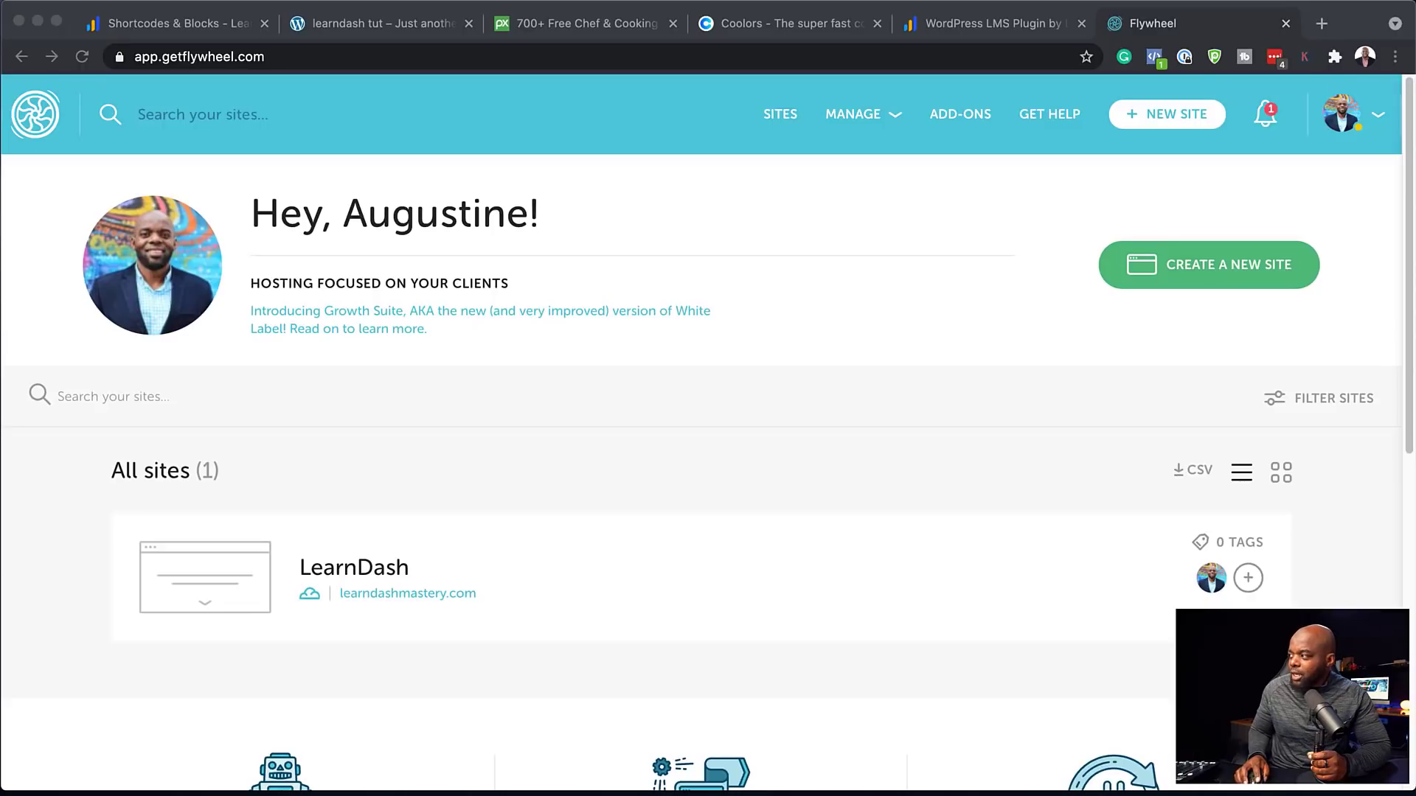
Start a new Flywheel demo site and fill in its site name and temporary domain
left_click(1254, 265)
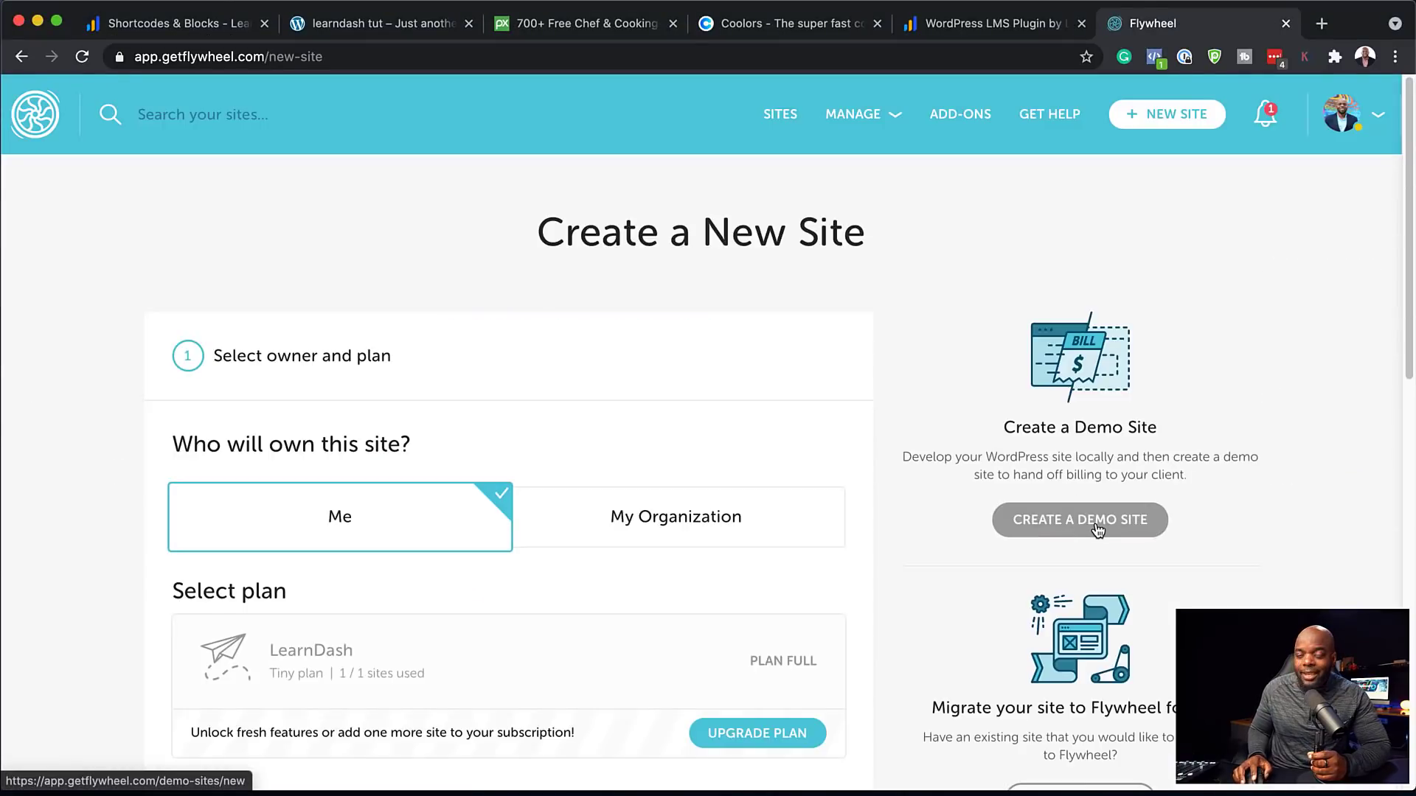
left_click(1099, 525)
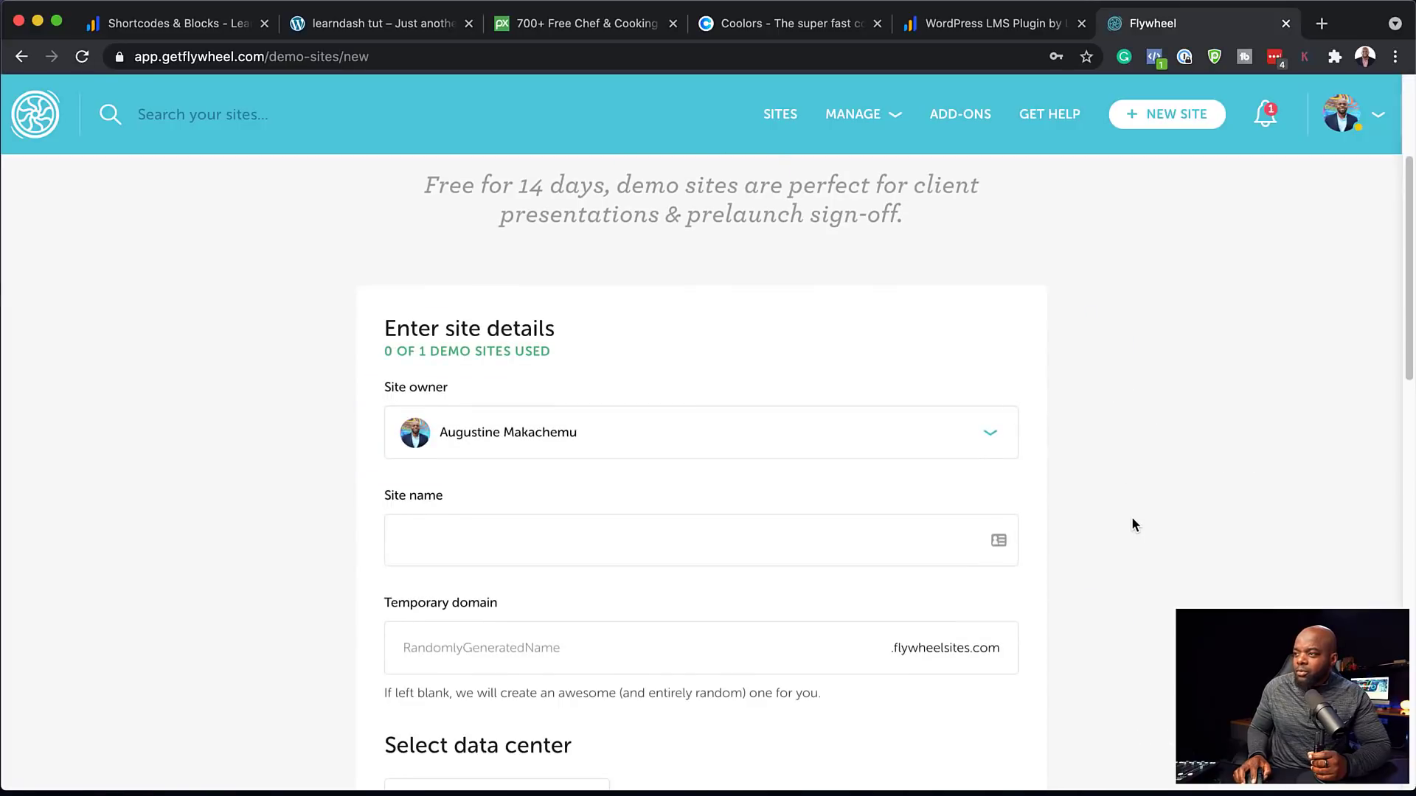
left_click(444, 524)
scroll(582, 595, "down", 2)
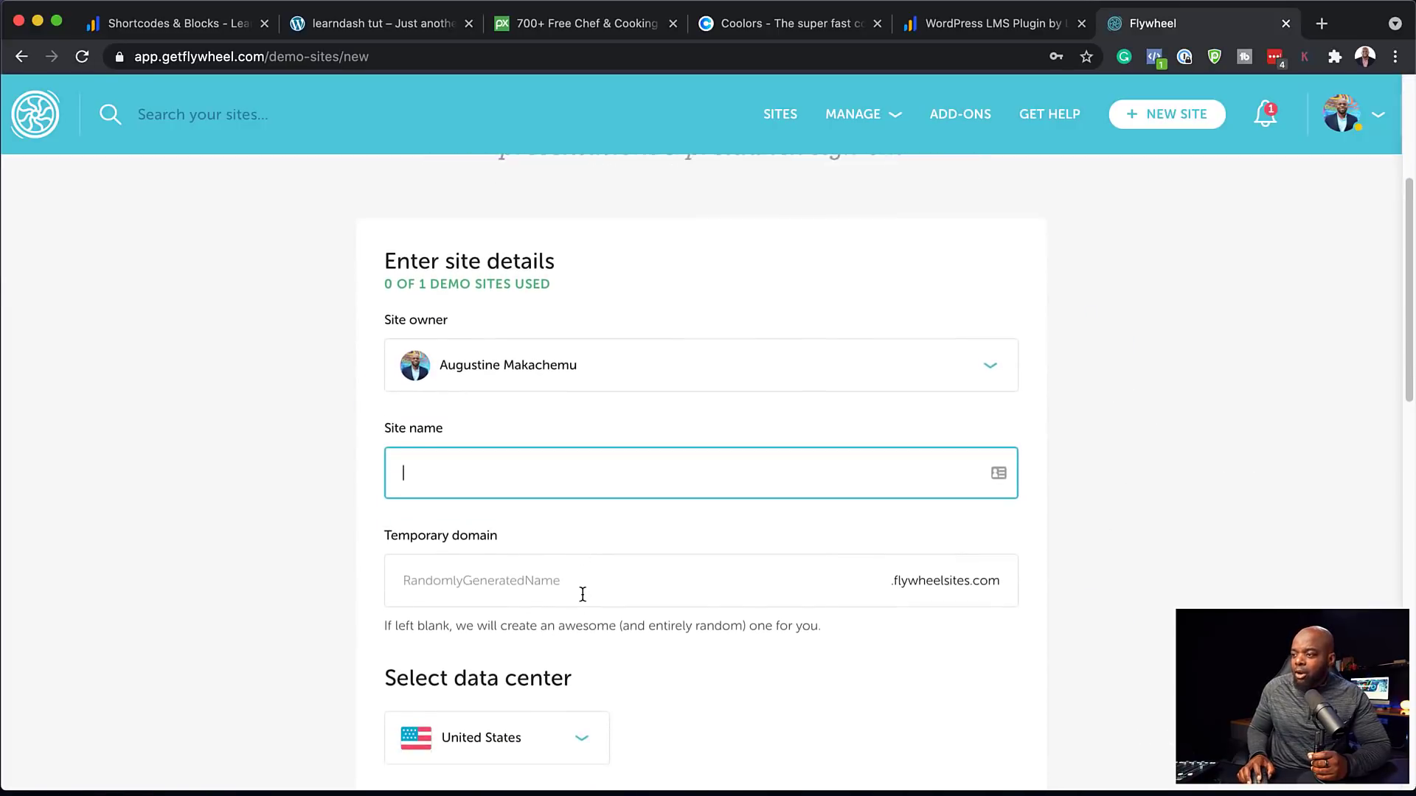
left_click(600, 558)
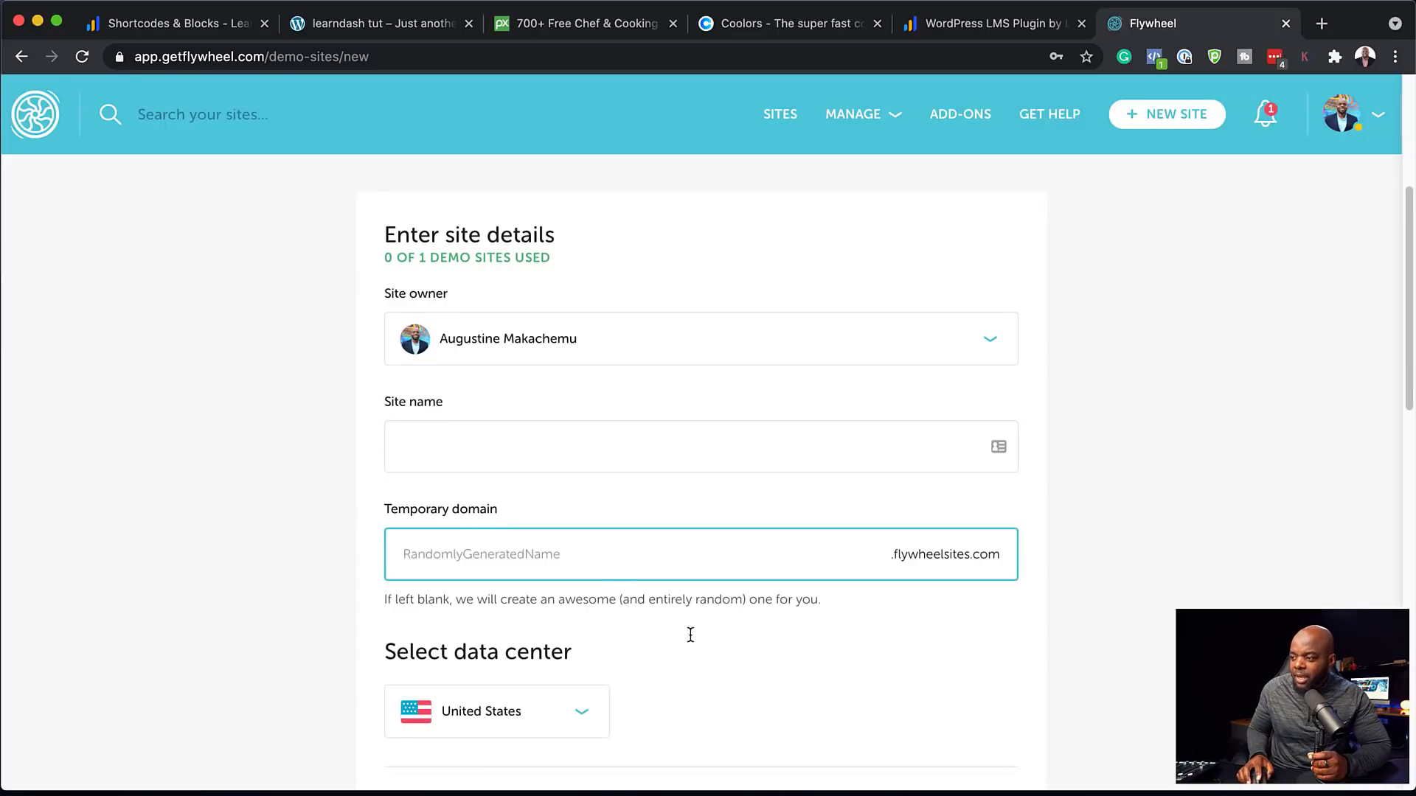
scroll(690, 634, "down", 4)
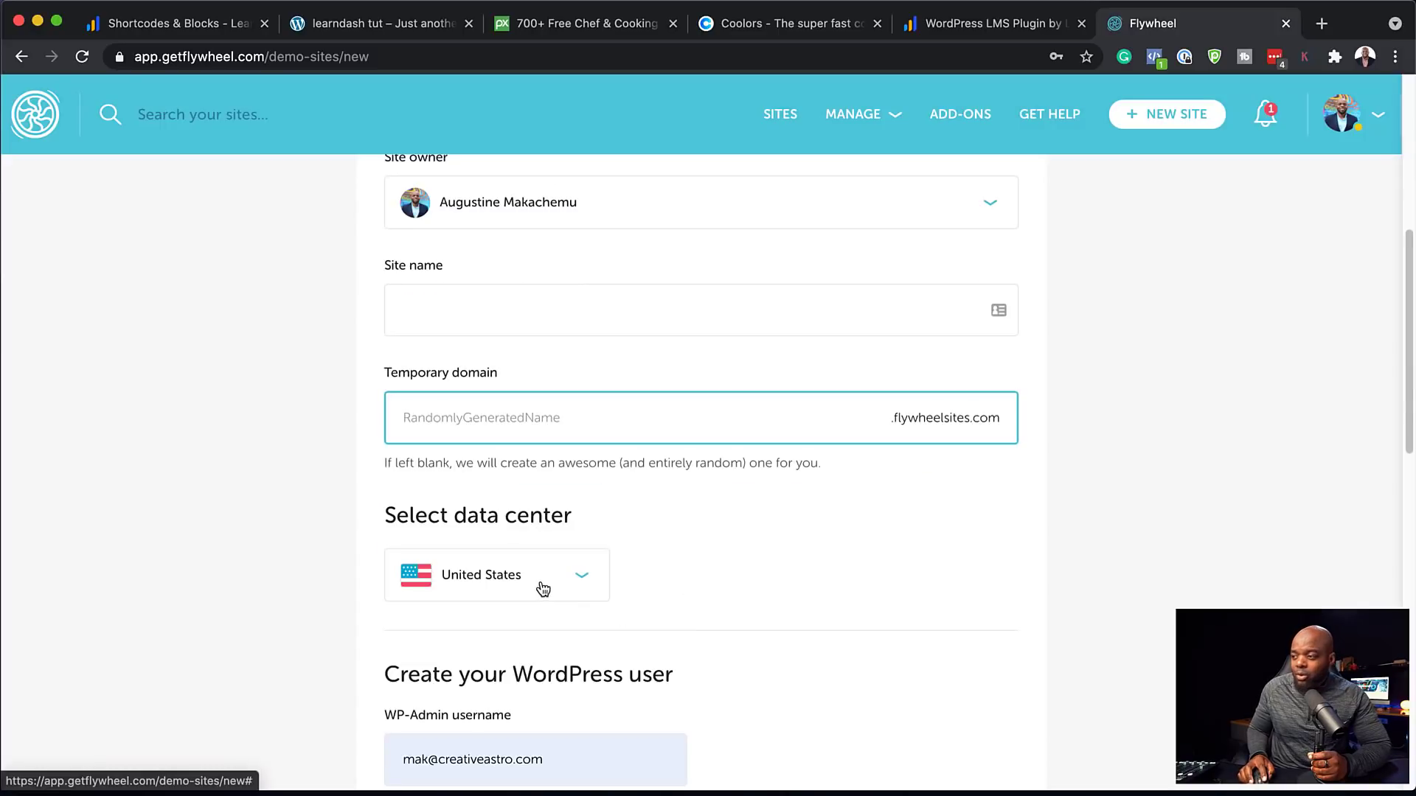
Choose United Kingdom as the data center, then switch to the learndash tut site tab
left_click(542, 588)
scroll(749, 603, "down", 10)
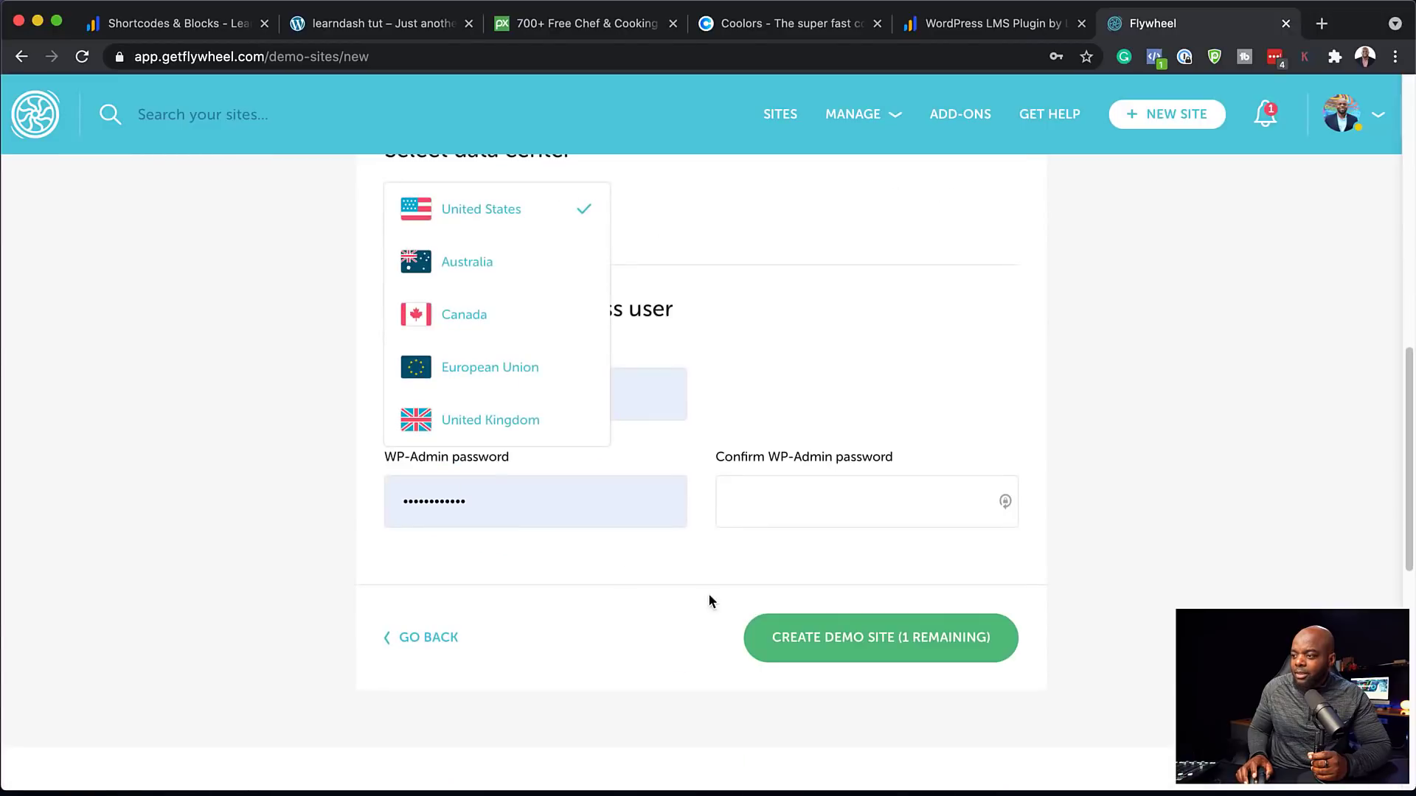
left_click(495, 420)
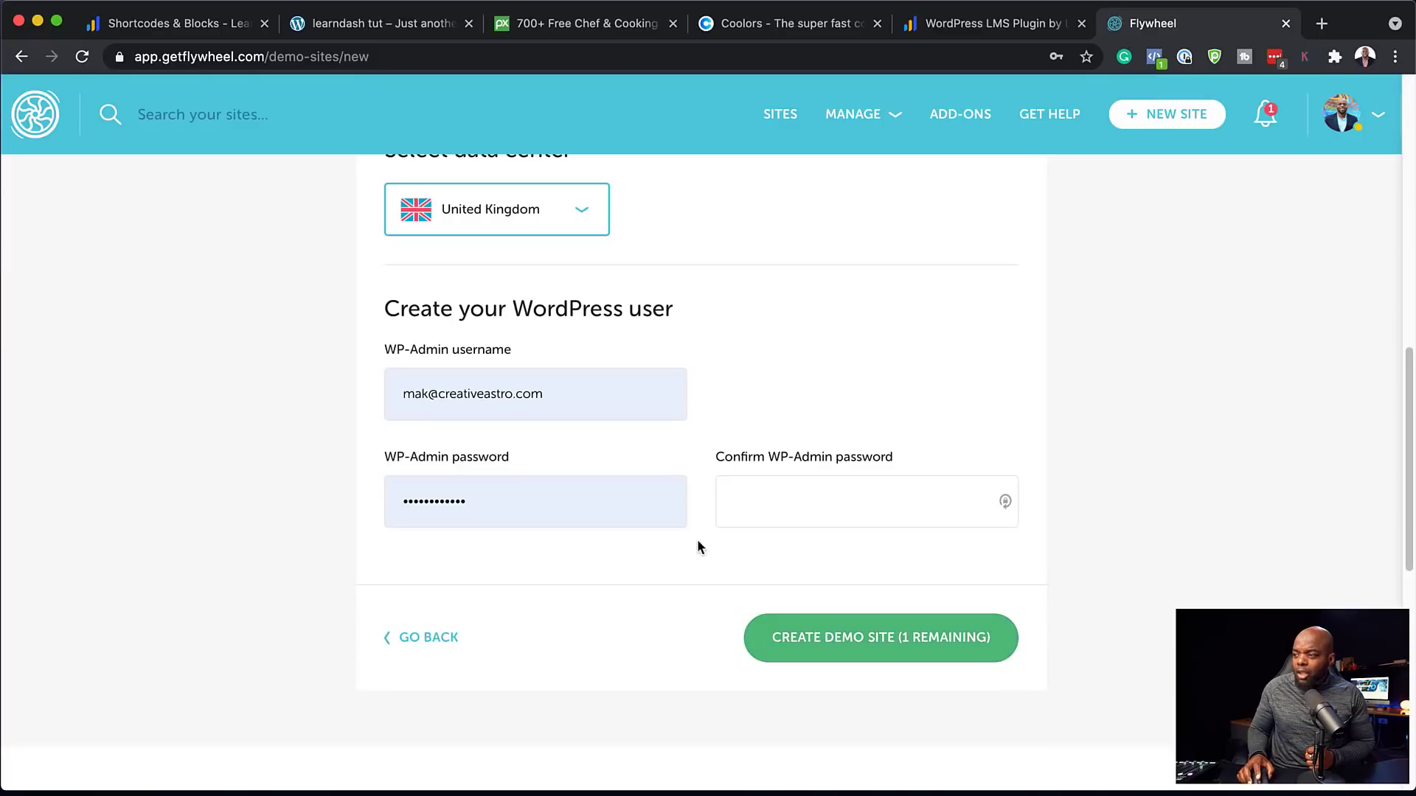
scroll(717, 523, "up", 5)
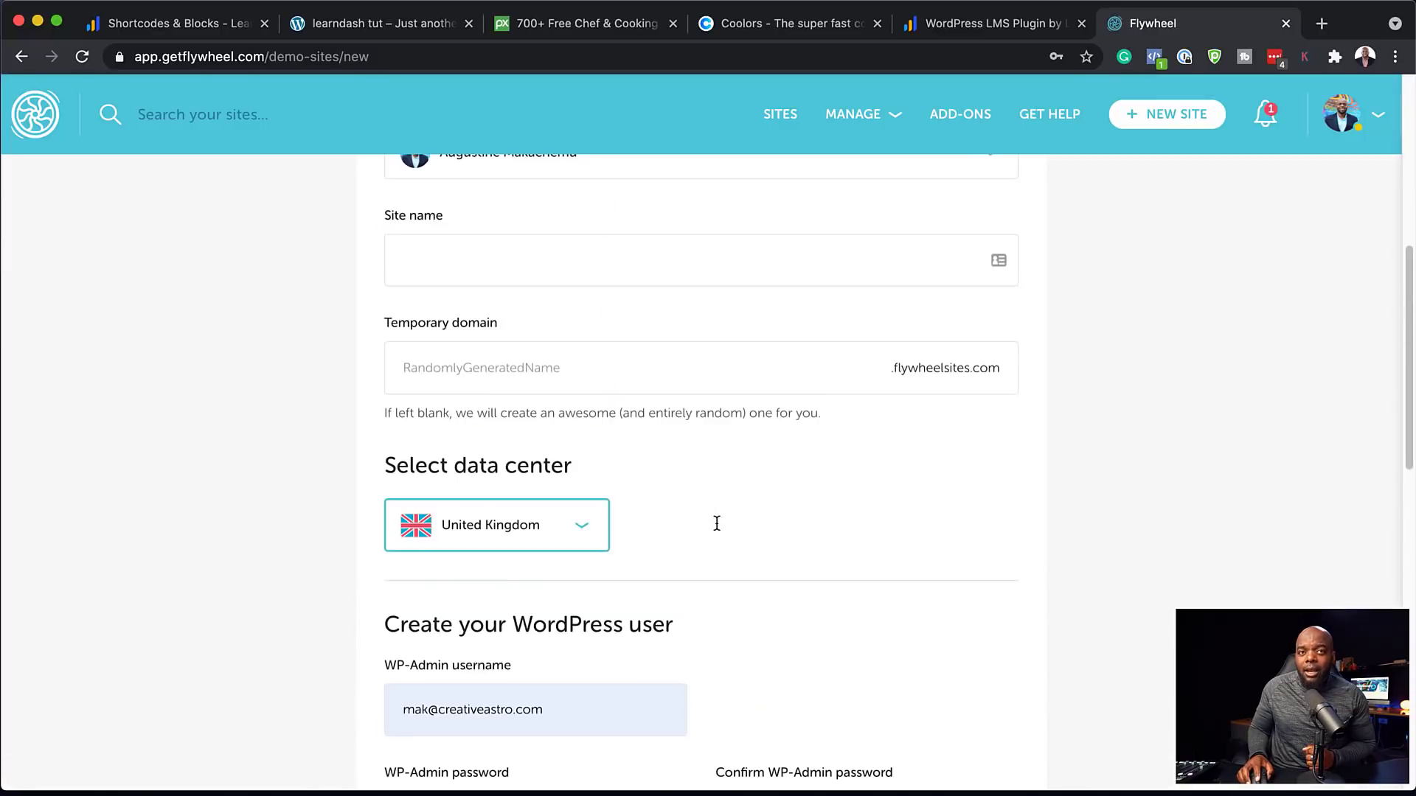
scroll(867, 564, "up", 3)
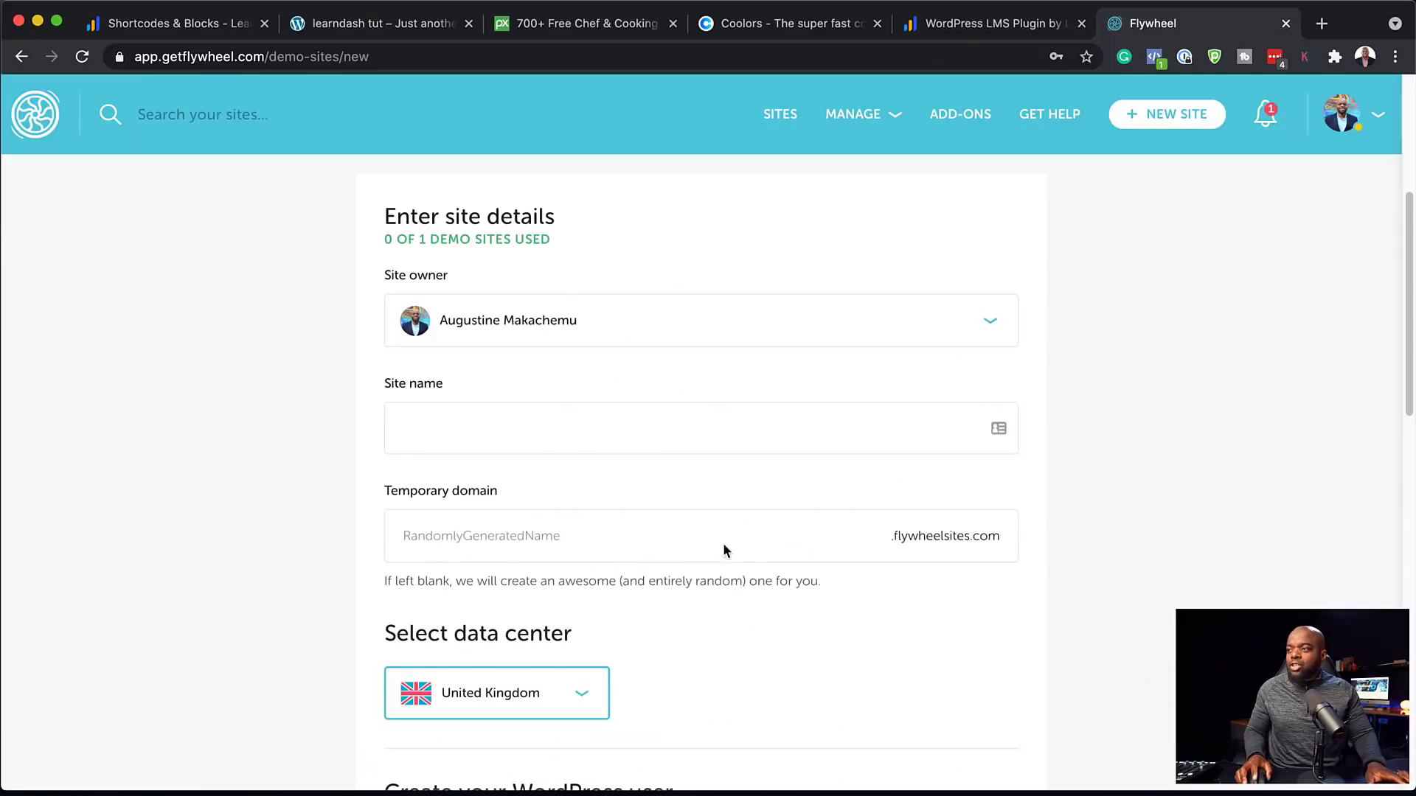
left_click(401, 19)
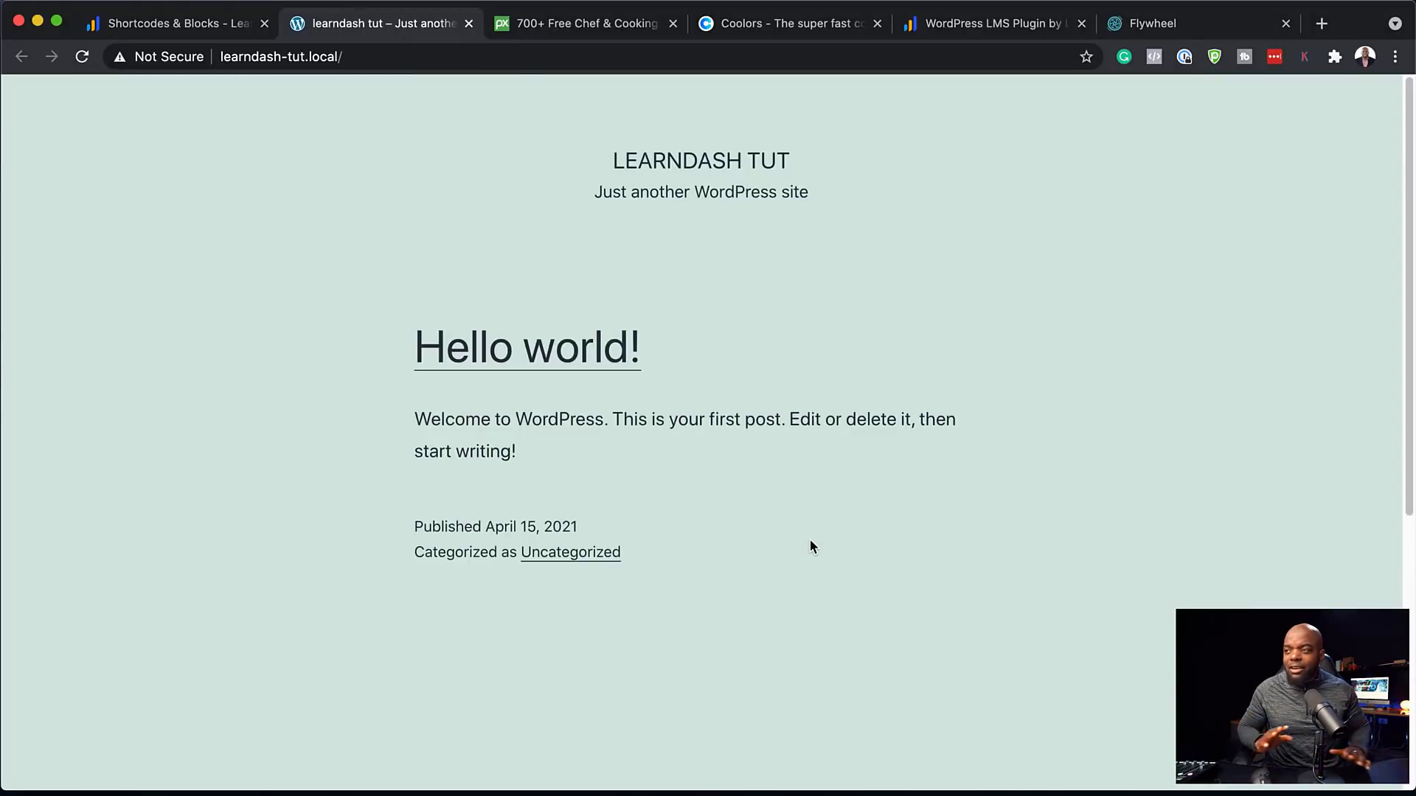
Append wp-admin to the site address to load the admin login page
left_click(475, 58)
left_click(474, 58)
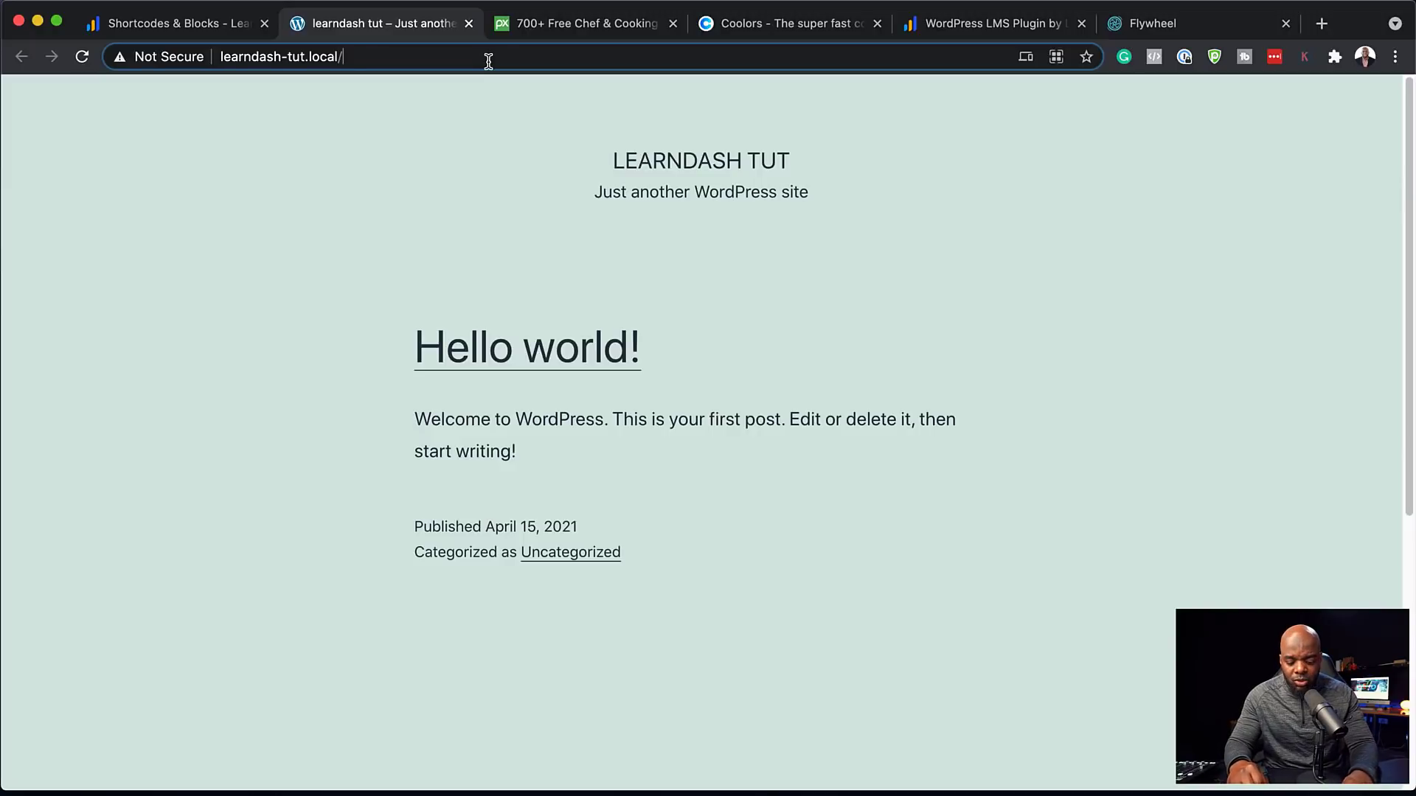
type("wp-adm")
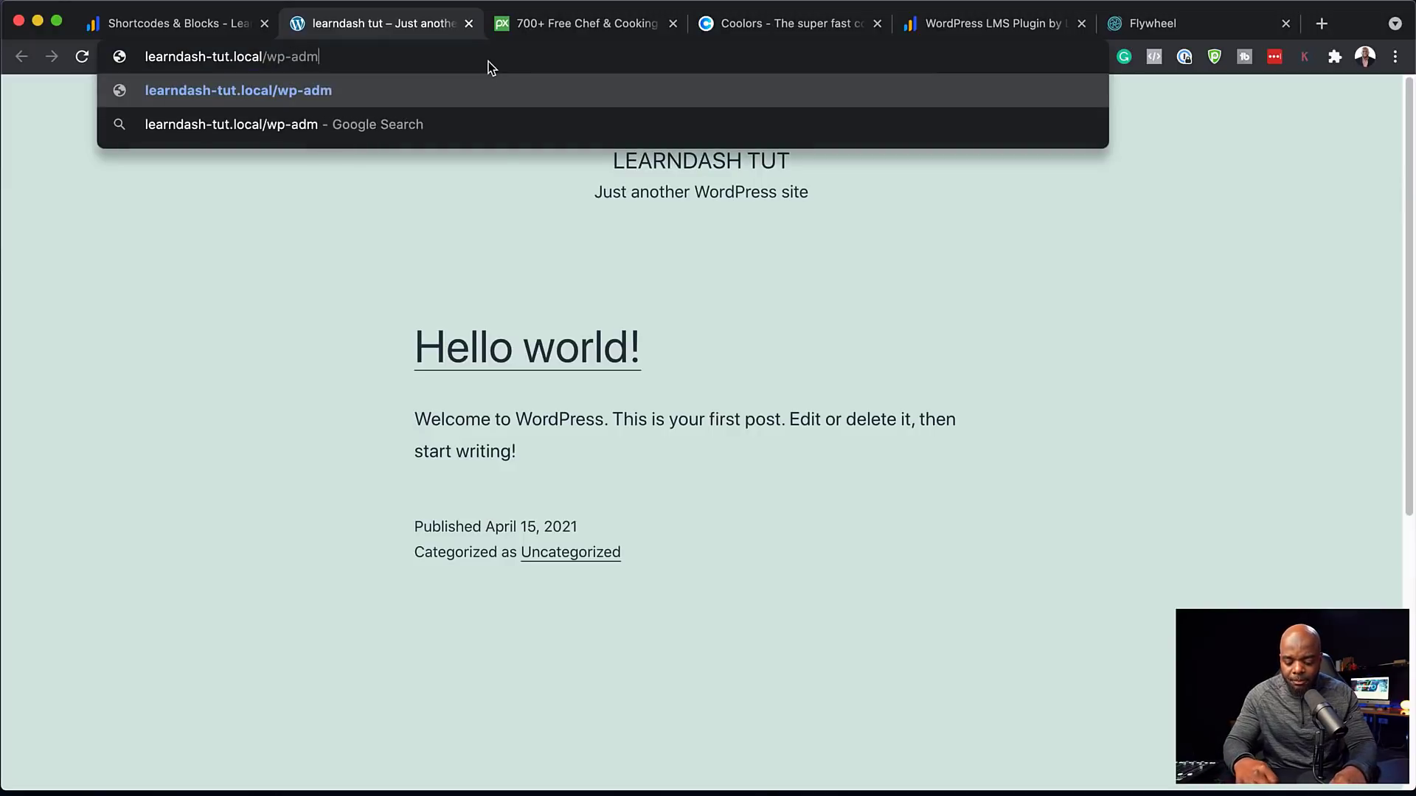
type("in")
key("Return")
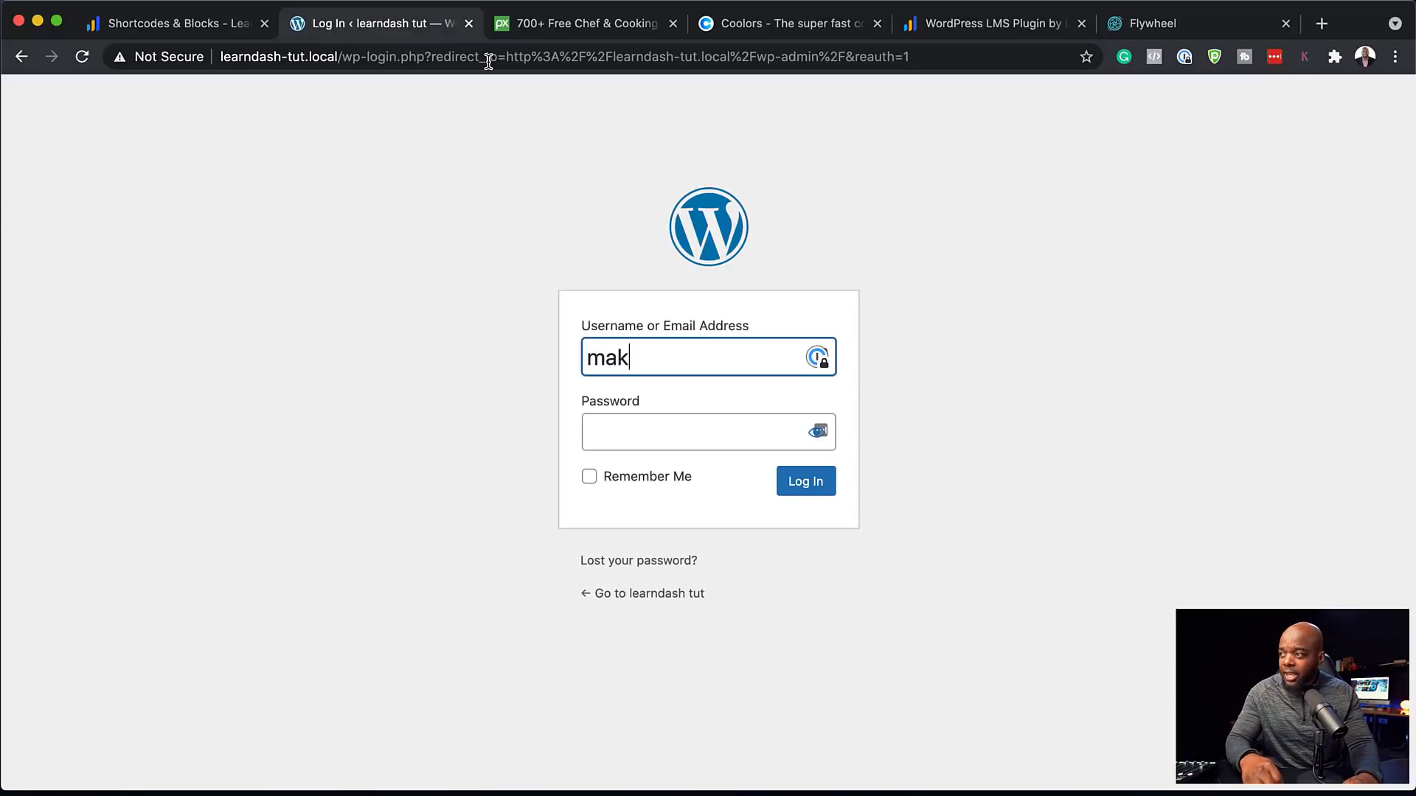
Log in with the admin username and password
type("makadmin")
key("Tab")
type("•••")
key("Return")
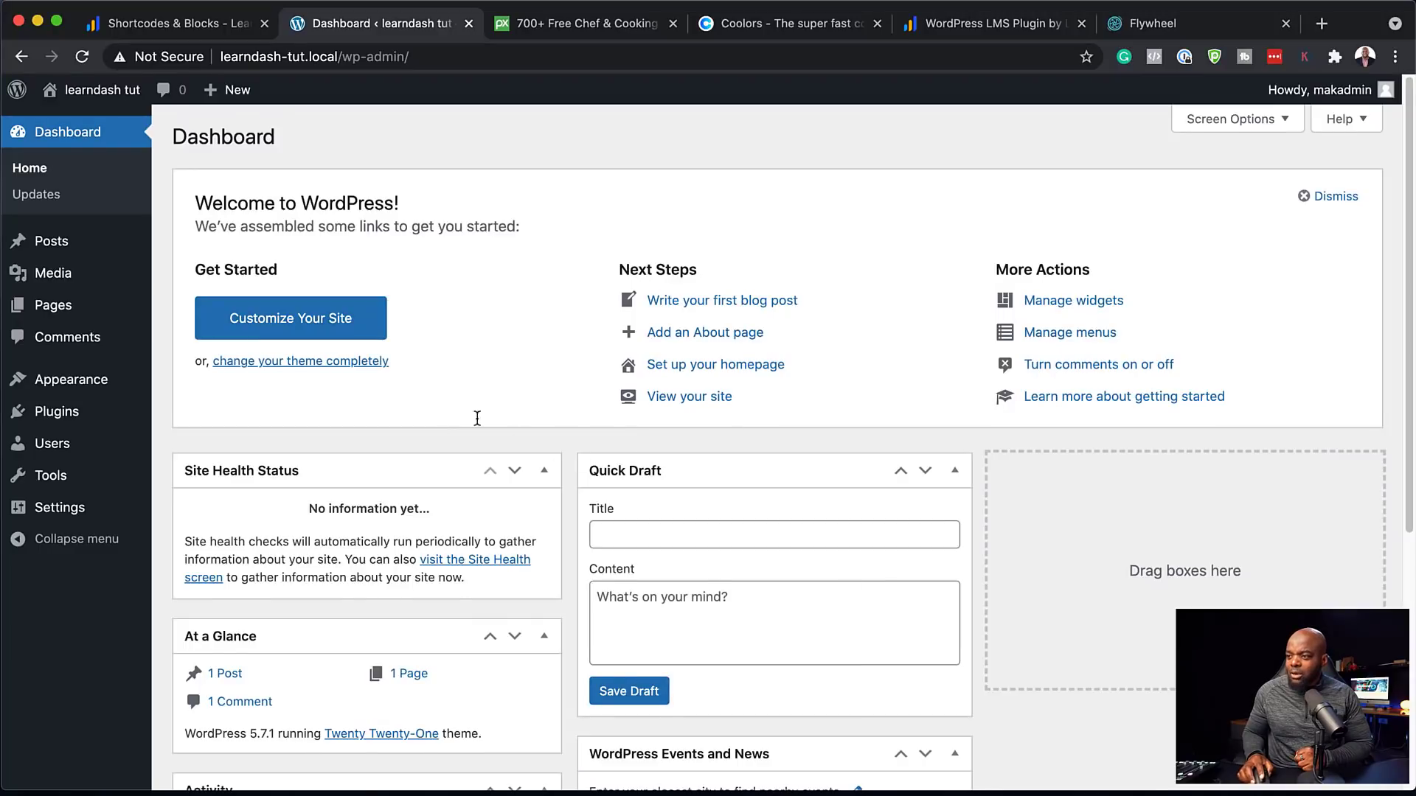
Create and publish a new page titled 'Home'
scroll(552, 435, "down", 5)
scroll(554, 436, "up", 3)
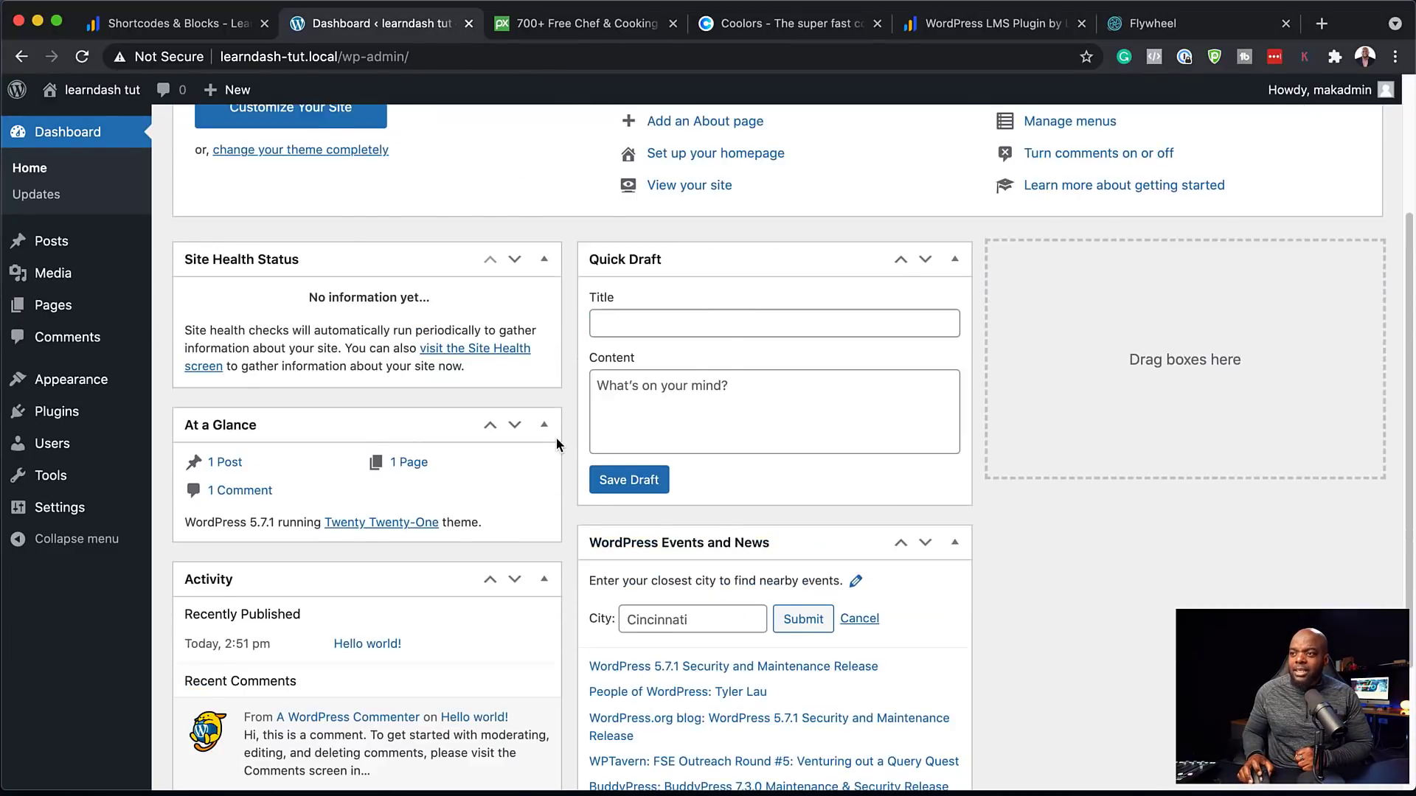
scroll(556, 436, "up", 3)
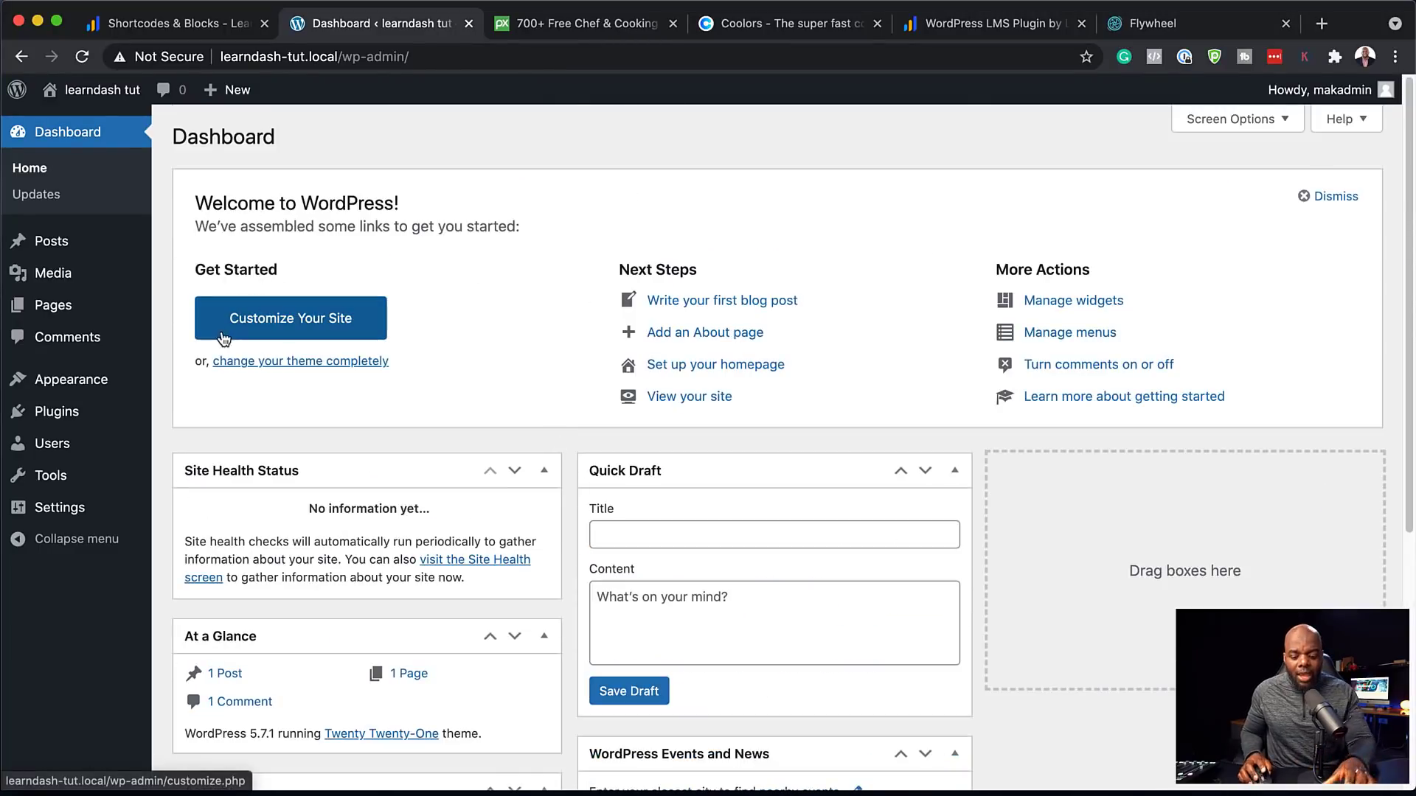
mouse_move(79, 319)
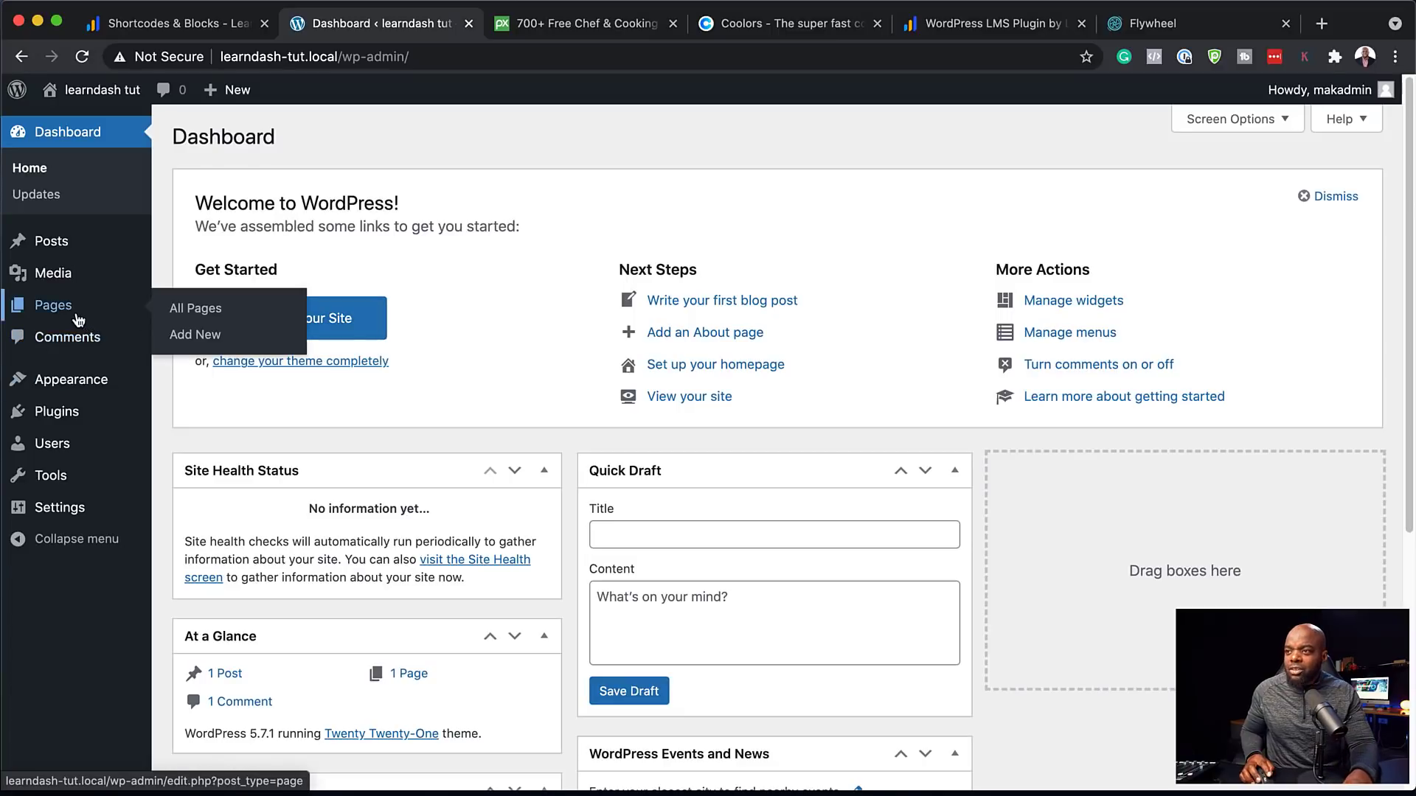
left_click(206, 334)
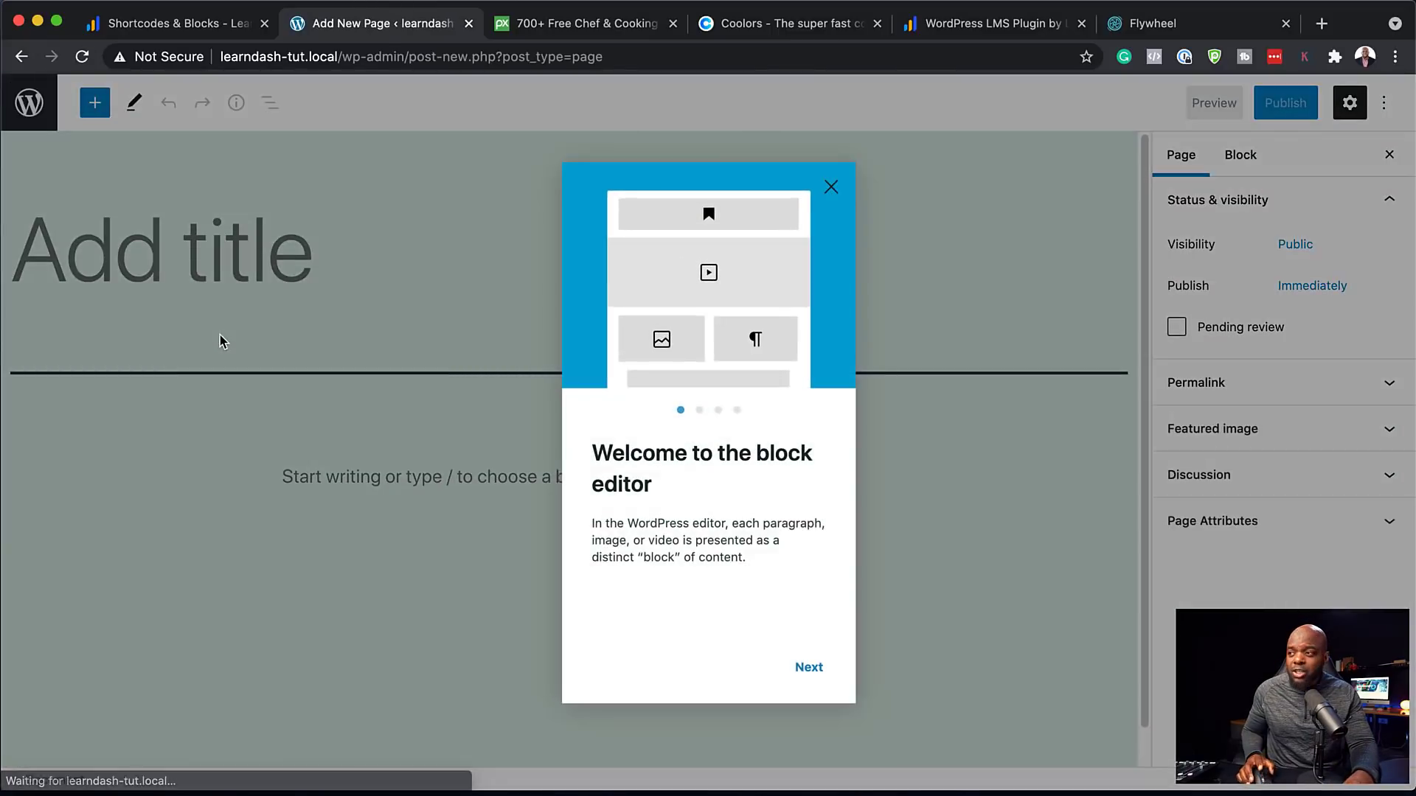
left_click(830, 187)
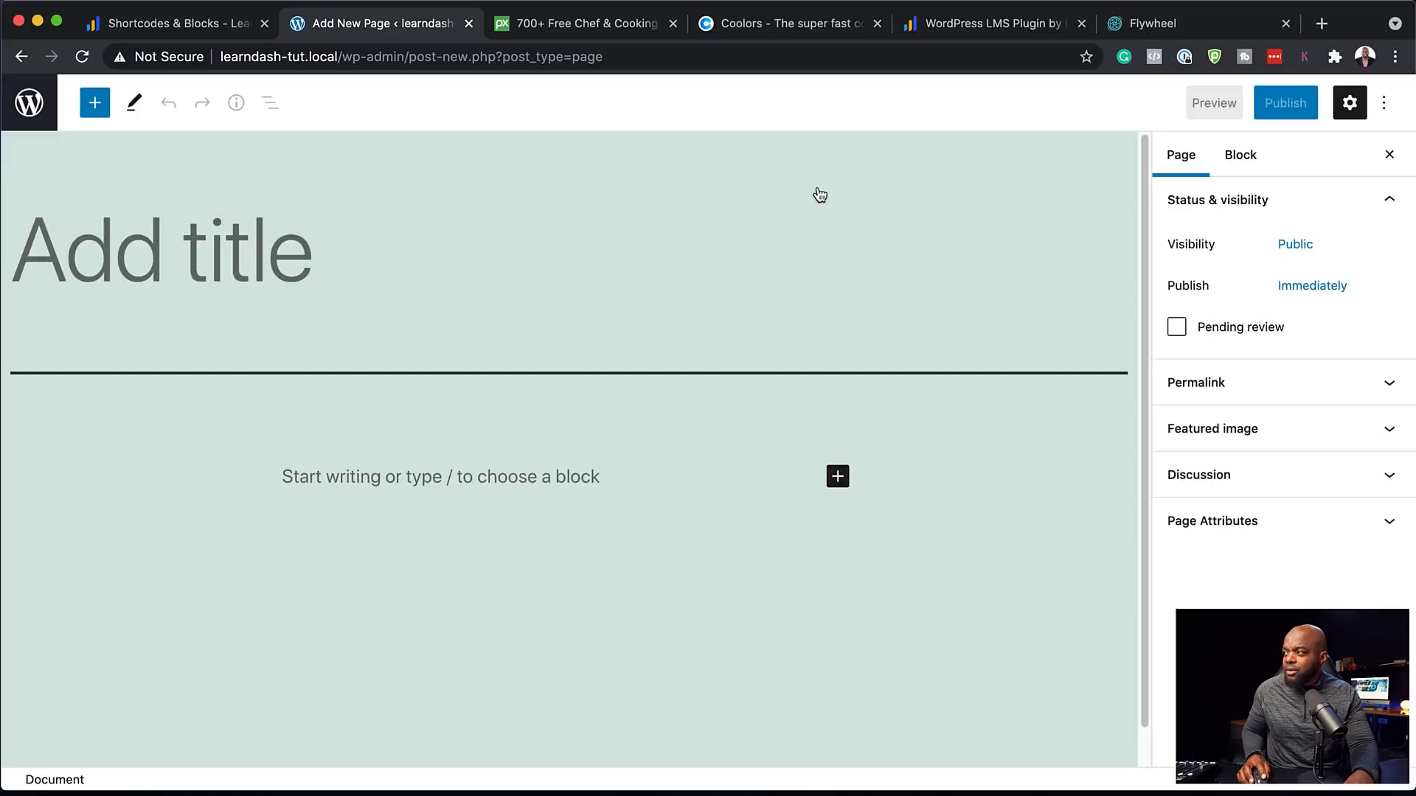
type("Home")
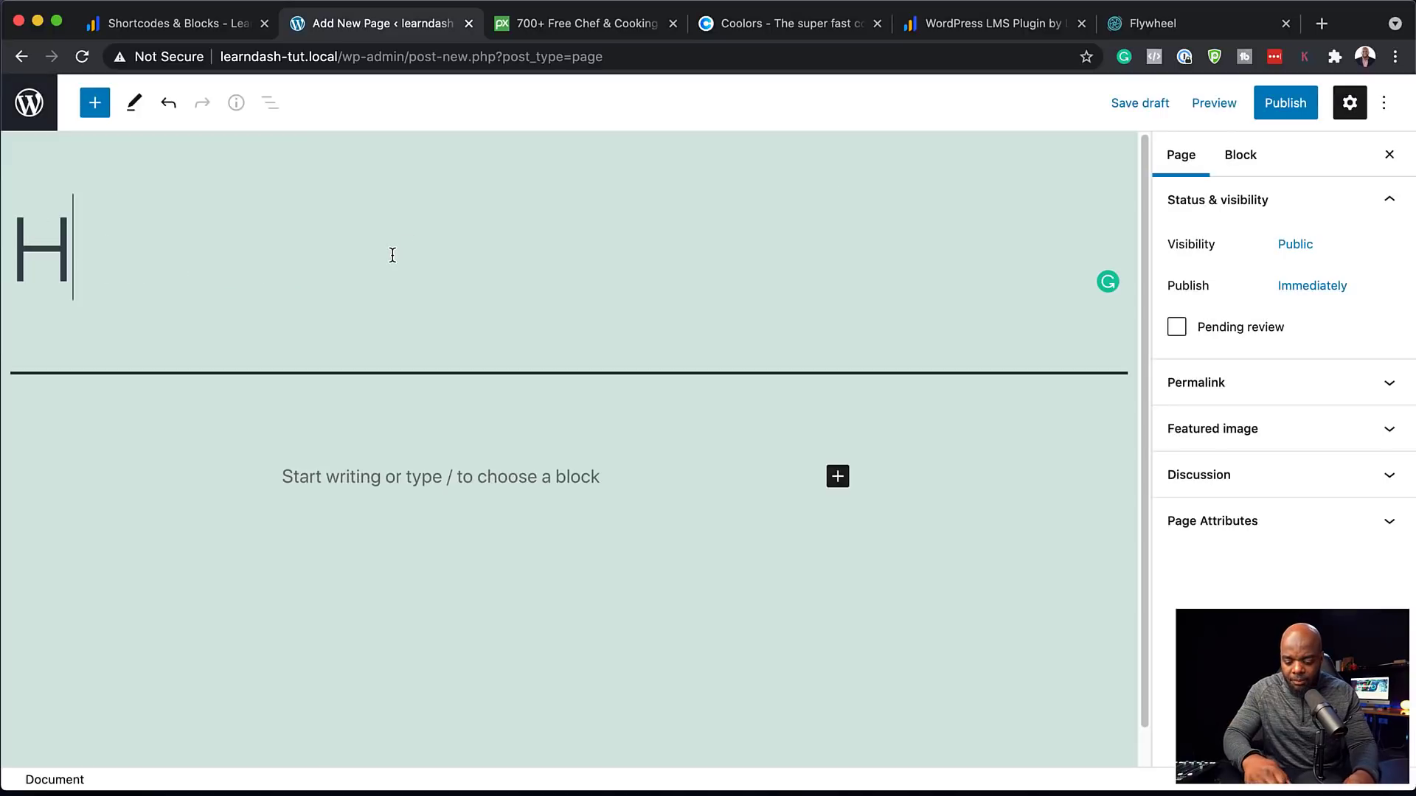
left_click(1283, 103)
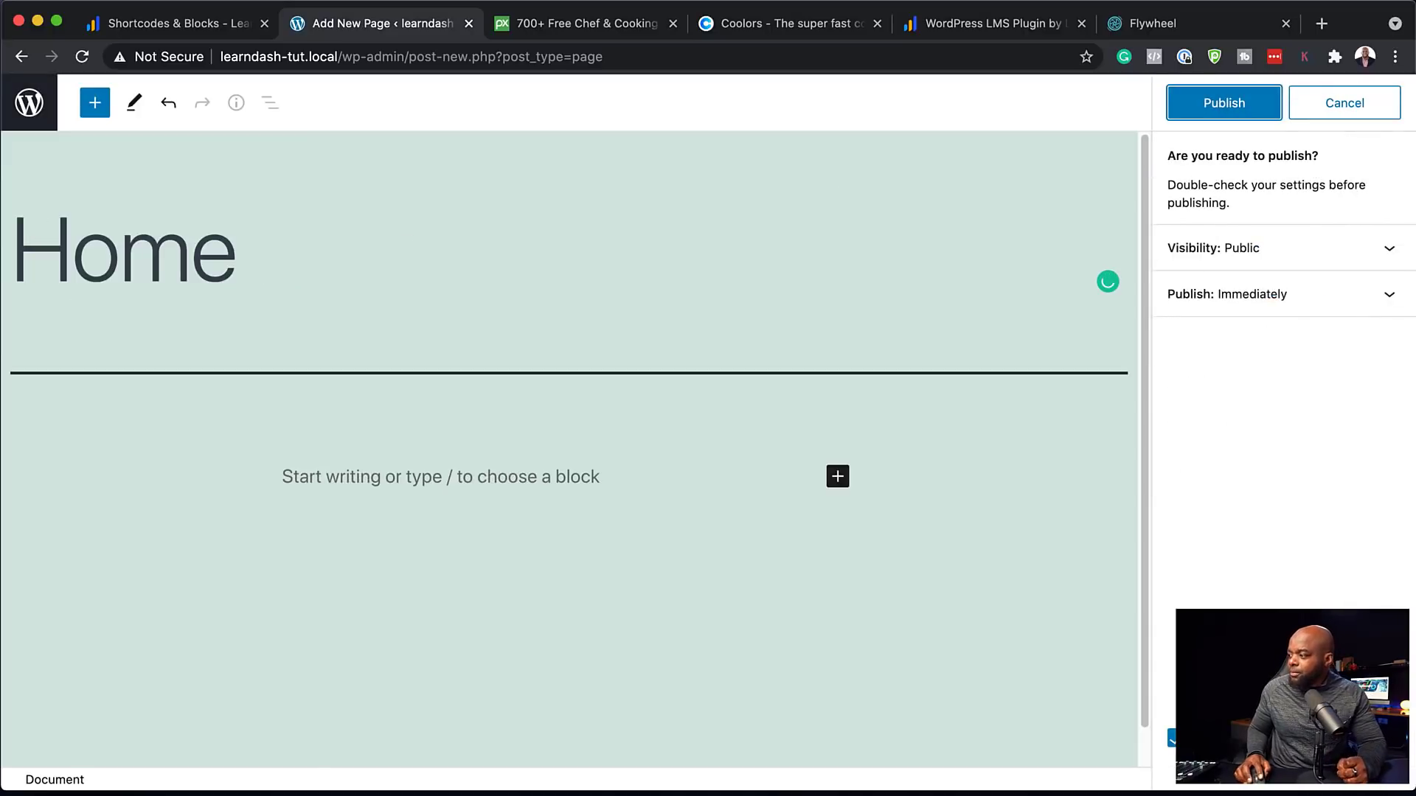
left_click(1224, 103)
left_click(28, 106)
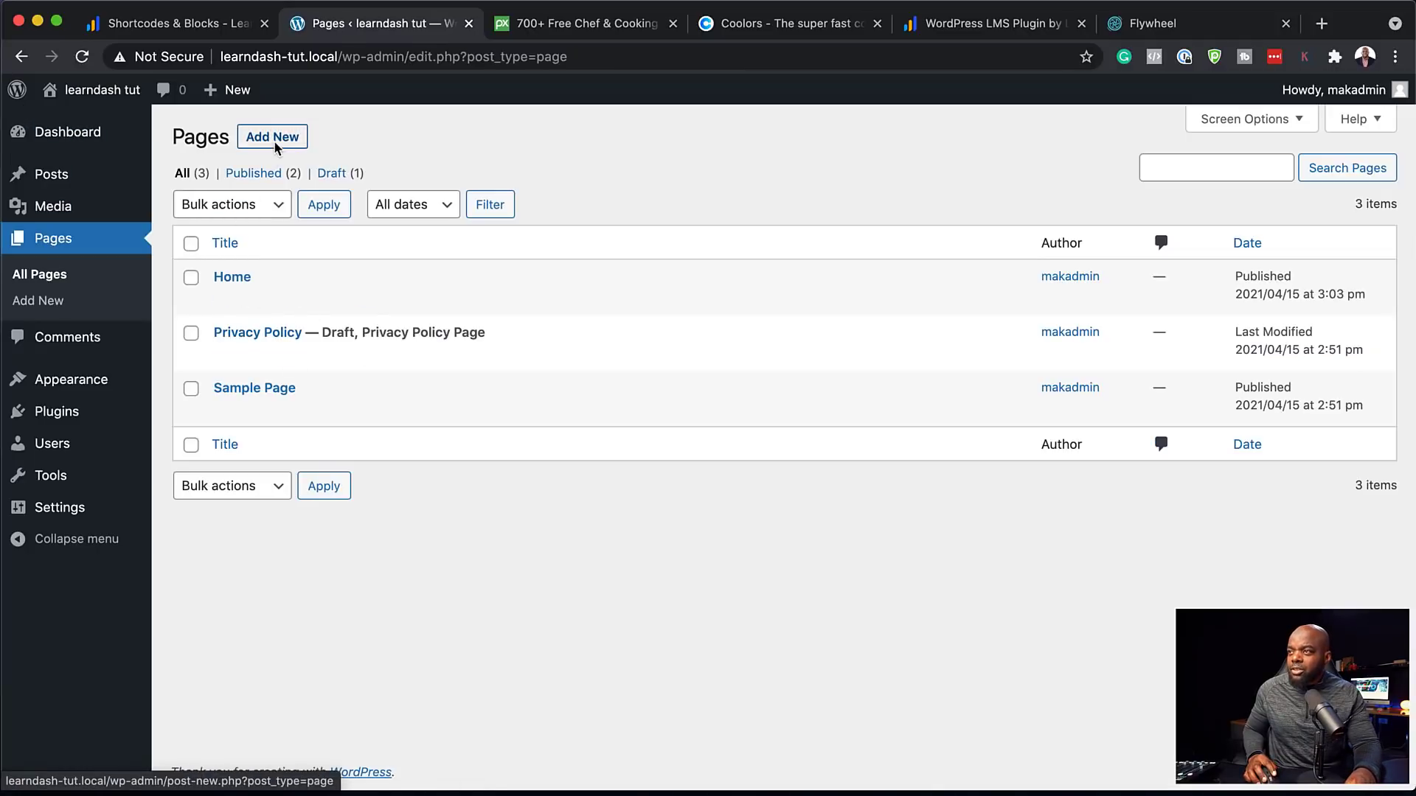
Publish the About Us and Dashboard pages
left_click(274, 143)
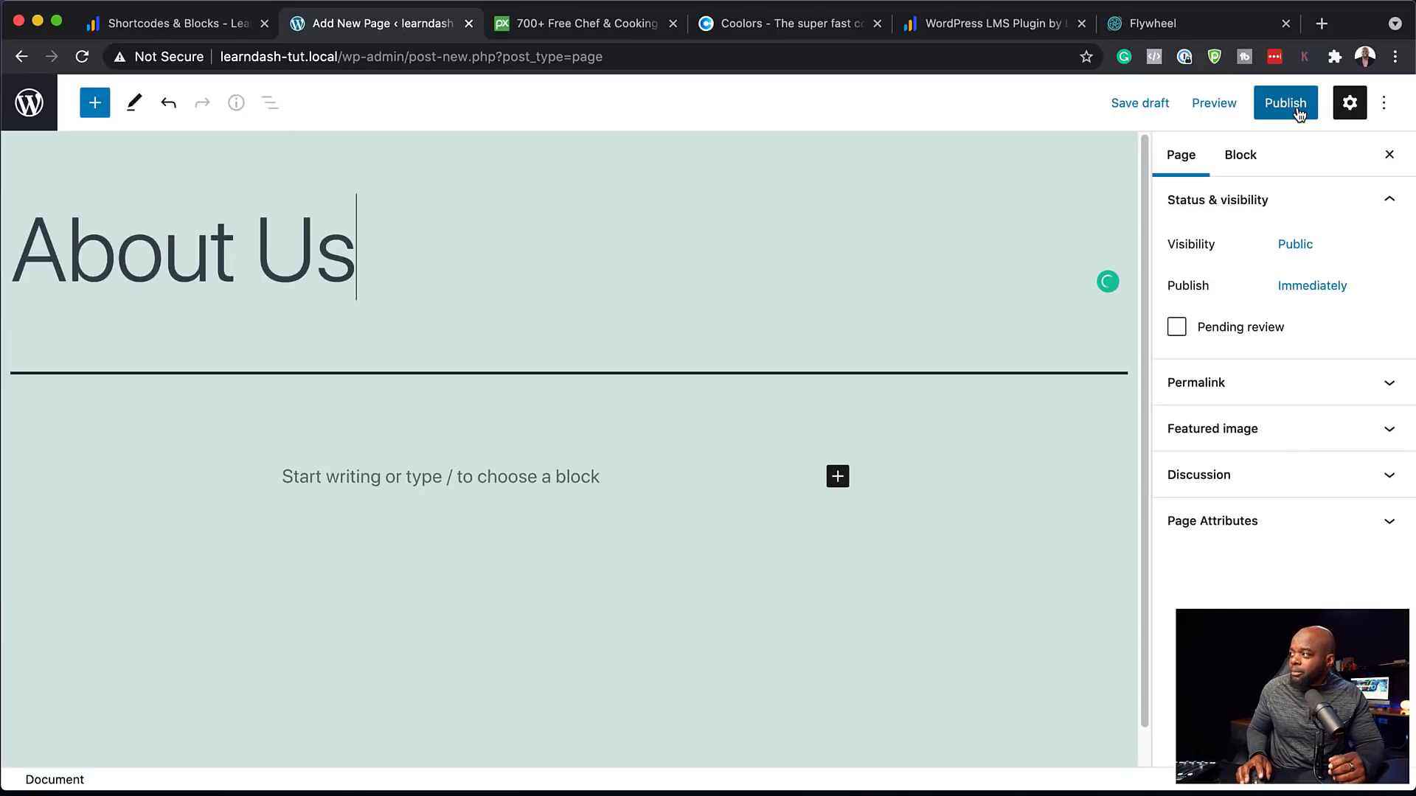
left_click(1298, 110)
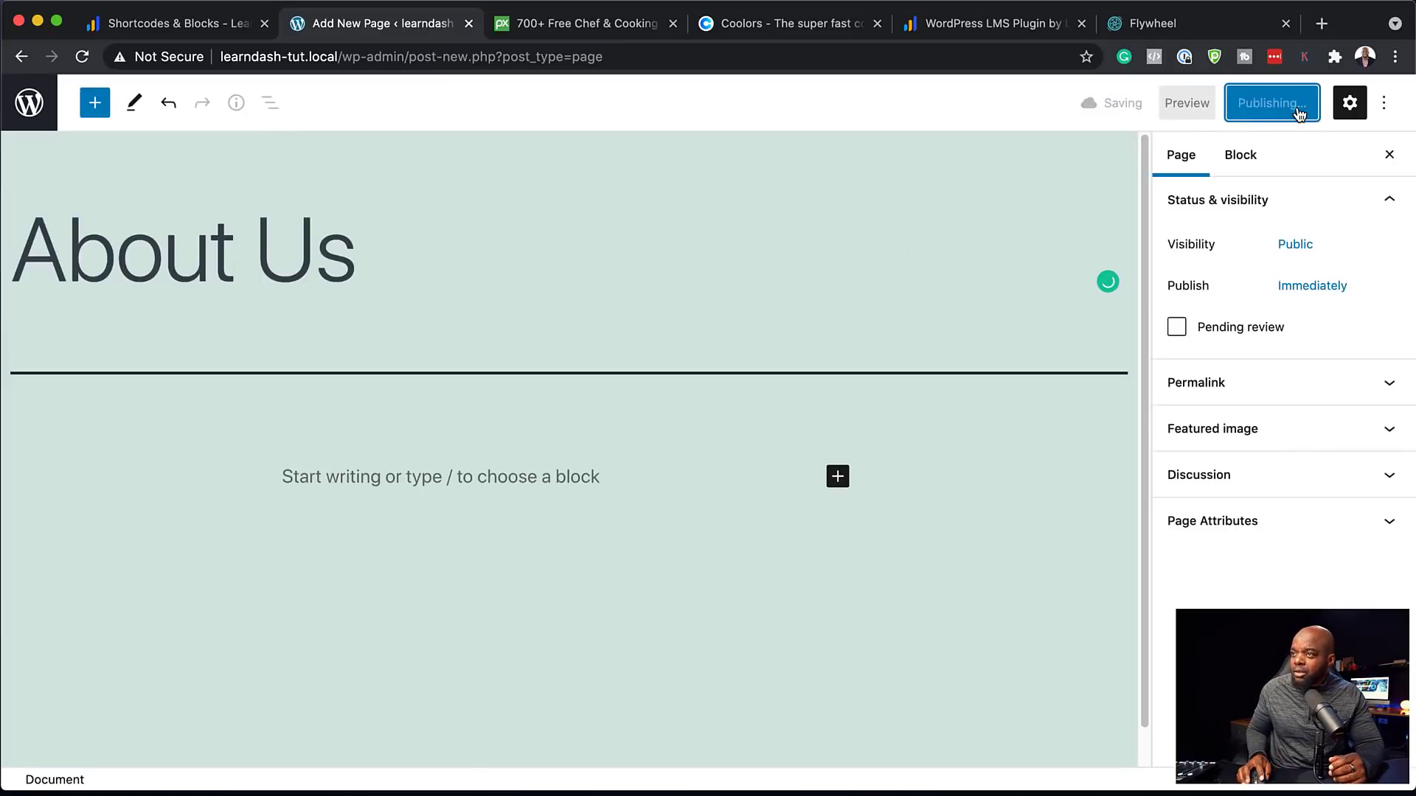
left_click(31, 107)
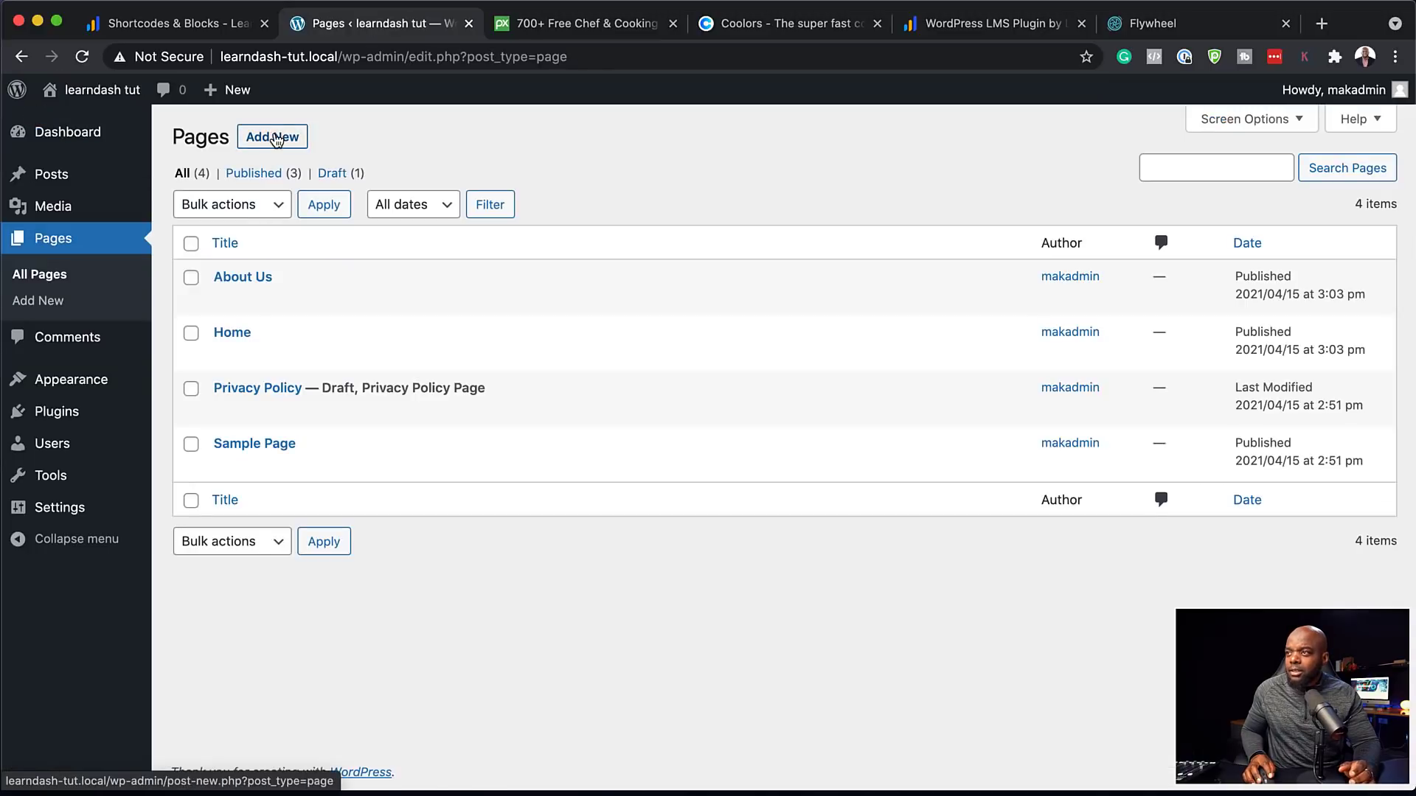
left_click(274, 138)
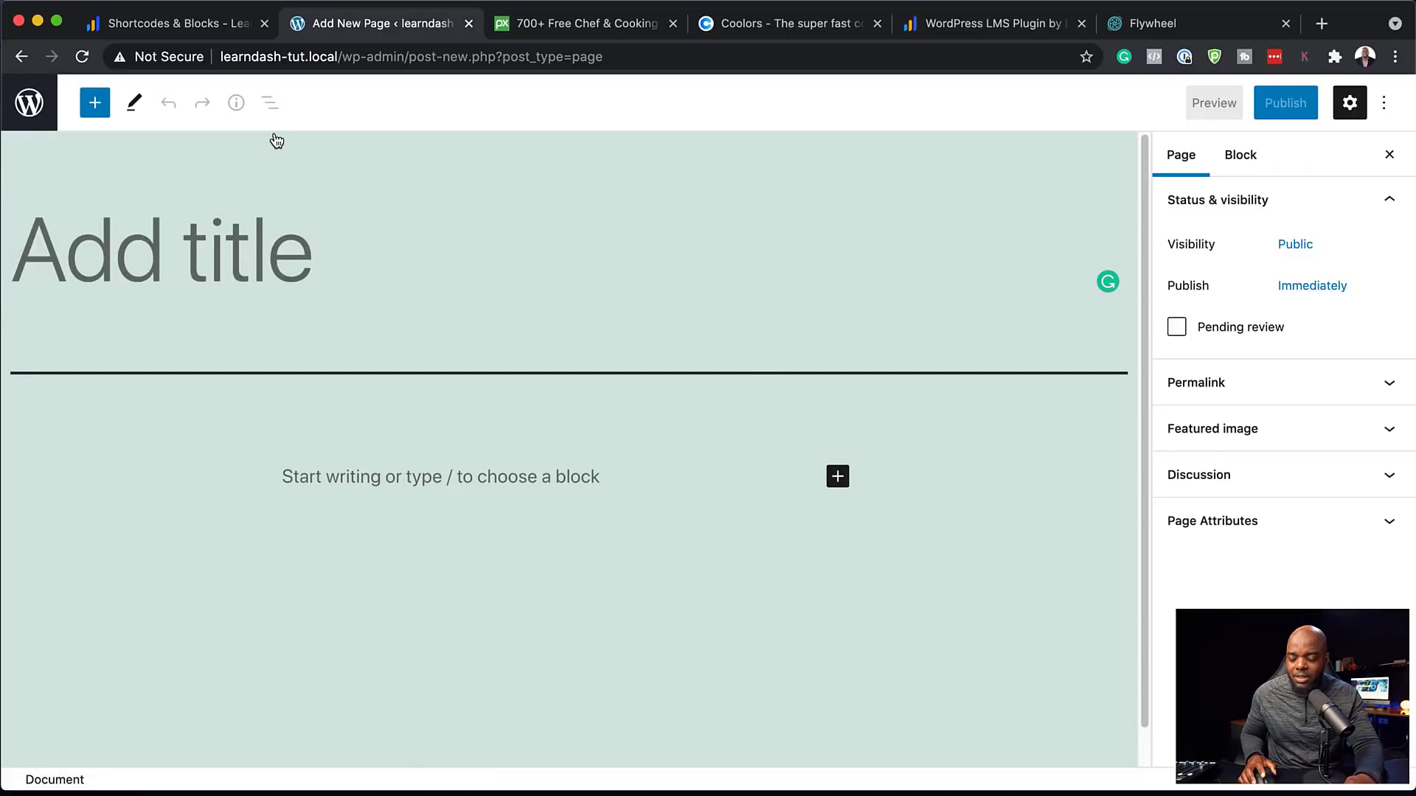
type("Dashboard")
left_click(1285, 102)
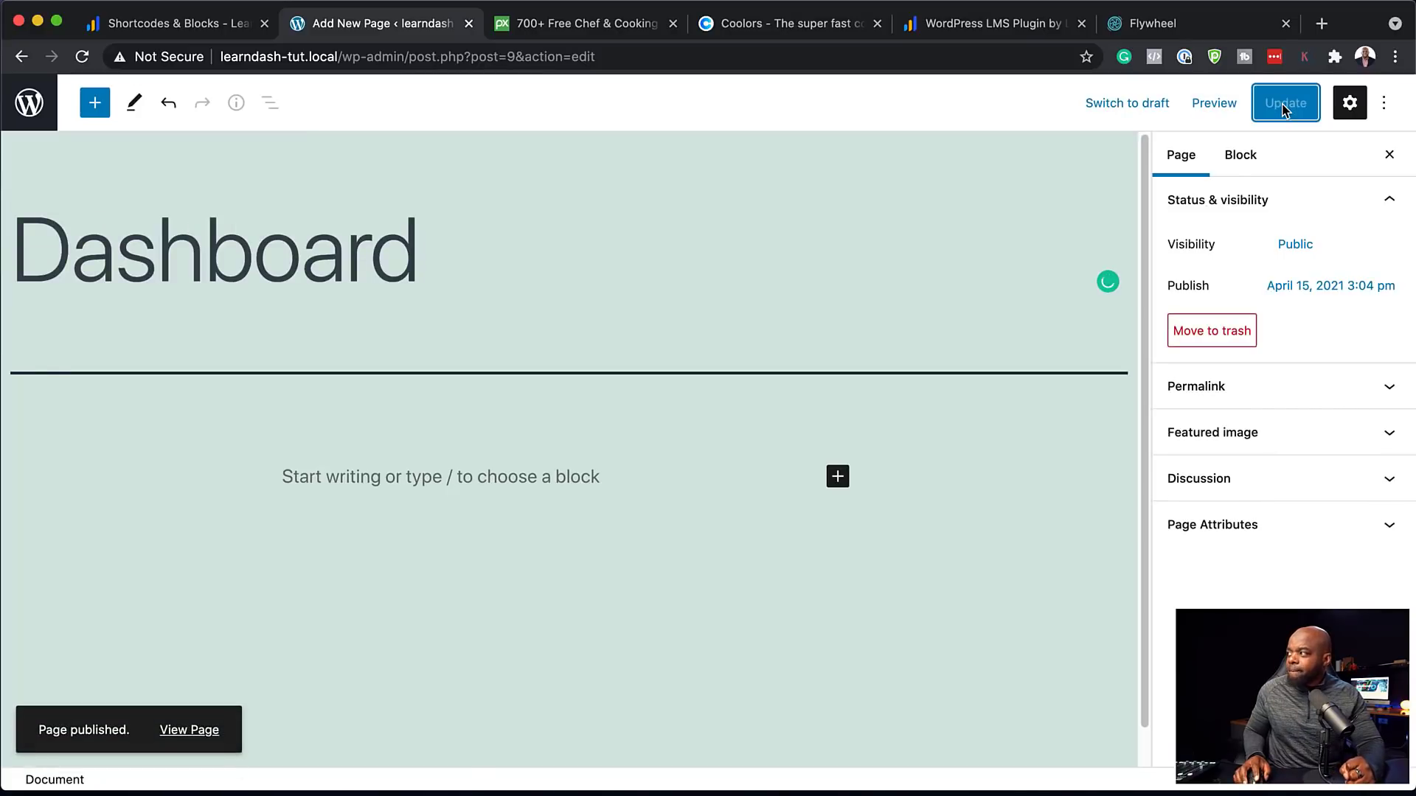
left_click(31, 108)
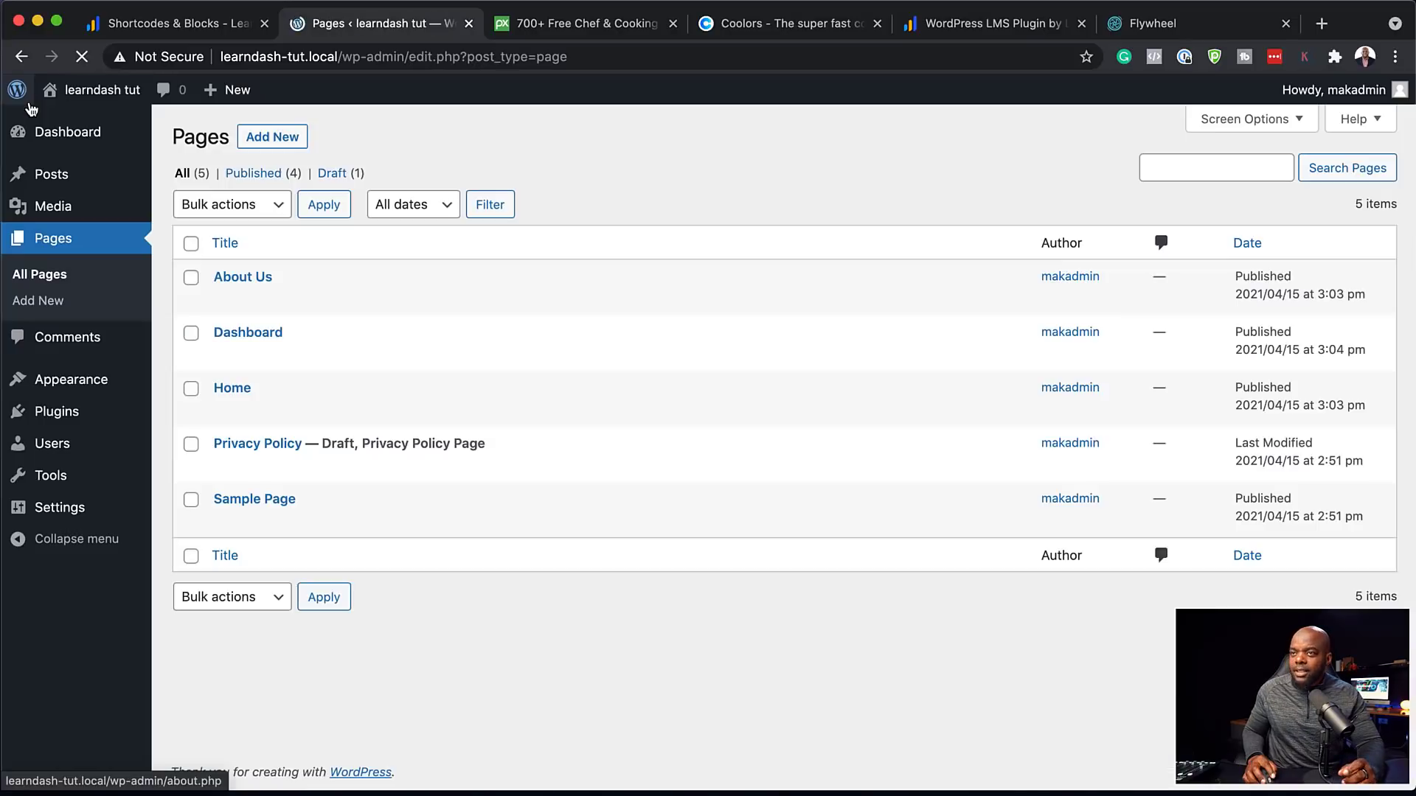
Publish the Contact page, then view the live site in a new tab
left_click(280, 140)
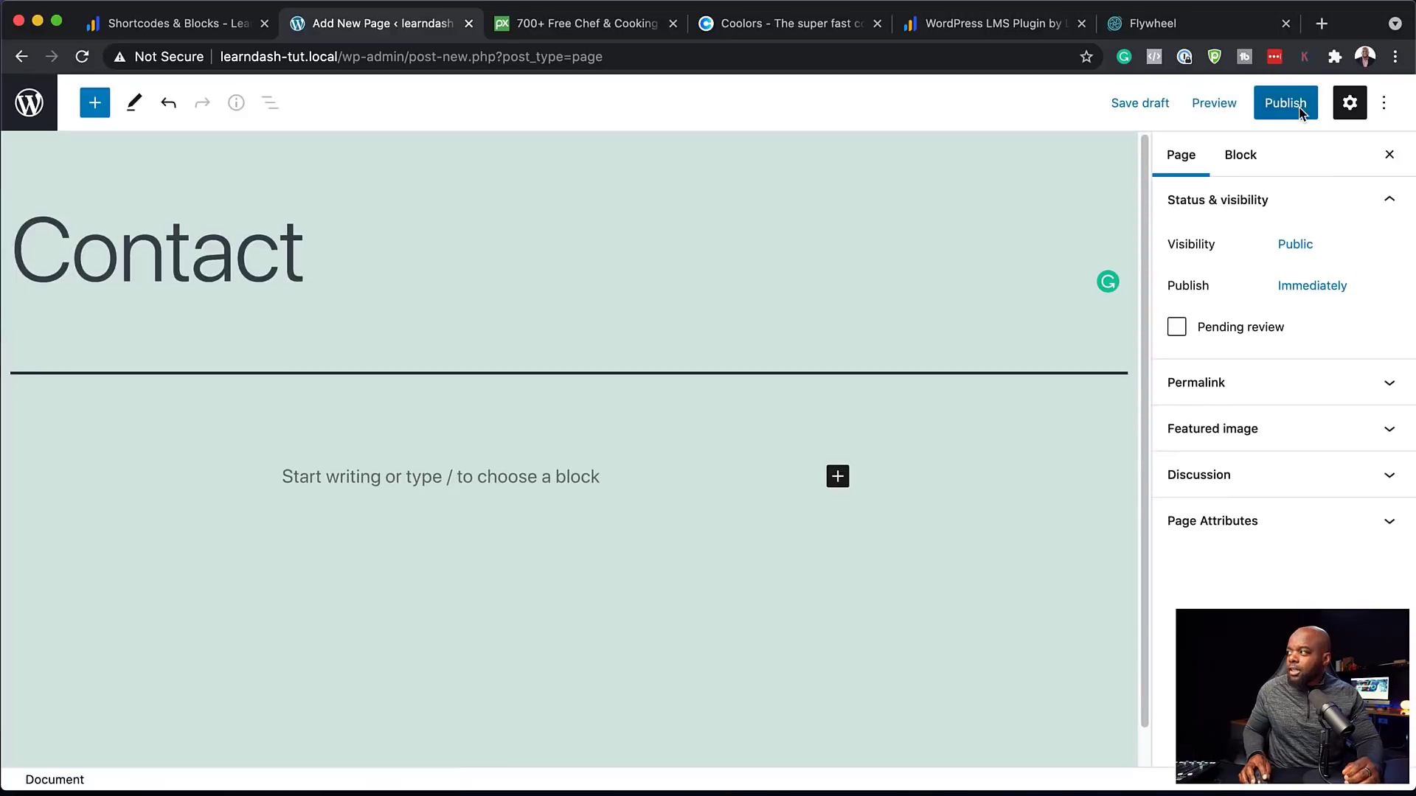
left_click(1287, 103)
left_click(31, 117)
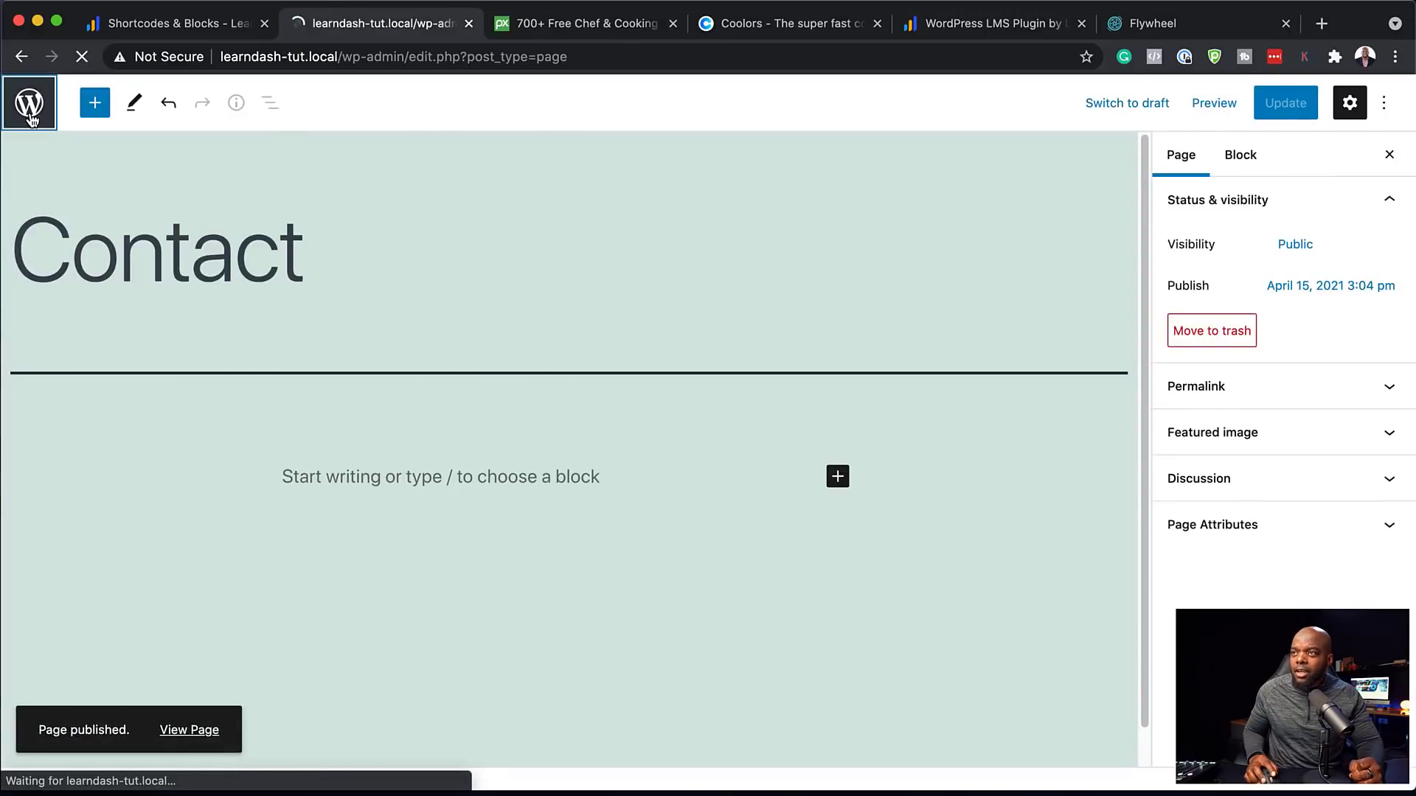
mouse_move(94, 101)
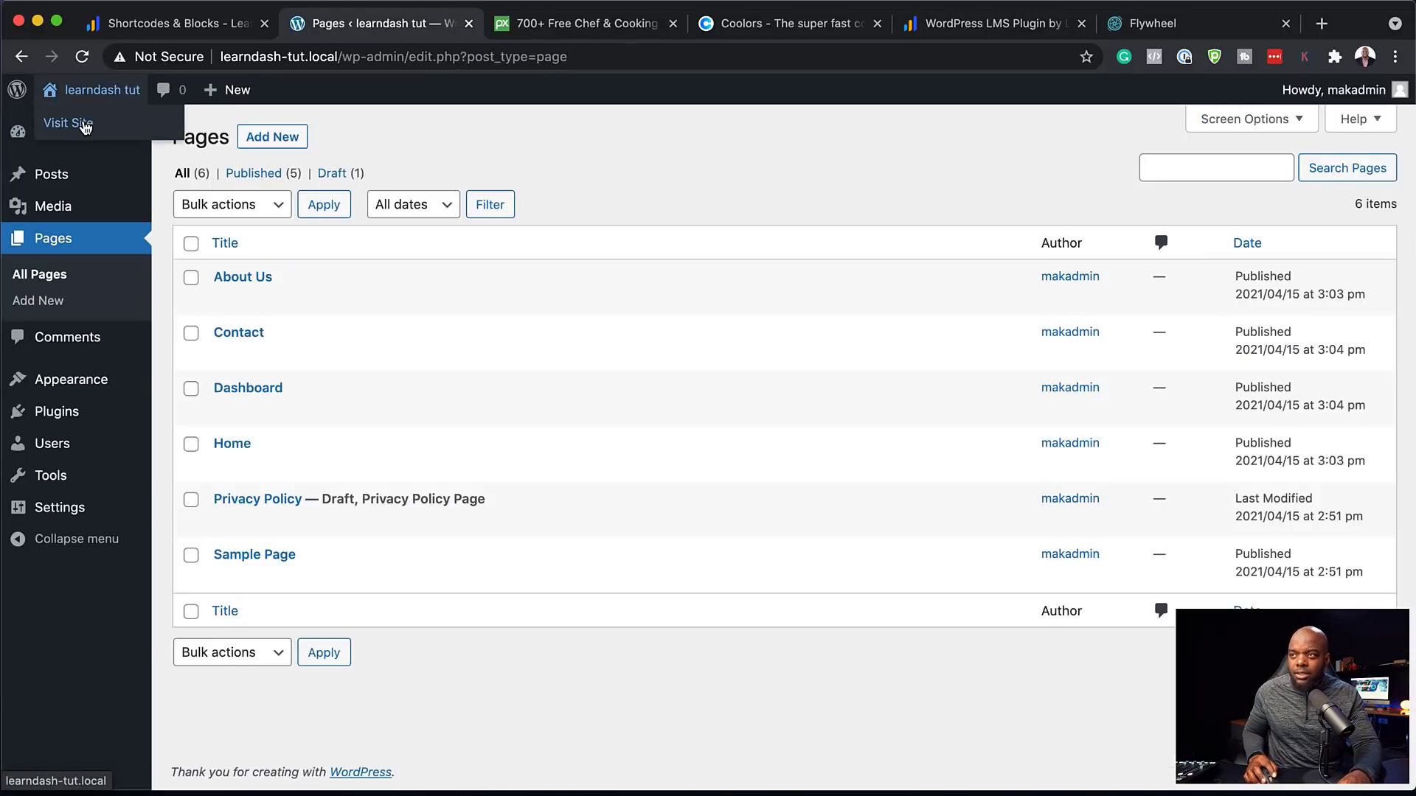
left_click(85, 127, "super")
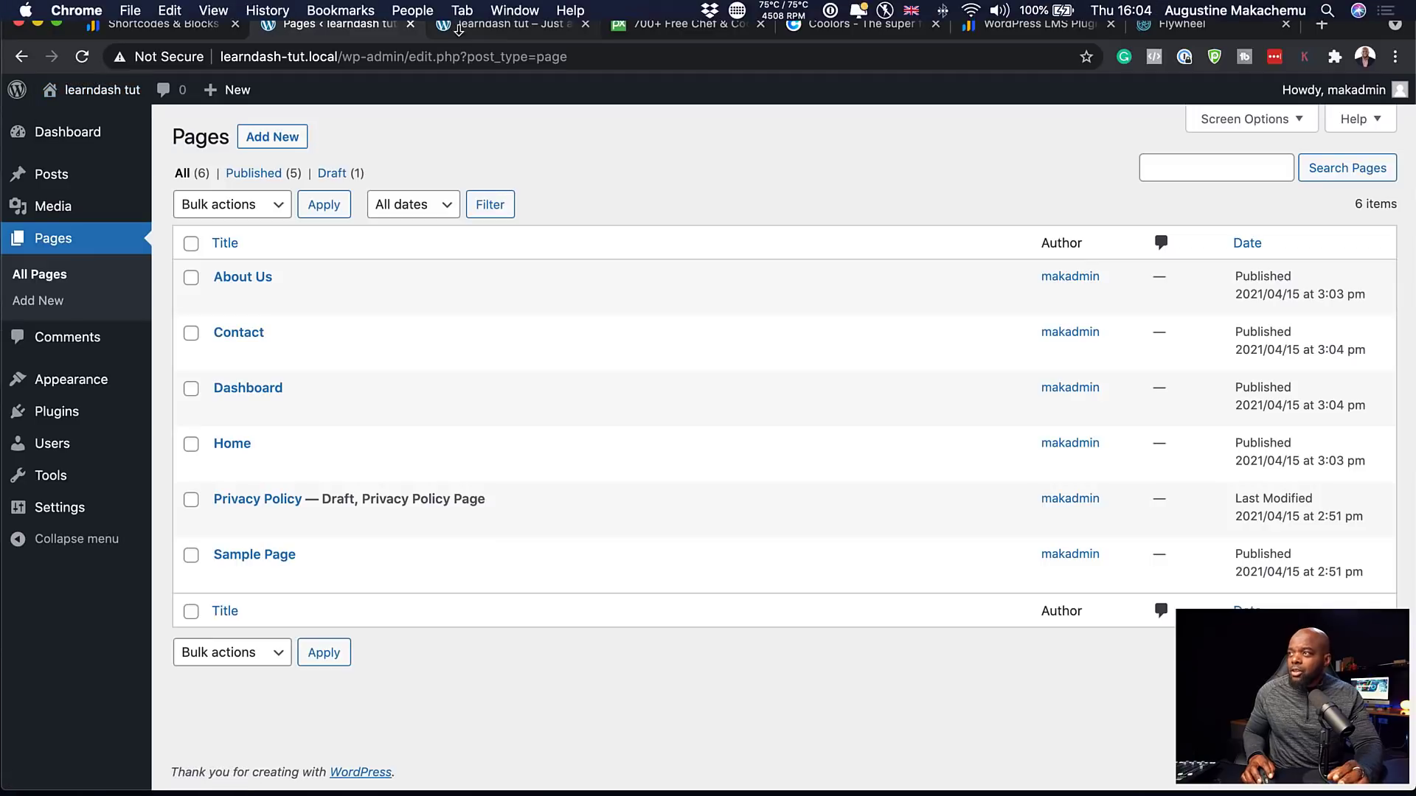
left_click(459, 29)
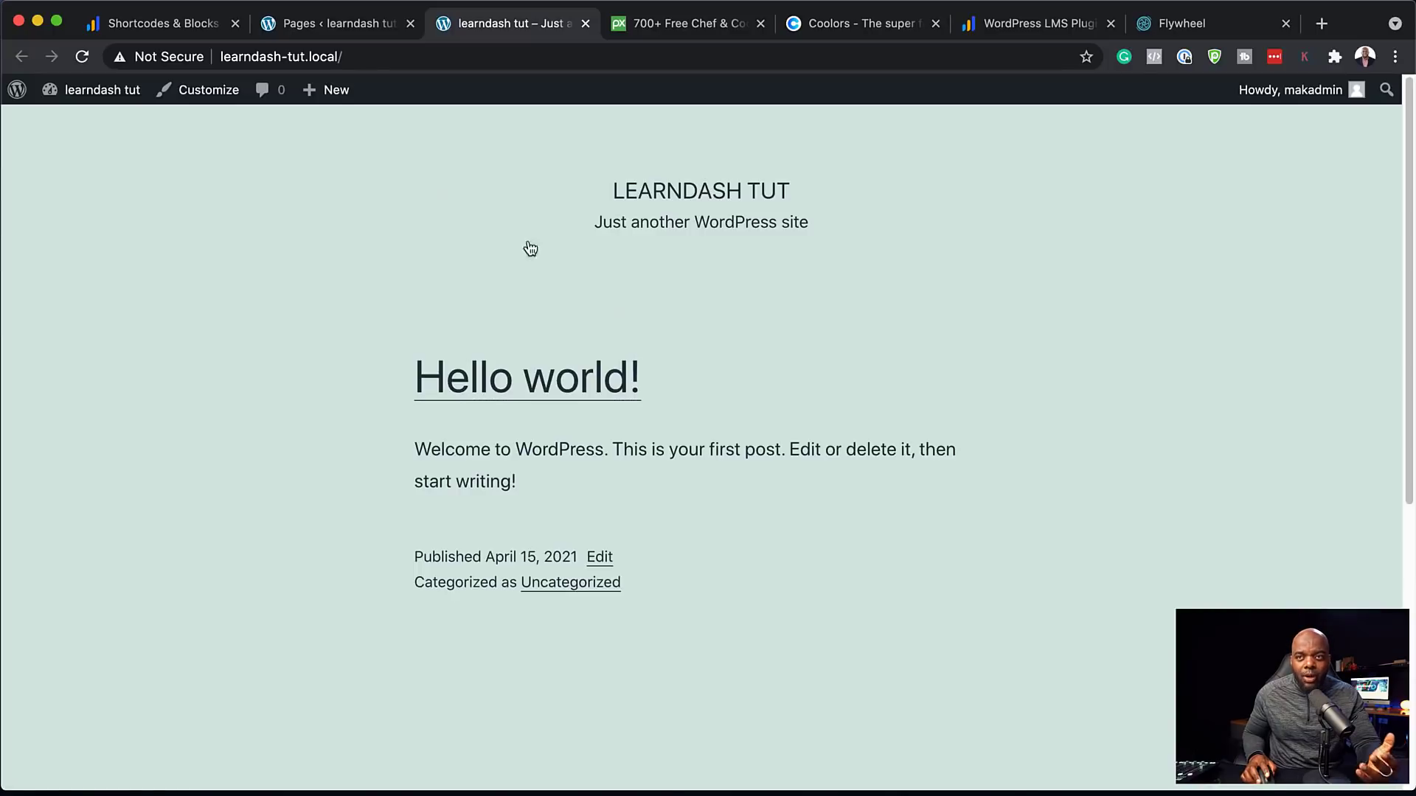
left_click(362, 25)
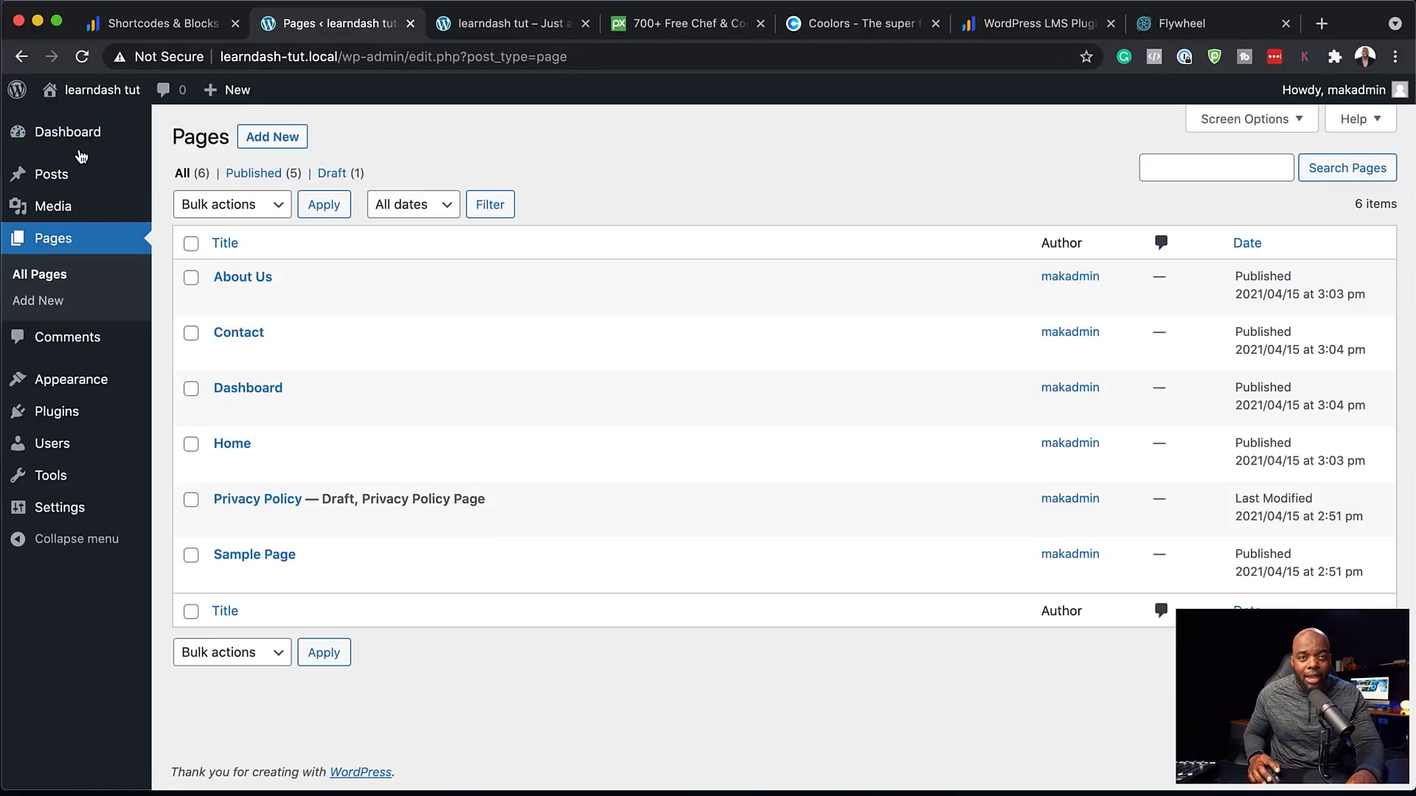
mouse_move(74, 390)
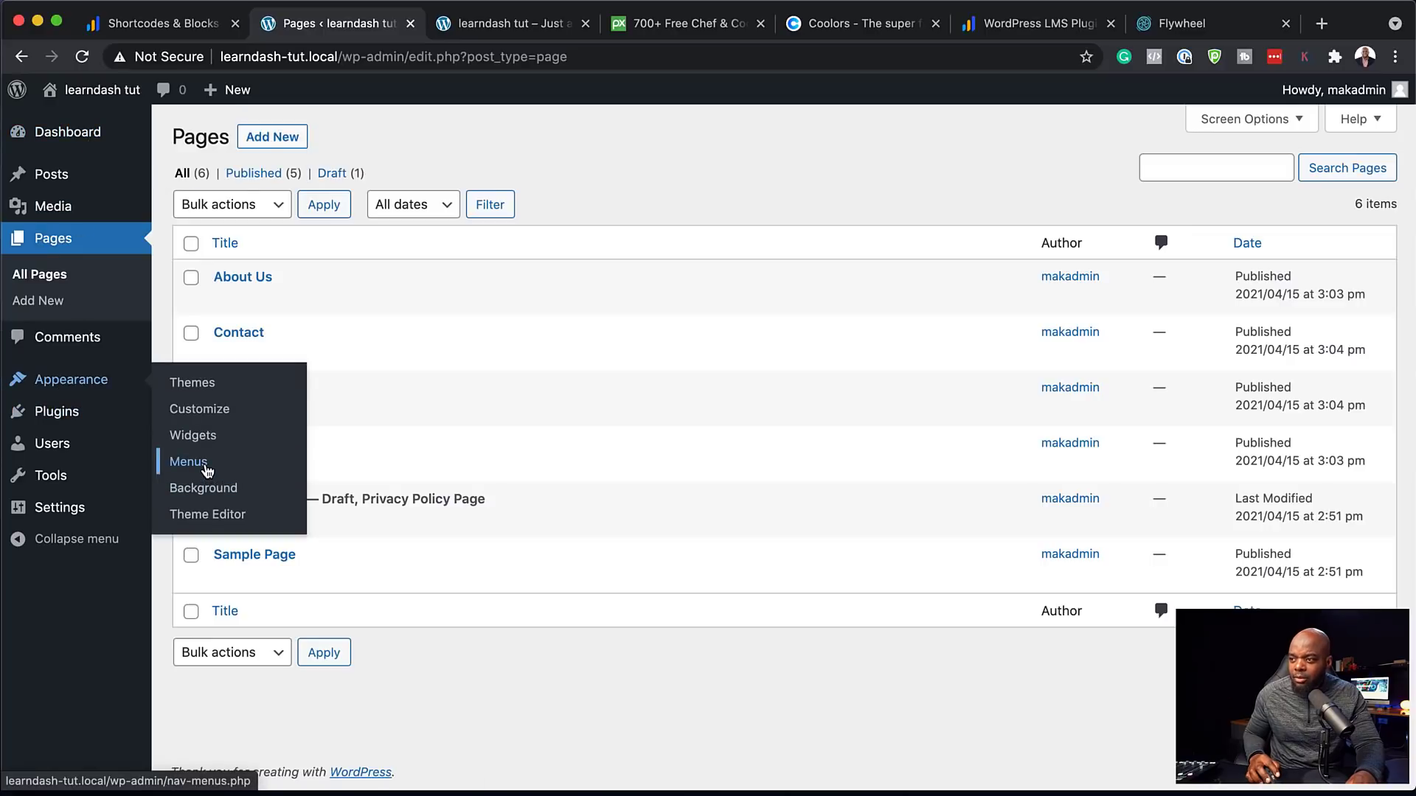
Create a menu named 'main menu' assigned to the Primary menu location
left_click(601, 354)
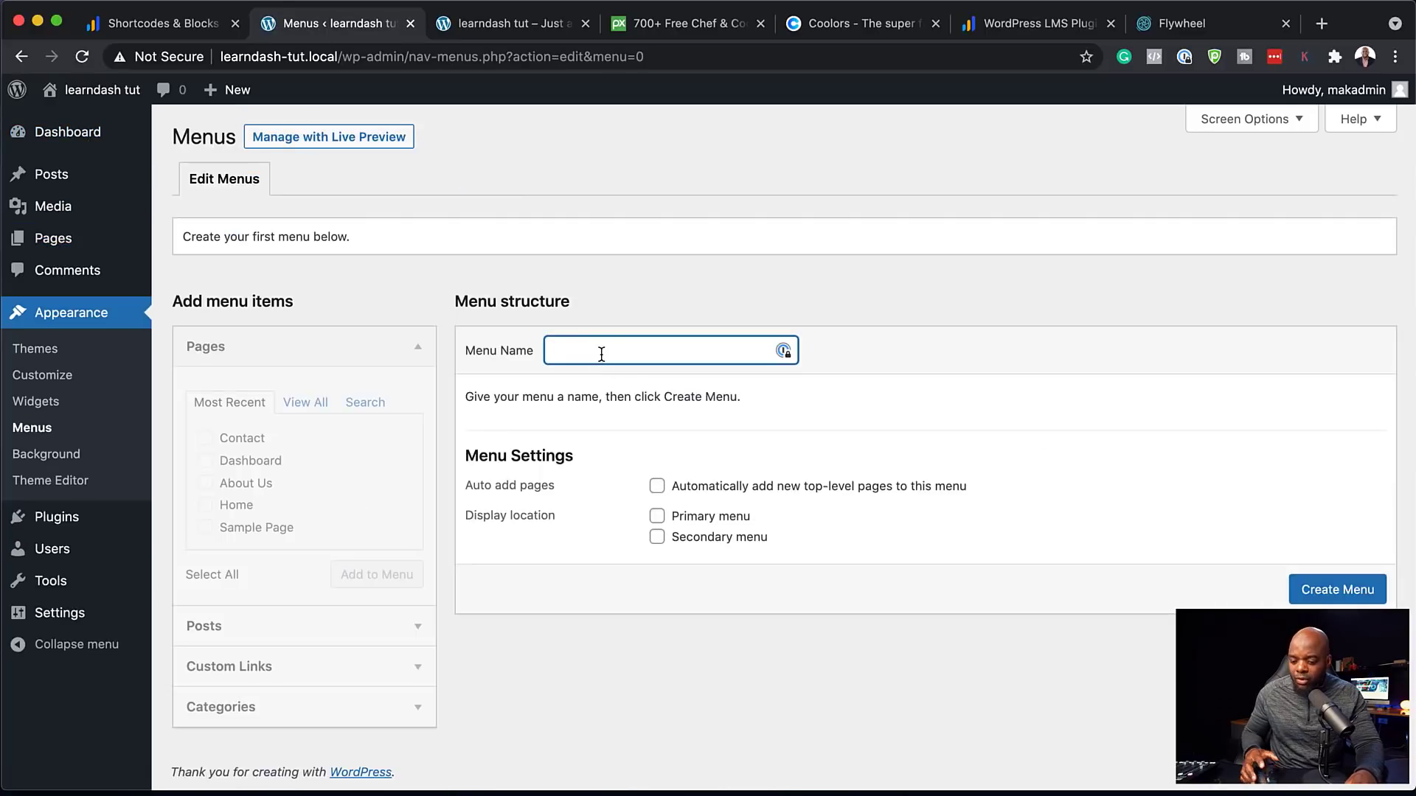
type("main menu")
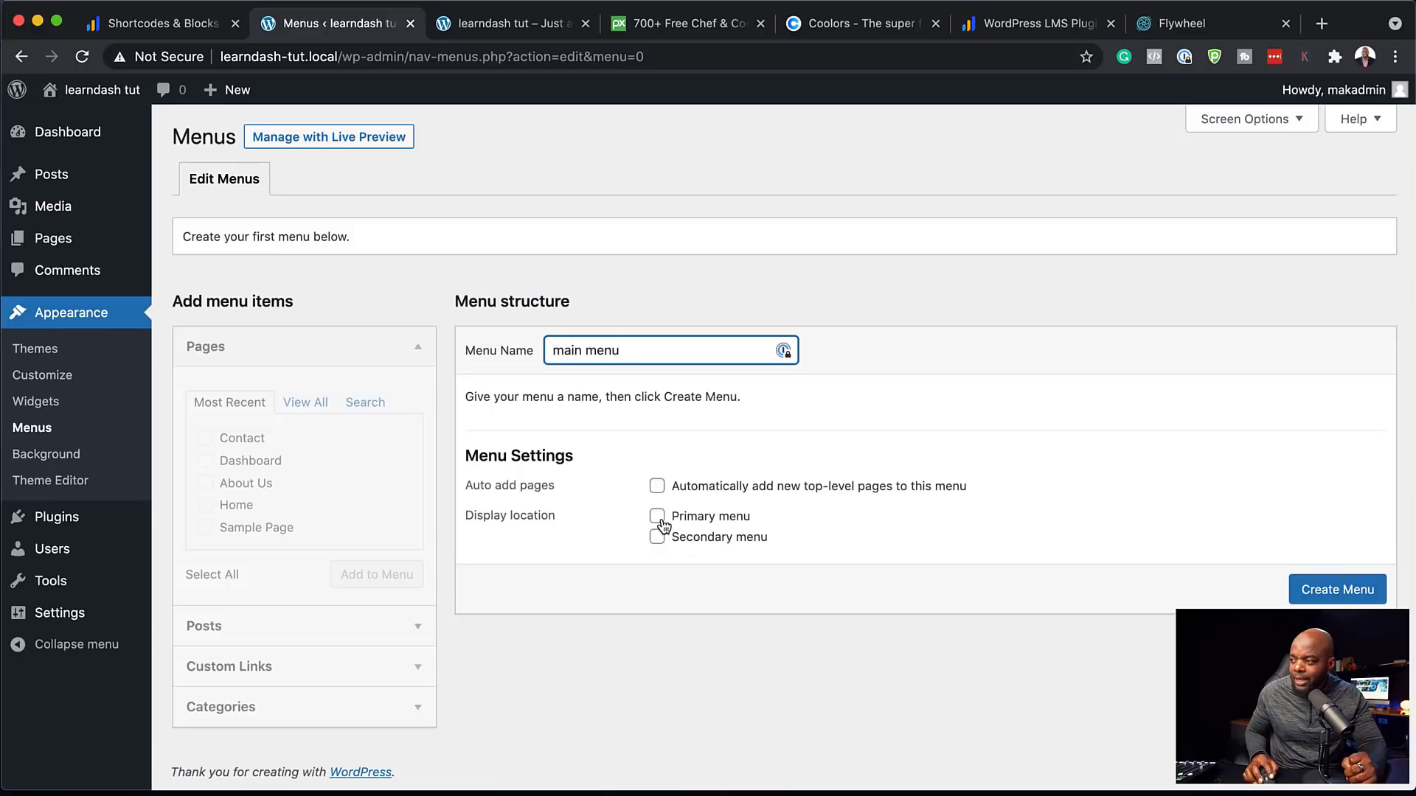
left_click(657, 517)
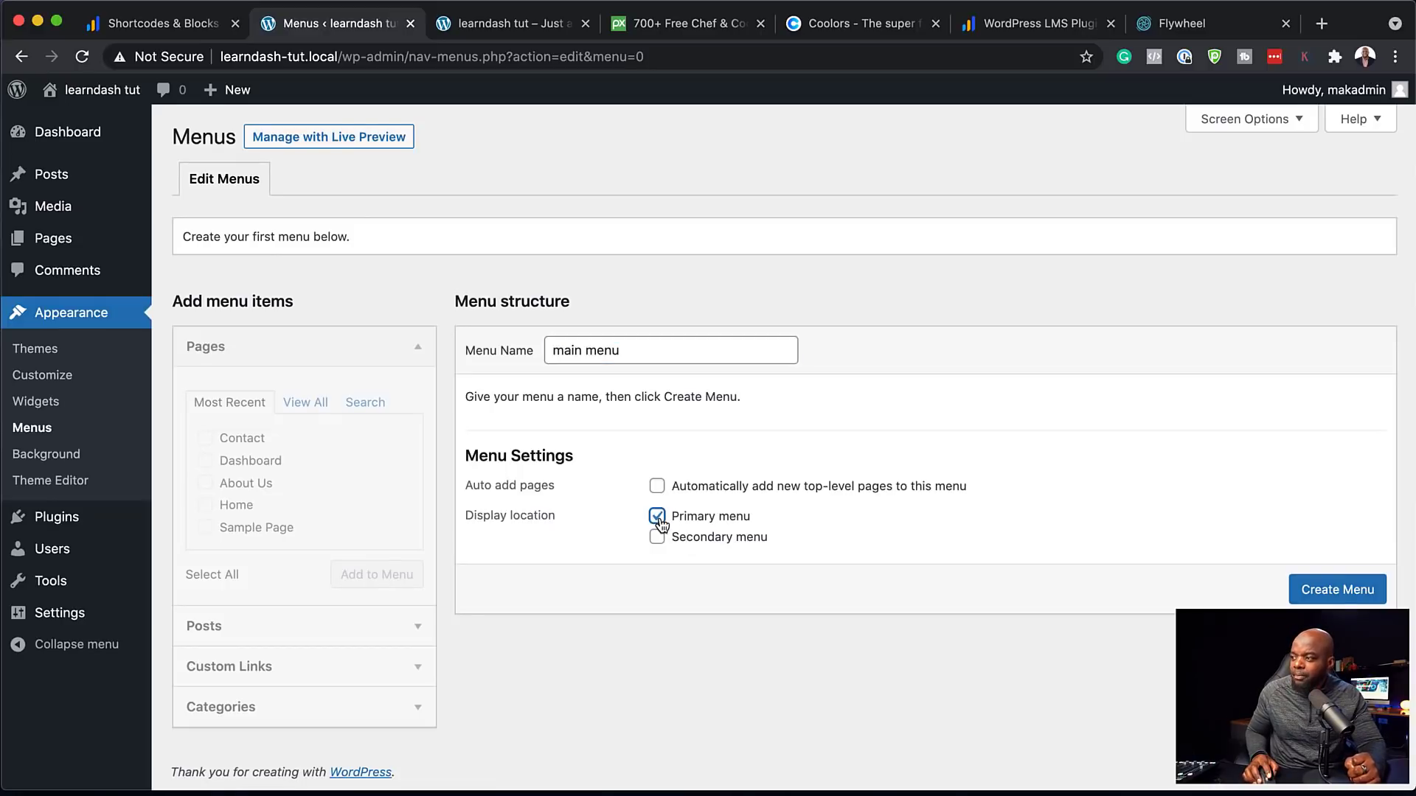
left_click(1338, 589)
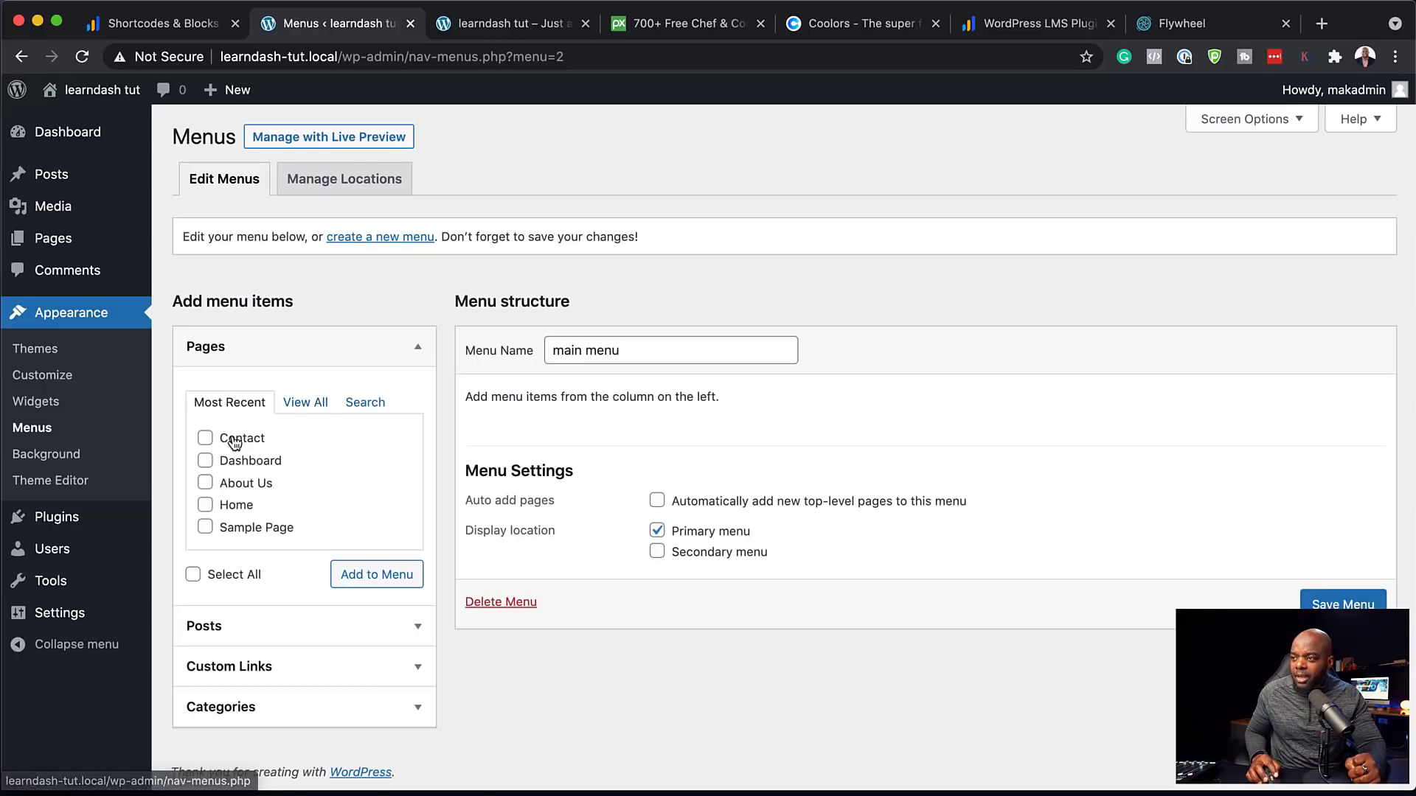
Add the pages and order them Home, About Us, Dashboard, Contact, then save the menu
left_click(206, 507)
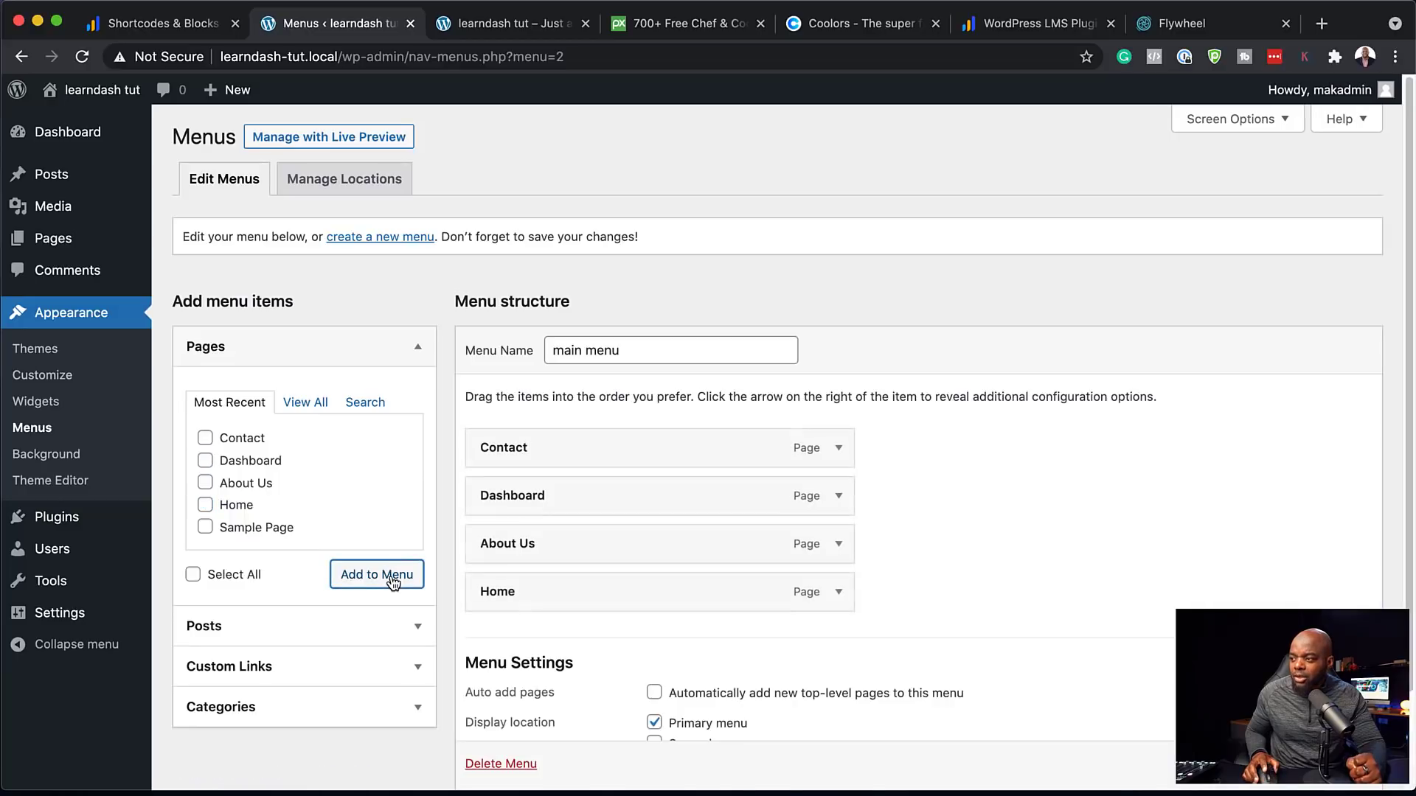
left_click_drag(548, 599, 543, 449)
left_click_drag(541, 497, 544, 594)
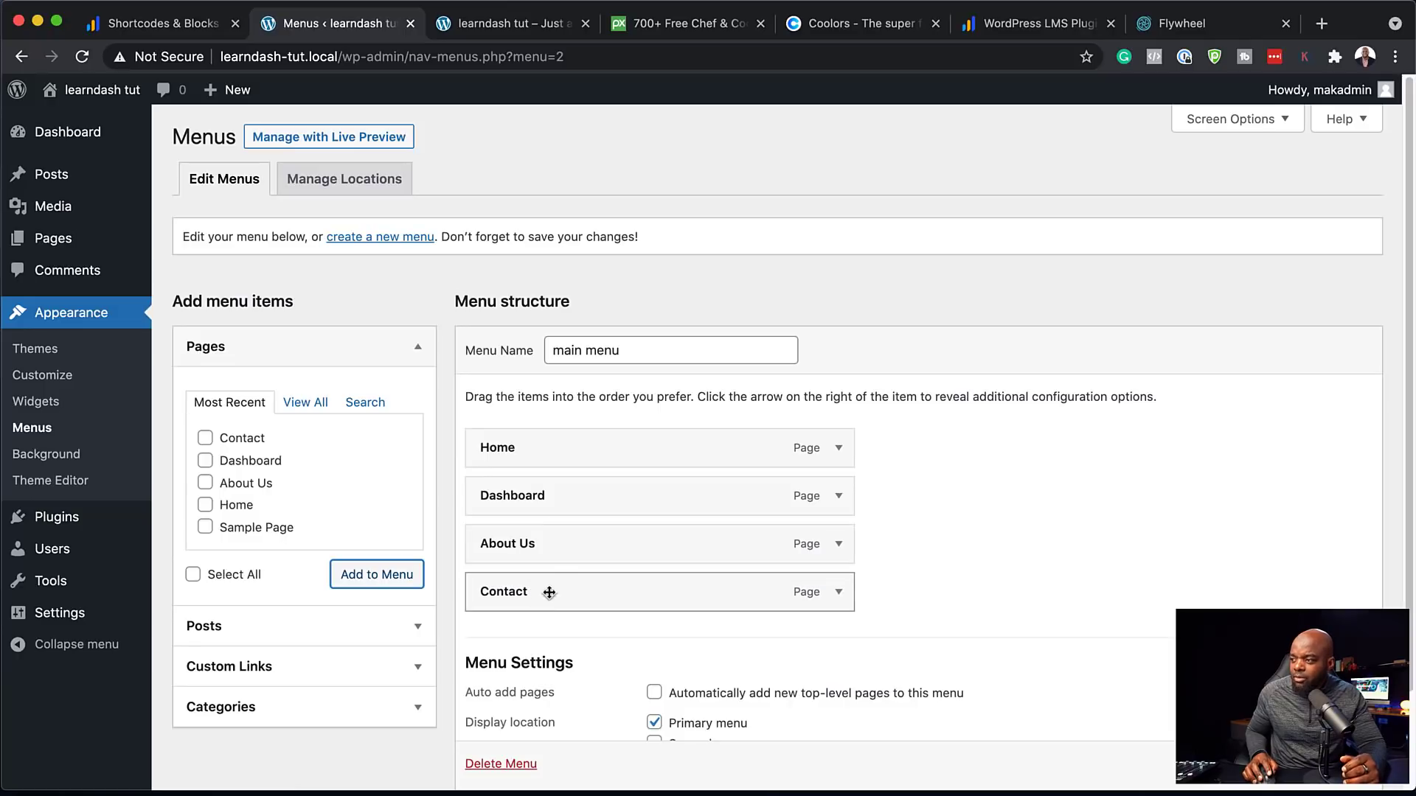
left_click_drag(552, 545, 550, 496)
scroll(553, 624, "down", 3)
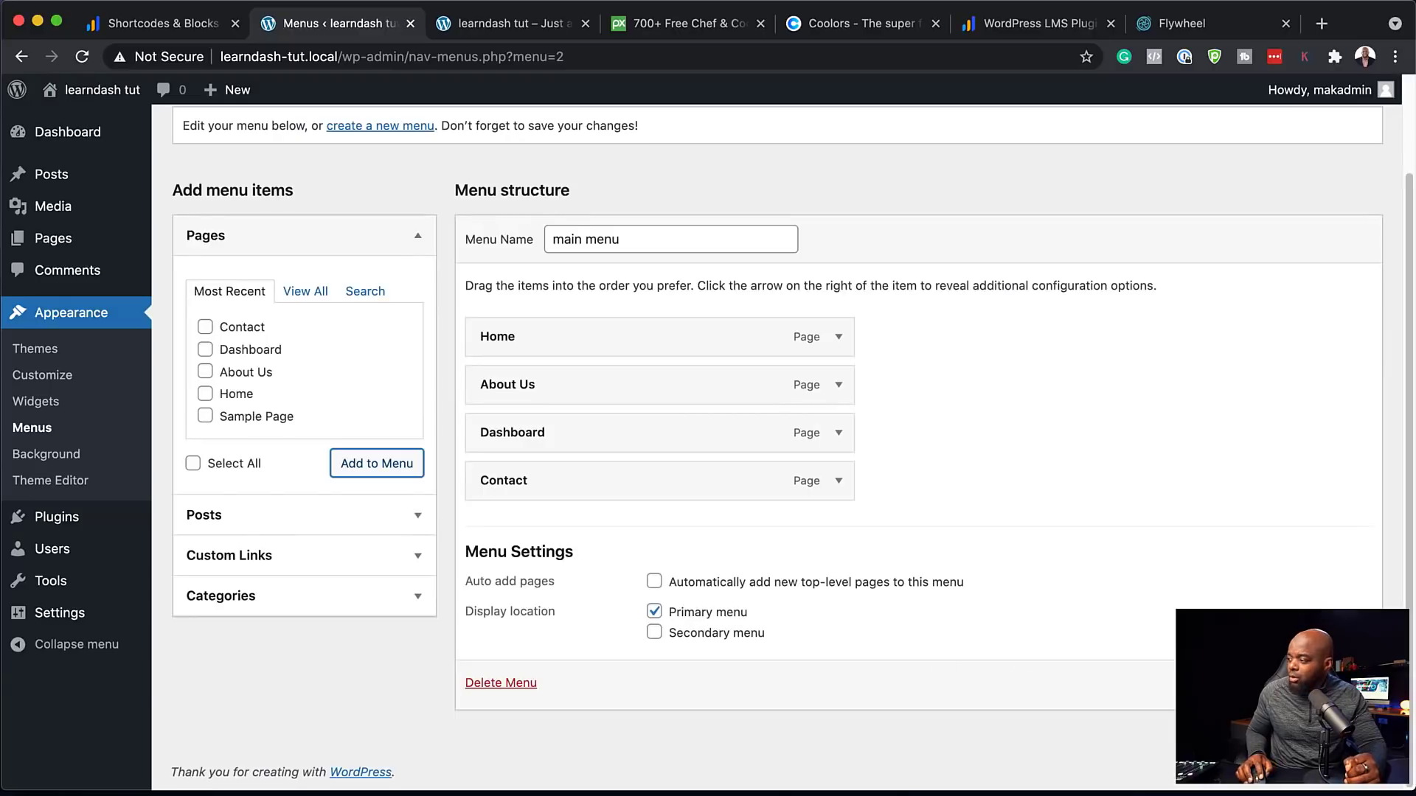
left_click(1333, 684)
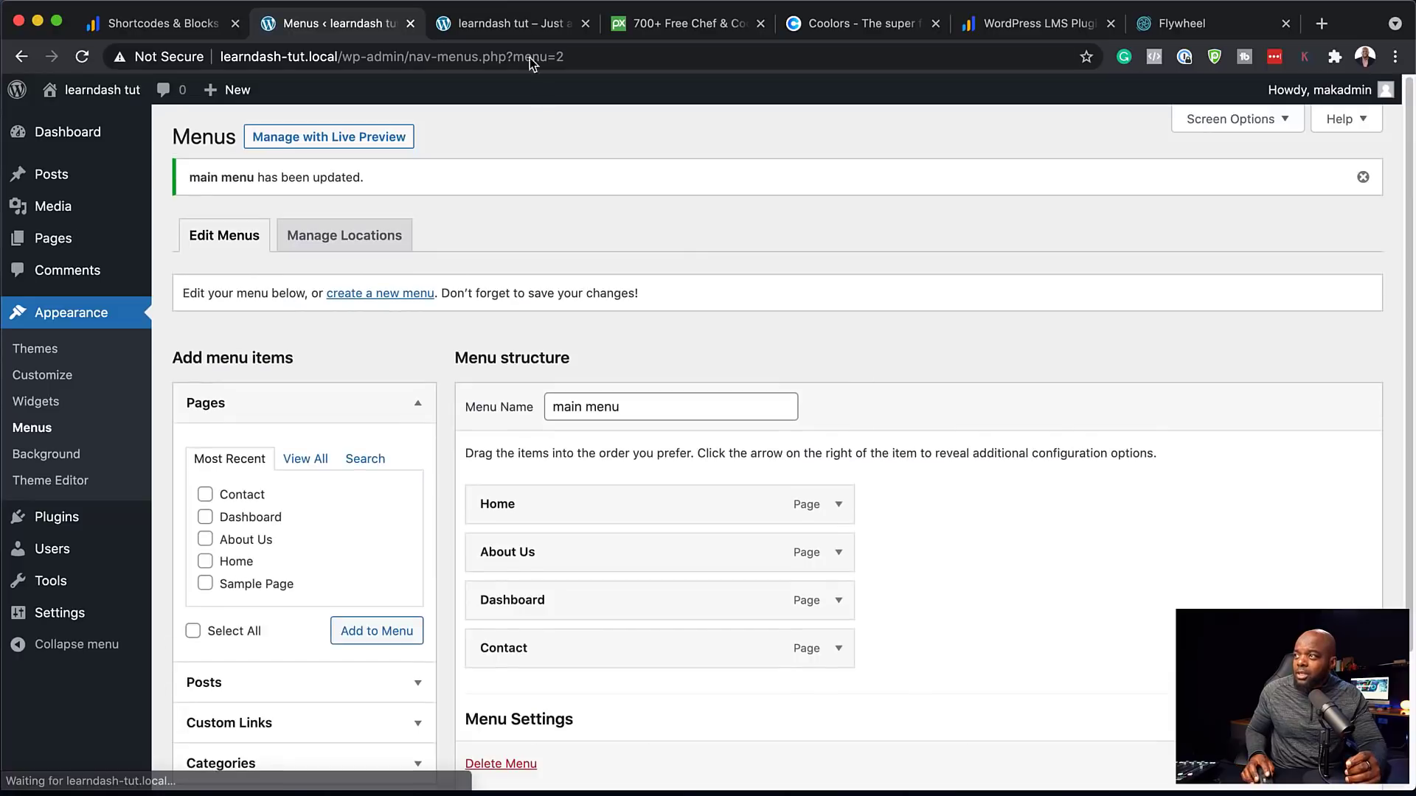
left_click(516, 24)
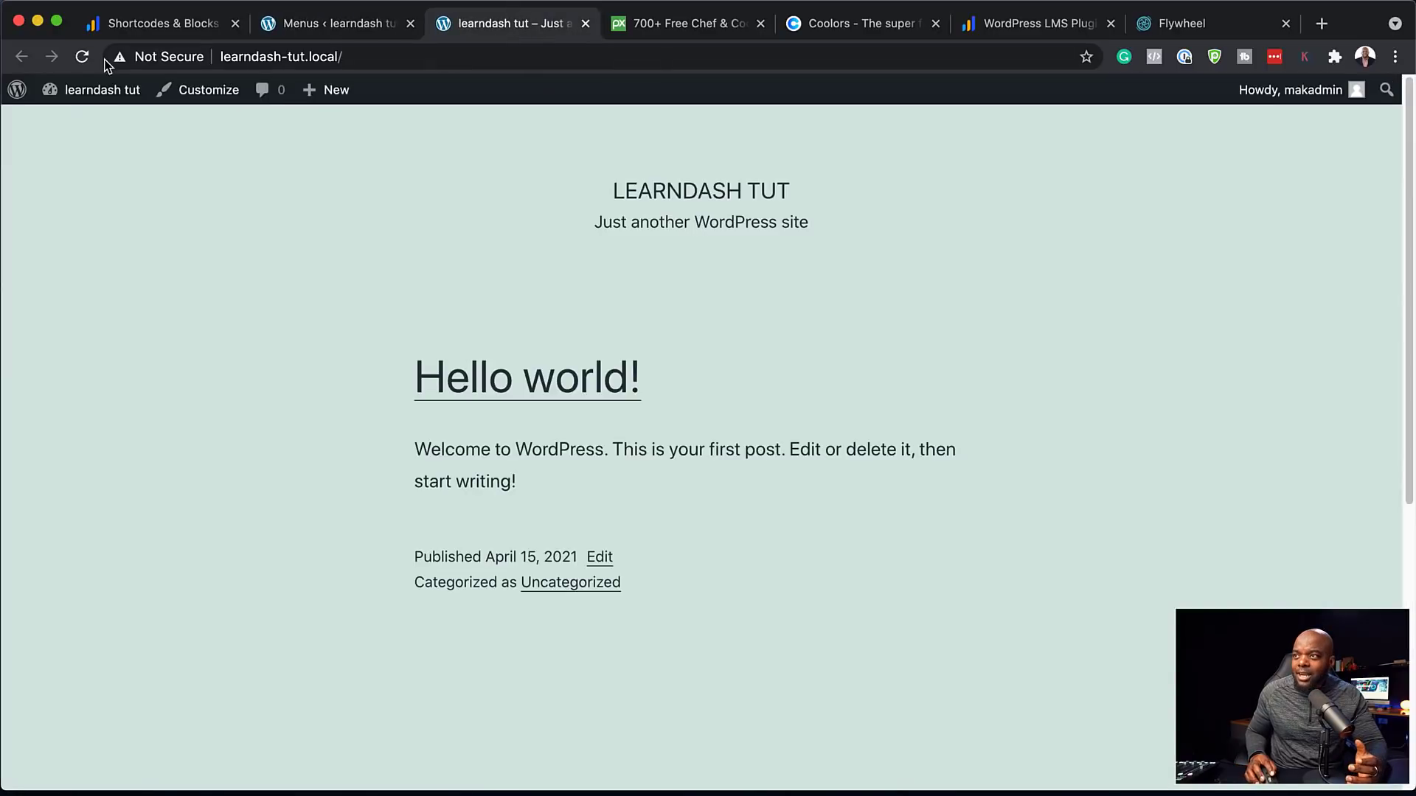
left_click(80, 57)
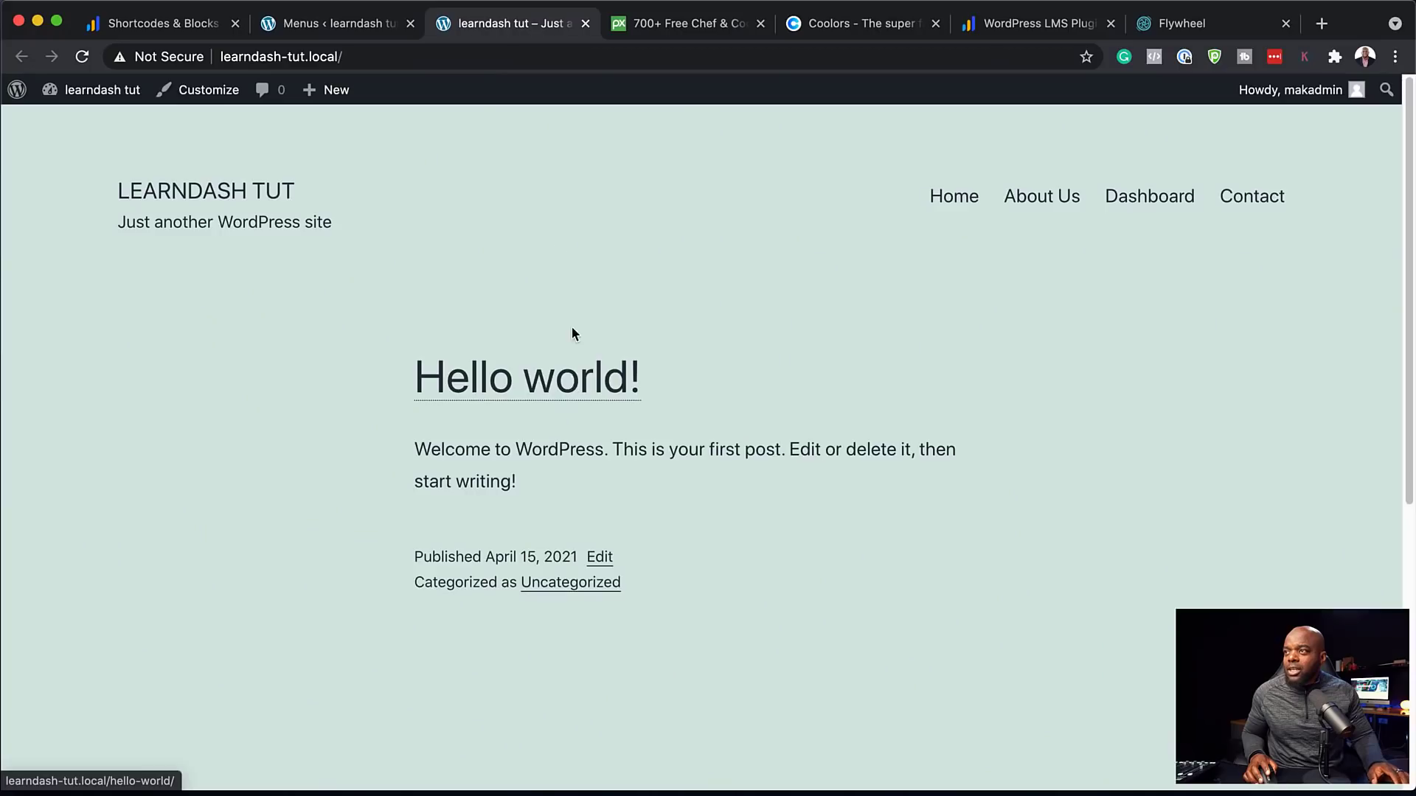
left_click(363, 29)
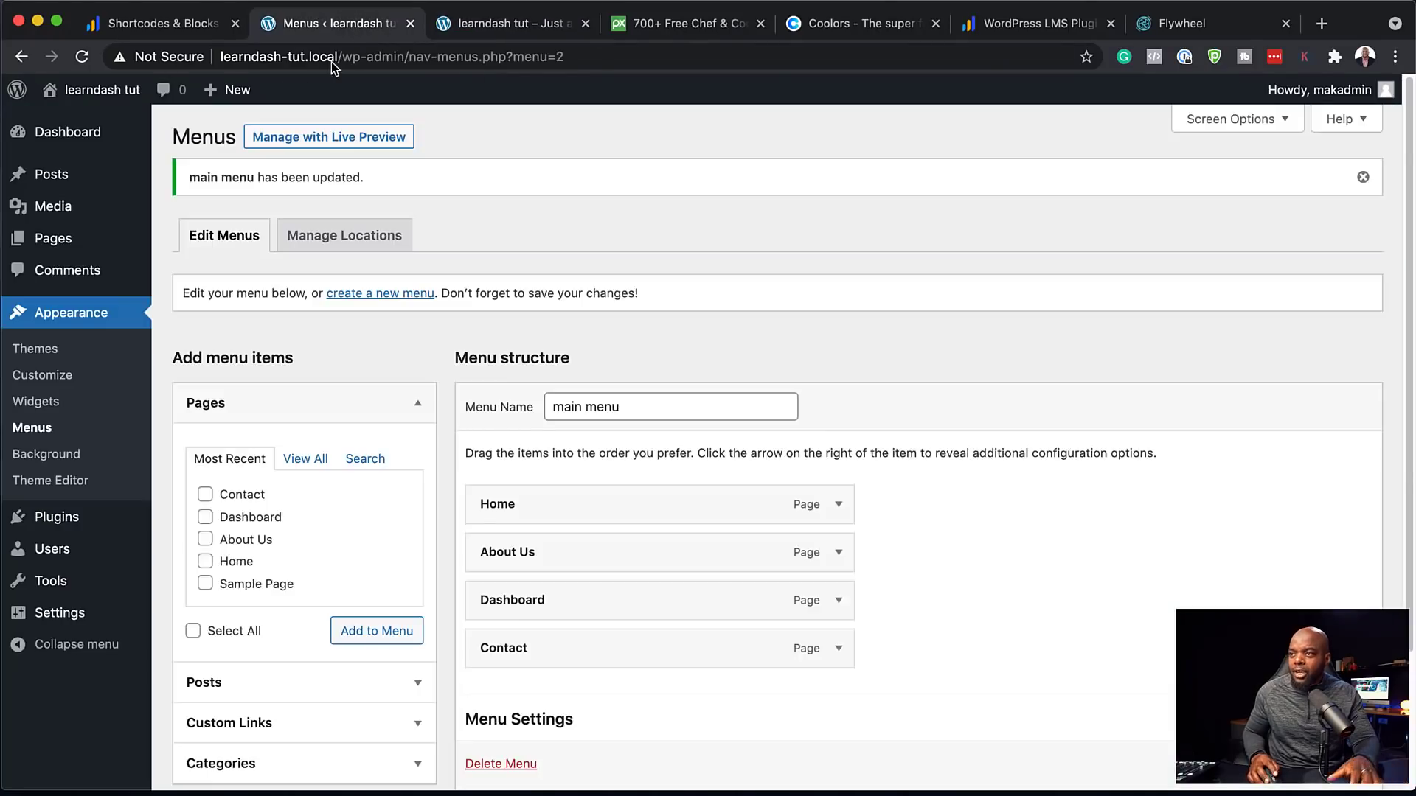
In Reading Settings, set the homepage to the static Home page and save
mouse_move(67, 618)
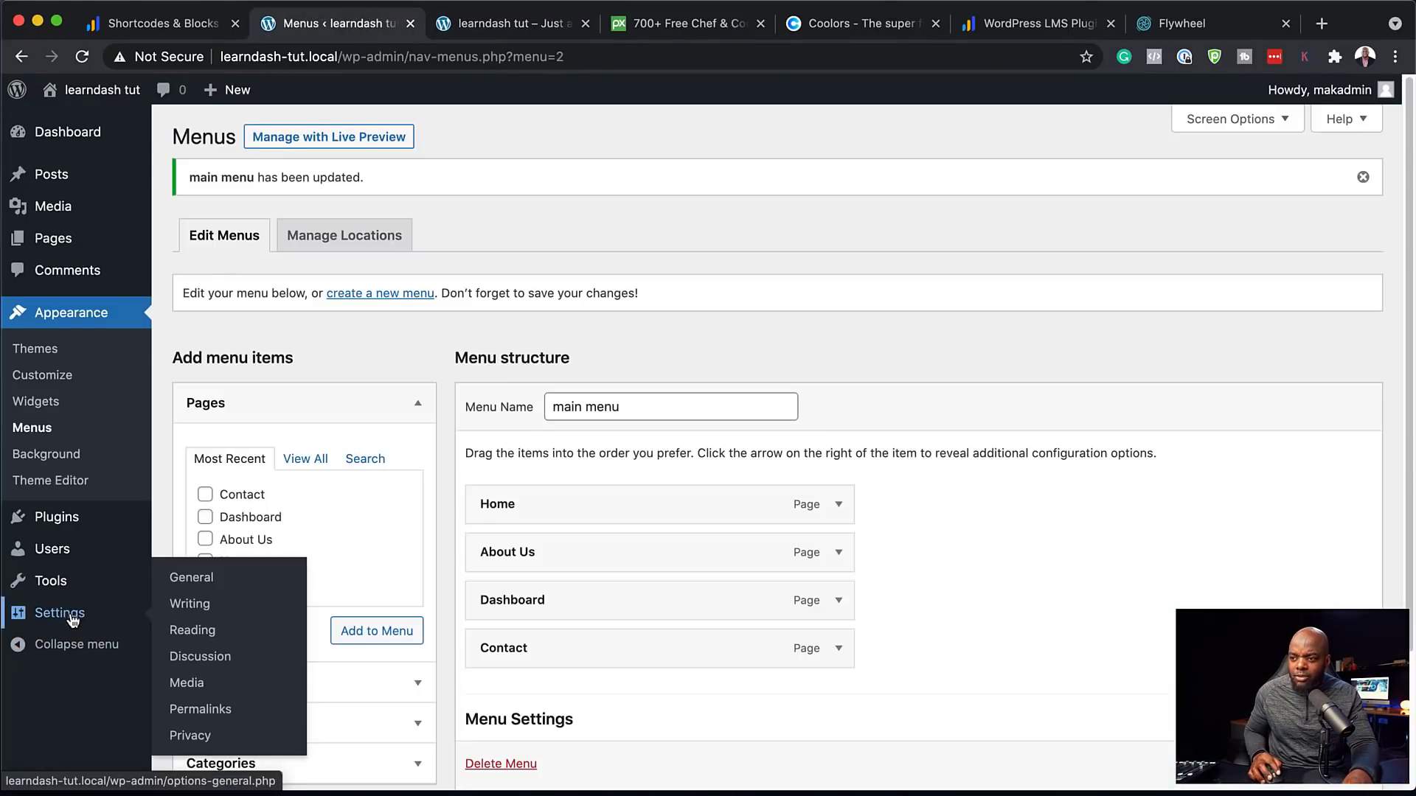
left_click(201, 639)
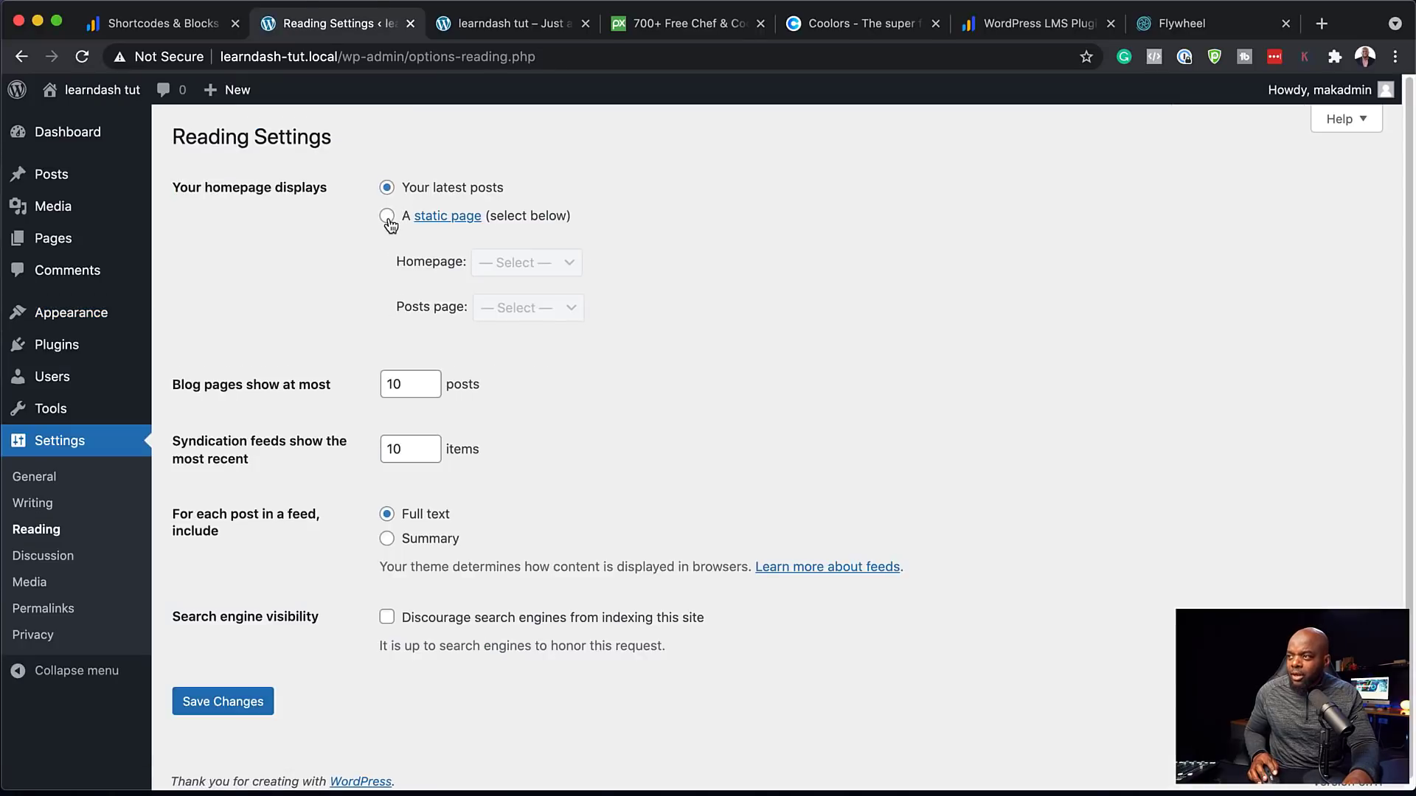
left_click(387, 218)
left_click(519, 265)
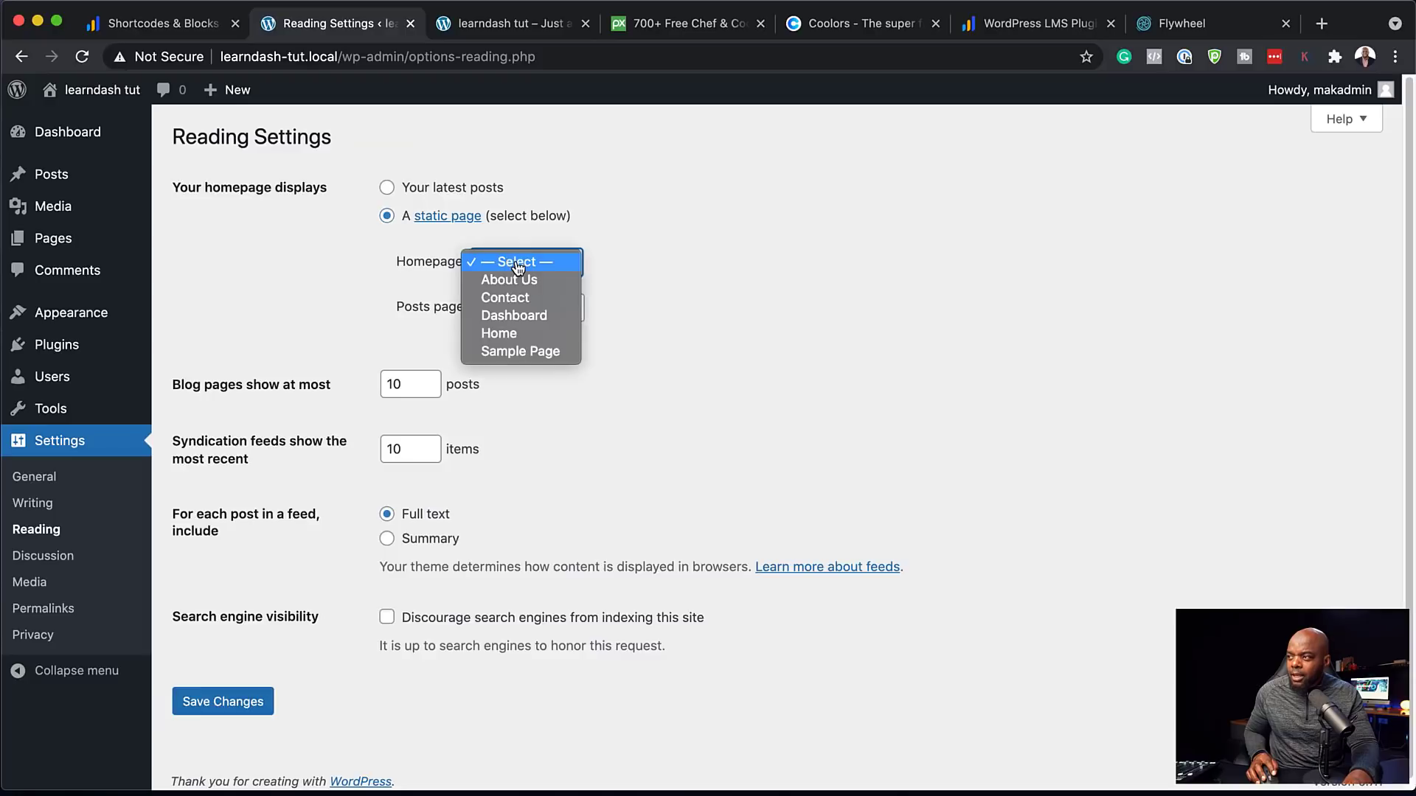
left_click(533, 336)
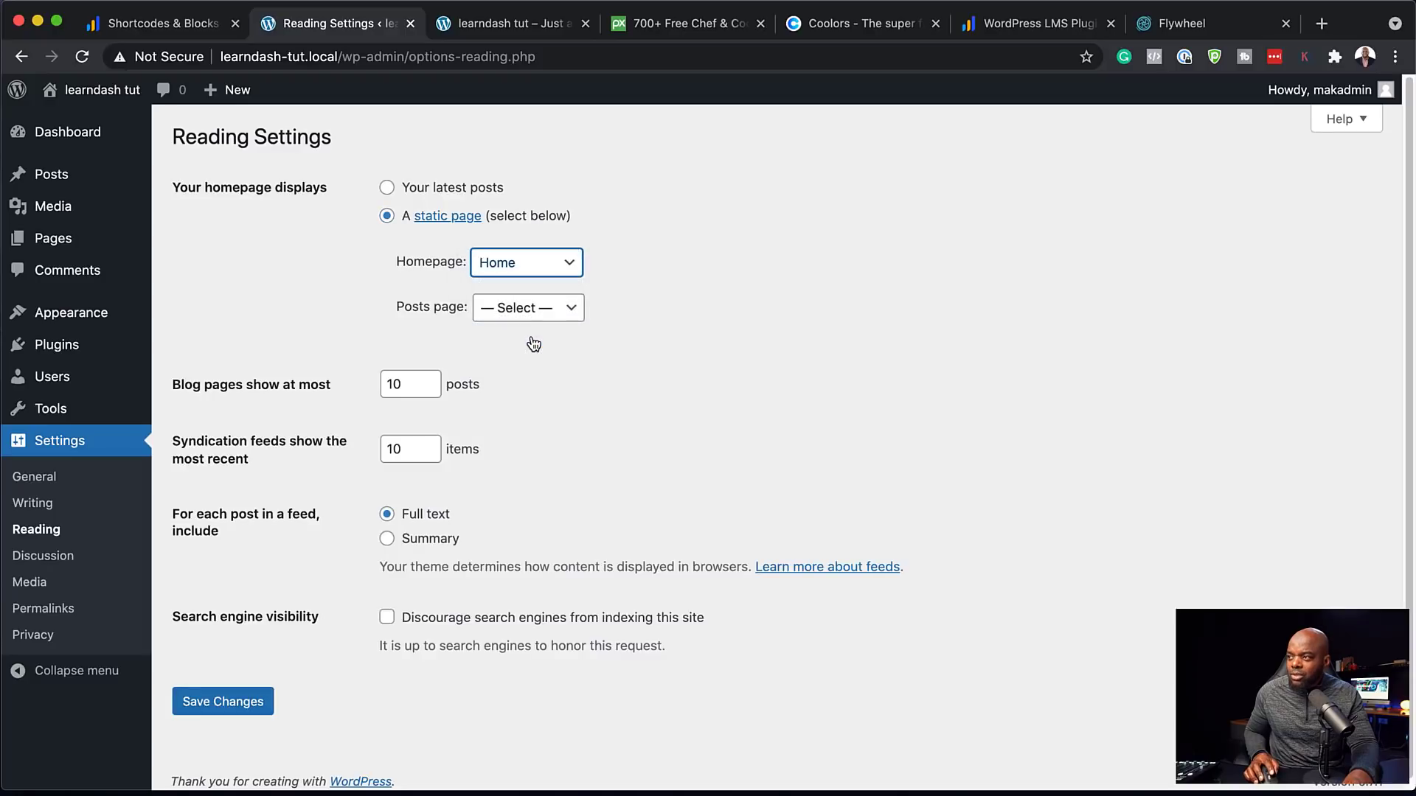
left_click(233, 708)
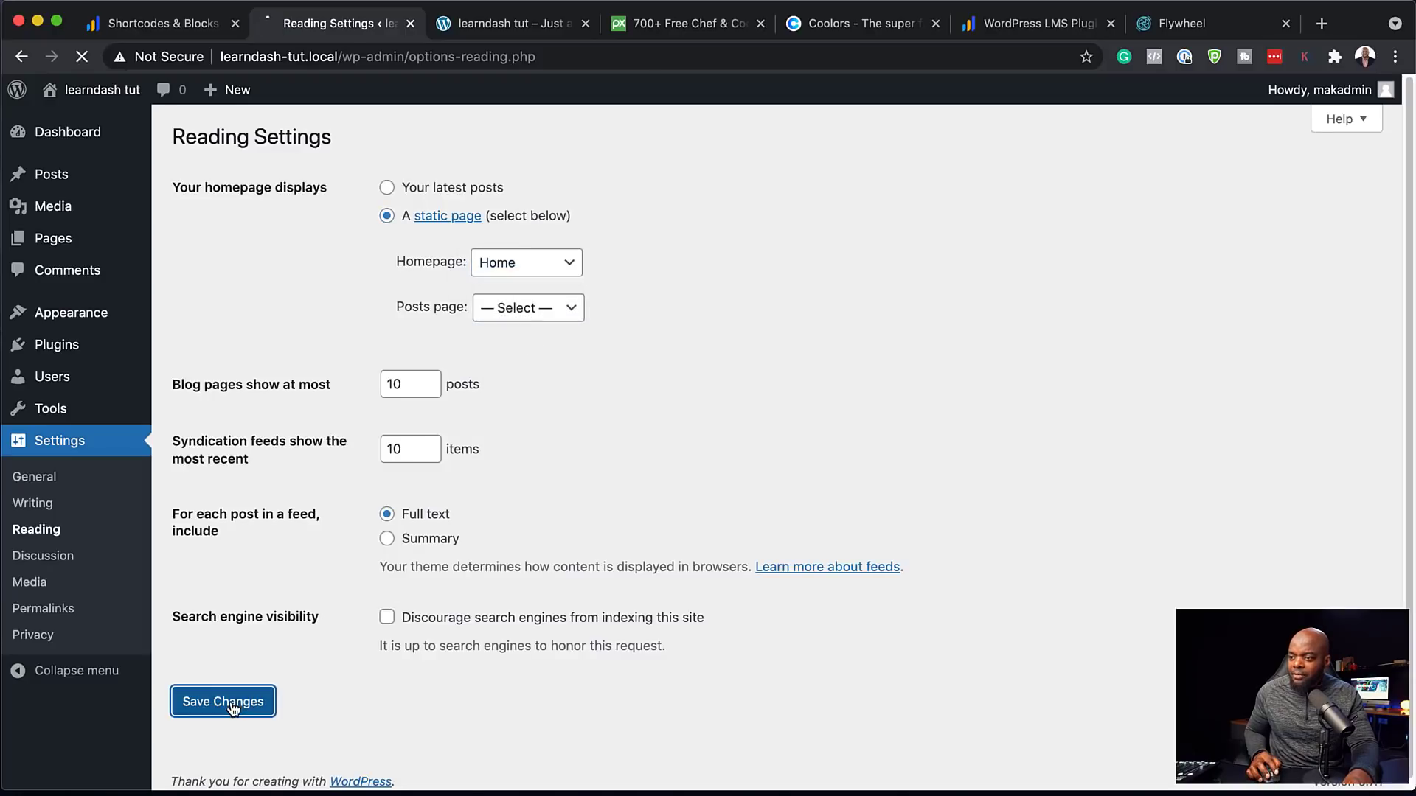
left_click(495, 26)
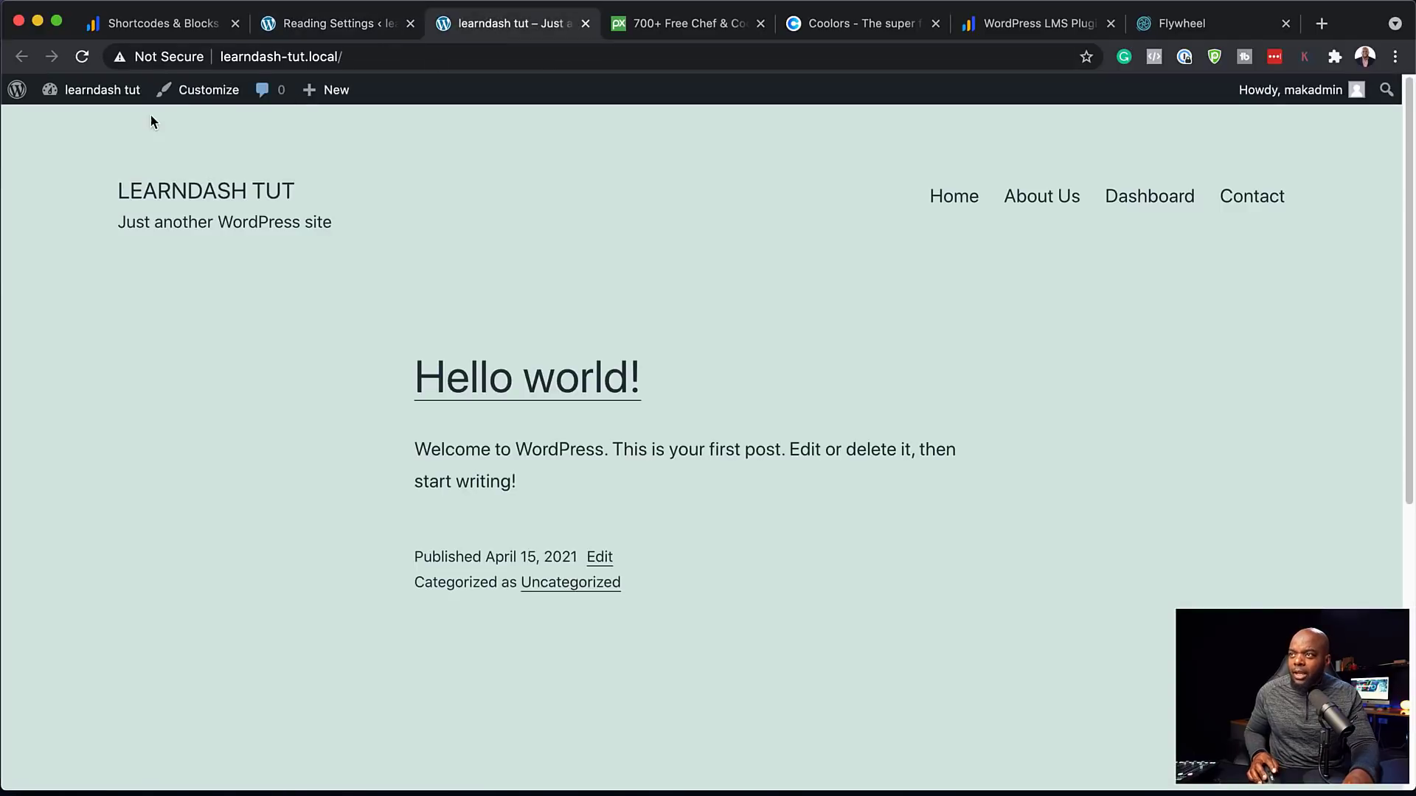
Reload the front page so it displays the Home page and new menu
left_click(84, 57)
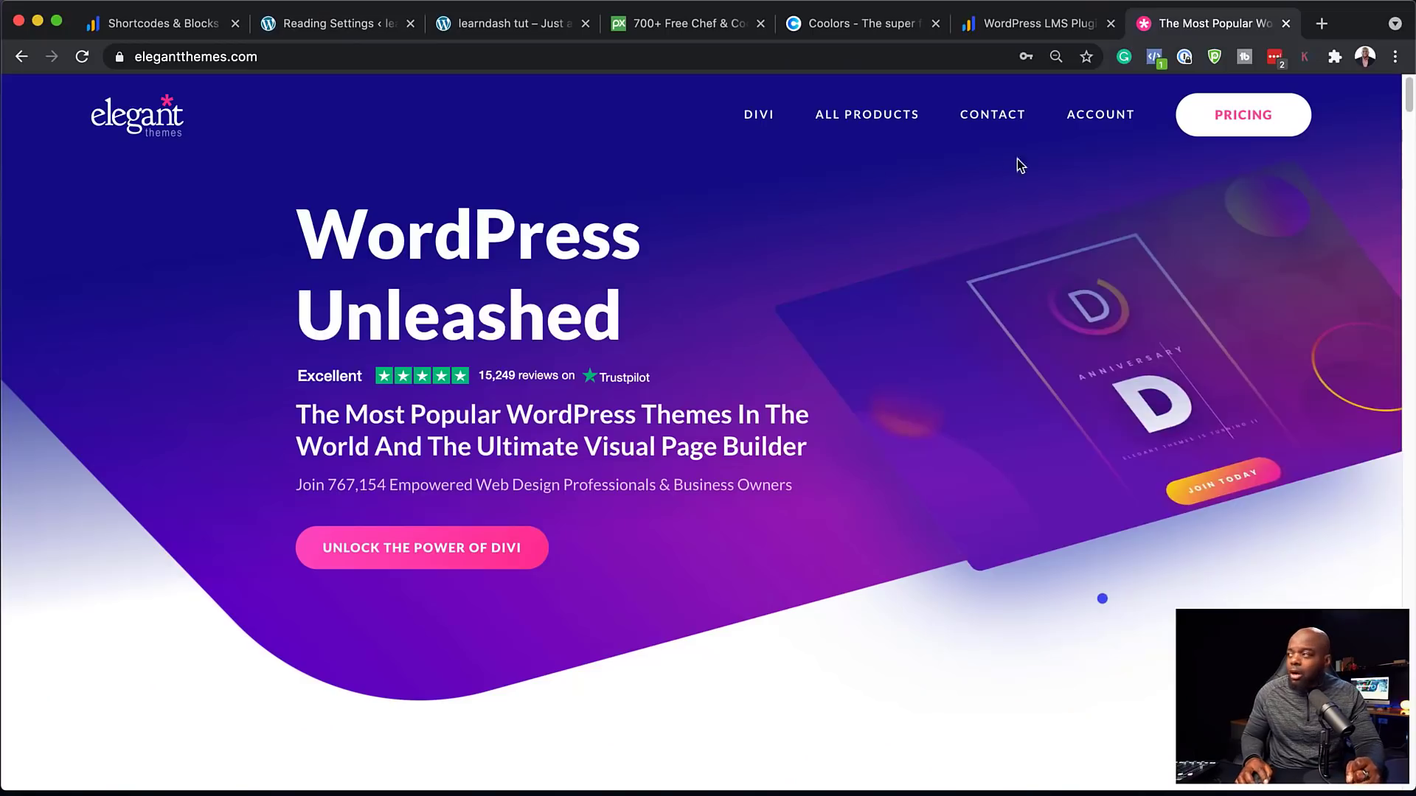
Log into the Elegant Themes members area and download the Divi theme zip
mouse_move(1099, 116)
left_click(1101, 338)
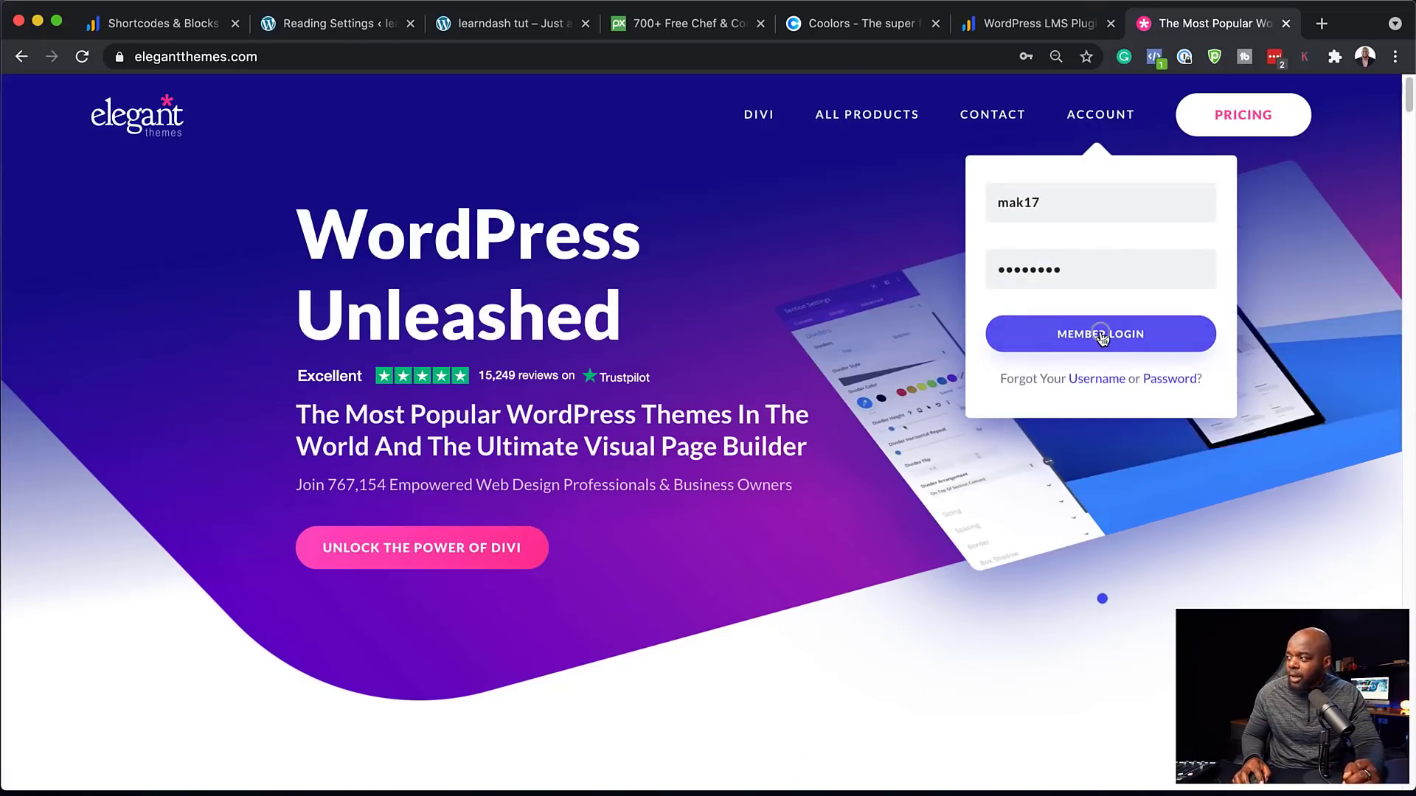
scroll(666, 452, "down", 3)
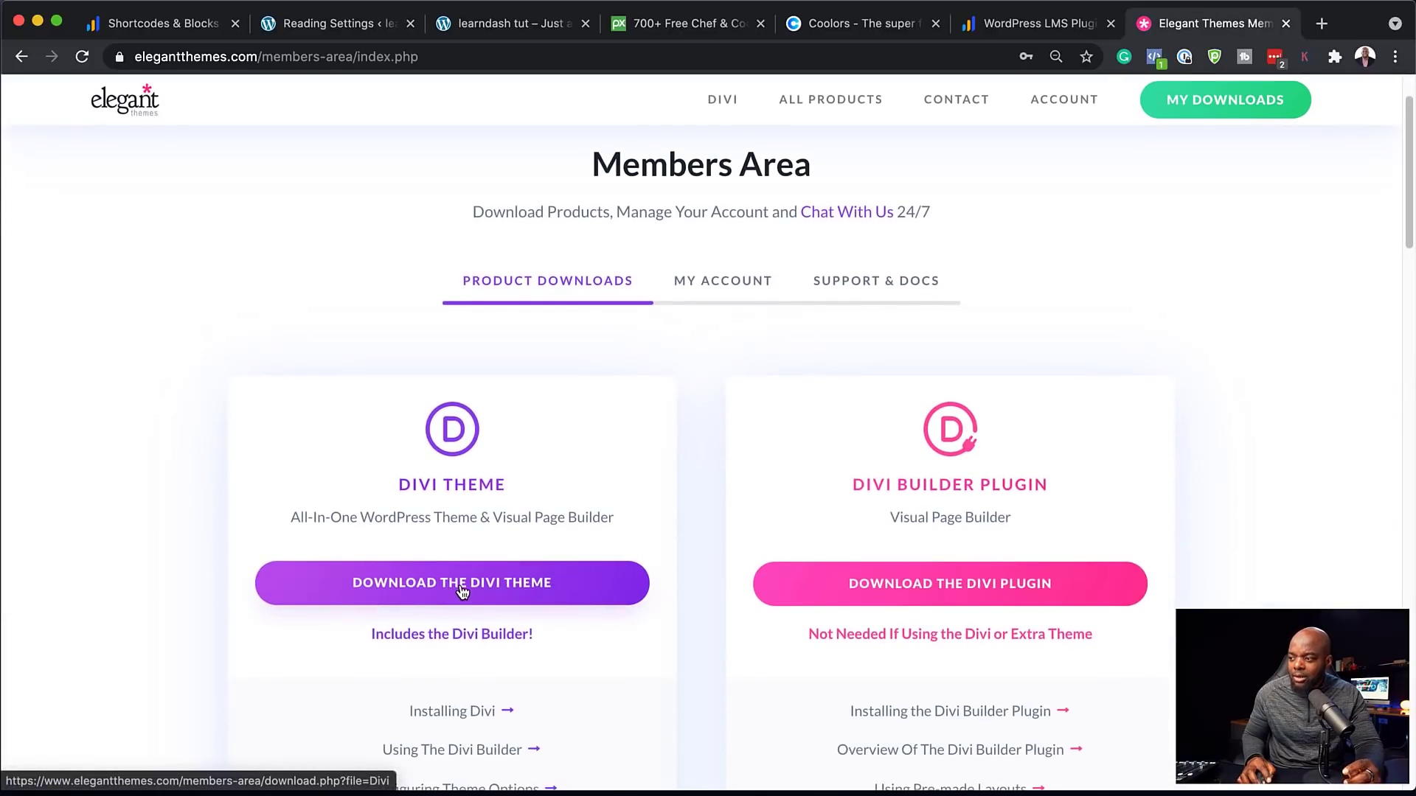
left_click(462, 590)
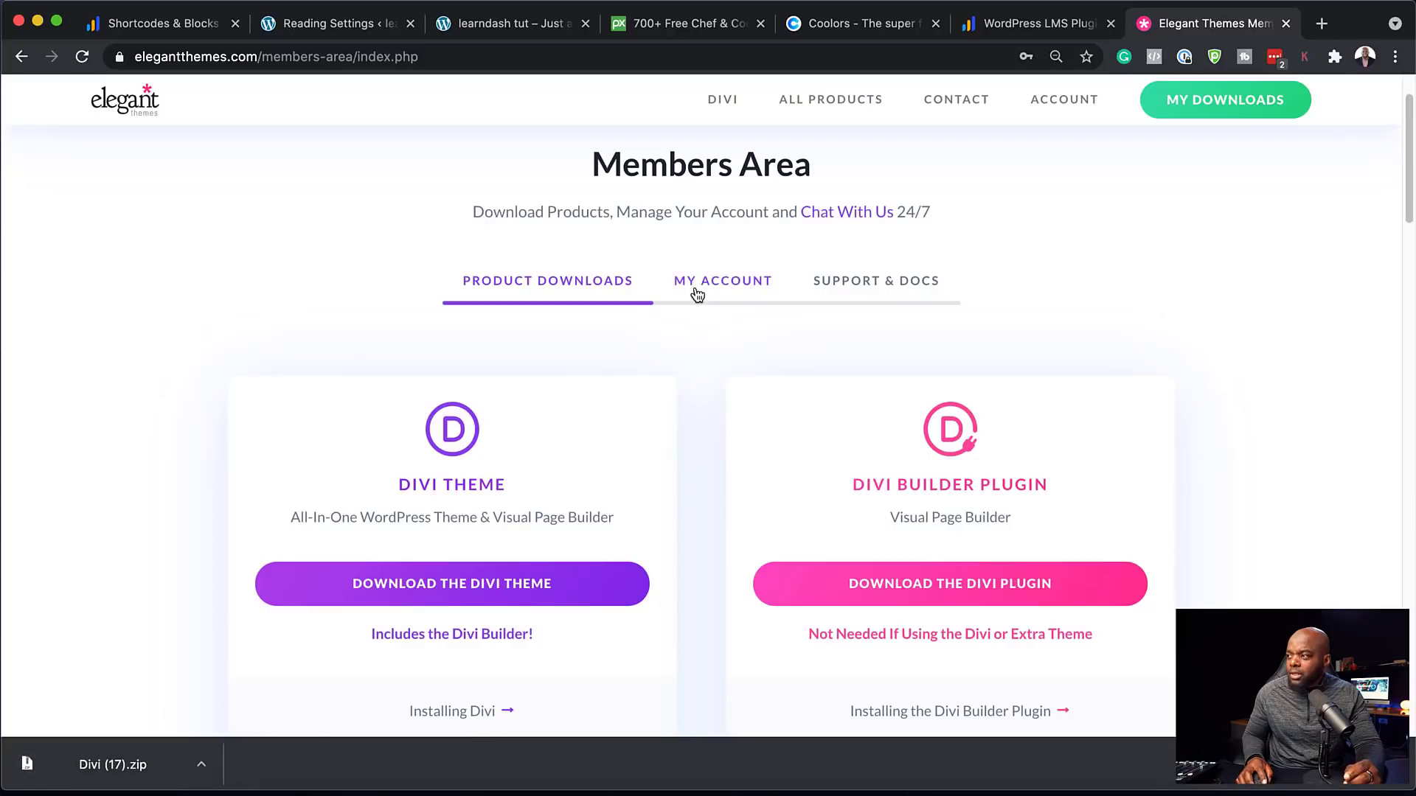
Copy the account's API key from My Account > API Keys
left_click(695, 286)
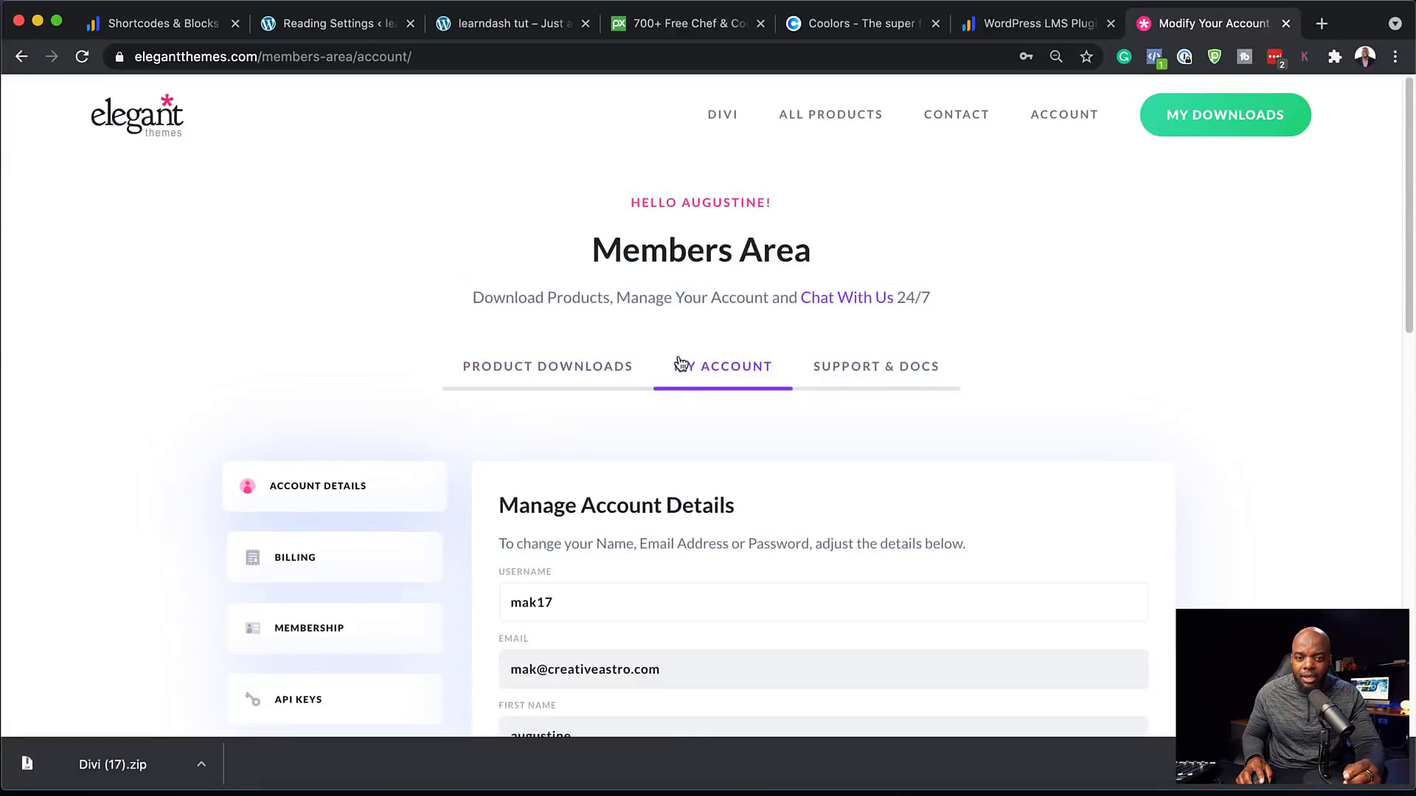
scroll(707, 461, "down", 5)
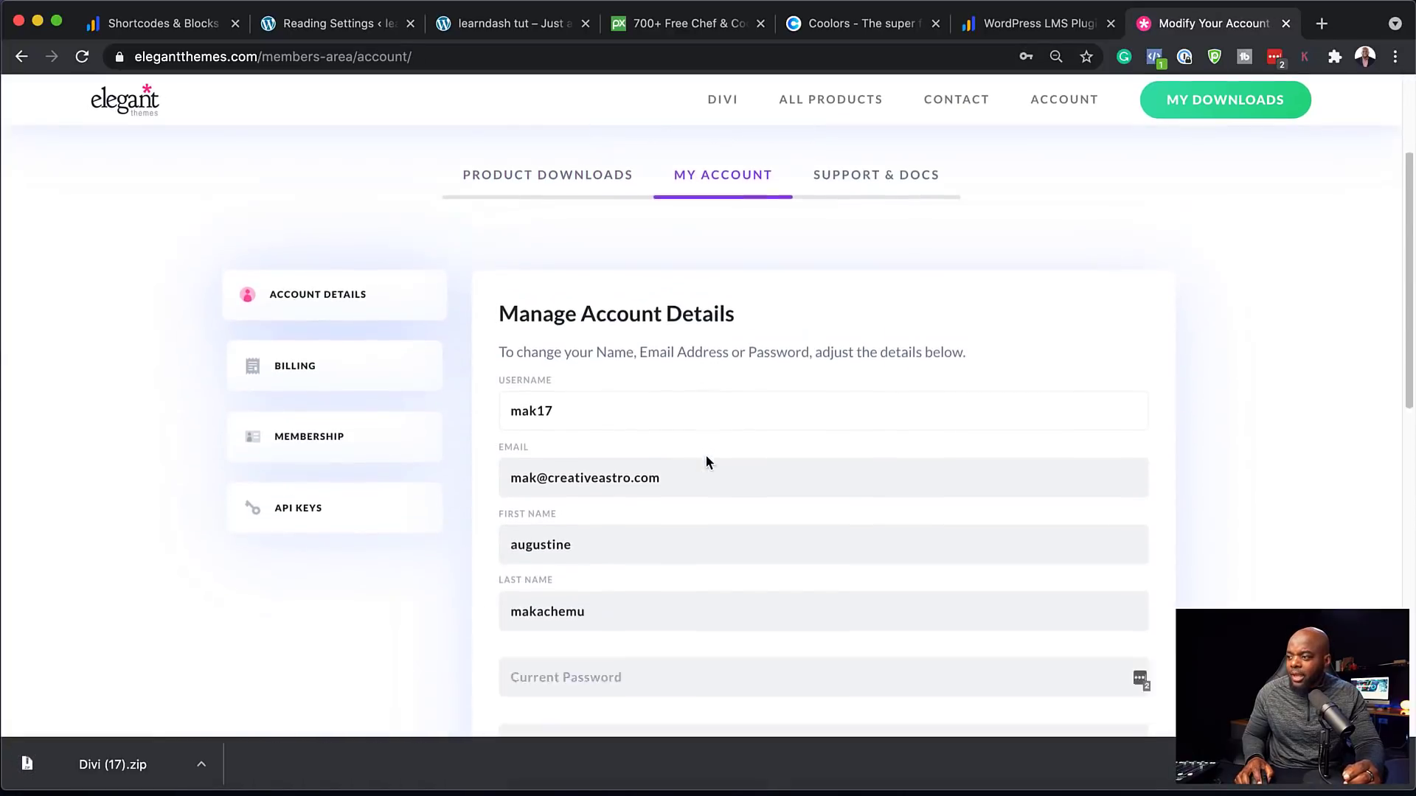
left_click(303, 330)
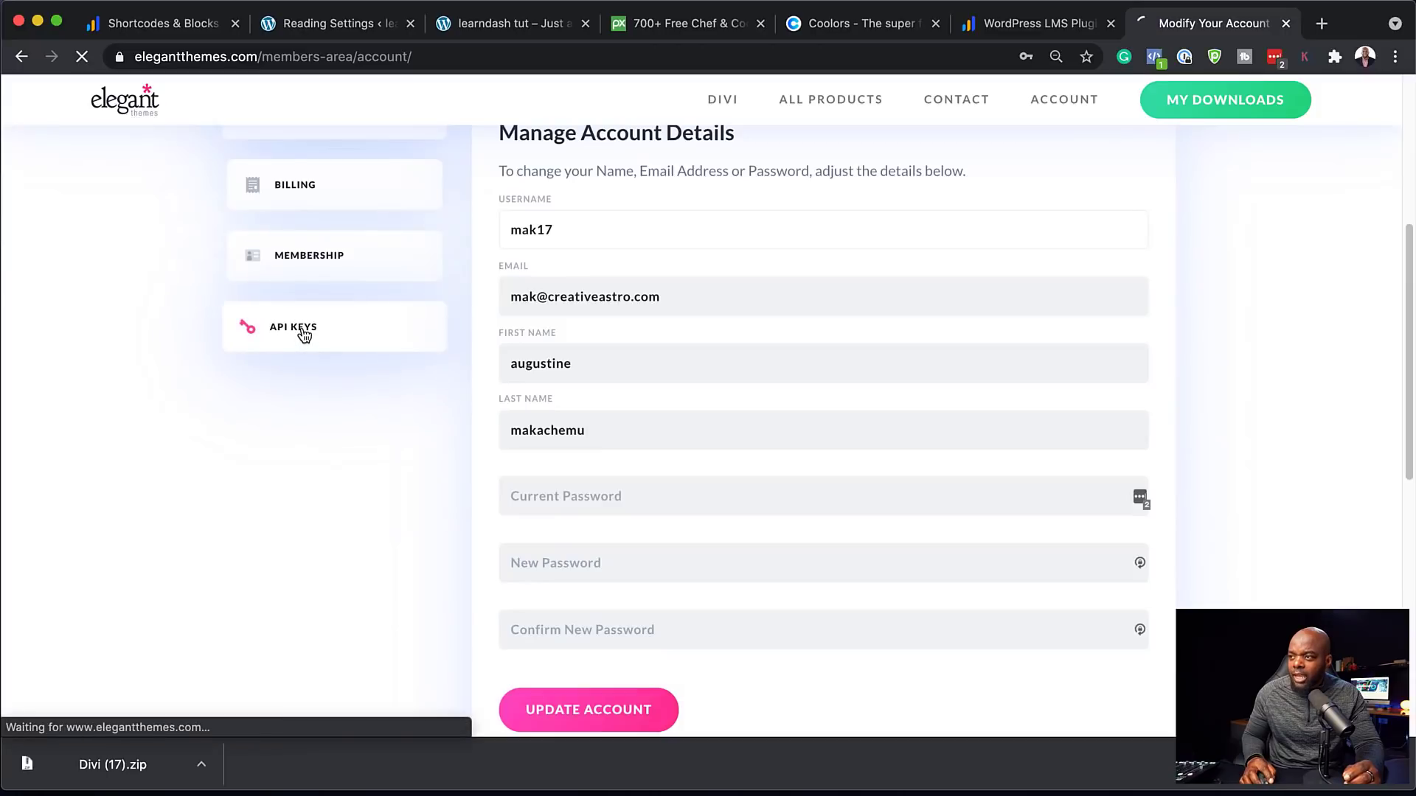
scroll(737, 480, "down", 7)
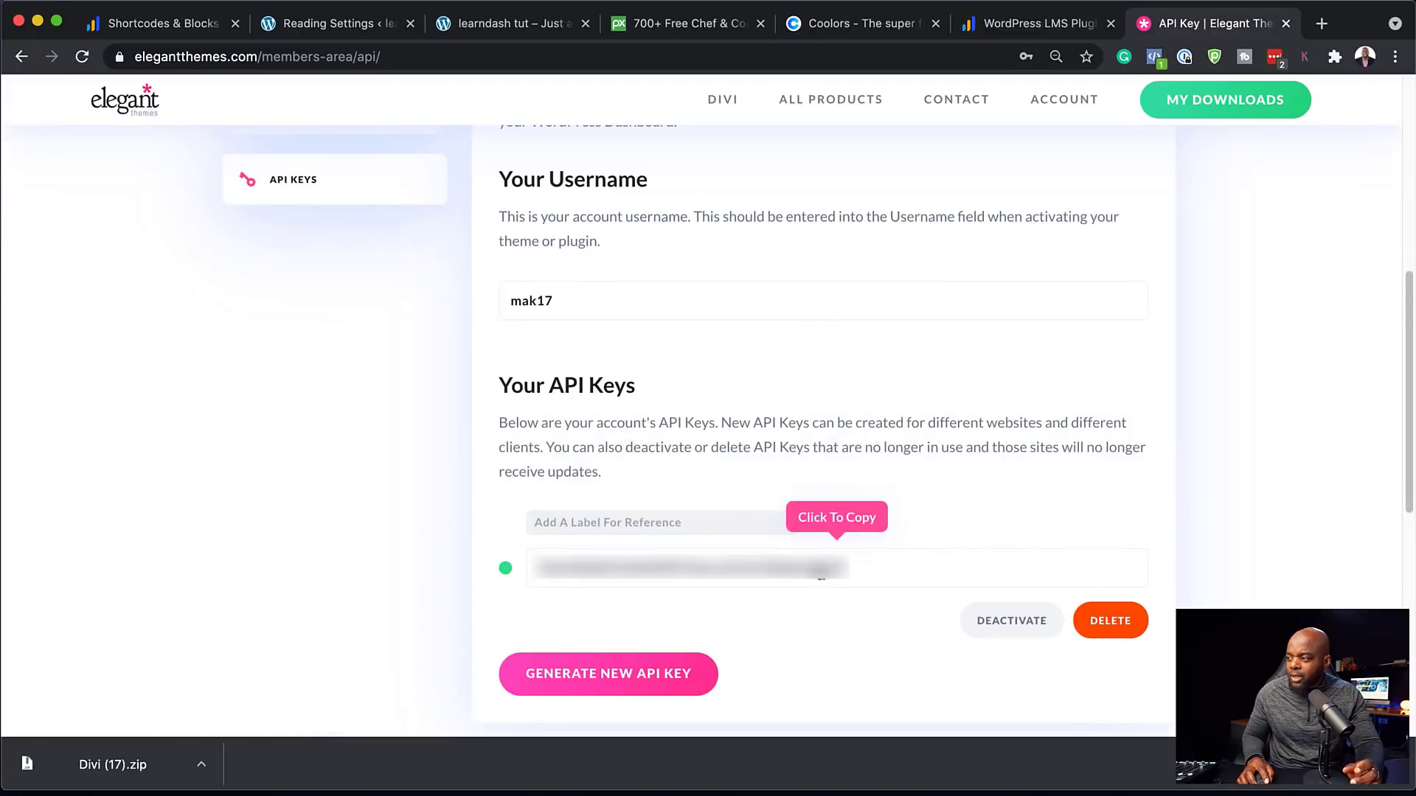
left_click(819, 576)
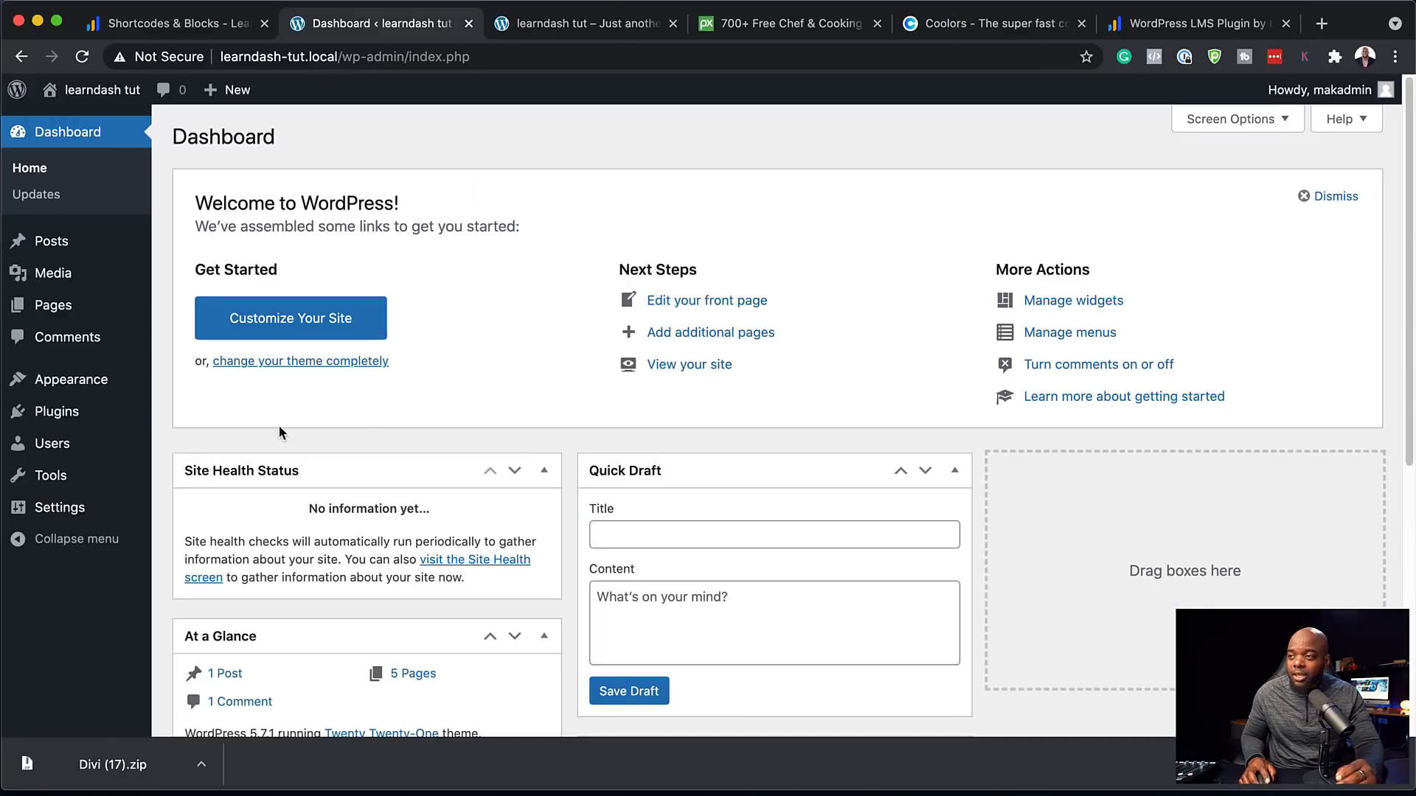
Upload and install Divi (17).zip as a theme, then activate Divi
mouse_move(93, 380)
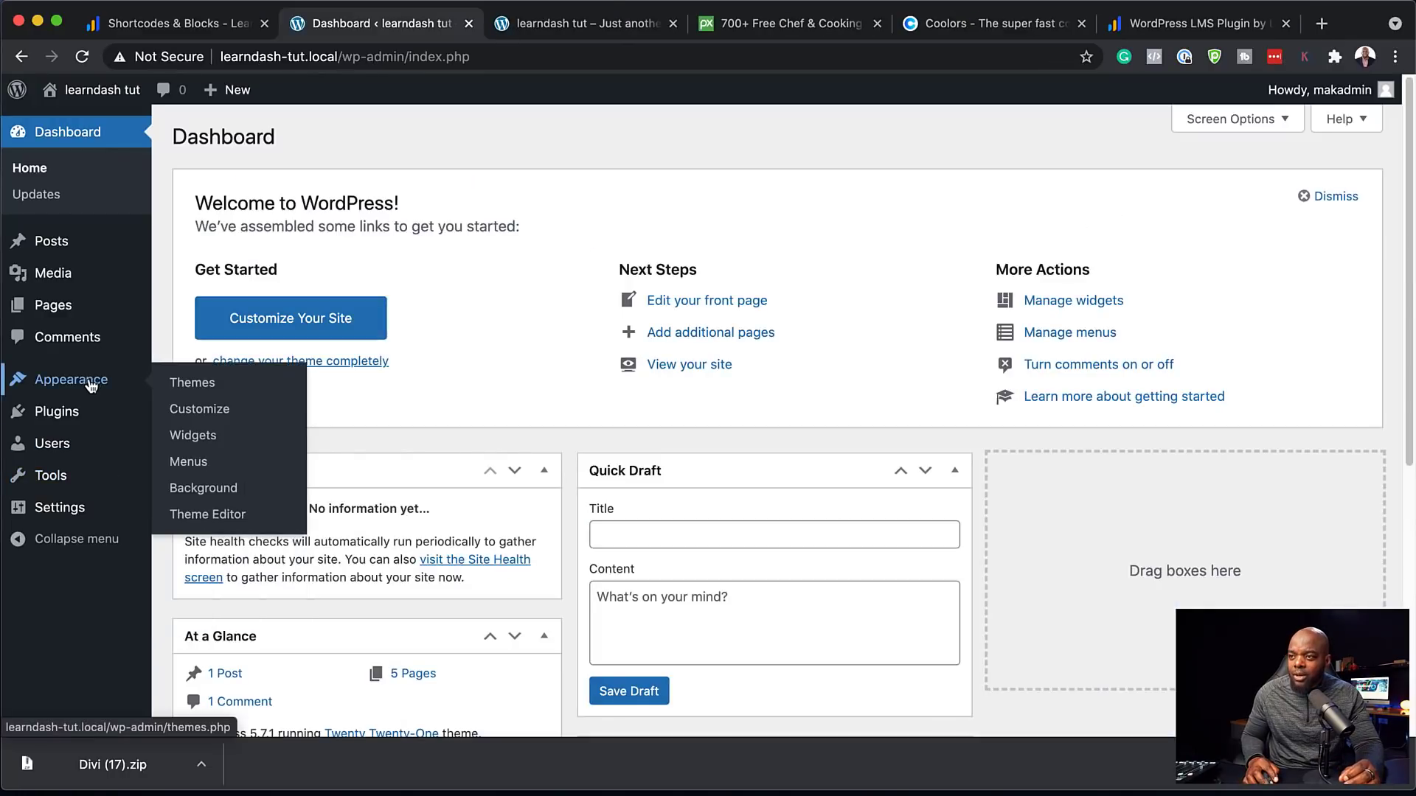
left_click(205, 388)
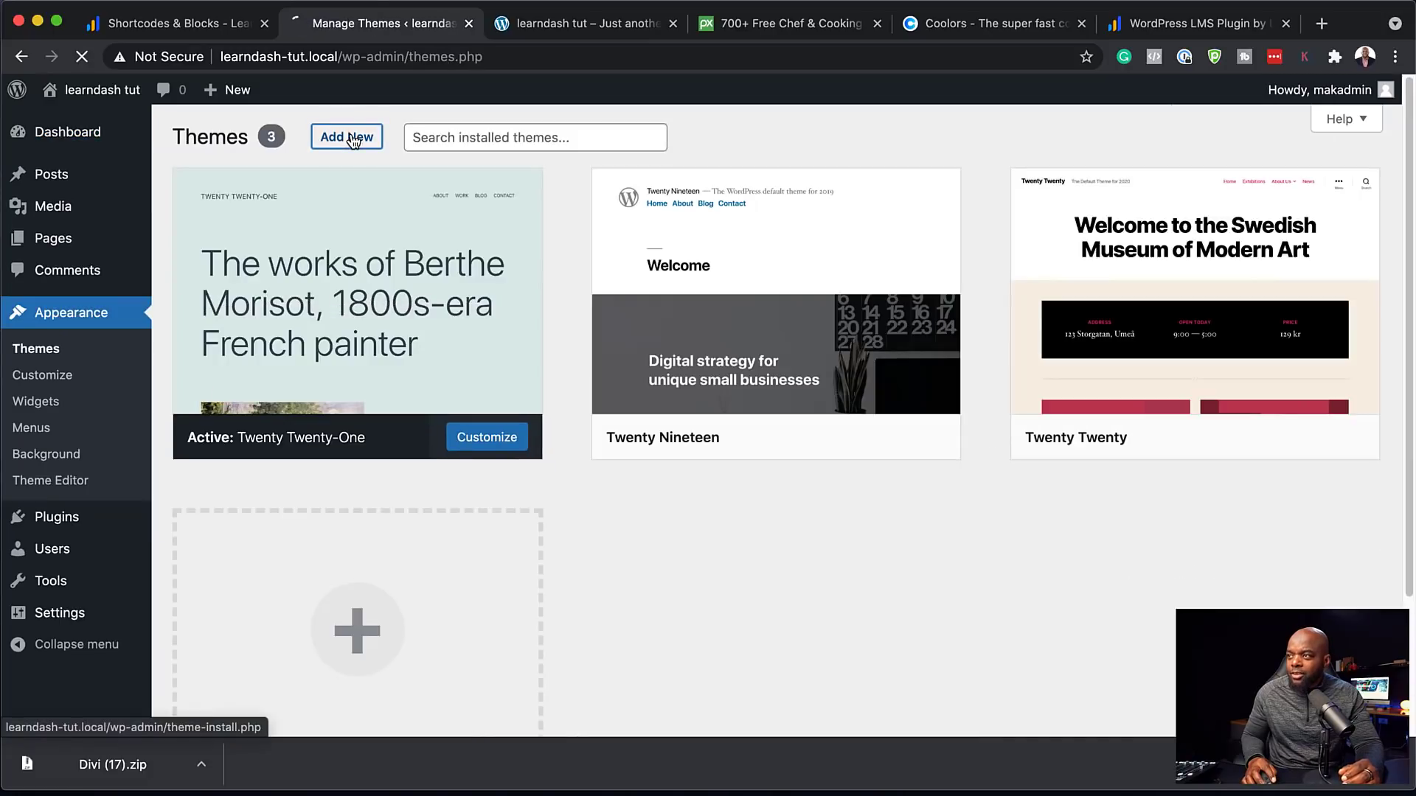
left_click(353, 140)
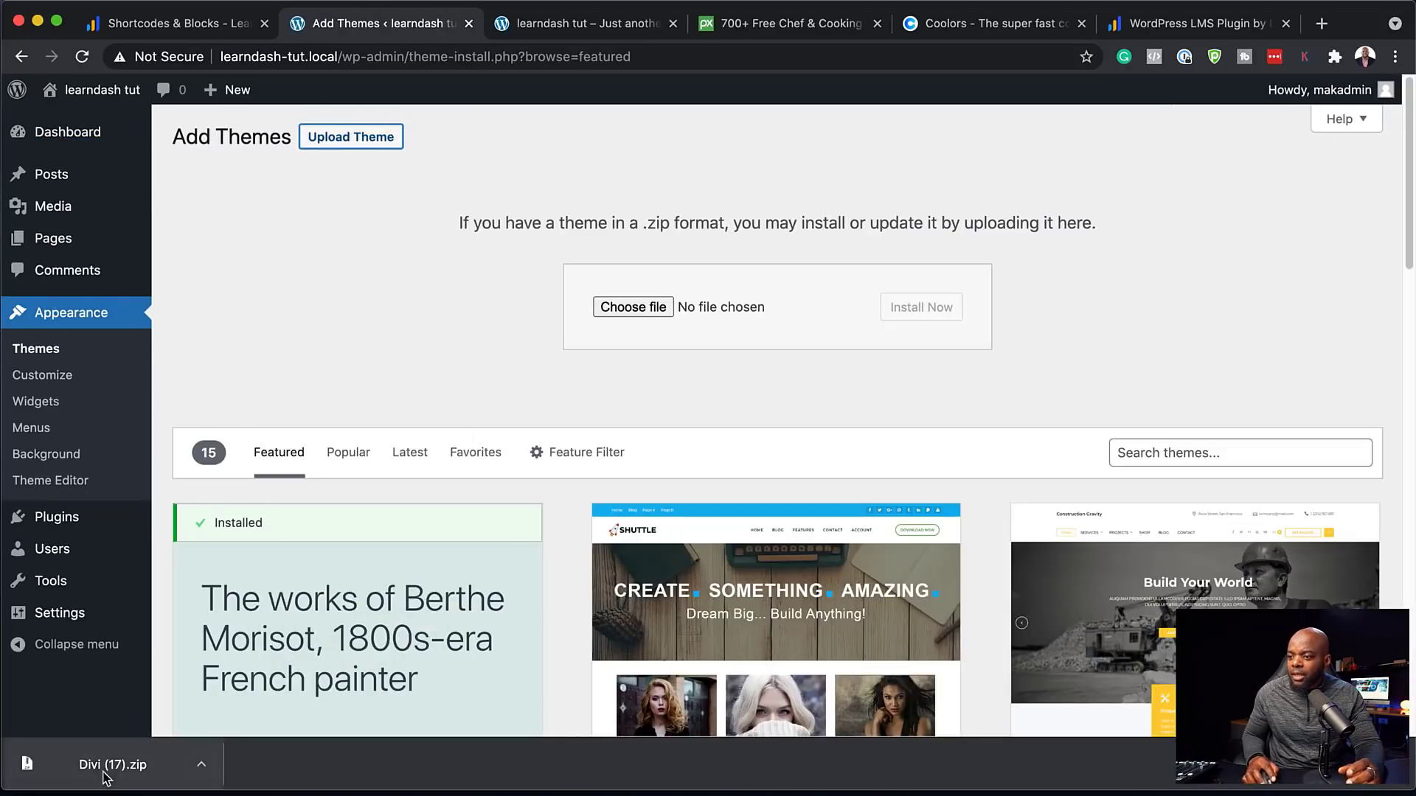
left_click_drag(107, 774, 785, 301)
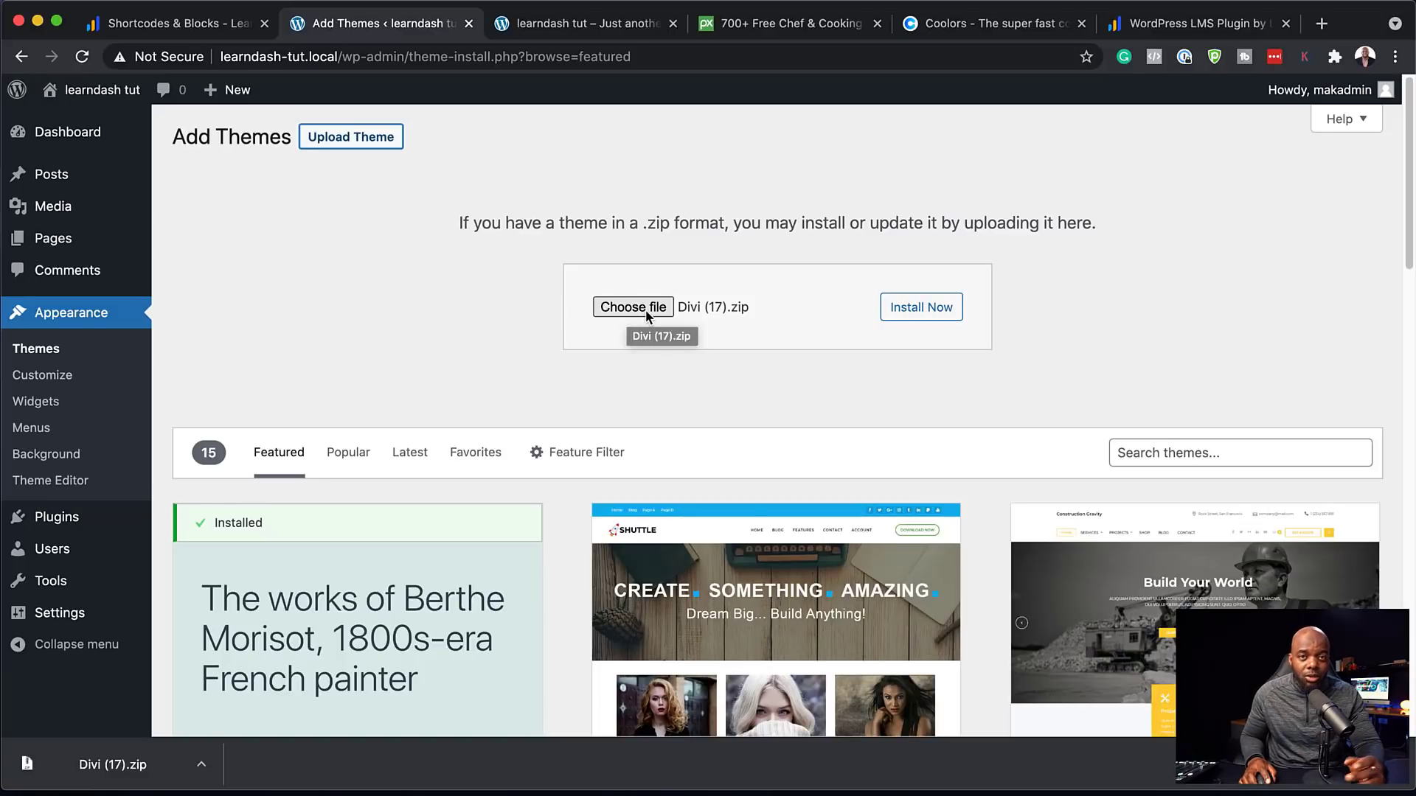
left_click(923, 317)
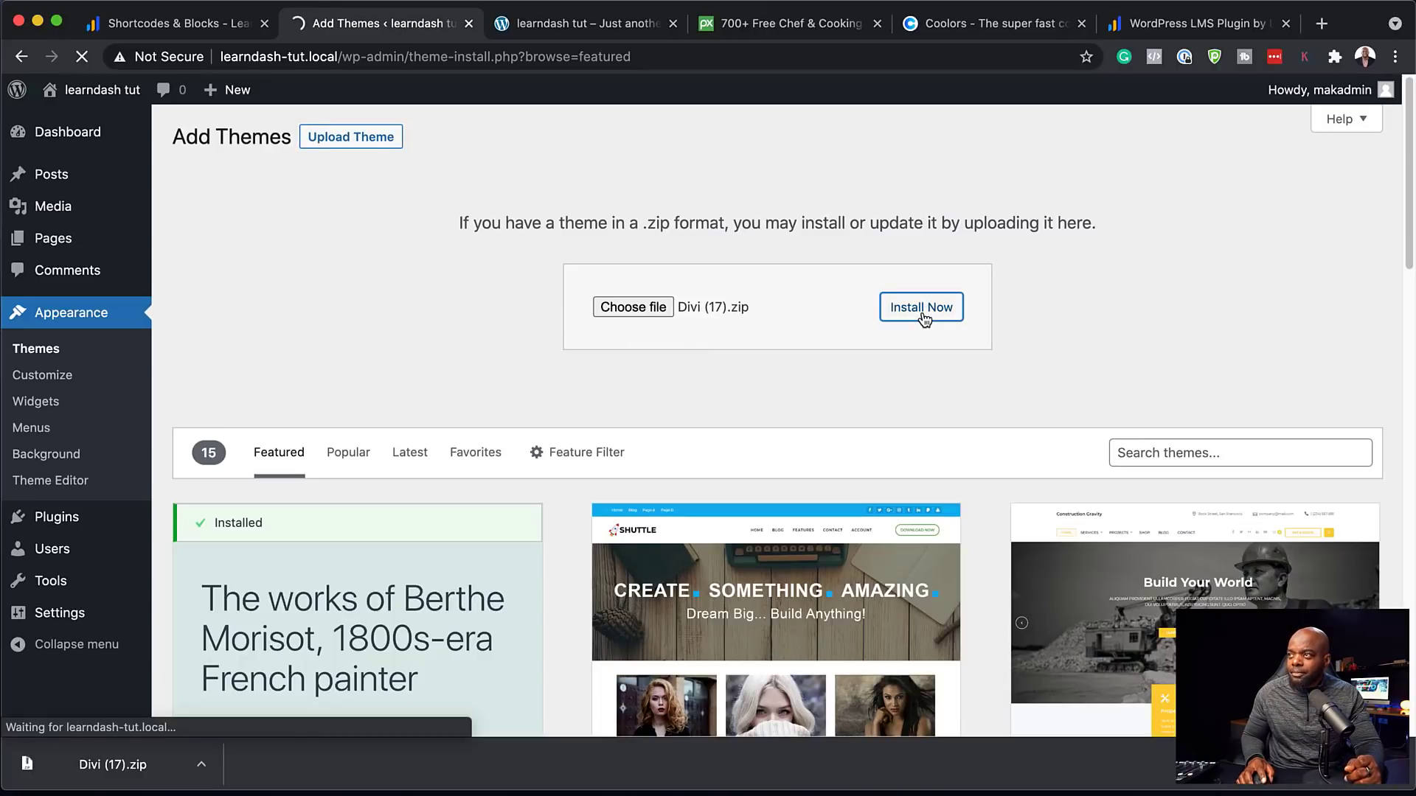
left_click(286, 270)
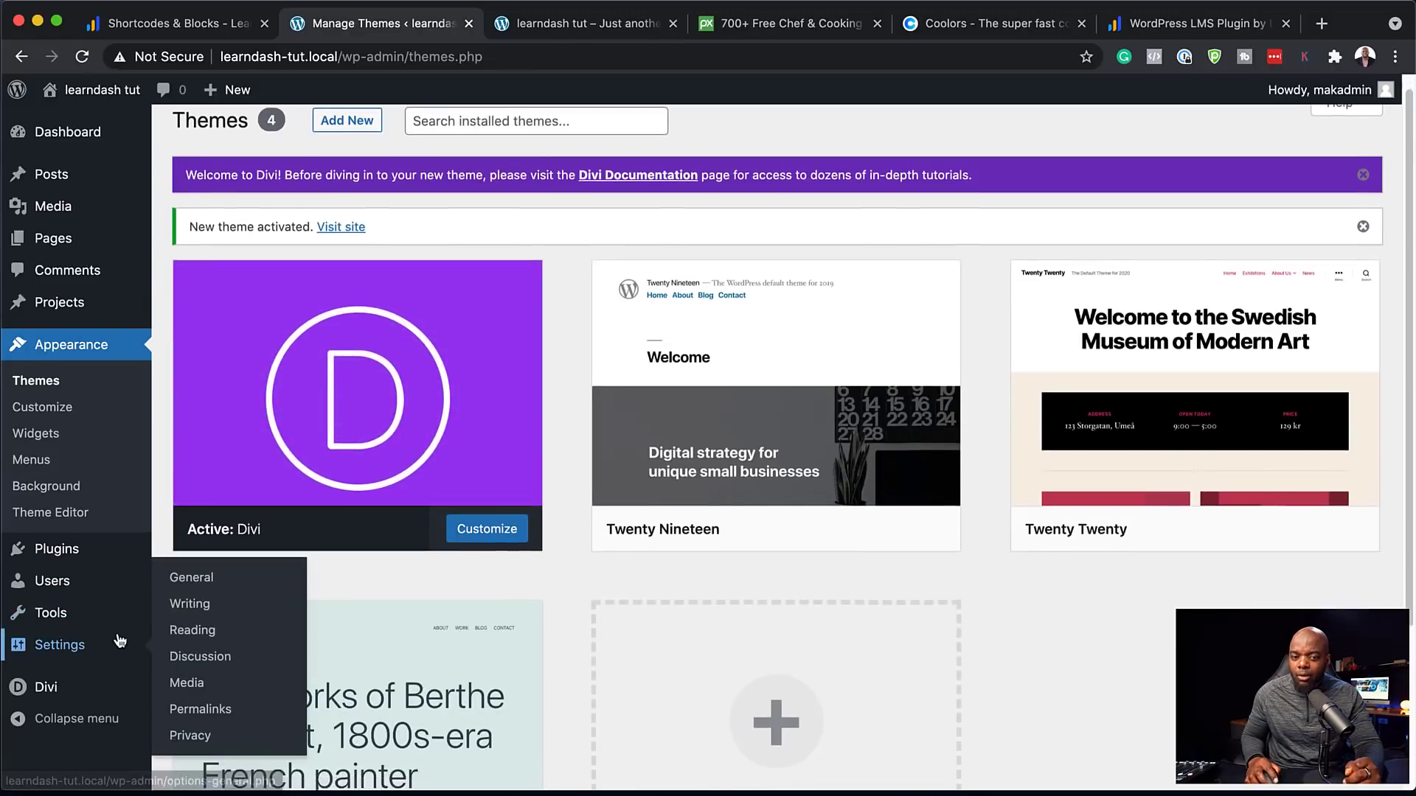
Enter the Elegant Themes username in Divi Theme Options > Updates, ready for the API key
scroll(74, 649, "down", 2)
mouse_move(100, 691)
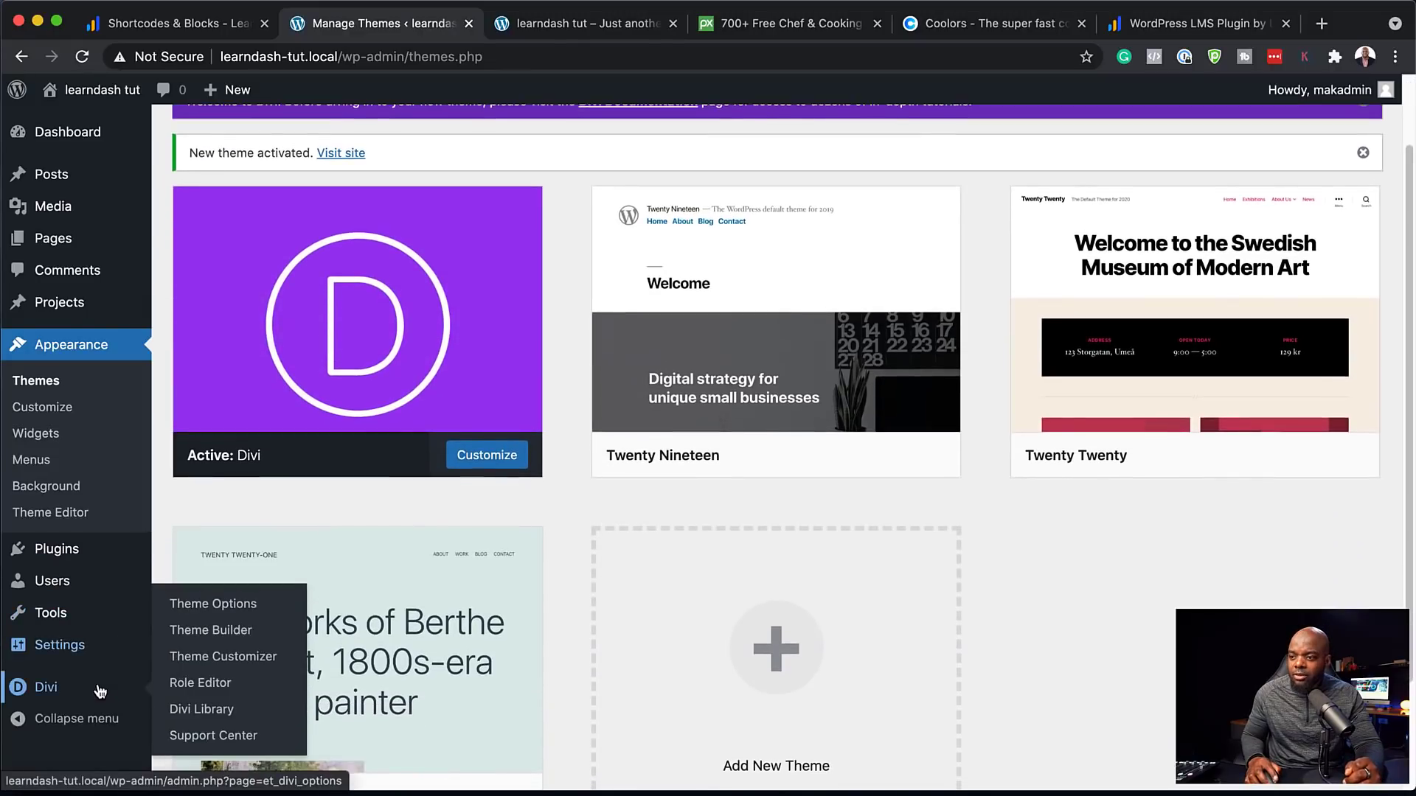
left_click(245, 613)
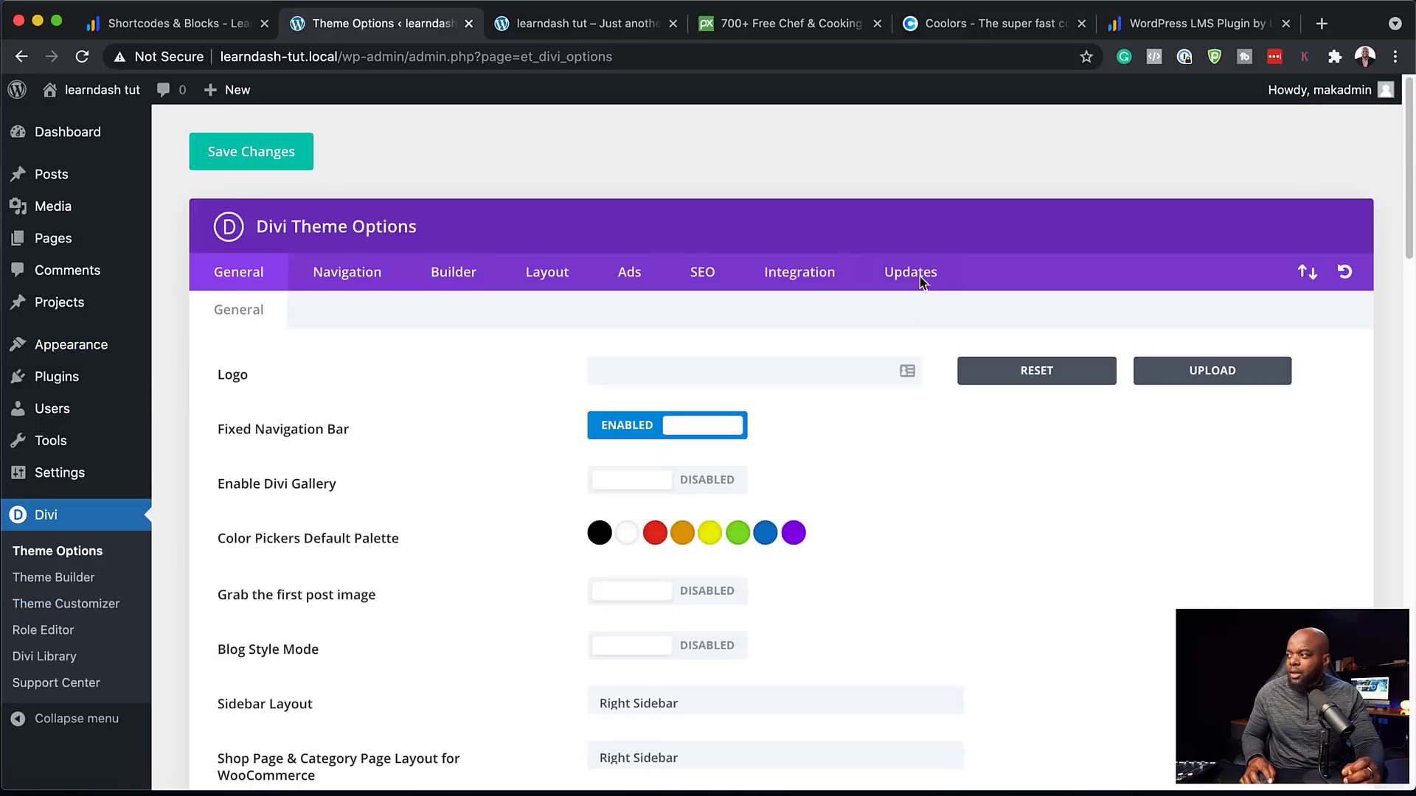
left_click(919, 272)
left_click(652, 368)
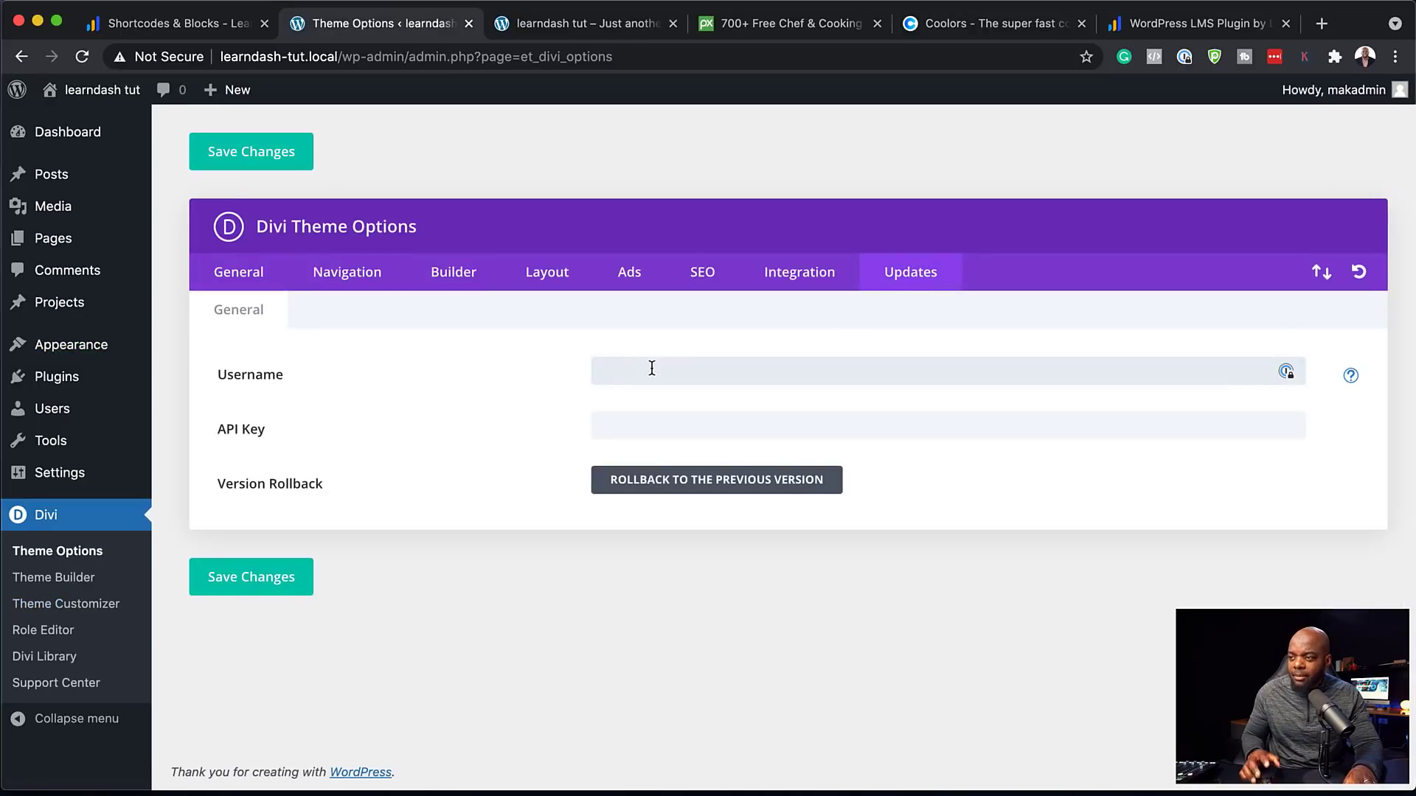
type("•••••")
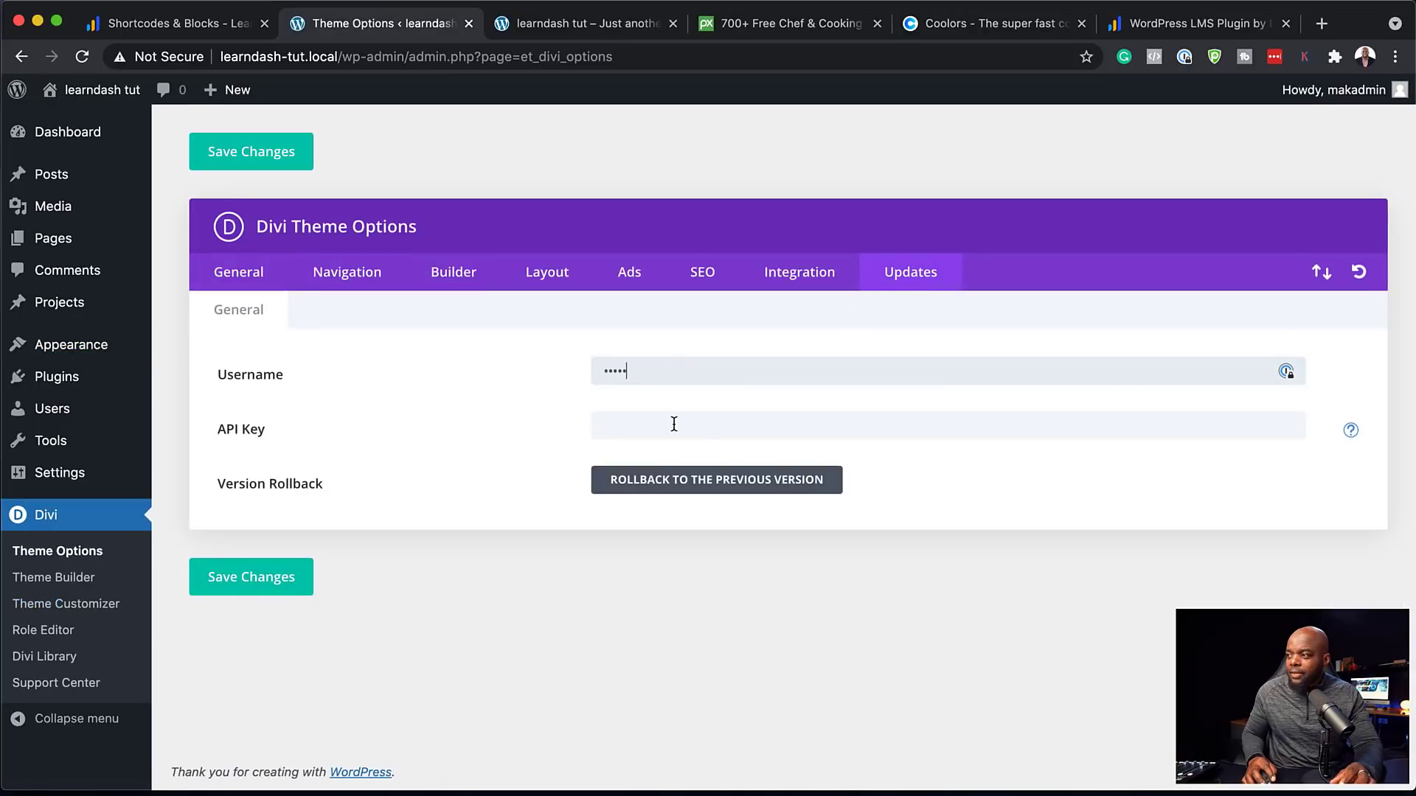
left_click(674, 424)
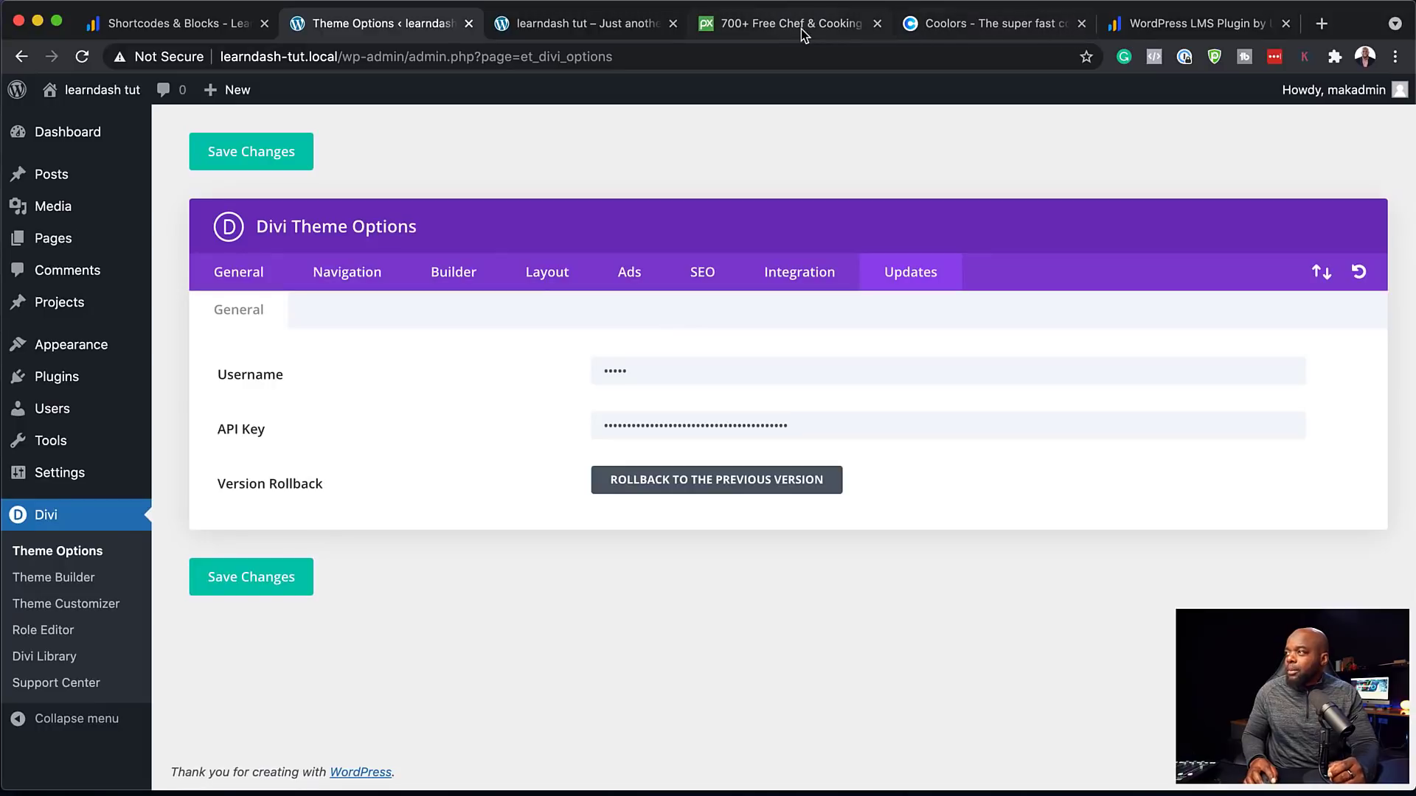
Log into the LearnDash support account and download the LearnDash v3.4.0.5 zip
left_click(1209, 25)
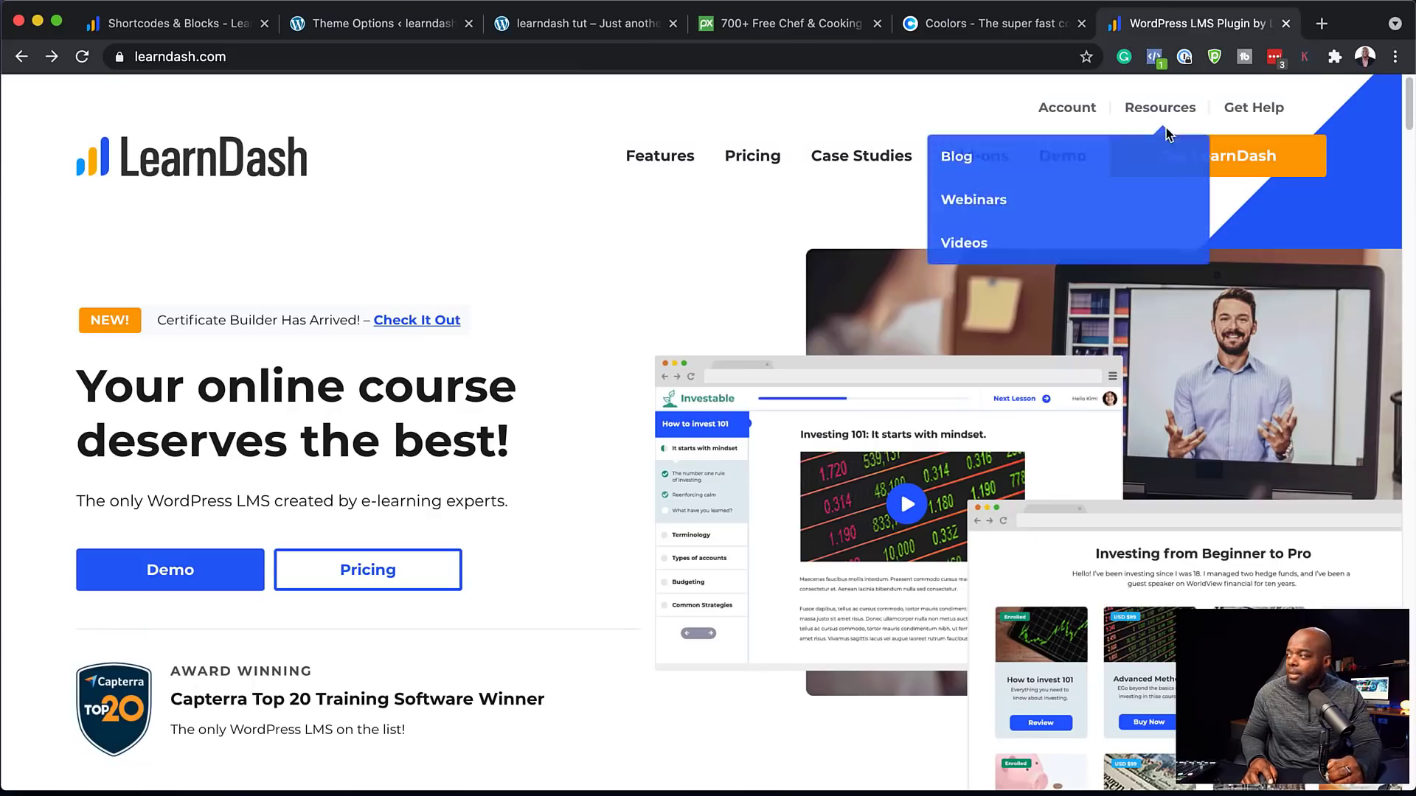
left_click(1264, 164)
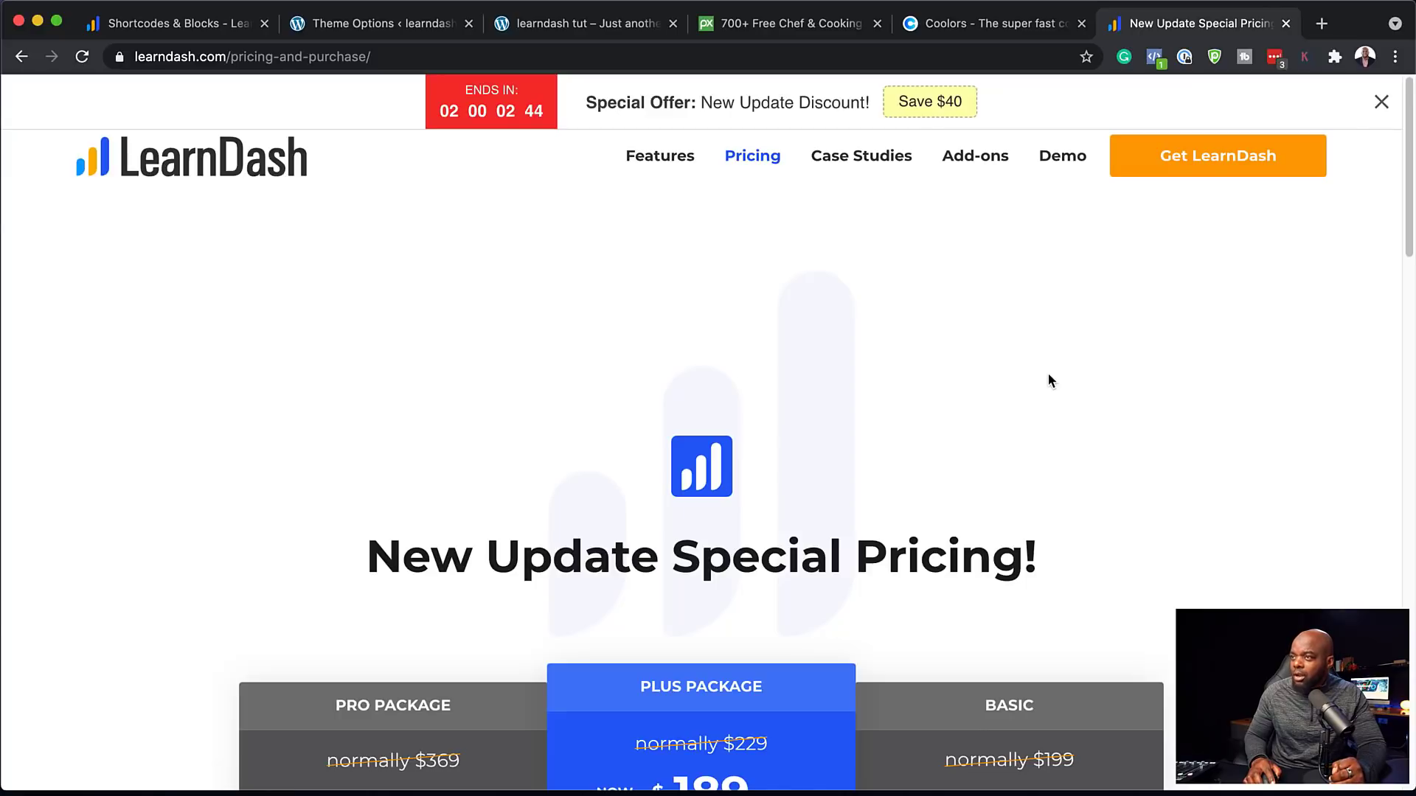
left_click(1092, 110)
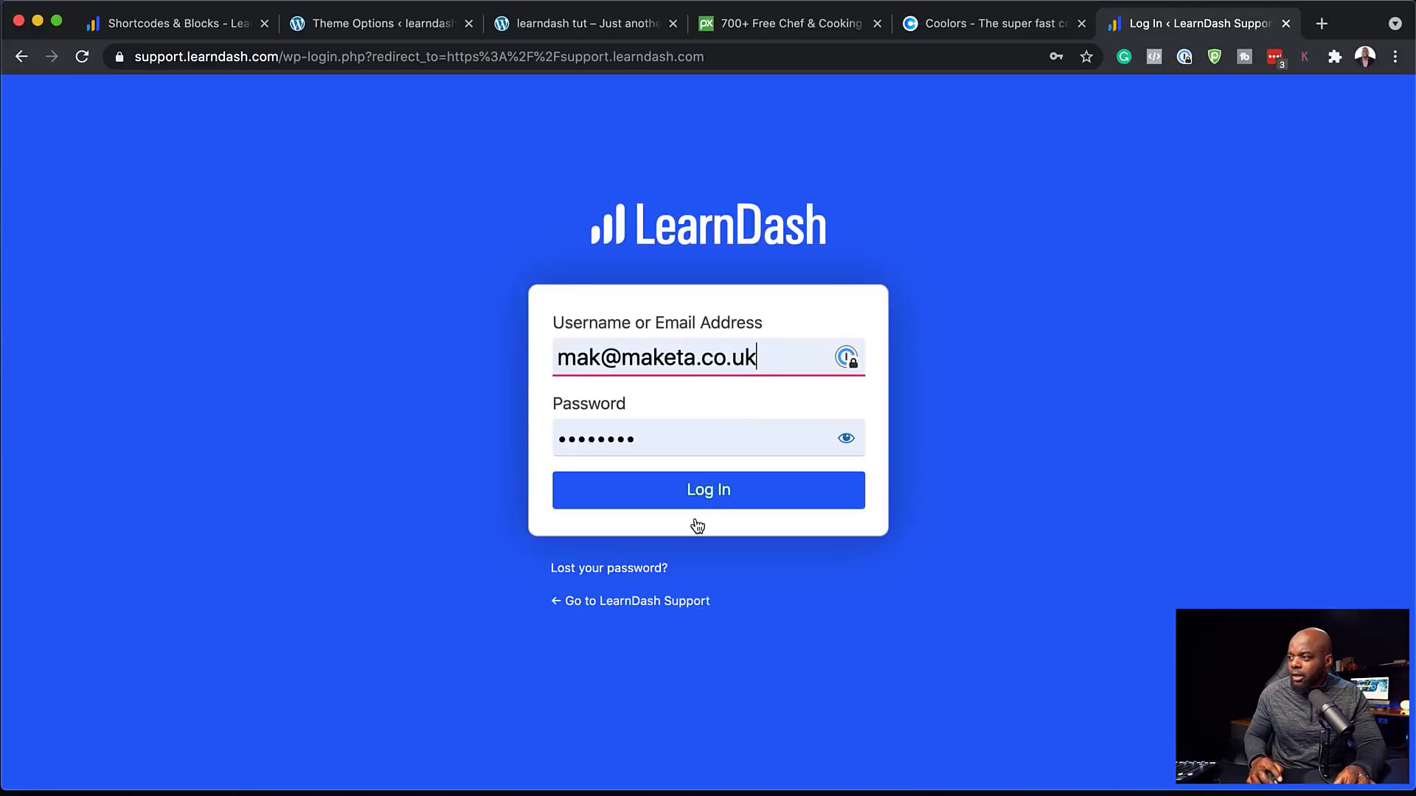
left_click(695, 511)
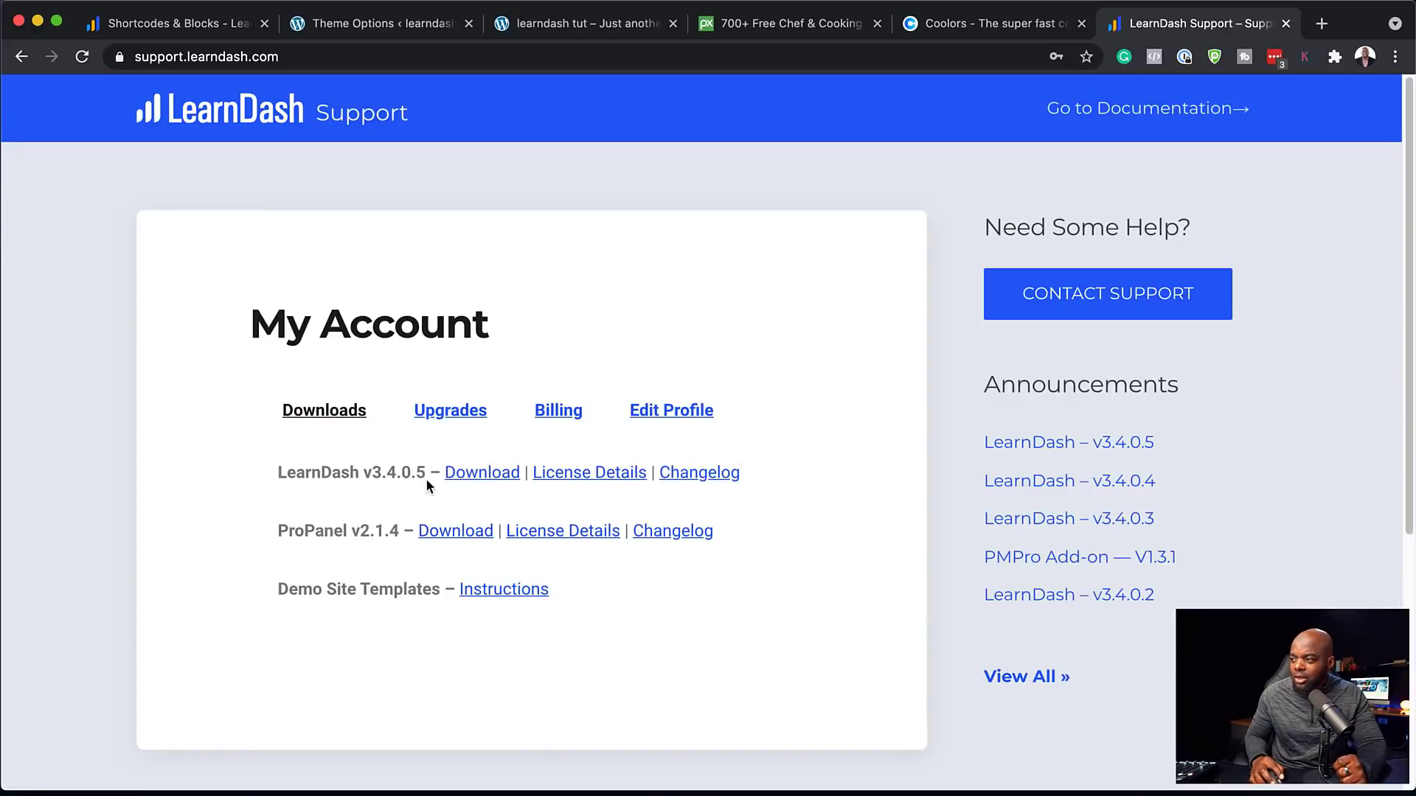
left_click(479, 475)
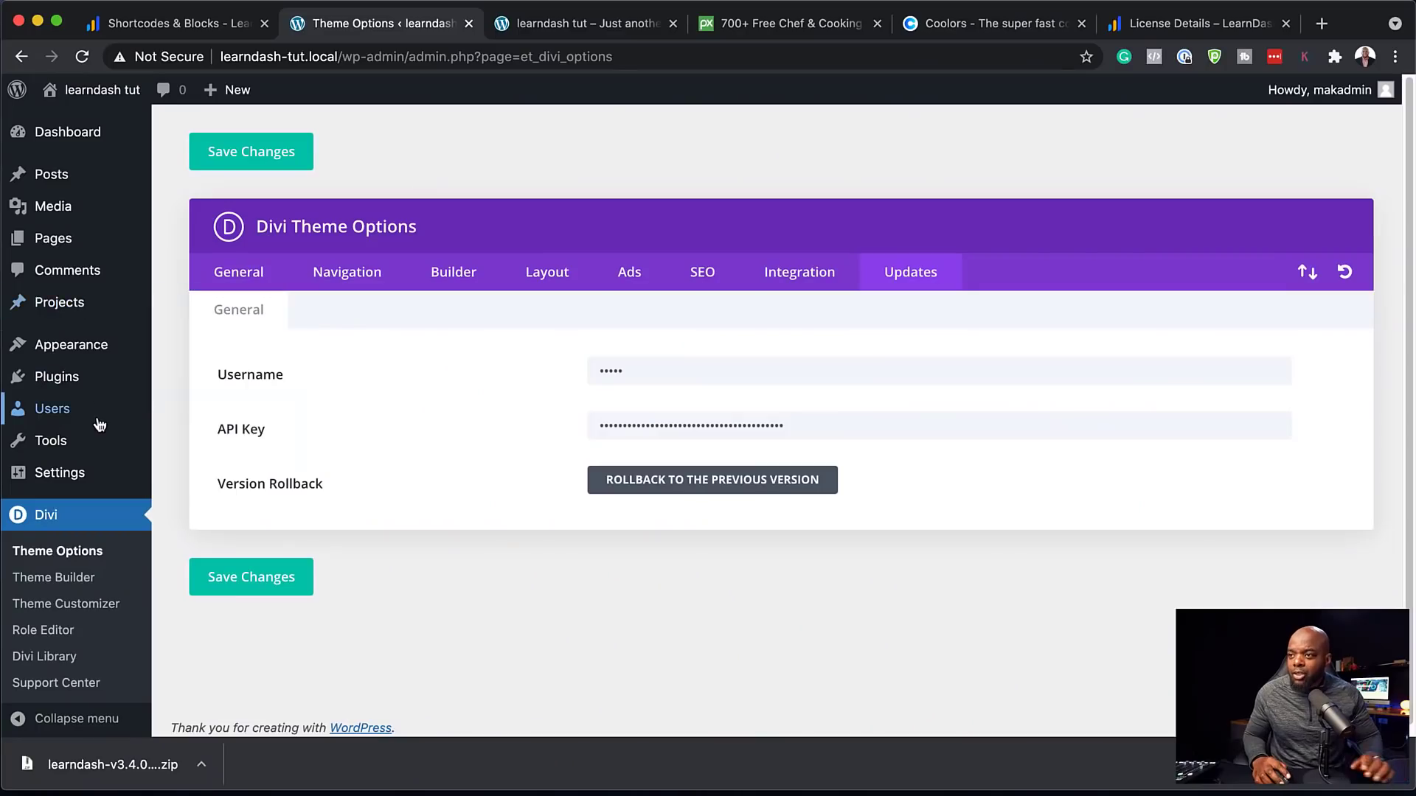
mouse_move(90, 381)
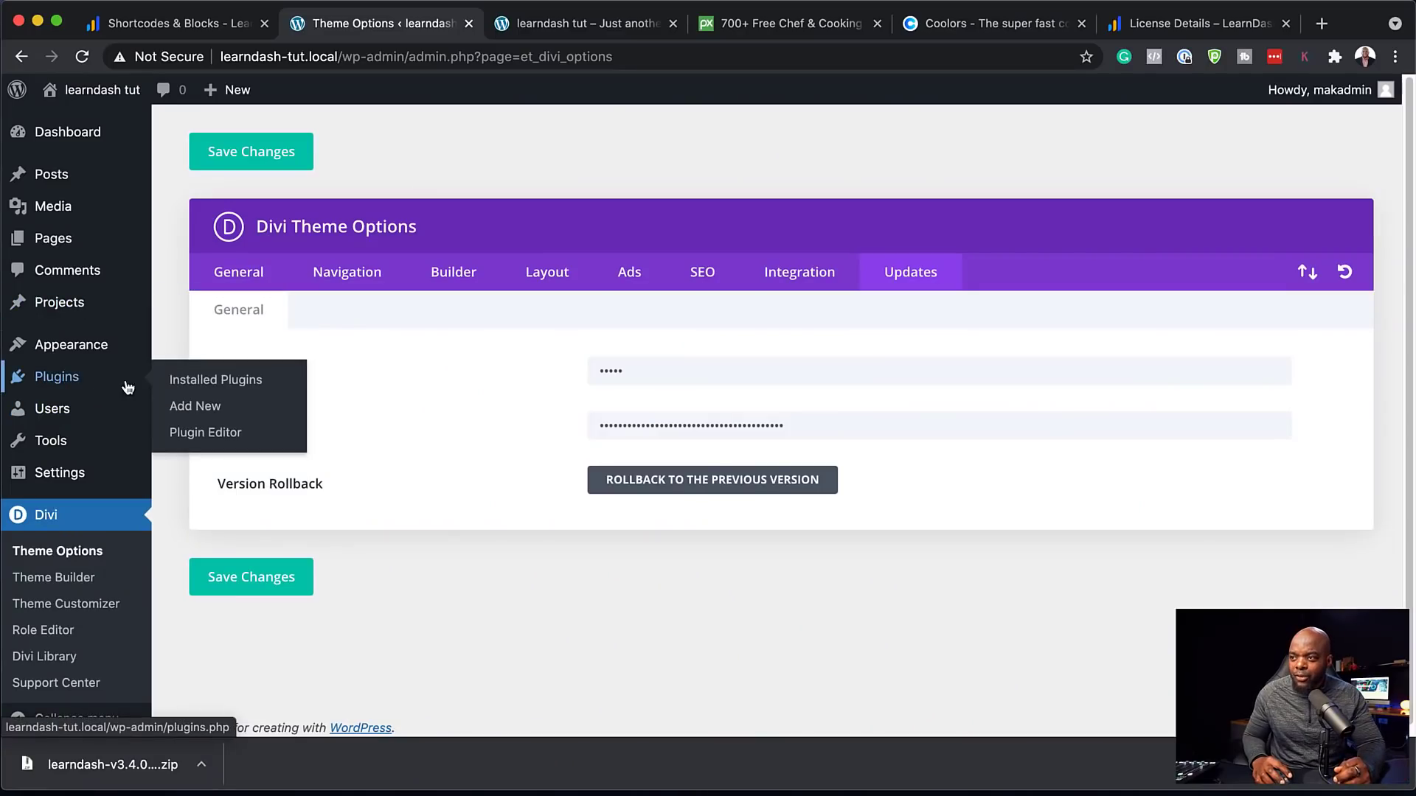
Upload the downloaded LearnDash LMS zip as a new plugin and install it
left_click(220, 407)
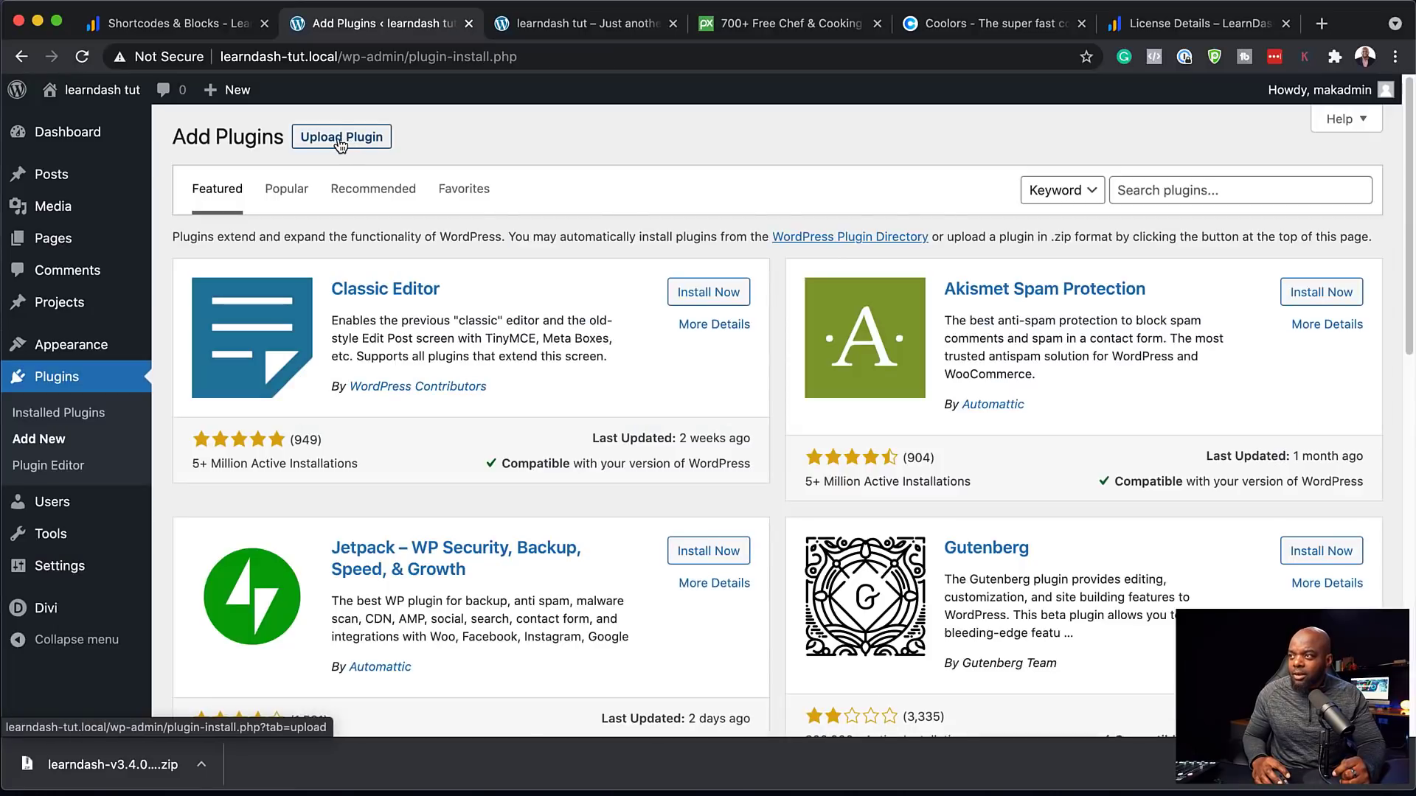
left_click(340, 140)
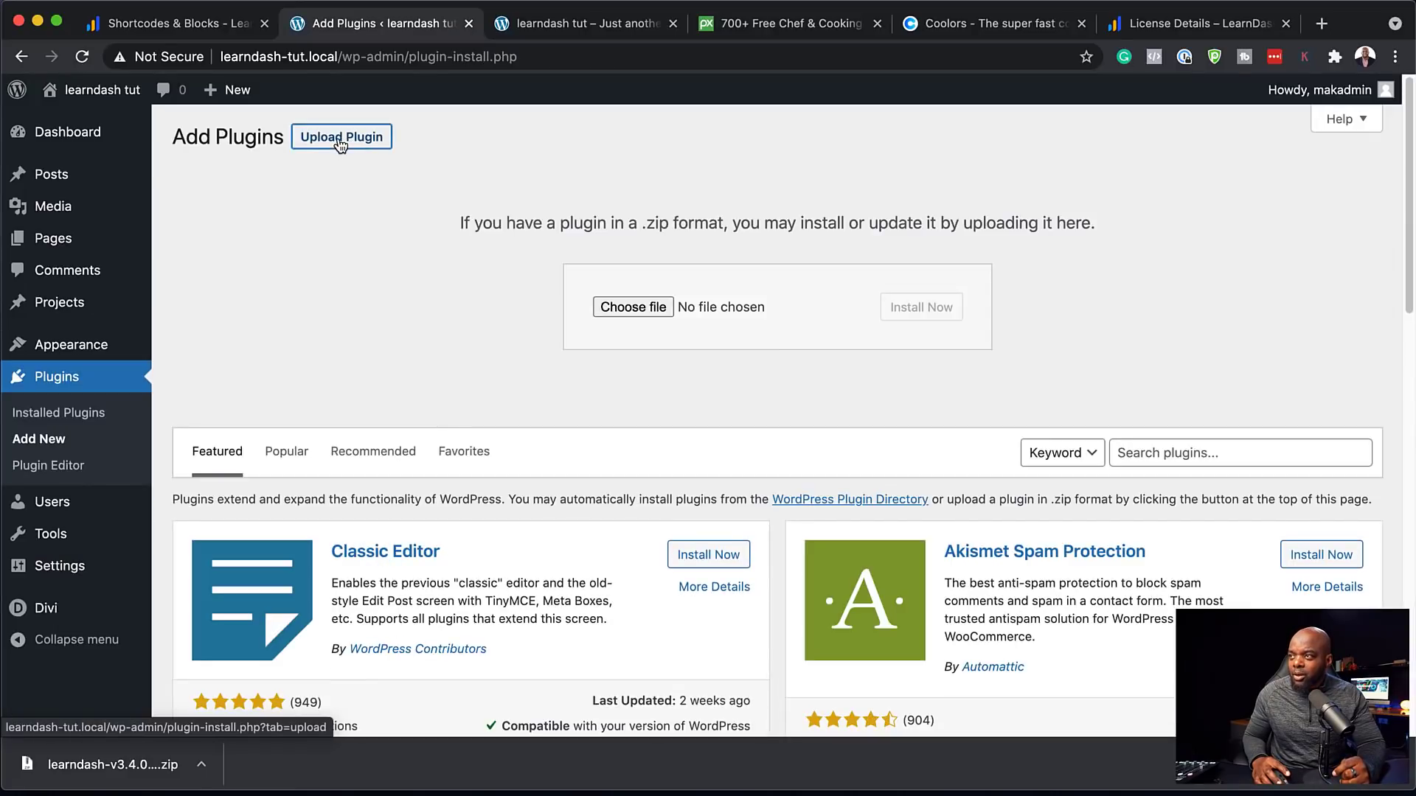
left_click_drag(111, 764, 822, 309)
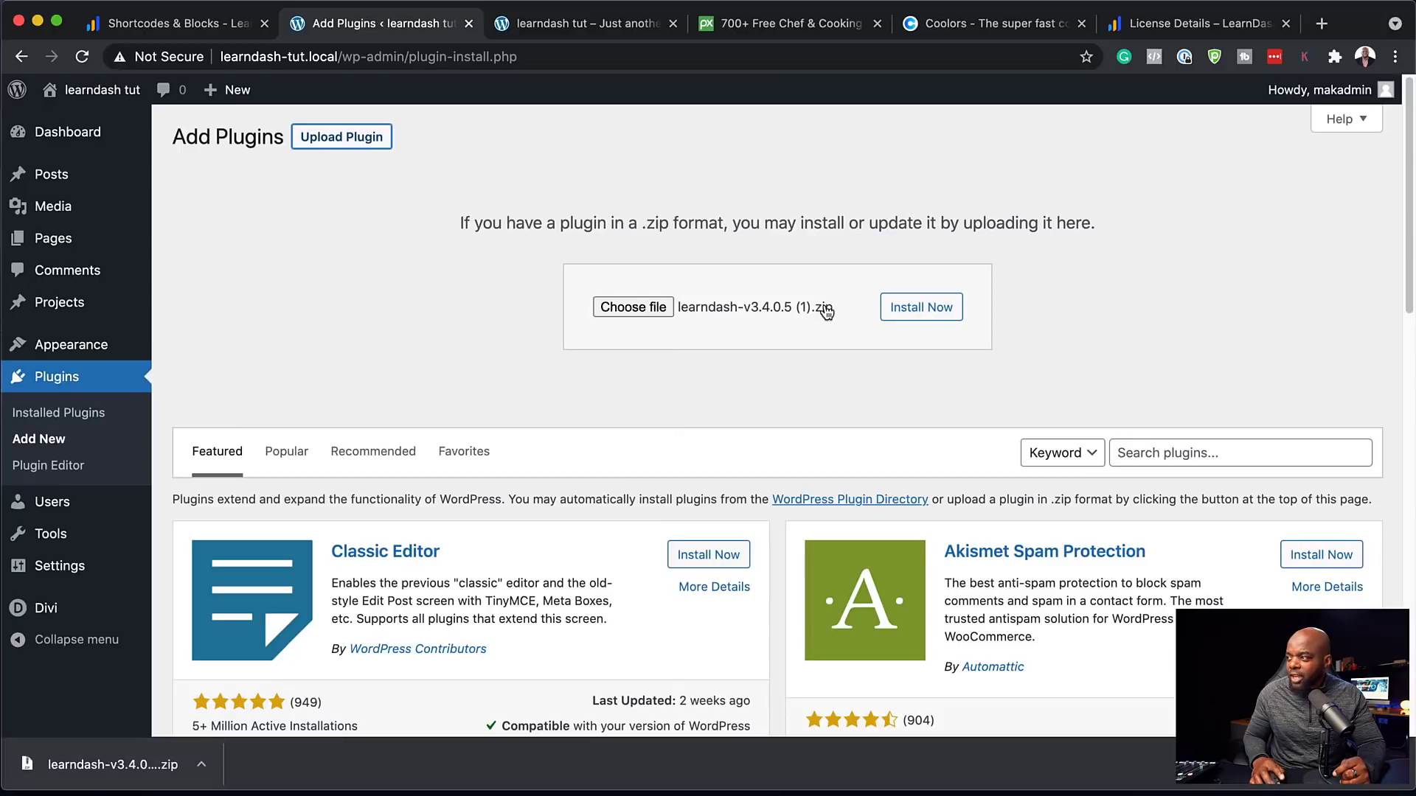
left_click(921, 317)
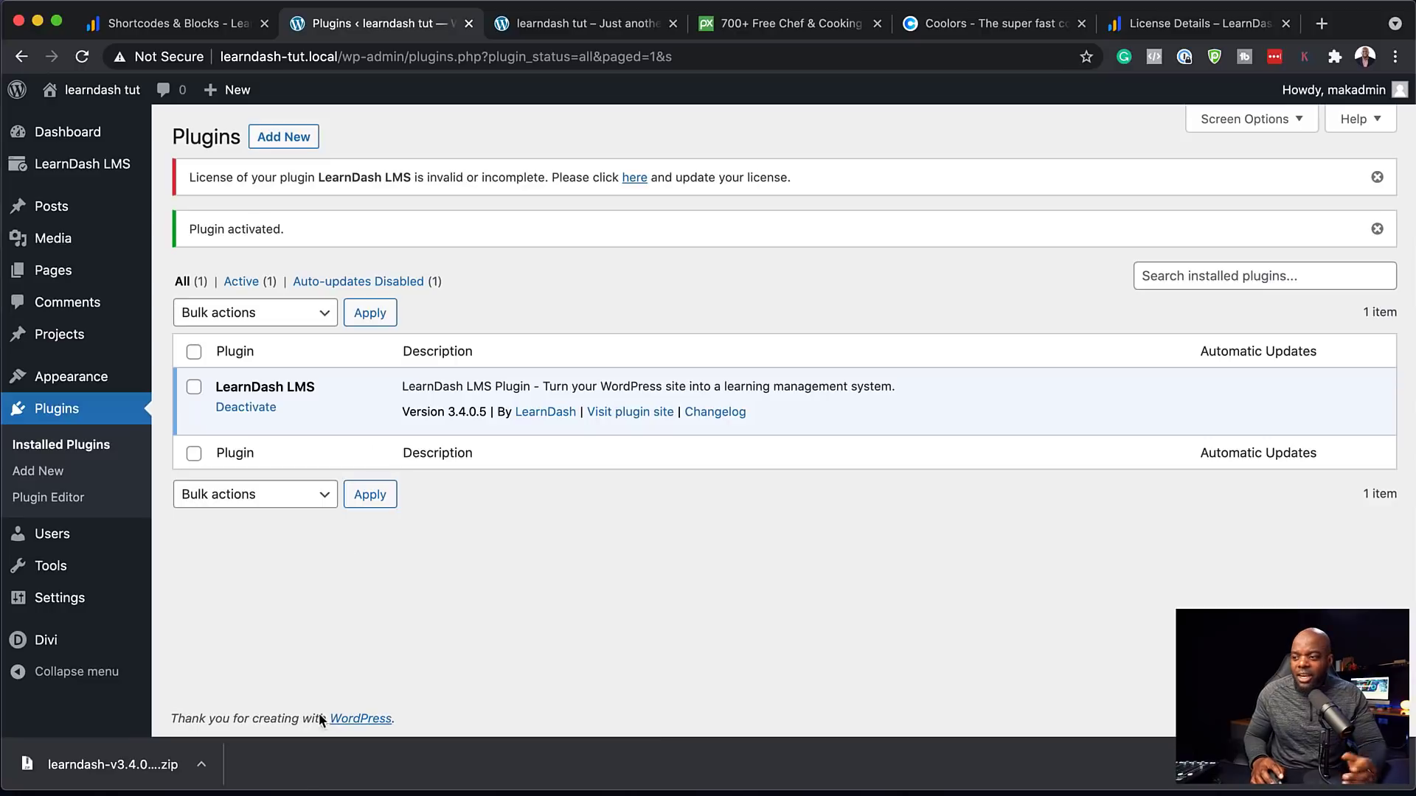
left_click(1393, 765)
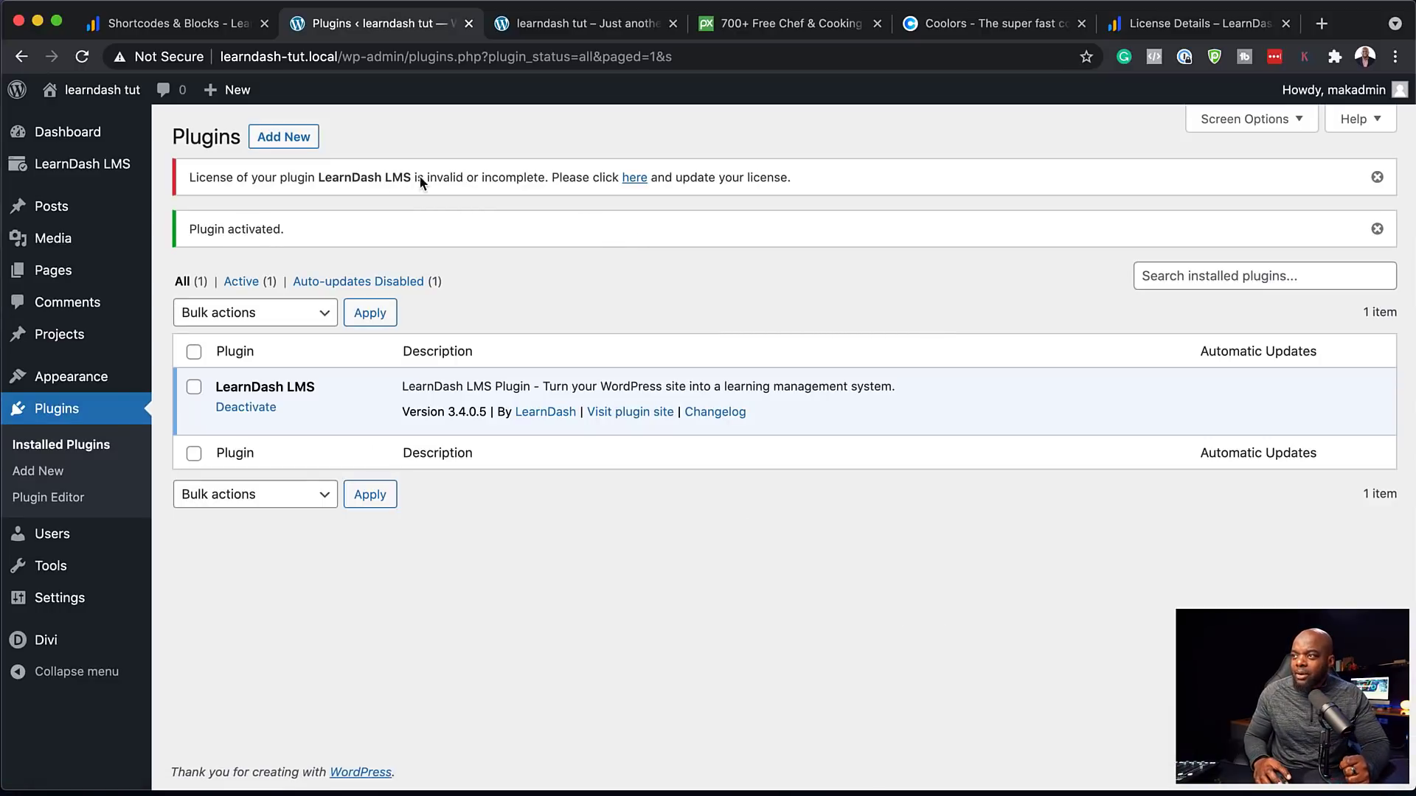
Enter the account e-mail and paste the licence key in LearnDash's licence settings, then submit
left_click(634, 178)
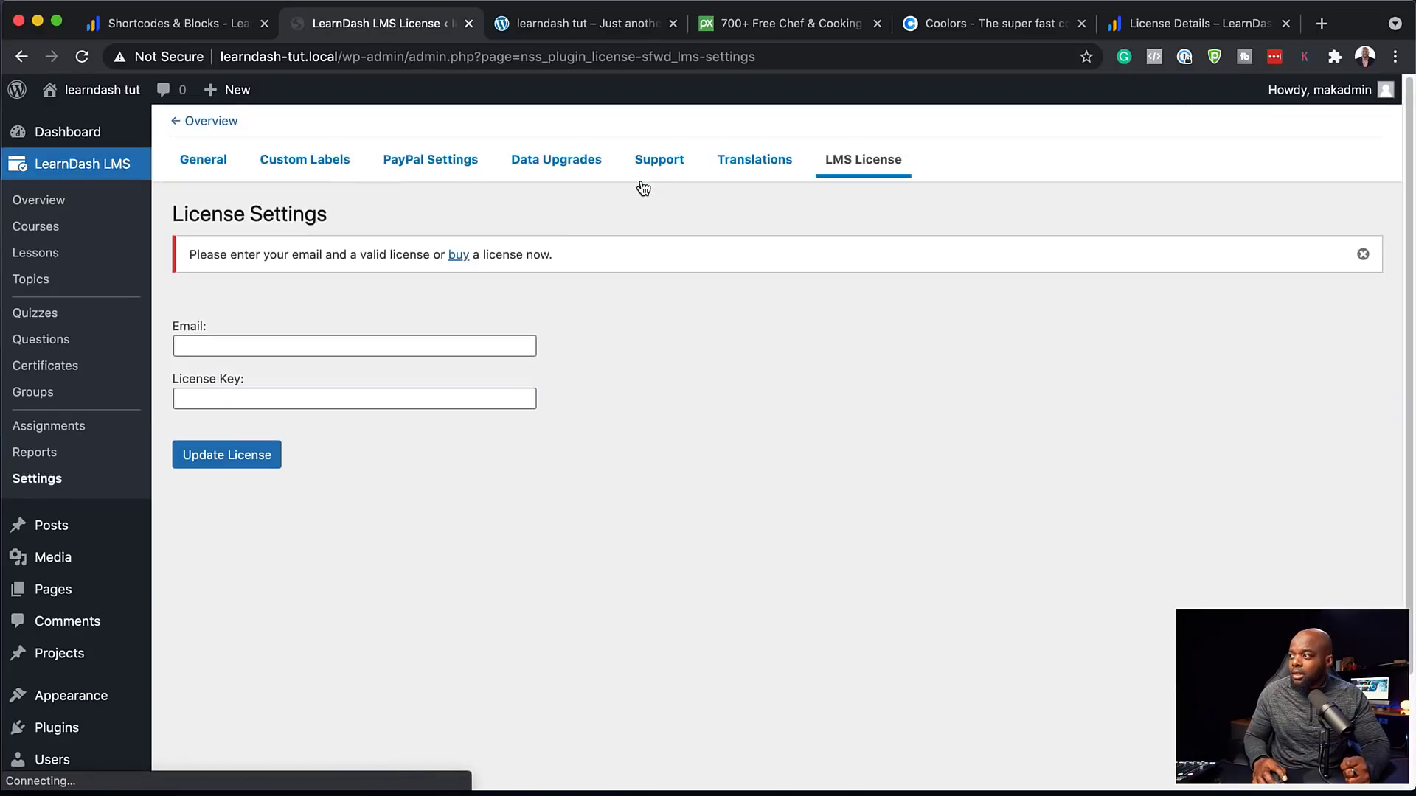
left_click(377, 345)
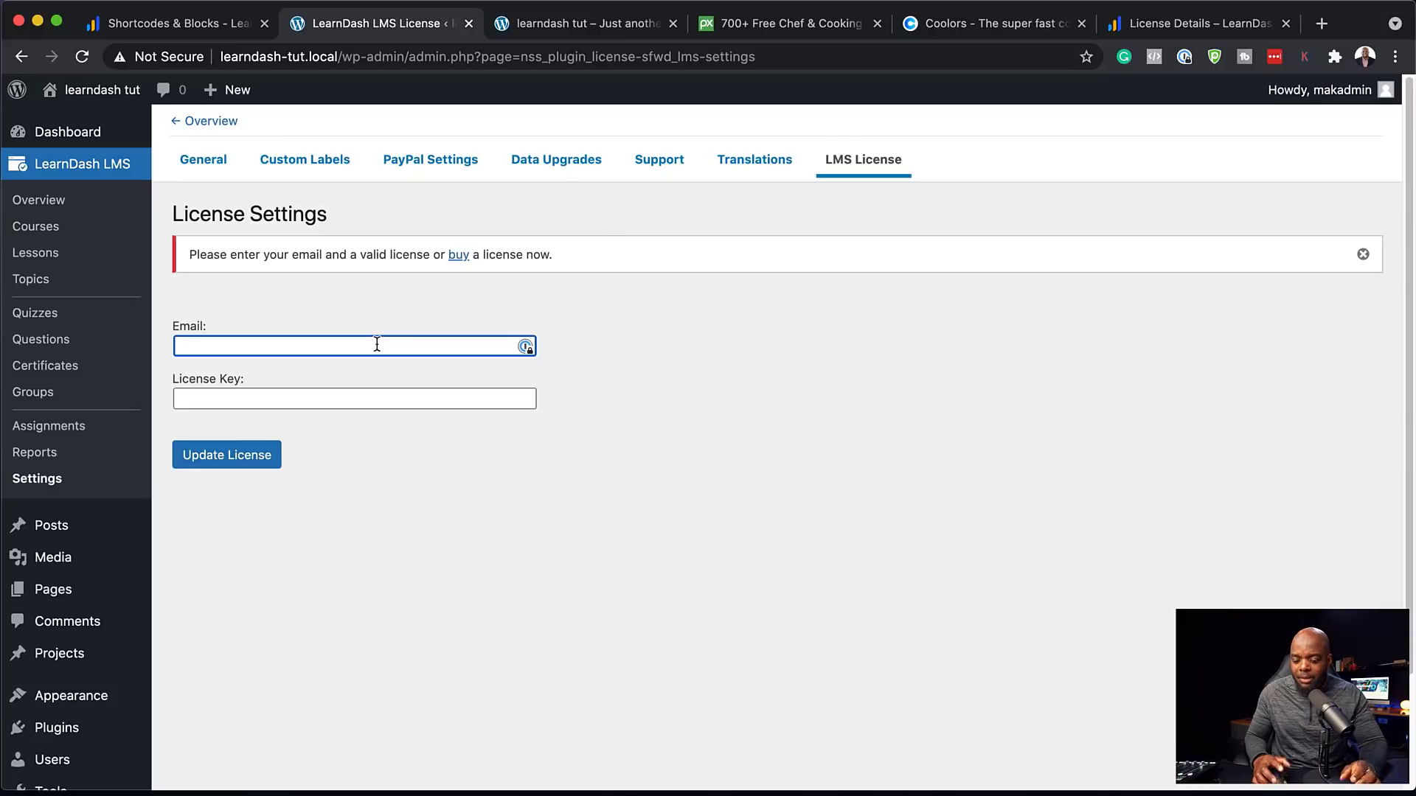
left_click(310, 404)
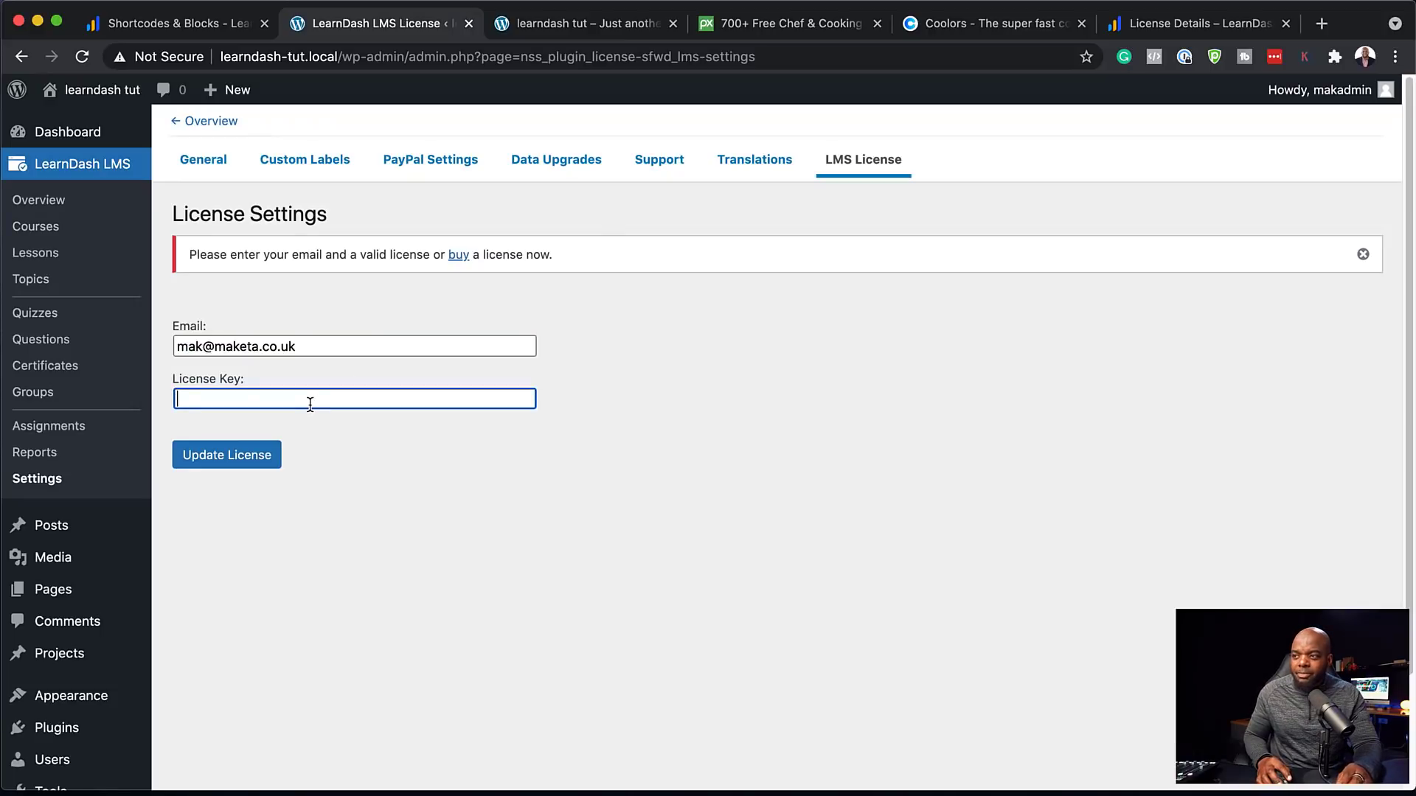
key("ctrl+v")
left_click(227, 457)
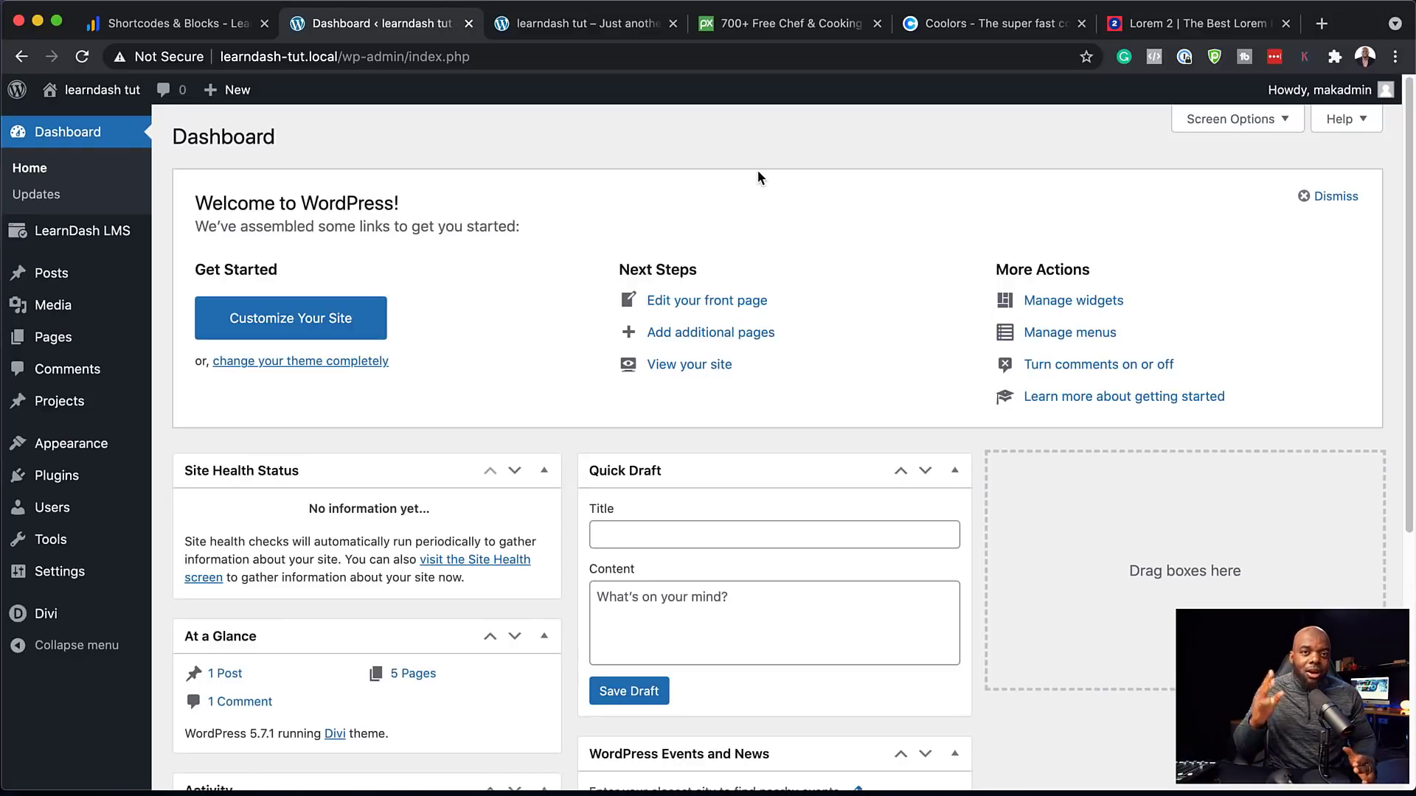
mouse_move(89, 242)
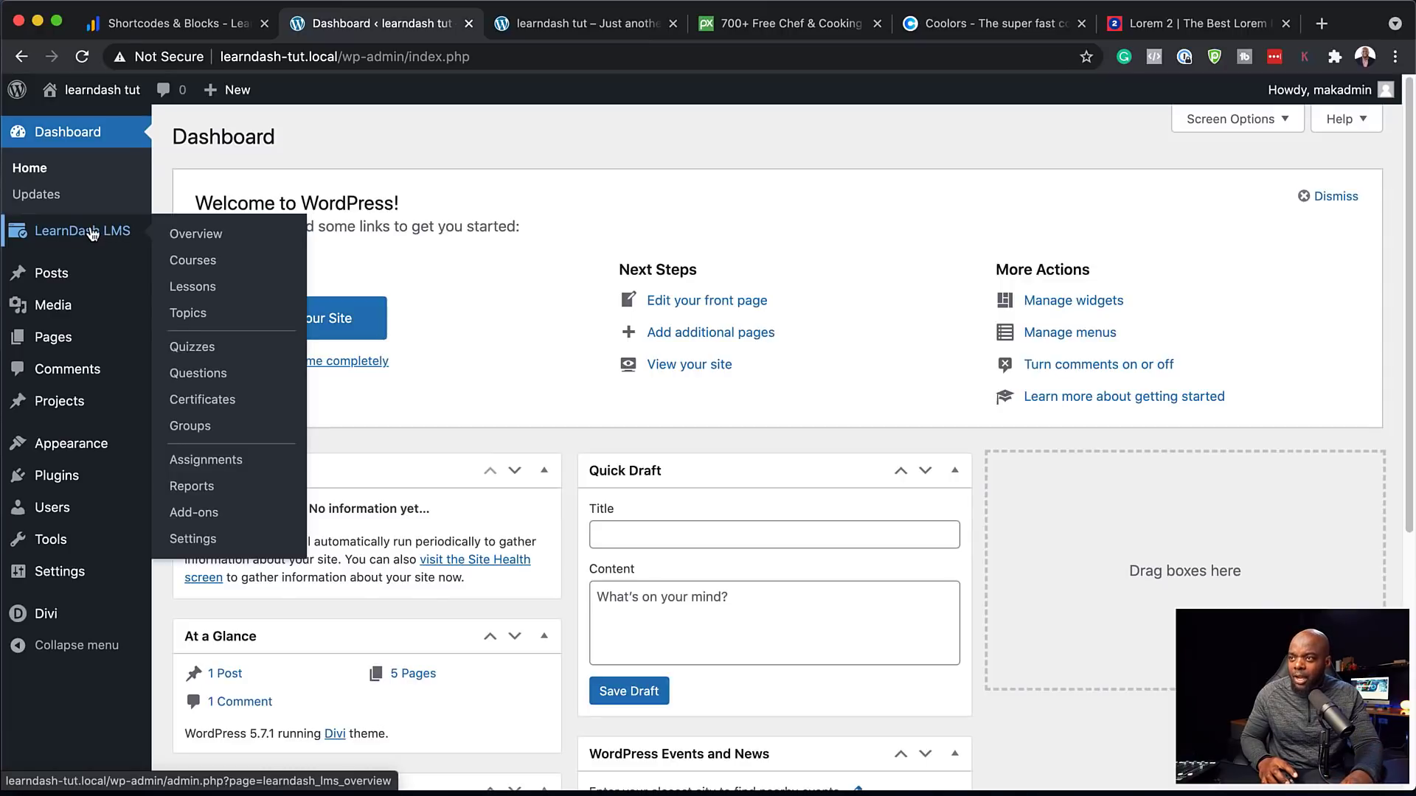
In LearnDash settings, keep LearnDash 3.0 as the active template
left_click(193, 539)
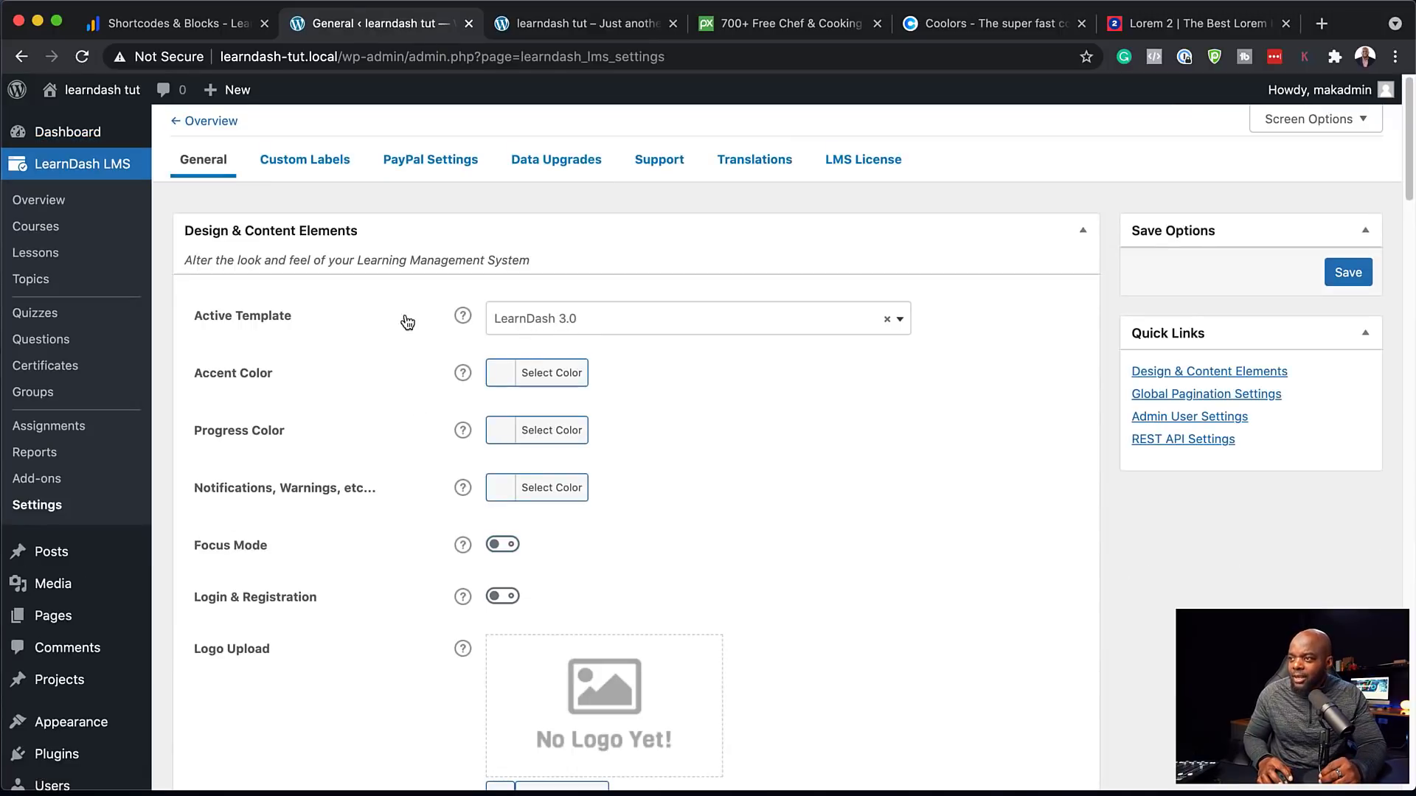
left_click(612, 323)
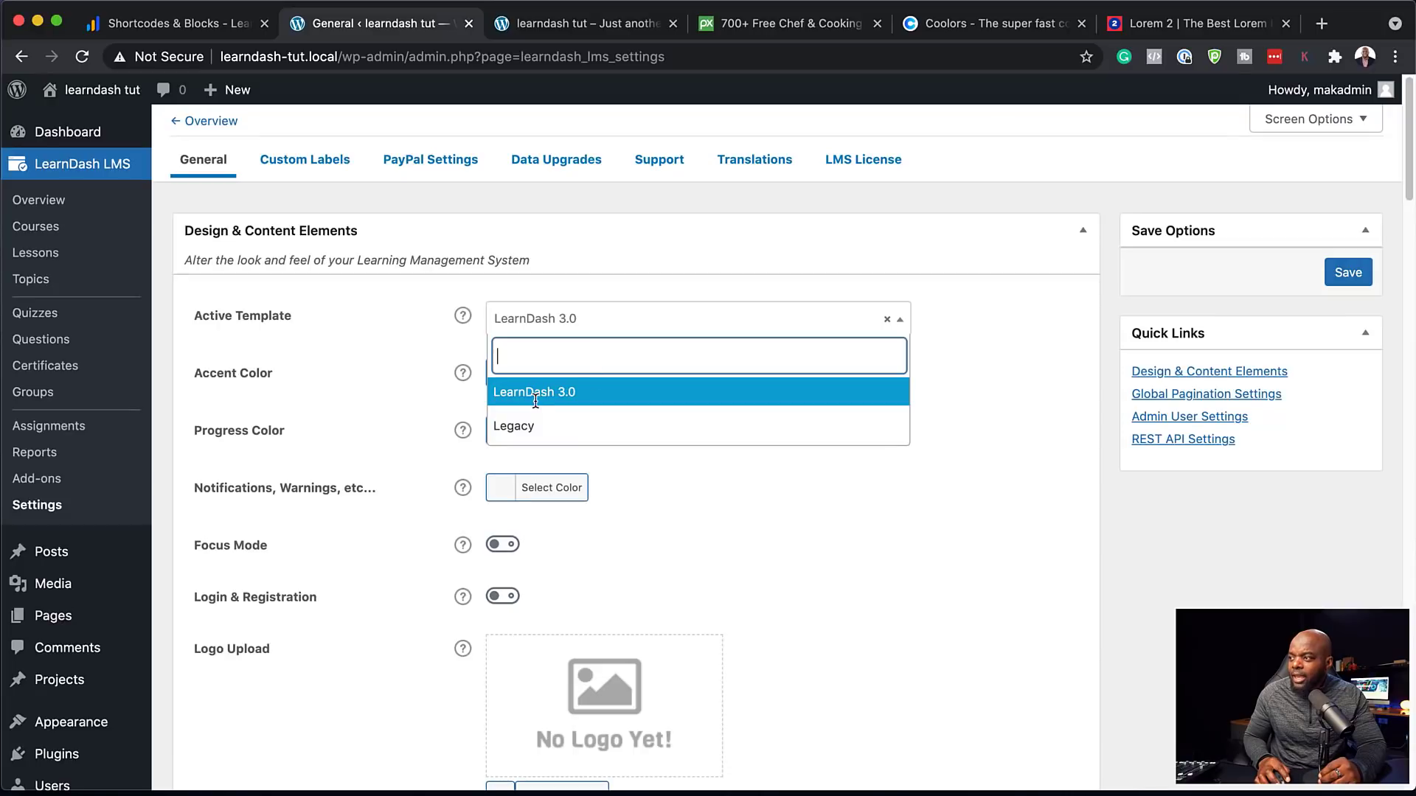
left_click(583, 398)
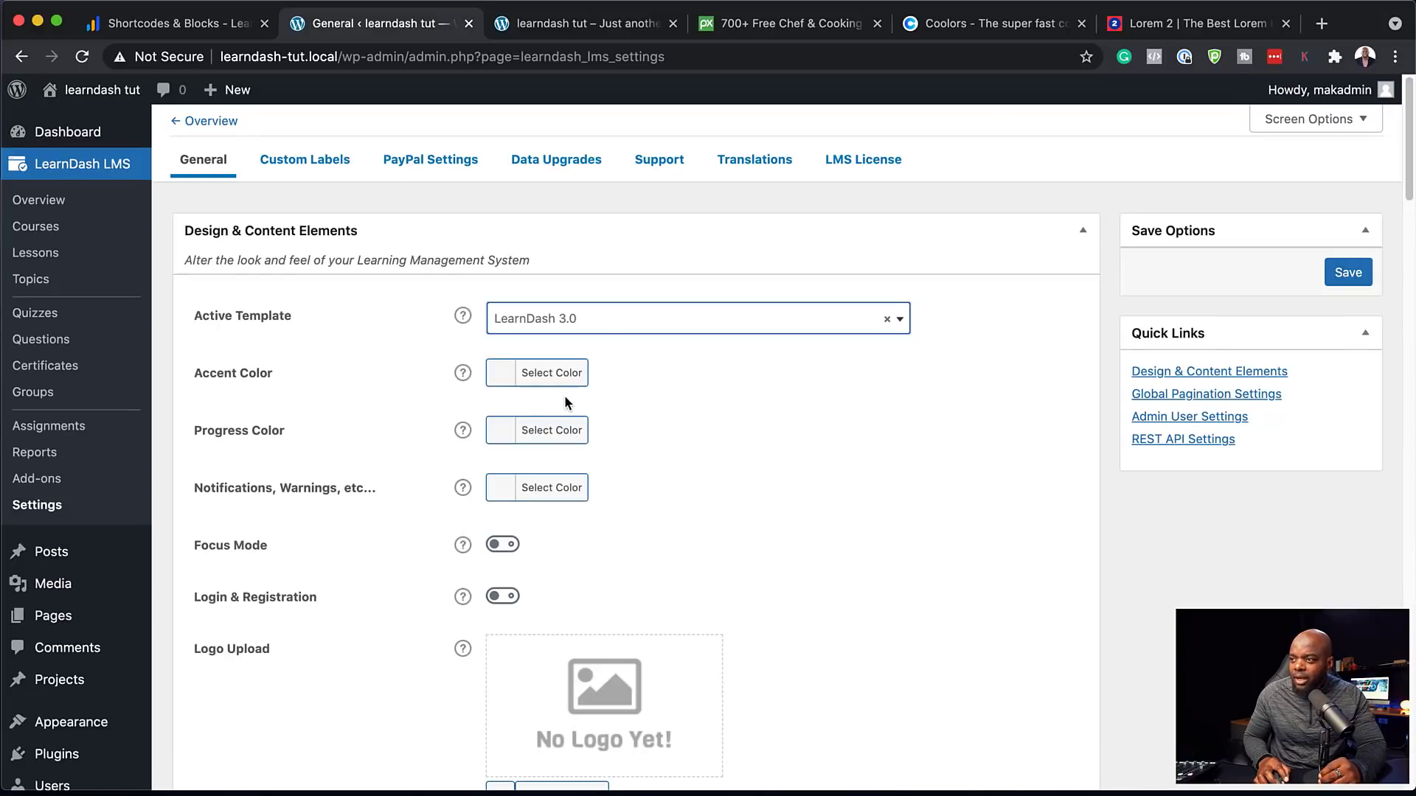
Enable Focus Mode with Wide (1180px) content width and save the settings
scroll(411, 495, "down", 2)
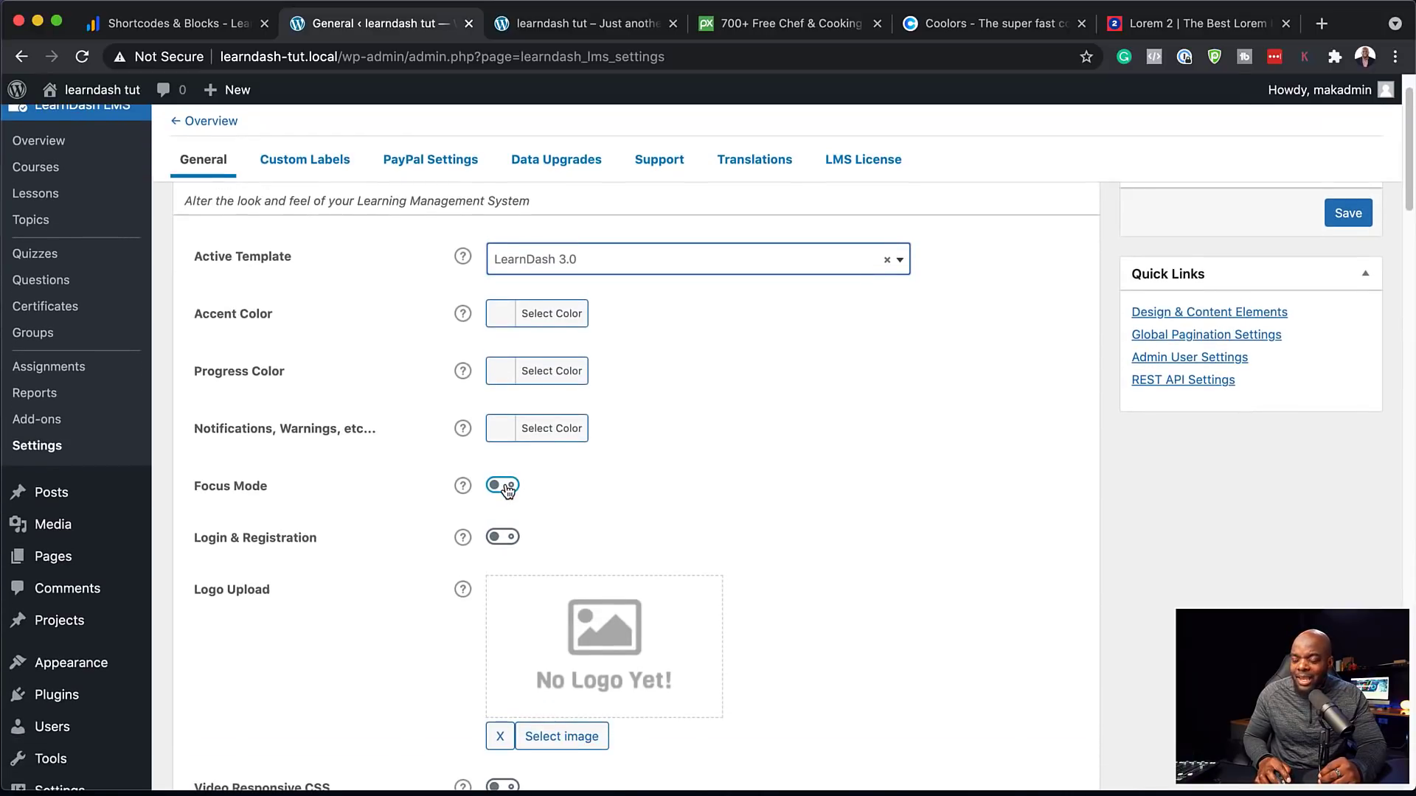
left_click(506, 487)
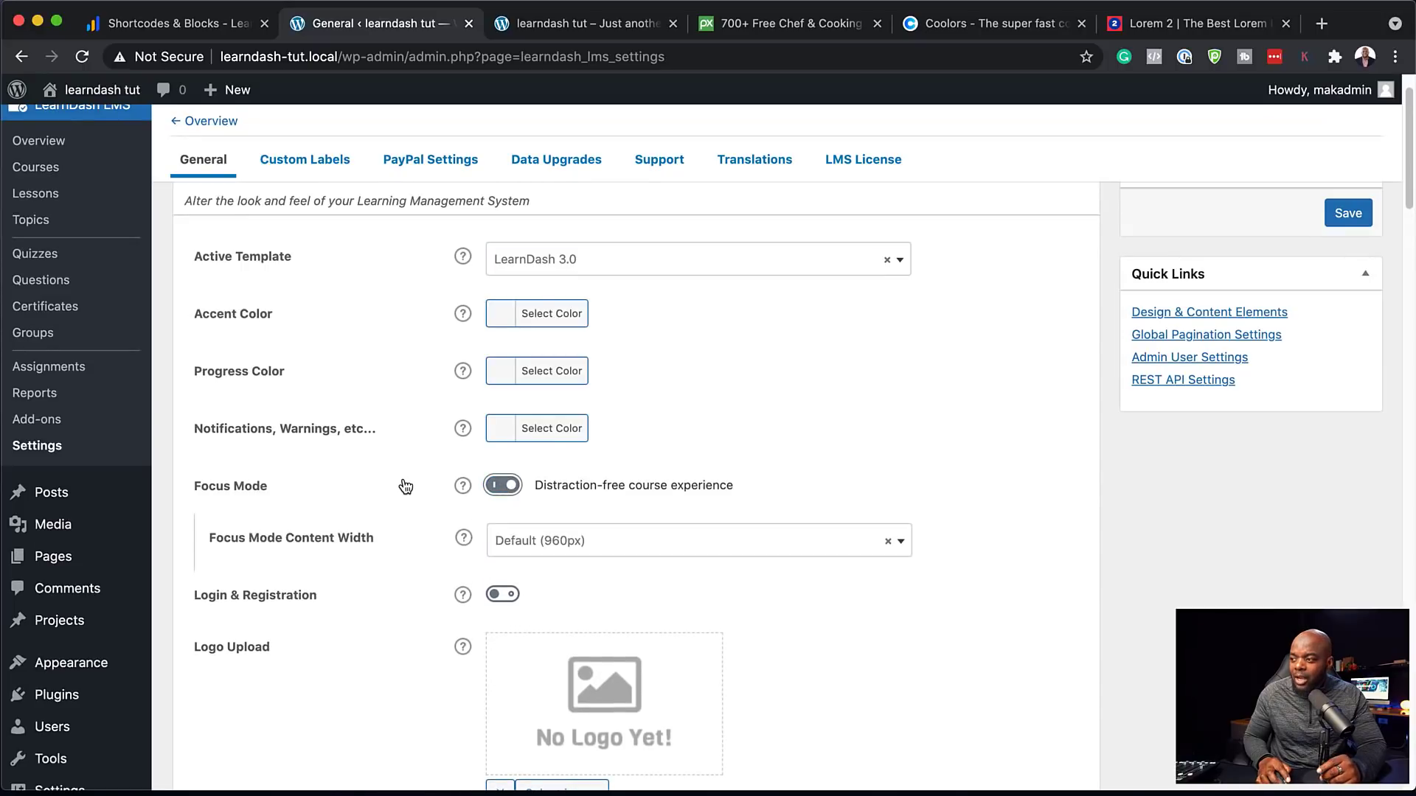
left_click(578, 540)
scroll(727, 562, "down", 1)
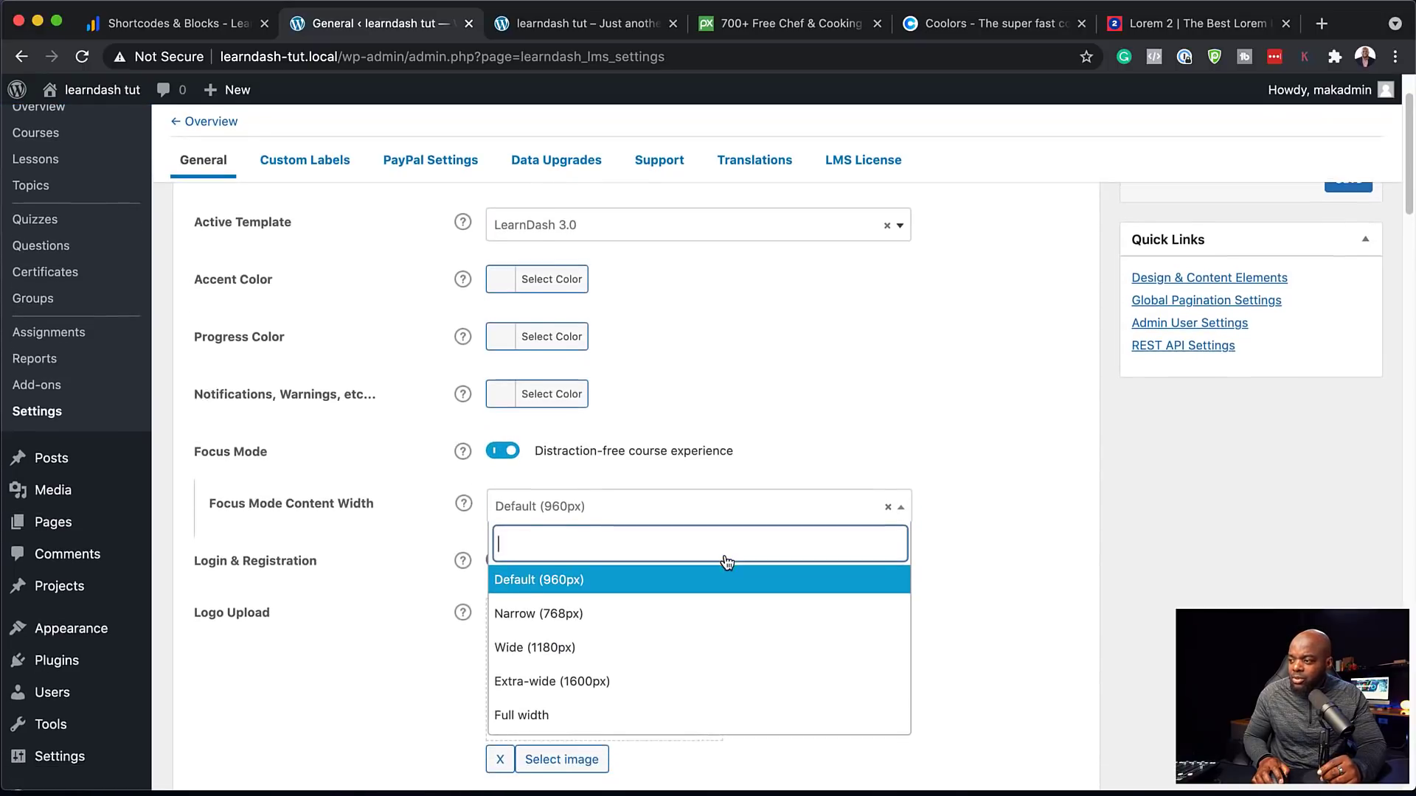
left_click(601, 629)
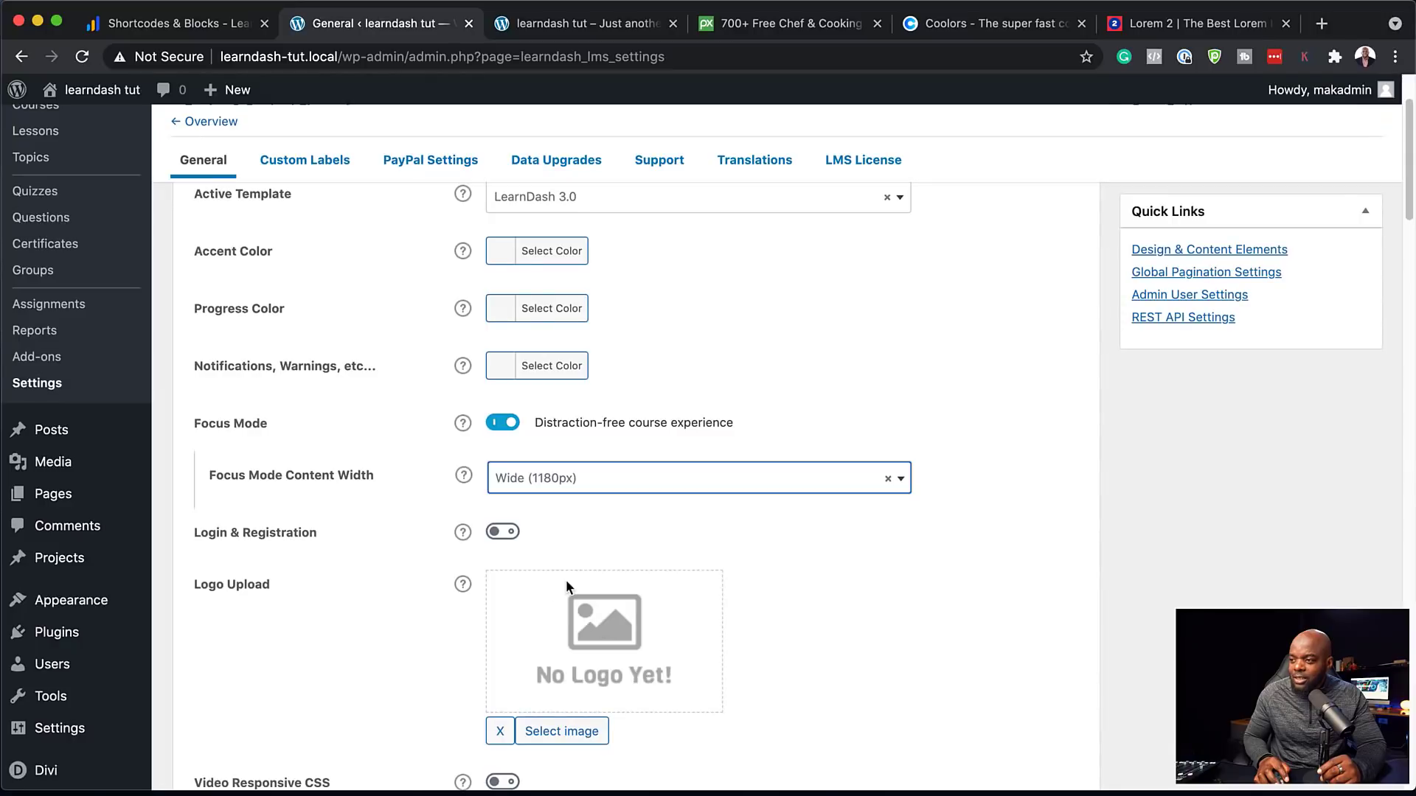
scroll(369, 487, "up", 3)
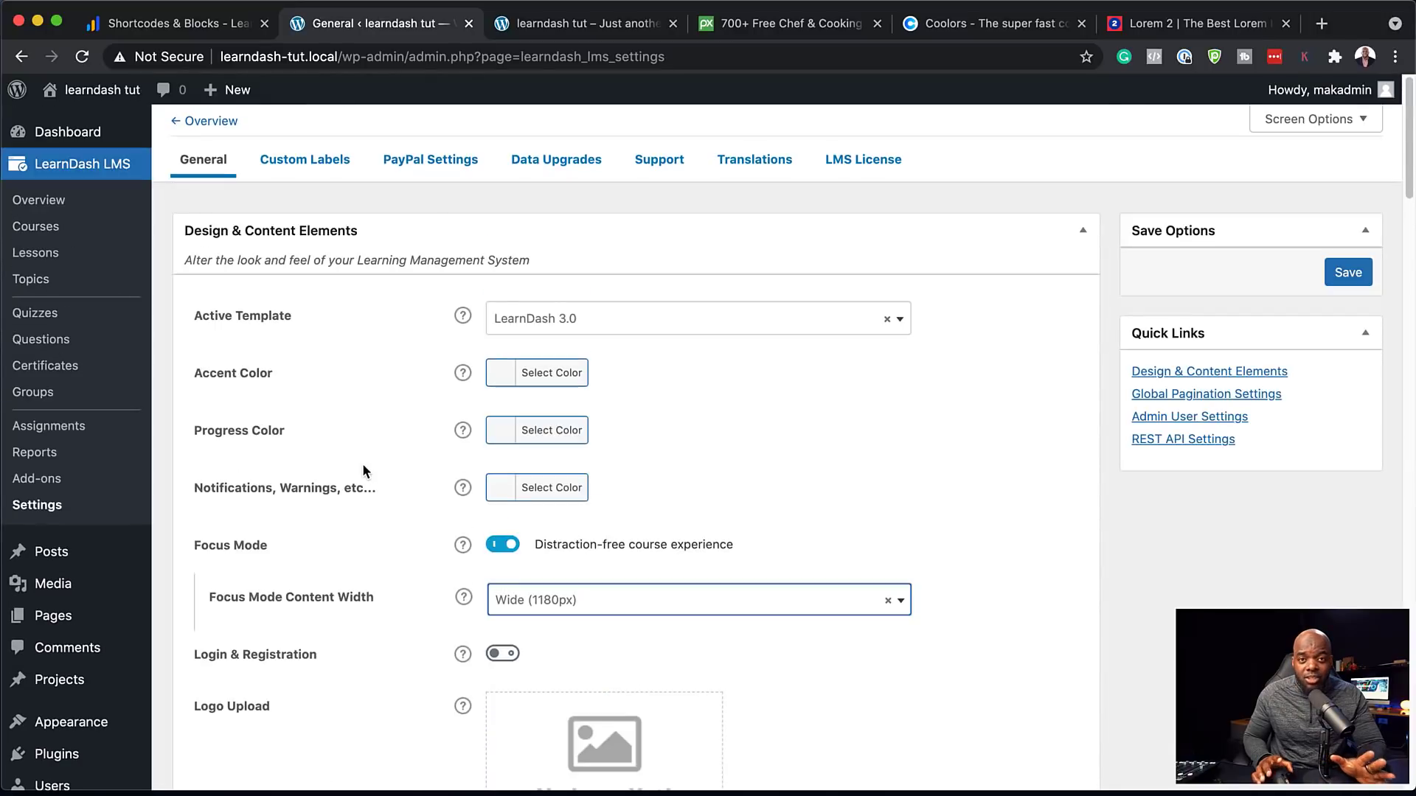
left_click(1348, 273)
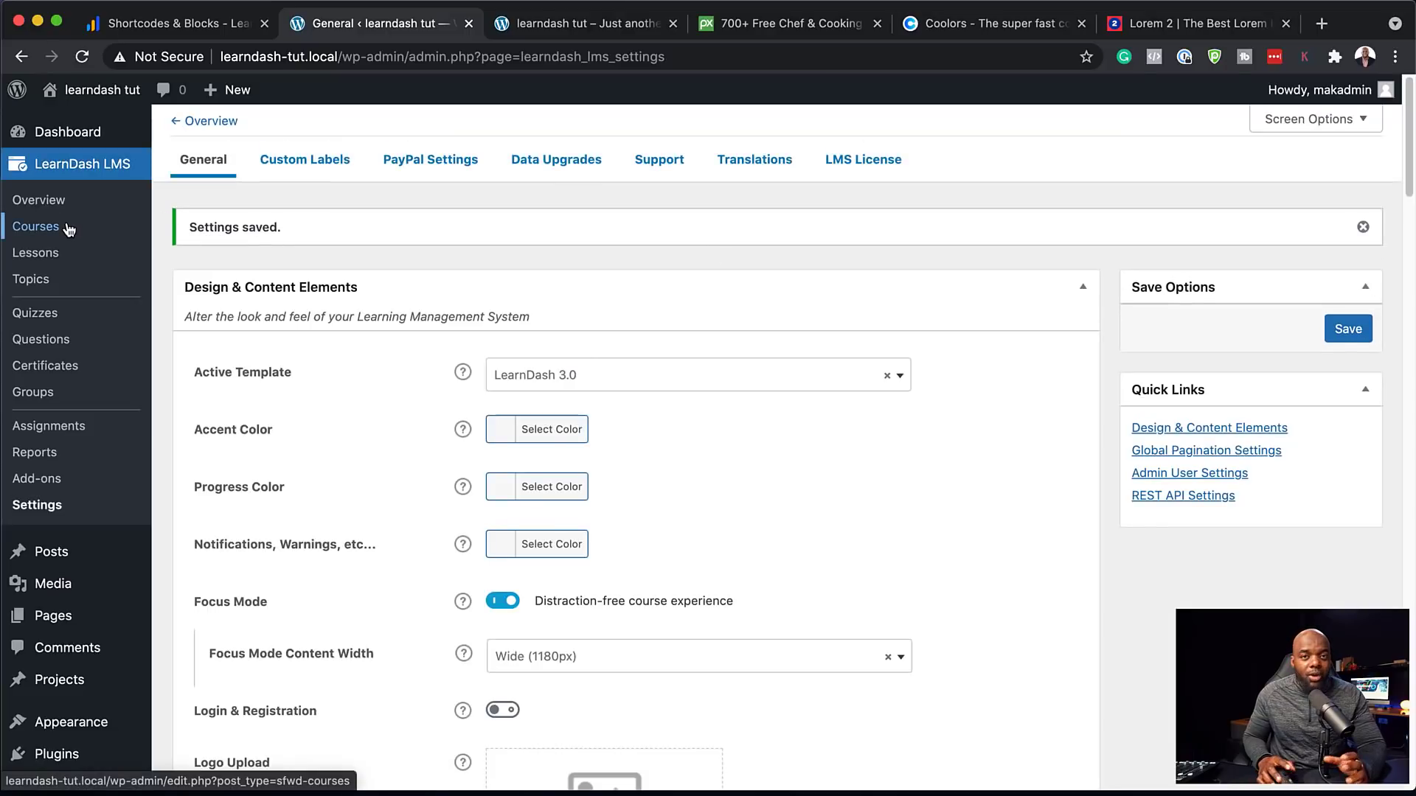
left_click(47, 233)
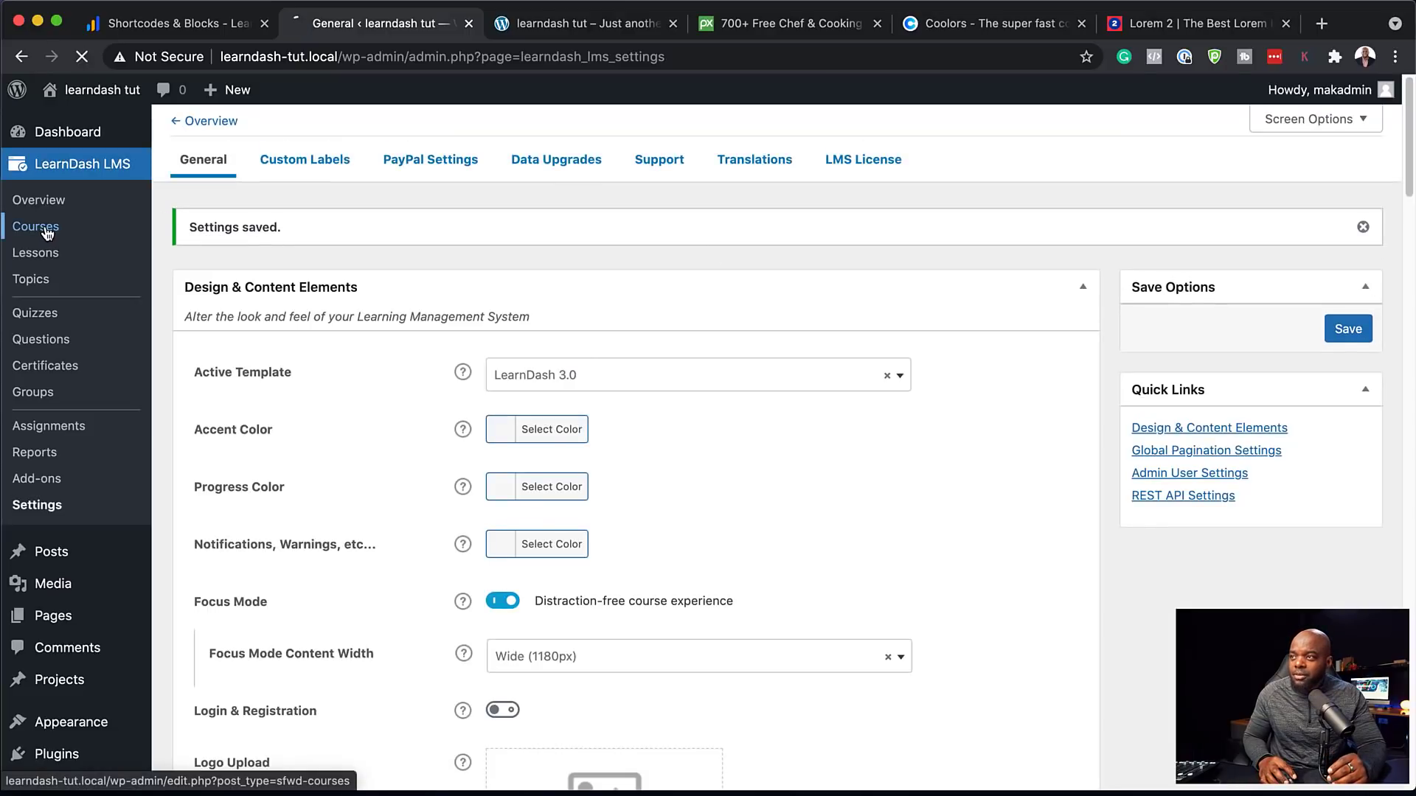
Create a new course titled 'Praesent dapibus' in the default editor with a Lorem ipsum paragraph
left_click(1228, 159)
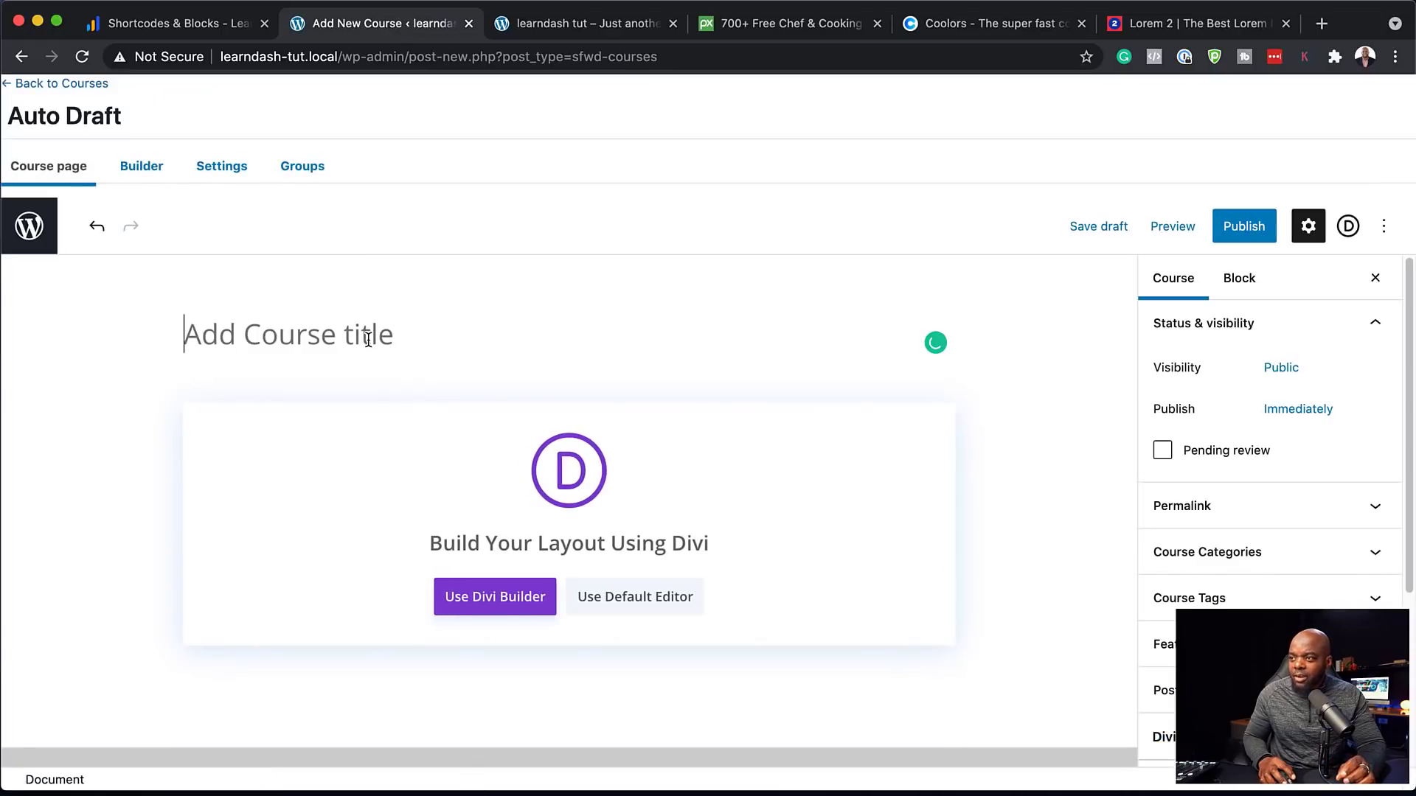
type("Praesent dapibus")
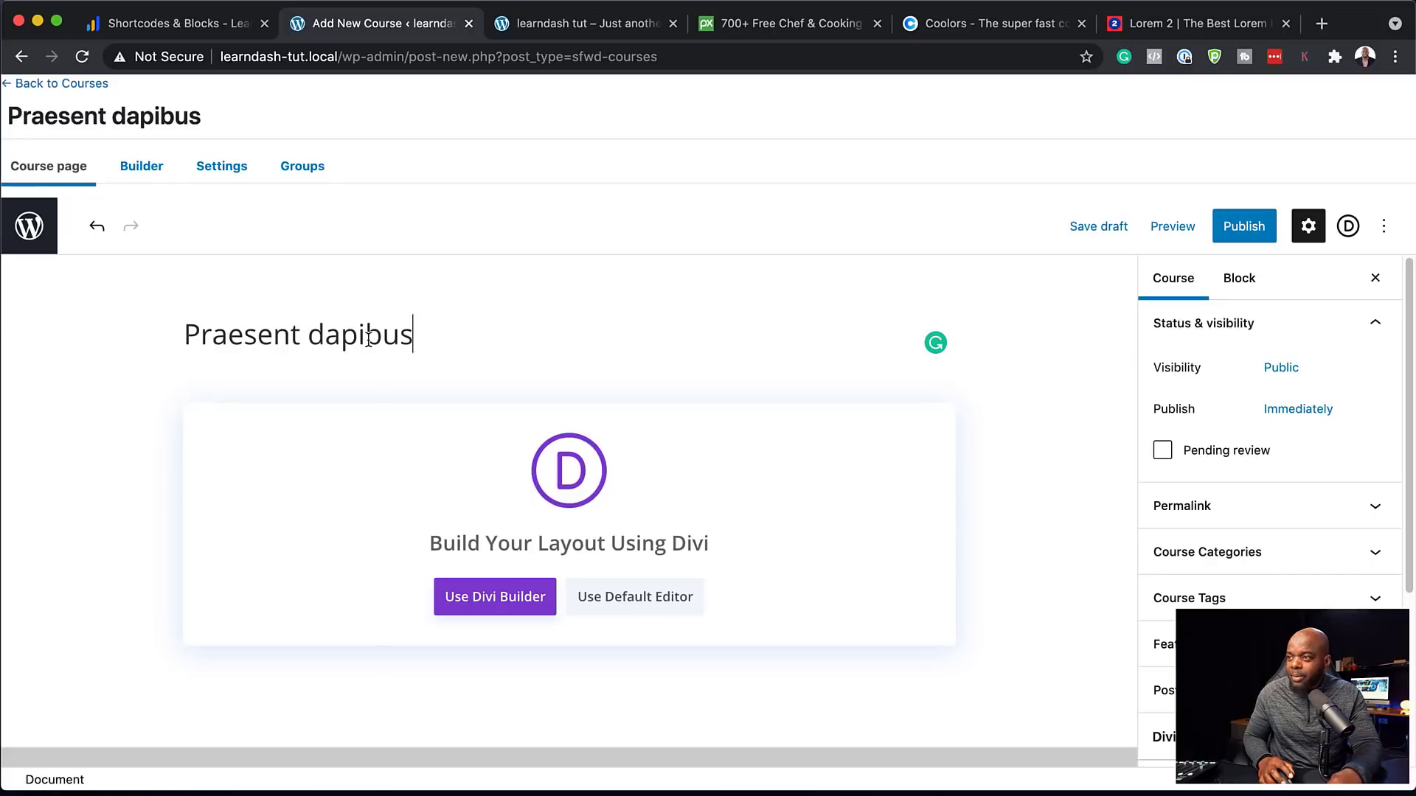
left_click(642, 603)
left_click(256, 418)
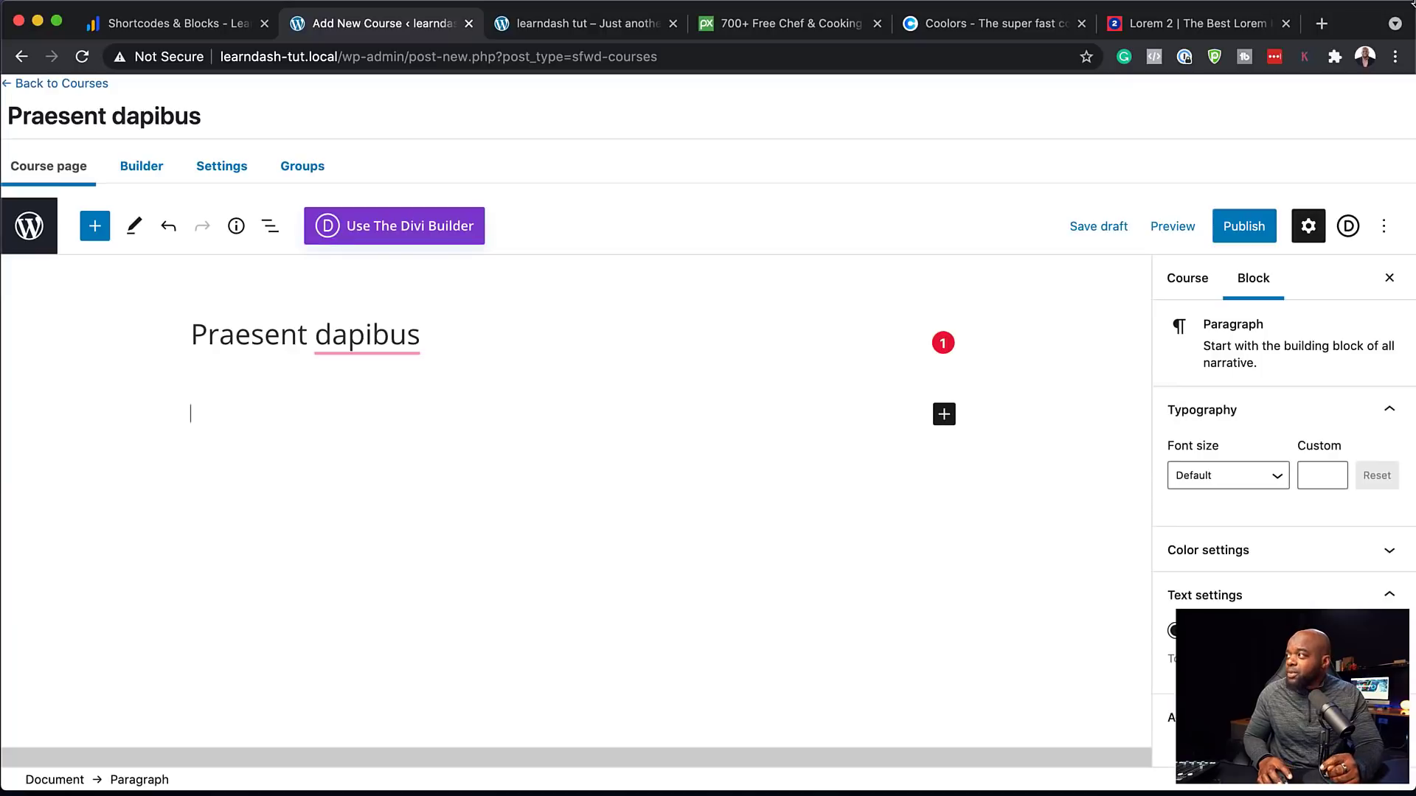
type("Lorem ipsum dolor sit amet, consectetuer adipiscing elit. Donec odio. Quisque volutpat mattis eros. Nullam malesuada erat ut turpis. Suspendisse urna nibh, viverra non, semper suscipit, posuere a, pede.")
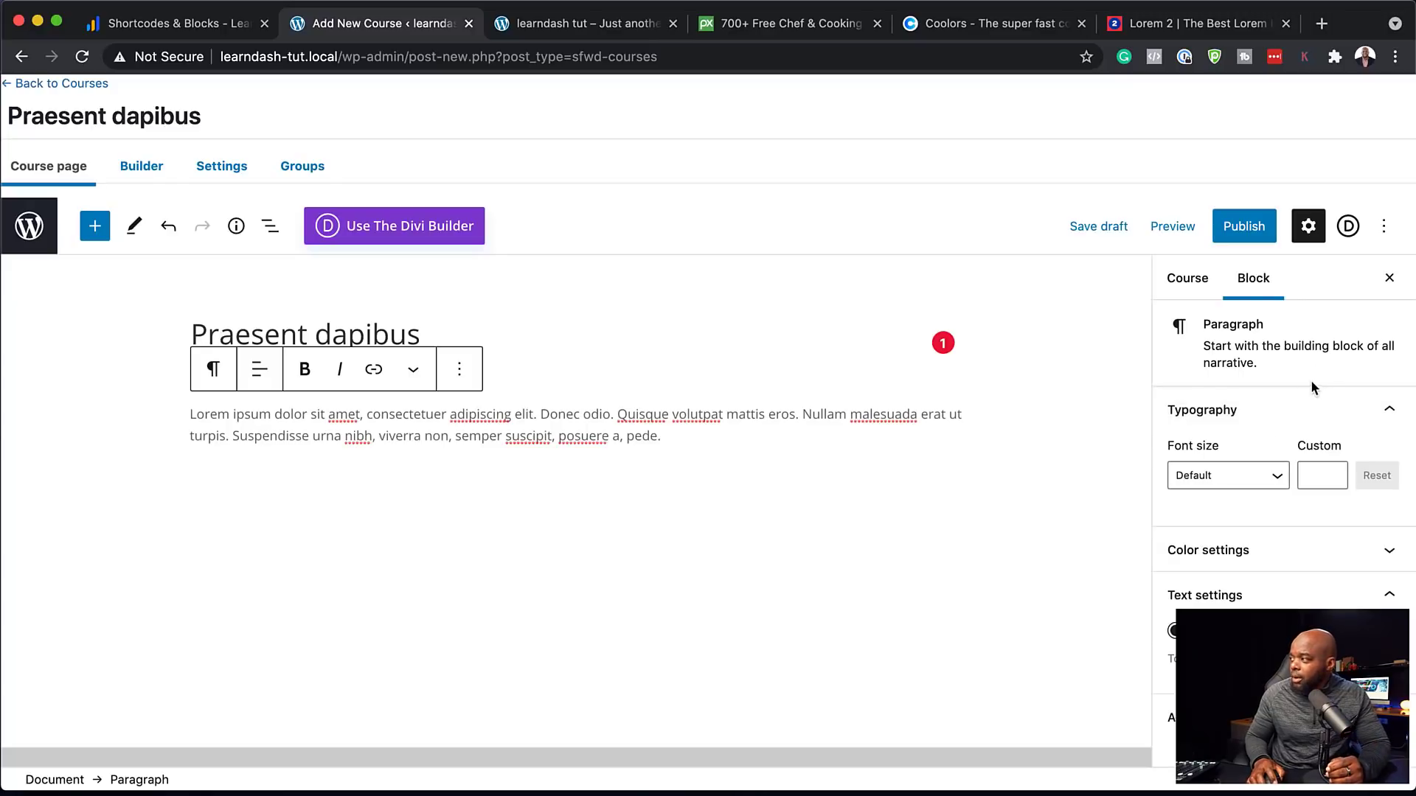
Expand the Featured image panel in the course's settings sidebar
left_click(1188, 280)
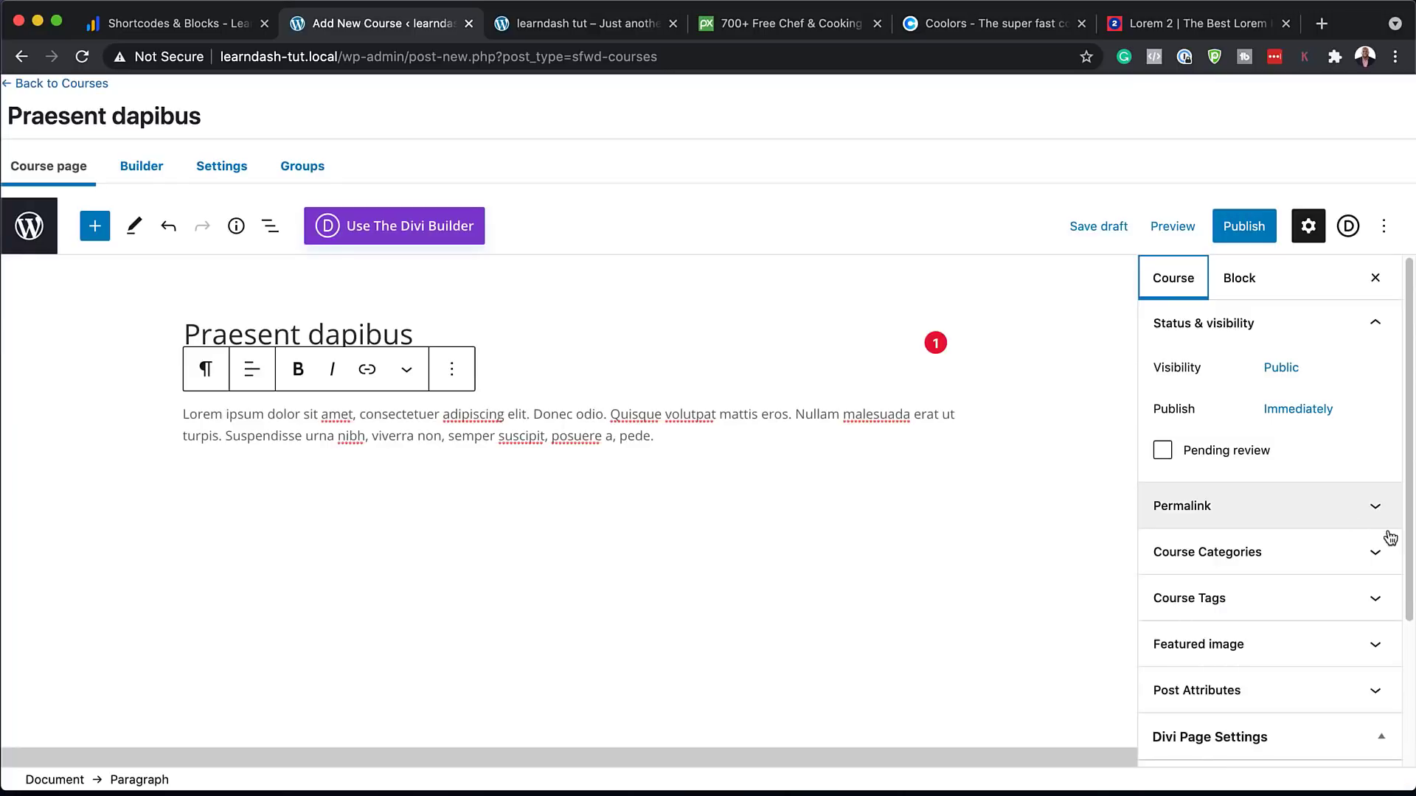
scroll(1308, 538, "down", 1)
scroll(1308, 539, "down", 3)
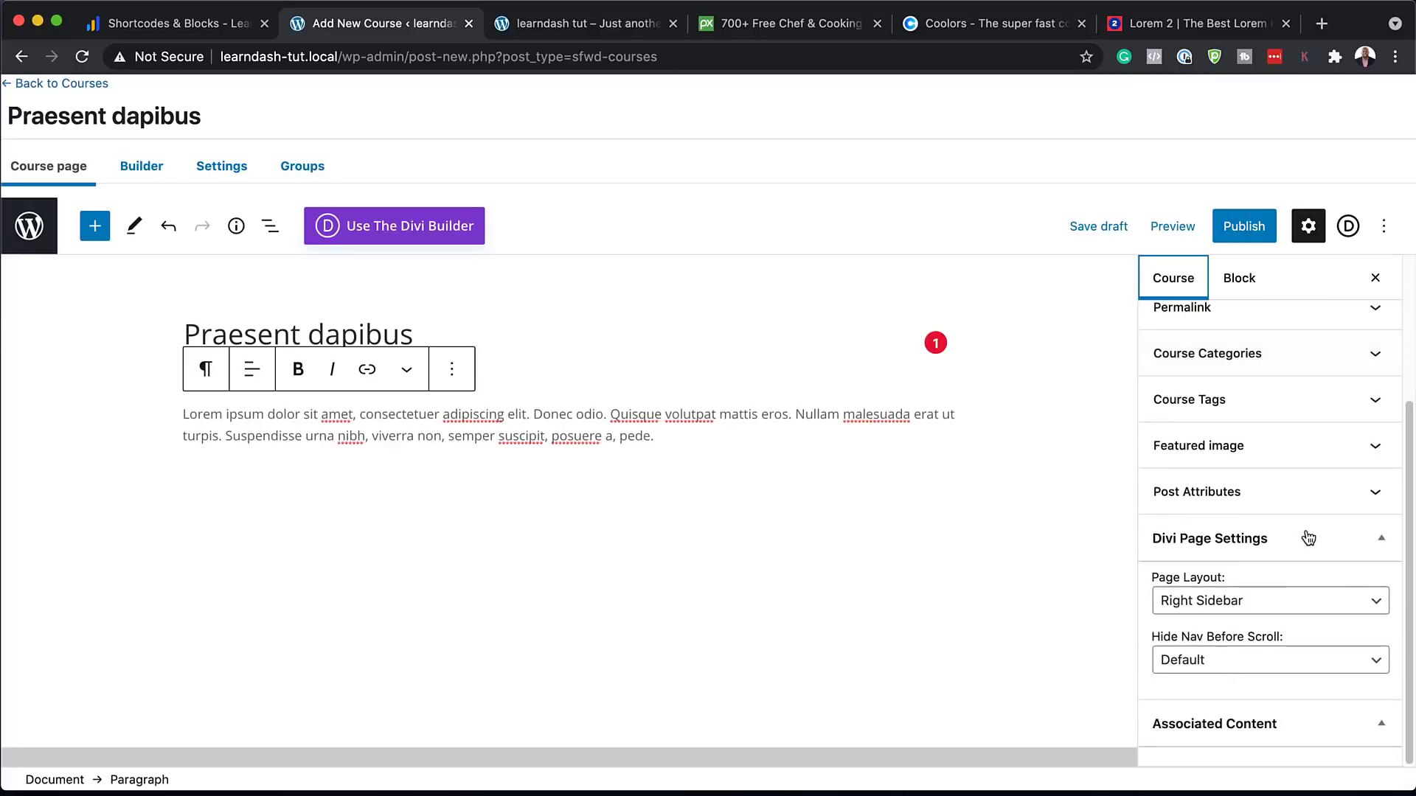
left_click(1265, 448)
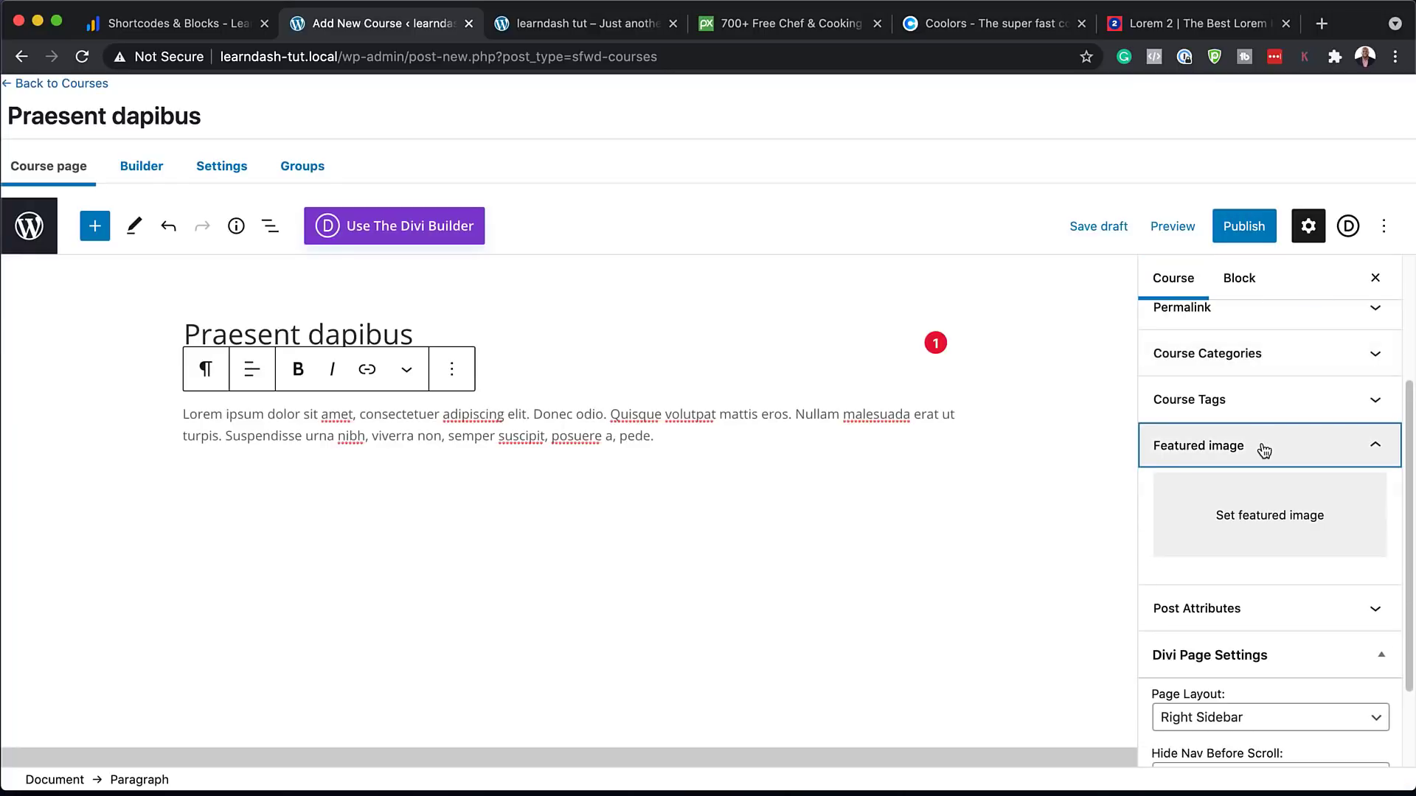
Upload the food photos, set the soup photo as featured image, and publish the course
left_click(1257, 529)
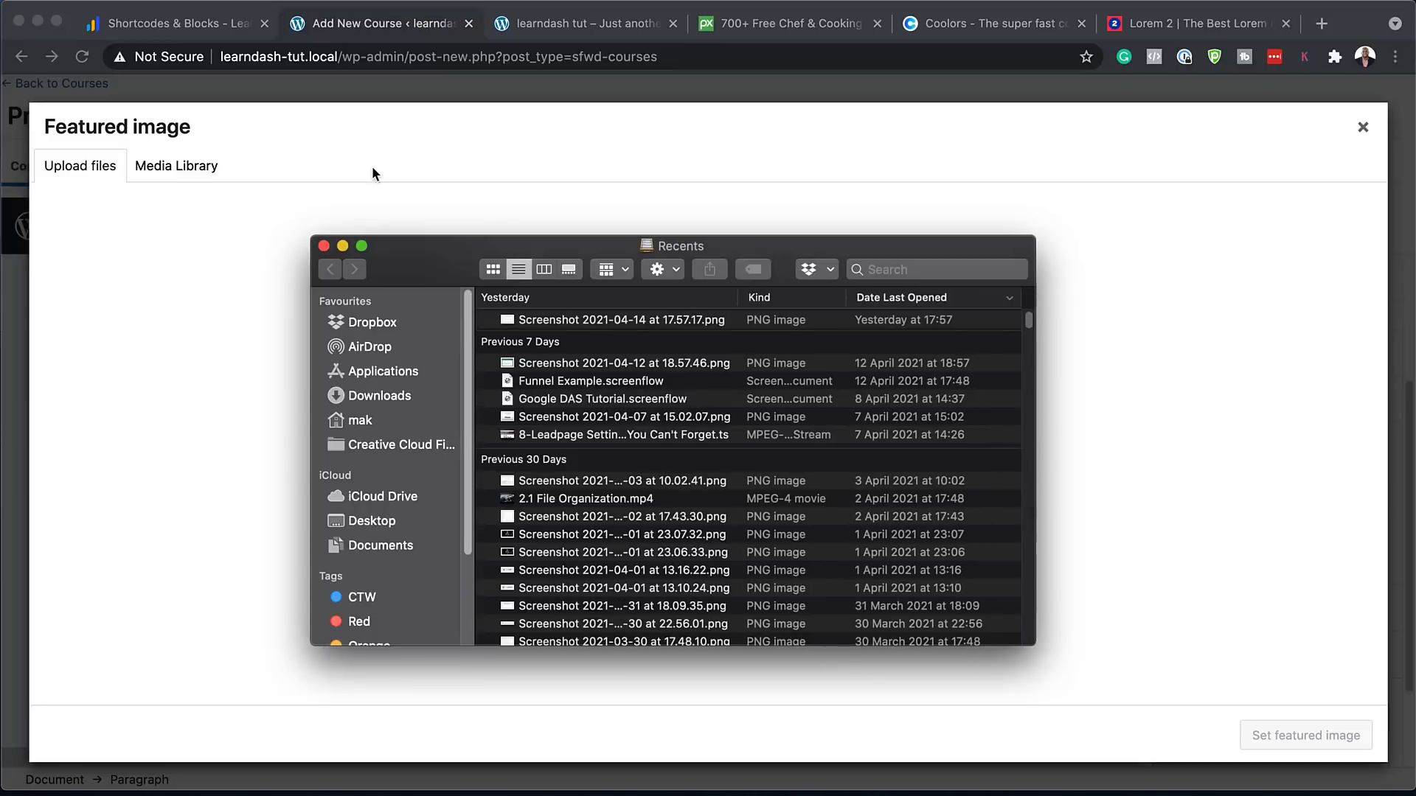
left_click_drag(423, 269, 389, 287)
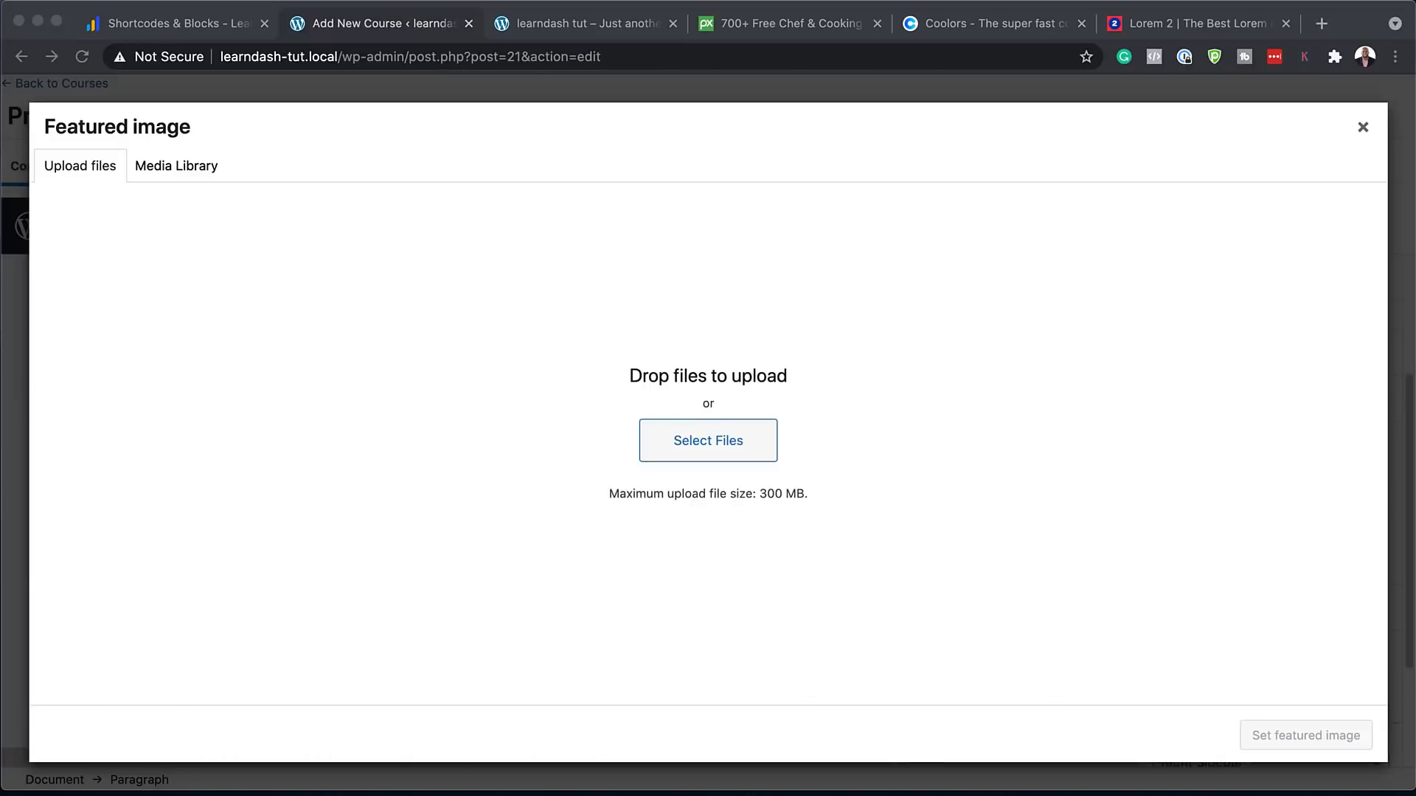
left_click_drag(214, 280, 634, 313)
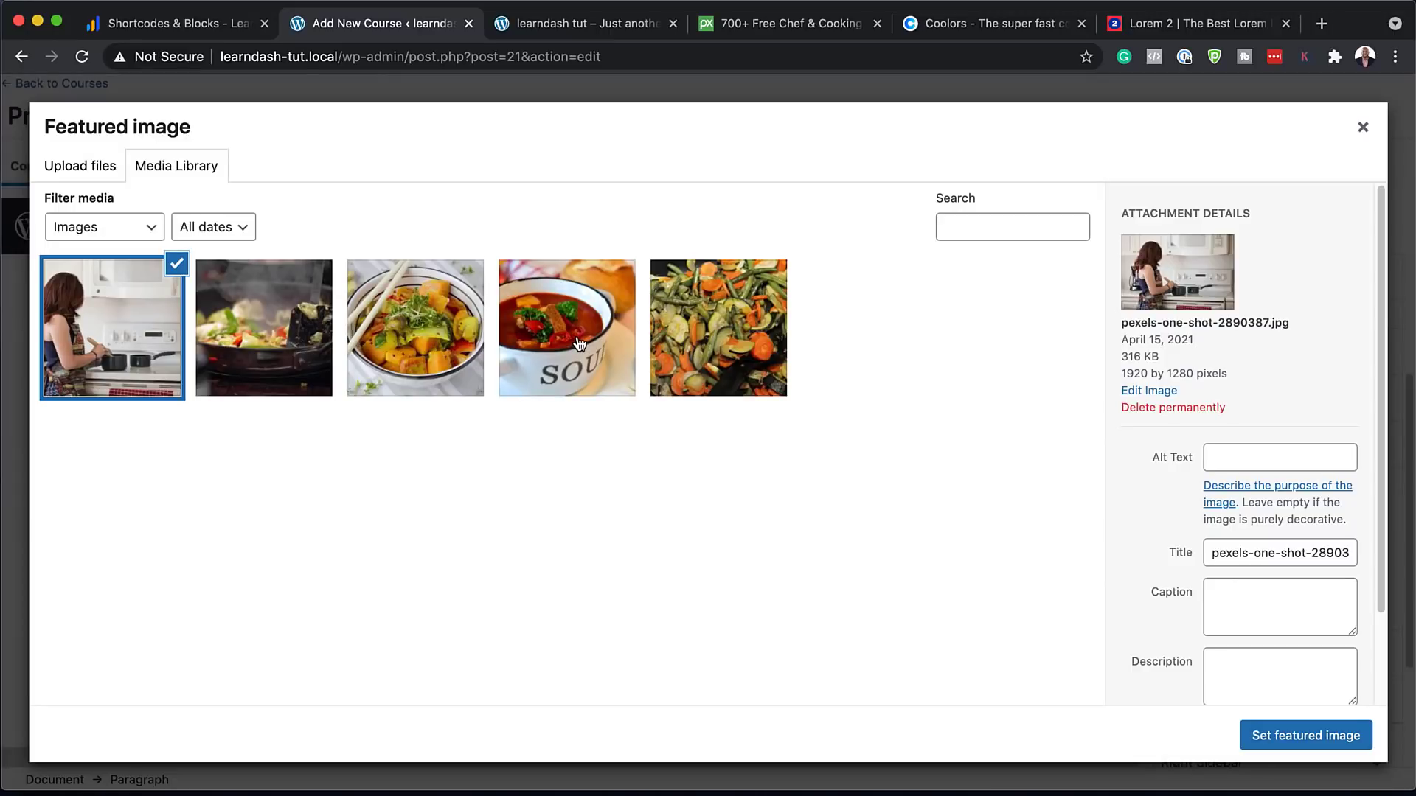
left_click(580, 344)
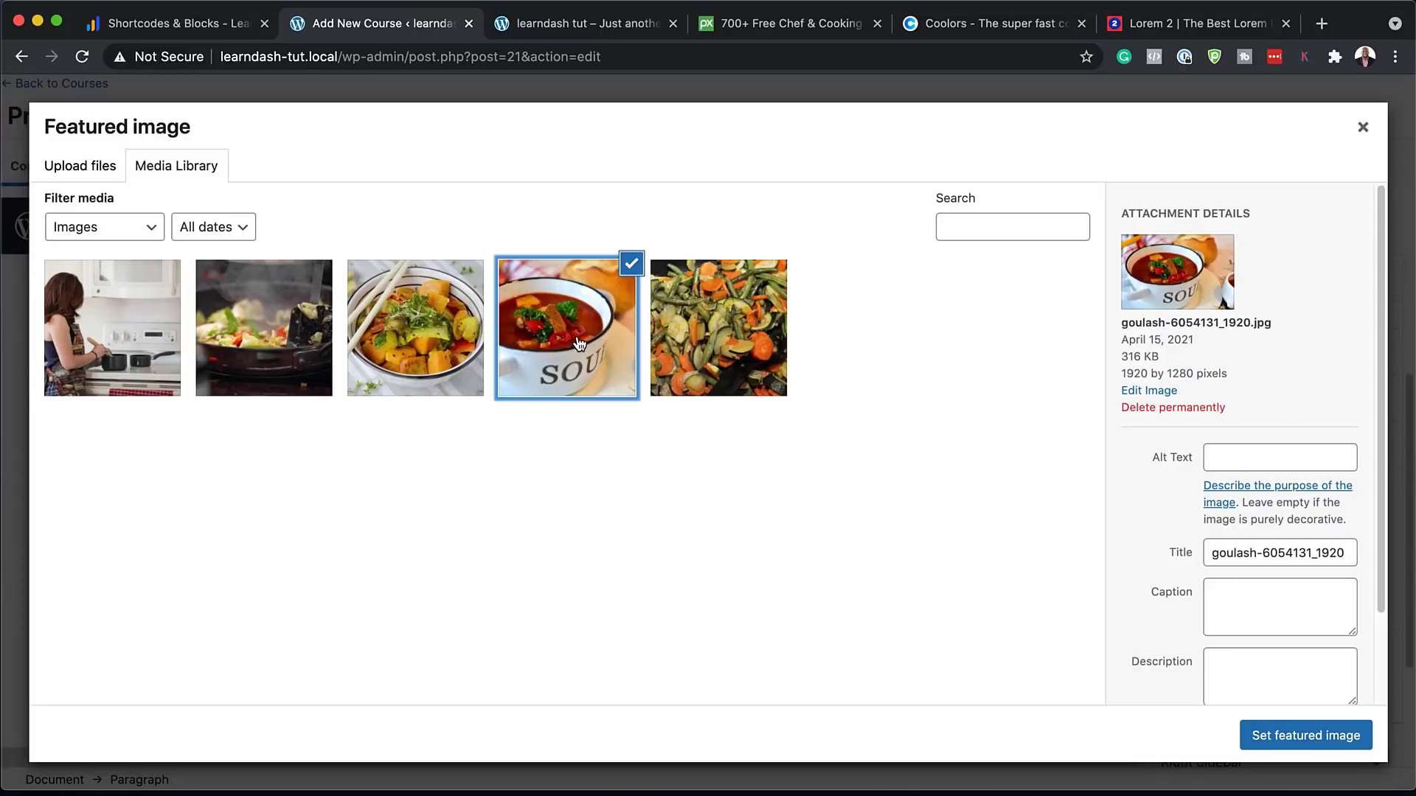
left_click(1322, 736)
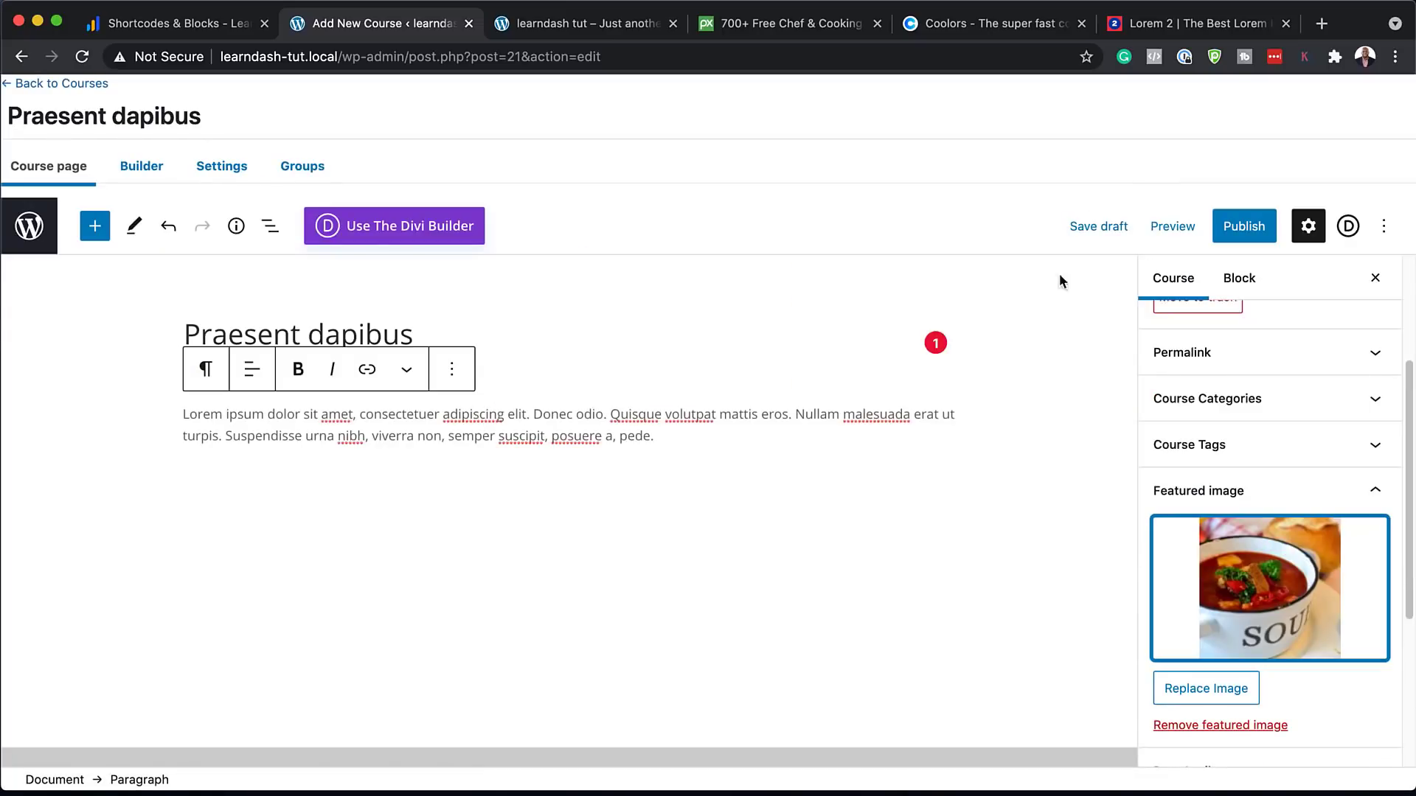
left_click(1239, 233)
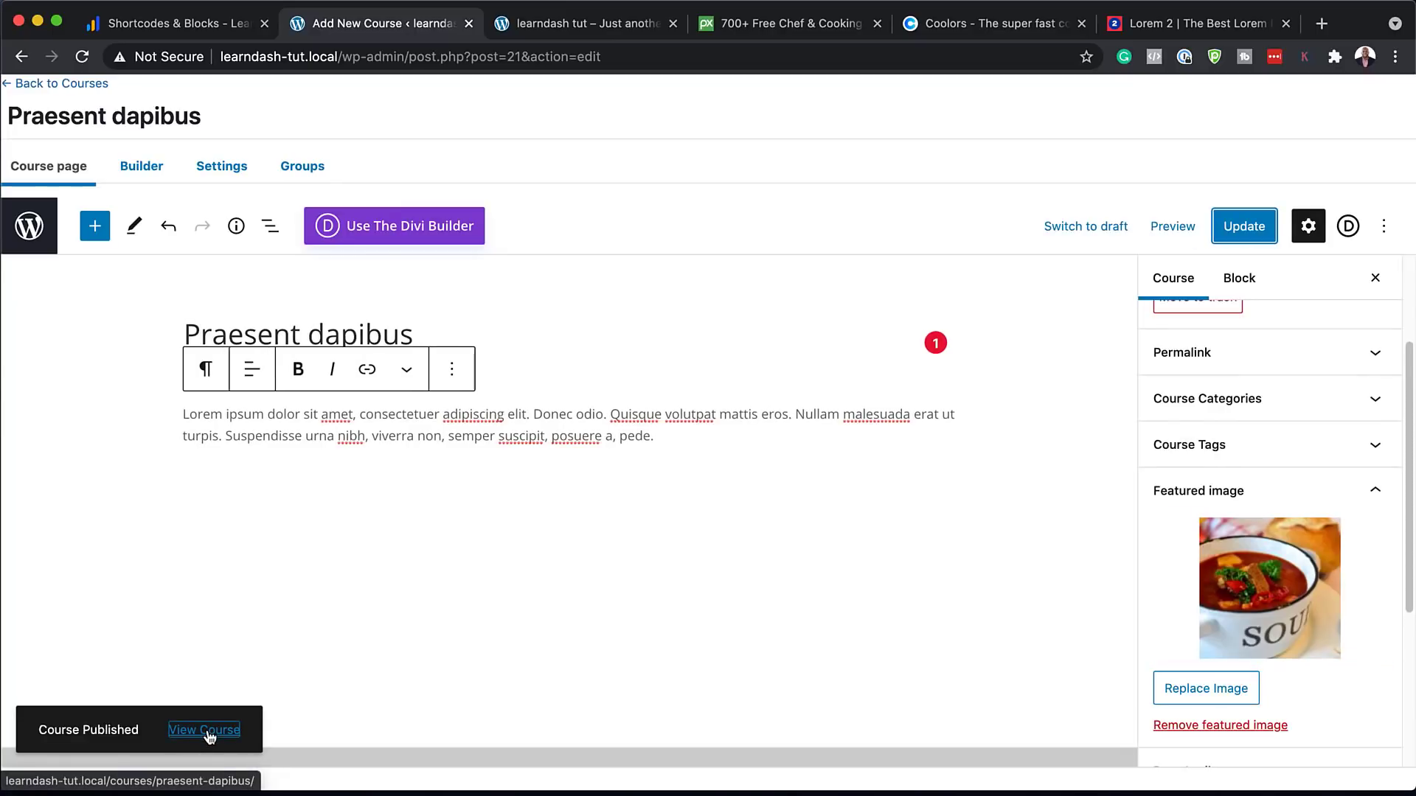
left_click(205, 730)
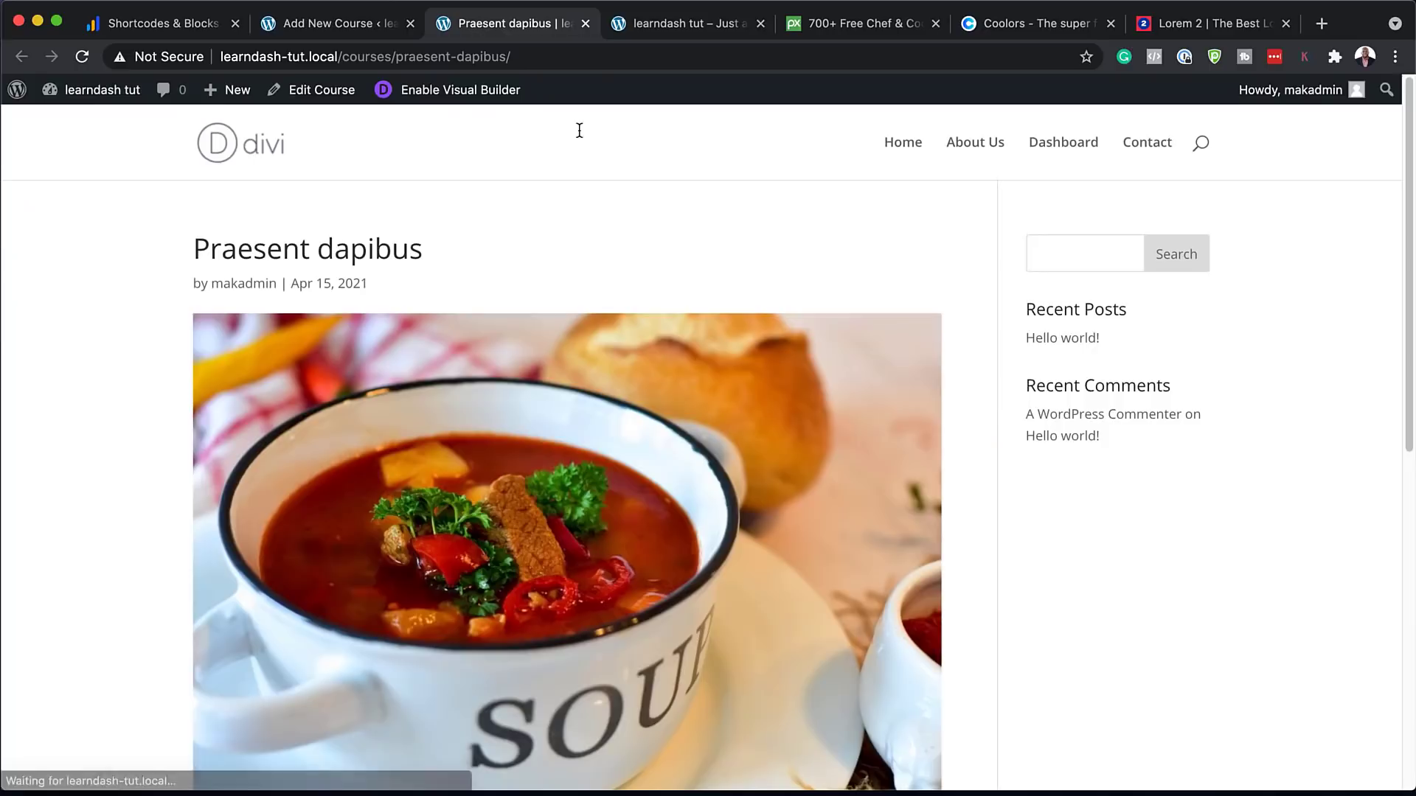
Scroll through the live Praesent dapibus course page, then return to the course editor tab
scroll(759, 414, "down", 8)
scroll(763, 417, "up", 2)
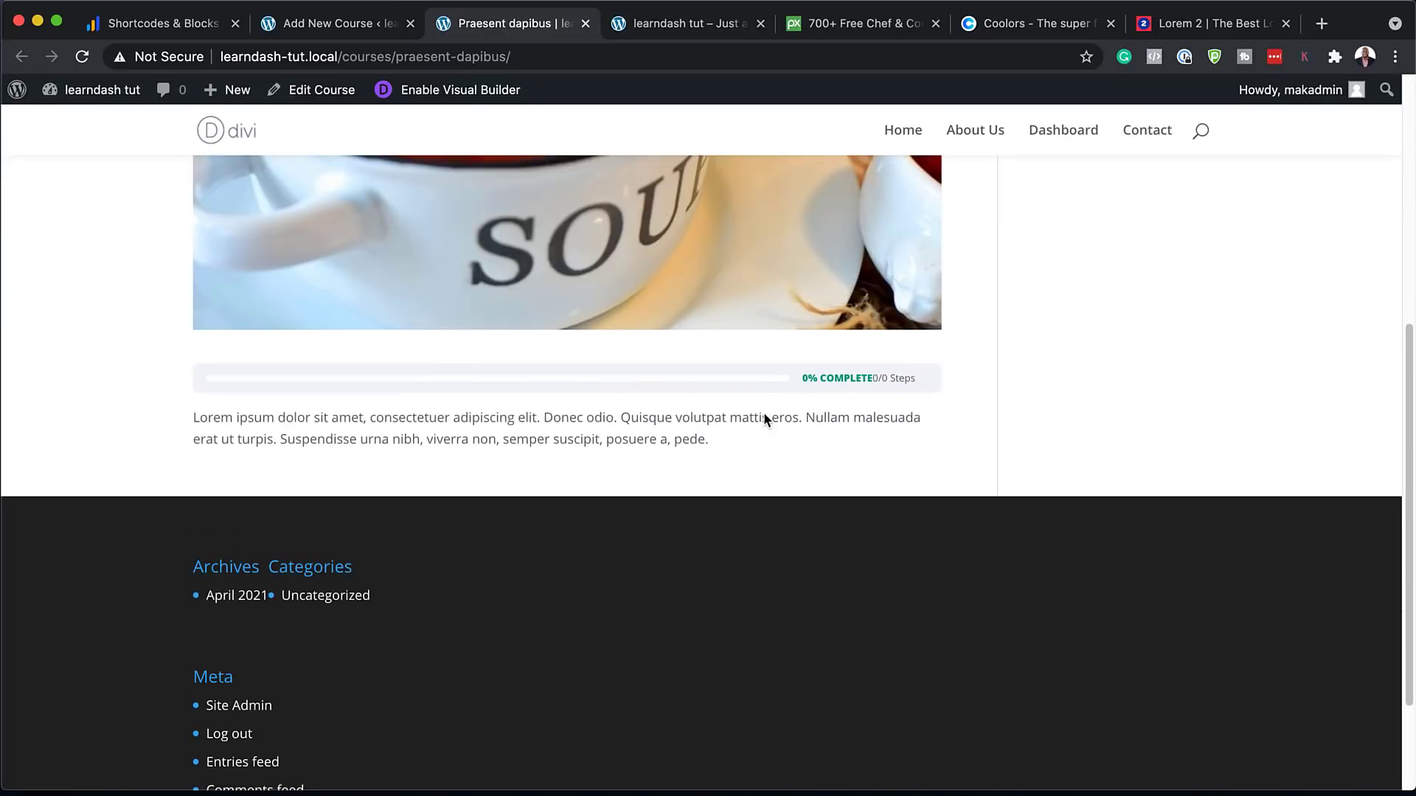
scroll(767, 428, "up", 5)
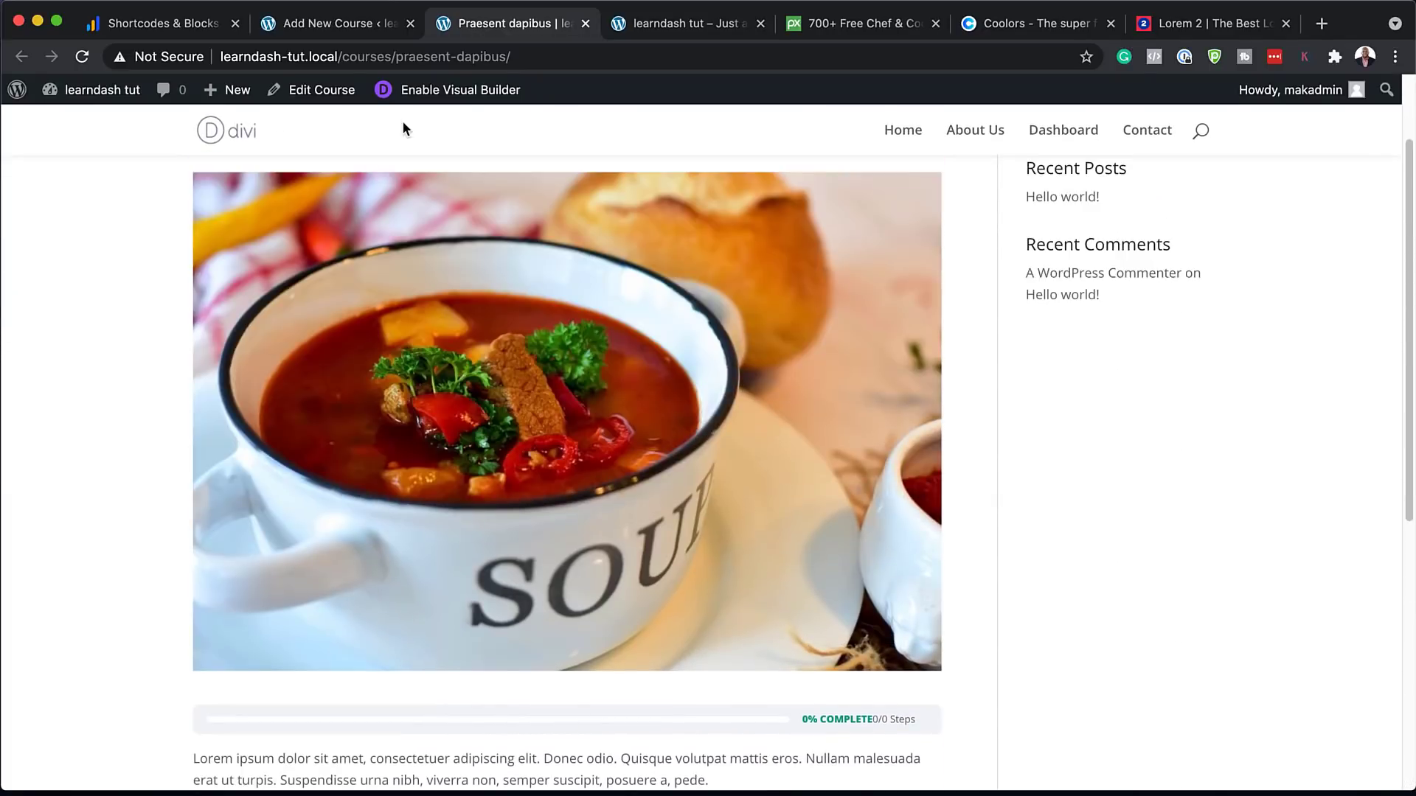
left_click(336, 22)
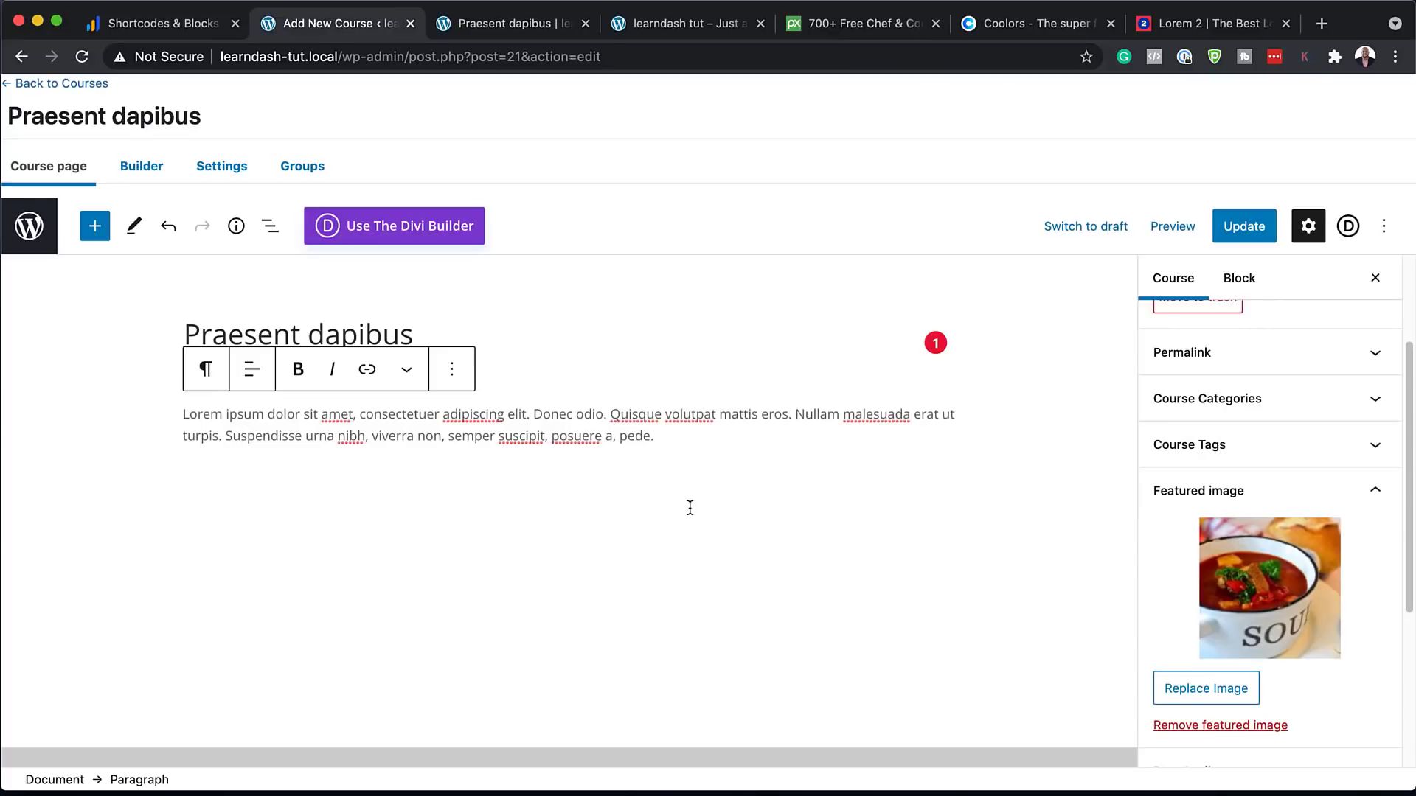
In the Course Builder, add a 'Welcome' section with Lesson 1, Lesson 2 and Lesson 3
left_click(144, 171)
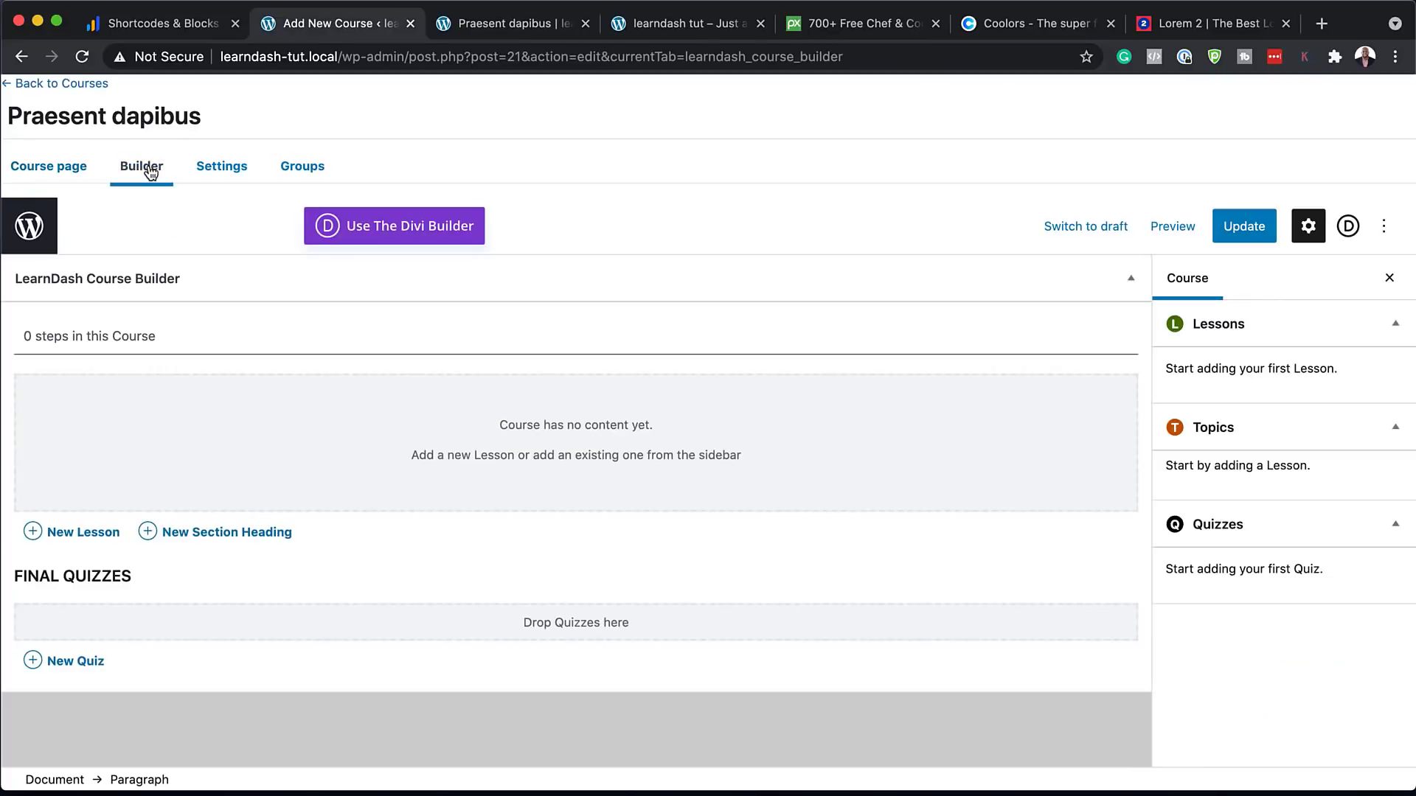
left_click(259, 534)
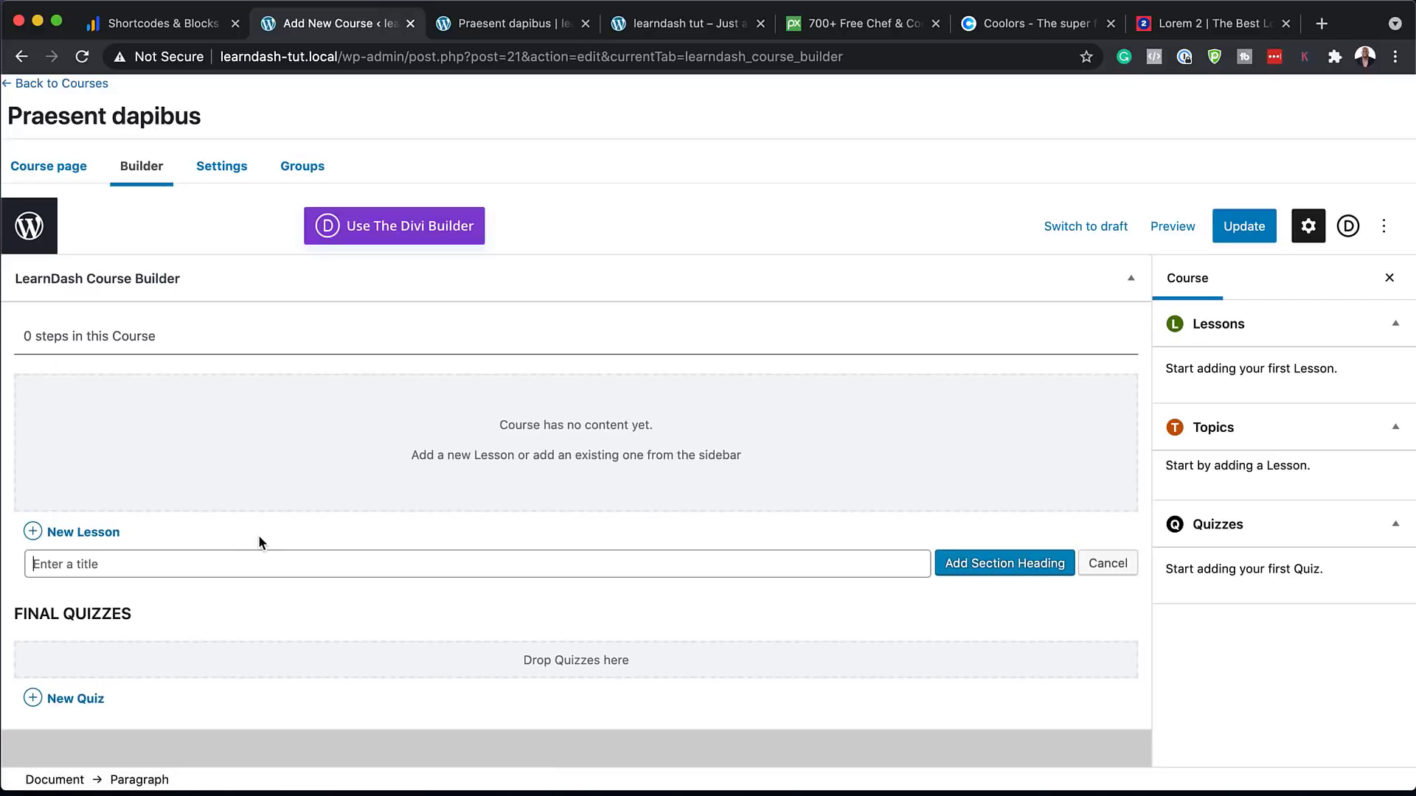
type("Welcome")
left_click(993, 565)
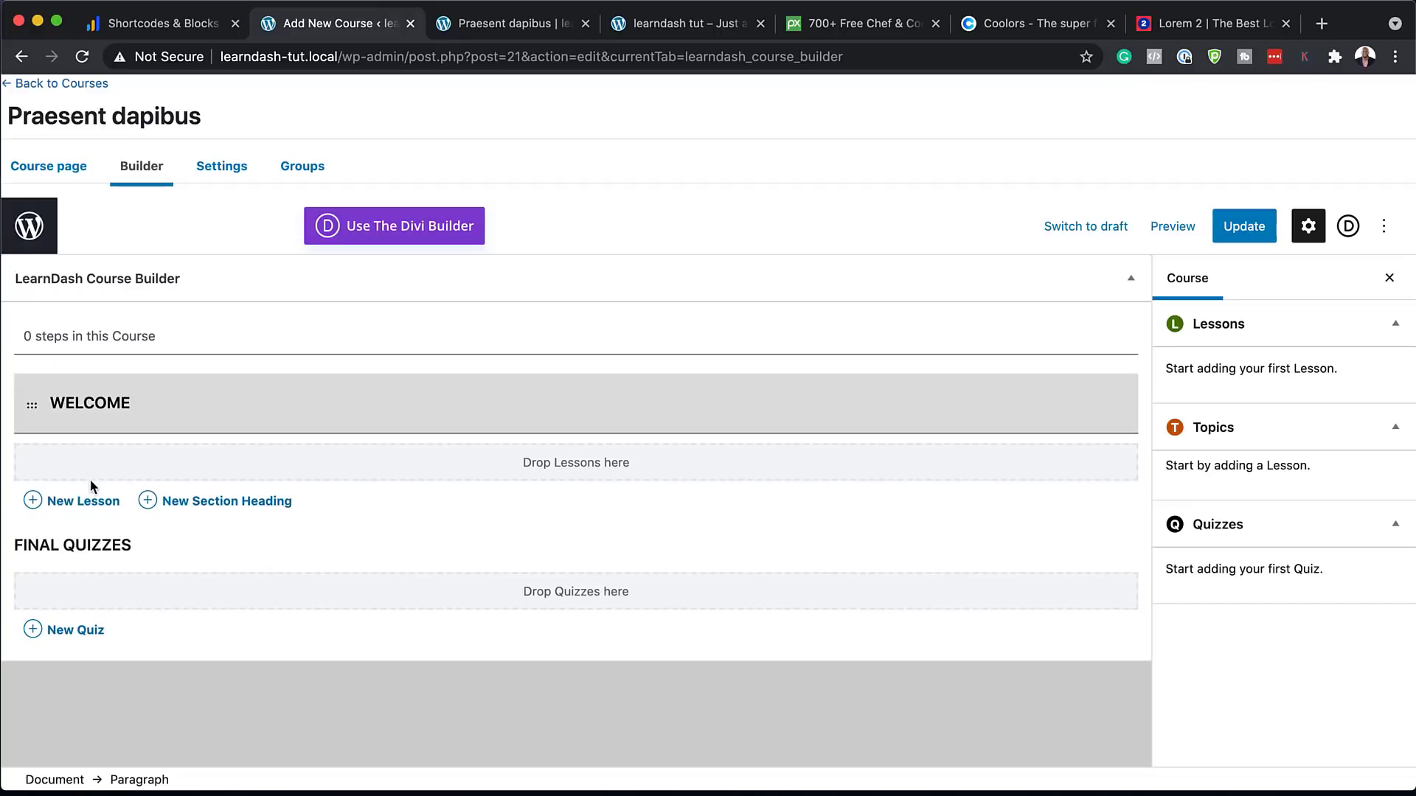
left_click(92, 501)
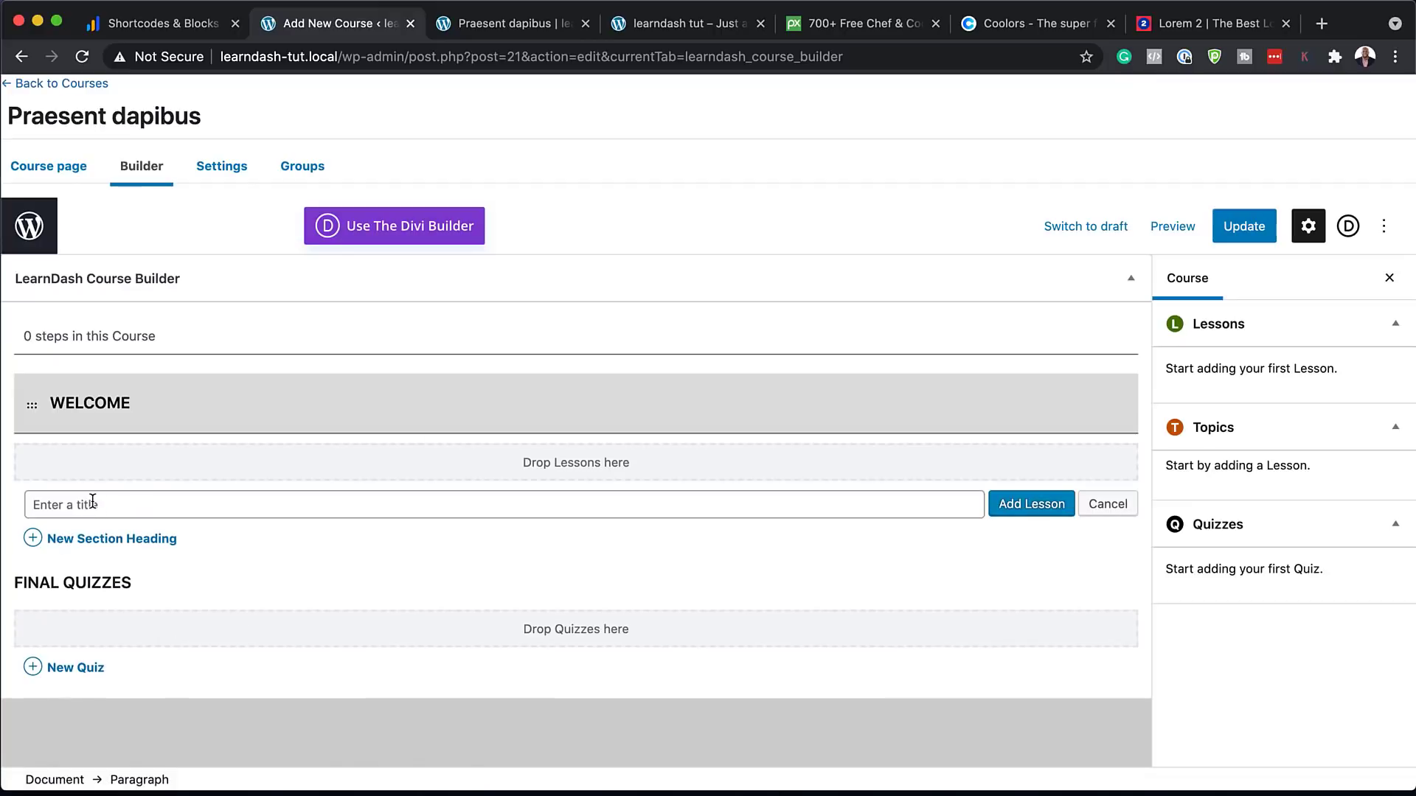
type("Lesson 1")
left_click(1049, 502)
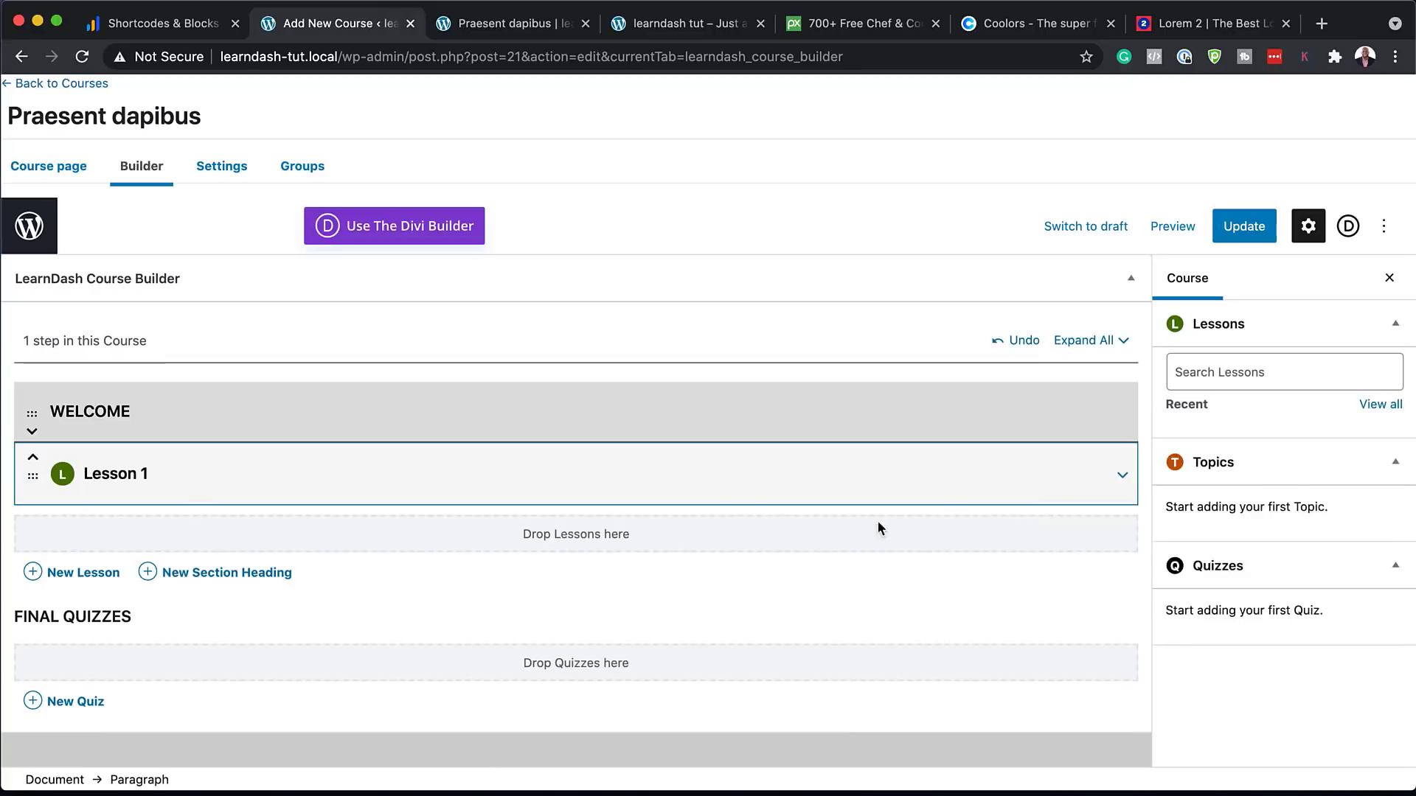
left_click(87, 578)
type("L")
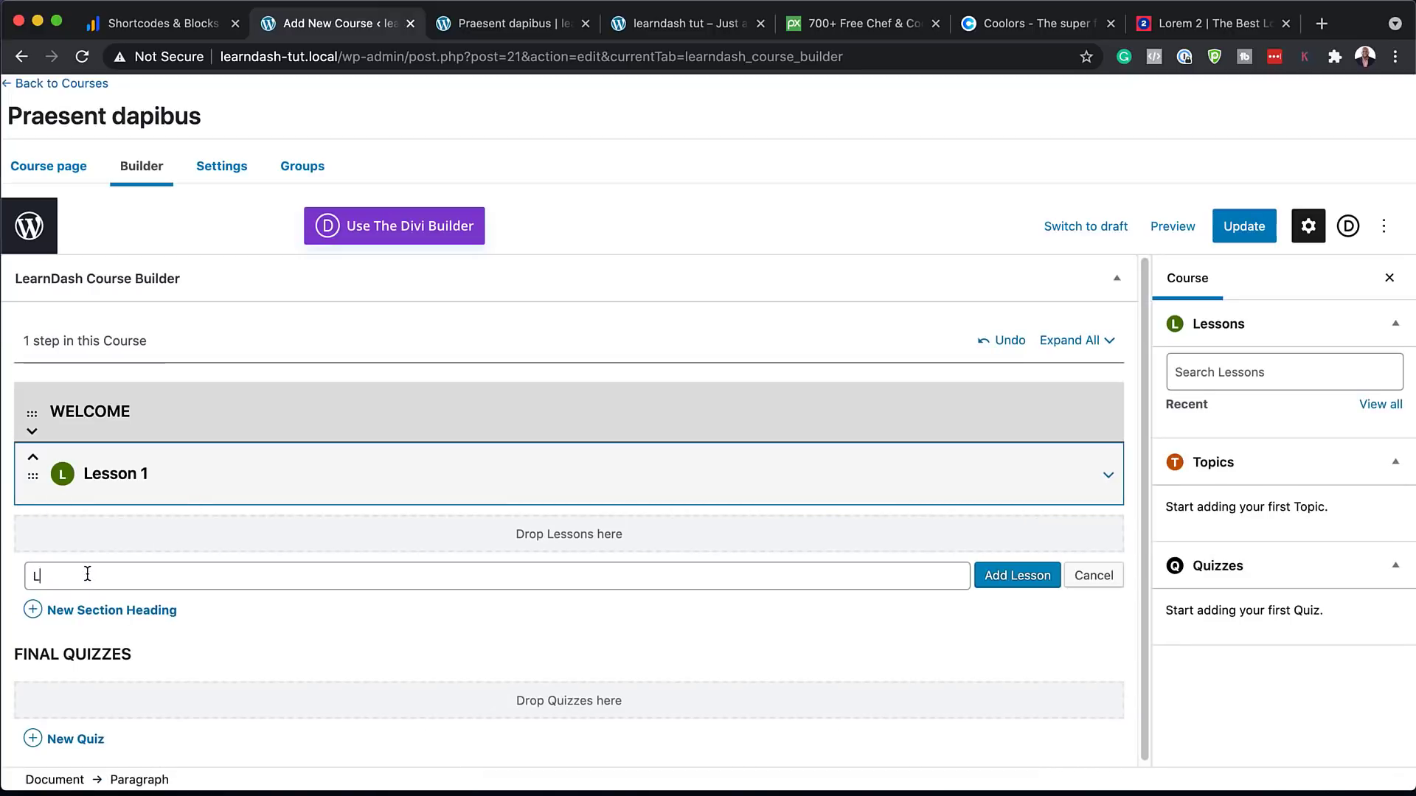
type("esson 2")
left_click(1040, 579)
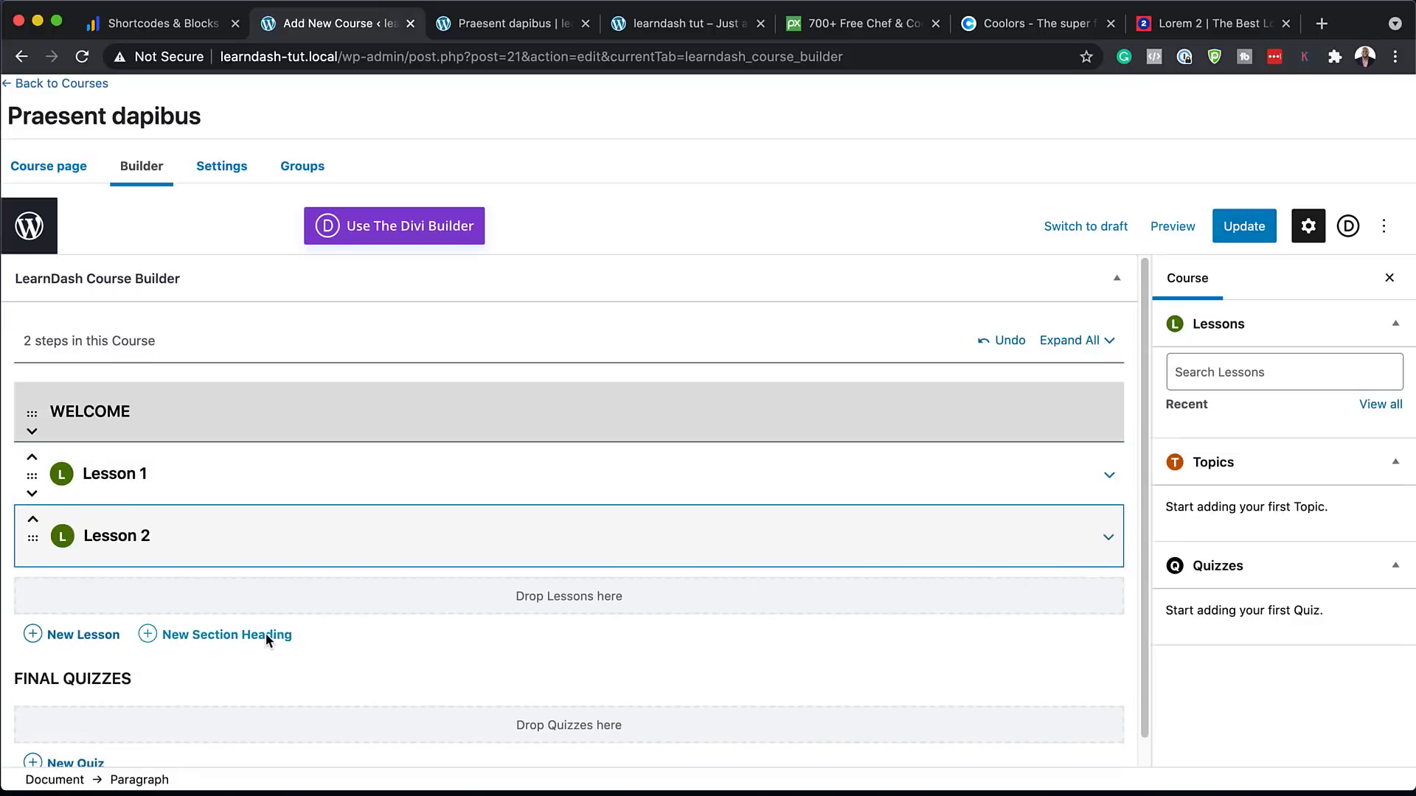
left_click(107, 634)
type("Lesson 3")
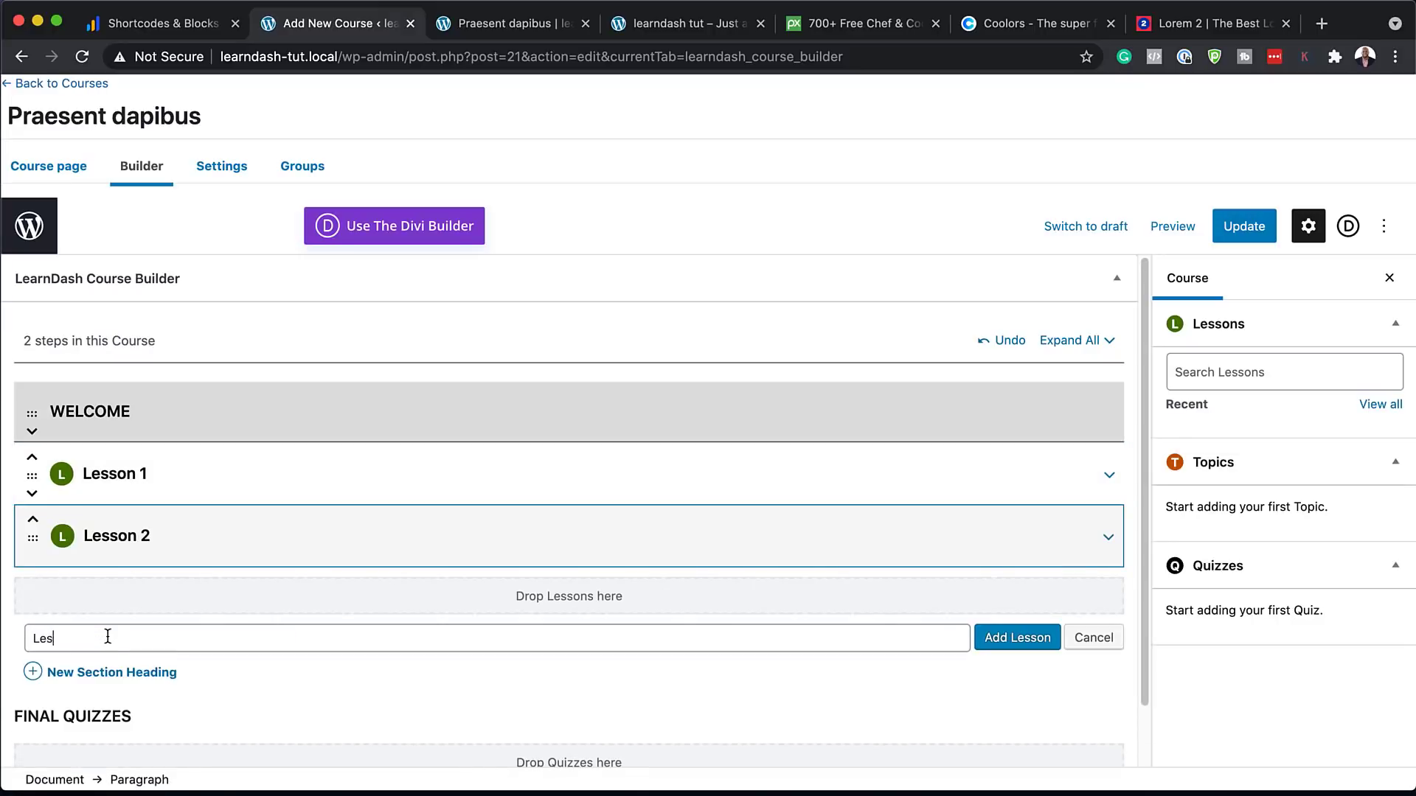
left_click(1012, 638)
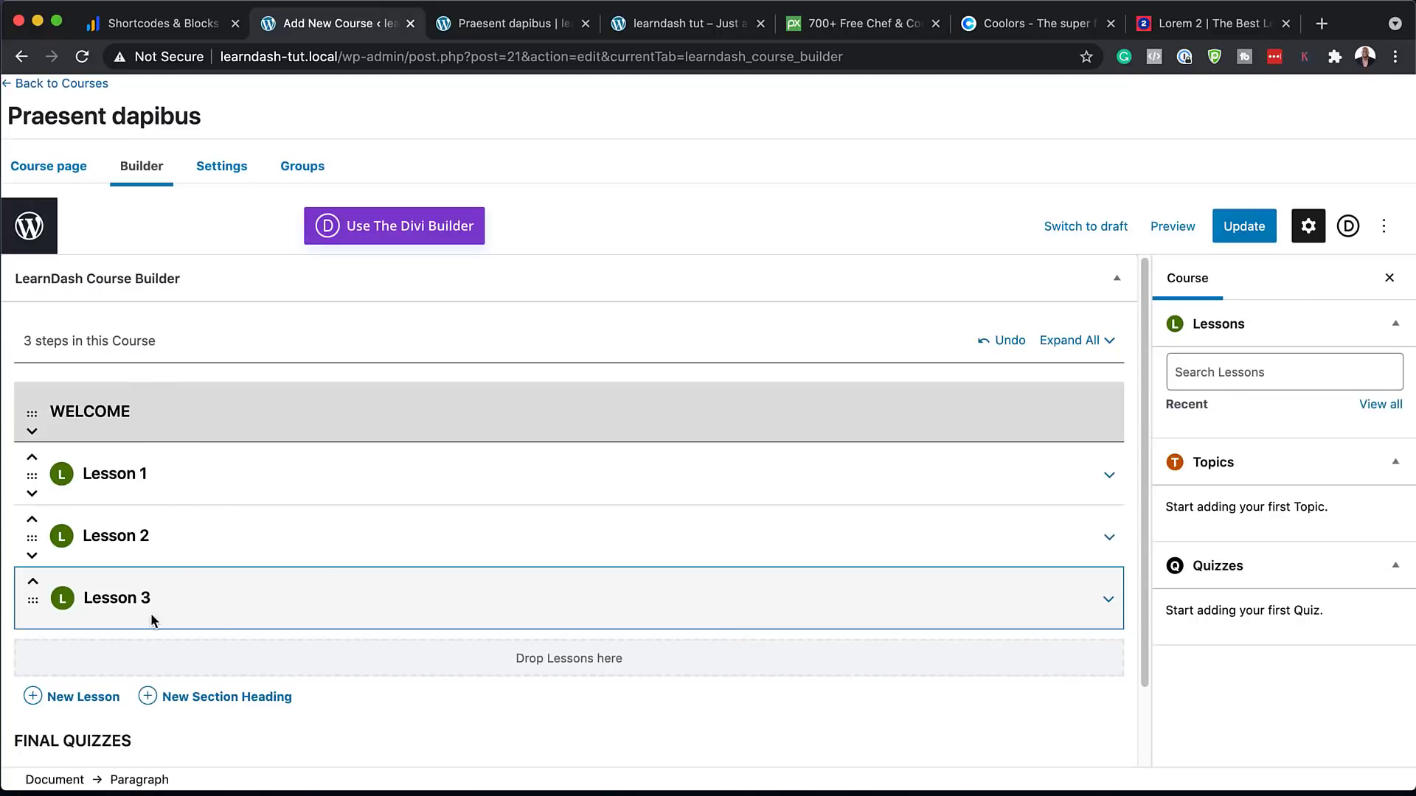
Add an 'Advanced Cooking' section with Lesson 4 and Bonus, then update the course
left_click(233, 697)
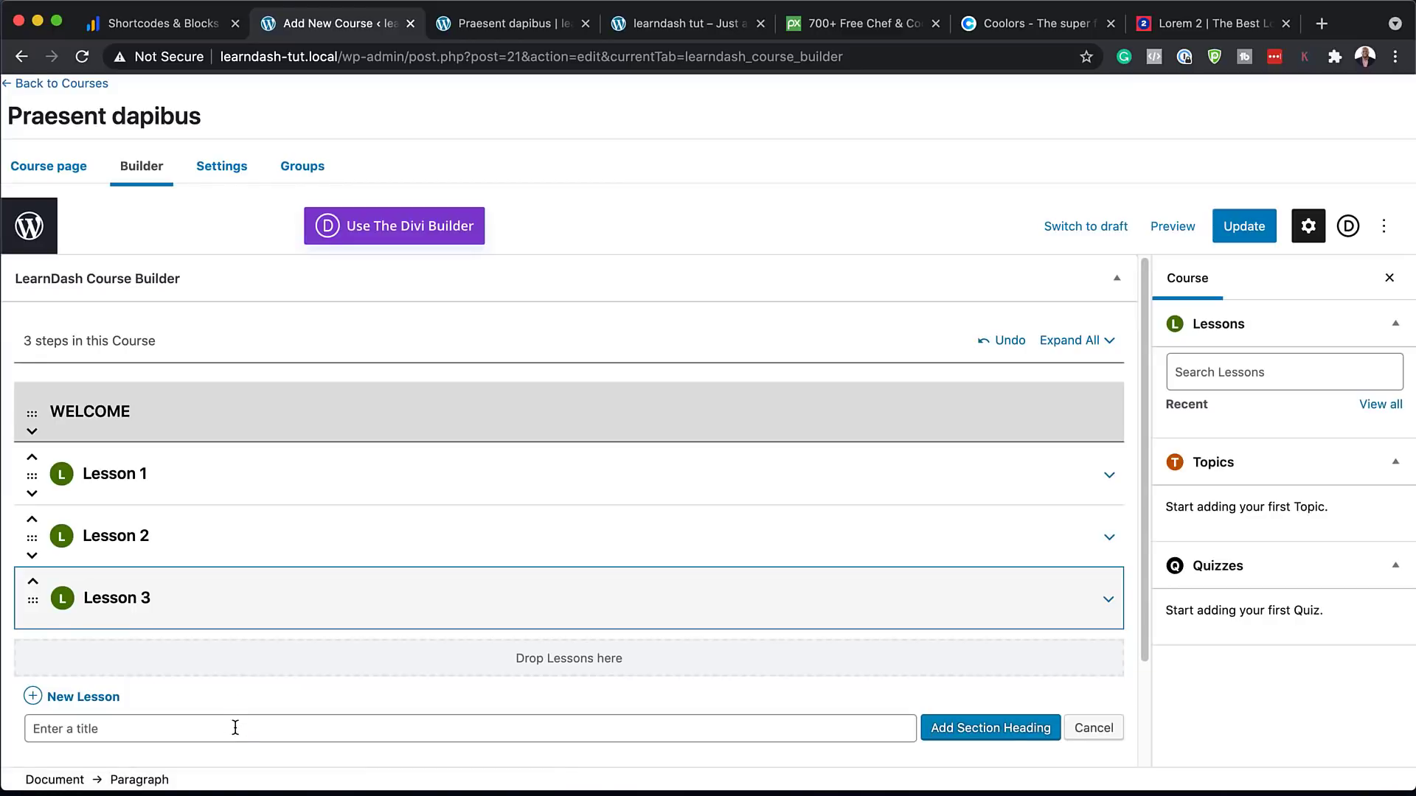
type("Advanced Cooking")
left_click(1005, 728)
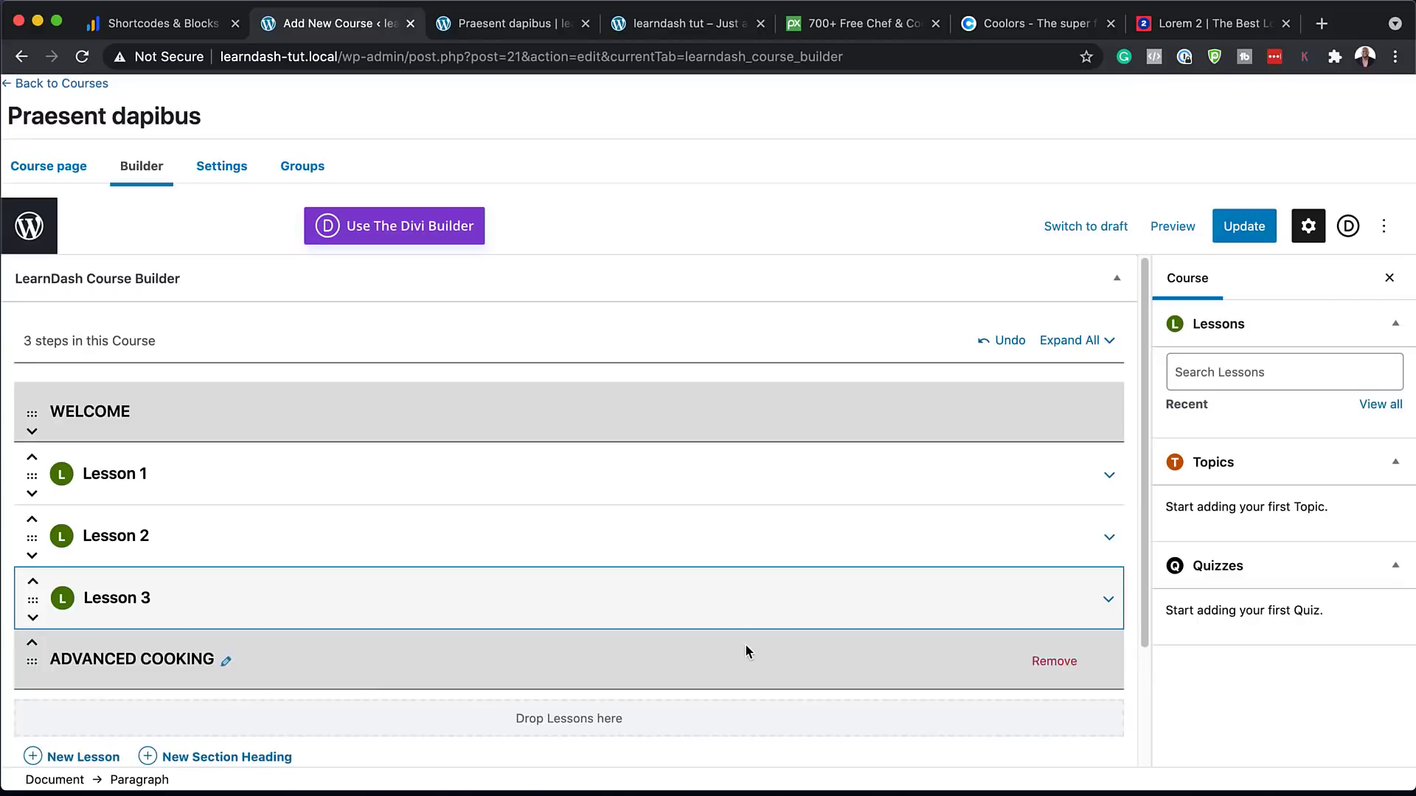
scroll(745, 645, "down", 1)
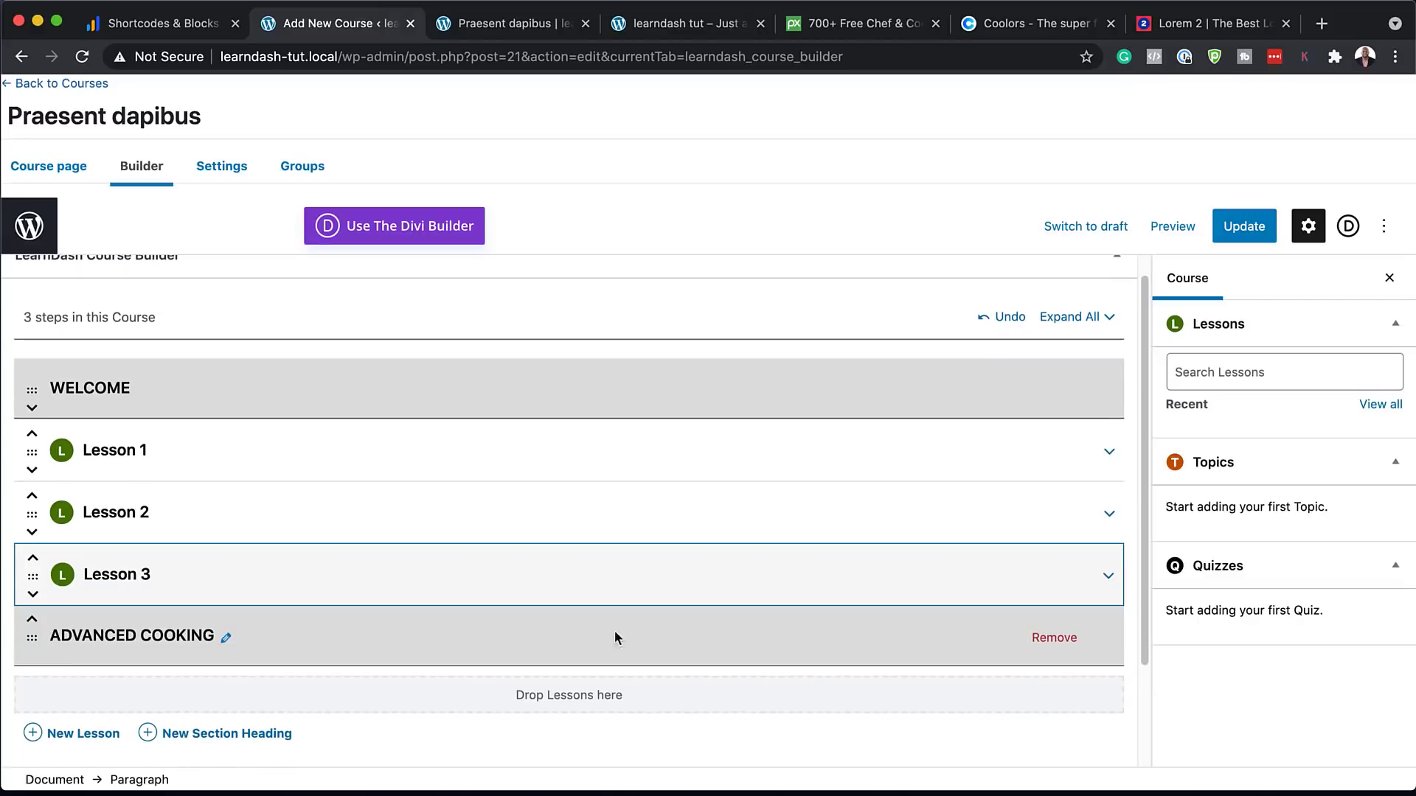
left_click(82, 734)
type("Lesson 4")
scroll(968, 670, "down", 3)
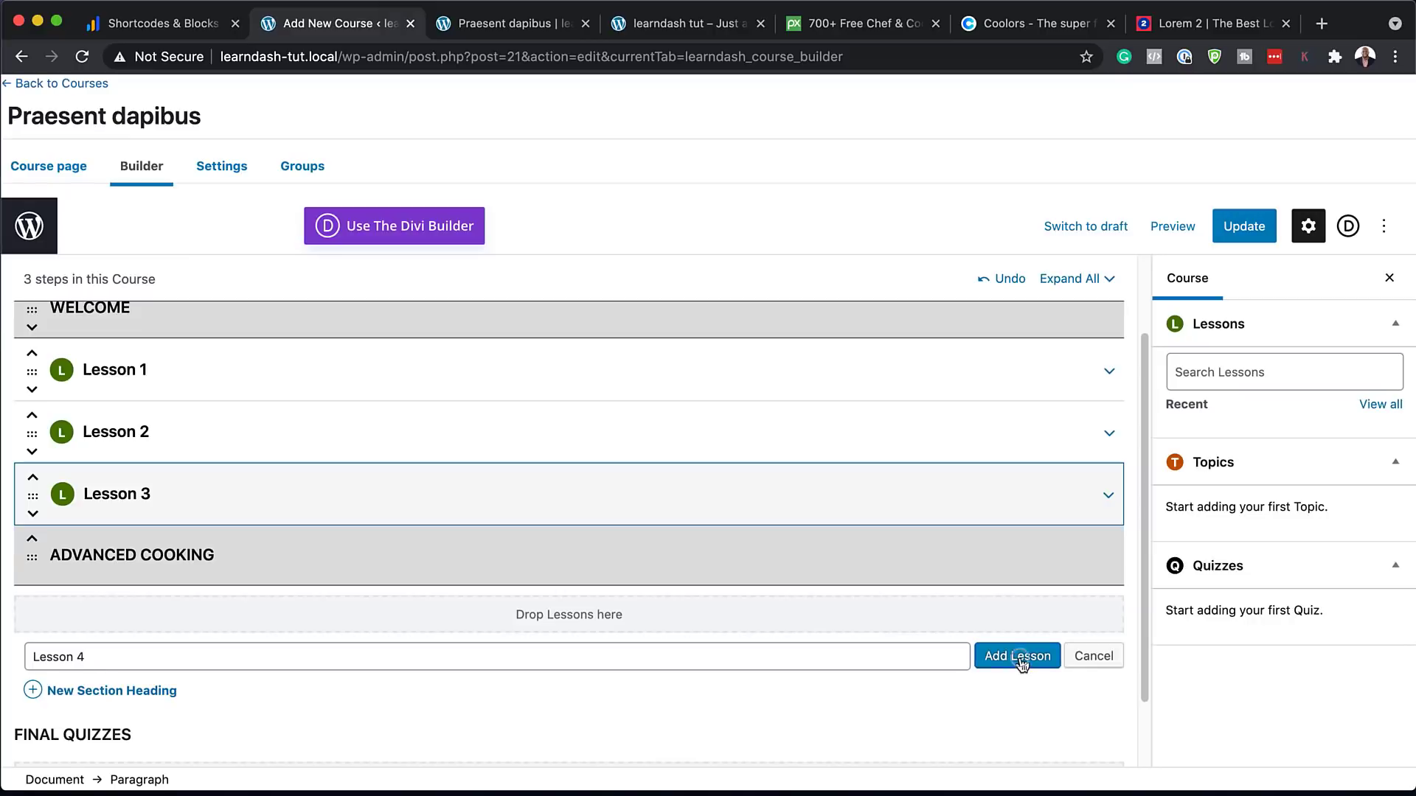
left_click(1019, 657)
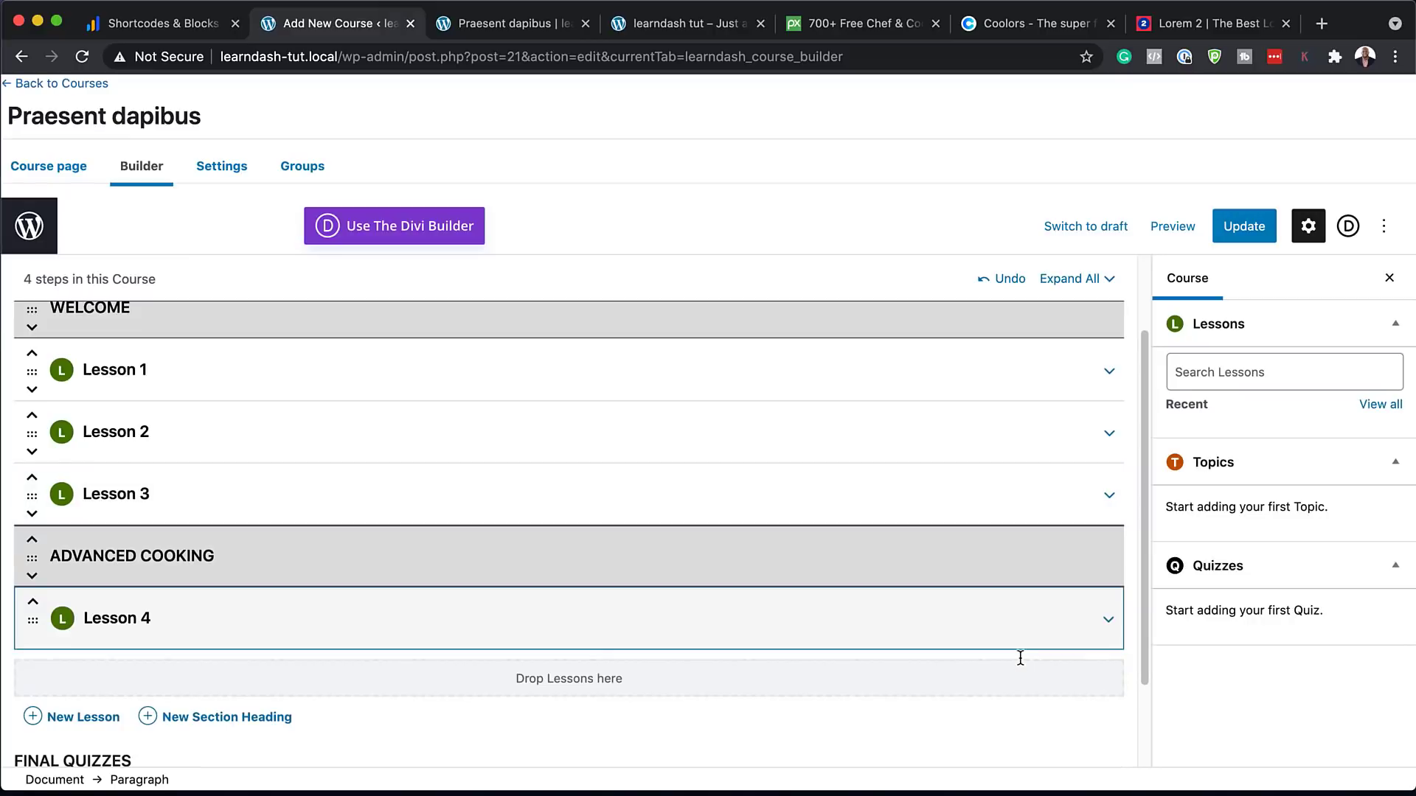
left_click(86, 719)
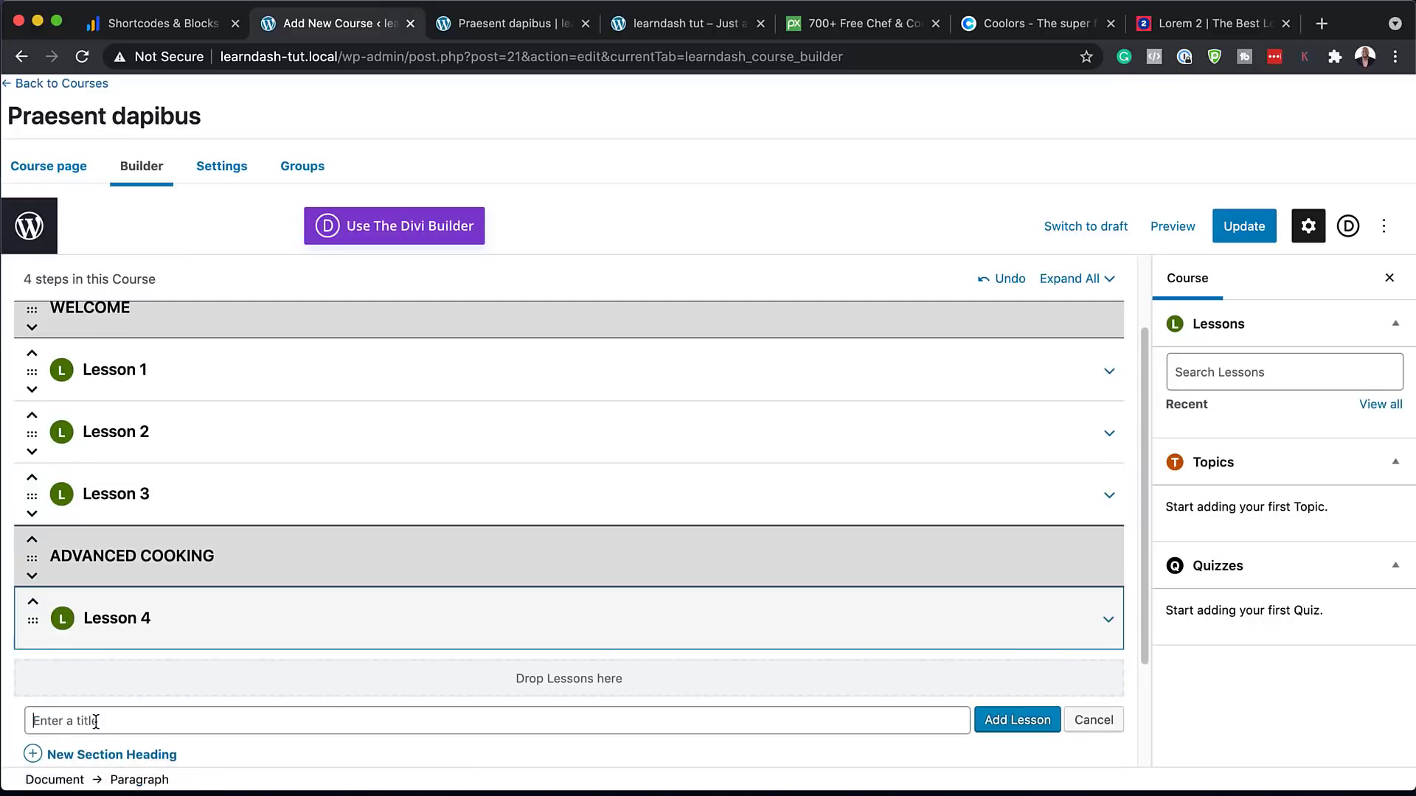
type("Bonus")
left_click(1016, 721)
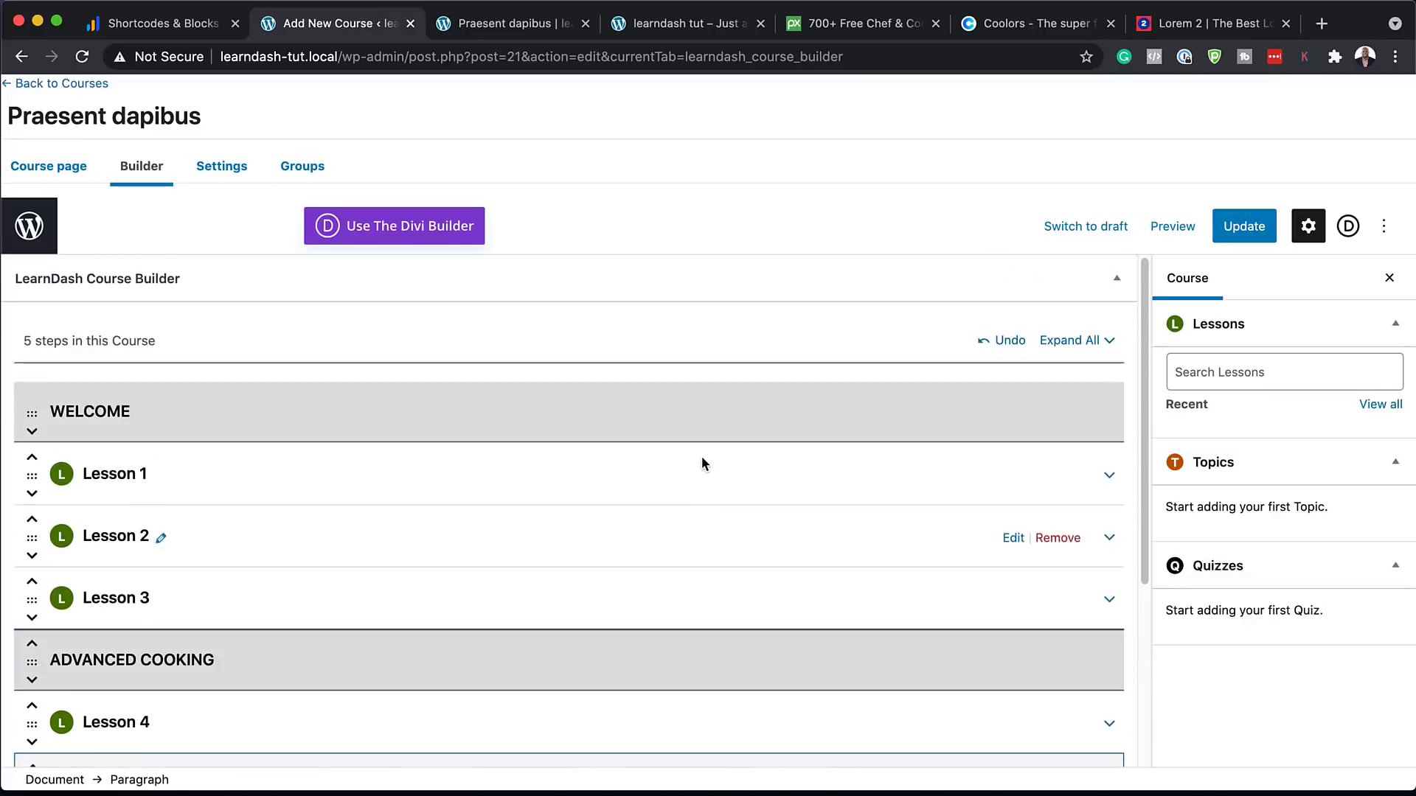
left_click(1246, 228)
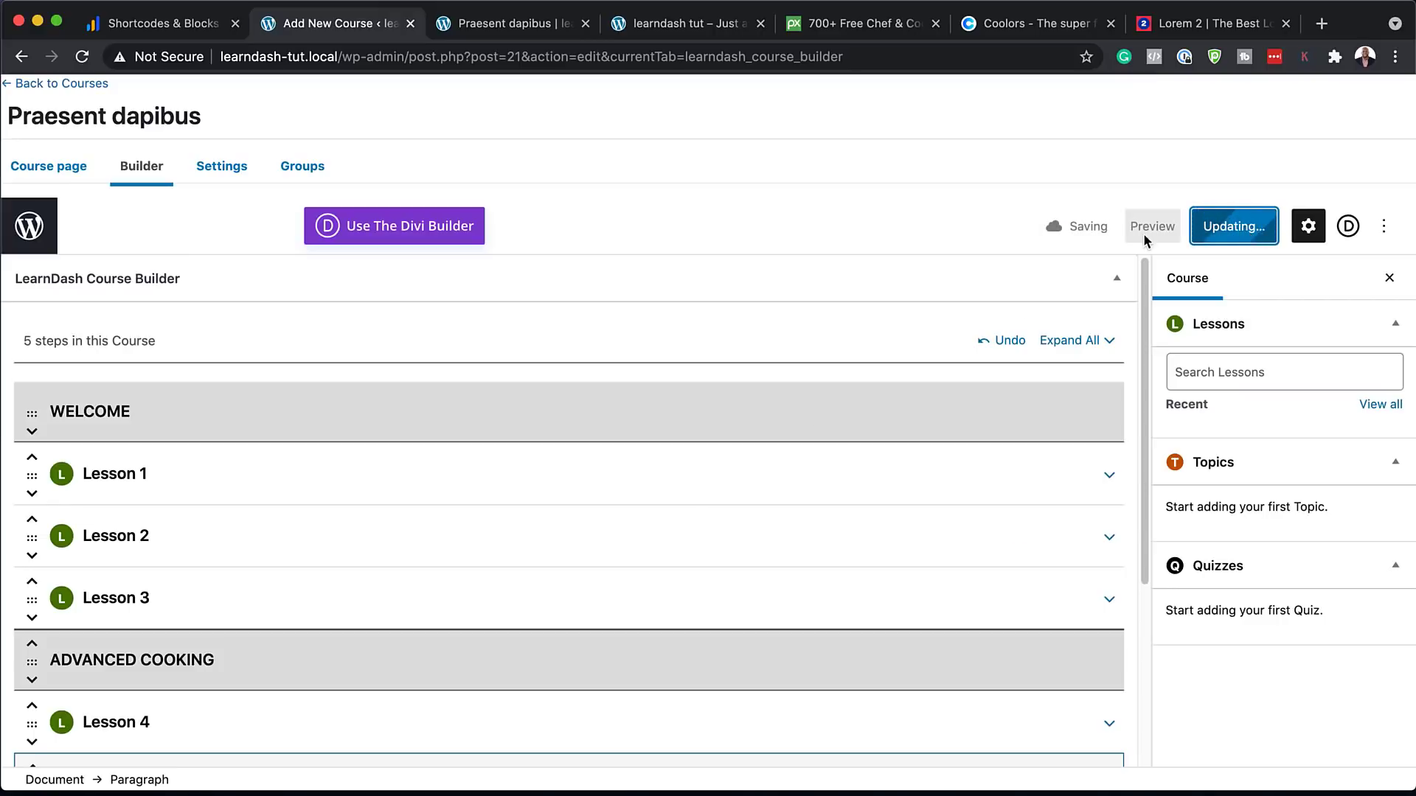
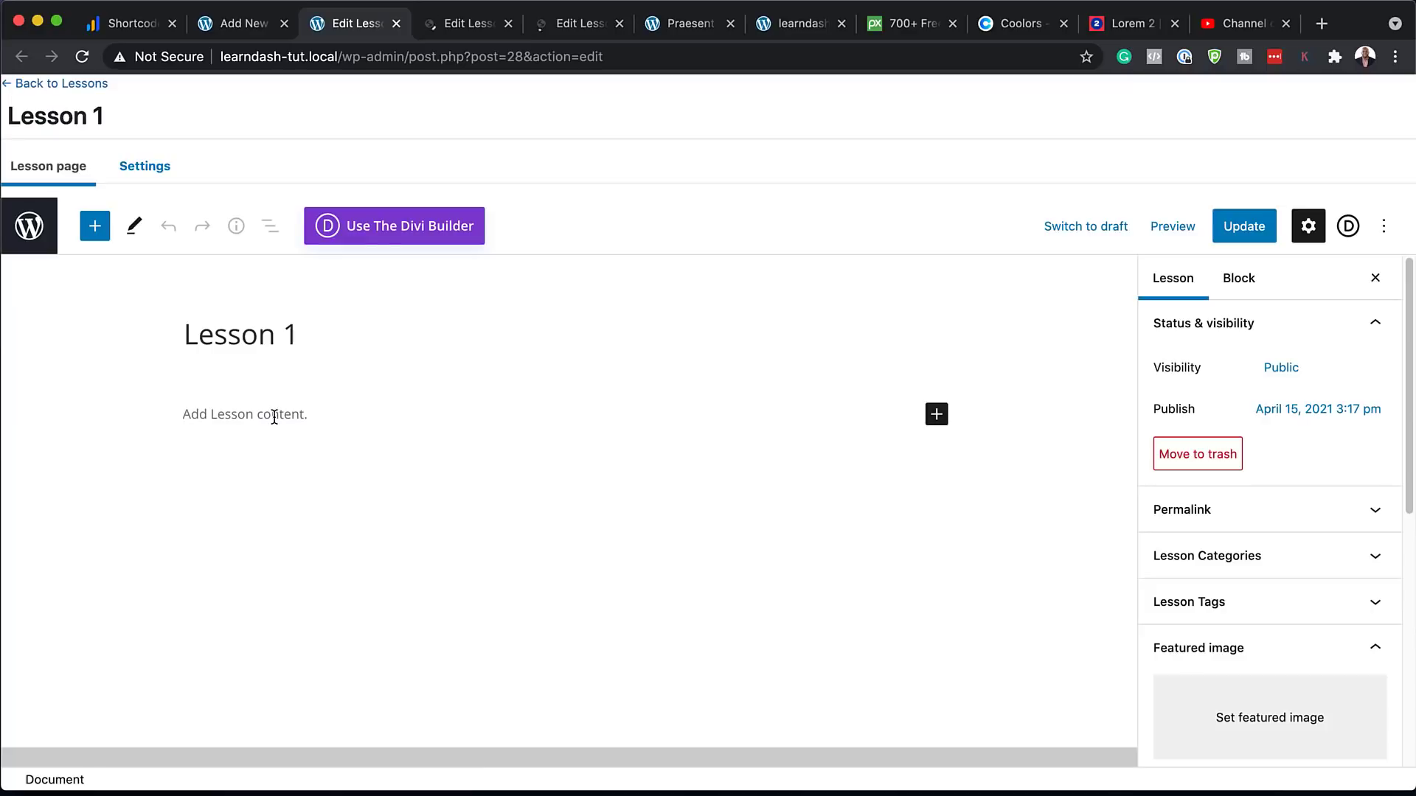
Embed the online-shop YouTube video at the top of Lesson 1's content
left_click(269, 416)
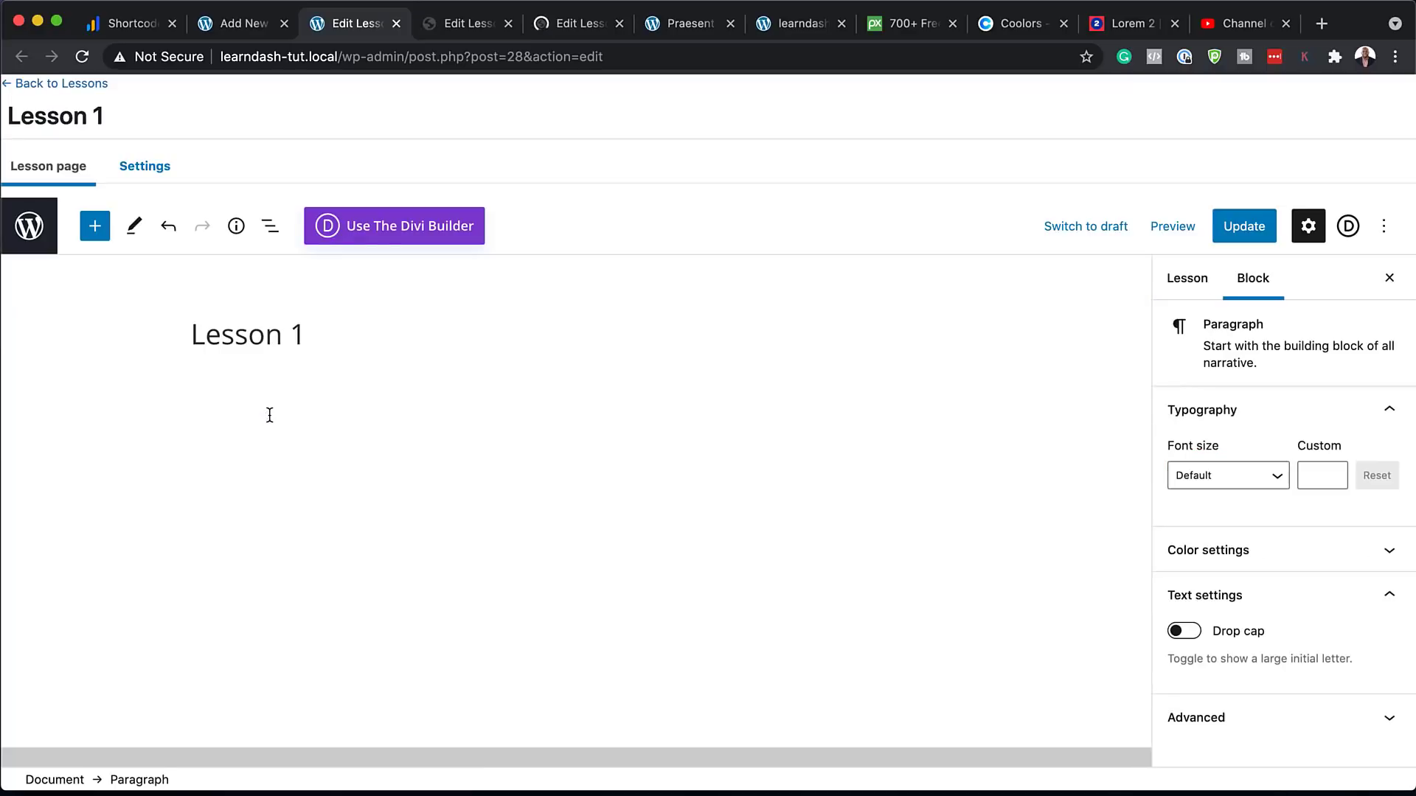
type("https://youtu.be/lMK-znPsy40")
key("Return")
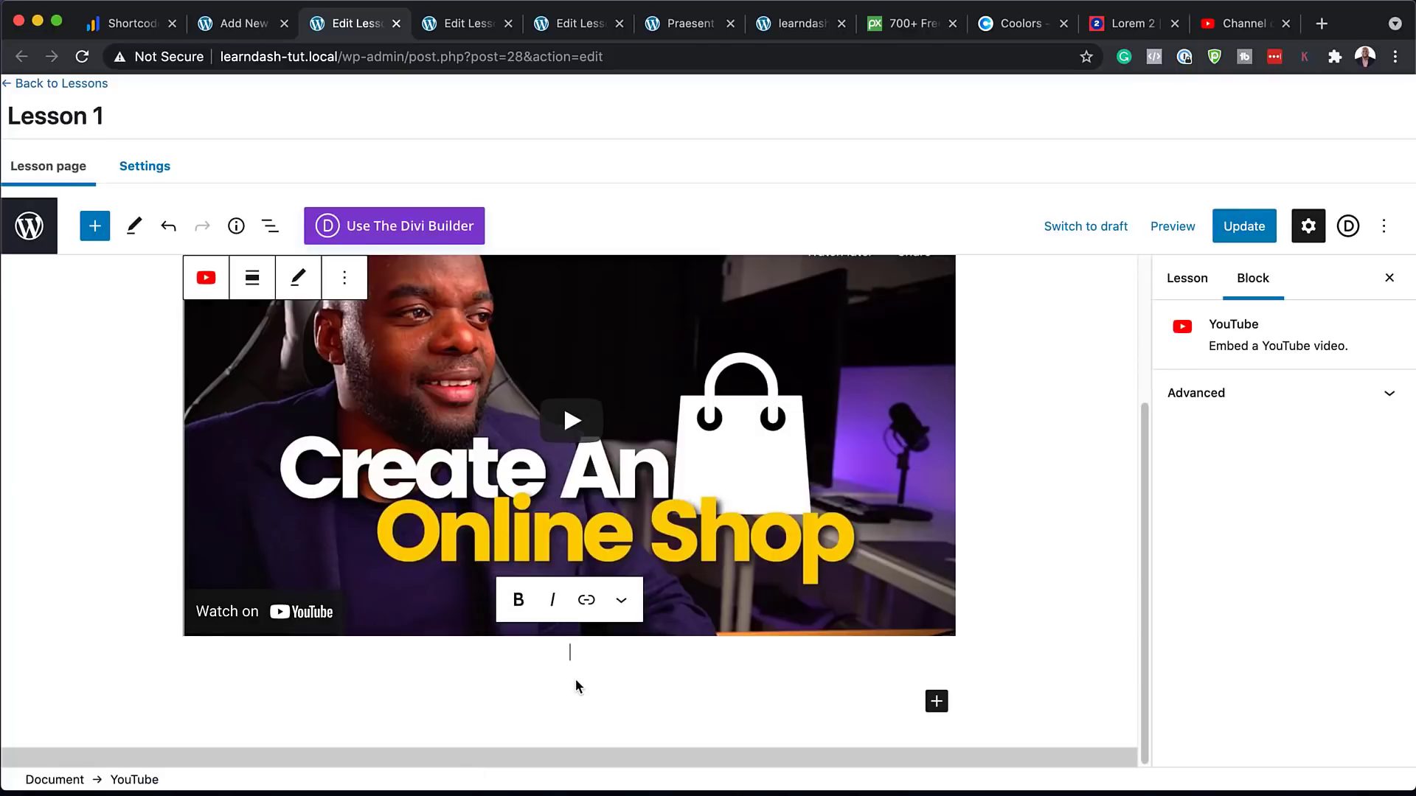
Paste three lorem ipsum paragraphs from lorem2.com below the video, then update Lesson 1
left_click(559, 683)
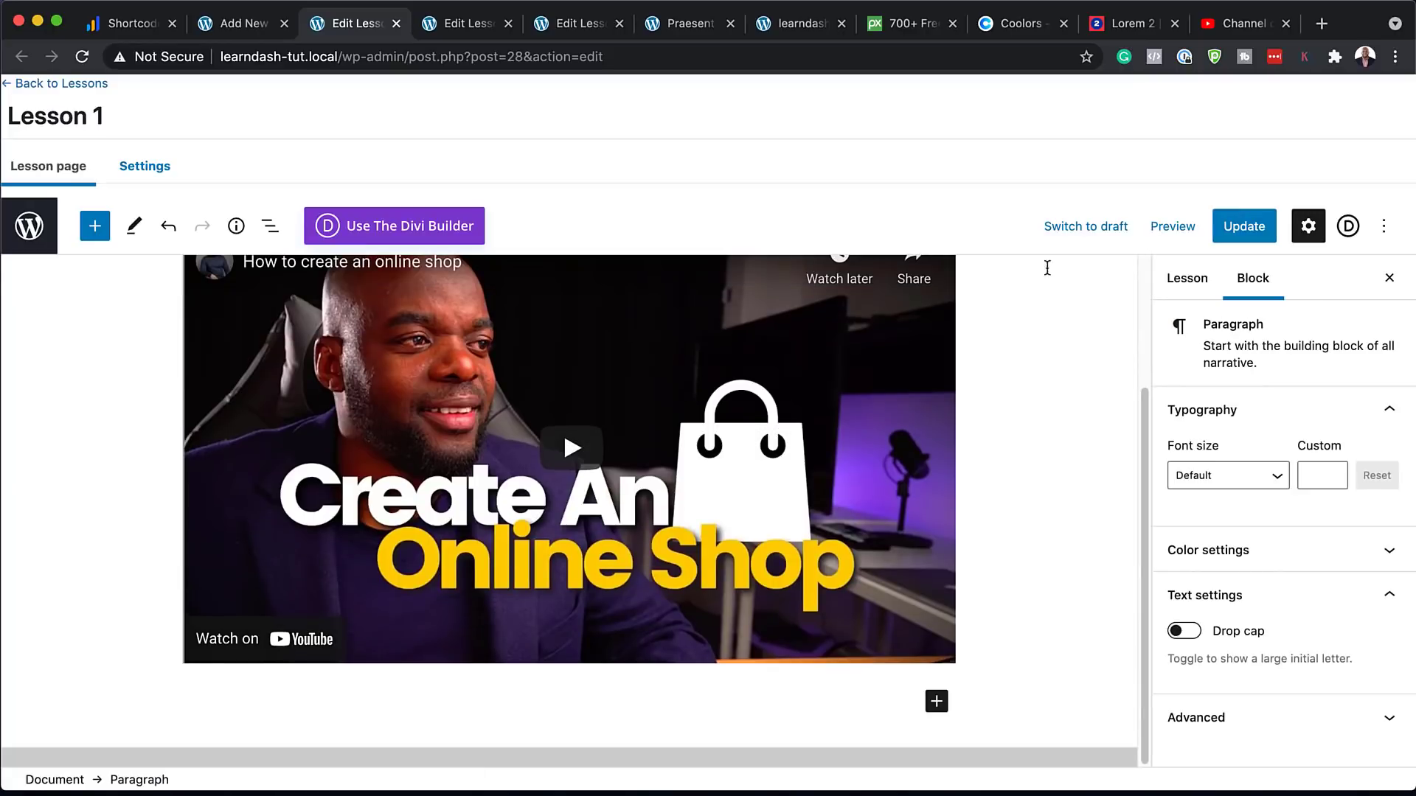
left_click(1118, 28)
left_click_drag(548, 404, 730, 575)
key("super+c")
key("super+3")
key("super+v")
left_click(1244, 226)
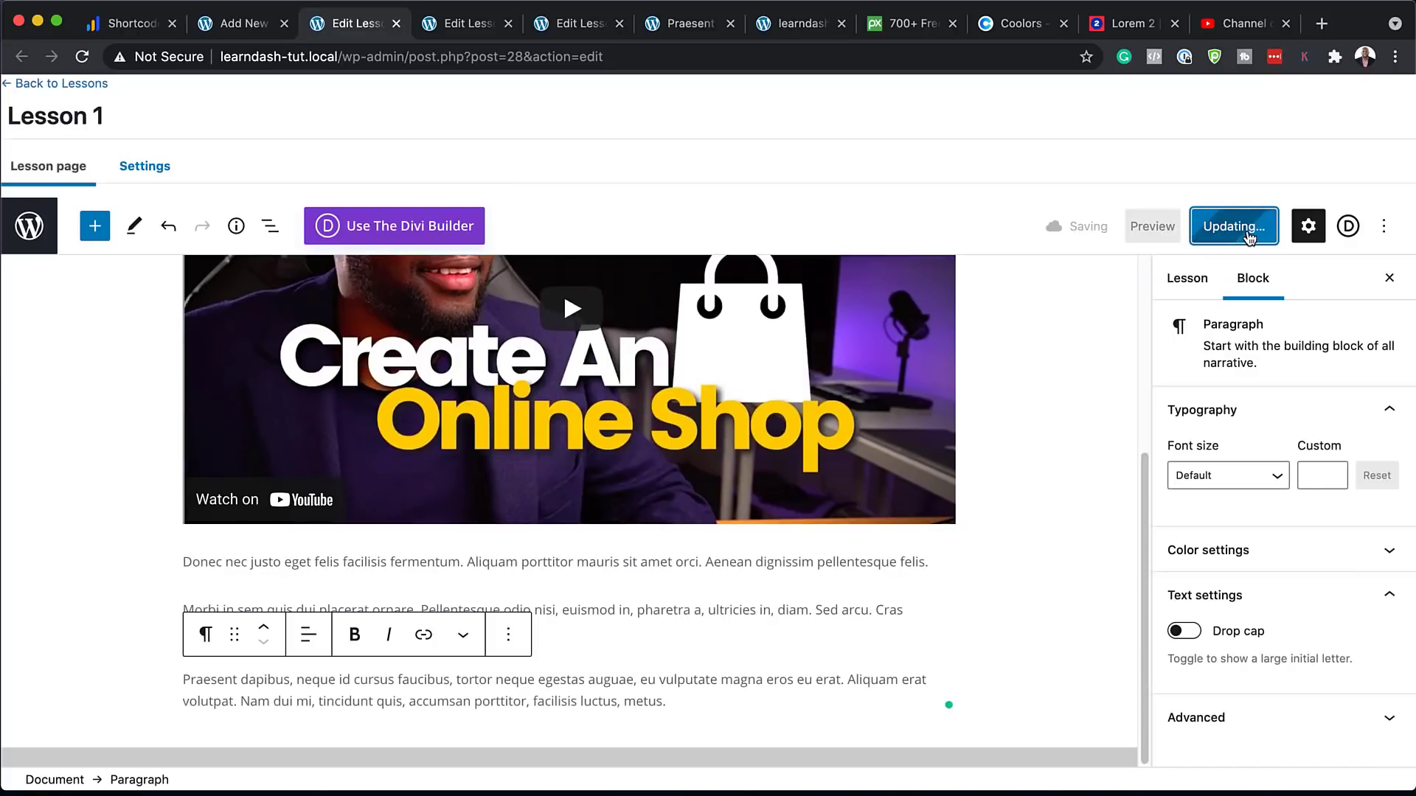
left_click(209, 730)
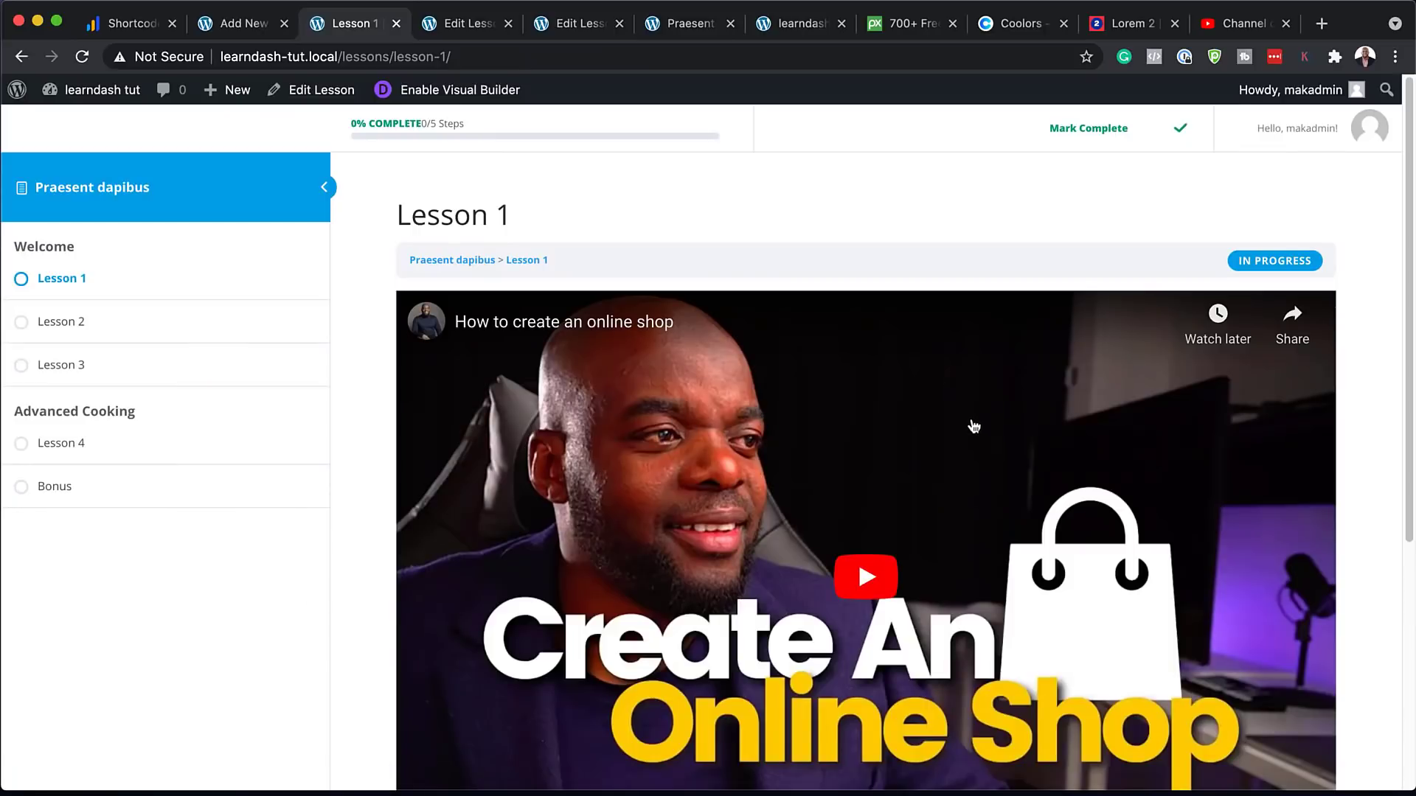
Scroll through the published Lesson 1 page to check the video and paragraphs
scroll(977, 452, "down", 3)
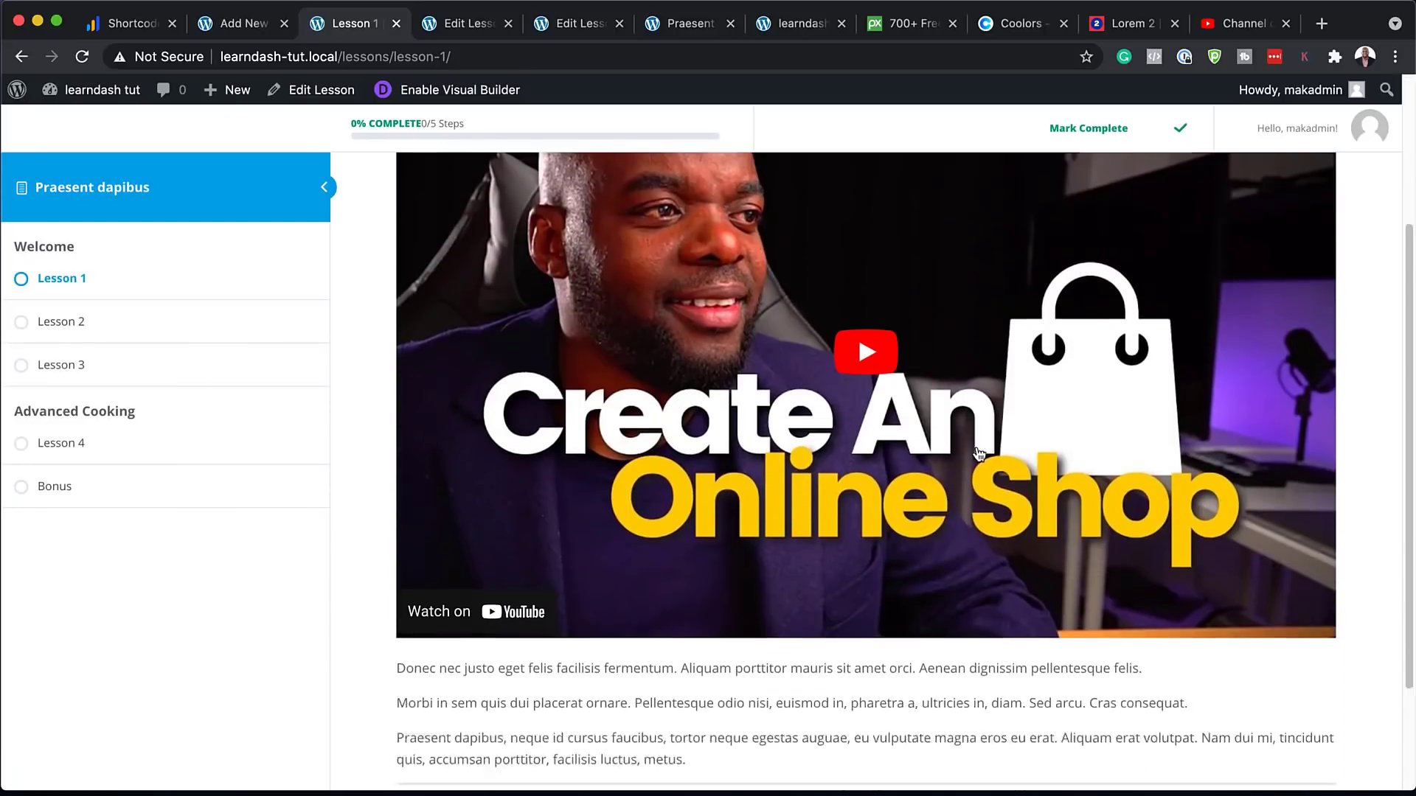
scroll(979, 452, "down", 1)
scroll(981, 455, "up", 5)
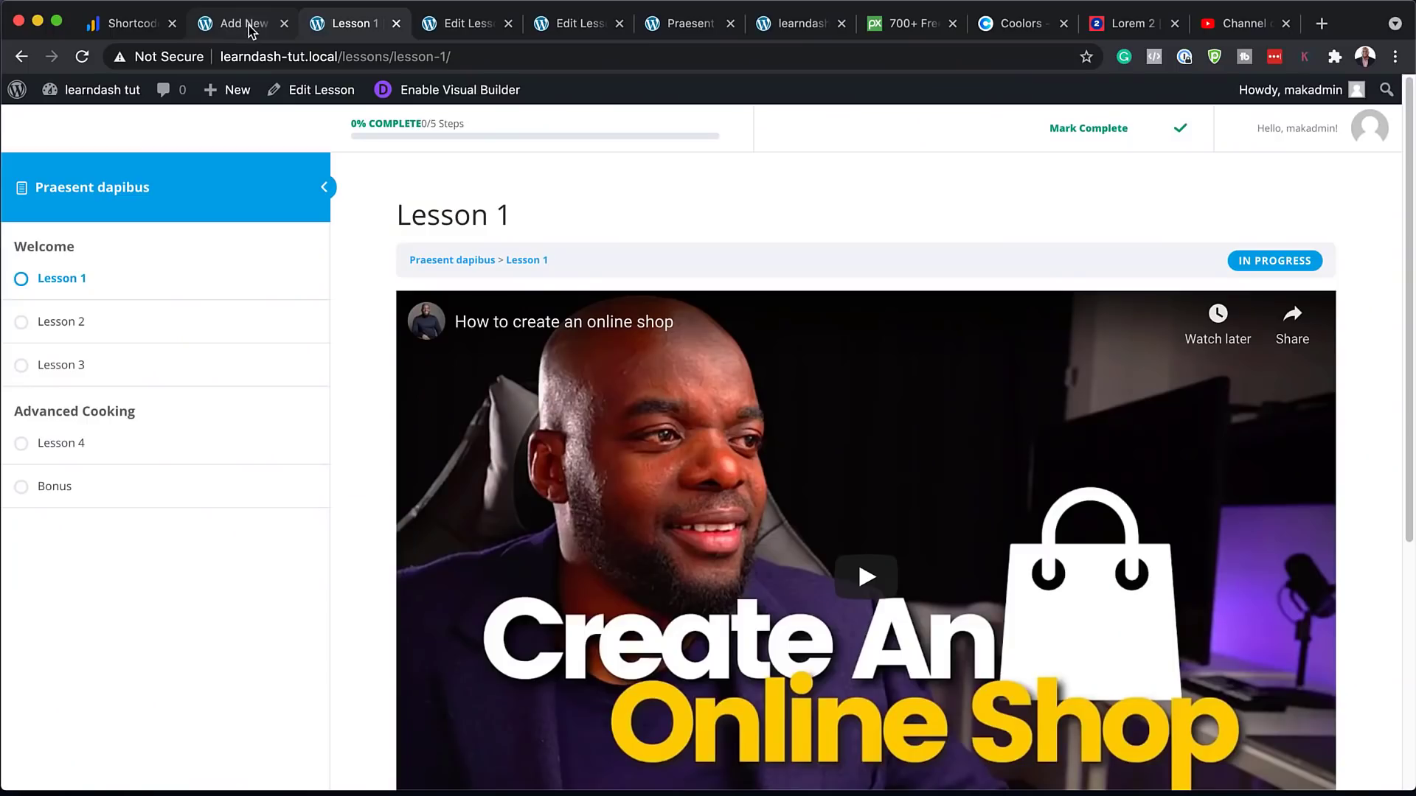
Open Lesson 2 from the Course Builder and paste three lorem ipsum paragraphs into it
left_click(249, 25)
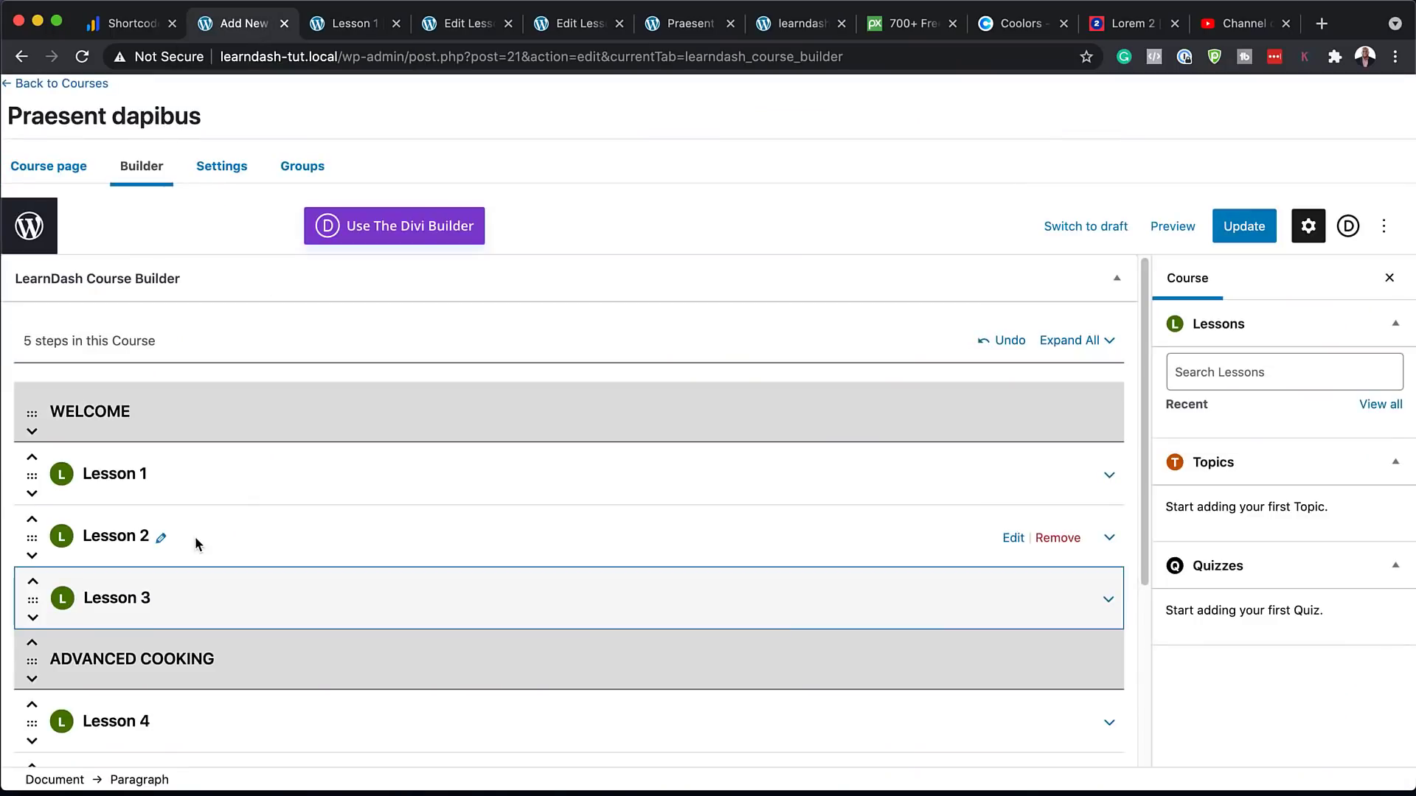
mouse_move(215, 534)
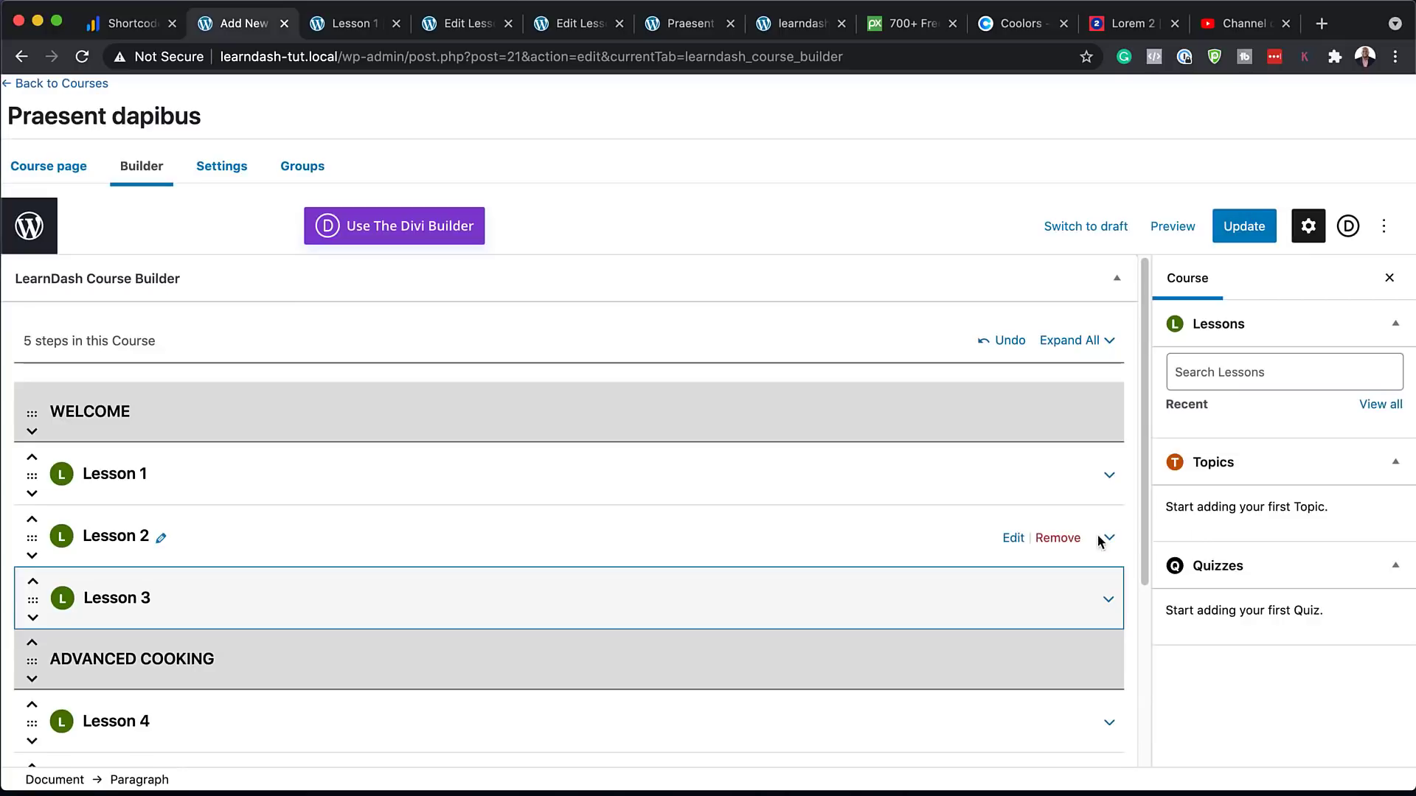
left_click(1014, 541)
left_click(849, 280)
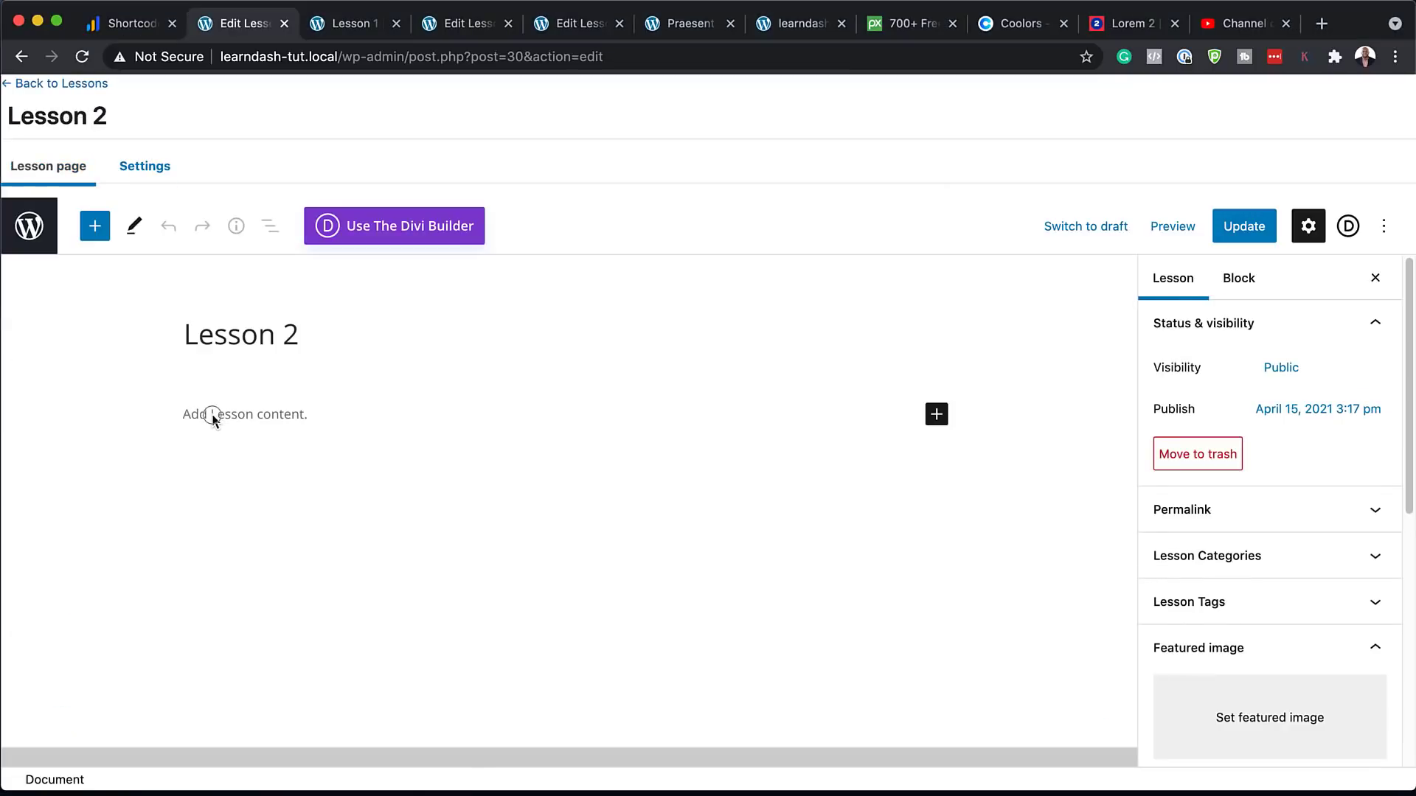
left_click(222, 413)
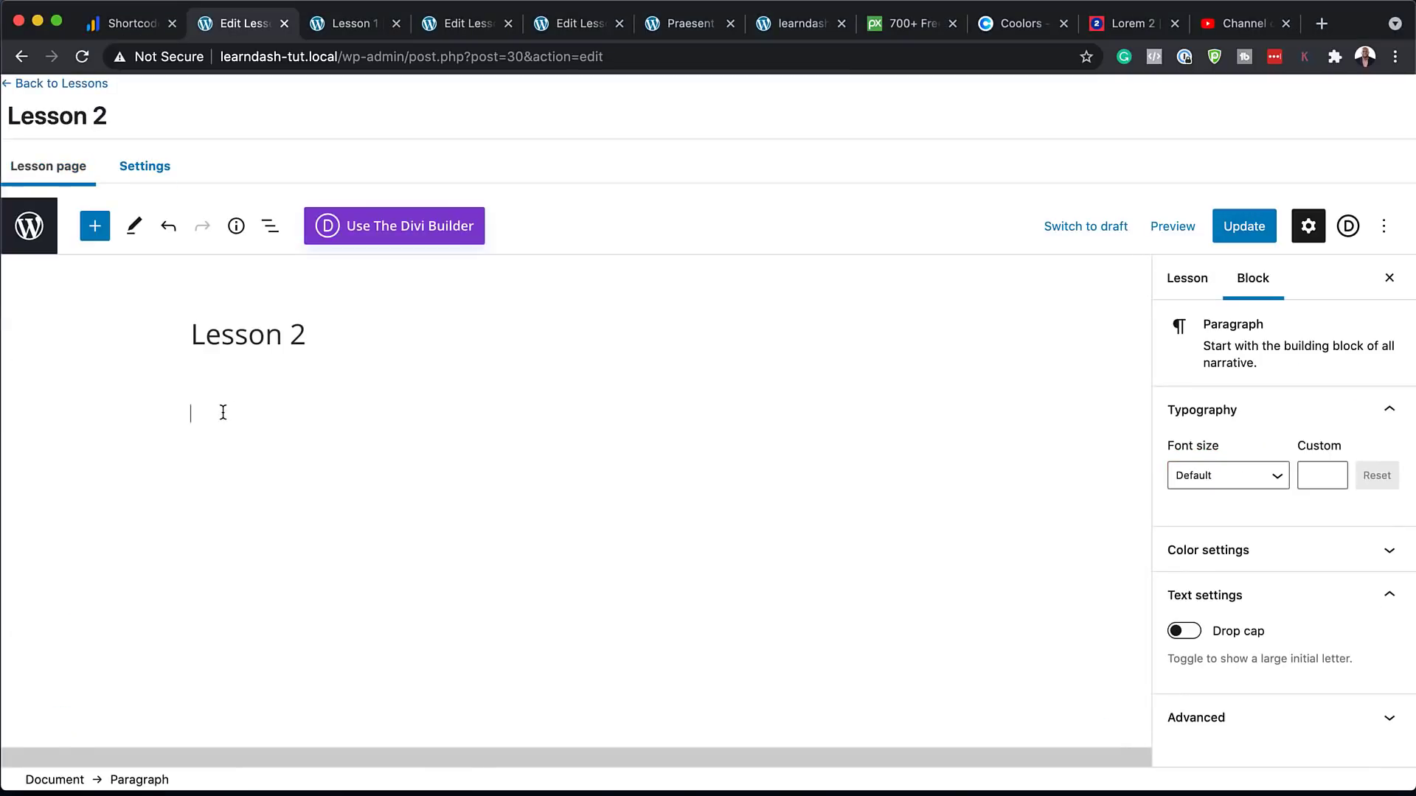
key("cmd+v")
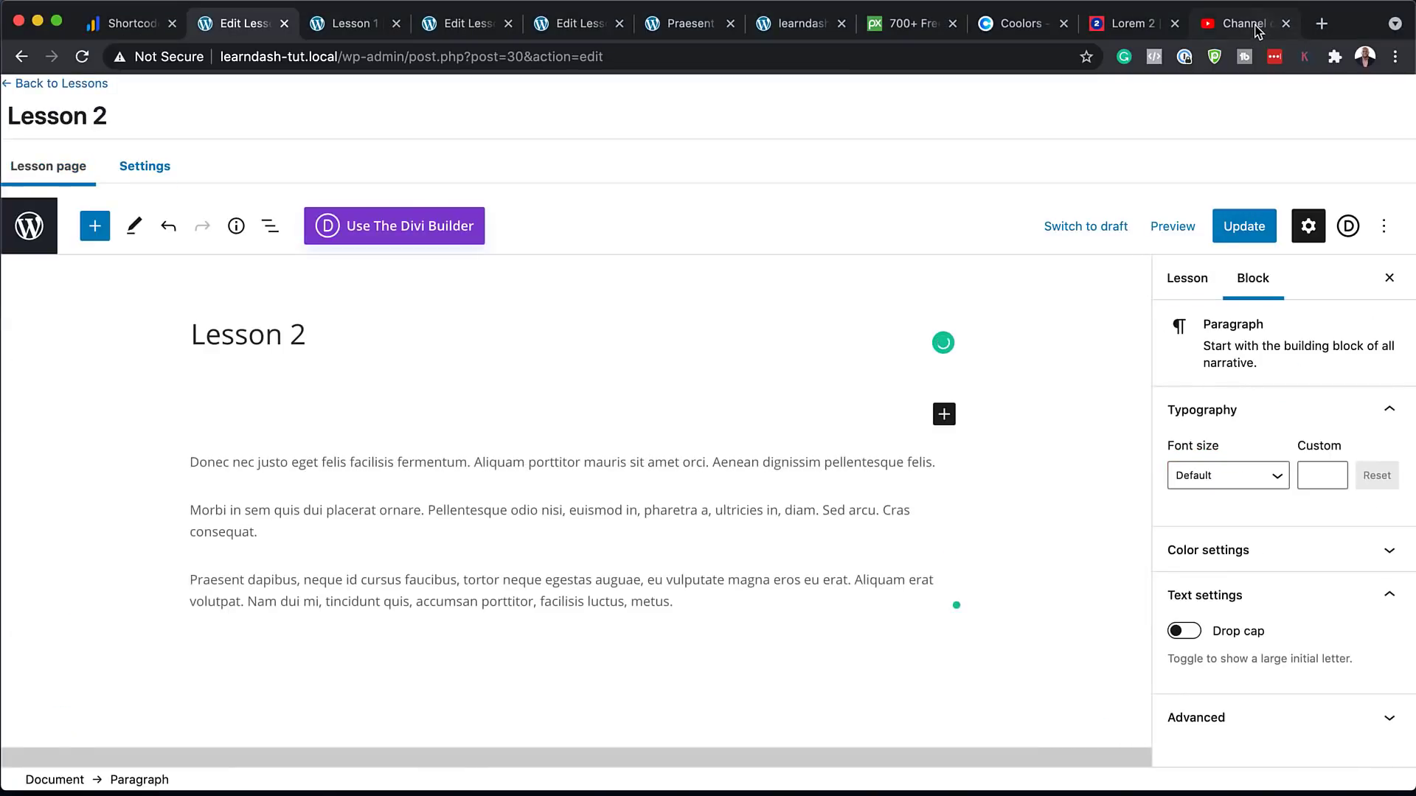
Copy the shareable link of the 'Skills you need' video in YouTube Studio
left_click(1258, 30)
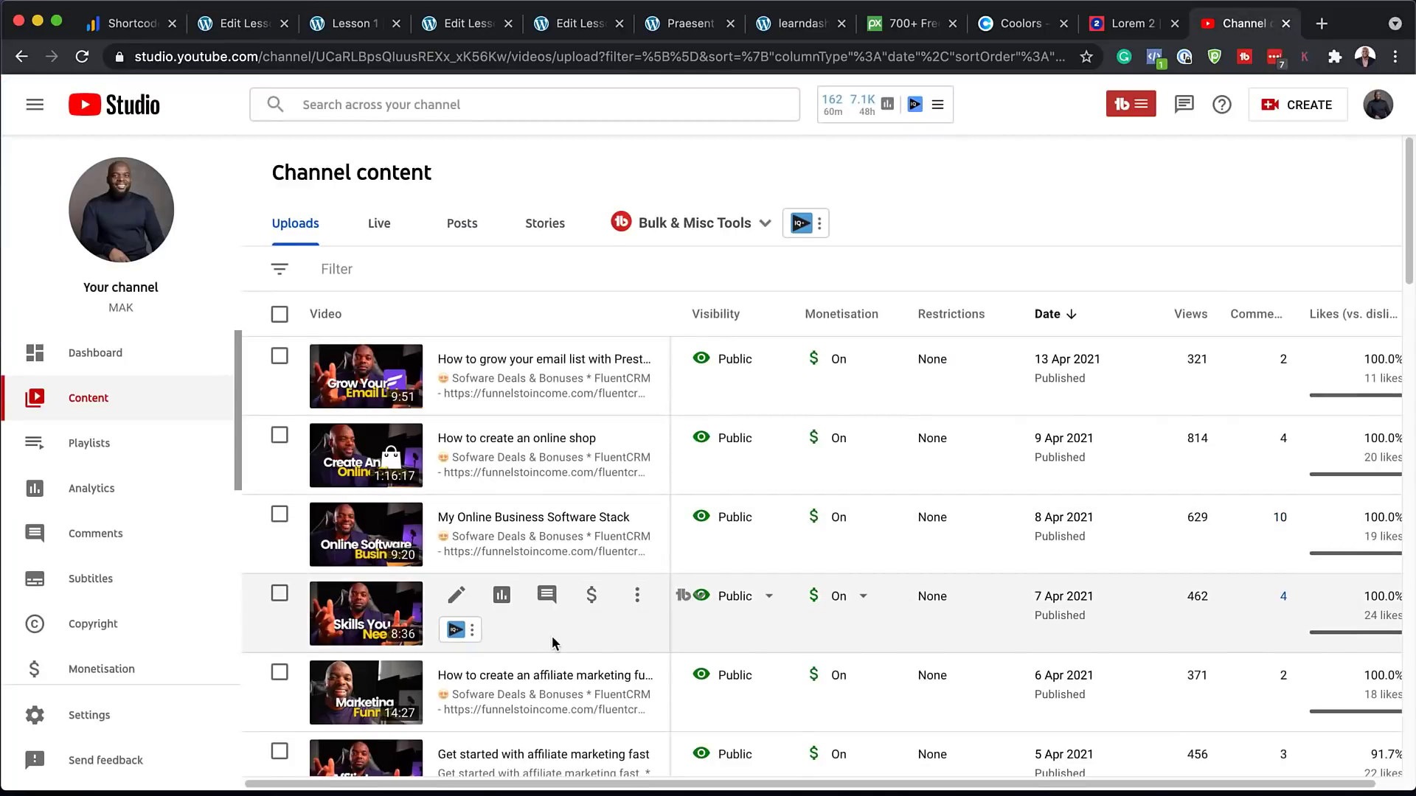
scroll(555, 643, "down", 1)
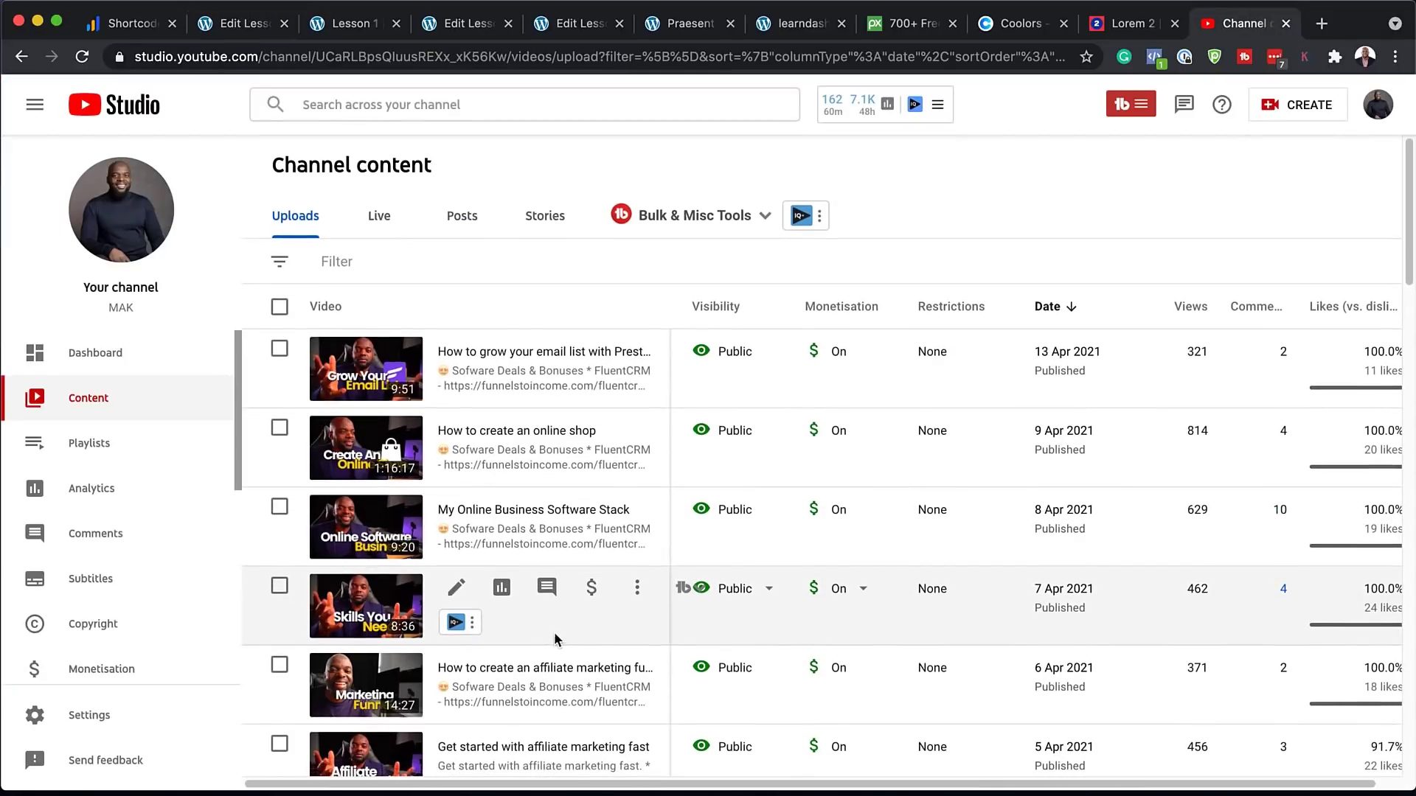
left_click(639, 590)
left_click(531, 446)
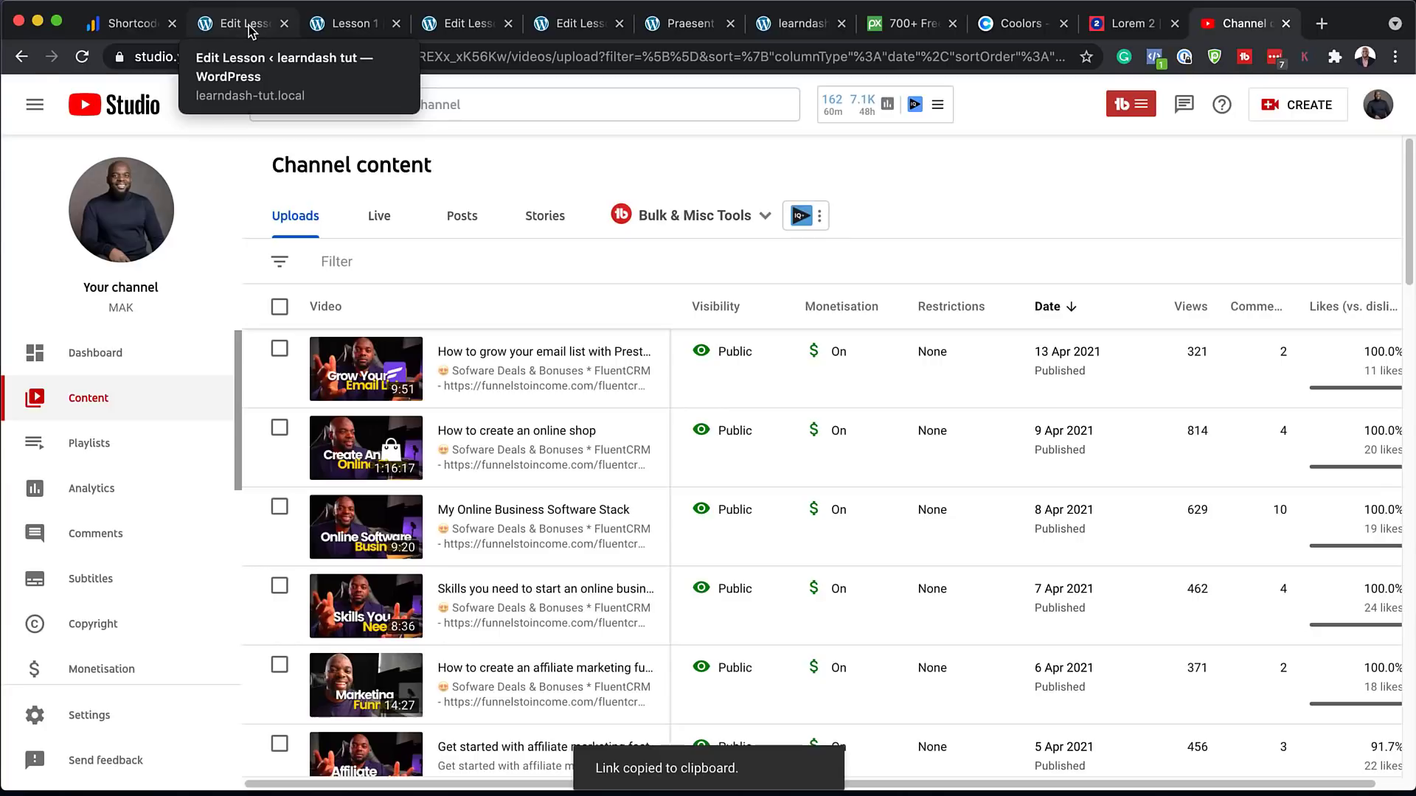
left_click(244, 24)
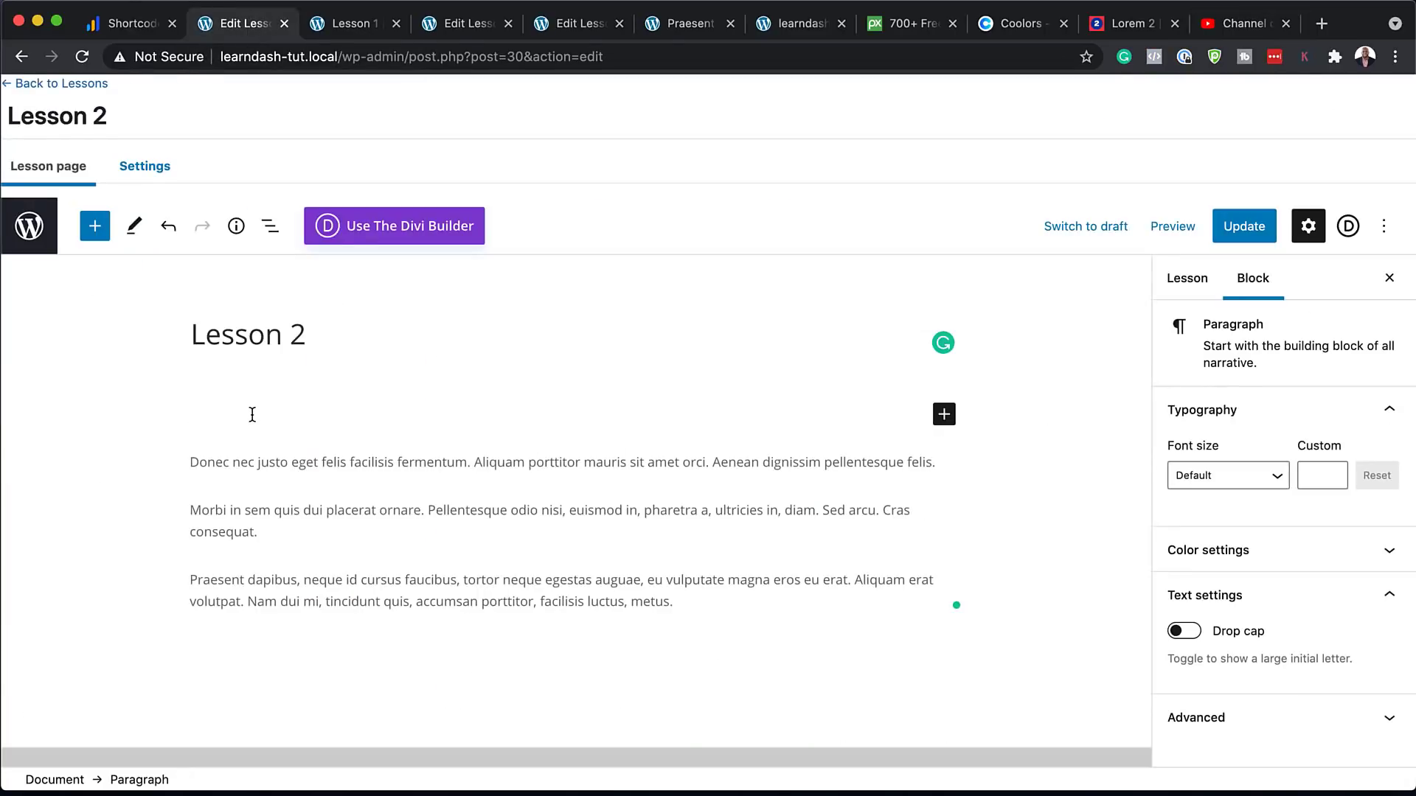
Embed the 'Skills you need' video above Lesson 2's text, update it, and view the page
key("super+v")
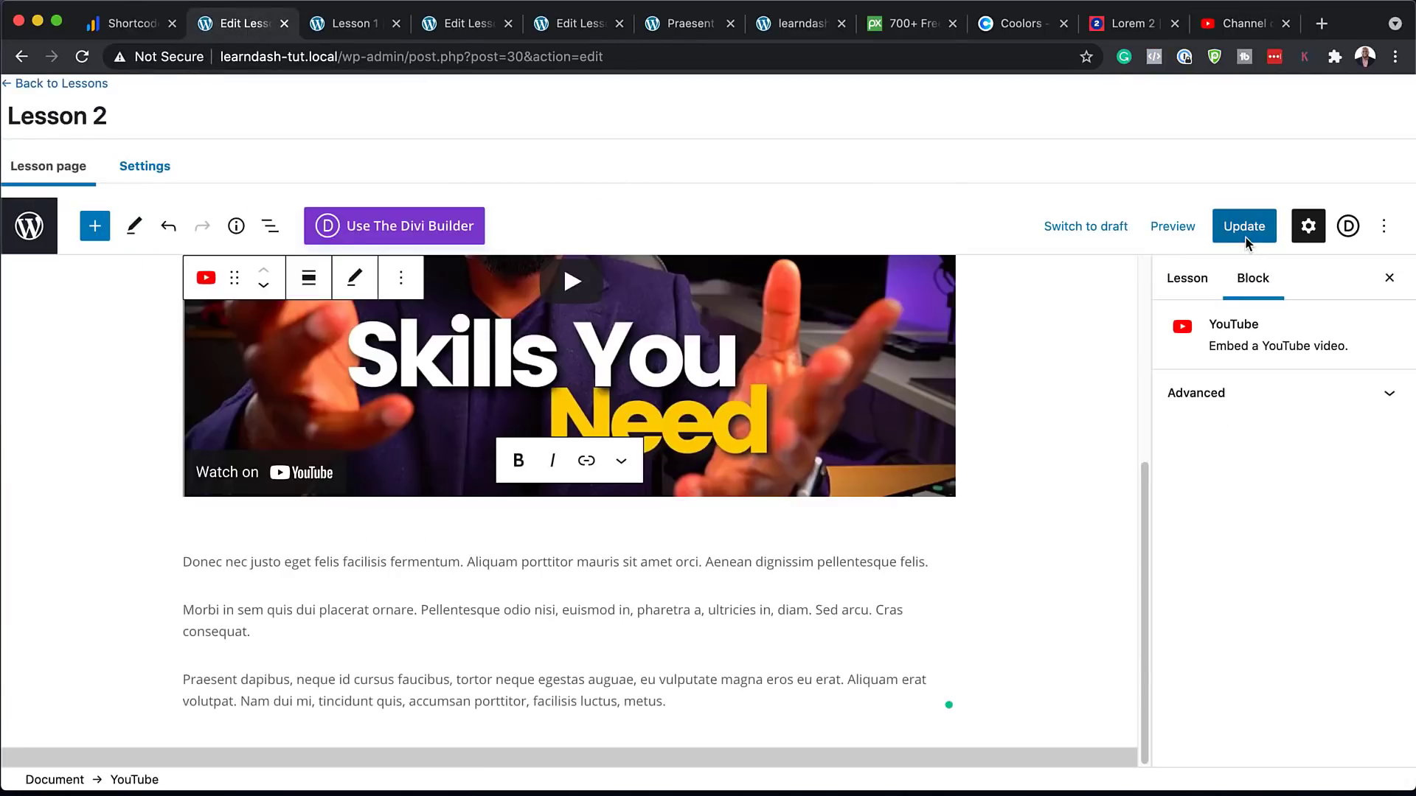
left_click(1246, 233)
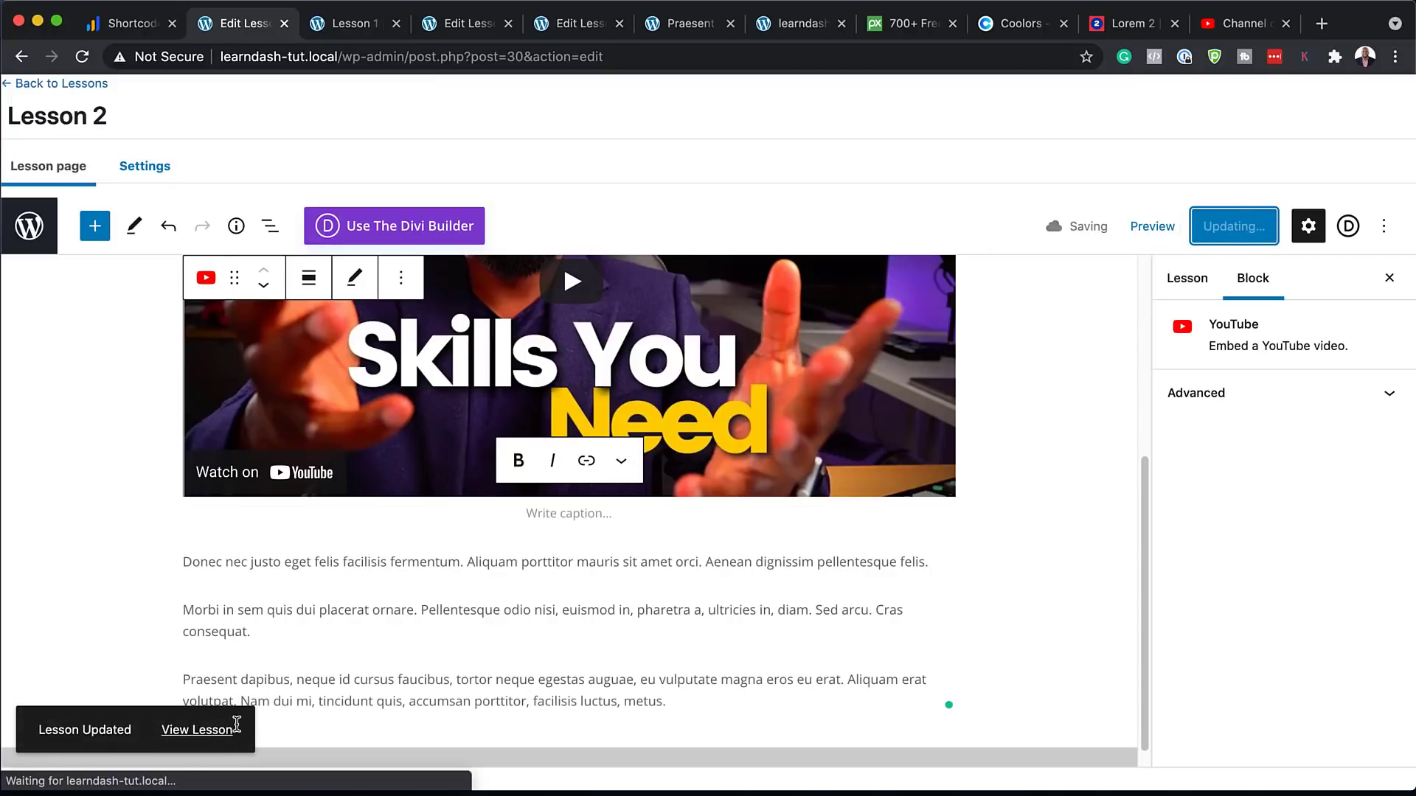
left_click(214, 736)
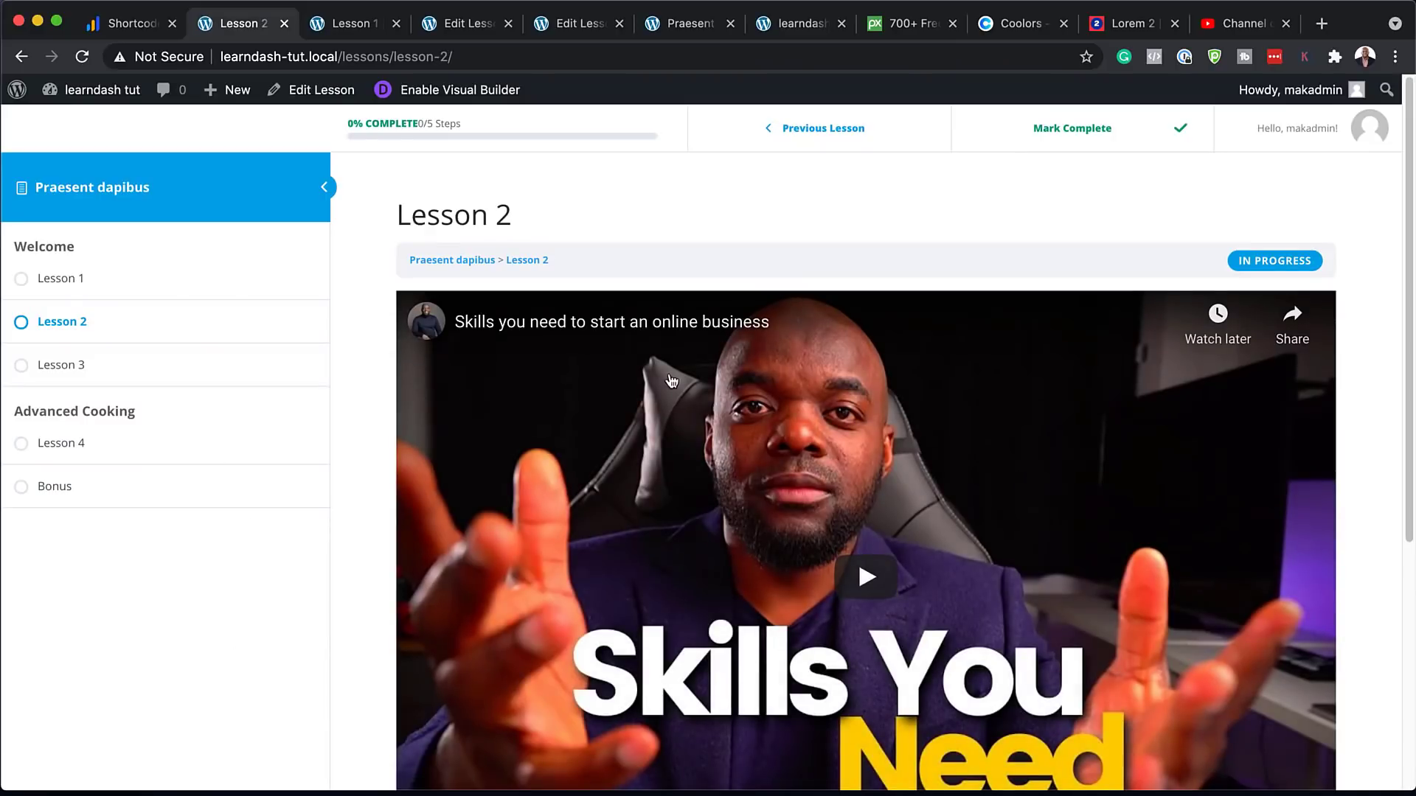
Scroll through the published Lesson 2 page, then check the Lesson 1 page
scroll(510, 650, "down", 5)
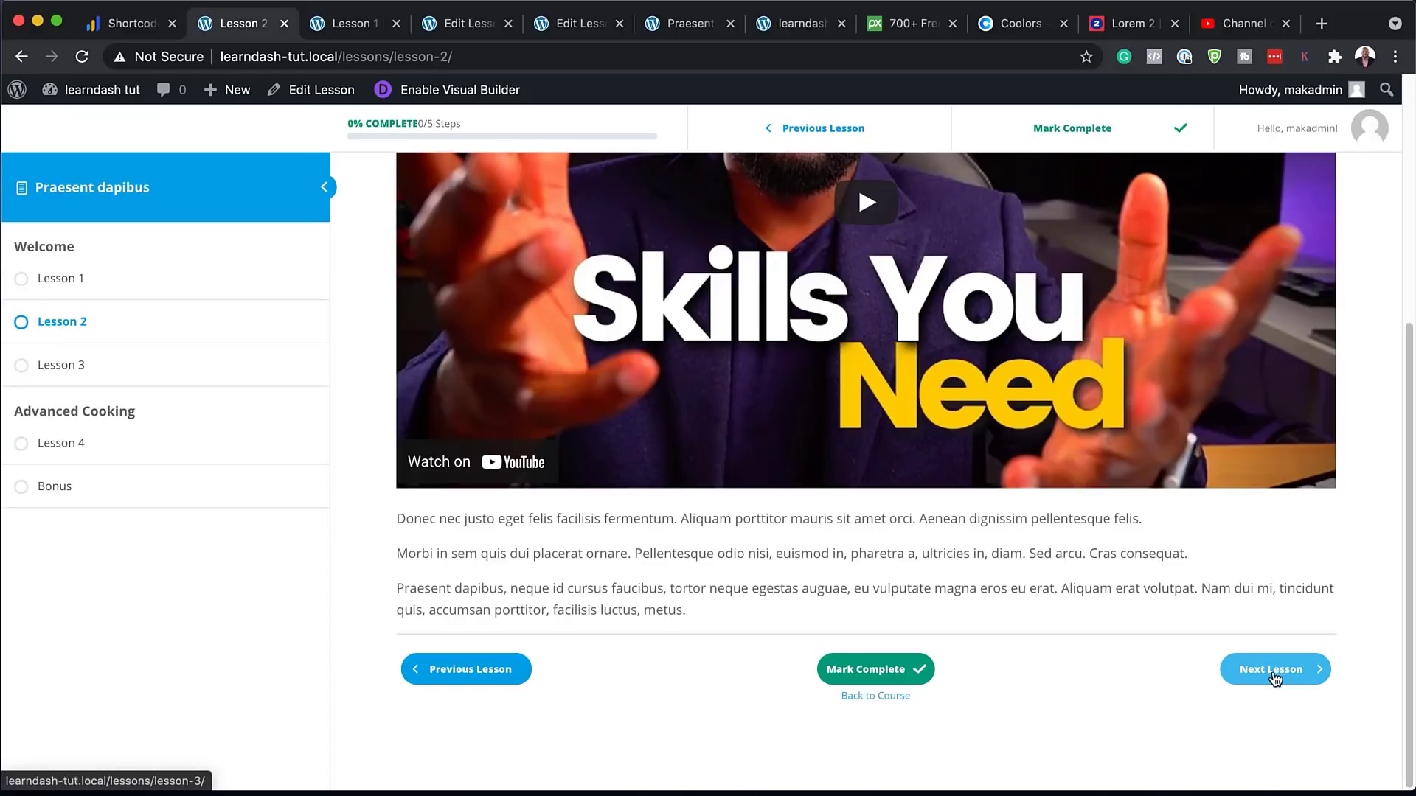
left_click(452, 671)
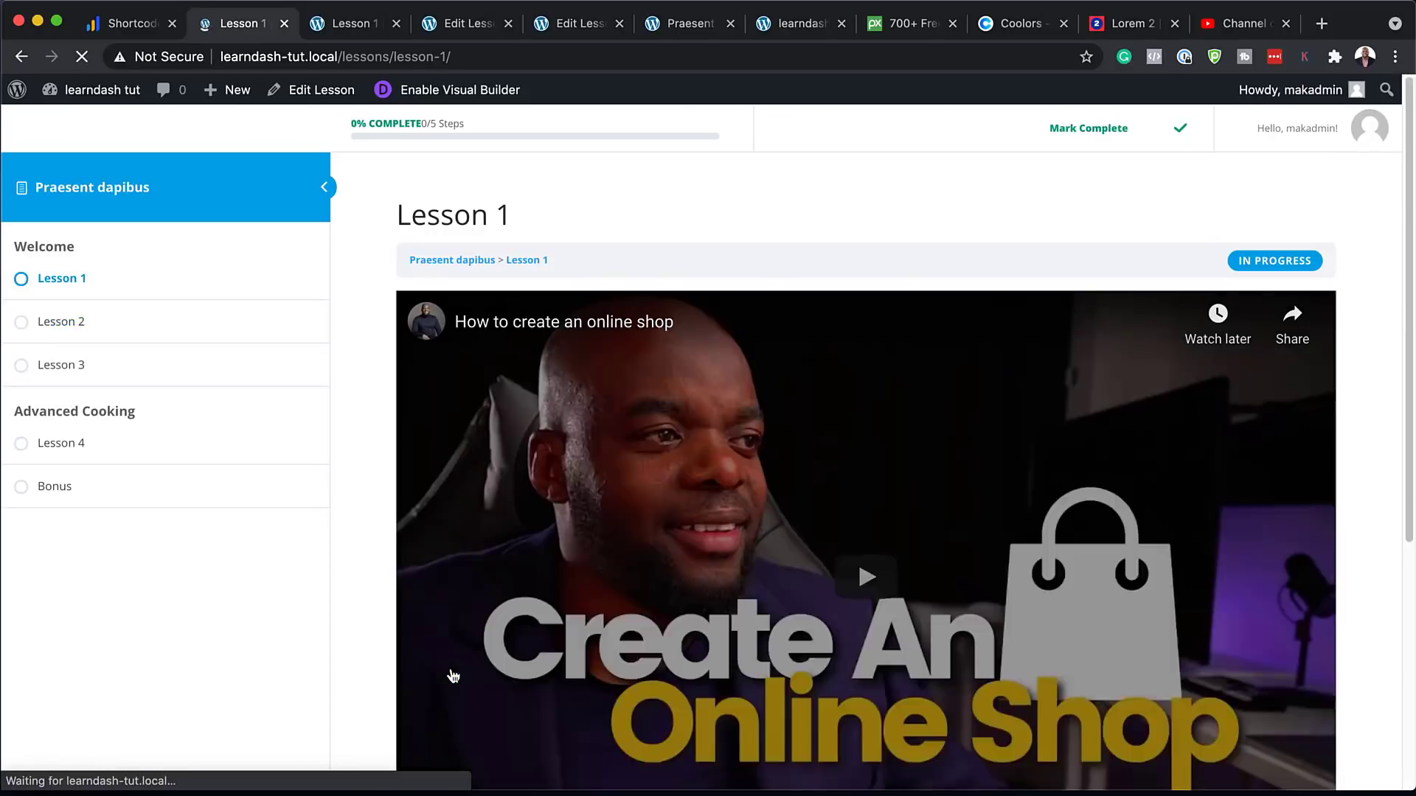
scroll(808, 570, "down", 3)
scroll(811, 574, "down", 5)
scroll(1092, 618, "up", 10)
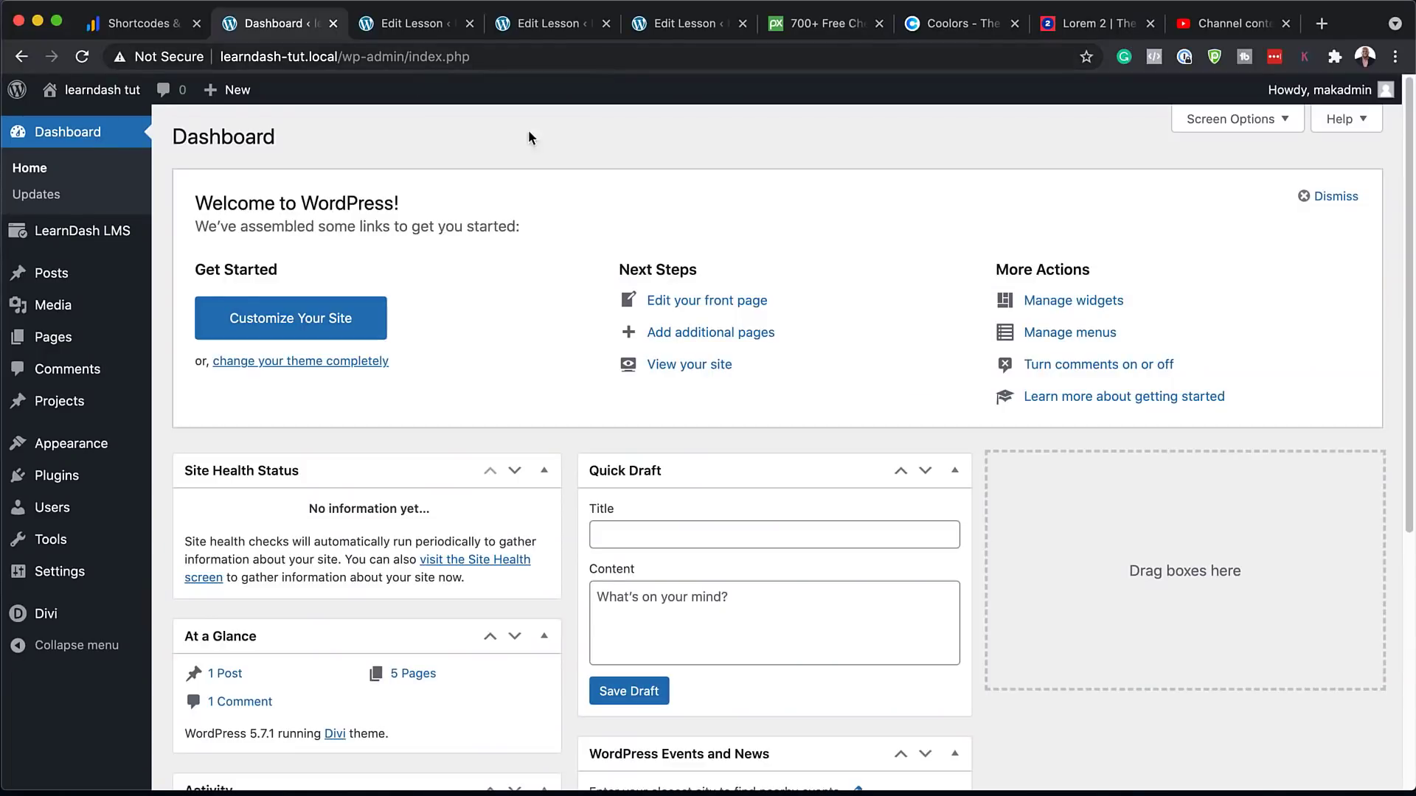
Start a new course from the LearnDash LMS Courses list
mouse_move(70, 233)
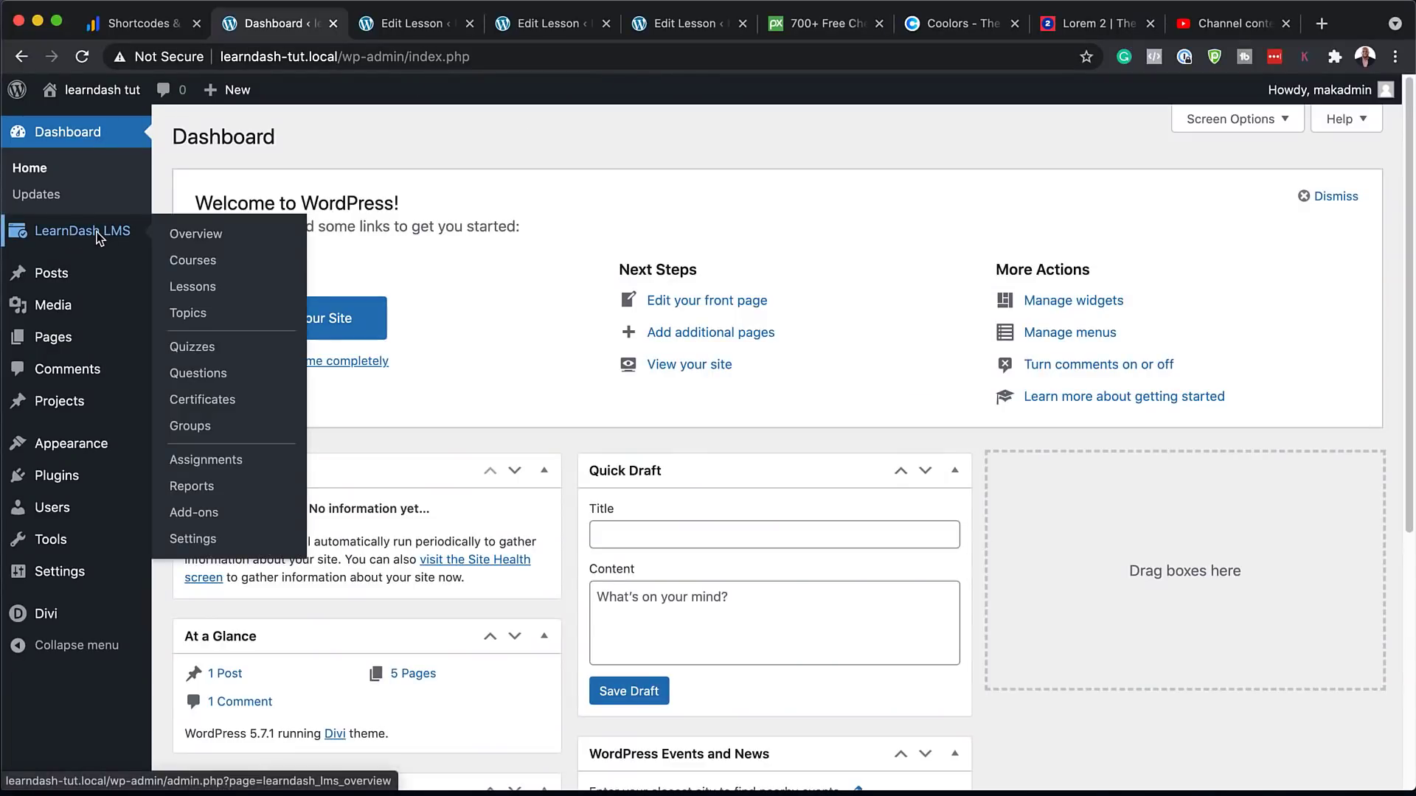
left_click(209, 262)
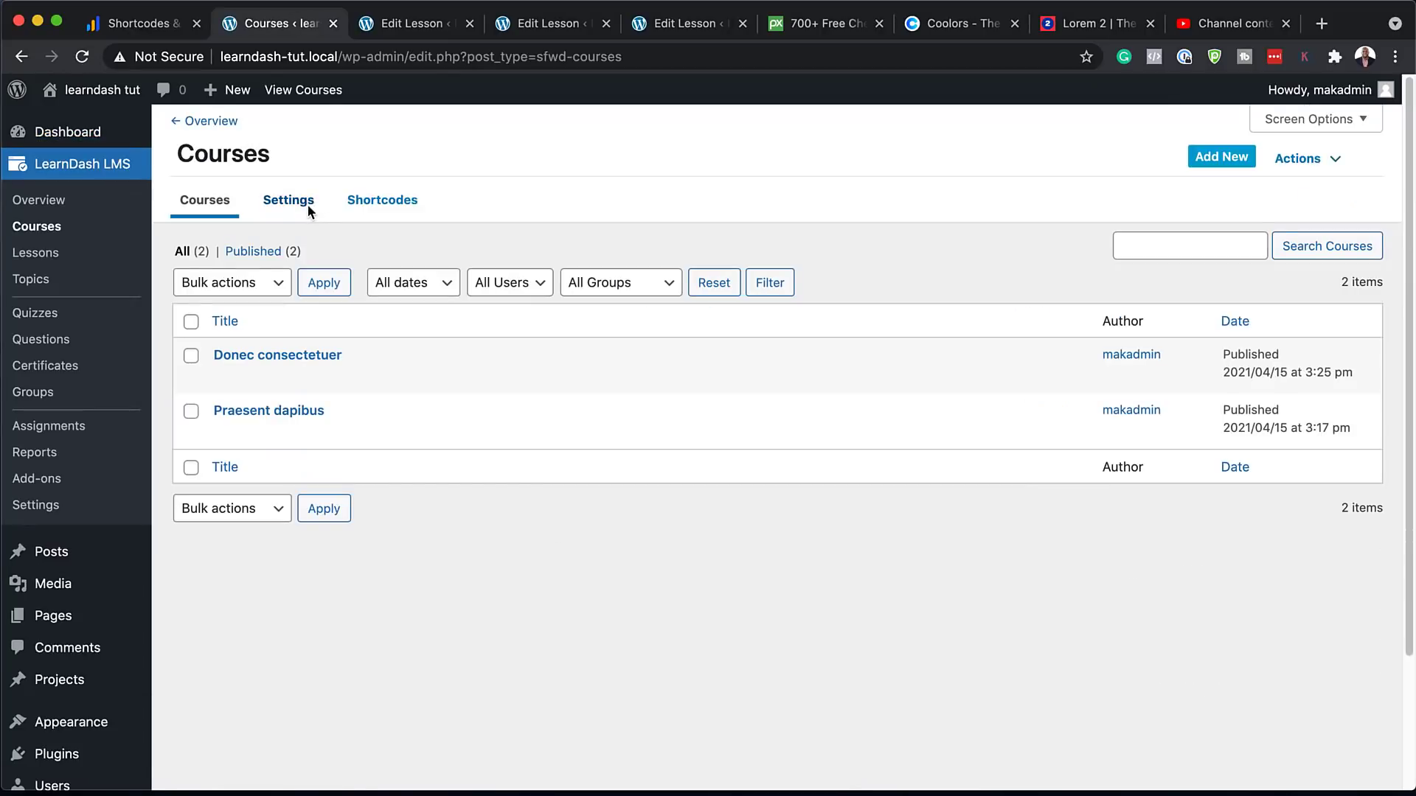
left_click(1237, 161)
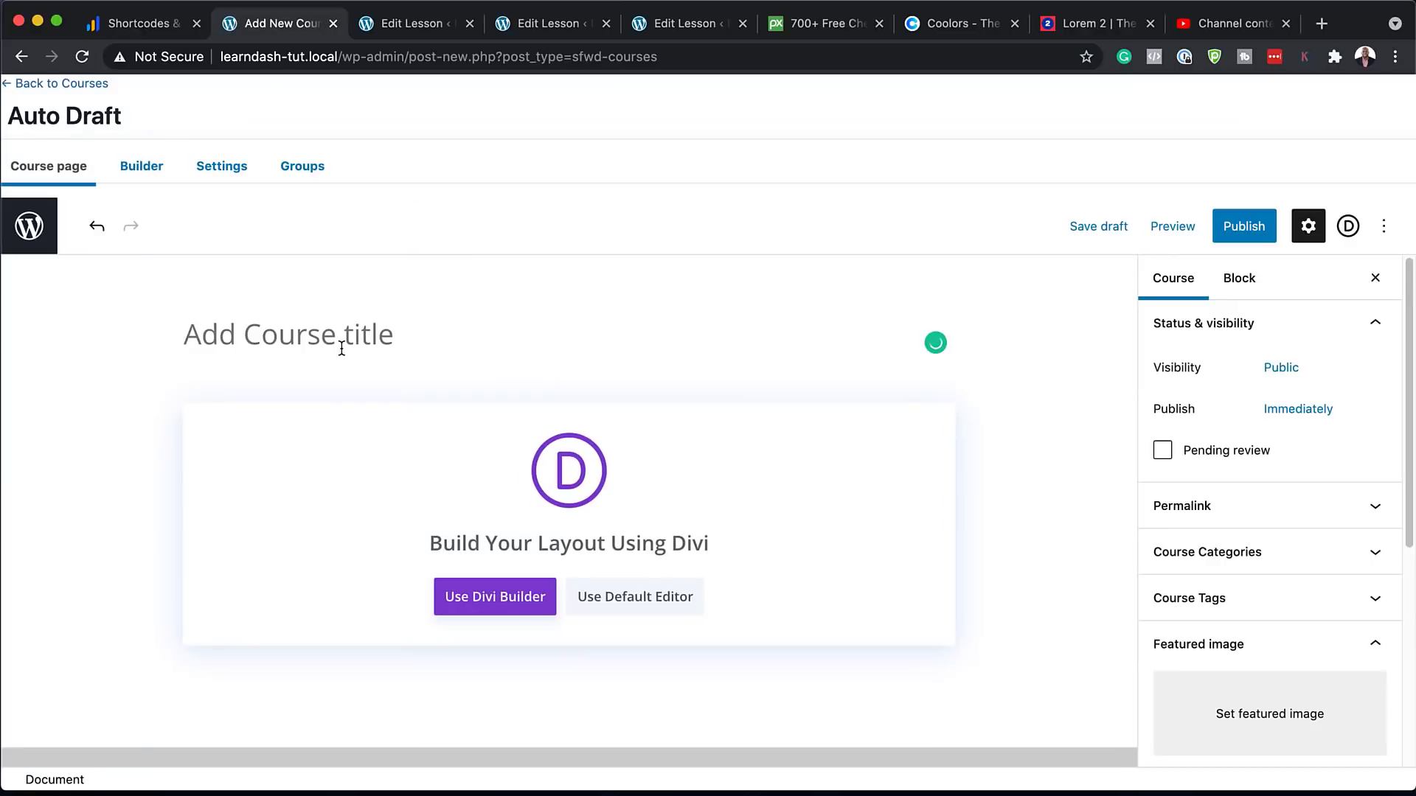
Title the course 'Suspendisse urna', add three lorem ipsum paragraphs, and show its Course settings
left_click(342, 349)
key("super+v")
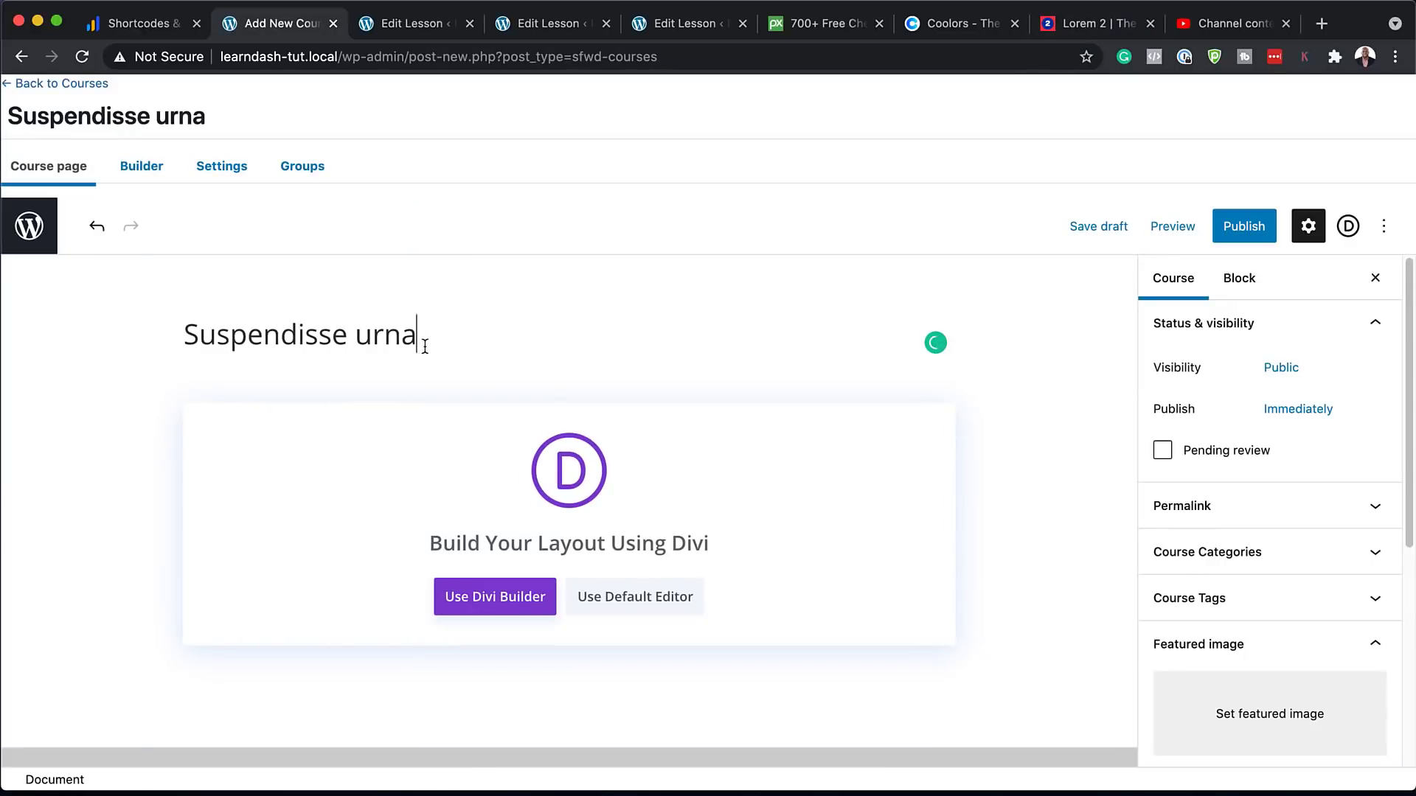
left_click(652, 605)
left_click(321, 410)
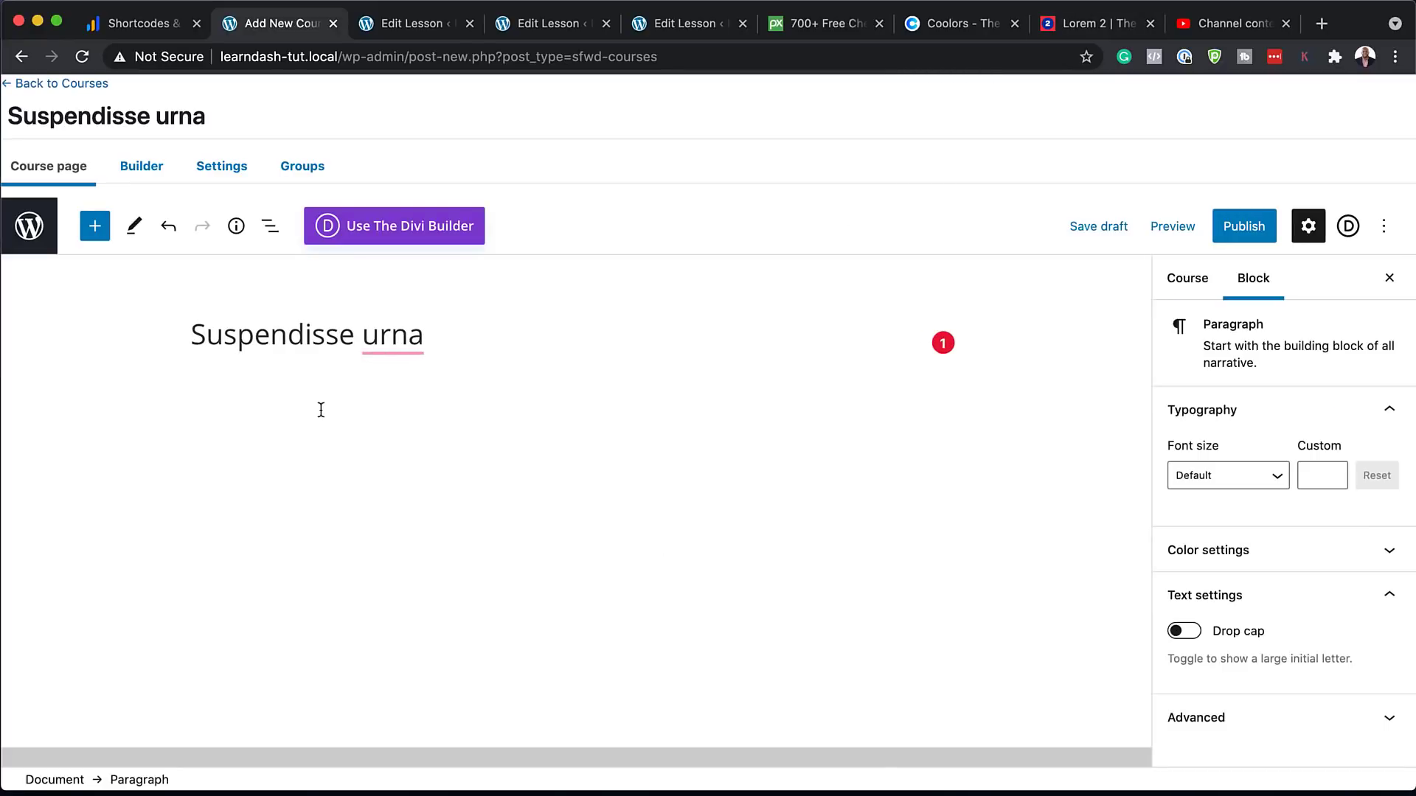
key("super+v")
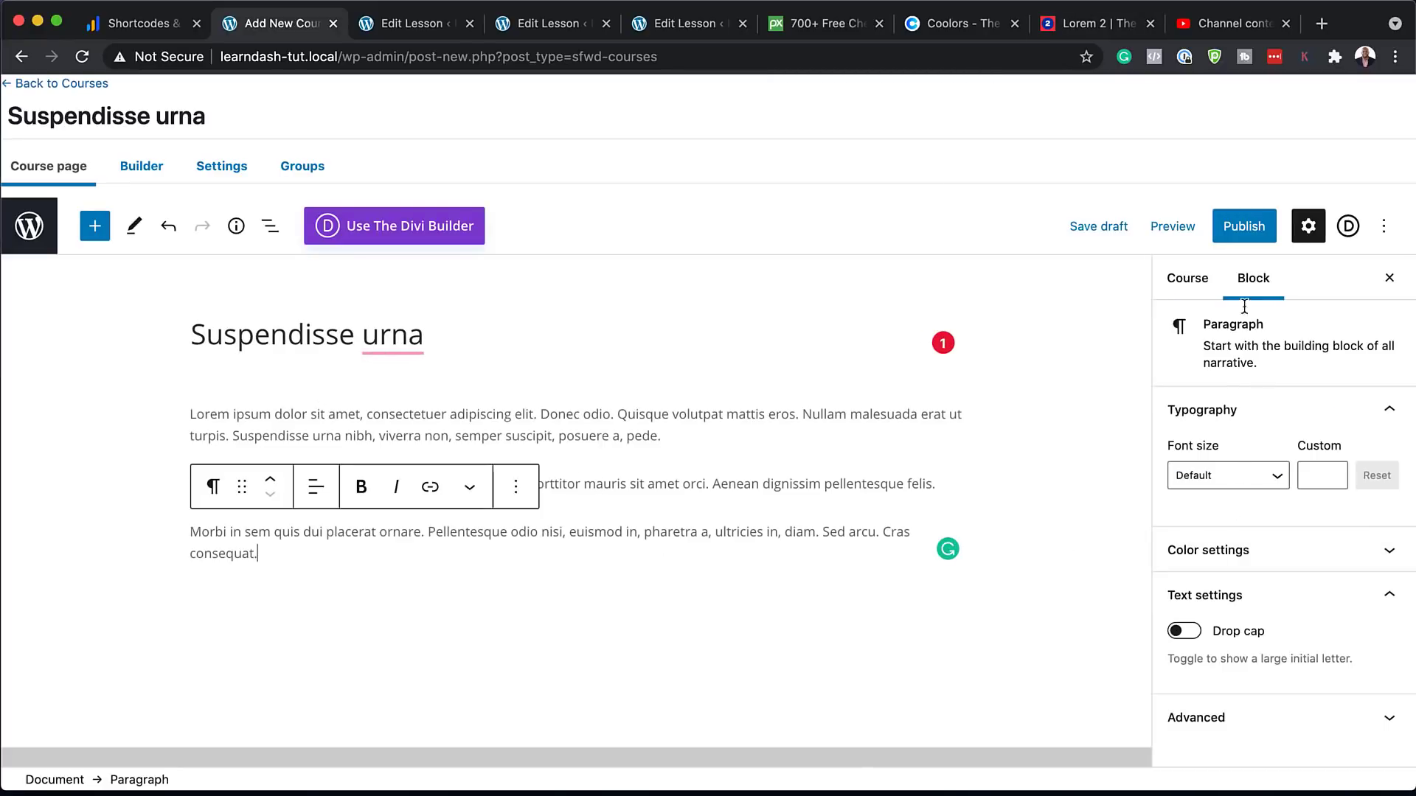
left_click(1196, 286)
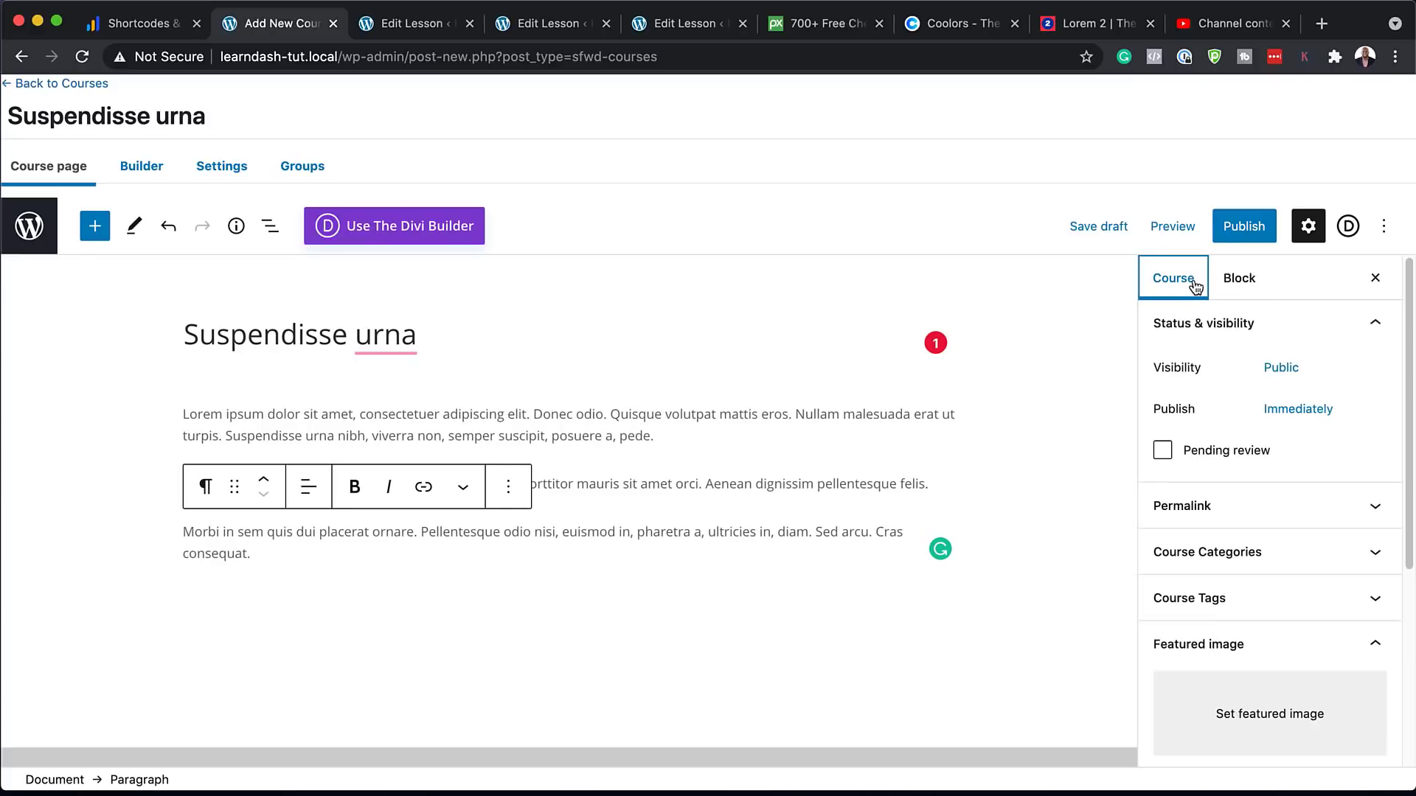
scroll(1187, 557, "down", 3)
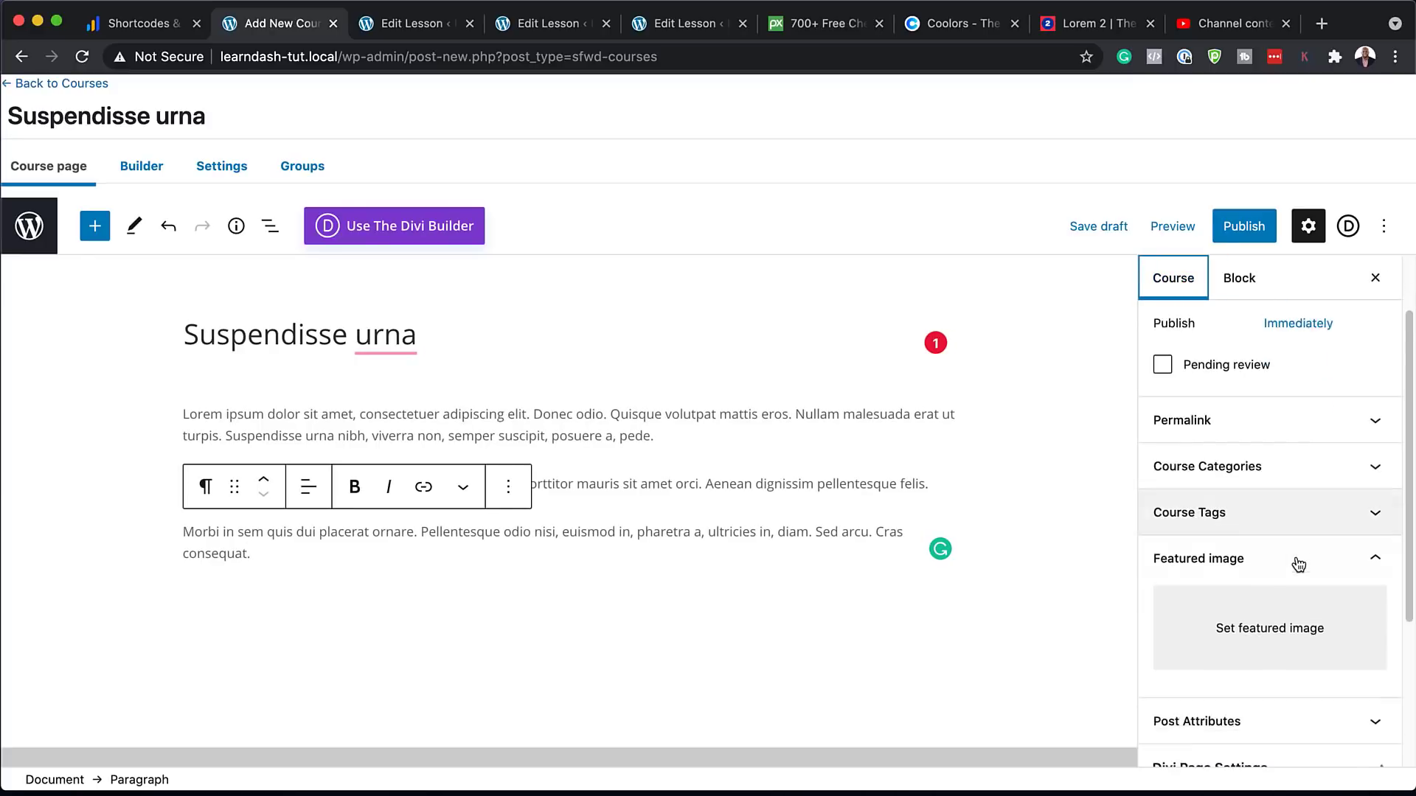
Set the curry bowl photo as the course's featured image and publish the course
left_click(1274, 572)
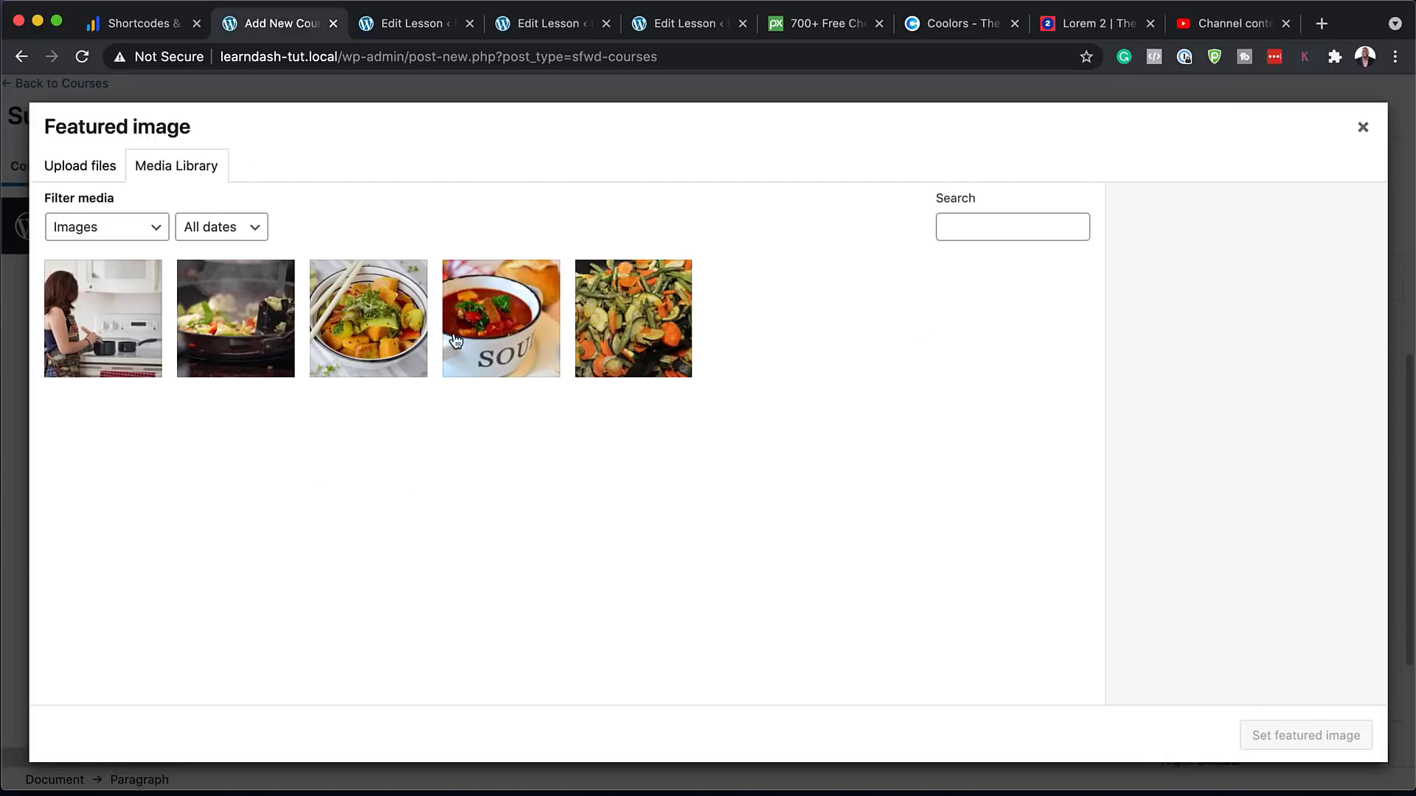
left_click(397, 345)
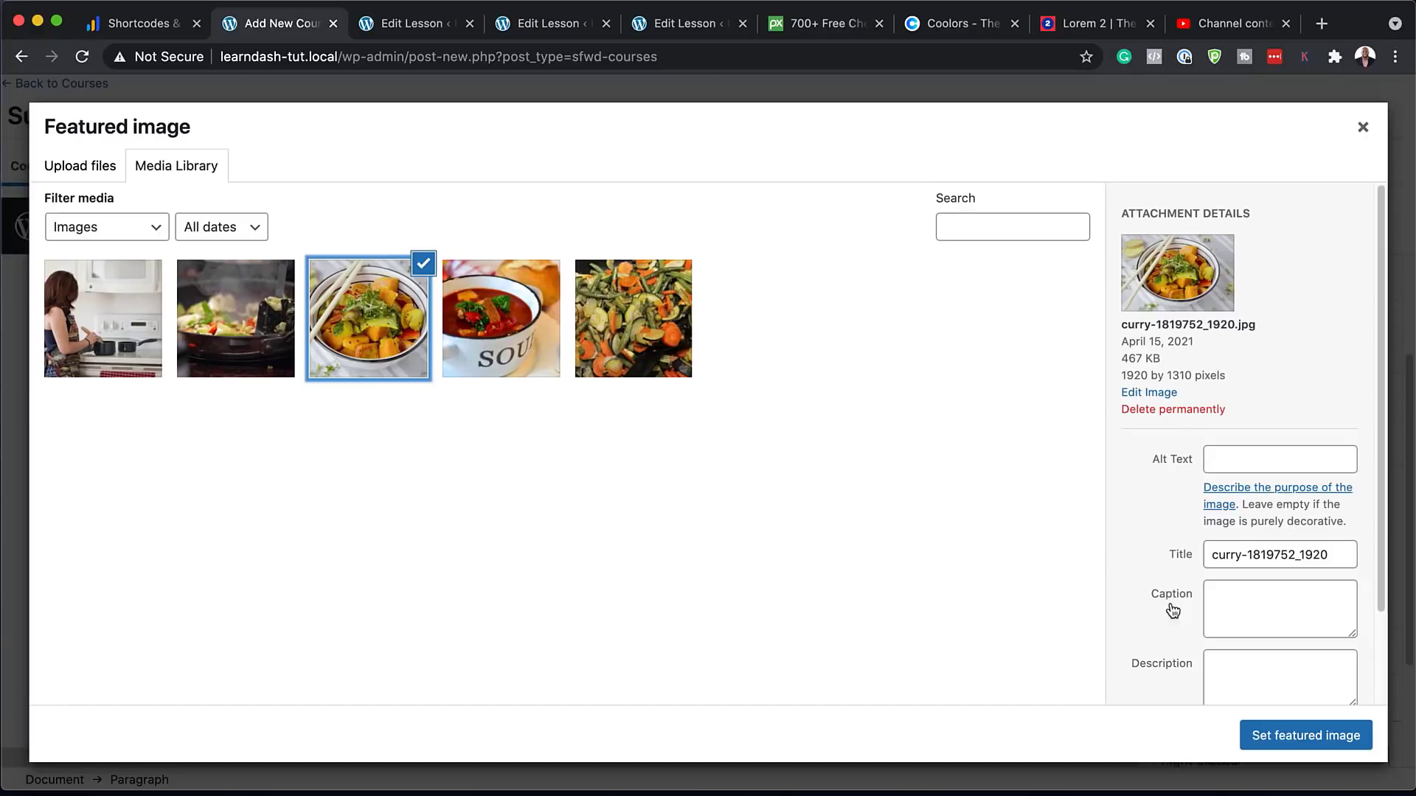
left_click(1317, 742)
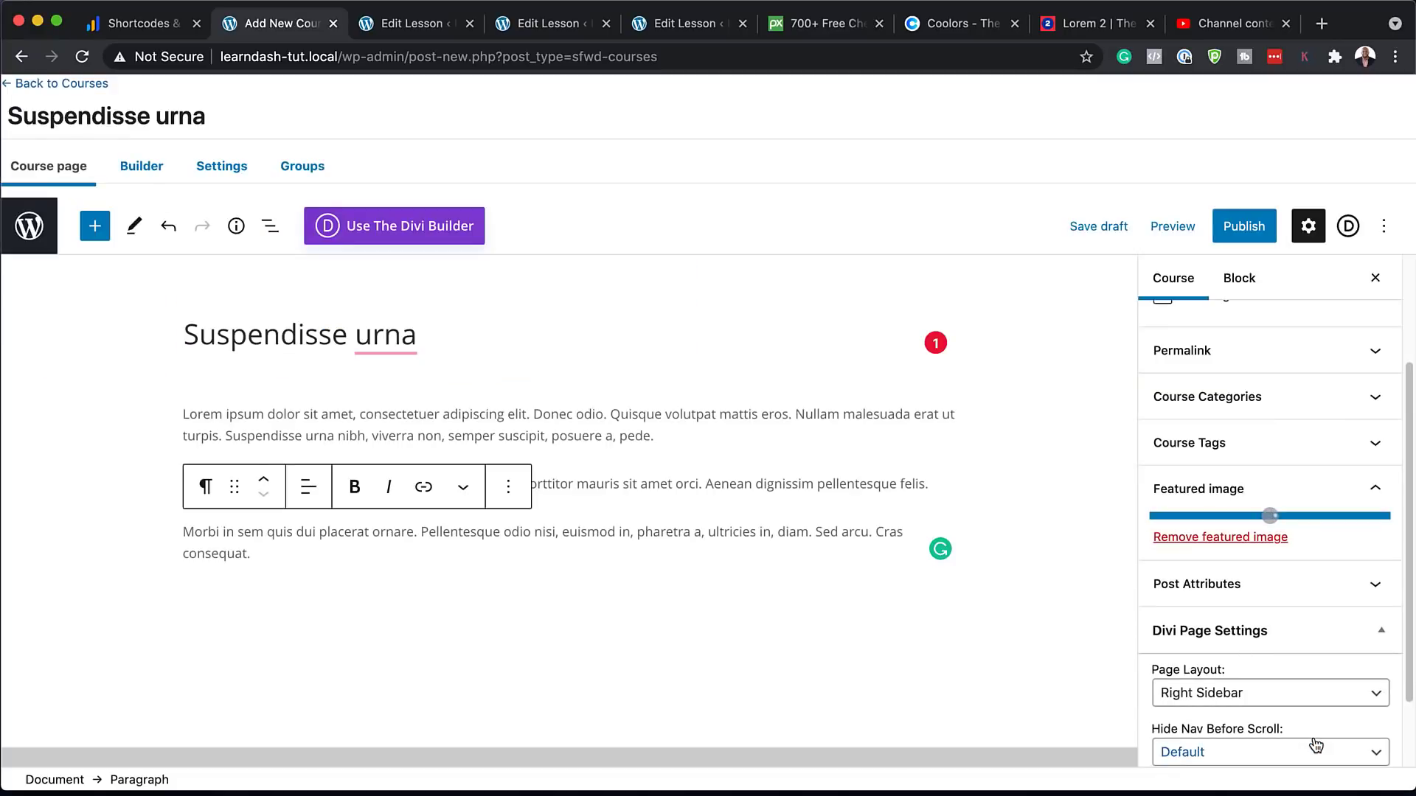
left_click(1245, 229)
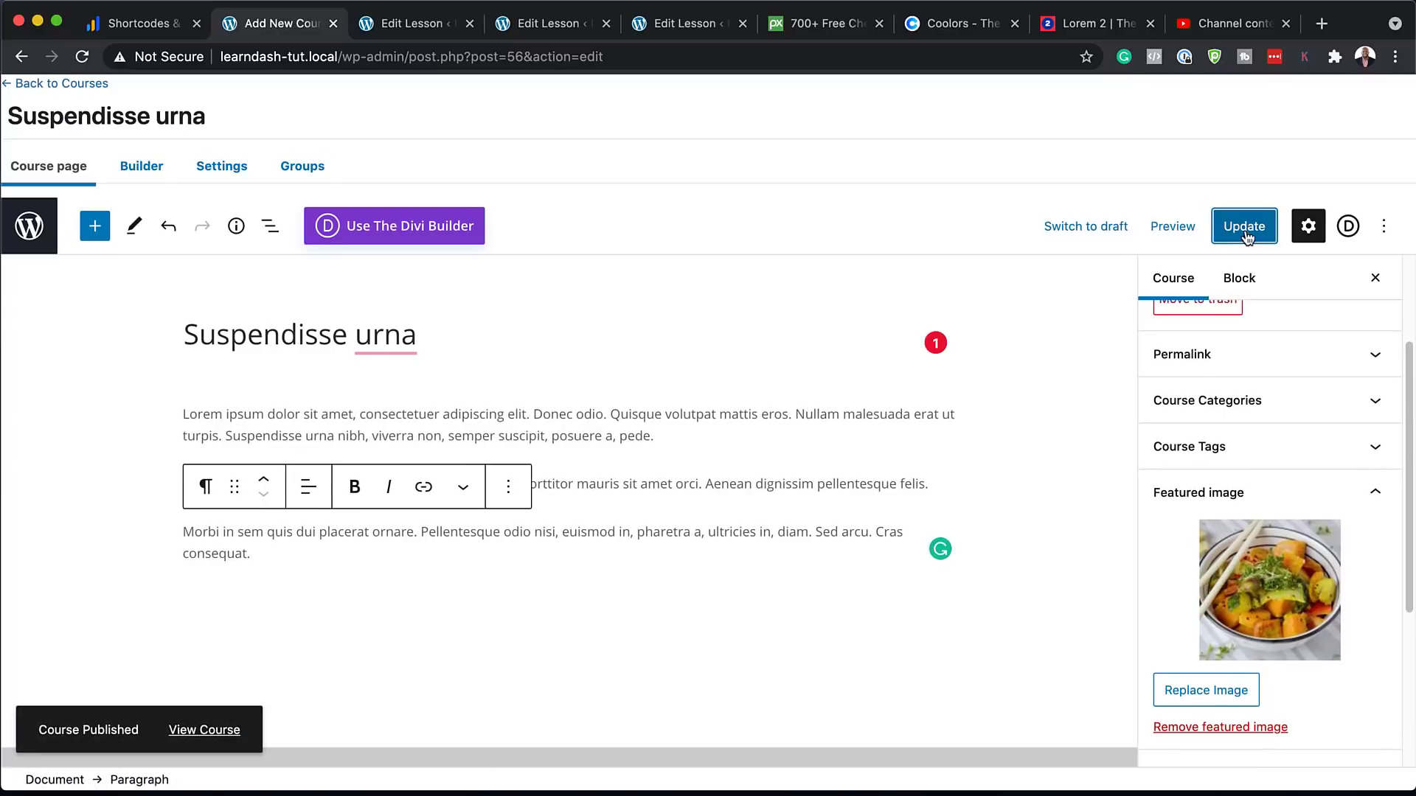
left_click(143, 169)
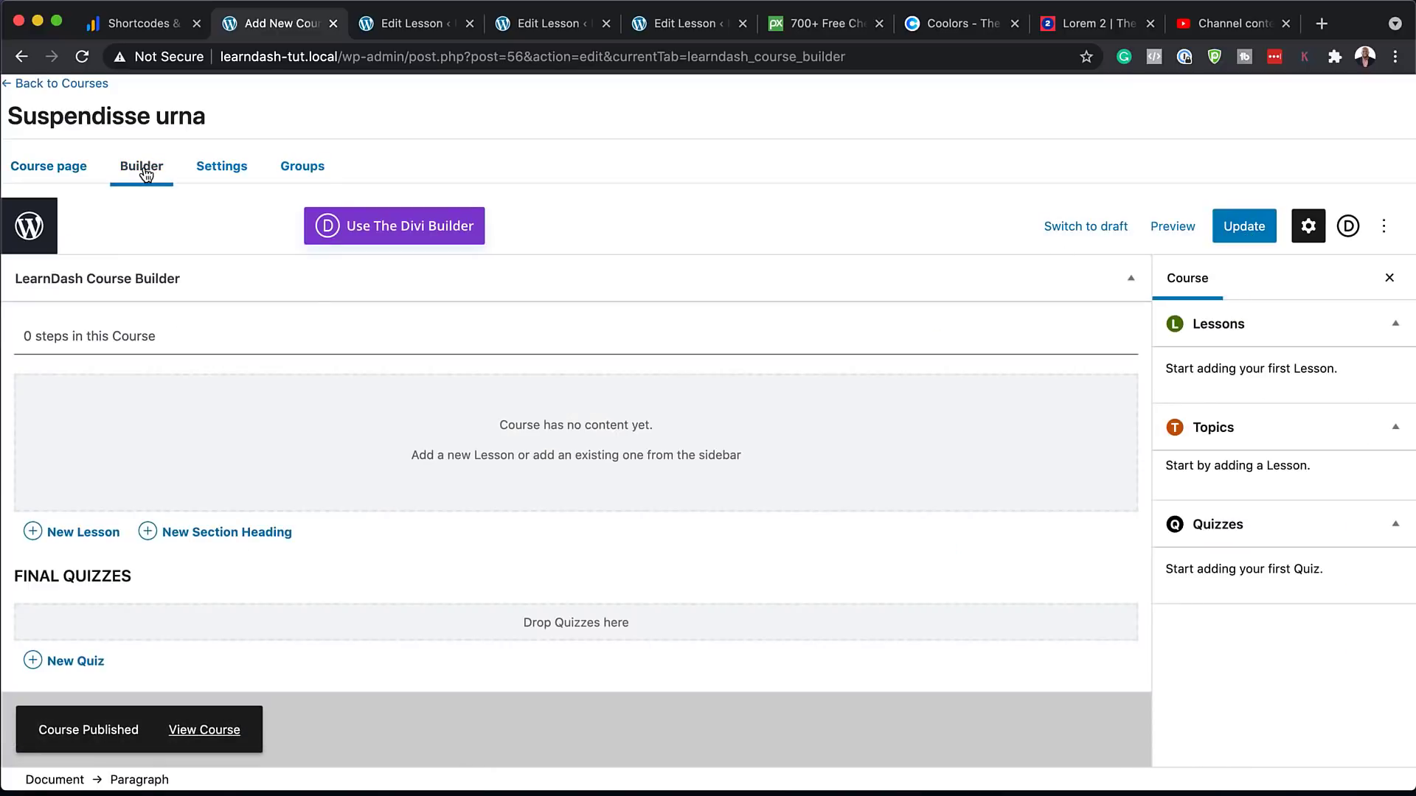
Add a 'Module 1' section heading with Lessons 1, 2 and 3 under it
left_click(277, 541)
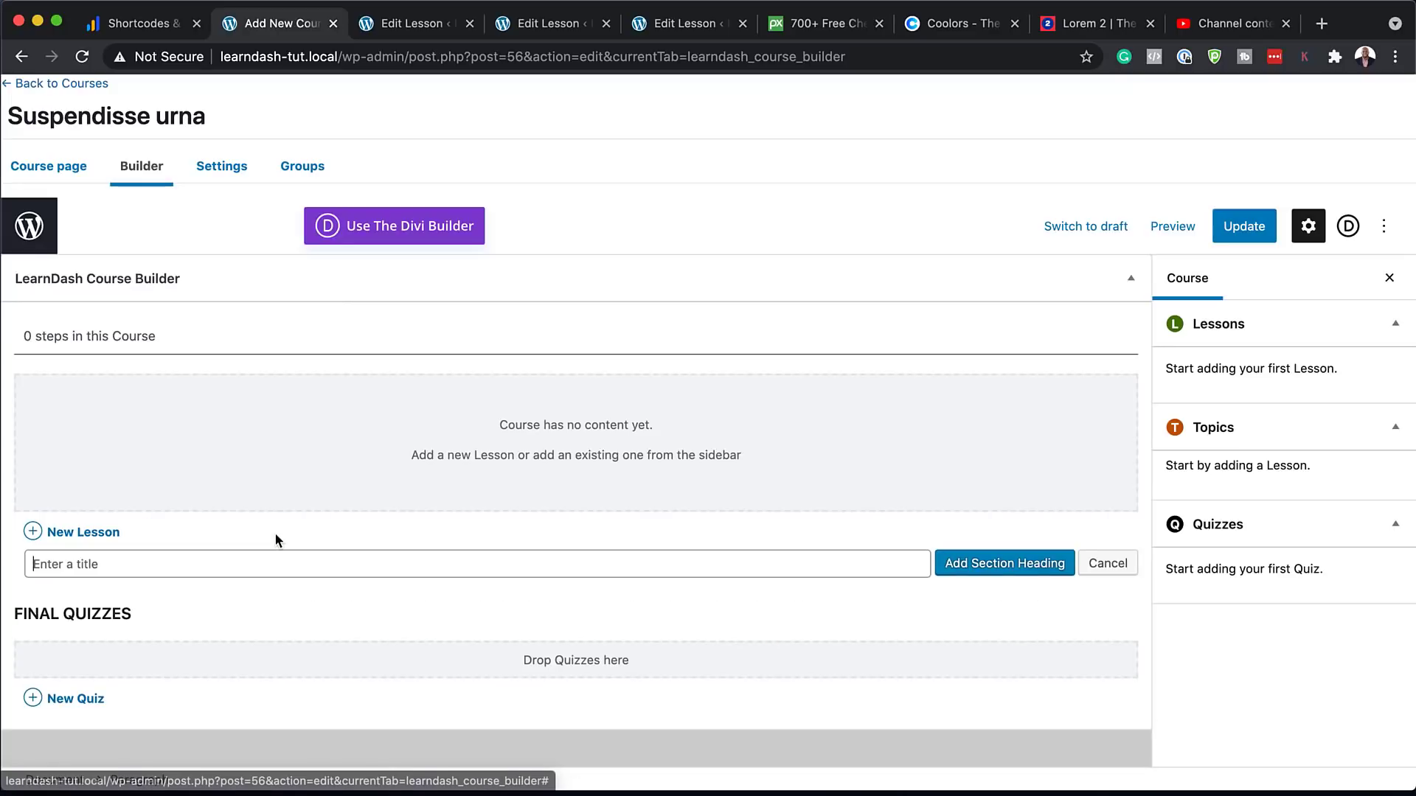
type("Module 1")
left_click(987, 568)
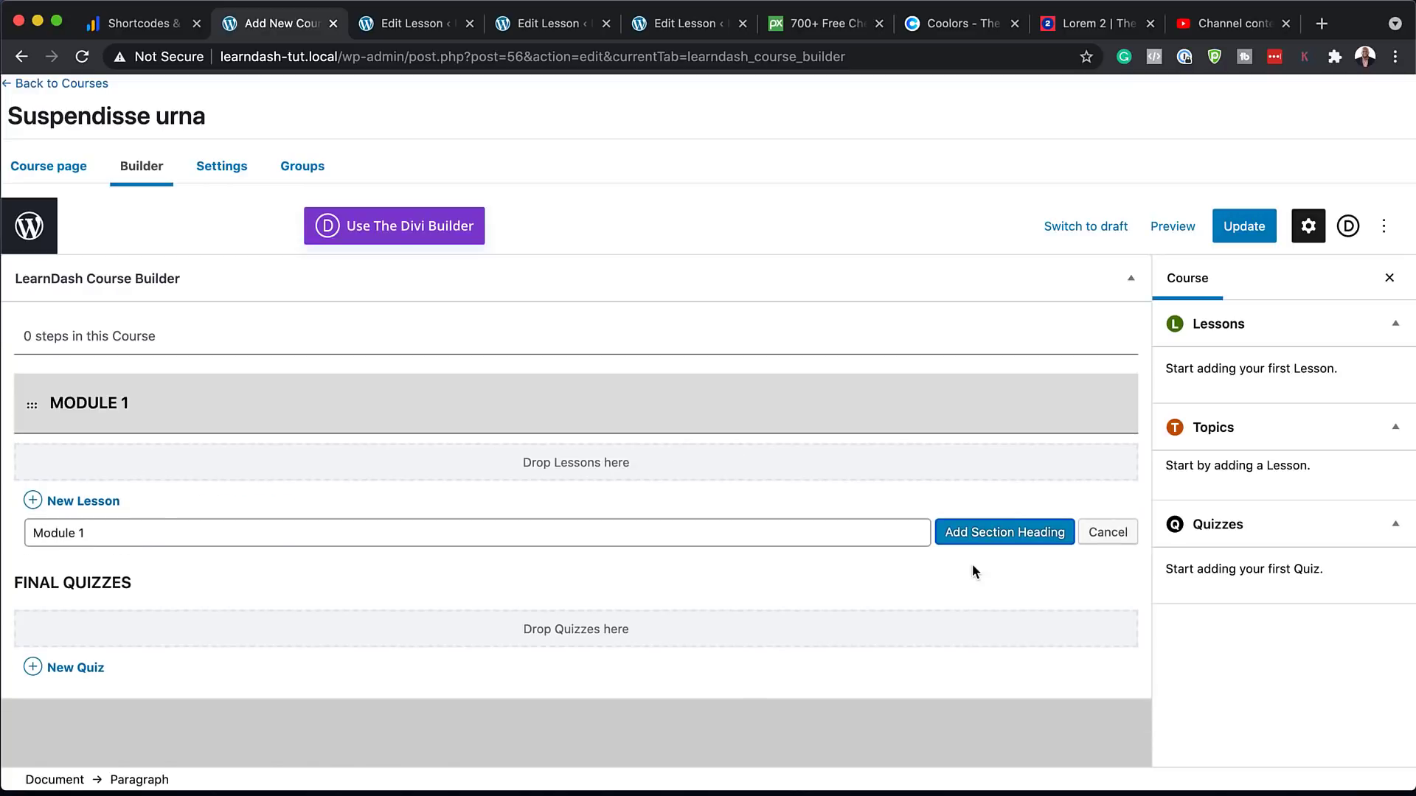
left_click(94, 501)
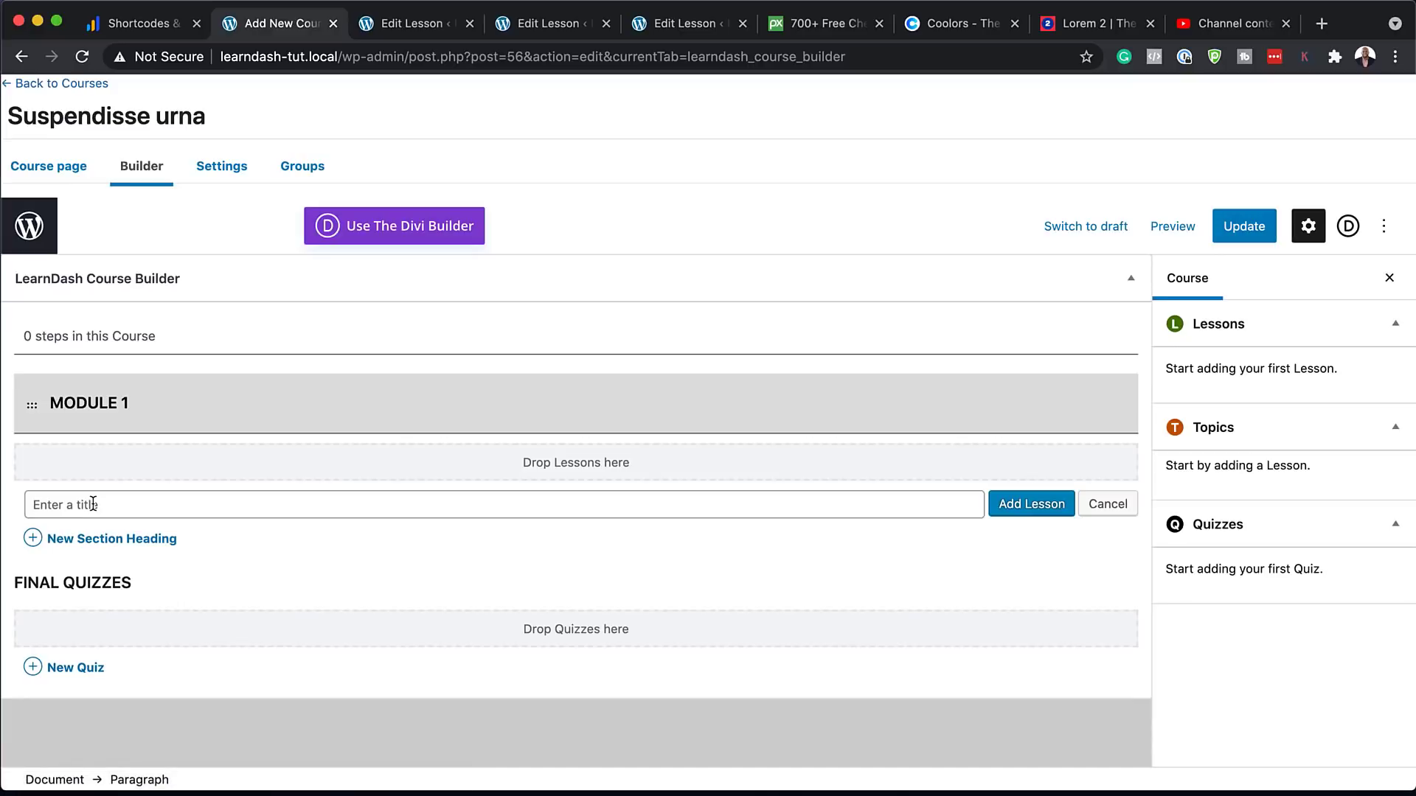
type("Lesson 1")
key("ctrl+a")
key("super+c")
left_click(1058, 506)
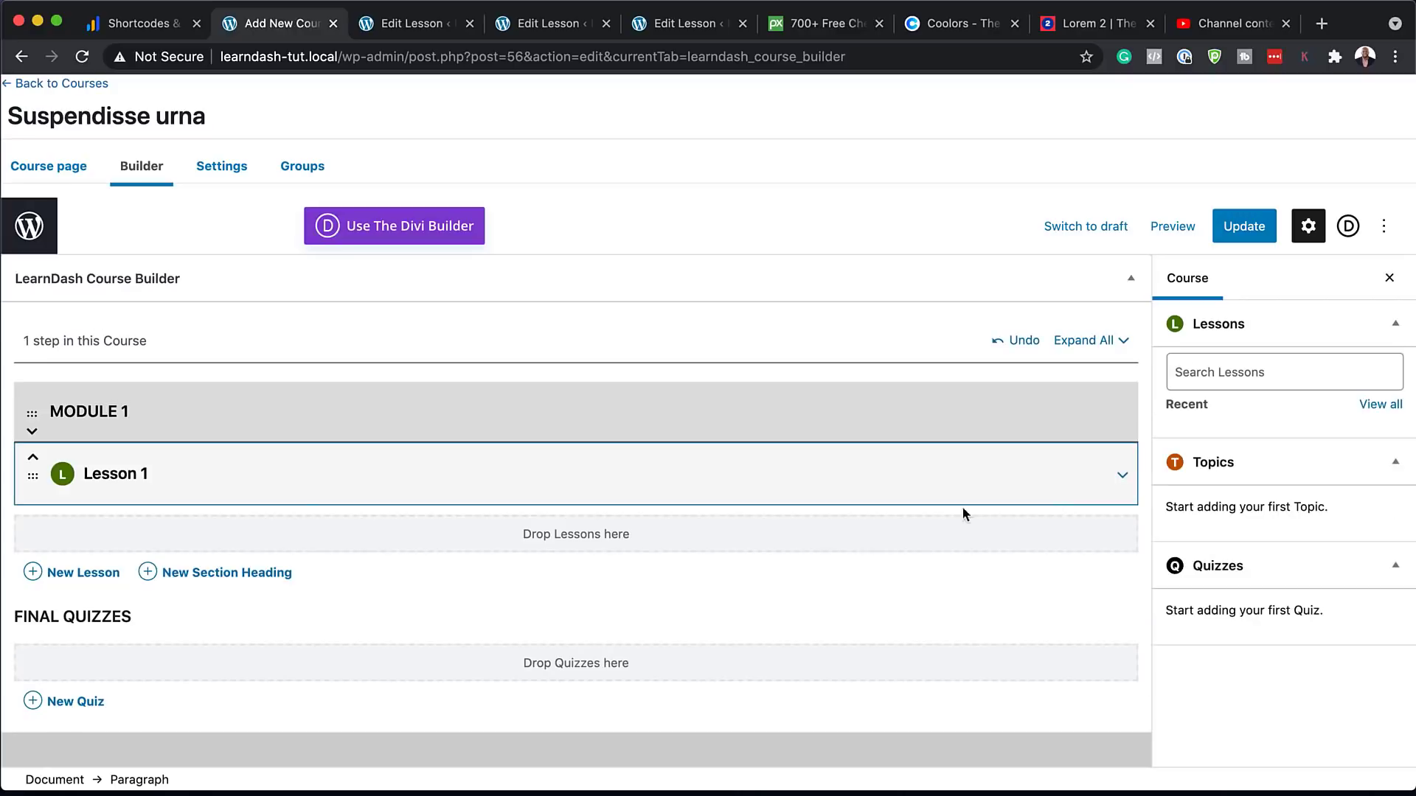
left_click(94, 572)
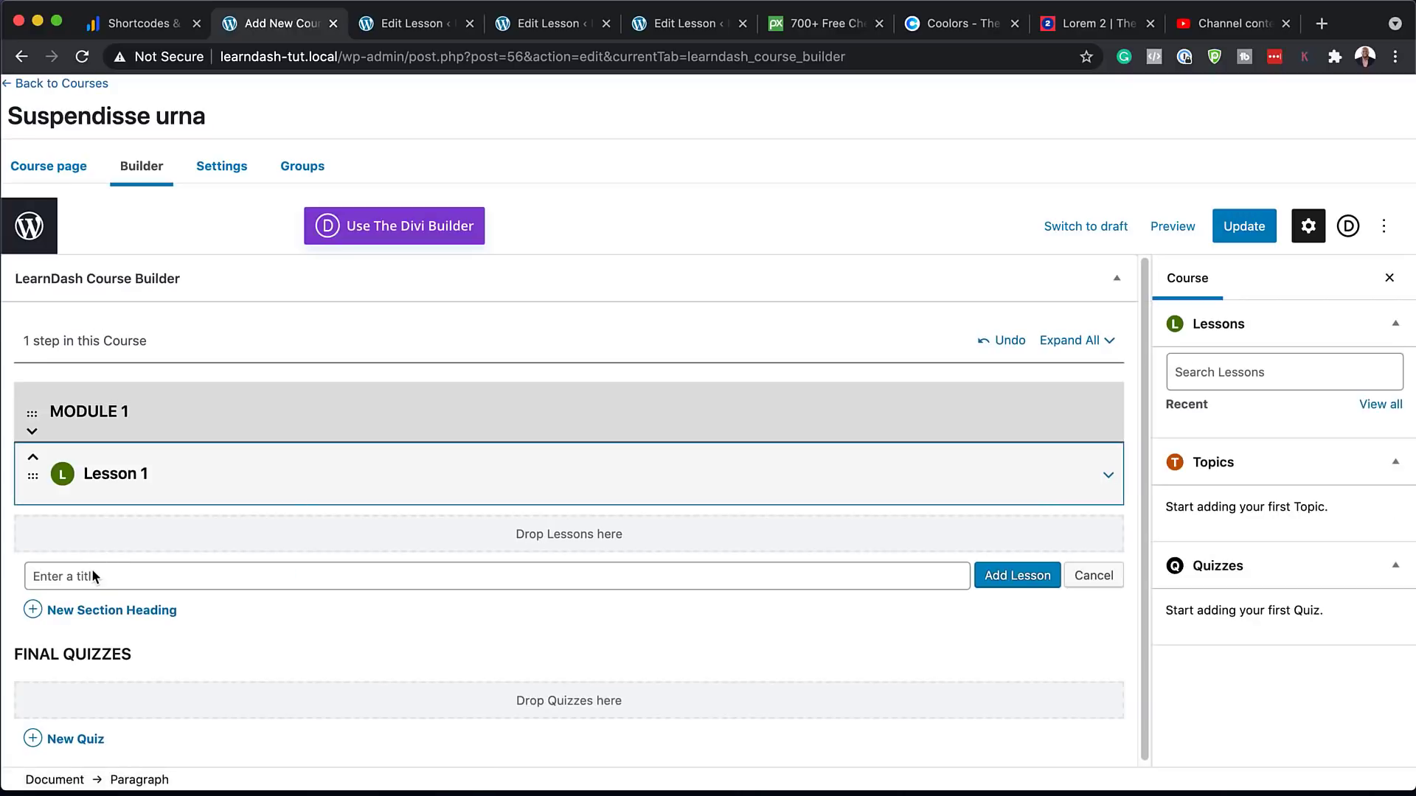
key("super+v")
type("2")
left_click(1040, 586)
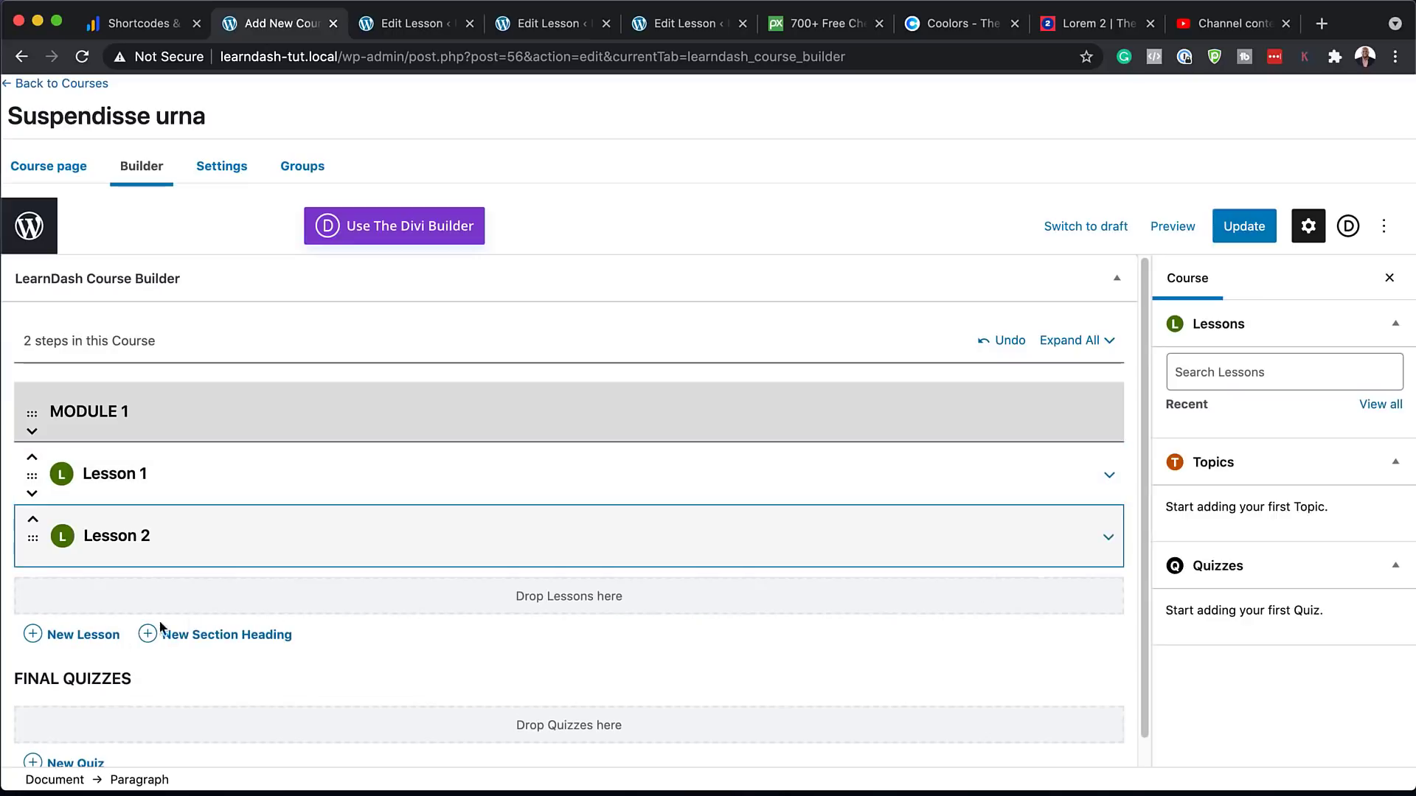
left_click(83, 635)
key("super+v")
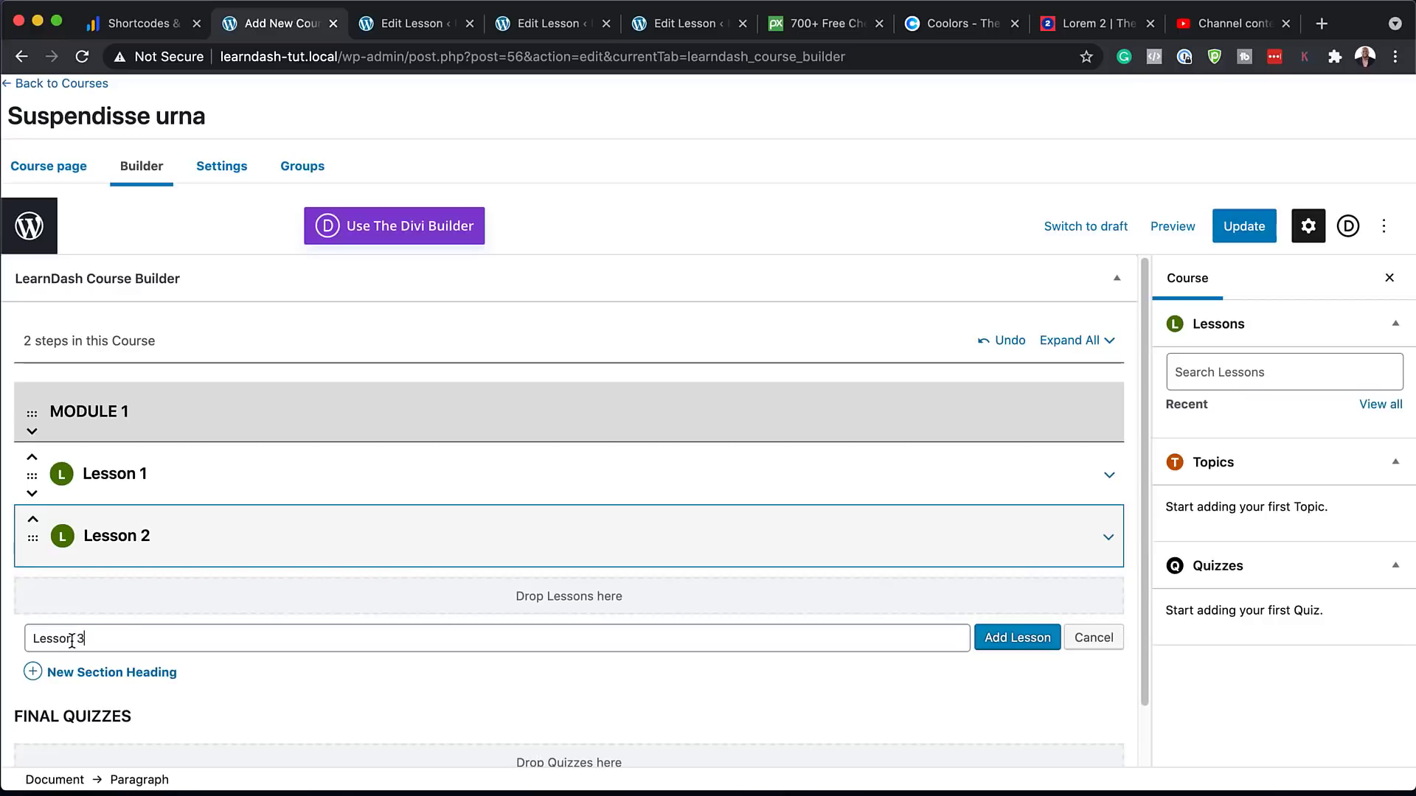
left_click(1042, 637)
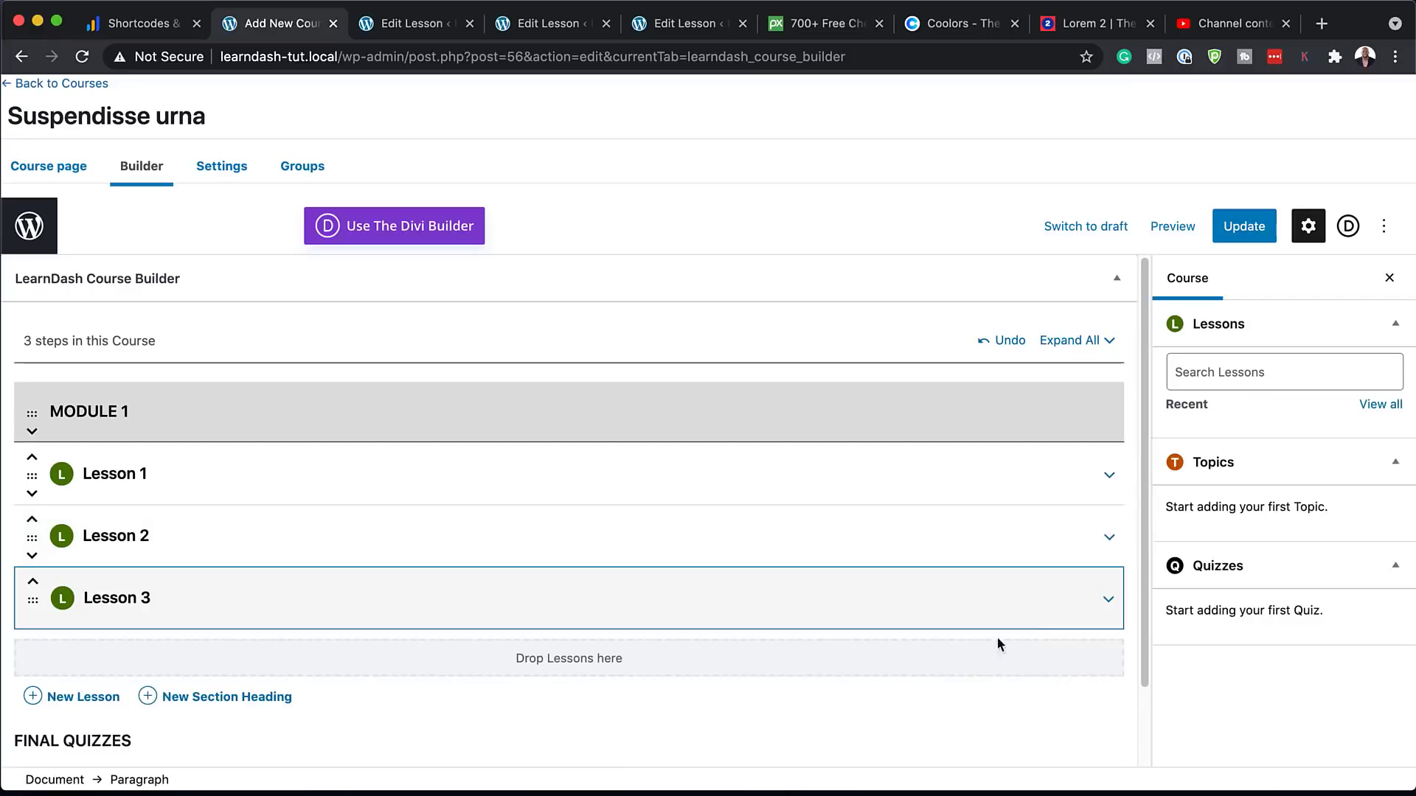
Add a 'Module 2' section heading with Lessons 4 and 5, then update the course
left_click(255, 706)
scroll(250, 706, "down", 3)
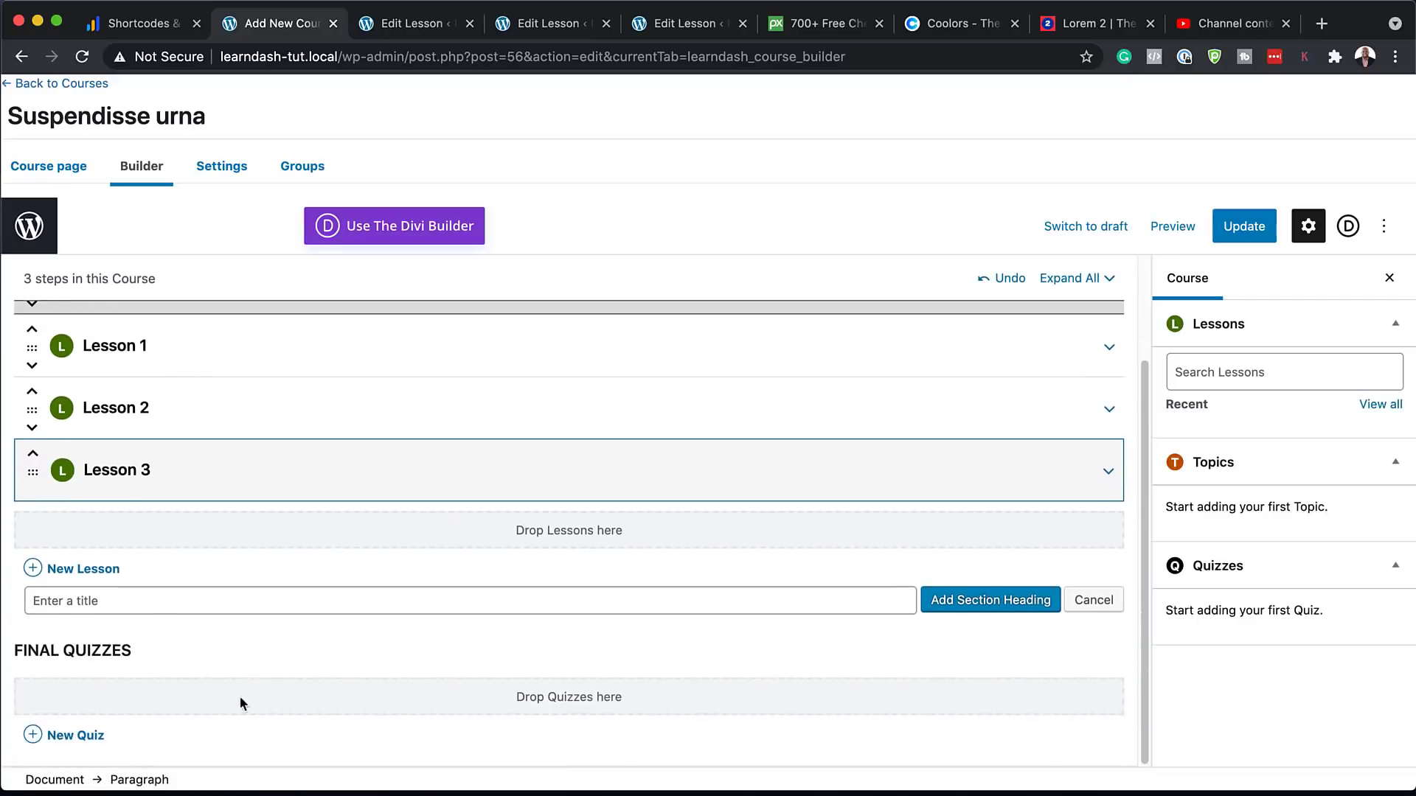
type("Module 2")
key("Return")
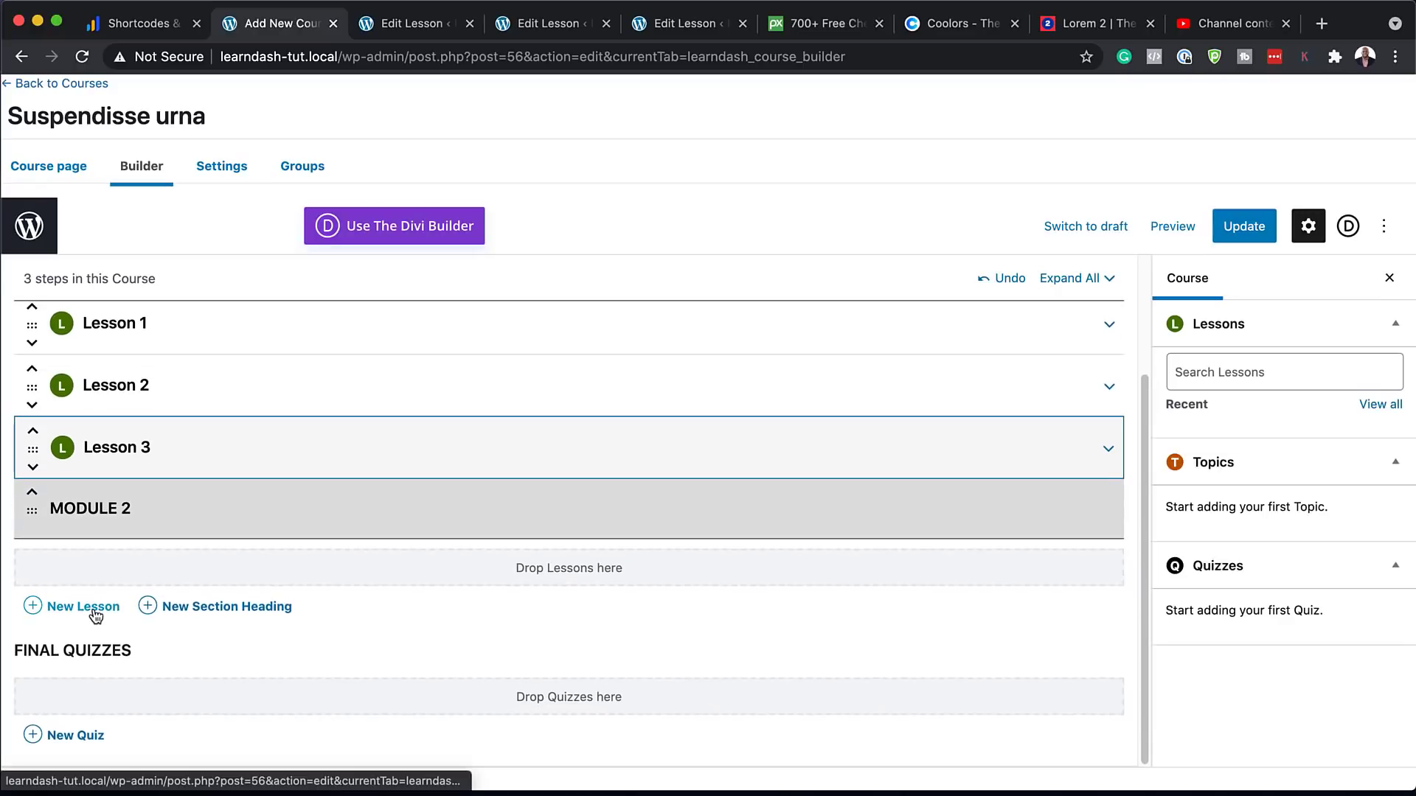
left_click(92, 606)
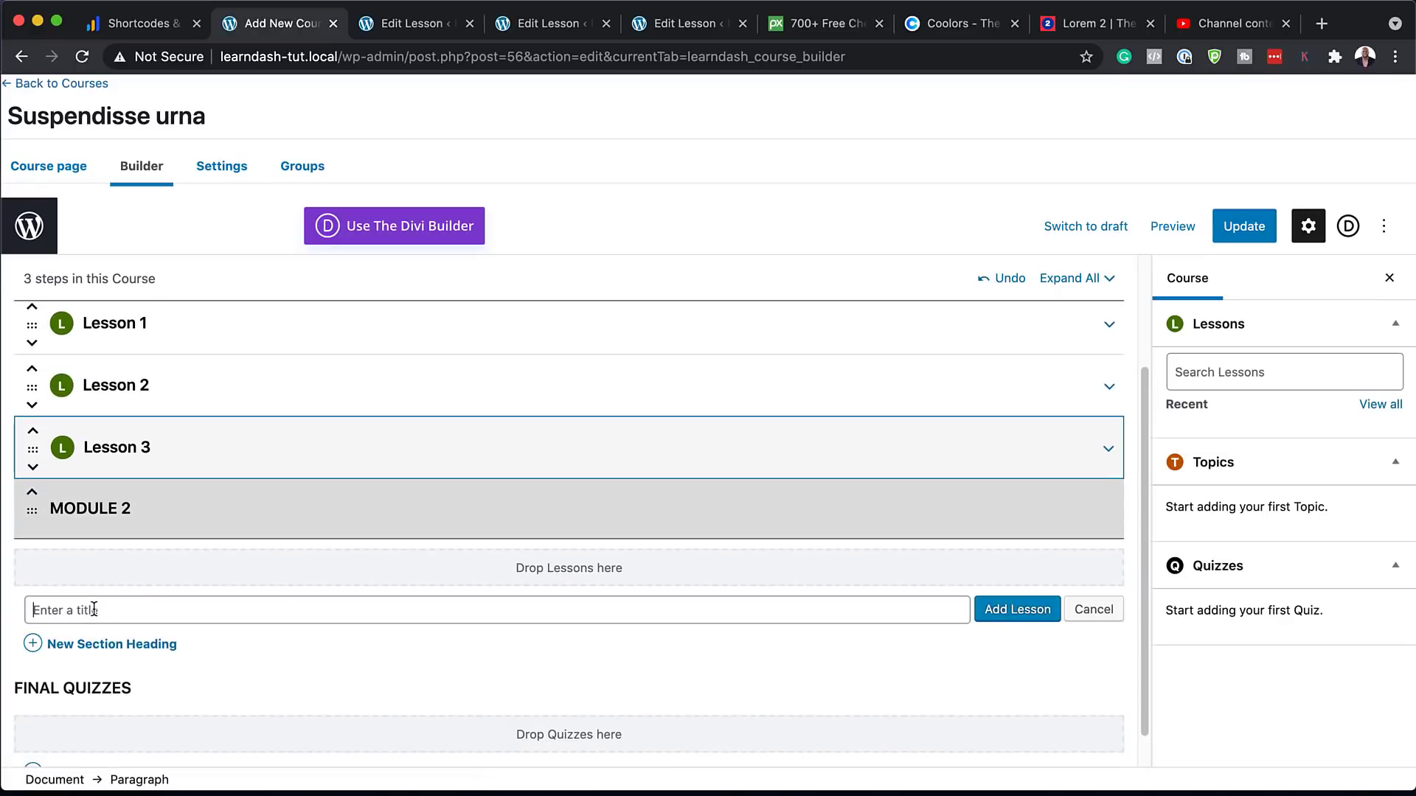
type("Lesson 1")
left_click(1016, 608)
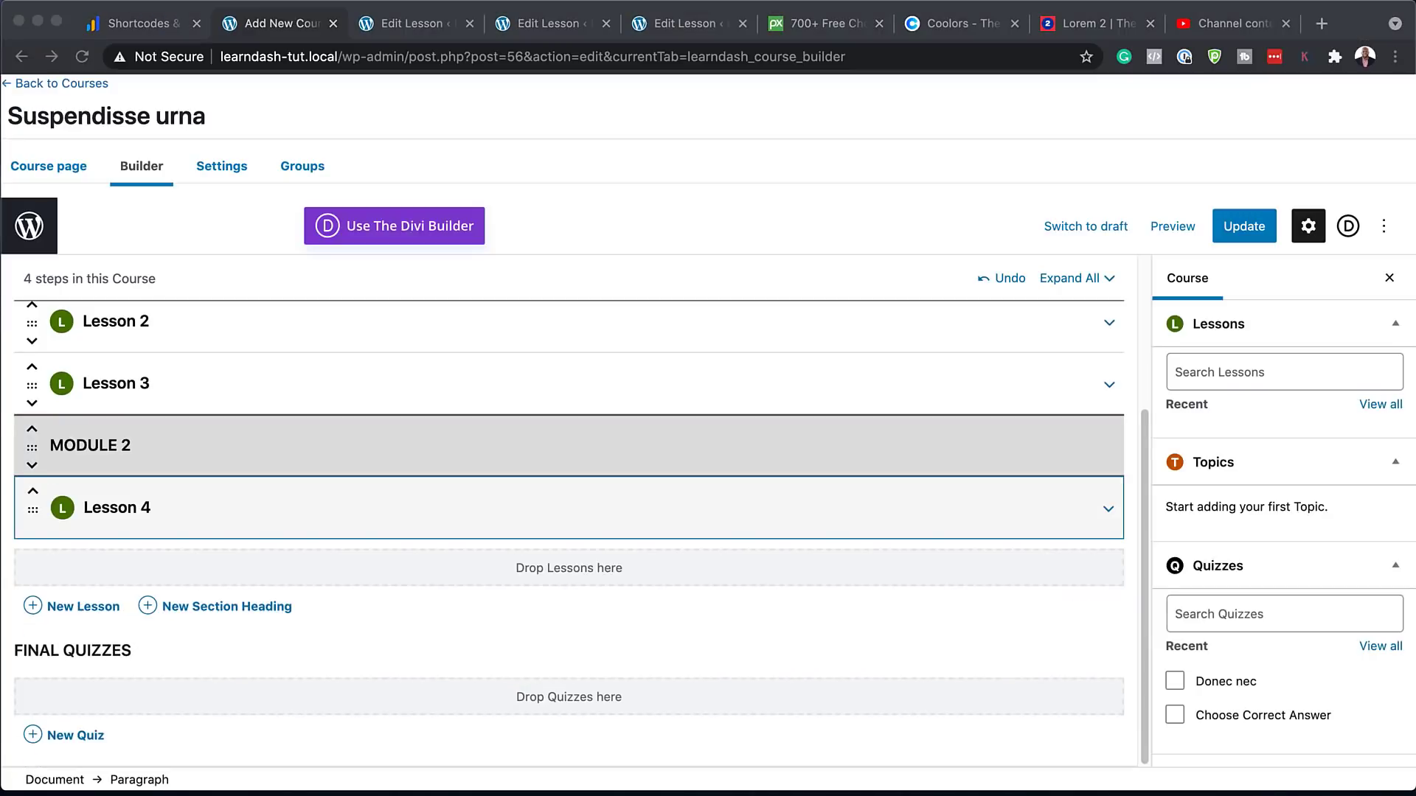
left_click(83, 606)
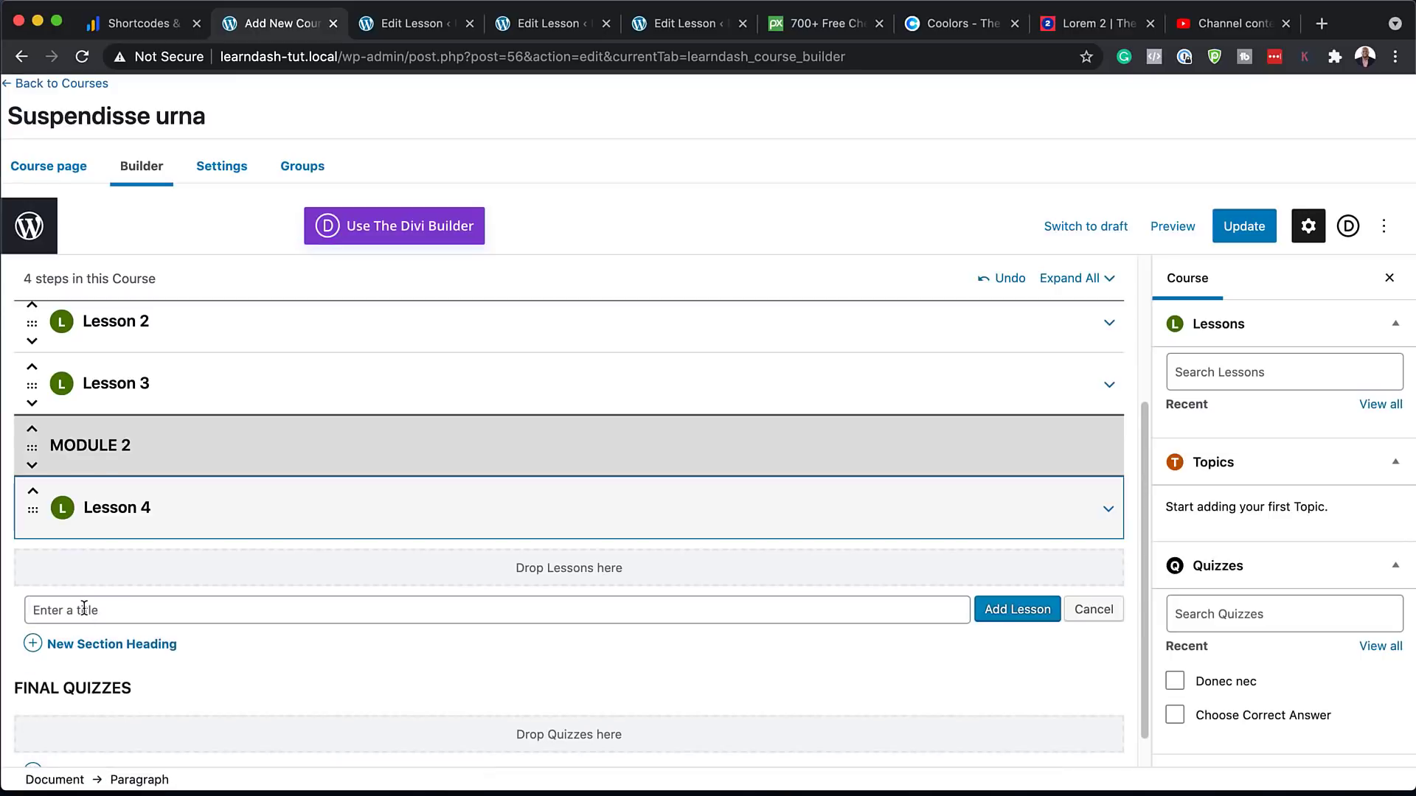
type("Lesson 5")
left_click(1018, 612)
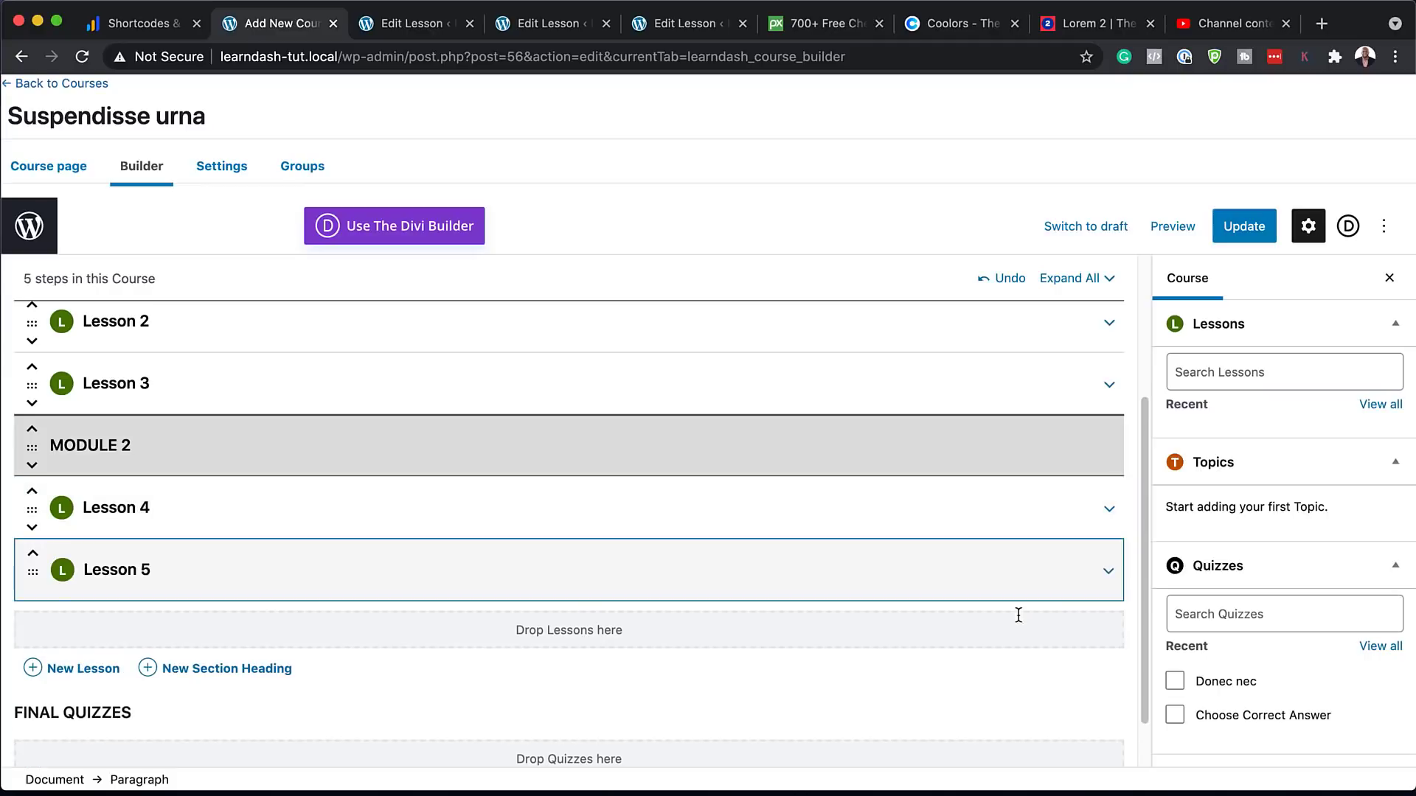
left_click(1261, 235)
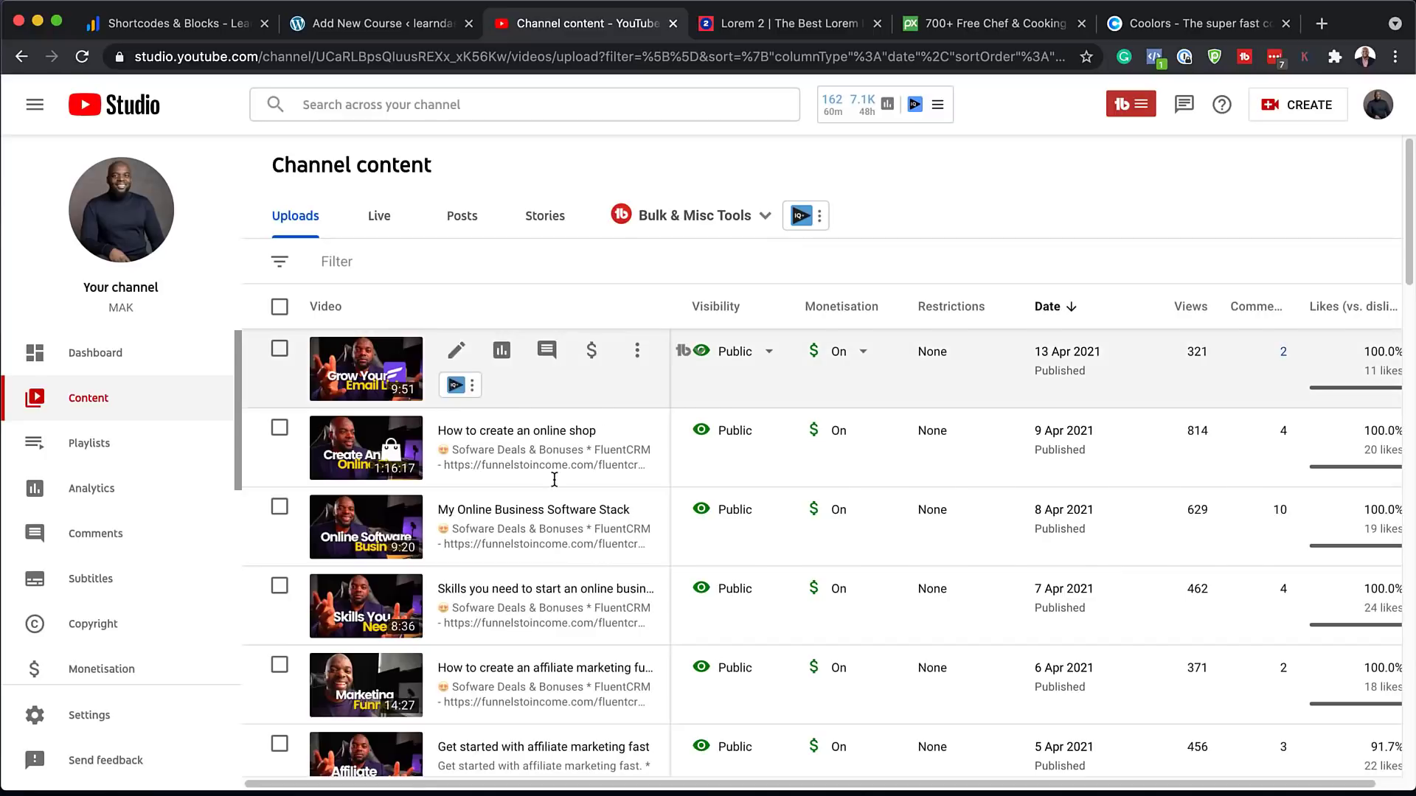
Copy the Marketing Funnel video's shareable link from YouTube Studio's Channel content
scroll(571, 546, "down", 2)
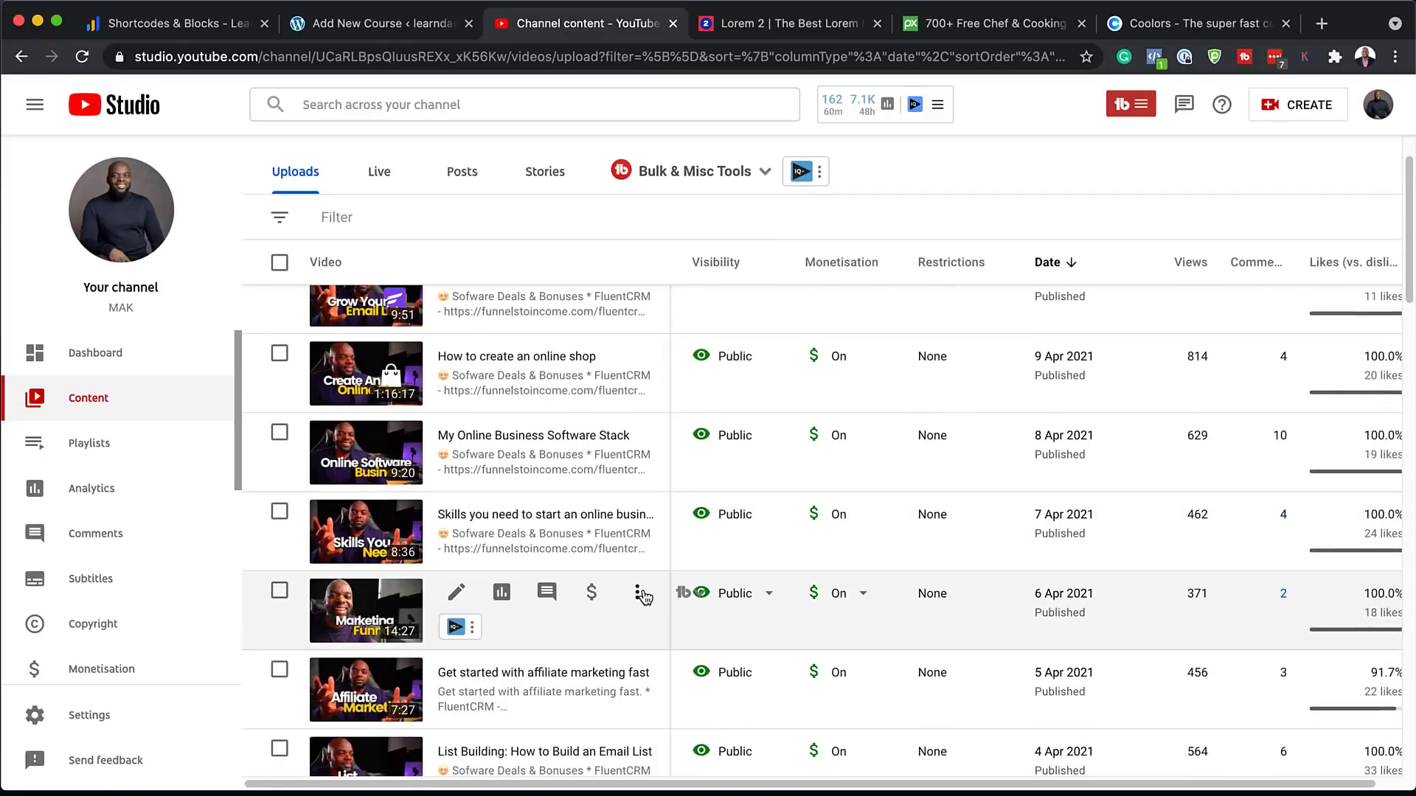
left_click(637, 596)
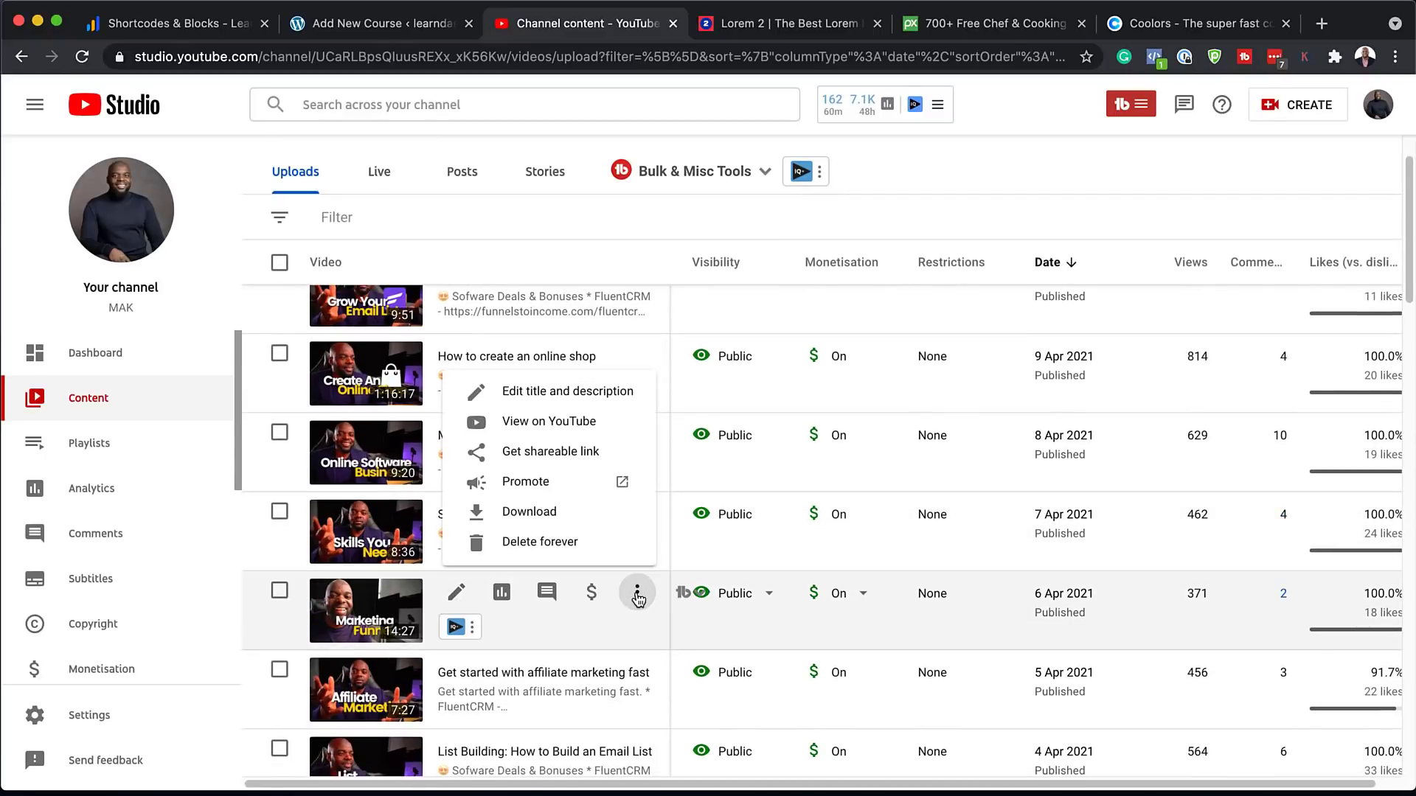
left_click(572, 459)
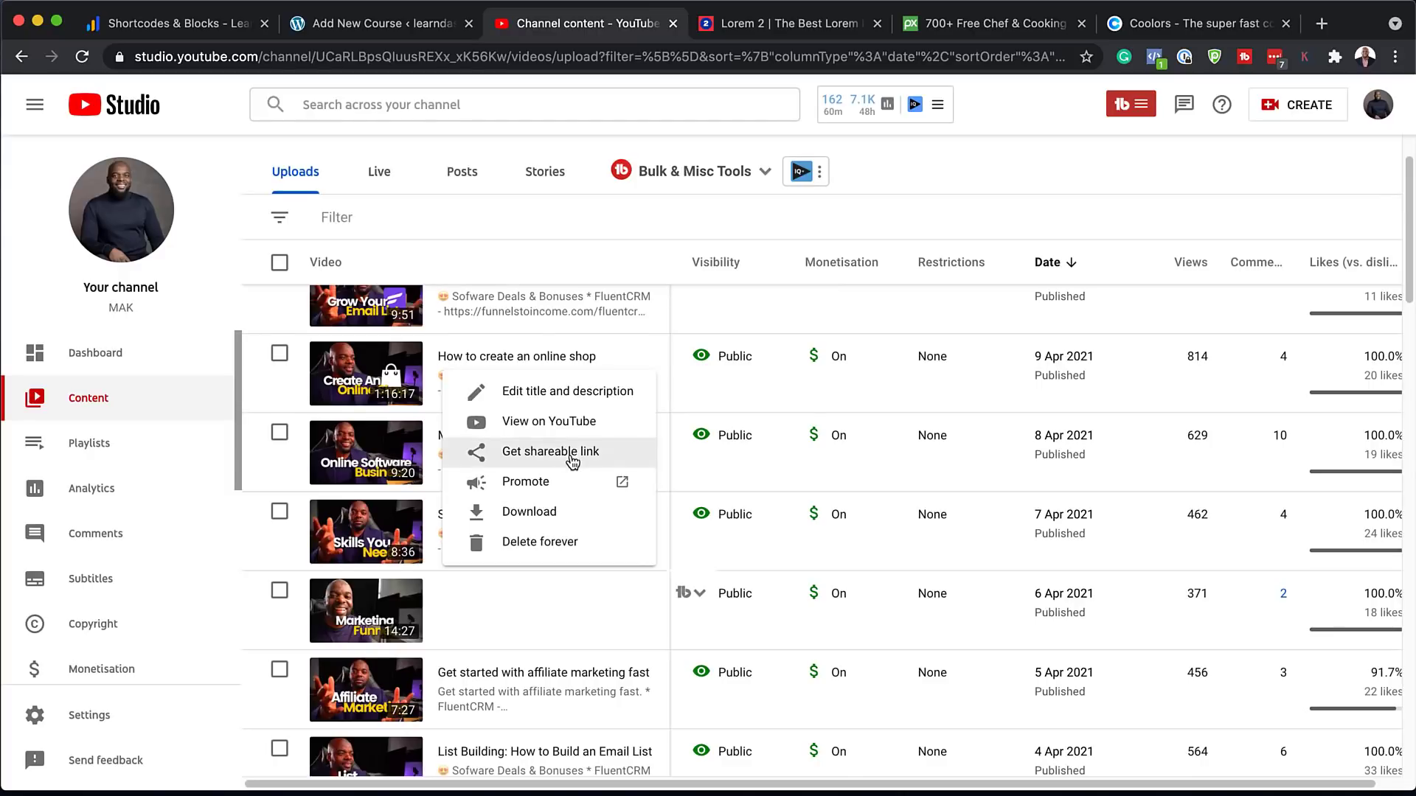
left_click(393, 30)
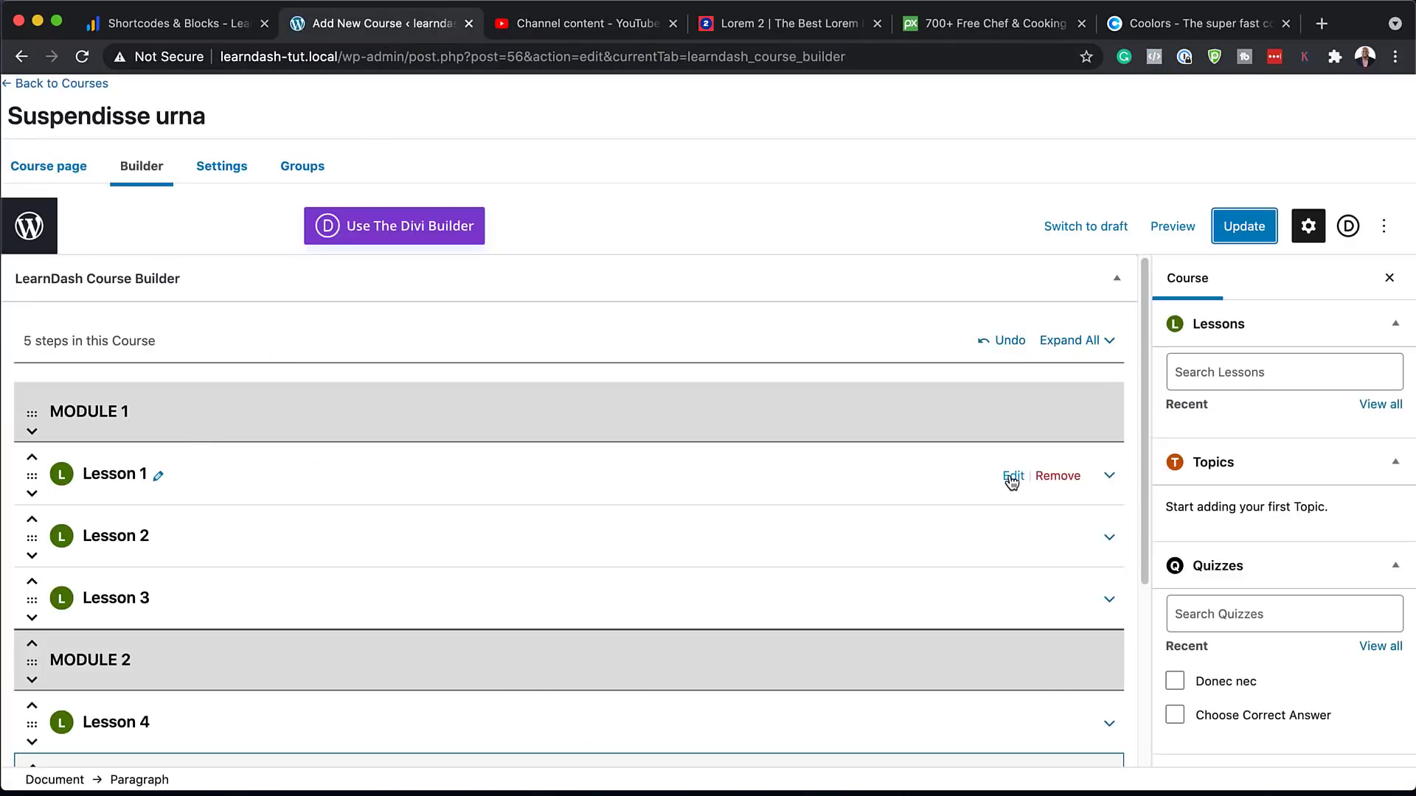
Open Lesson 1 in the editor and paste the video link into its empty body to embed it
left_click(1012, 476, "super")
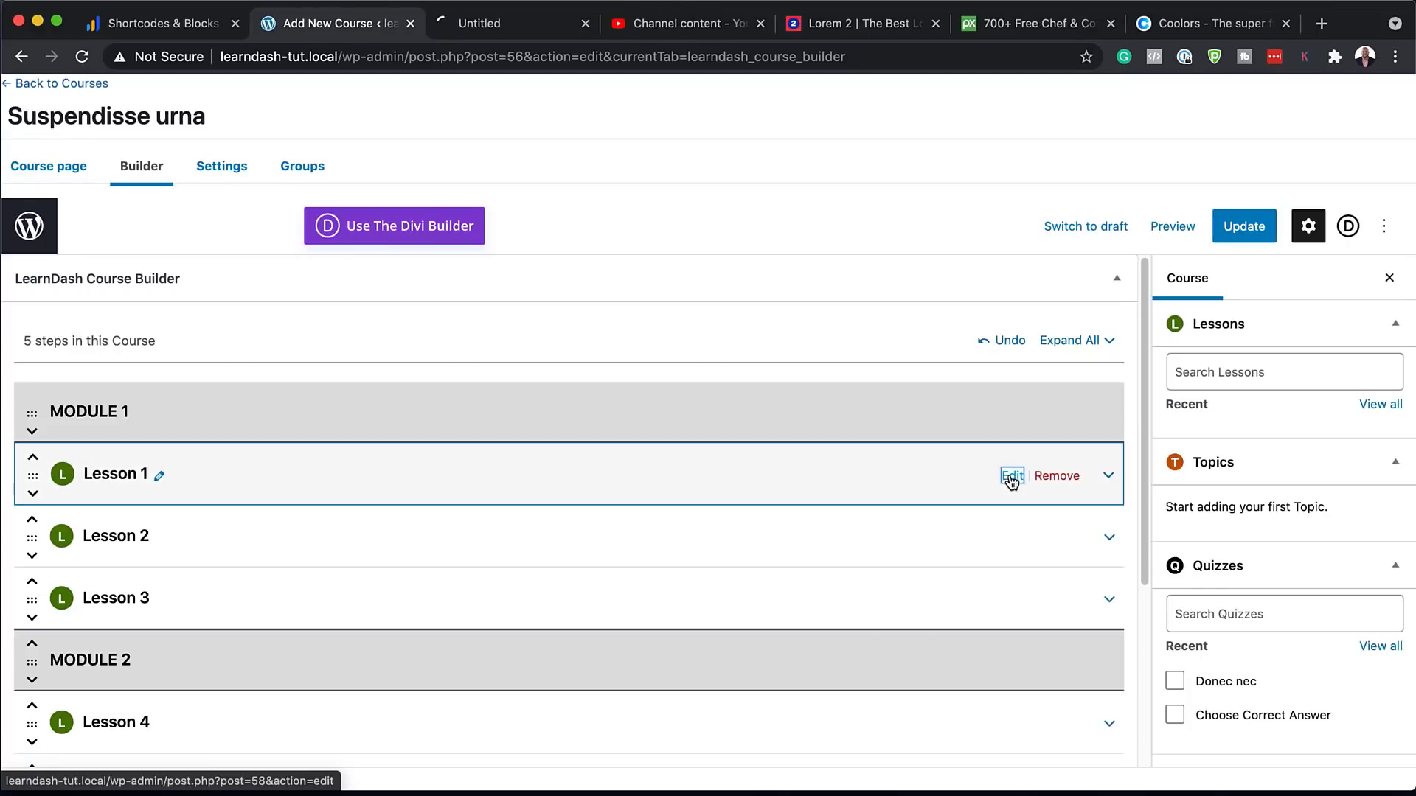
left_click(529, 26)
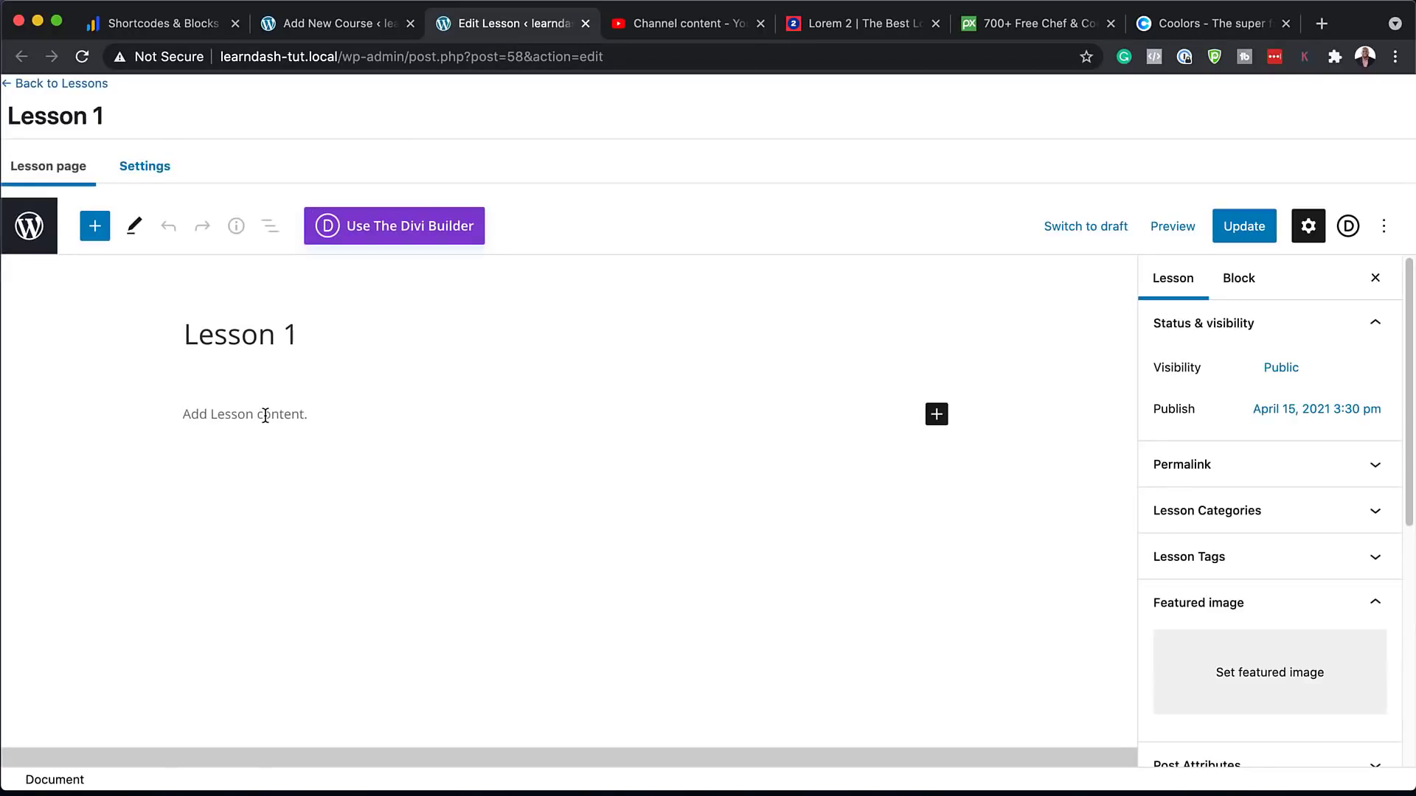
left_click(265, 415)
key("super+v")
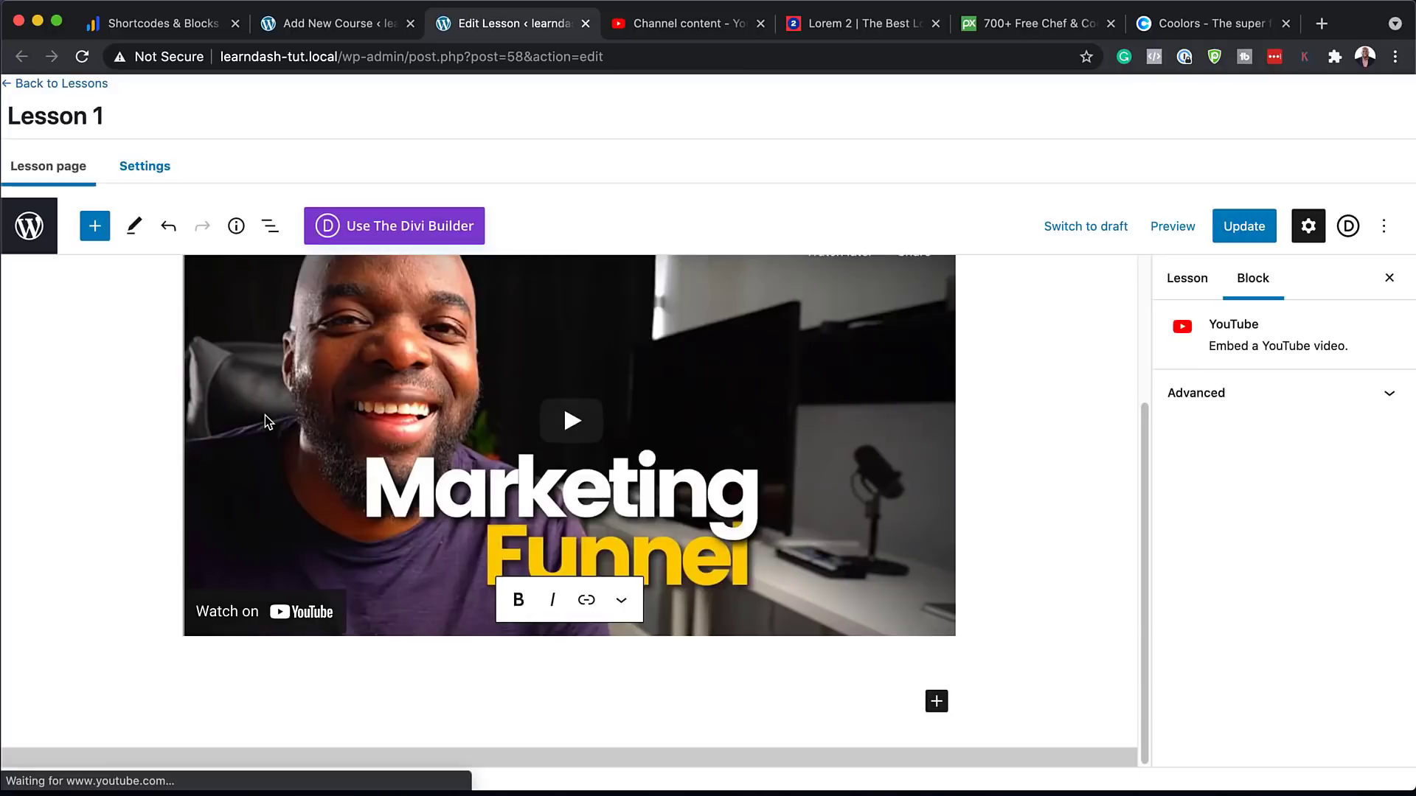
Copy three lorem ipsum paragraphs from the generator page and paste them below the video
left_click(892, 24)
left_click_drag(545, 269, 852, 514)
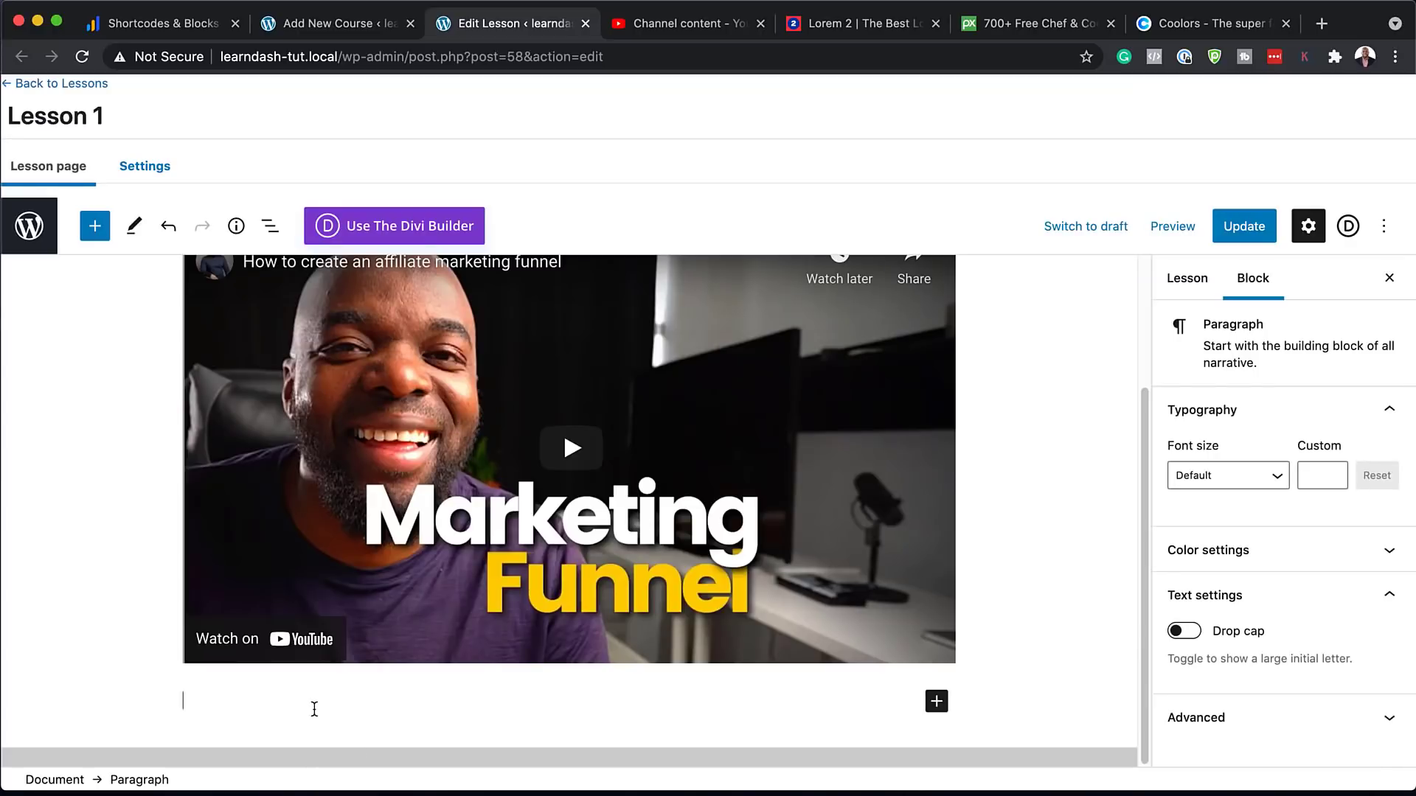
key("super+v")
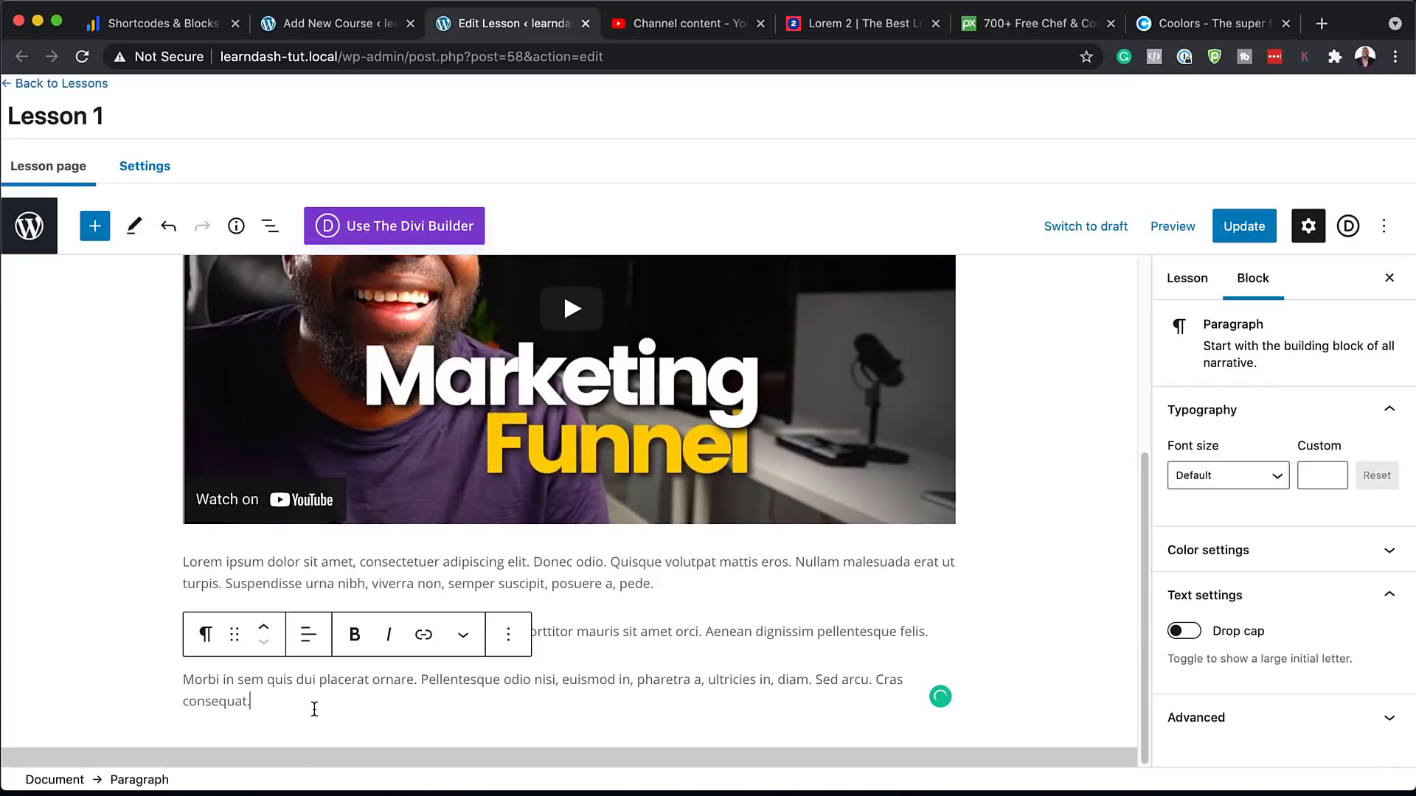
key("Return")
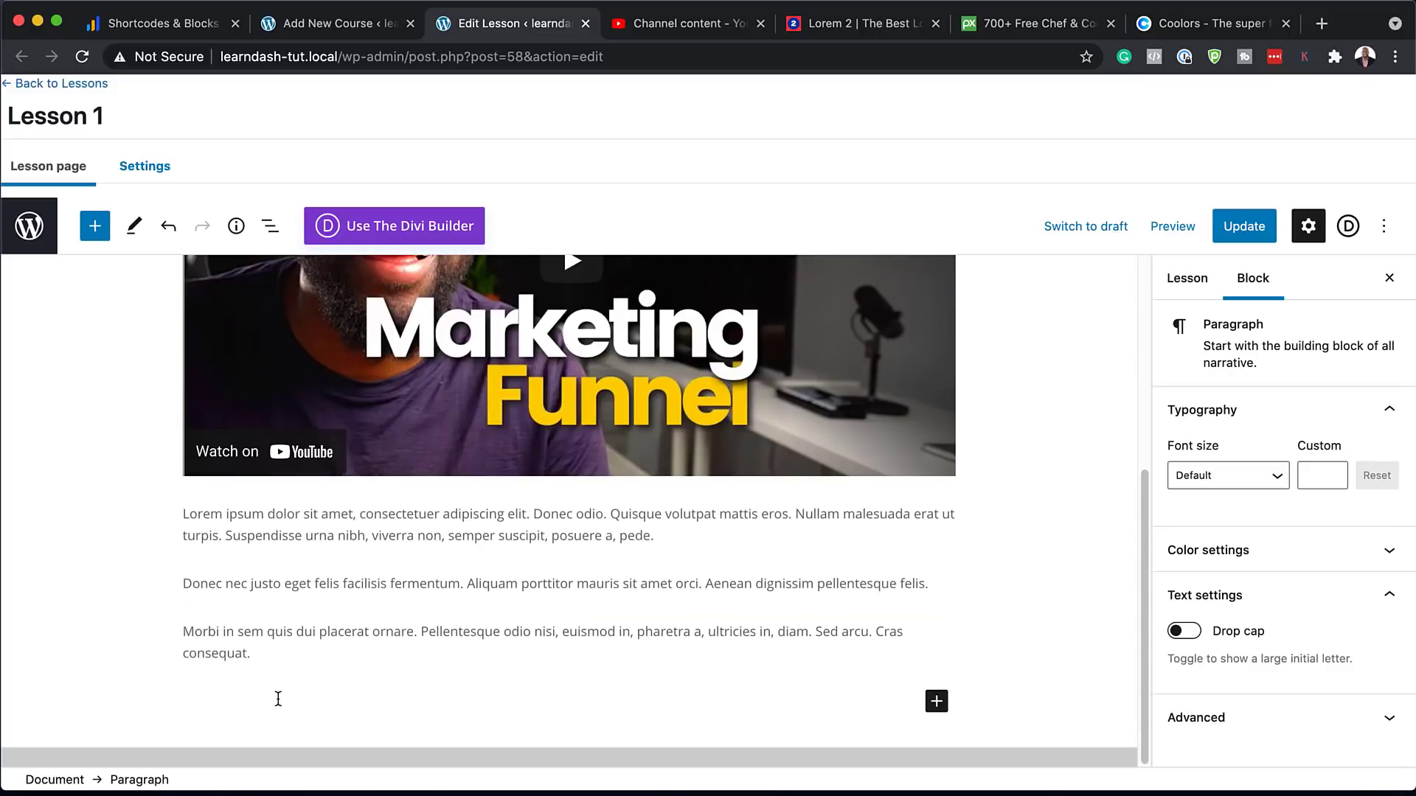
Insert the curry bowl photo from the Media Library as an Image block
type("/")
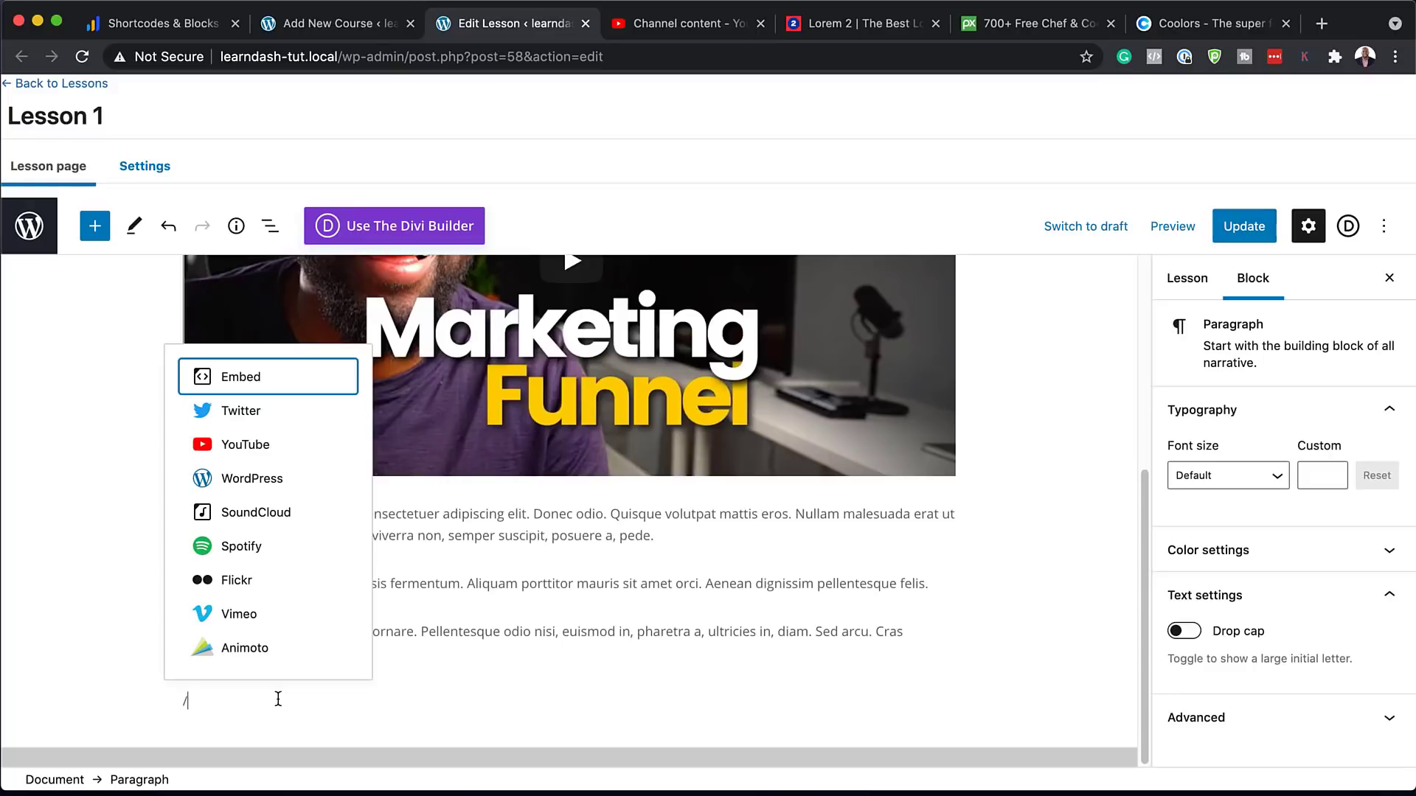
type("ima")
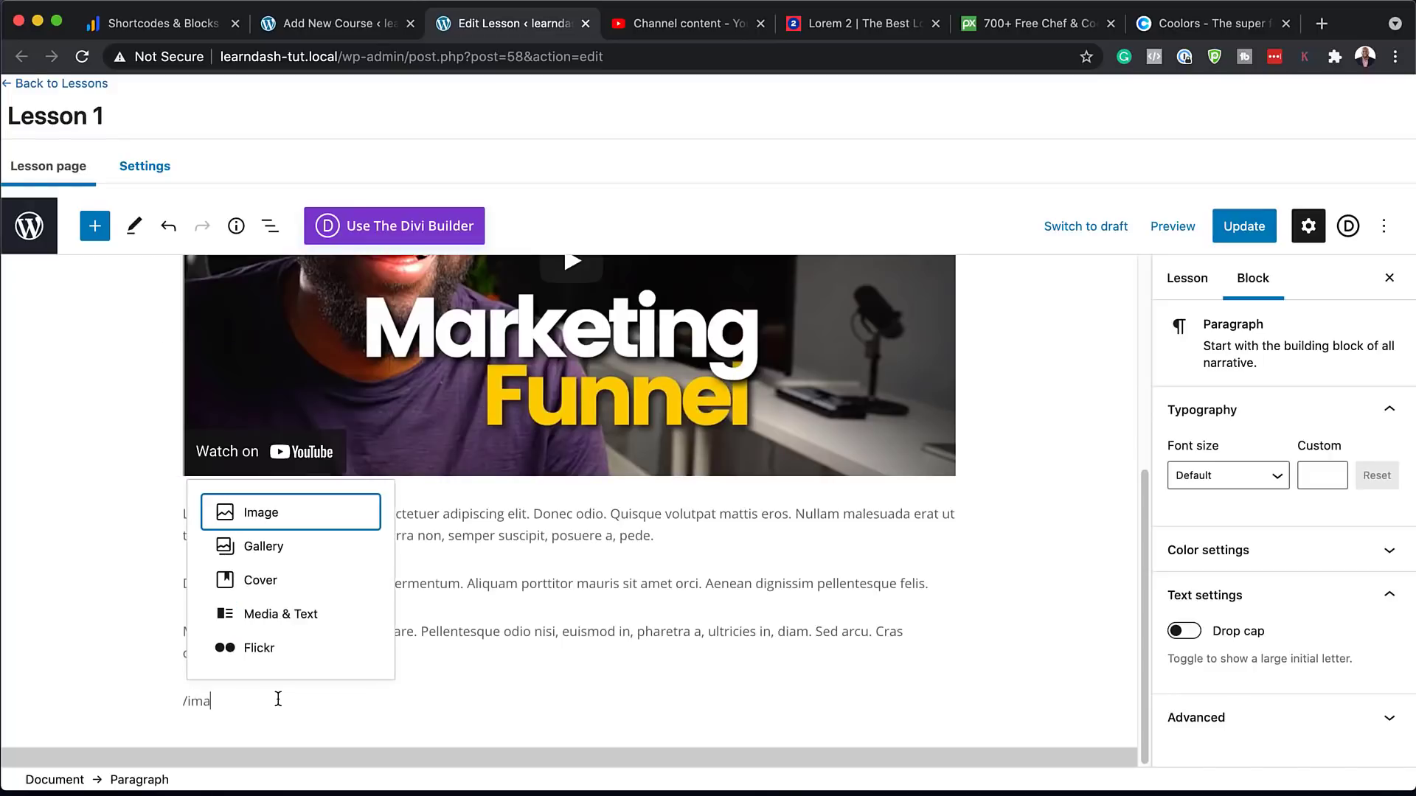
left_click(281, 511)
left_click(315, 708)
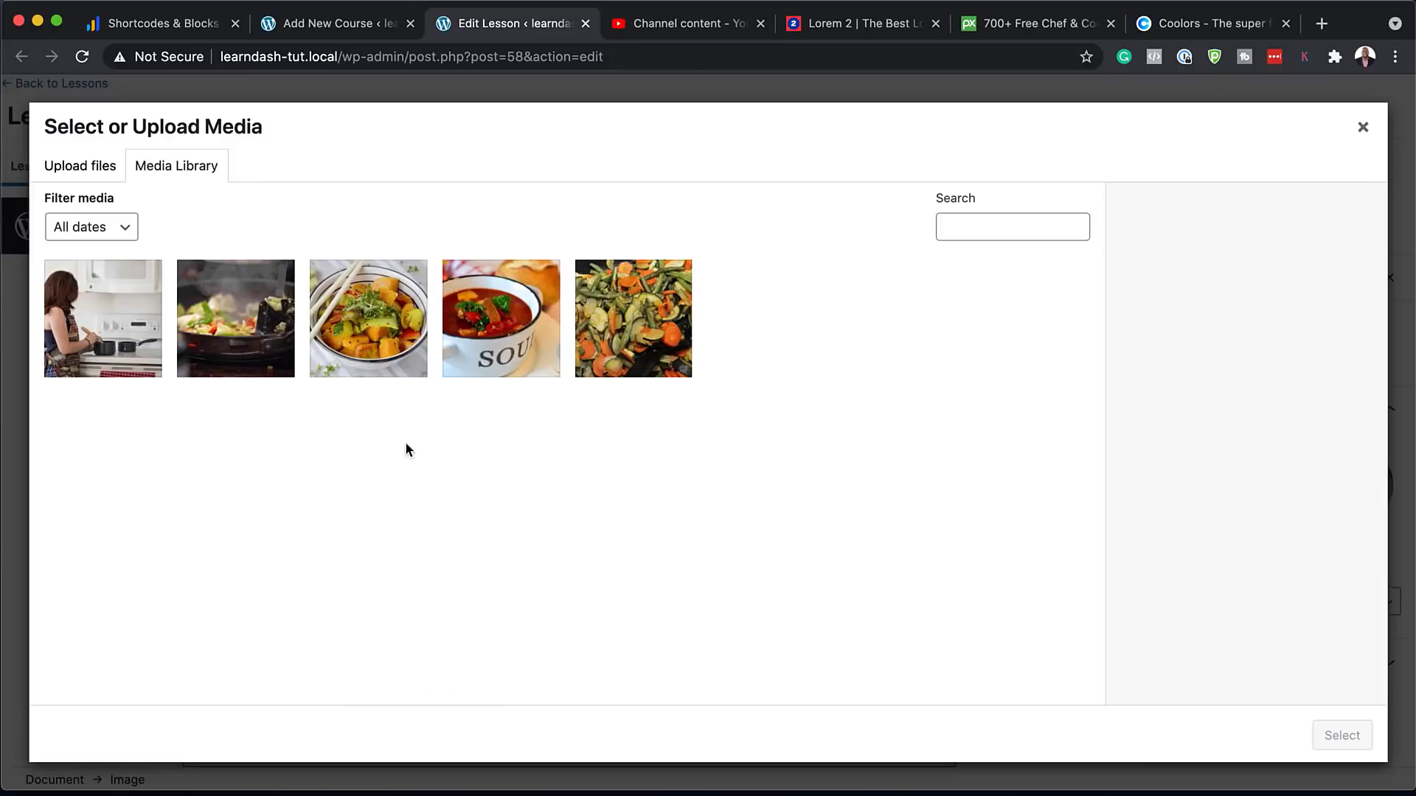
left_click(379, 350)
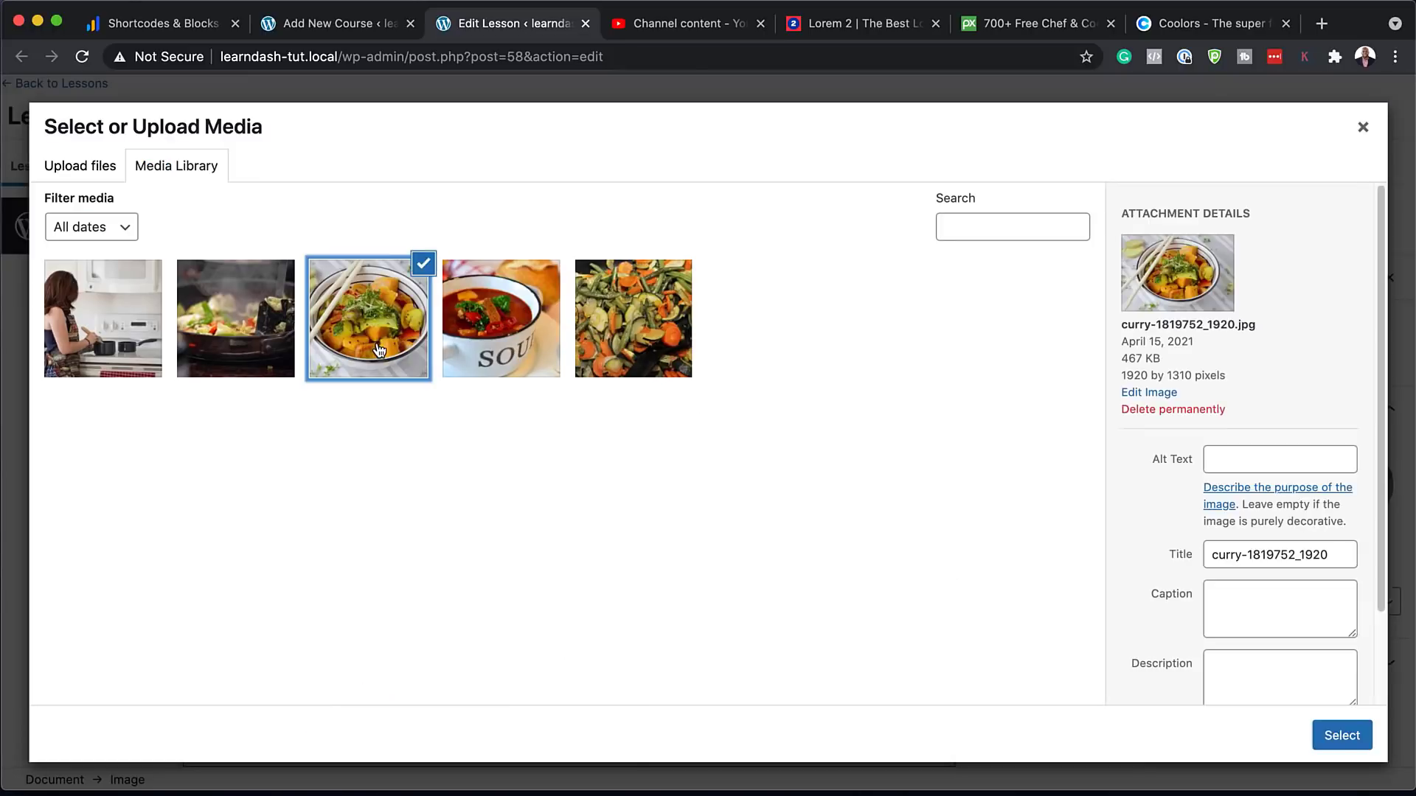
left_click(1340, 735)
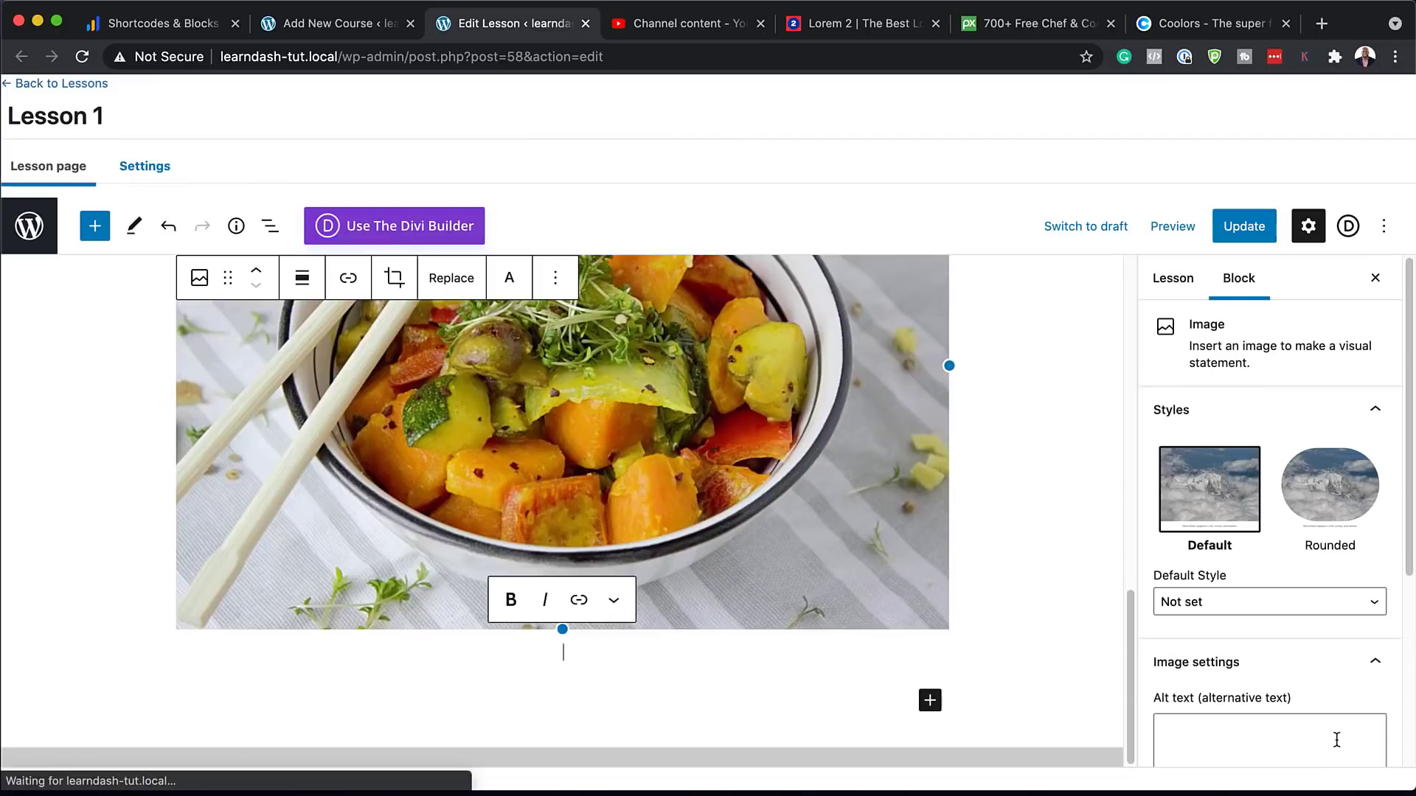
Update Lesson 1 and view the published lesson page
scroll(854, 474, "up", 6)
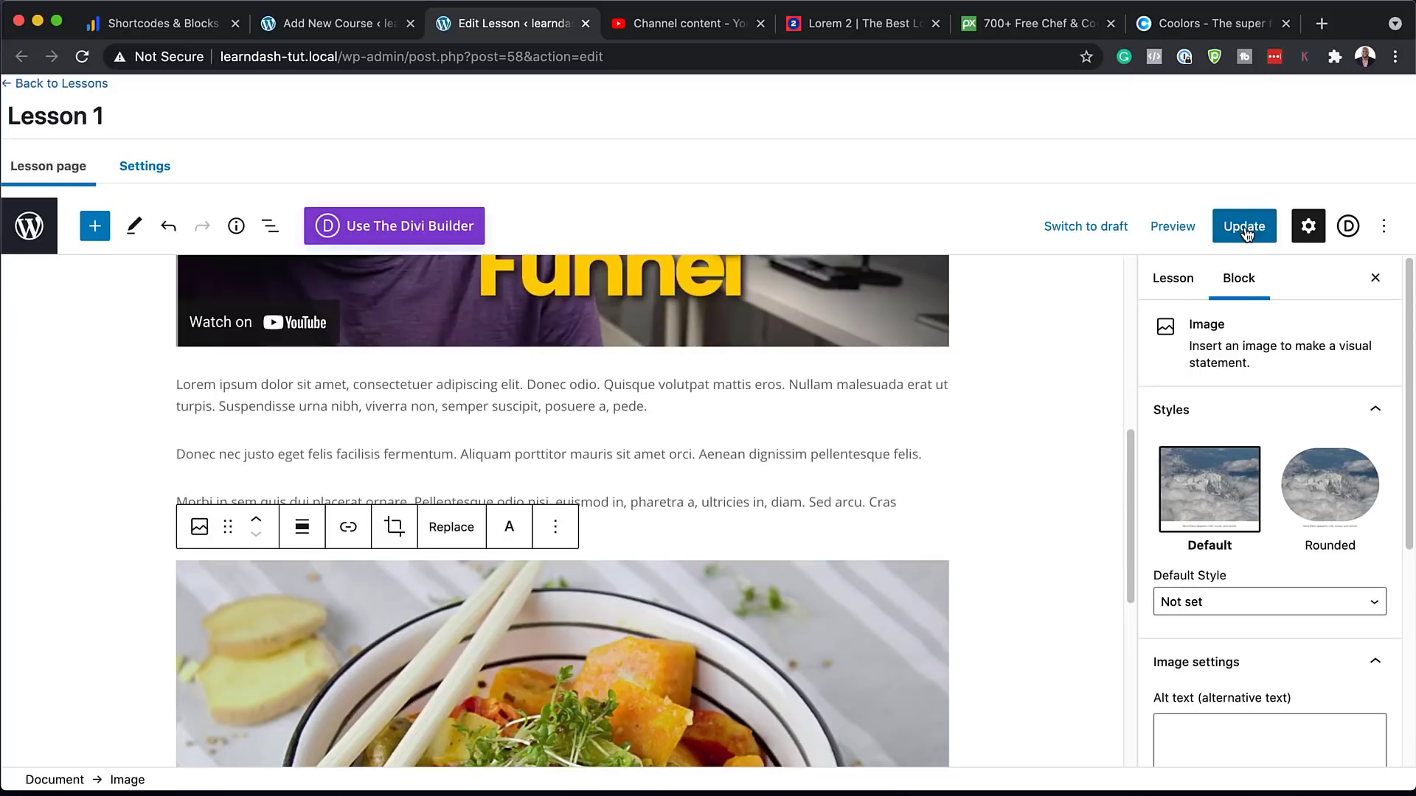
left_click(1244, 231)
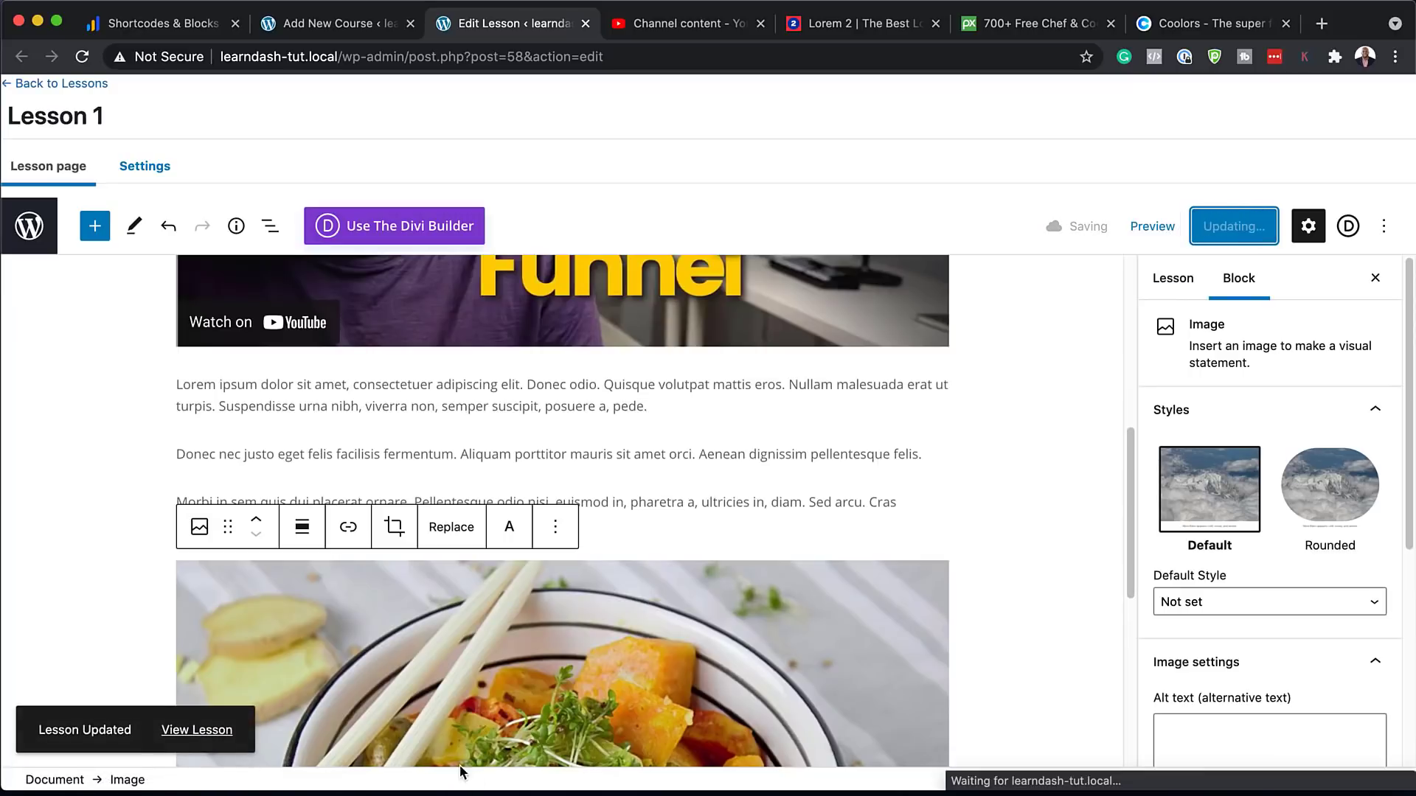
left_click(221, 732)
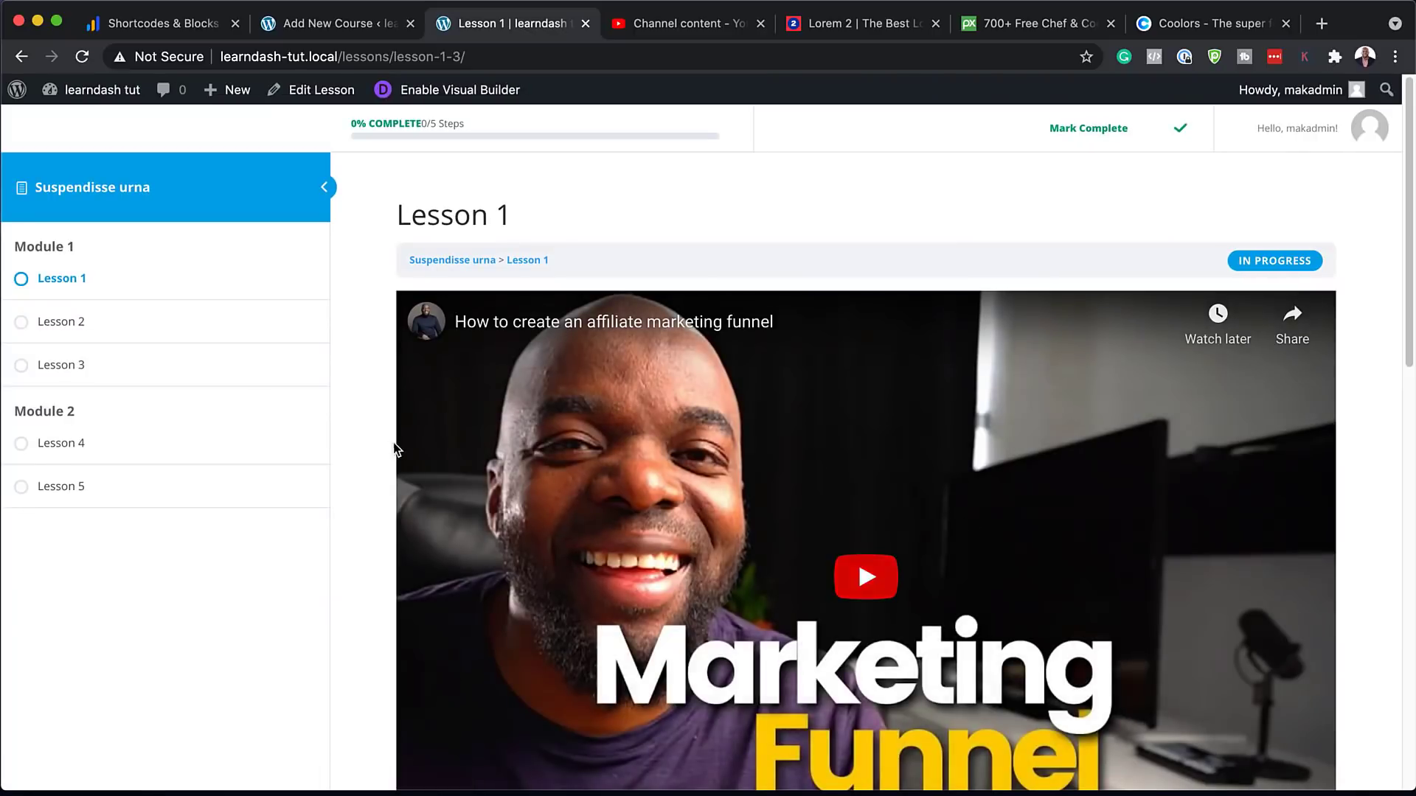
Scroll through the live Lesson 1 page, then return to the Add New Course tab
scroll(380, 483, "down", 6)
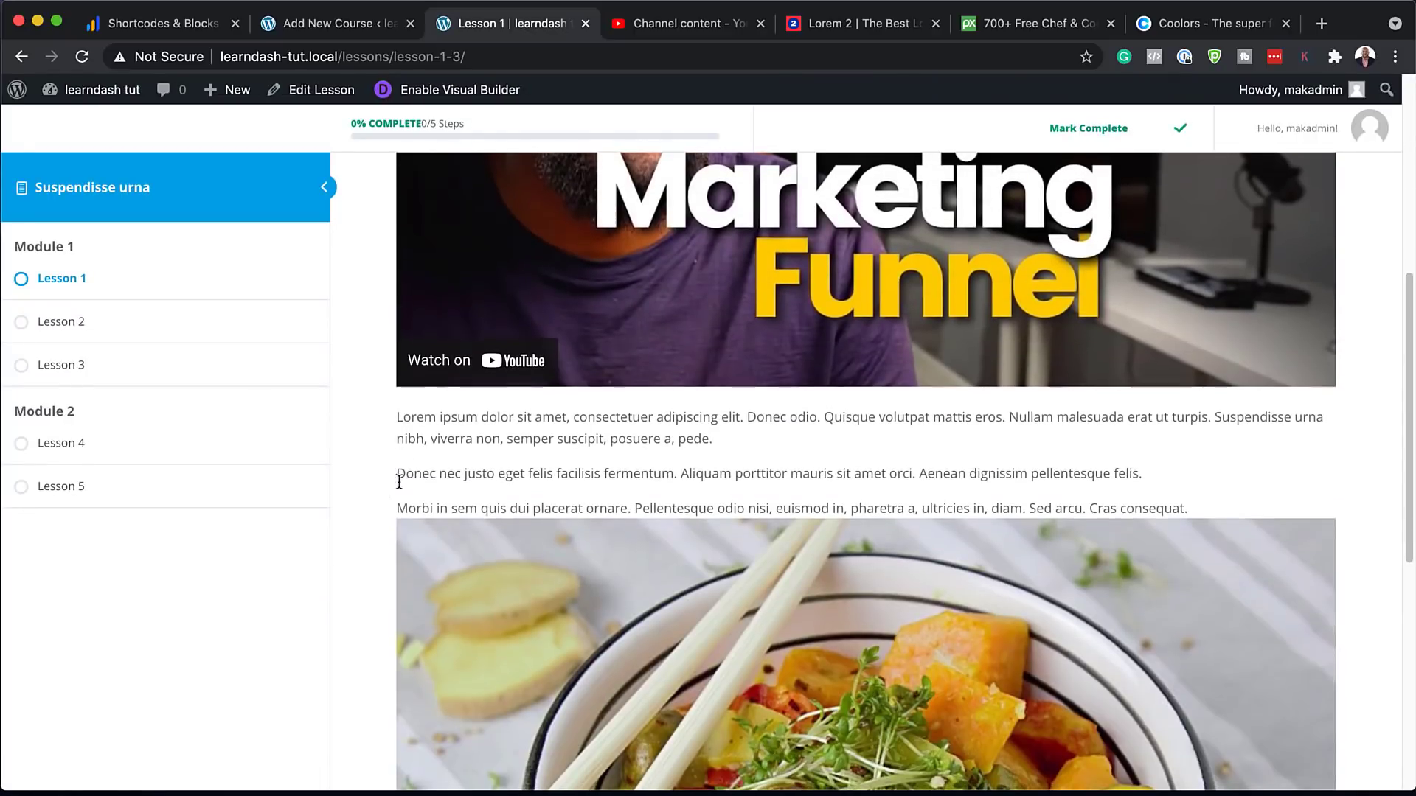
scroll(399, 487, "down", 7)
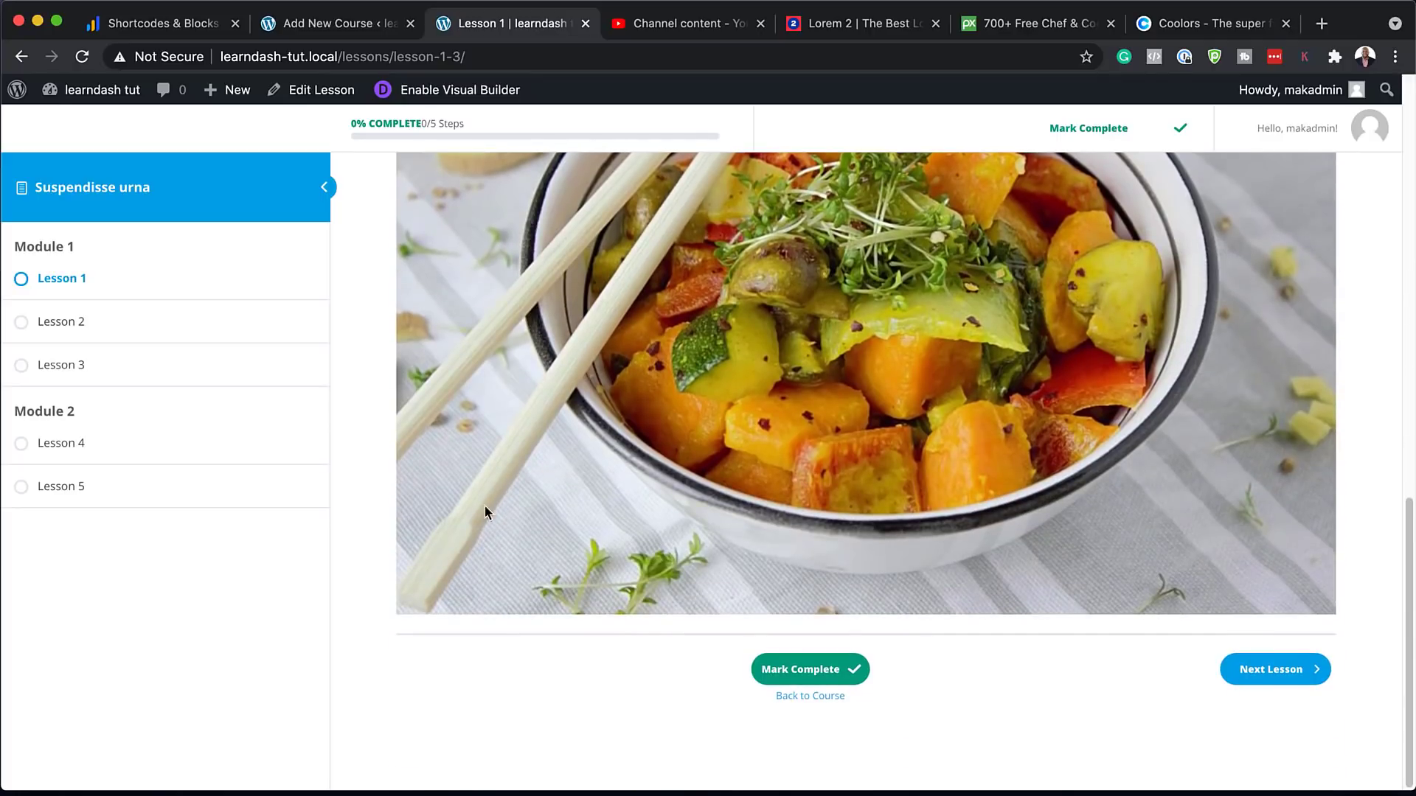
scroll(413, 490, "up", 6)
scroll(396, 503, "up", 8)
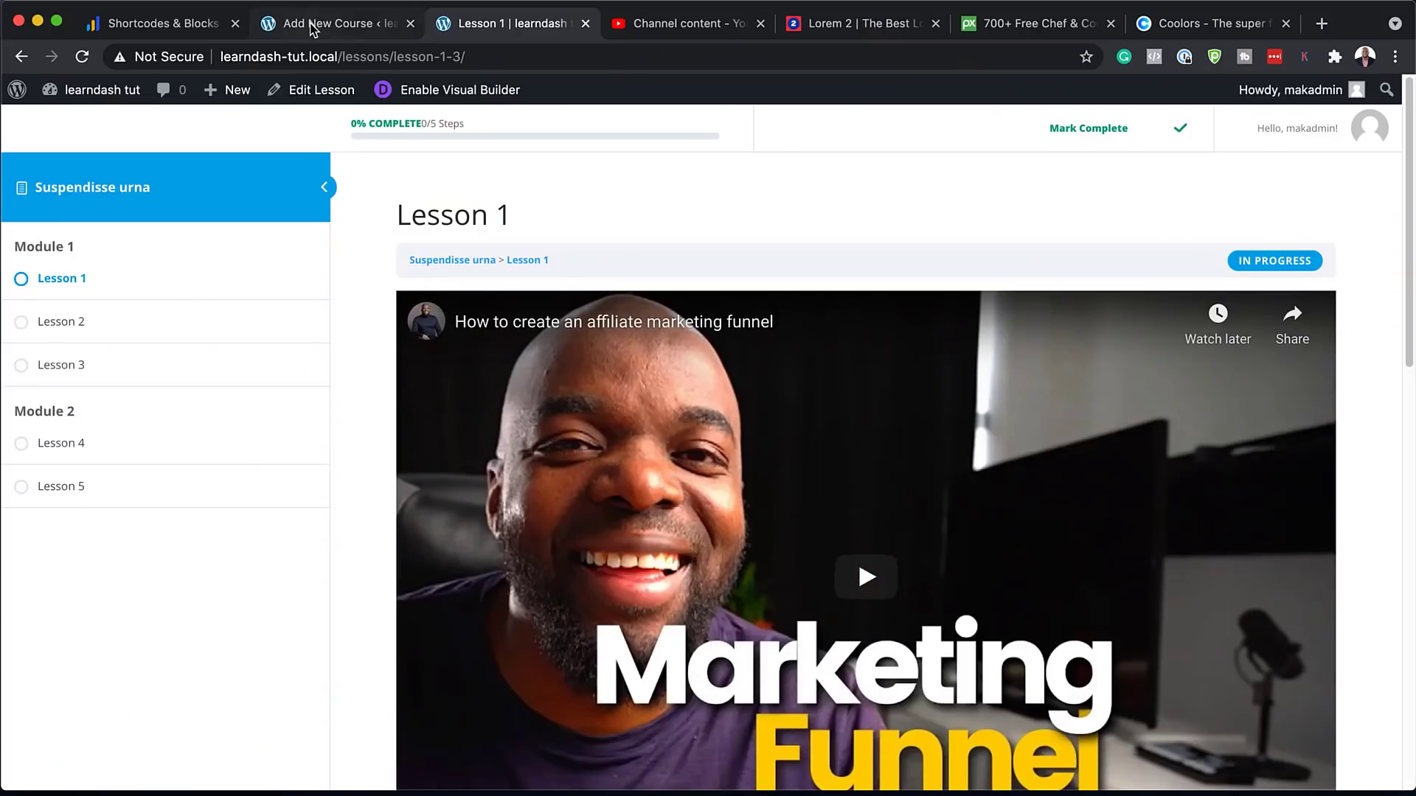
left_click(312, 27)
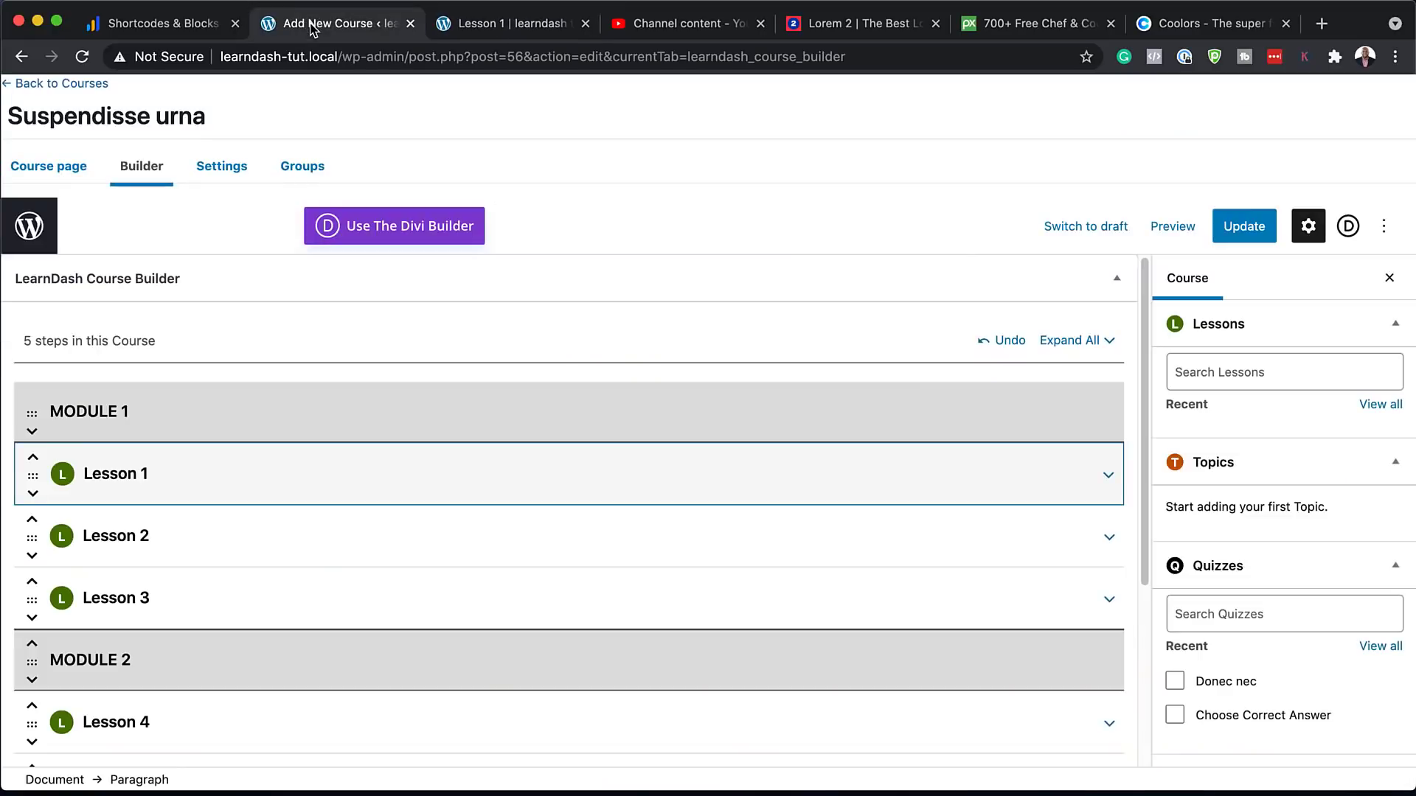
Leave the course editor, confirming the exit, and go to the All Pages list
left_click(58, 85)
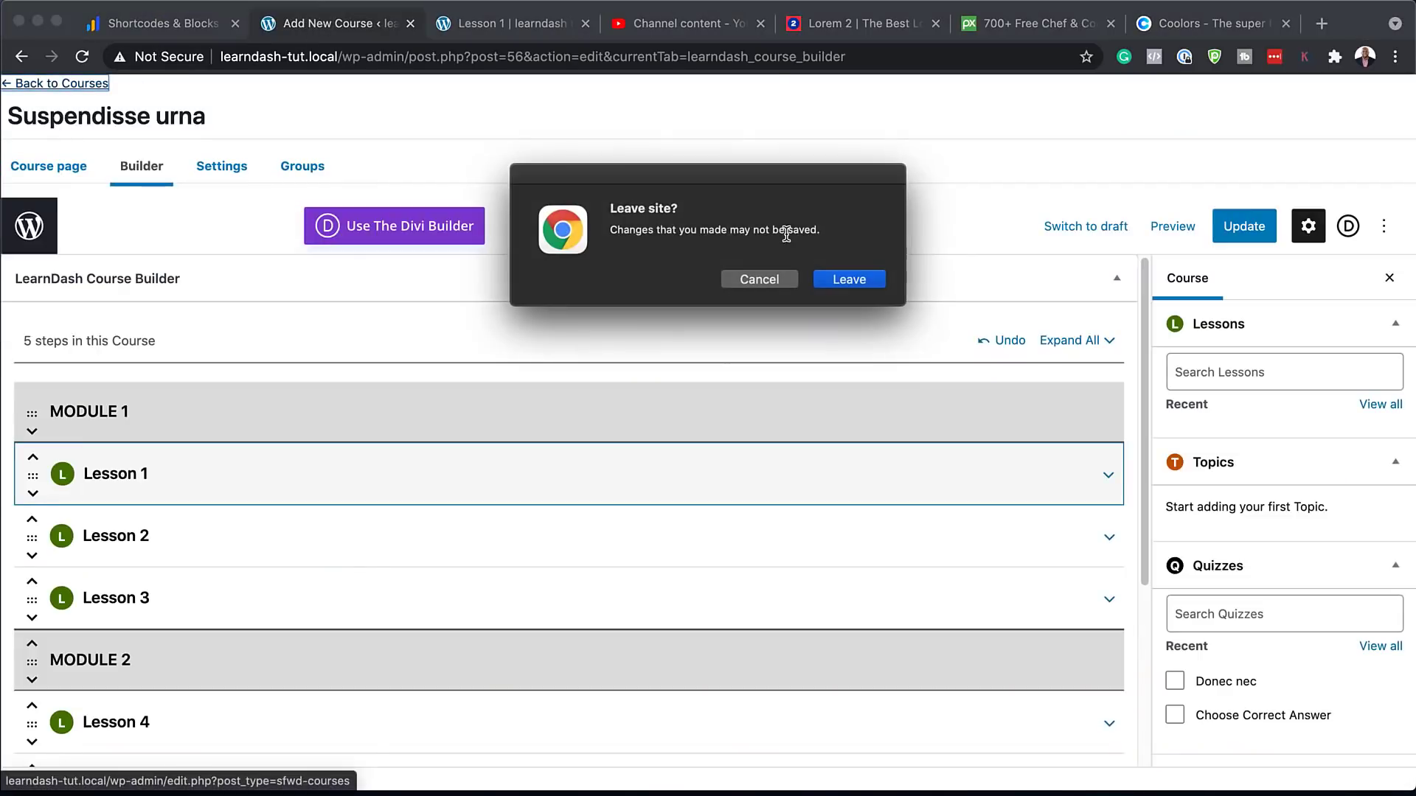
left_click(850, 280)
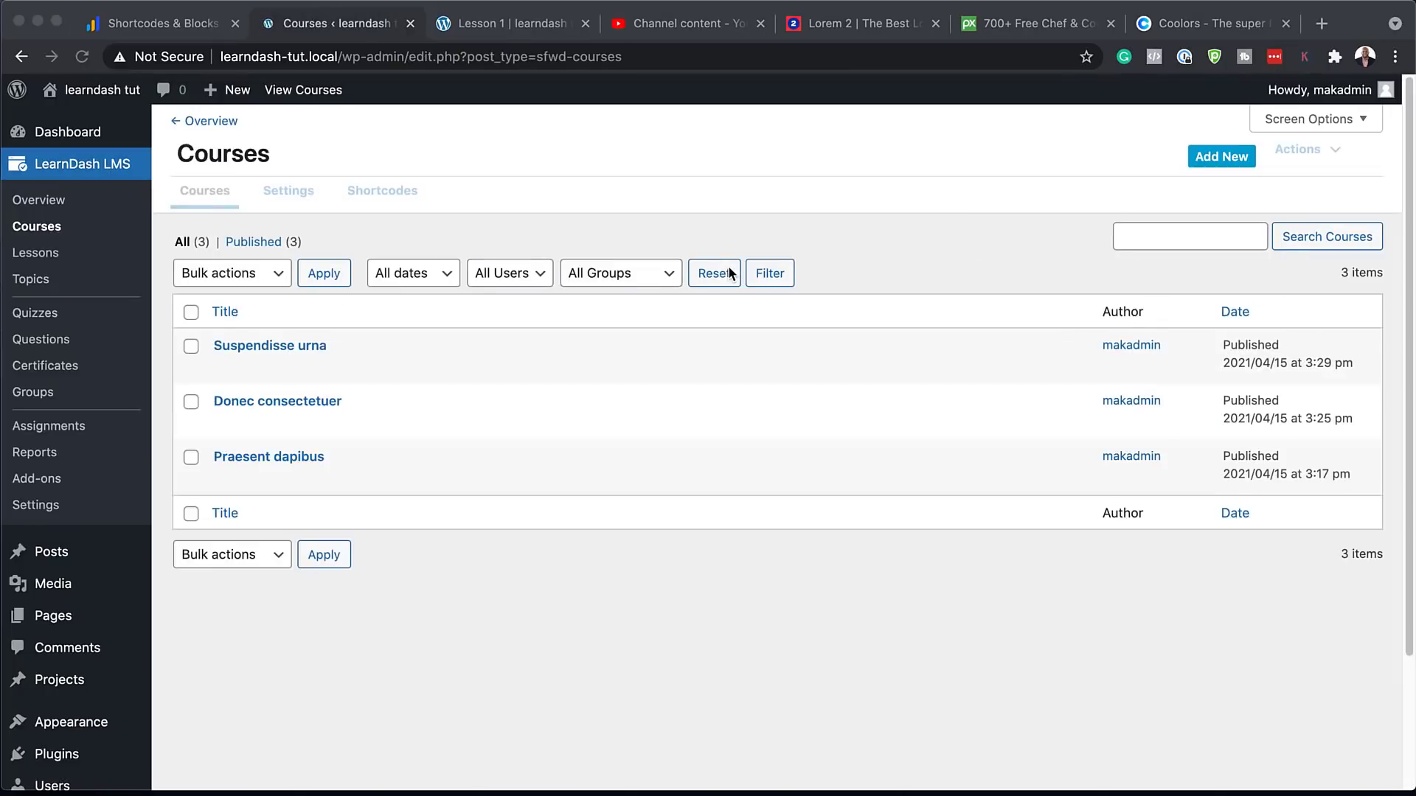
mouse_move(63, 617)
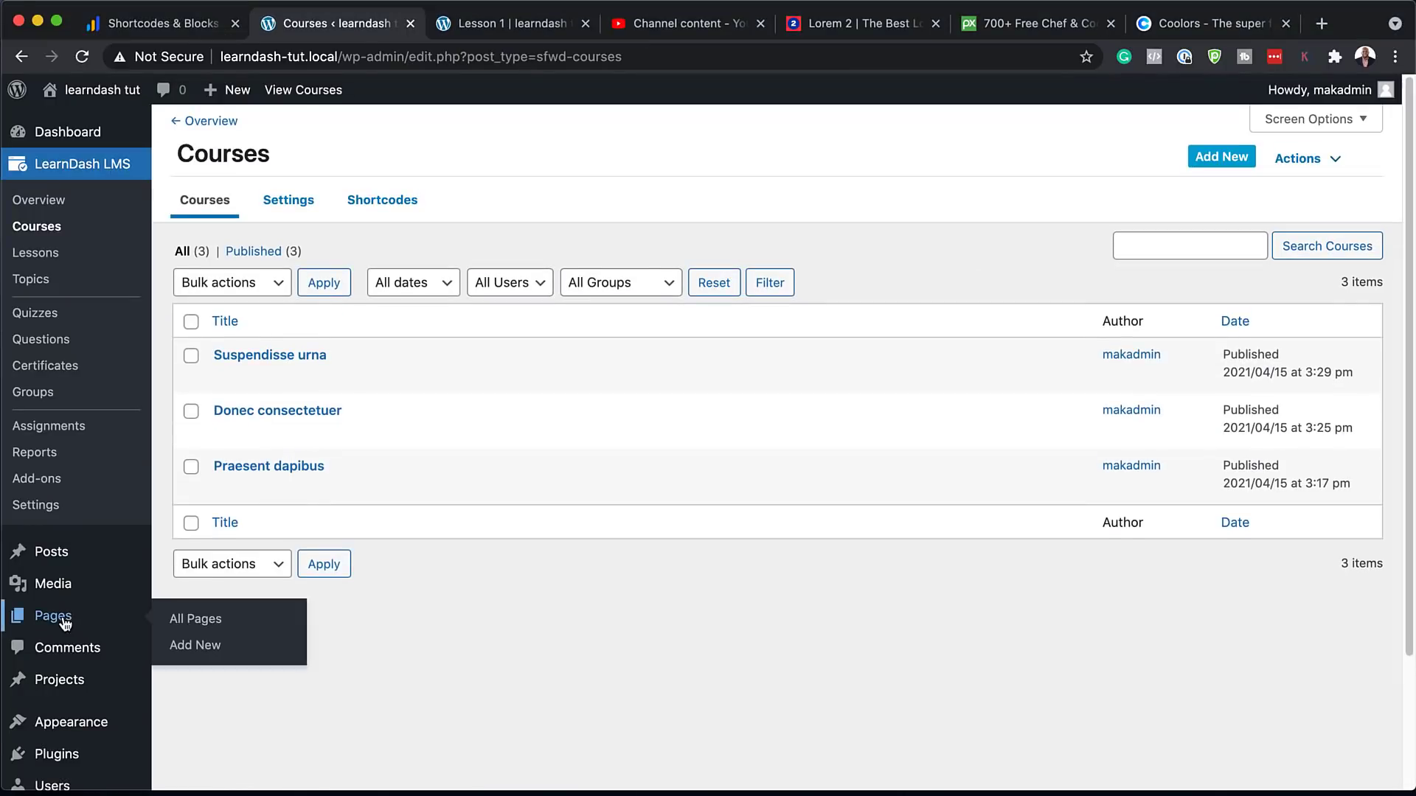
left_click(223, 623)
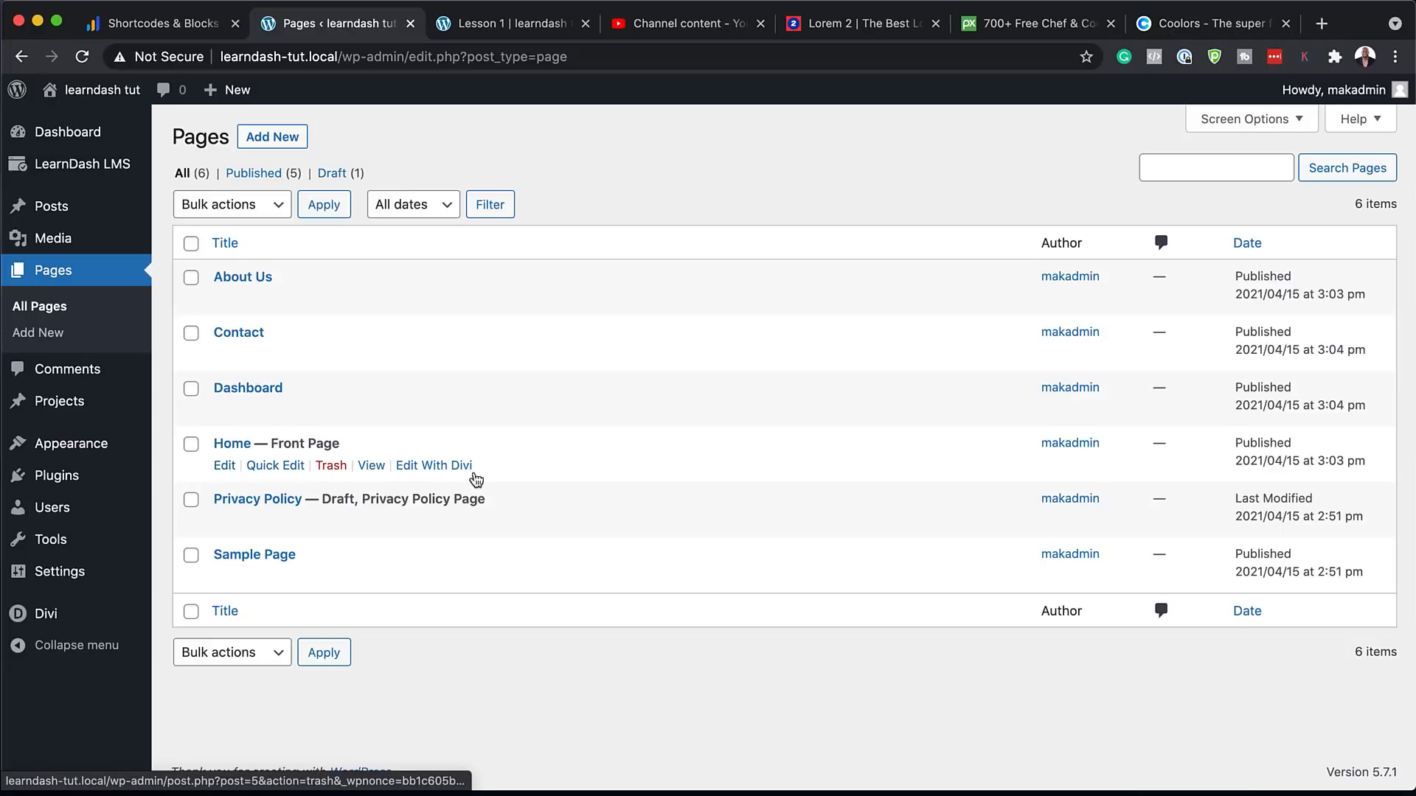
Edit Home with Divi from scratch, adding a fullwidth section with a Fullwidth Header module
left_click(434, 472)
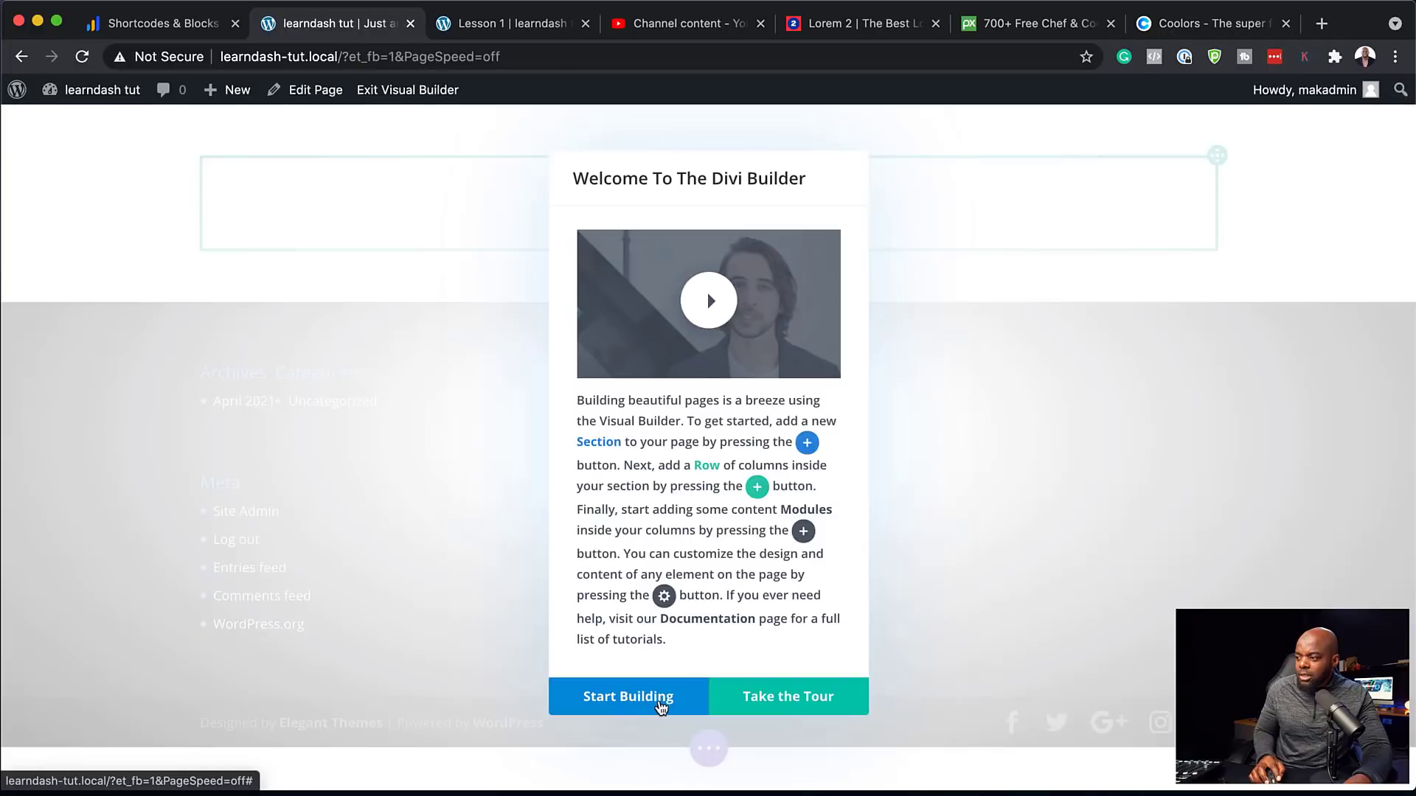
left_click(660, 703)
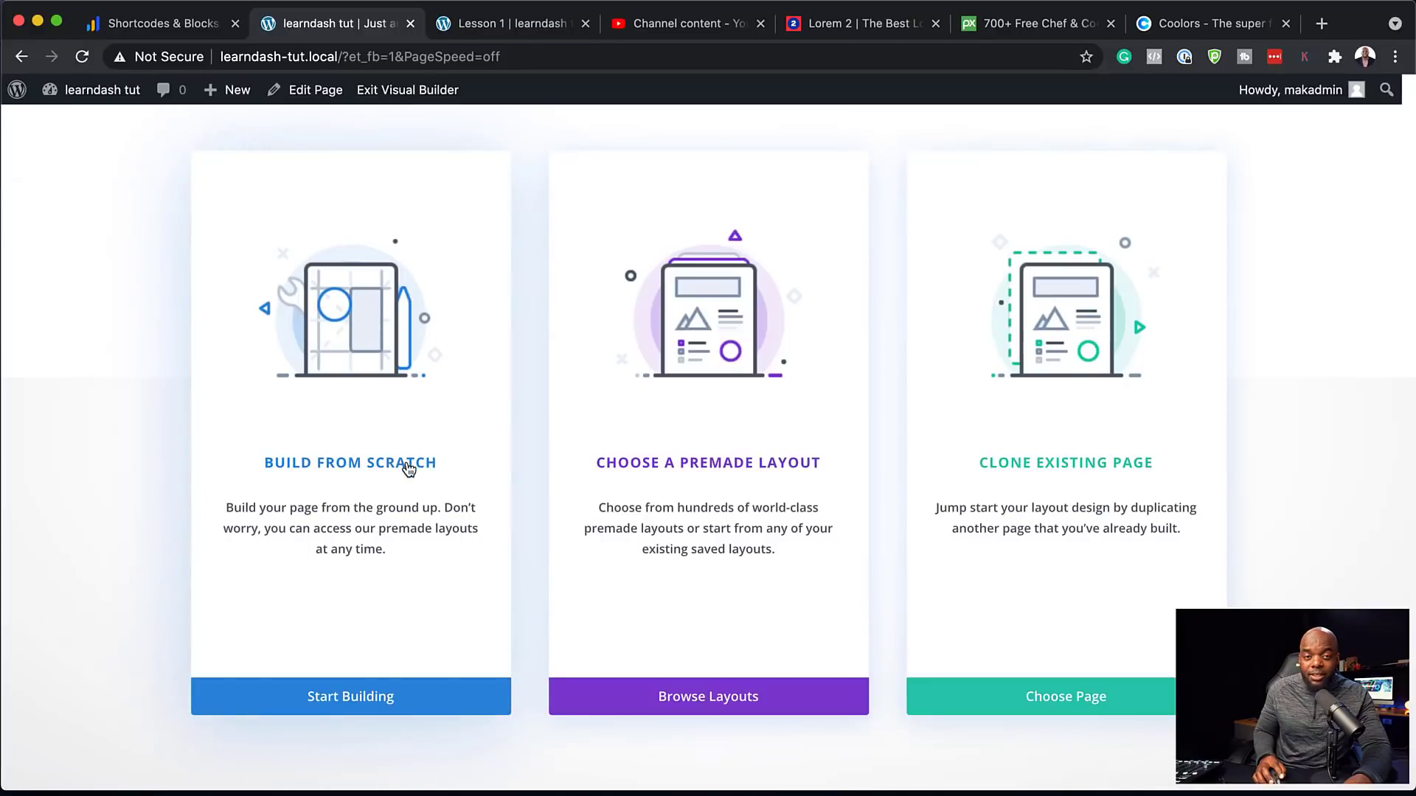
left_click(407, 469)
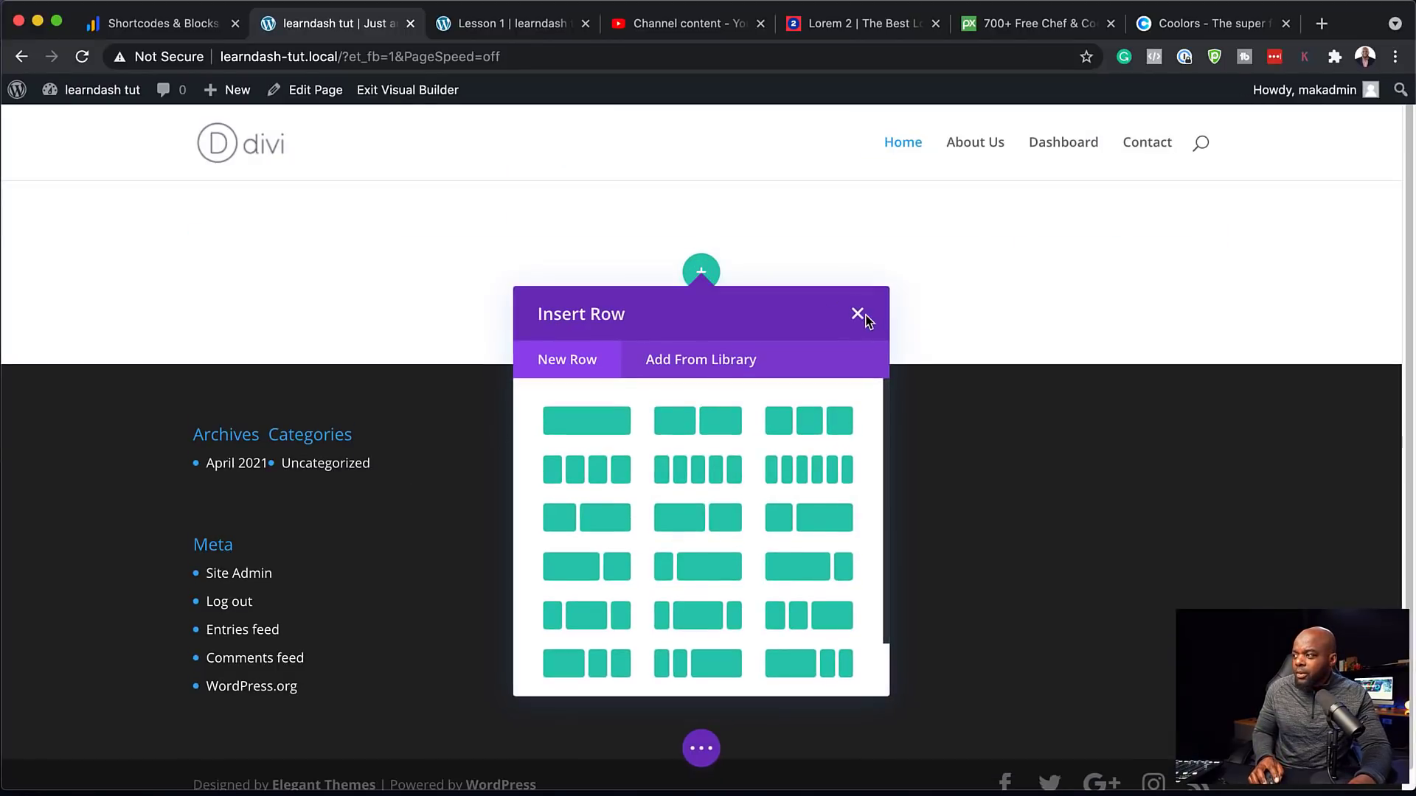
left_click(858, 314)
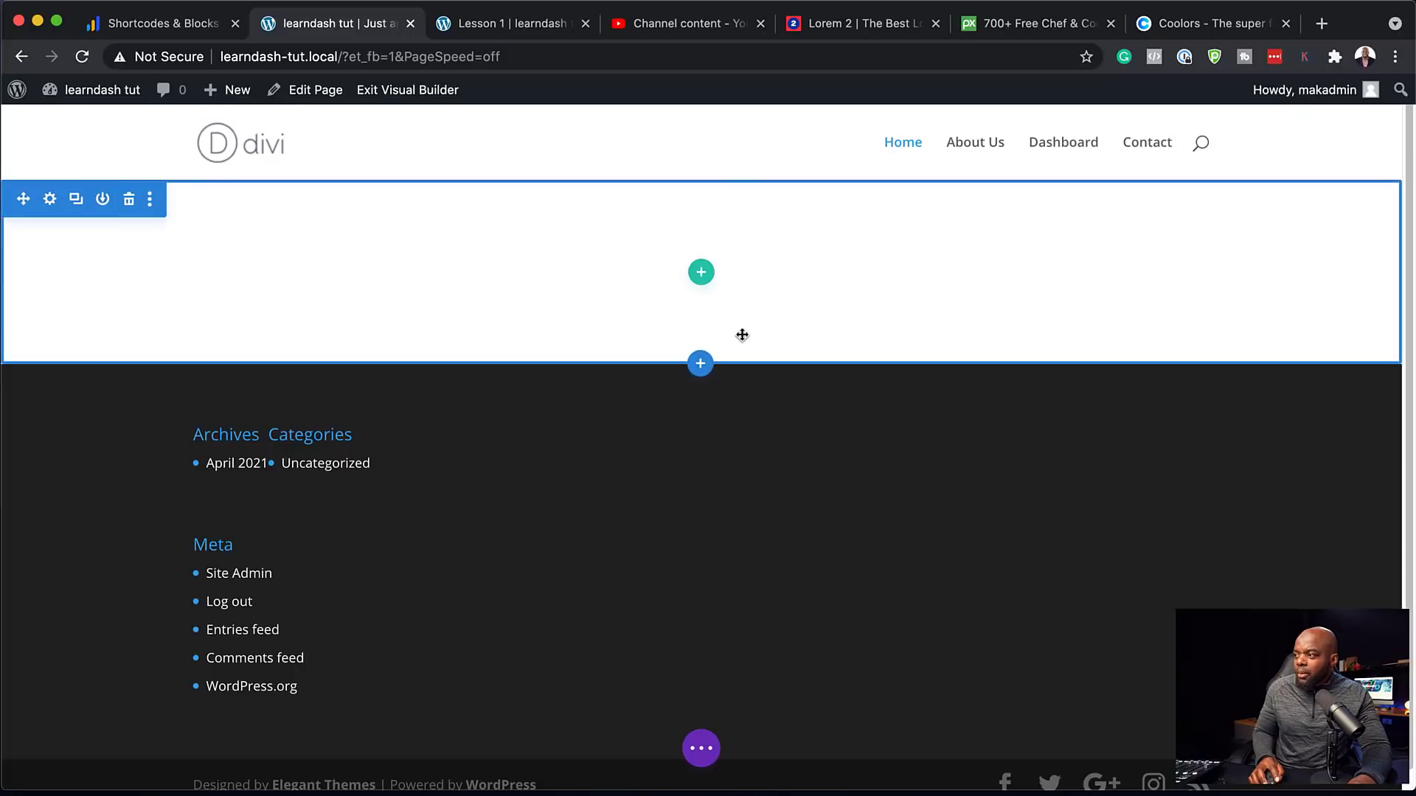
left_click(701, 364)
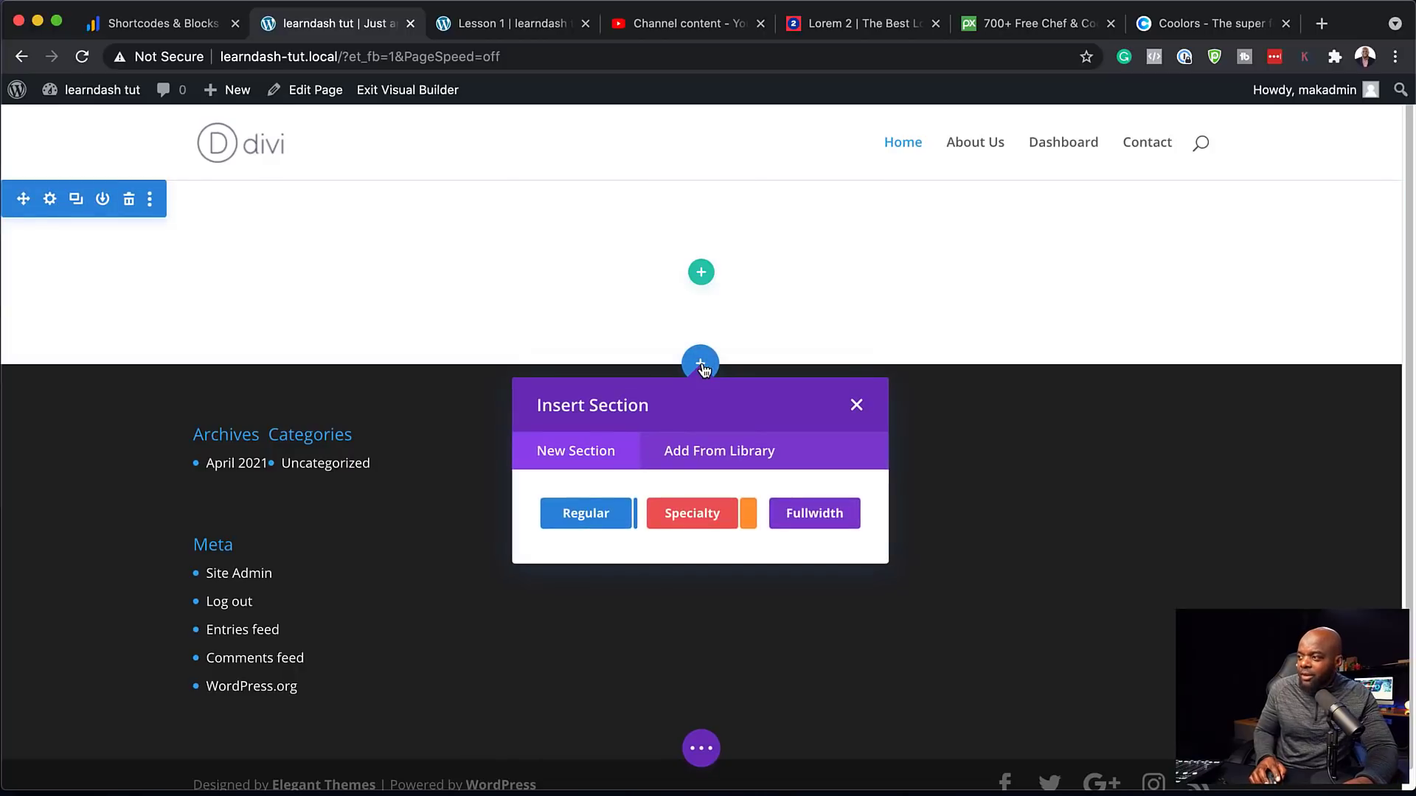
left_click(815, 516)
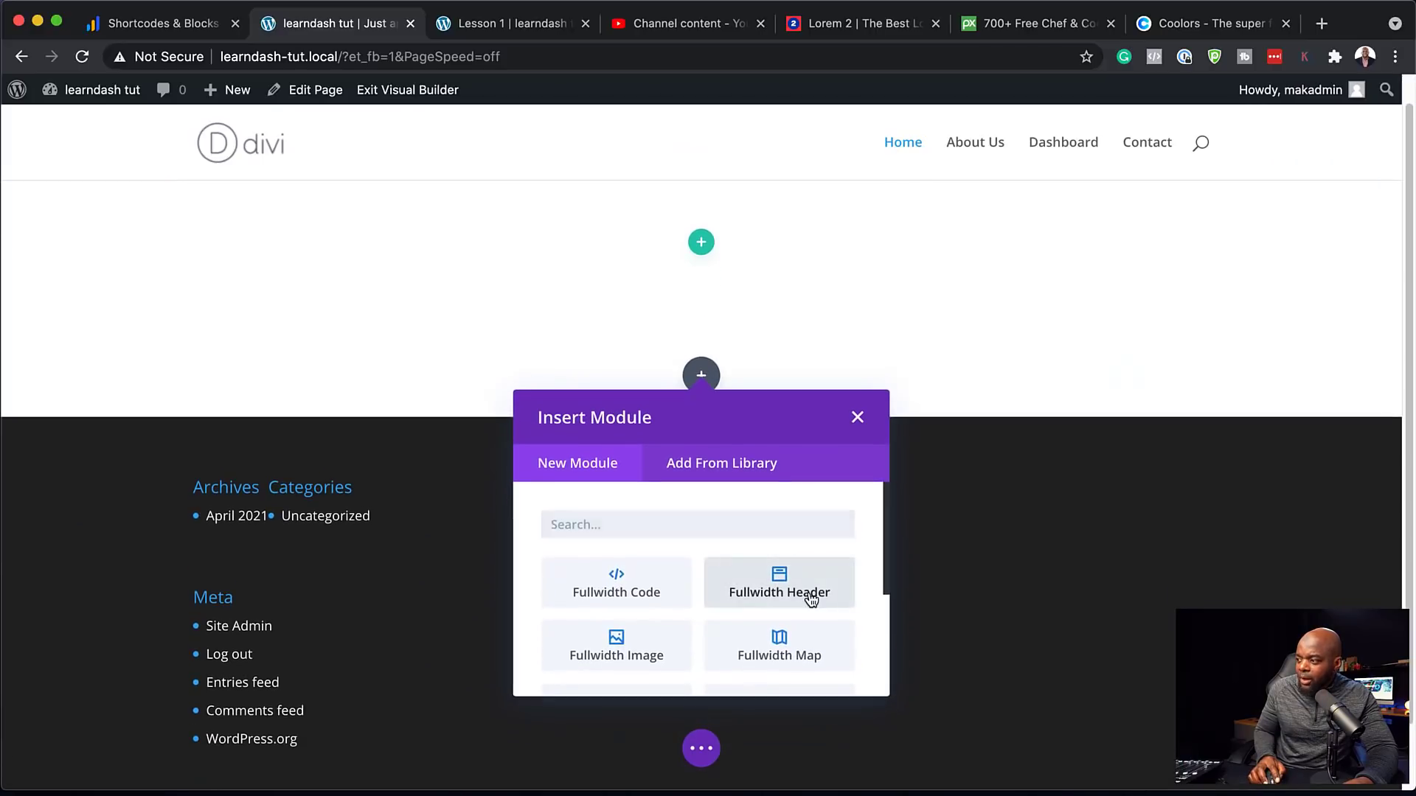
left_click(779, 584)
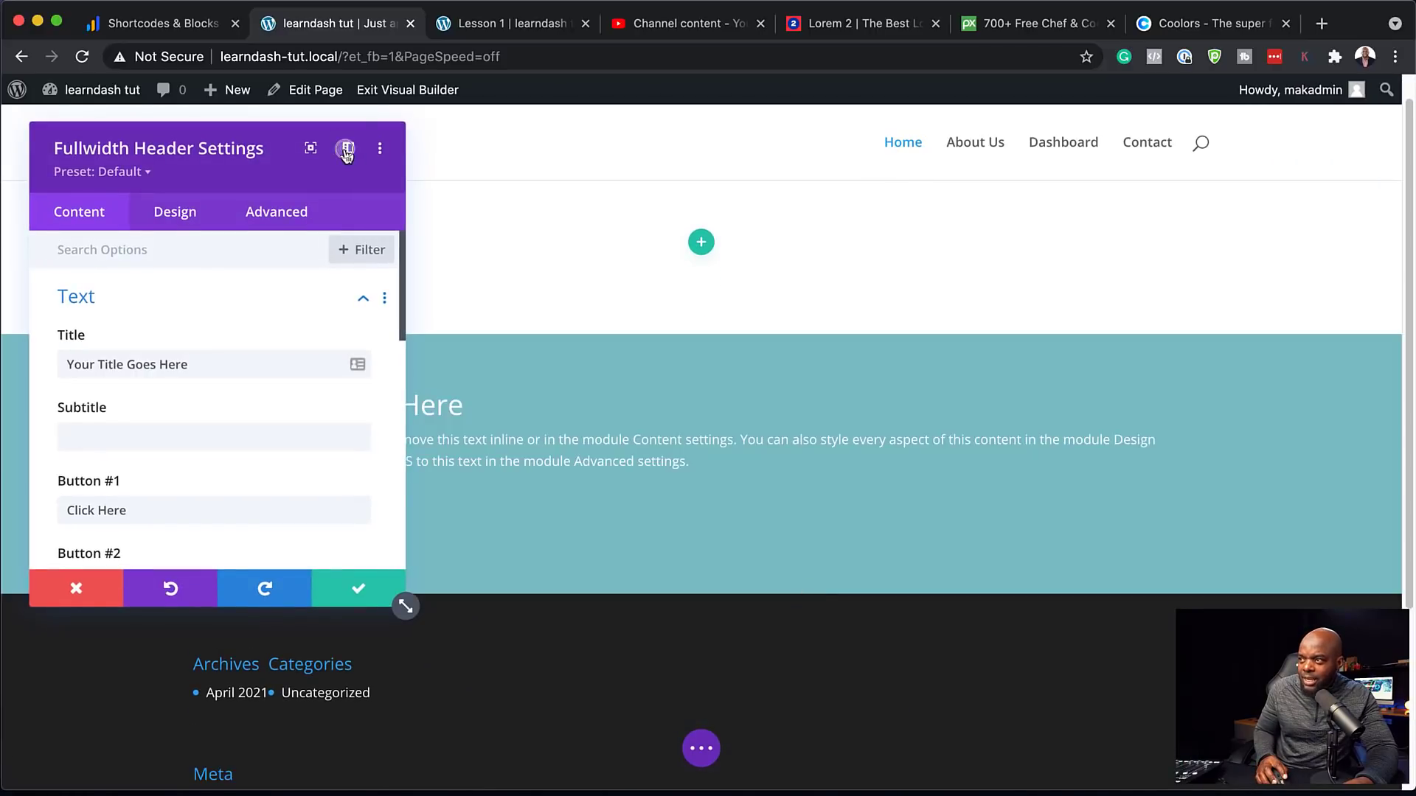
Give the header a black background colour and the kitchen cooking photo as its background image
left_click(346, 151)
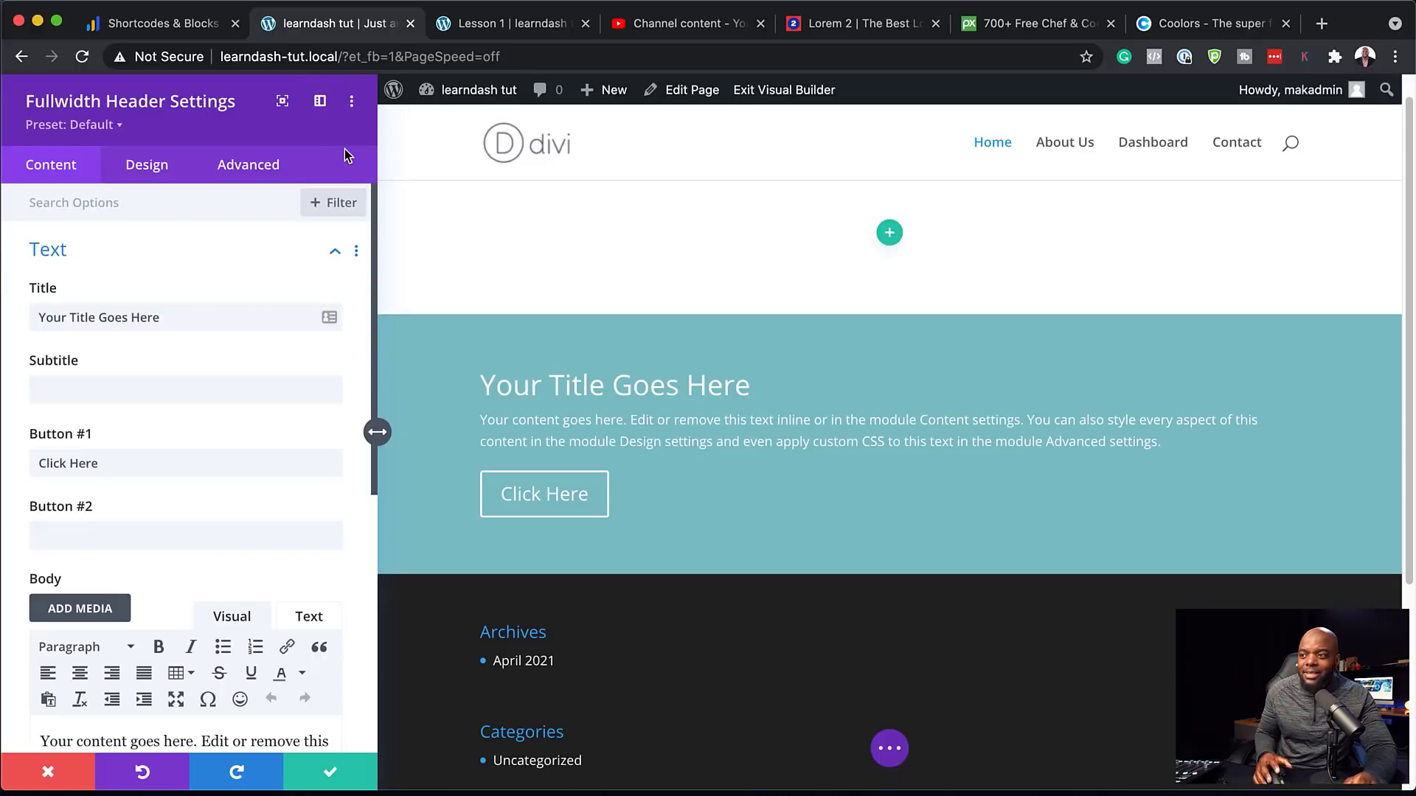
scroll(235, 472, "down", 1)
scroll(235, 471, "down", 8)
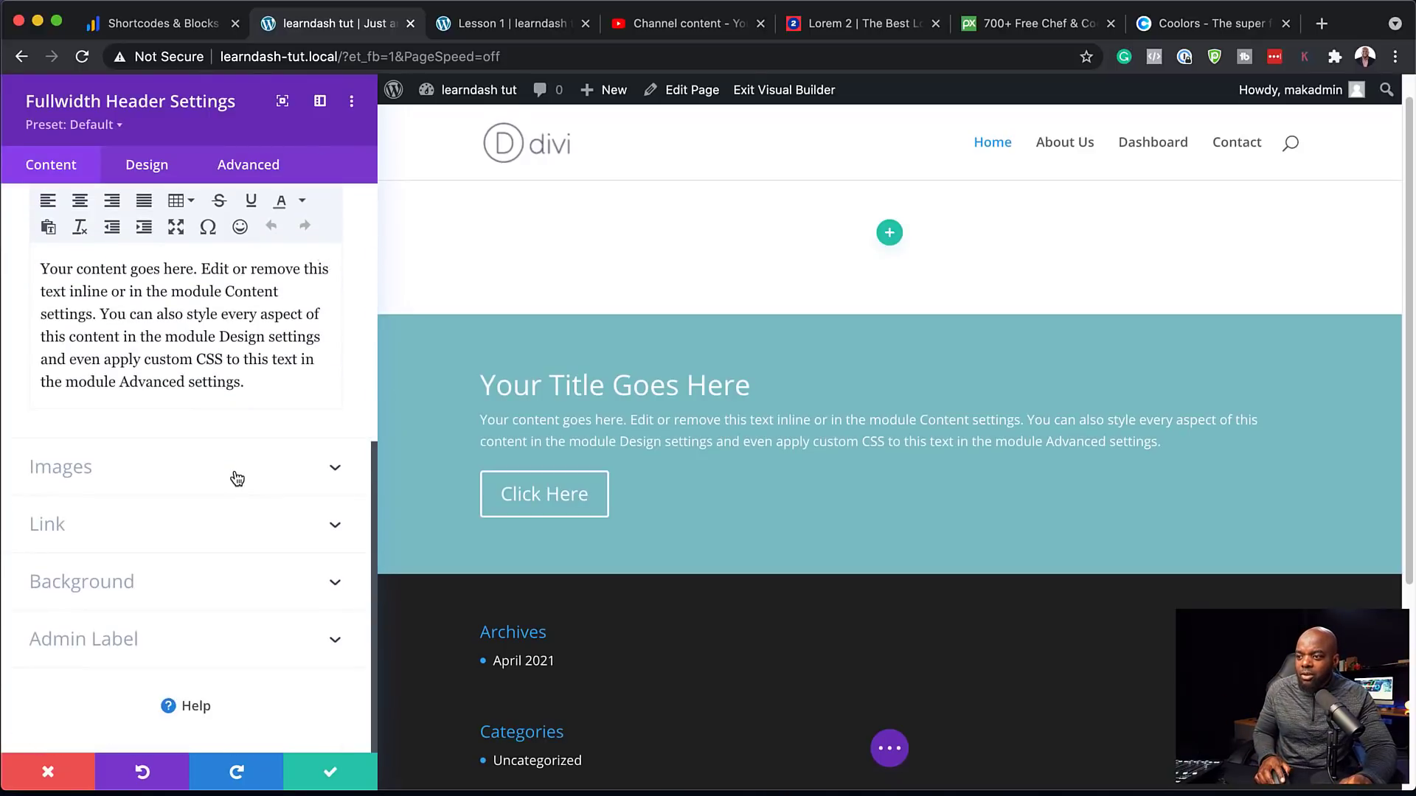
left_click(117, 580)
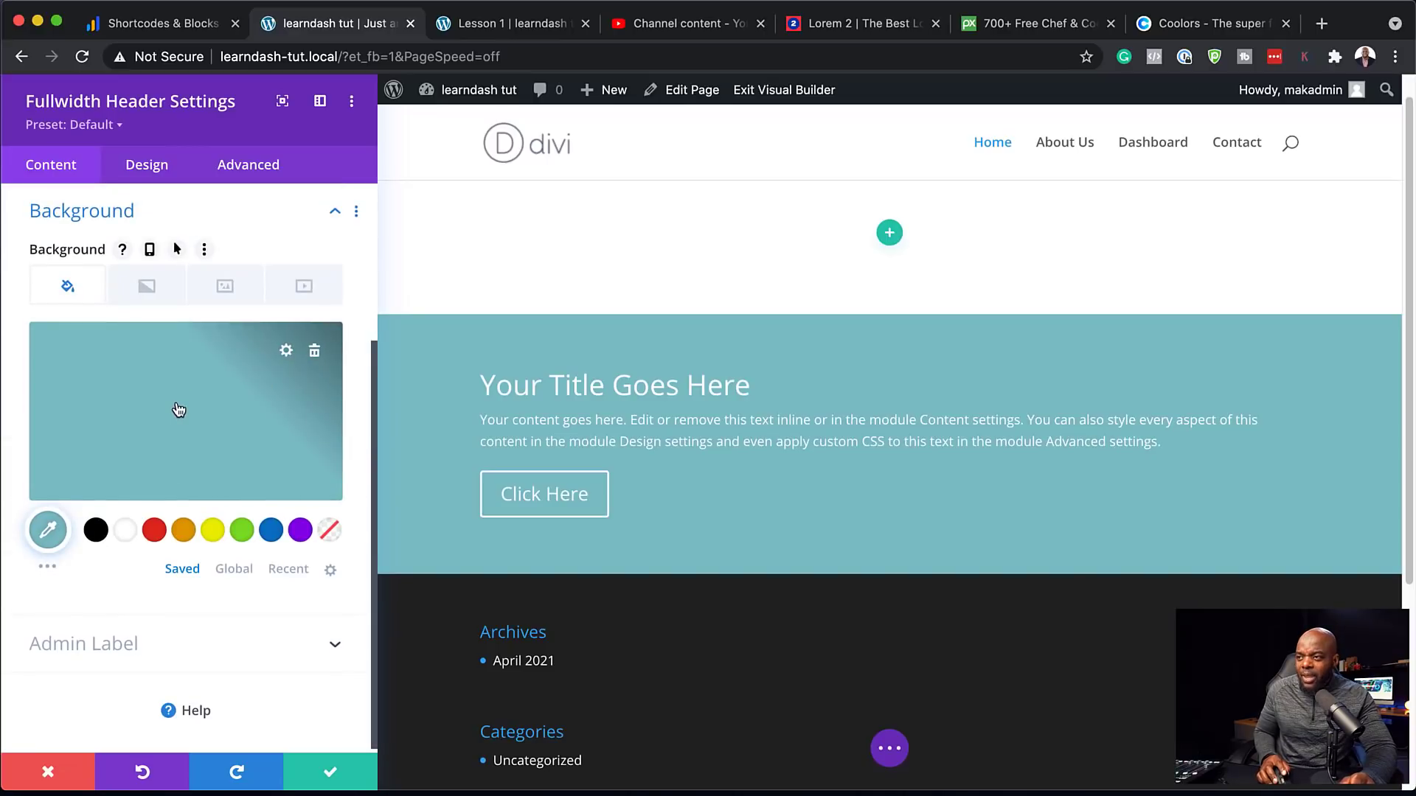
left_click(96, 531)
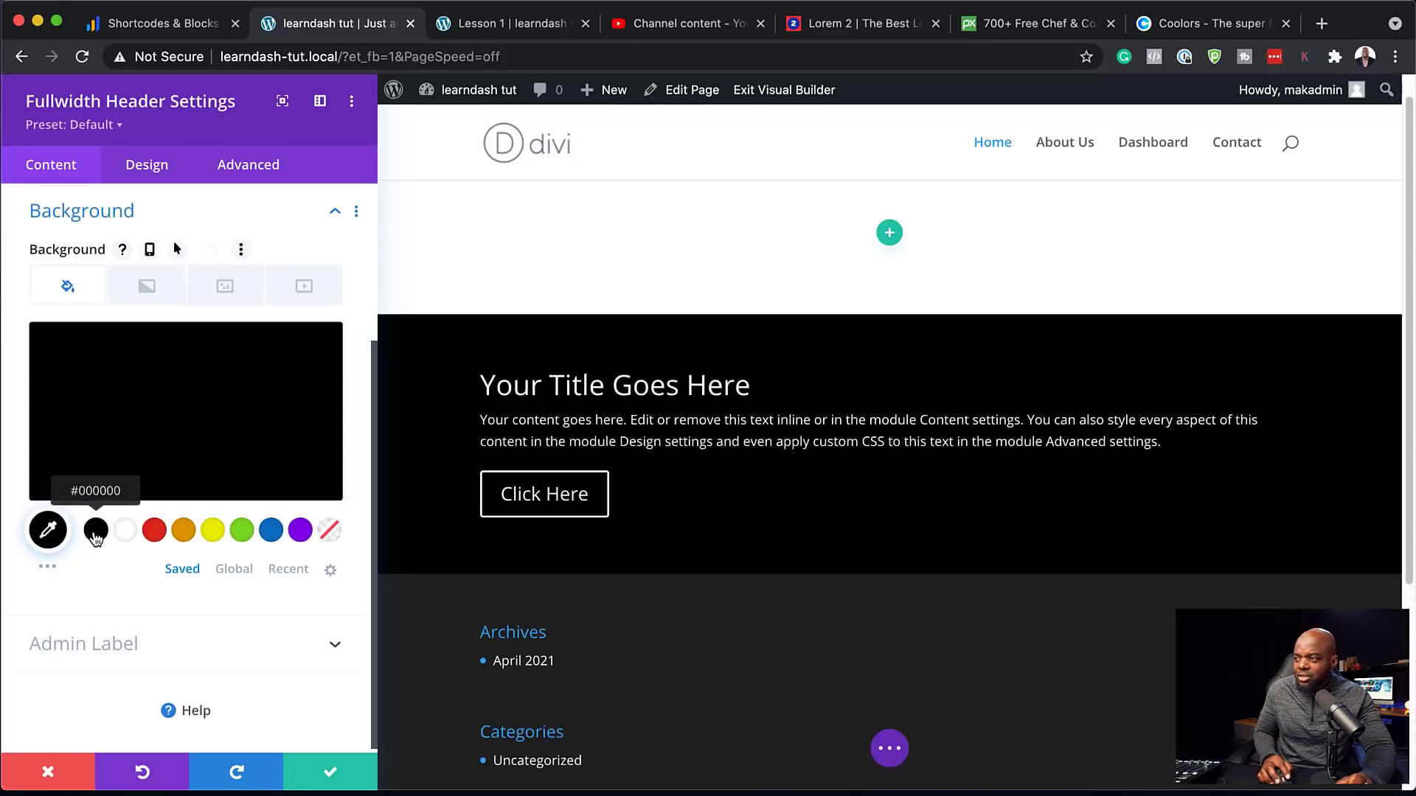
left_click(227, 294)
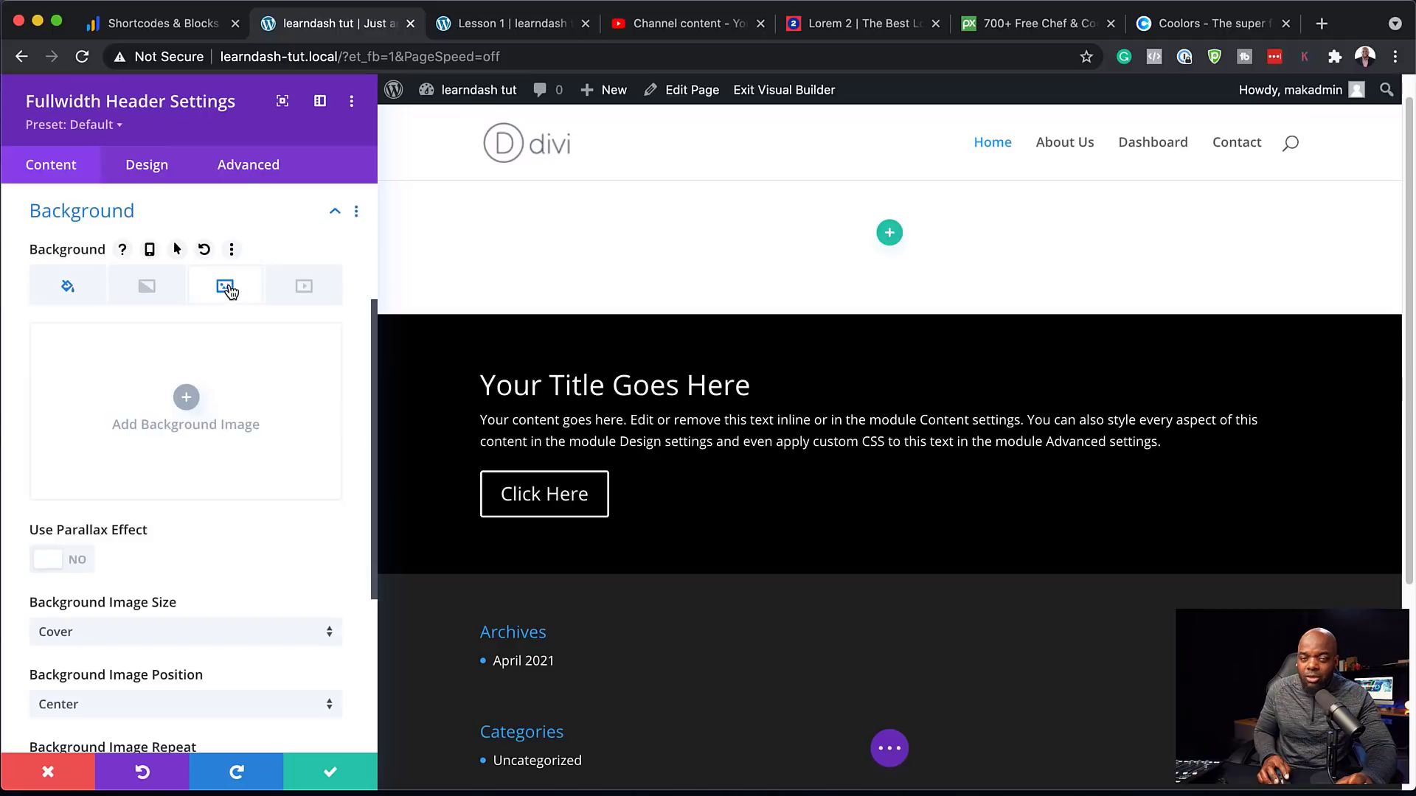
left_click(186, 398)
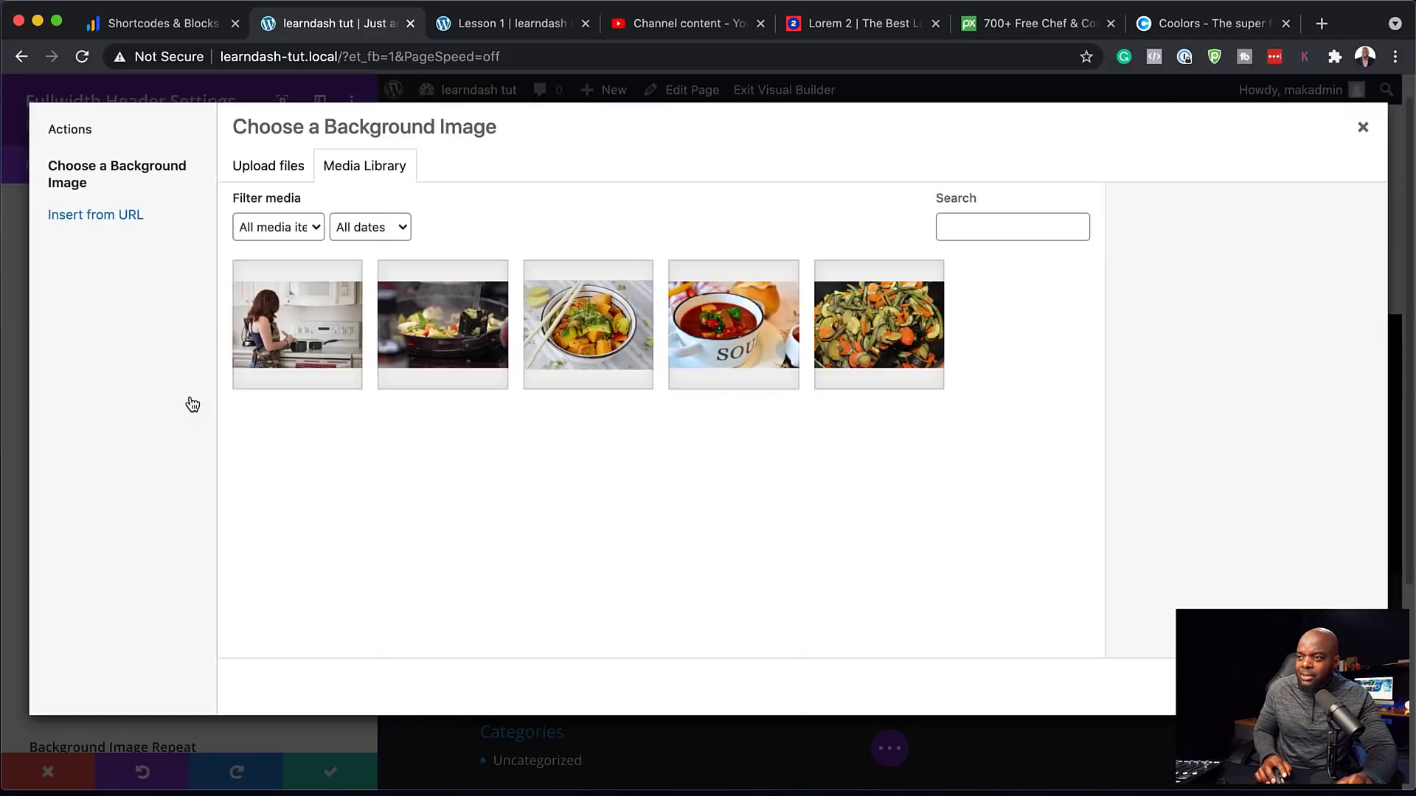
left_click(304, 334)
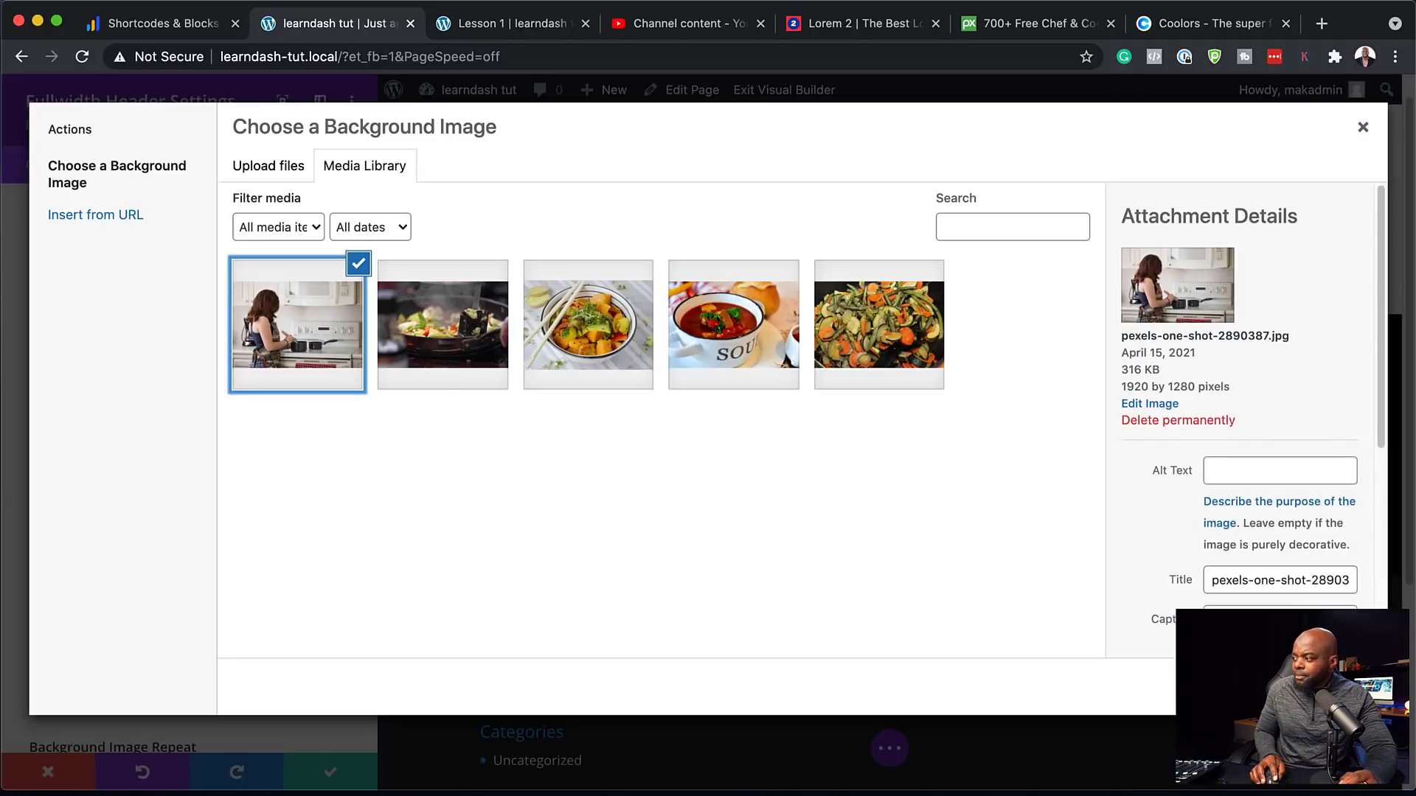
left_click(1316, 686)
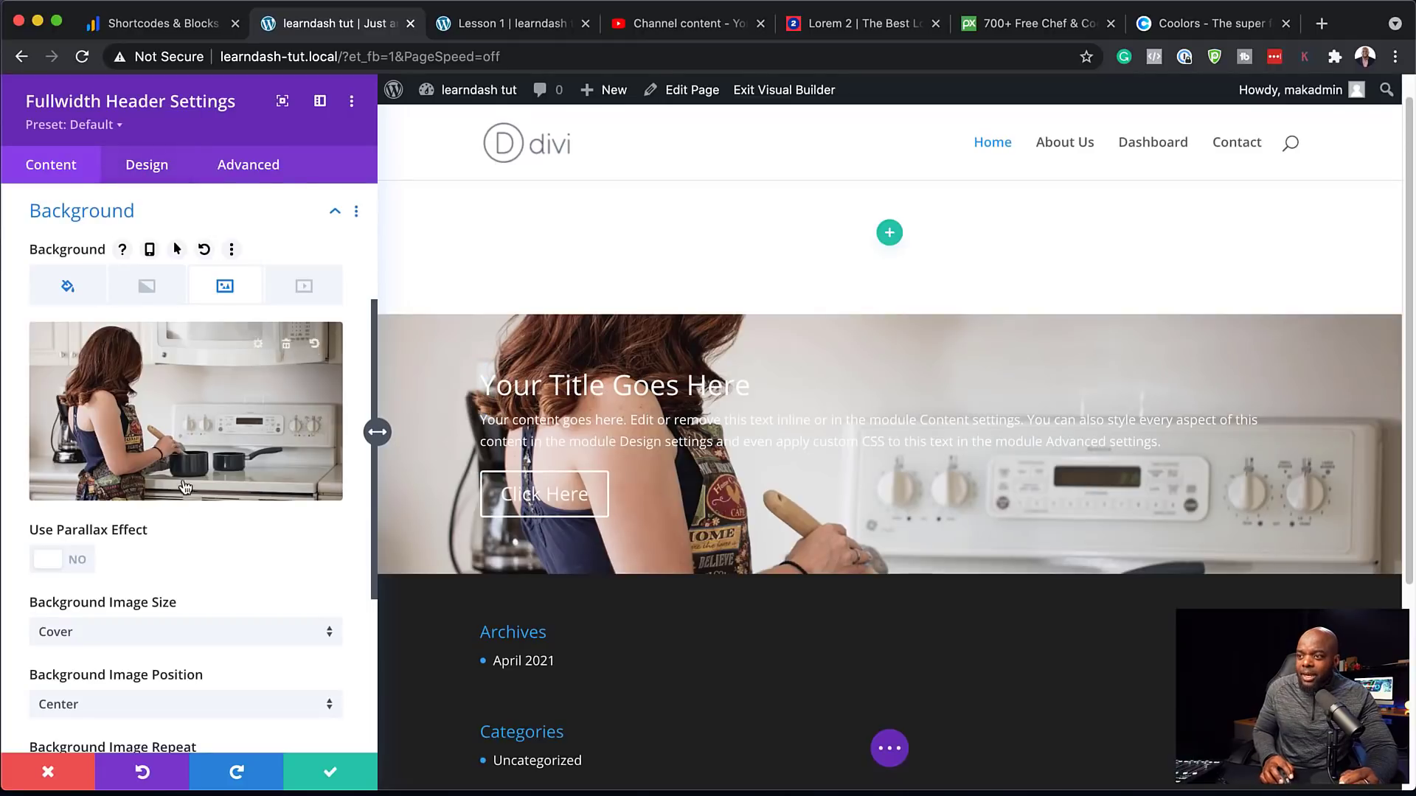
Set the image blend to Multiply and the background colour to rgba(0,0,0,0.75)
scroll(280, 504, "down", 1)
scroll(280, 499, "down", 1)
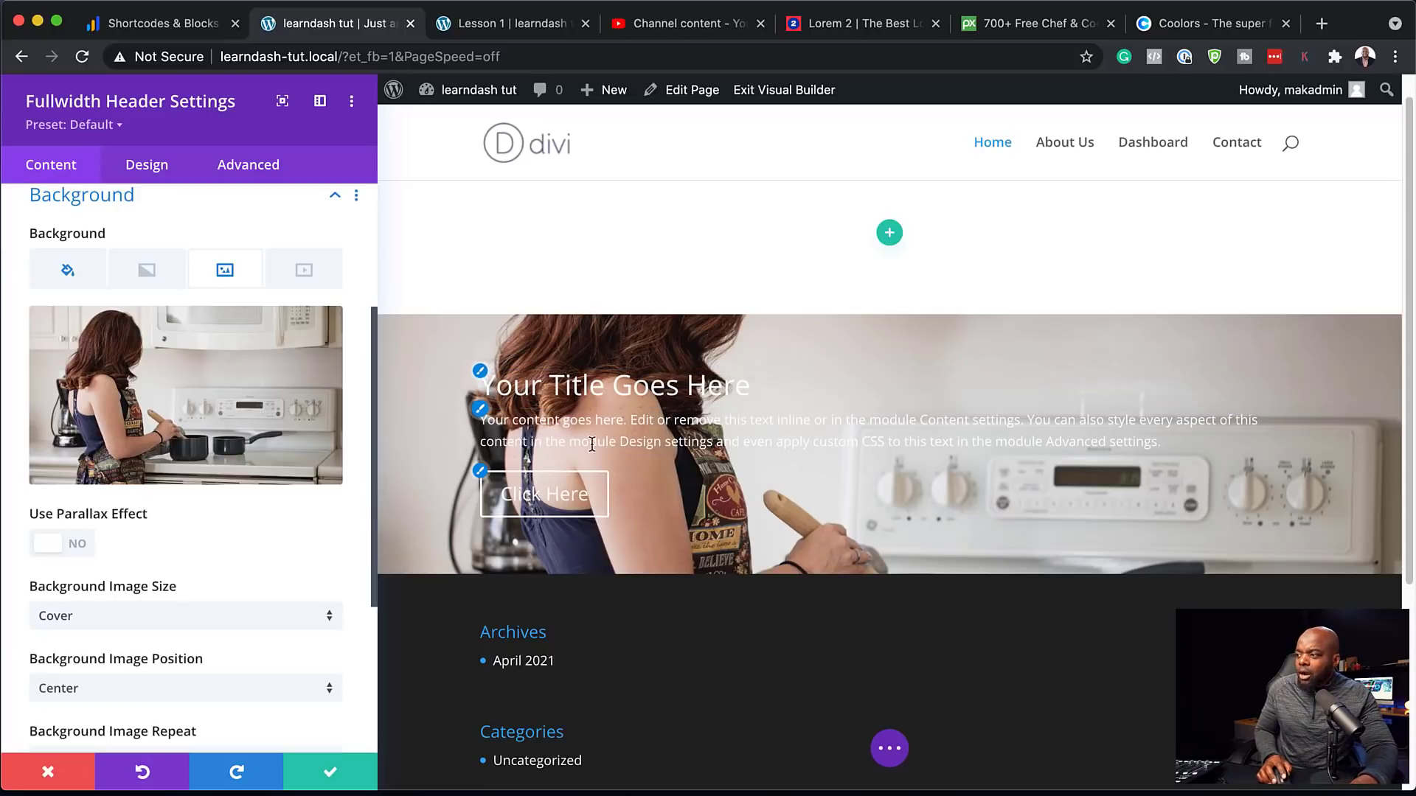
scroll(268, 521, "down", 5)
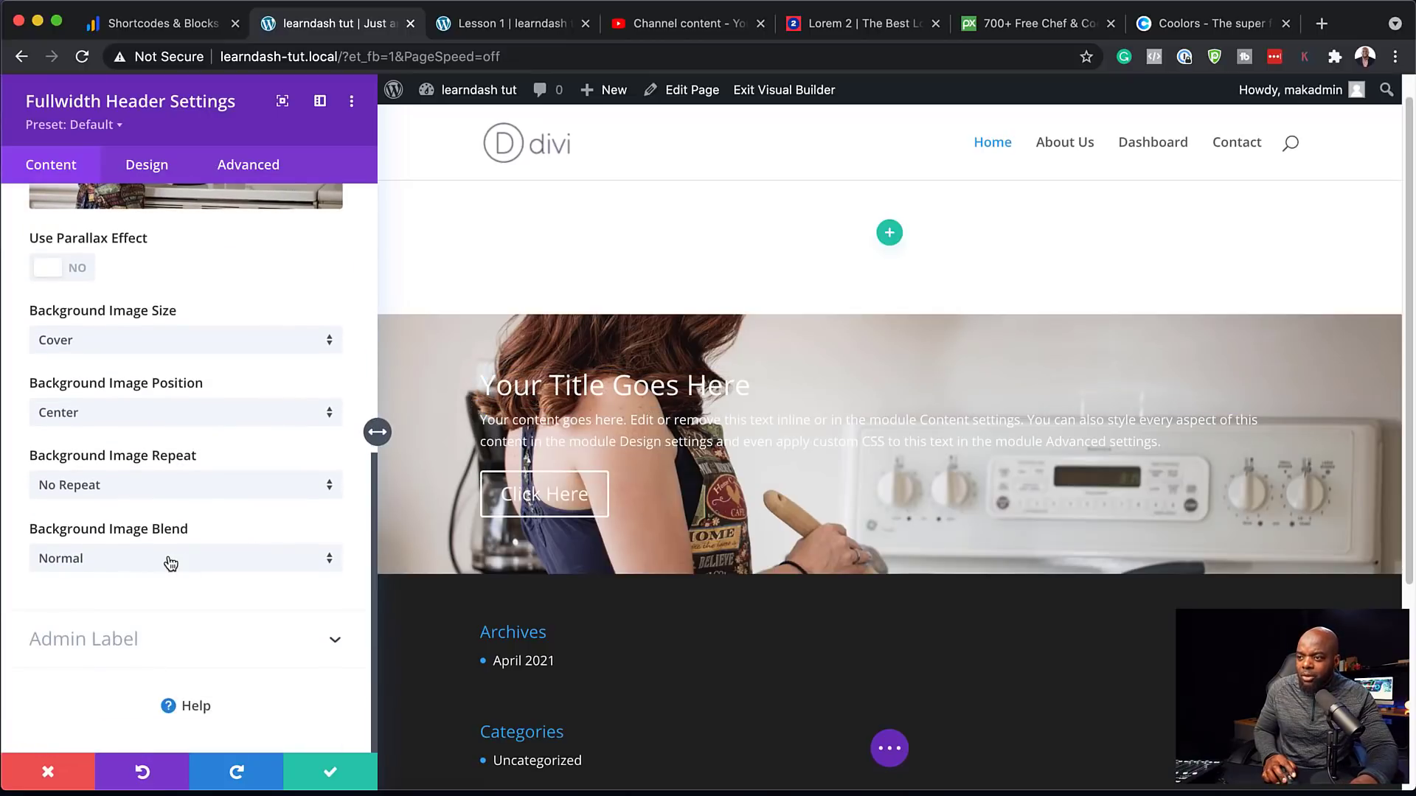
left_click(169, 560)
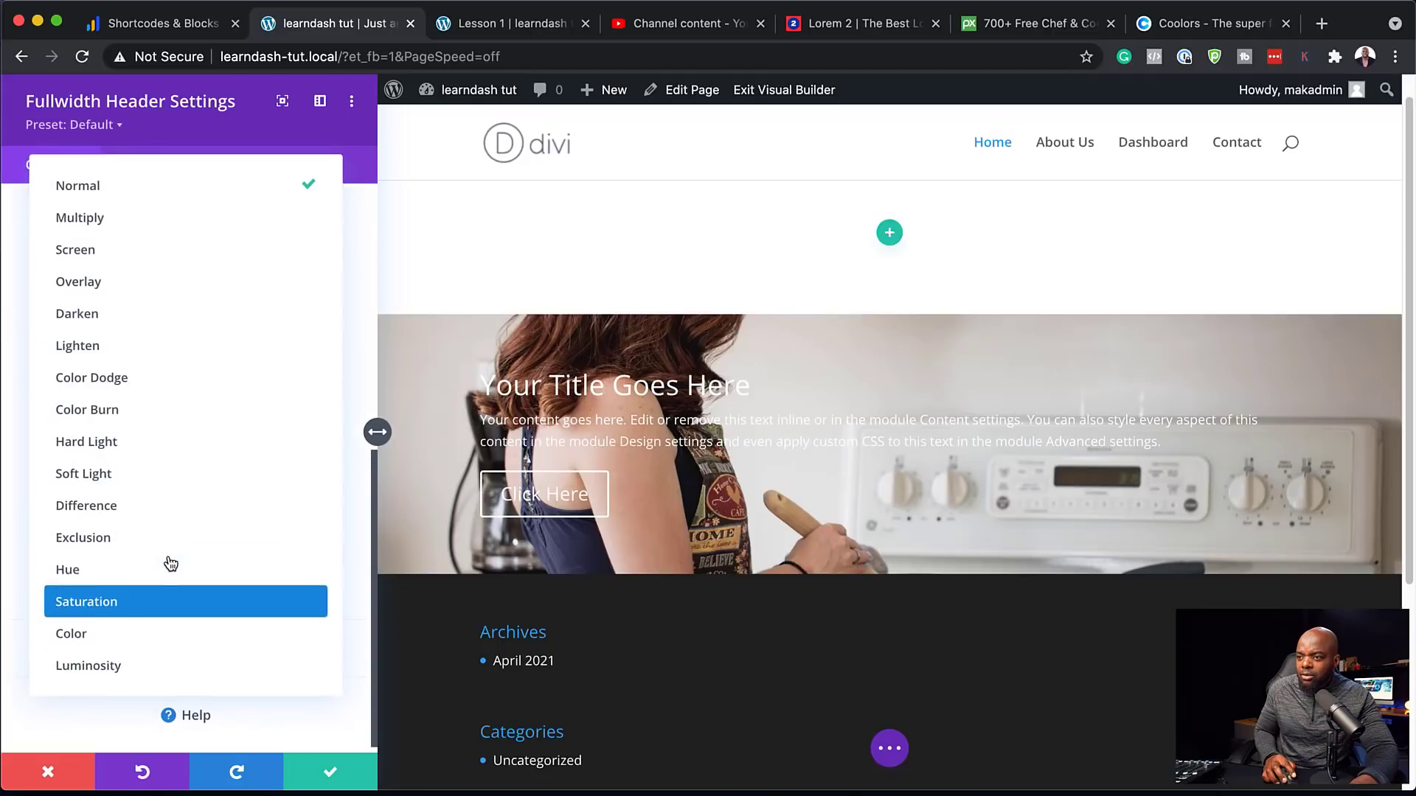
left_click(165, 231)
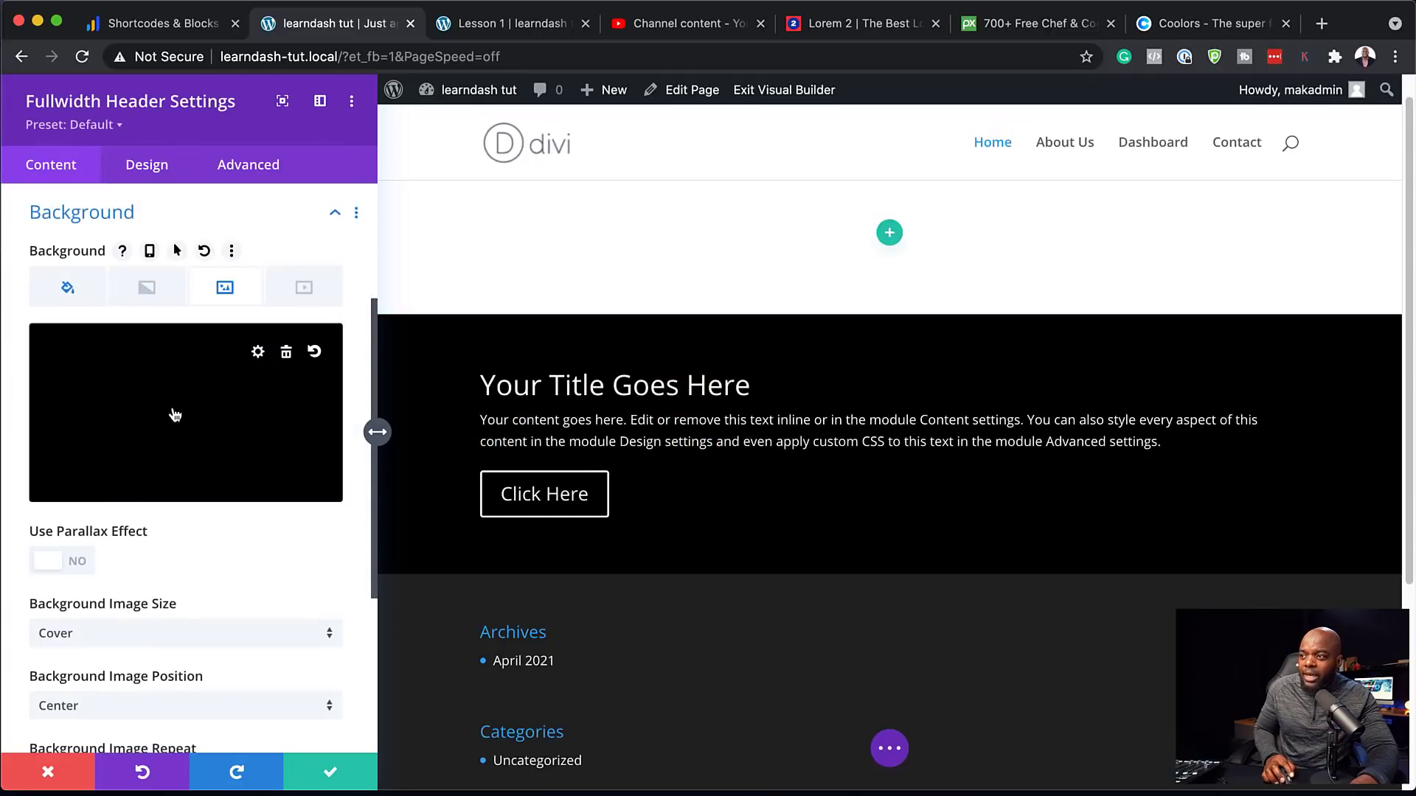
left_click(81, 305)
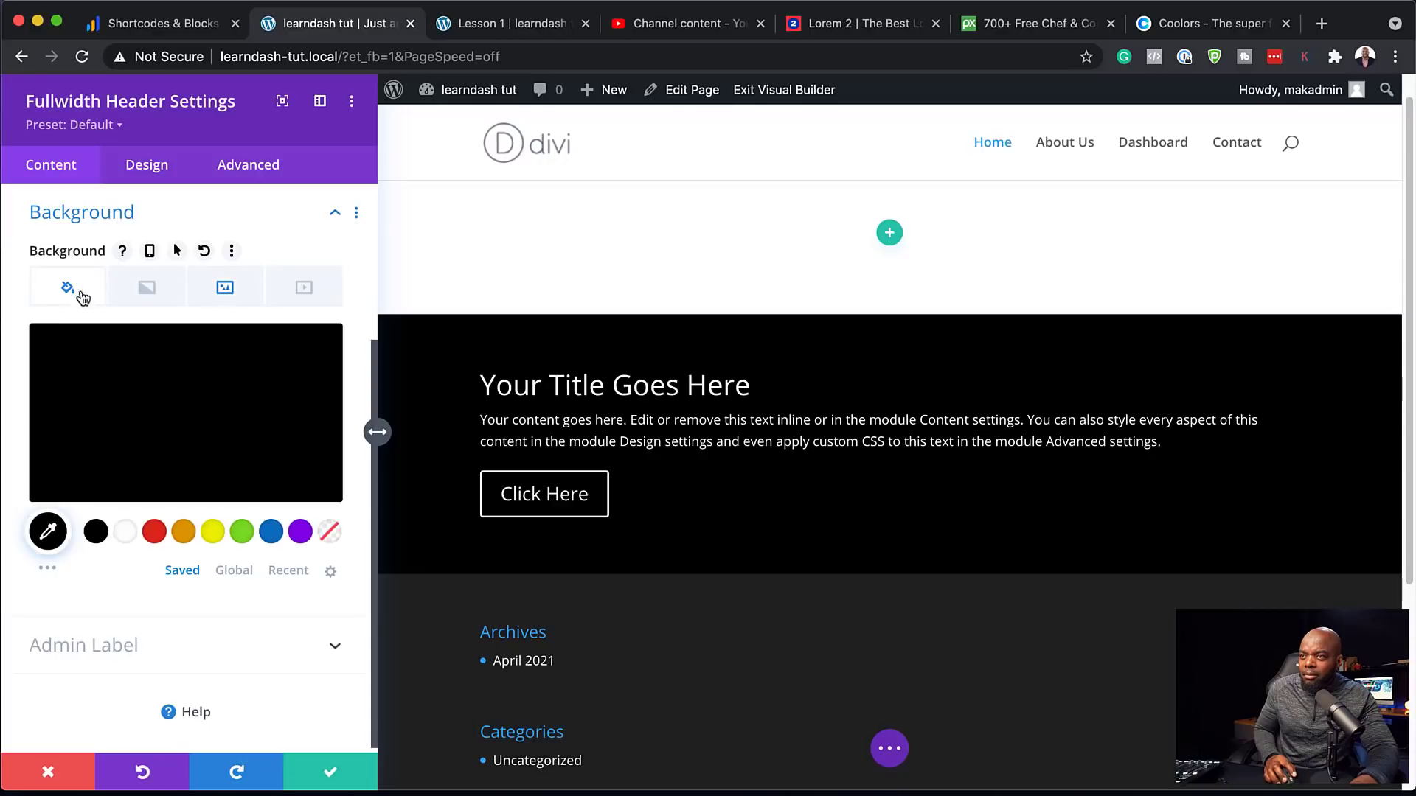
left_click(160, 405)
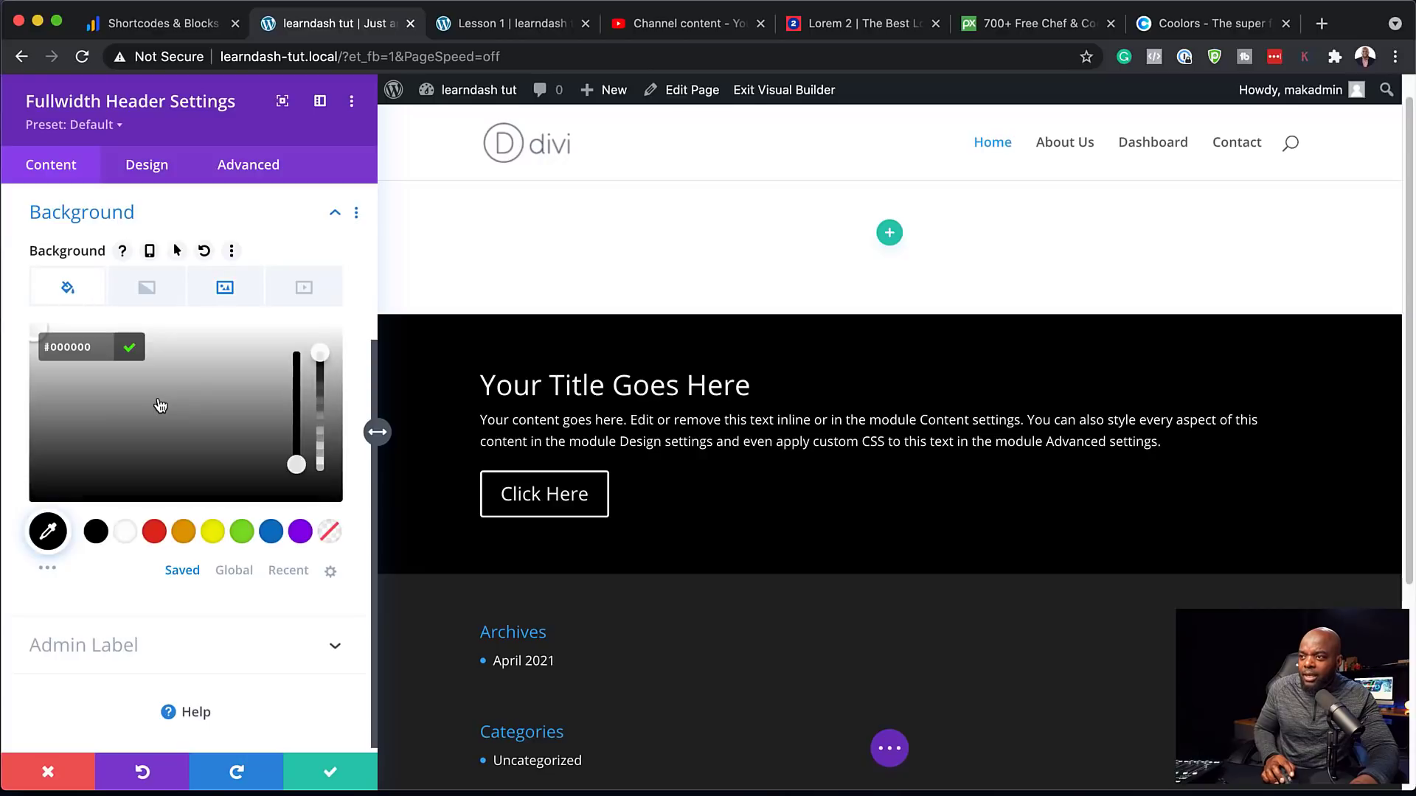
left_click_drag(320, 374, 322, 396)
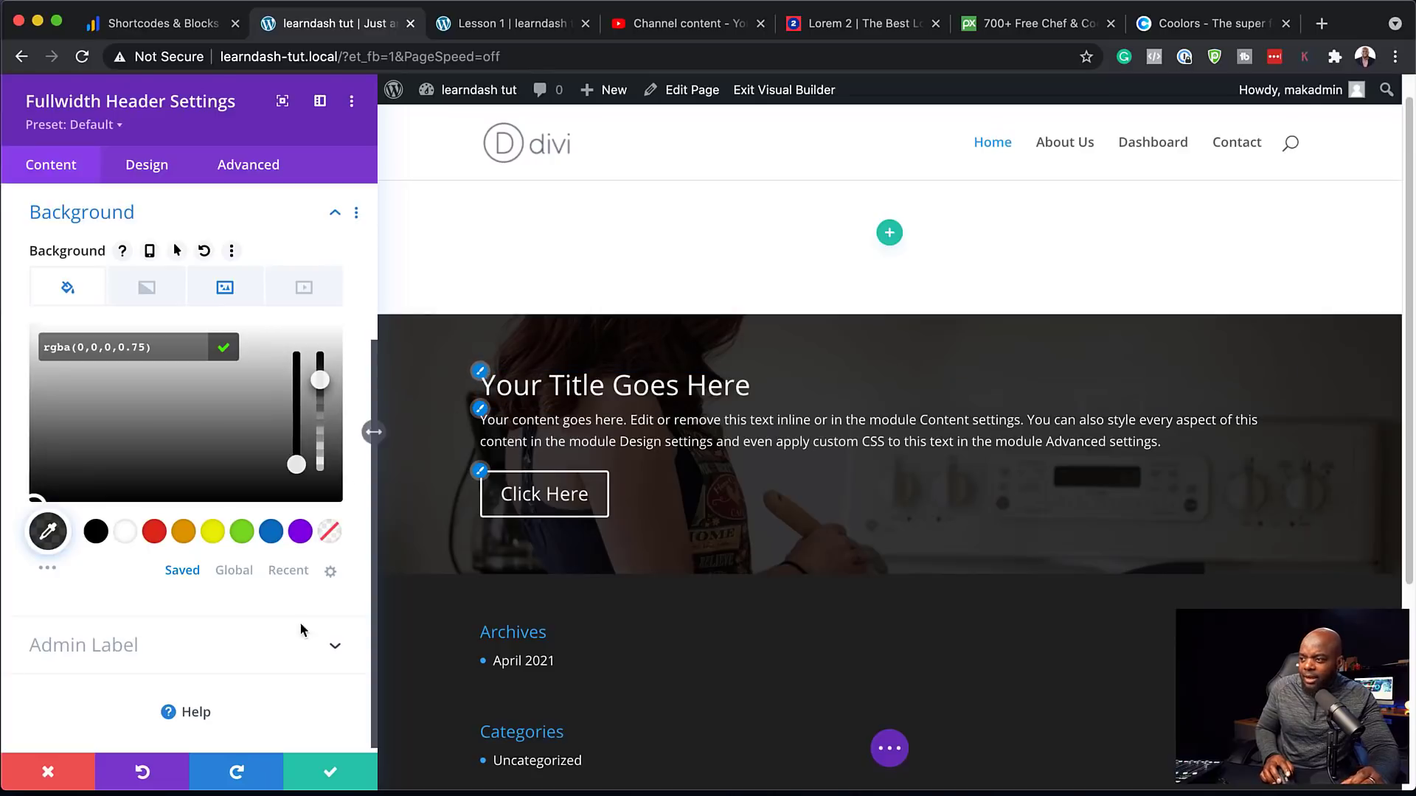
left_click(157, 165)
Set the header's Text & Logo Alignment to centre and switch Make Fullscreen on
left_click(104, 255)
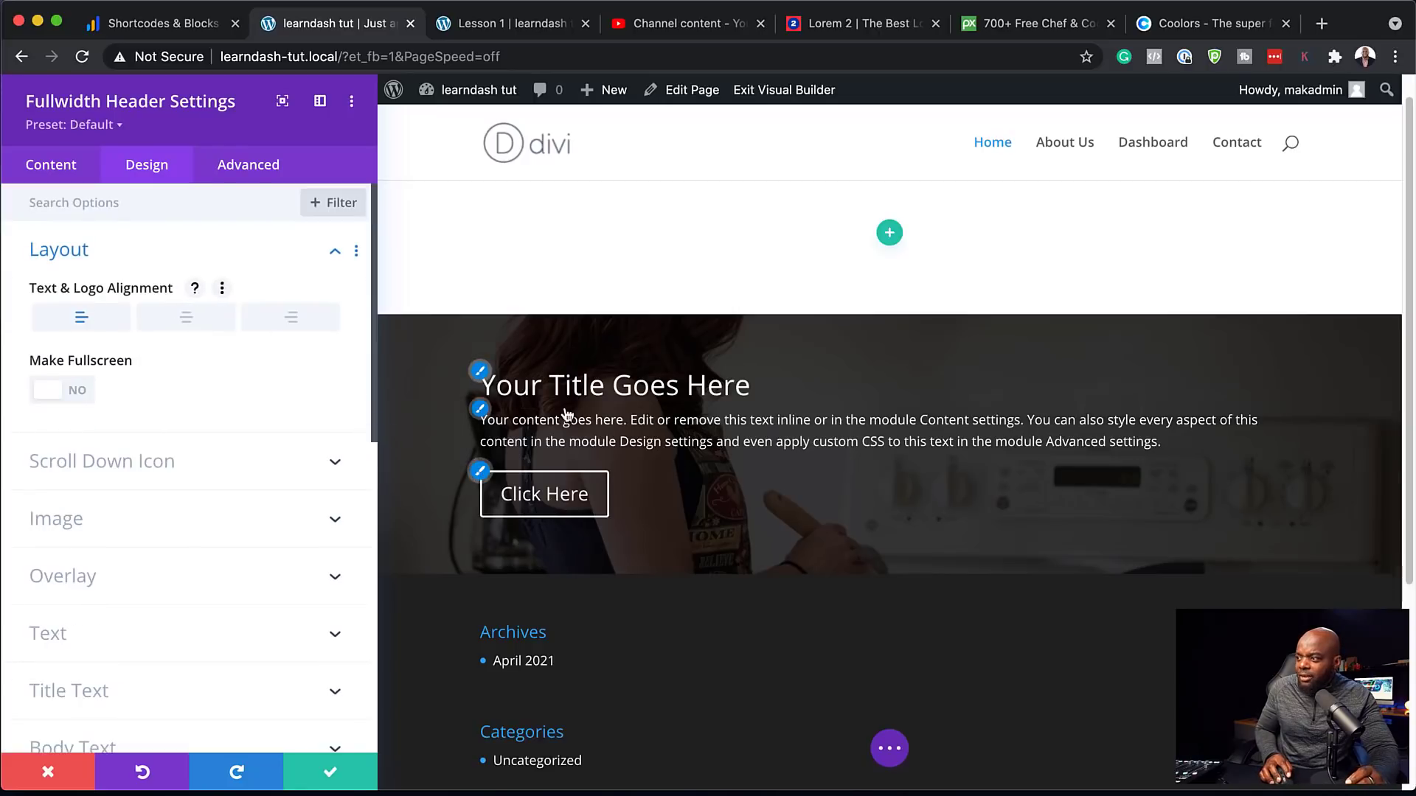
left_click(187, 326)
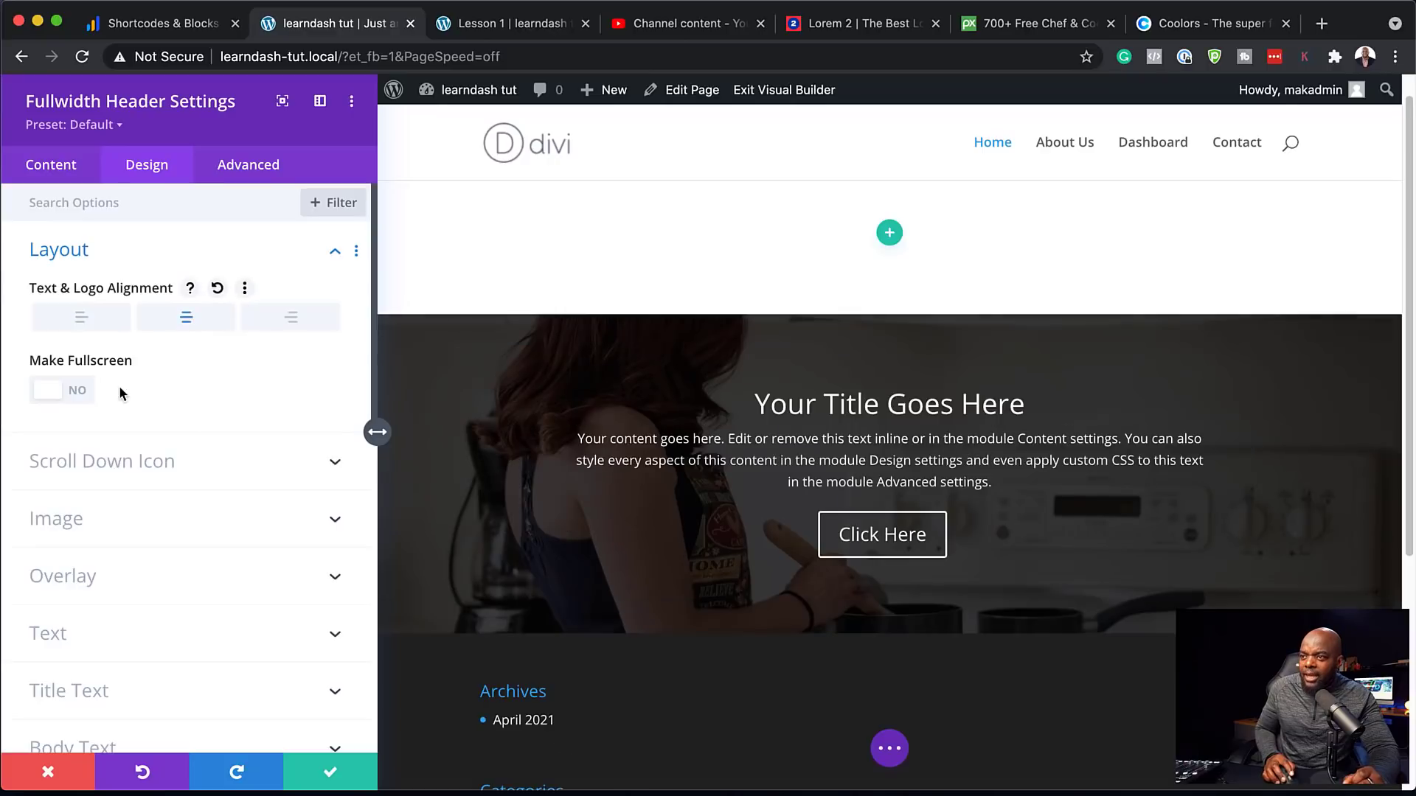
left_click(81, 397)
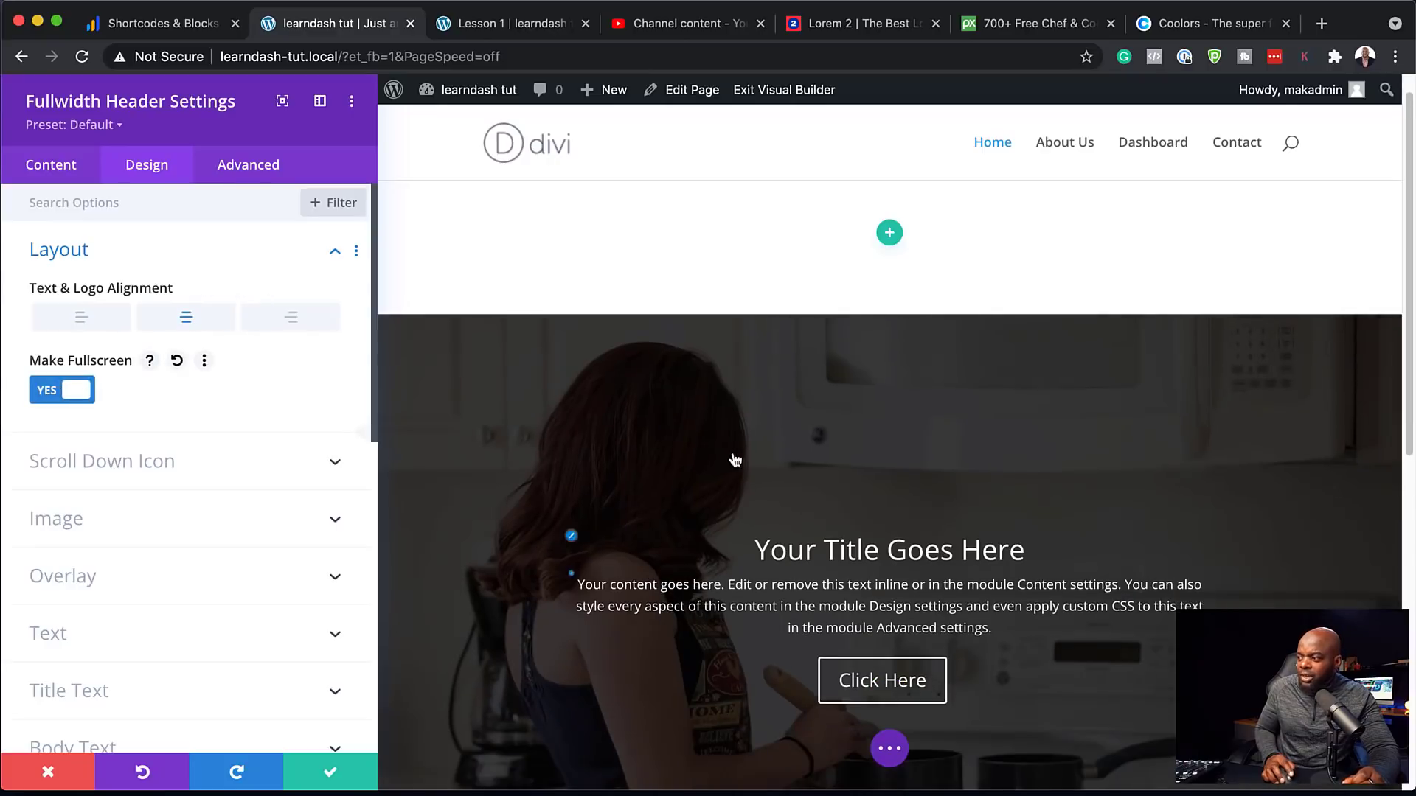
scroll(856, 405, "down", 2)
scroll(1025, 580, "down", 1)
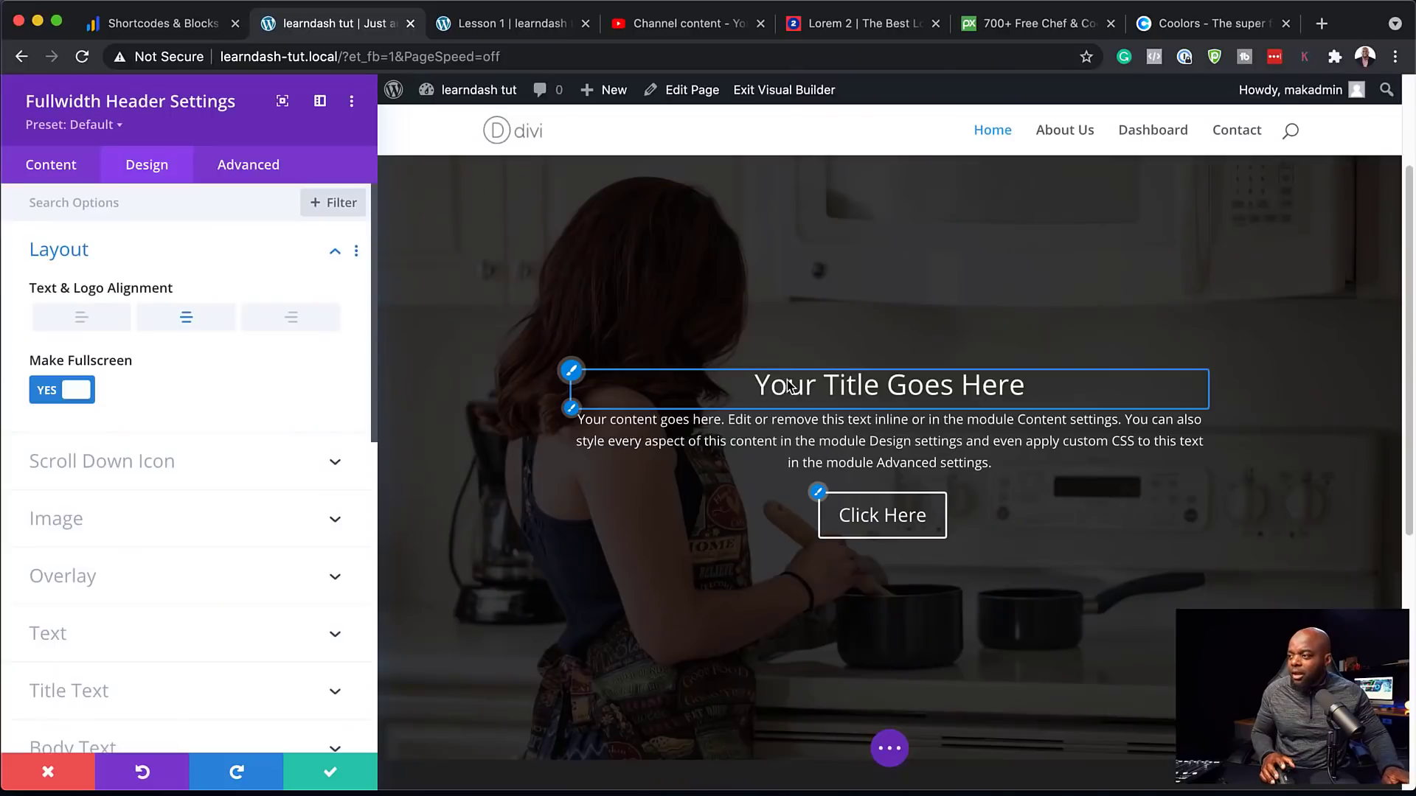
Change the header title to 'Cooking Mastery' and the Button #1 label to 'Get Started'
left_click(49, 174)
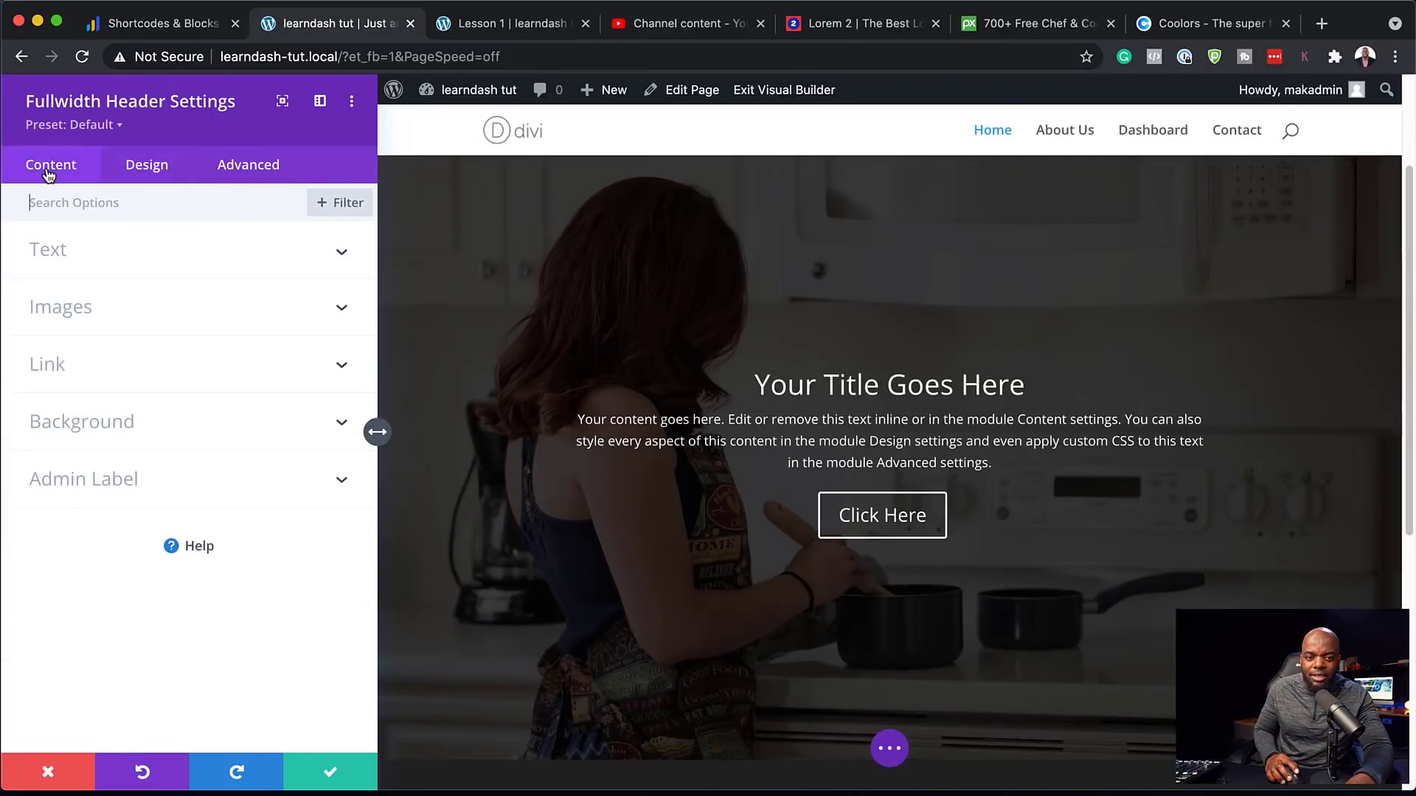
left_click(150, 254)
left_click_drag(159, 317, 59, 317)
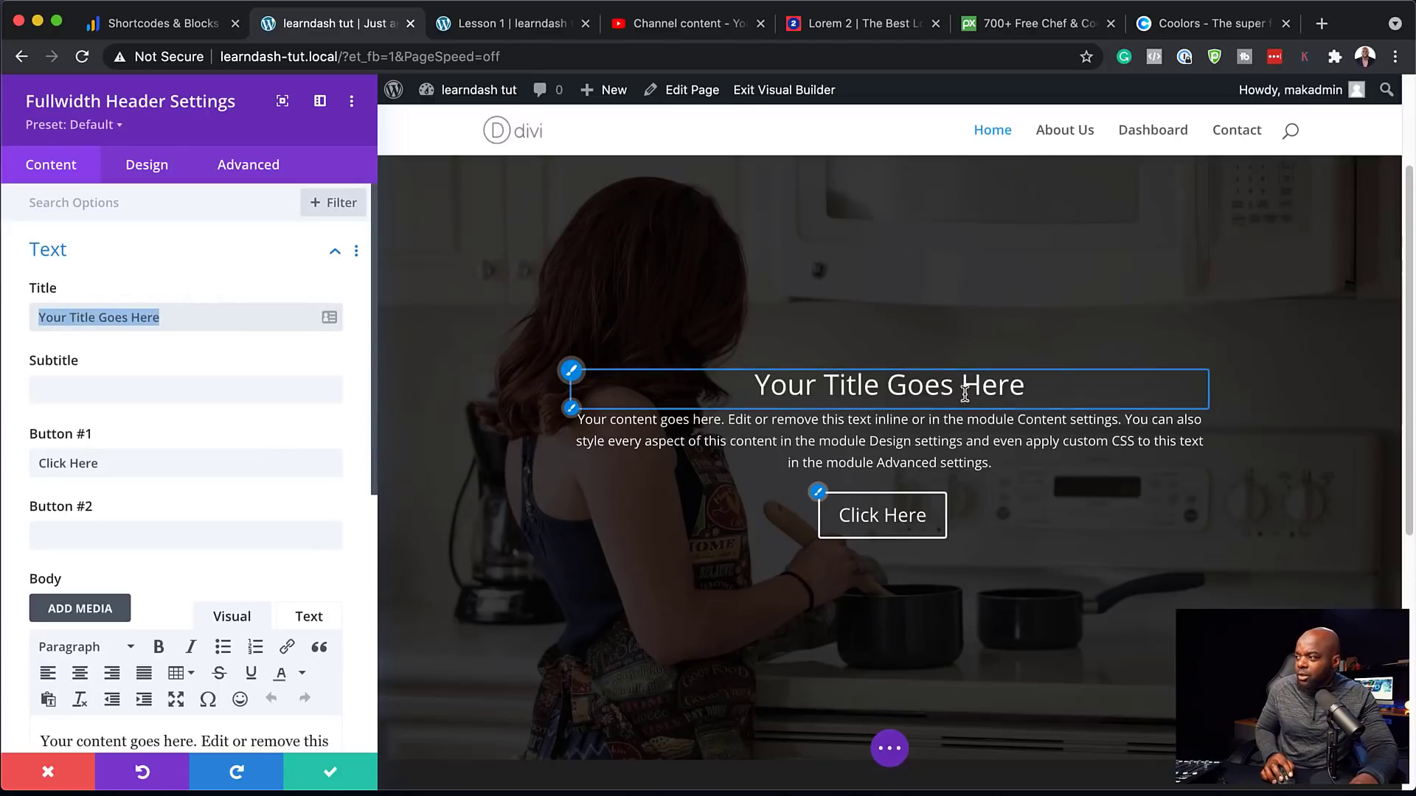
type("C")
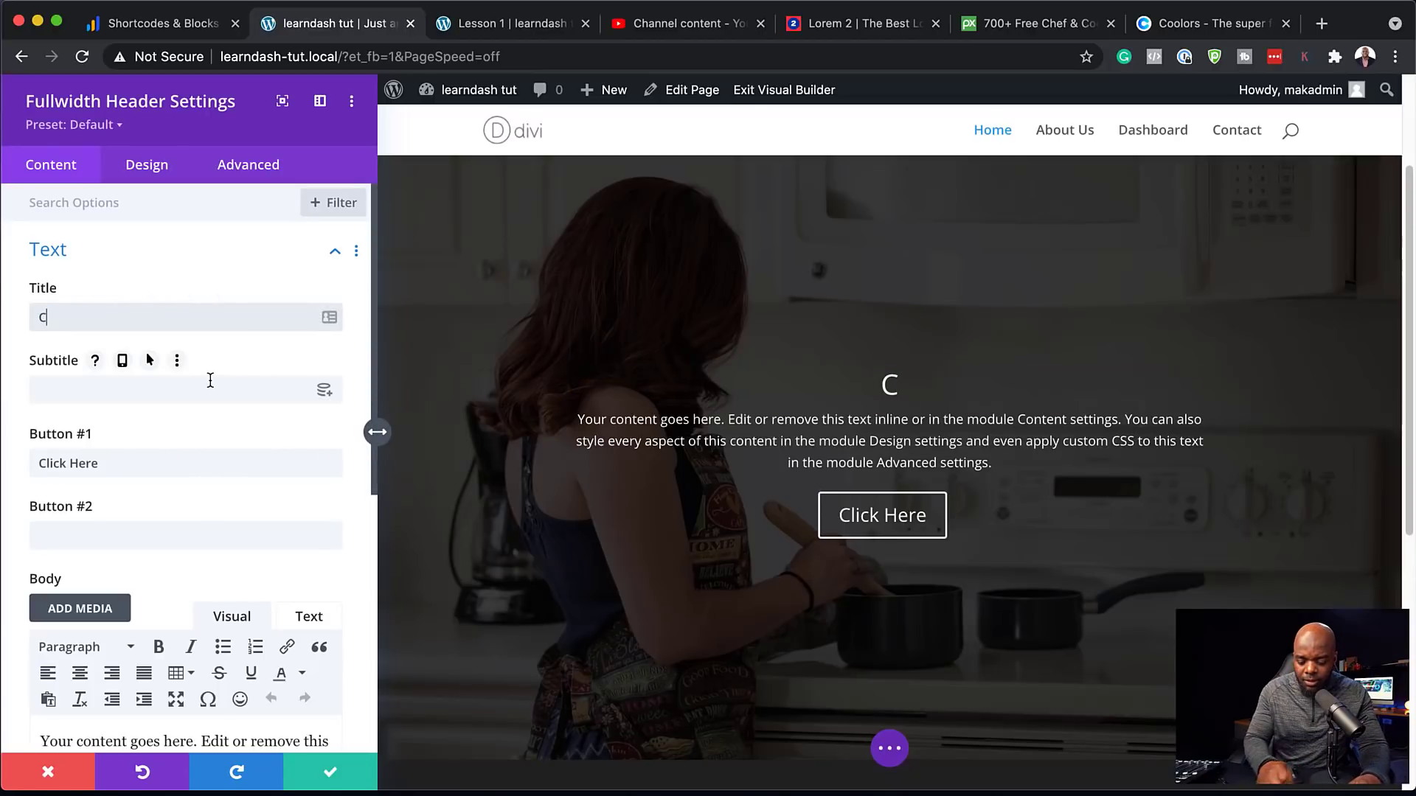
type("ooking Mastery")
triple_click(143, 464)
type("Get Started")
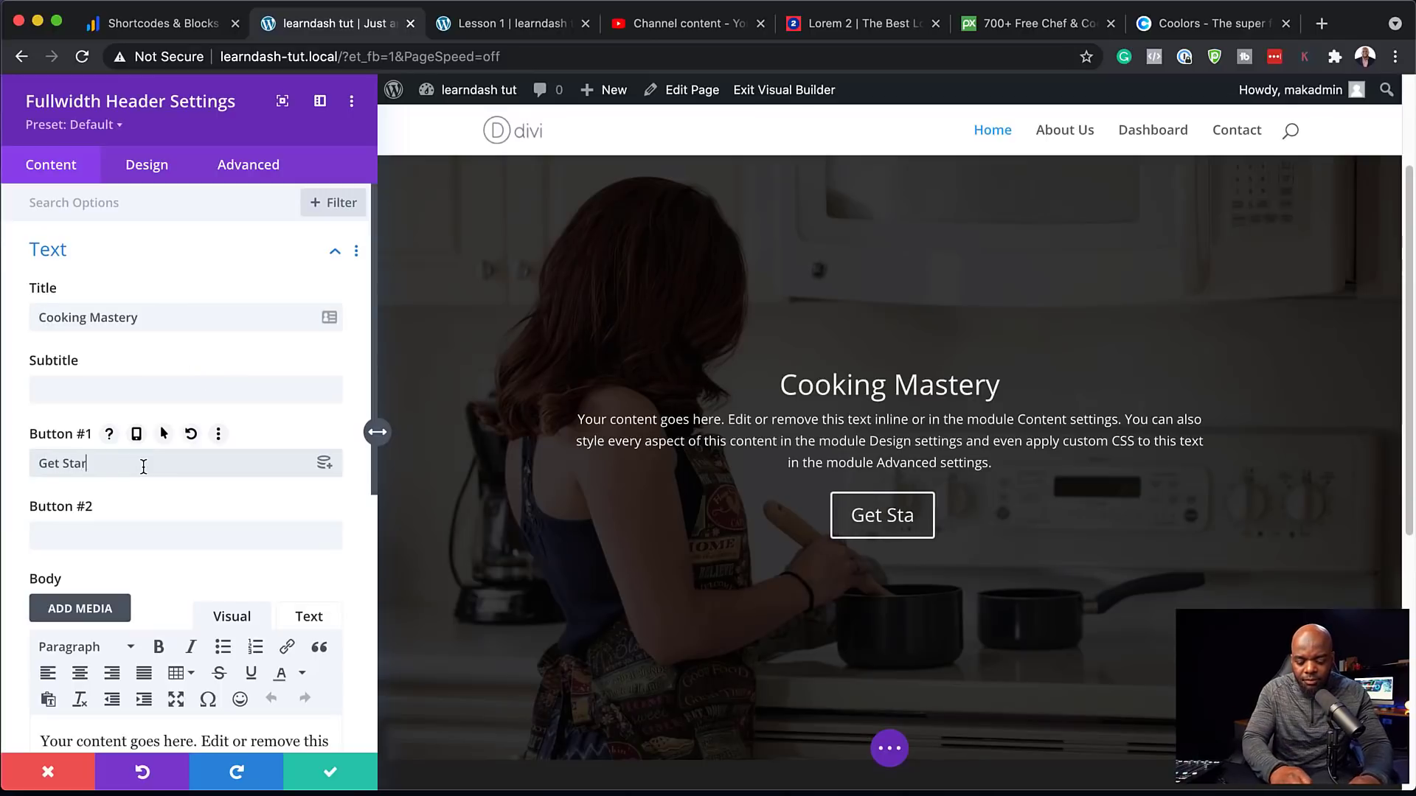
Replace the header body with the pasted 'Morbi in sem quis' lorem paragraph
scroll(143, 466, "down", 4)
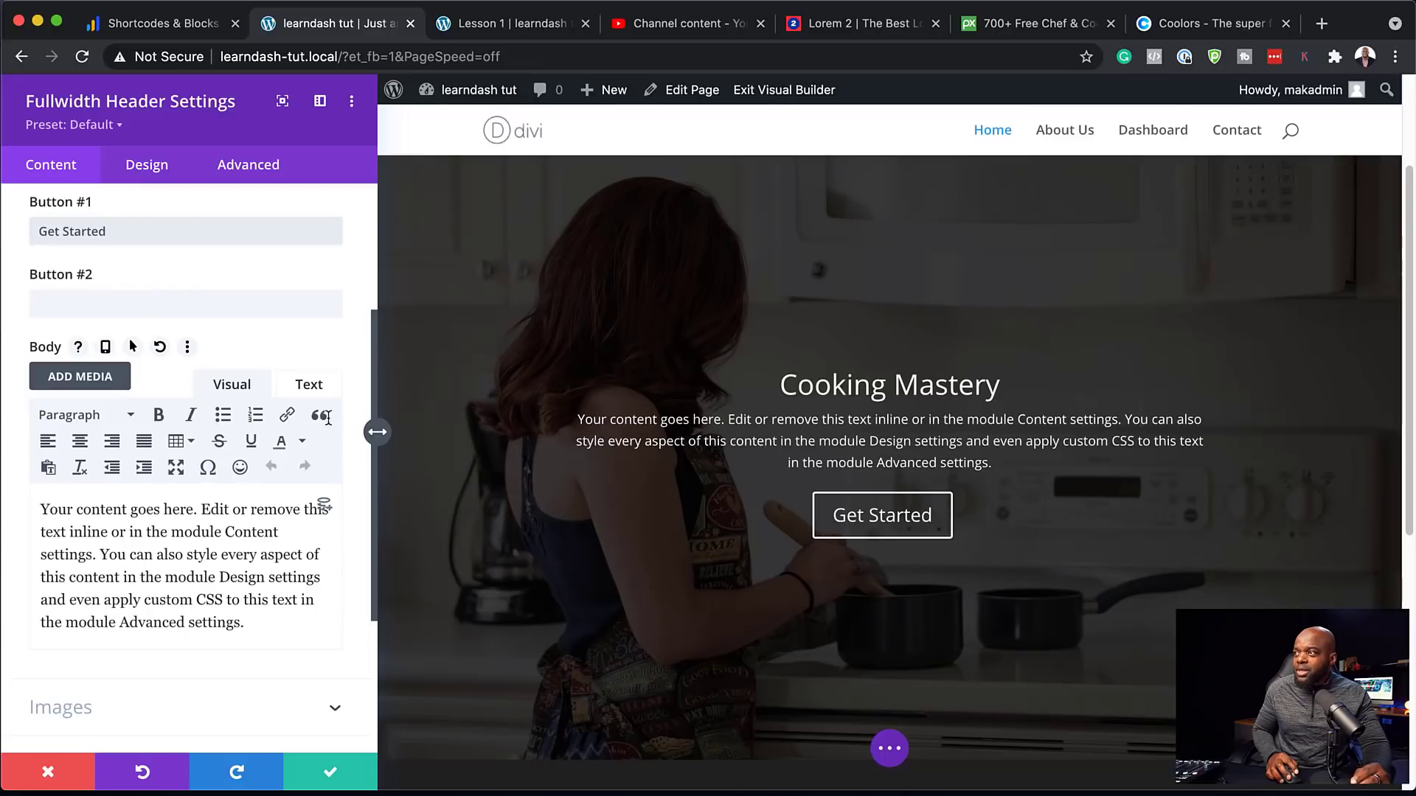
triple_click(44, 502)
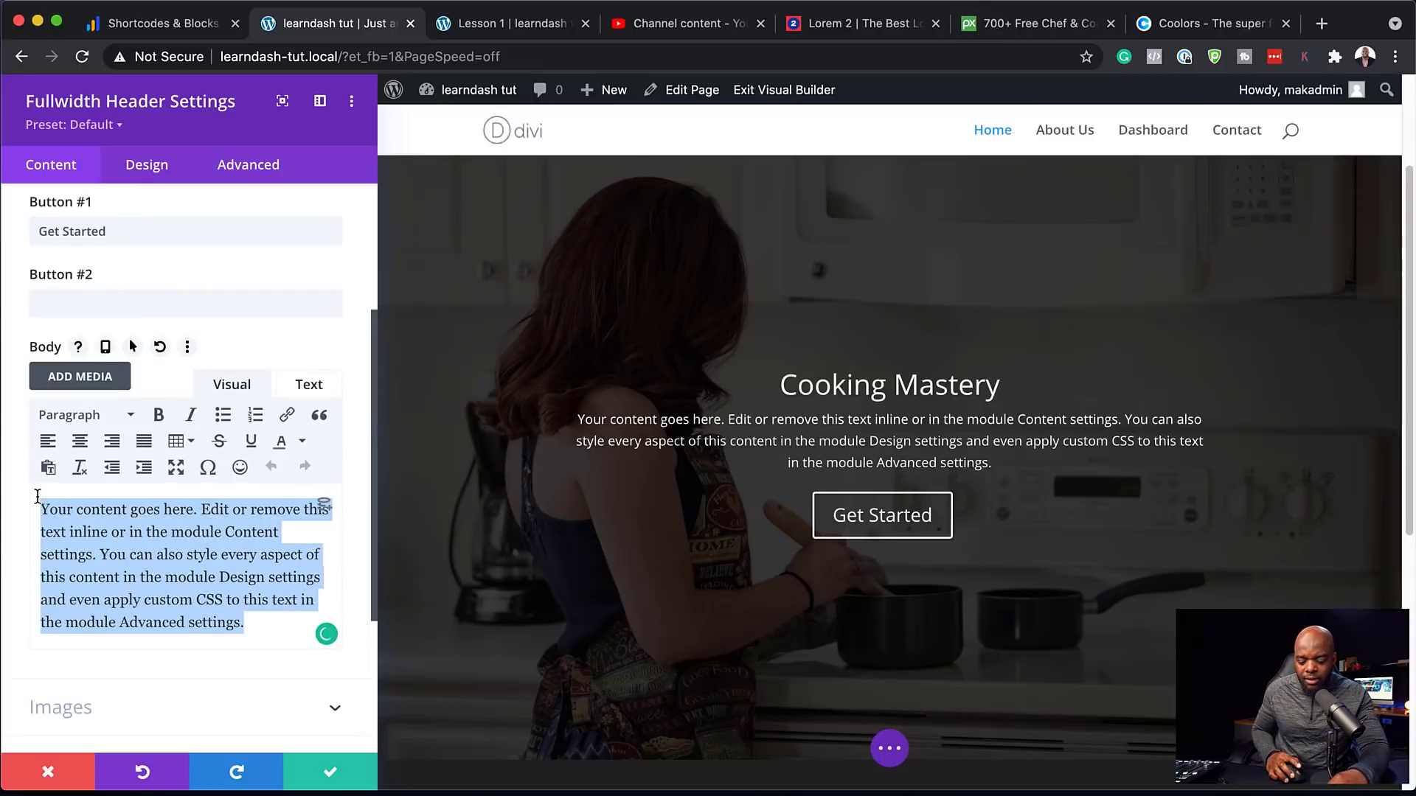
type("Morbi in sem quis dui placerat ornare. Pellentesque odio nisi, euismod in, pharetra a, ultricies in, diam. Sed arcu. Cras consequat.")
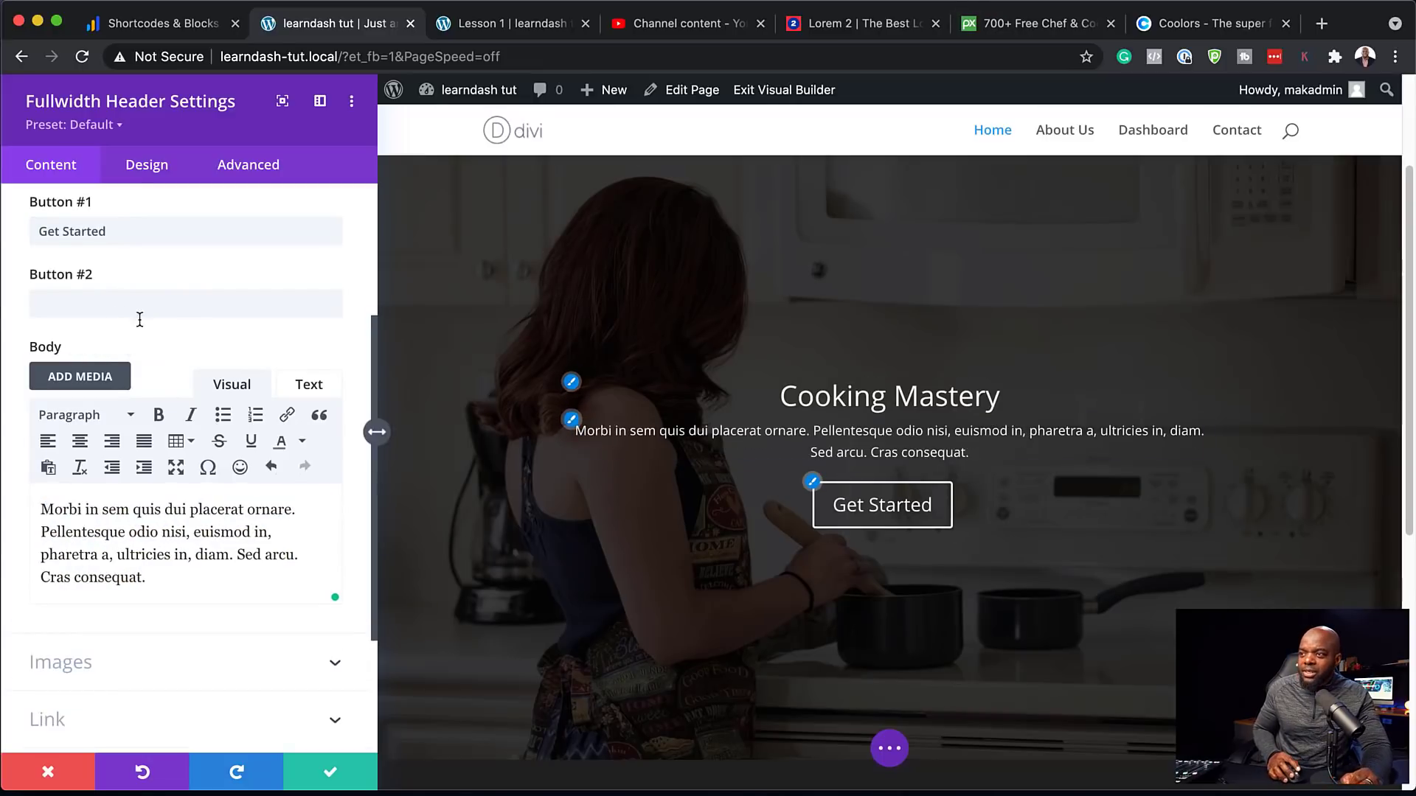
scroll(1090, 455, "down", 2)
scroll(1090, 455, "down", 2)
scroll(326, 357, "up", 2)
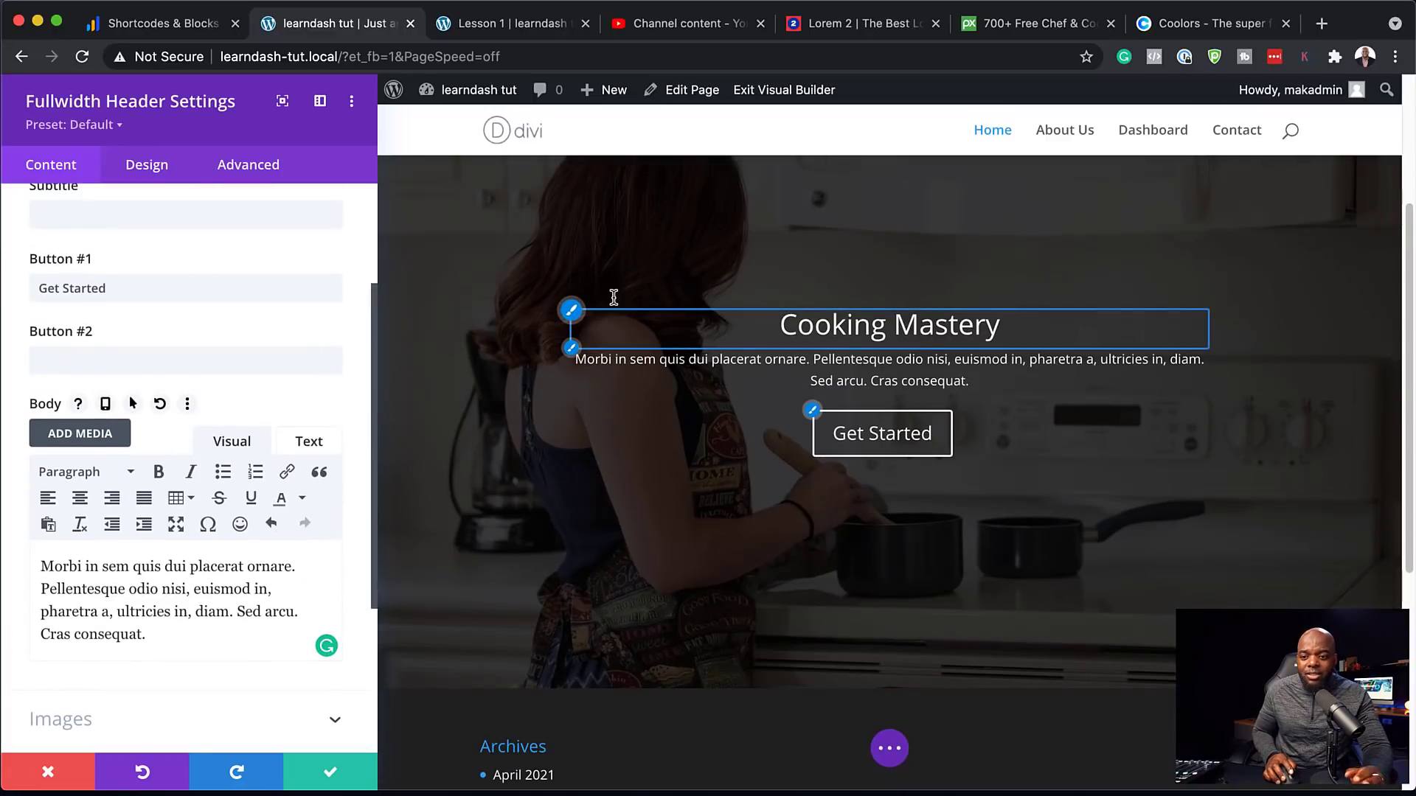
left_click(147, 168)
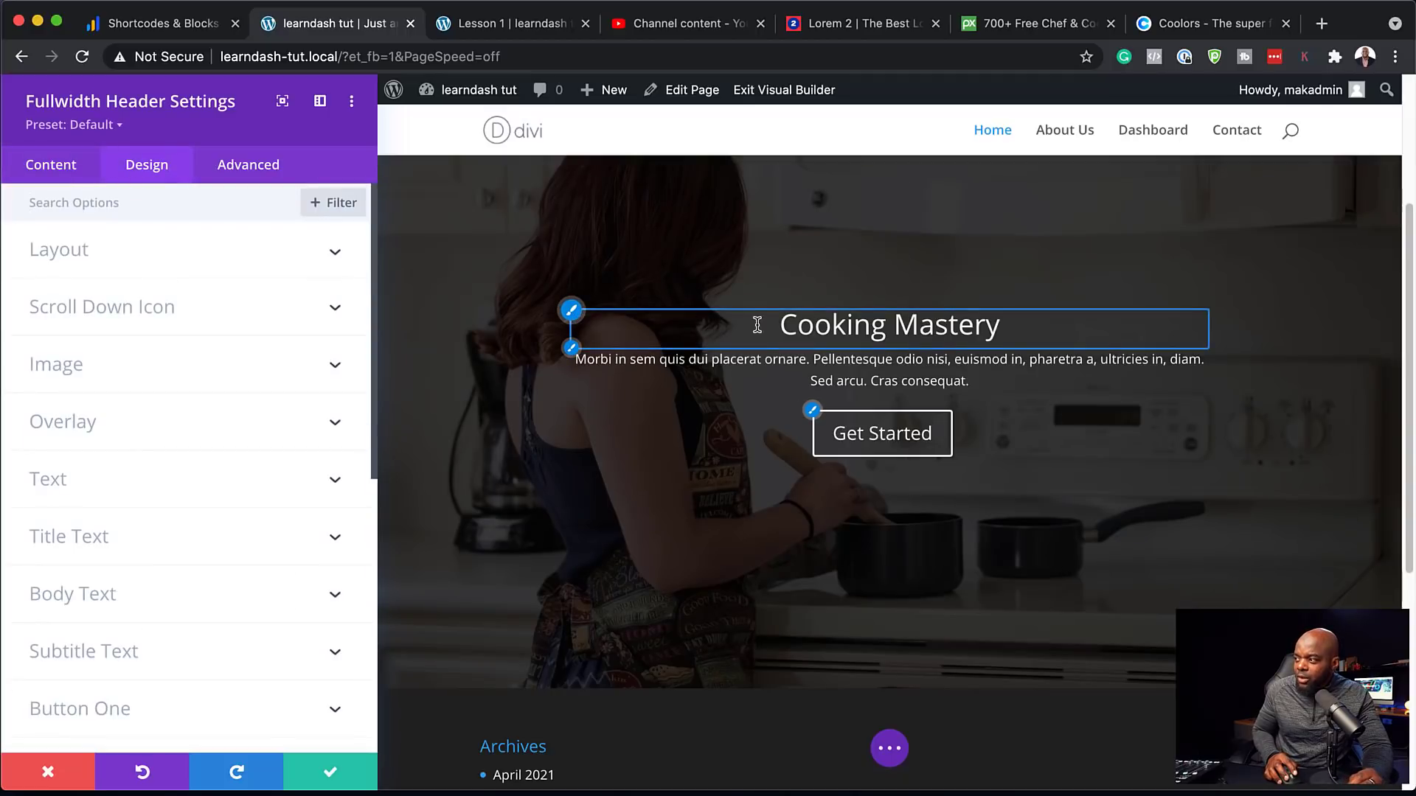
Style the header title in Poppins, 46px, Semi Bold
left_click(573, 312)
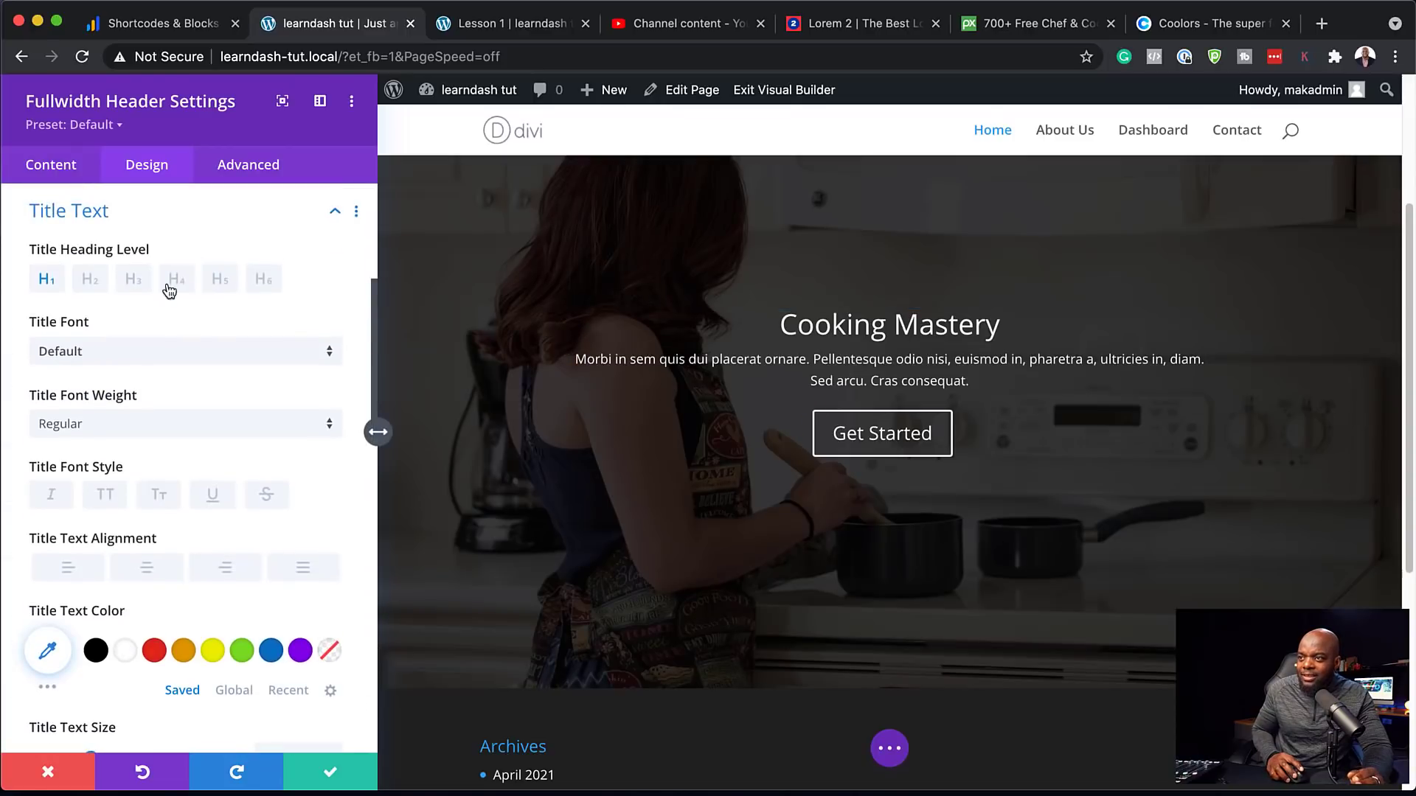
left_click(120, 361)
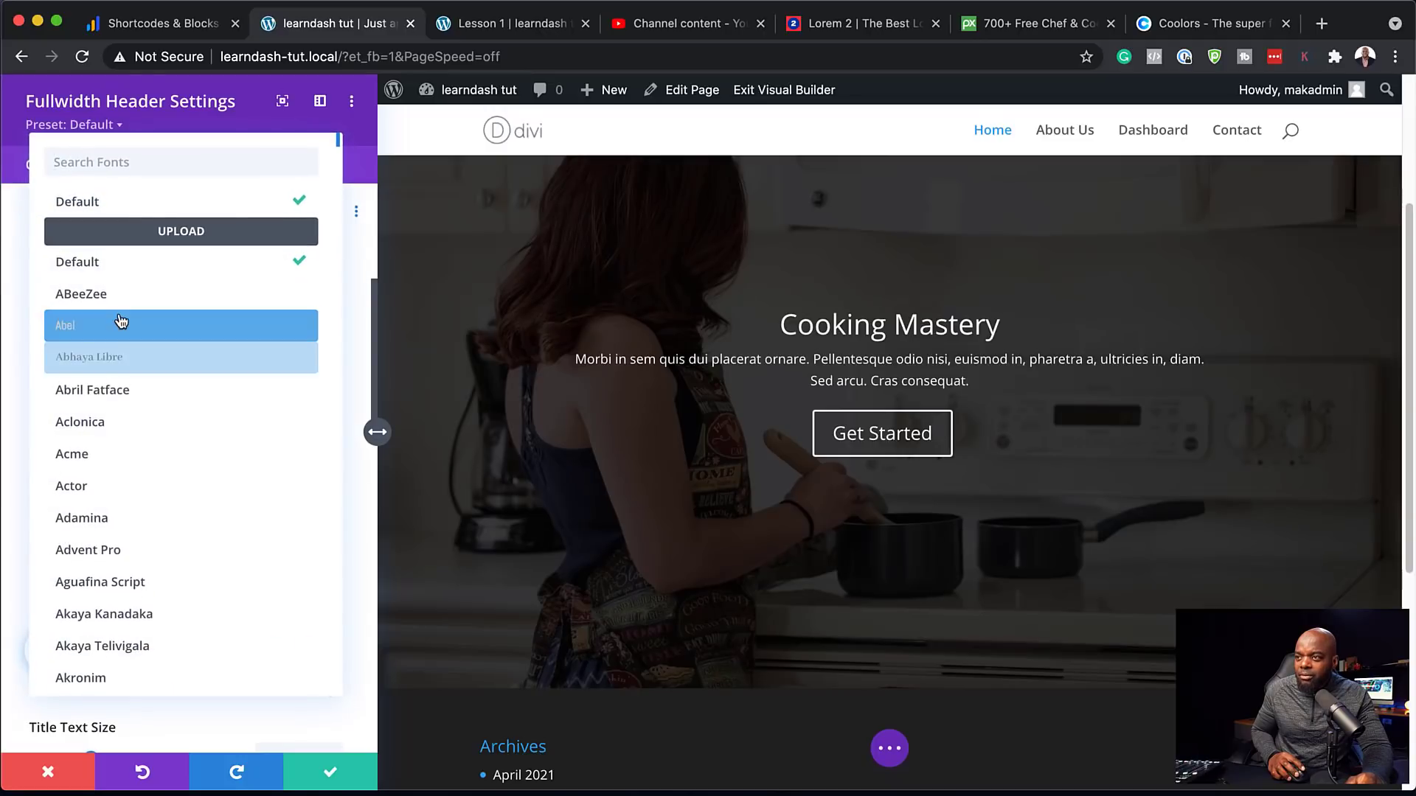
type("popp")
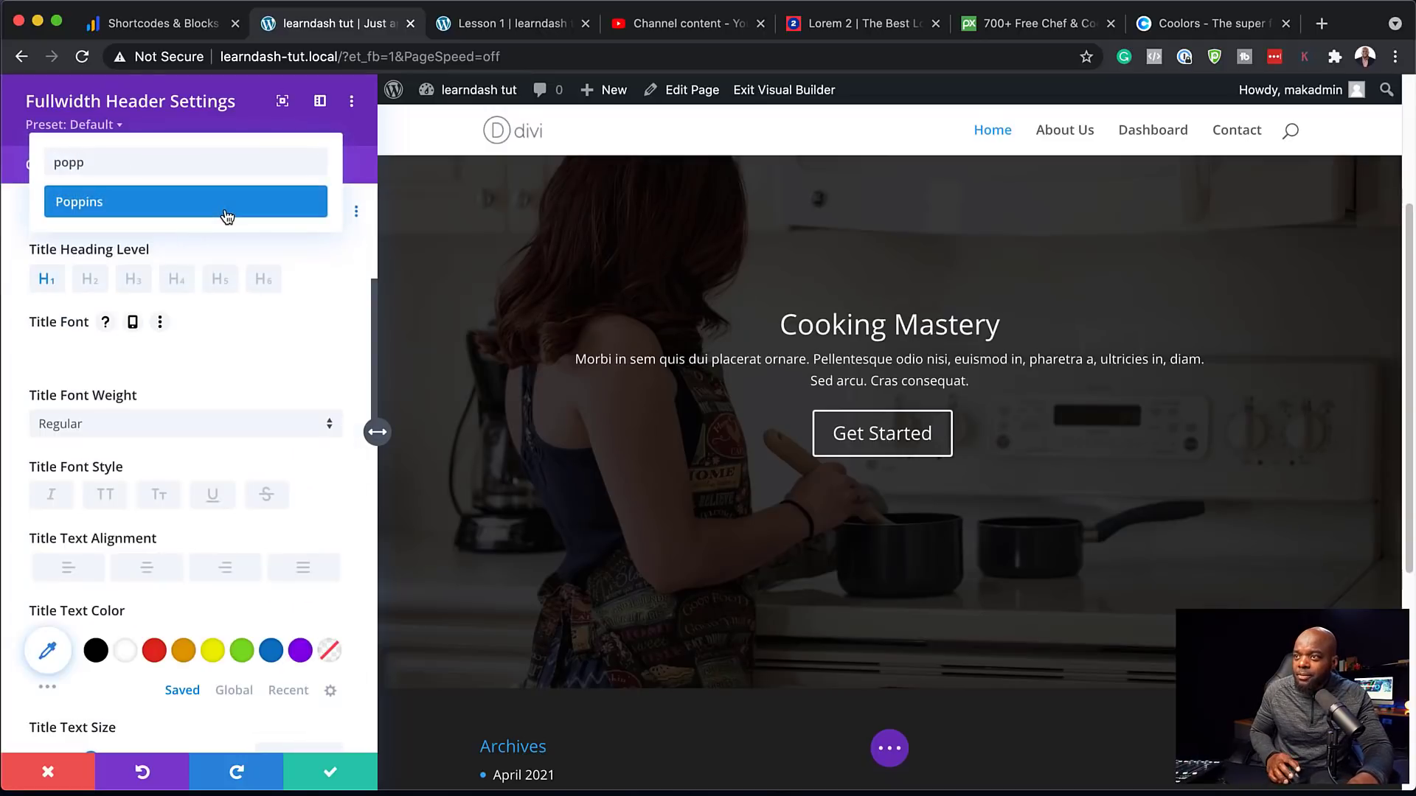
left_click(225, 202)
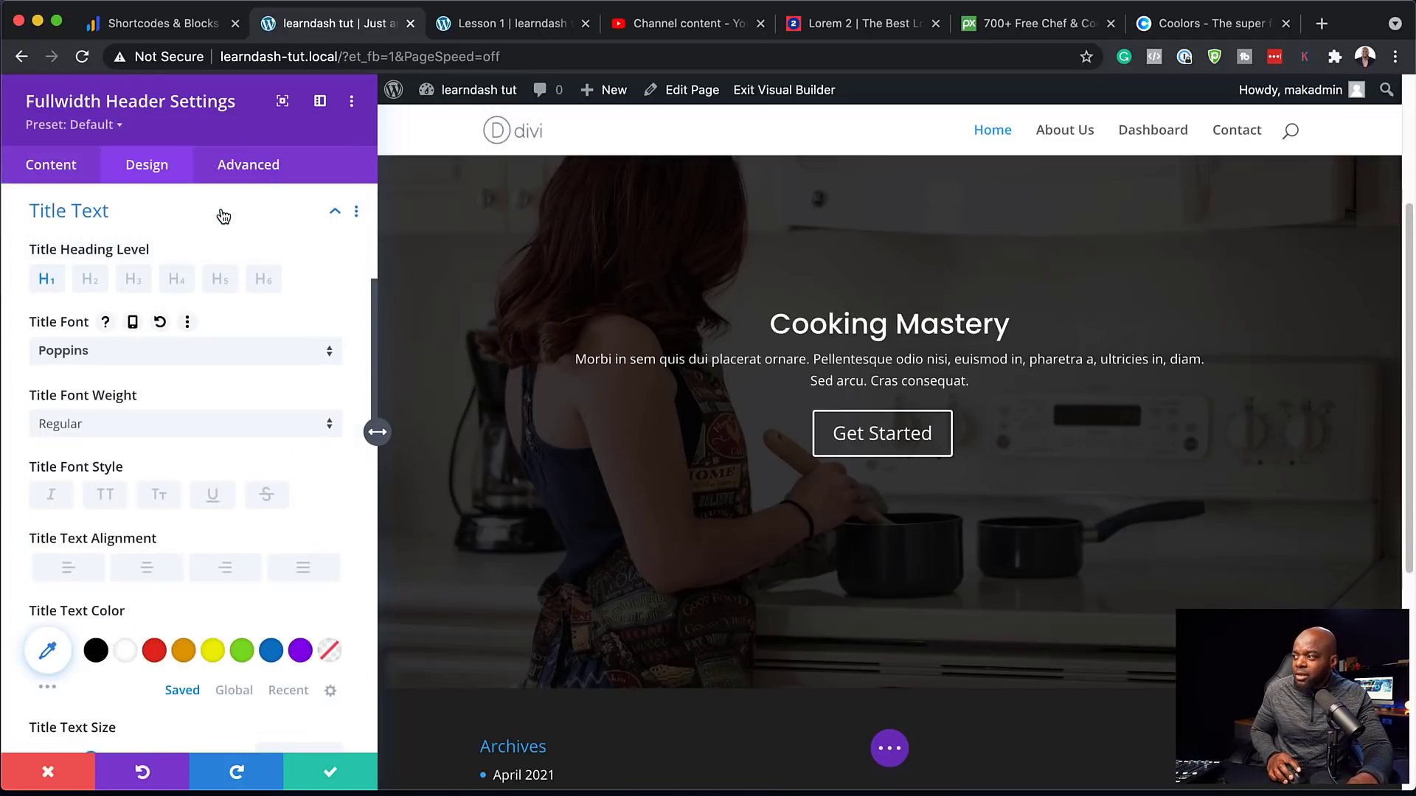
scroll(231, 576, "down", 1)
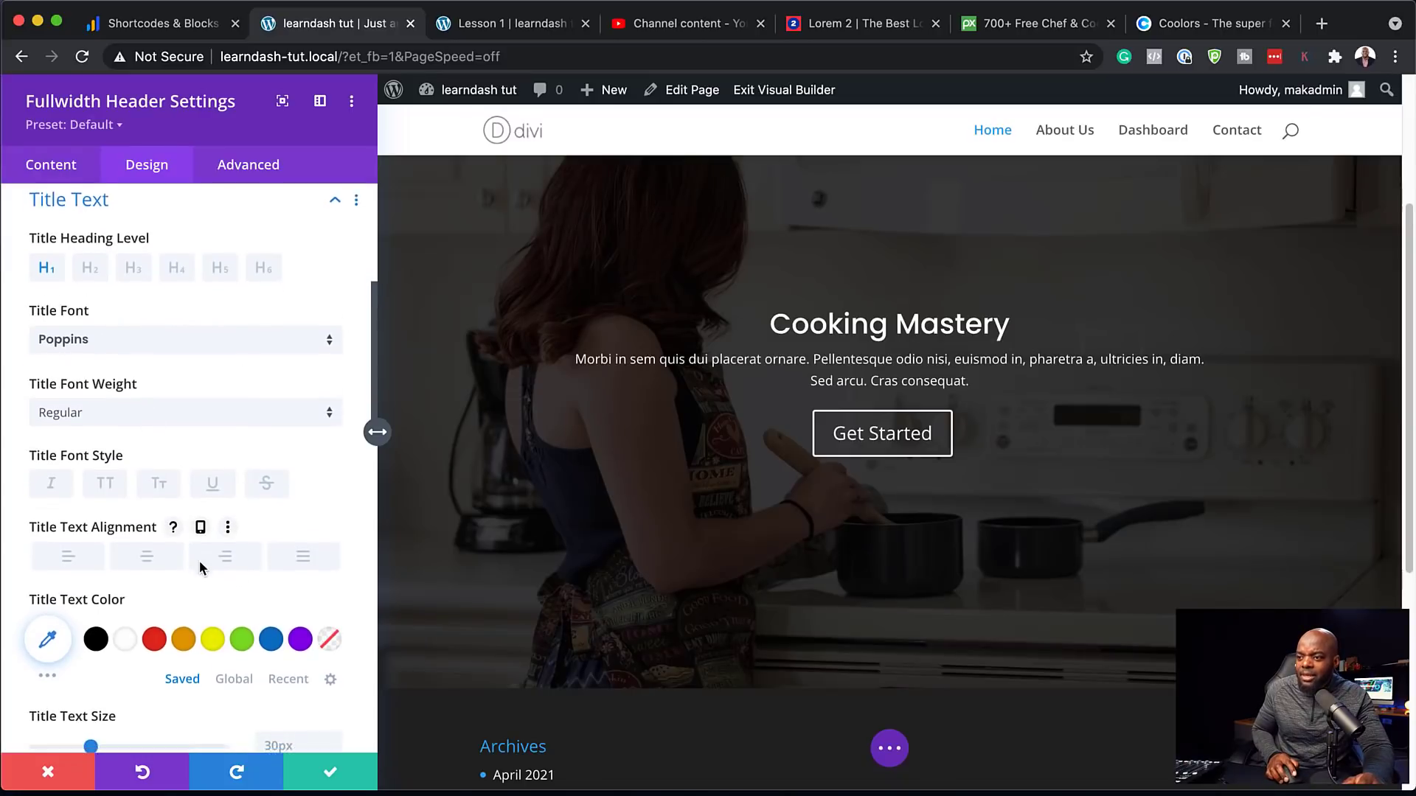
scroll(199, 566, "down", 2)
left_click_drag(93, 664, 121, 666)
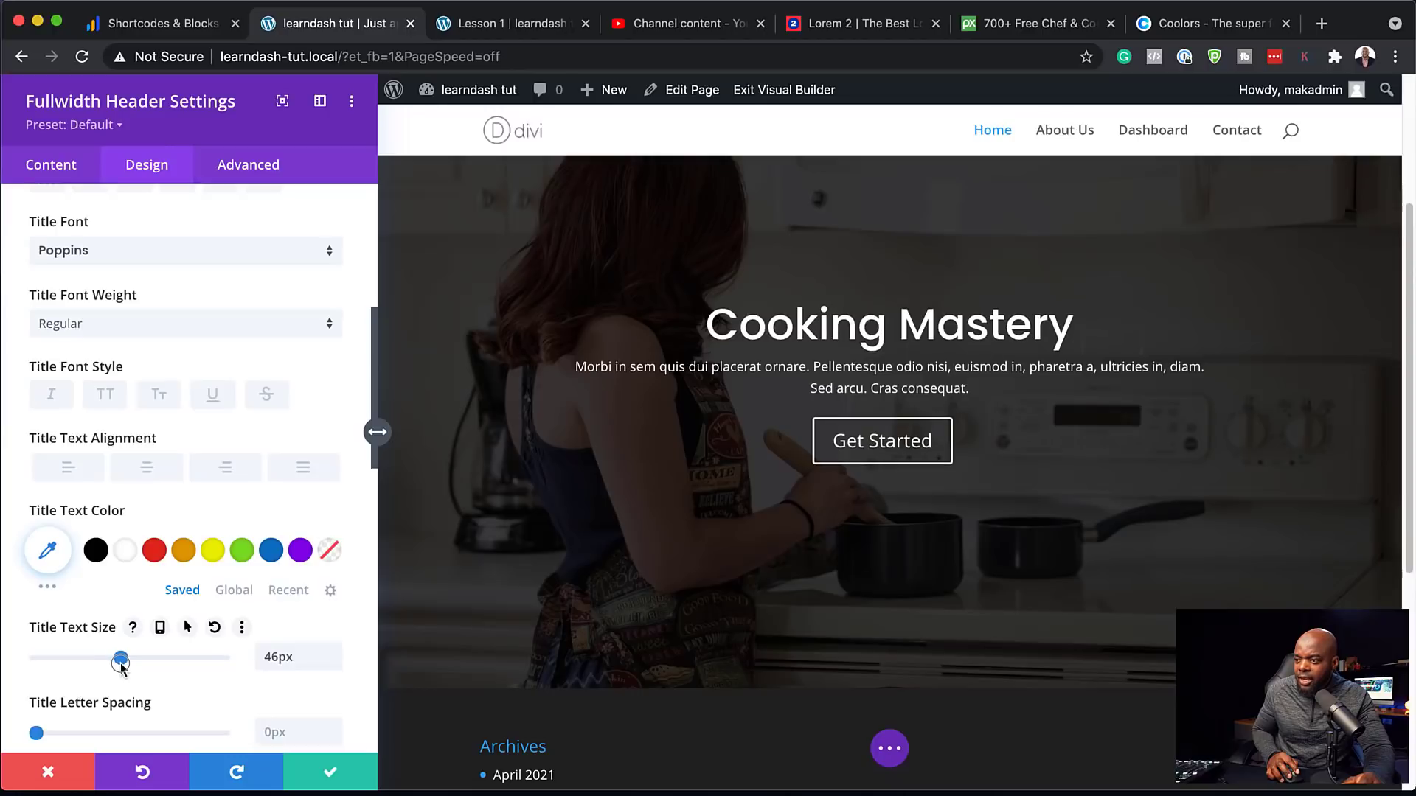
left_click(242, 325)
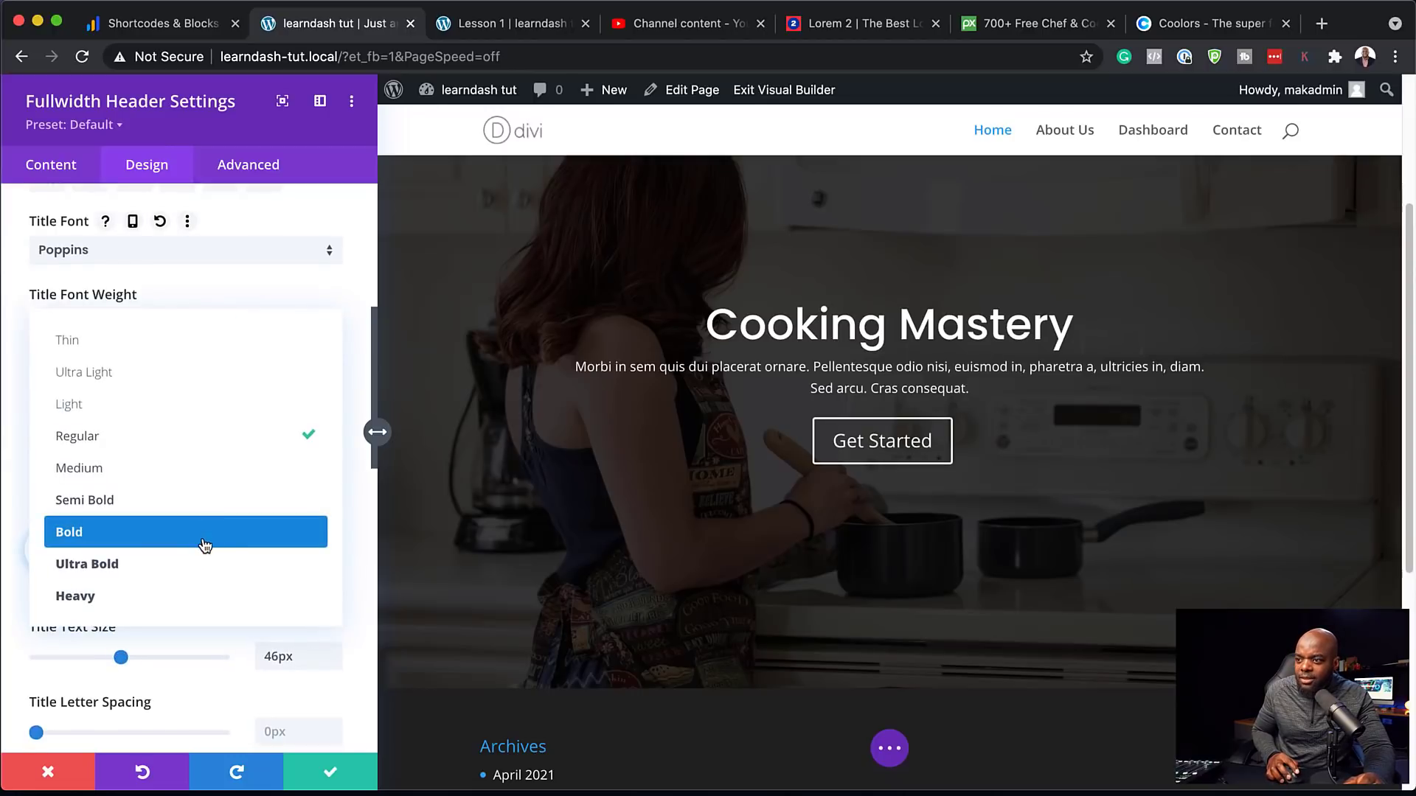
left_click(203, 499)
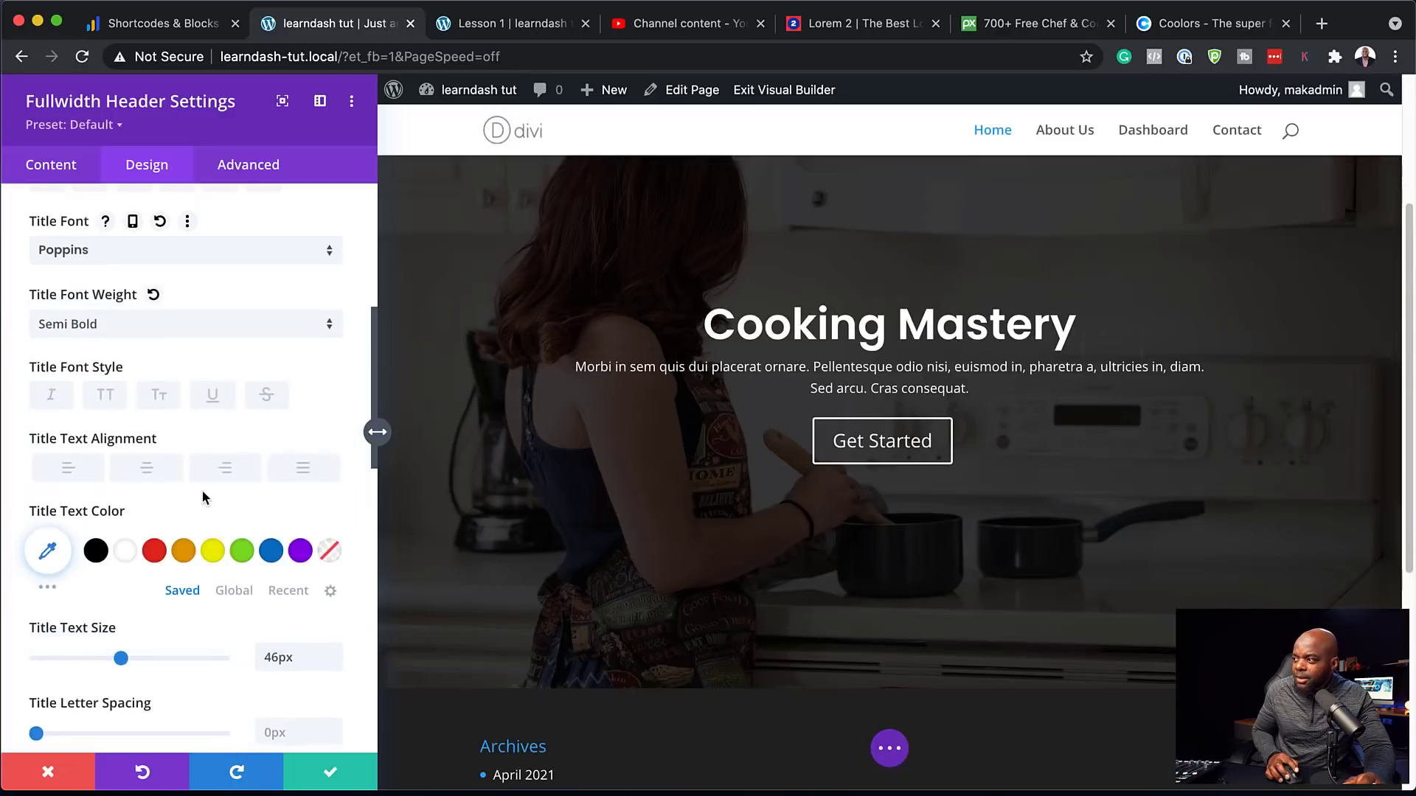
Style the body text in Poppins at 18px with a 1.8em line height
left_click(574, 364)
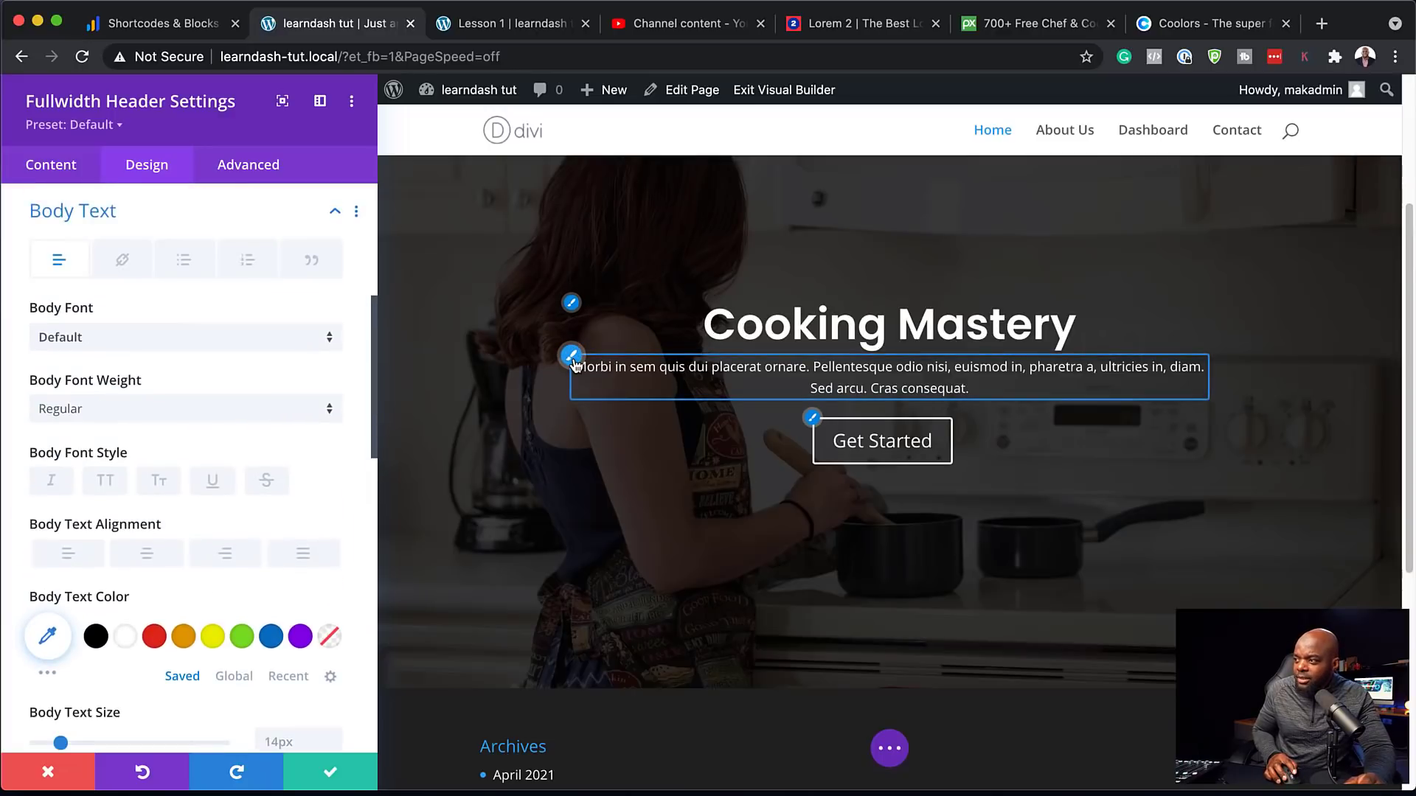
left_click(224, 347)
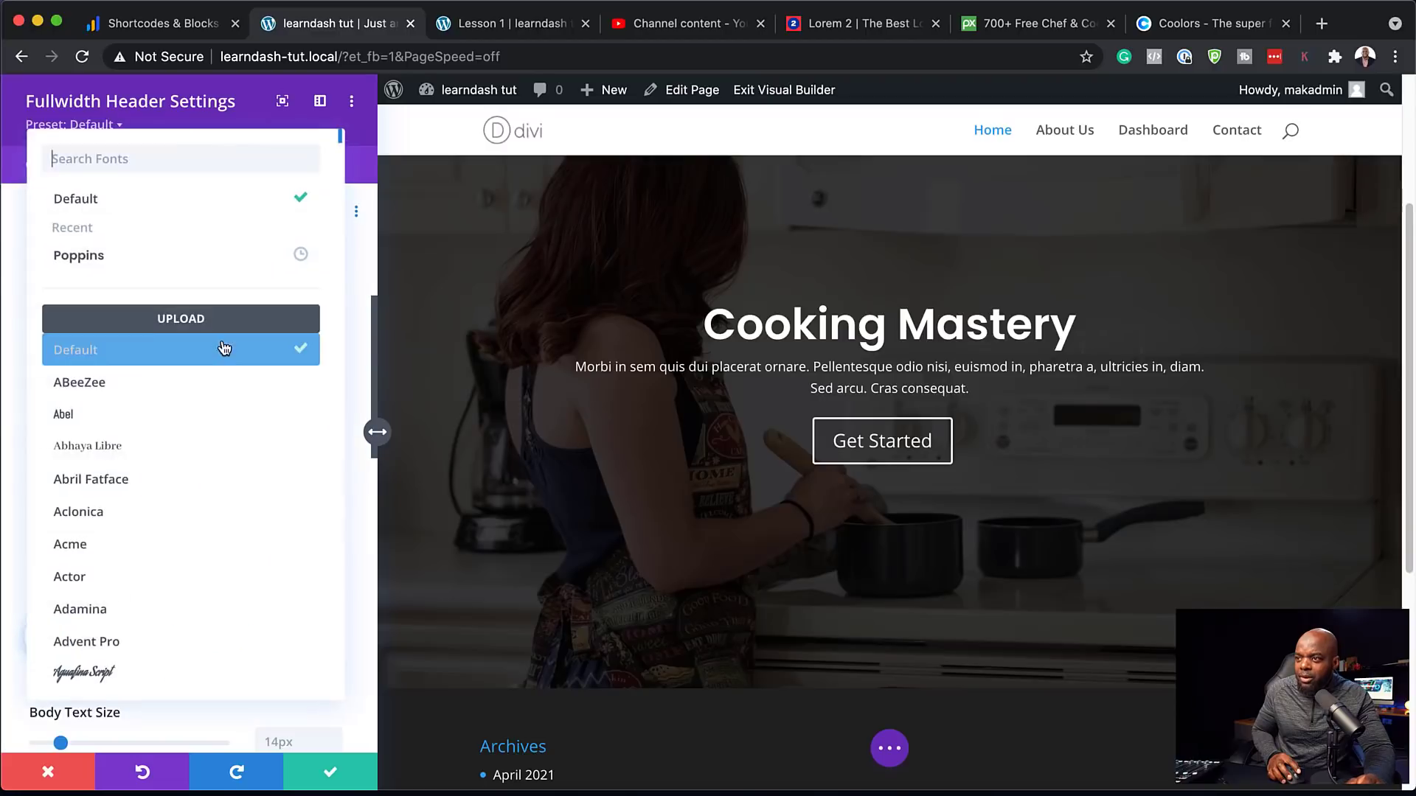
left_click(154, 272)
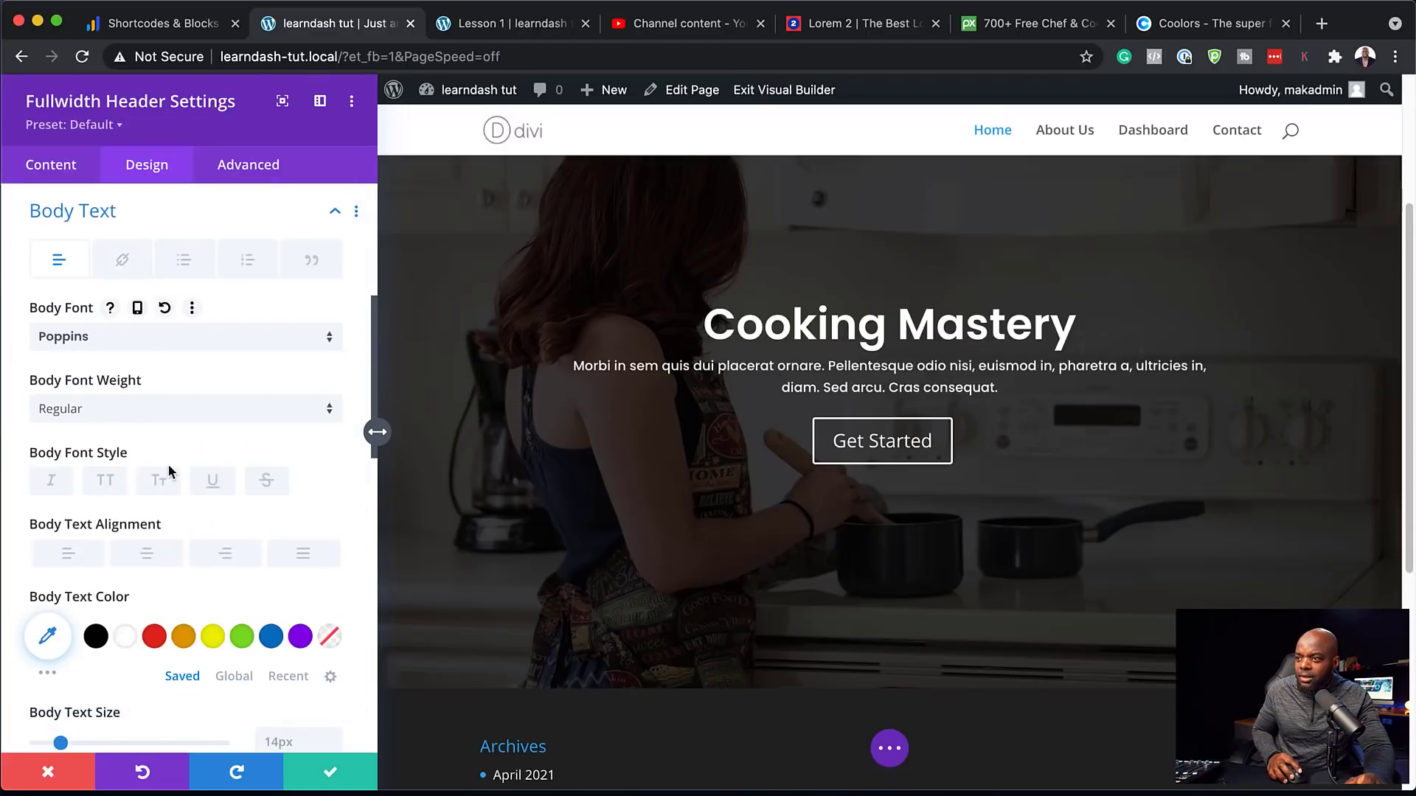
scroll(133, 516, "down", 3)
left_click_drag(61, 572, 69, 575)
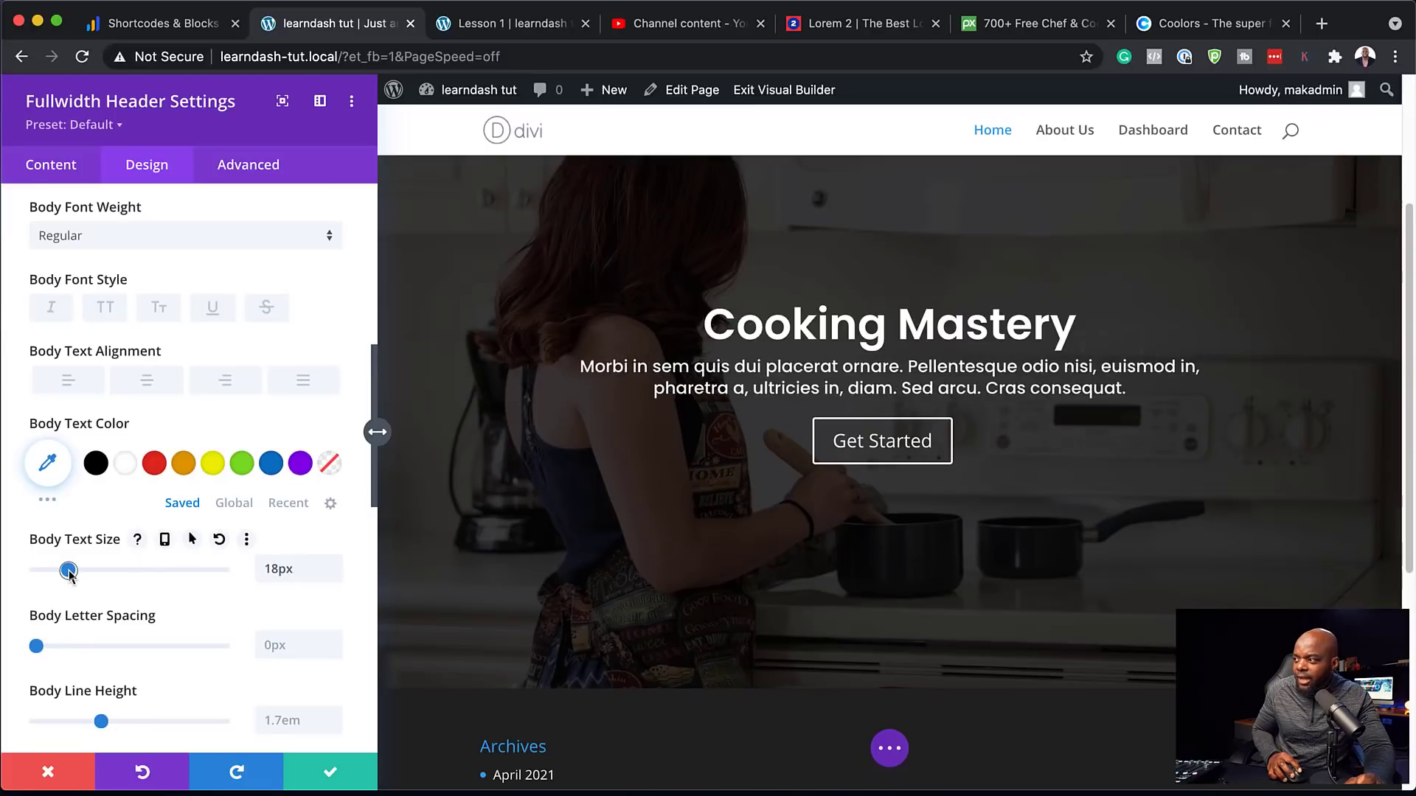
scroll(264, 618, "down", 1)
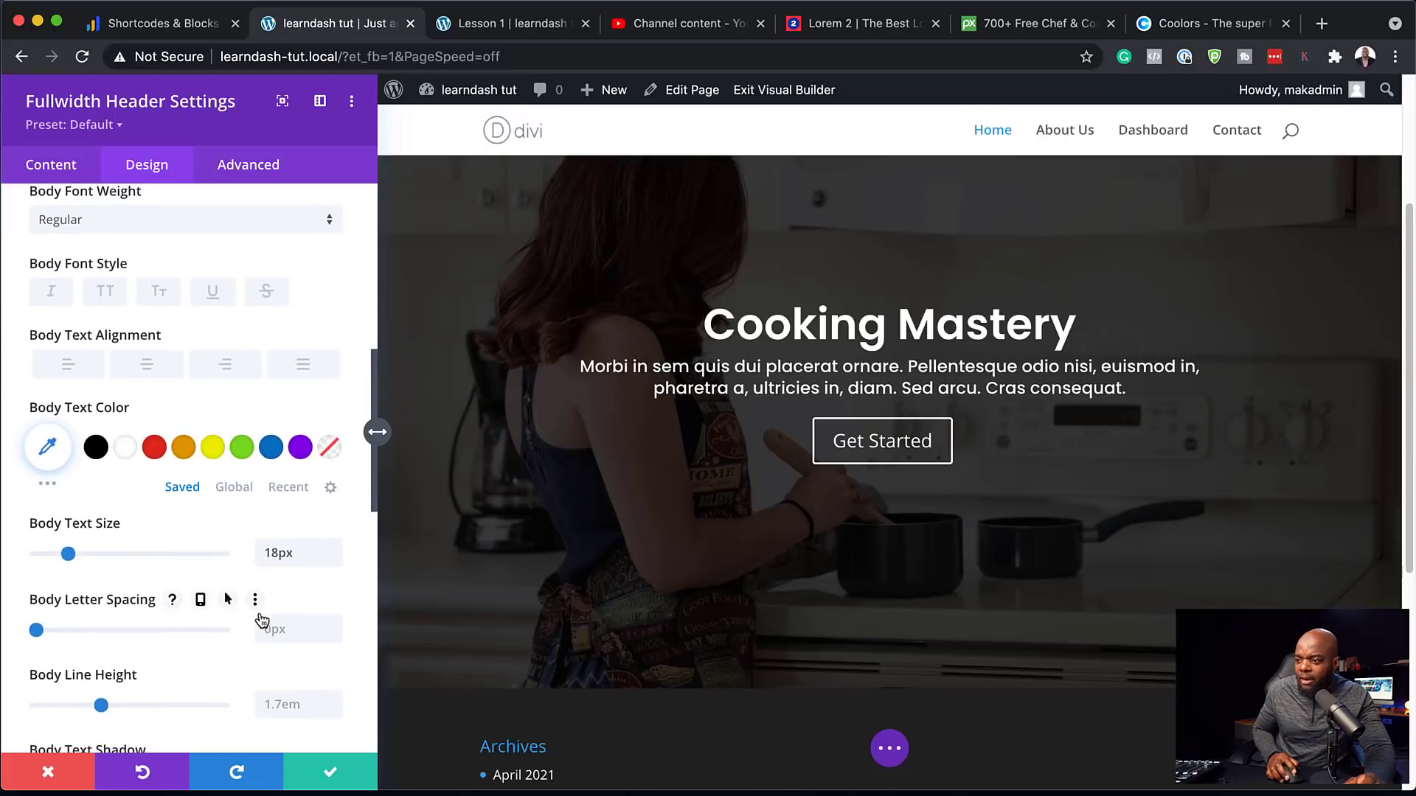
left_click(334, 701)
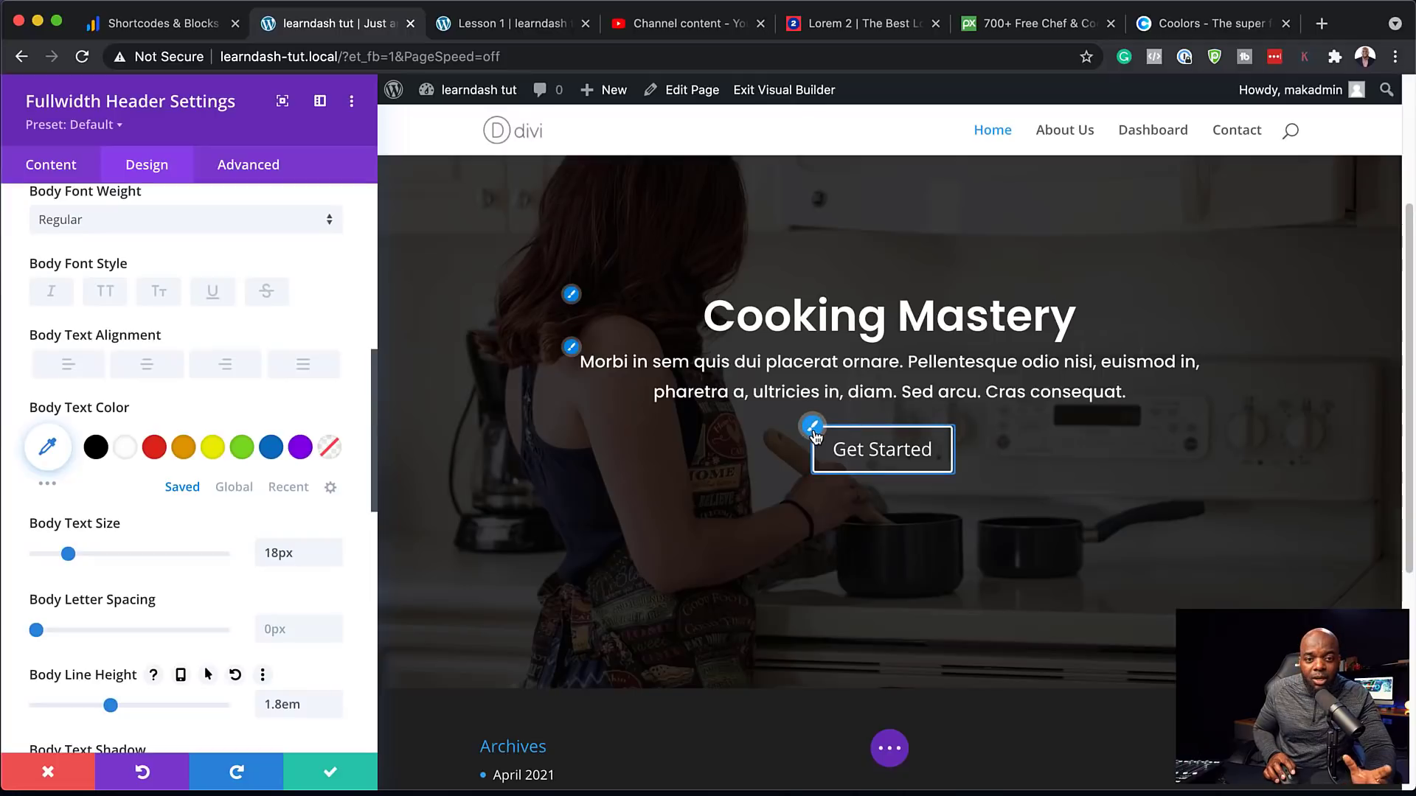
Enable custom button styles and give Get Started an orange #e09900 background and border
left_click(813, 428)
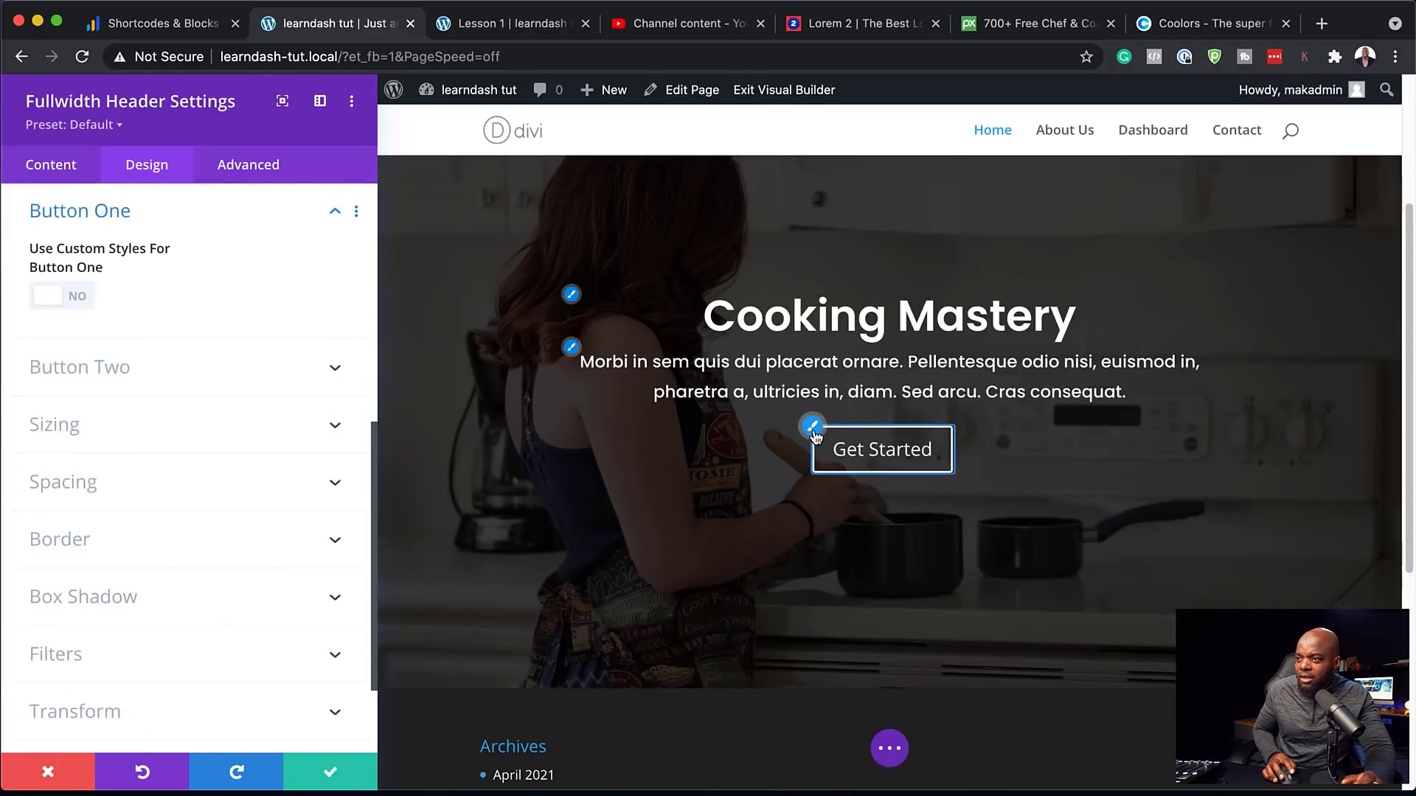
left_click(80, 297)
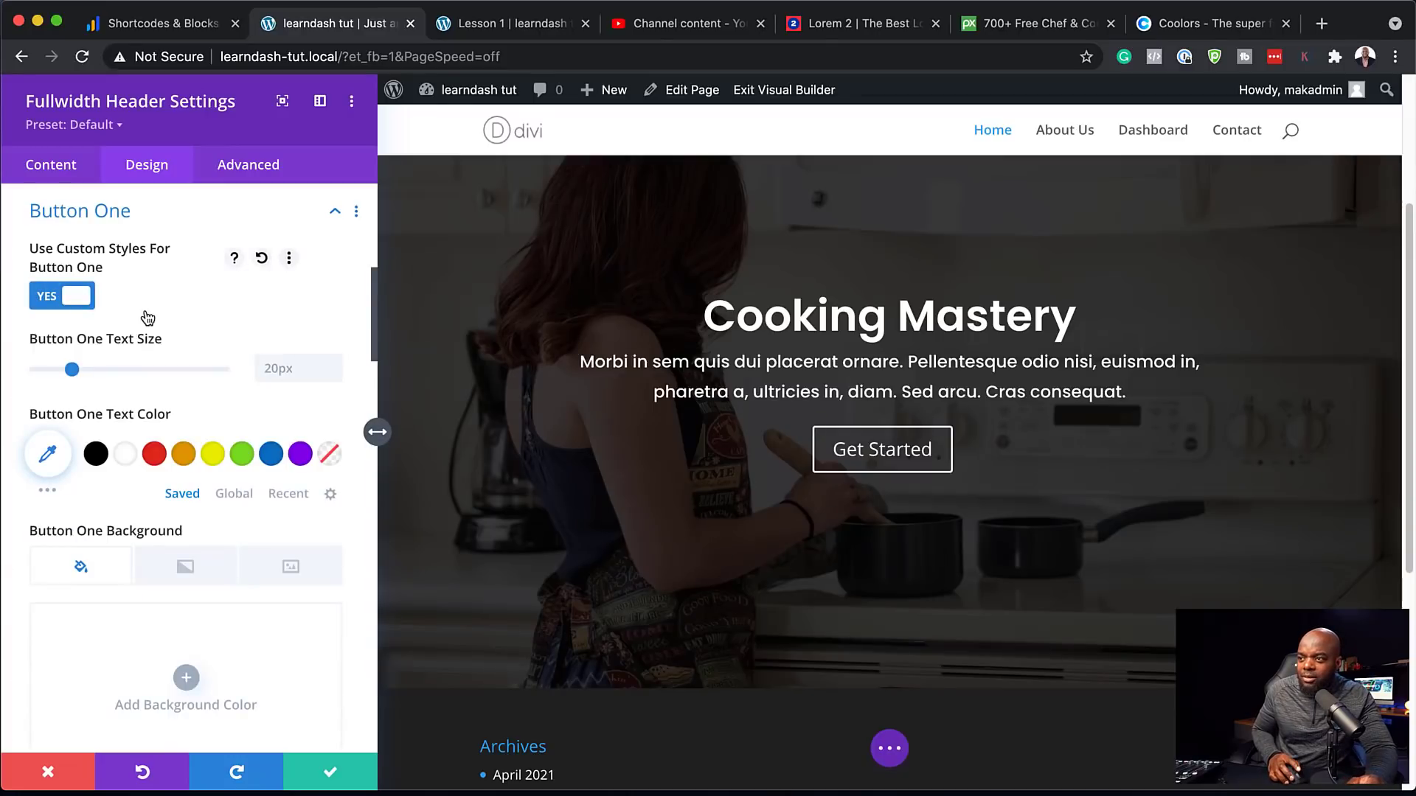
scroll(215, 441, "down", 1)
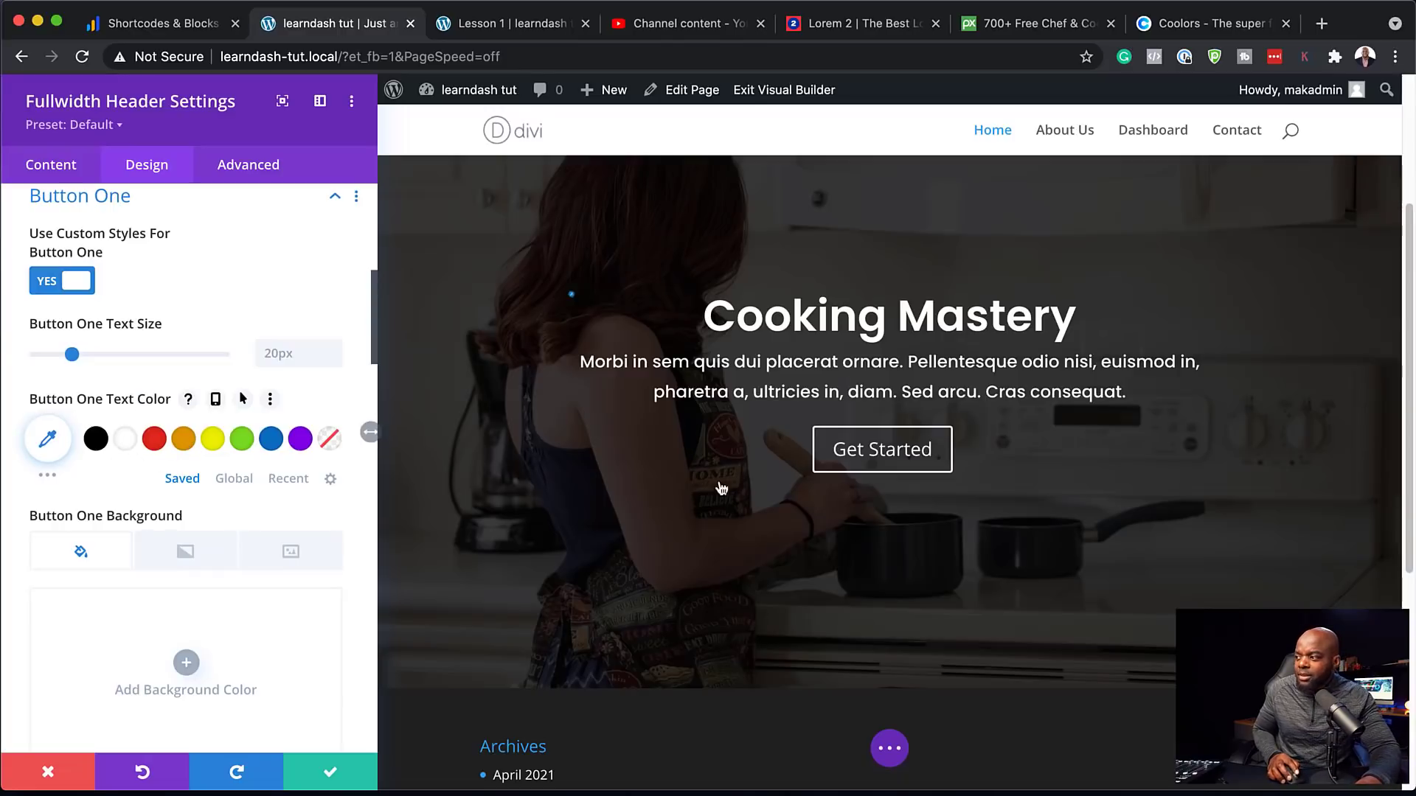
scroll(171, 441, "down", 5)
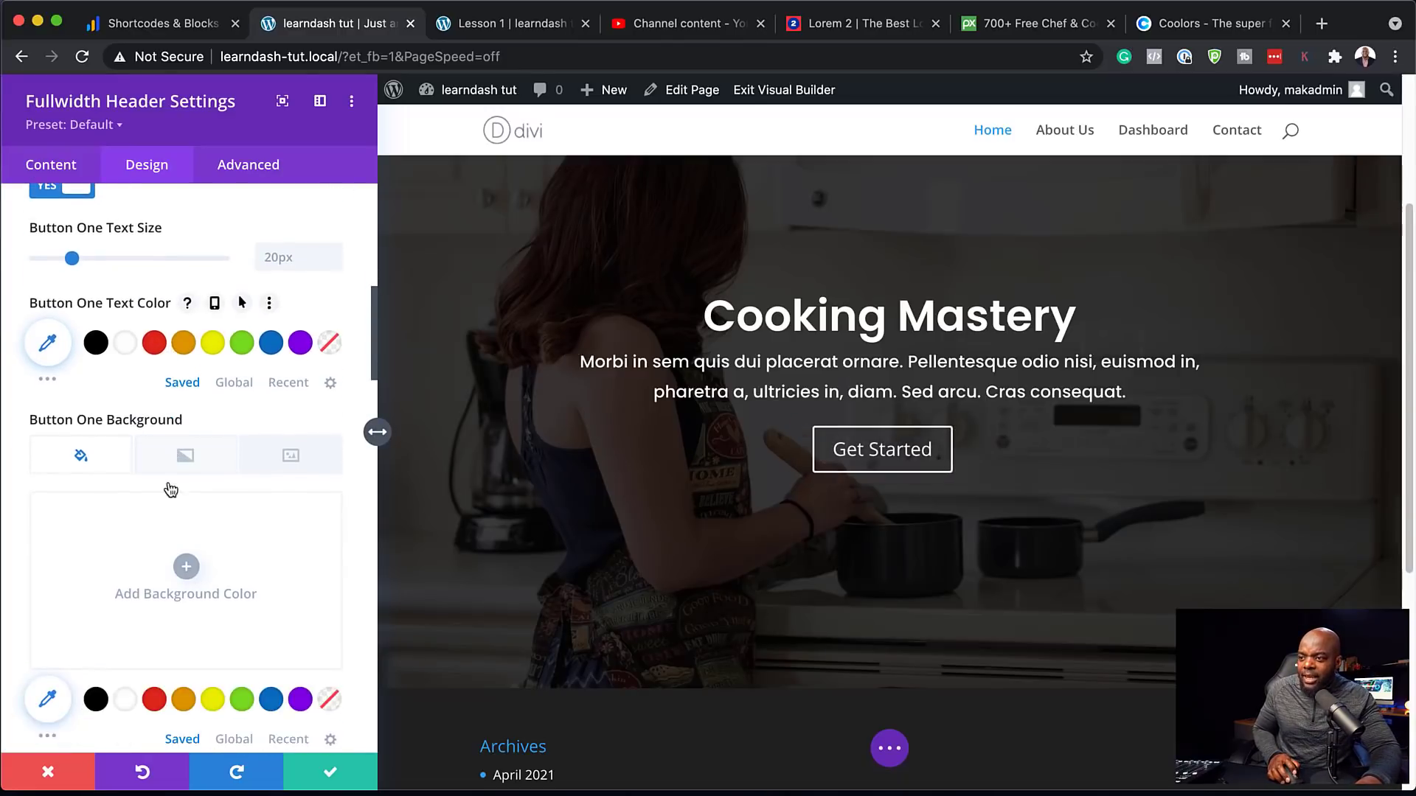
scroll(207, 598, "down", 1)
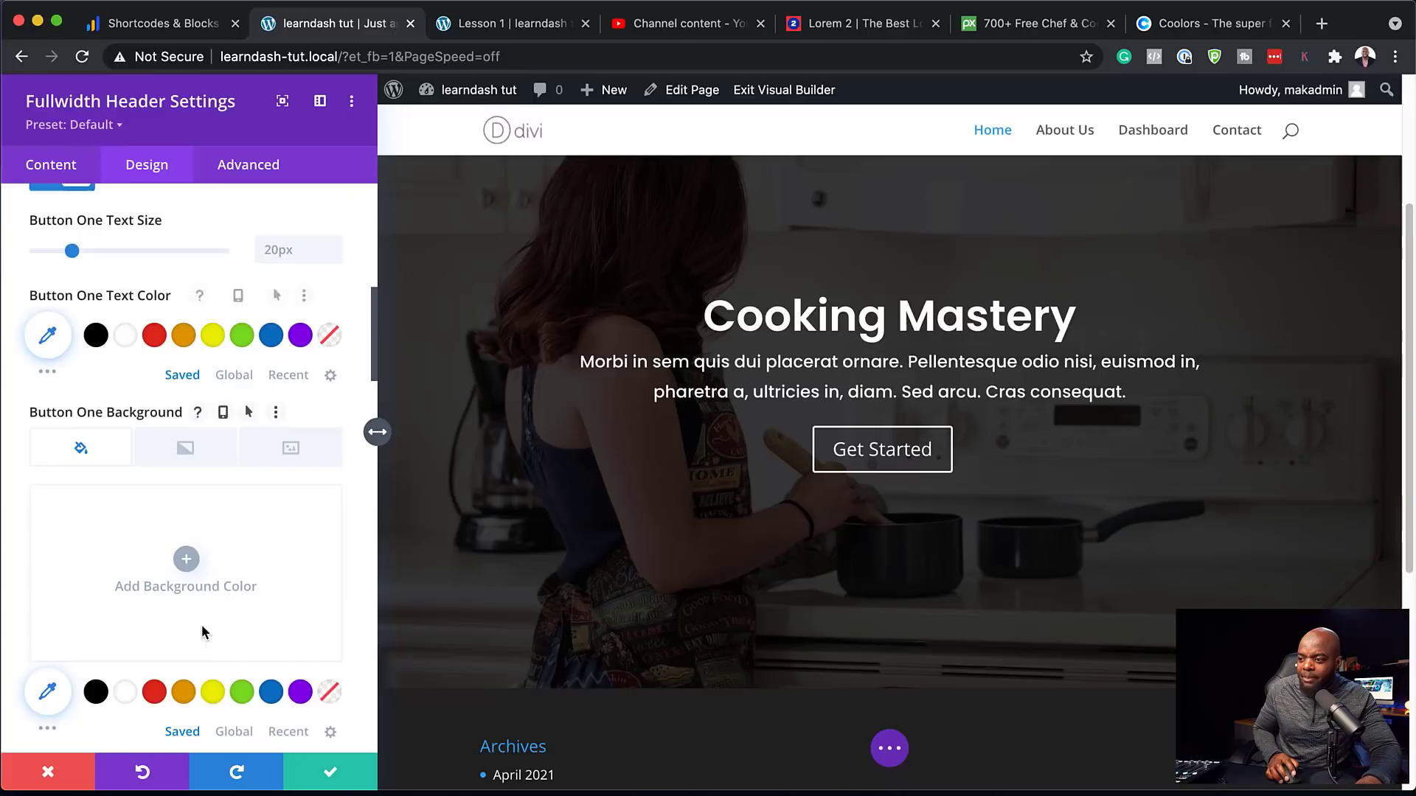
left_click(185, 693)
scroll(198, 573, "down", 4)
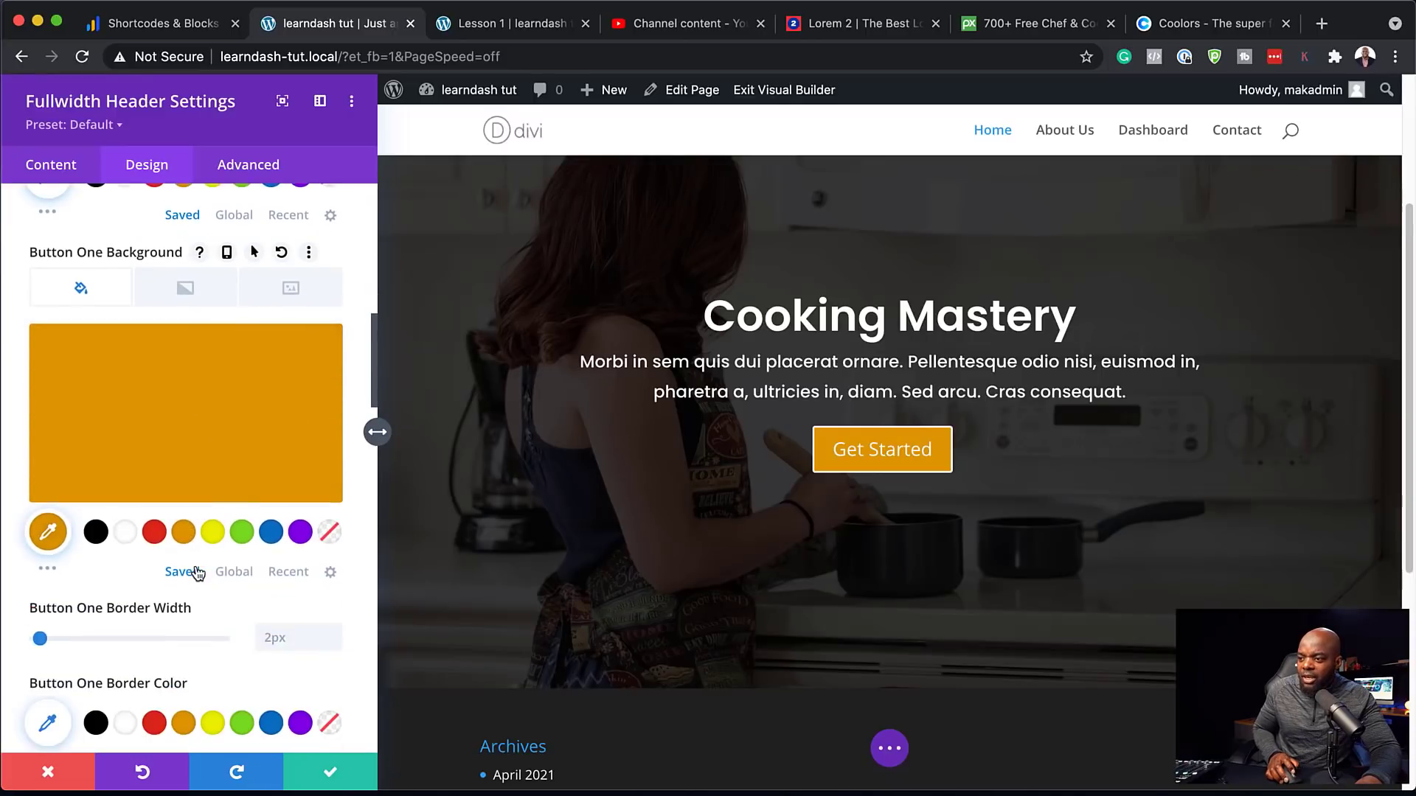
scroll(195, 599, "down", 6)
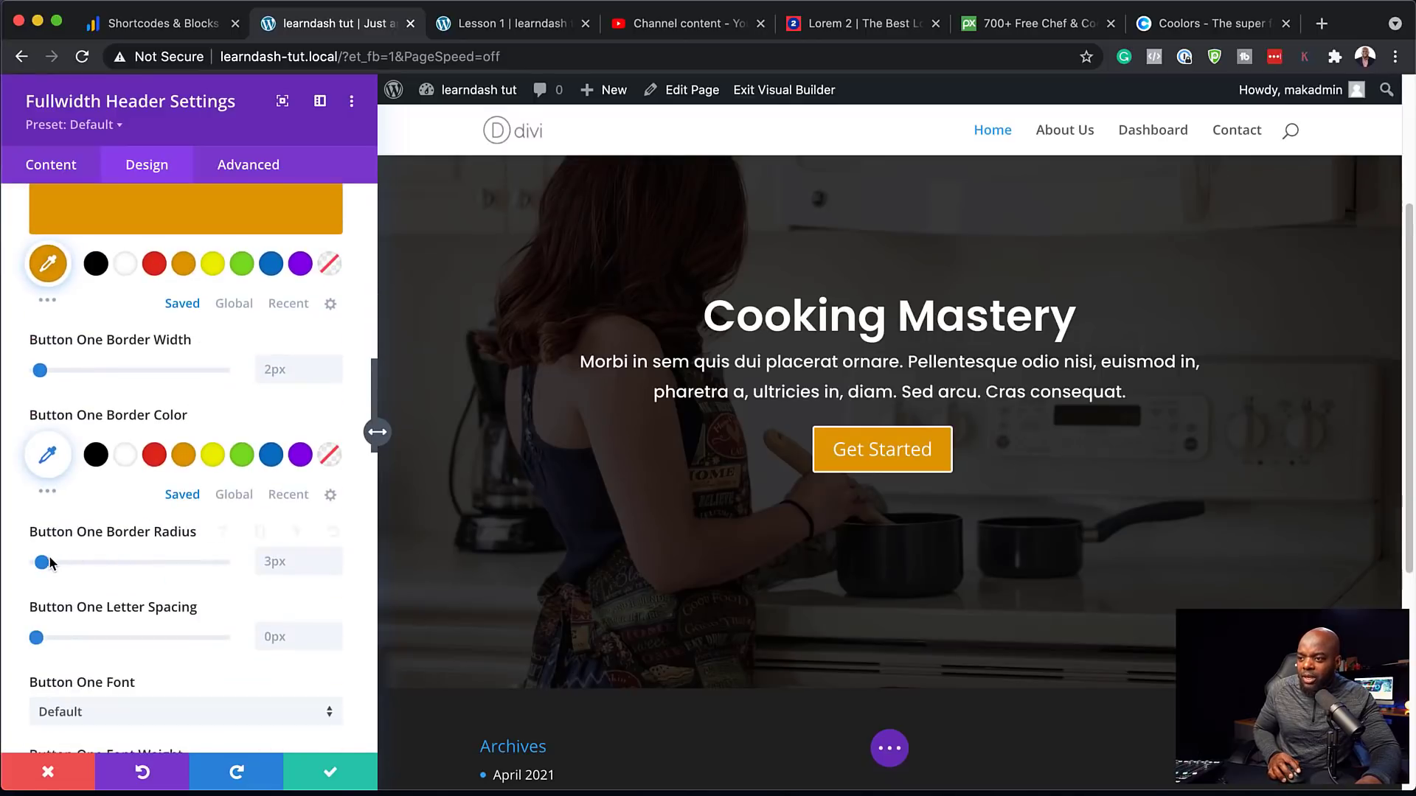
left_click(184, 454)
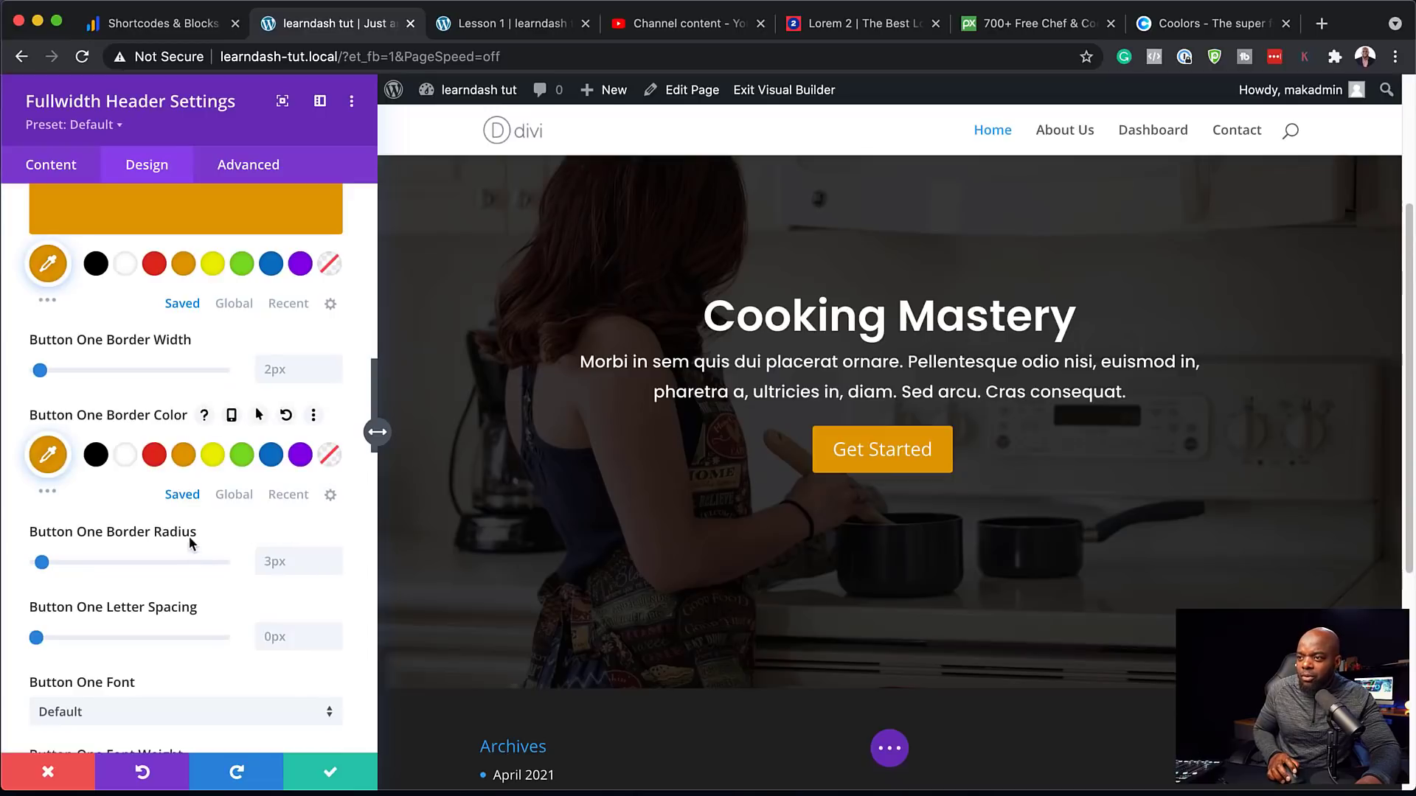
Set the Get Started button font to Poppins
scroll(190, 542, "down", 3)
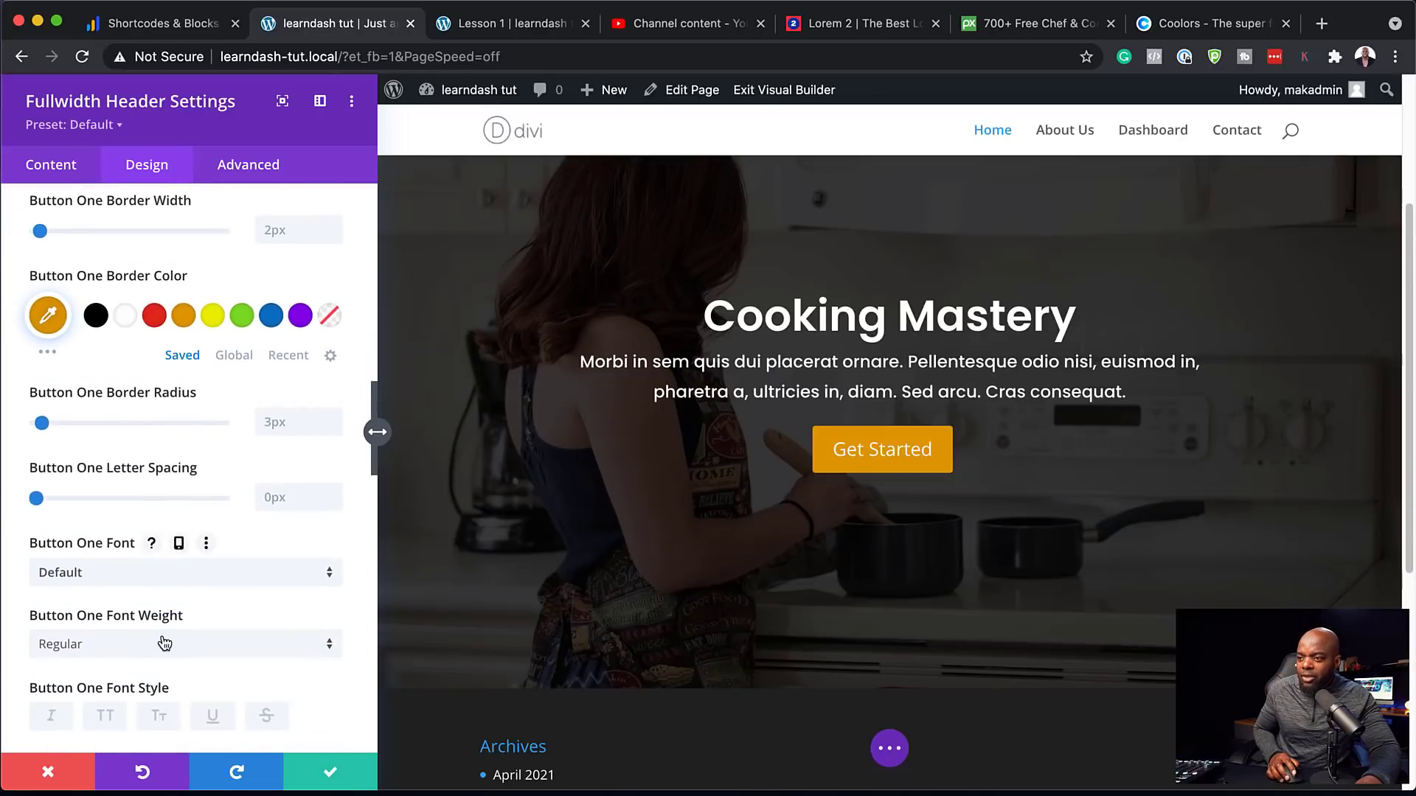
scroll(145, 661, "down", 2)
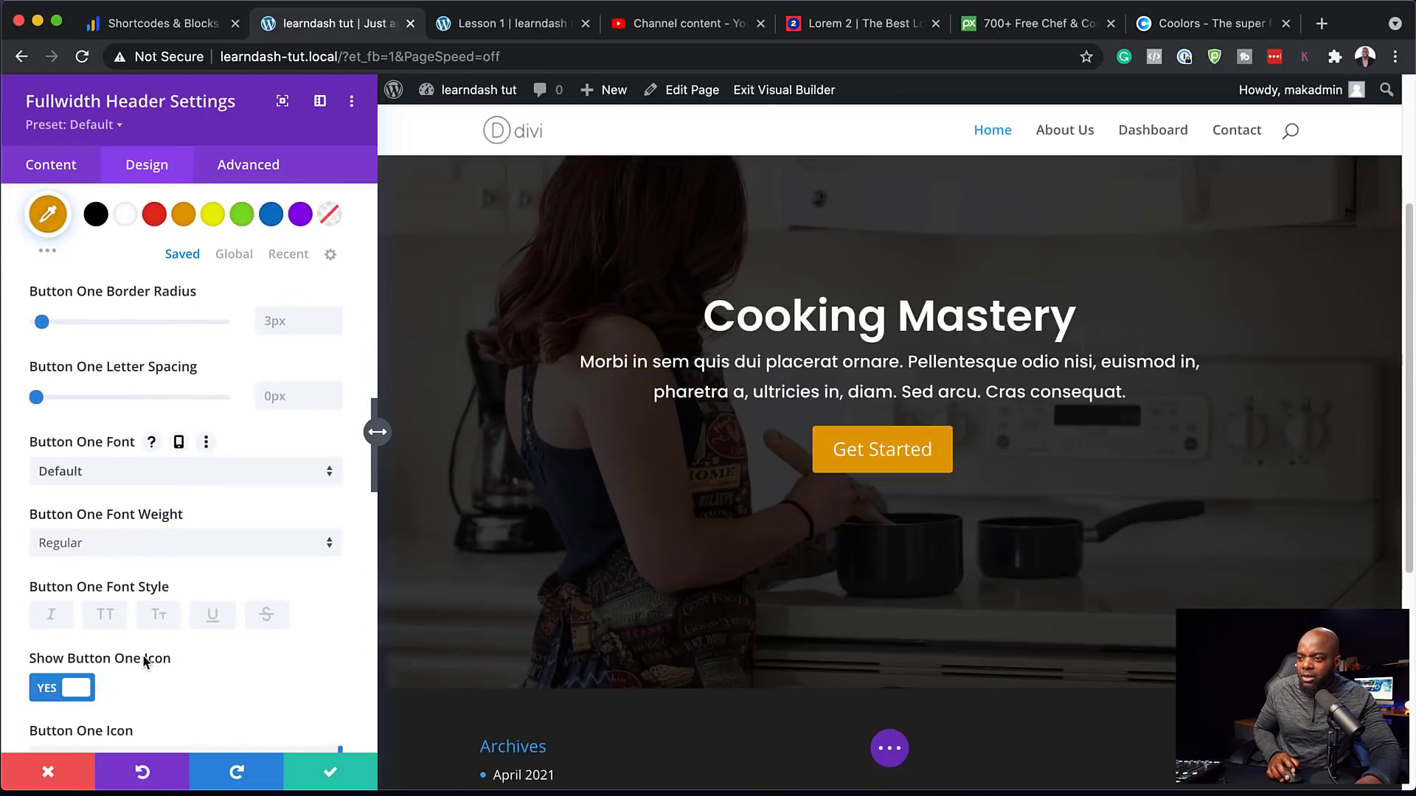
left_click(112, 479)
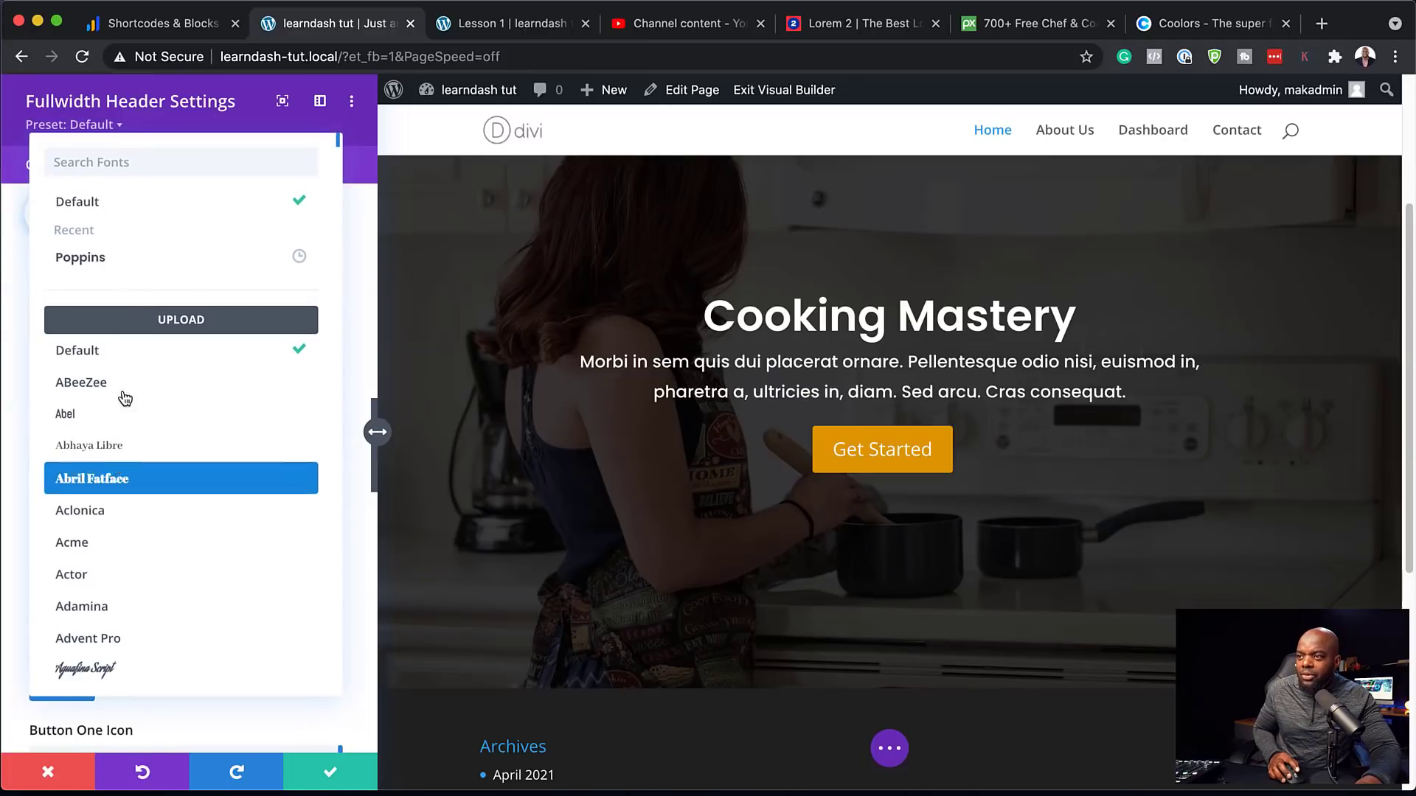
left_click(122, 266)
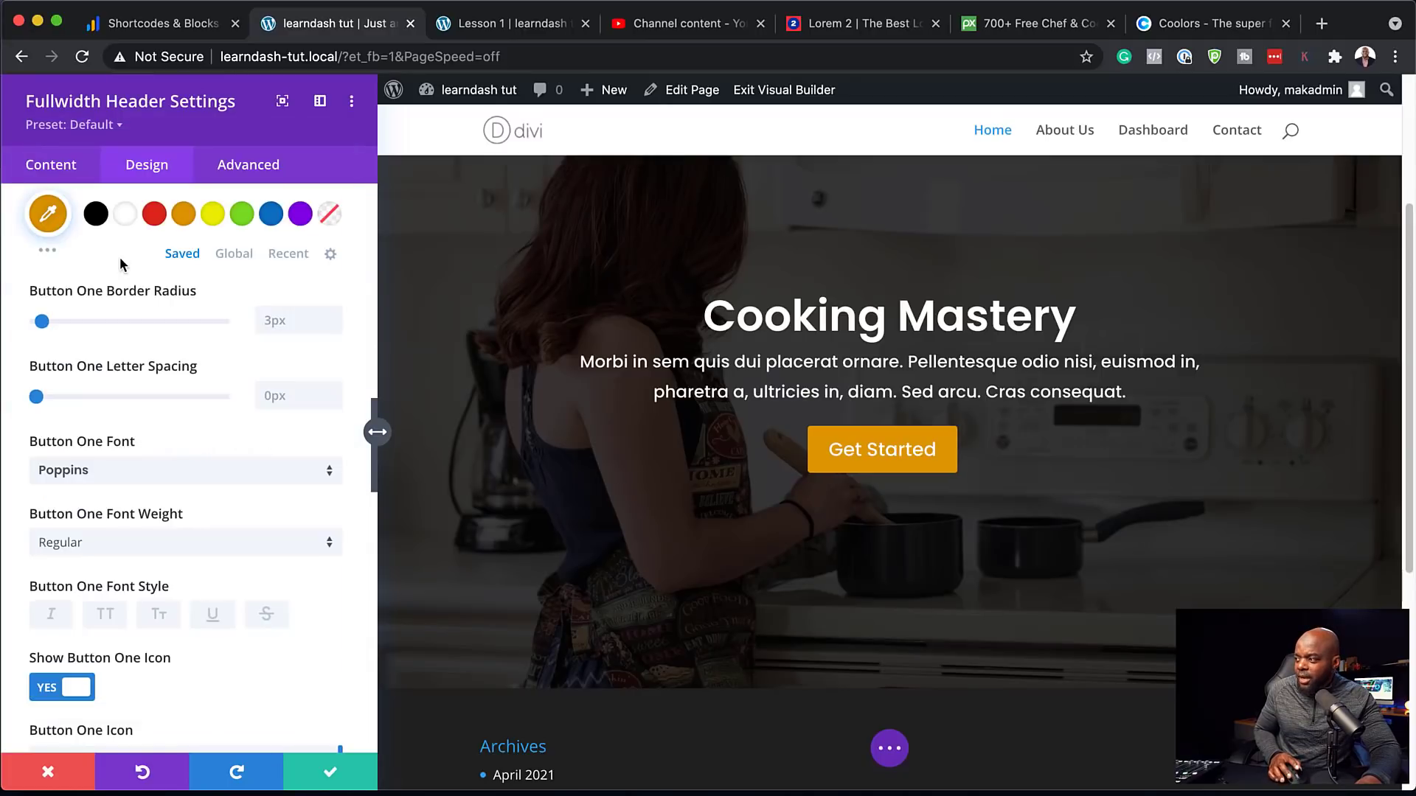
Save the header settings and drag the Cooking Mastery section above the empty section
left_click(328, 778)
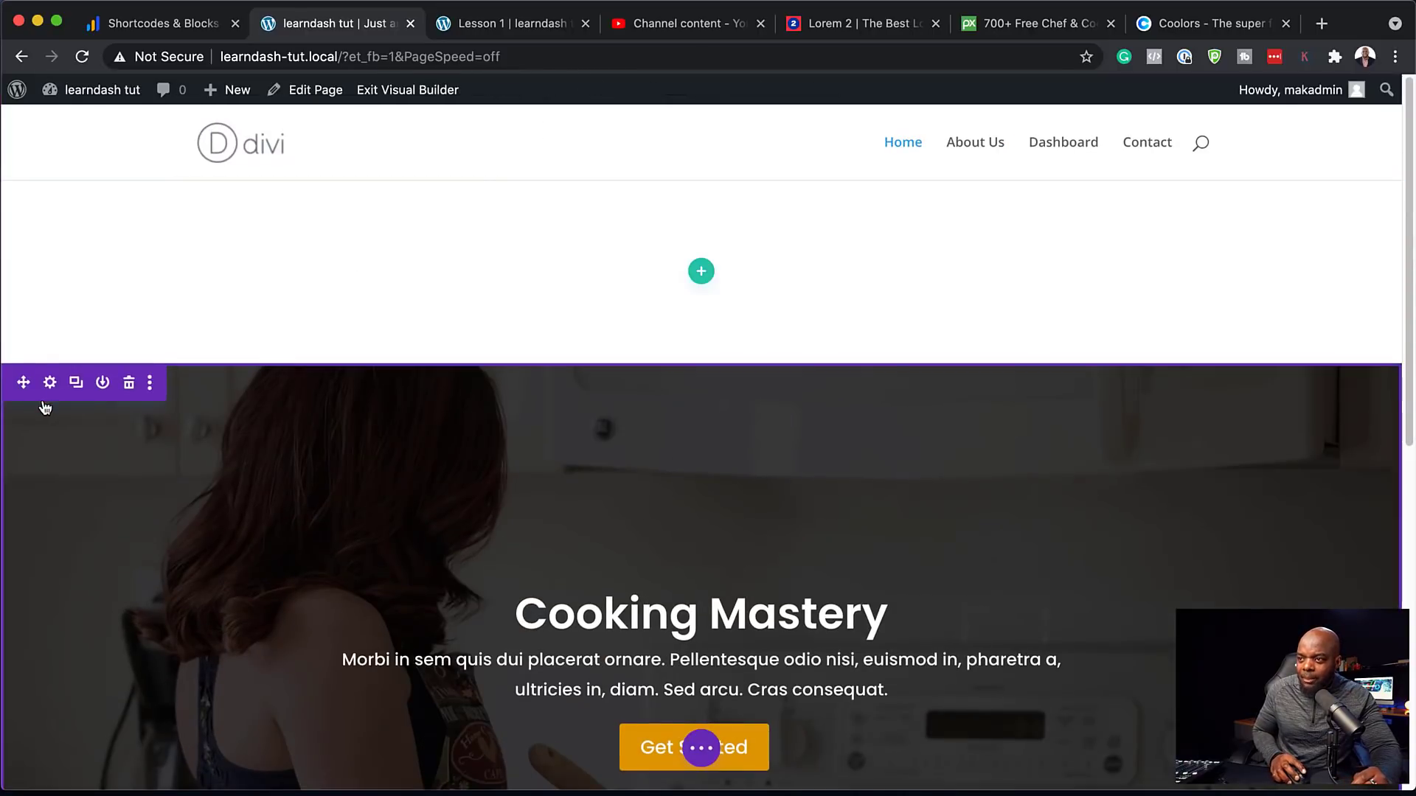
left_click_drag(22, 365, 39, 193)
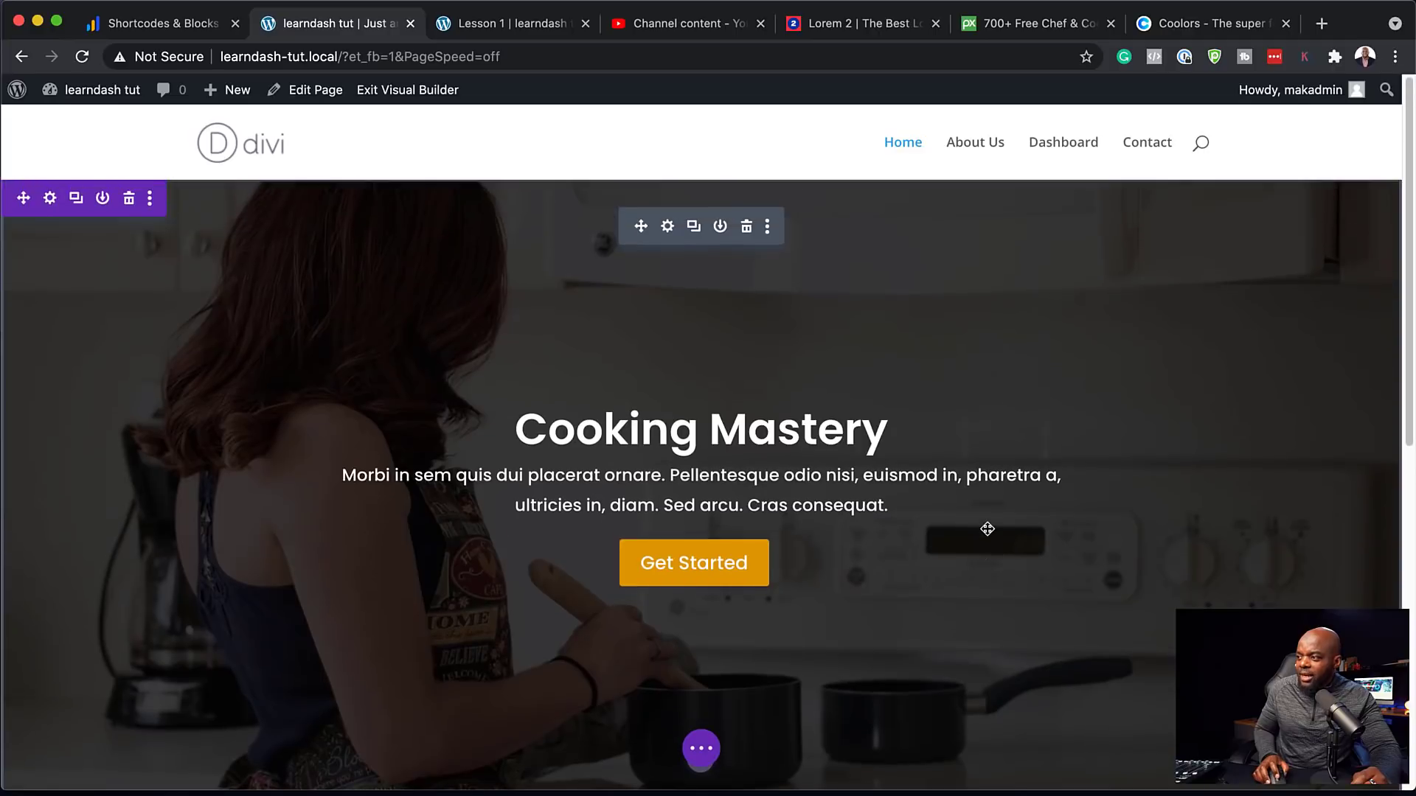
scroll(986, 531, "down", 5)
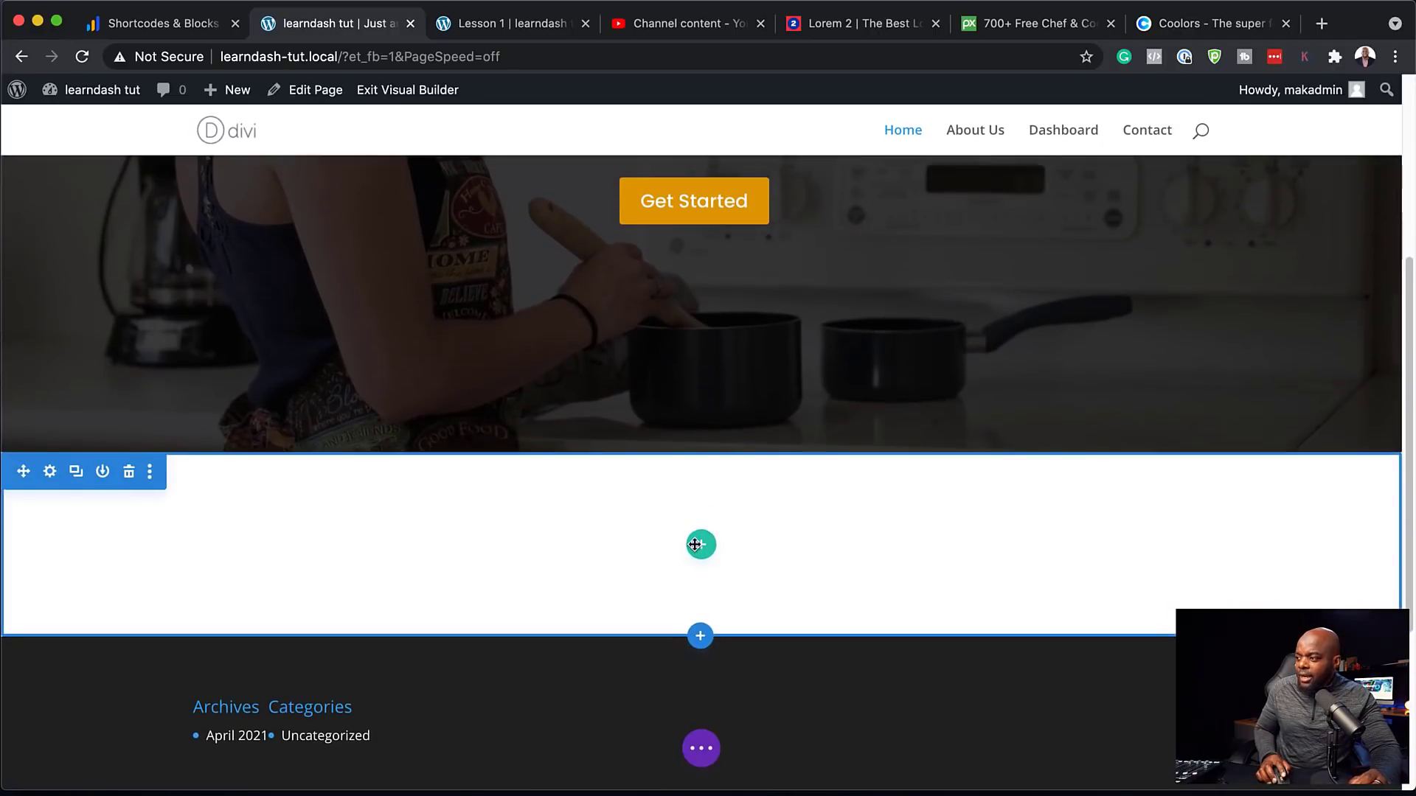
Add a one-column row with a Text module to the empty section and replace its text with 'ALL COURSES'
left_click(702, 546)
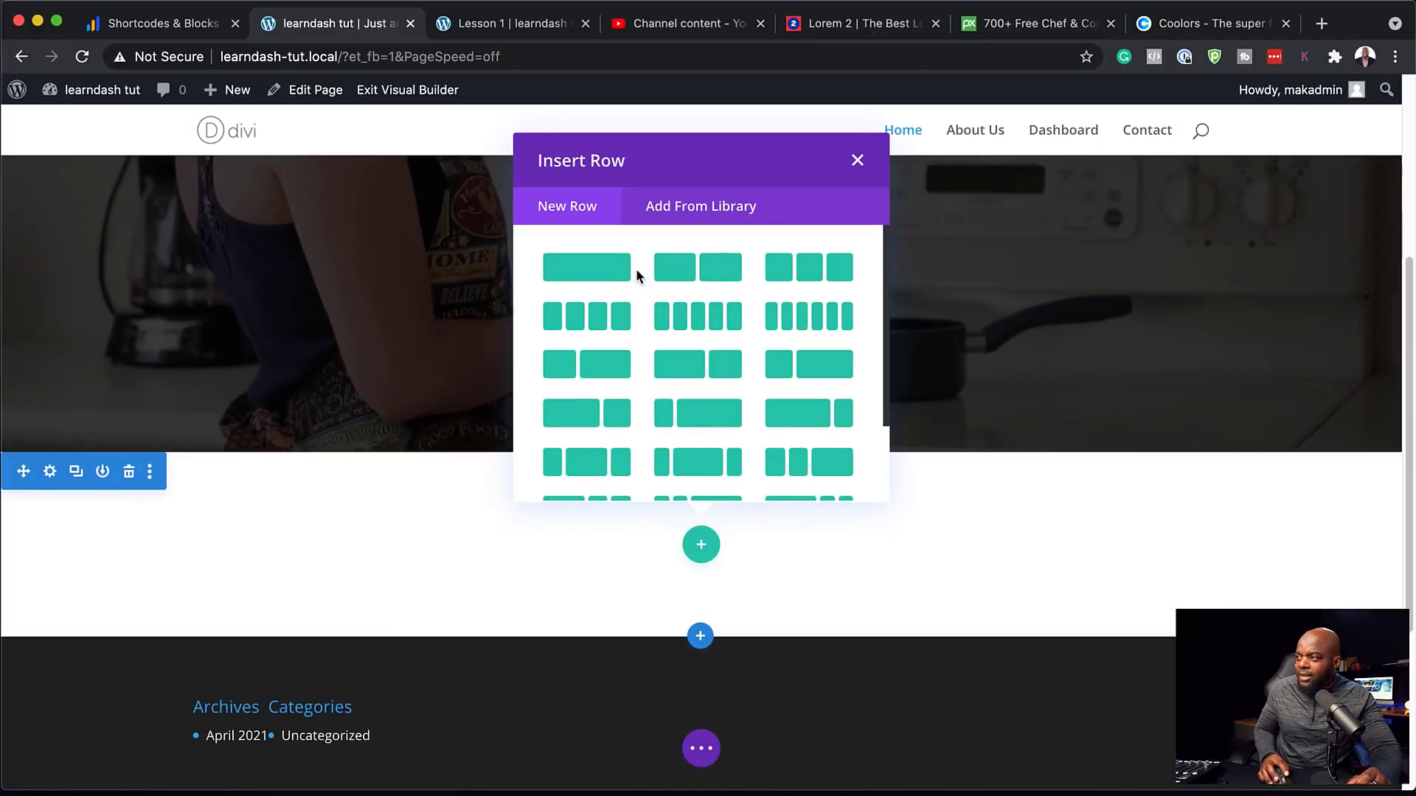
left_click(606, 267)
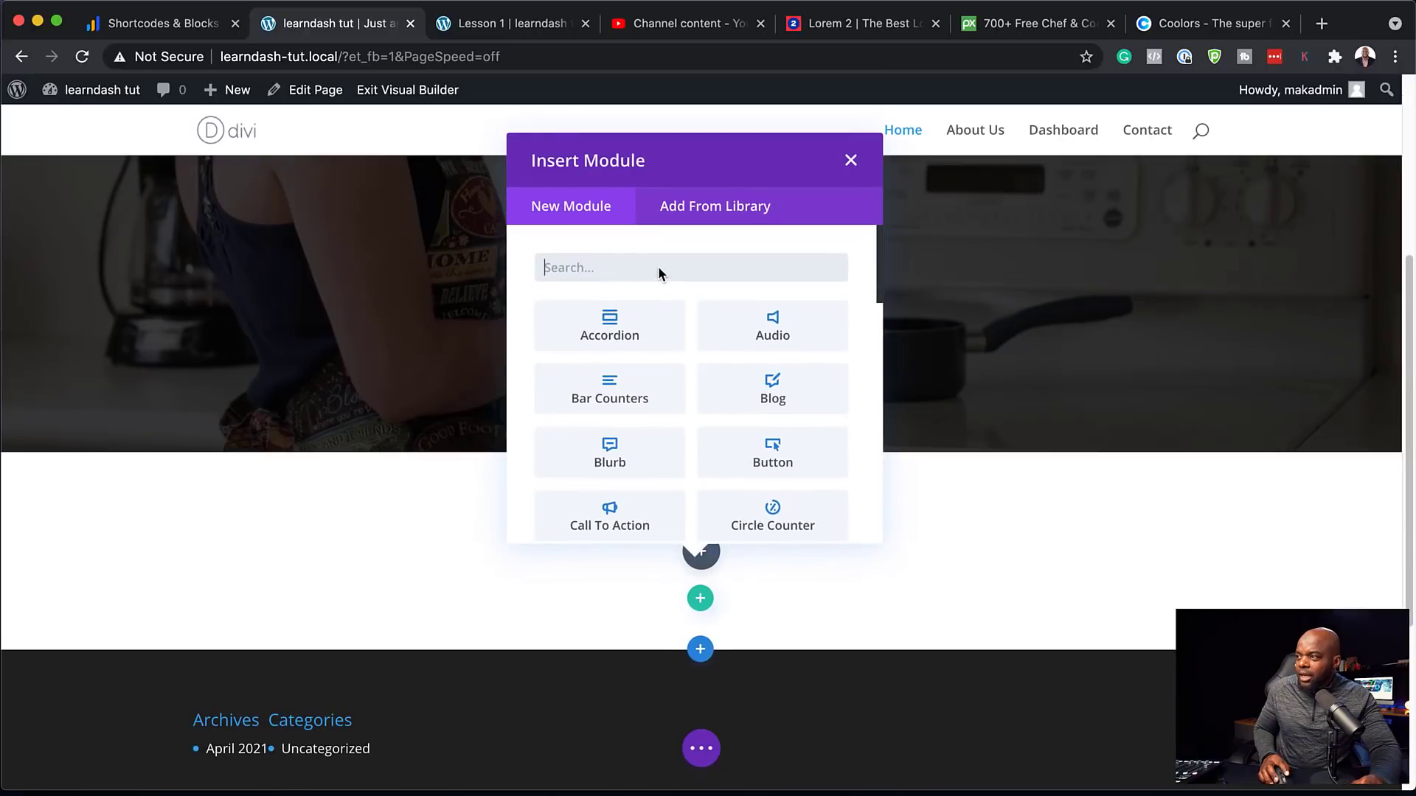
type("text")
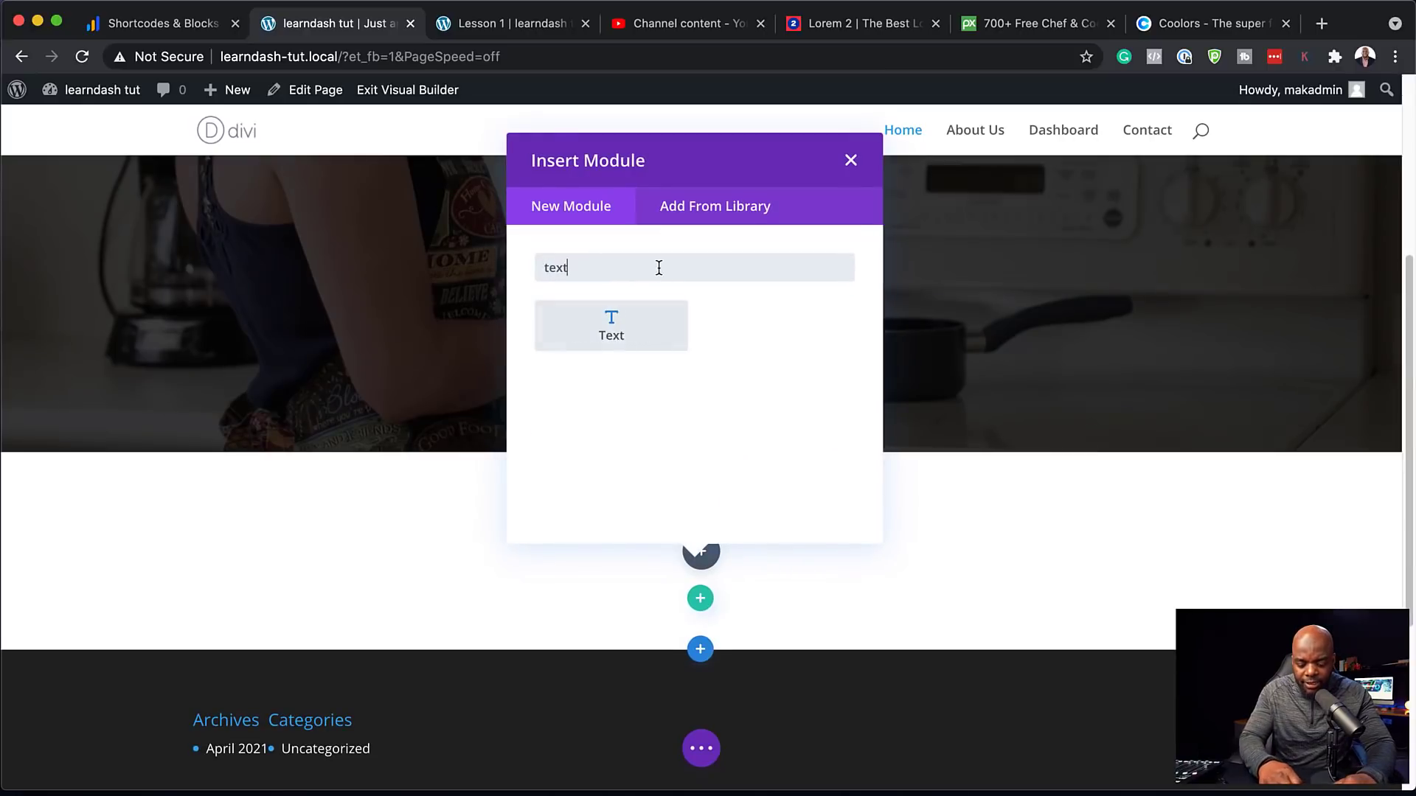
left_click(648, 308)
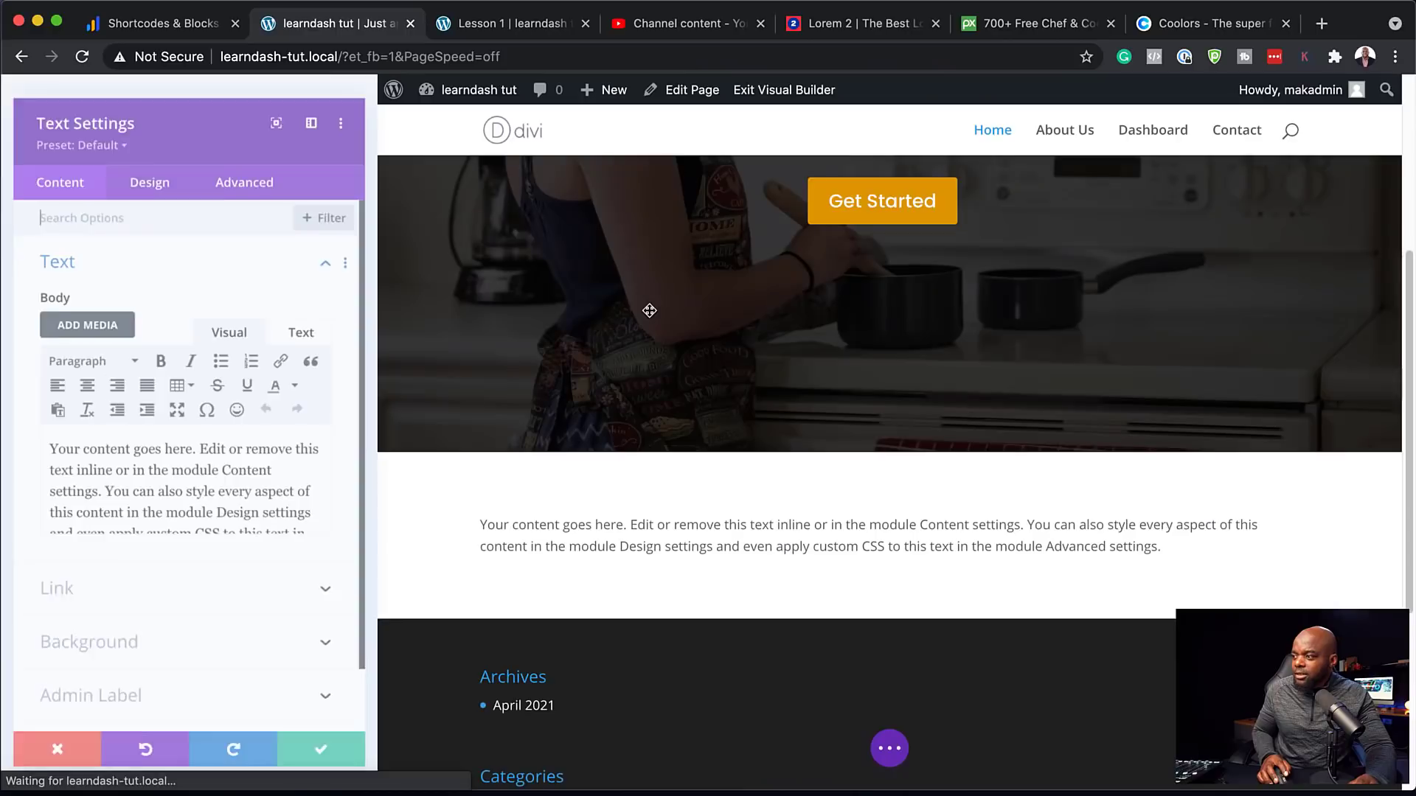
left_click_drag(255, 565, 4, 441)
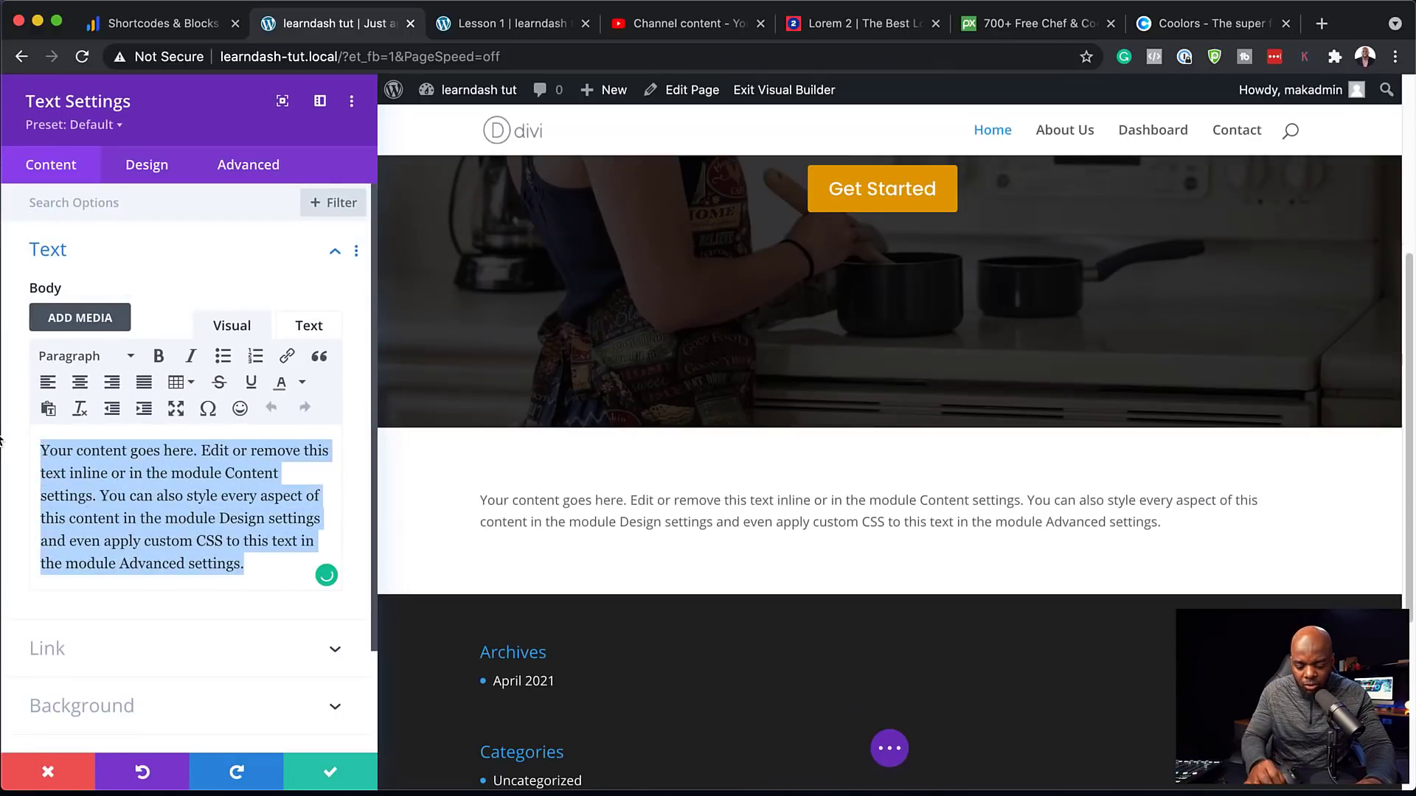
type("ALL COURSES")
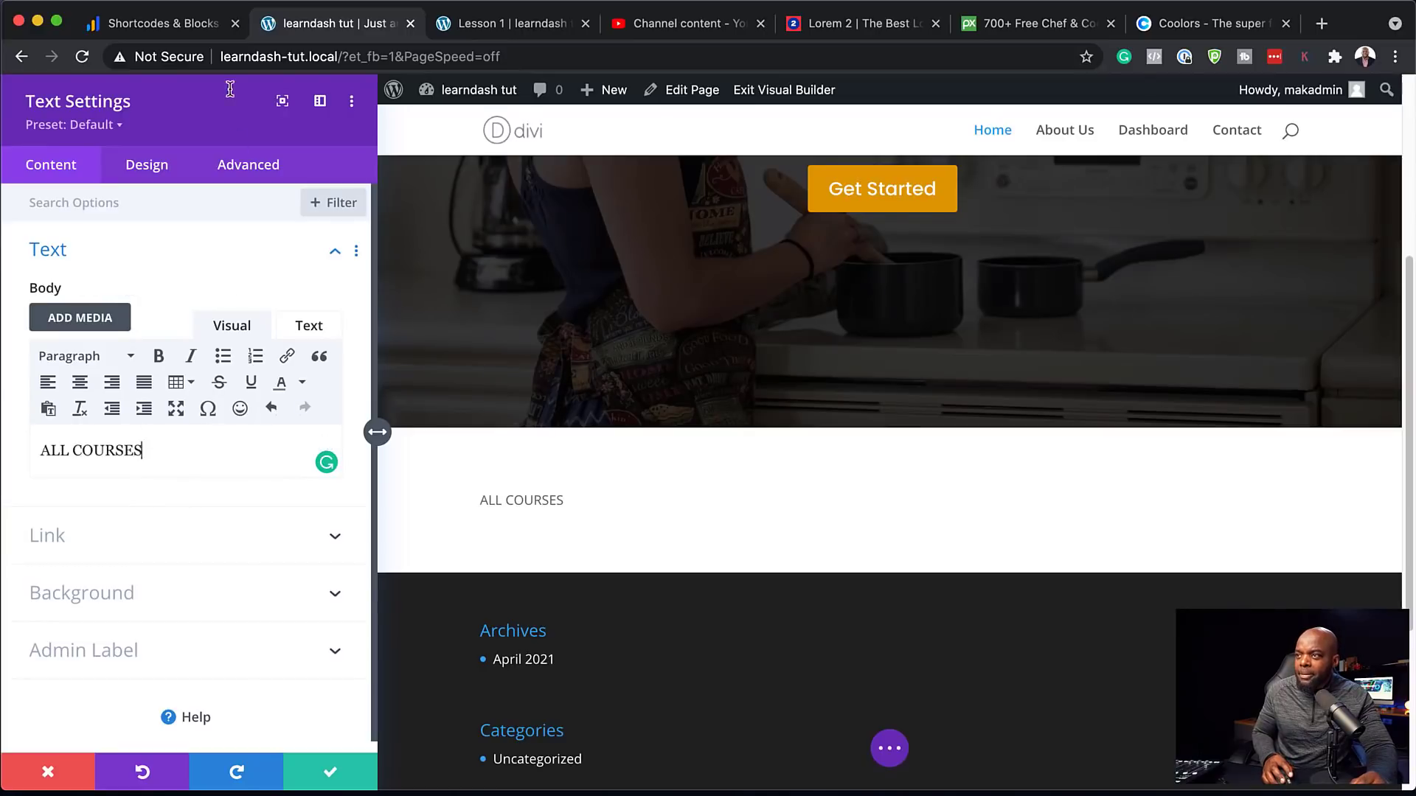
Set the ALL COURSES text font to Poppins, weight Bold, size 16px, and save the module
left_click(151, 175)
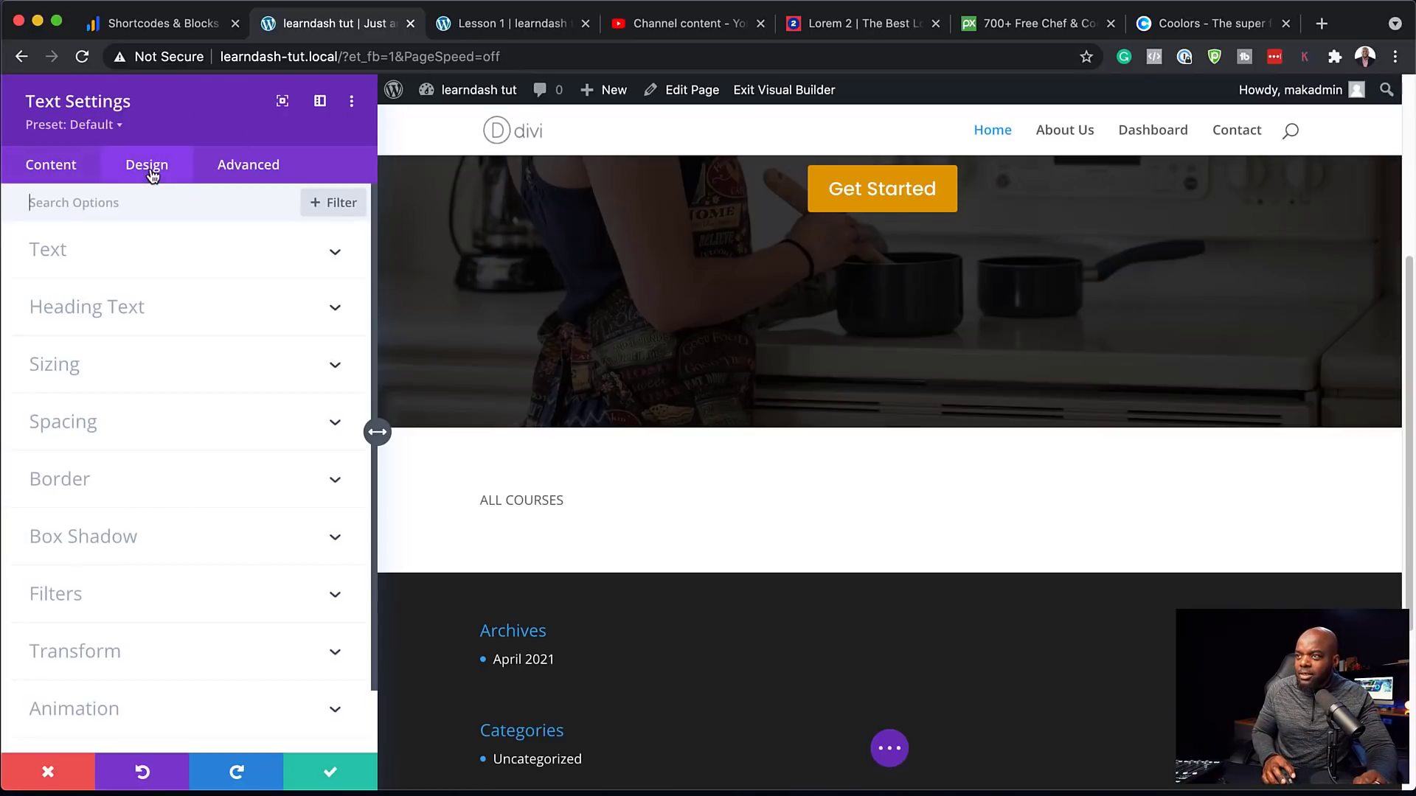
left_click(124, 265)
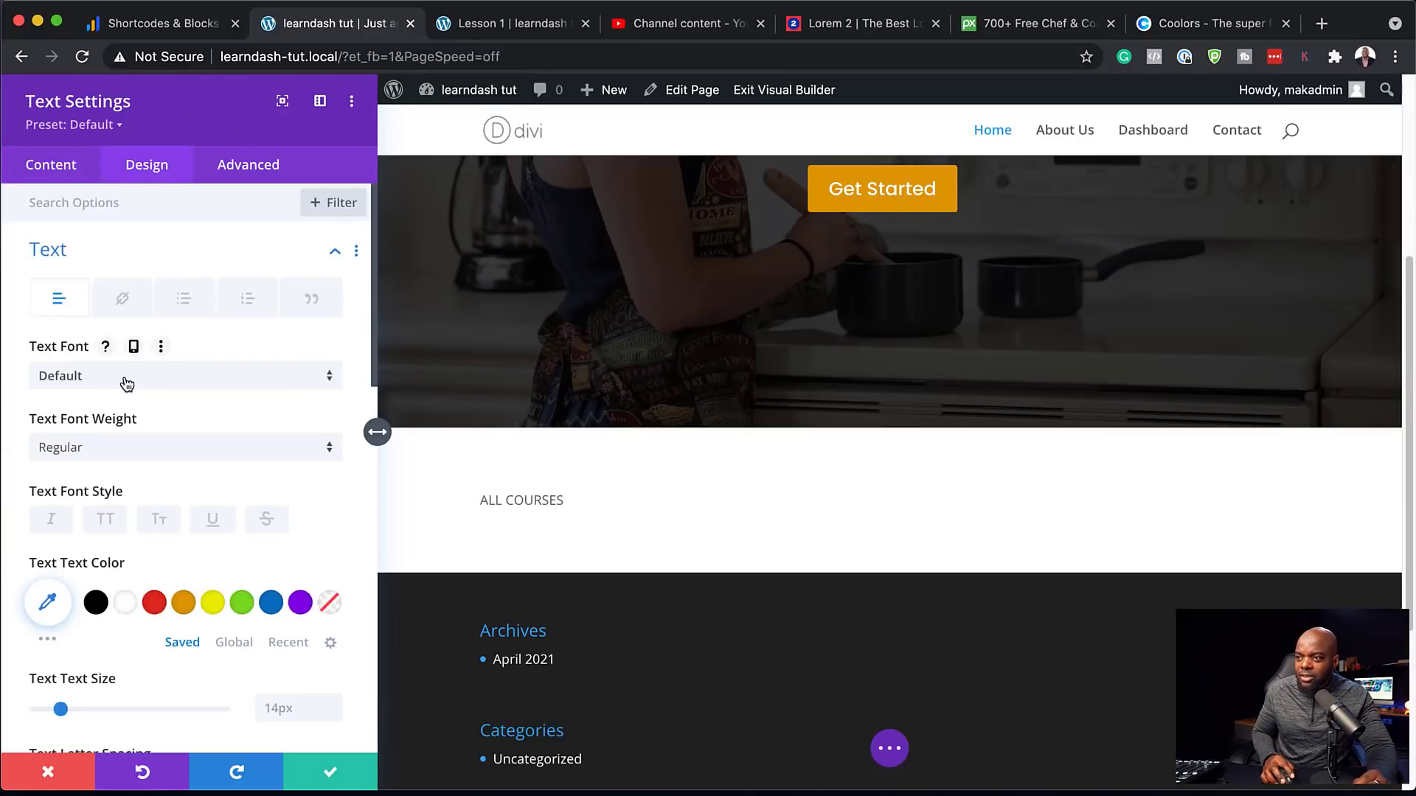
left_click(127, 384)
left_click(131, 264)
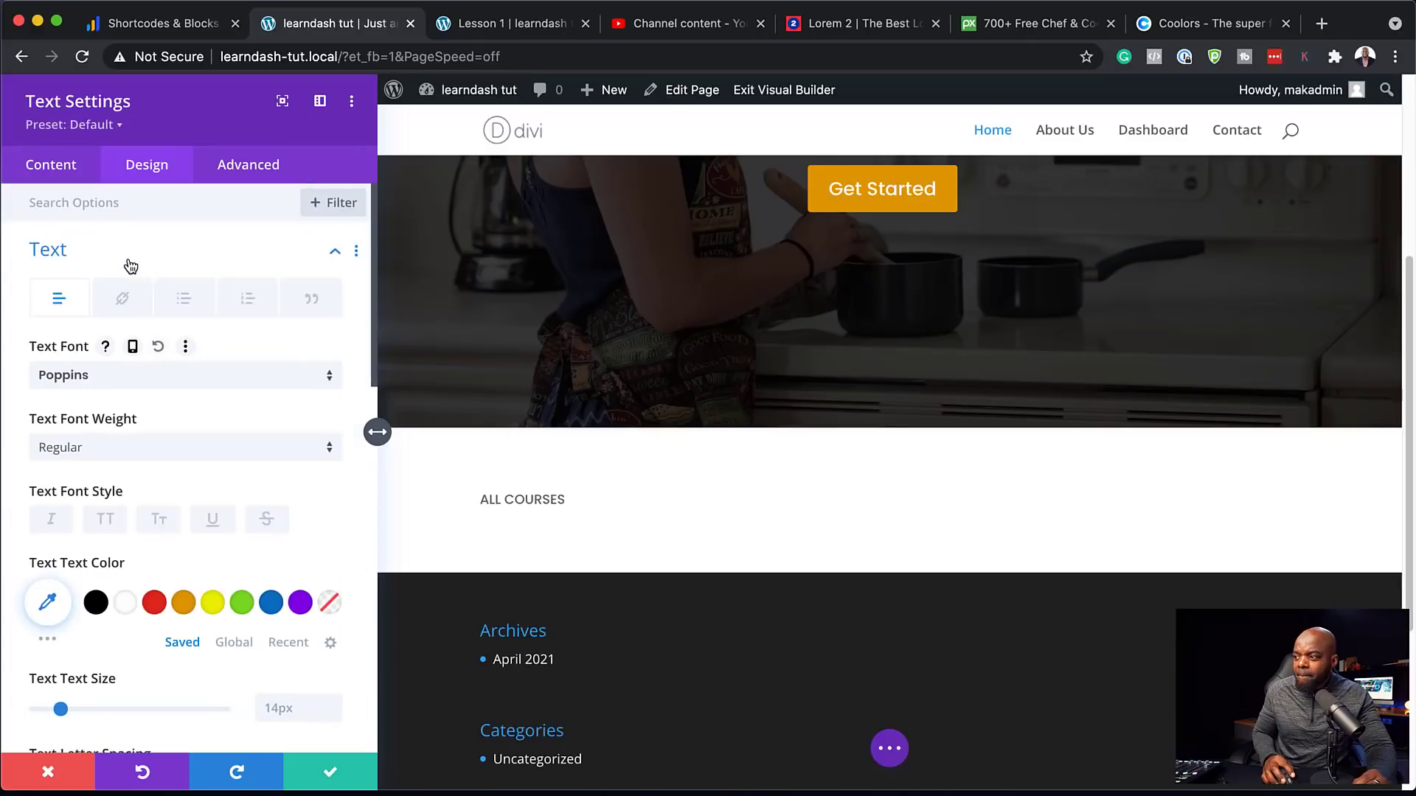
scroll(212, 597, "down", 1)
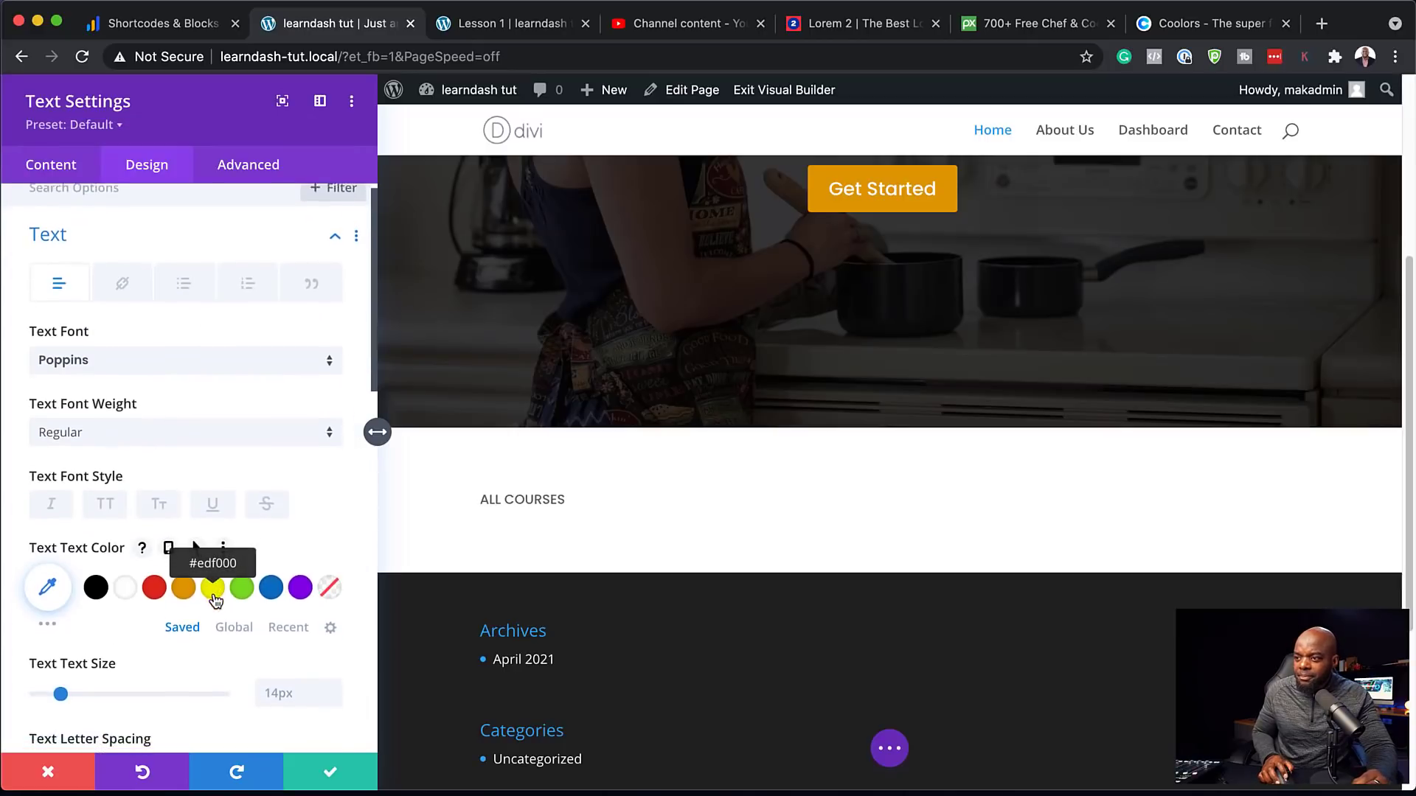
scroll(213, 601, "down", 4)
scroll(214, 600, "up", 1)
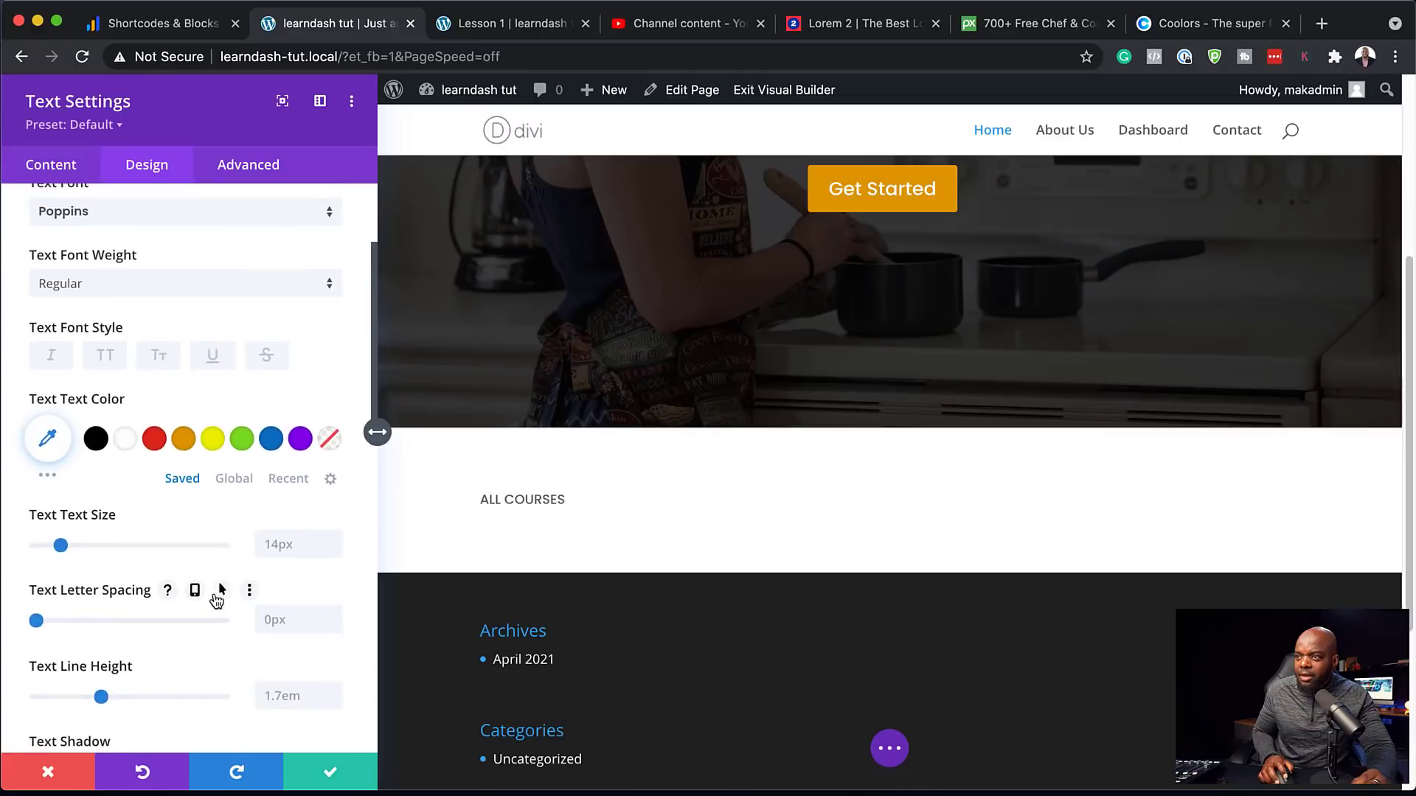
left_click(165, 327)
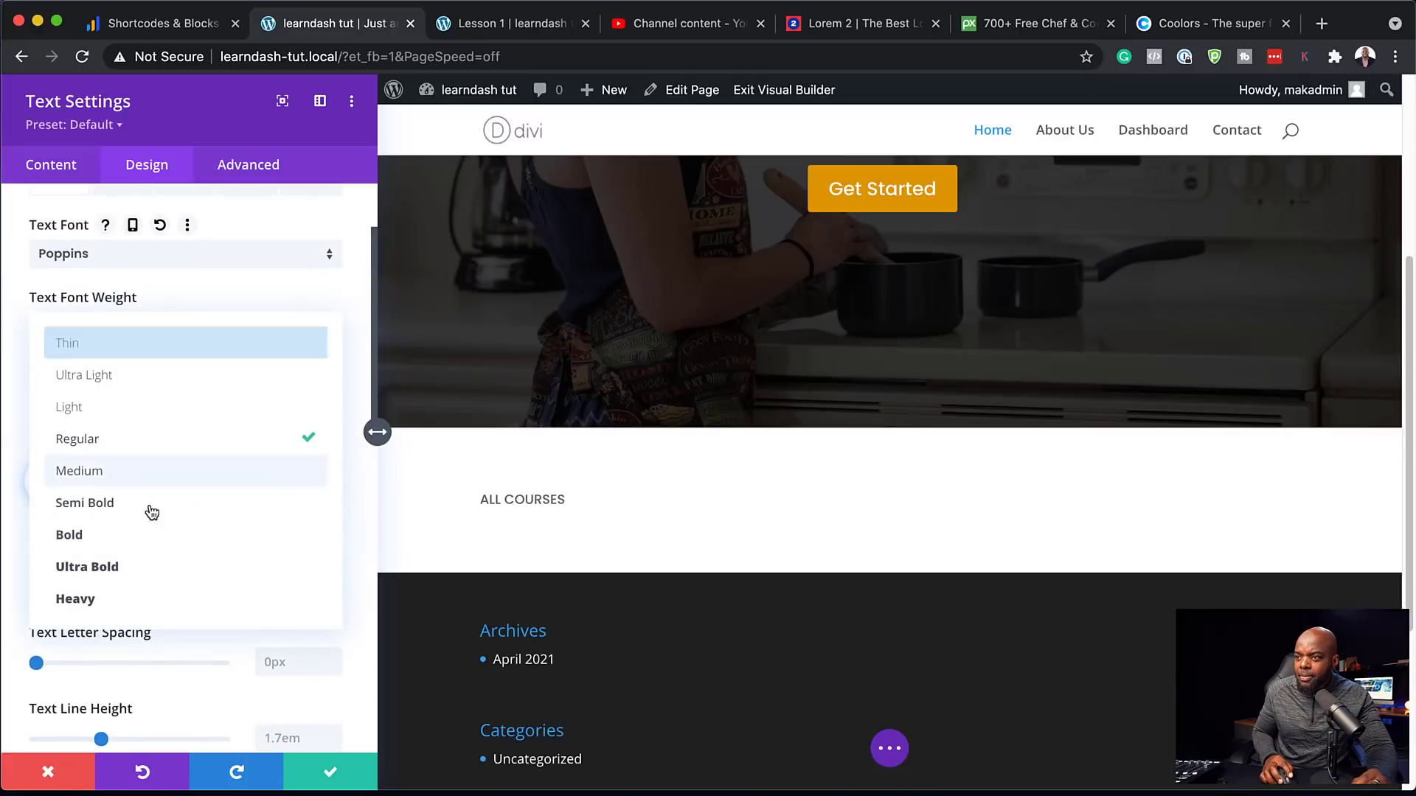
left_click(149, 544)
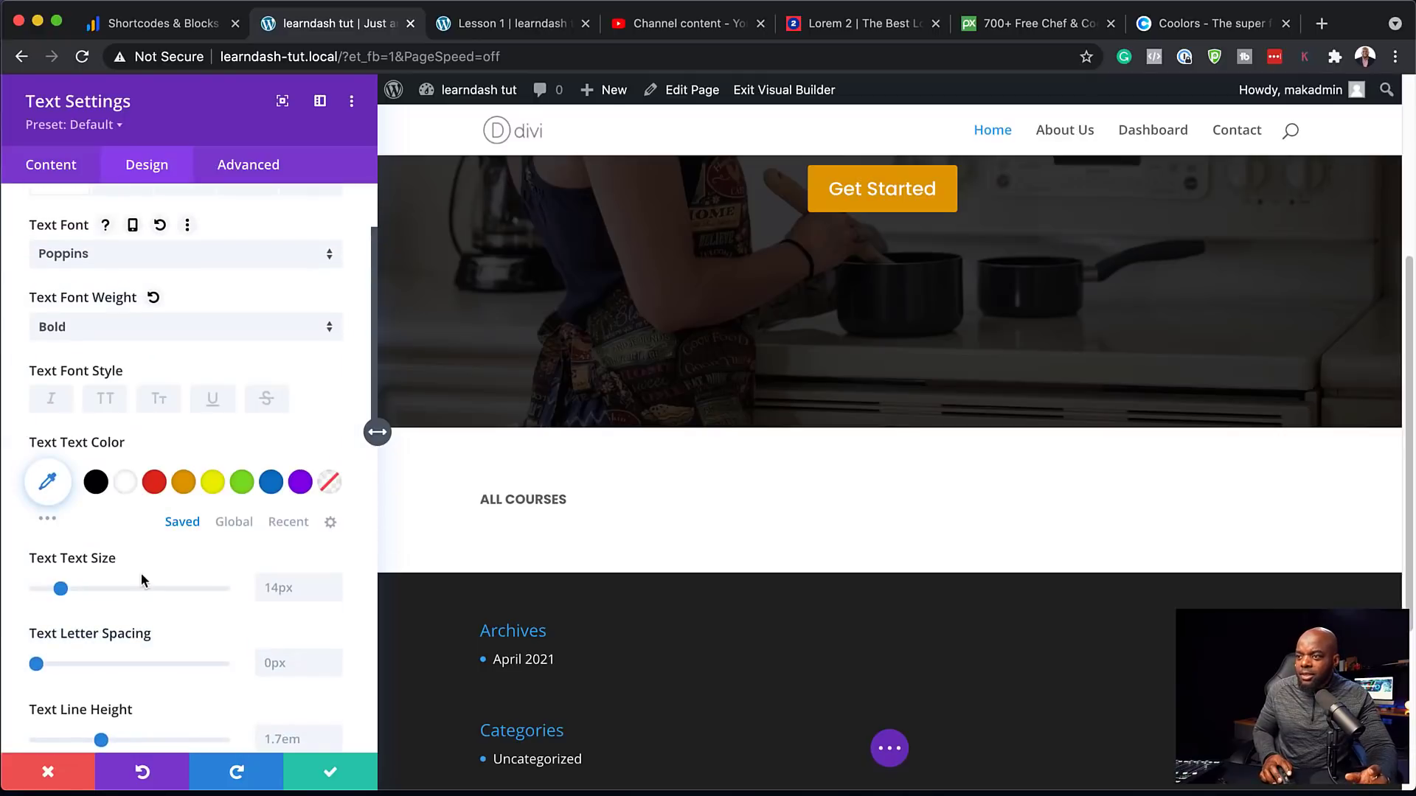
left_click(334, 584)
left_click(334, 584)
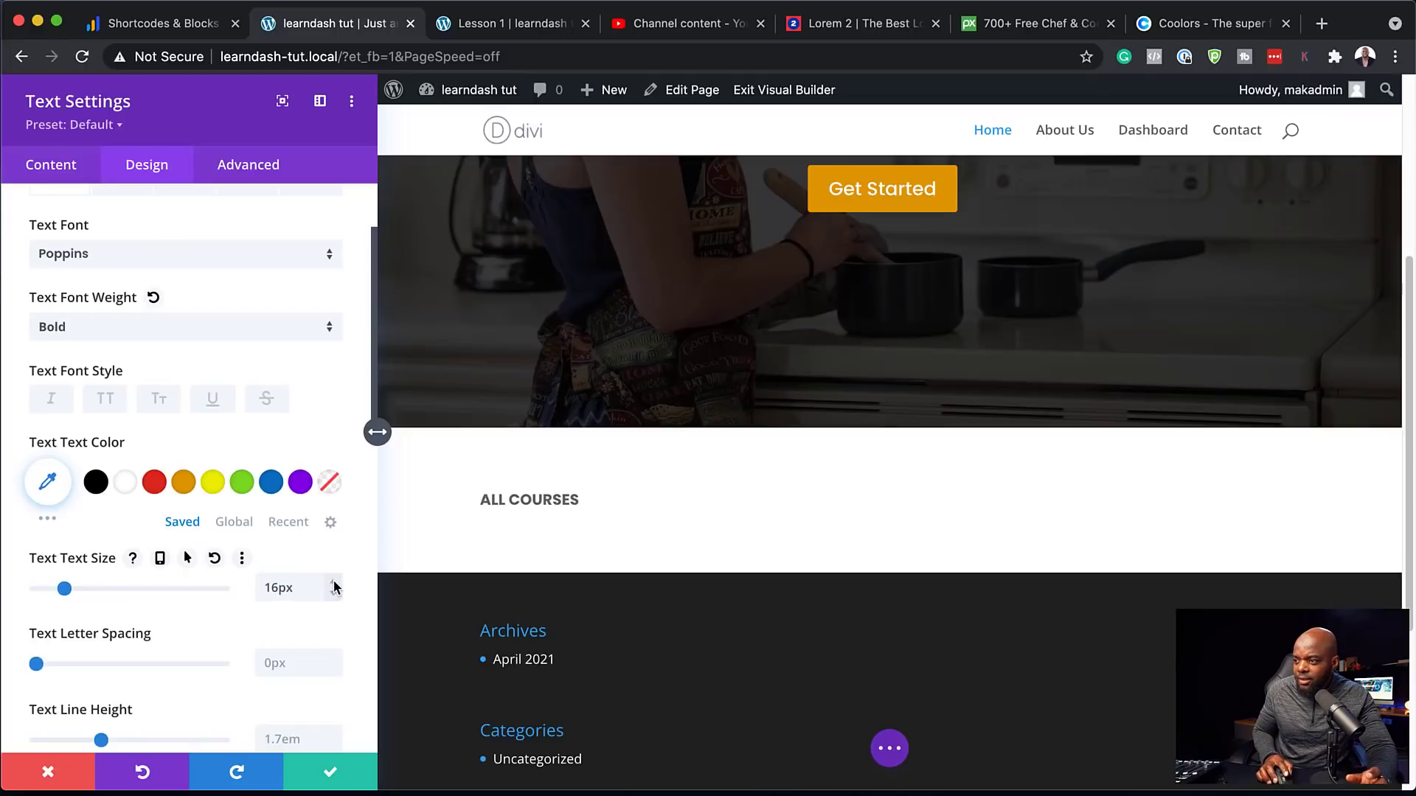
left_click(331, 774)
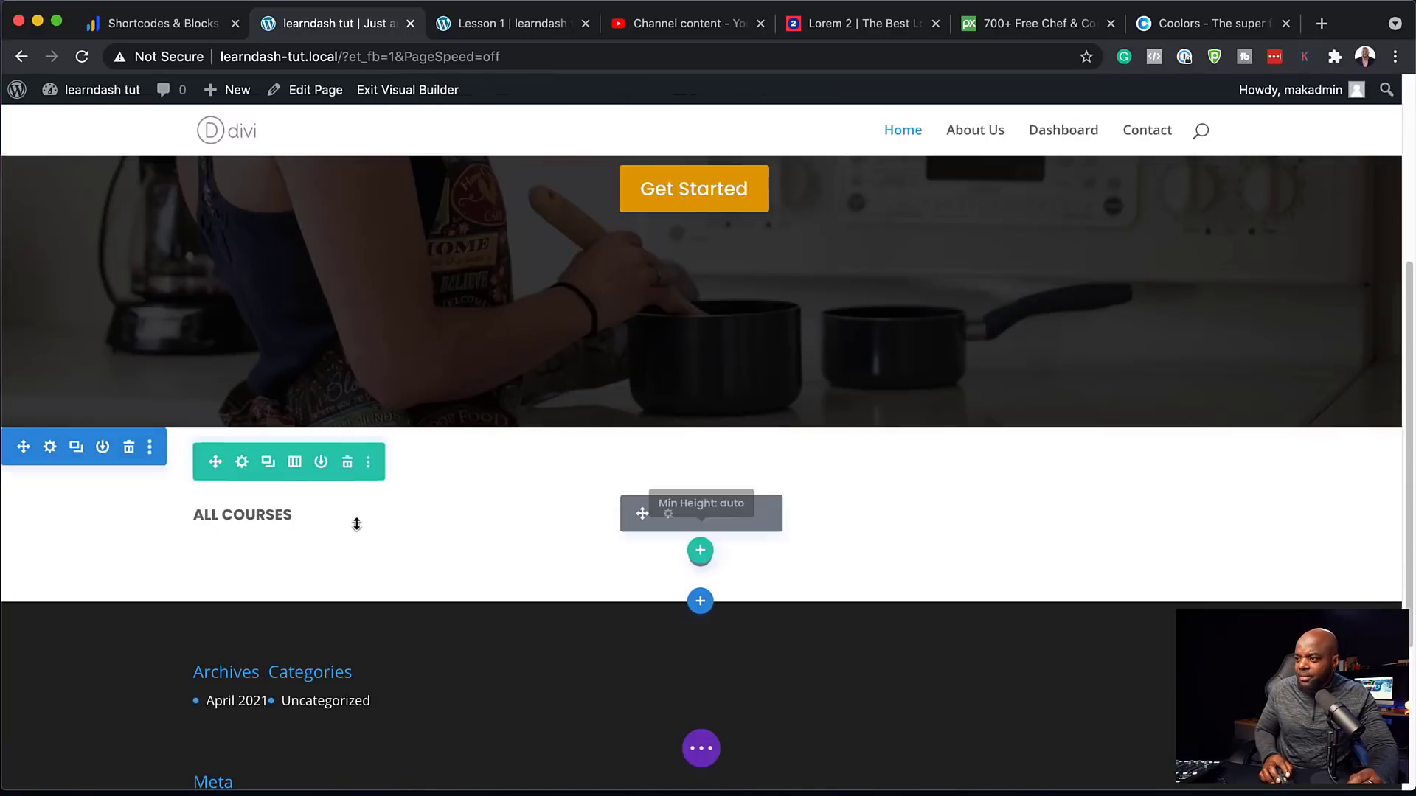
Add a one-column row below ALL COURSES and insert a Code module into it
left_click(701, 553)
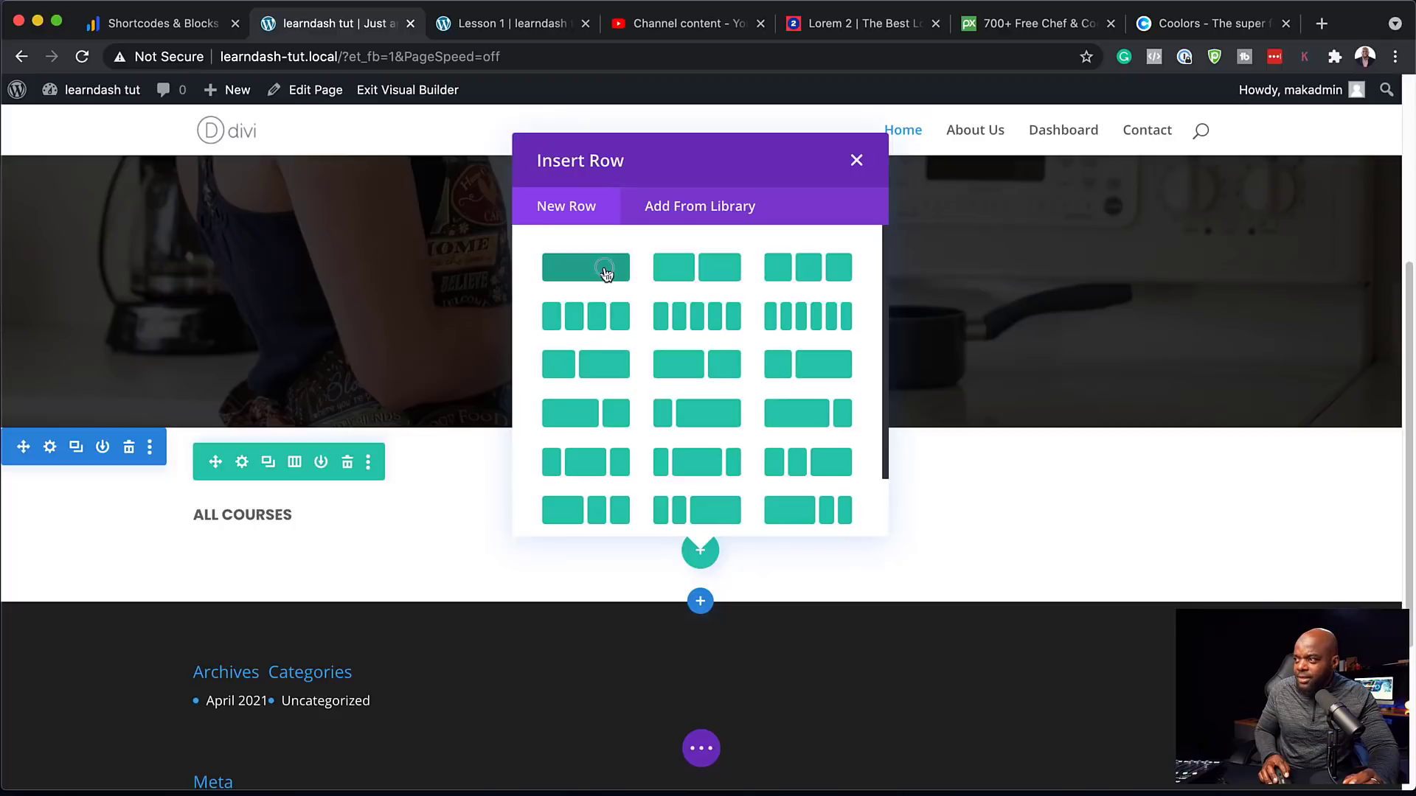
left_click(604, 269)
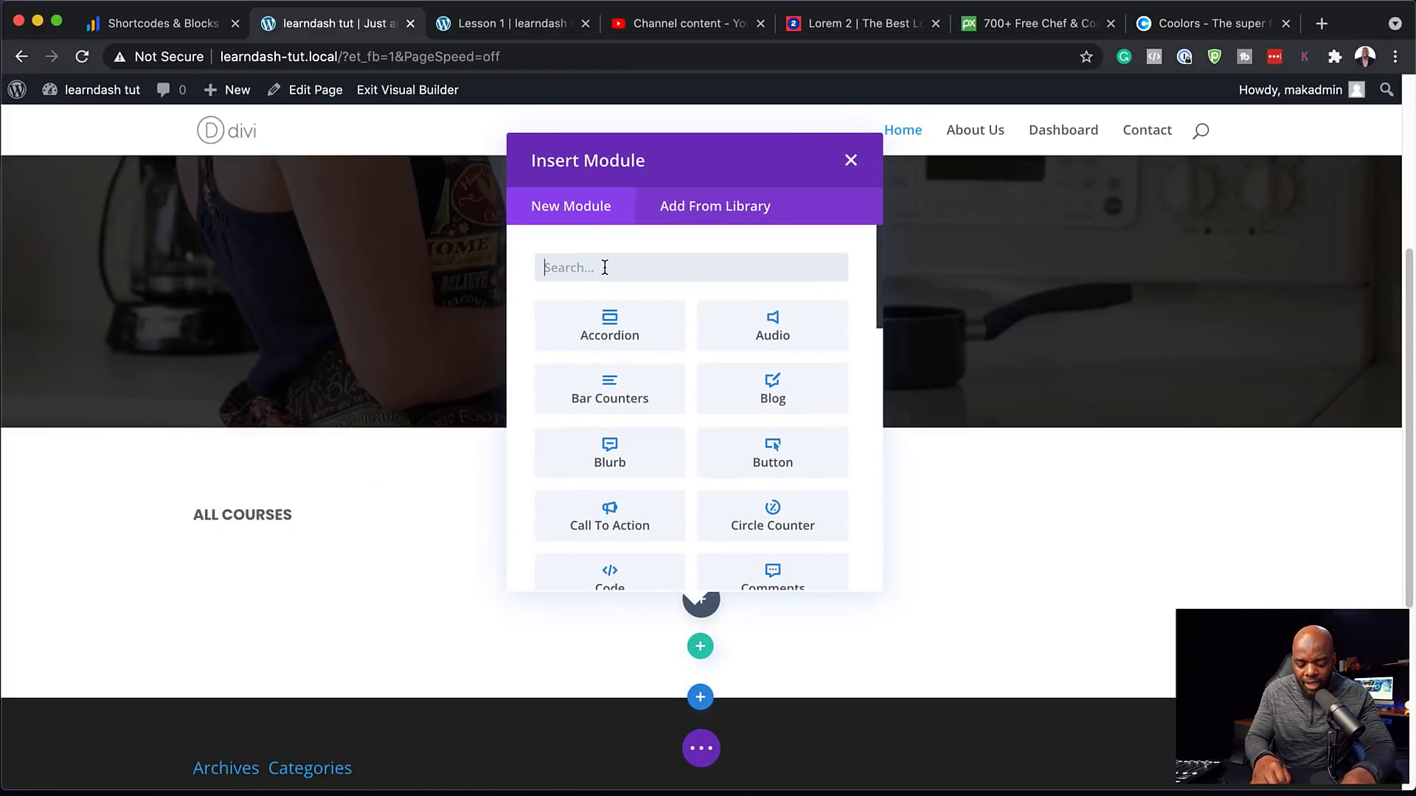
type("code")
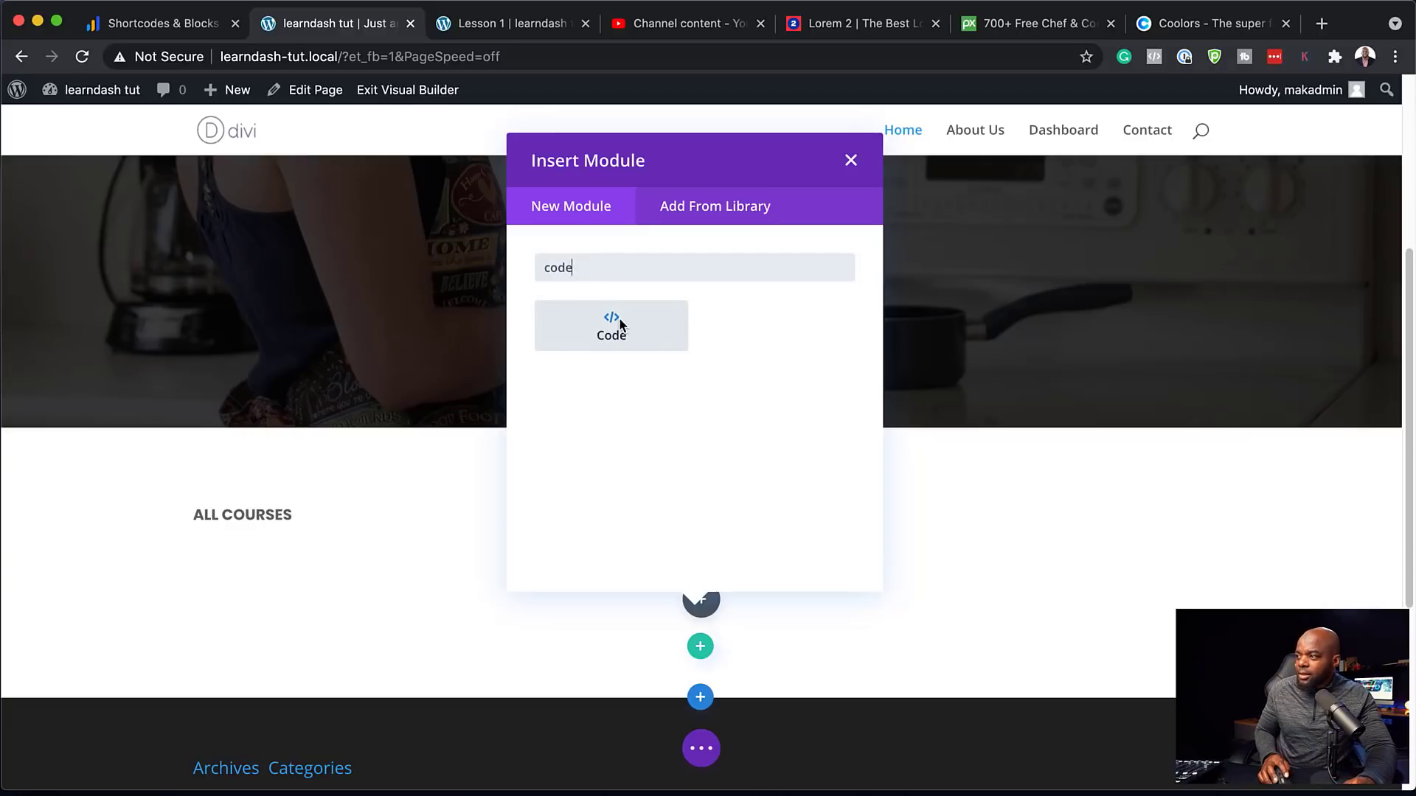
left_click(618, 318)
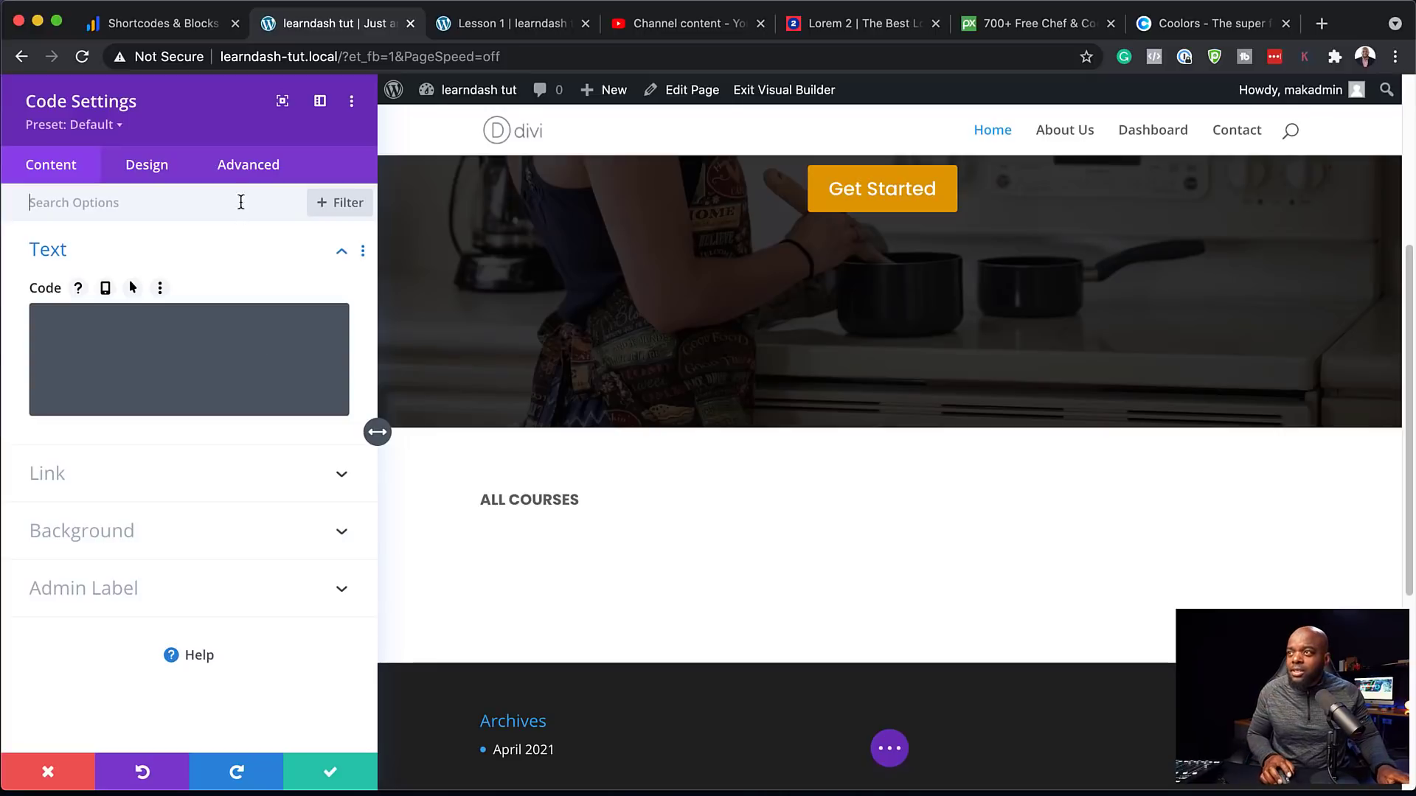
Copy the [ld_course_list] shortcode from the LearnDash shortcodes table and return to the site tab
left_click(171, 26)
scroll(220, 319, "up", 15)
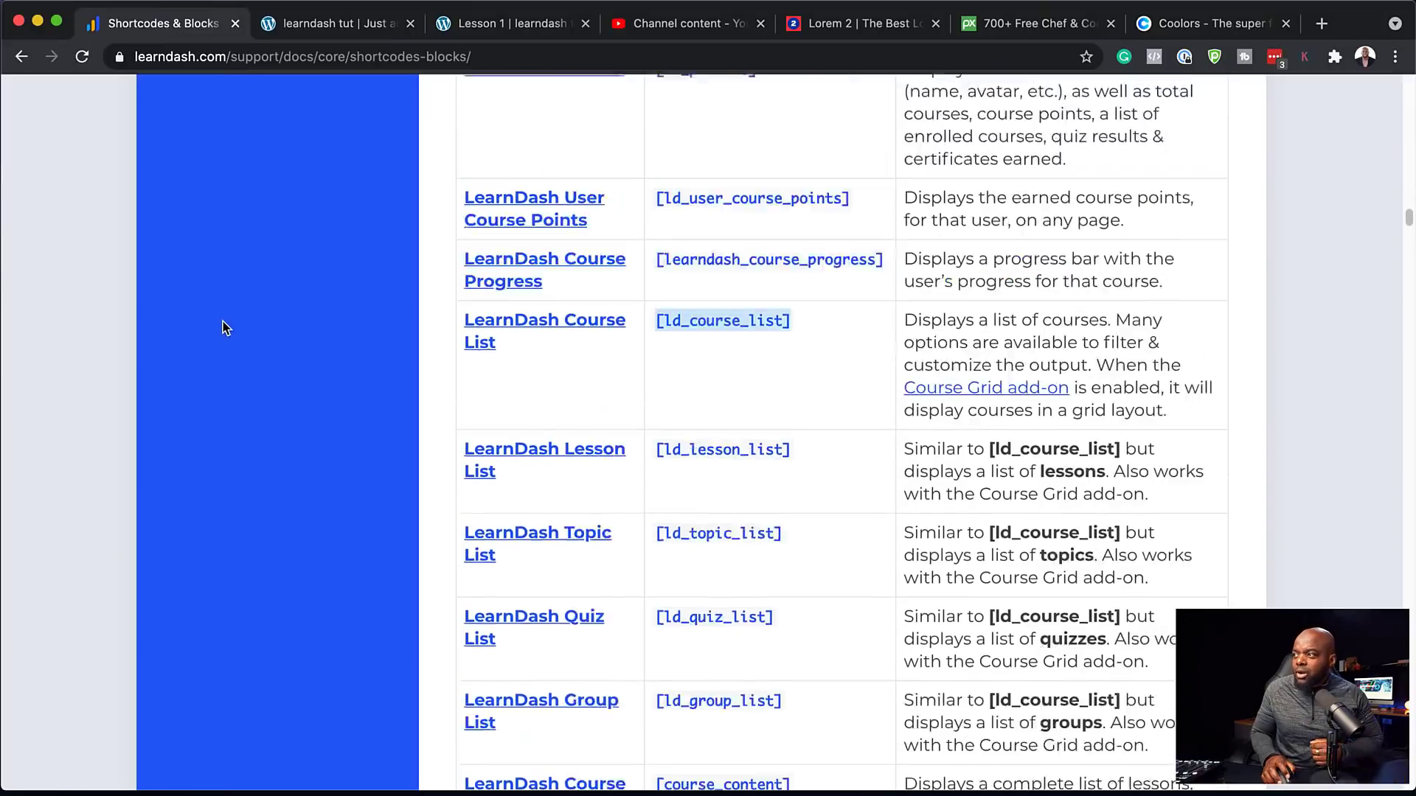
scroll(246, 299, "up", 10)
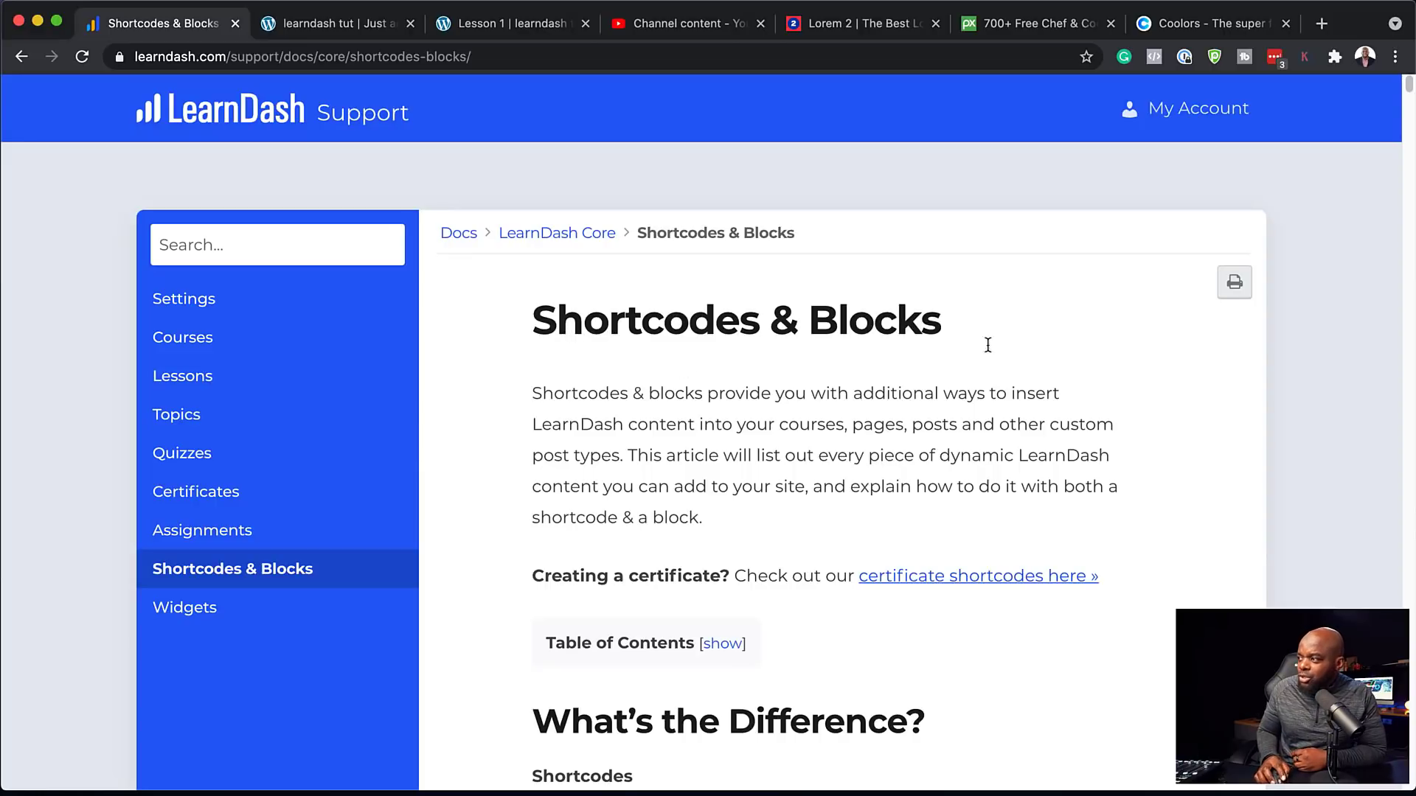
scroll(538, 475, "down", 15)
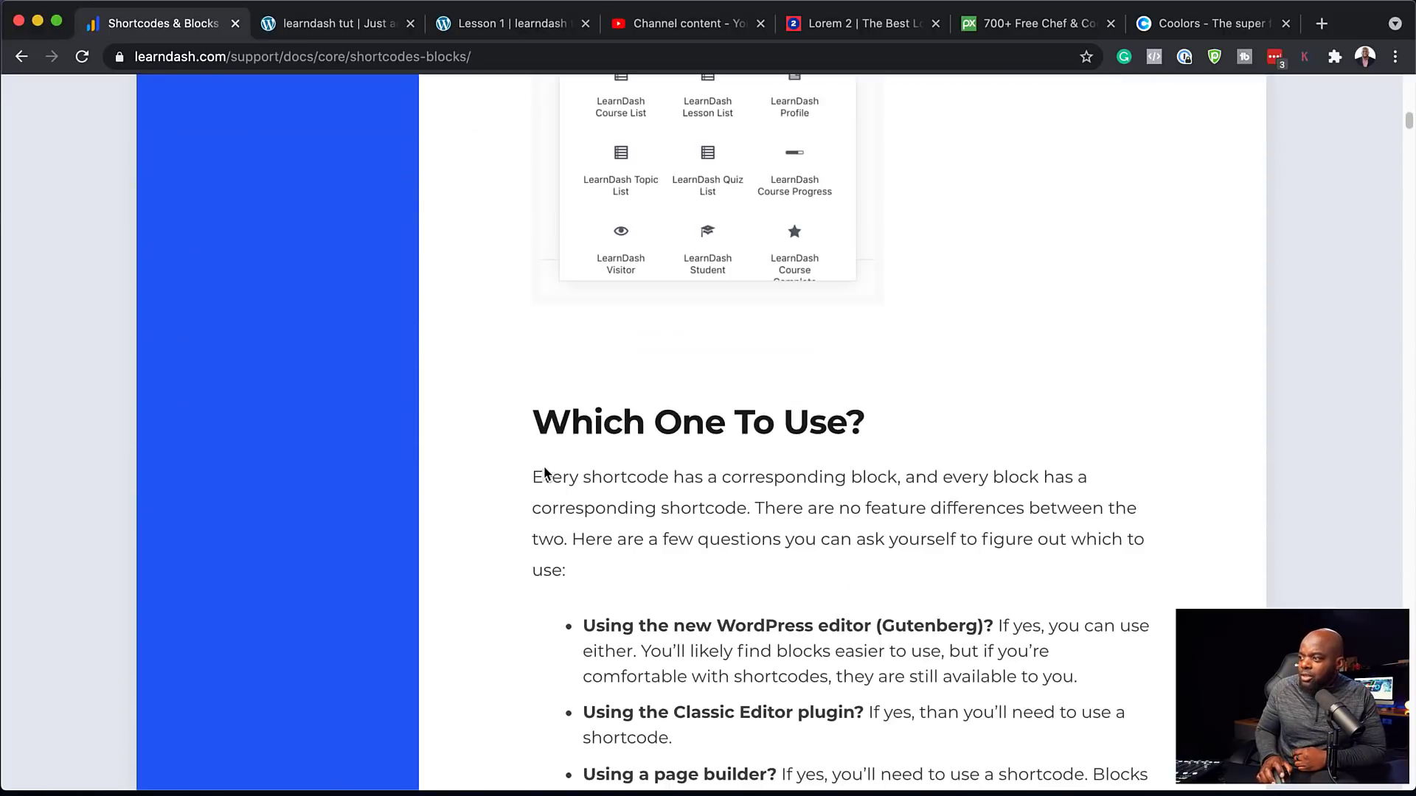
scroll(544, 466, "down", 15)
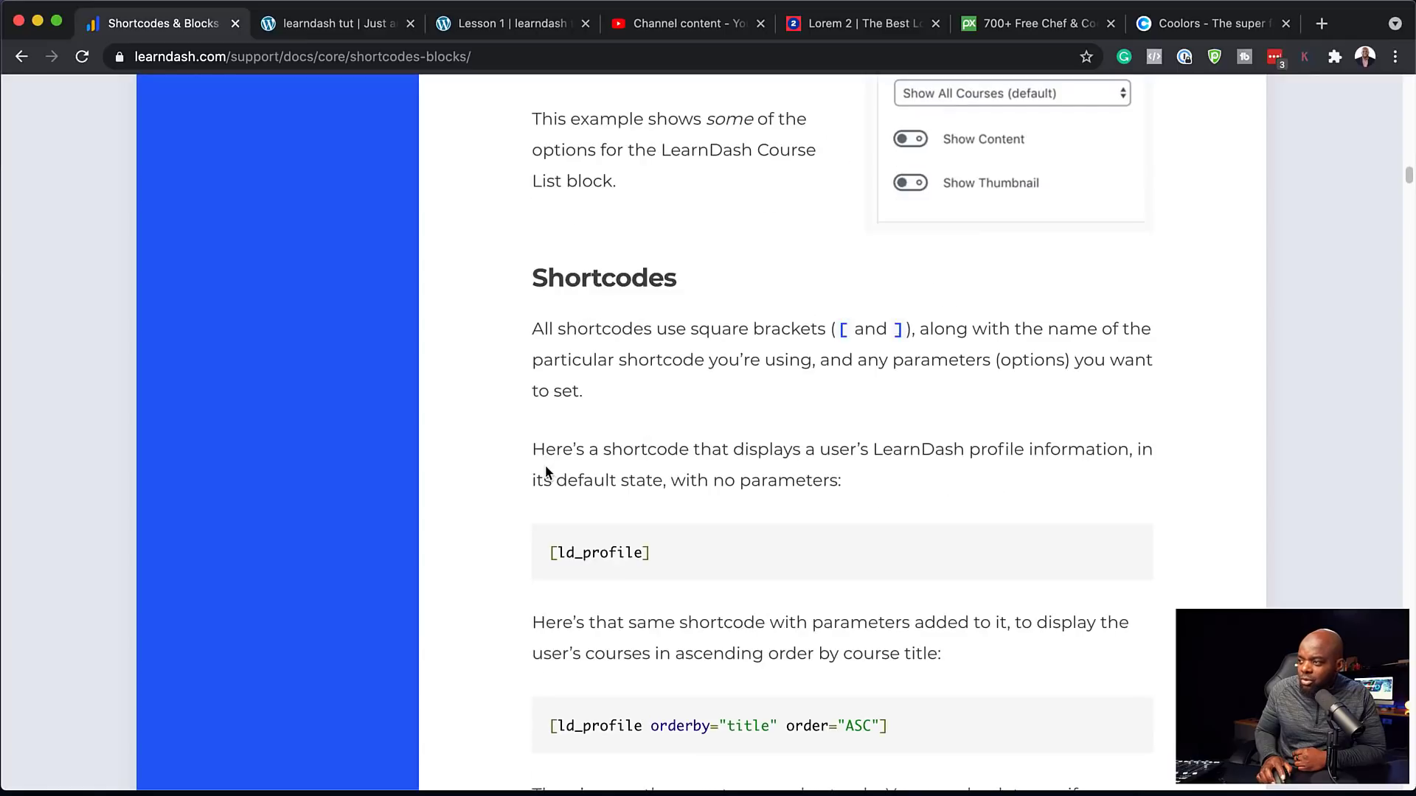
scroll(545, 466, "down", 15)
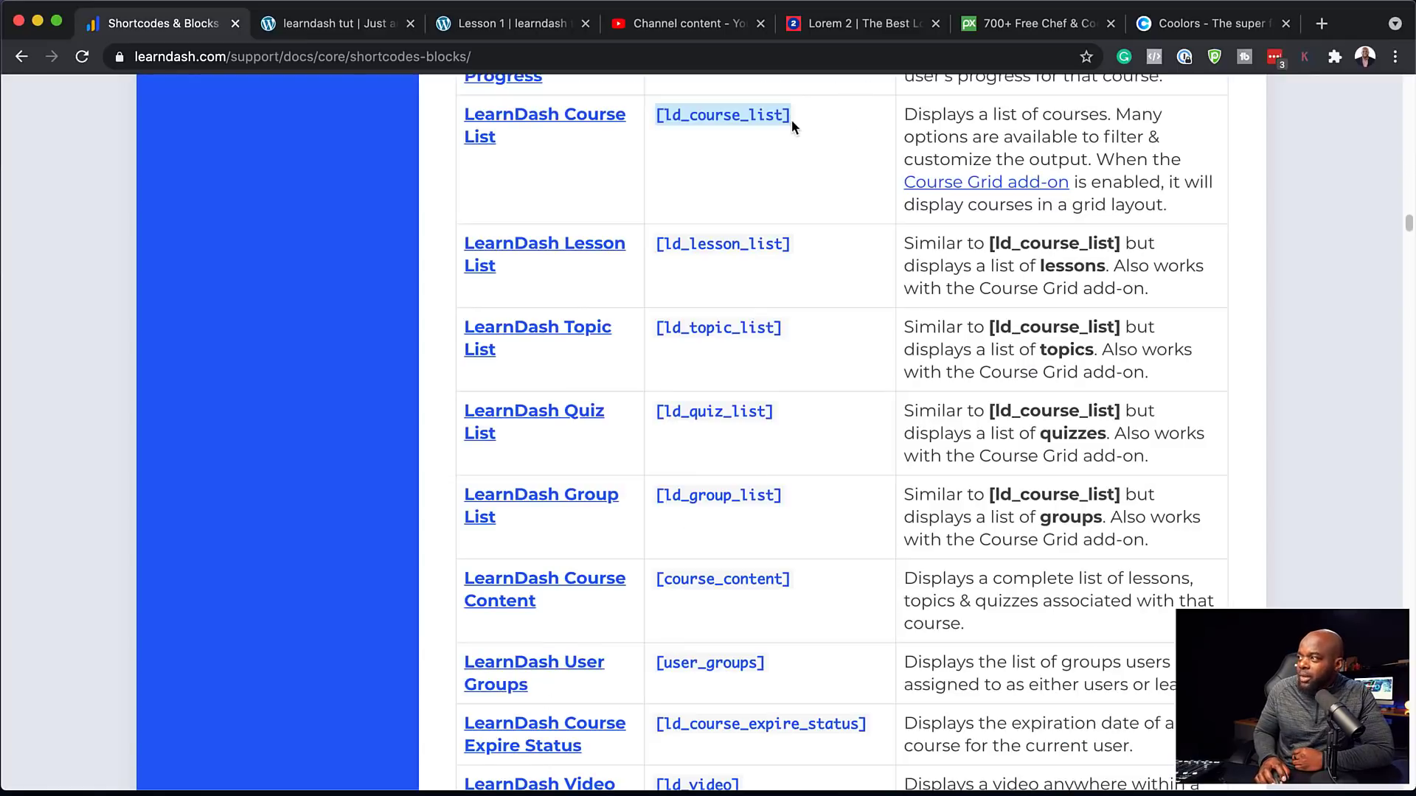
scroll(824, 165, "up", 2)
left_click(788, 206)
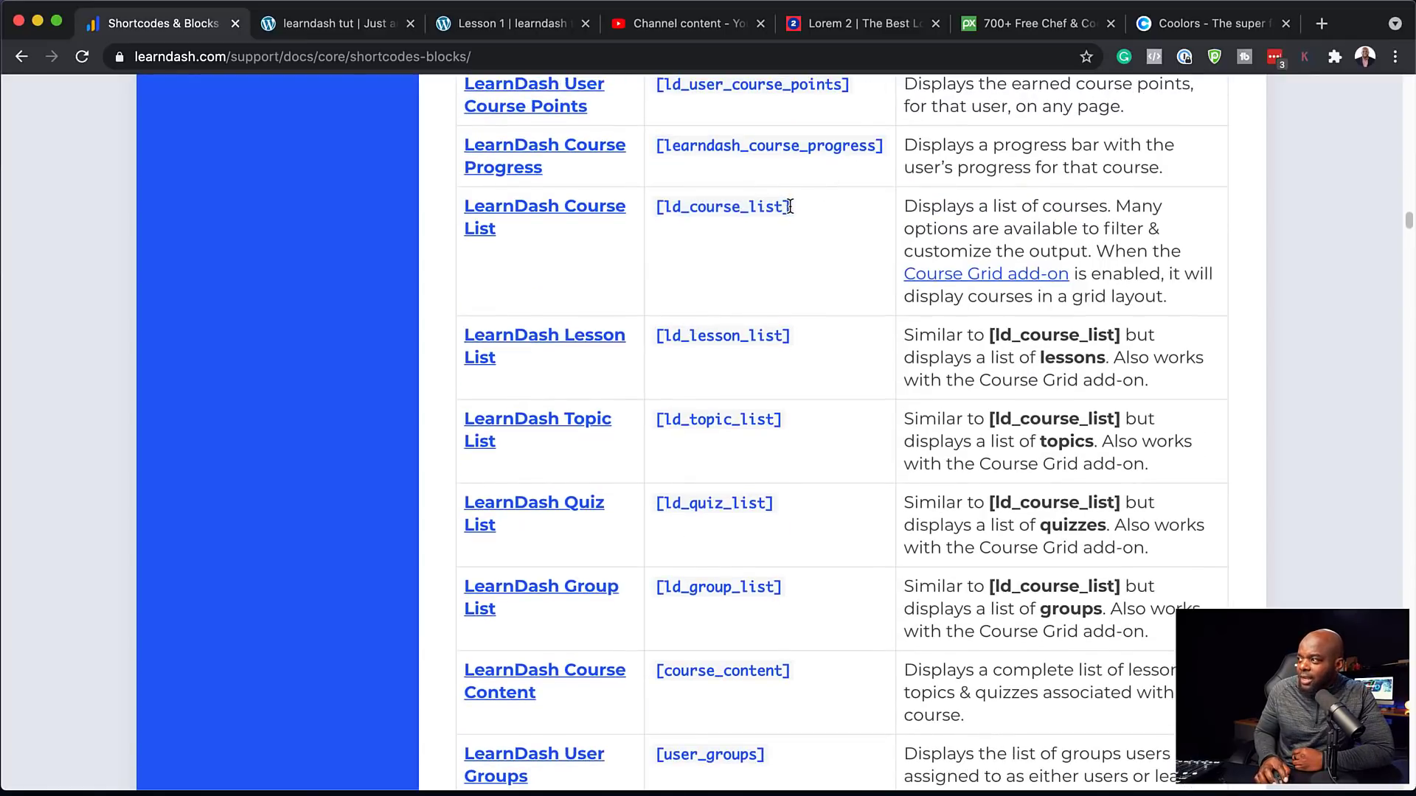
left_click_drag(787, 206, 658, 207)
key("super+c")
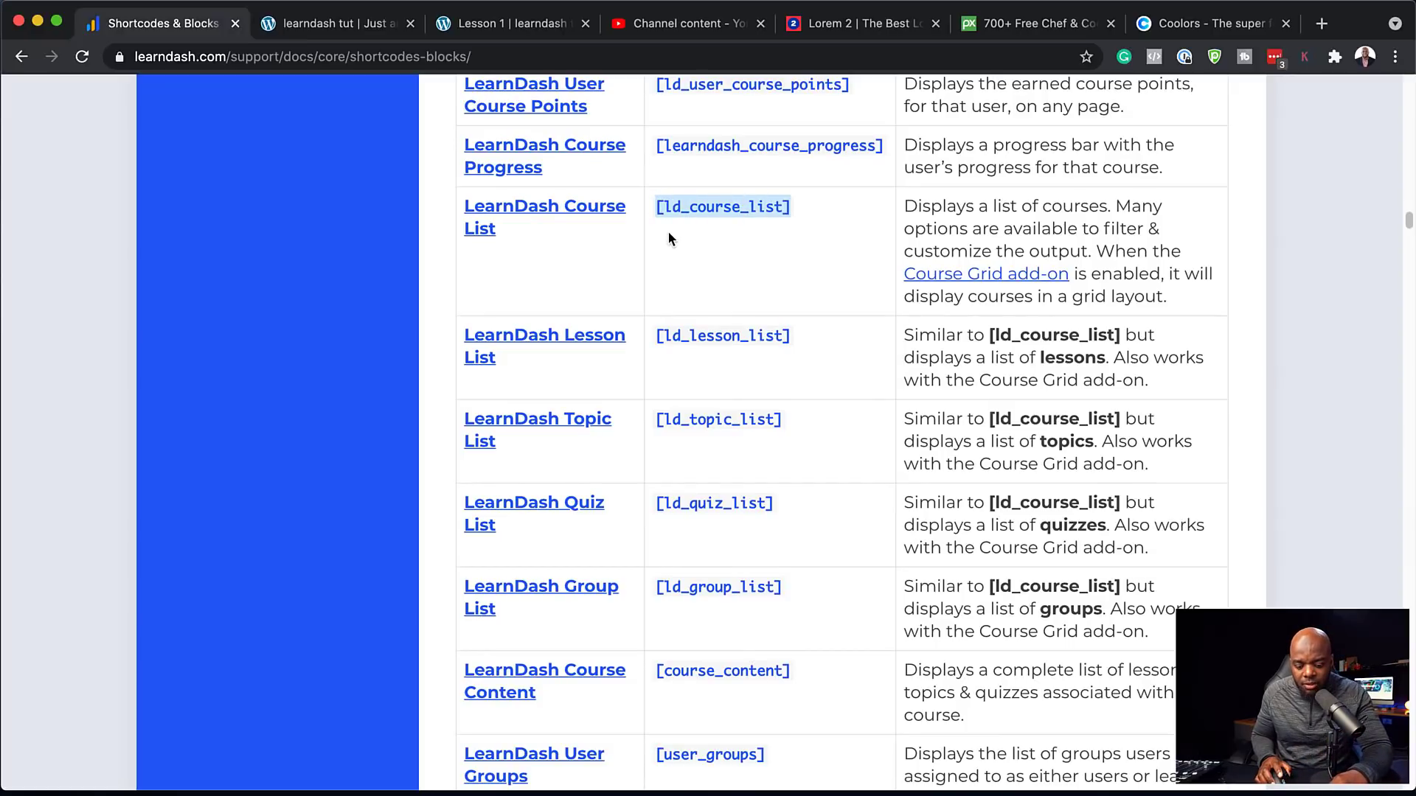
left_click(356, 27)
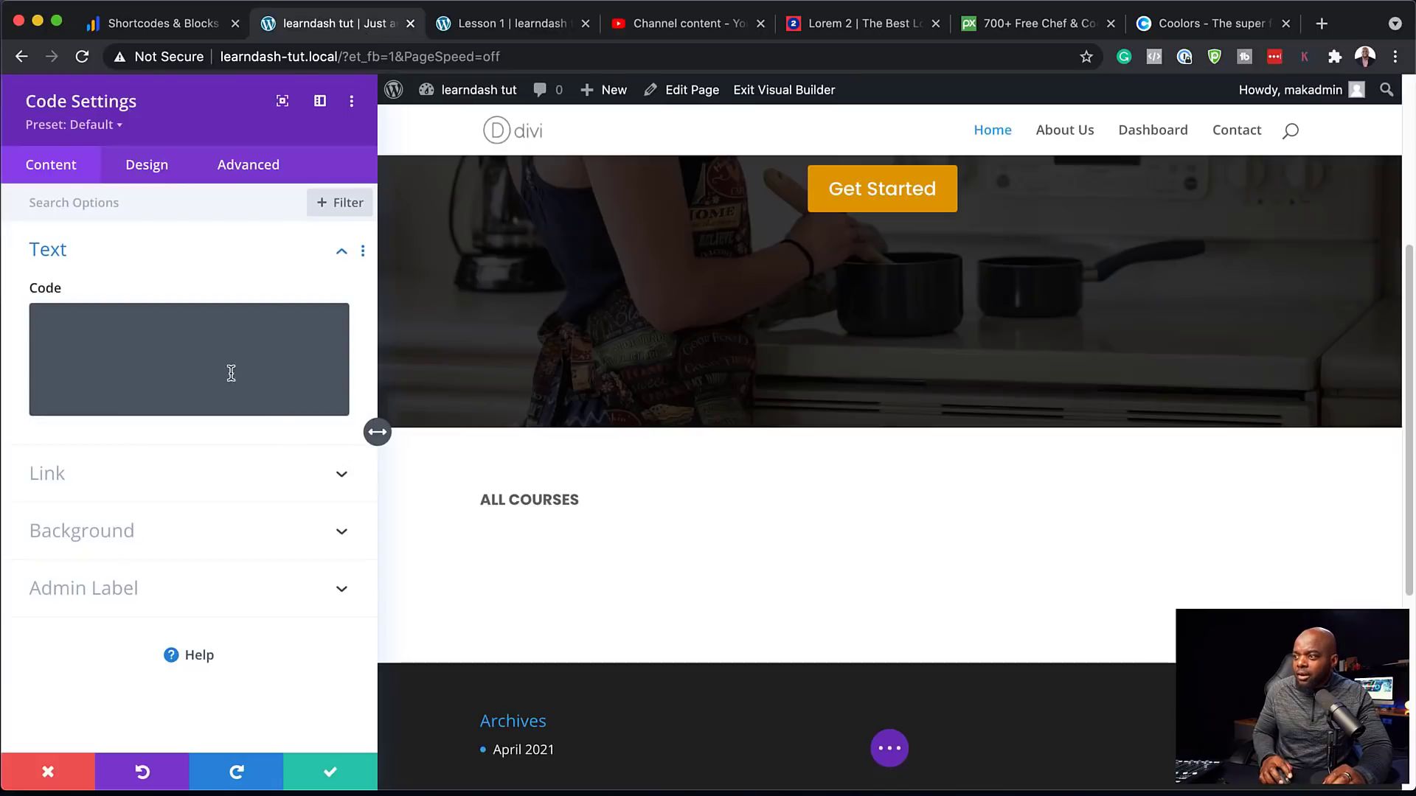
Paste [ld_course_list] into the Code module and save it
left_click(199, 346)
key("super+v")
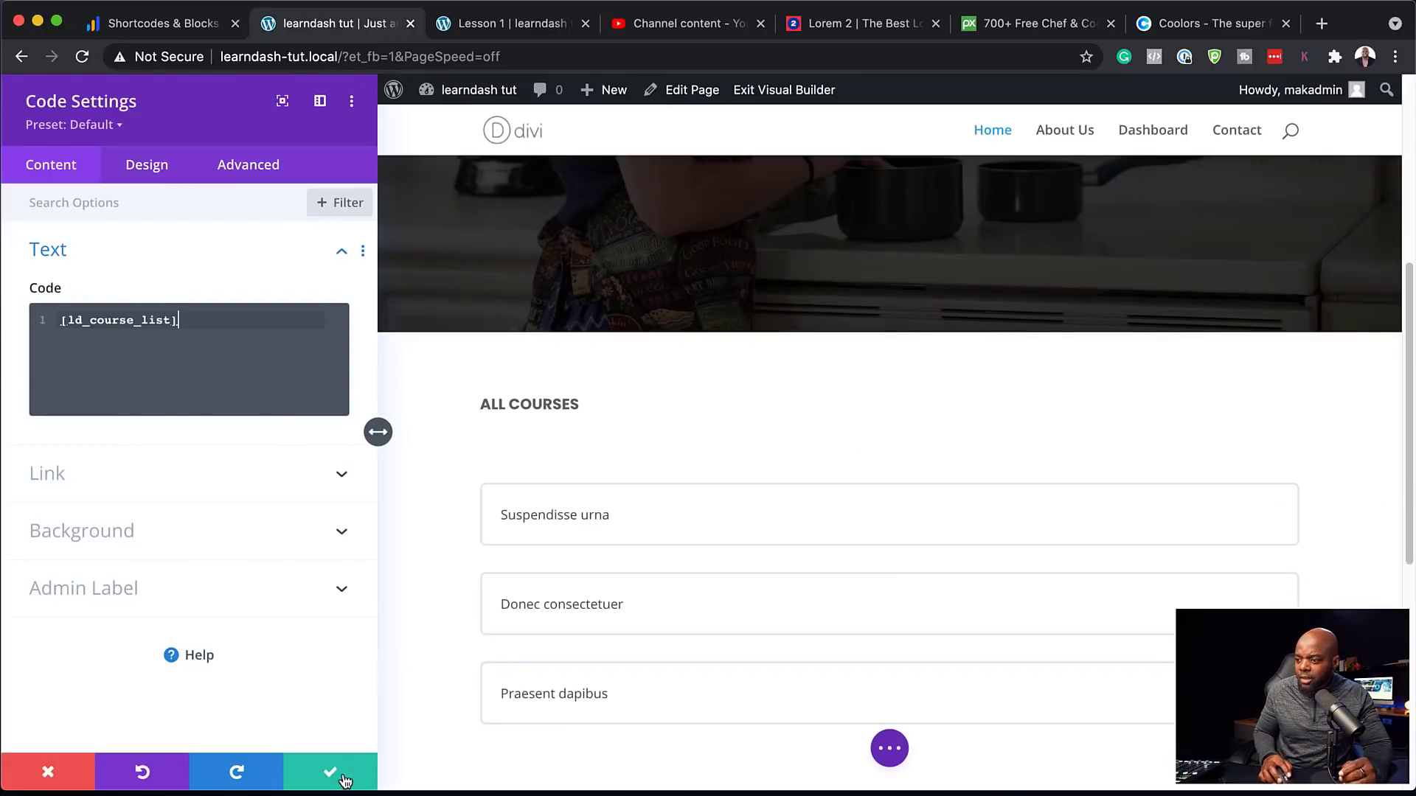
left_click(331, 774)
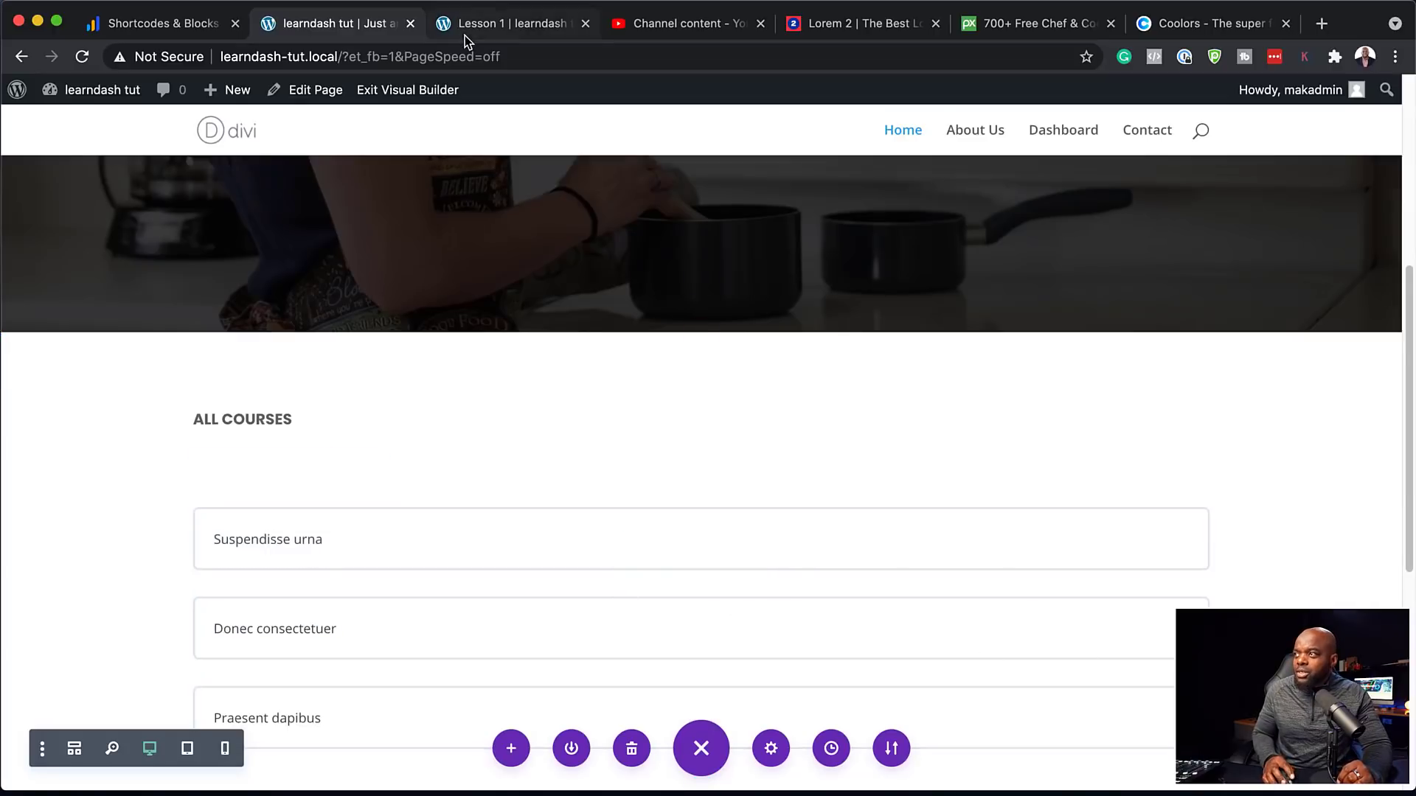
Open the WordPress dashboard in a new tab
mouse_move(103, 91)
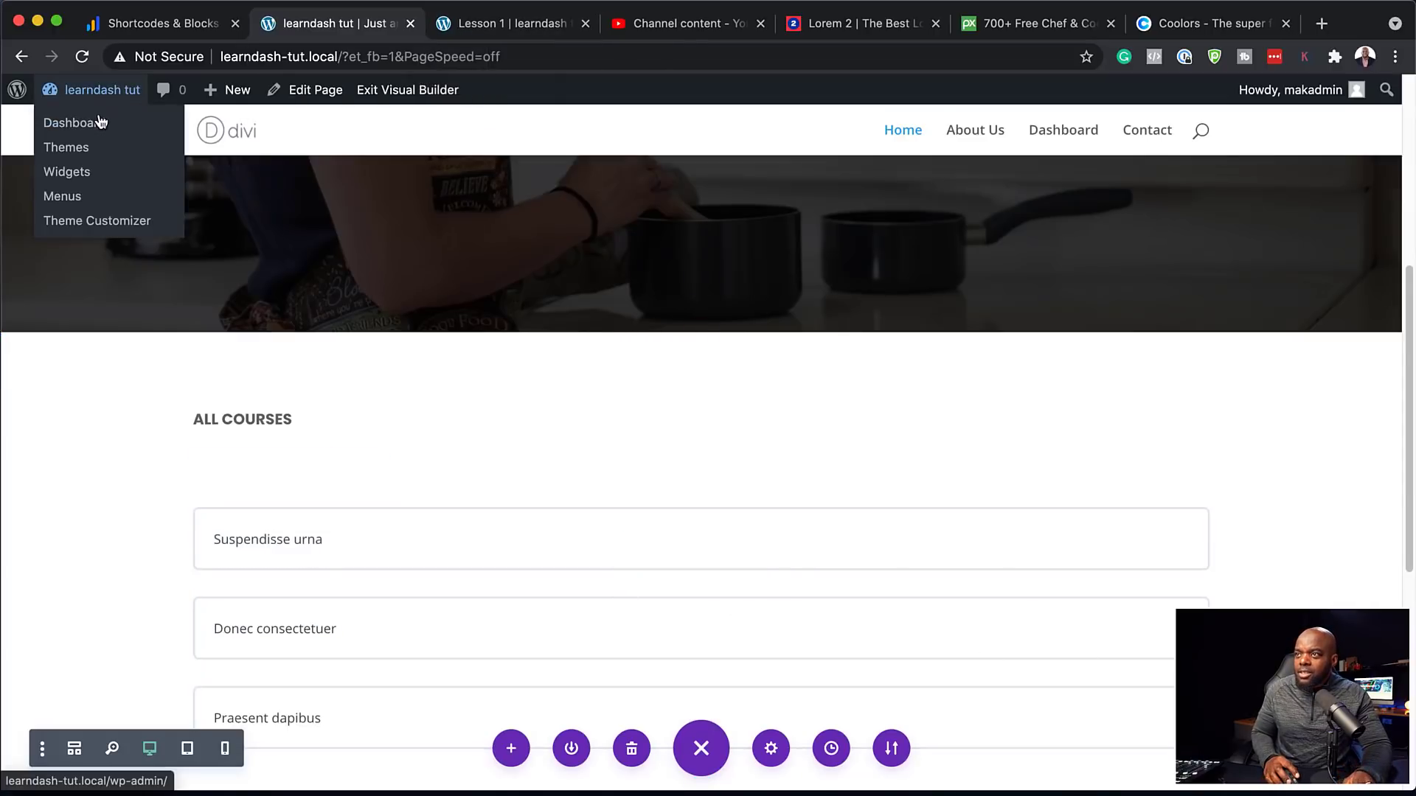
left_click(99, 125, "super")
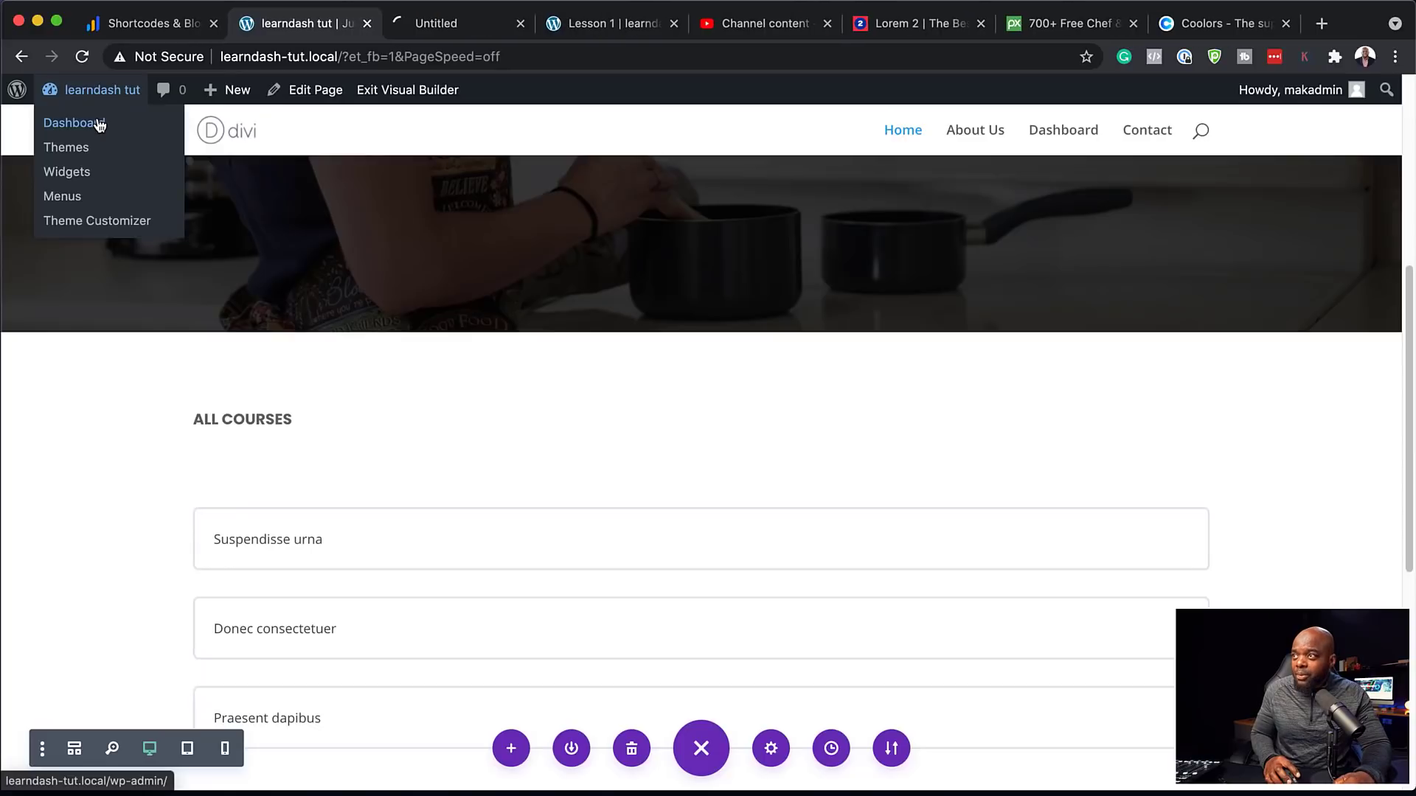
left_click(436, 27)
Install and activate the LearnDash Course Grid add-on from LearnDash LMS > Add-ons
mouse_move(102, 234)
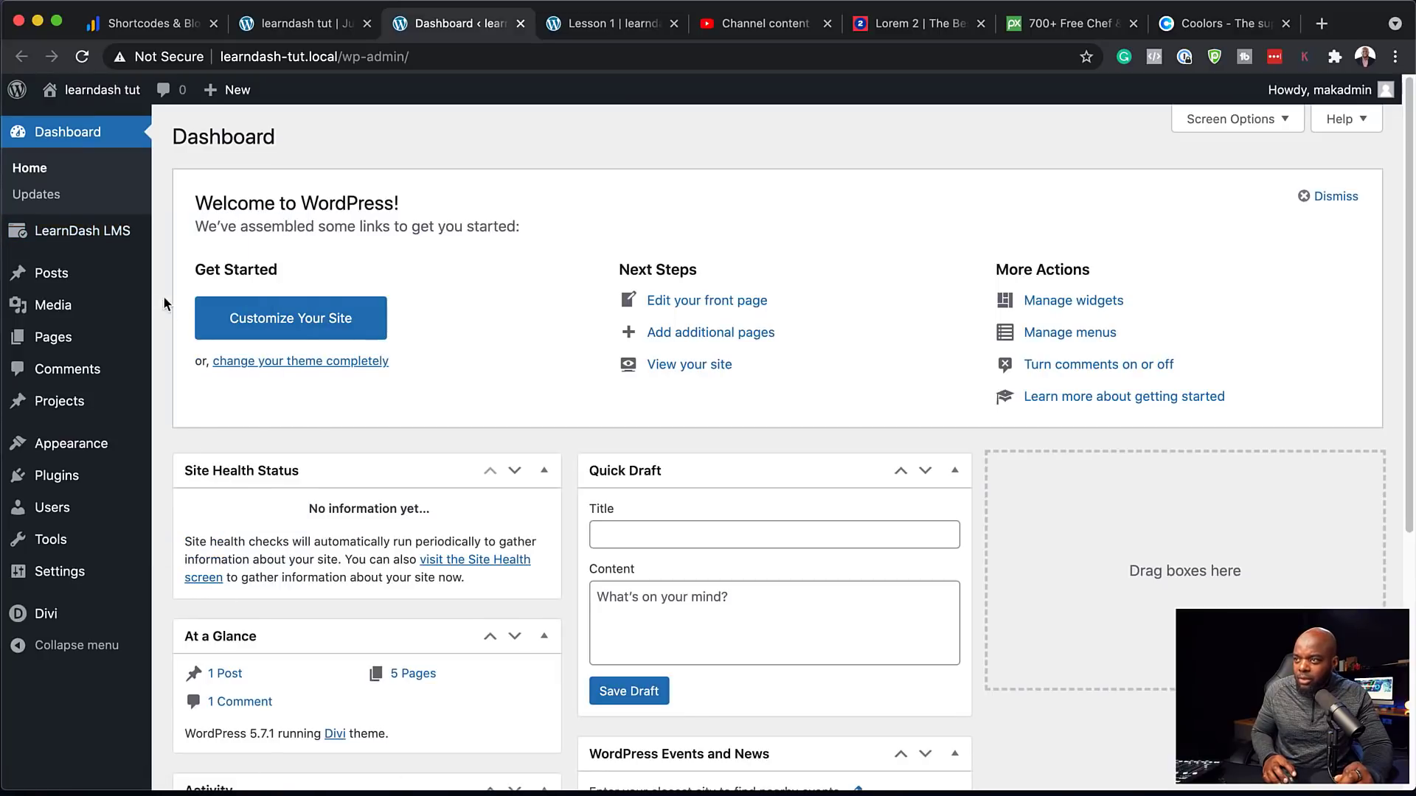
left_click(205, 514)
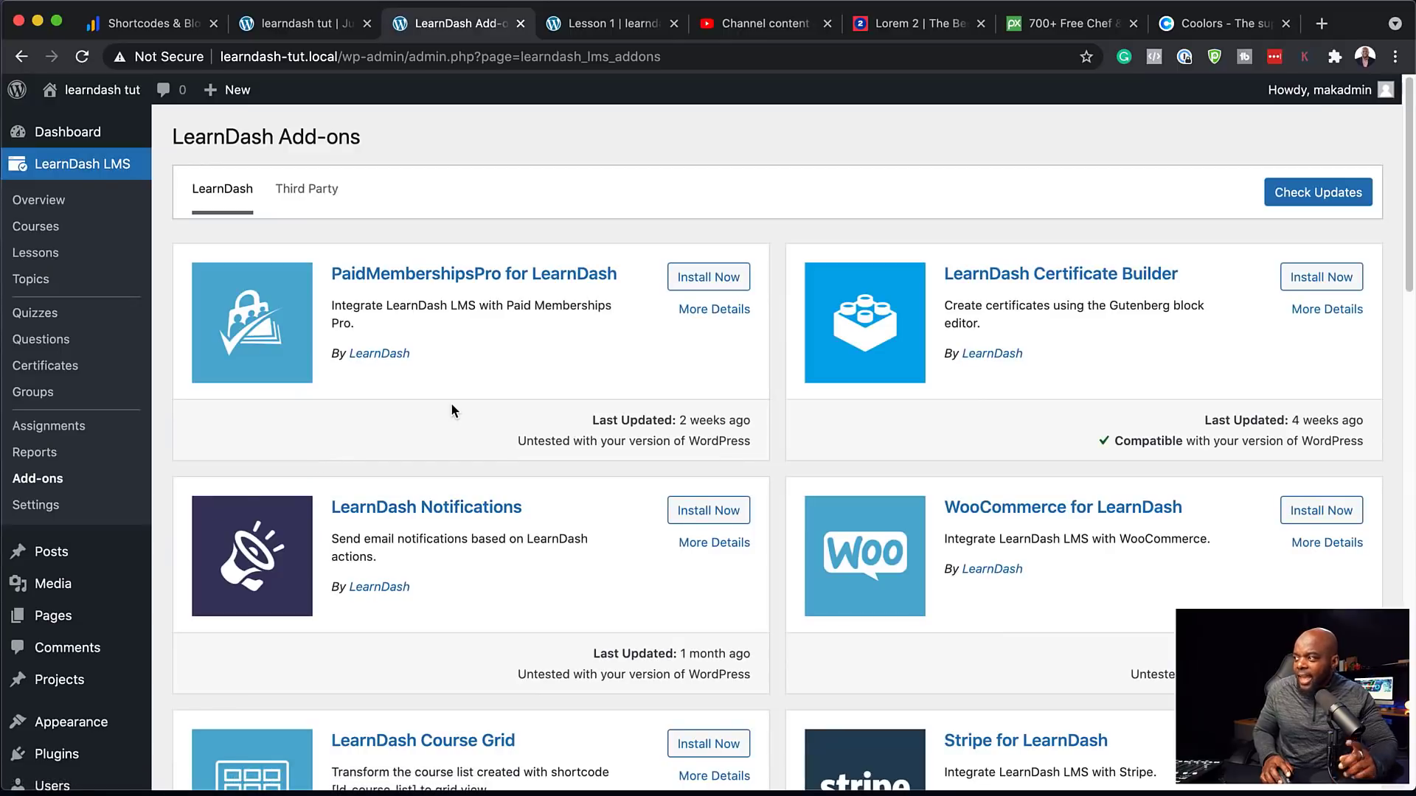
scroll(648, 436, "down", 2)
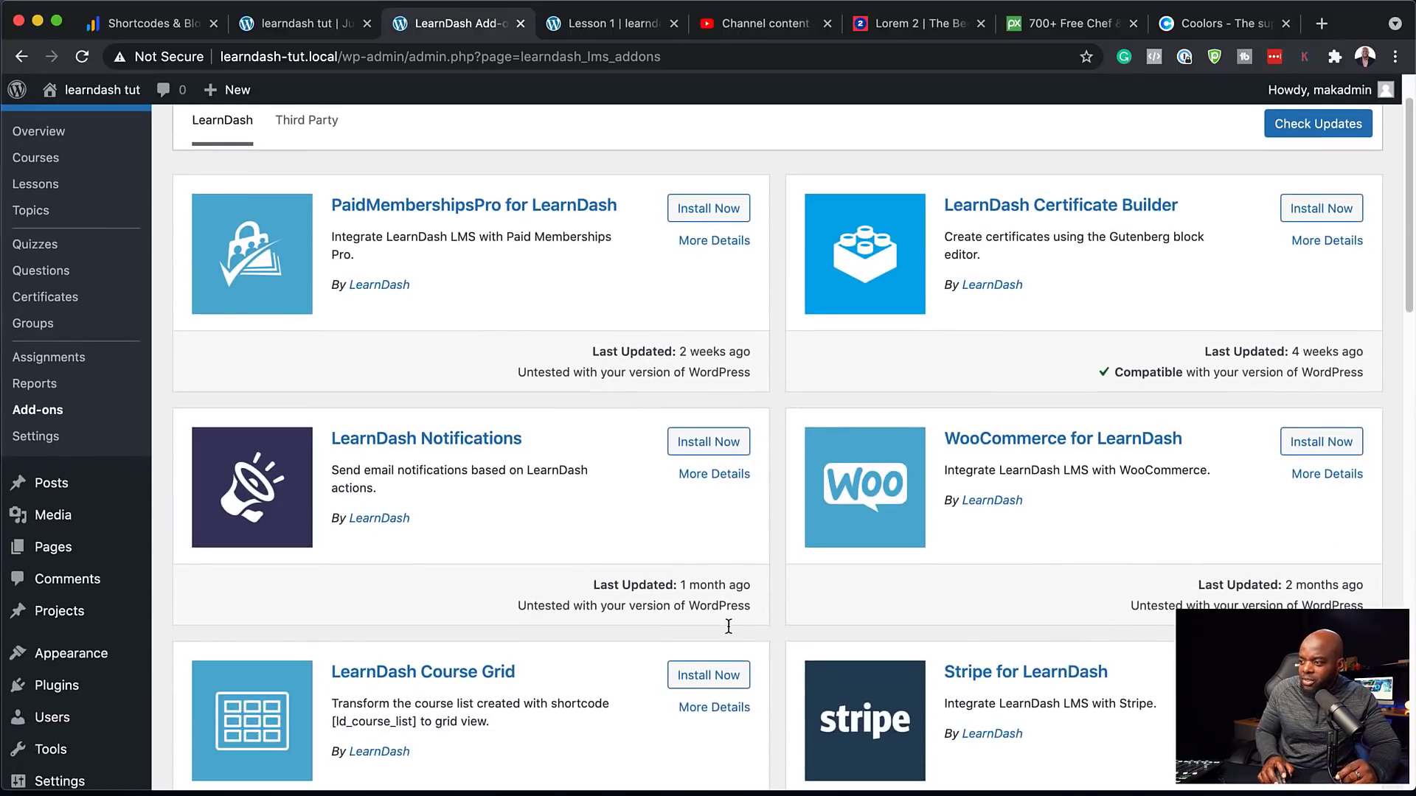
left_click(713, 676)
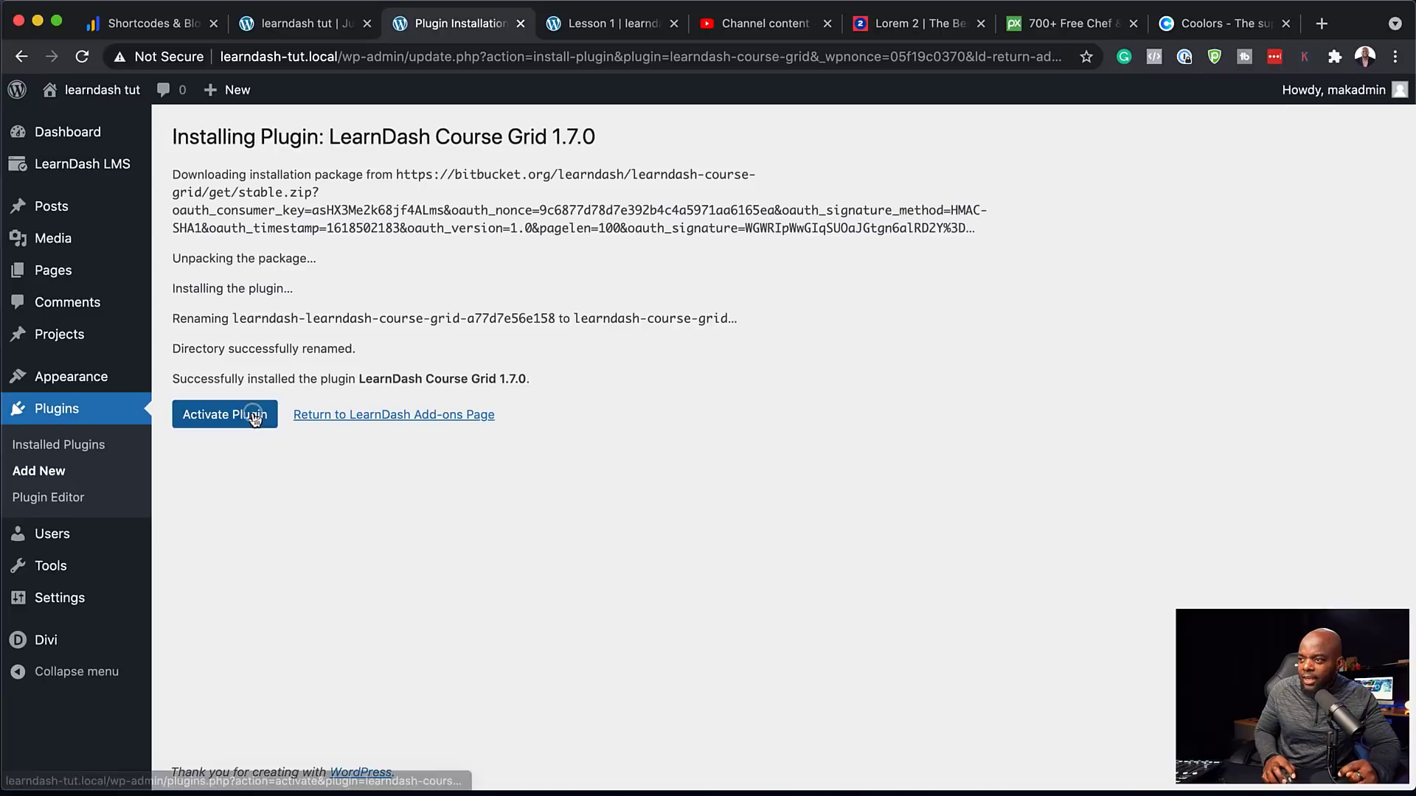
left_click(255, 418)
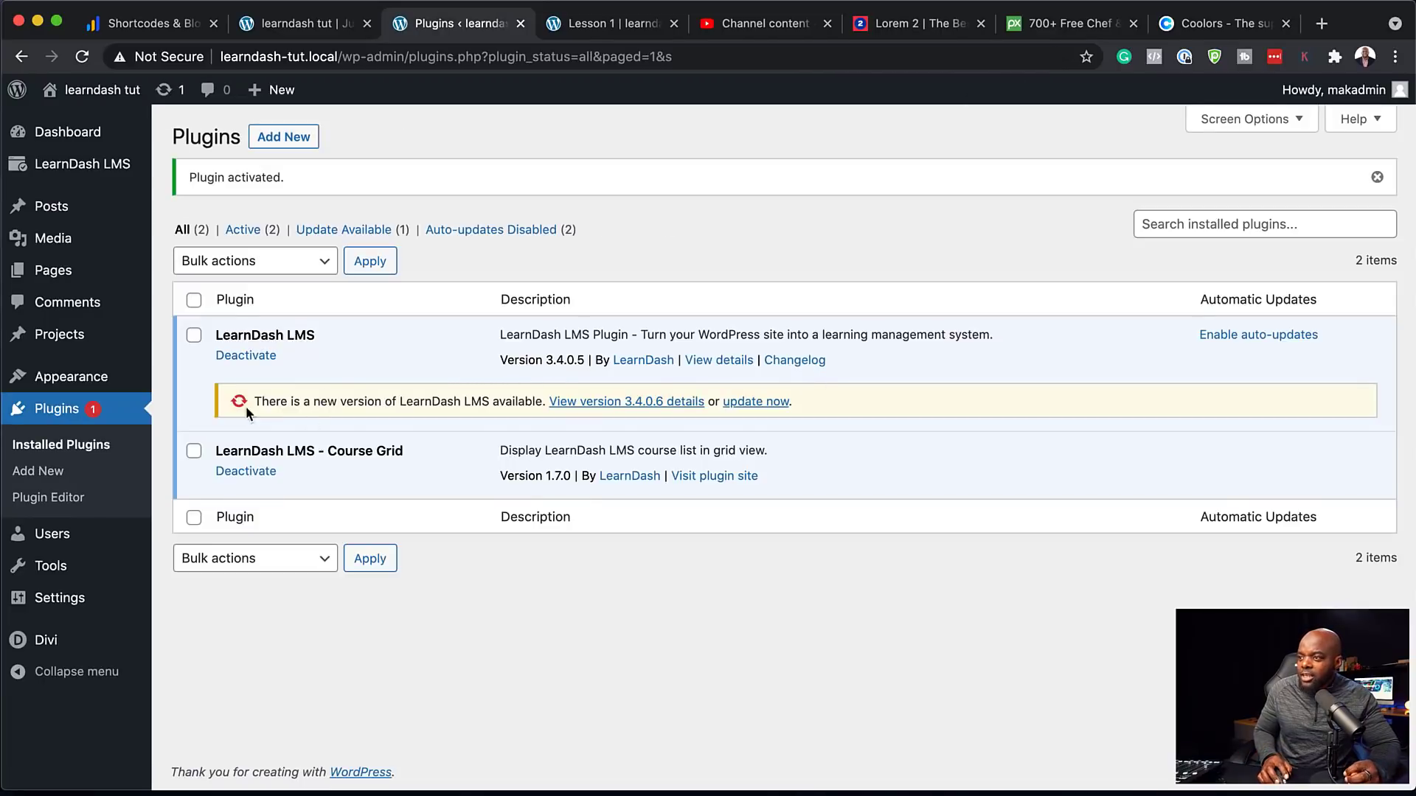
mouse_move(86, 93)
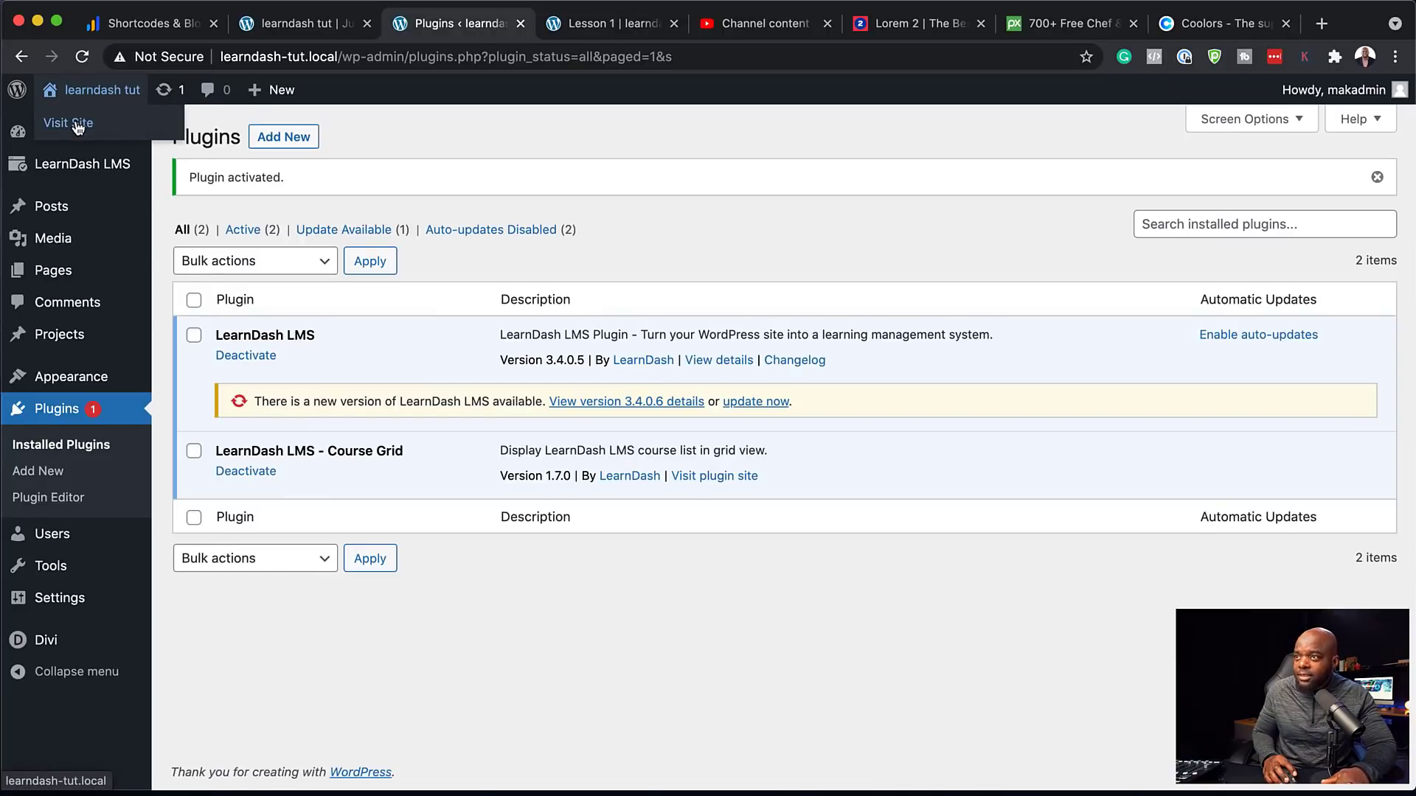
Visit the live front page and view the three Enrolled course cards under ALL COURSES
left_click(76, 124)
scroll(509, 440, "down", 5)
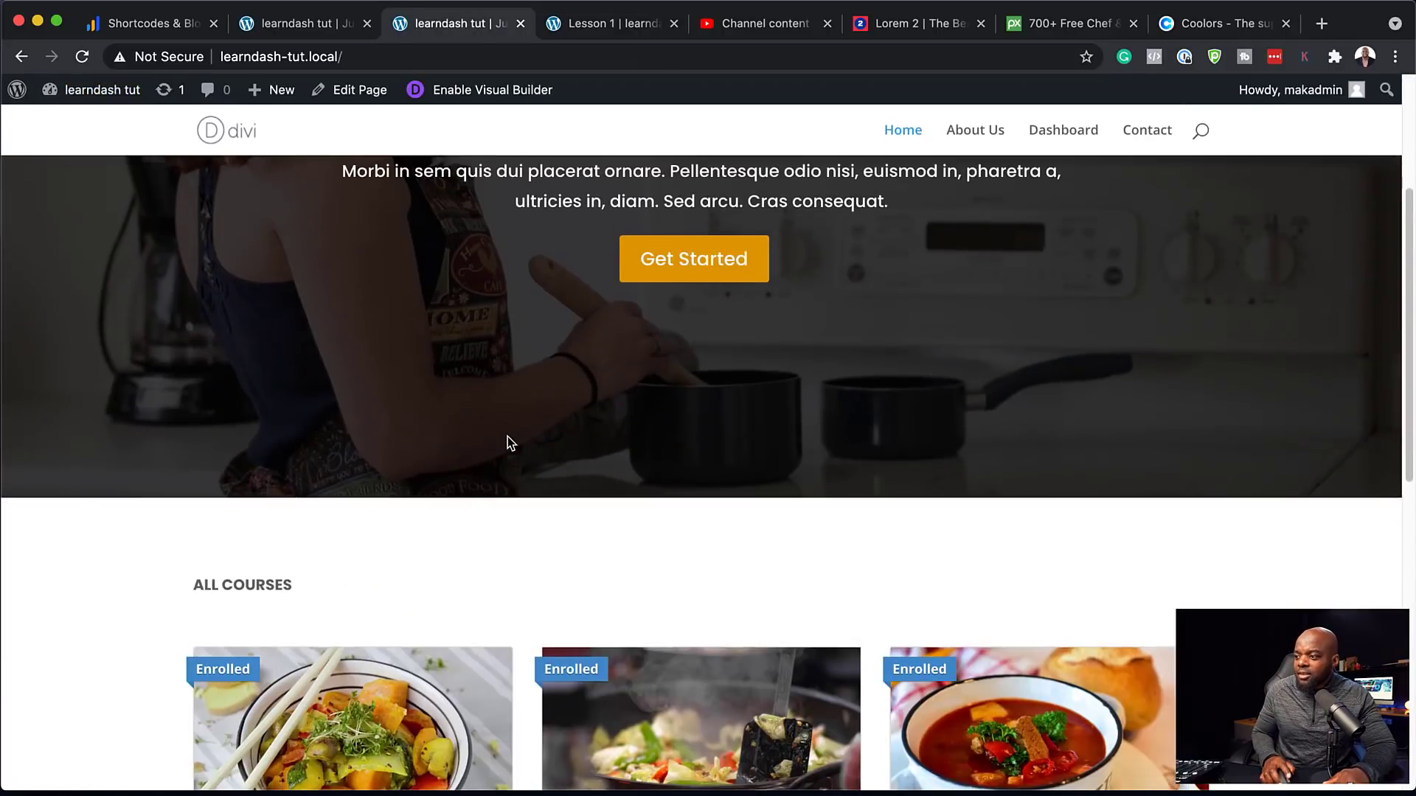
scroll(509, 442, "down", 4)
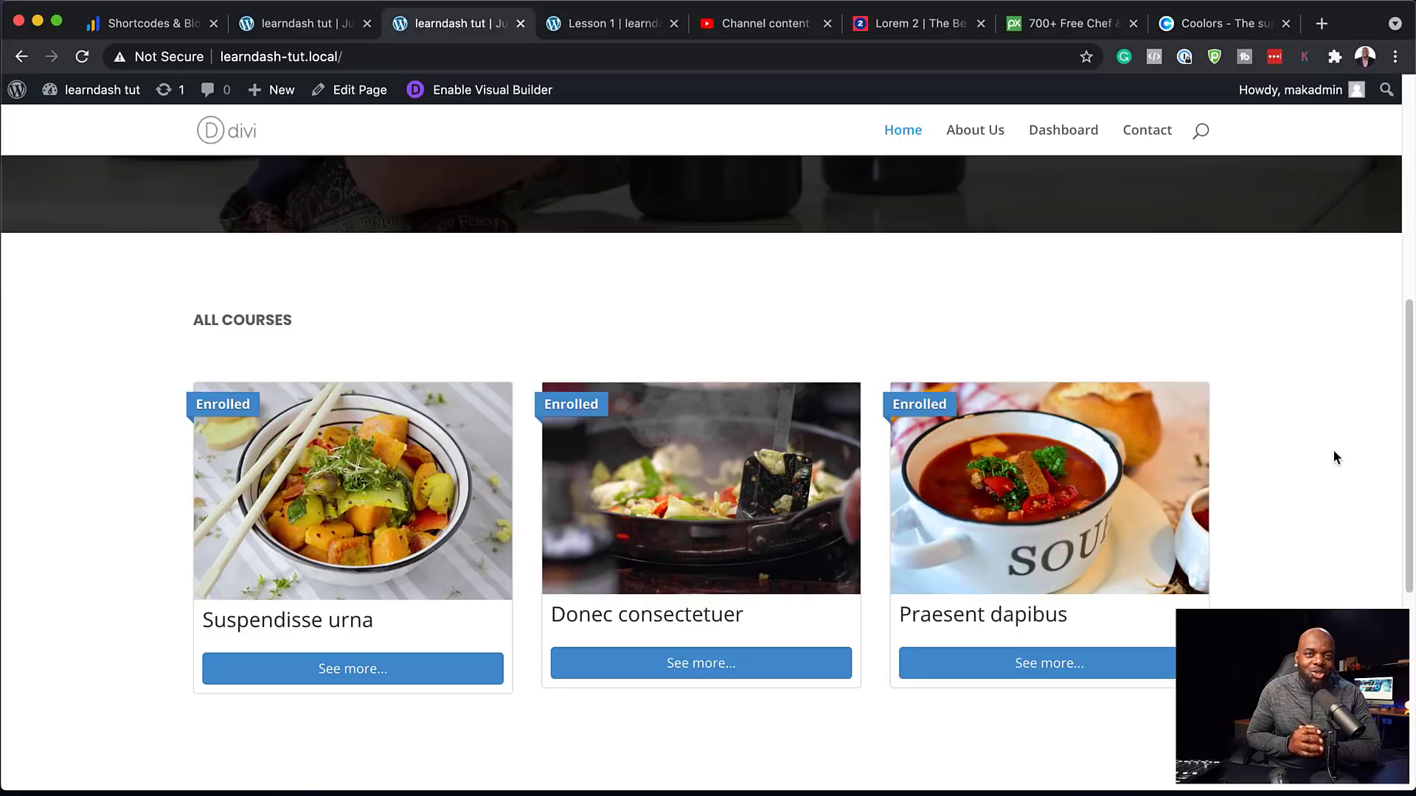
scroll(853, 518, "down", 3)
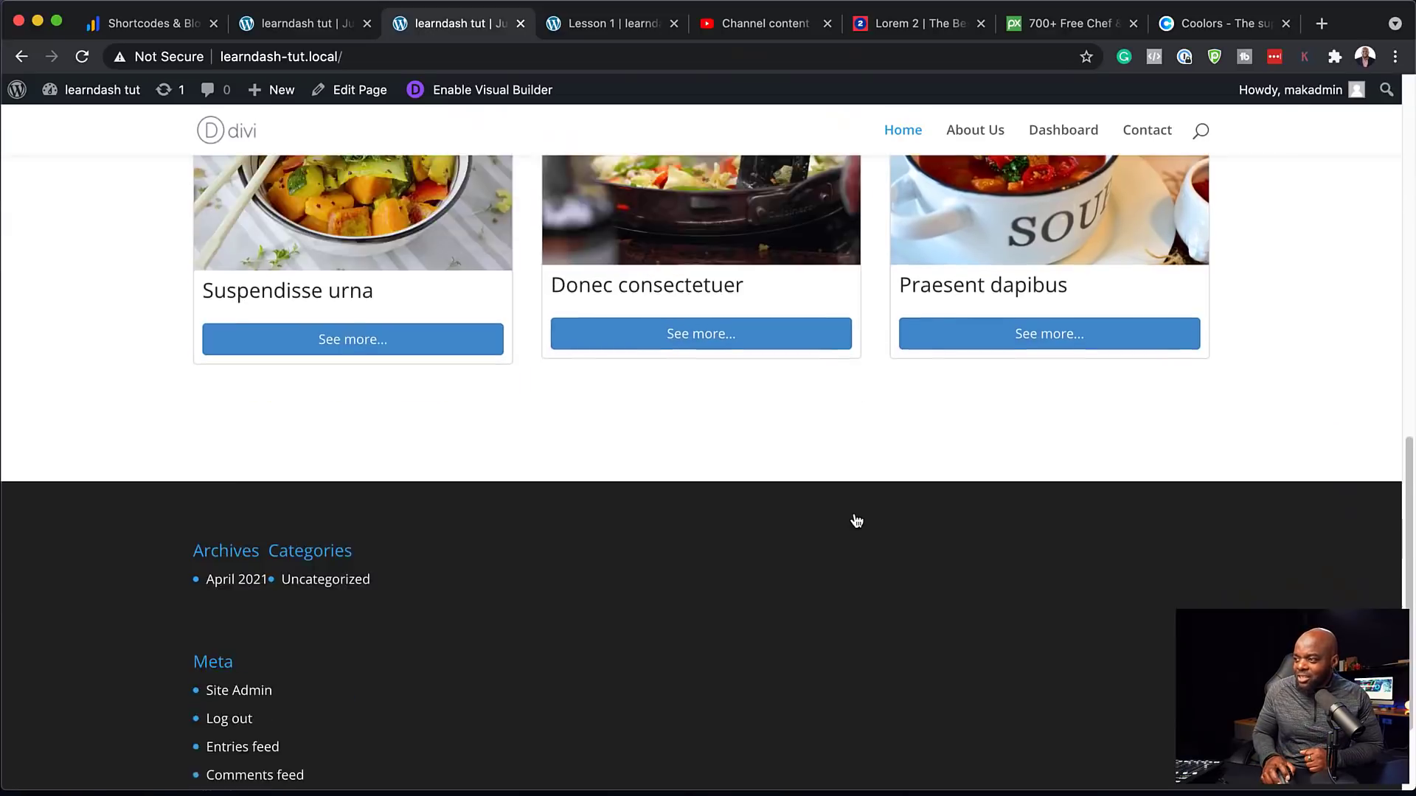
scroll(855, 518, "up", 4)
scroll(855, 518, "up", 6)
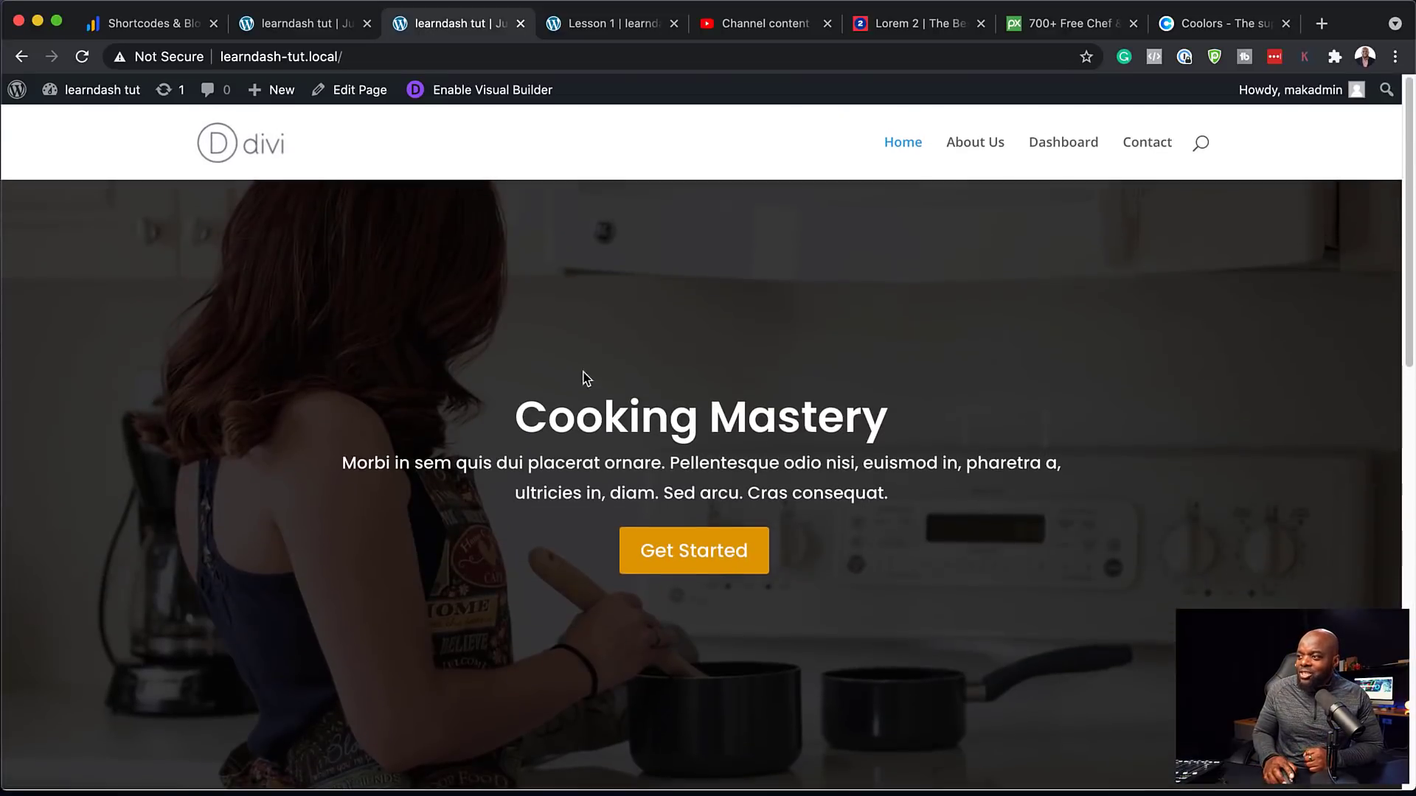
scroll(871, 486, "down", 3)
scroll(756, 494, "down", 3)
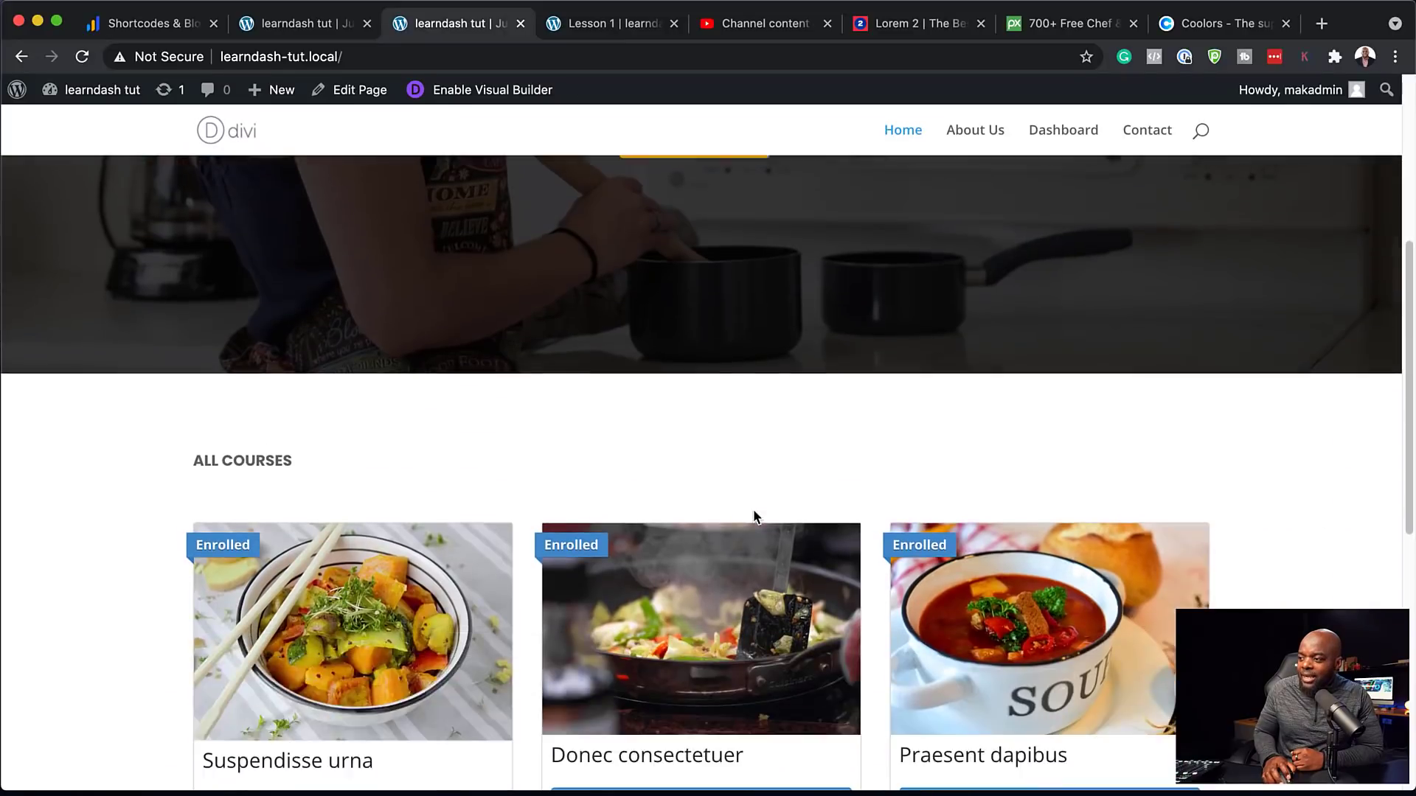
scroll(811, 513, "up", 5)
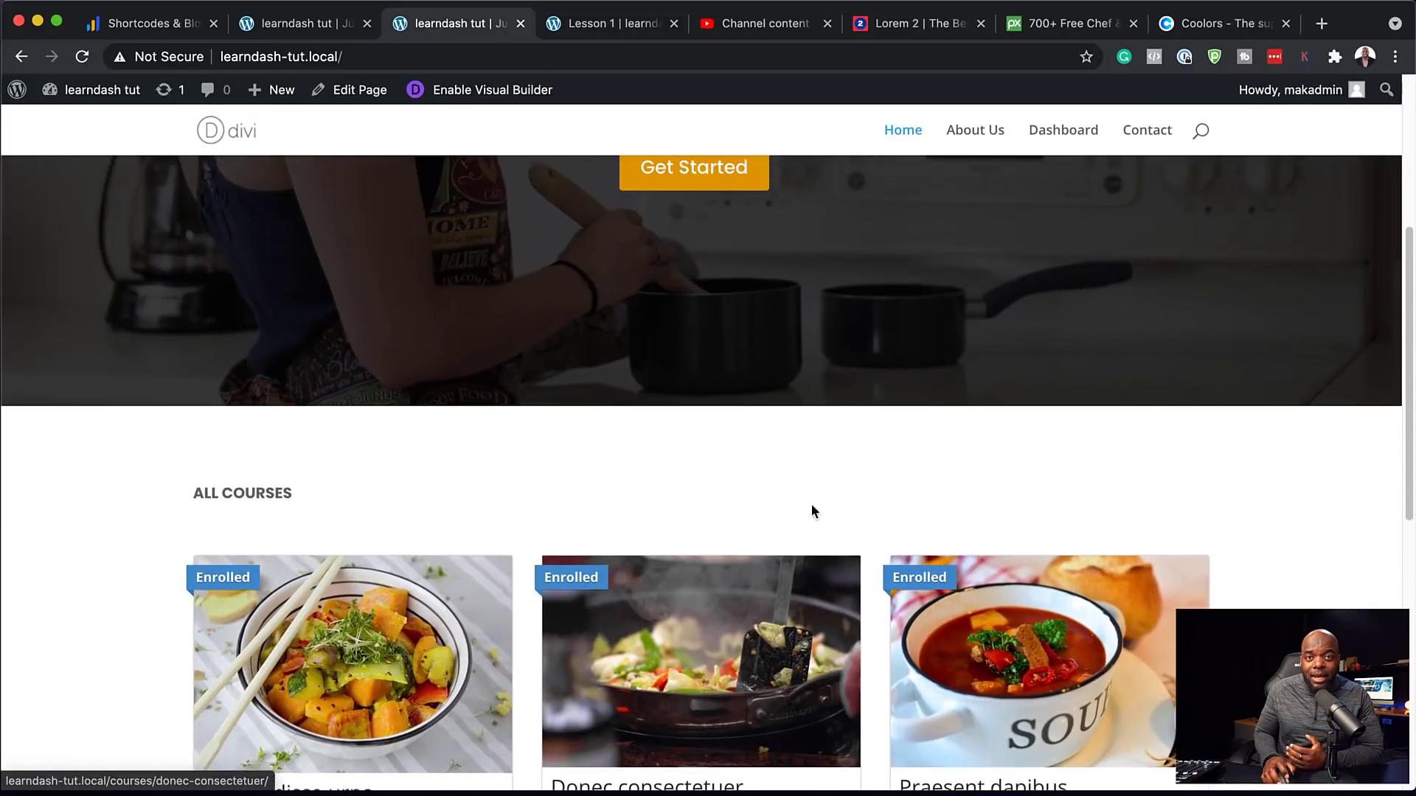
scroll(812, 506, "up", 2)
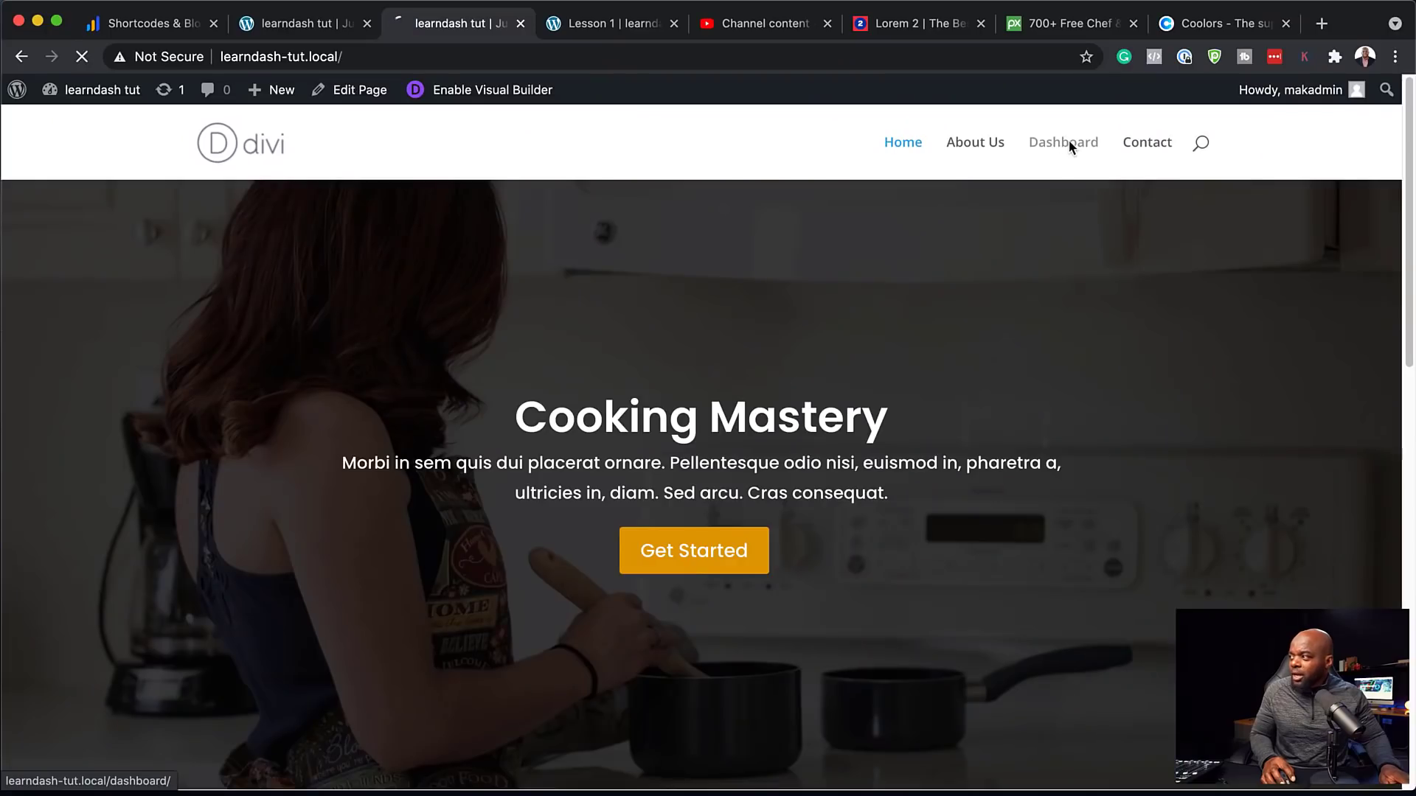
Build the Dashboard page from scratch in the Visual Builder with a one-column row and Code module
left_click(1071, 143)
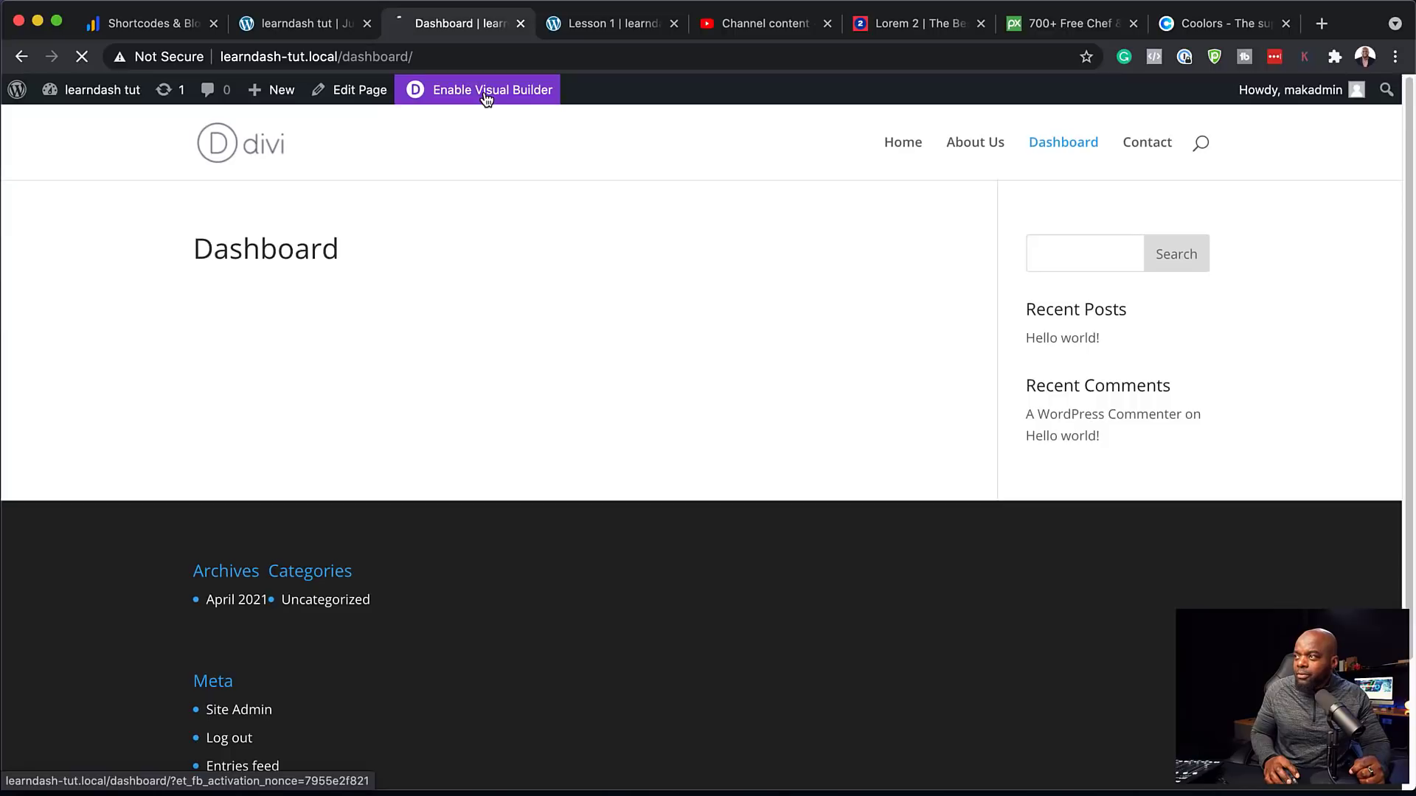
left_click(486, 98)
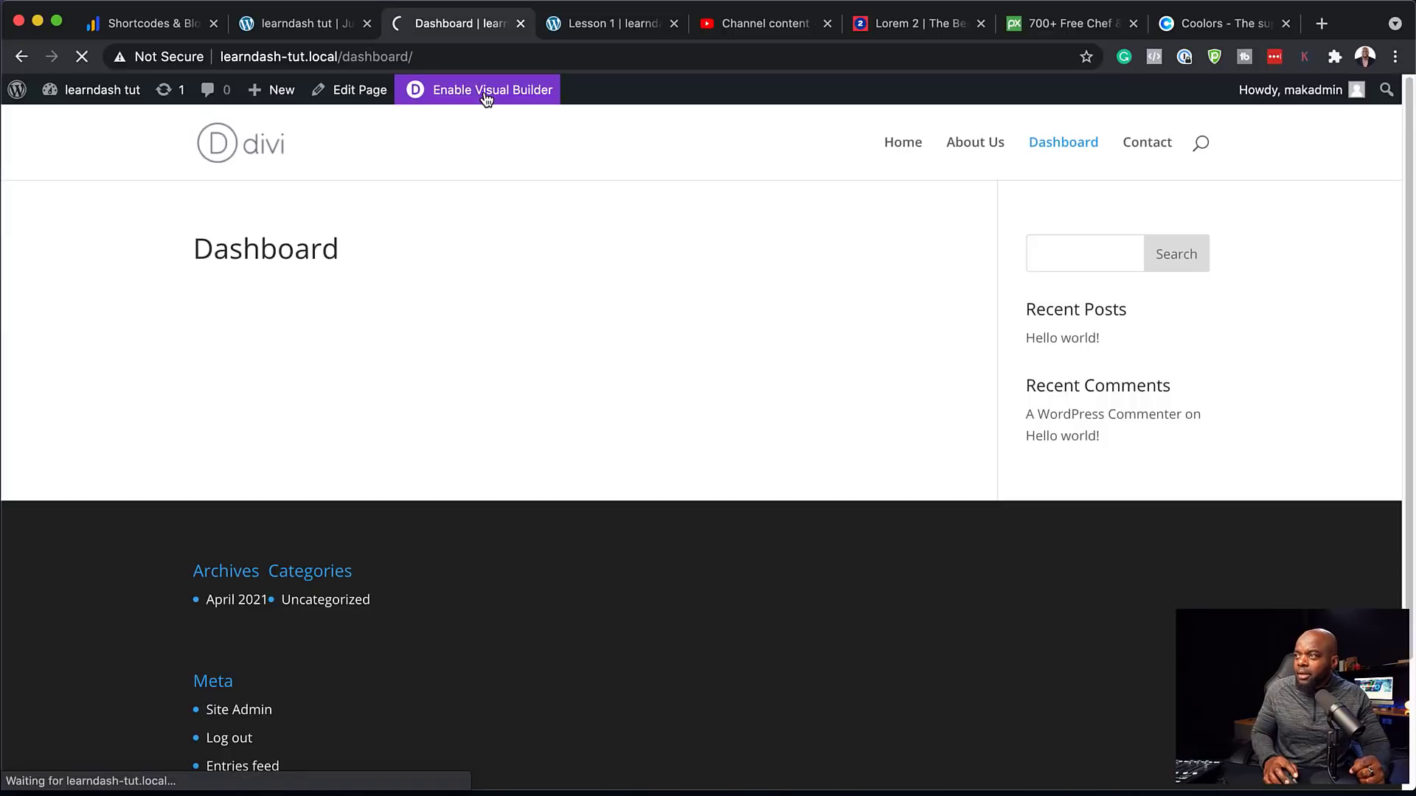
left_click(393, 467)
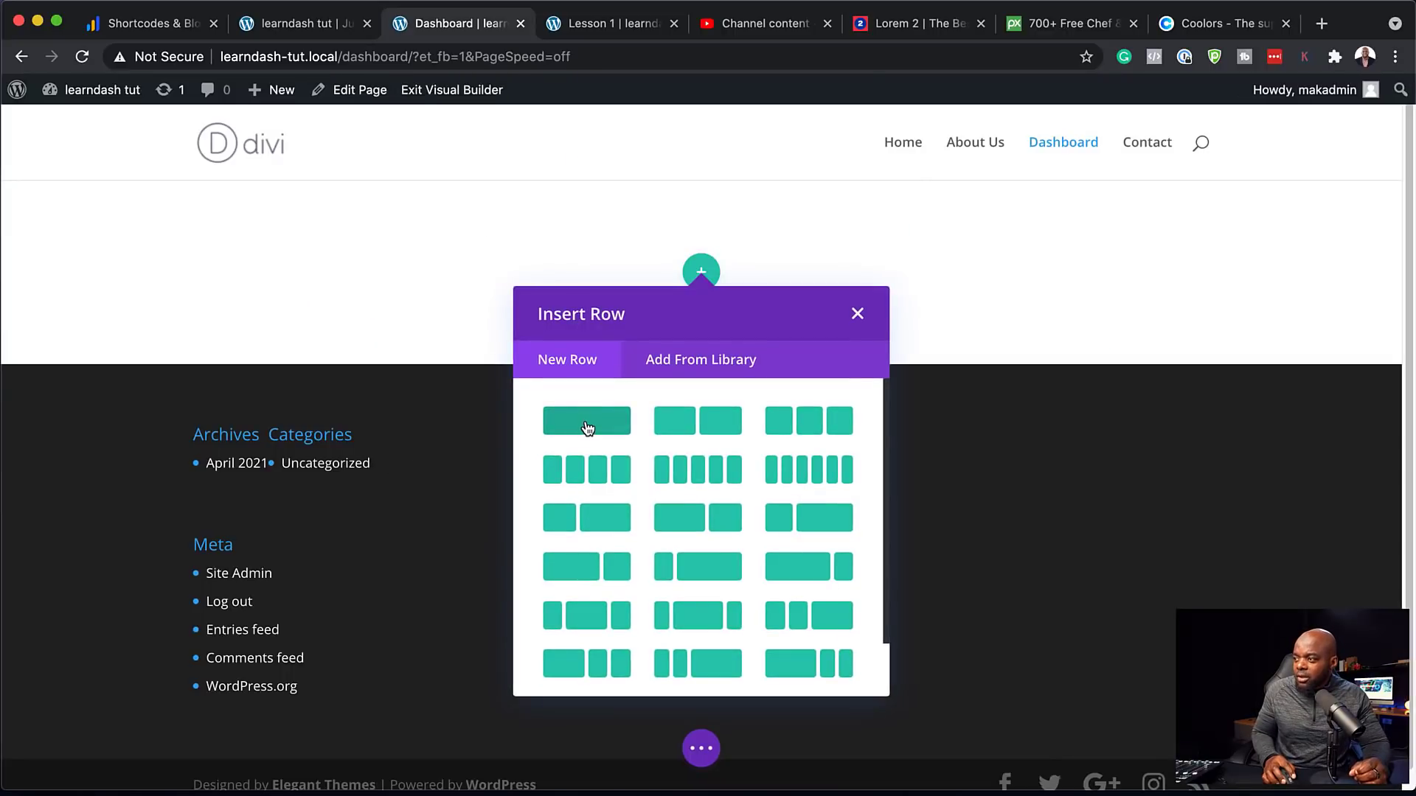
left_click(588, 428)
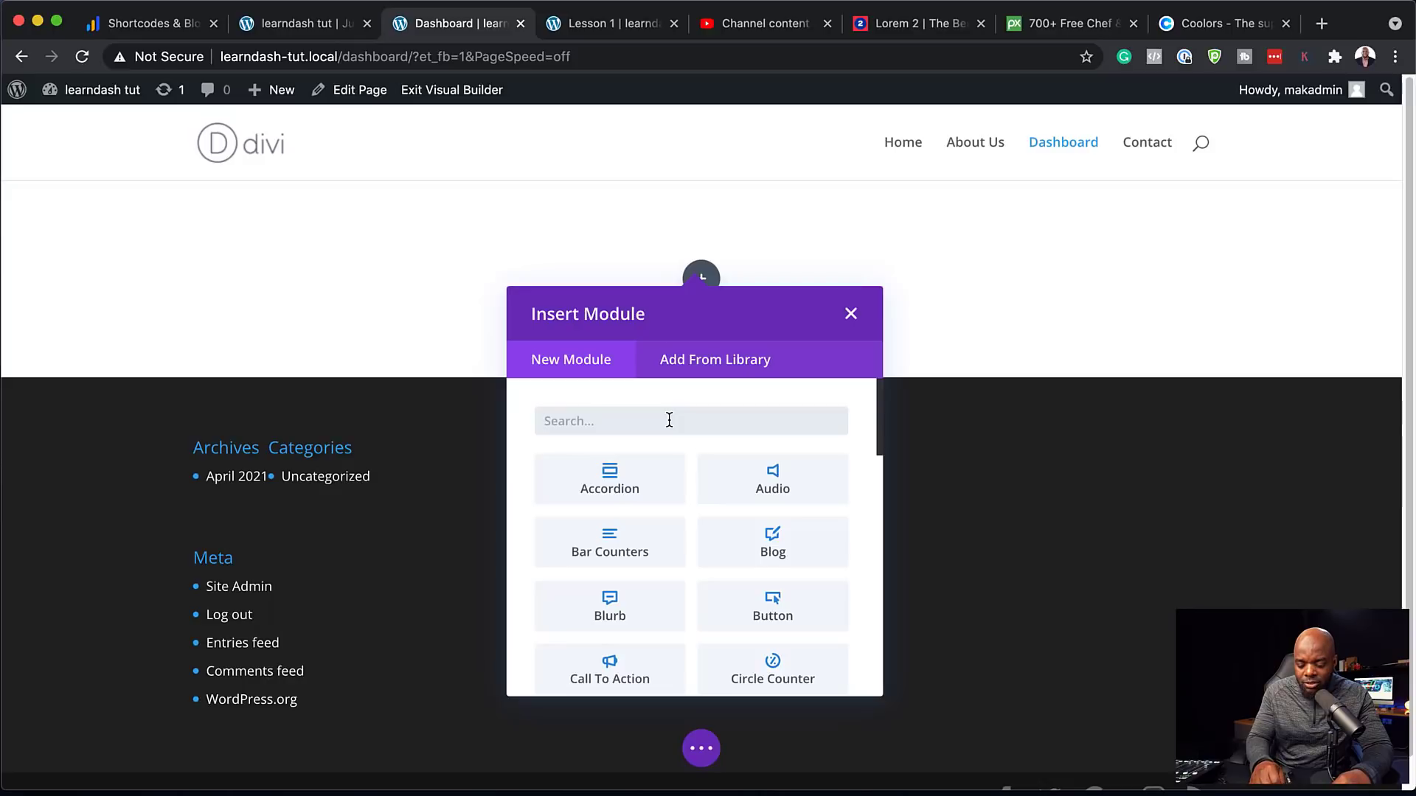
type("code")
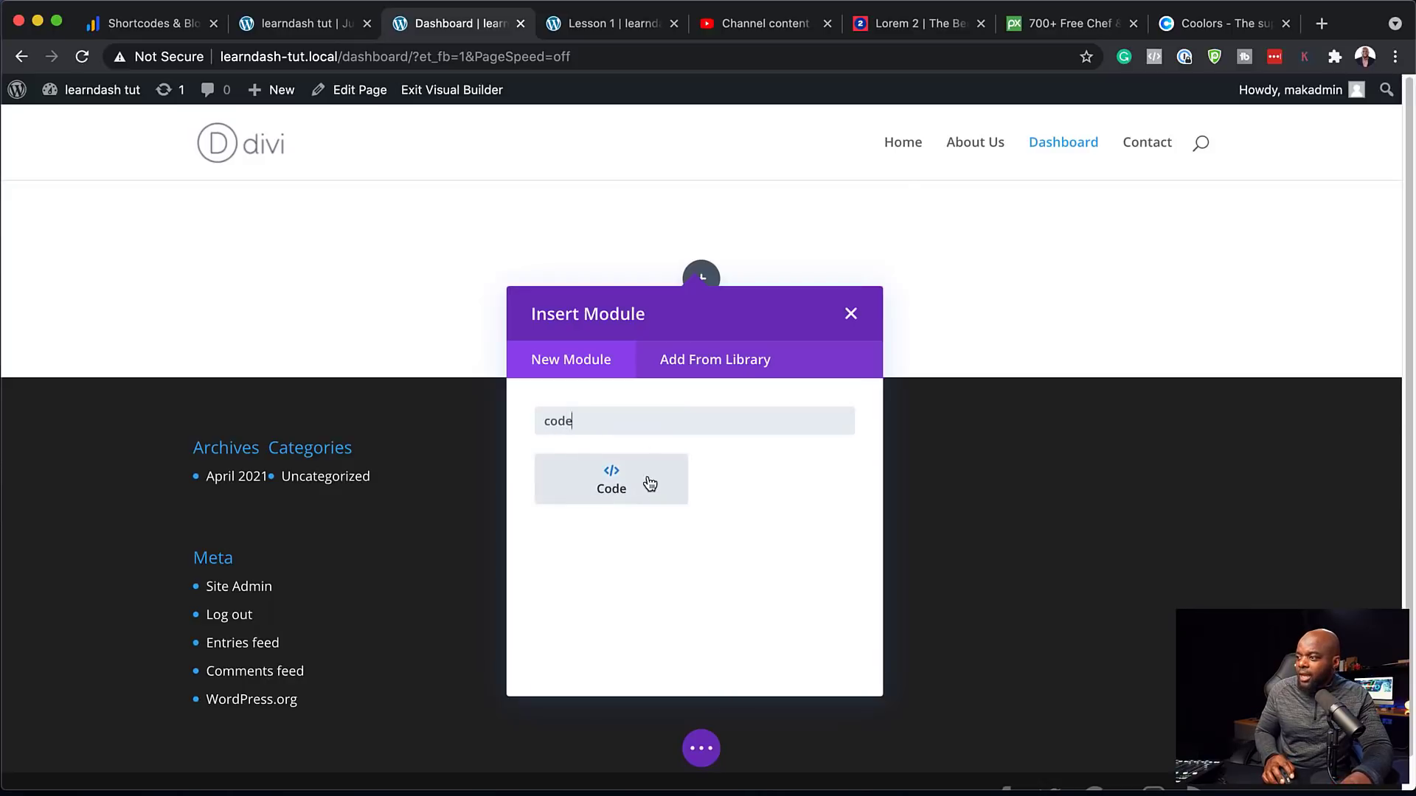
left_click(648, 475)
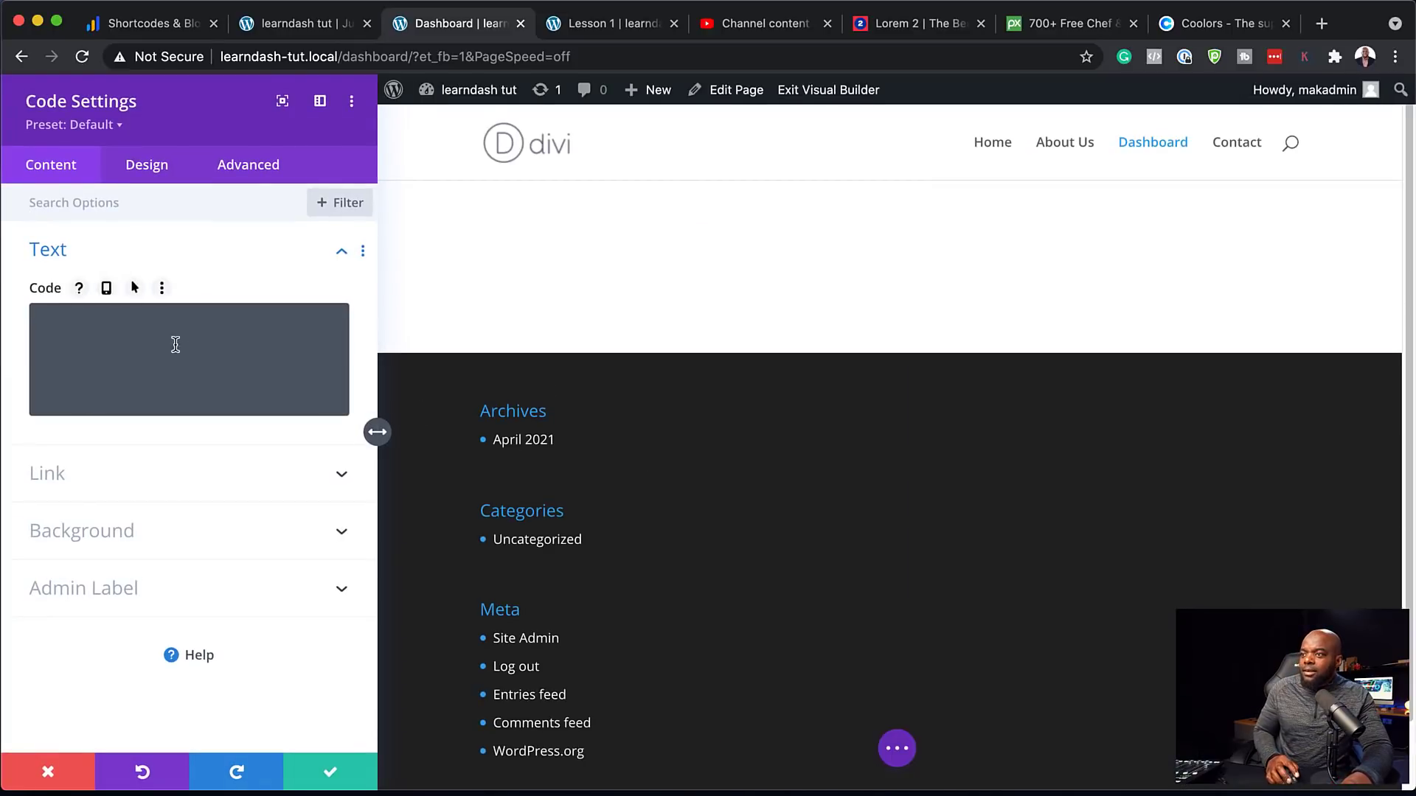
Copy [ld_profile] from the LearnDash docs into the Code module, save, and exit the builder
left_click(158, 26)
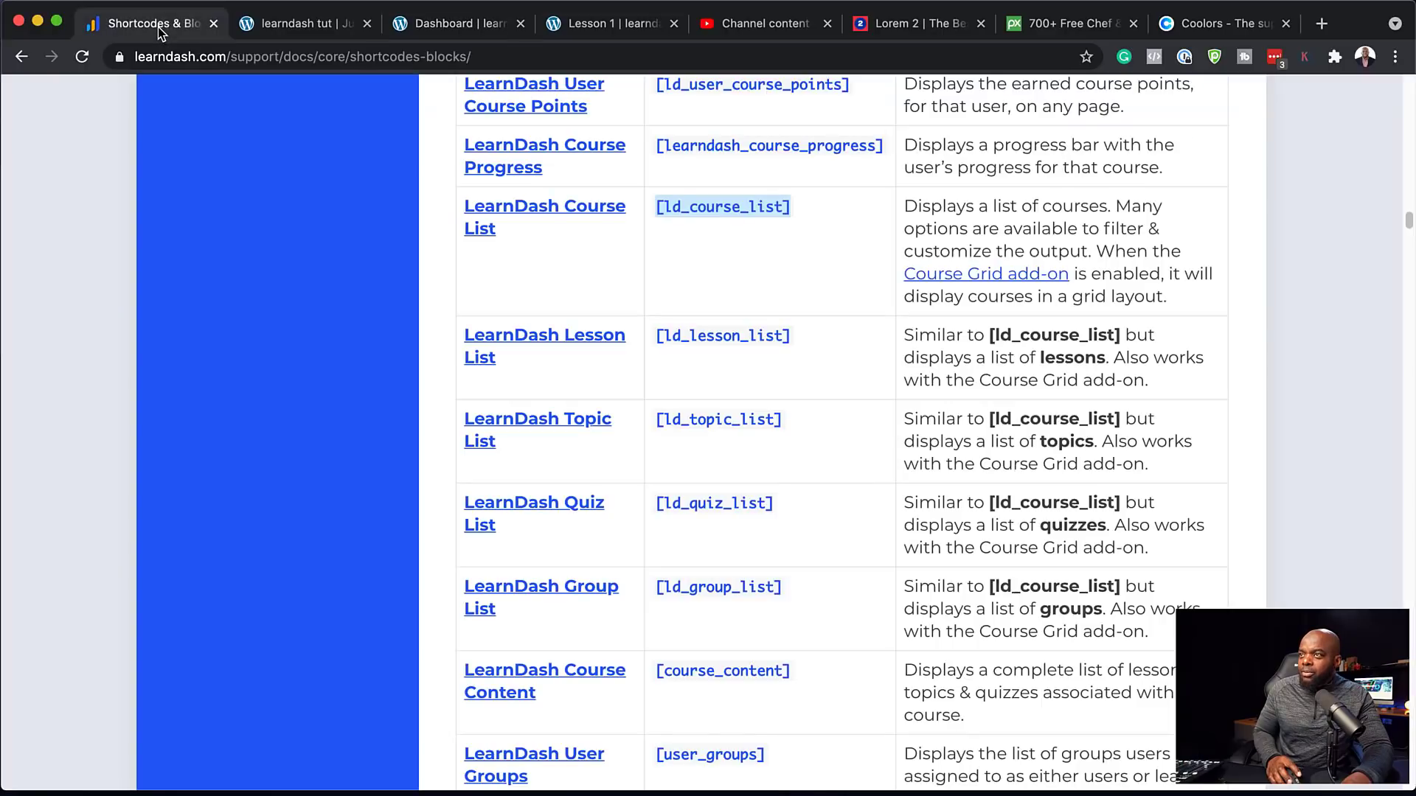
scroll(809, 481, "up", 5)
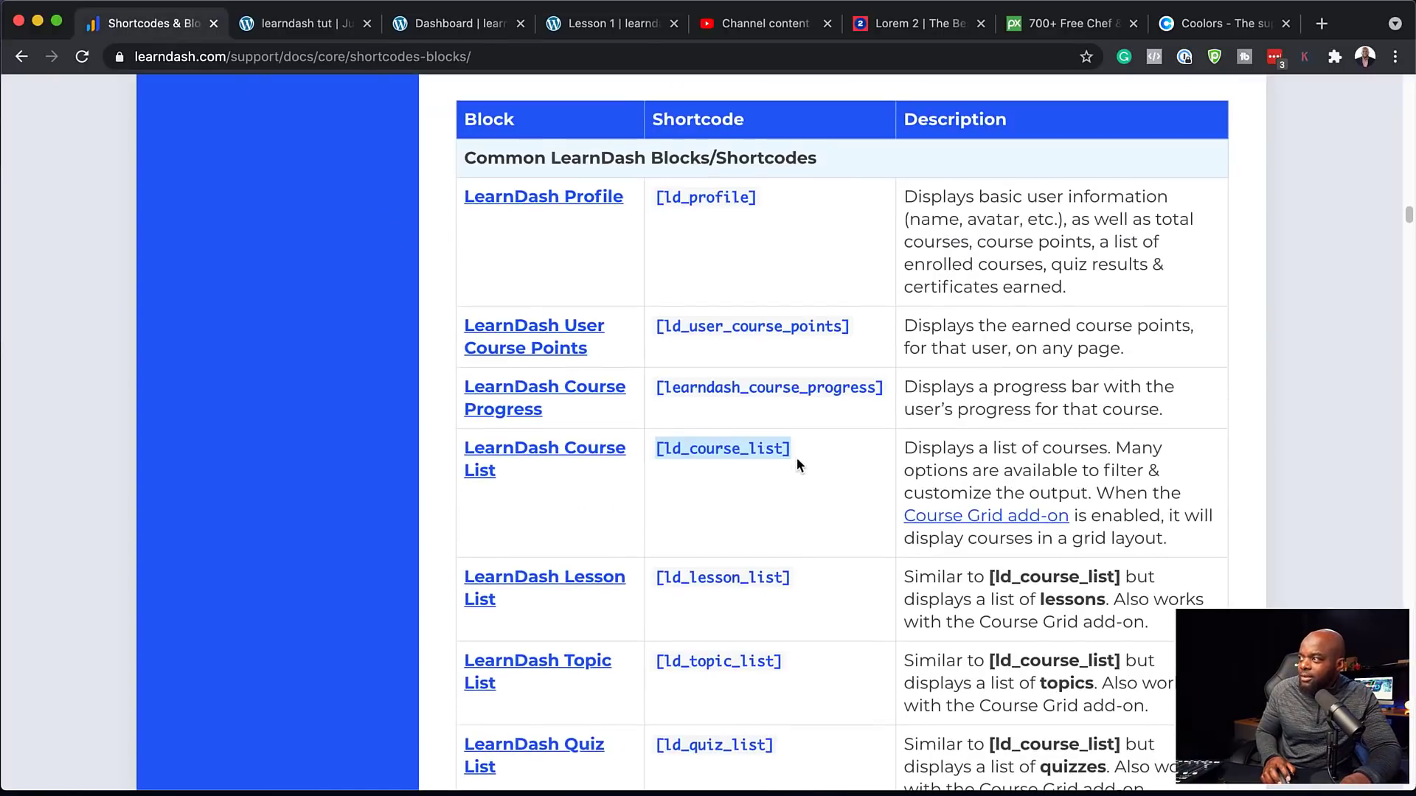
left_click_drag(756, 200, 663, 200)
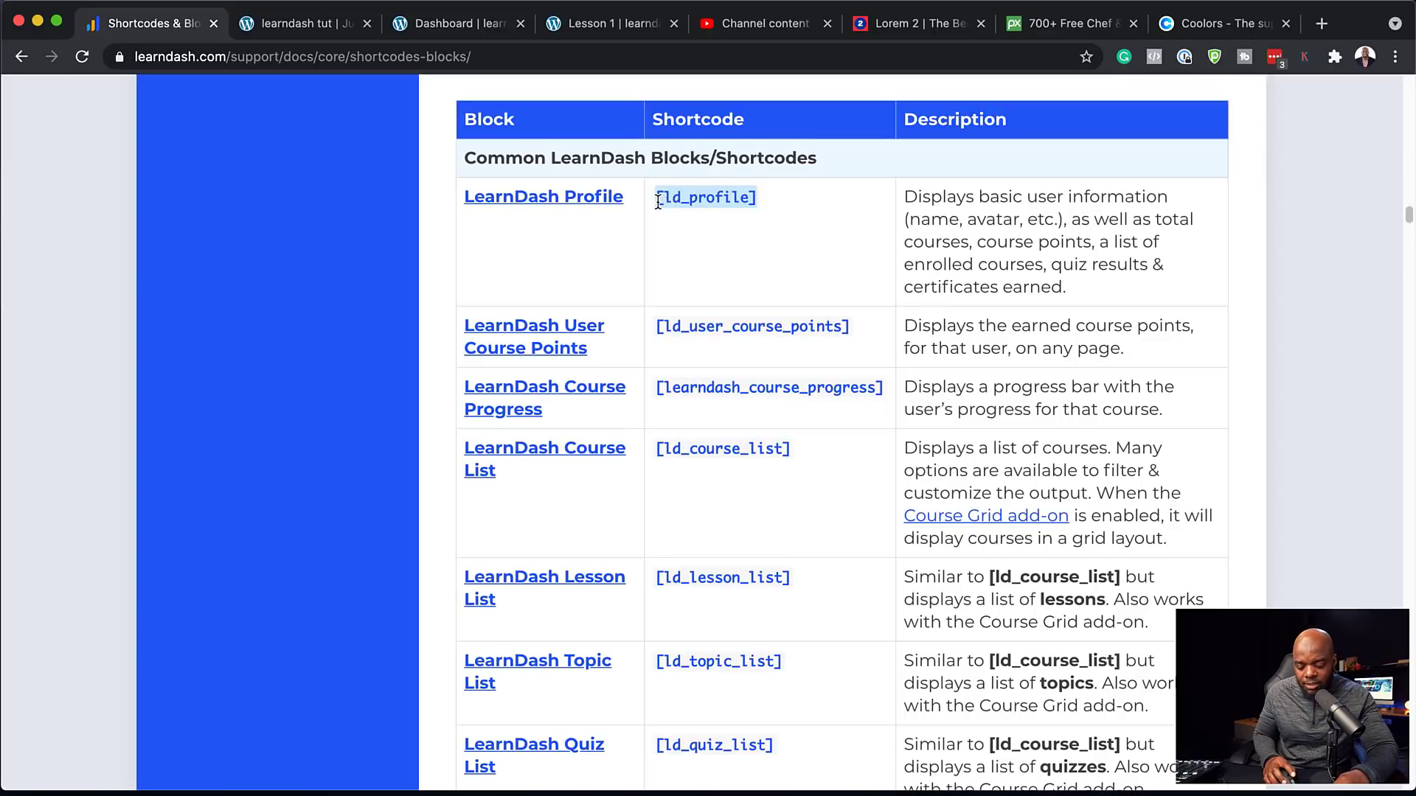
left_click(490, 24)
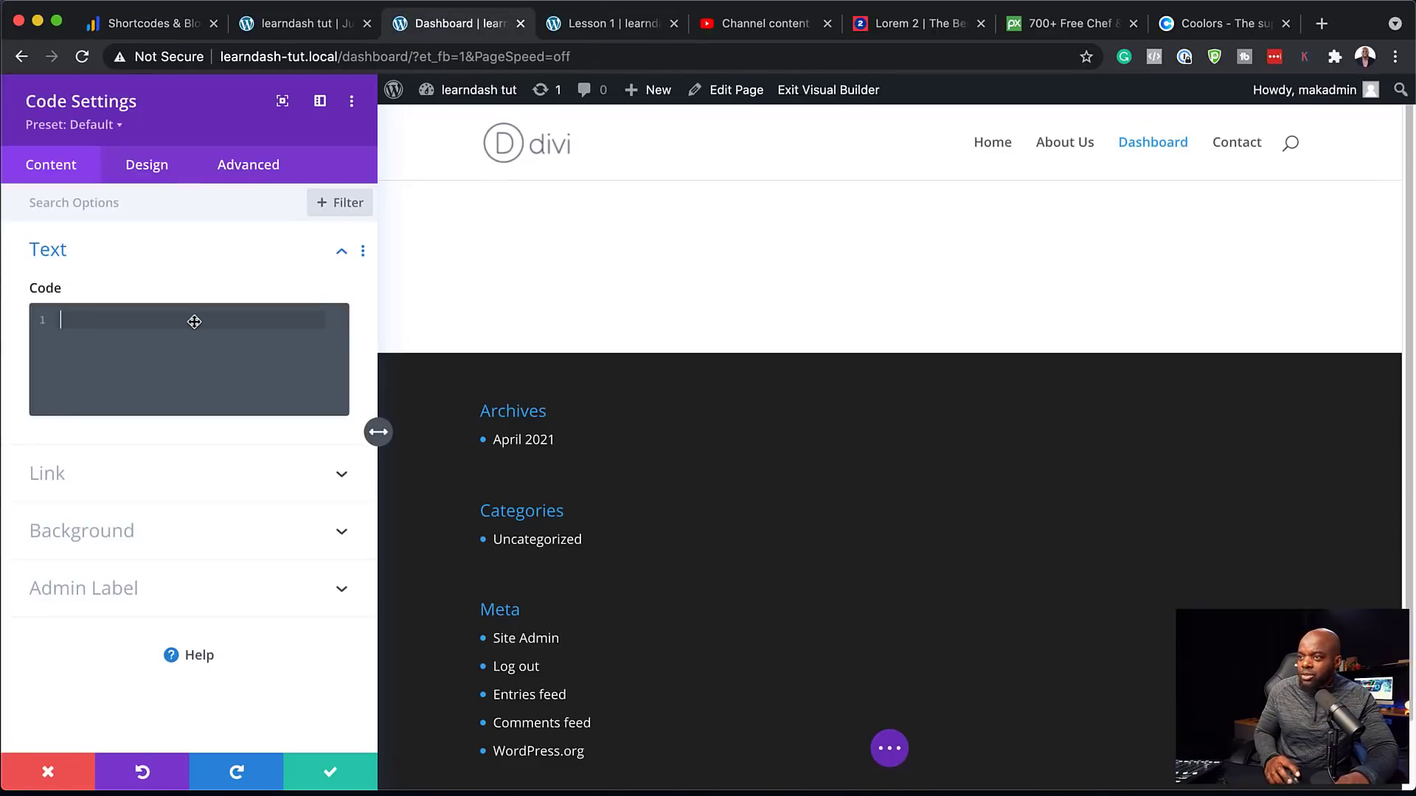
type("[ld_profile]")
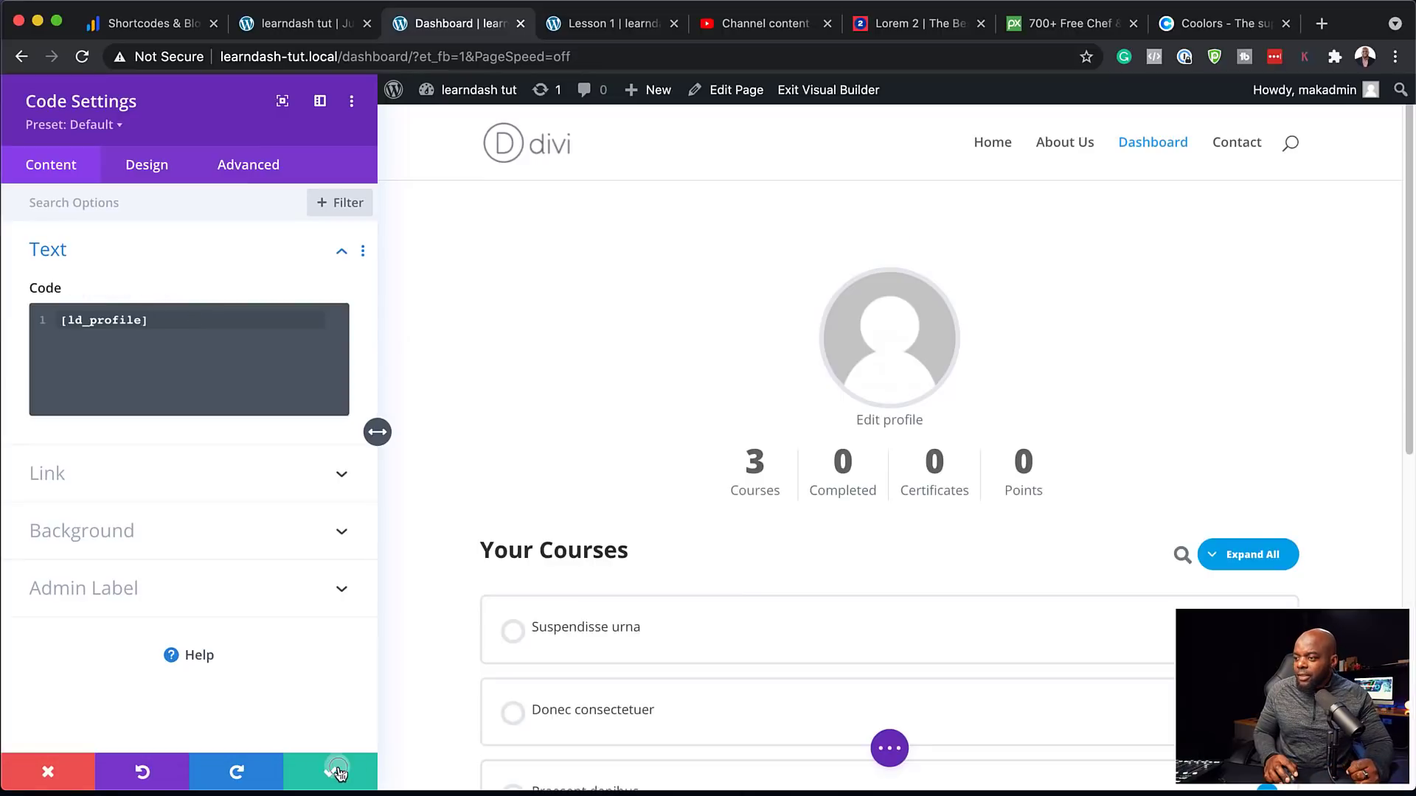
left_click(339, 772)
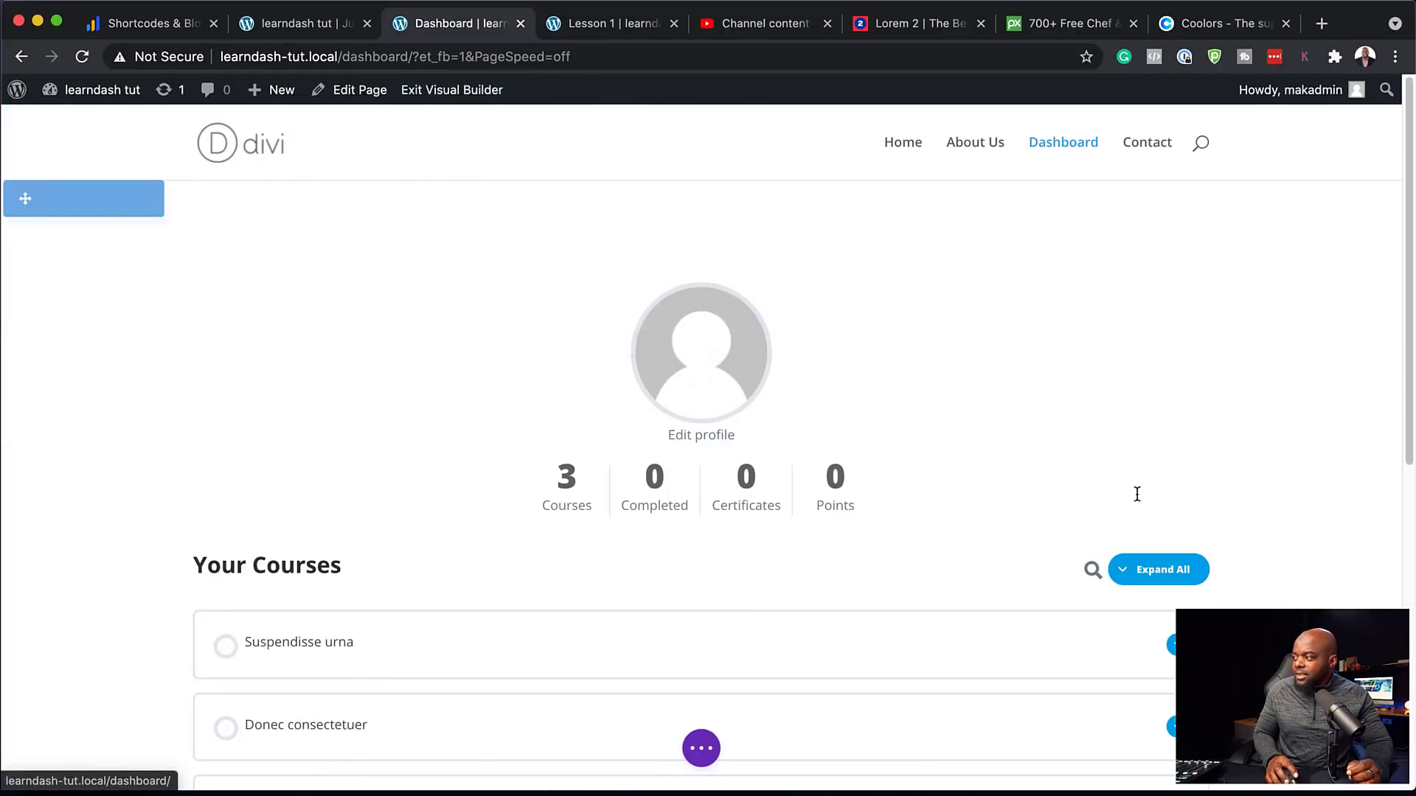
key("super+s")
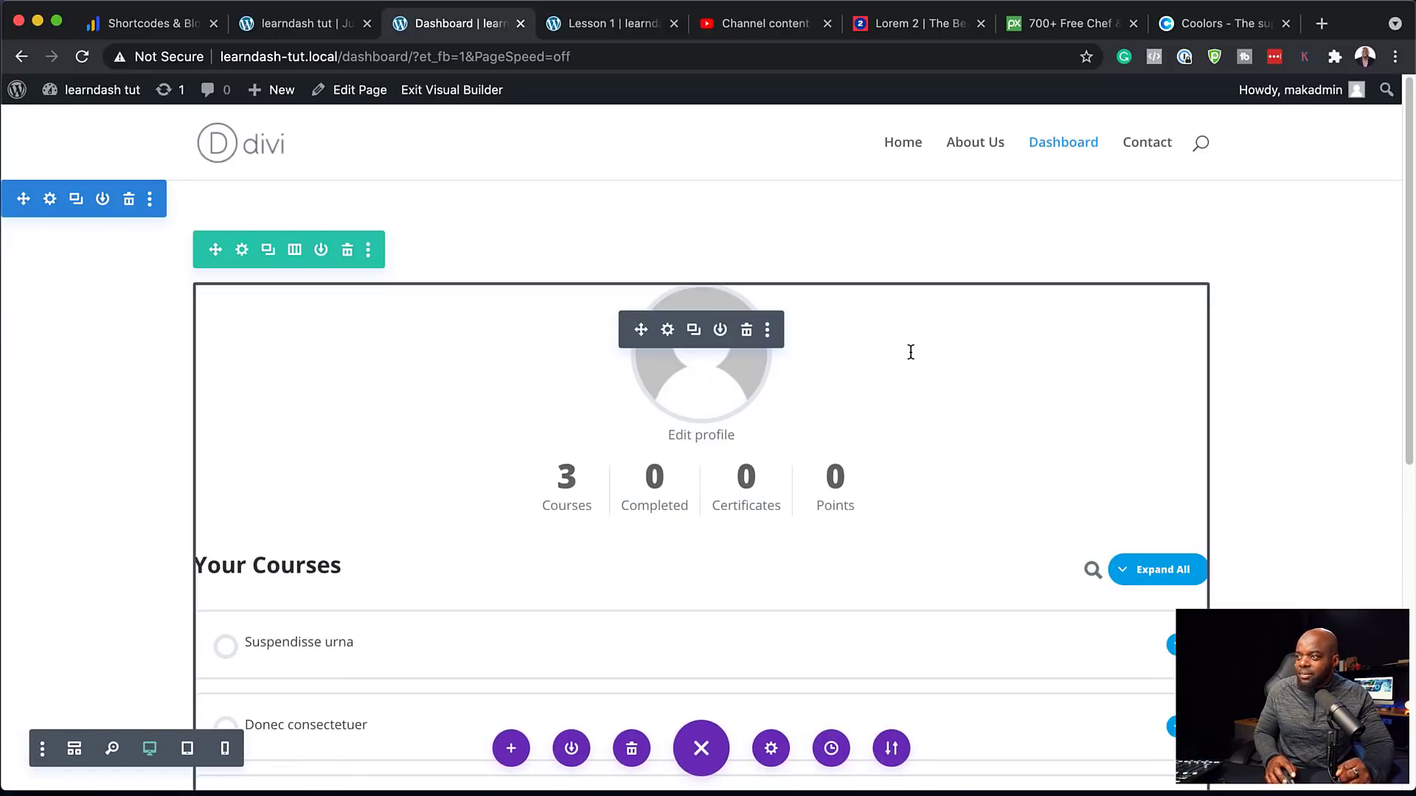
left_click(476, 90)
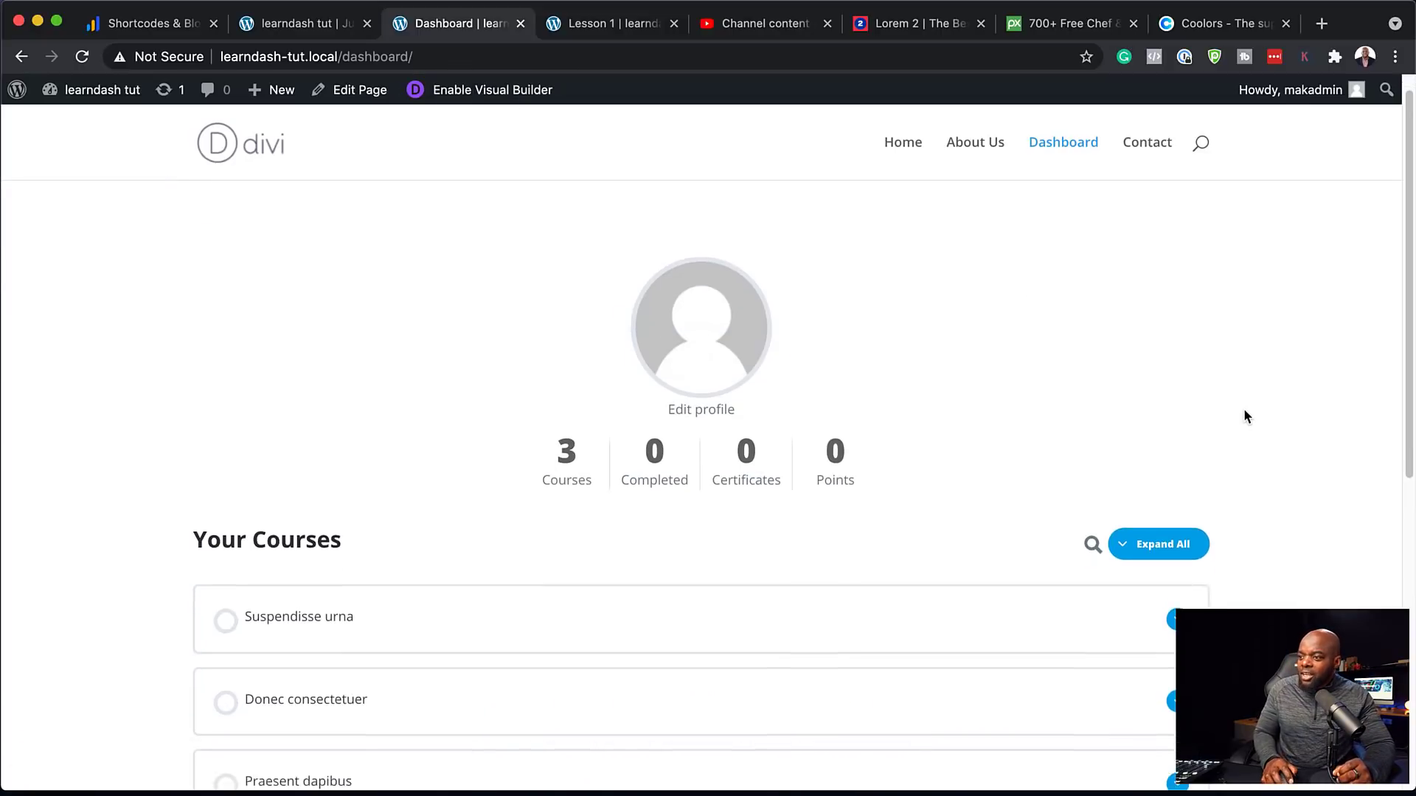
Open the Suspendisse urna course from Your Courses, then its Lesson 1 page
scroll(1244, 410, "down", 2)
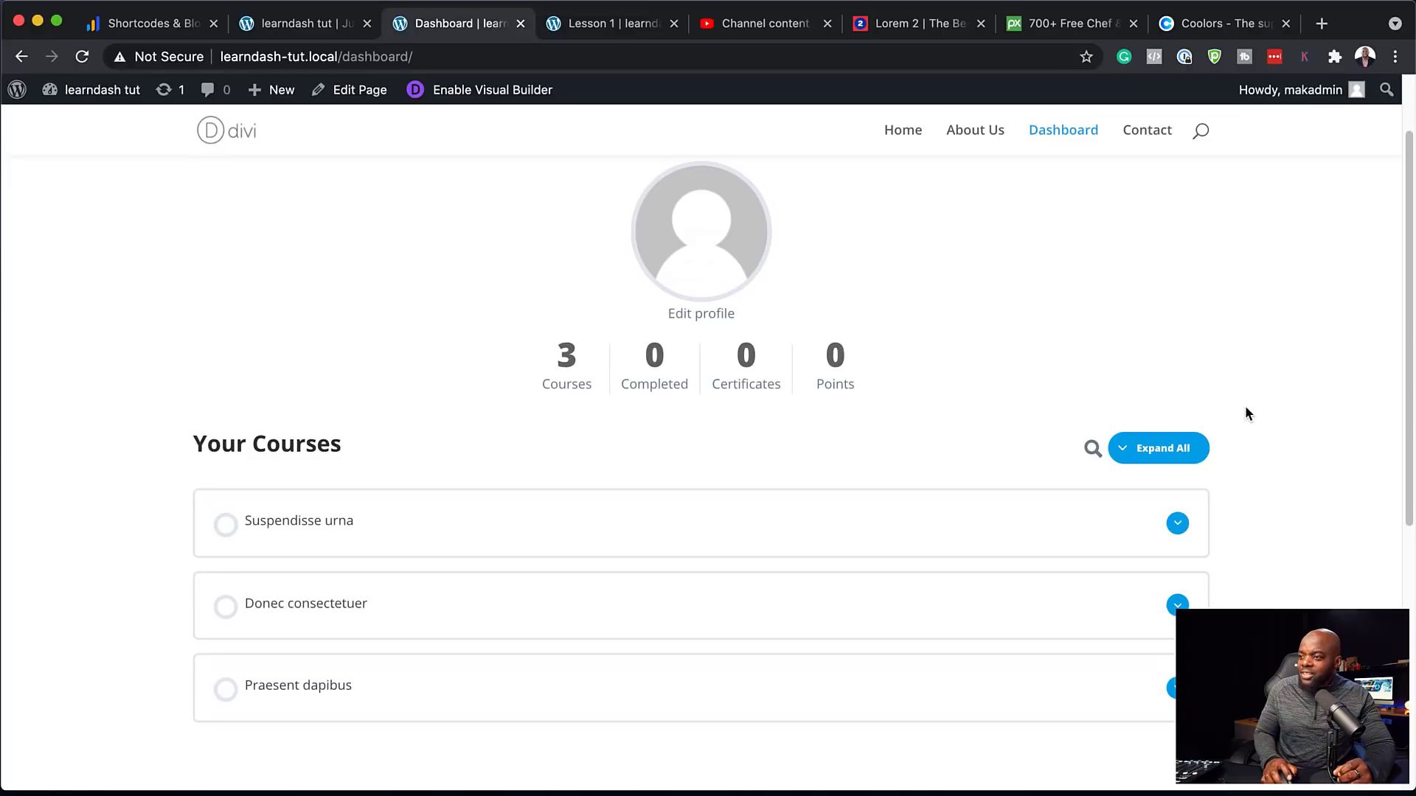
left_click(269, 530)
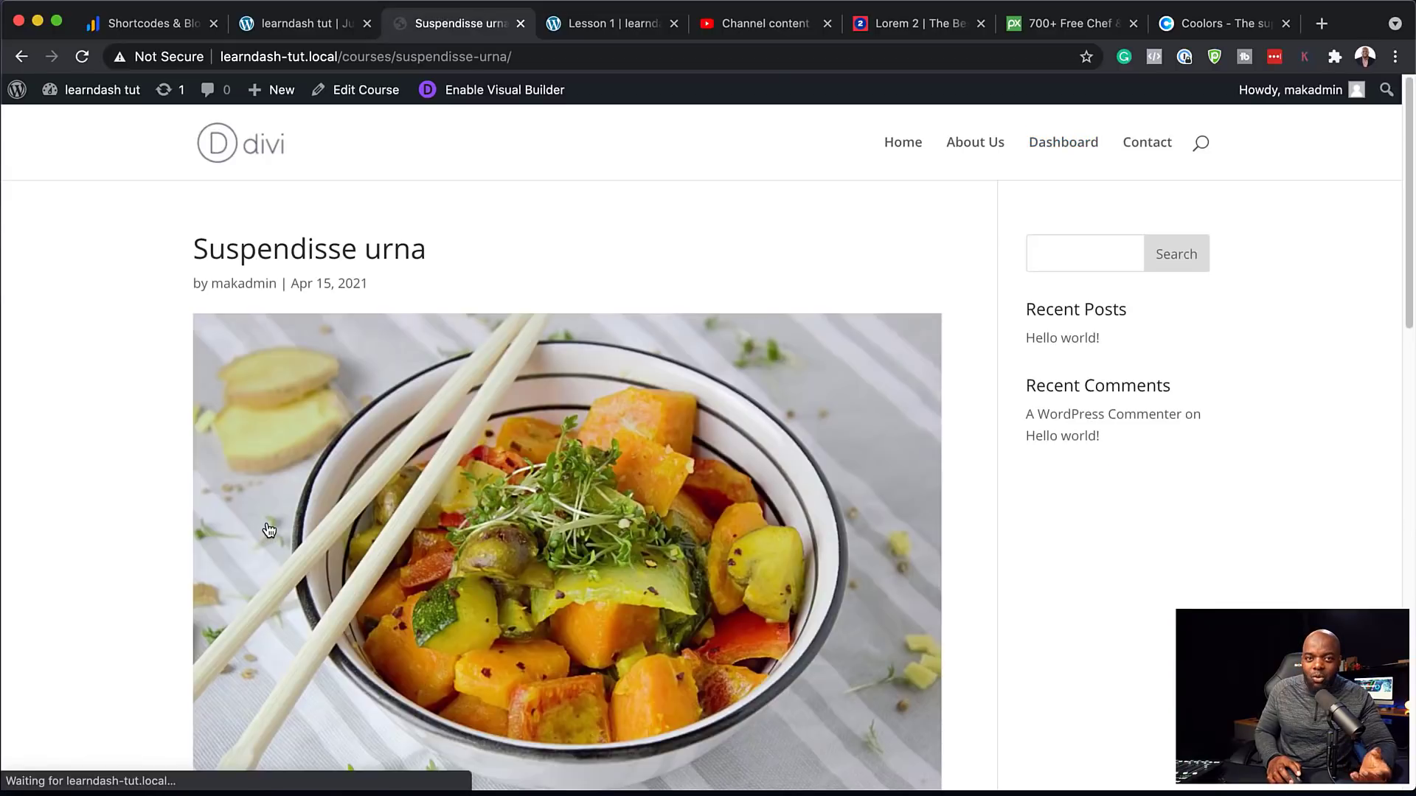
scroll(779, 364, "down", 3)
scroll(780, 369, "down", 8)
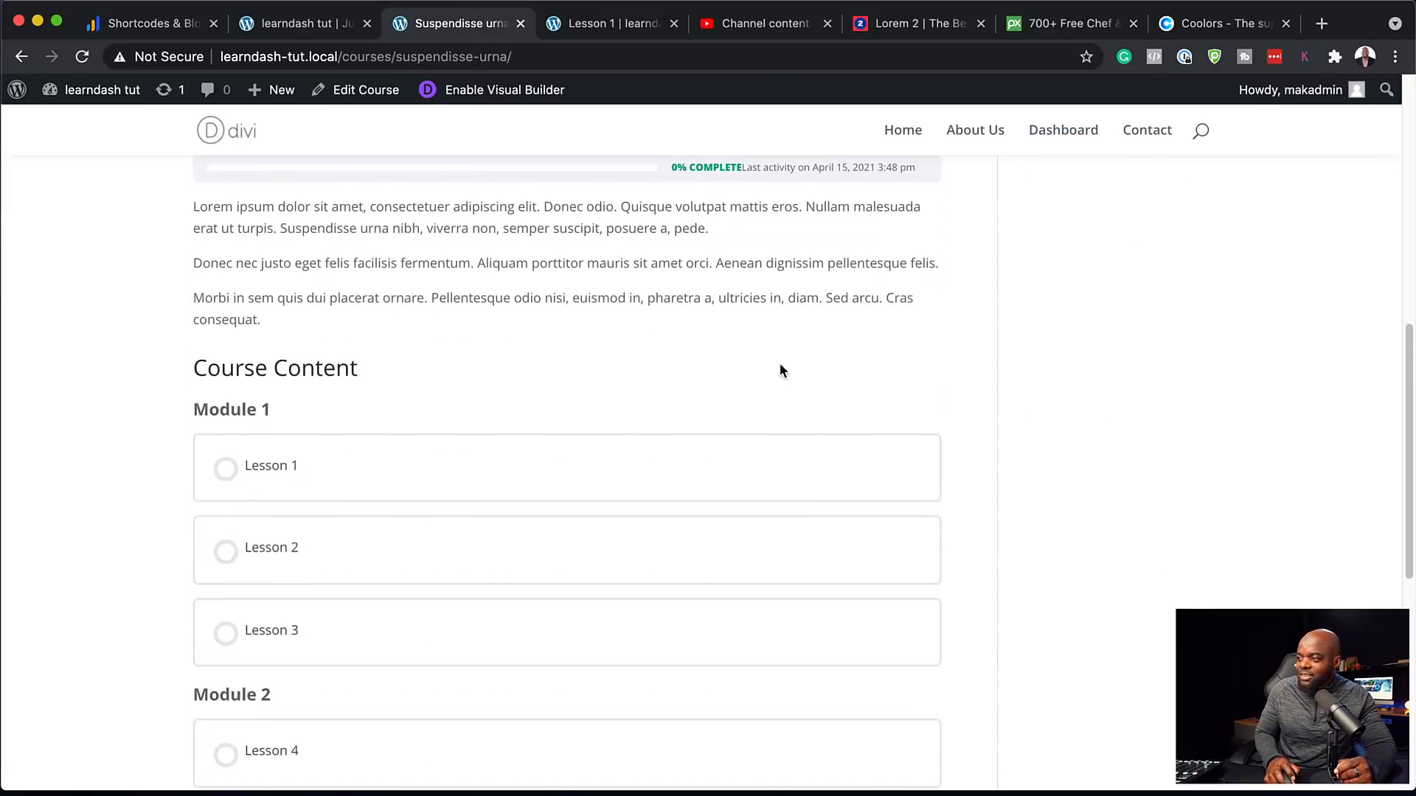
scroll(781, 369, "up", 5)
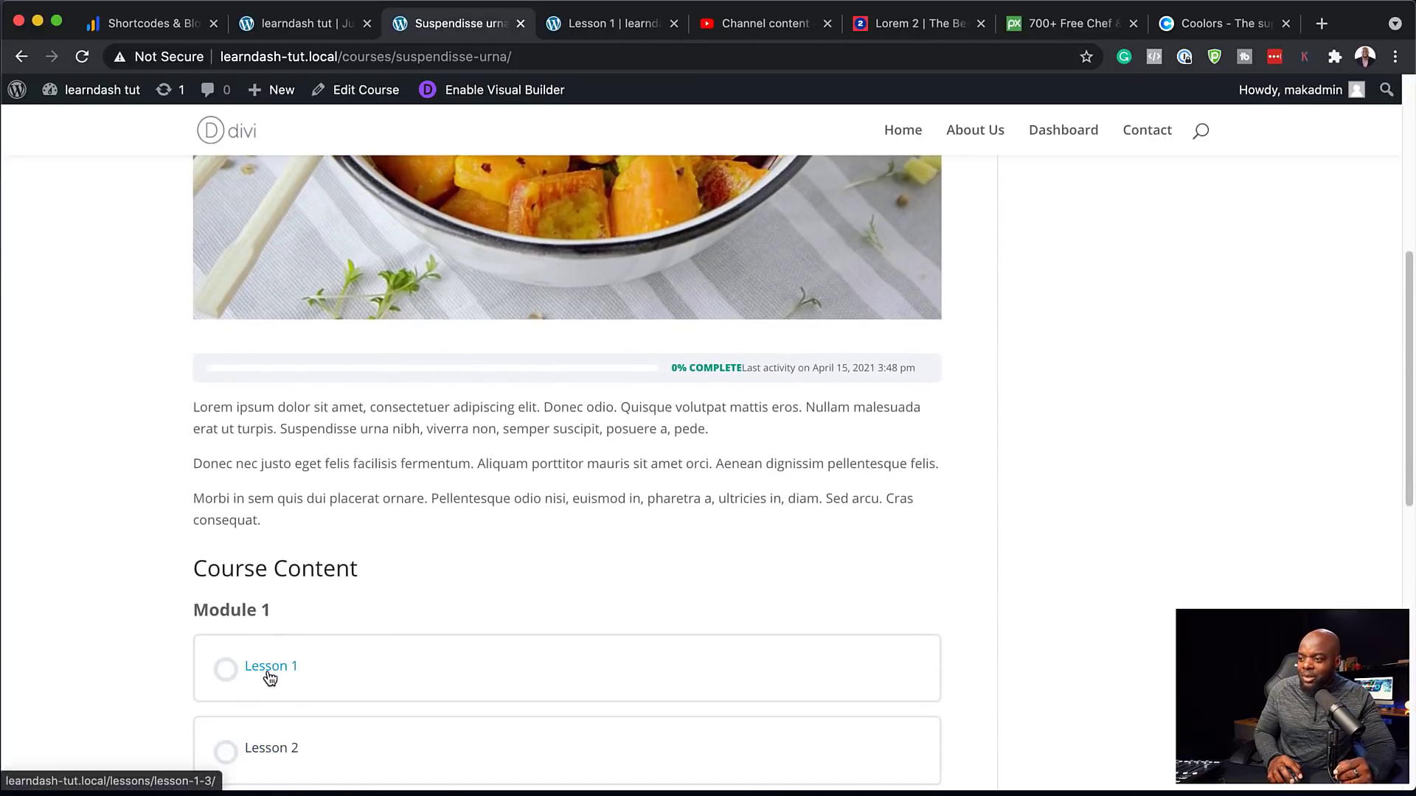
left_click(270, 672)
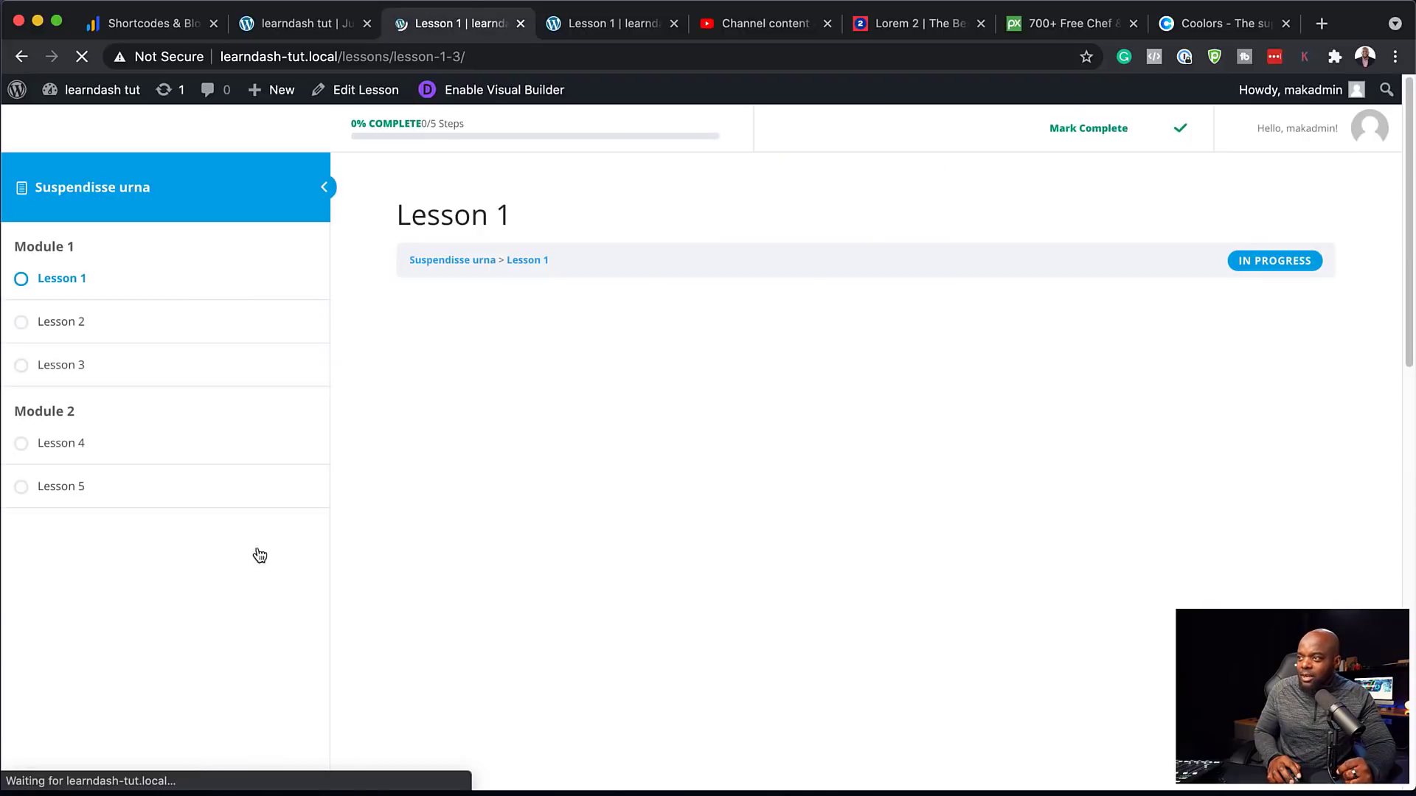
scroll(368, 503, "down", 10)
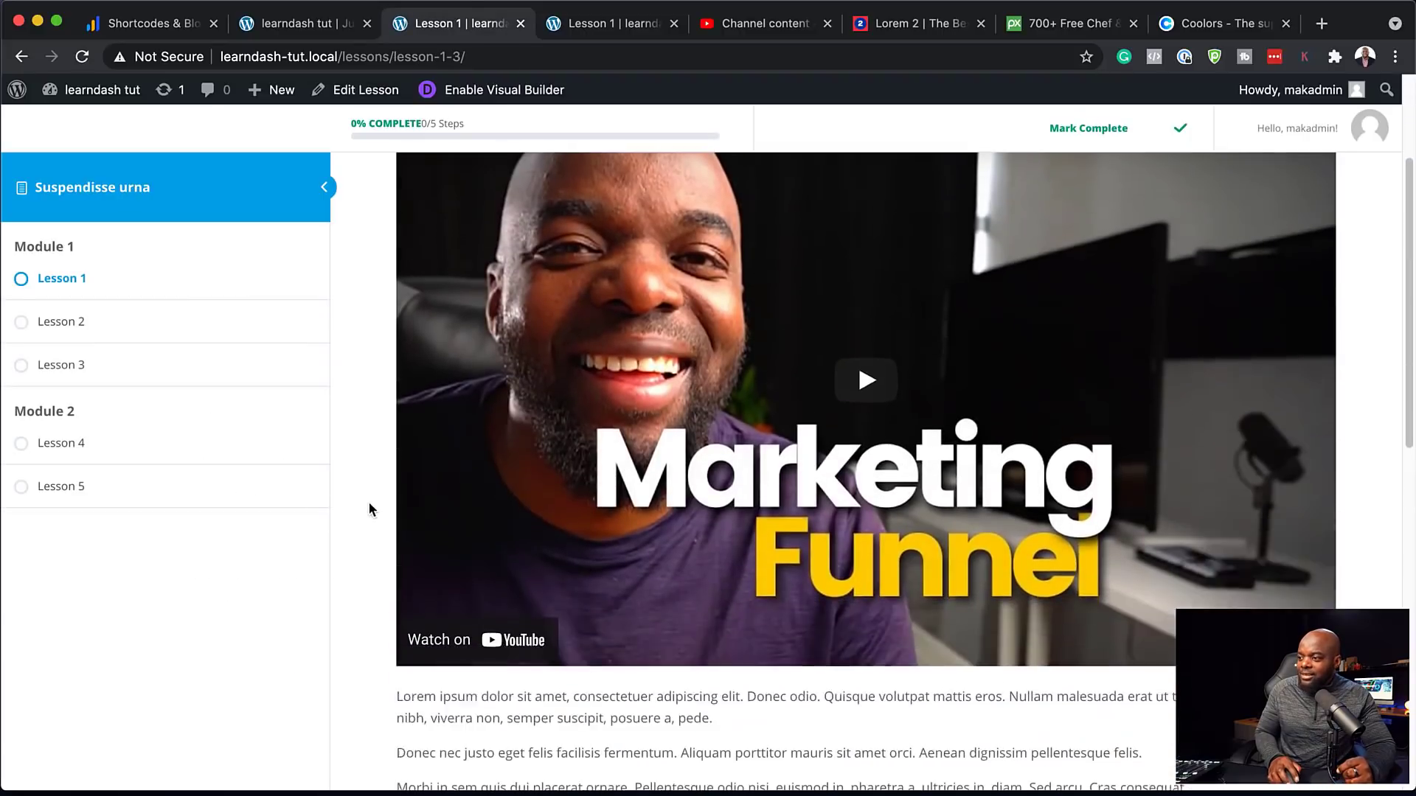
scroll(382, 503, "up", 10)
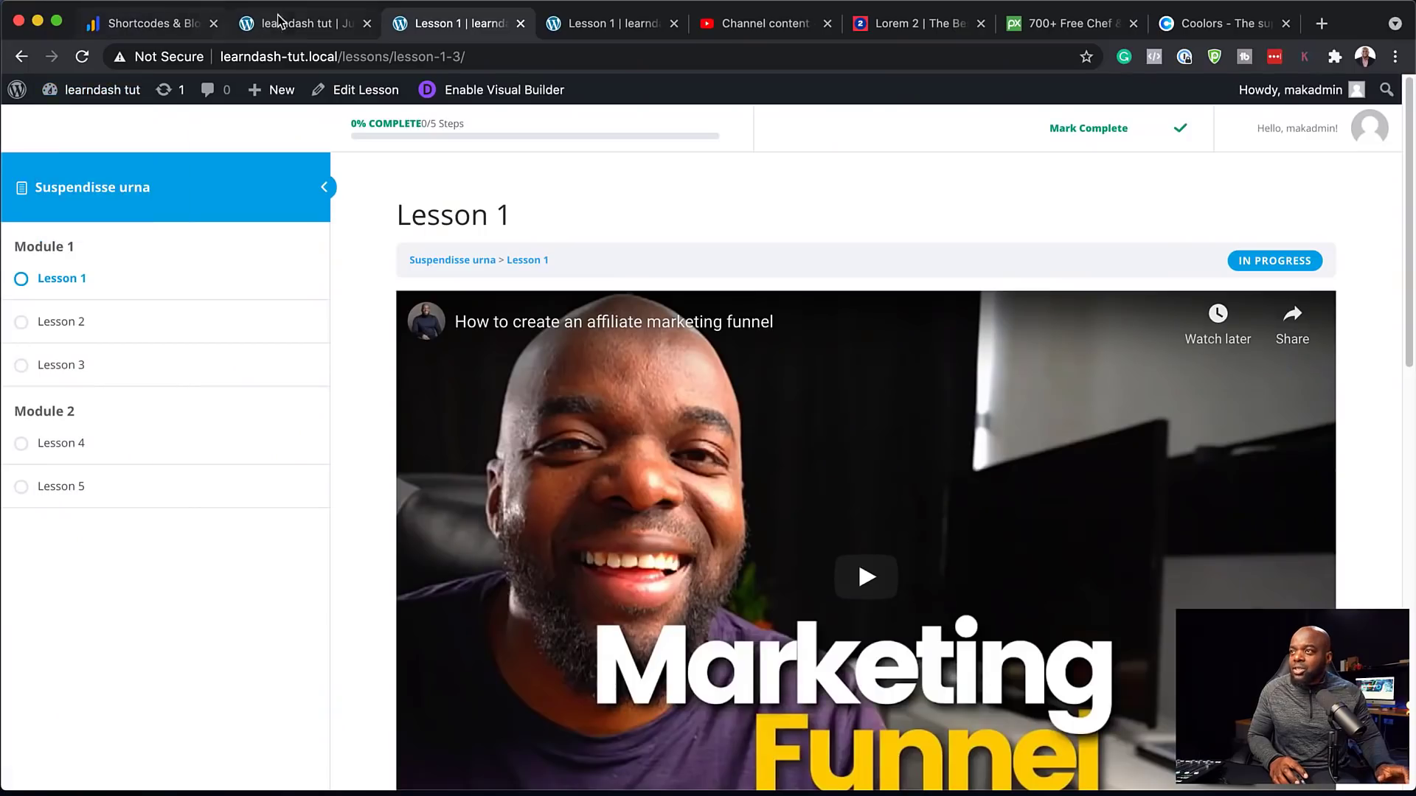
left_click(316, 26)
Go to the admin dashboard and open Divi > Theme Builder
scroll(216, 286, "up", 5)
mouse_move(103, 90)
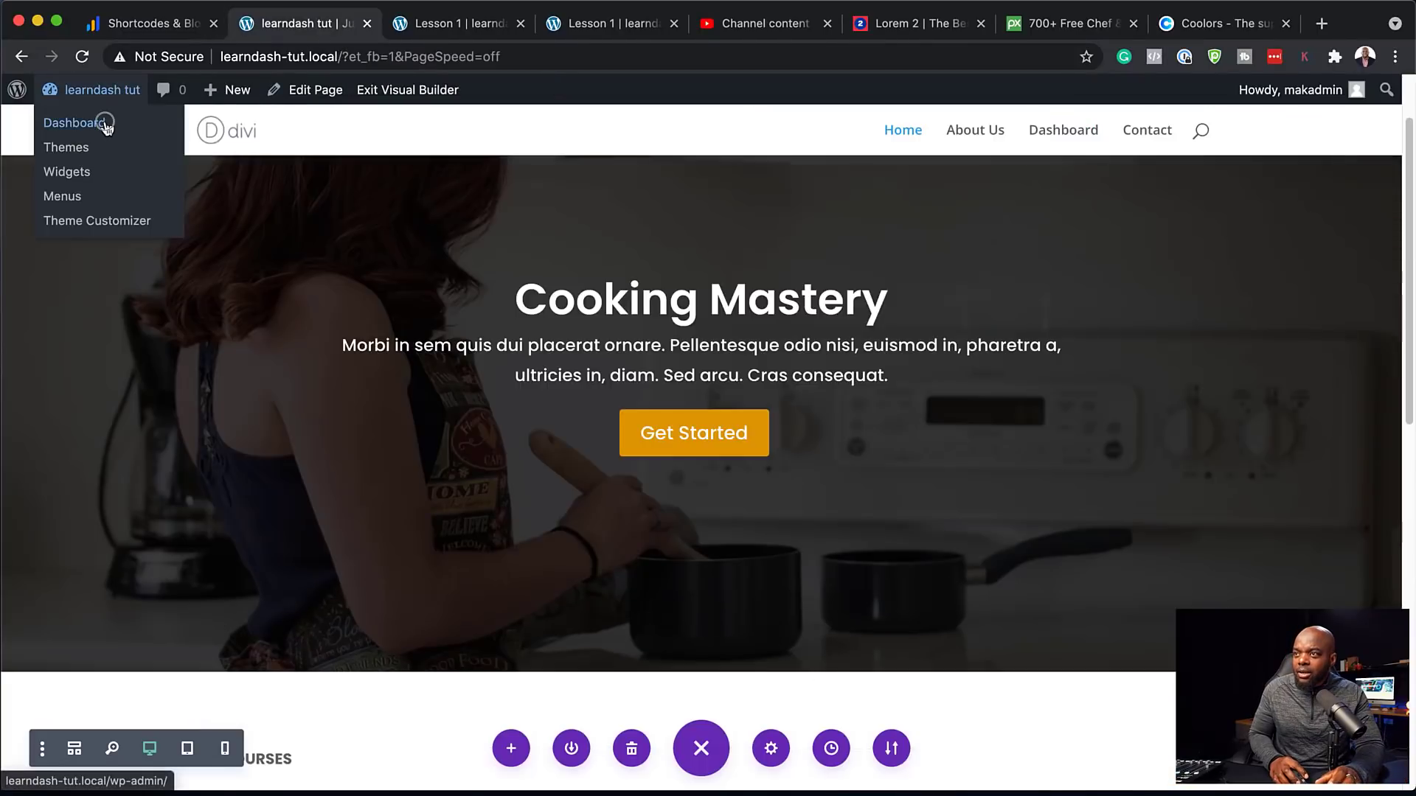
left_click(106, 127)
mouse_move(118, 524)
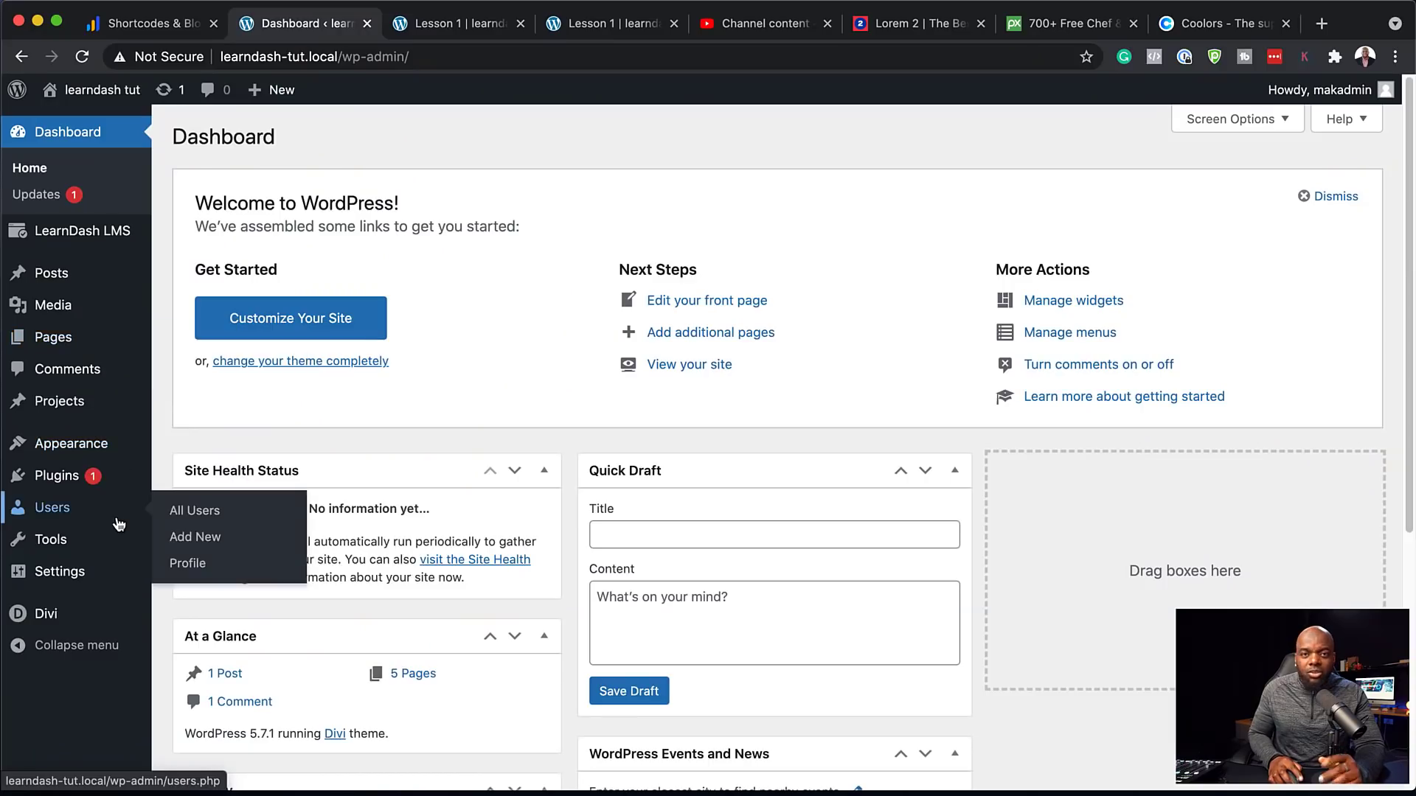
scroll(118, 524, "down", 3)
mouse_move(48, 617)
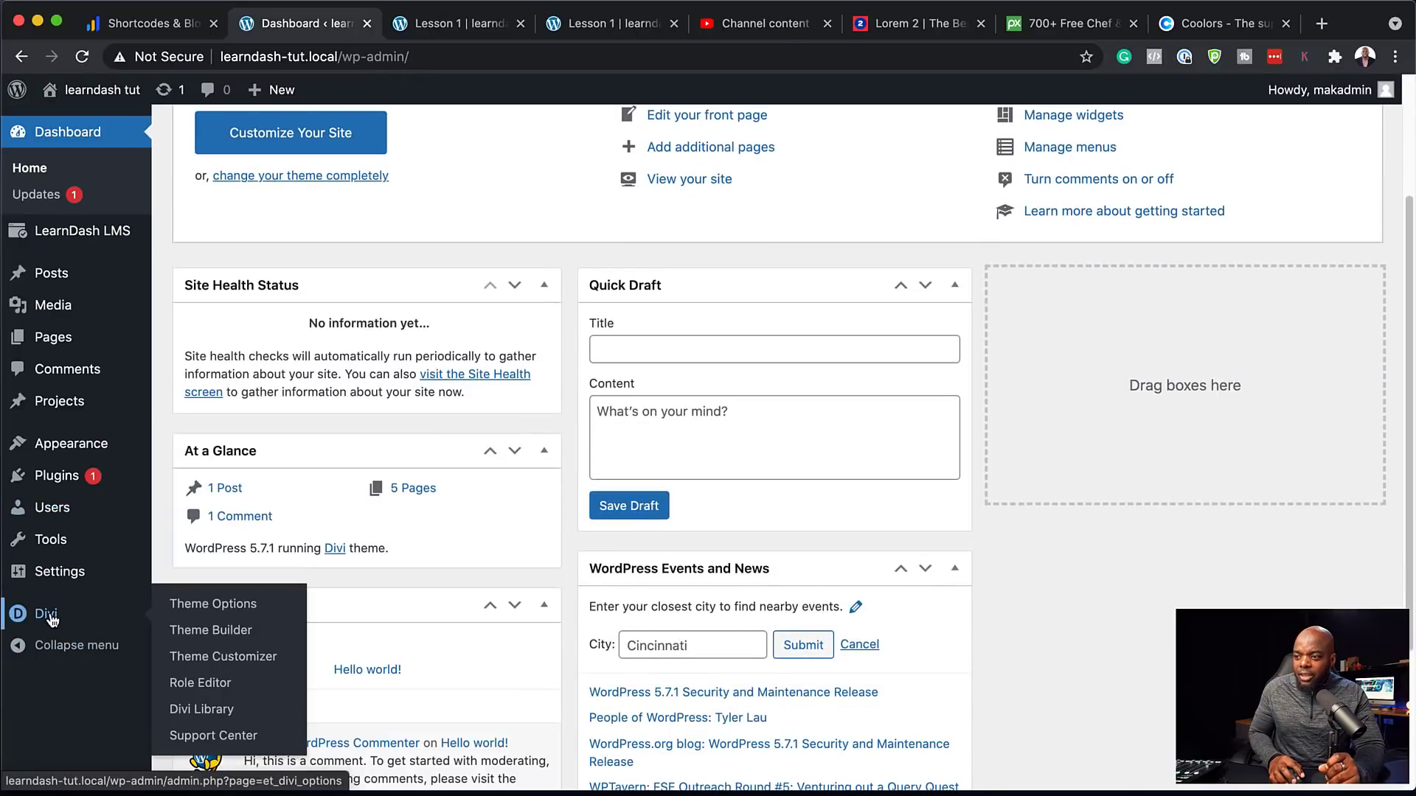
left_click(239, 635)
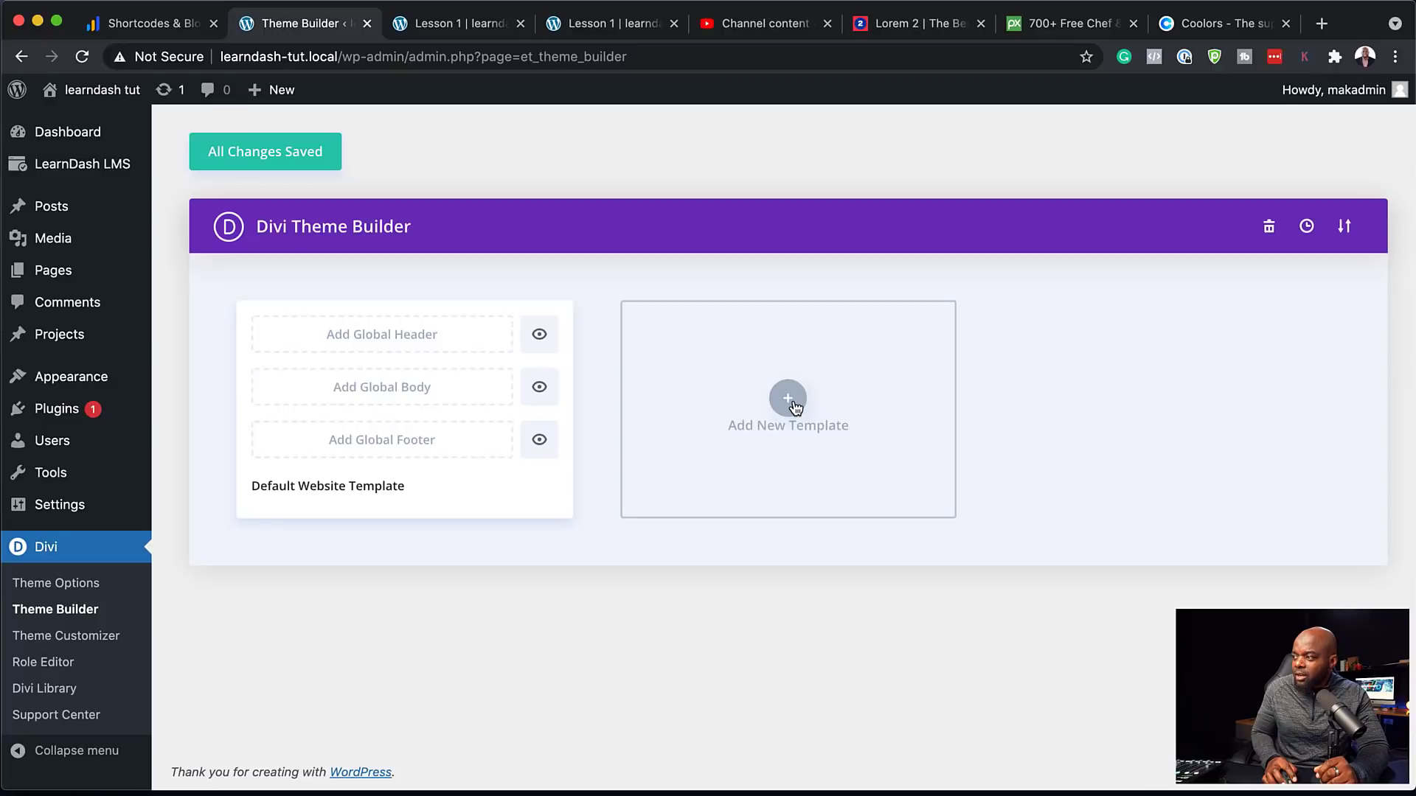
Create an All Pages template and start its custom body layout from scratch
left_click(790, 400)
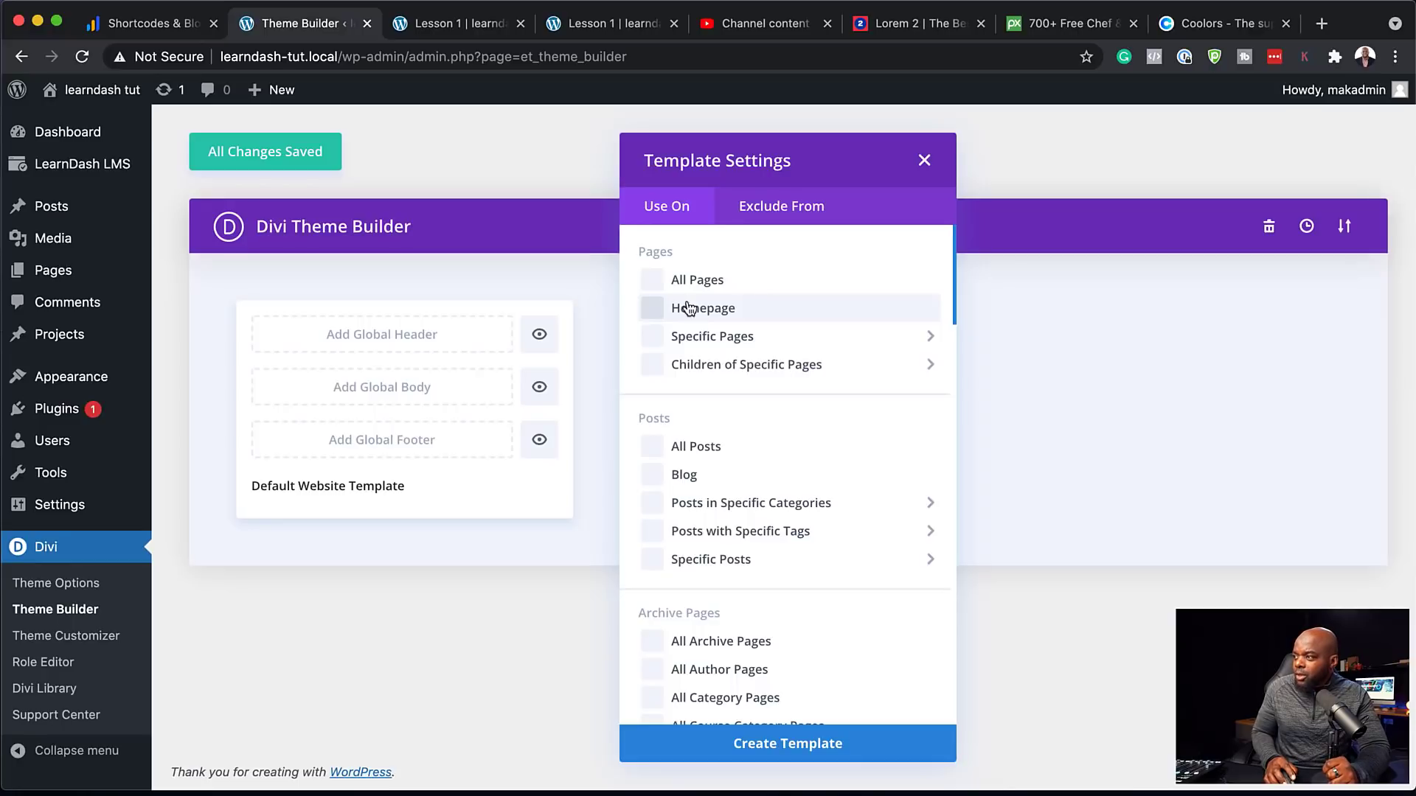
left_click(819, 745)
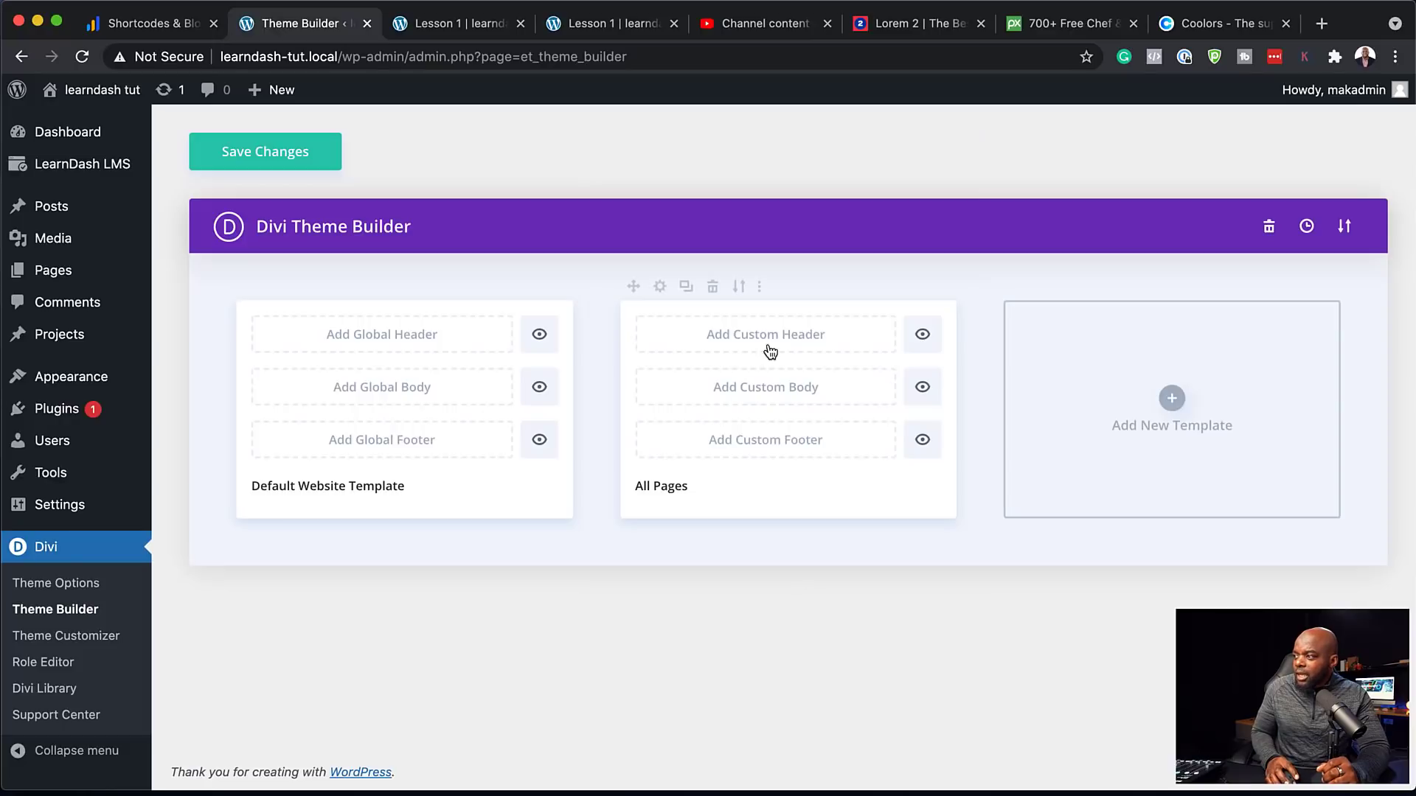
left_click(760, 390)
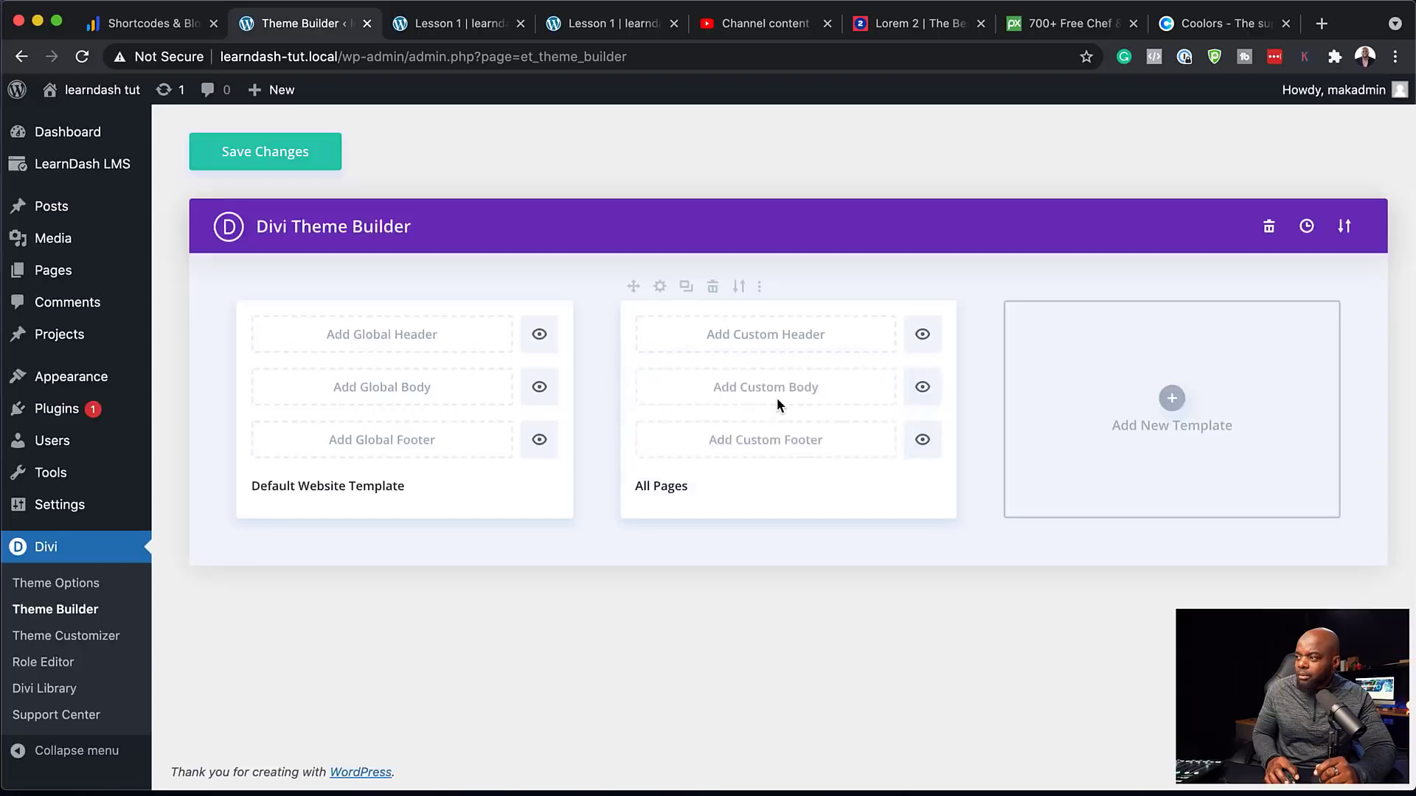
left_click(775, 399)
left_click(419, 466)
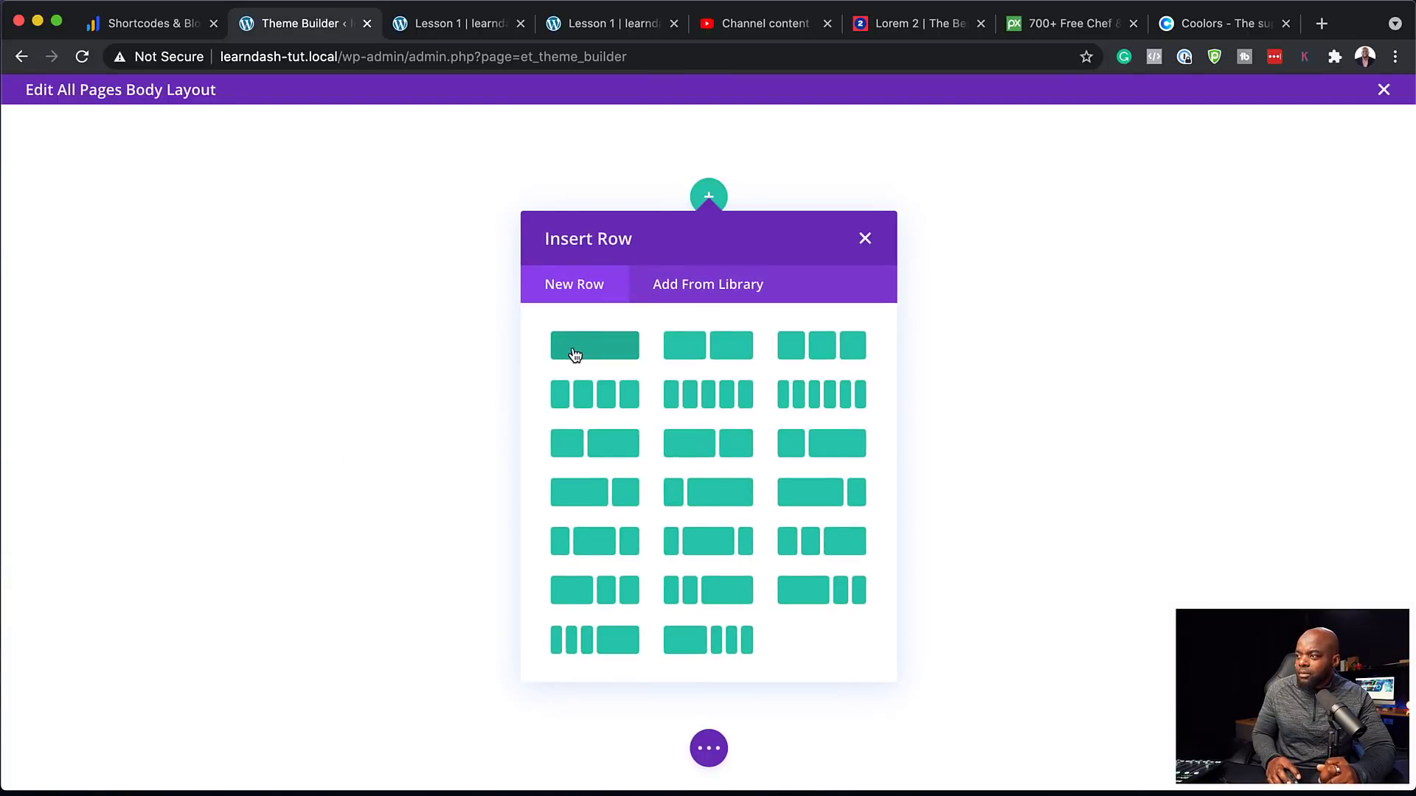
Add a one-column row with a Post Content module to the body layout and open its settings
left_click(574, 353)
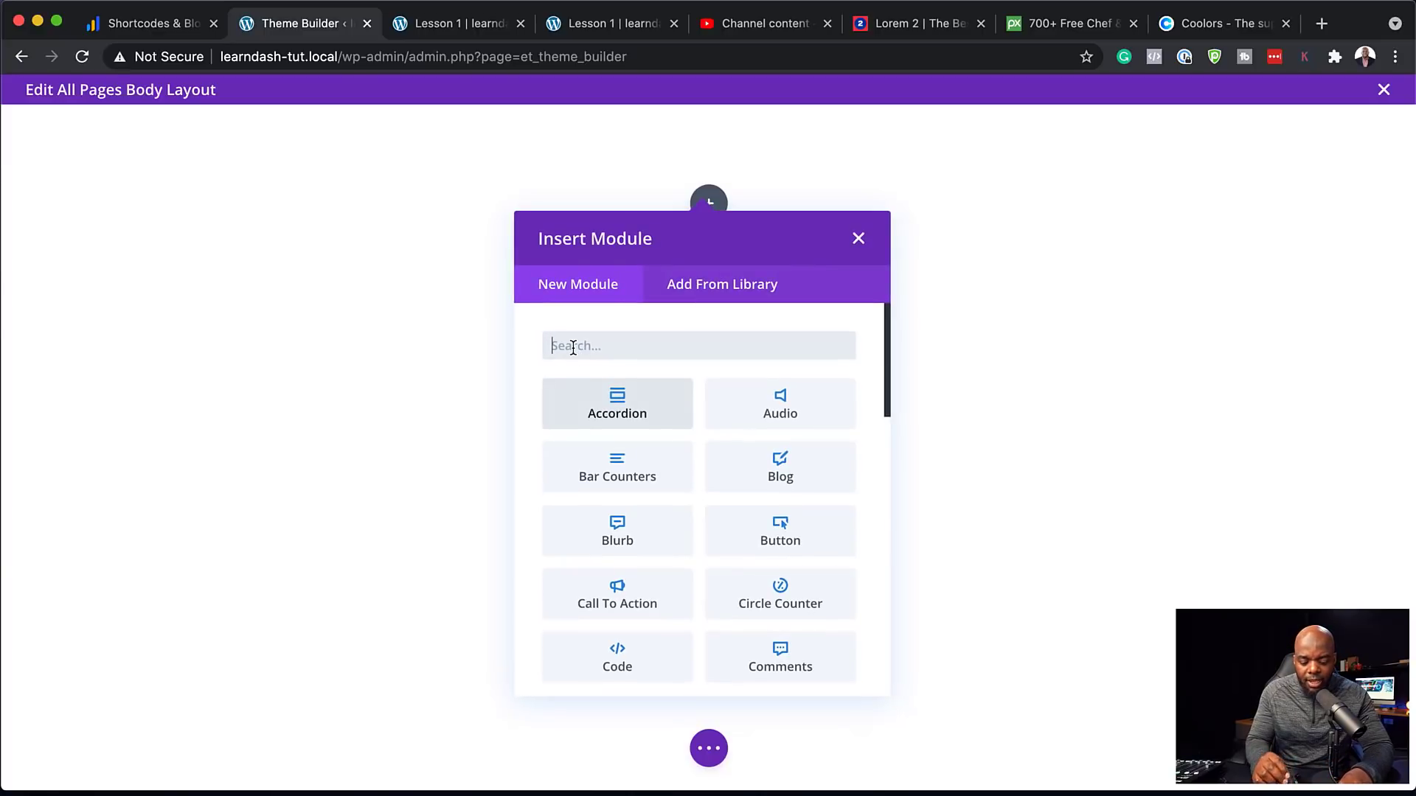
type("post")
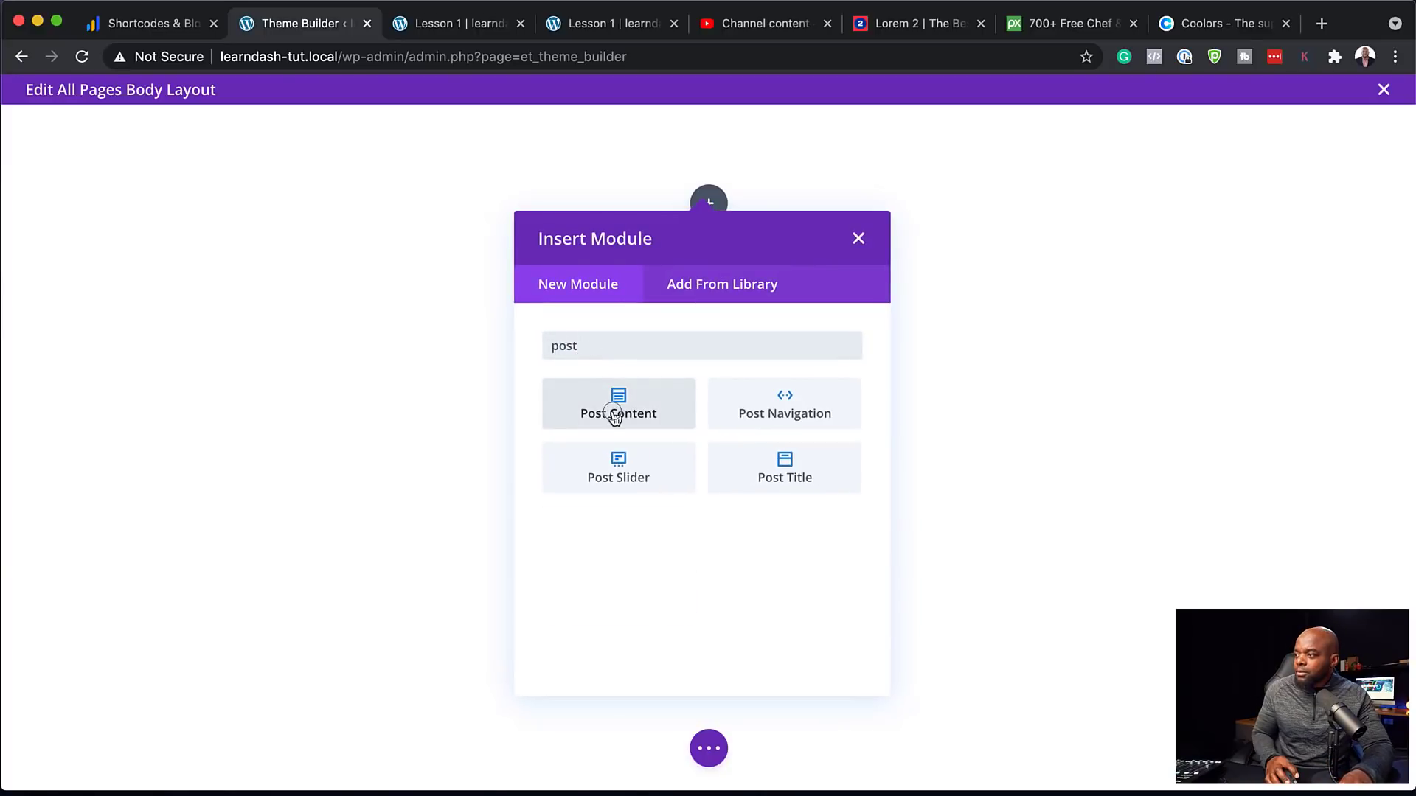
left_click(613, 413)
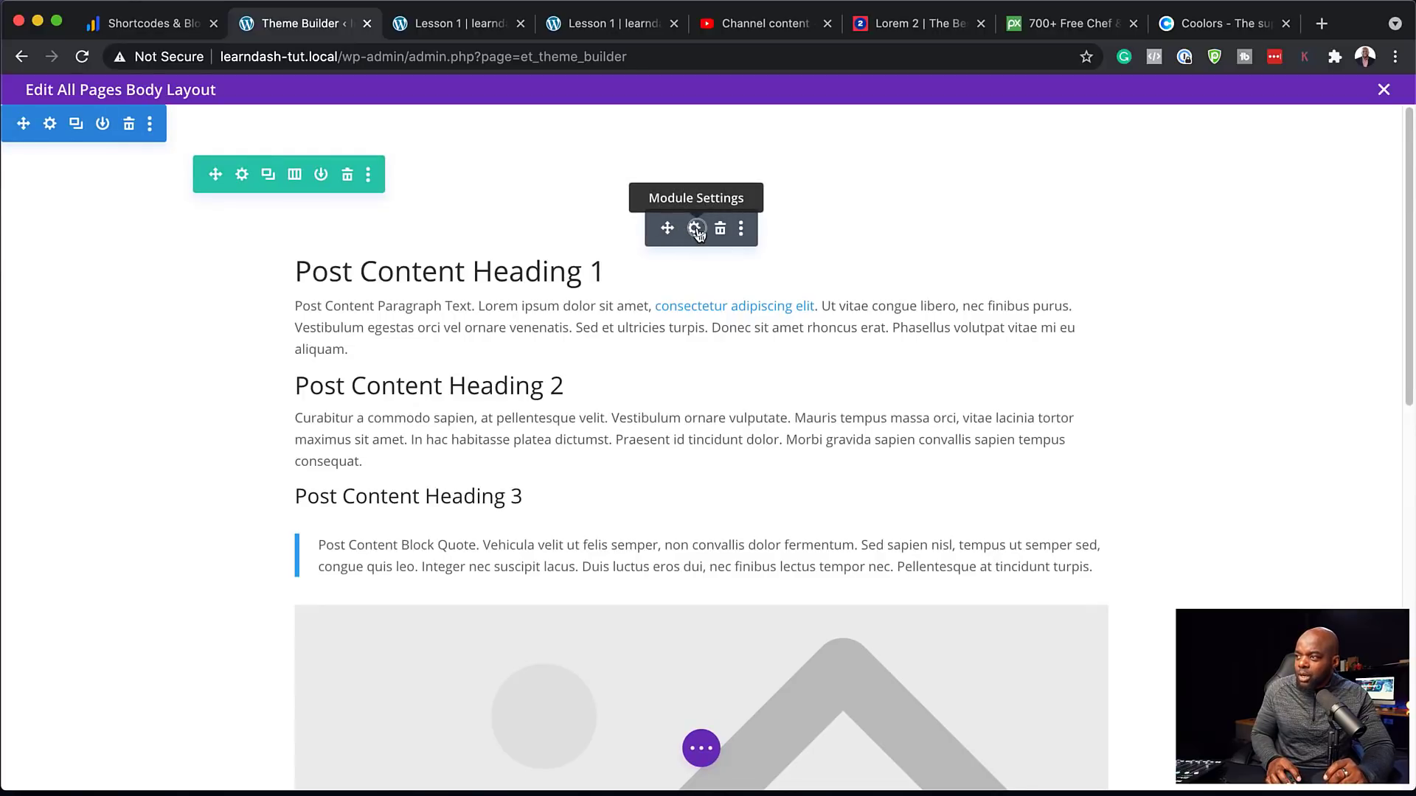
left_click(696, 228)
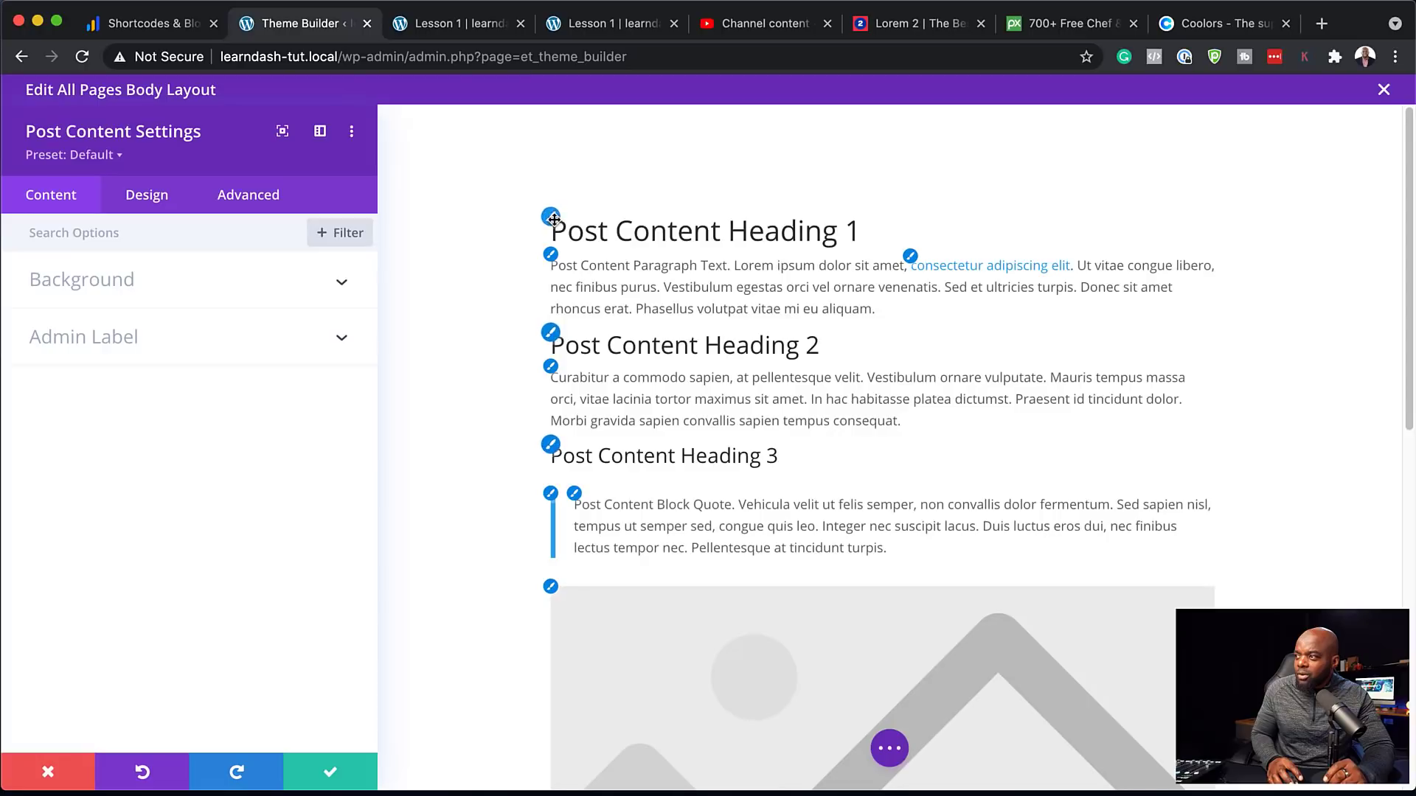
Set the Post Content Heading 1 and Heading 2 text to Poppins Bold
left_click(552, 217)
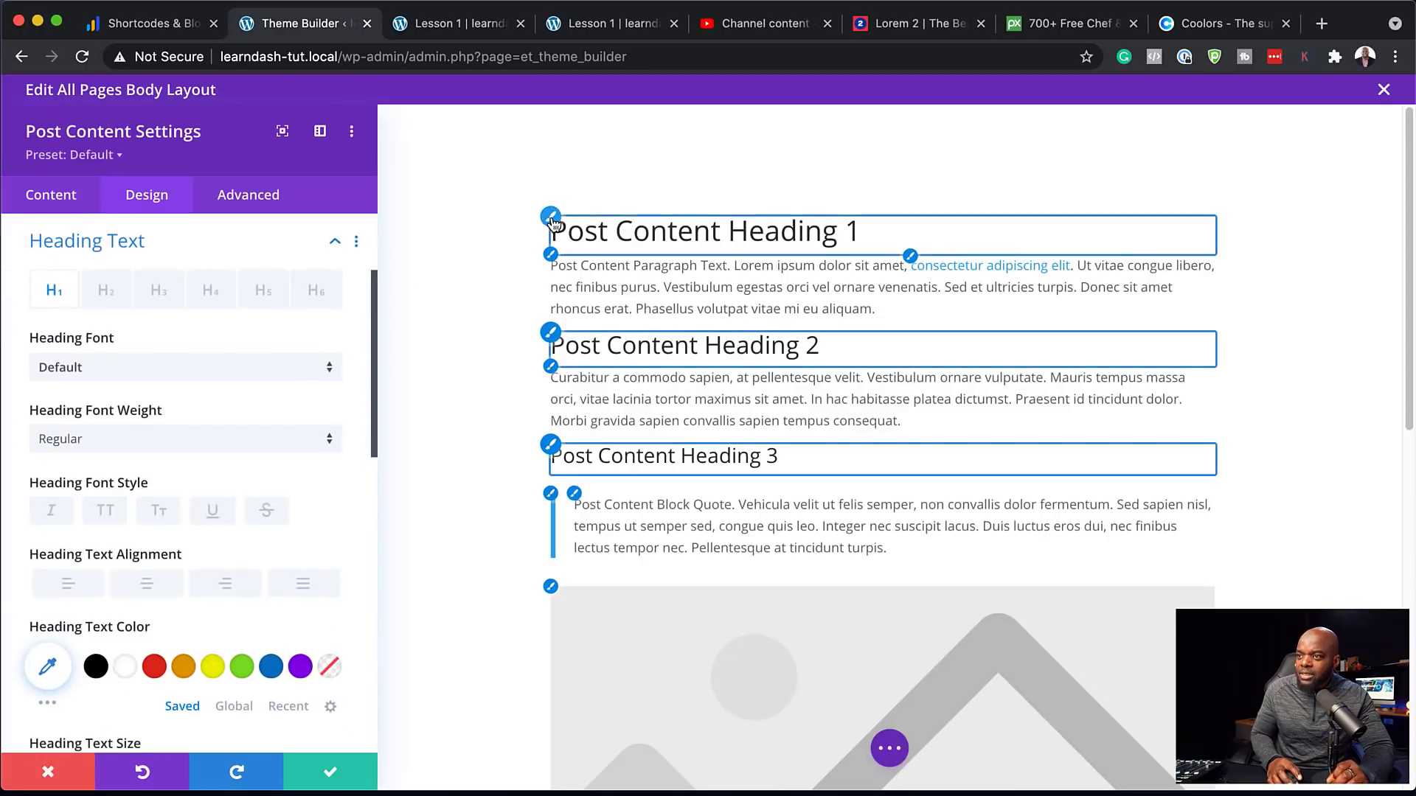
left_click(268, 379)
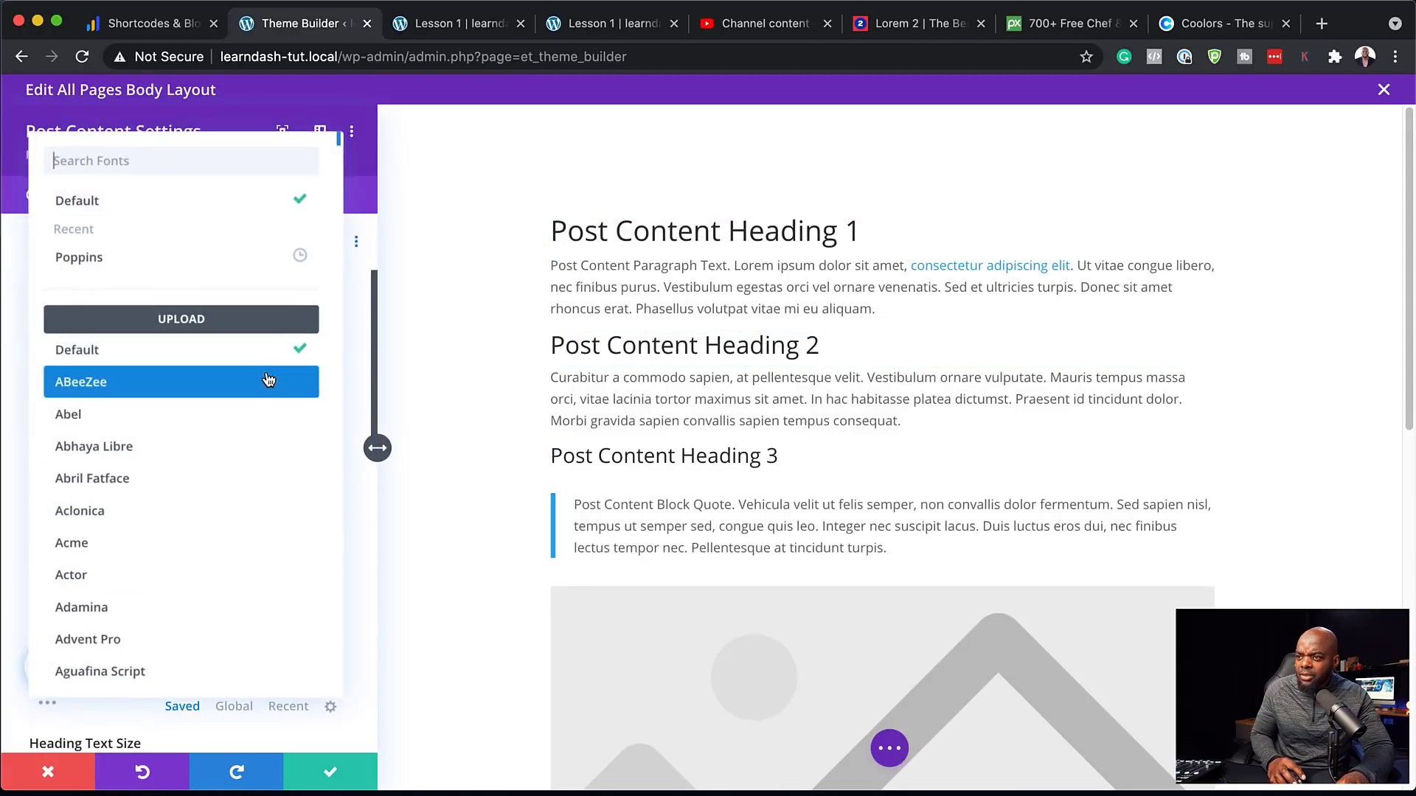
left_click(203, 259)
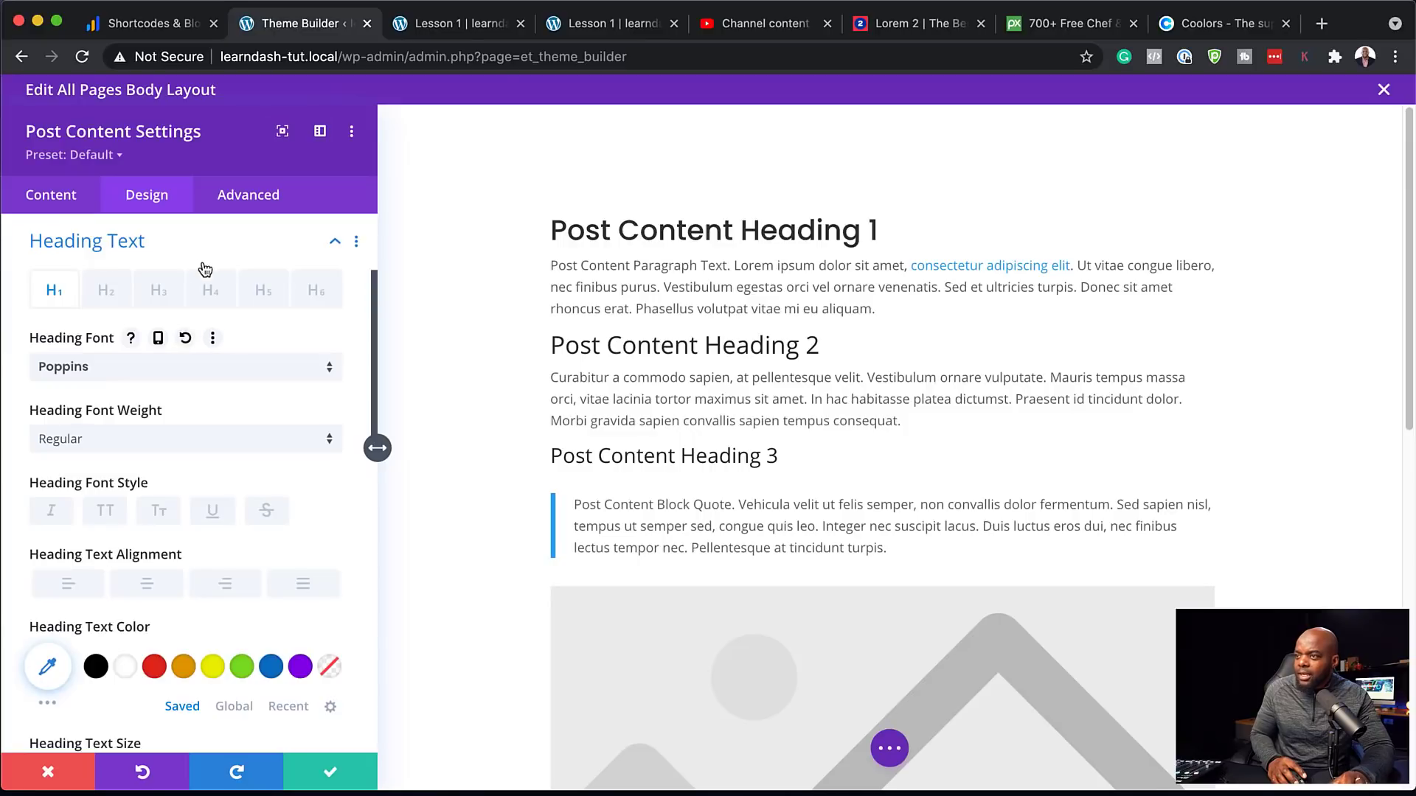
left_click(169, 440)
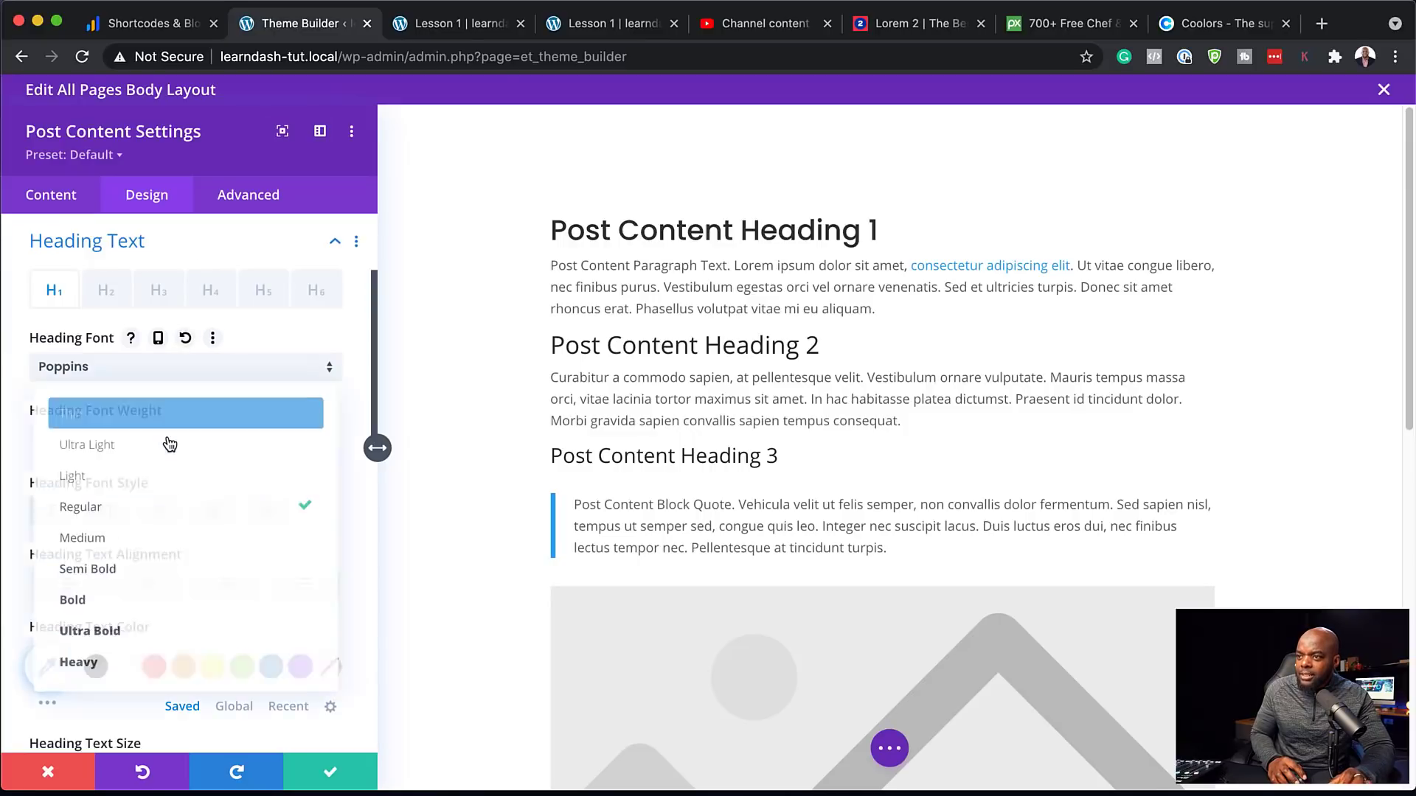
left_click(168, 612)
left_click(552, 335)
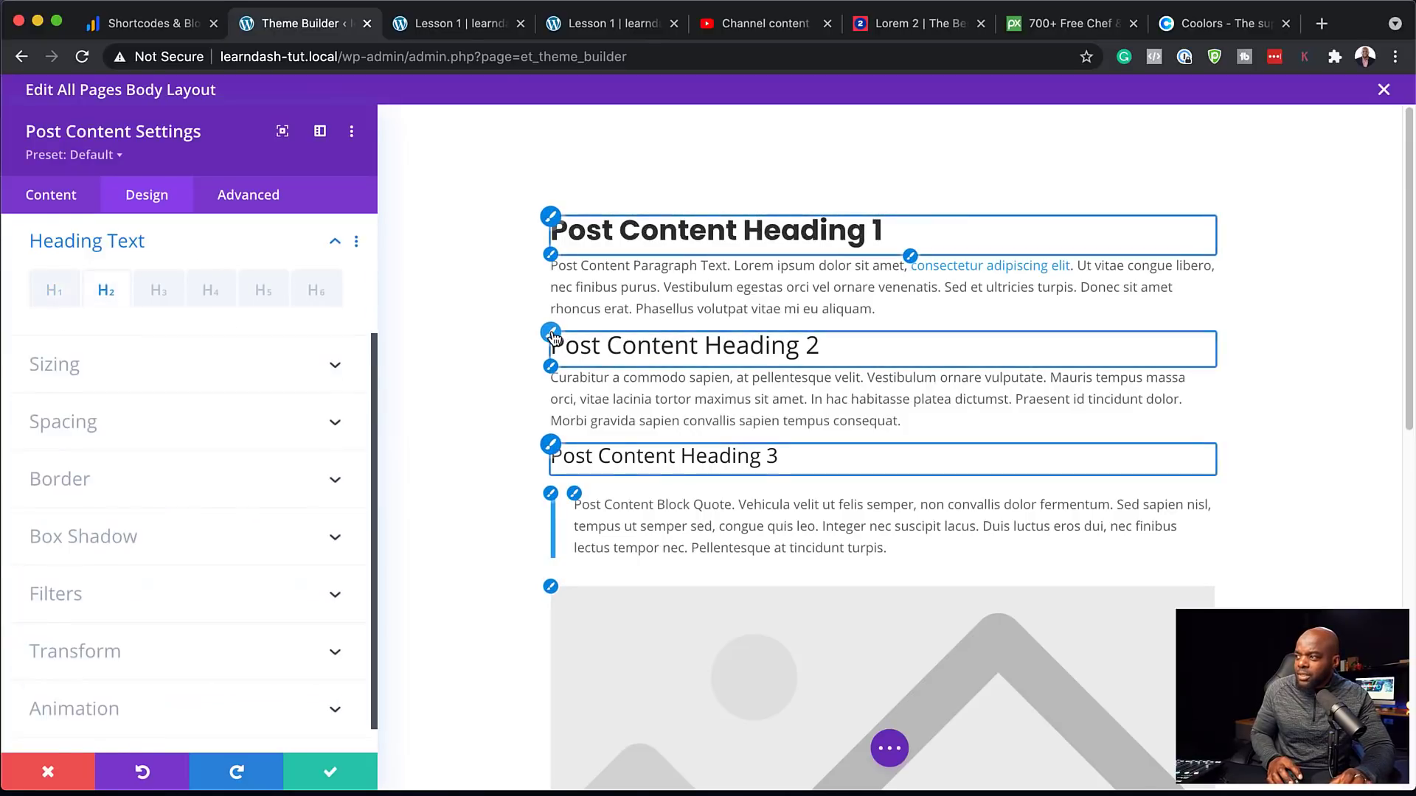
left_click(218, 369)
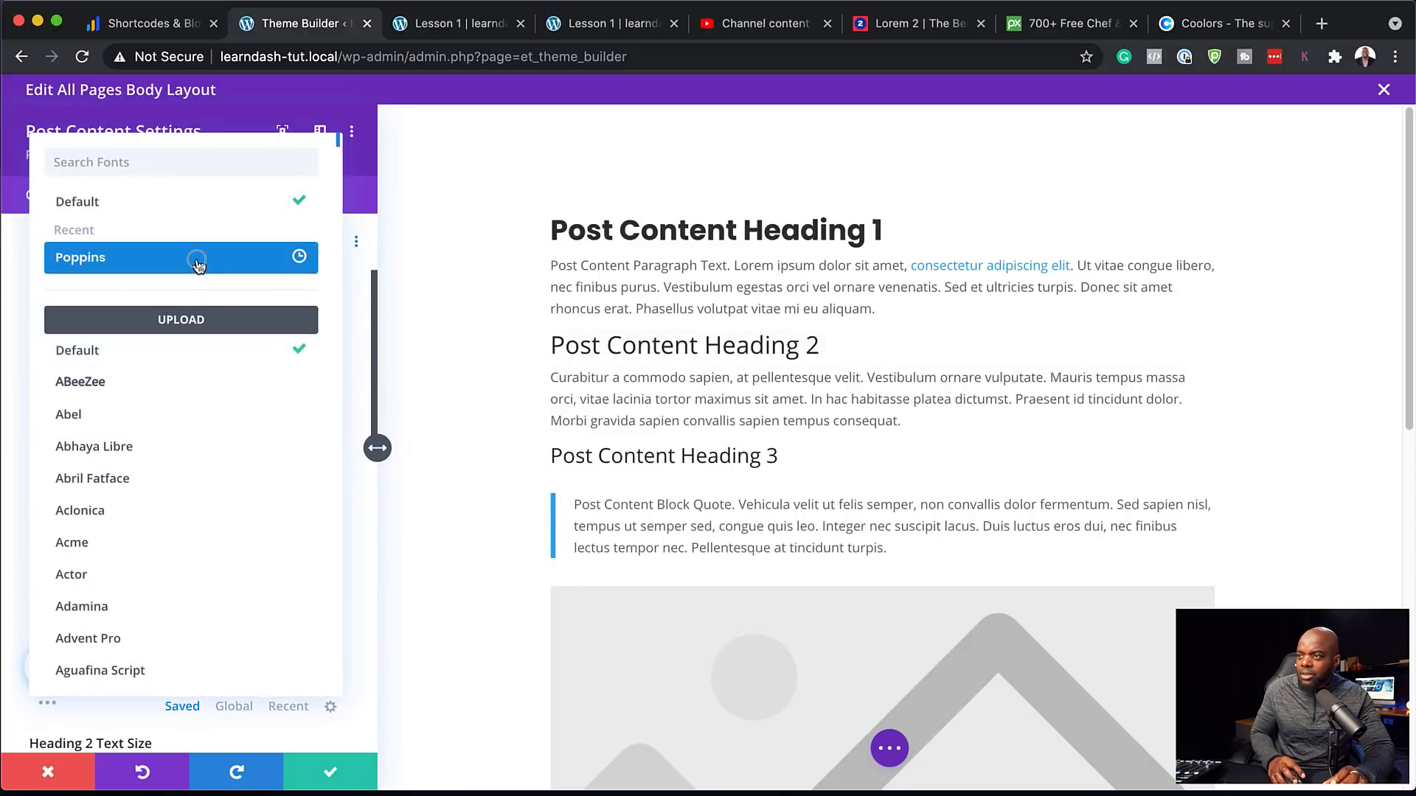
left_click(194, 259)
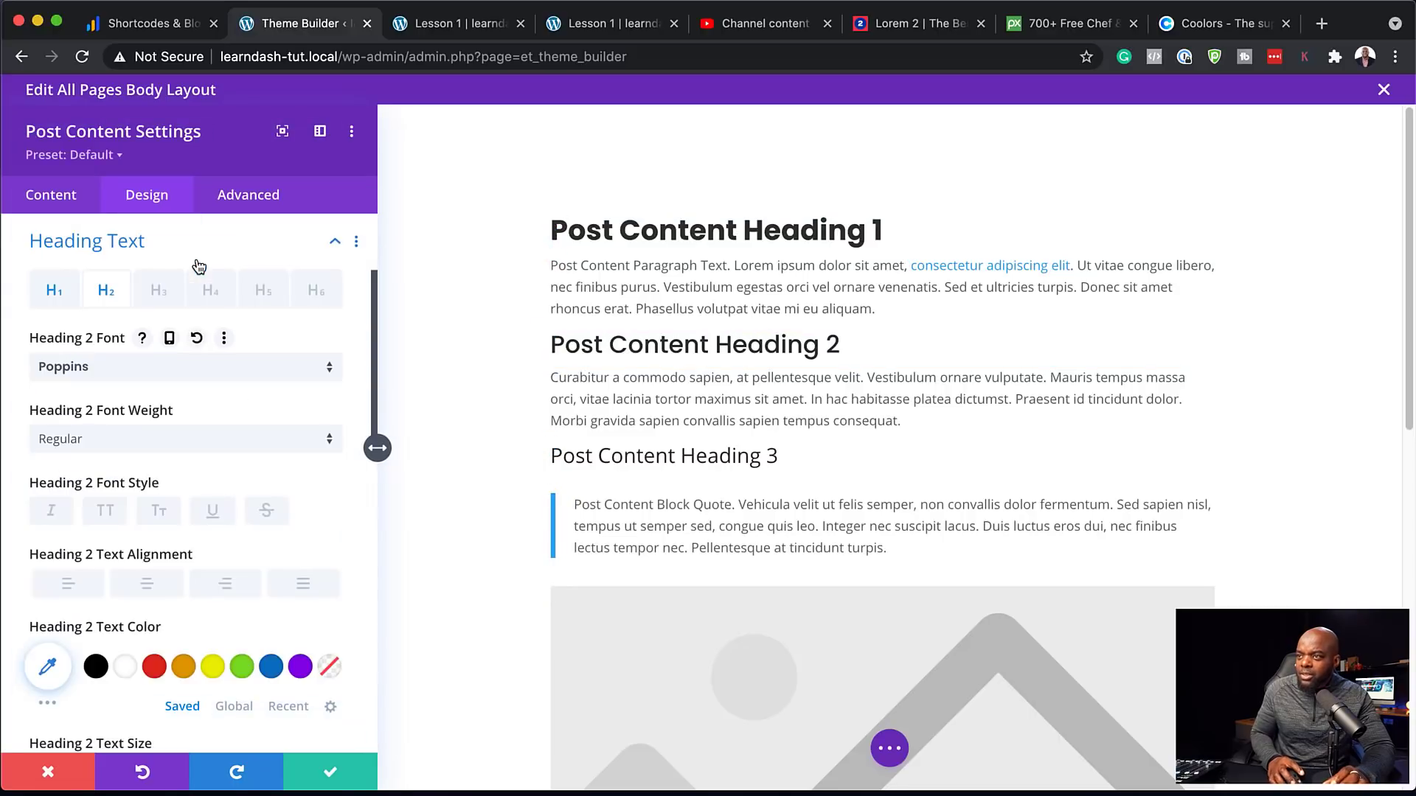
left_click(147, 443)
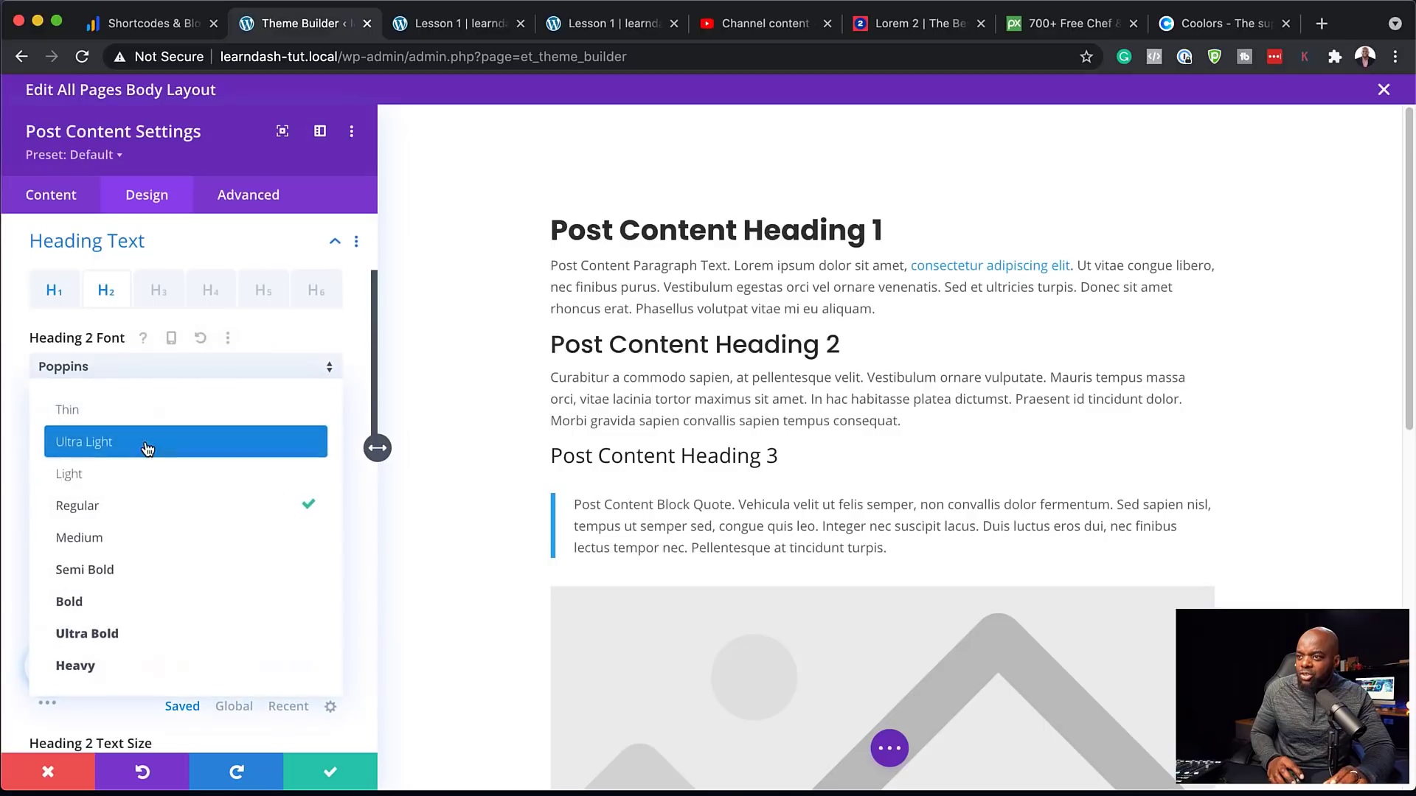
left_click(156, 603)
Set Heading 3 text to Poppins Semi Bold
left_click(159, 290)
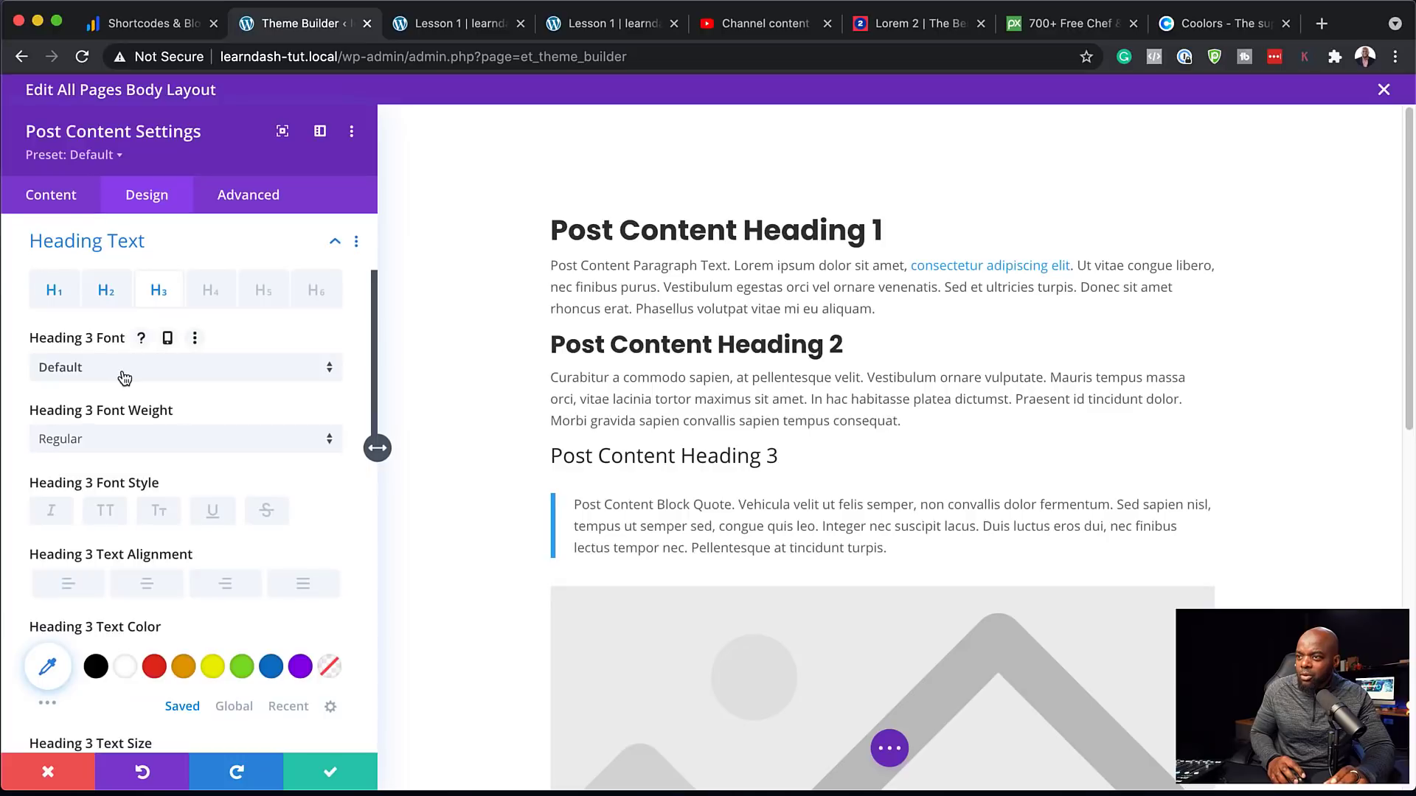
left_click(124, 377)
left_click(147, 260)
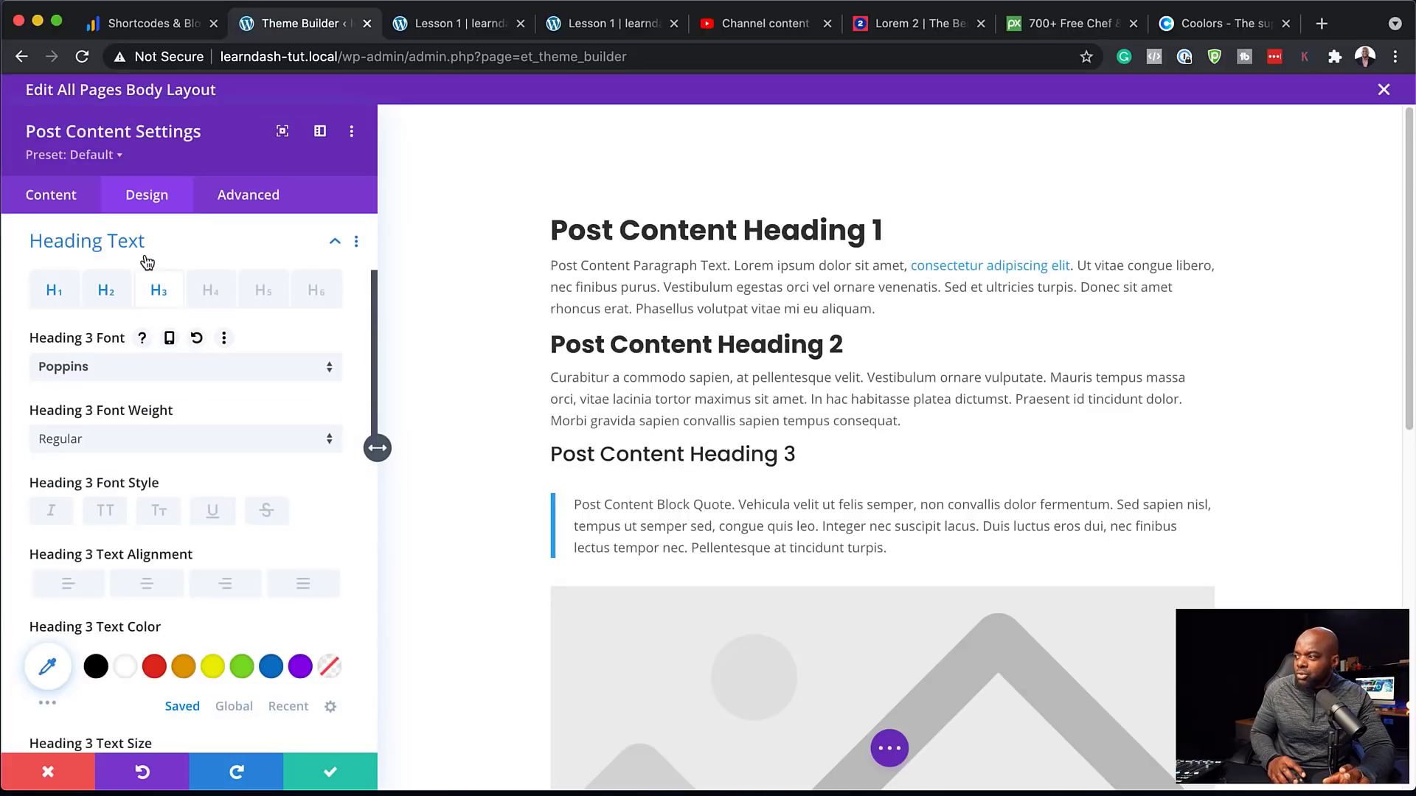
left_click(161, 443)
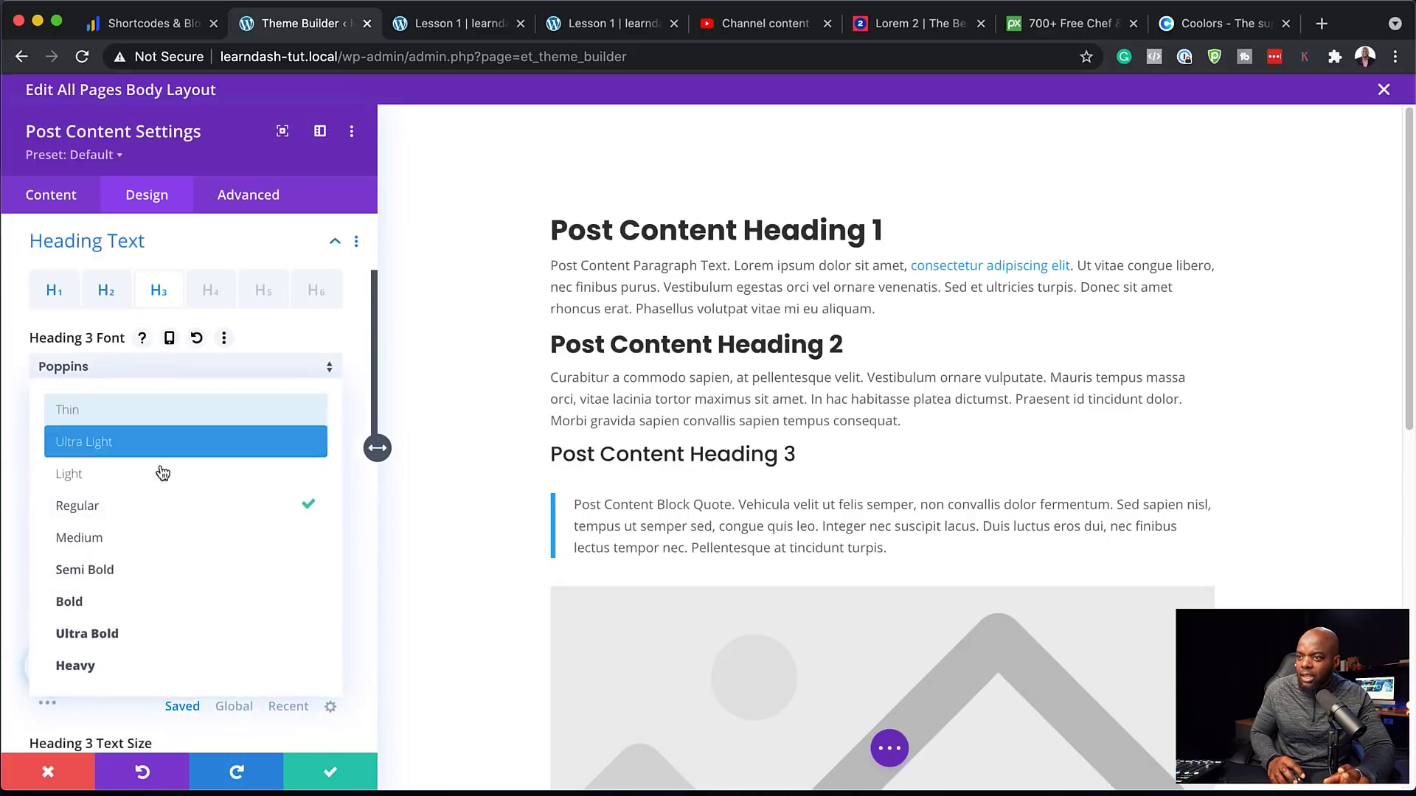
left_click(177, 574)
Set the body text to Poppins at 16px with 1.9em line height and save the module
scroll(709, 503, "down", 8)
scroll(490, 486, "up", 8)
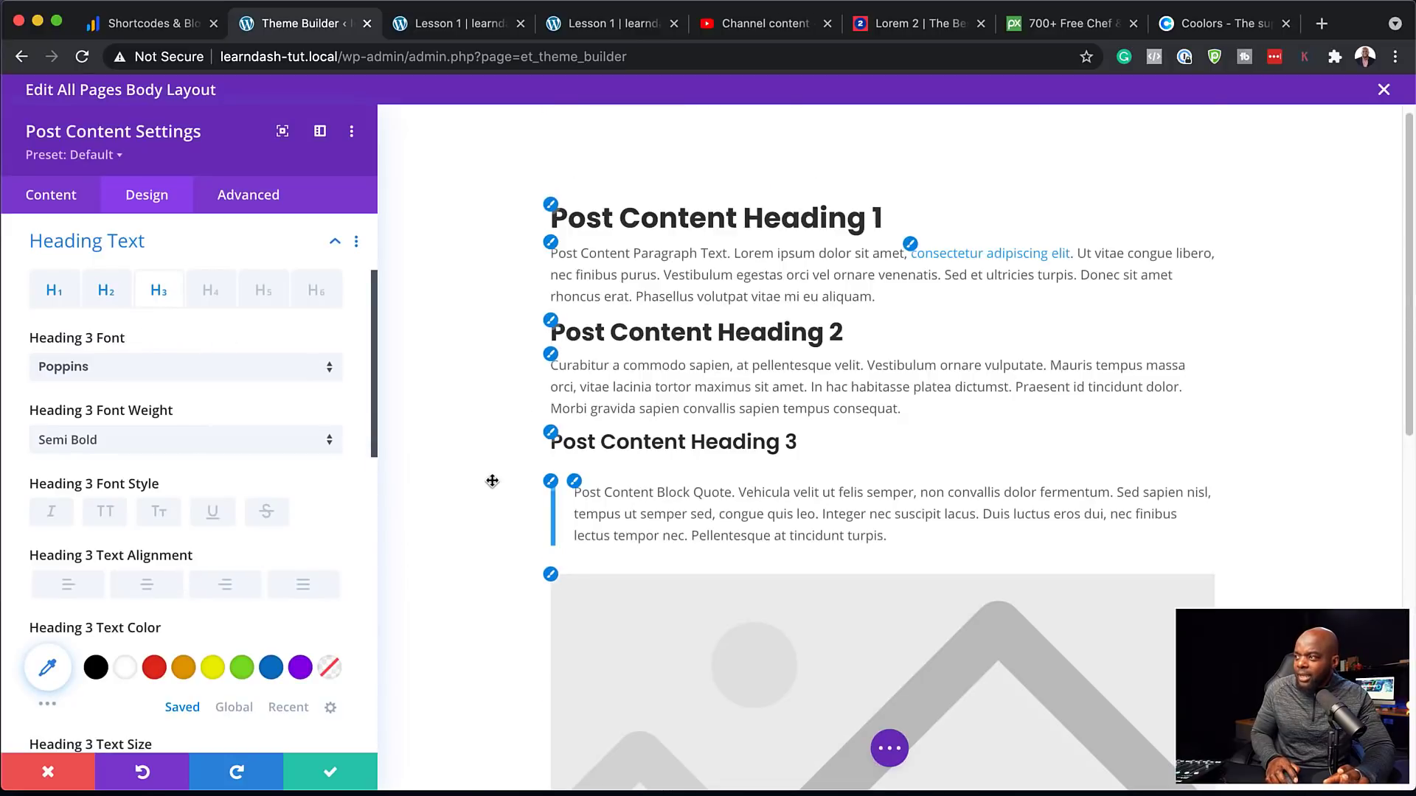
left_click(551, 256)
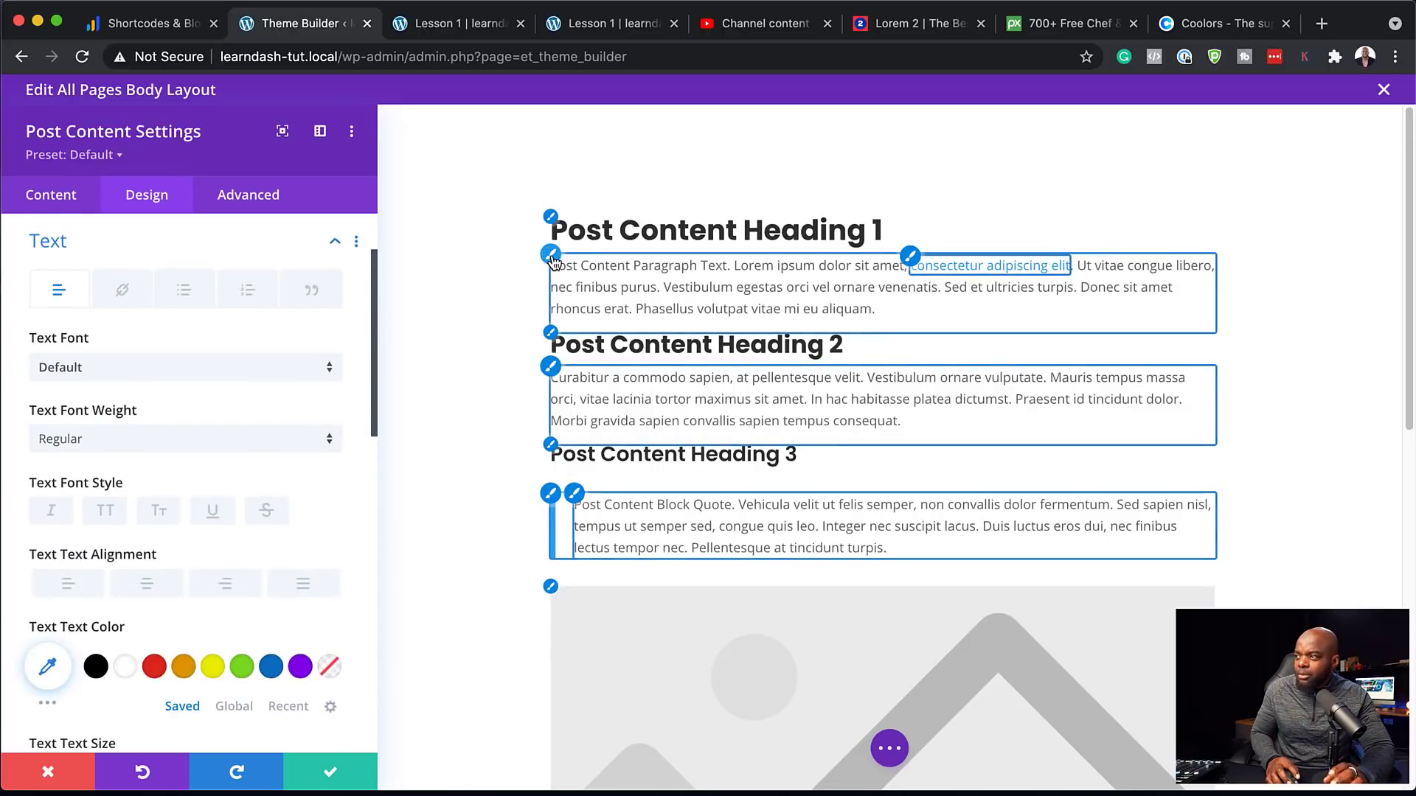
left_click(245, 369)
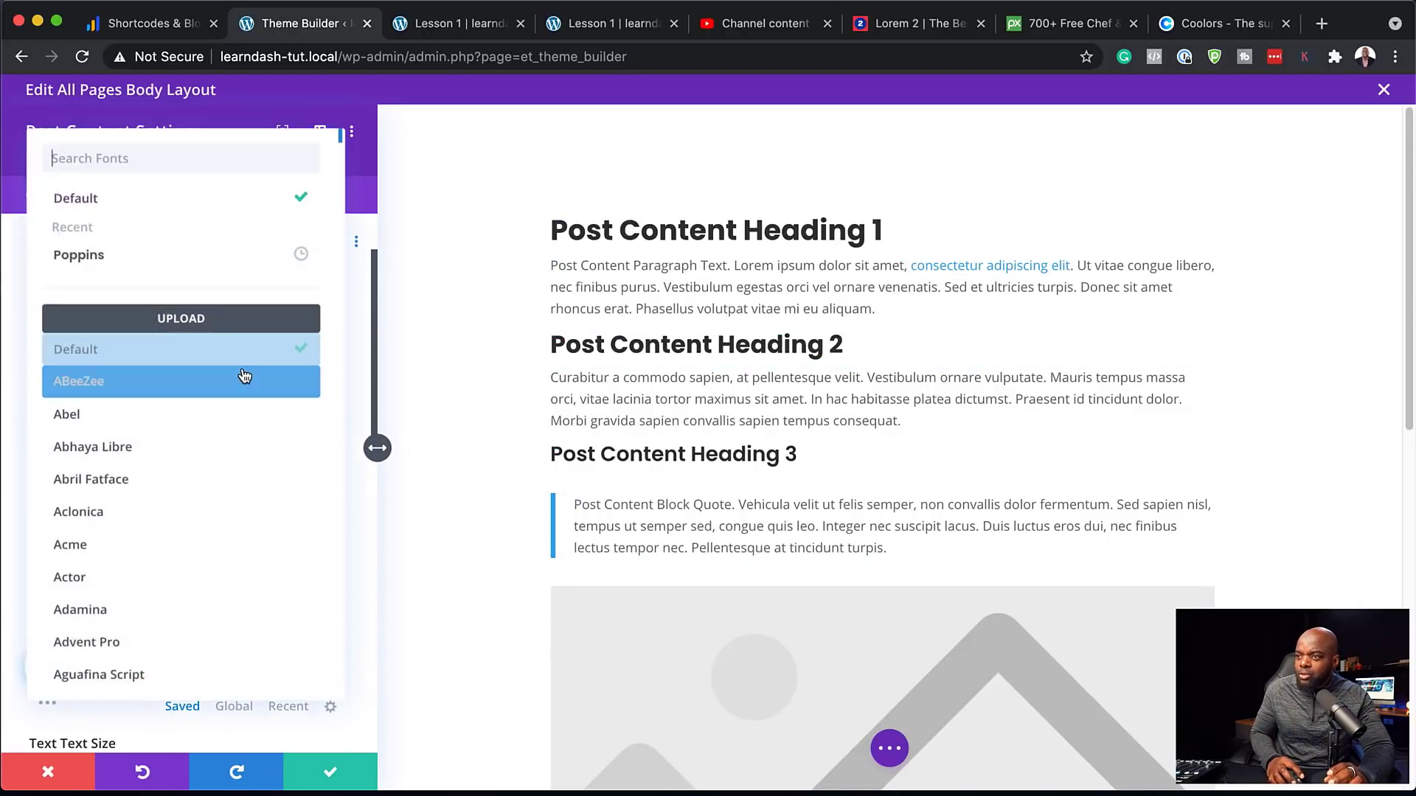
left_click(176, 261)
scroll(283, 557, "down", 3)
left_click(333, 582)
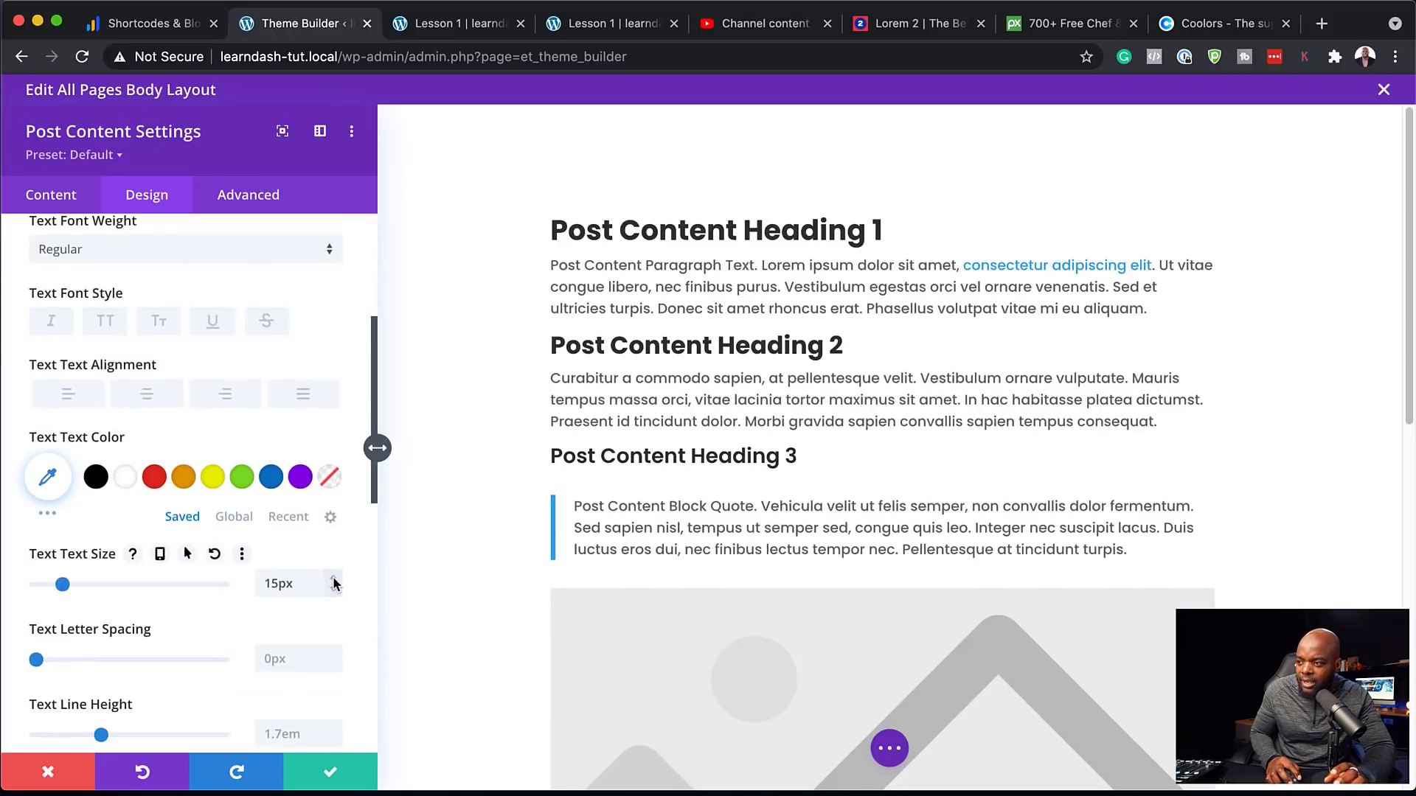
left_click(334, 582)
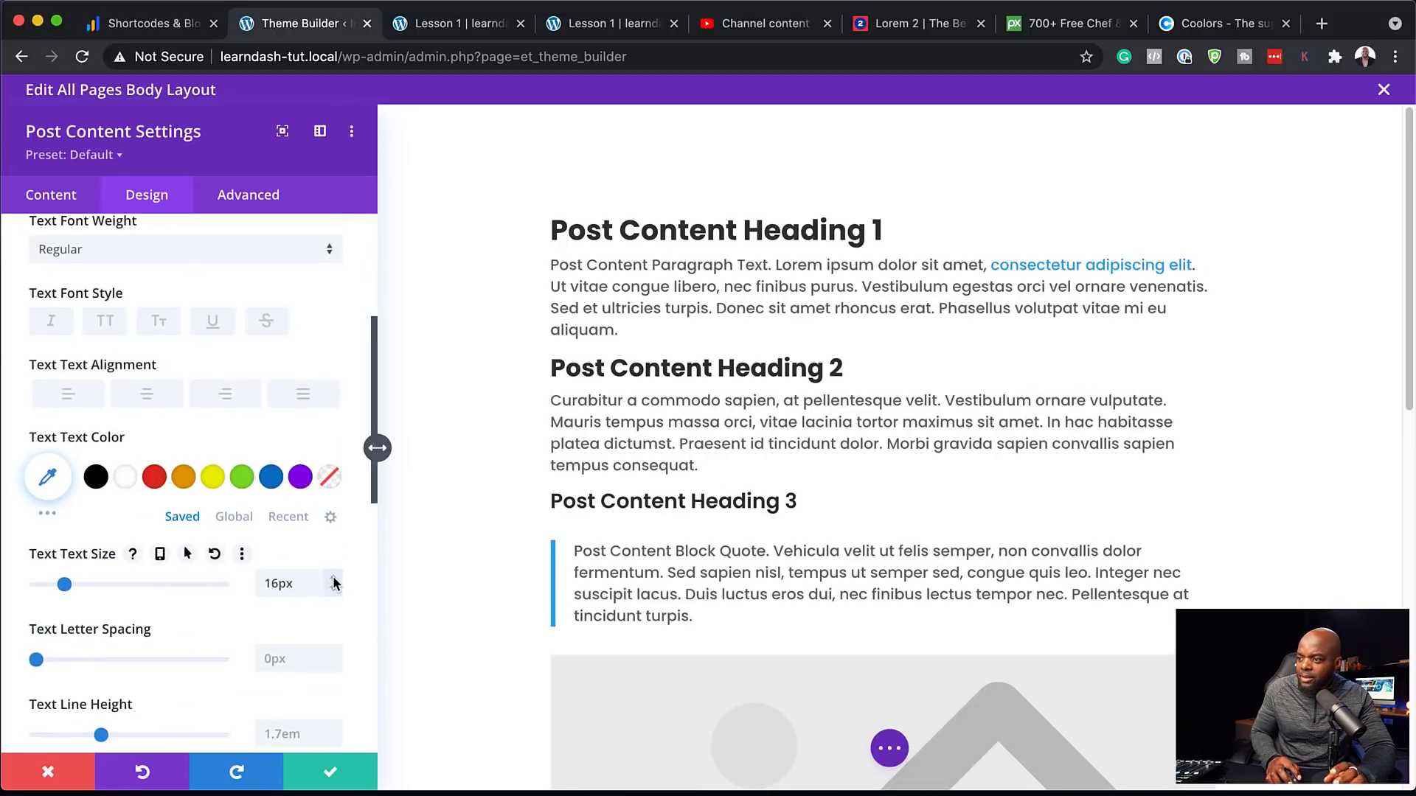
scroll(307, 672, "down", 2)
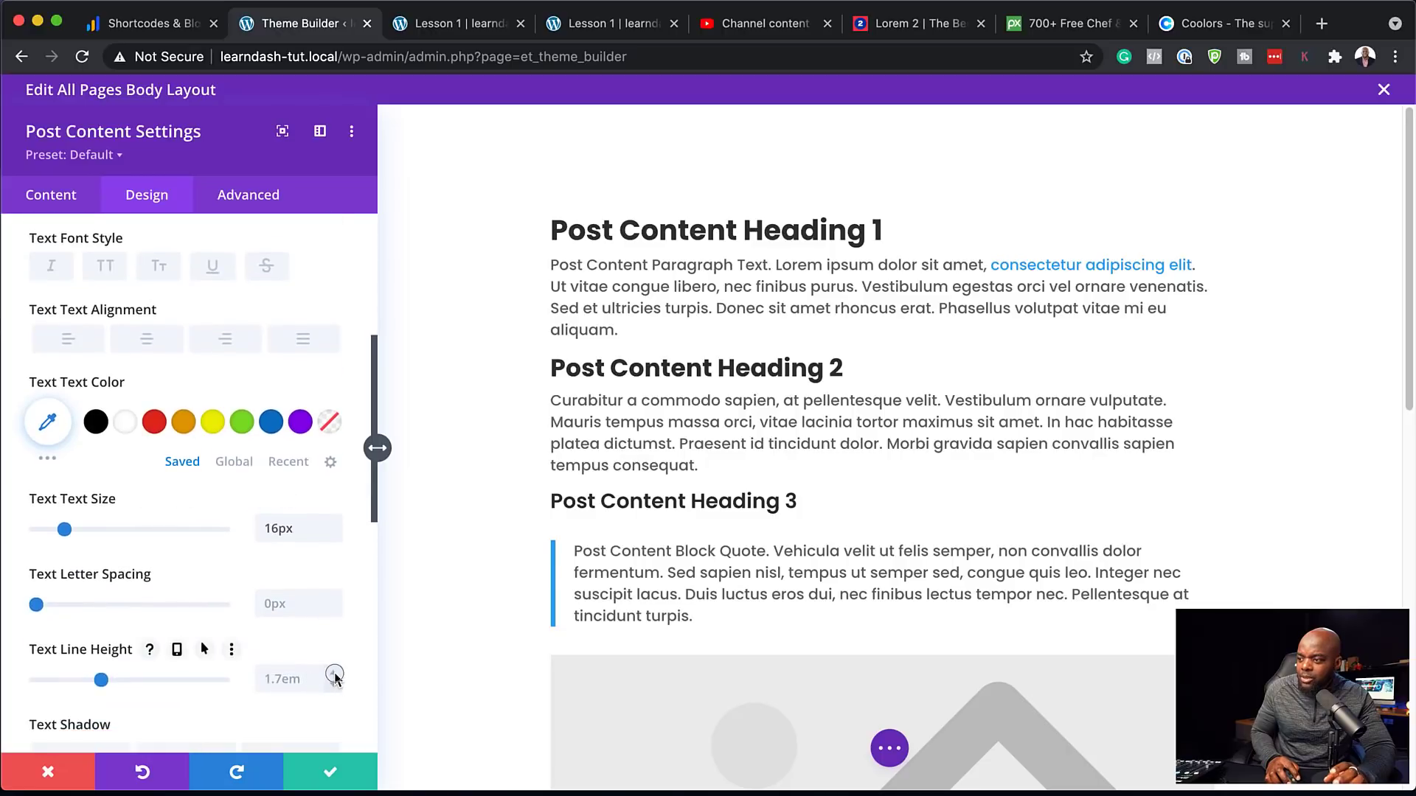
left_click(334, 675)
left_click(335, 674)
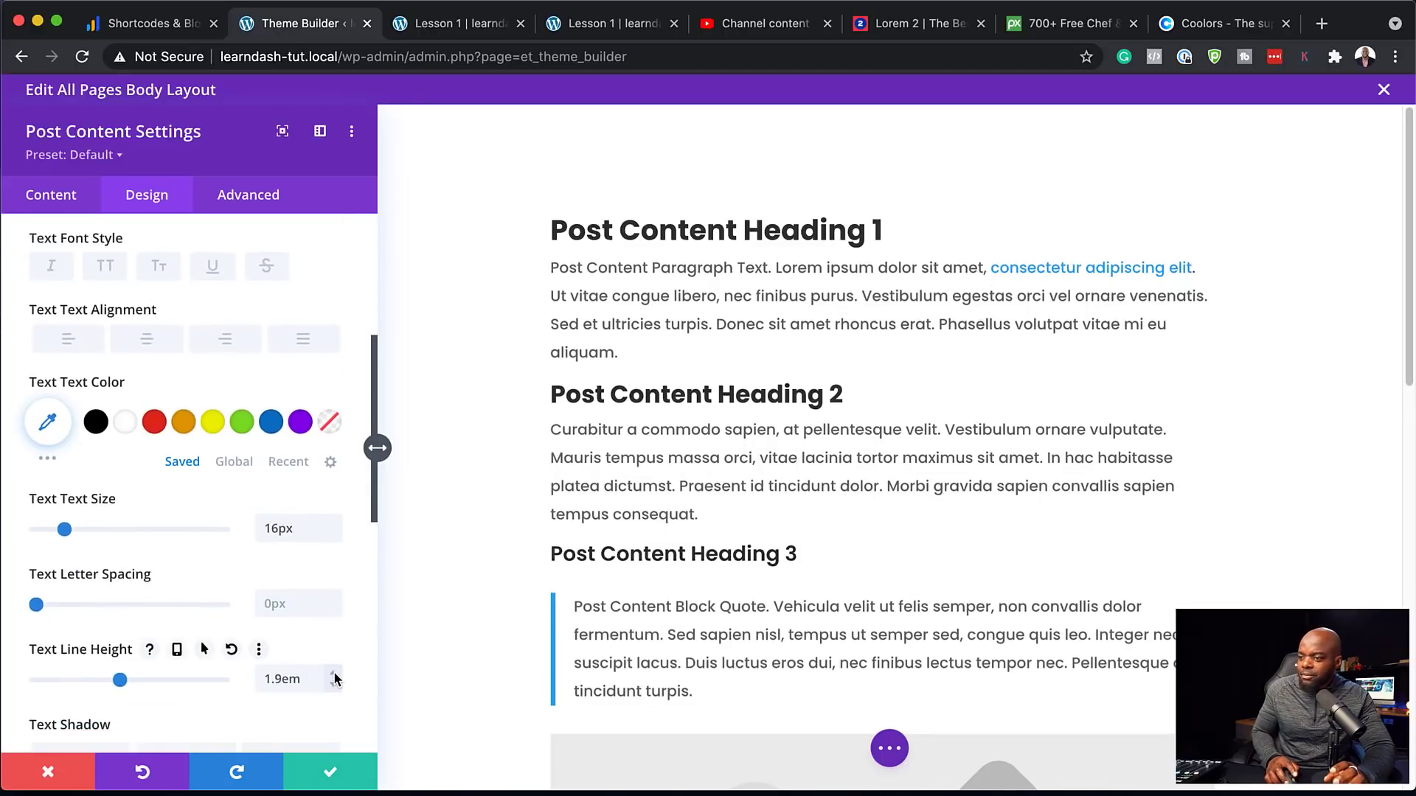
left_click(333, 774)
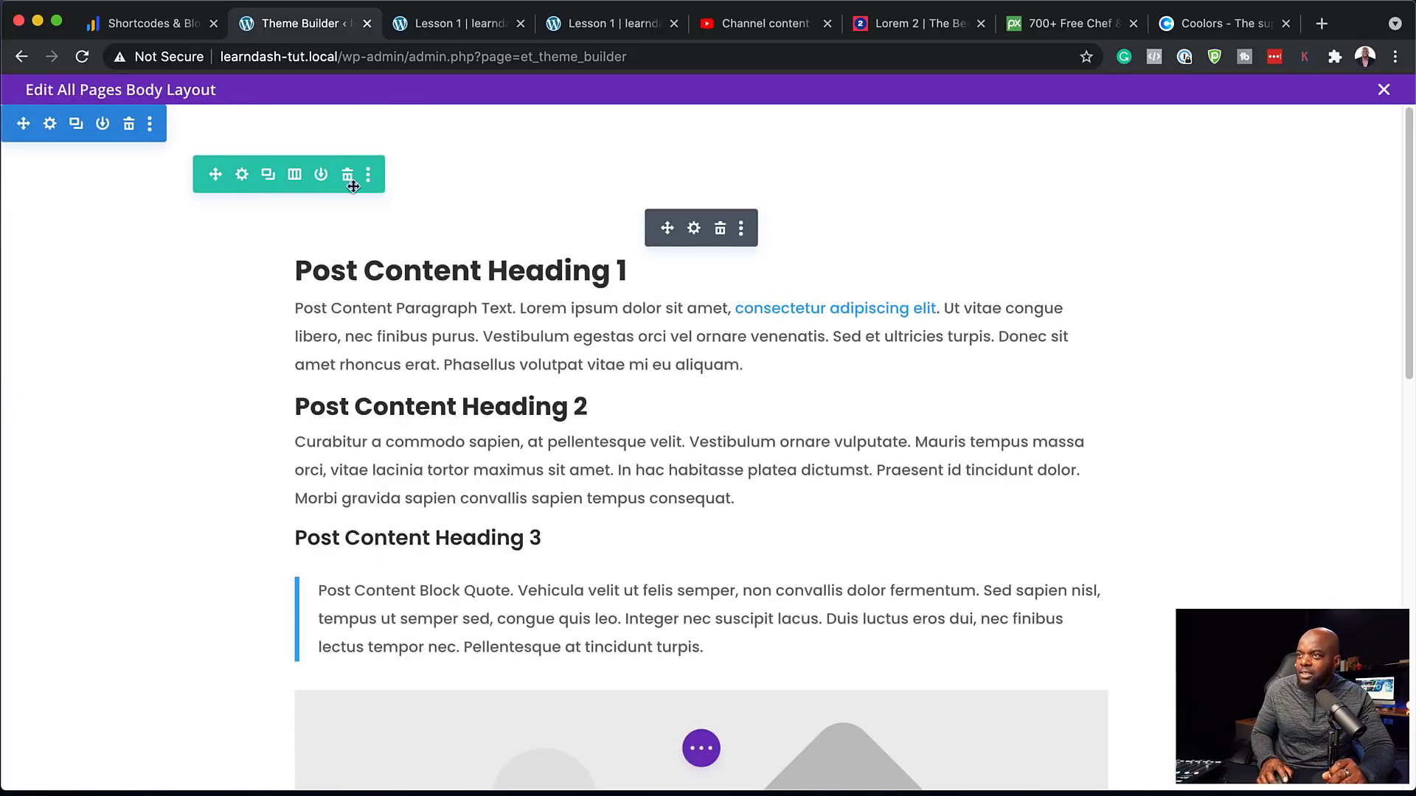
Add a fullwidth section with a Fullwidth Post Title module below the post content
scroll(708, 678, "down", 8)
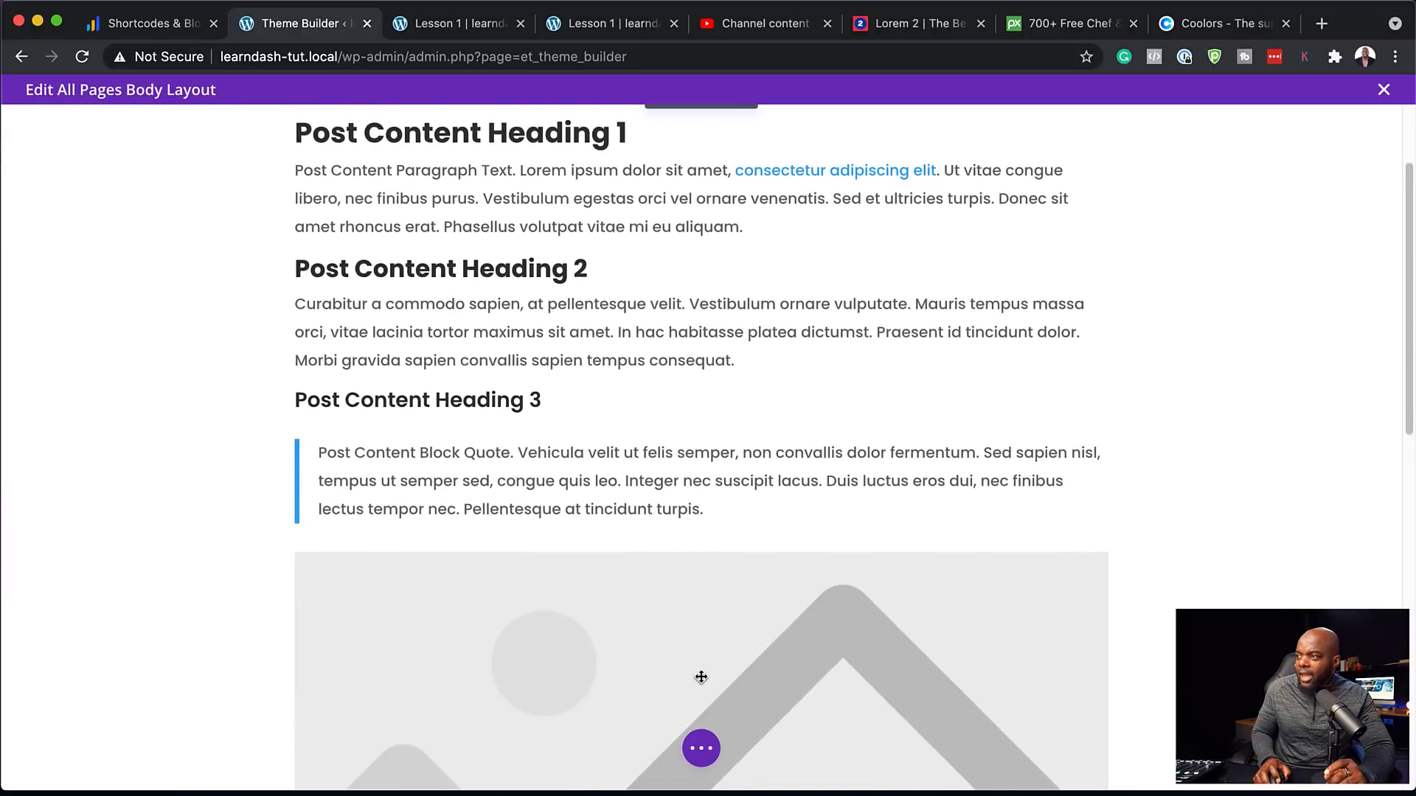
scroll(716, 682, "down", 6)
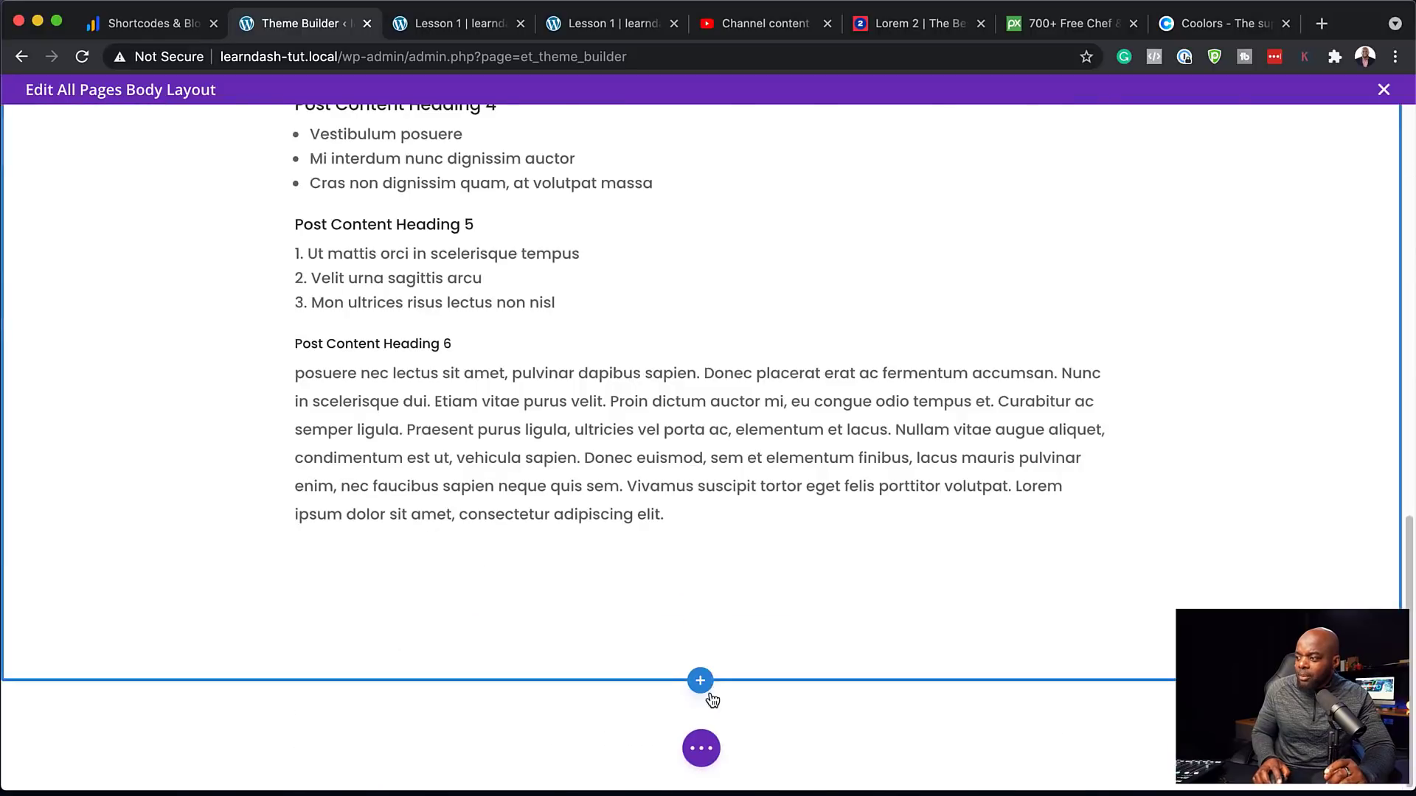
left_click(700, 682)
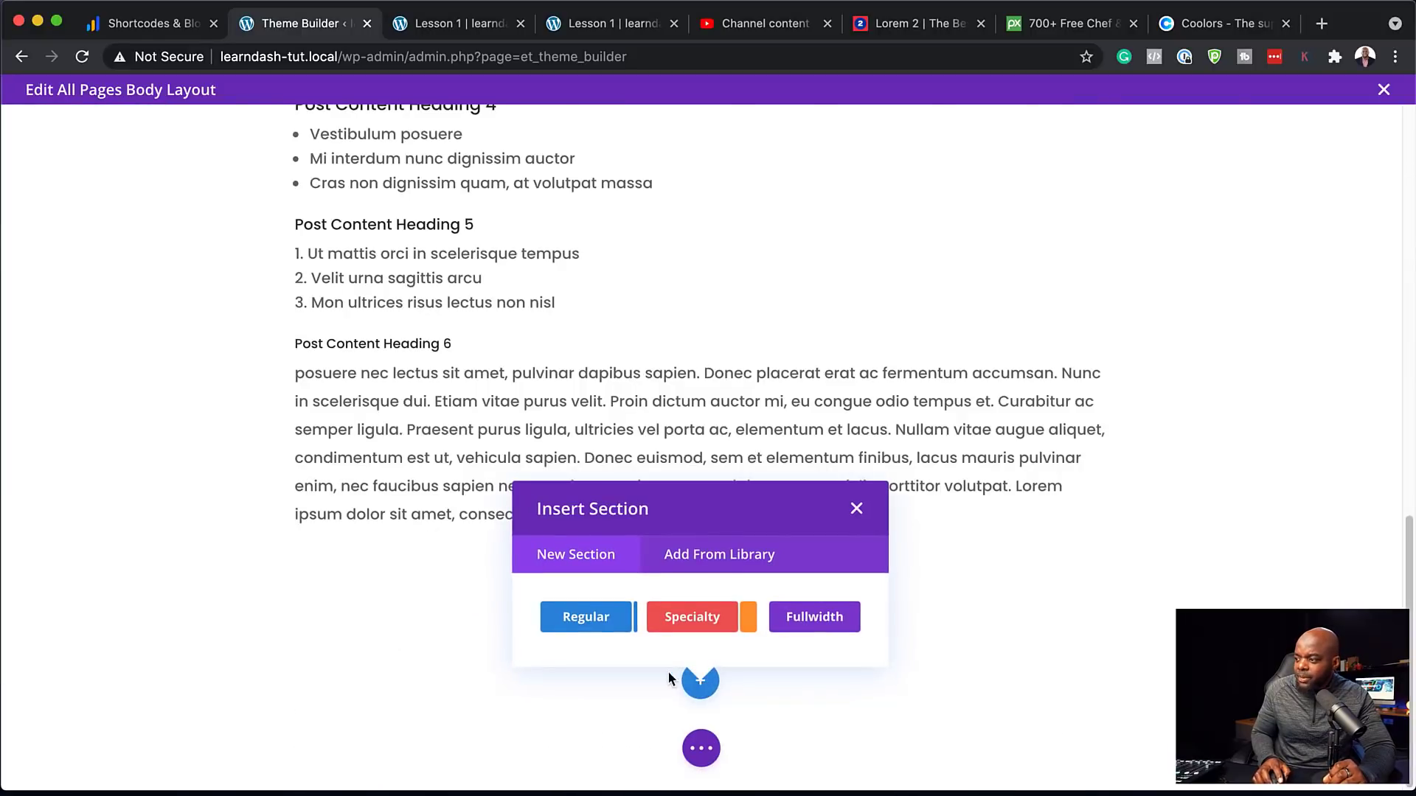
left_click(810, 618)
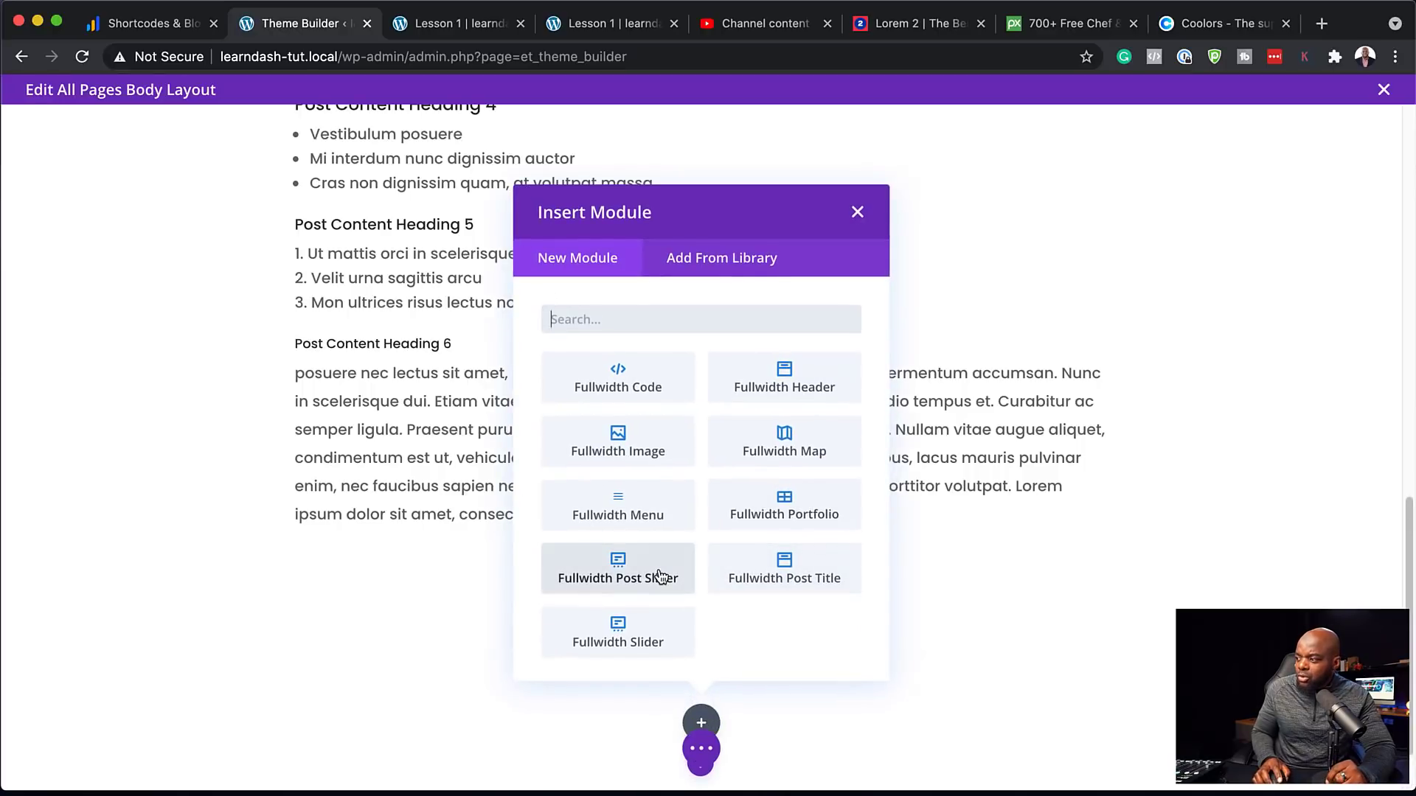
left_click(766, 568)
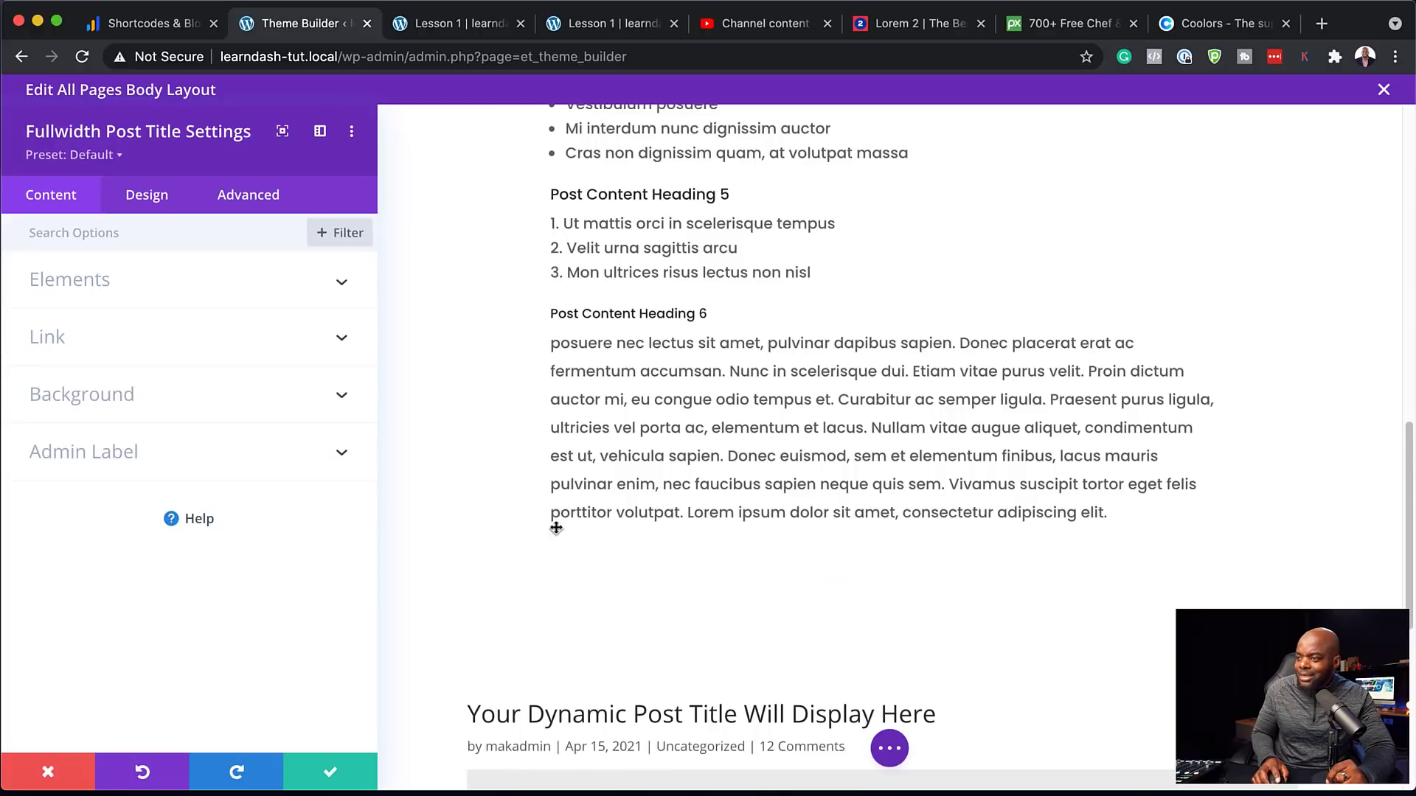
Give the Post Title module a dark #232323 background color
scroll(478, 525, "down", 3)
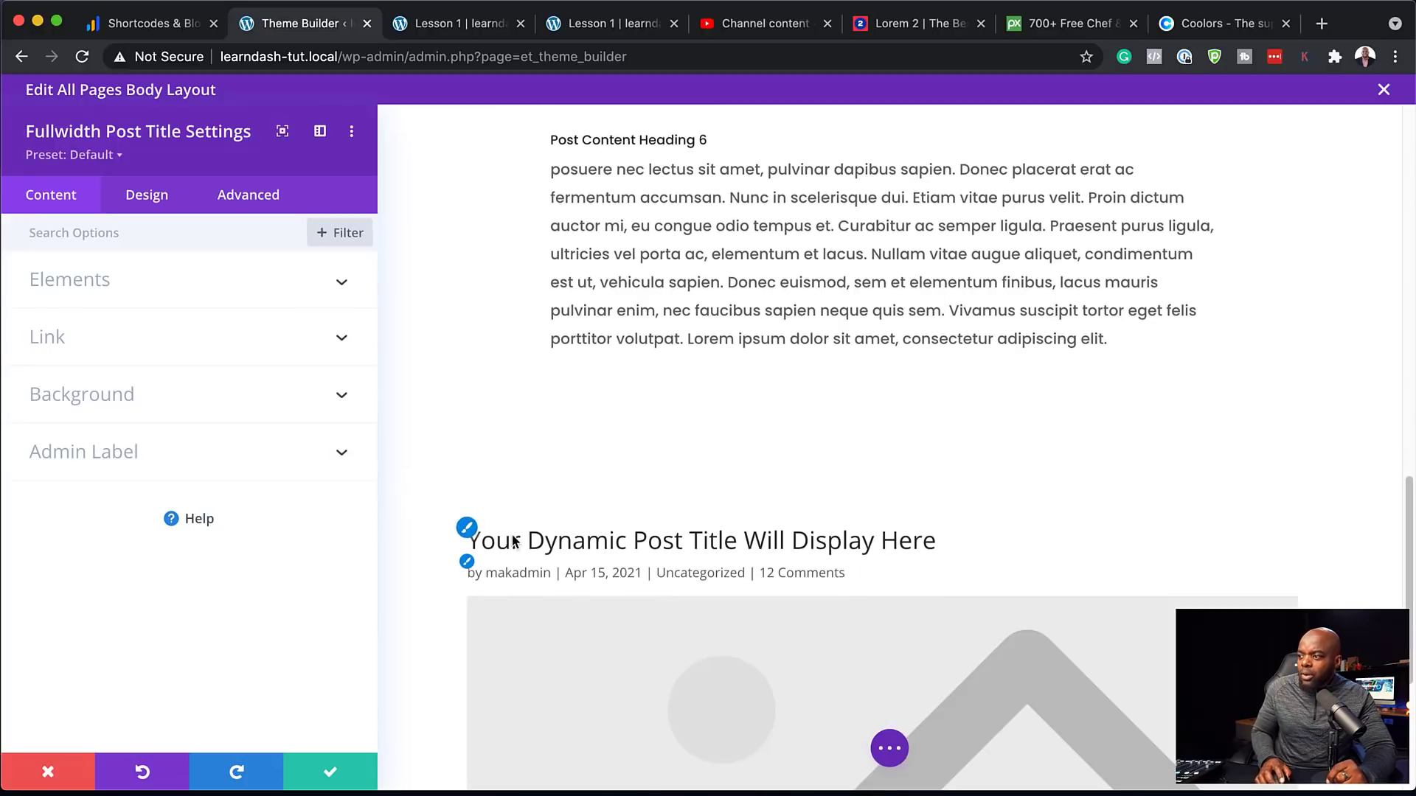
left_click(160, 396)
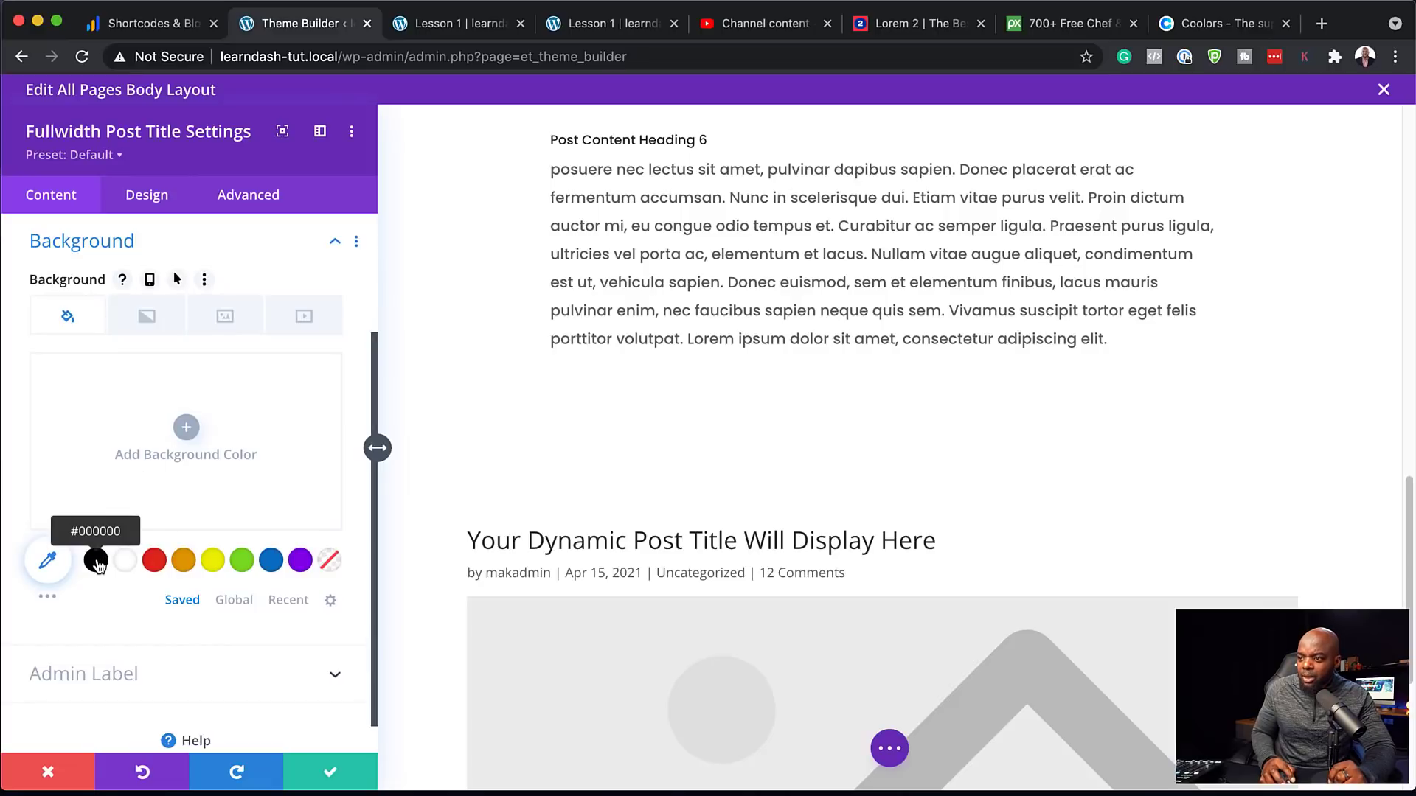
left_click(188, 429)
left_click(72, 474)
left_click_drag(57, 483, 25, 514)
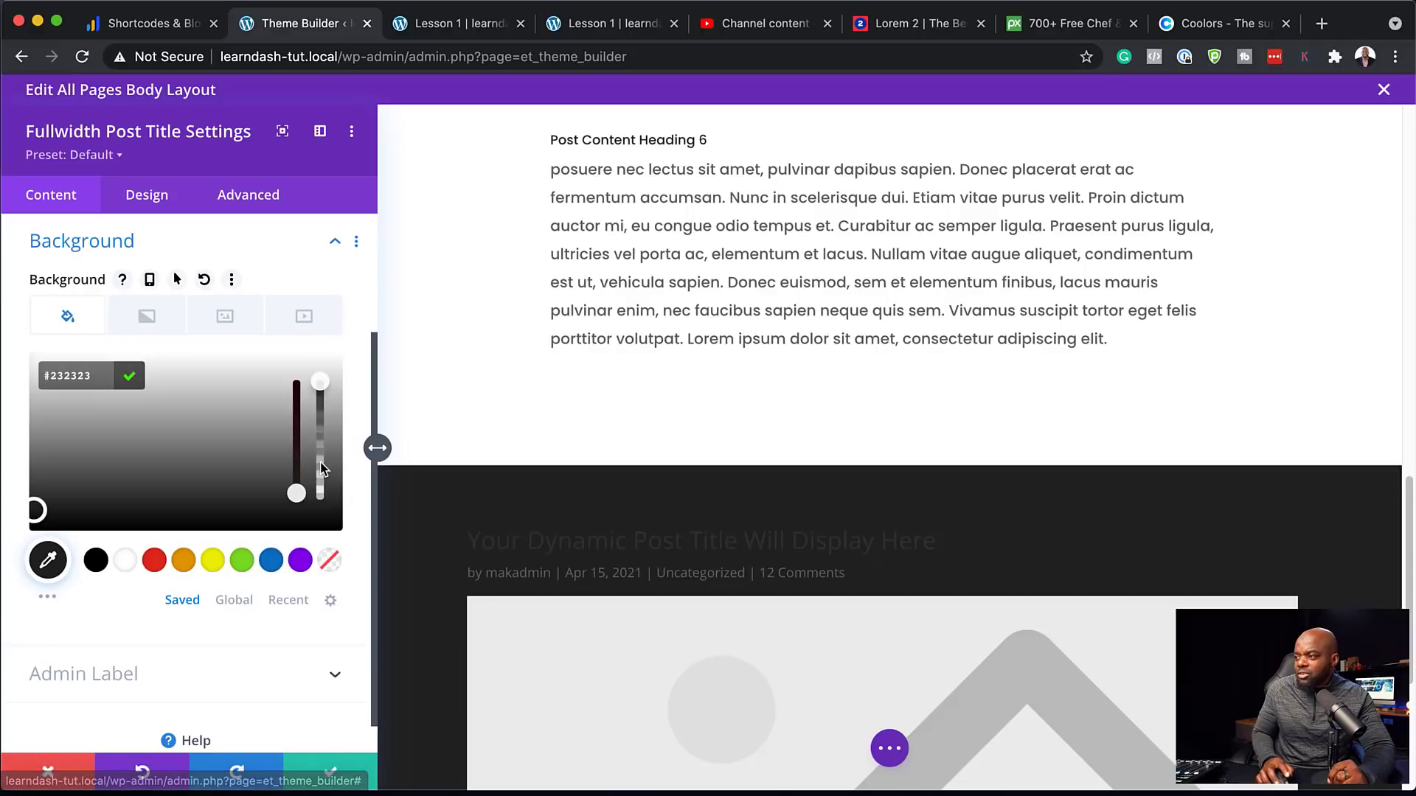
scroll(910, 490, "down", 3)
scroll(910, 490, "up", 2)
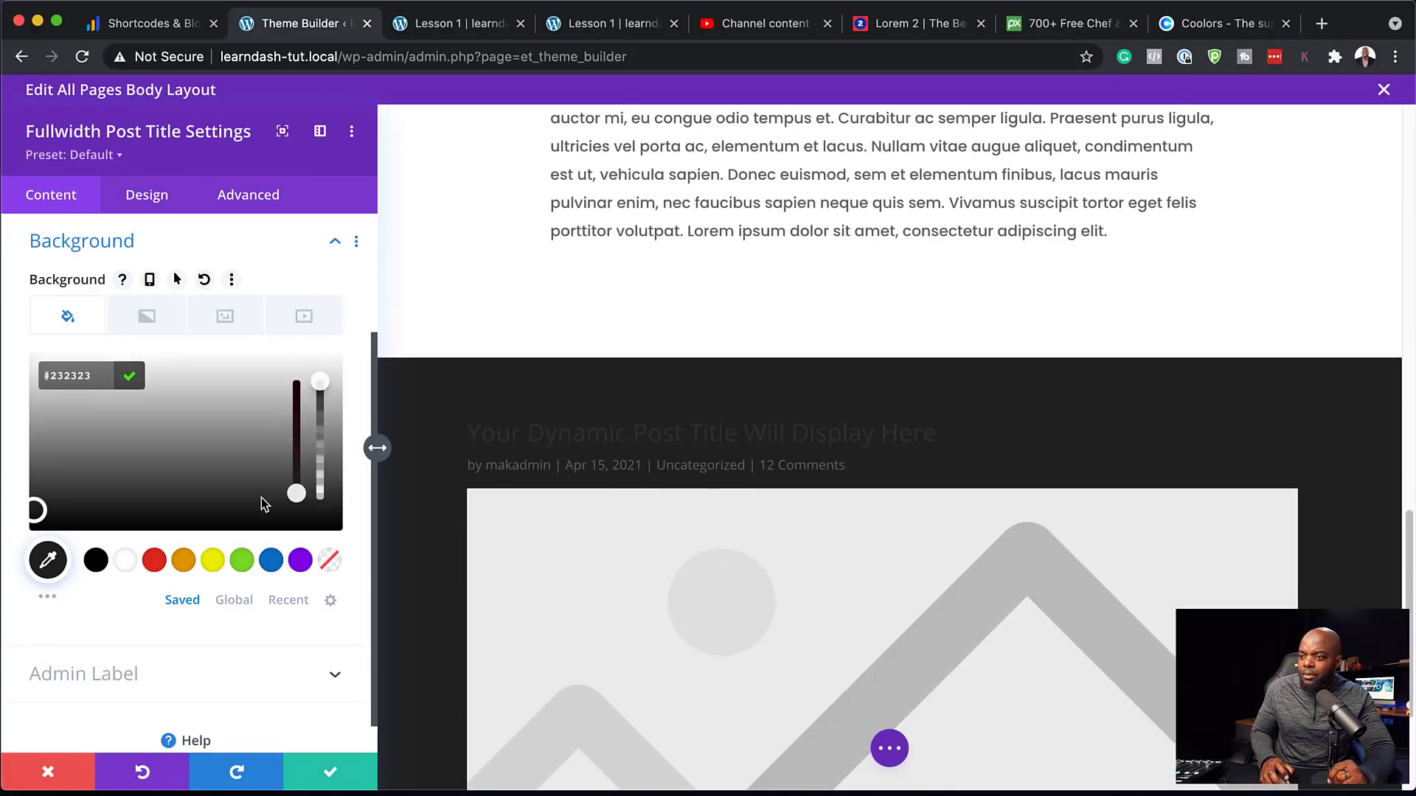
scroll(264, 503, "up", 3)
left_click(175, 283)
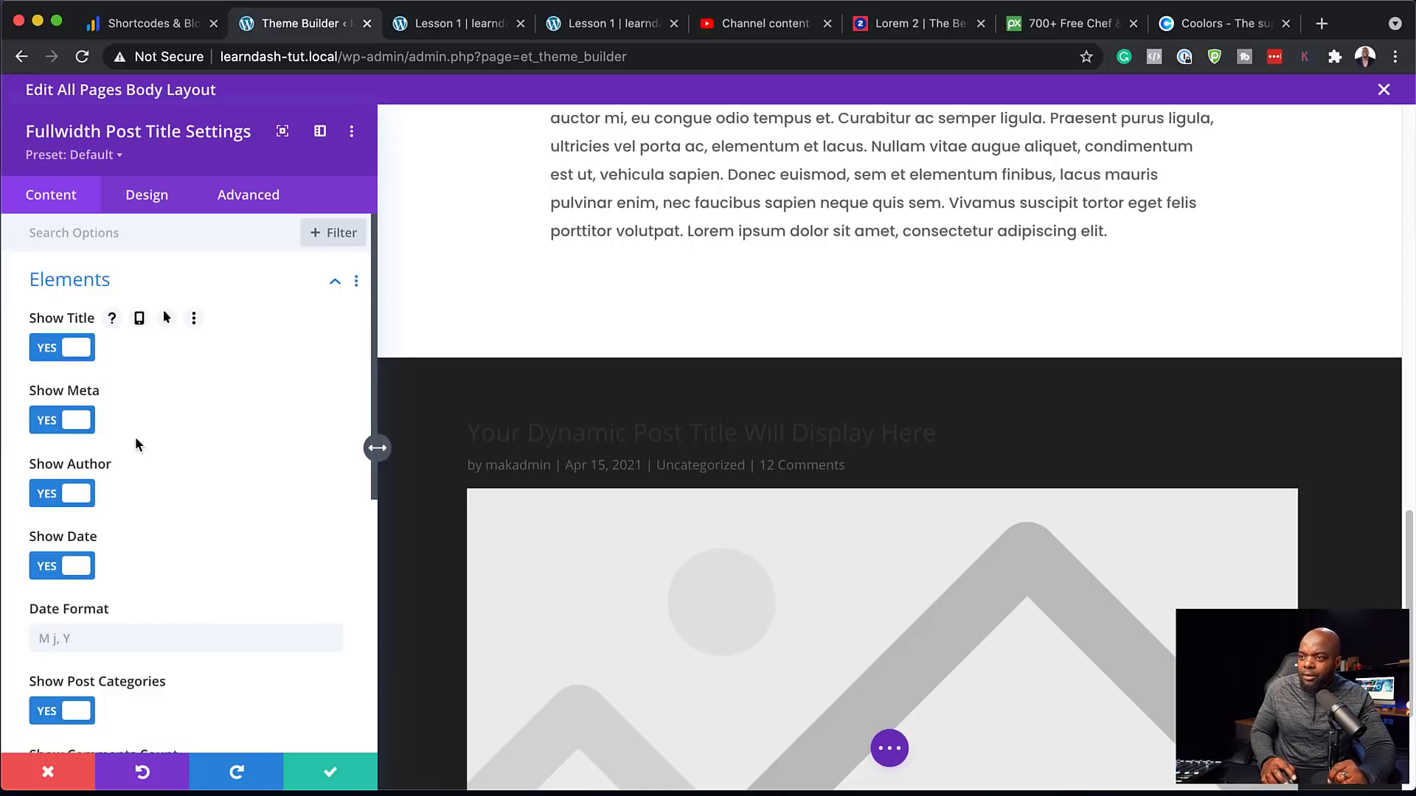
Switch off the featured image, comments count, categories, date and author in the title's Elements
scroll(182, 553, "down", 5)
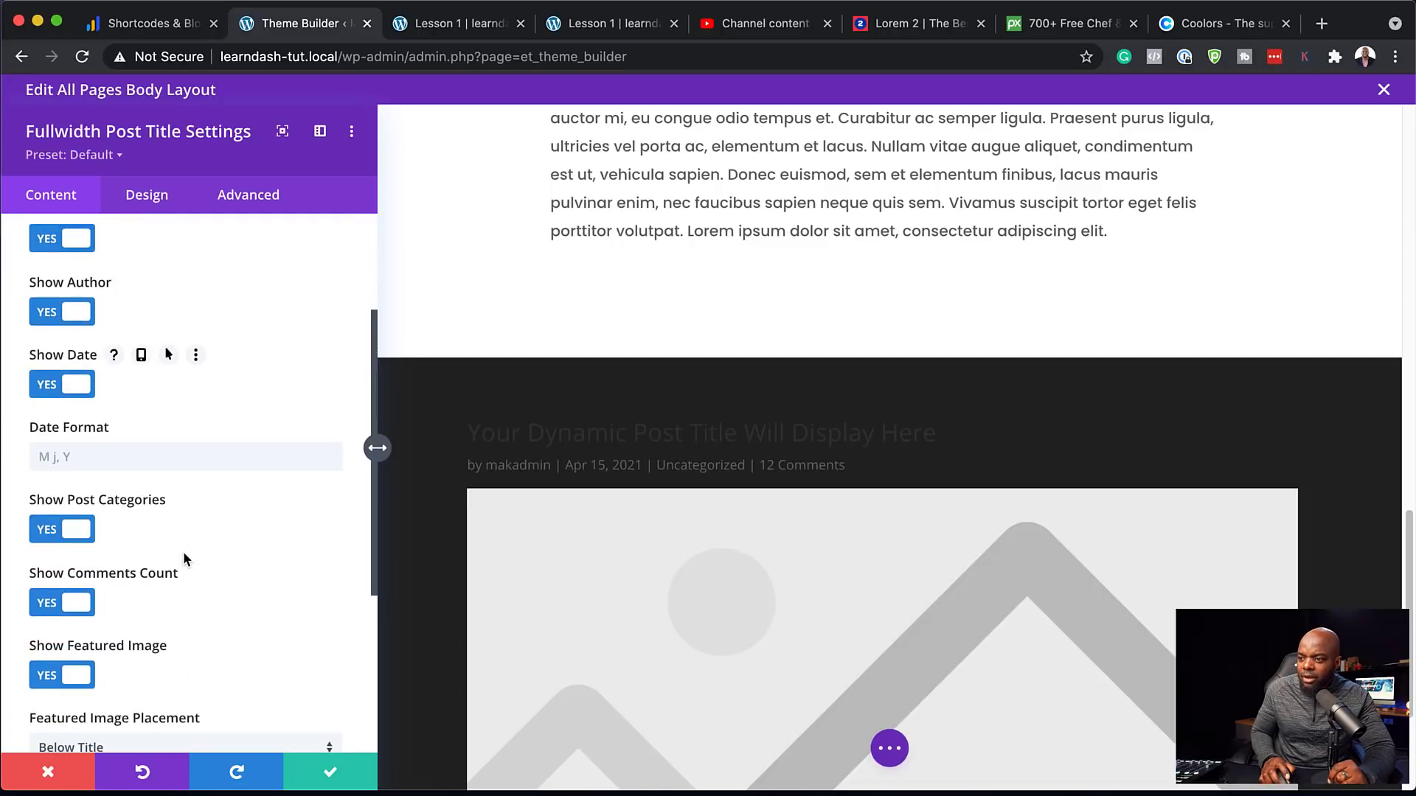
left_click(46, 661)
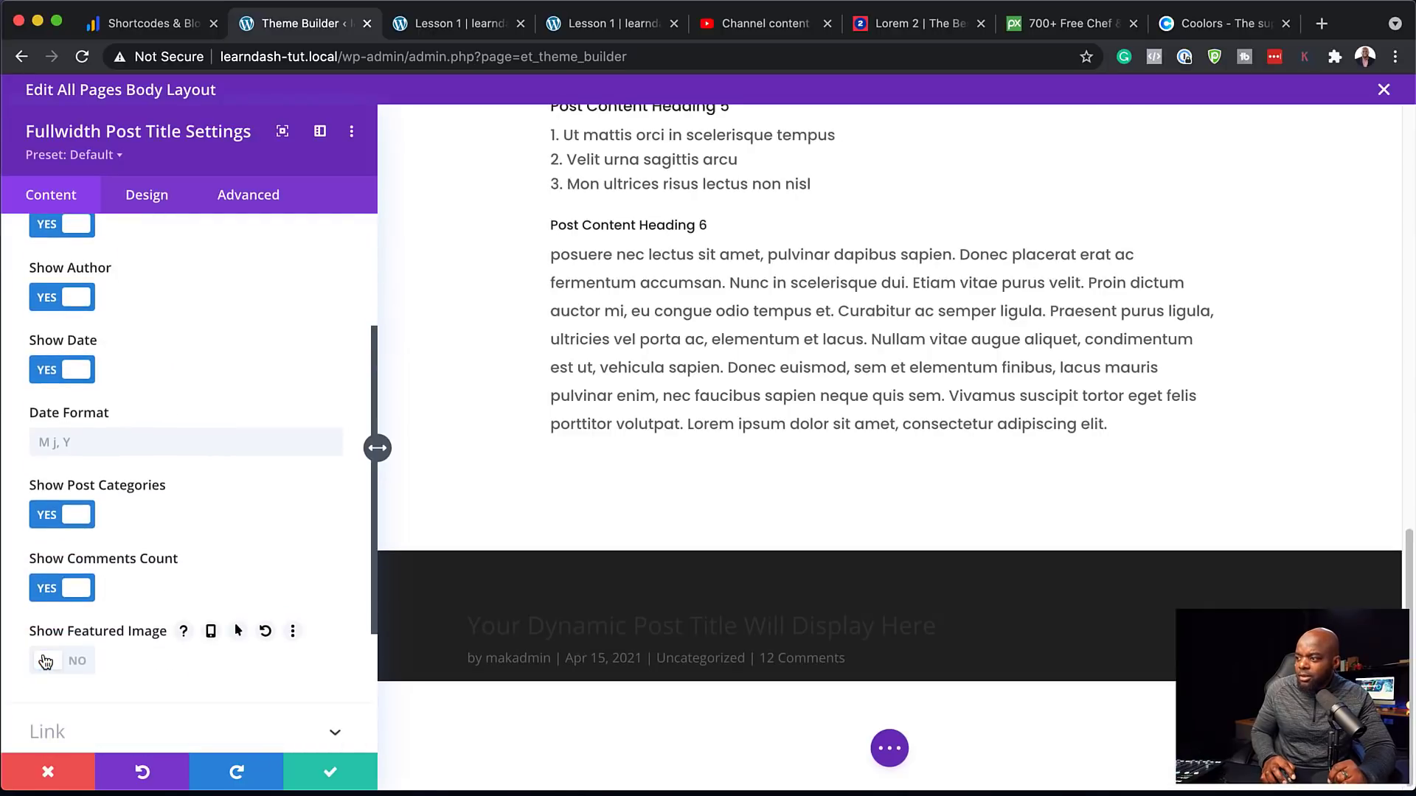
left_click(46, 590)
left_click(46, 516)
scroll(191, 436, "up", 2)
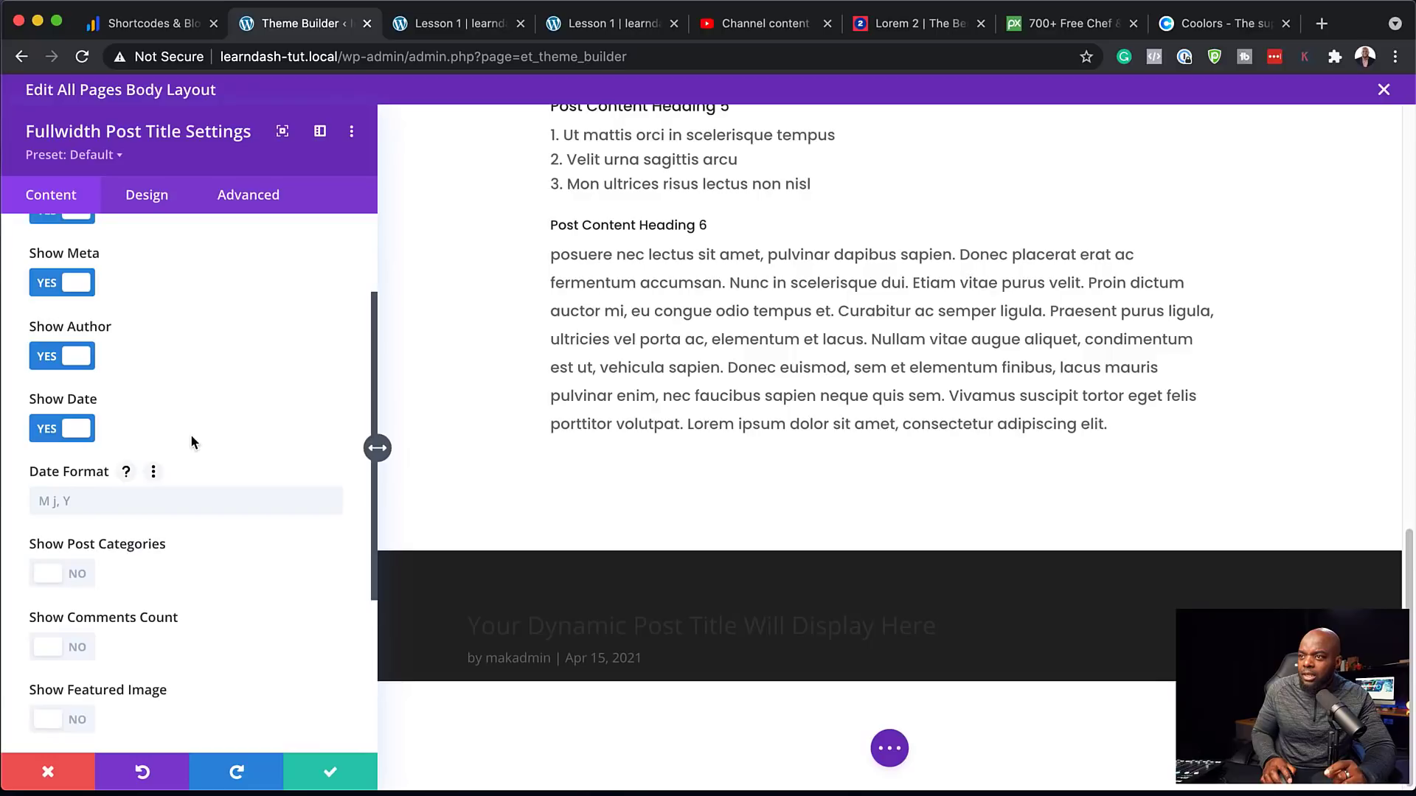
left_click(47, 429)
left_click(46, 357)
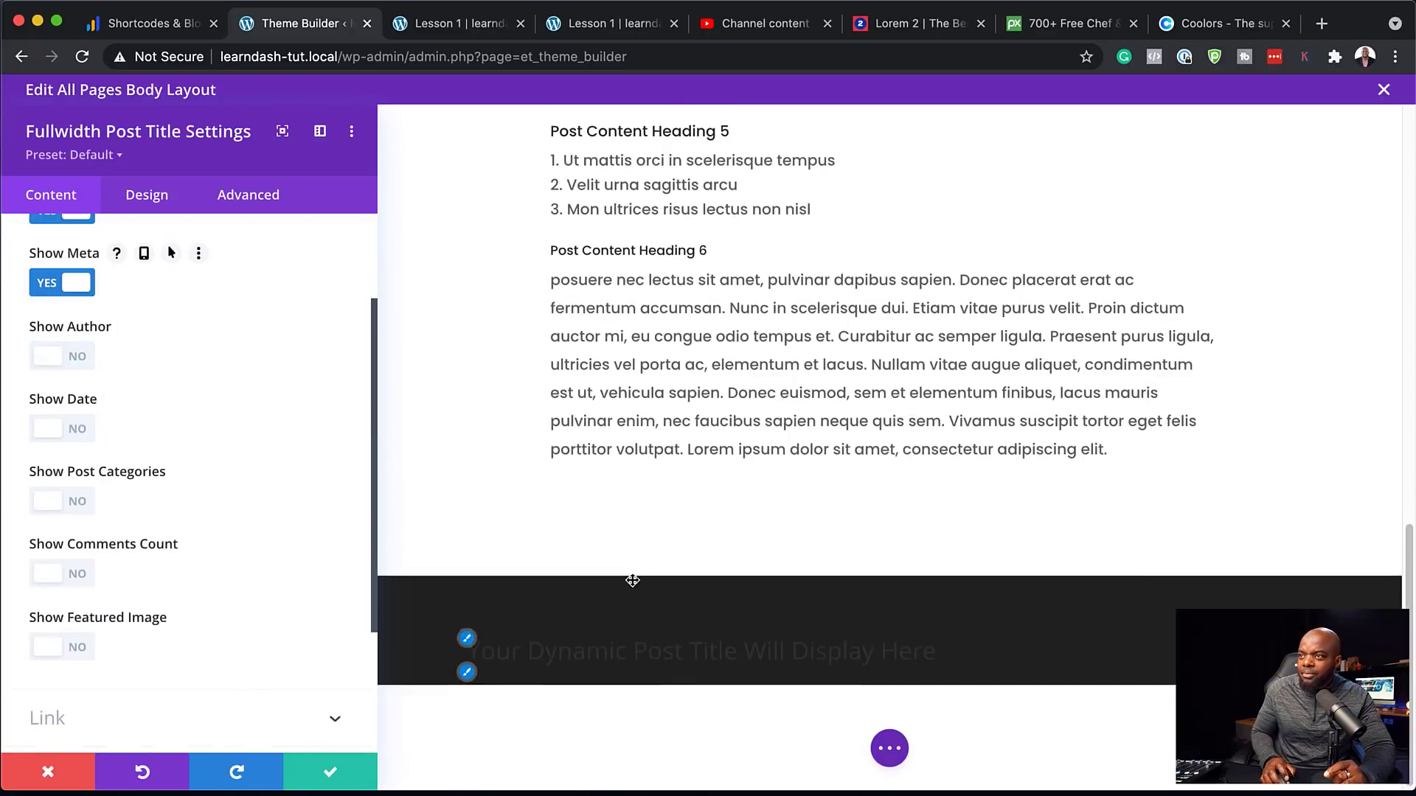
left_click(469, 640)
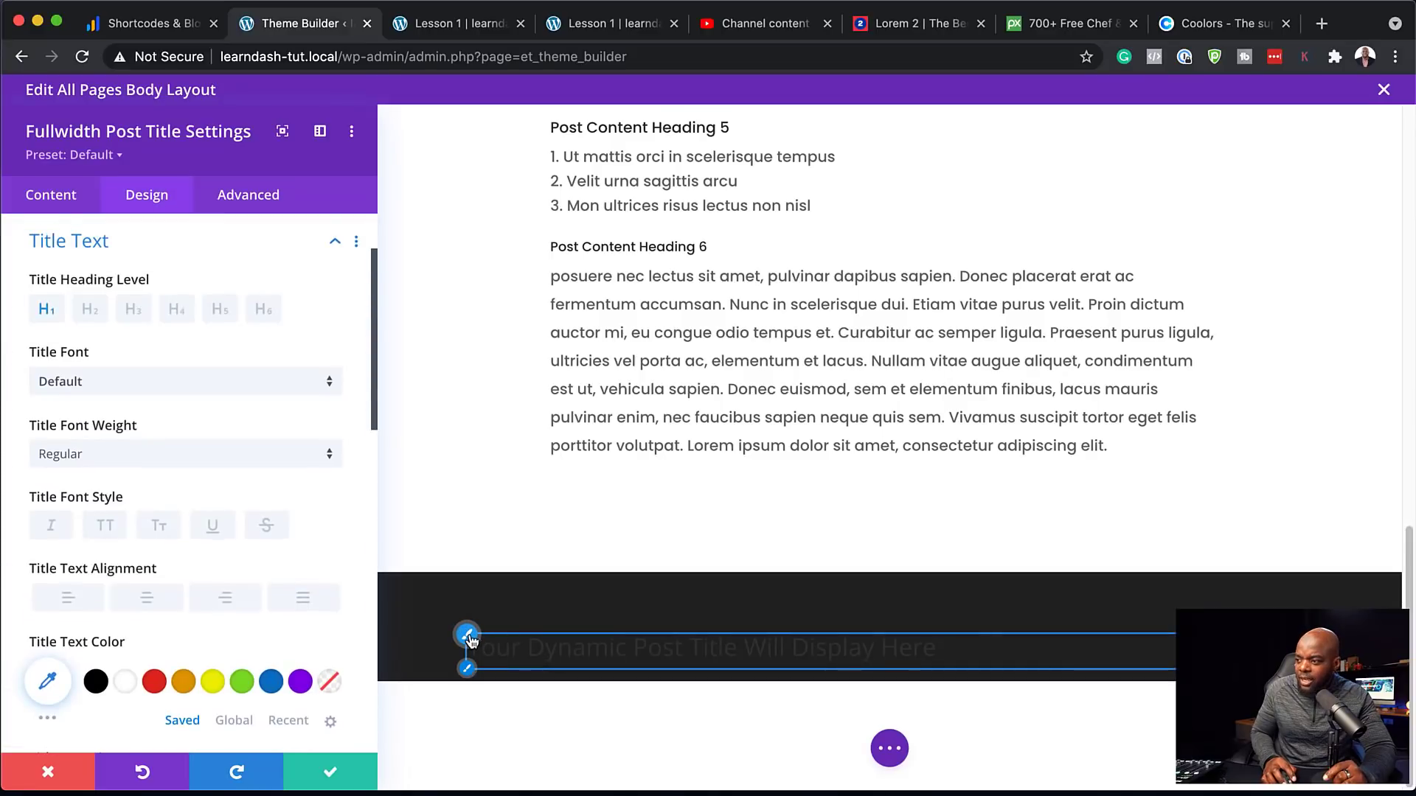
Set the post title font to Poppins in light grey #d8d8d8
left_click(187, 383)
left_click(145, 269)
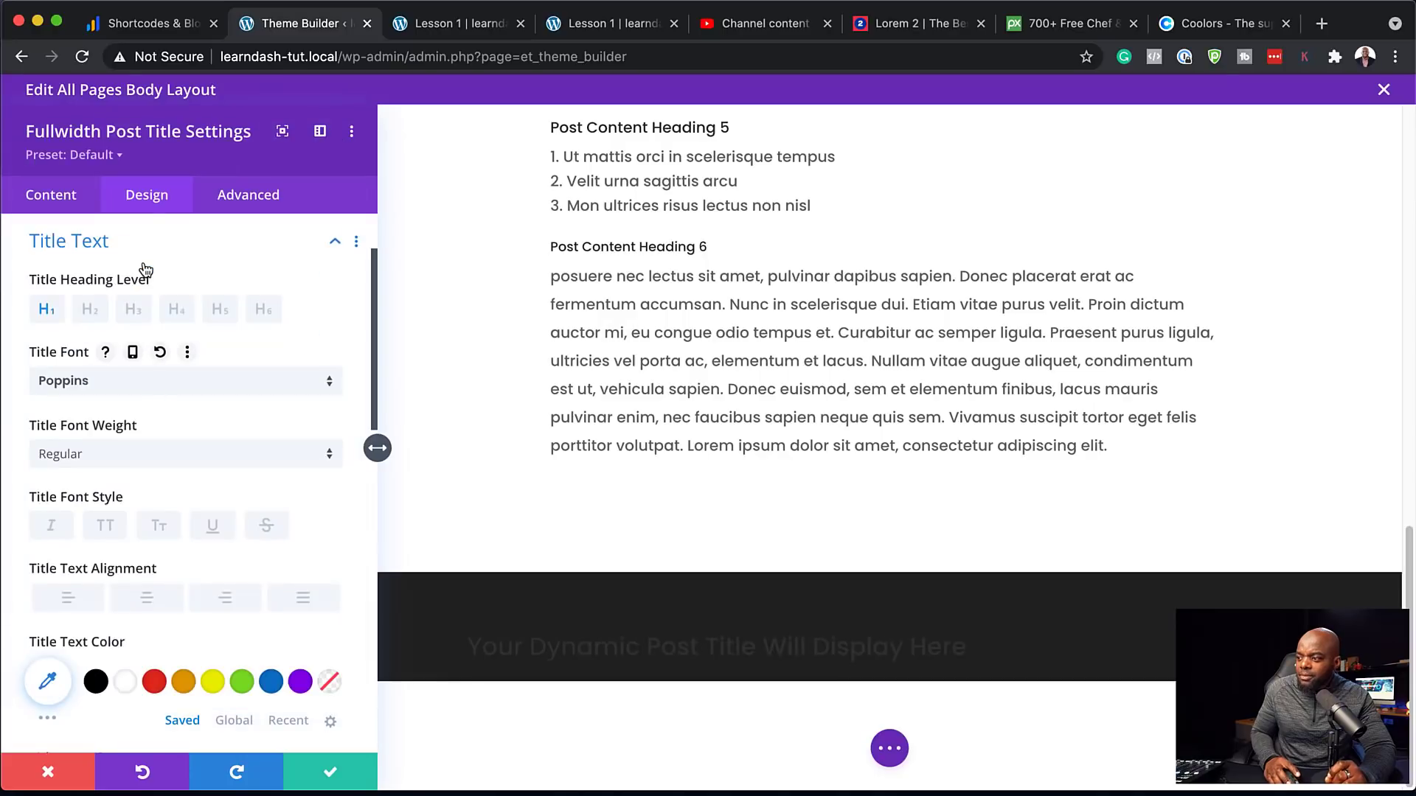
left_click(125, 684)
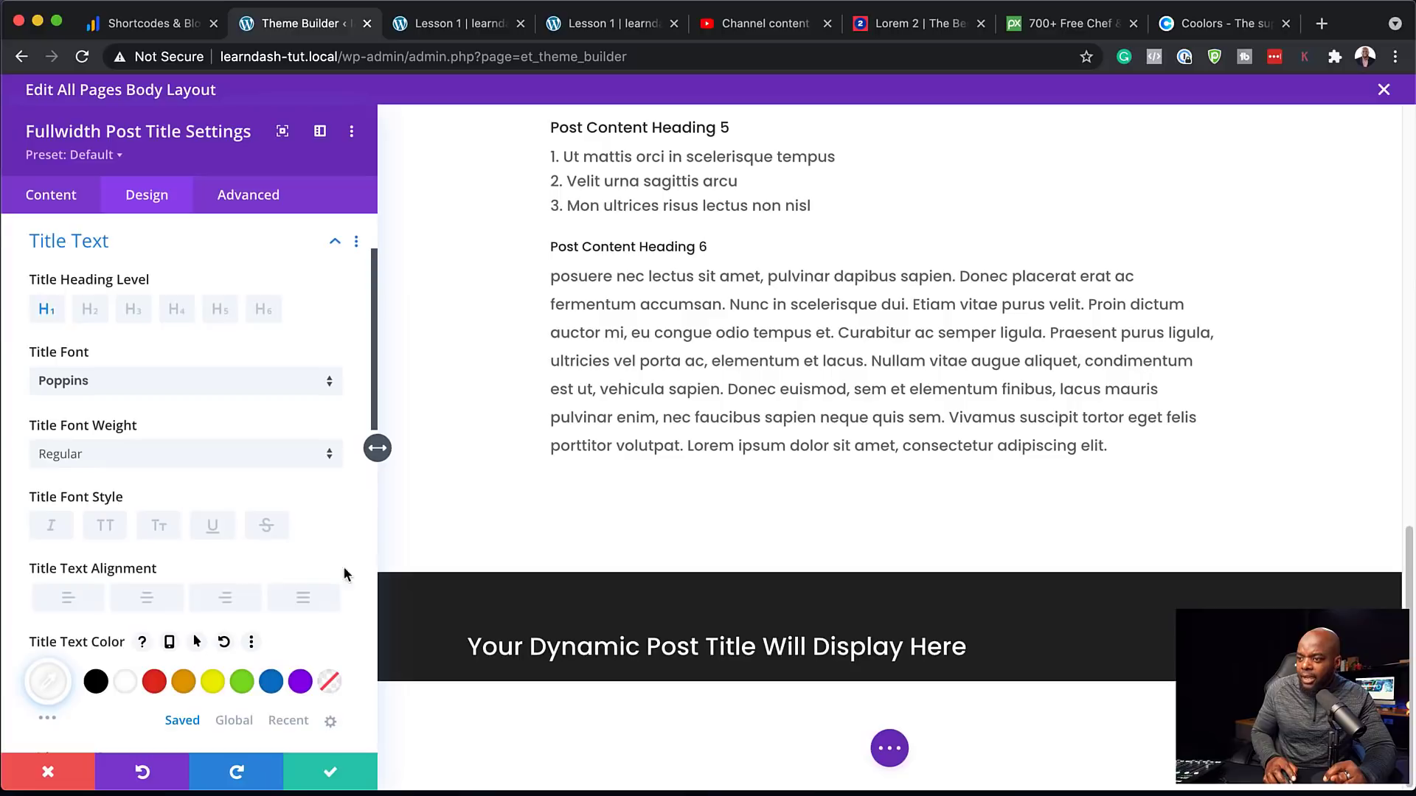
left_click(55, 681)
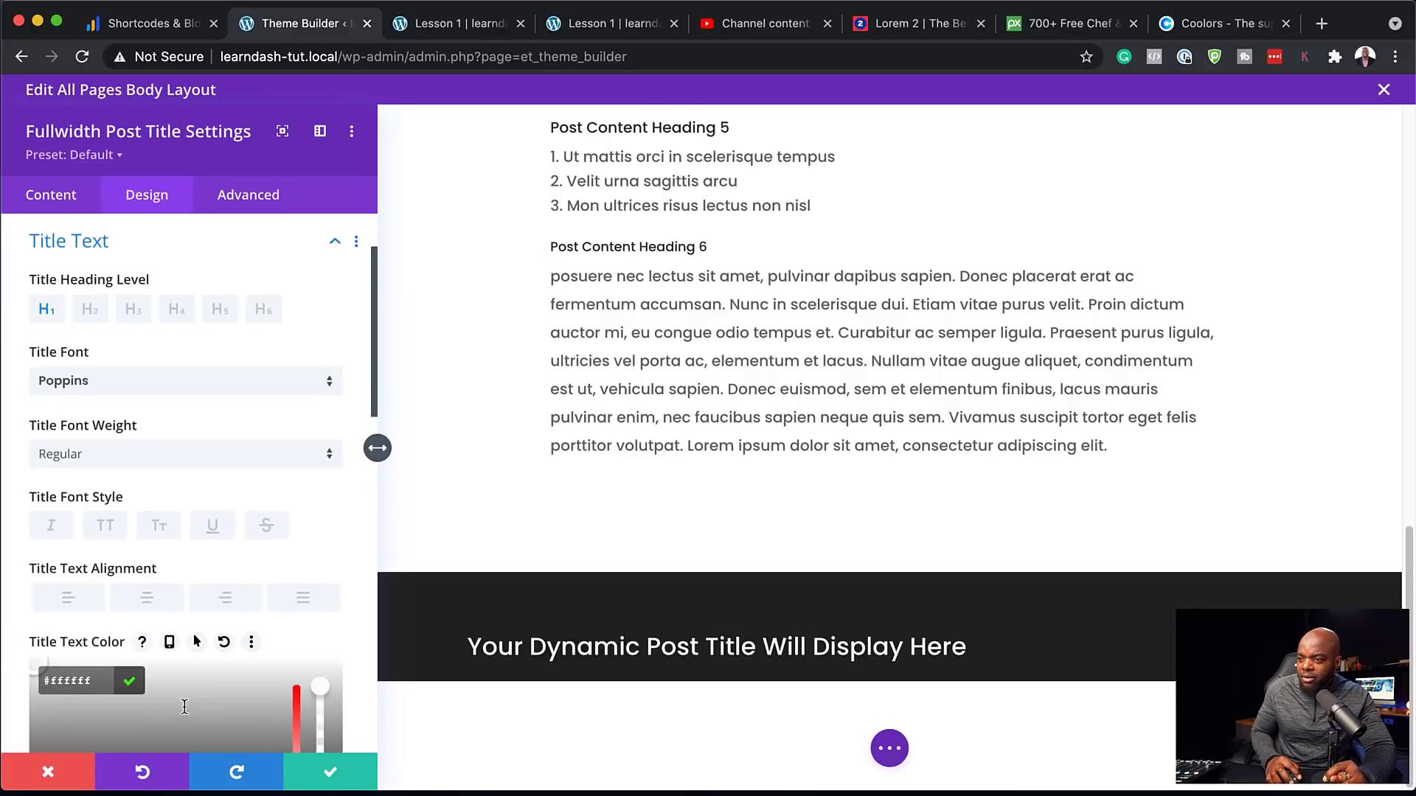
scroll(114, 694, "down", 3)
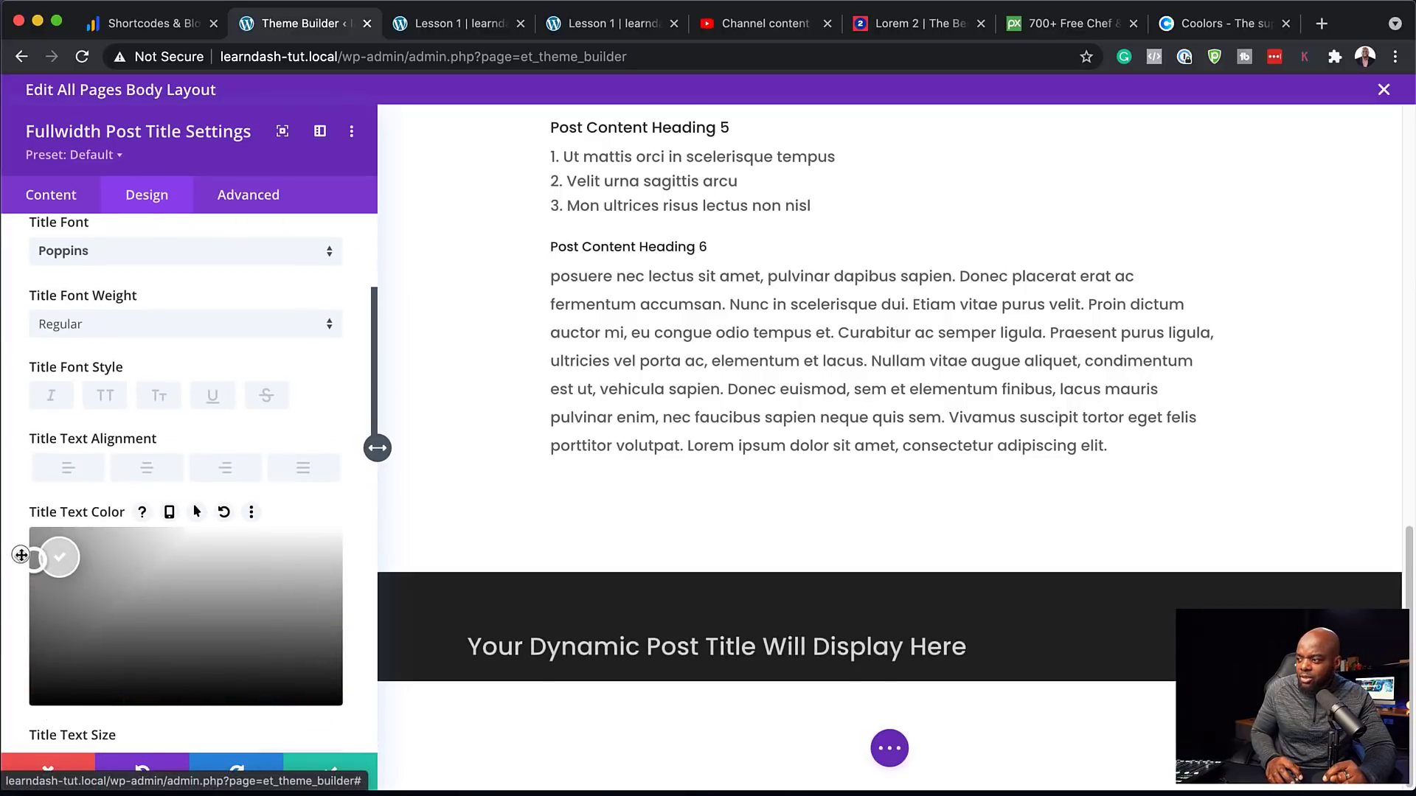
left_click(24, 556)
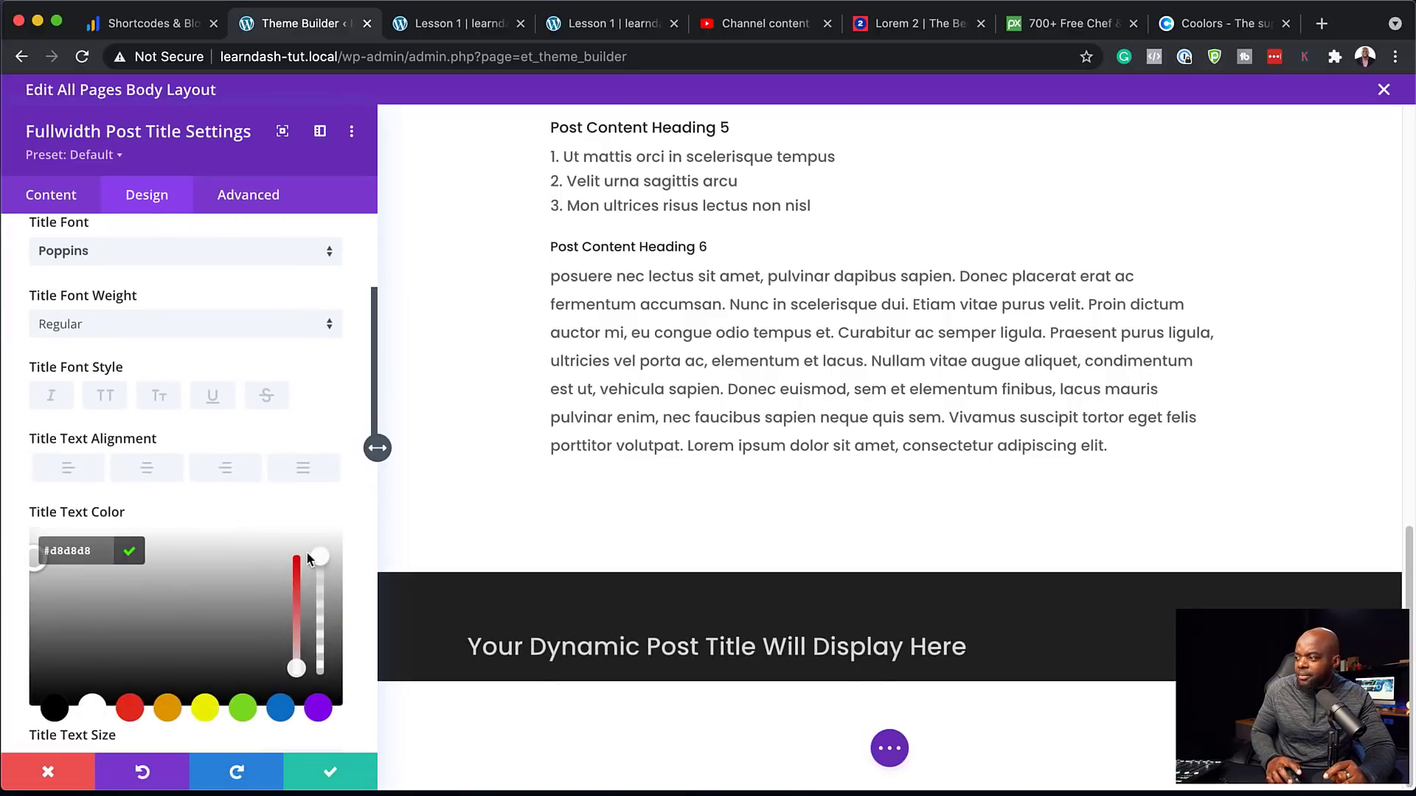
left_click(106, 398)
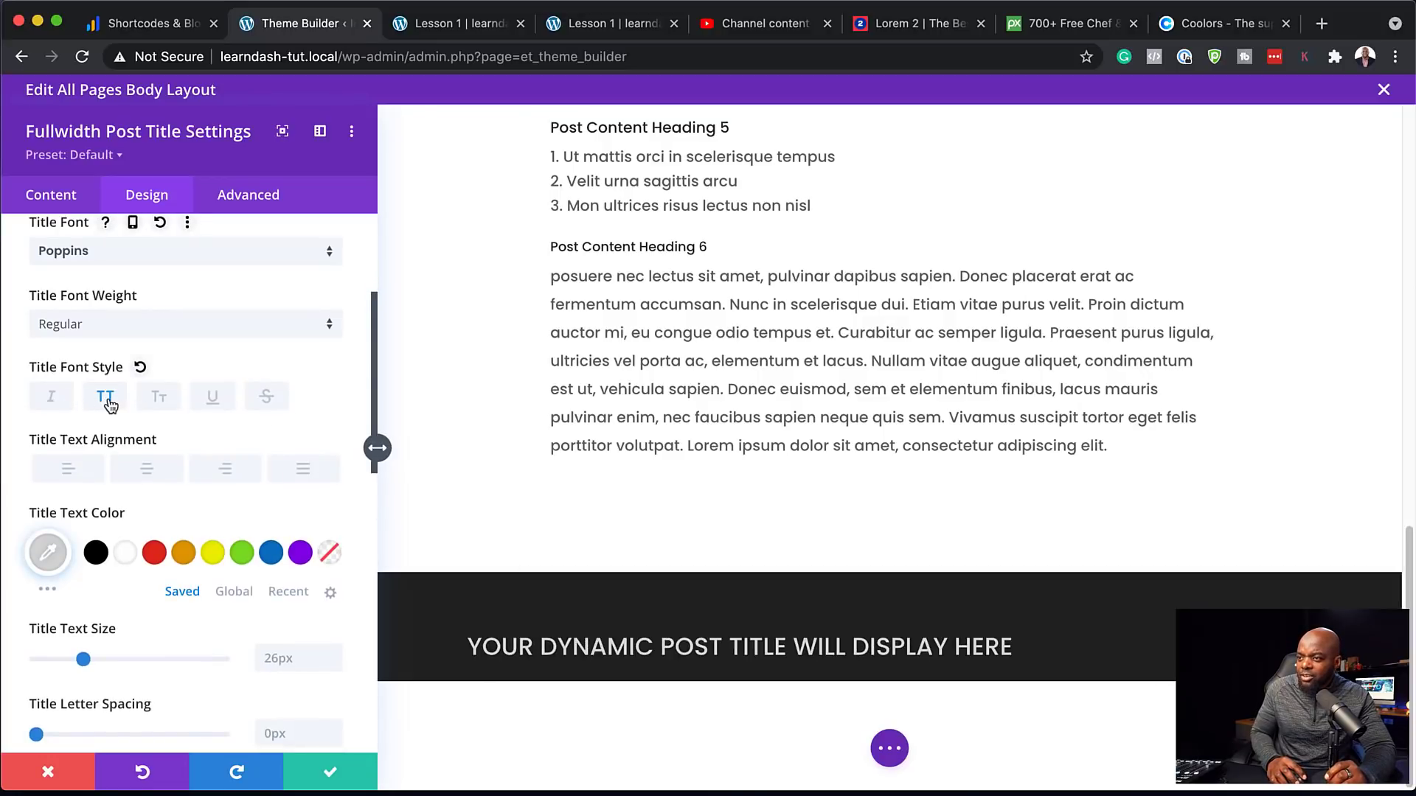
left_click(109, 402)
Set the title text size to 36px and the font weight to Bold
scroll(308, 435, "down", 3)
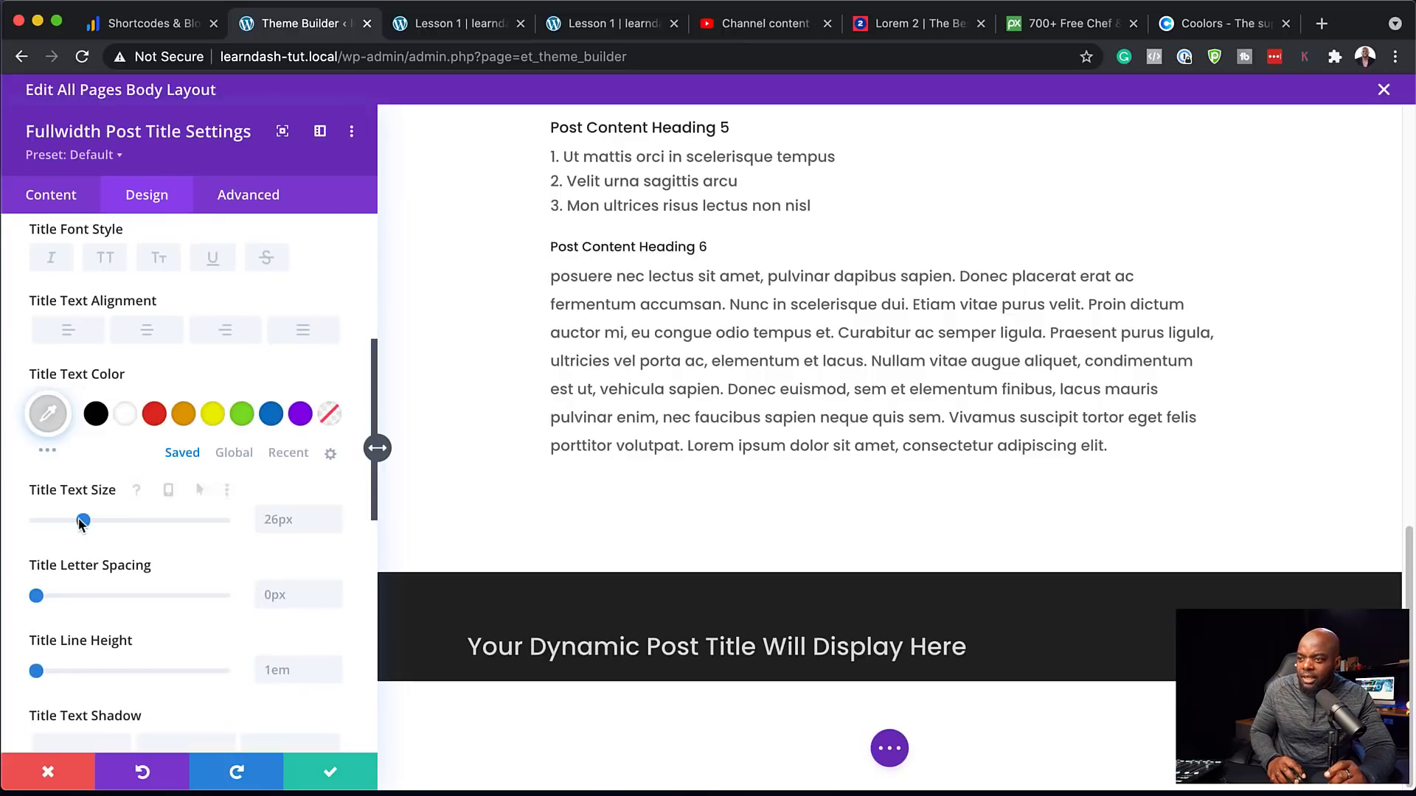
left_click_drag(83, 521, 96, 522)
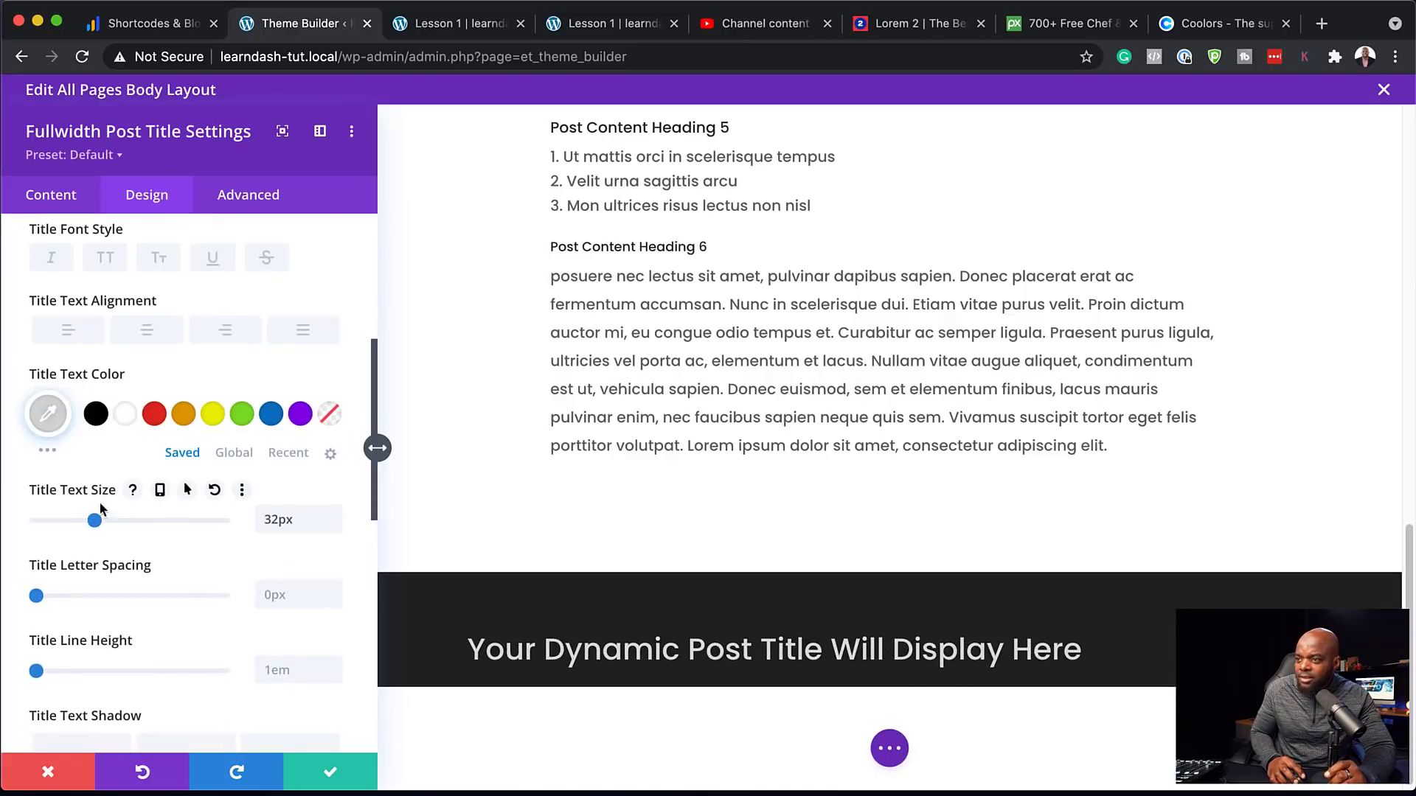
scroll(184, 442, "up", 8)
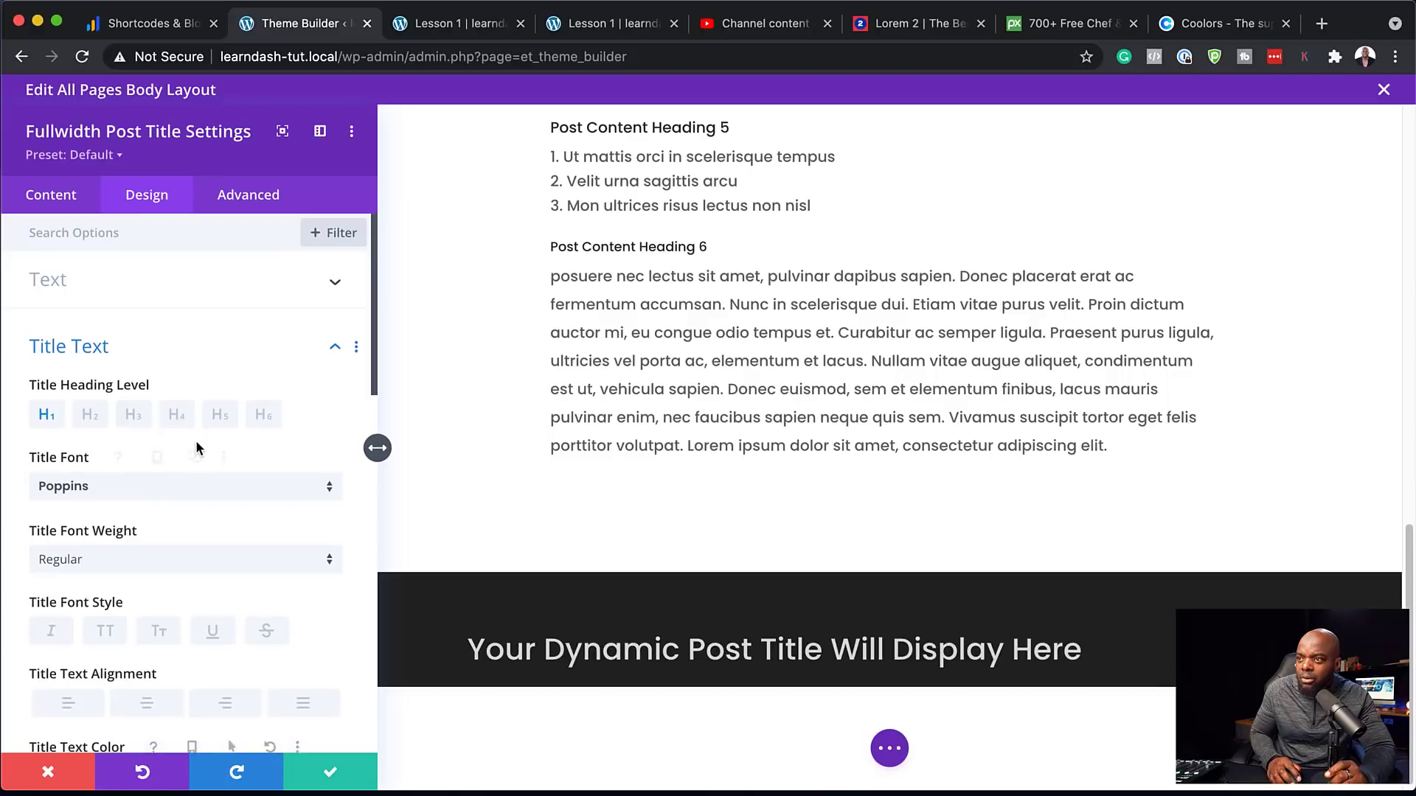
scroll(221, 523, "down", 6)
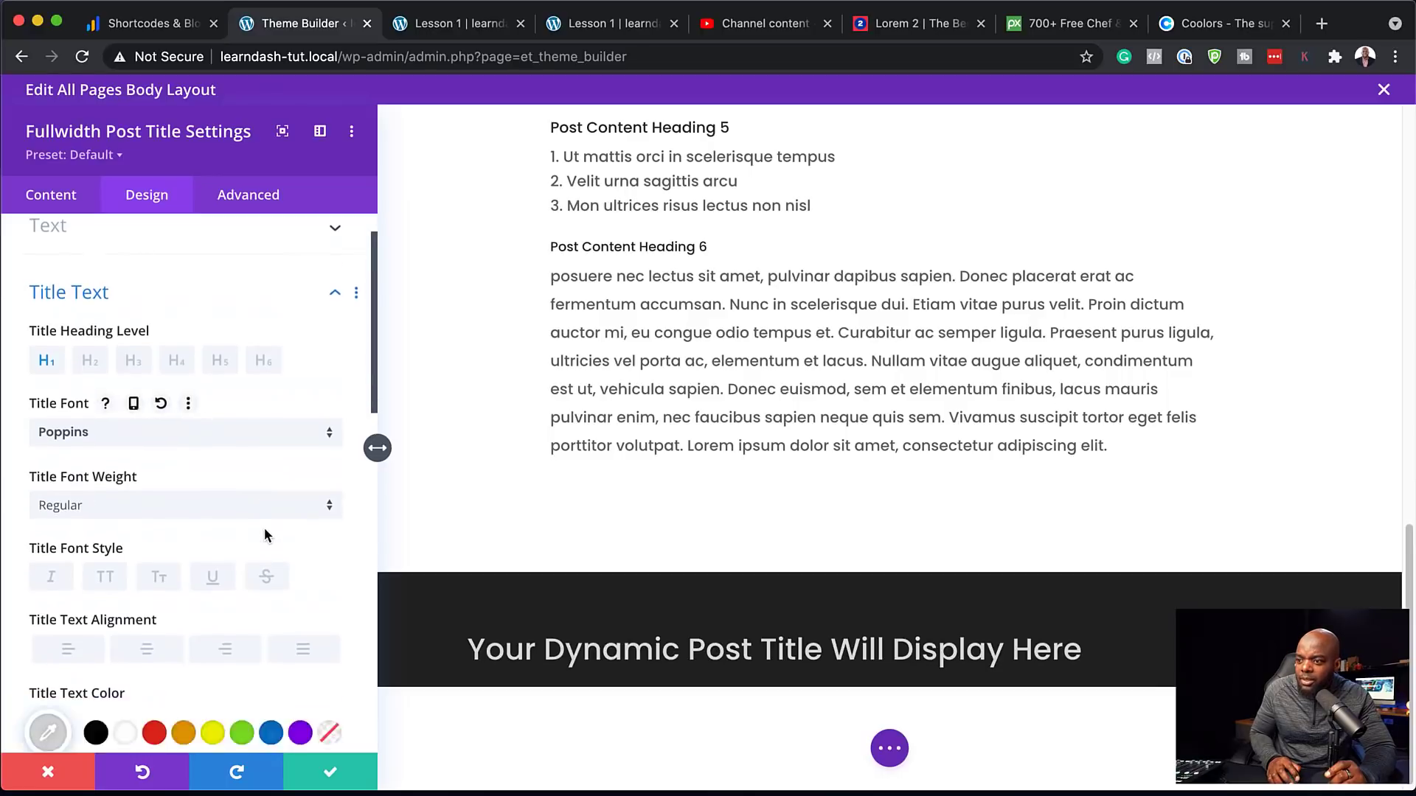
left_click(104, 589)
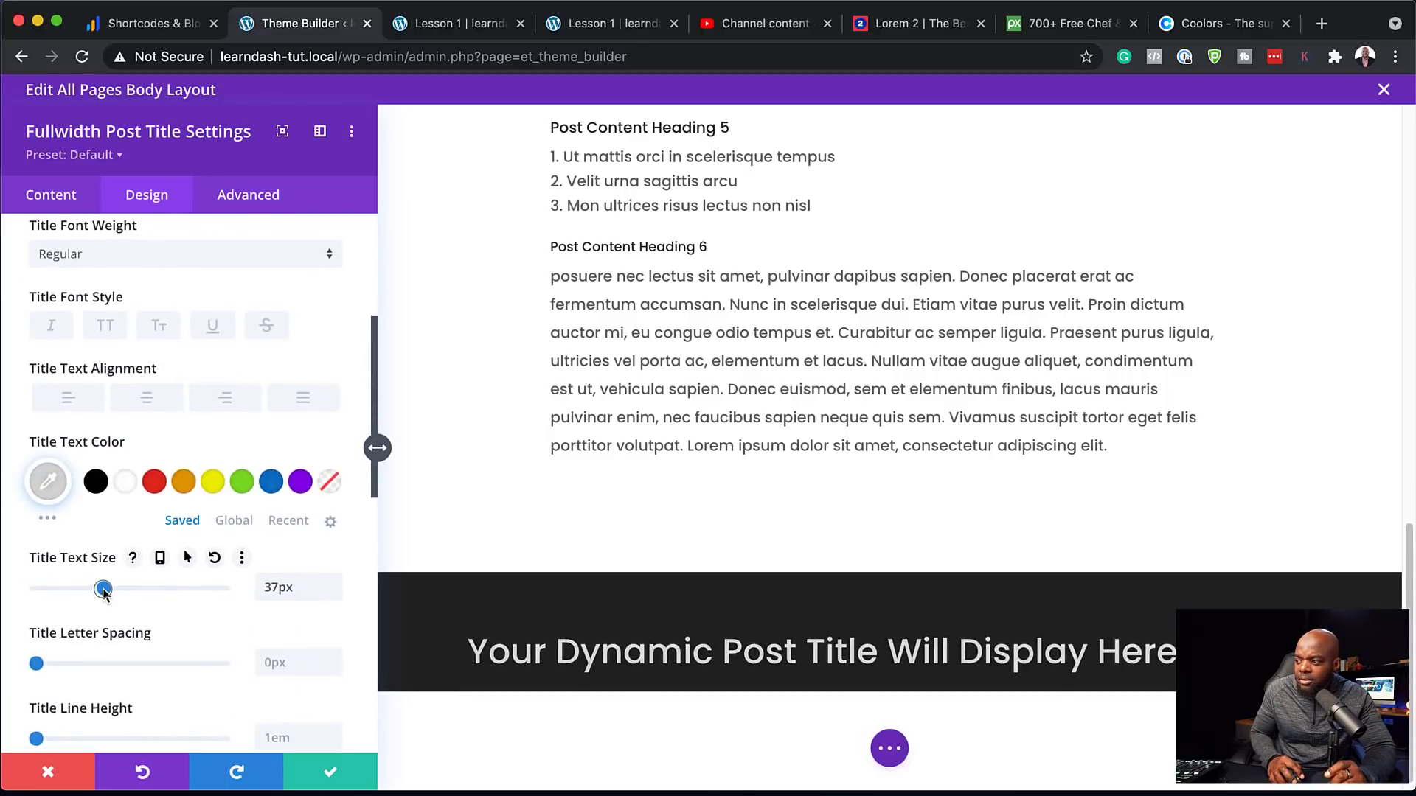
left_click_drag(103, 590, 102, 590)
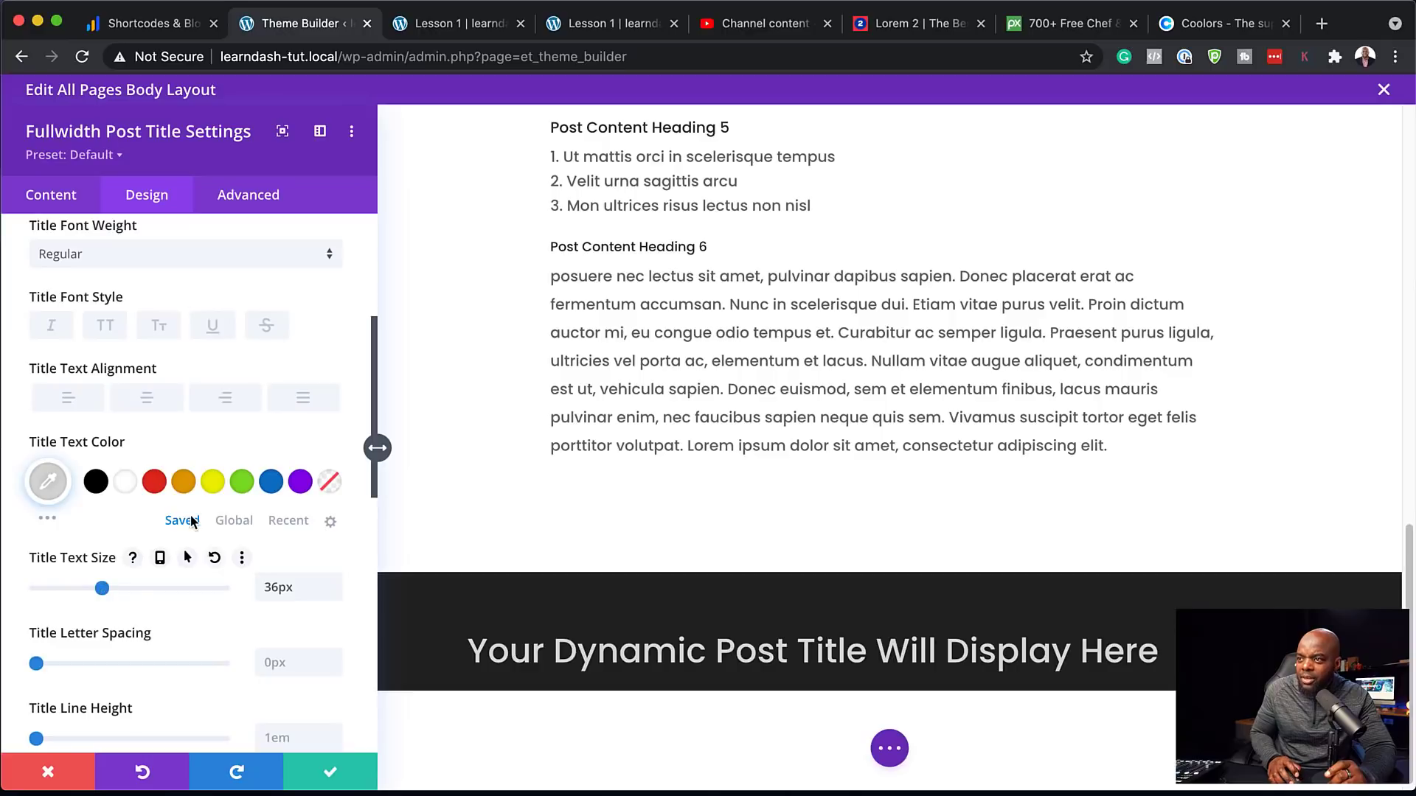
scroll(180, 399, "up", 2)
left_click(171, 387)
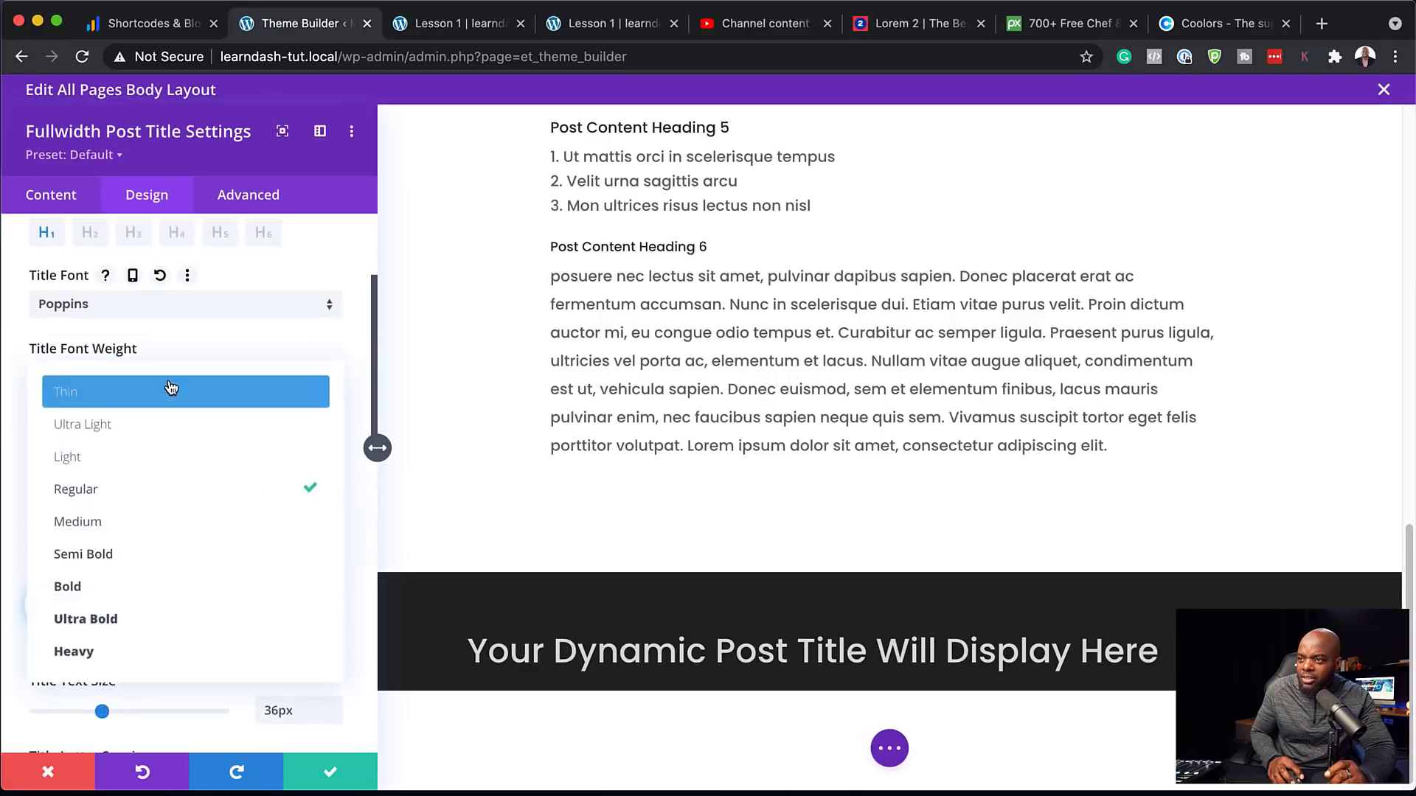
left_click(159, 583)
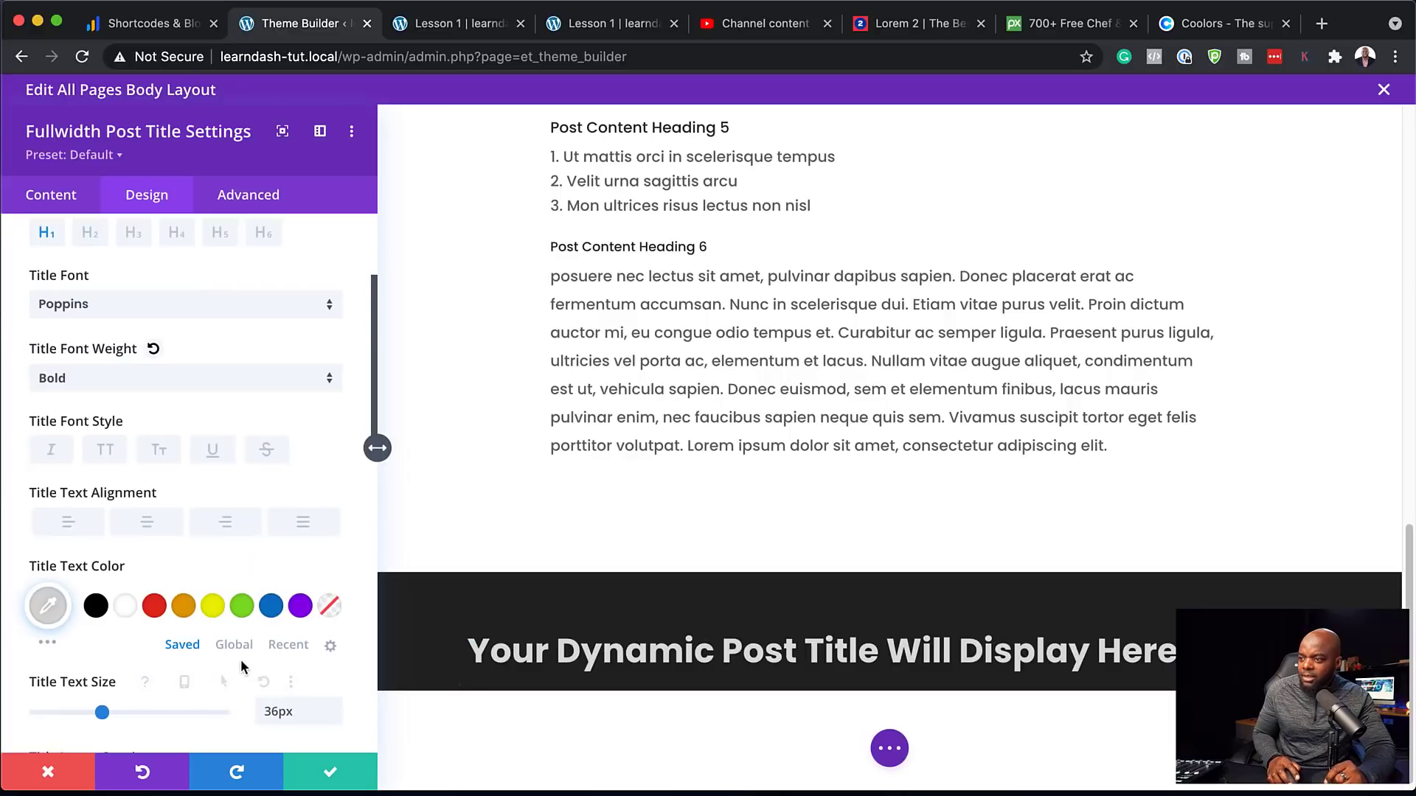
scroll(206, 636, "down", 5)
scroll(207, 636, "down", 4)
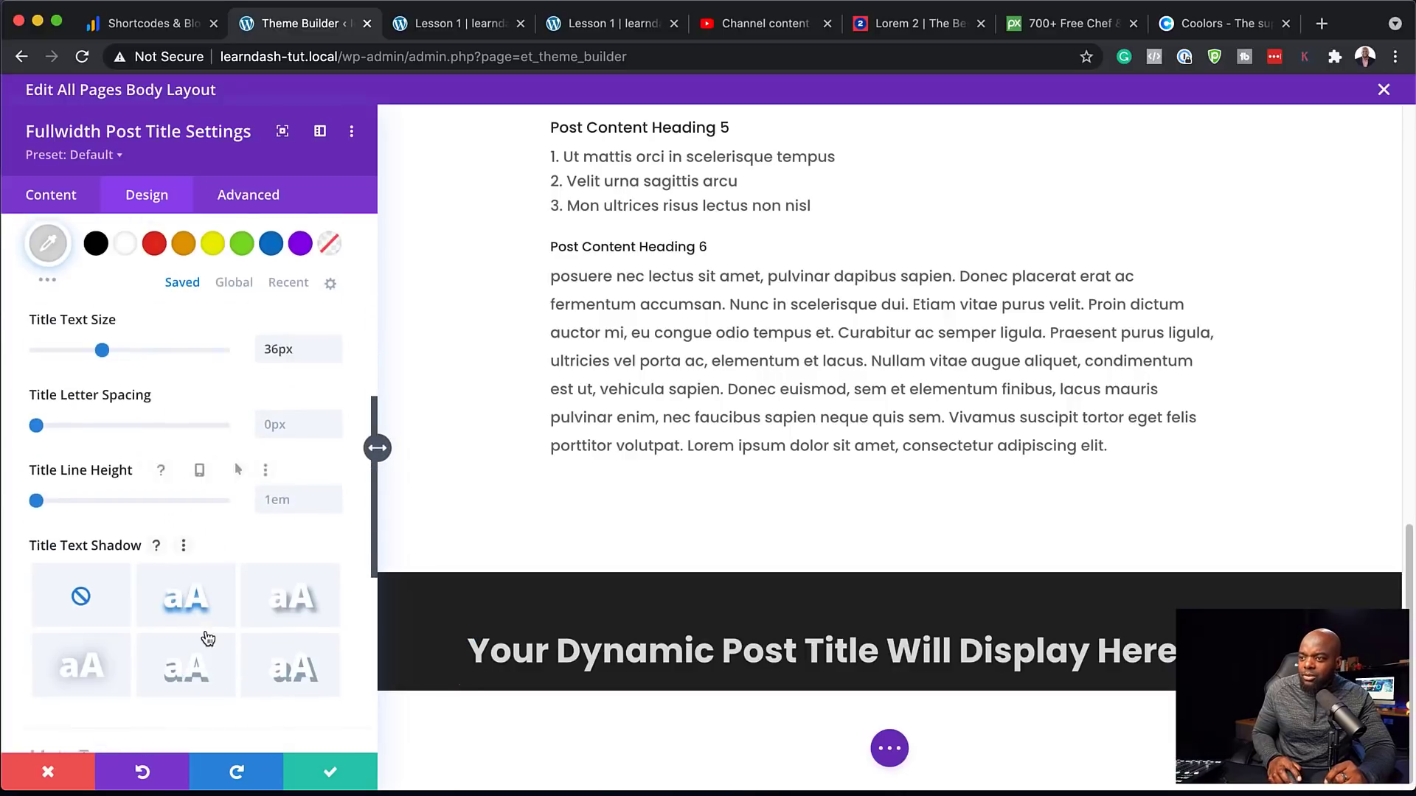
Set the title section padding to 104px top and 38px bottom
left_click(83, 623)
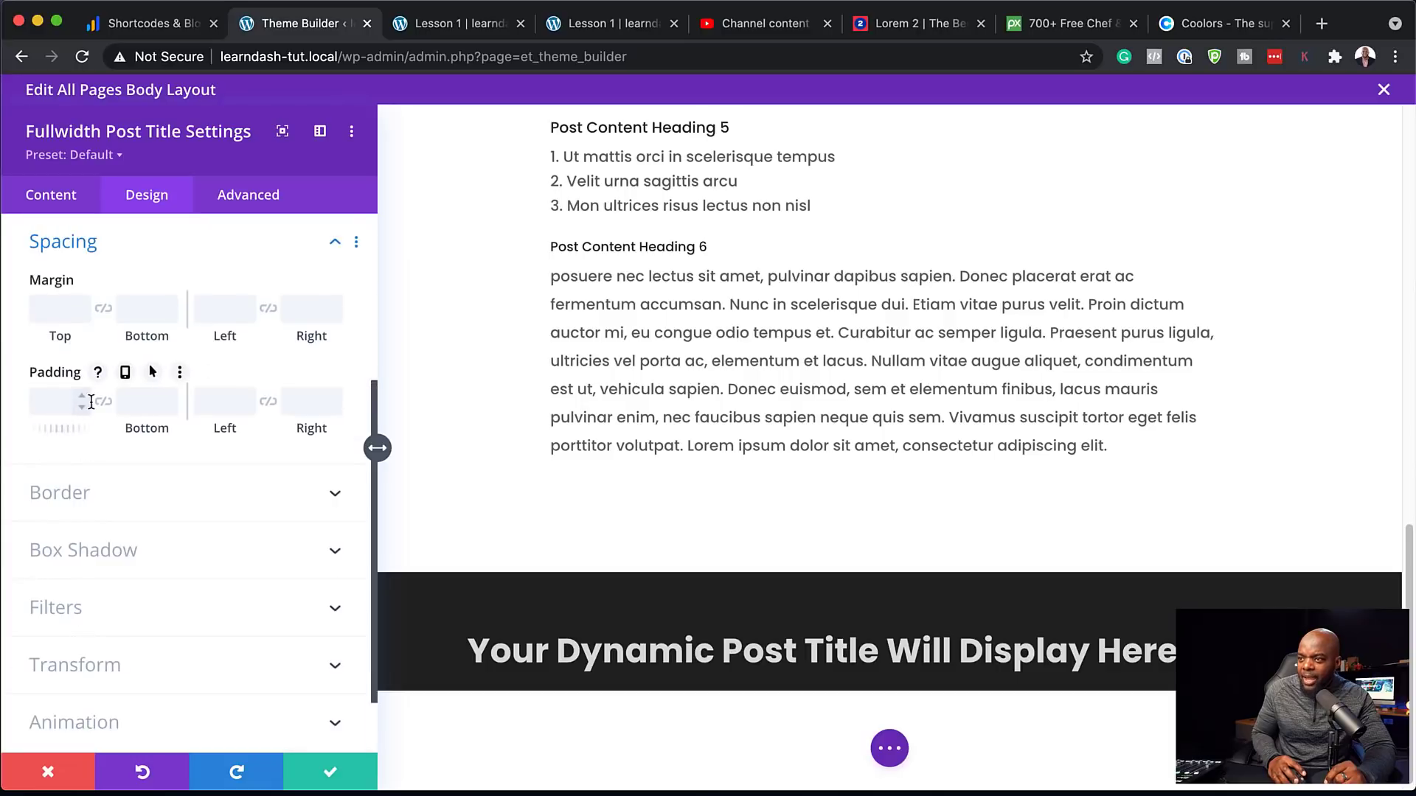
left_click_drag(72, 431, 103, 433)
left_click(104, 404)
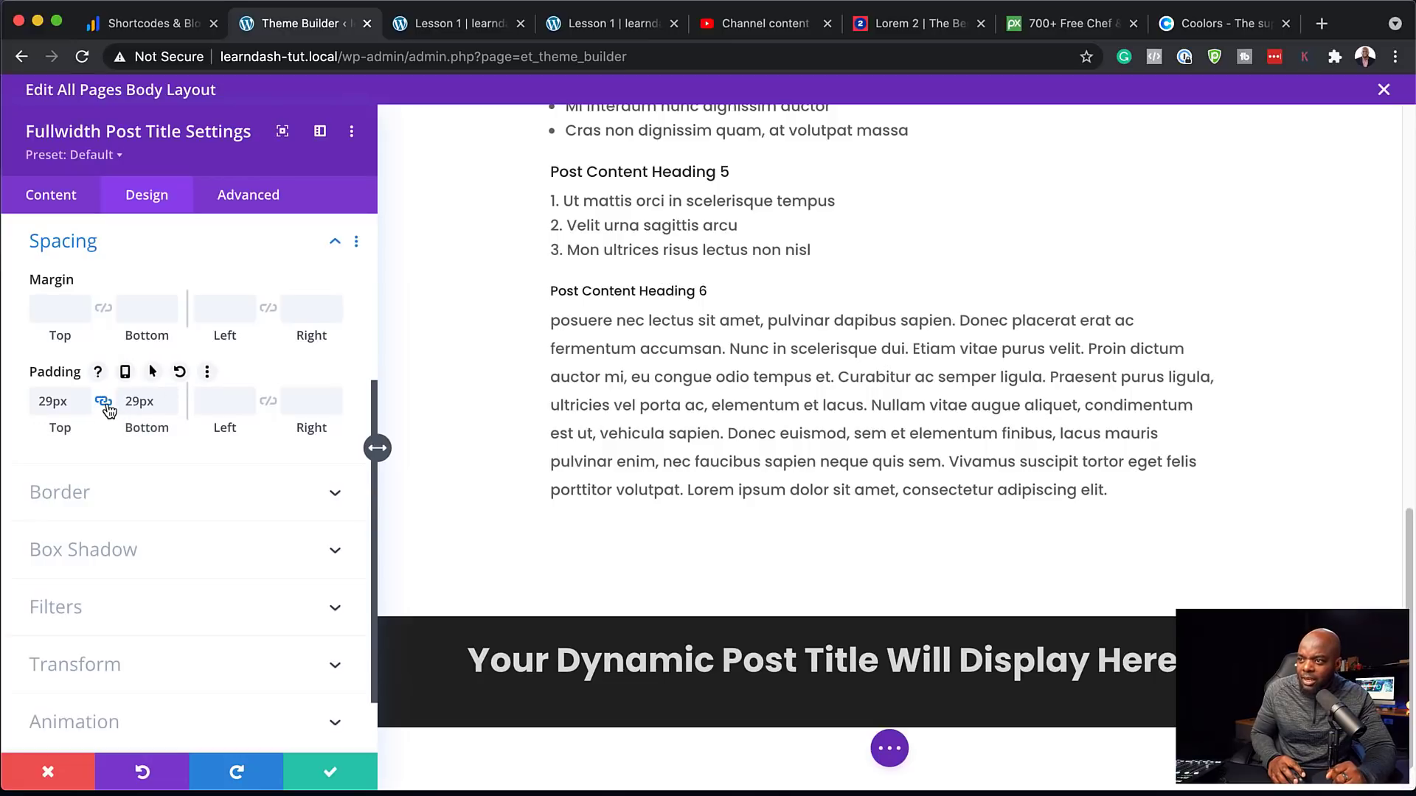
left_click_drag(68, 430, 161, 418)
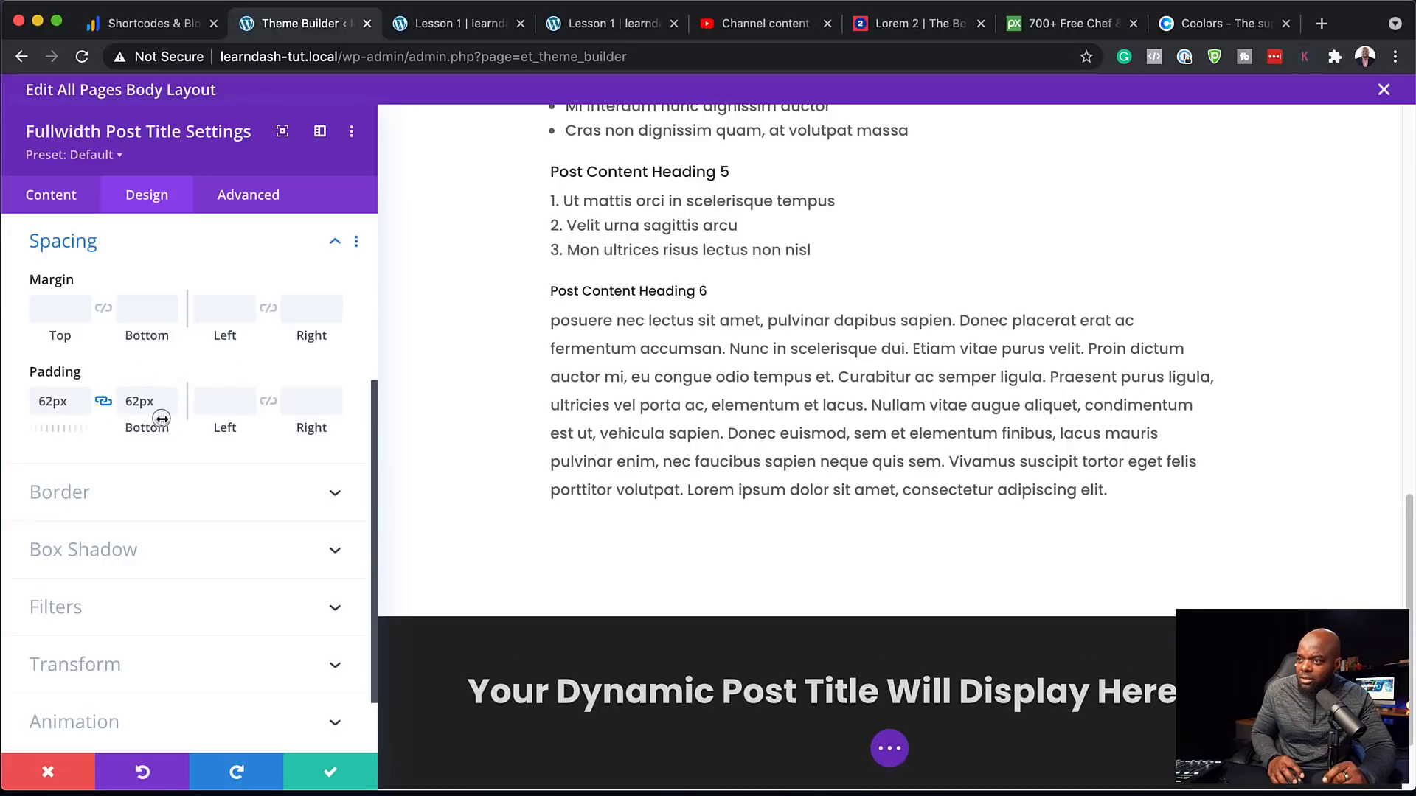
left_click(109, 405)
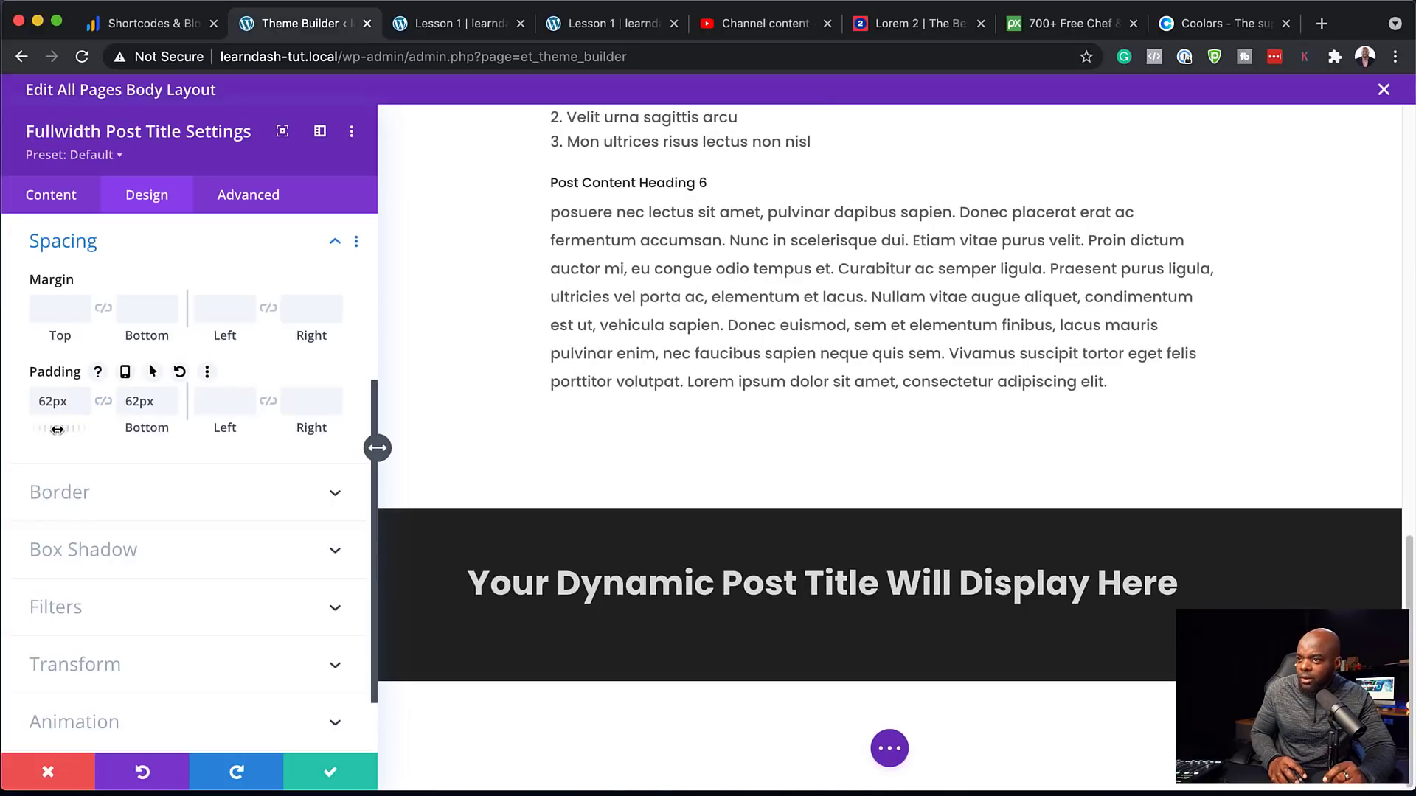
left_click_drag(59, 429, 110, 431)
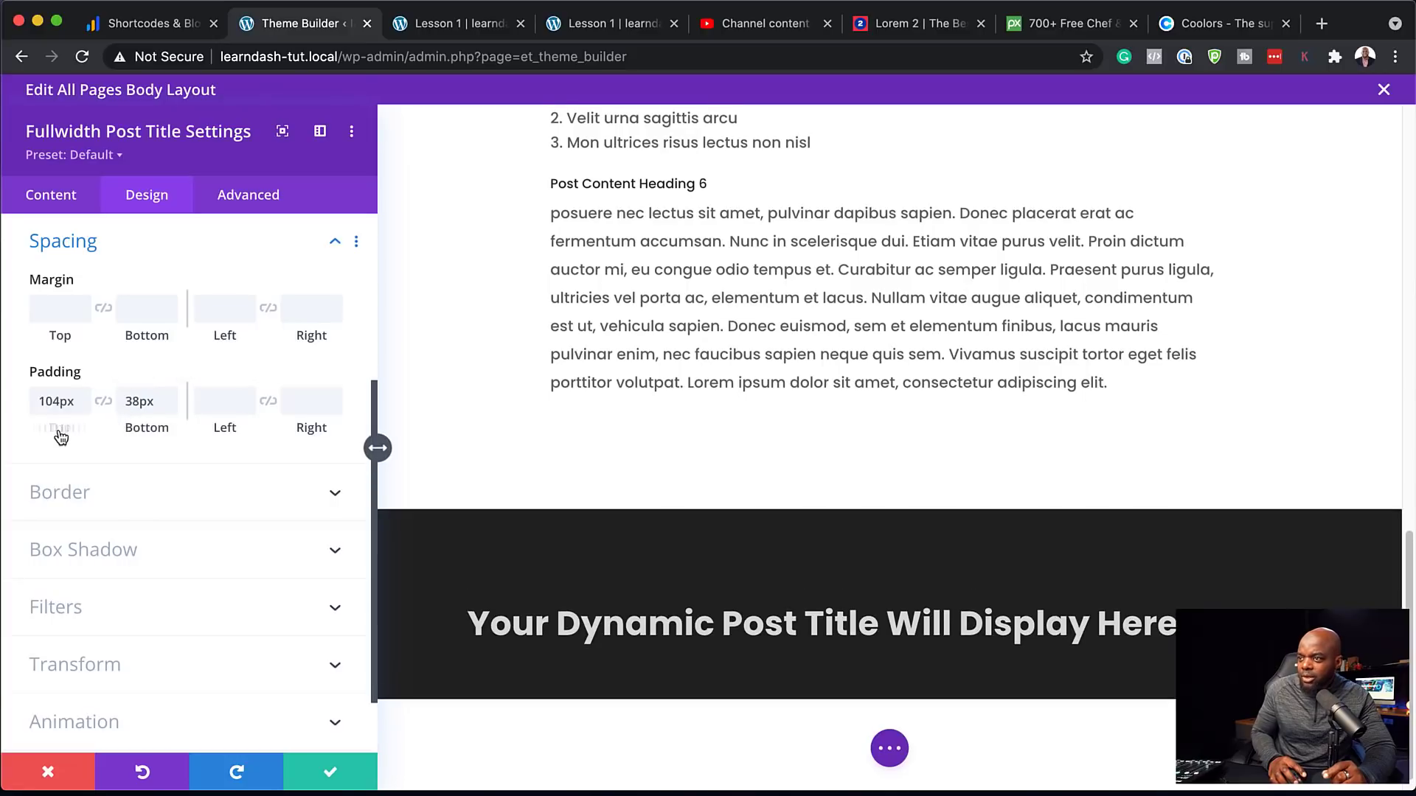
Move the saved dark title section above Post Content and remove the content section's top padding
left_click(330, 771)
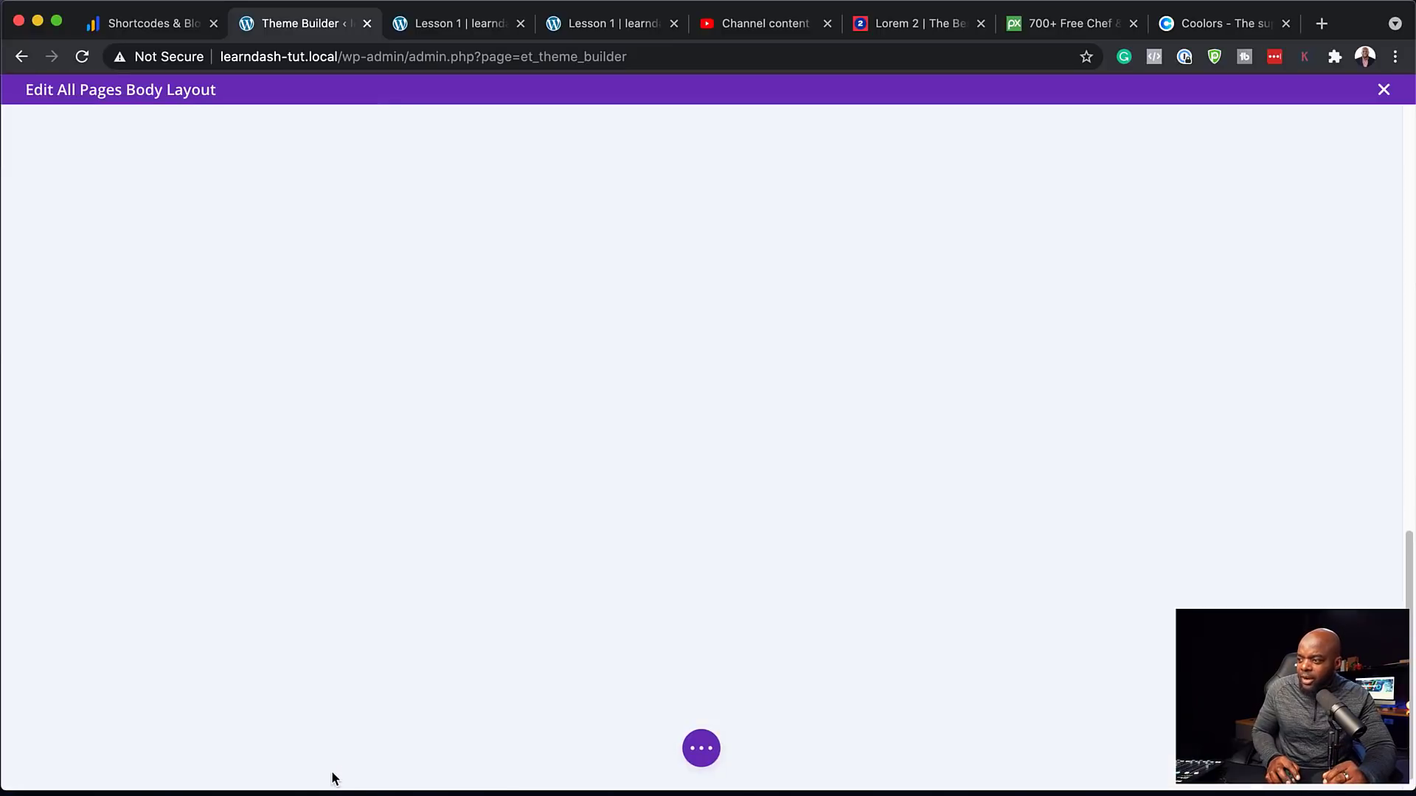
left_click_drag(22, 572, 136, 112)
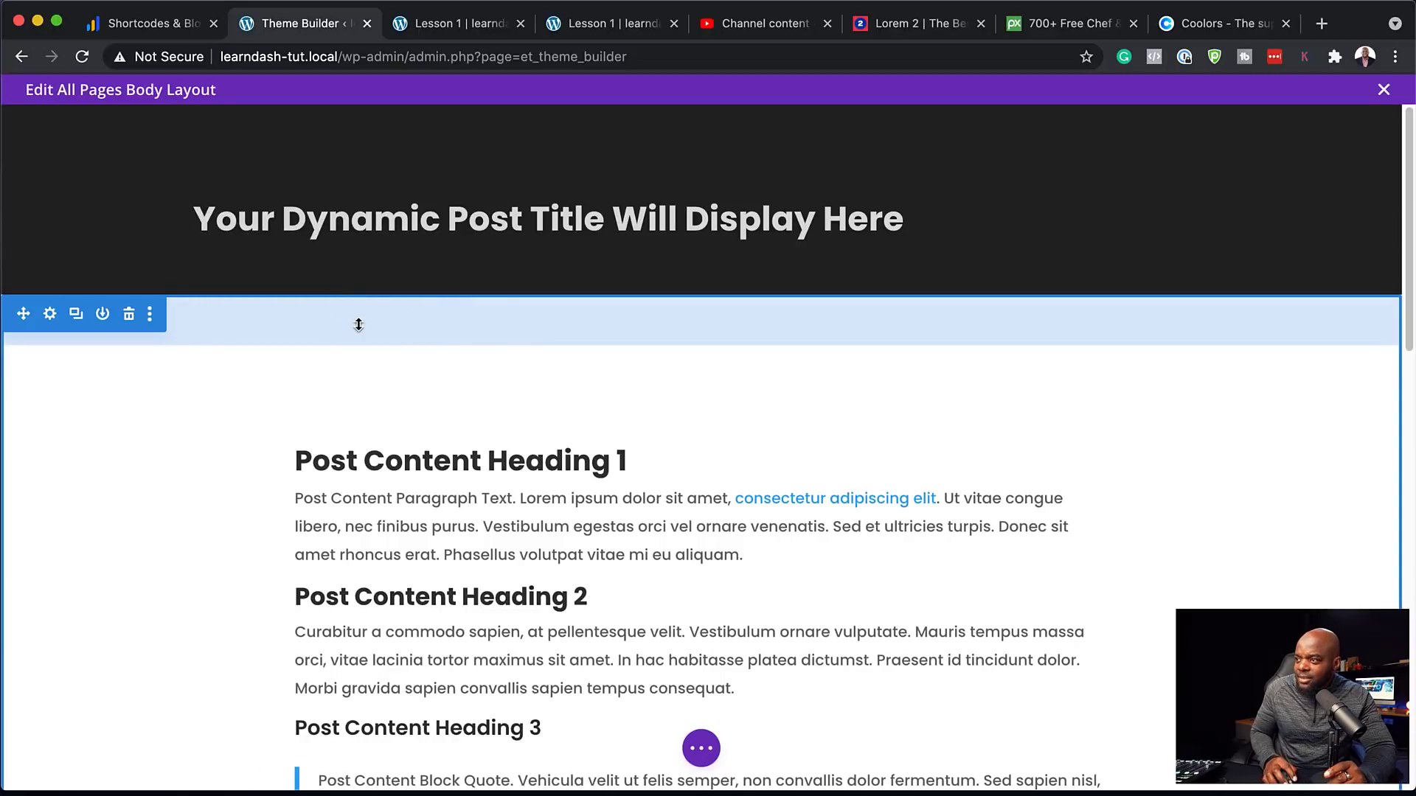
left_click_drag(359, 332, 367, 295)
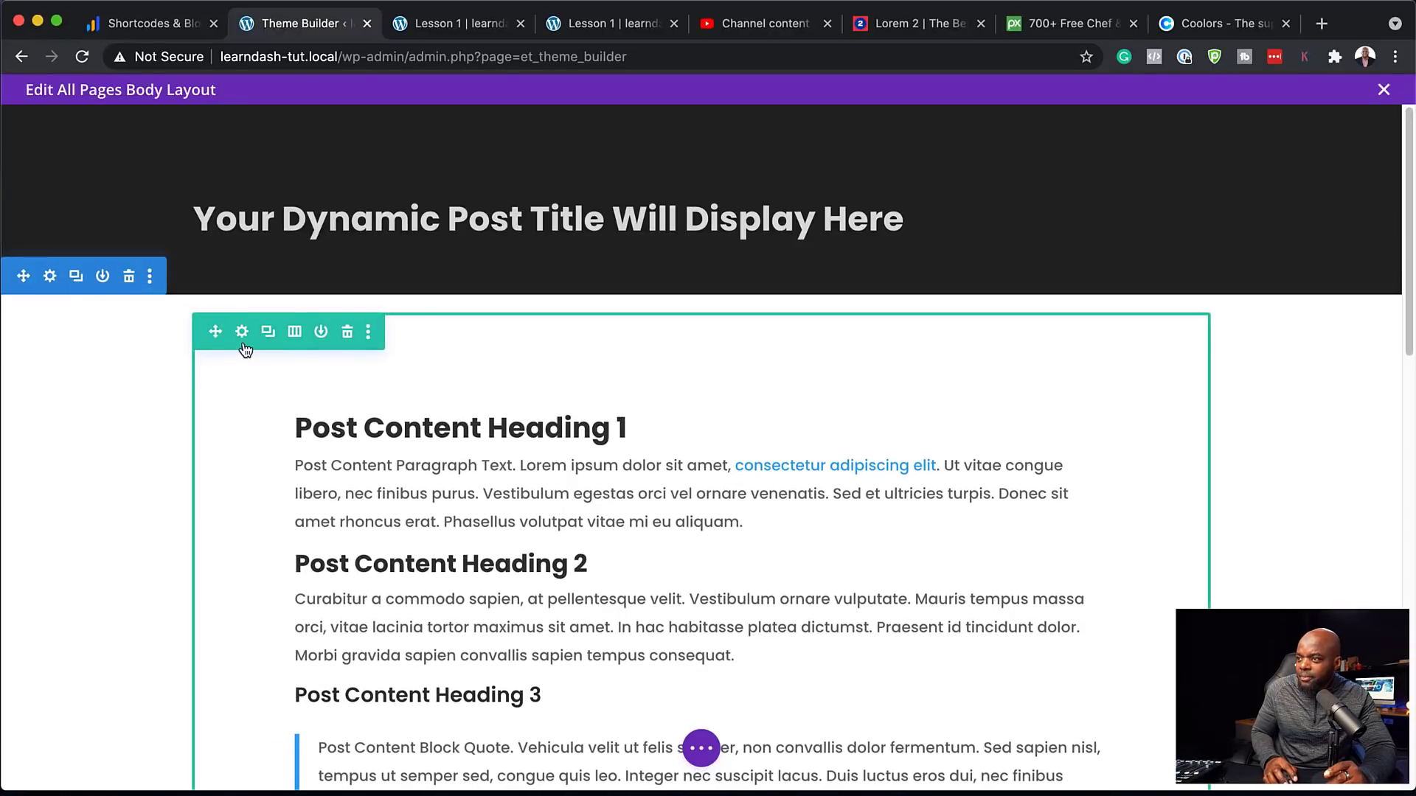
key("super+s")
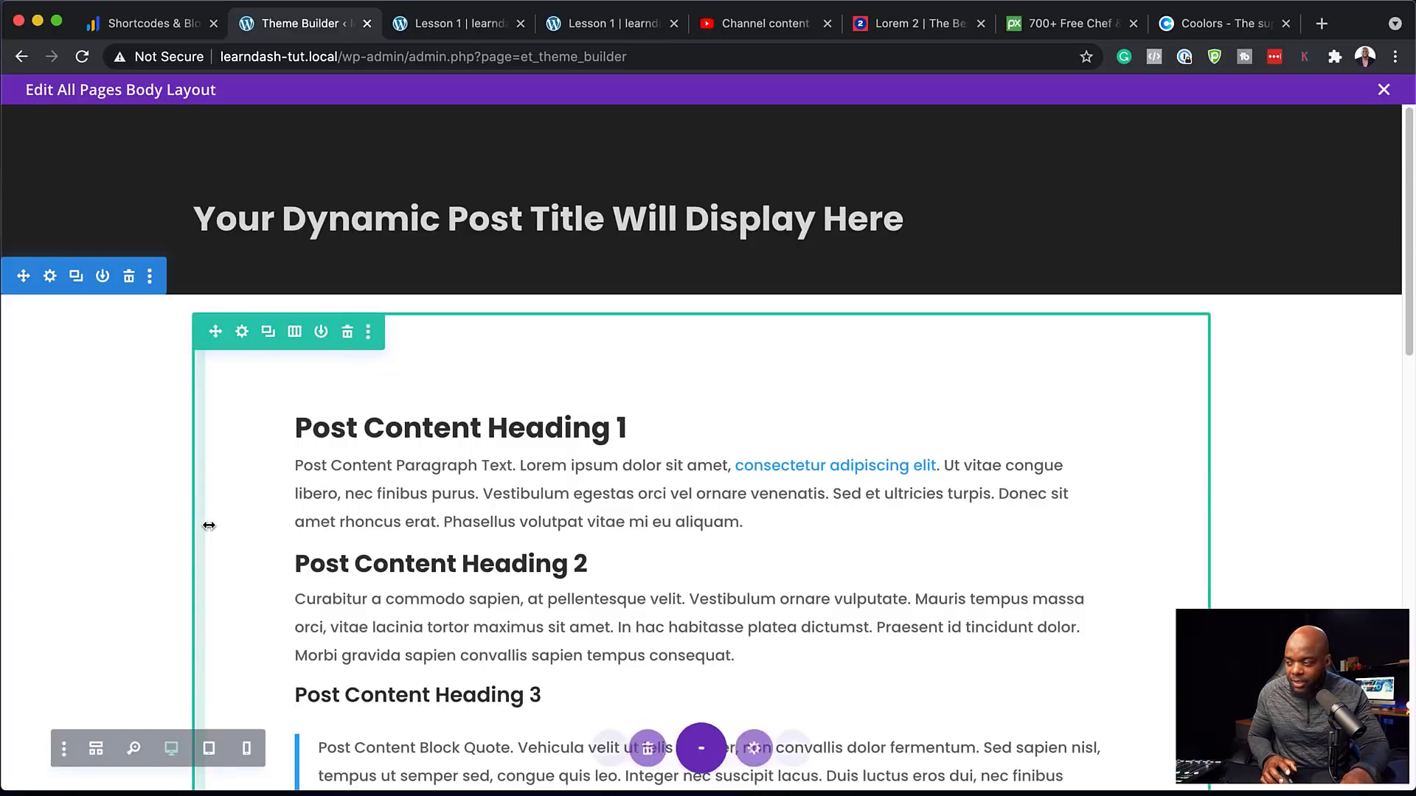
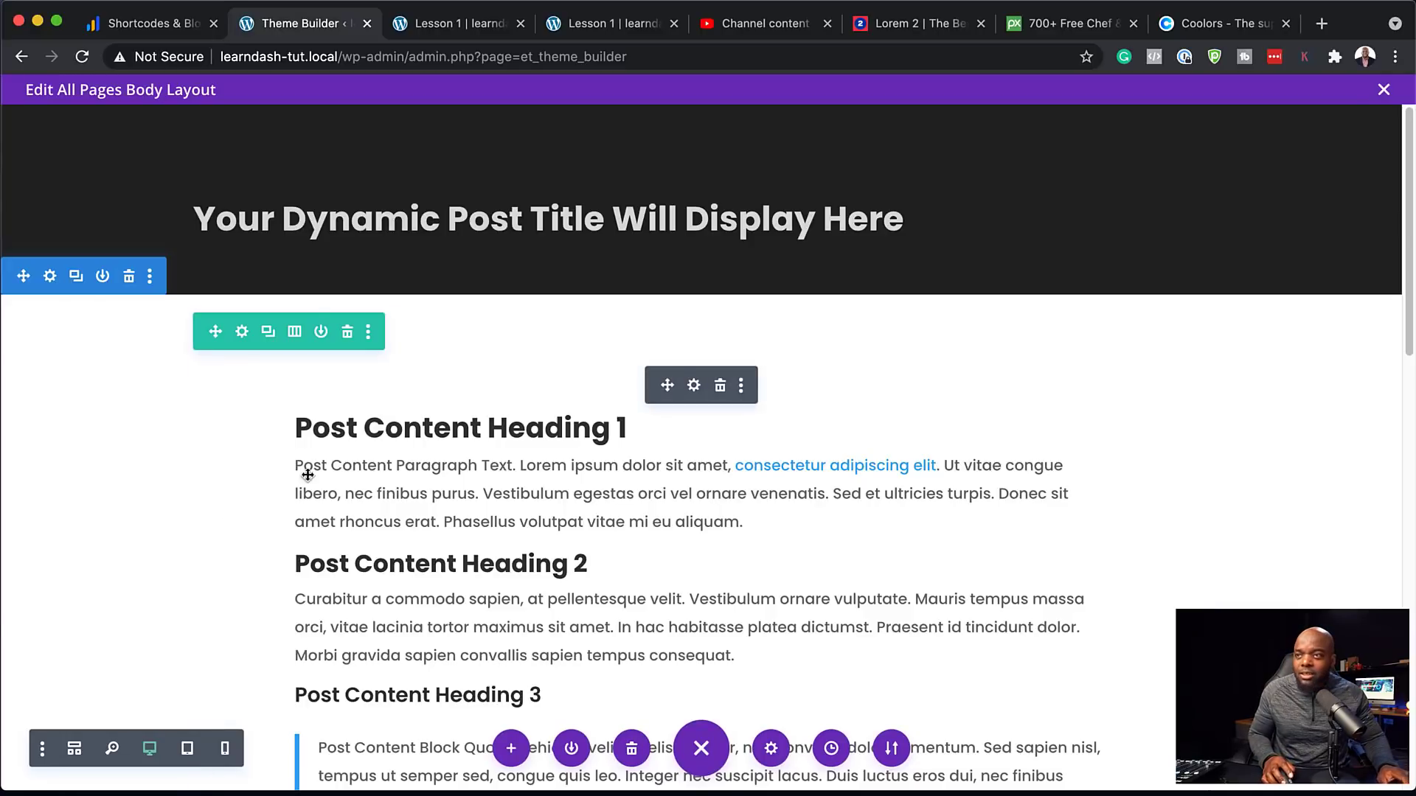
Save the All Pages template changes and open the live site in a new tab
left_click(1385, 91)
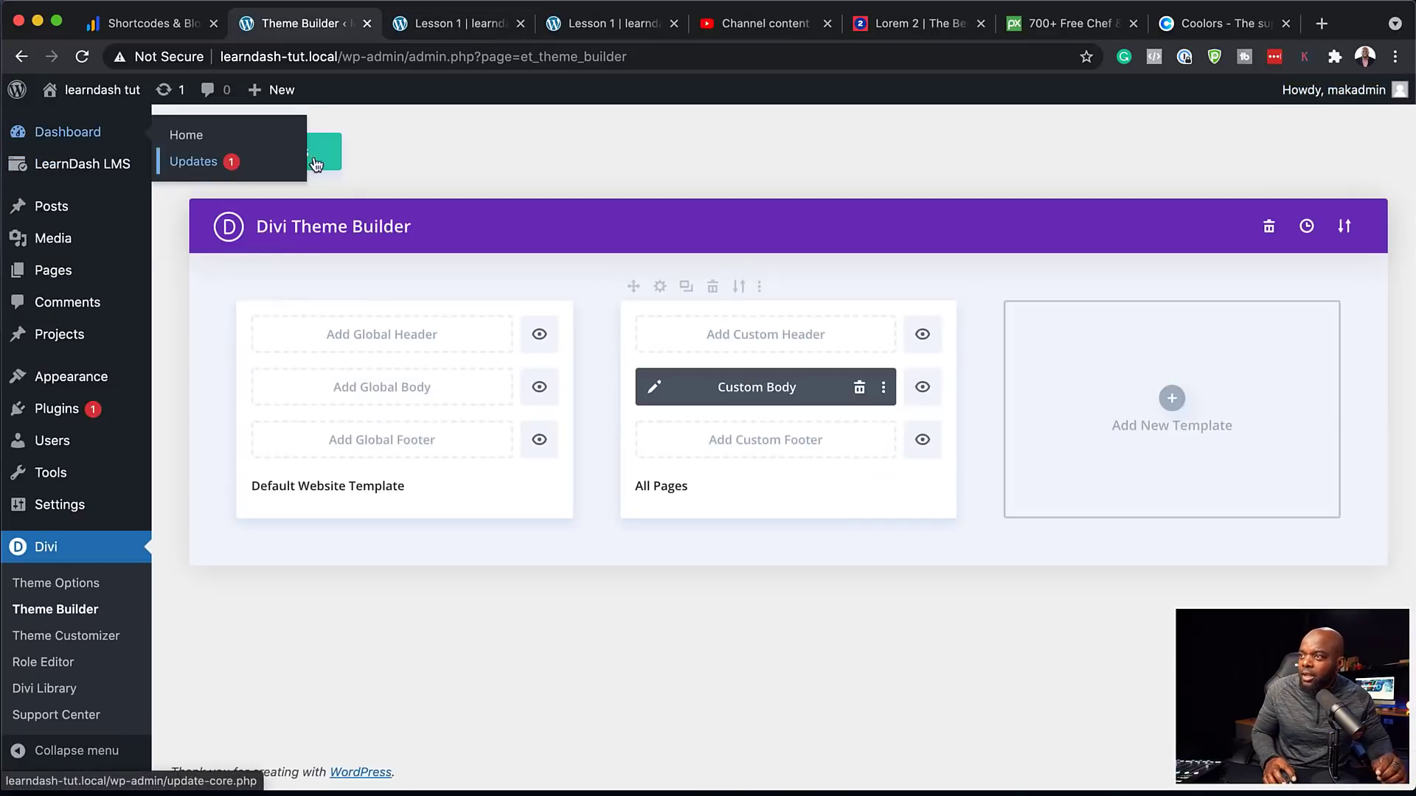
left_click(299, 164)
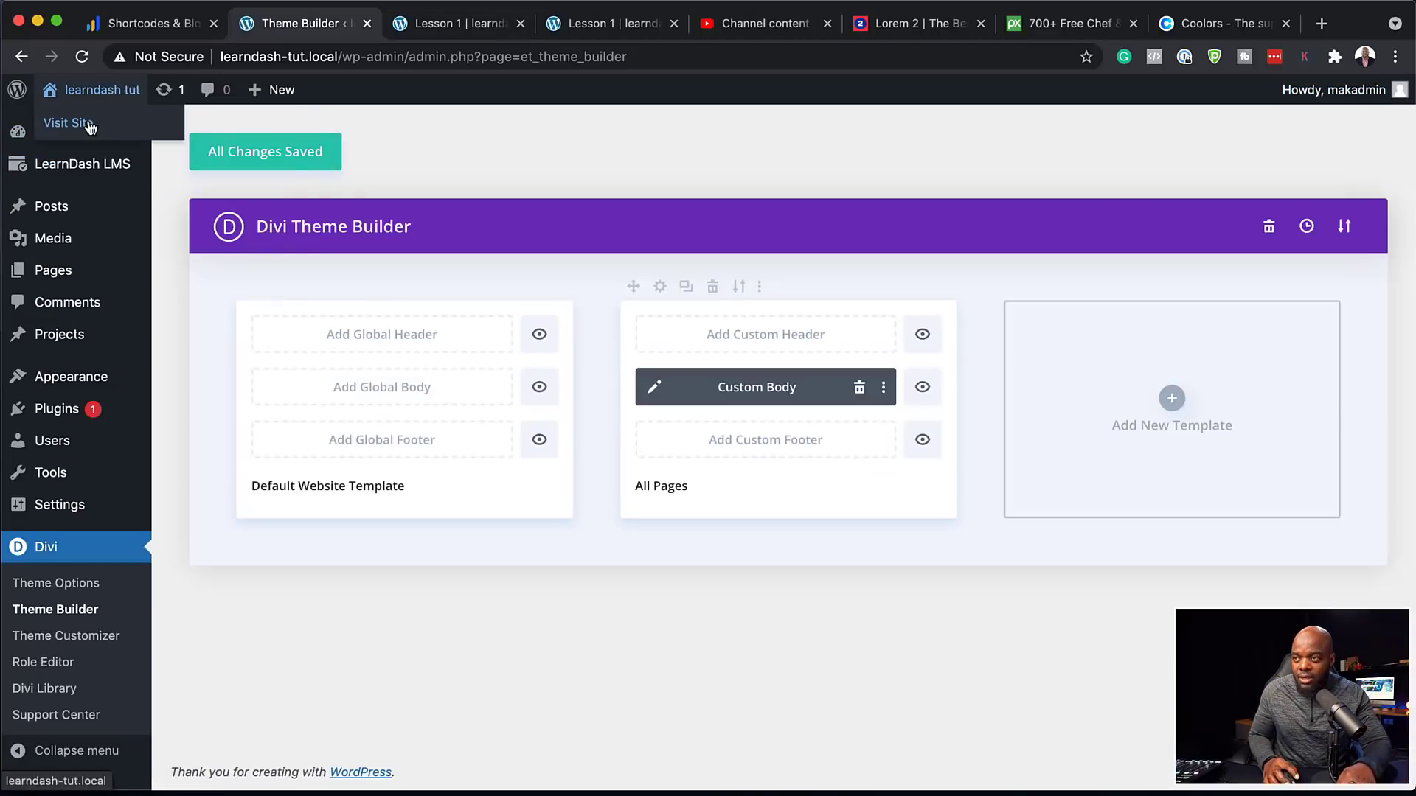
left_click(90, 125, "super")
left_click(406, 26)
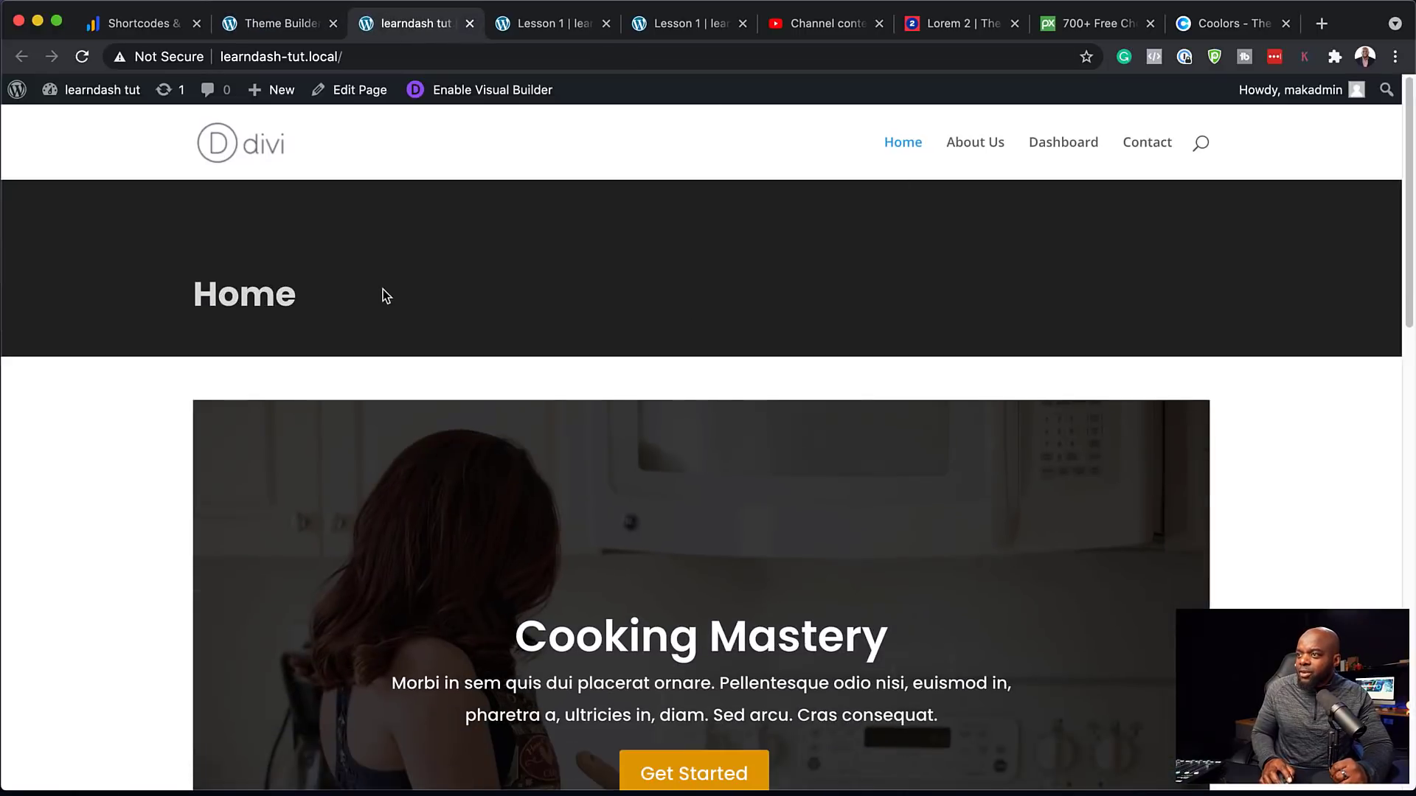
Browse the live site's Home, About Us and Dashboard pages
scroll(736, 341, "down", 5)
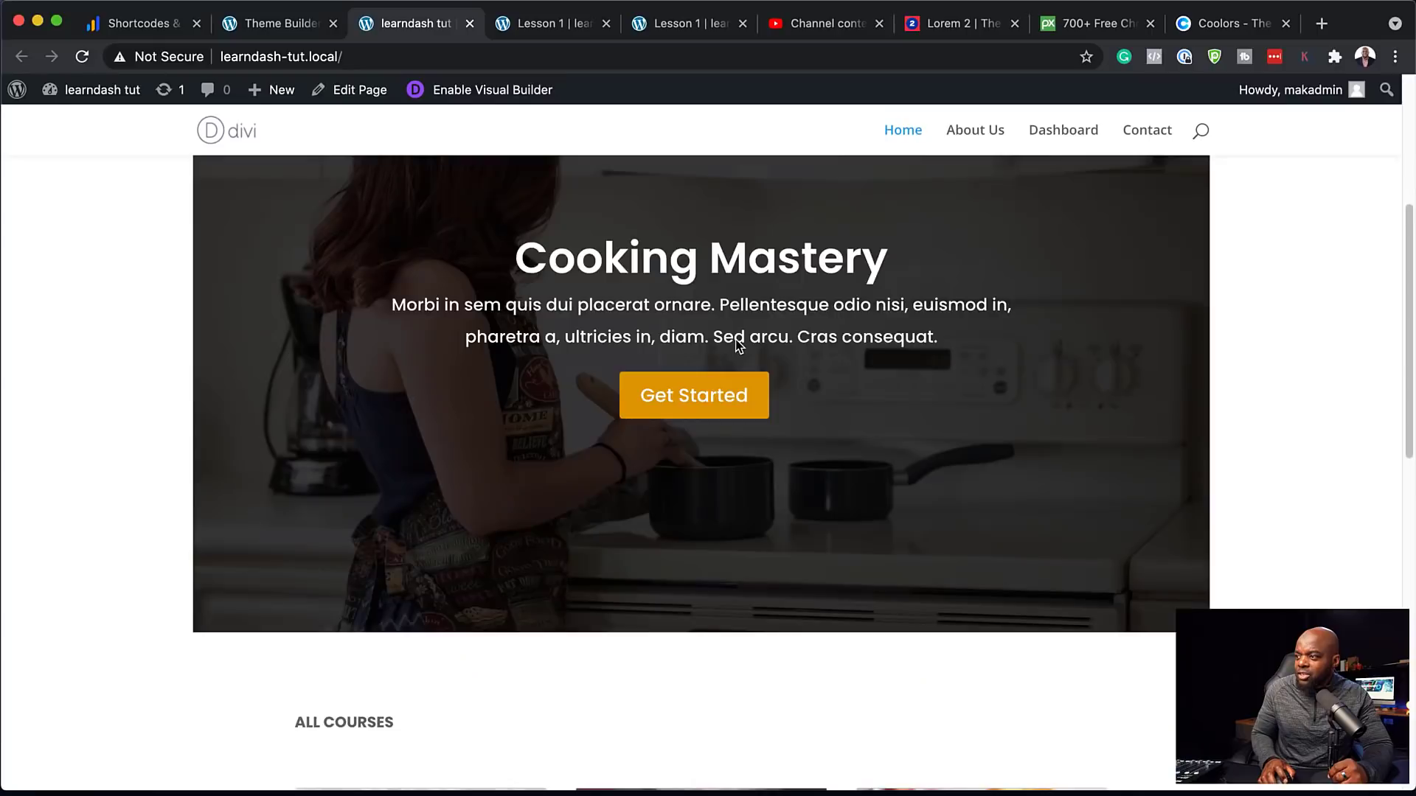
scroll(736, 340, "up", 5)
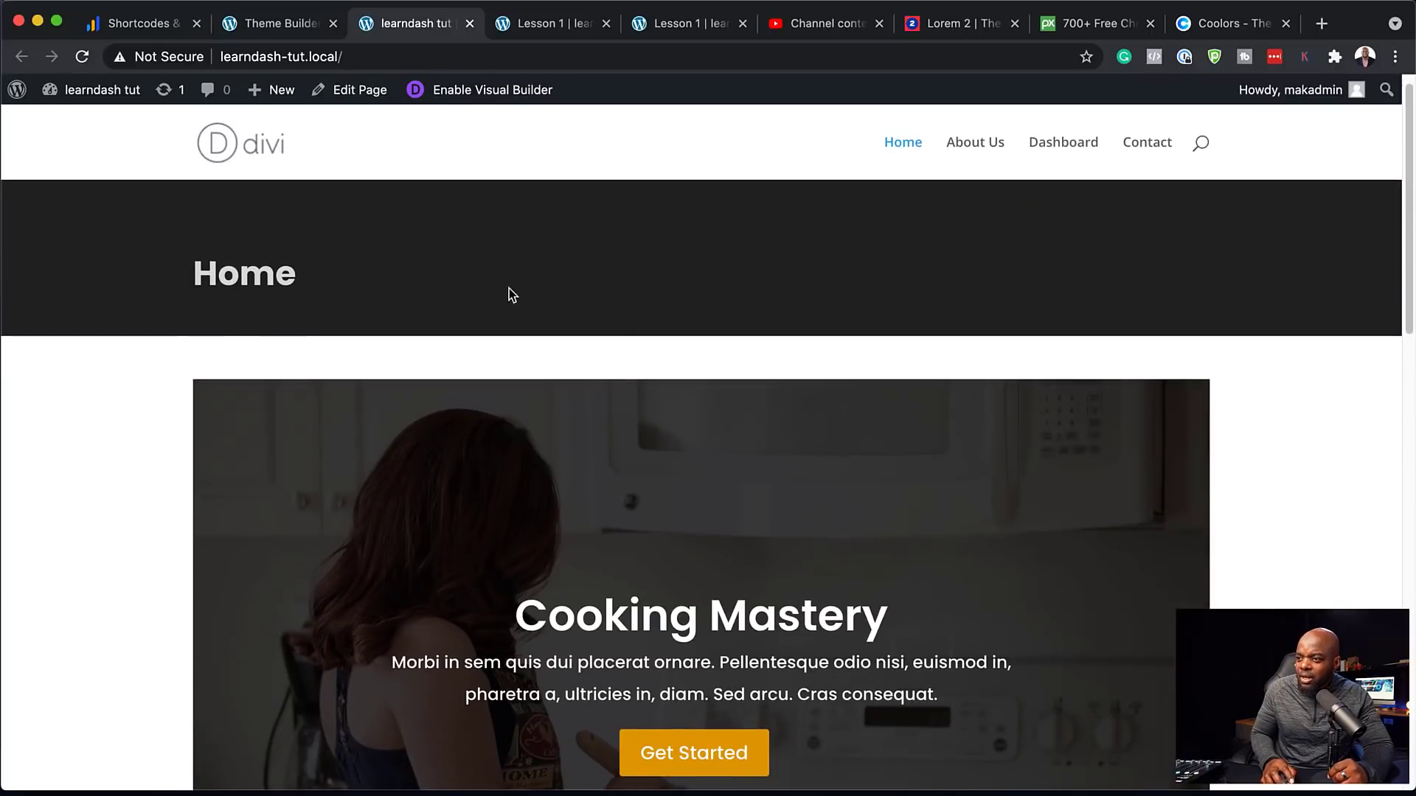
scroll(561, 310, "down", 8)
scroll(634, 335, "up", 5)
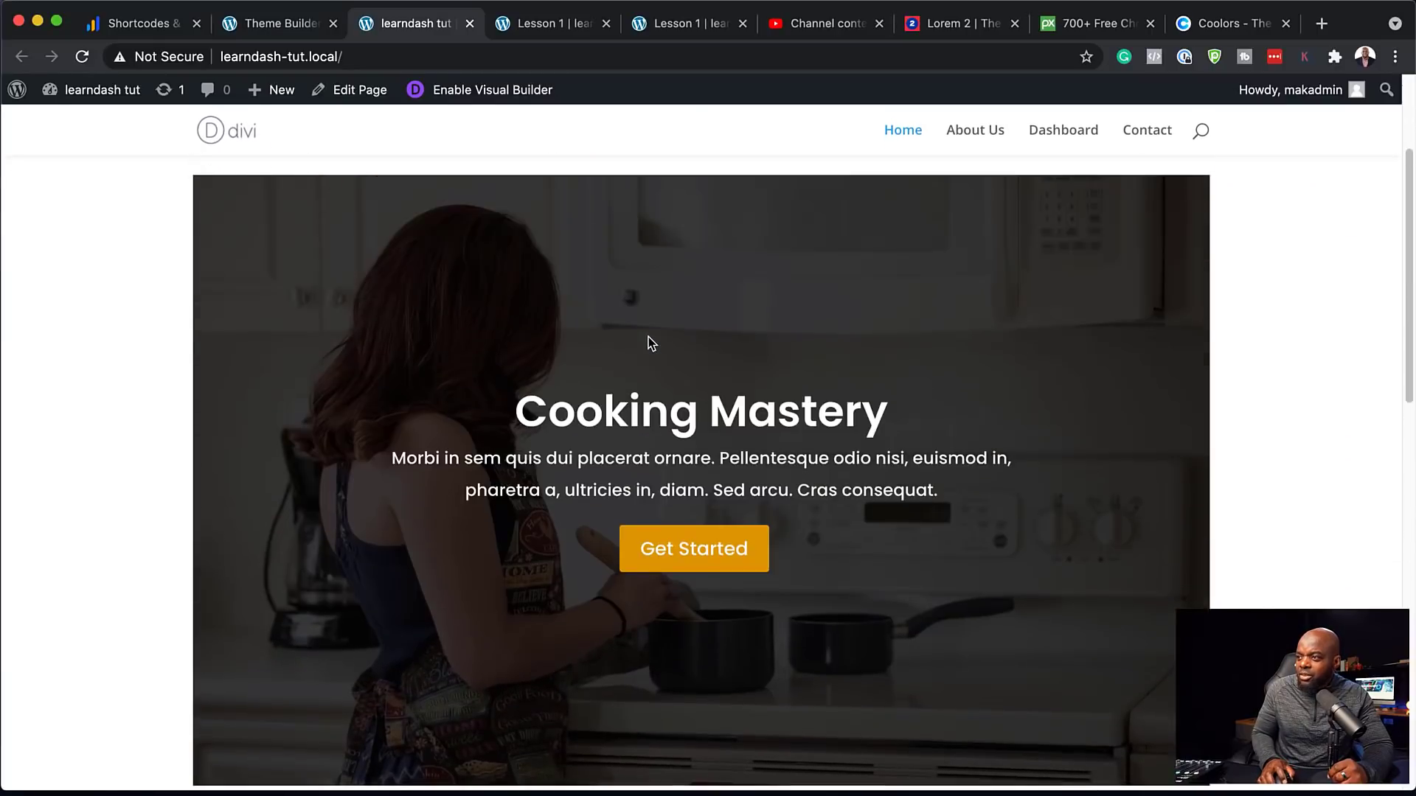
scroll(648, 341, "up", 3)
left_click(979, 144)
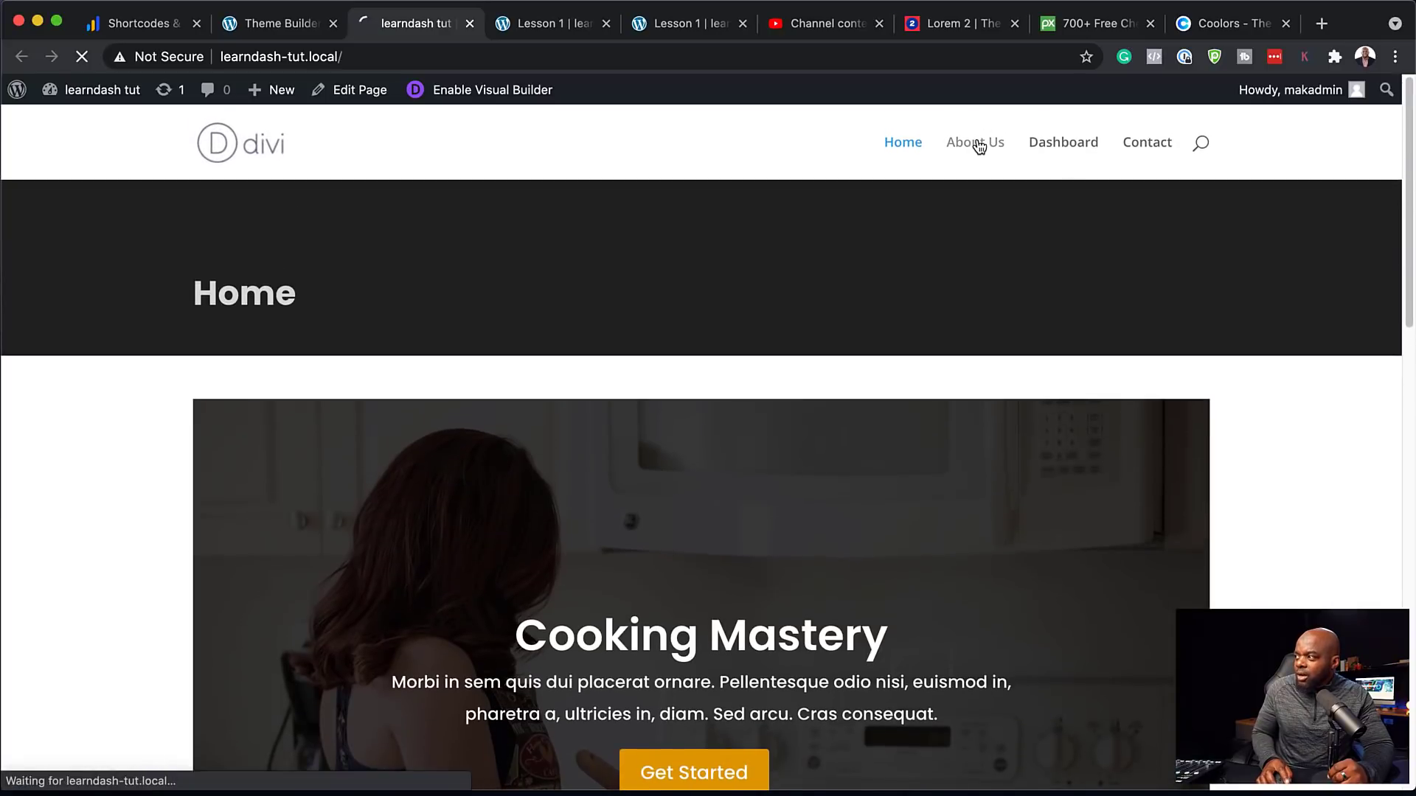
left_click(1087, 147)
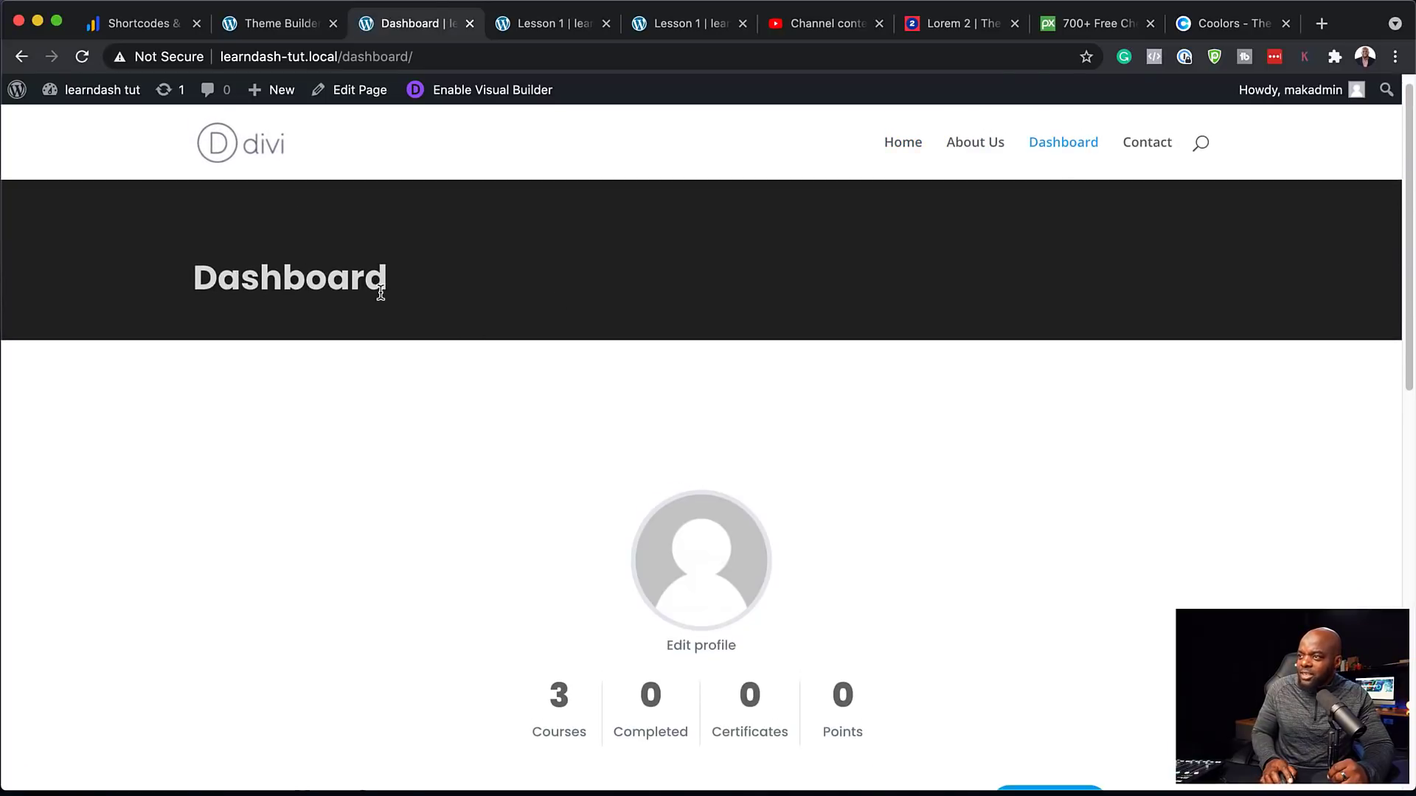
scroll(821, 354, "down", 7)
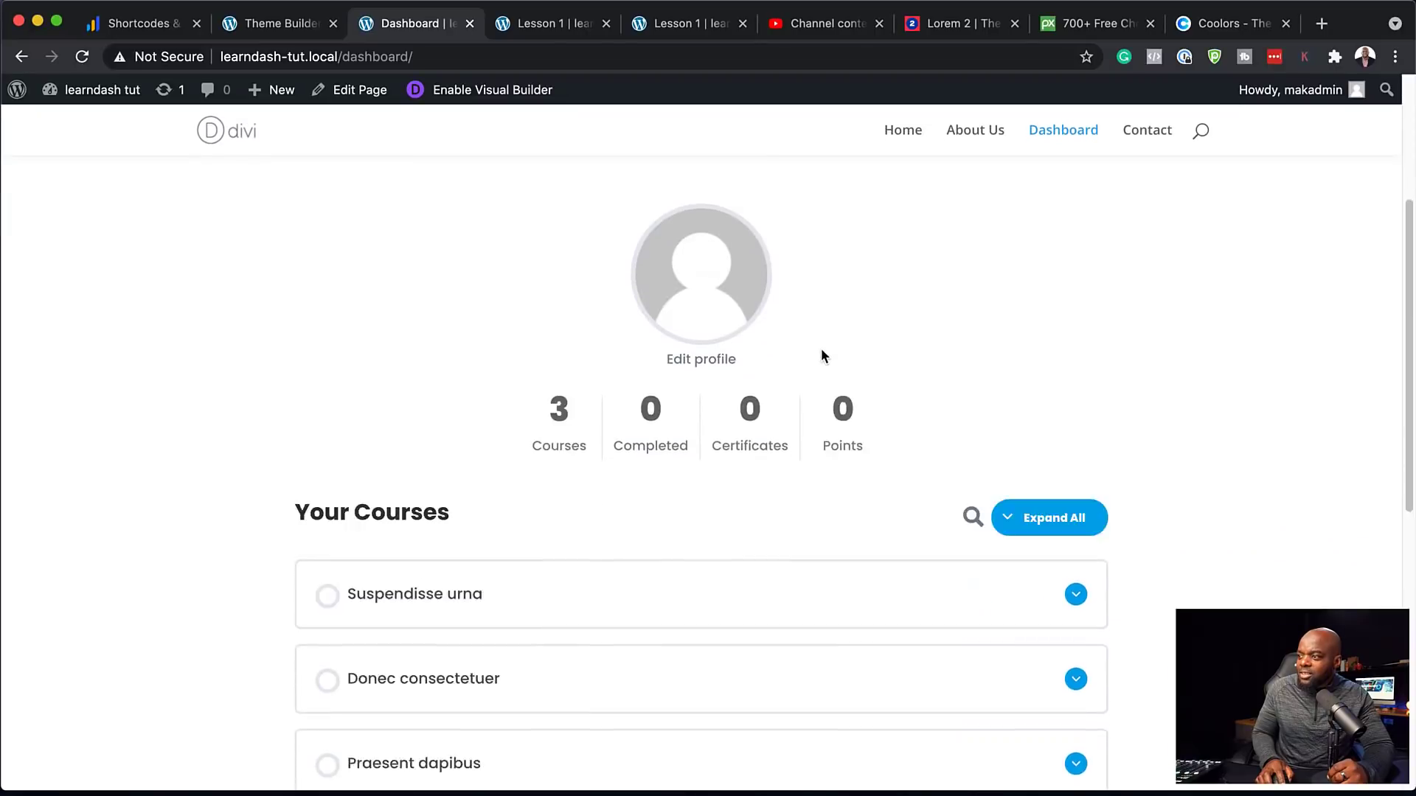
scroll(822, 355, "up", 8)
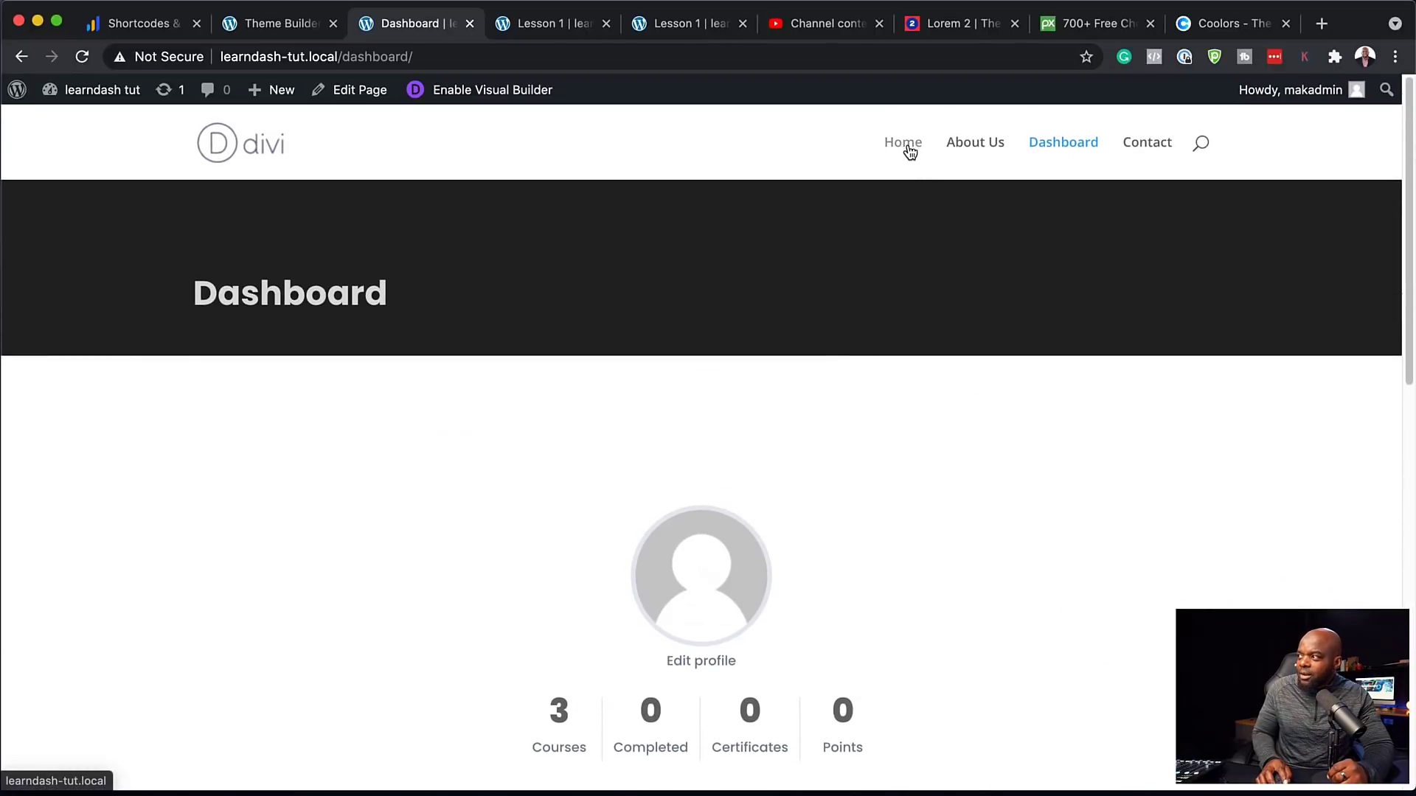
Tick Homepage under Exclude From in the All Pages template settings and save the changes
left_click(293, 23)
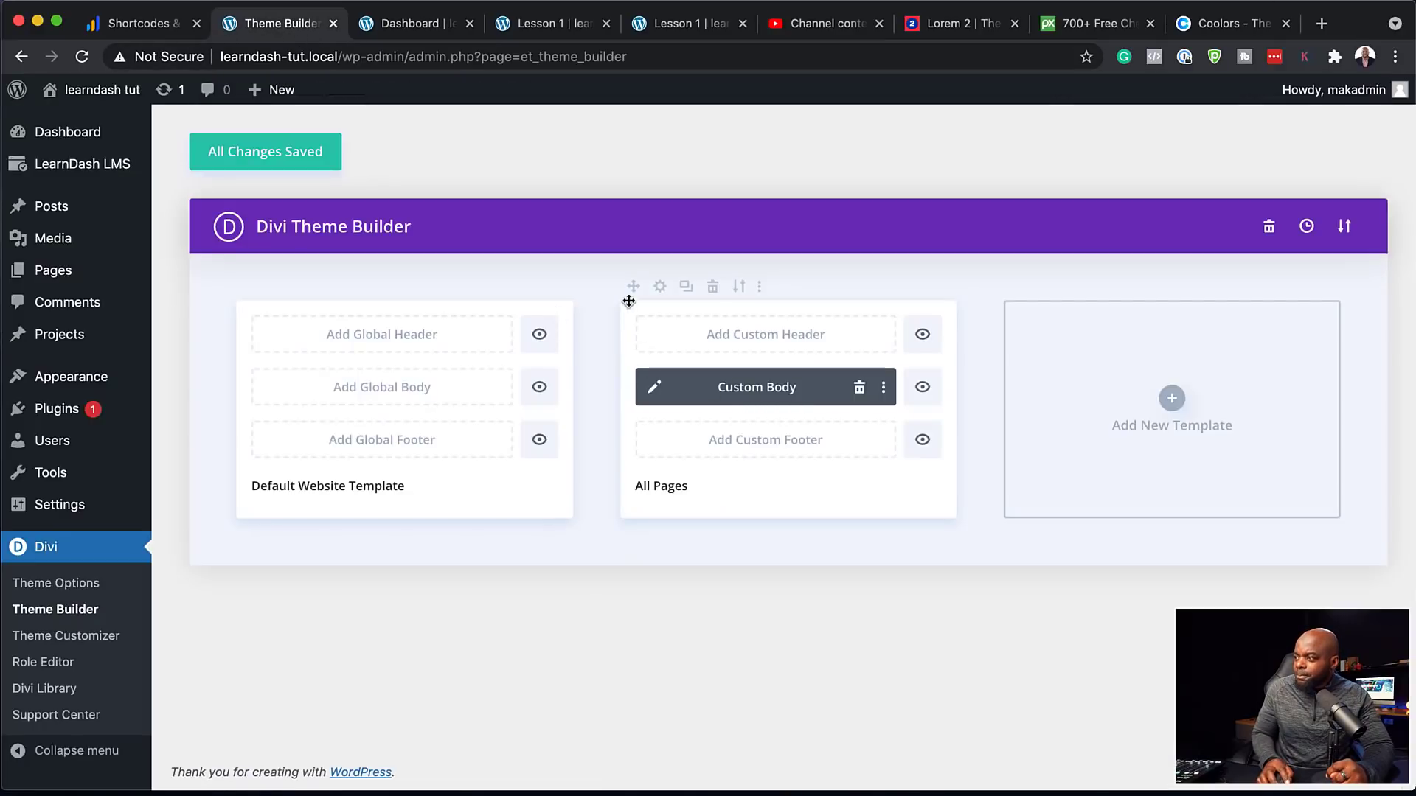
left_click(659, 286)
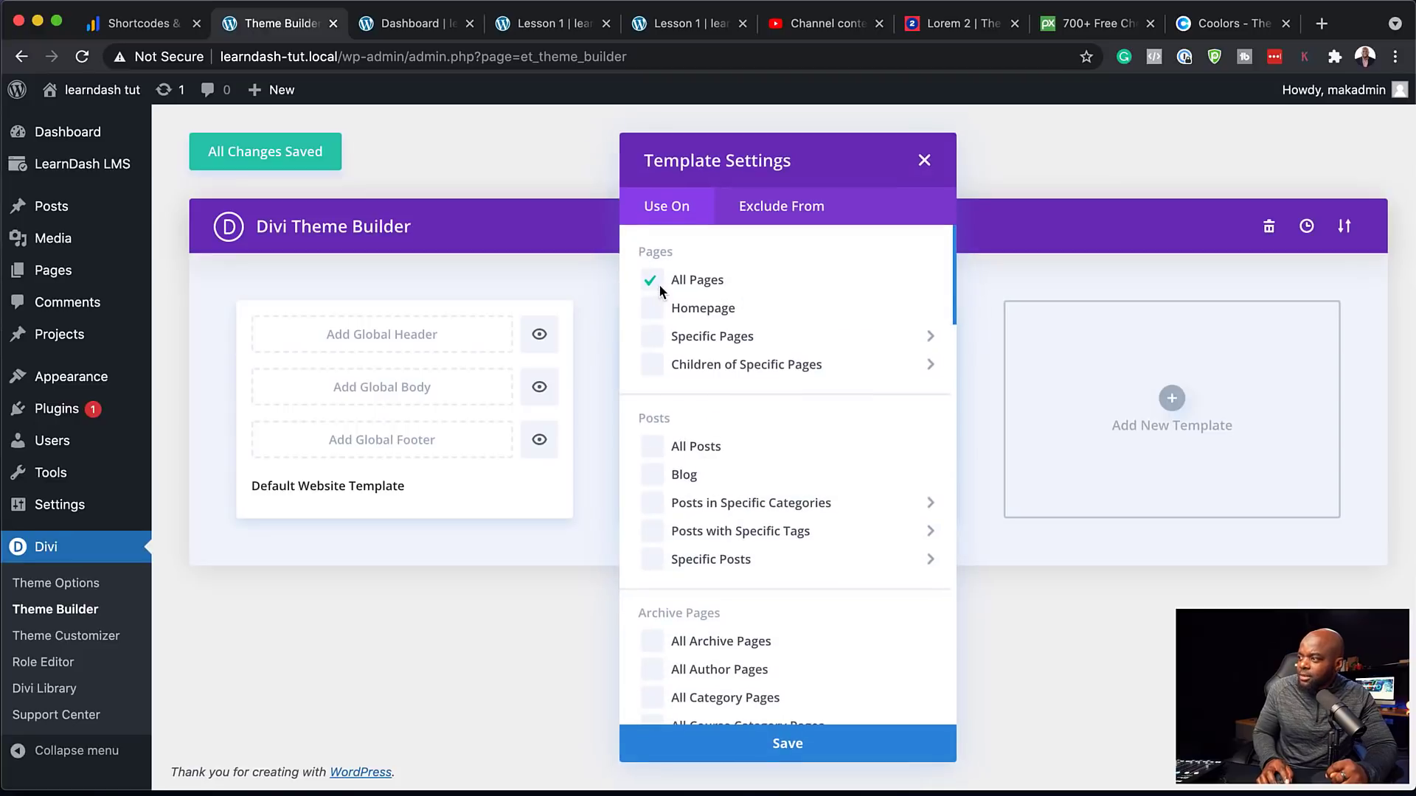
left_click(797, 216)
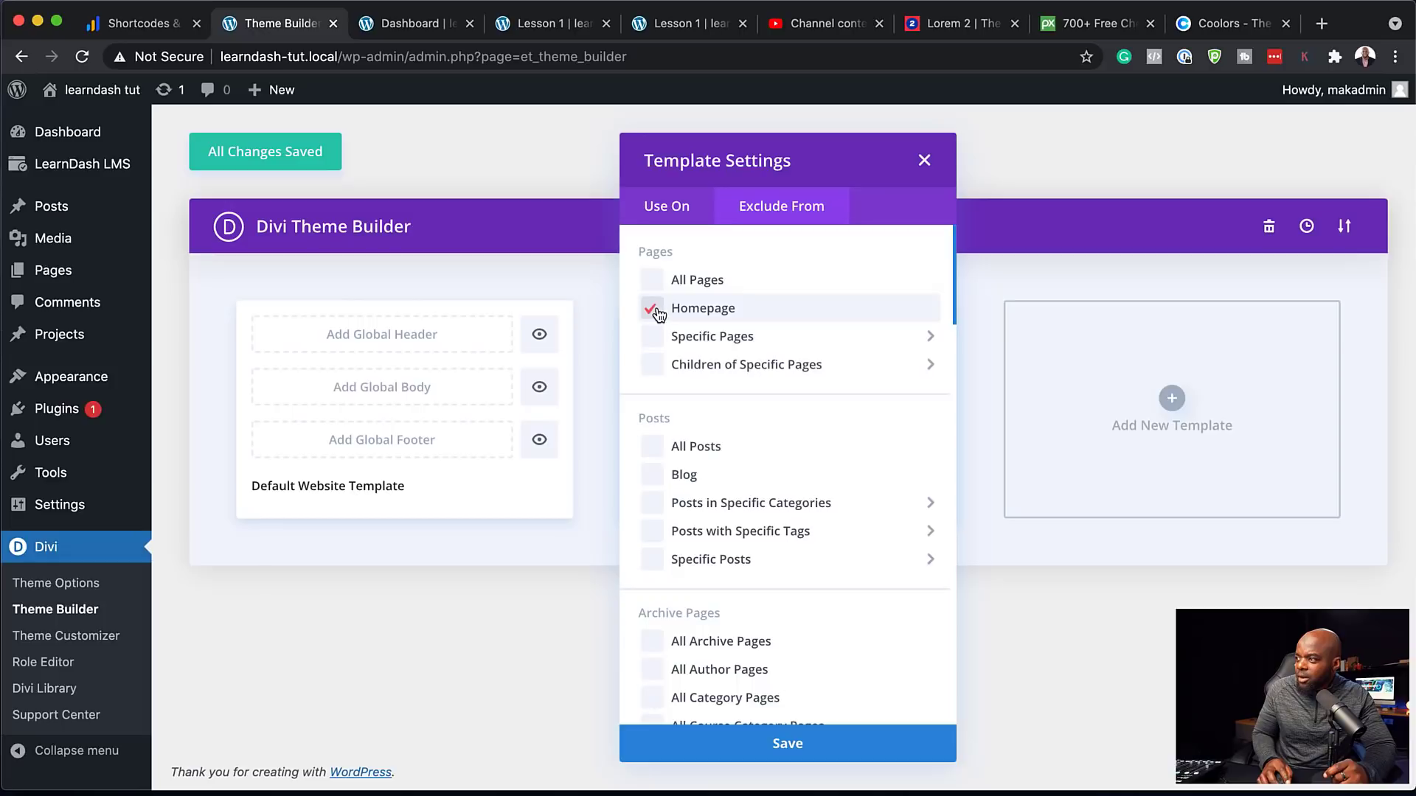
left_click(786, 745)
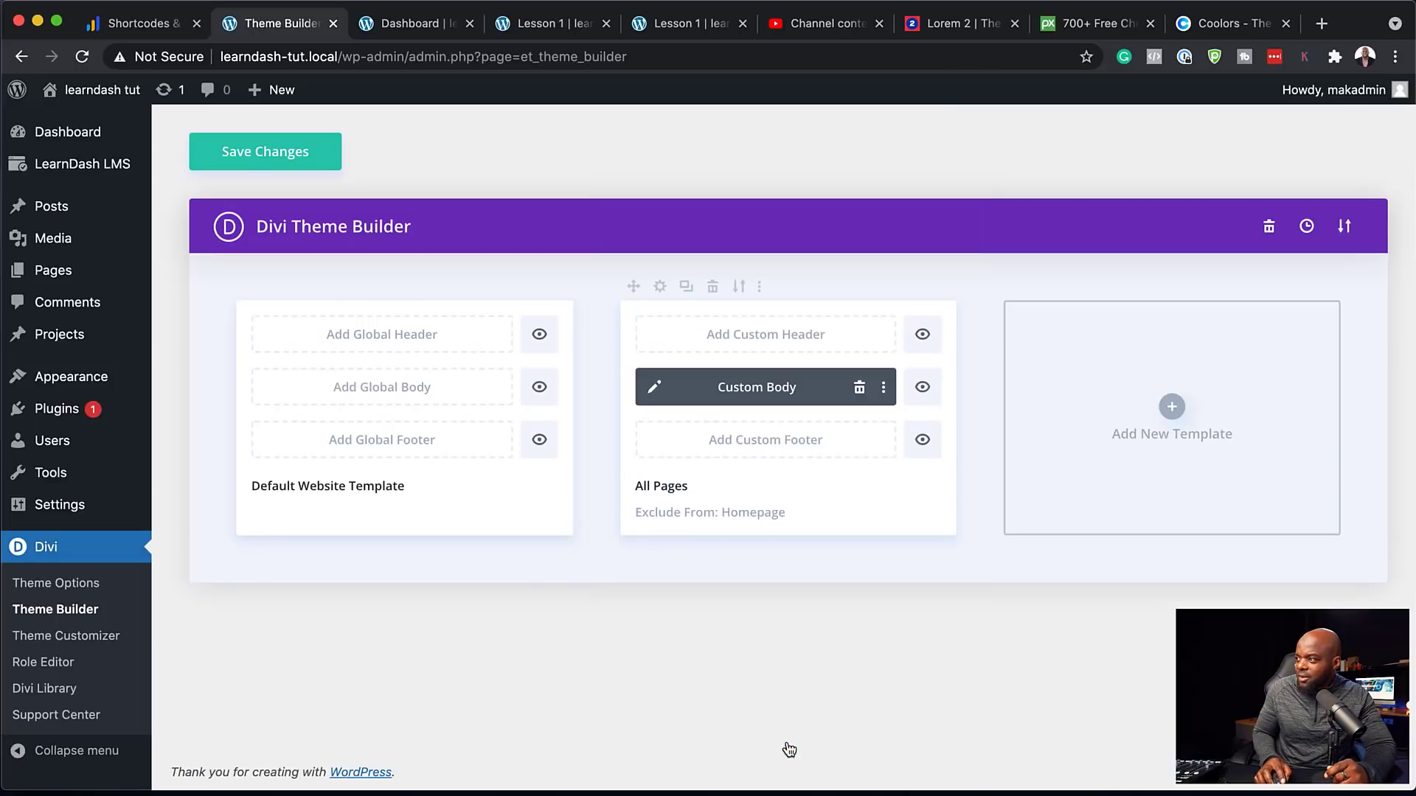
left_click(257, 157)
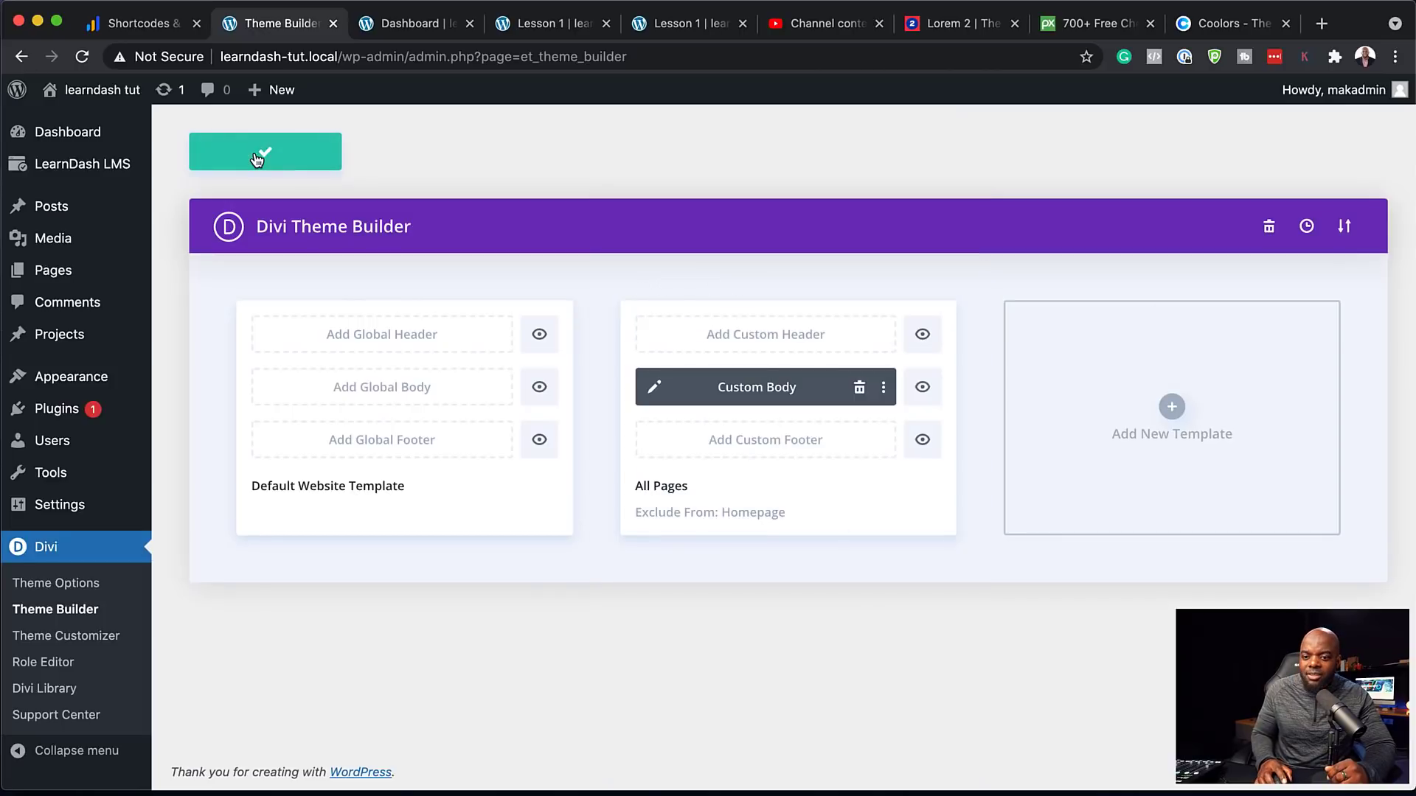
mouse_move(96, 90)
left_click(85, 127)
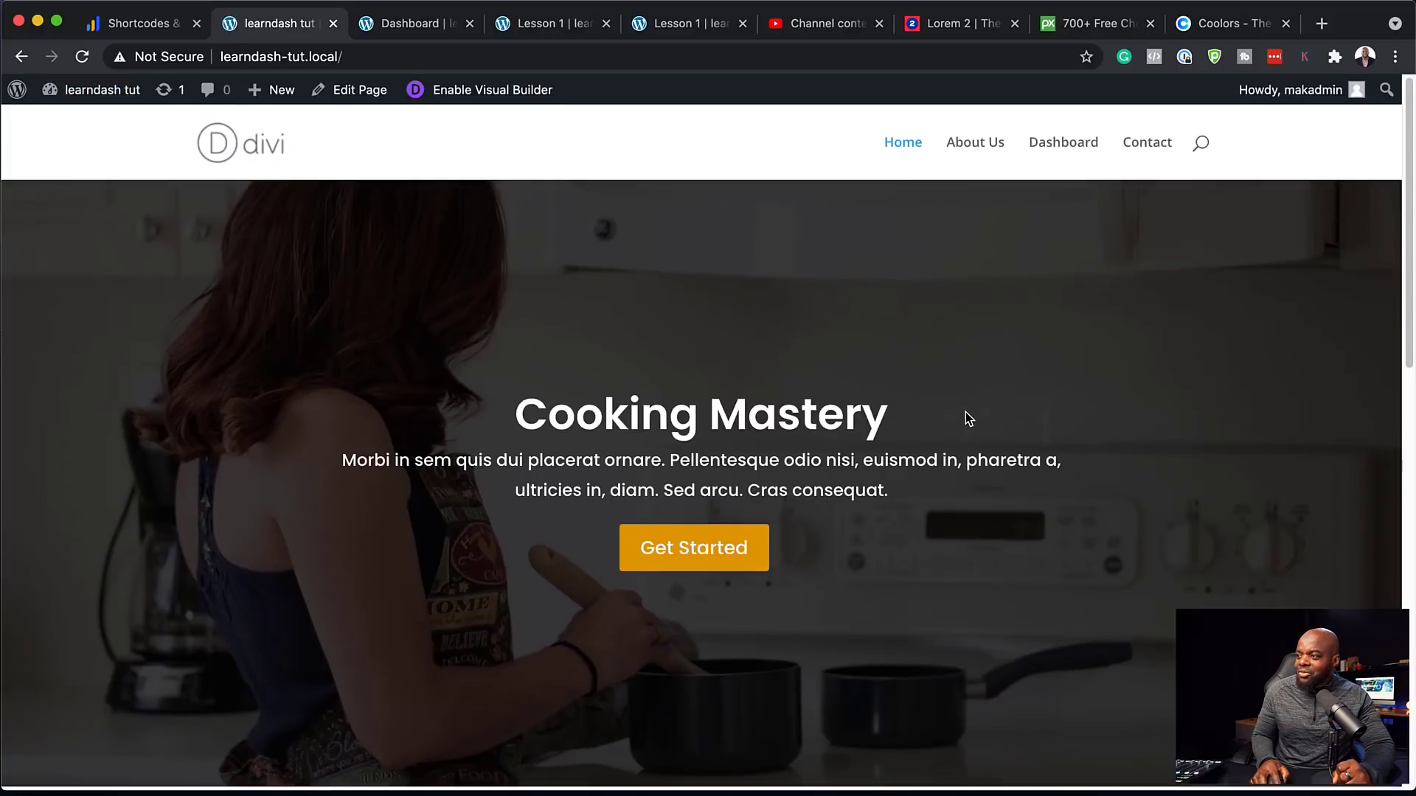
Check the live homepage, then view the front-end Dashboard and Contact pages
scroll(966, 418, "down", 9)
scroll(964, 413, "up", 9)
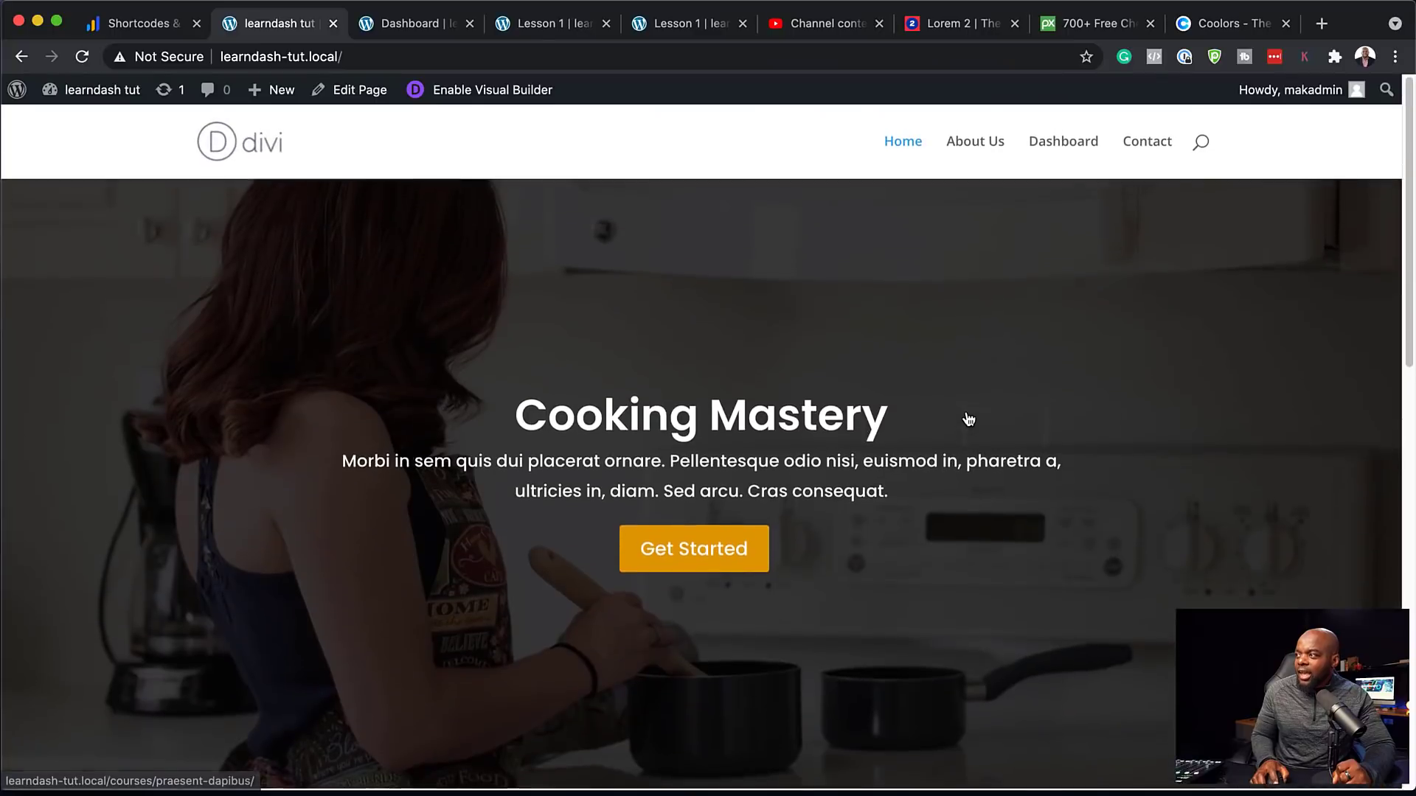
left_click(1079, 145)
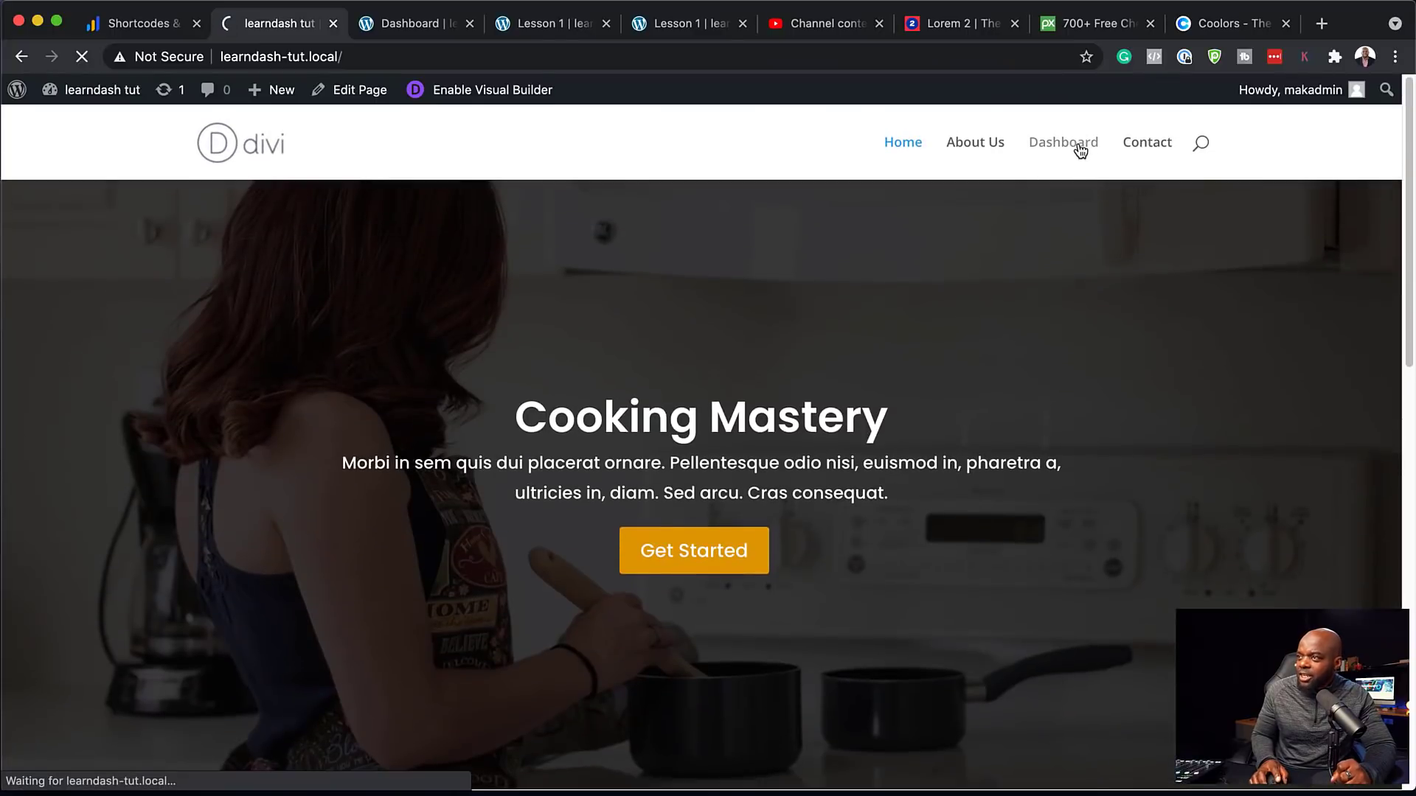
scroll(891, 444, "down", 5)
scroll(892, 446, "up", 5)
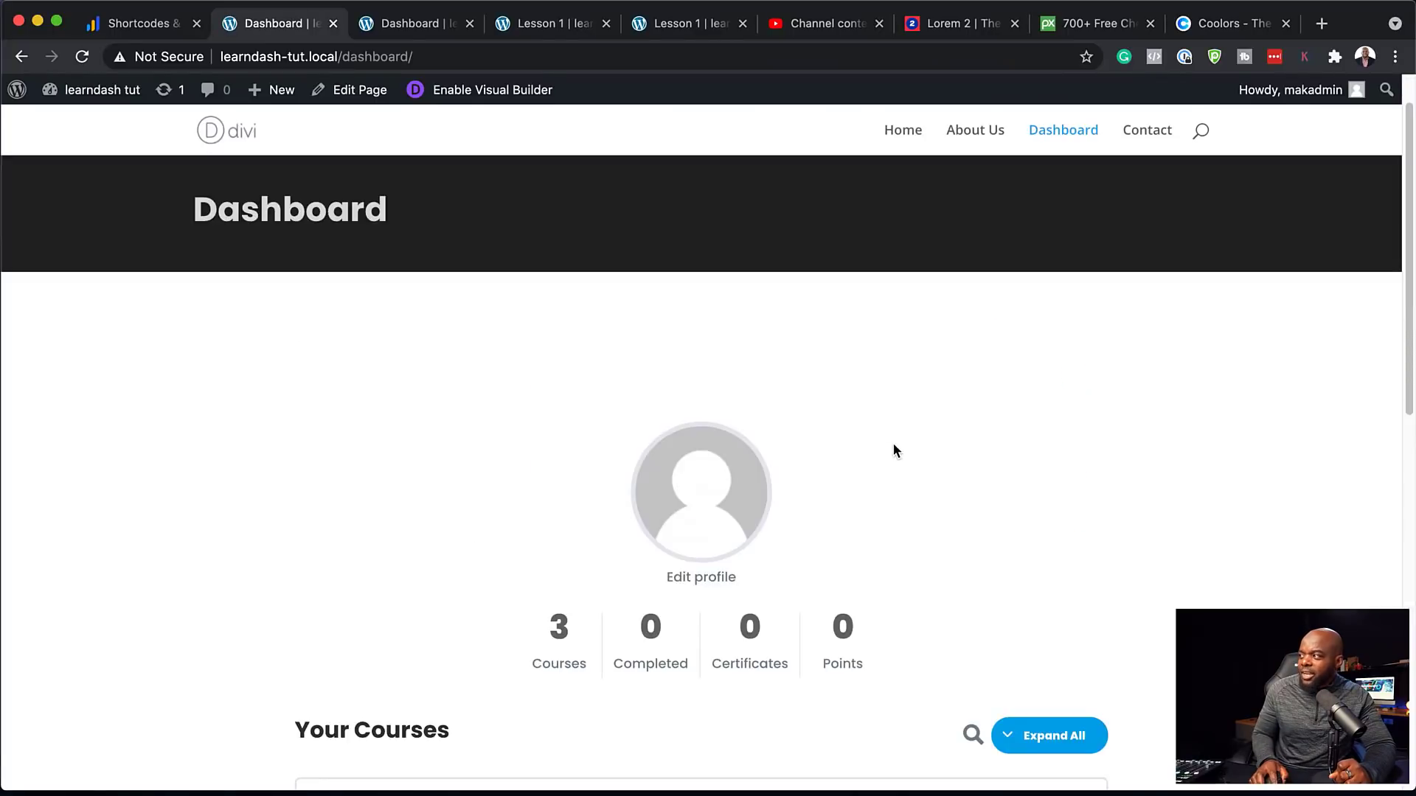
left_click(1156, 147)
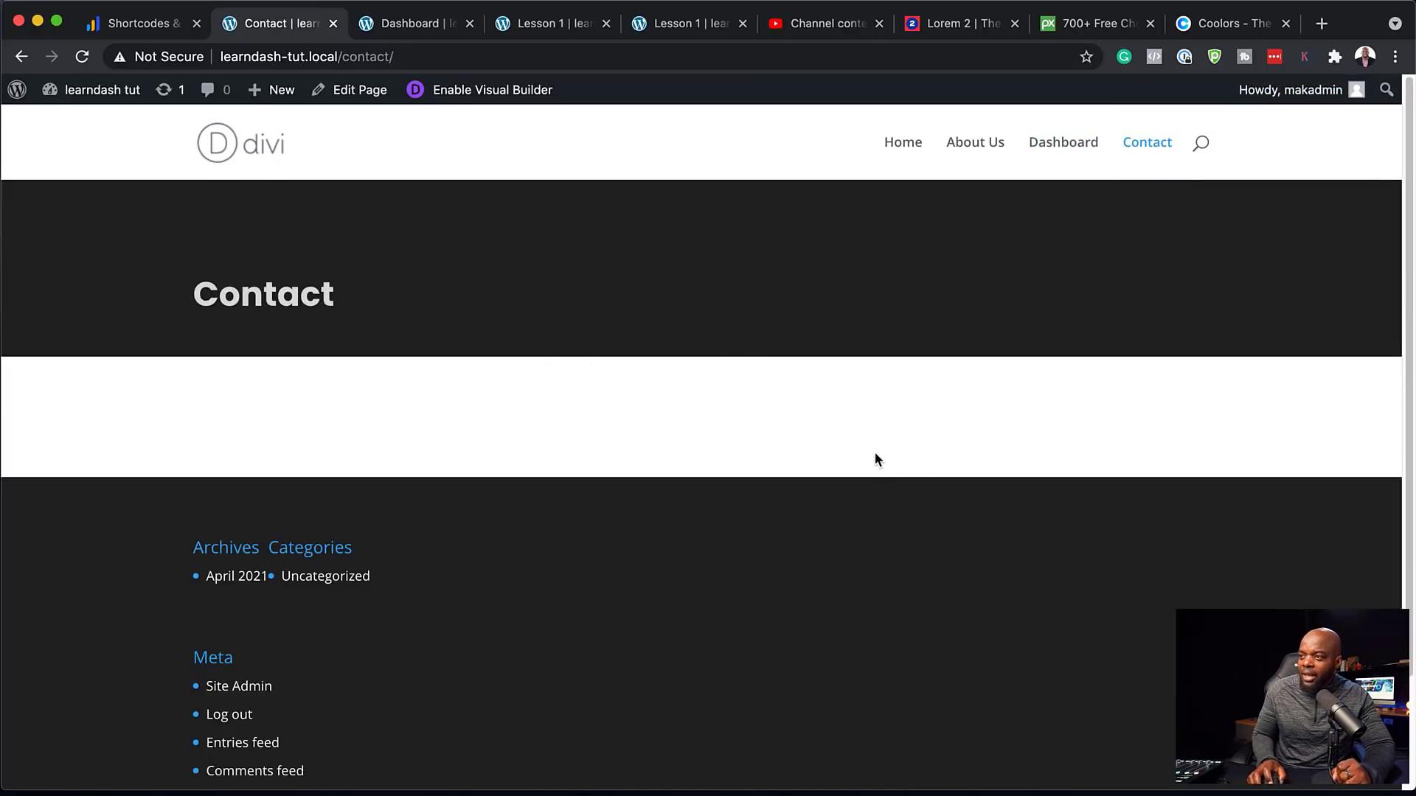
Return to the homepage and confirm the title banner is gone, then go to the admin Dashboard
left_click(910, 148)
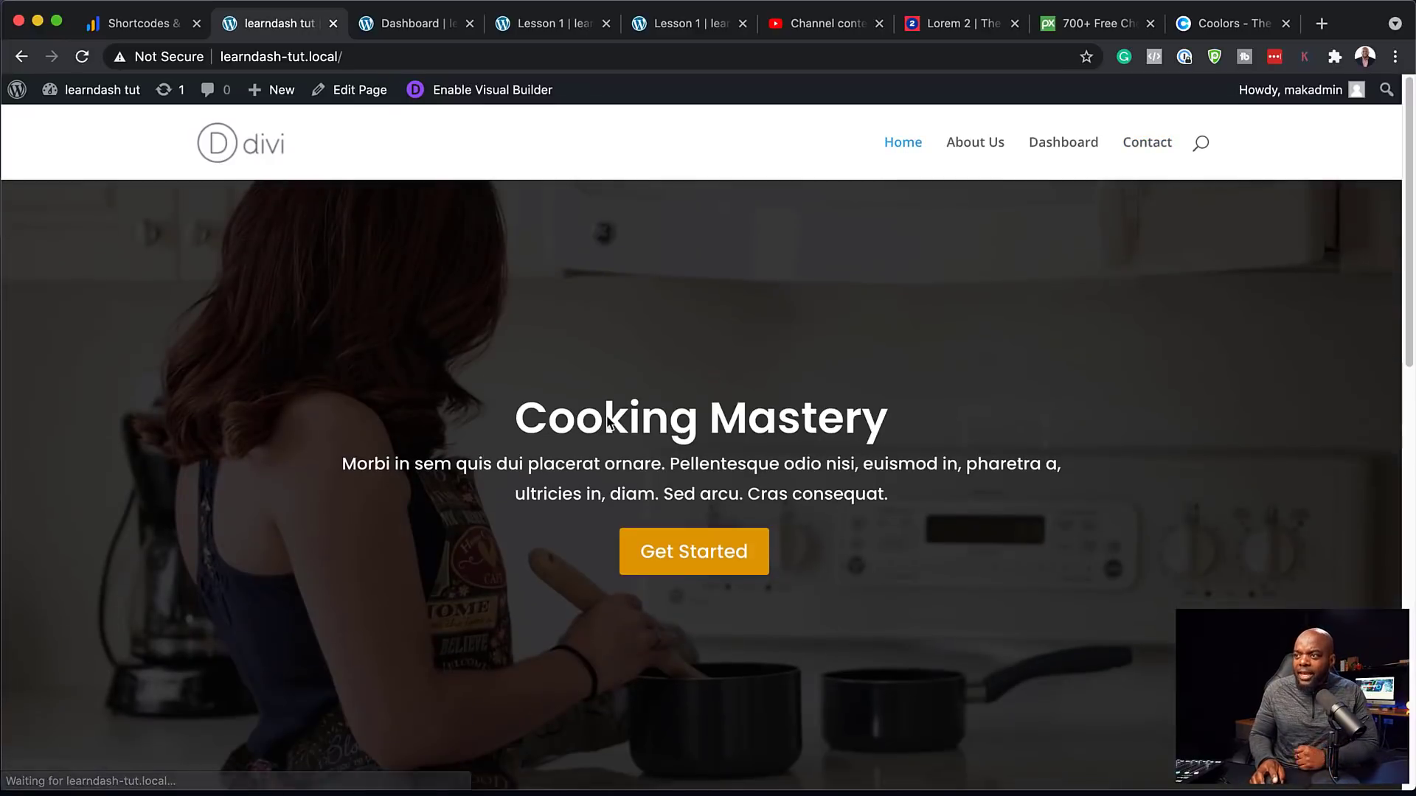
scroll(471, 568, "down", 15)
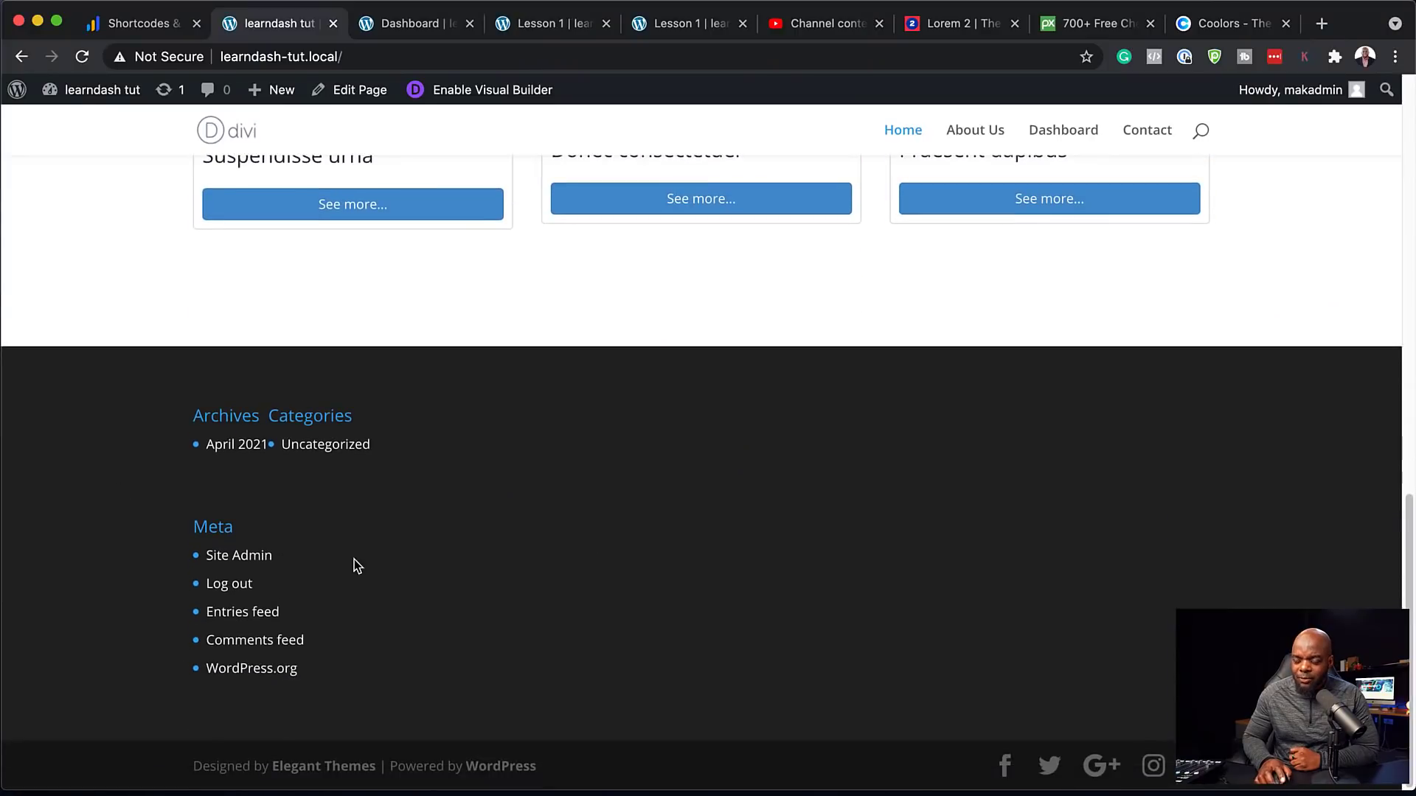
scroll(649, 545, "up", 15)
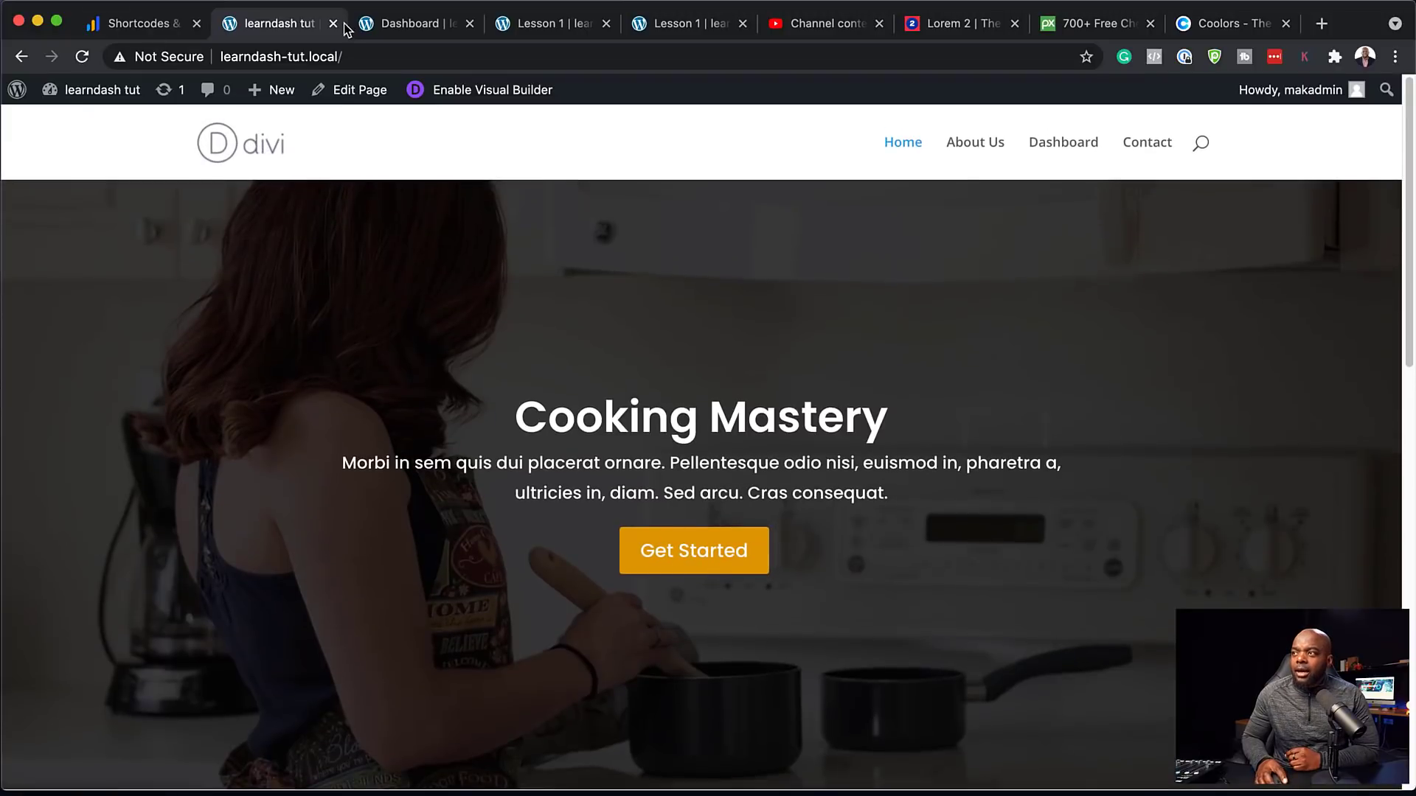
mouse_move(110, 92)
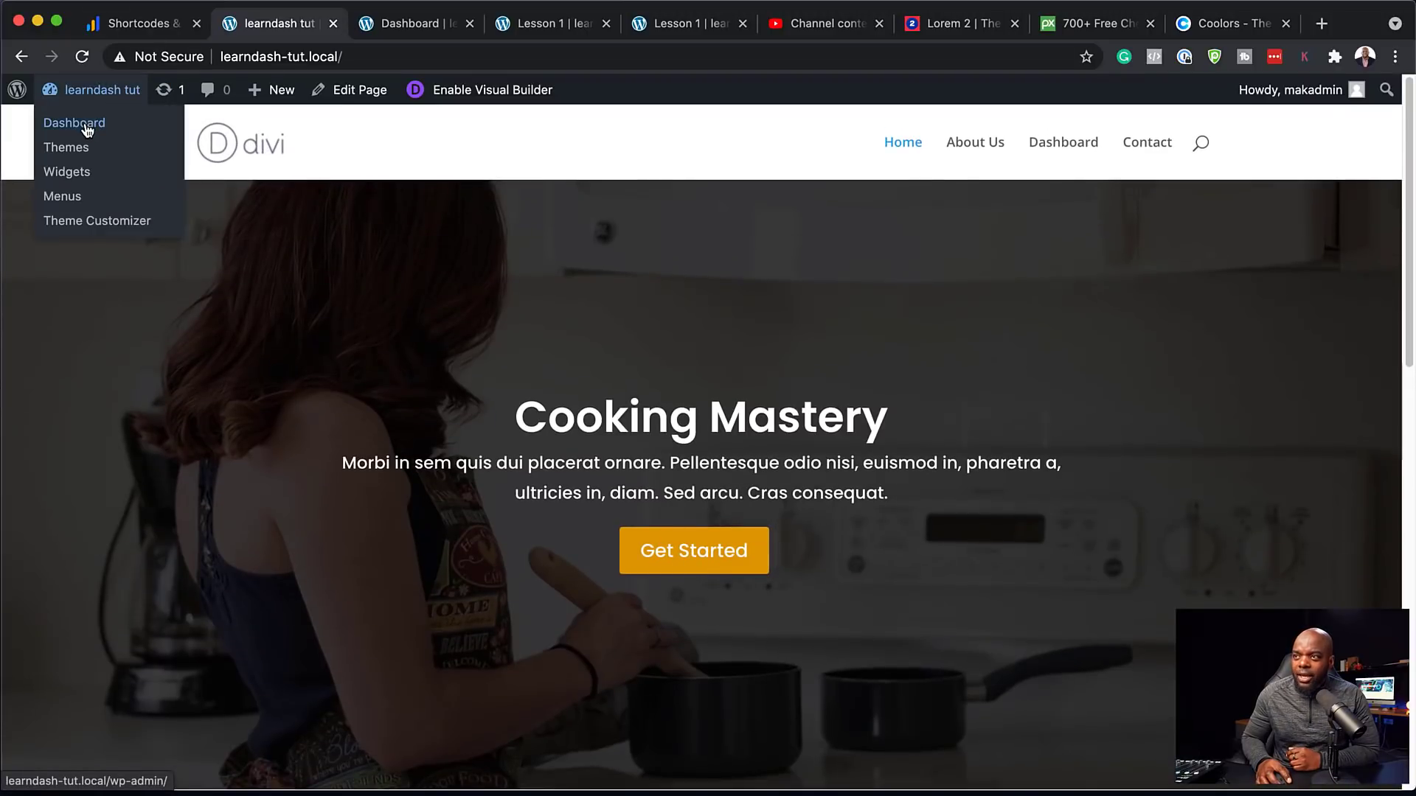
mouse_move(95, 539)
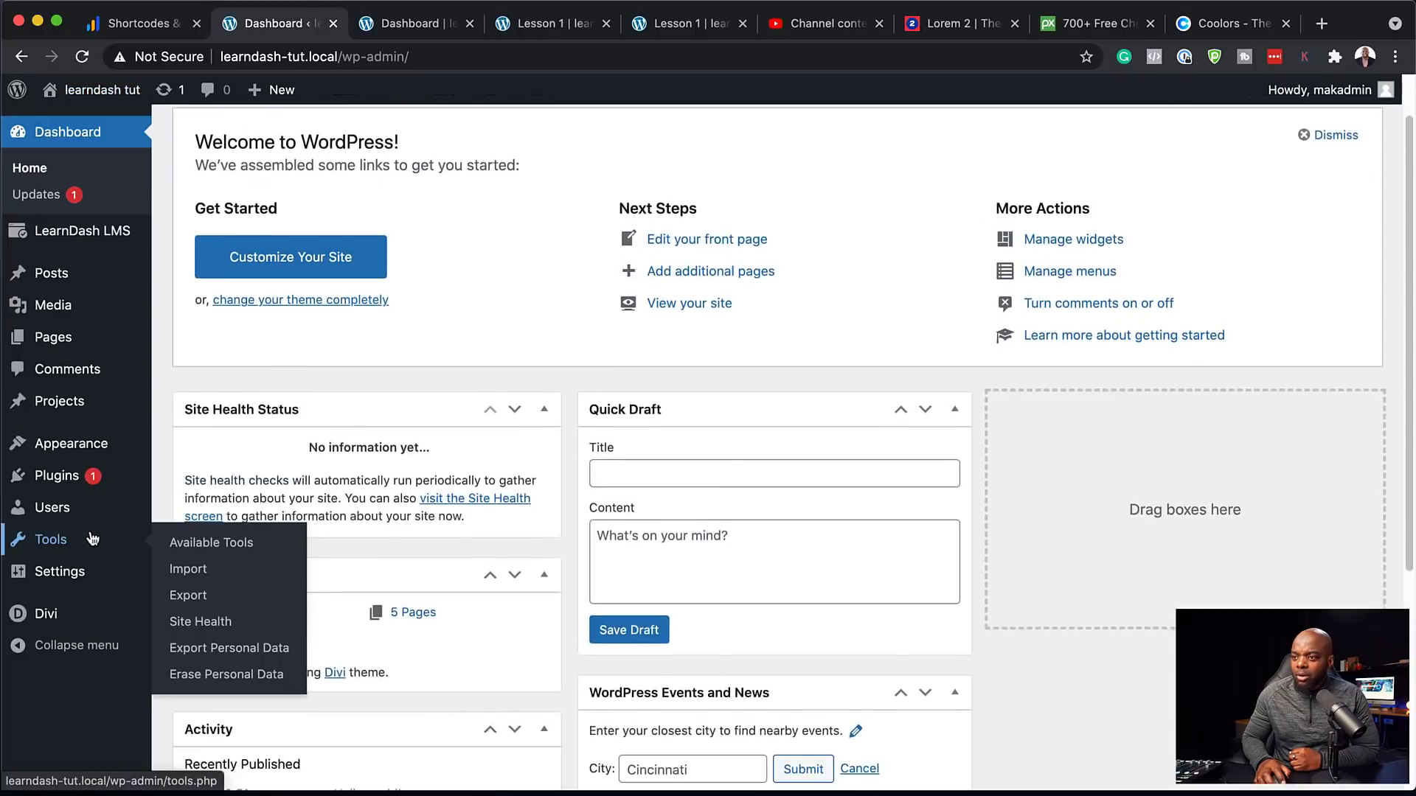
scroll(94, 538, "down", 1)
Start a new Global Footer built from scratch in the Divi Theme Builder
mouse_move(144, 623)
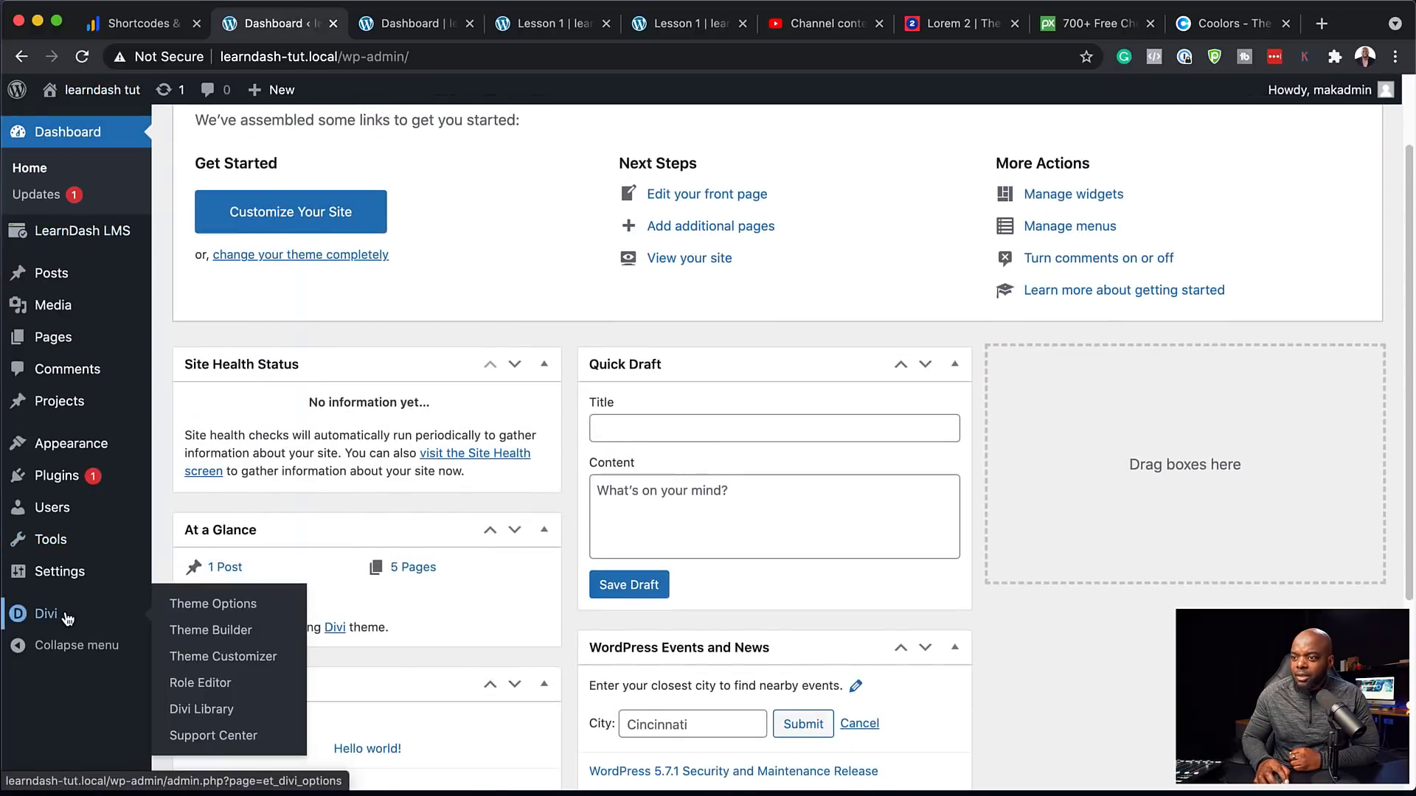
left_click(205, 632)
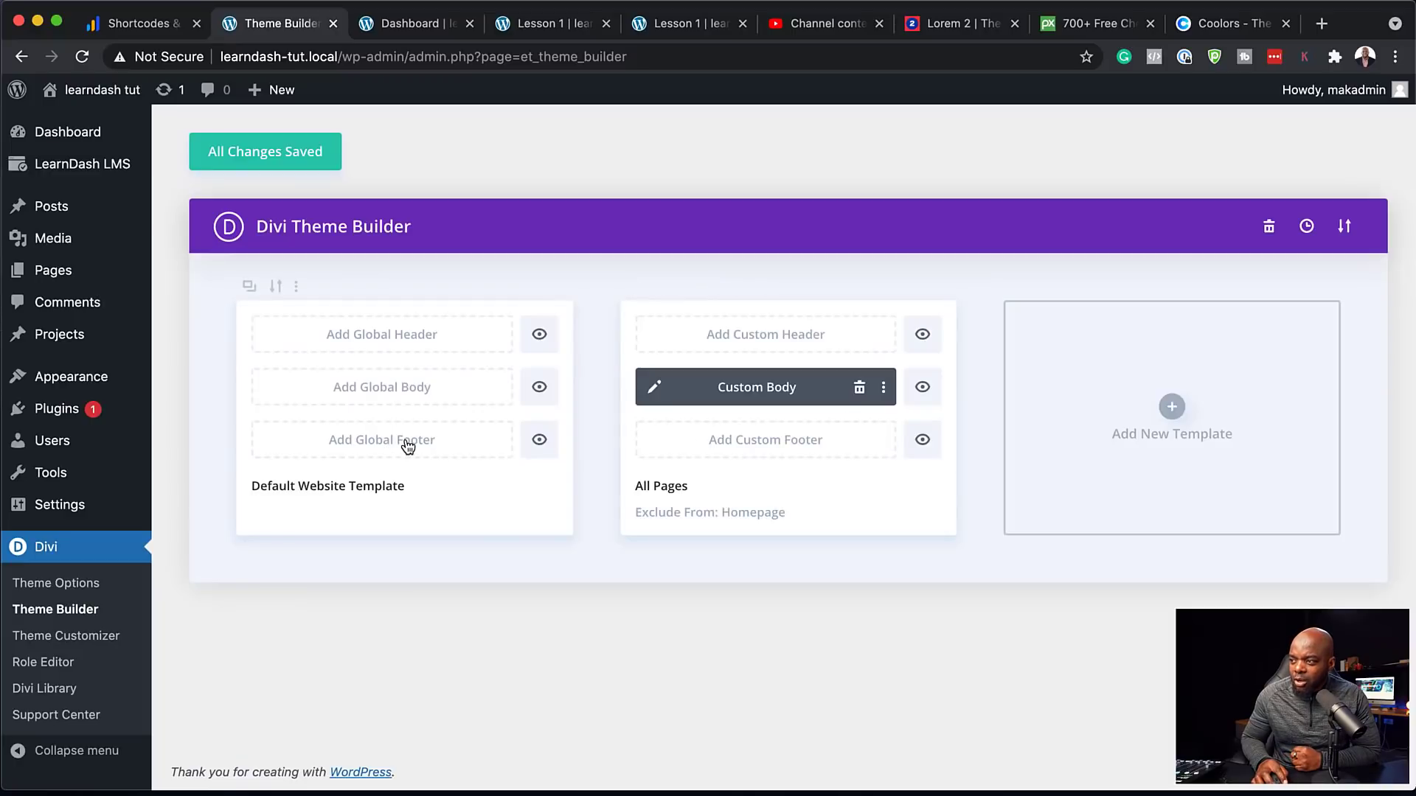
left_click(406, 445)
left_click(379, 457)
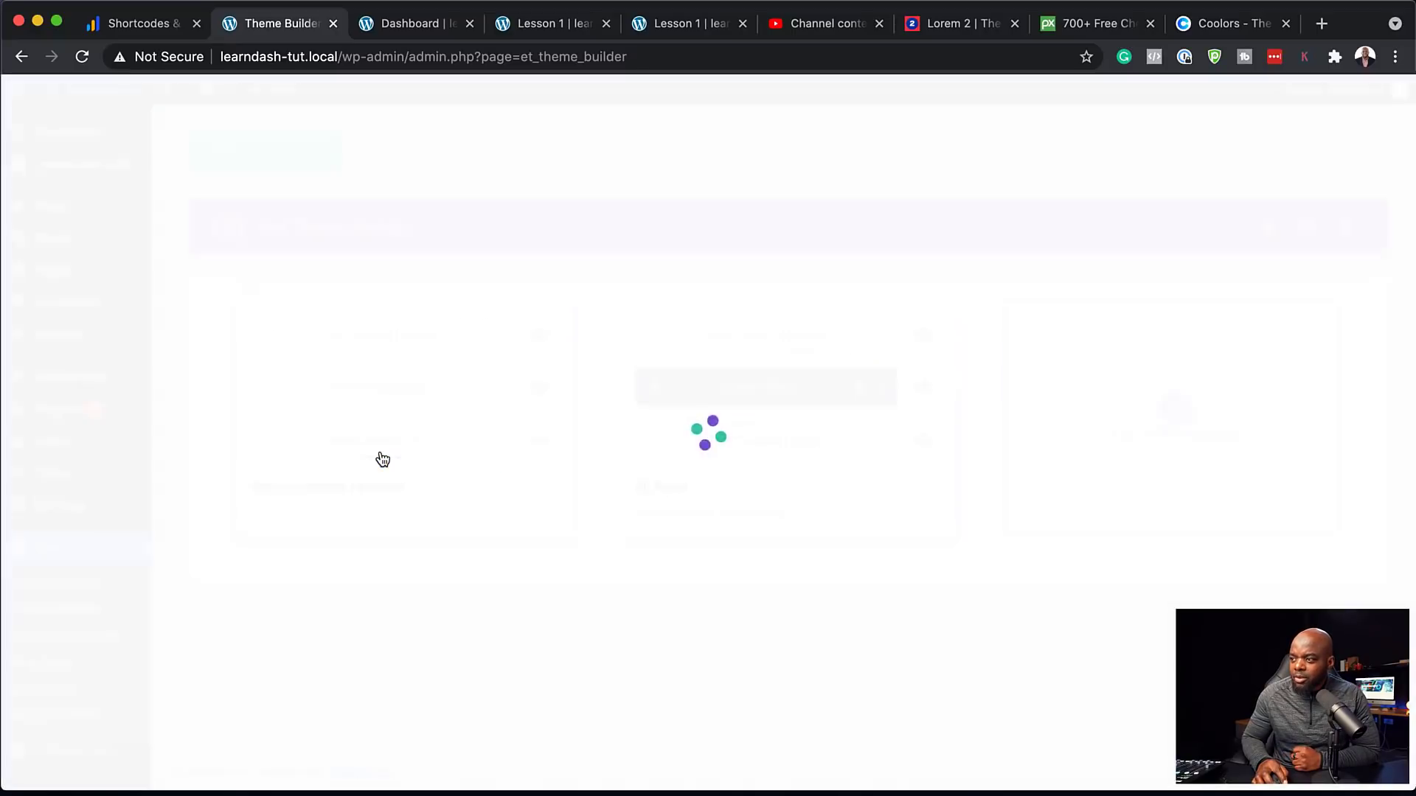
left_click(379, 463)
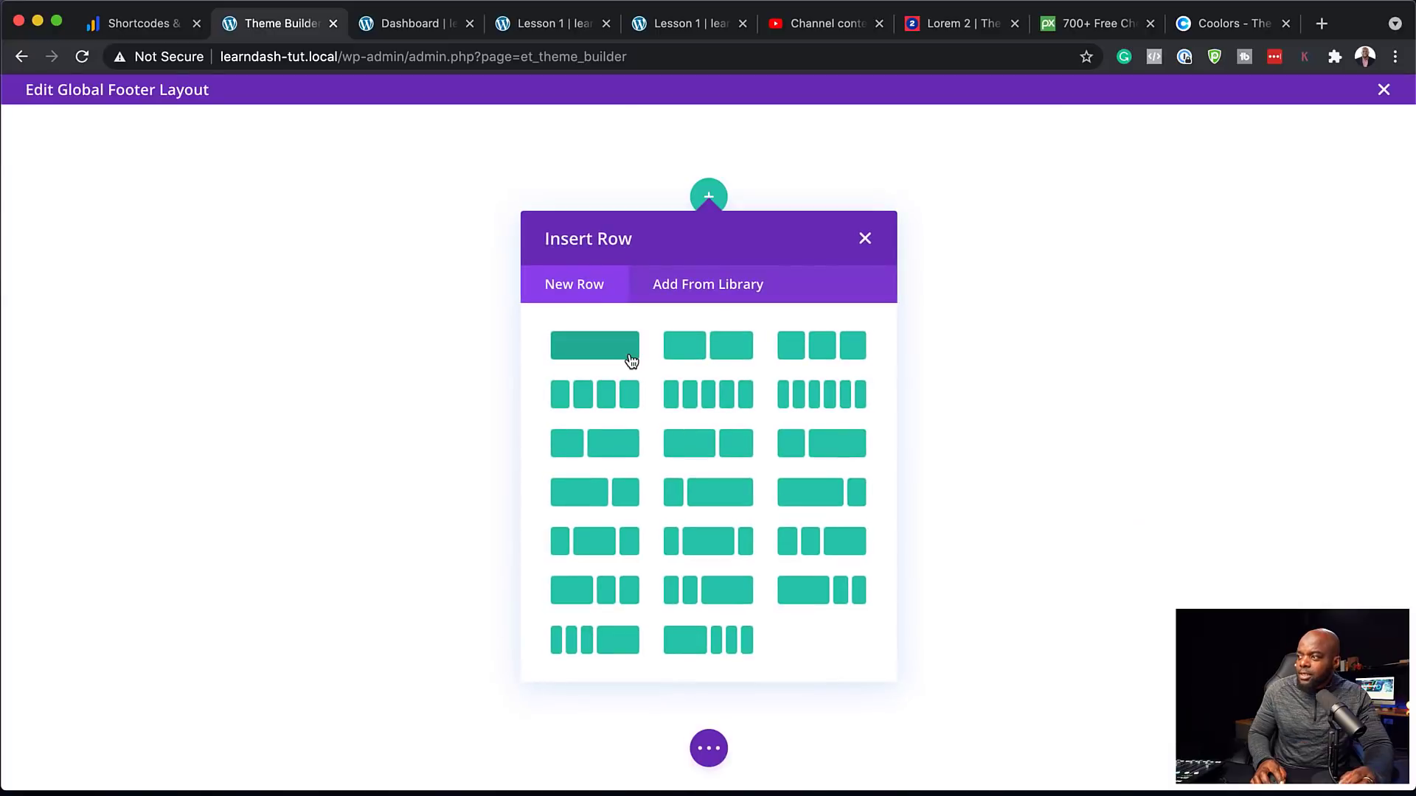
Add a one-column row holding a Text module
left_click(629, 359)
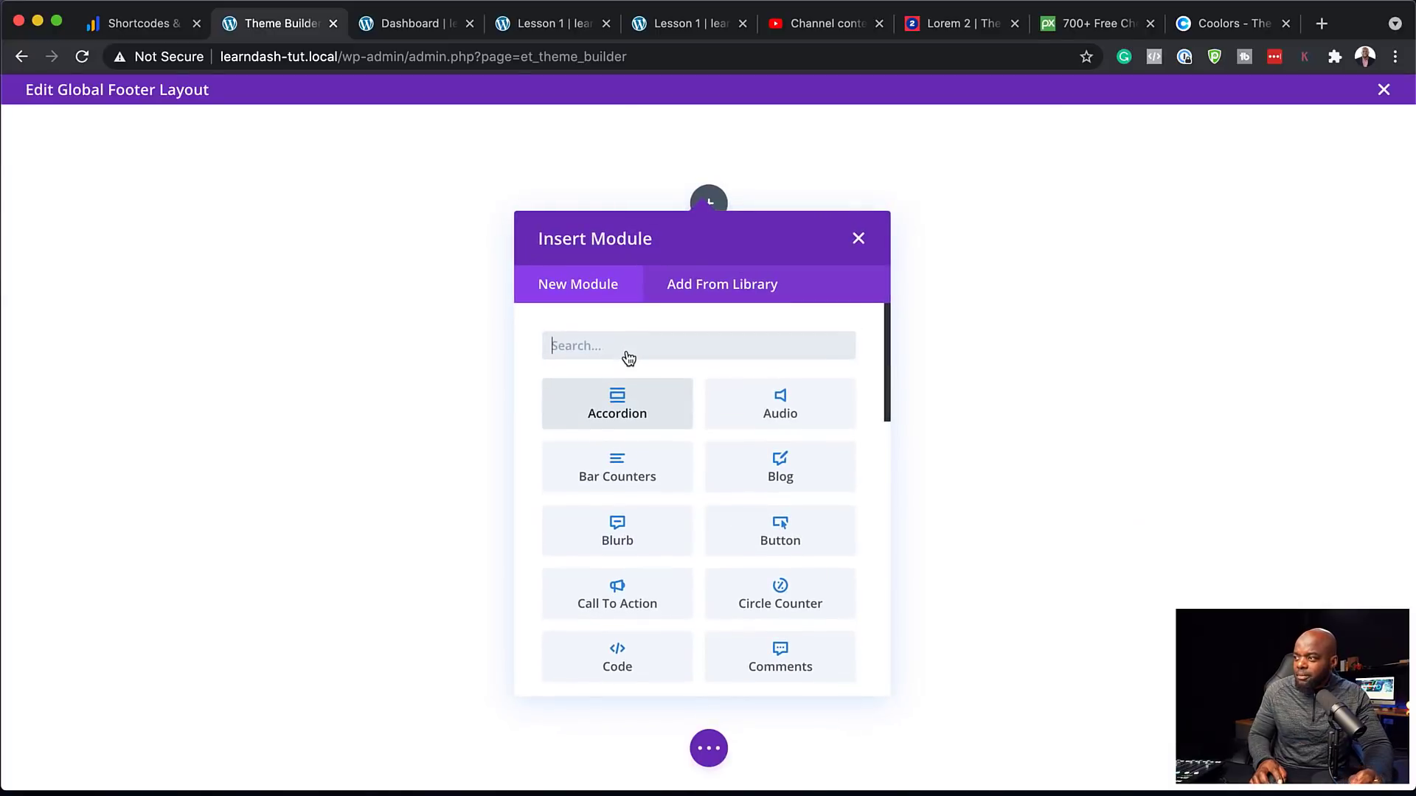
type("text")
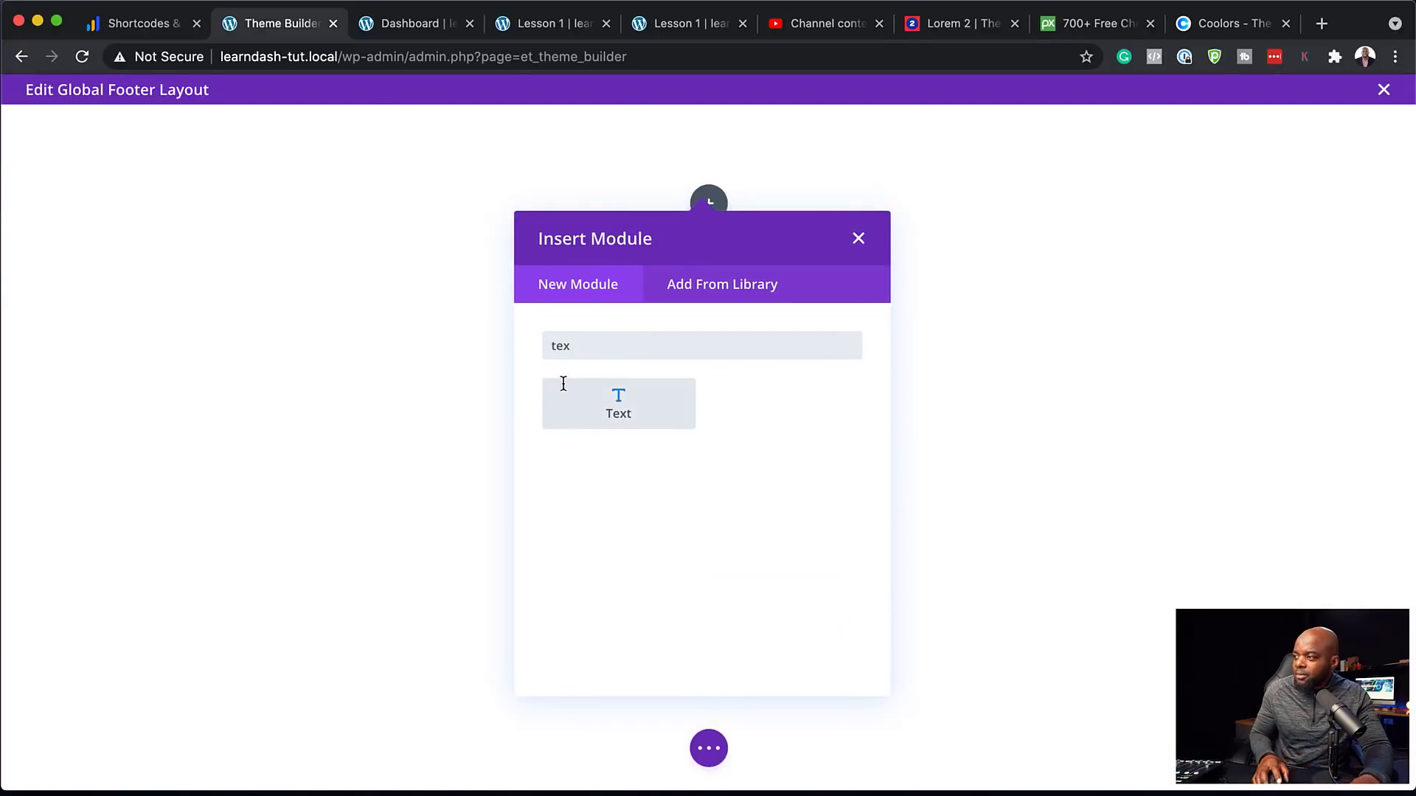
left_click(563, 382)
Replace the placeholder paragraph with The Company, About Us, Terms & Conditions and Privacy Policy lines
left_click_drag(252, 638, 11, 519)
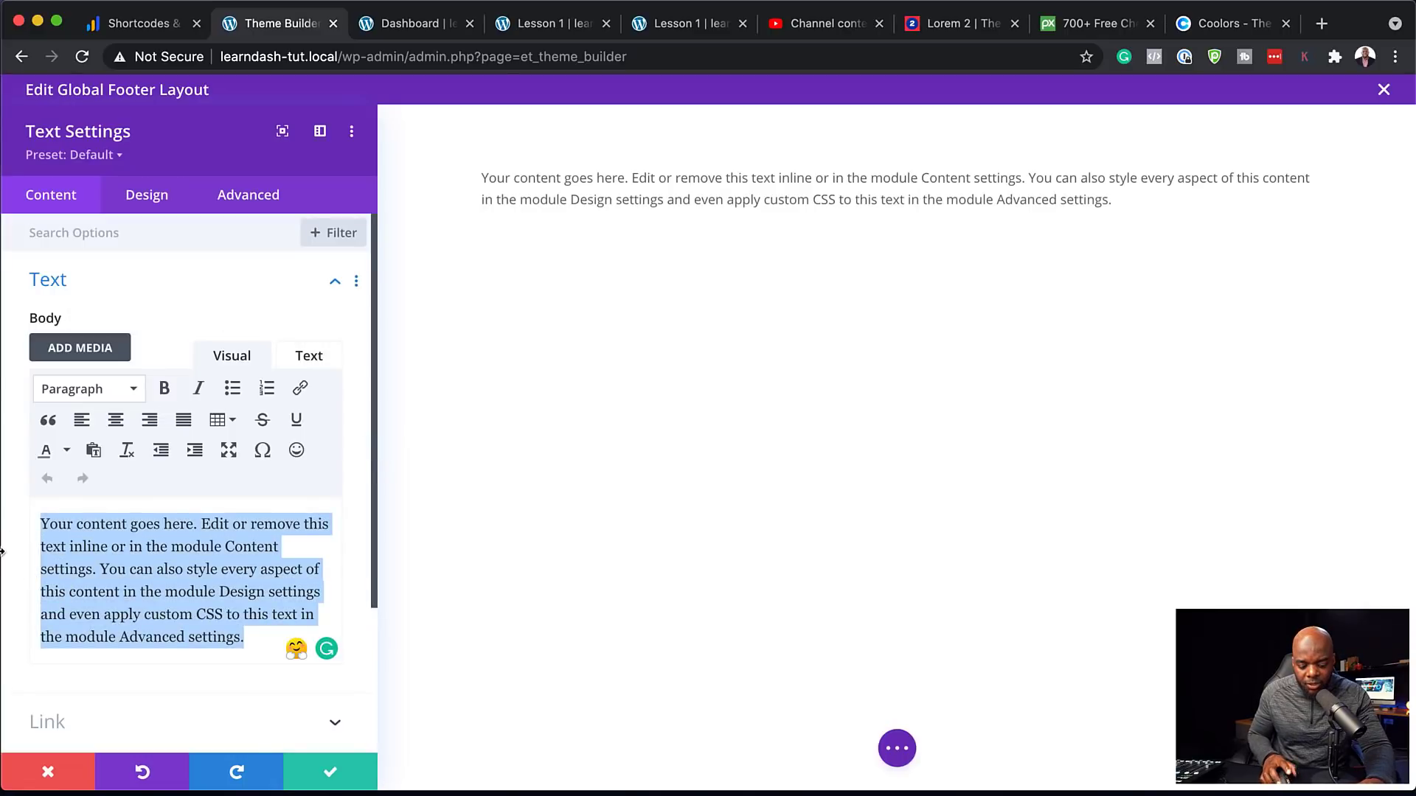
type("Abo")
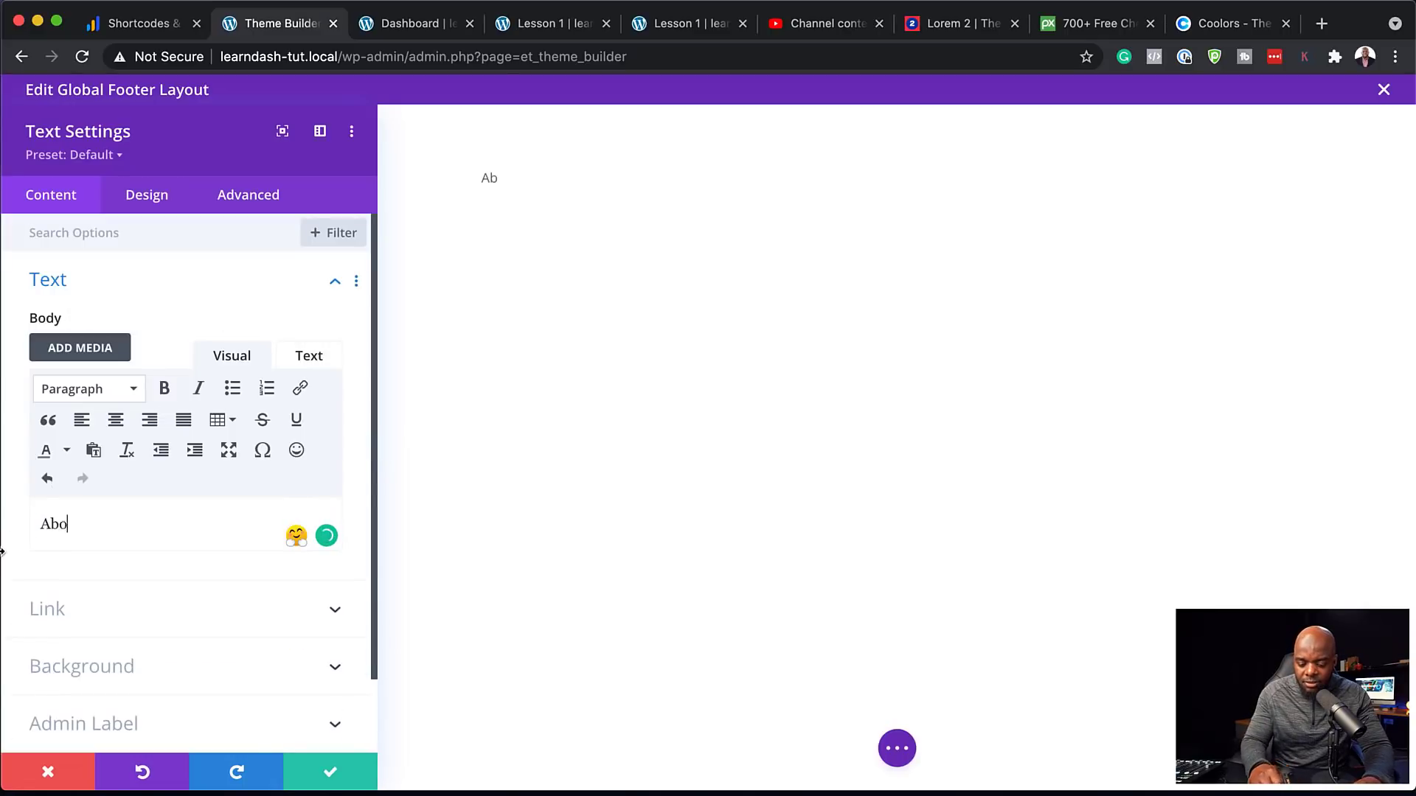
key("BackSpace")
key("BackSpace")
key("BackSpace")
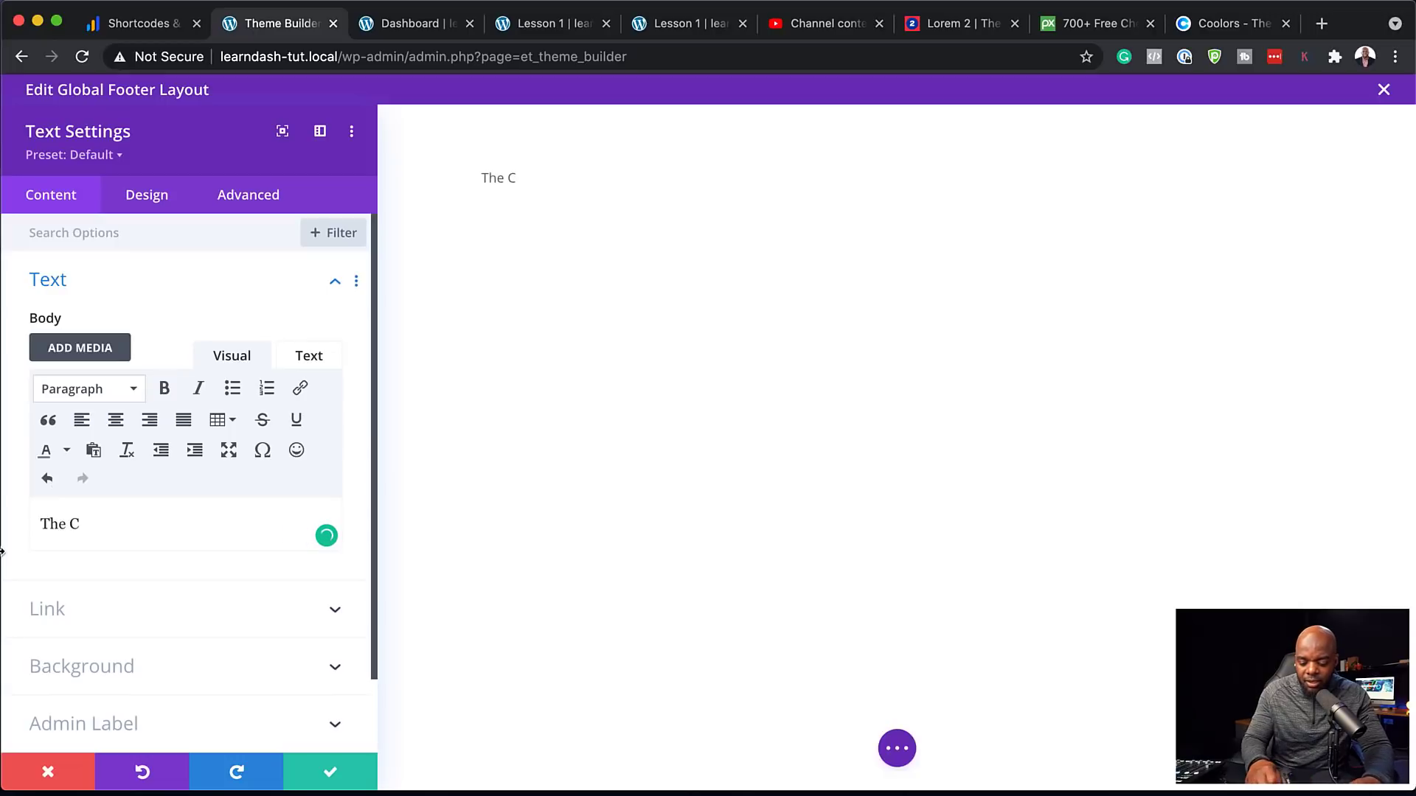
type("The Company")
key("Return")
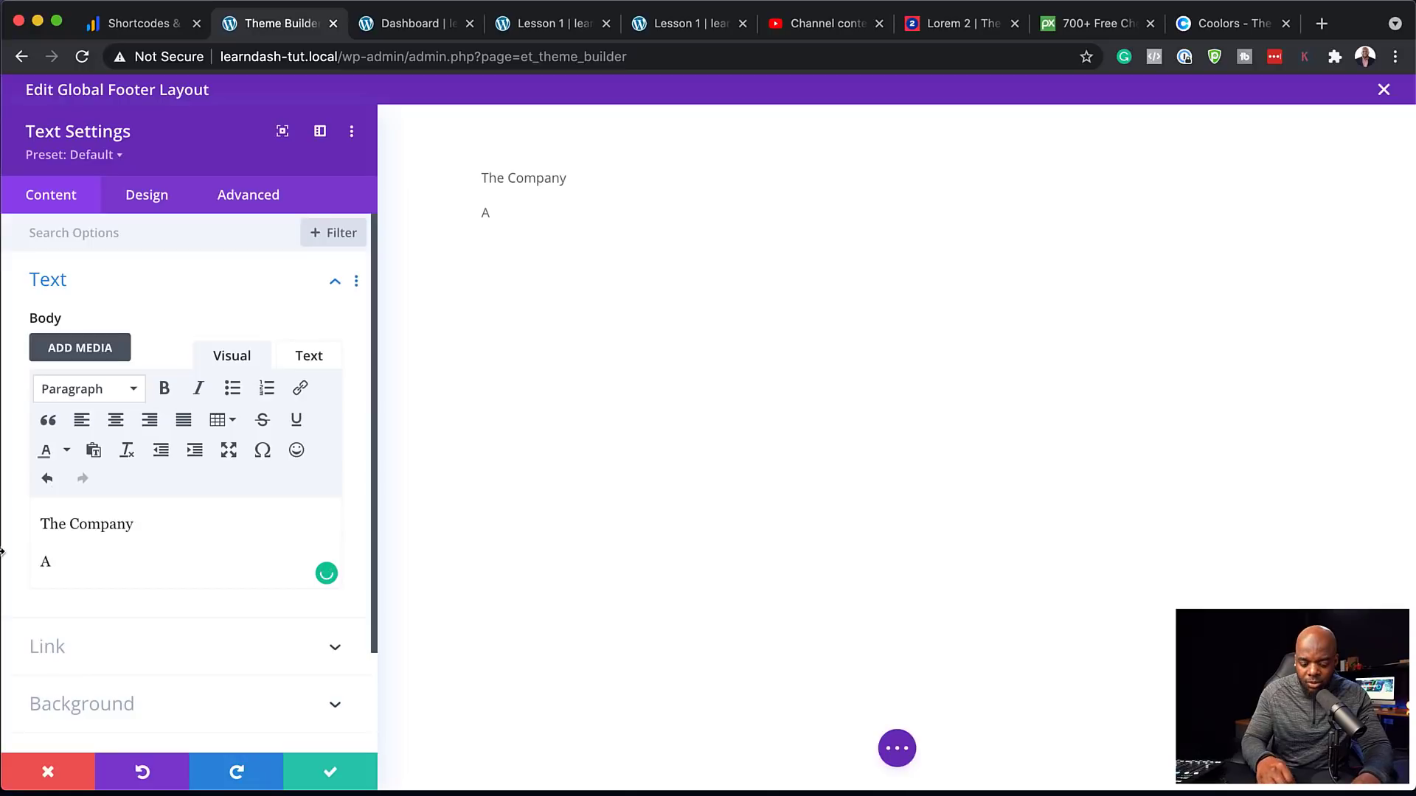
type("About Us")
key("Return")
type("Terms & Conditions")
key("Return")
type("Pri")
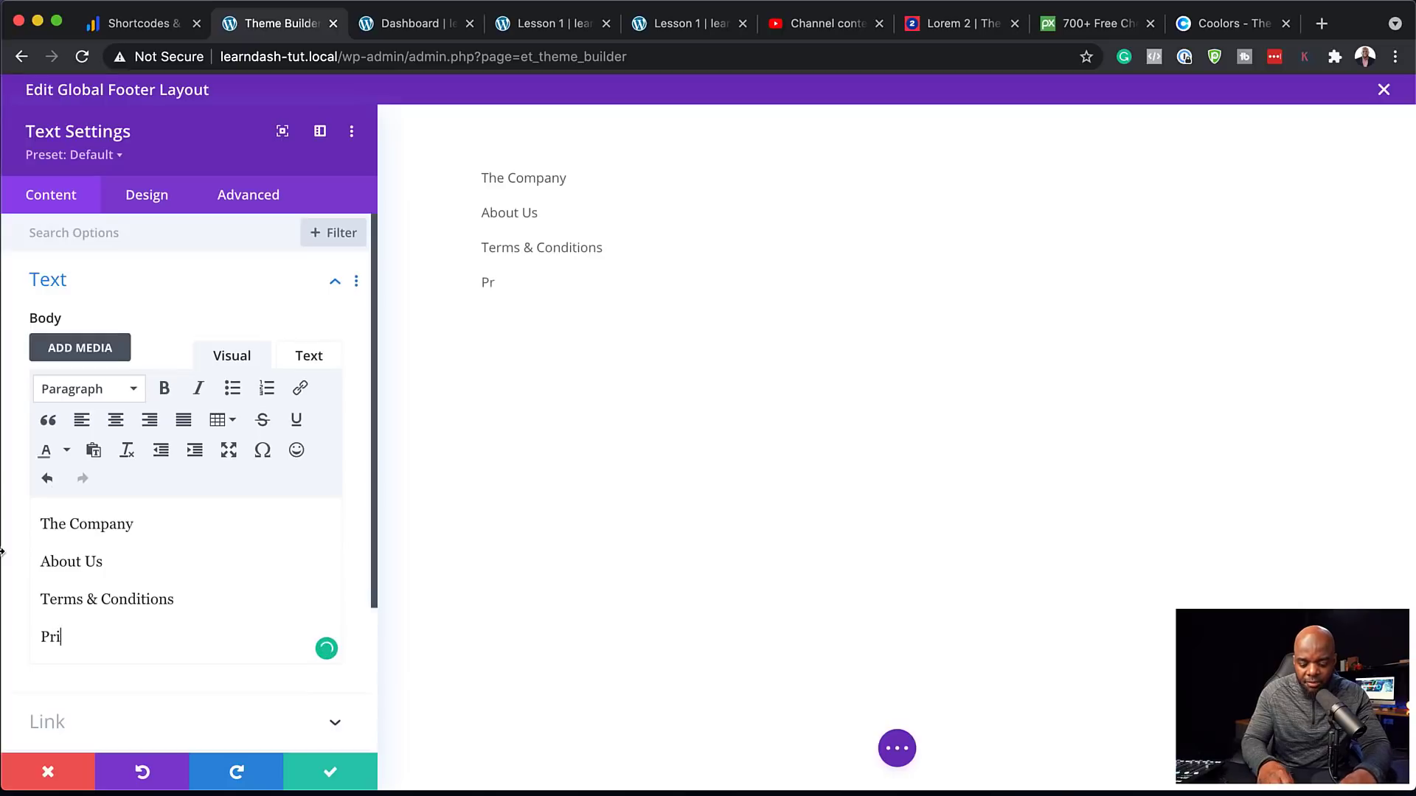
type("vacy Policy")
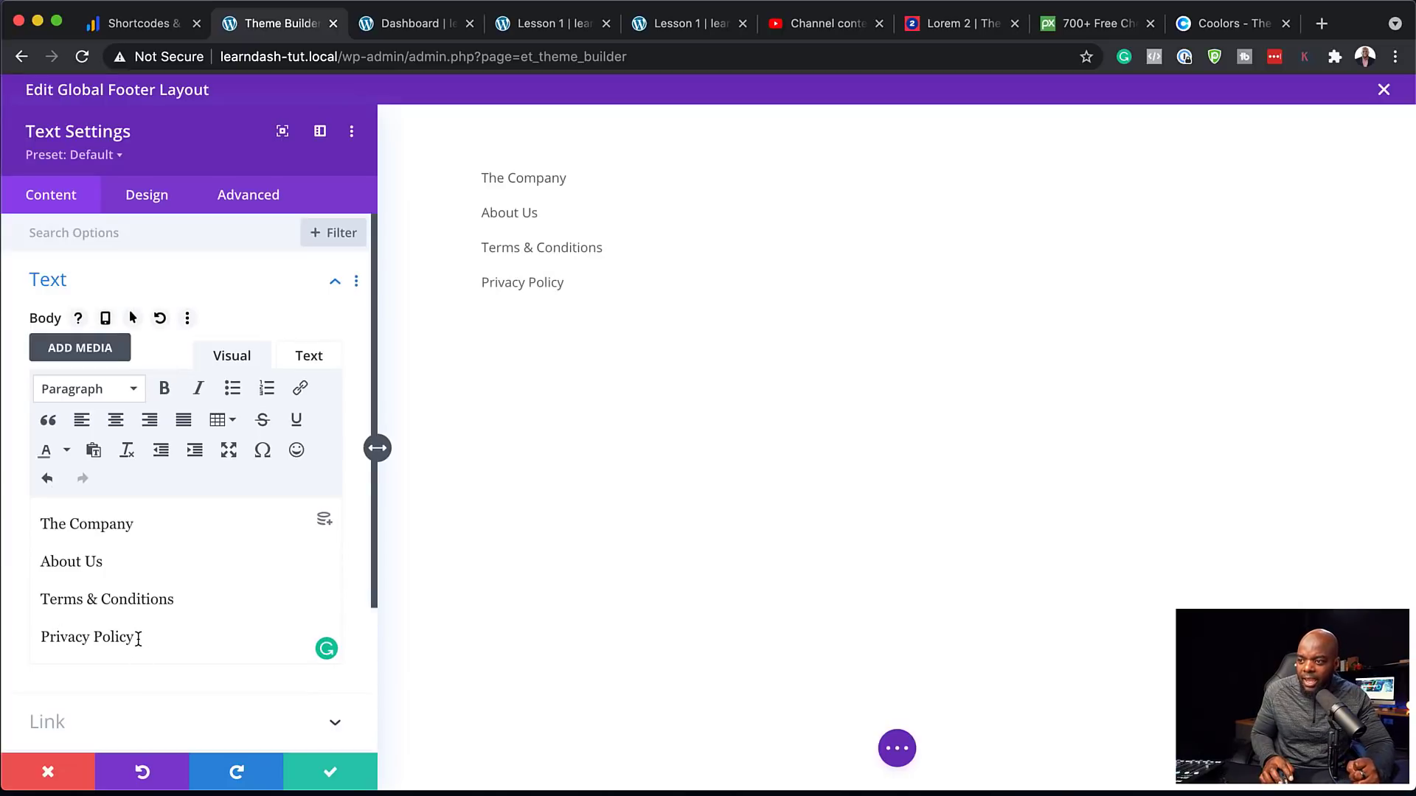
Format The Company line as Heading 3
left_click_drag(133, 524, 33, 525)
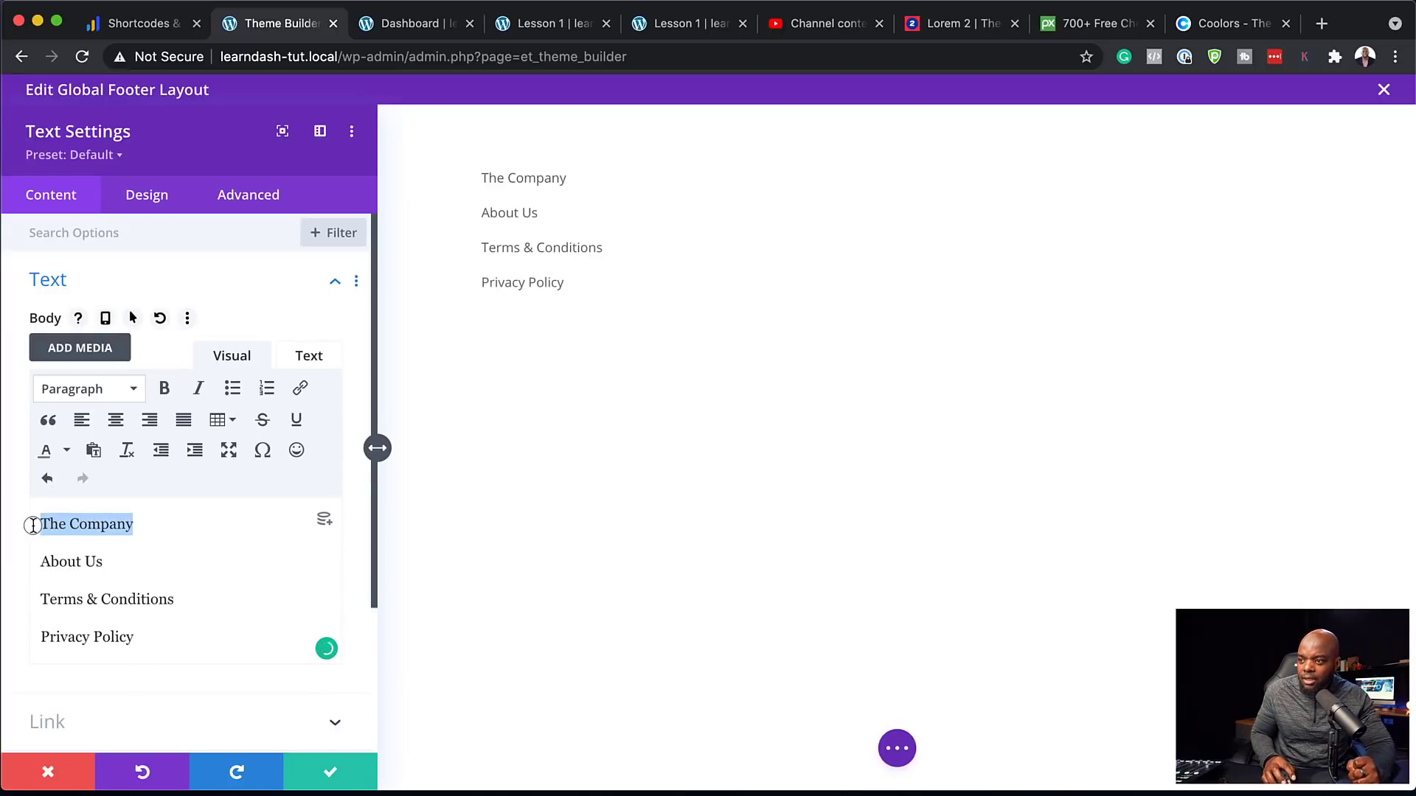
left_click(133, 392)
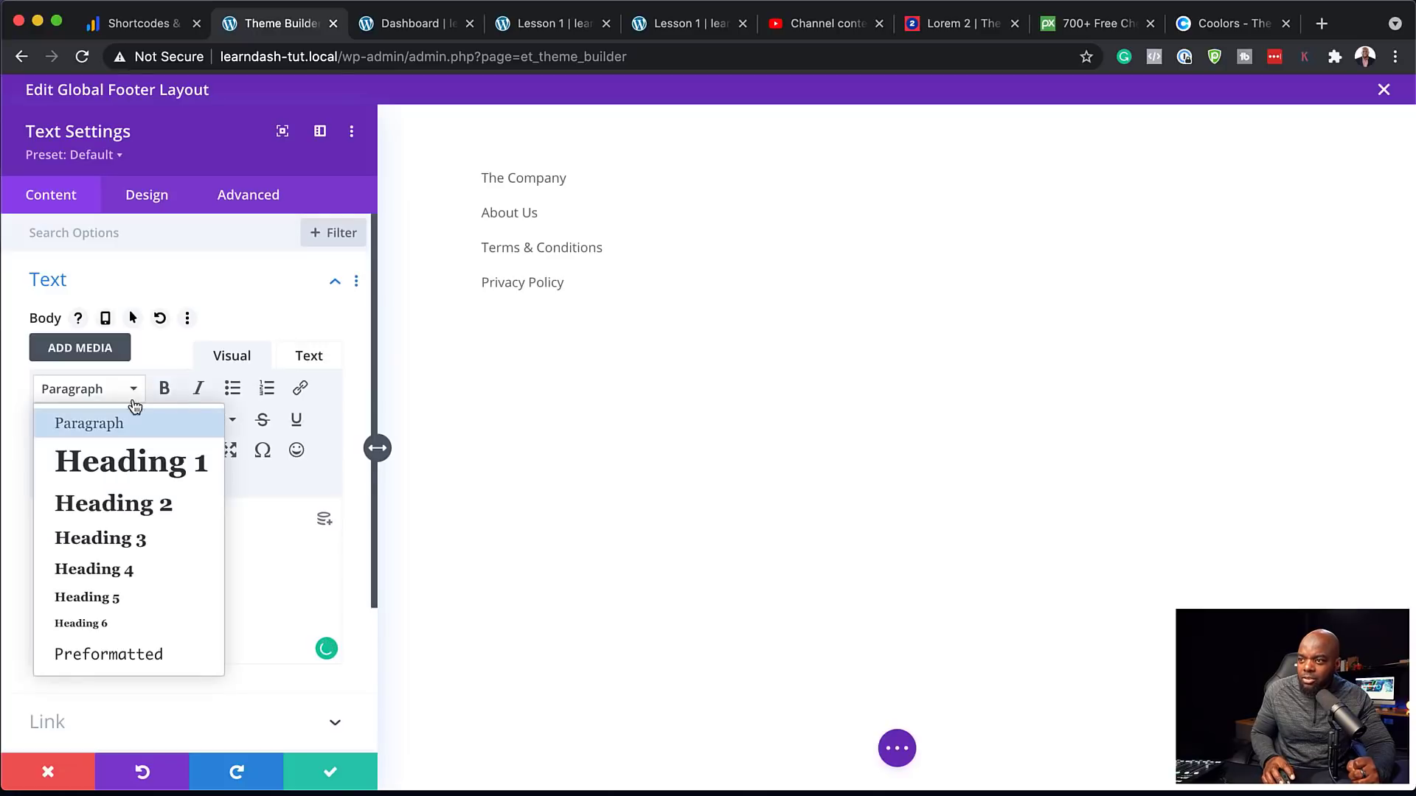
left_click(136, 539)
Link About Us, Terms & Conditions and Privacy Policy each to #
left_click_drag(104, 570, 34, 568)
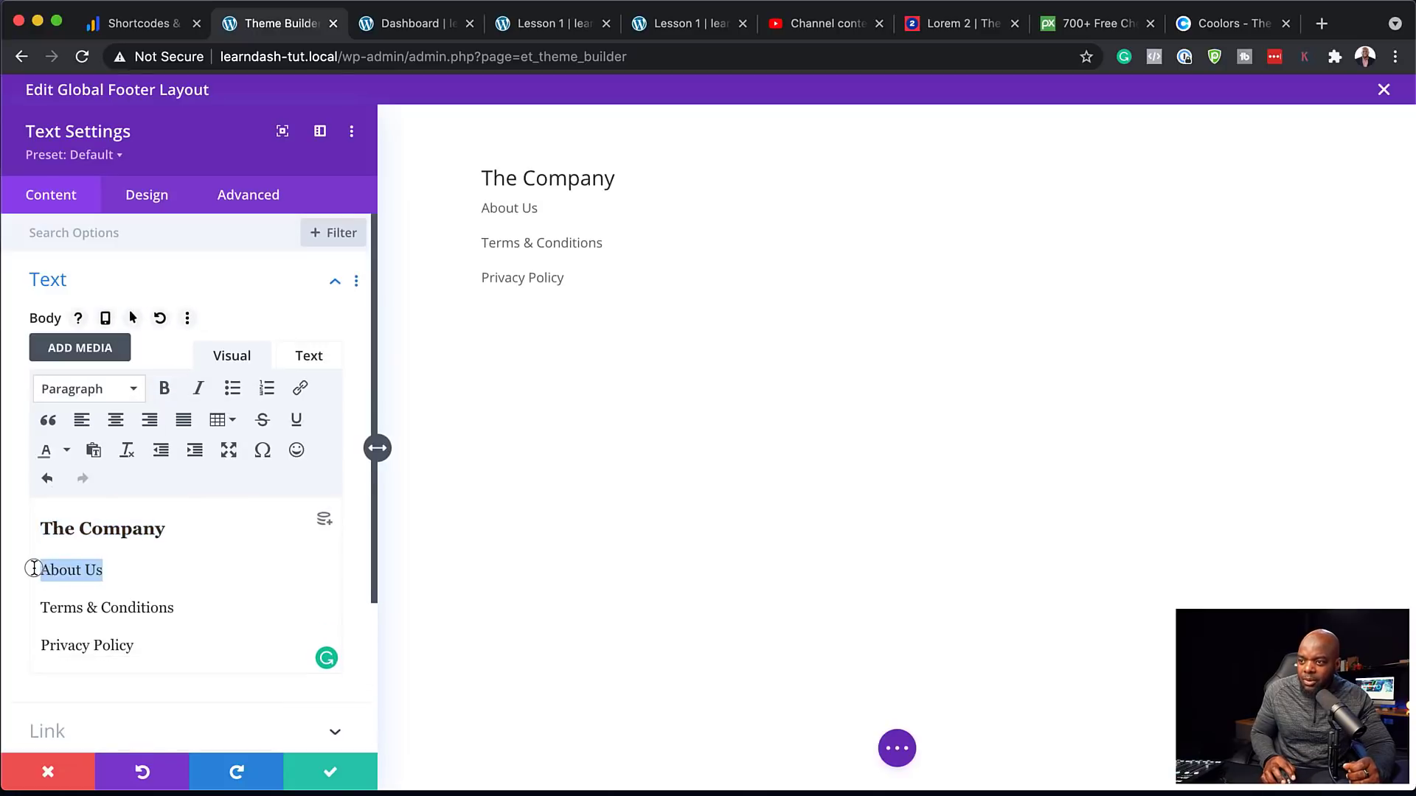
left_click(300, 389)
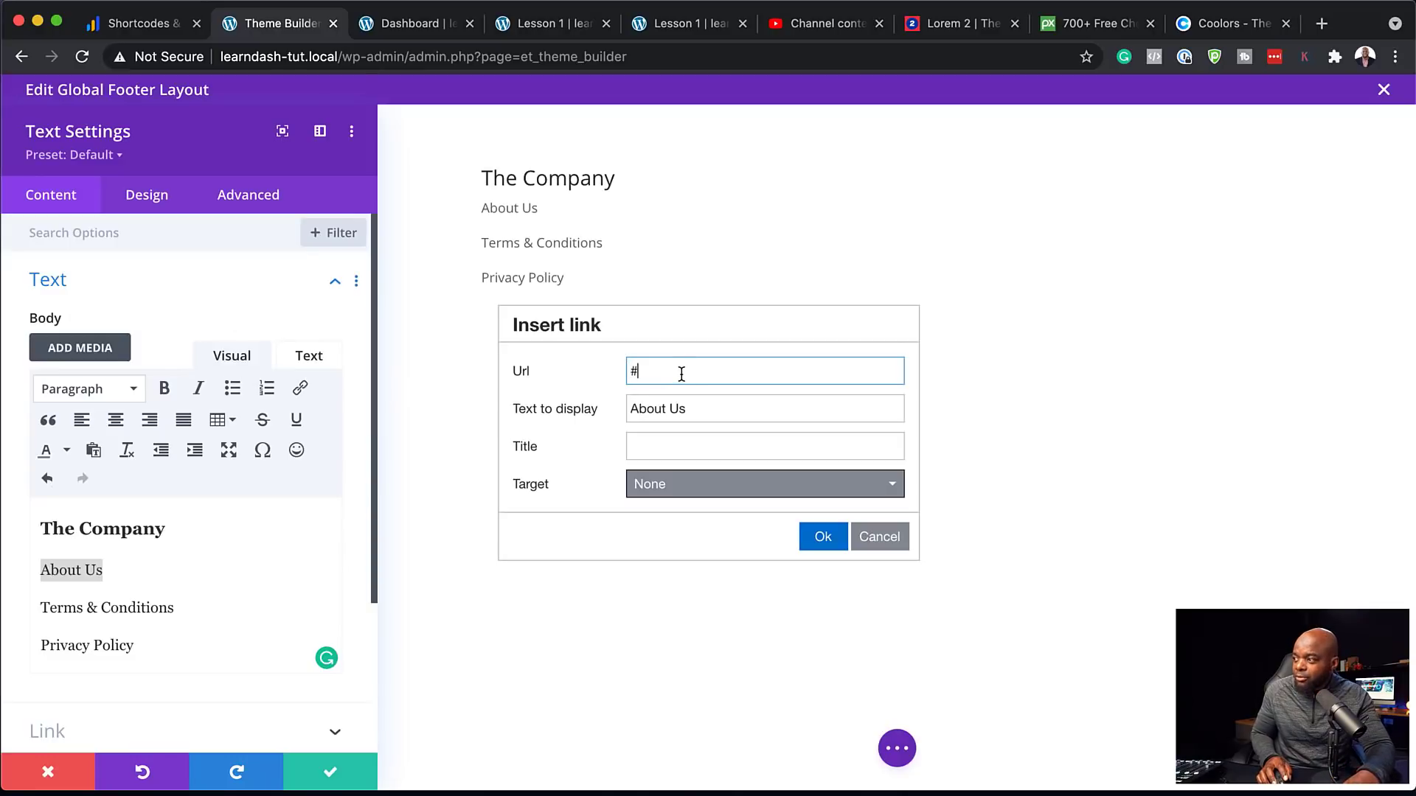
left_click(820, 537)
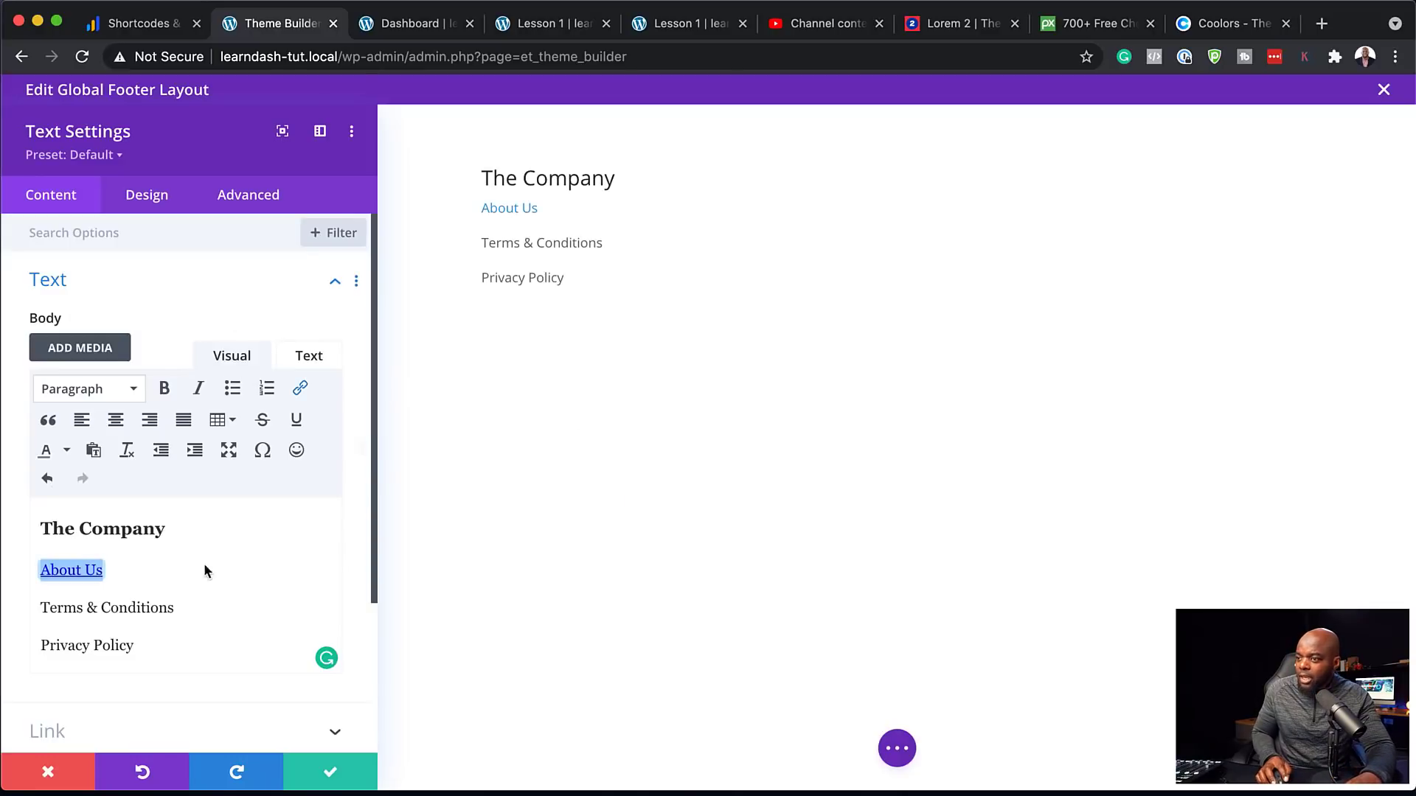
left_click(191, 612)
left_click_drag(191, 612, 30, 609)
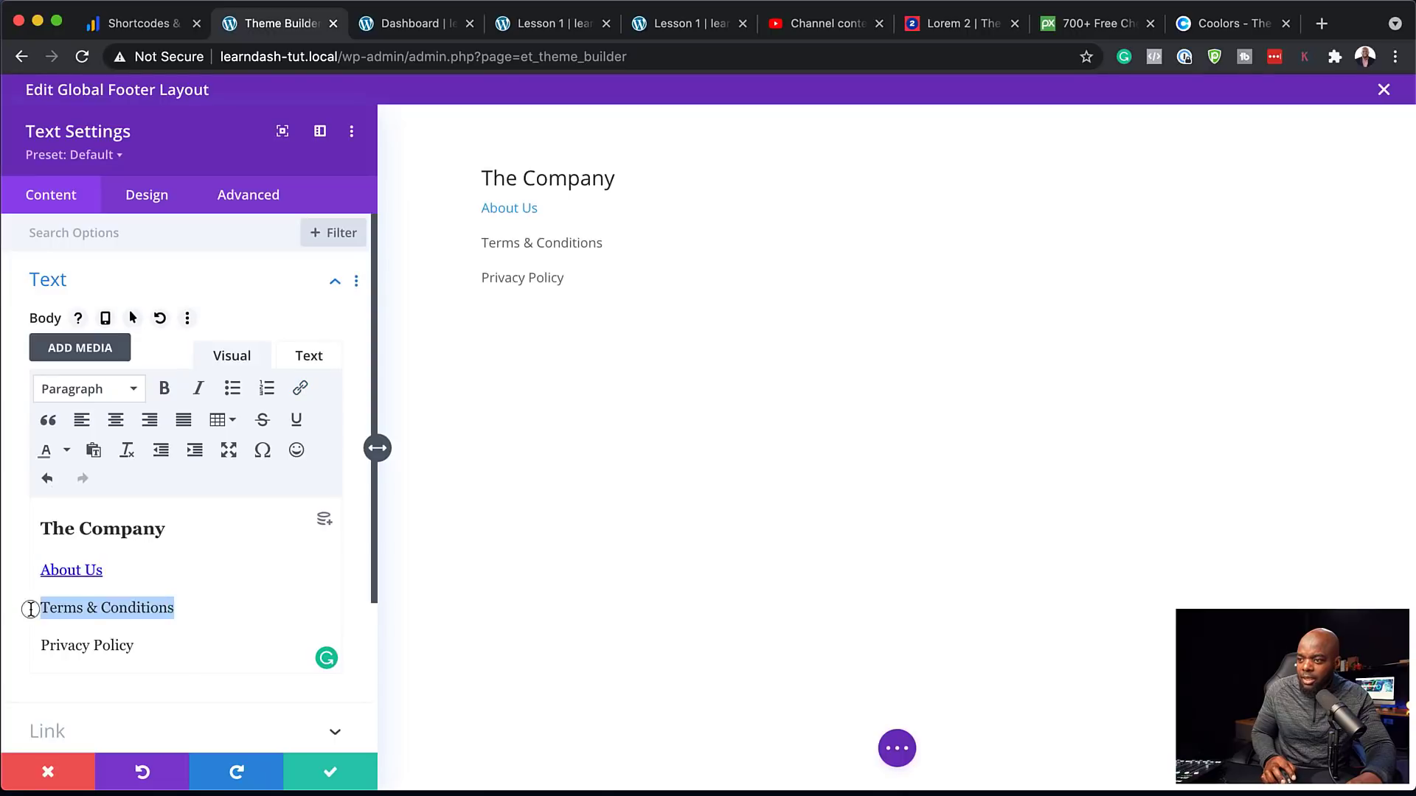
left_click(301, 388)
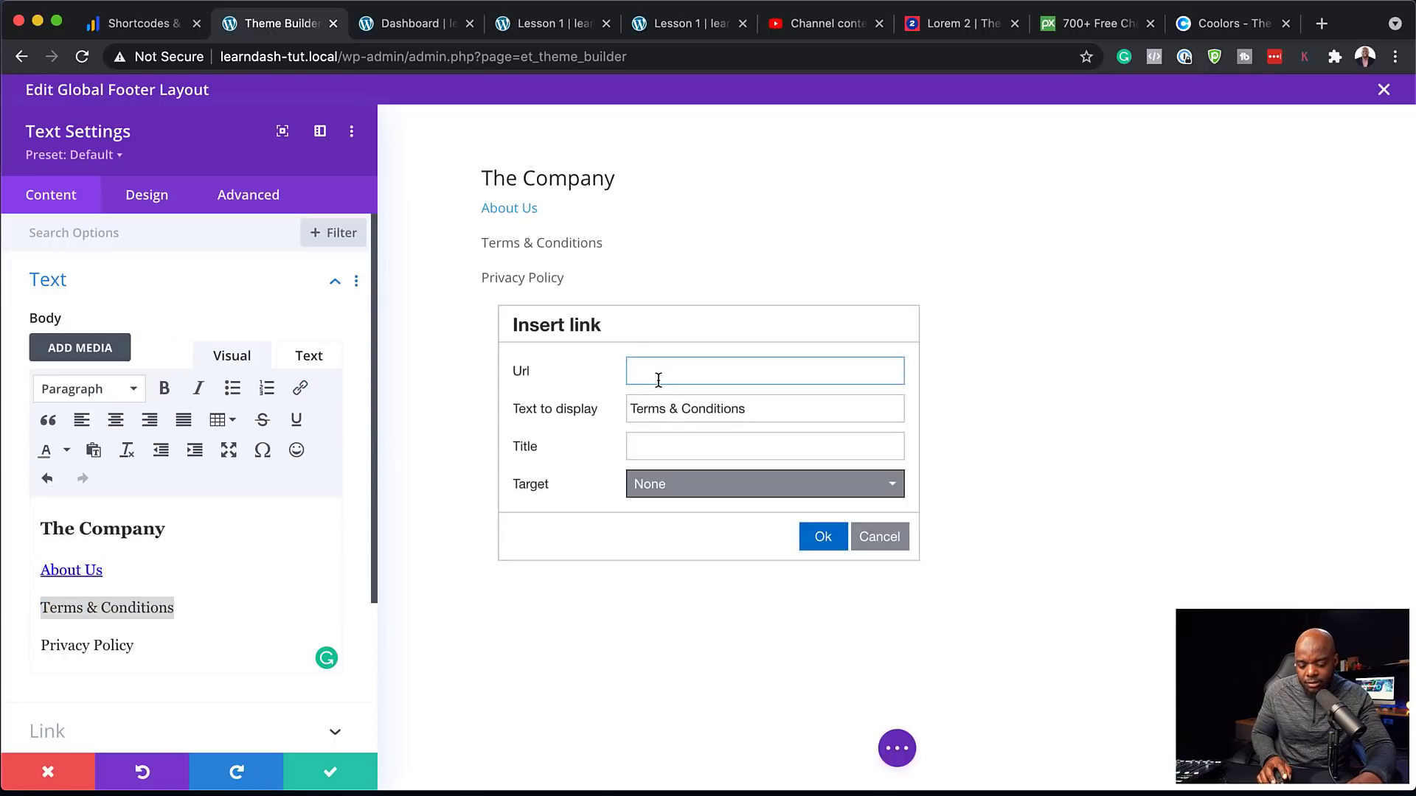
left_click(823, 537)
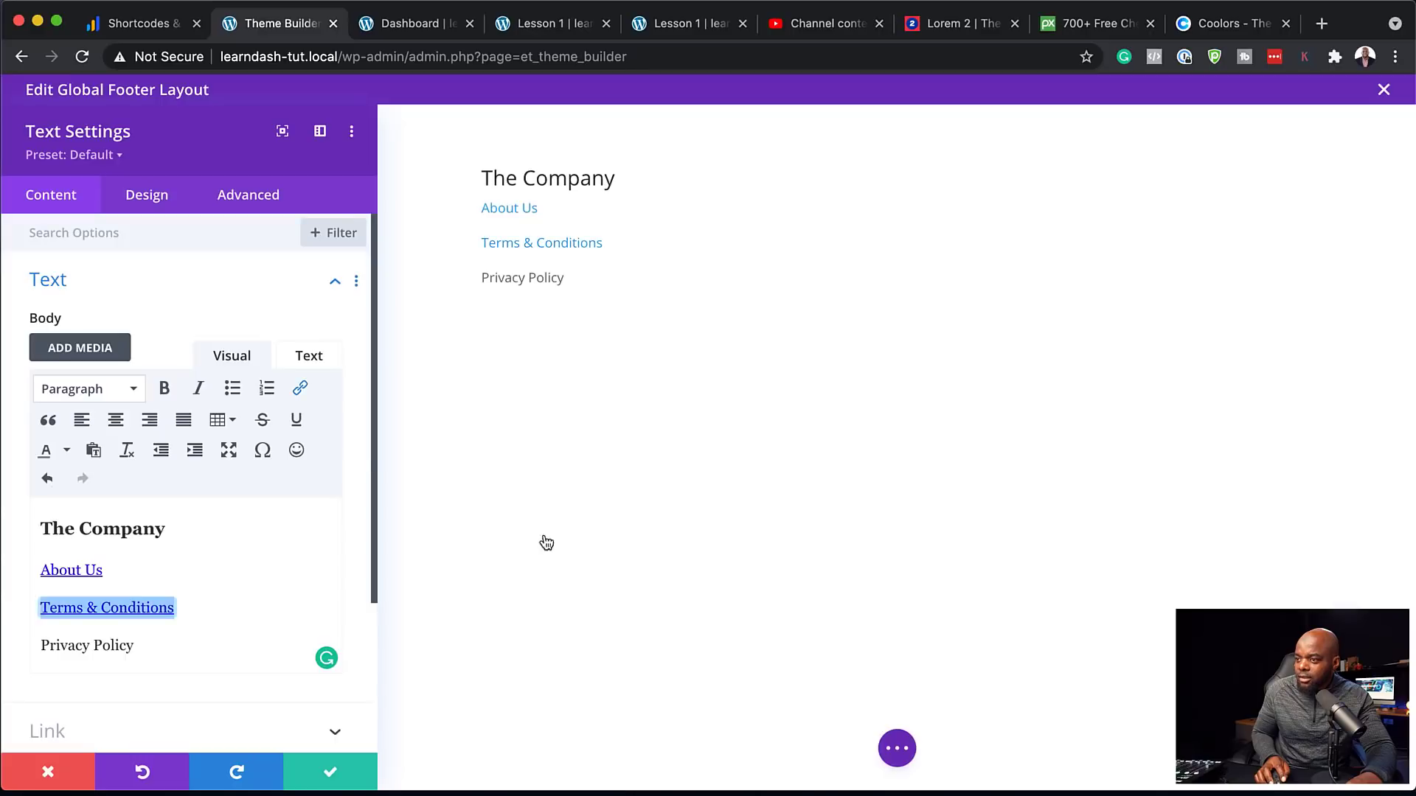
left_click_drag(139, 646, 25, 641)
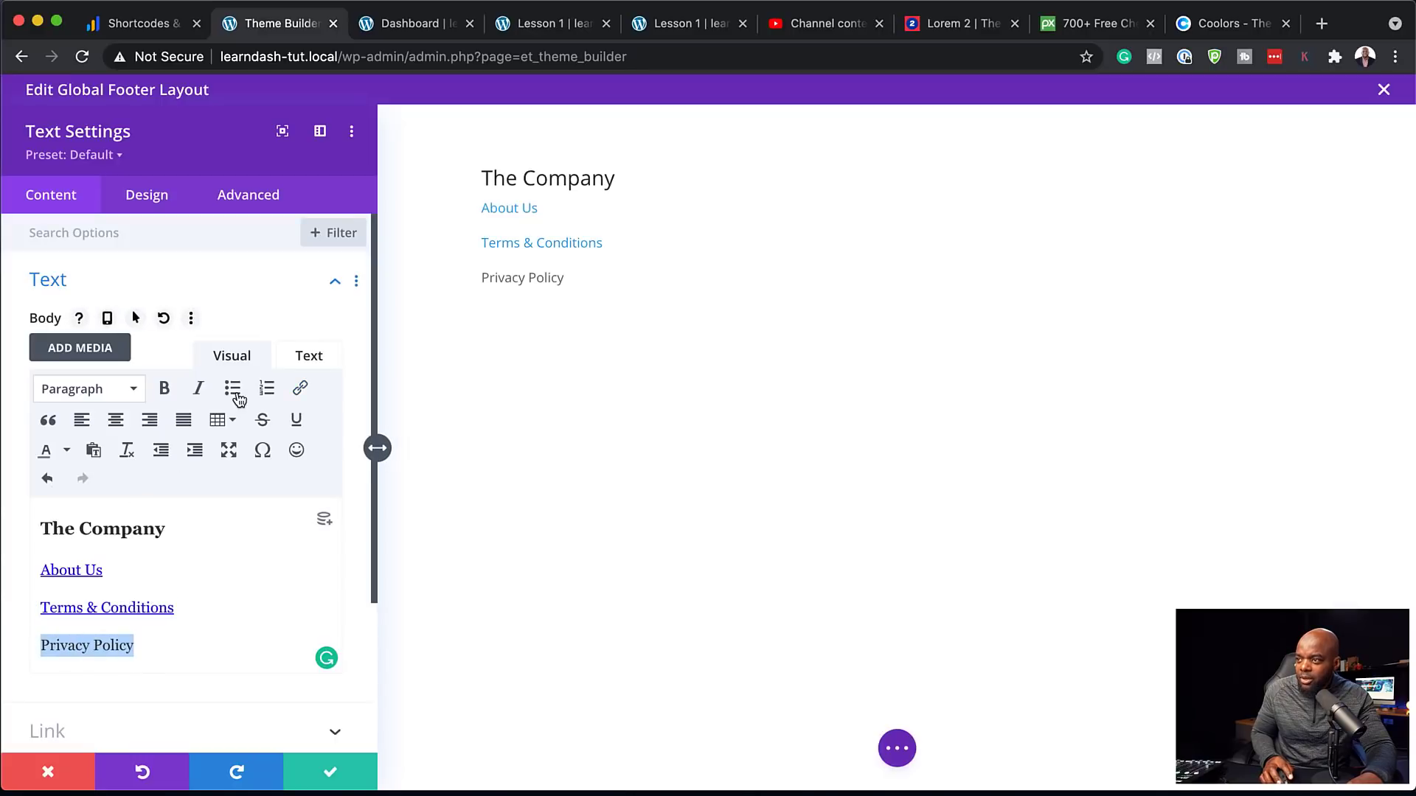
left_click(302, 391)
type("#")
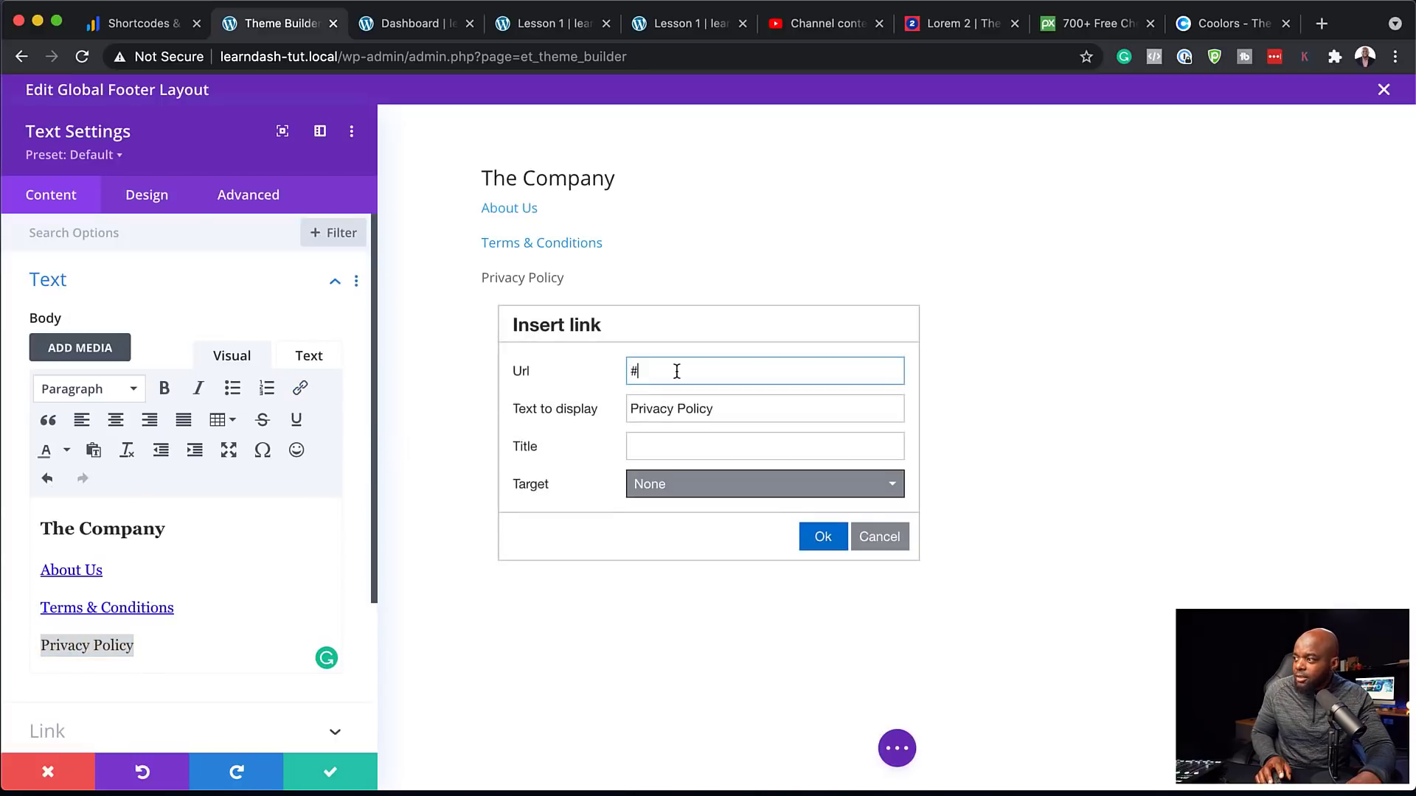
left_click(814, 539)
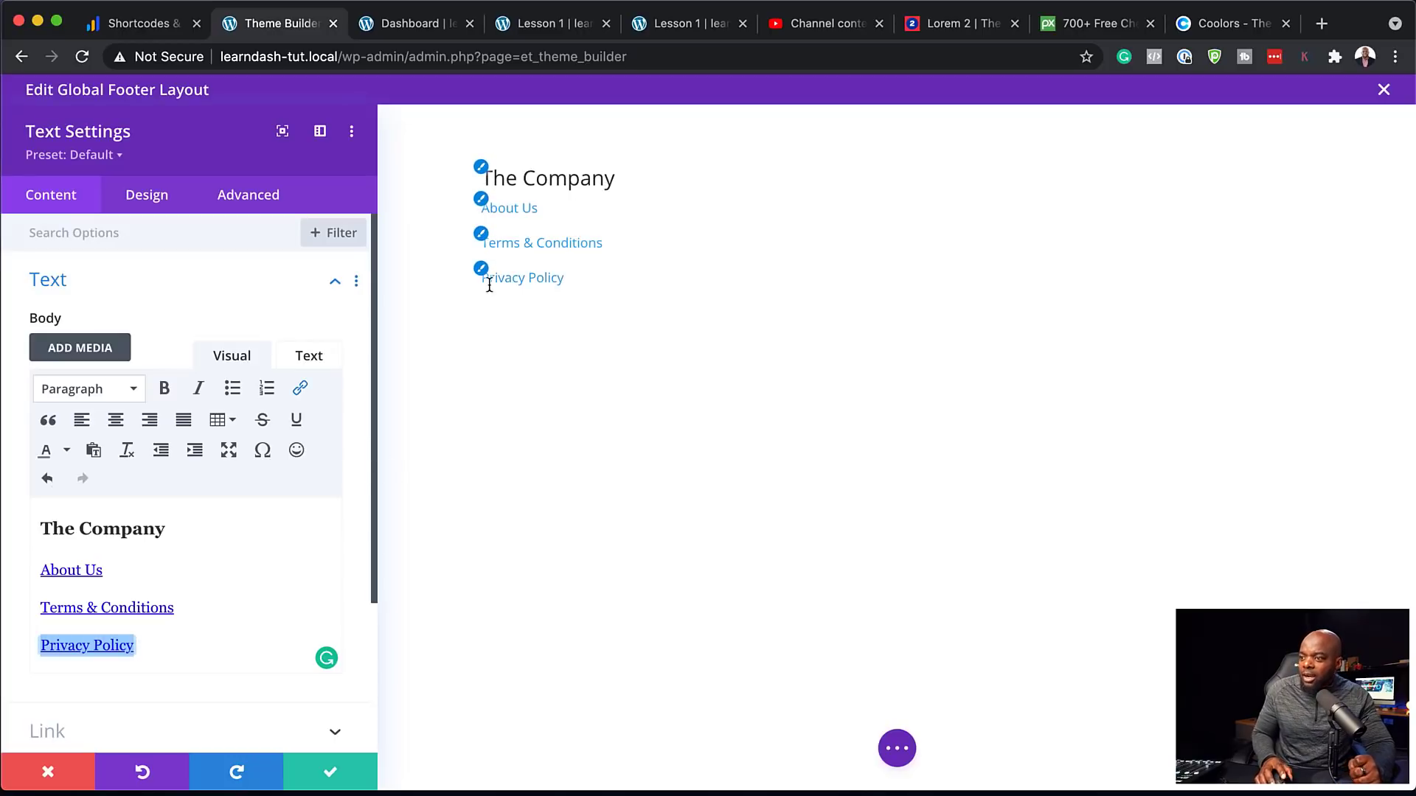
Save the text module and set the footer section background to black (#000000)
left_click(332, 775)
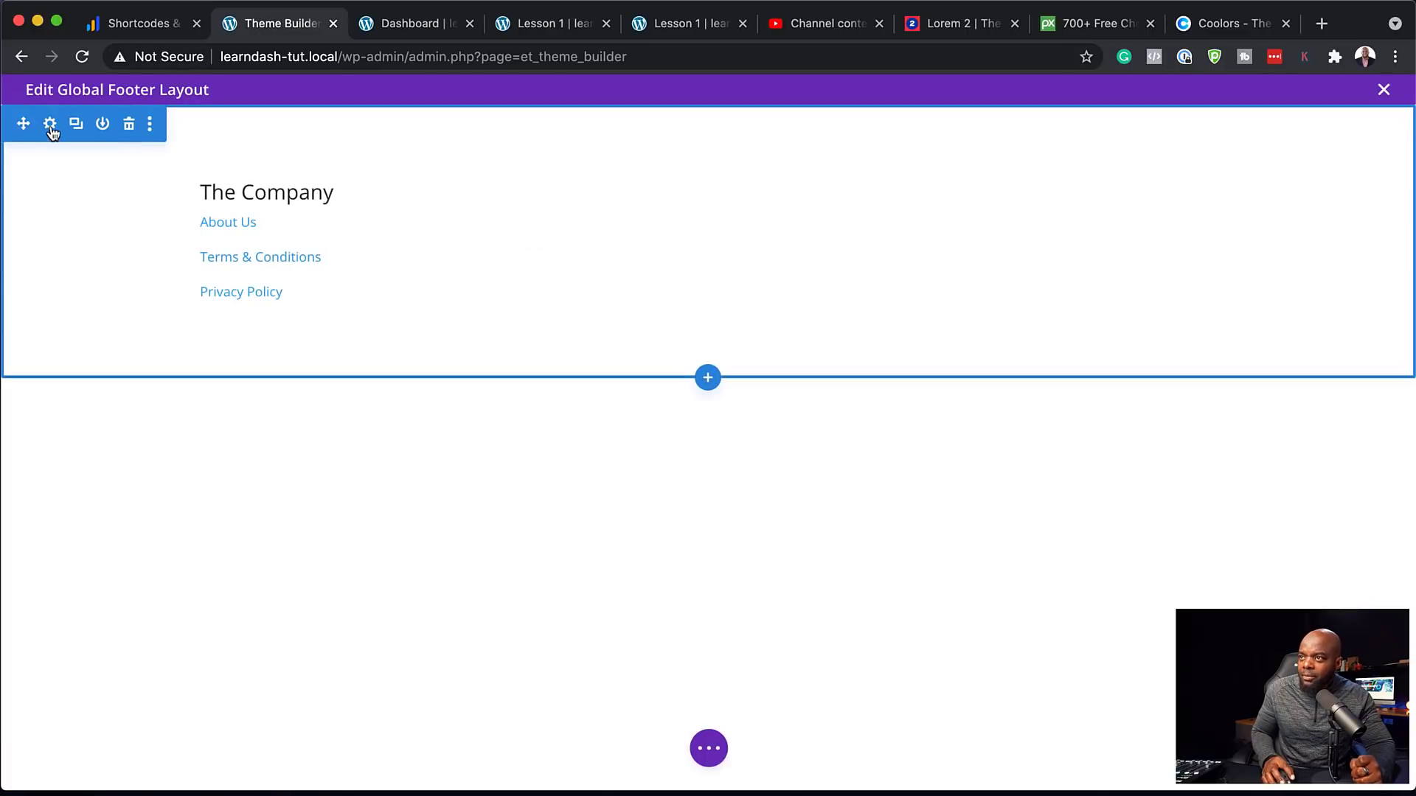
left_click(50, 125)
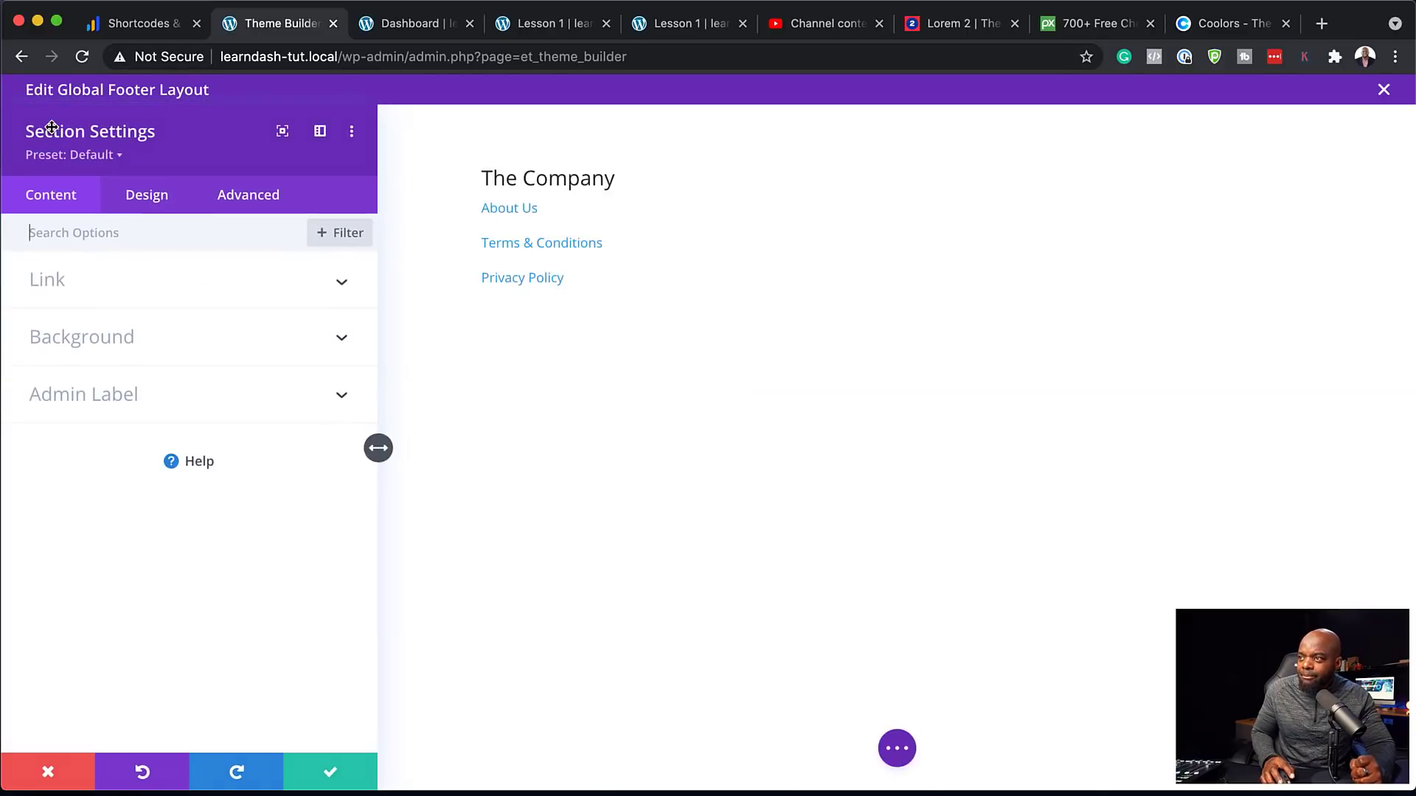
left_click(92, 346)
left_click(96, 566)
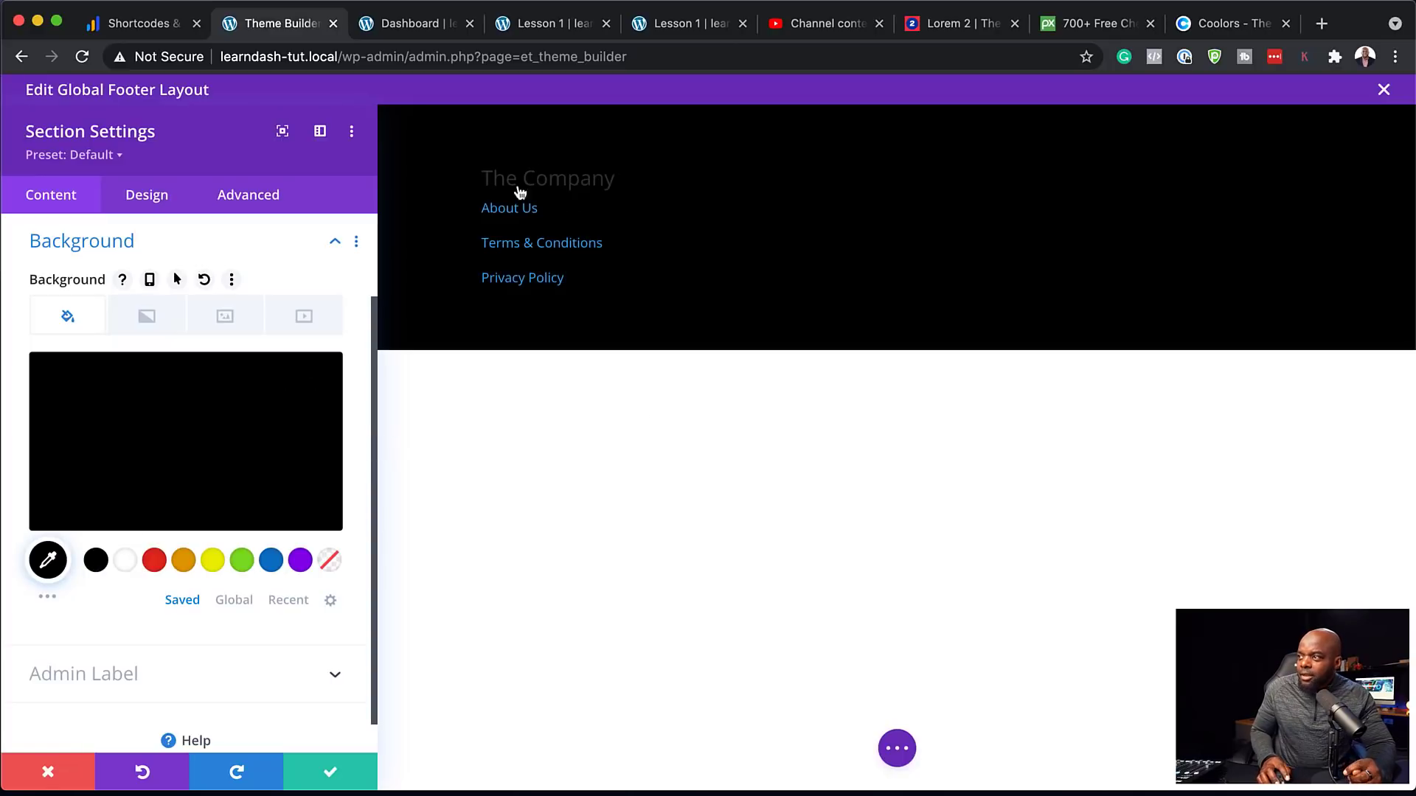
left_click(330, 772)
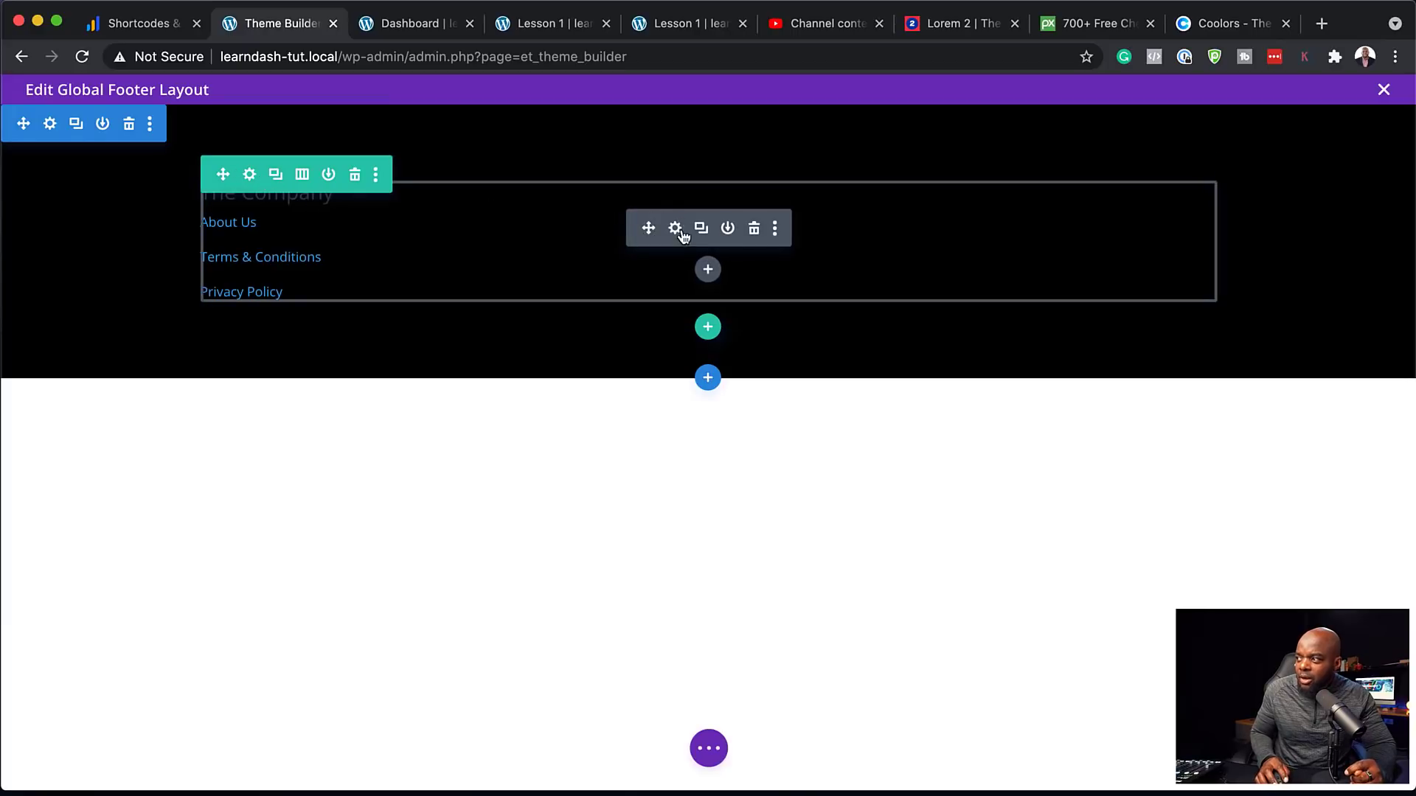
Style the Heading 3 text as Poppins, orange #e09900, Semi Bold
left_click(675, 229)
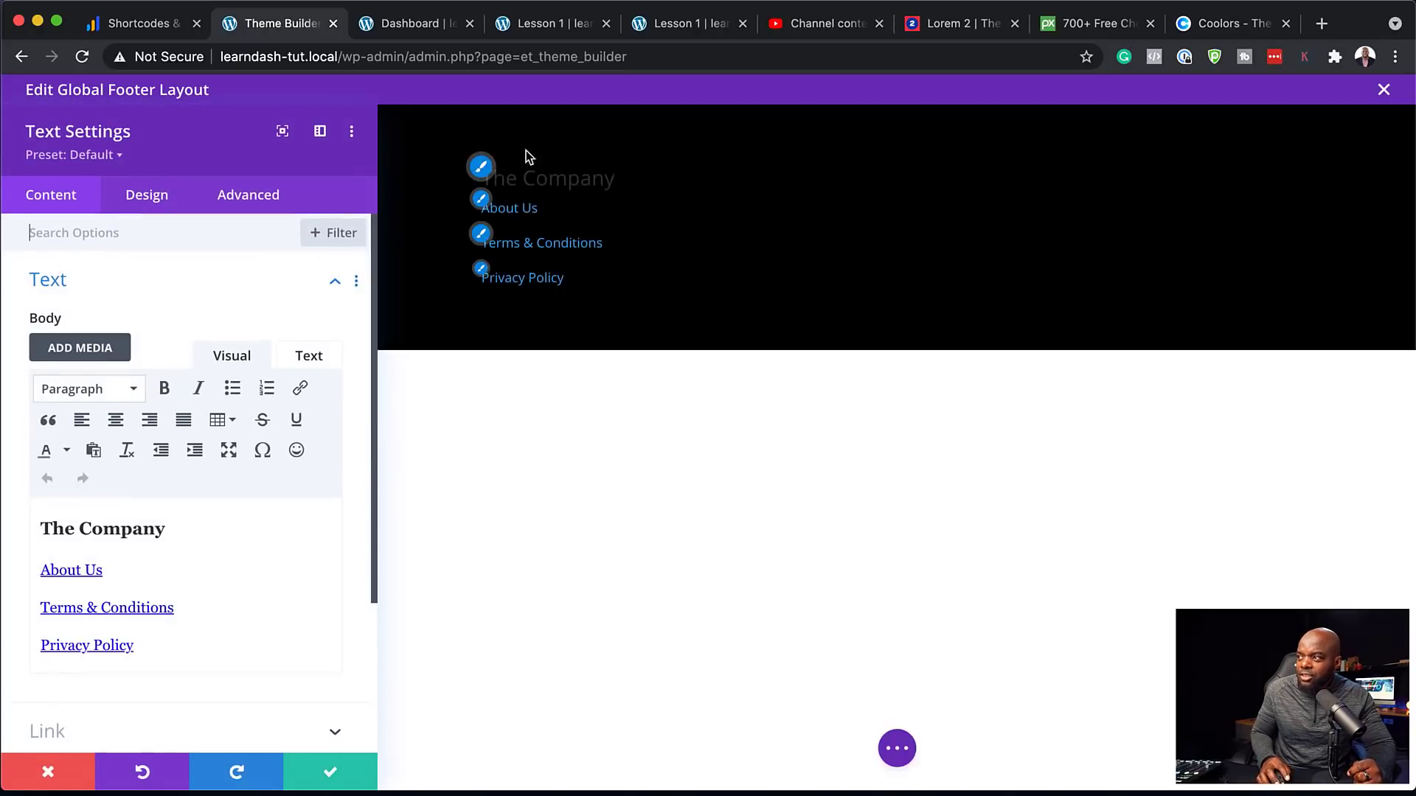
left_click(498, 173)
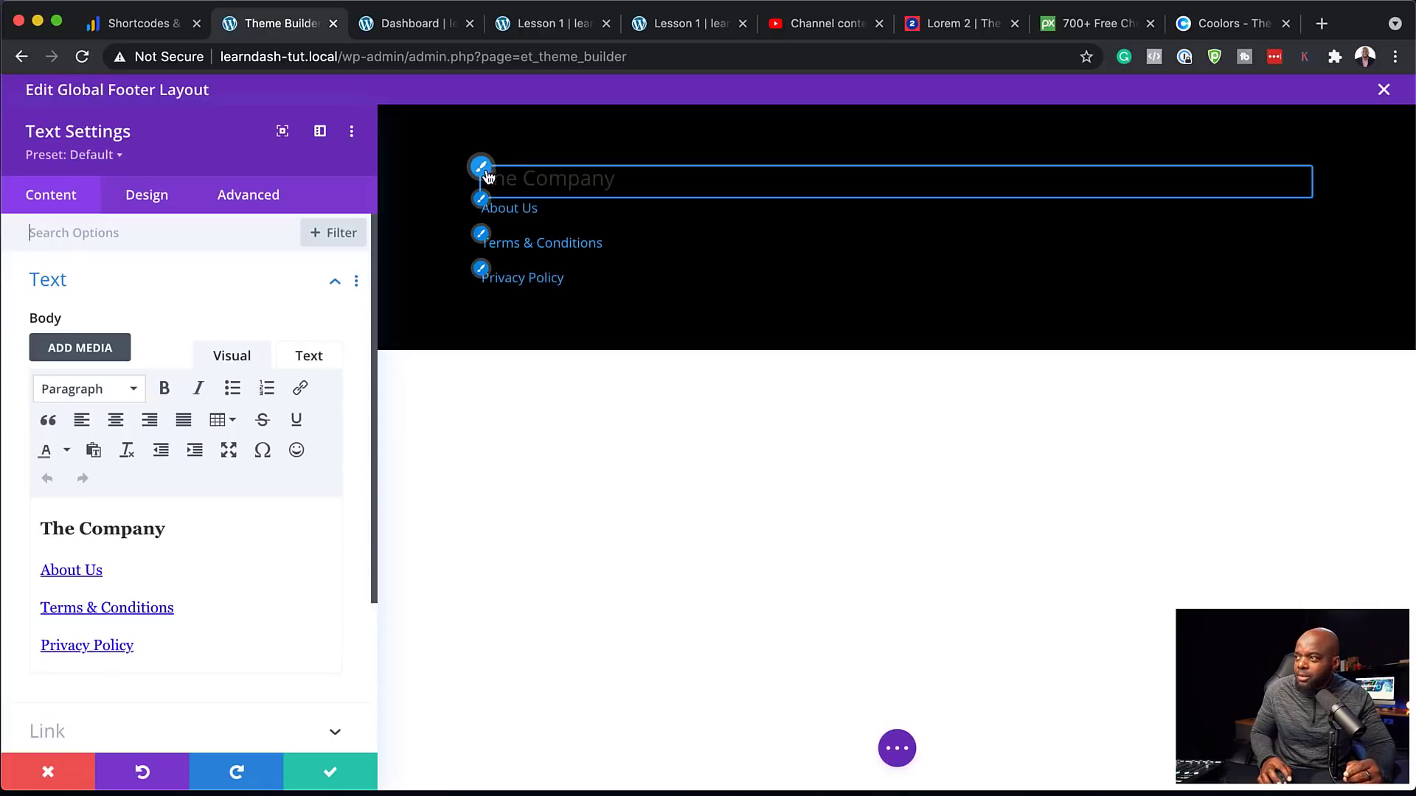
left_click(484, 169)
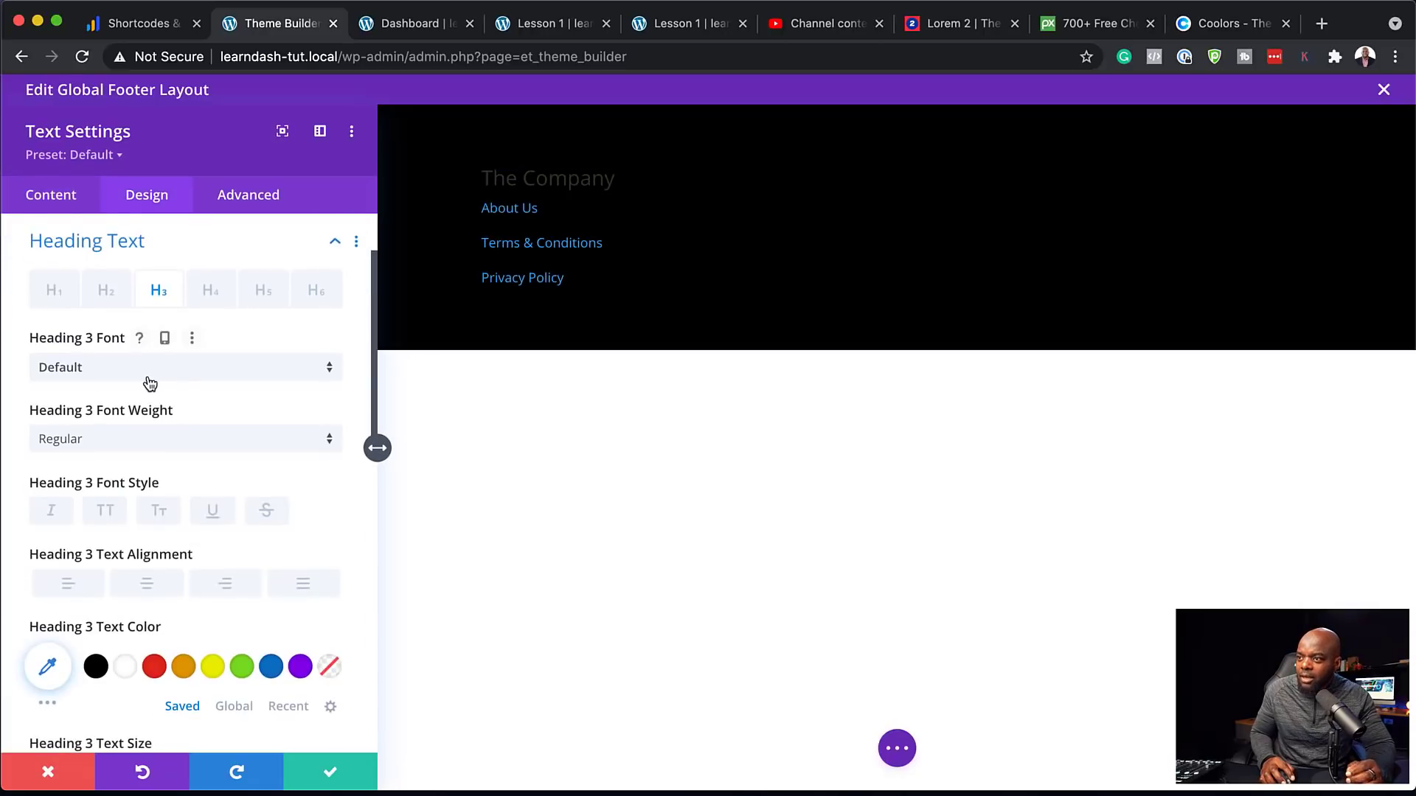
left_click(150, 382)
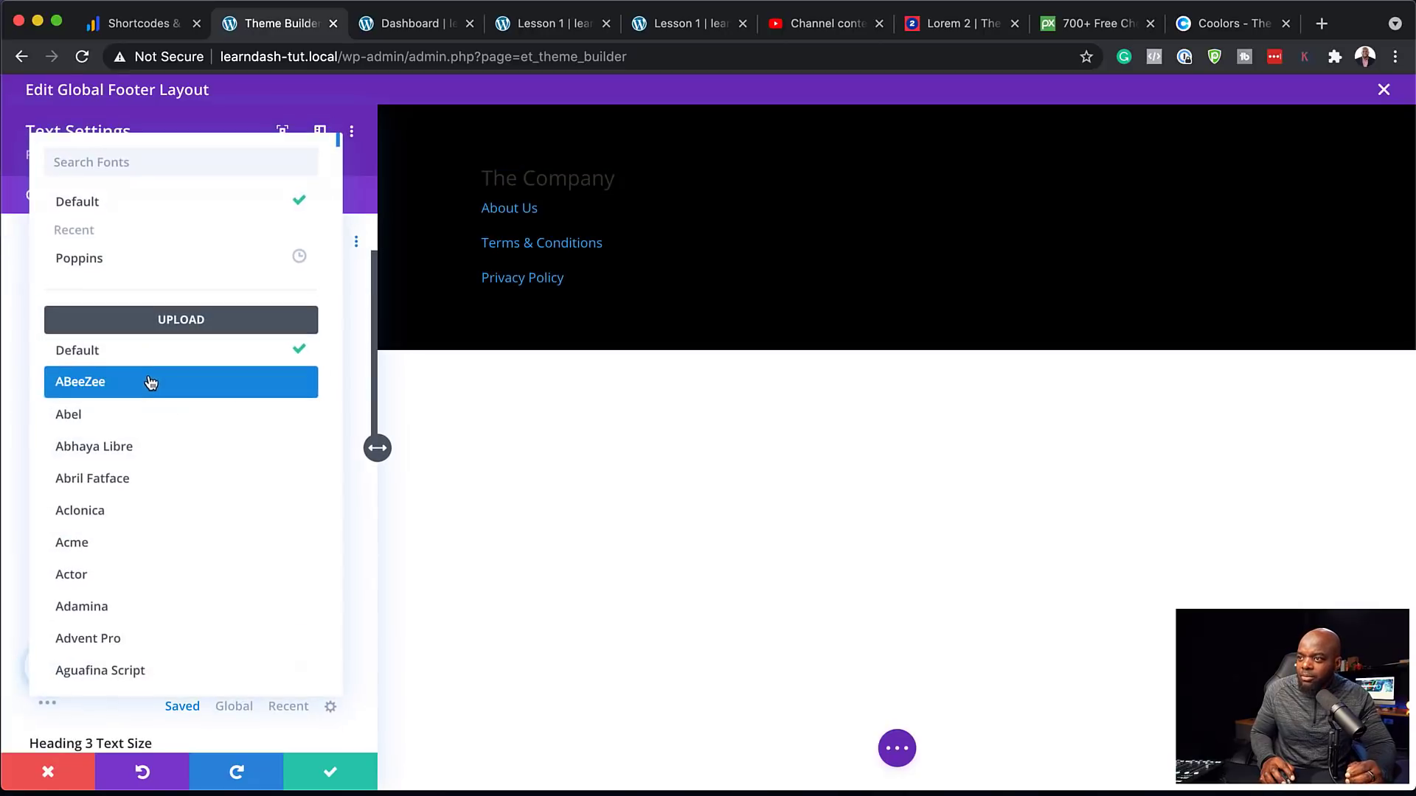
left_click(138, 253)
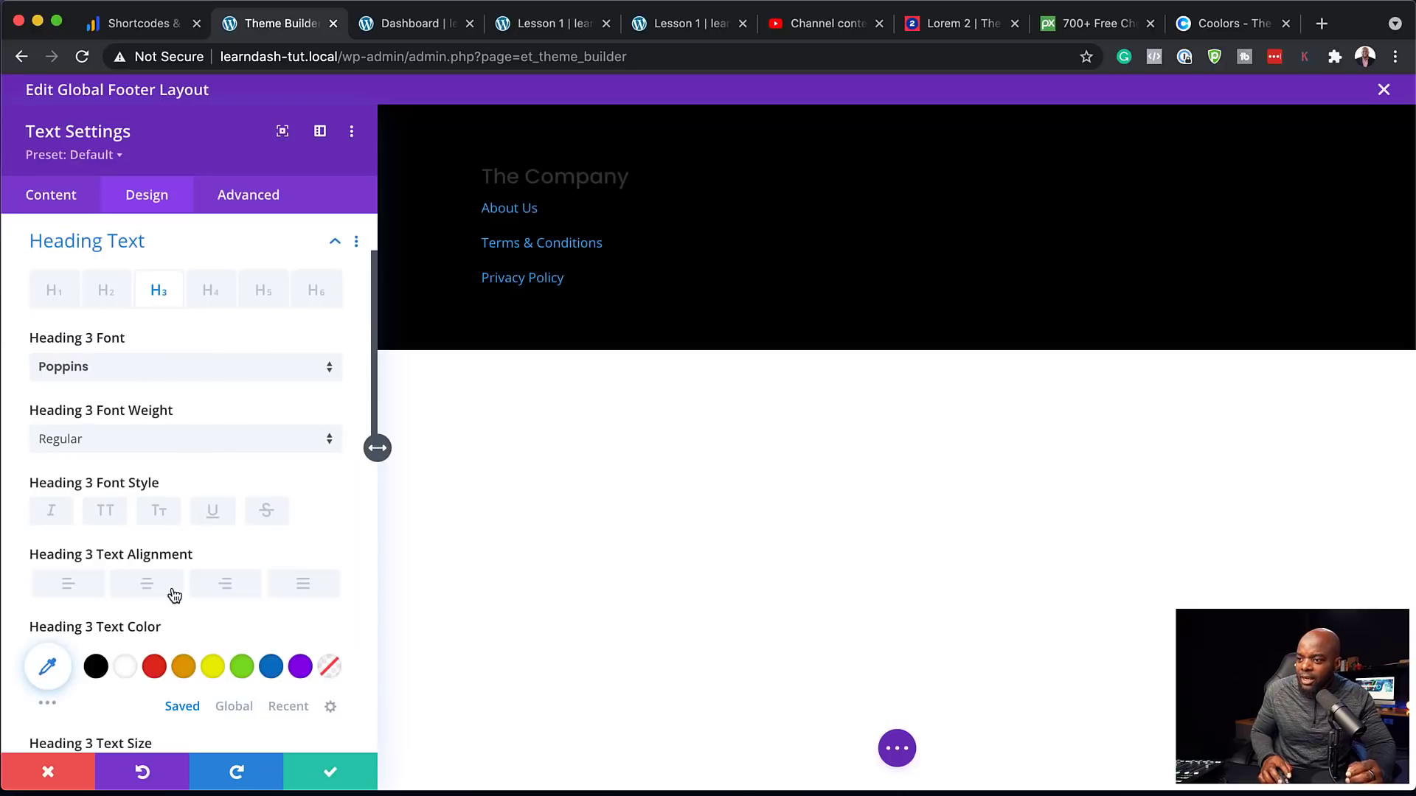
left_click(127, 670)
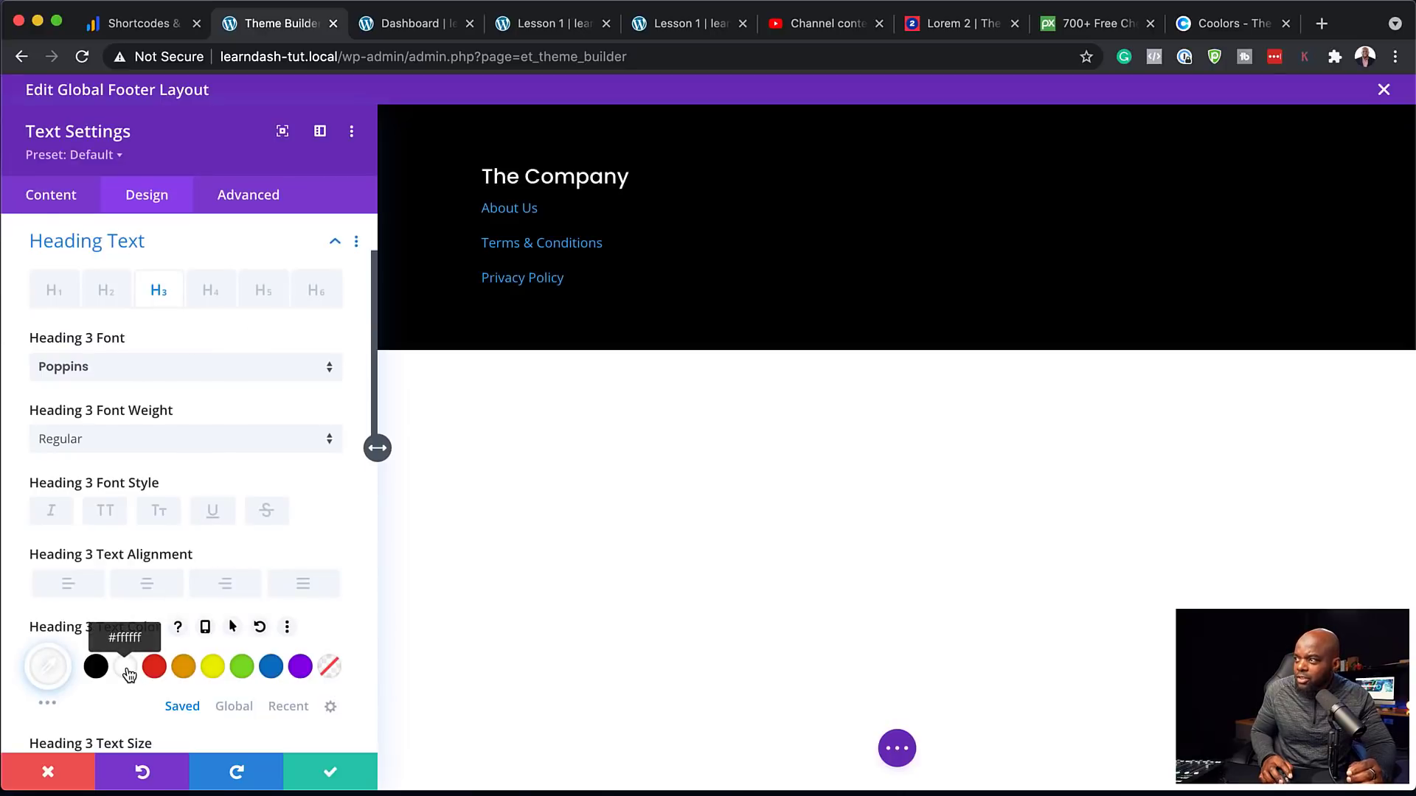
left_click(186, 671)
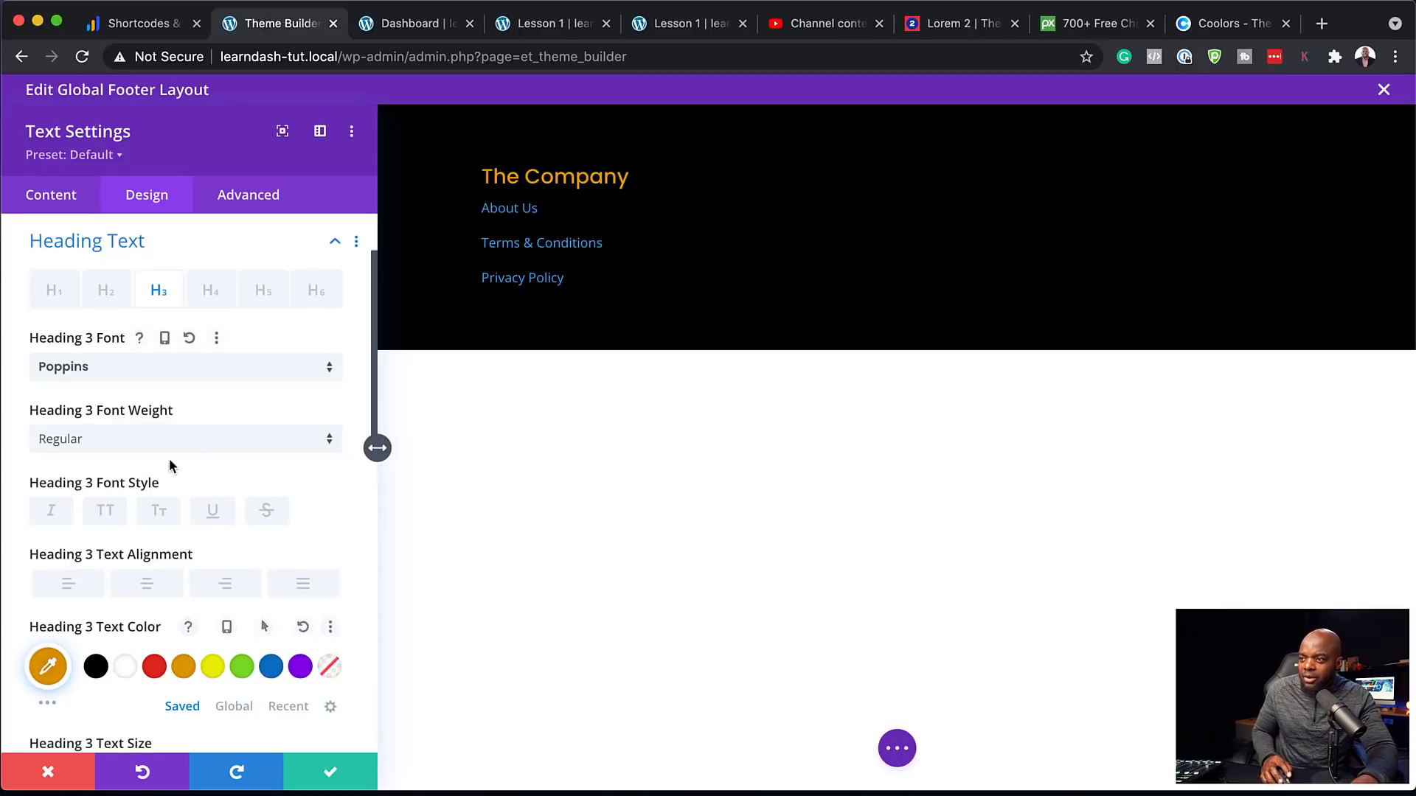
left_click(95, 440)
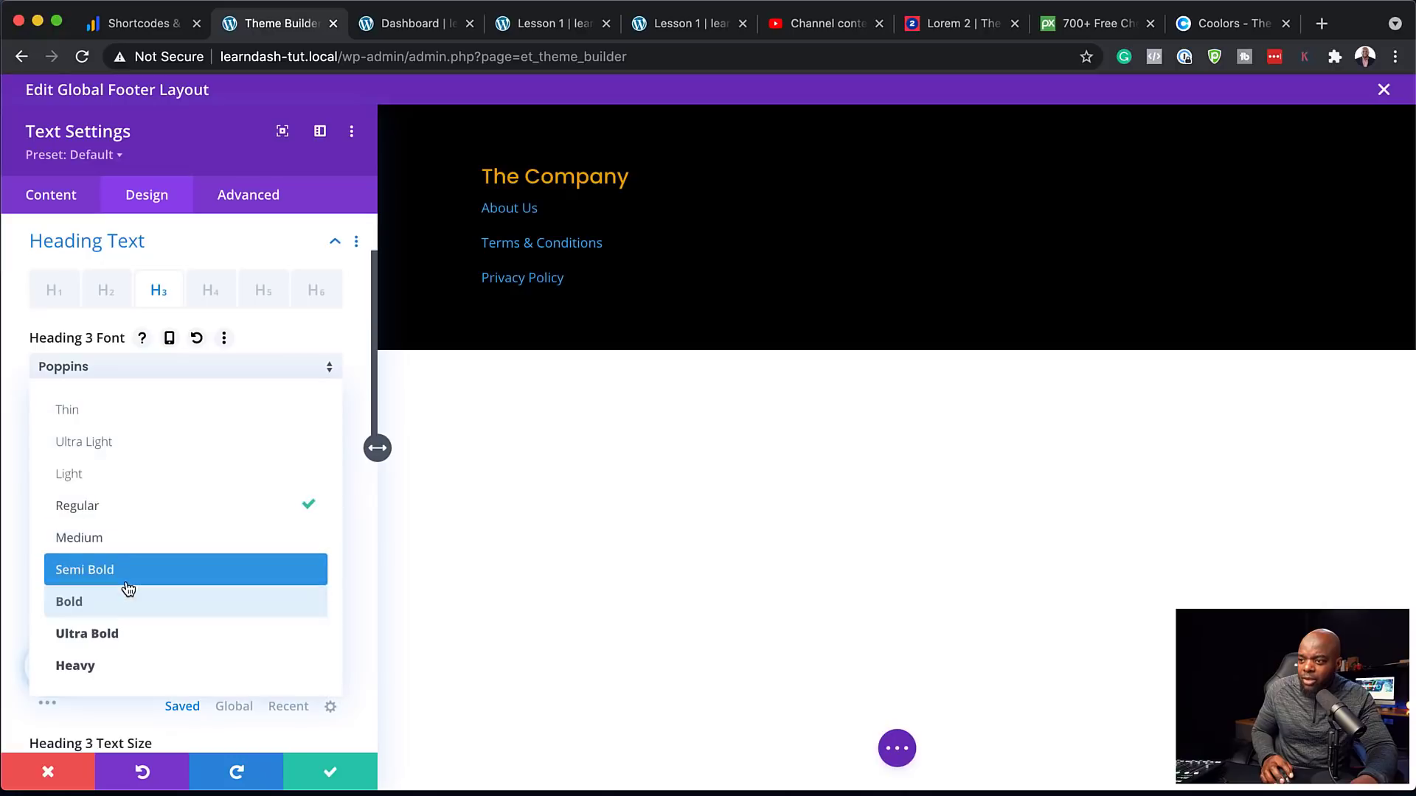
left_click(127, 576)
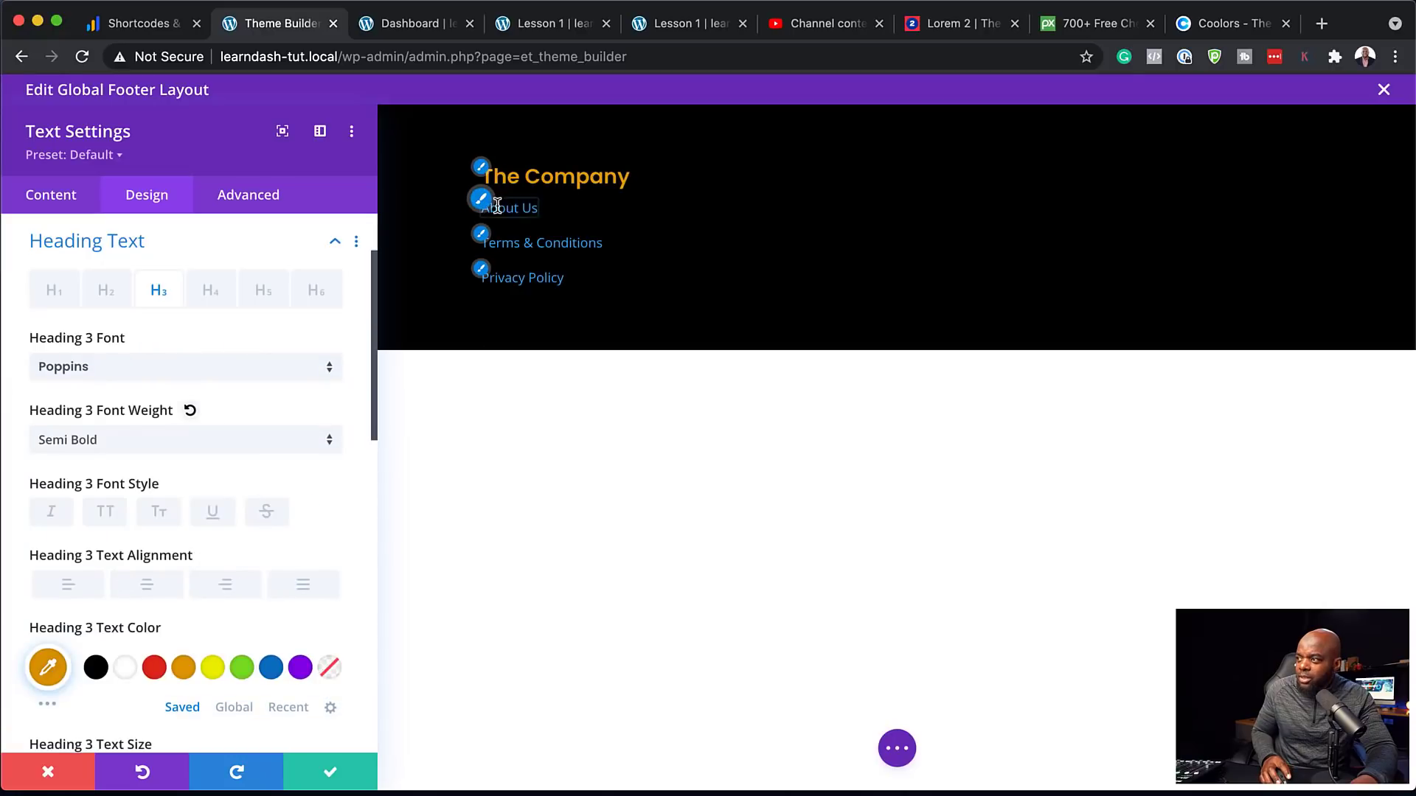
left_click(479, 202)
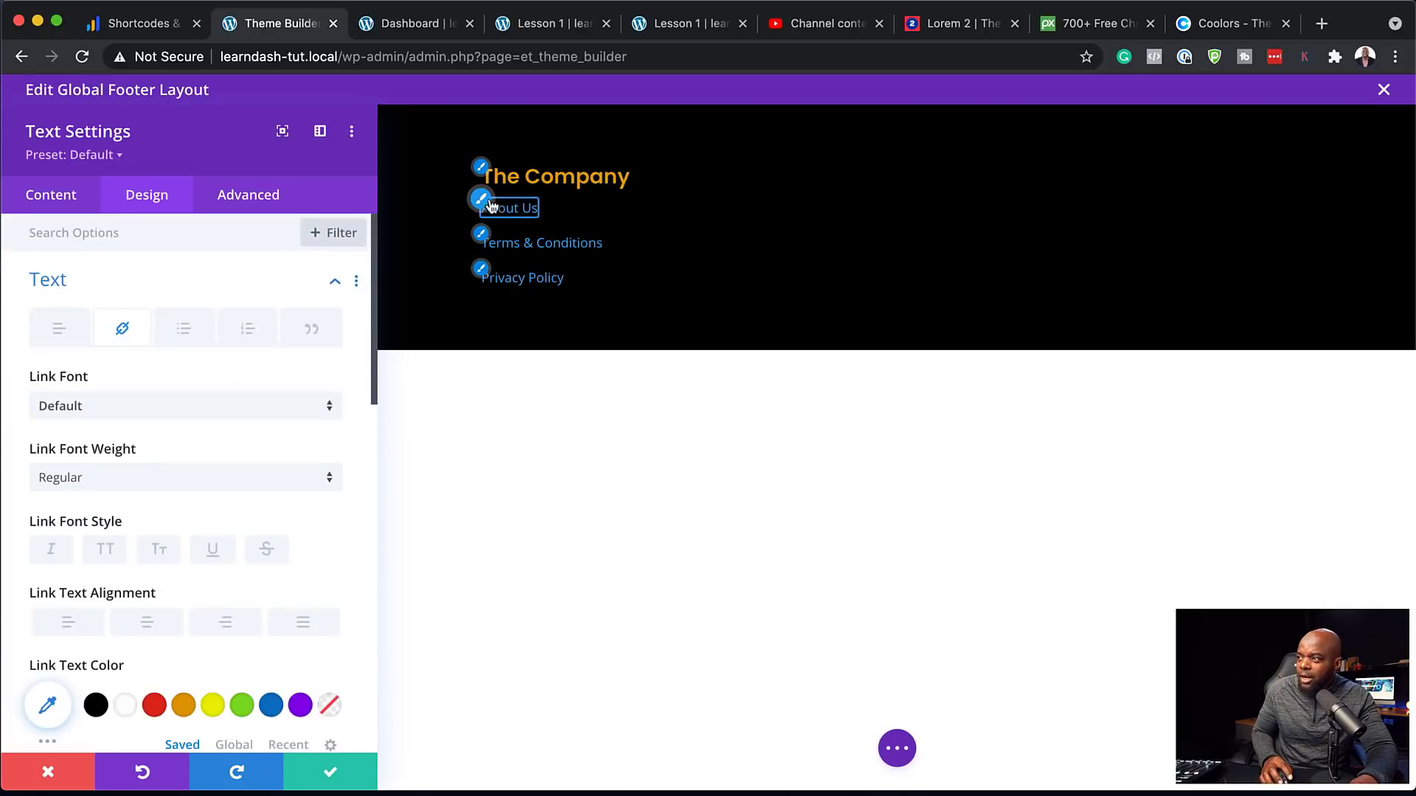
Set the footer link text to Poppins, red, Semi Bold at 15px and save the module
left_click(152, 410)
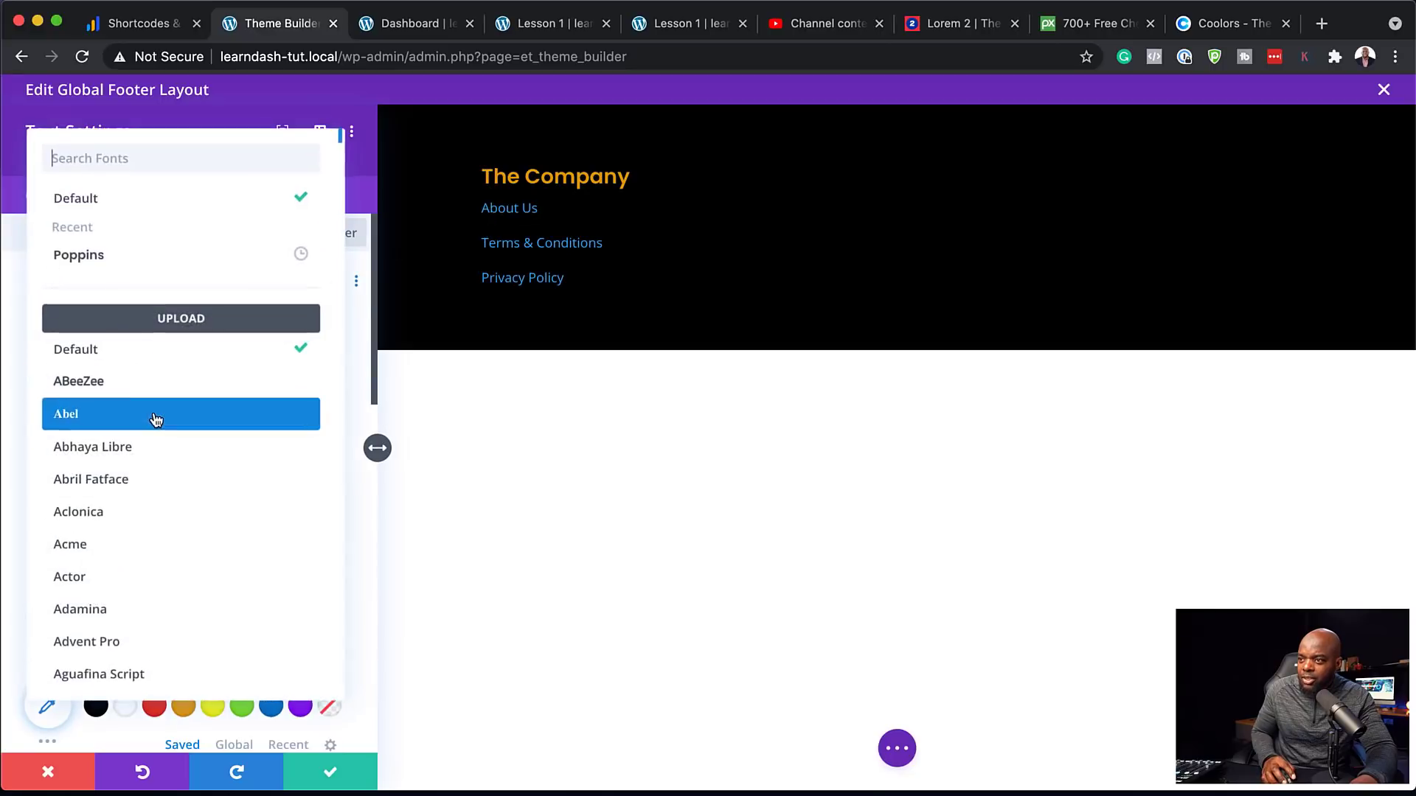
left_click(133, 266)
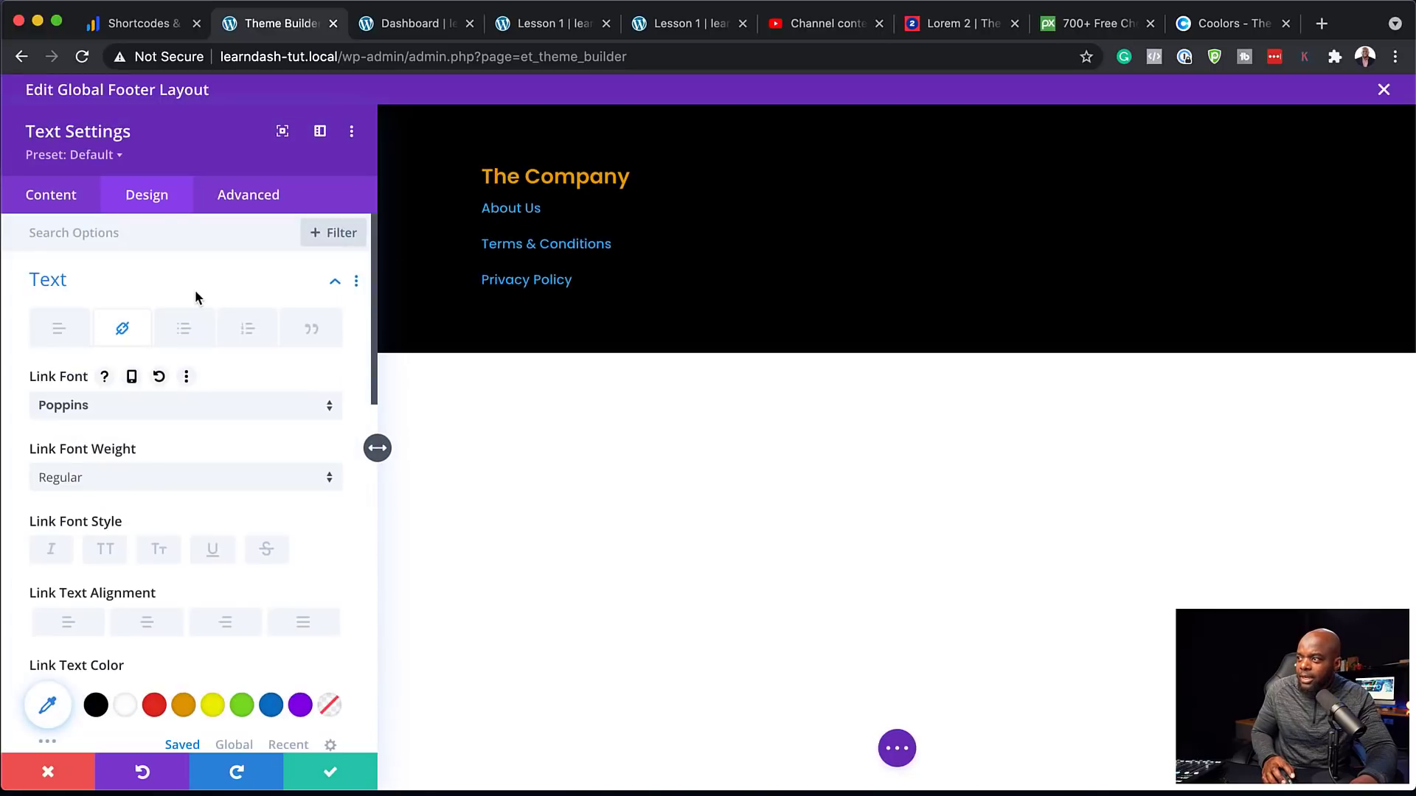
scroll(229, 568, "down", 5)
left_click(334, 618)
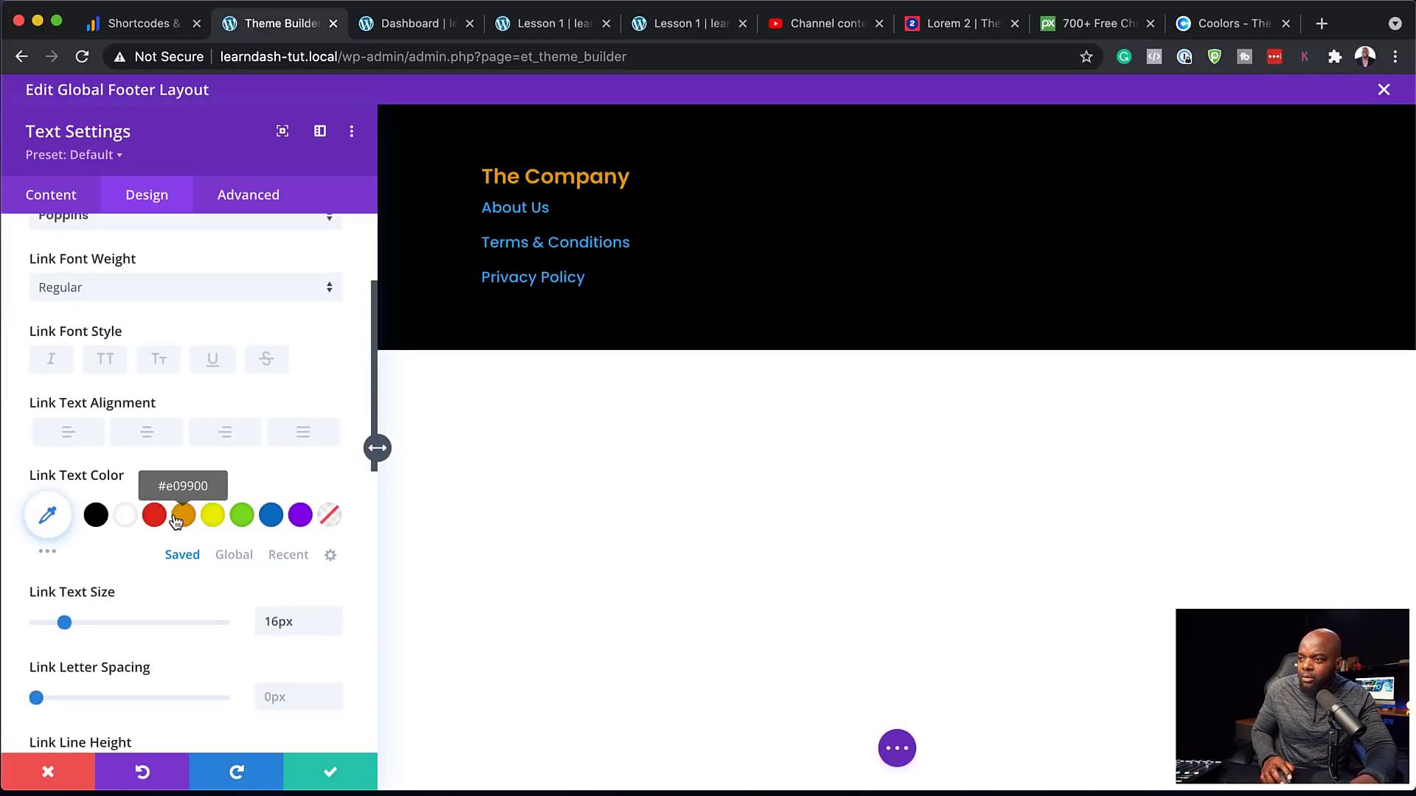
scroll(210, 464, "up", 1)
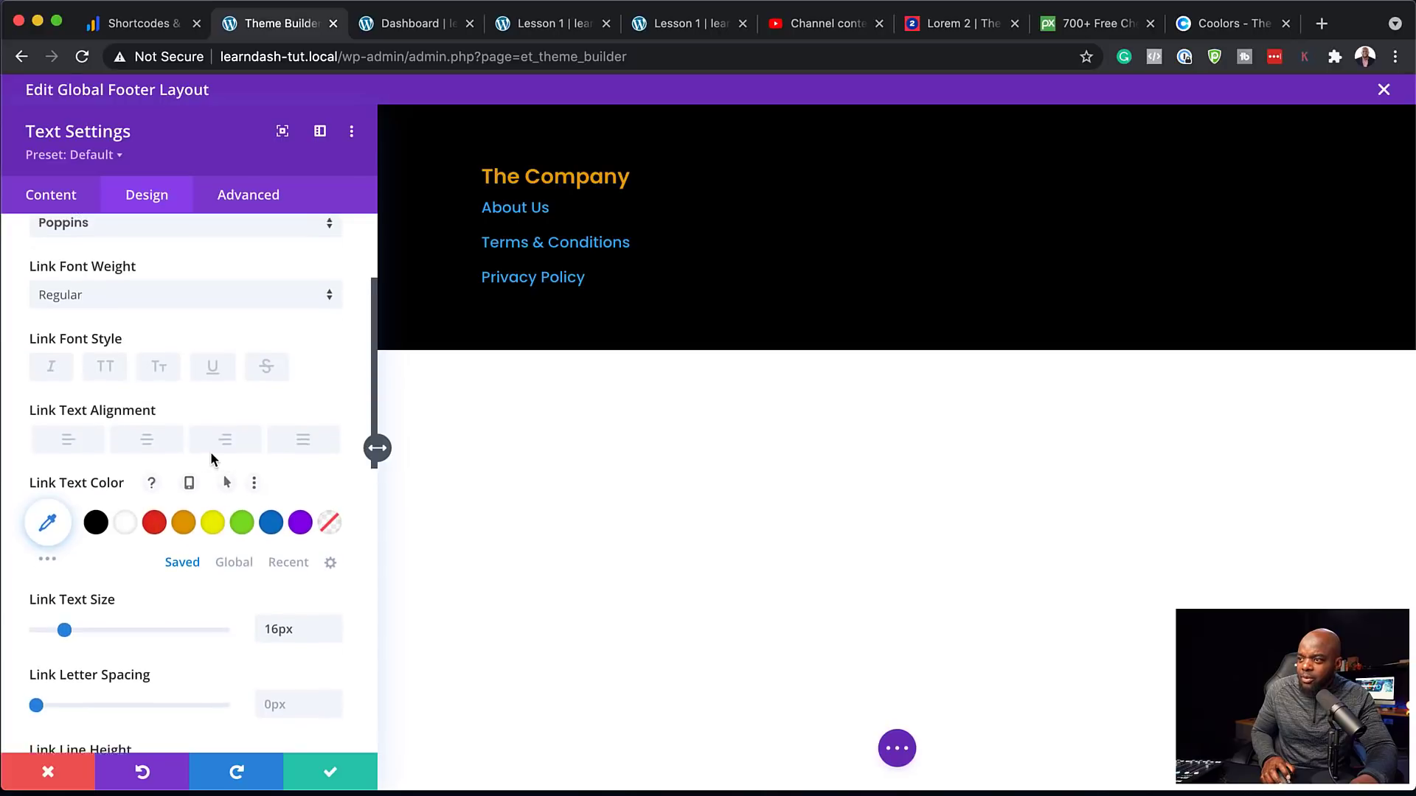
left_click(154, 536)
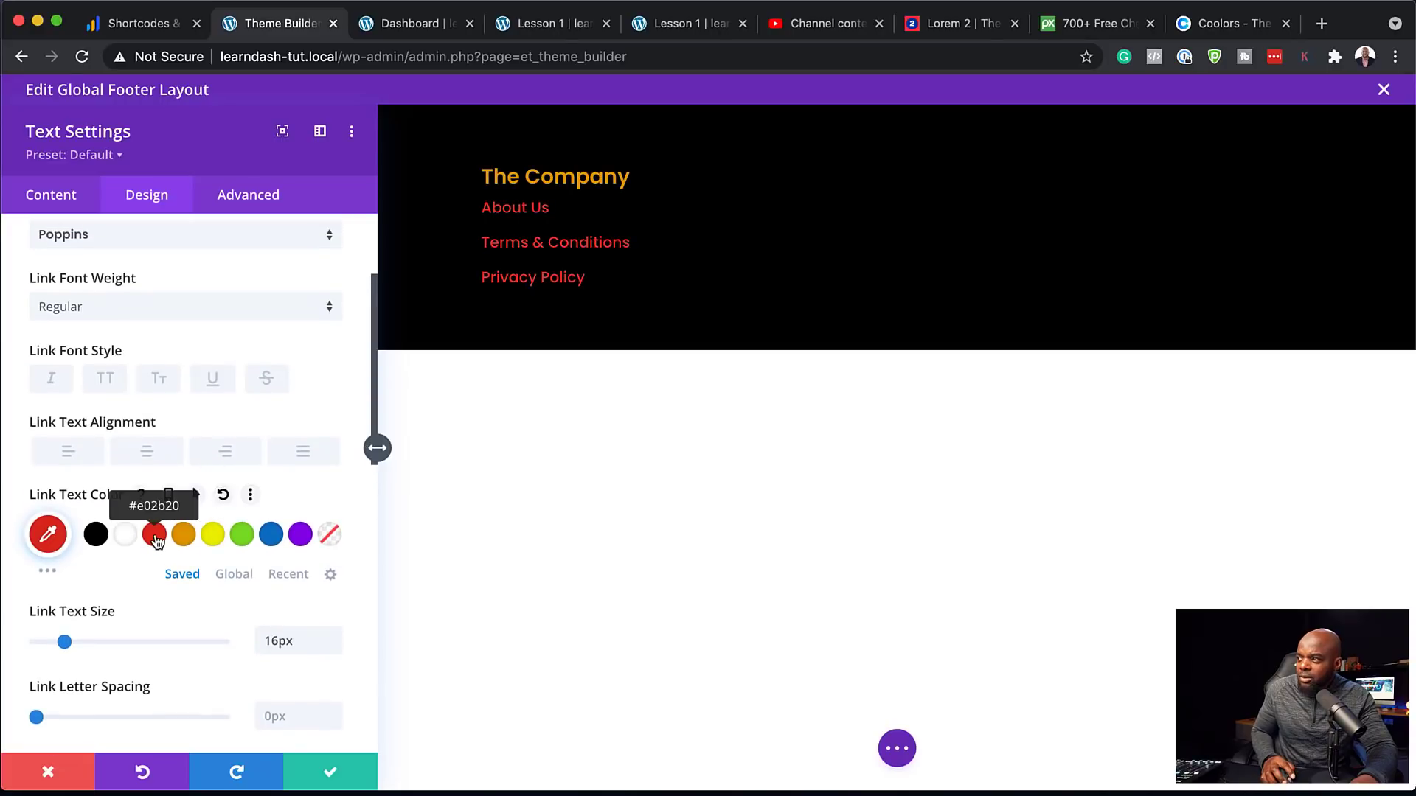
left_click(78, 307)
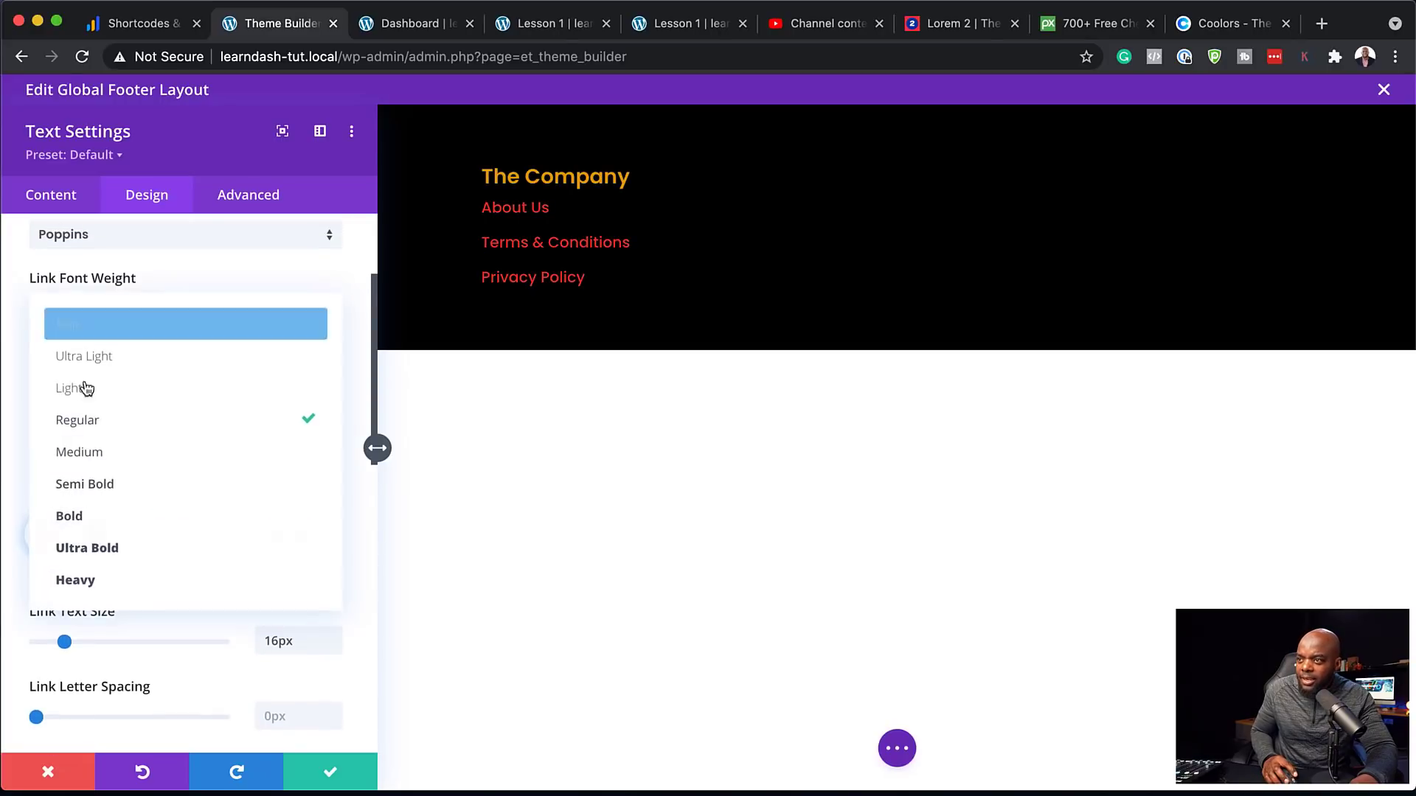
left_click(127, 489)
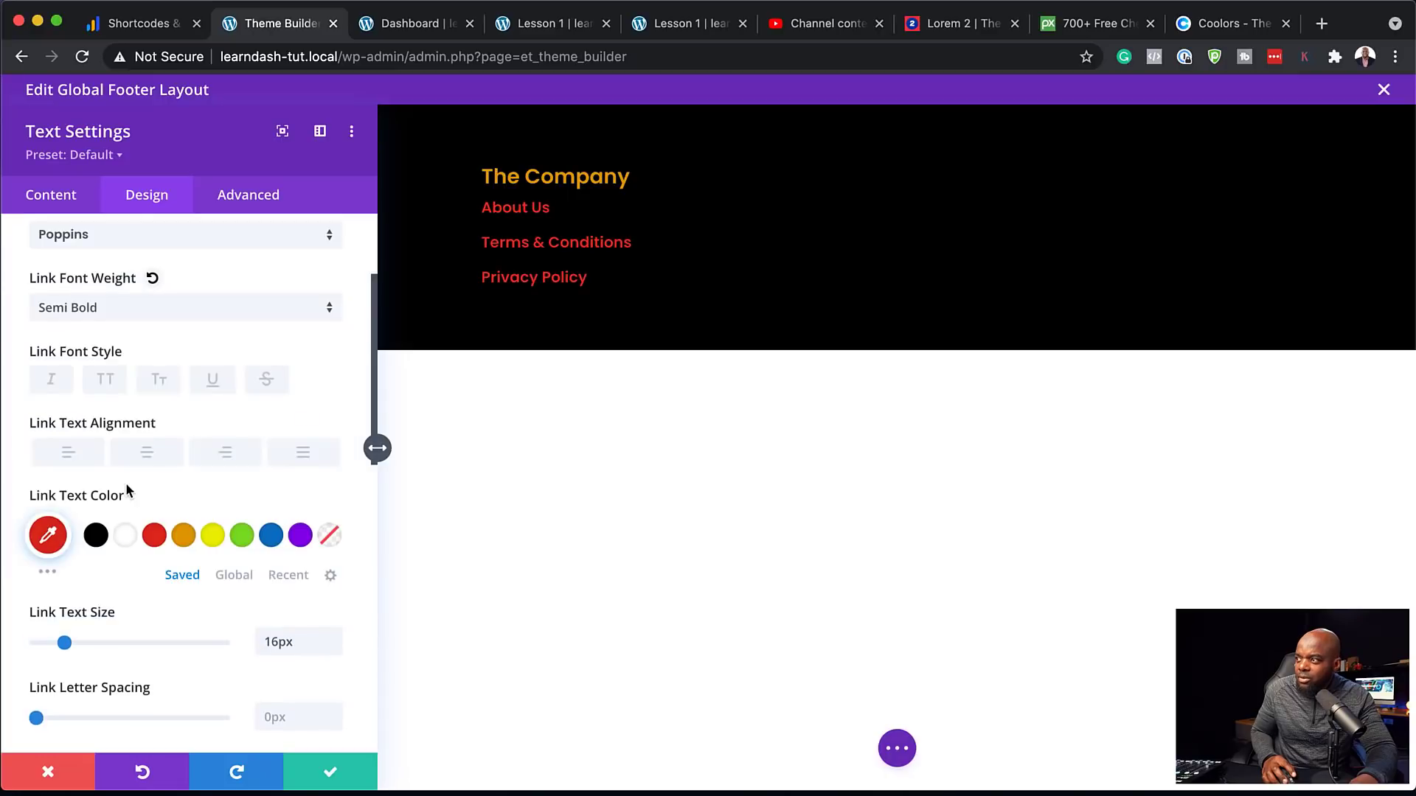
left_click(333, 647)
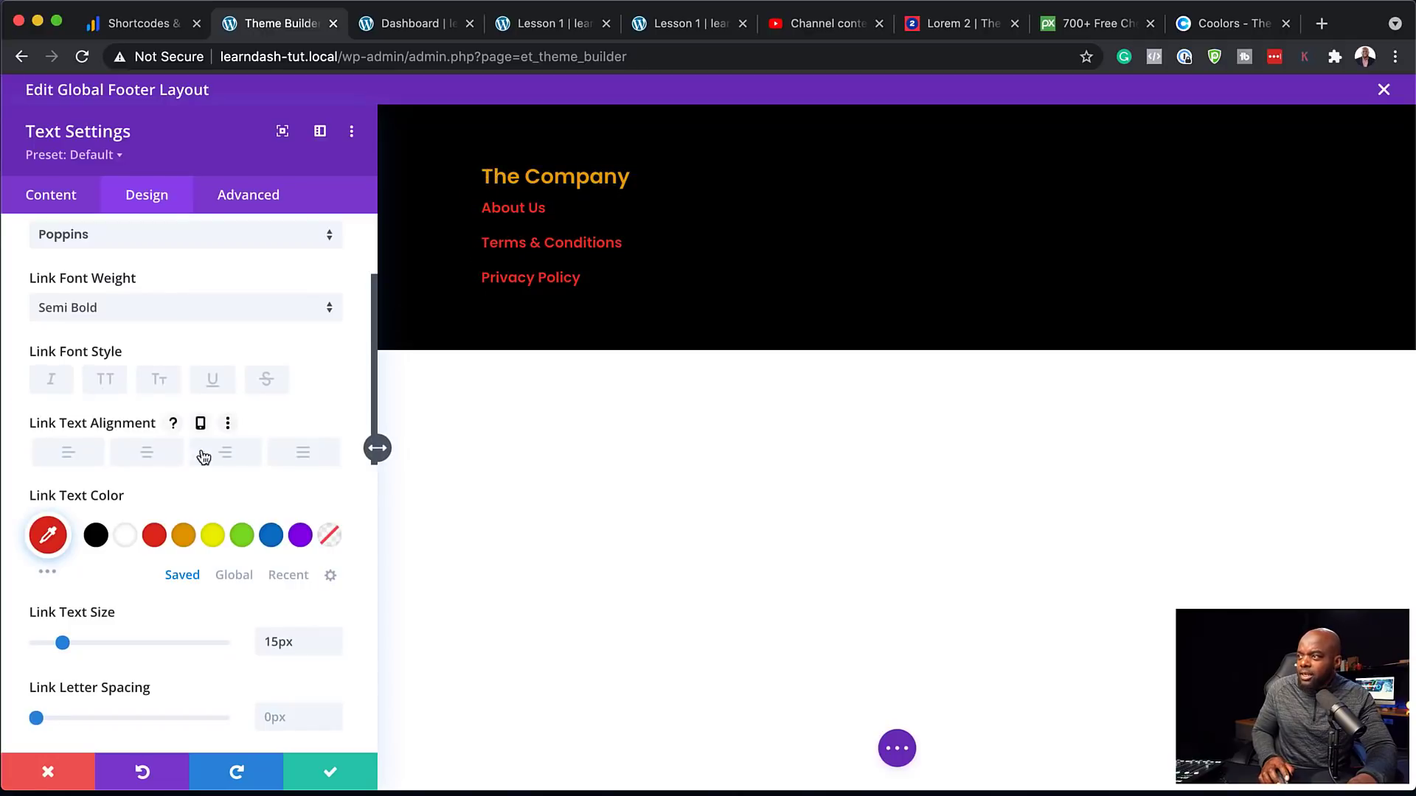
left_click(332, 776)
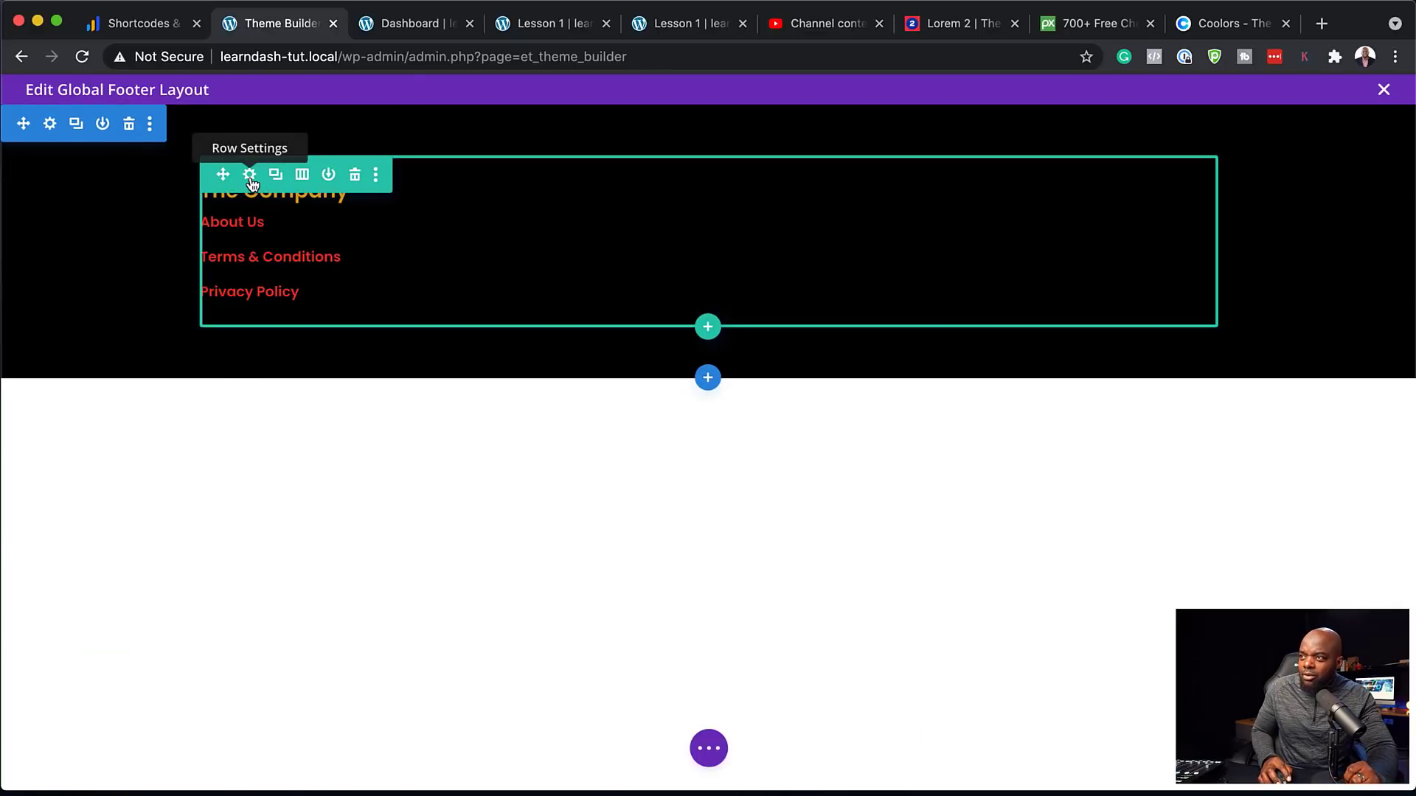
Duplicate a column in Row Settings to make three columns, then save
left_click(250, 177)
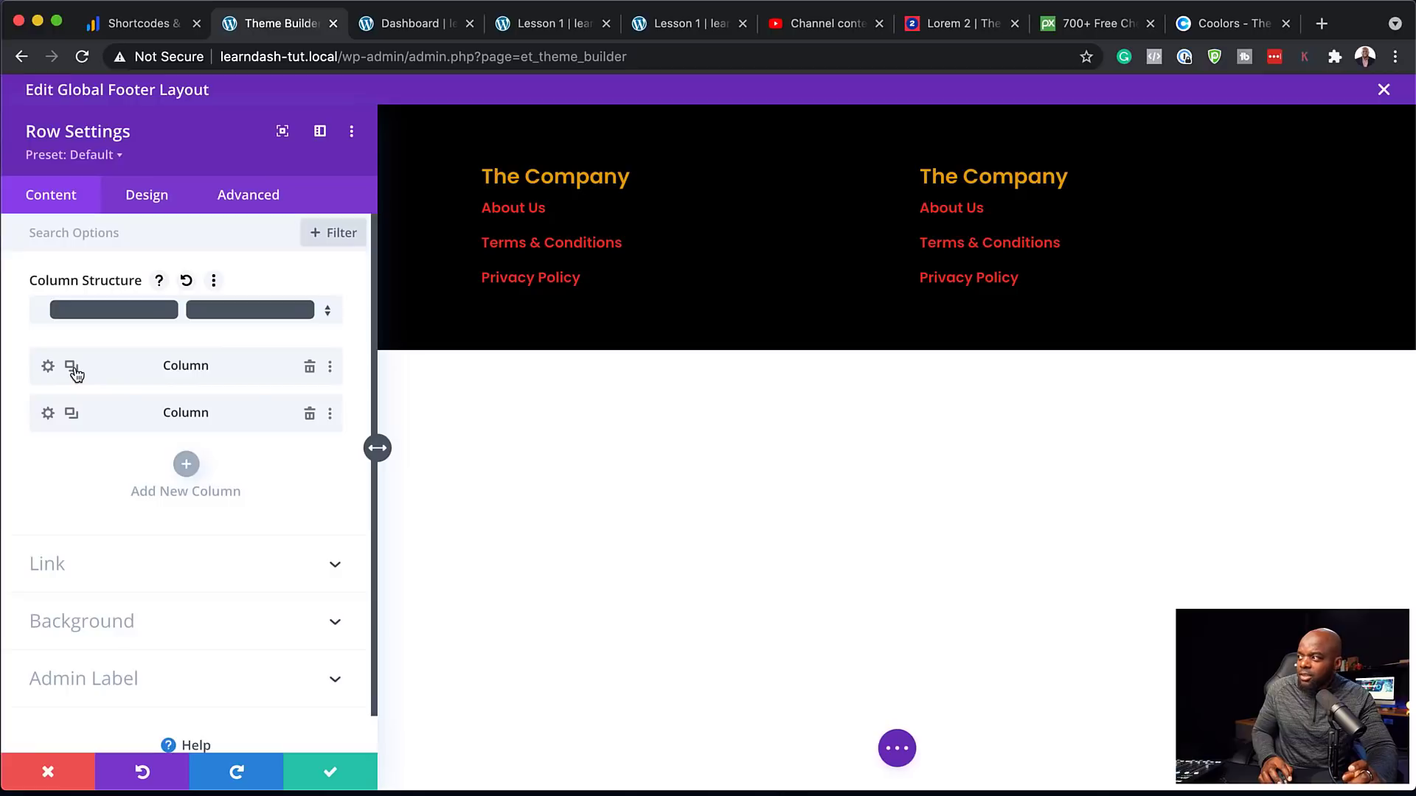
left_click(73, 368)
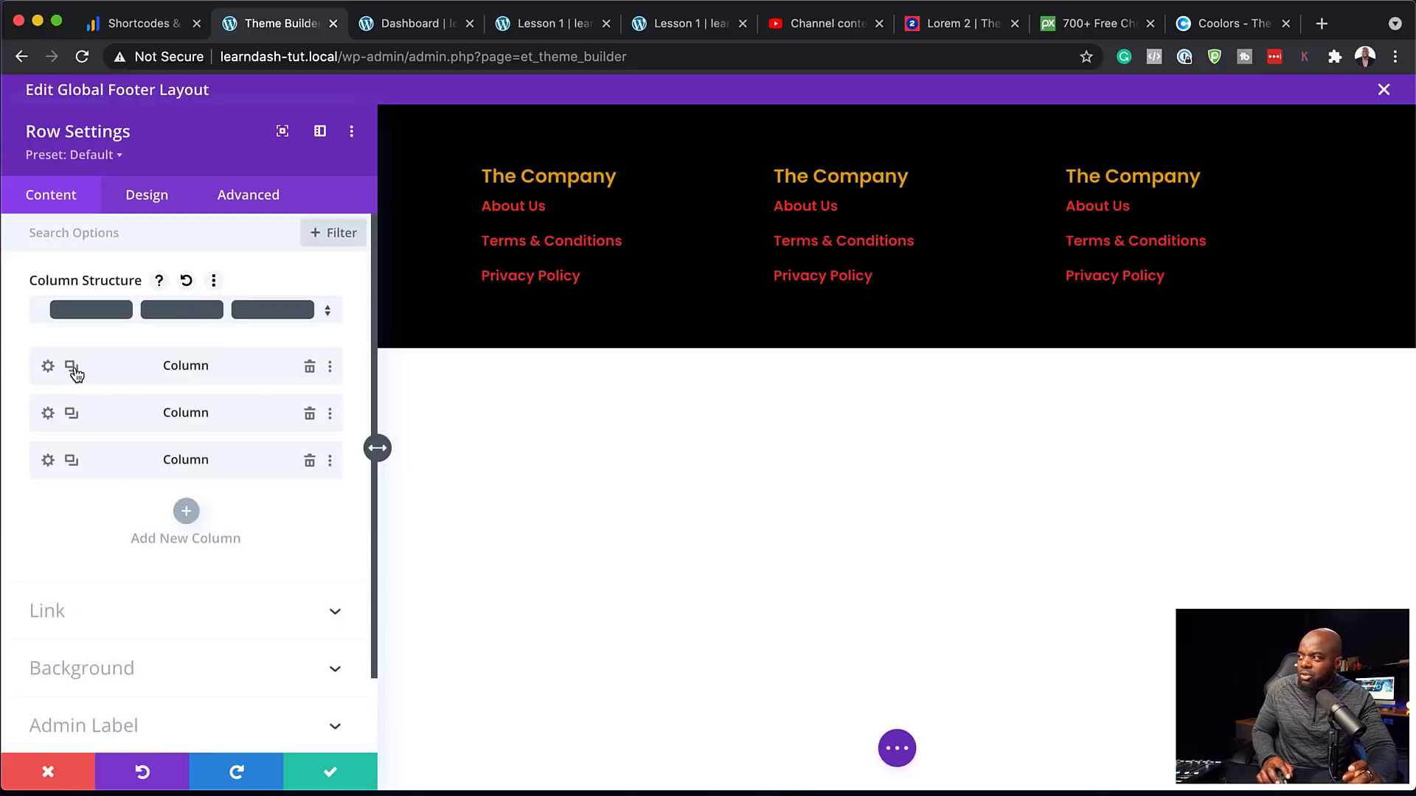
left_click(332, 774)
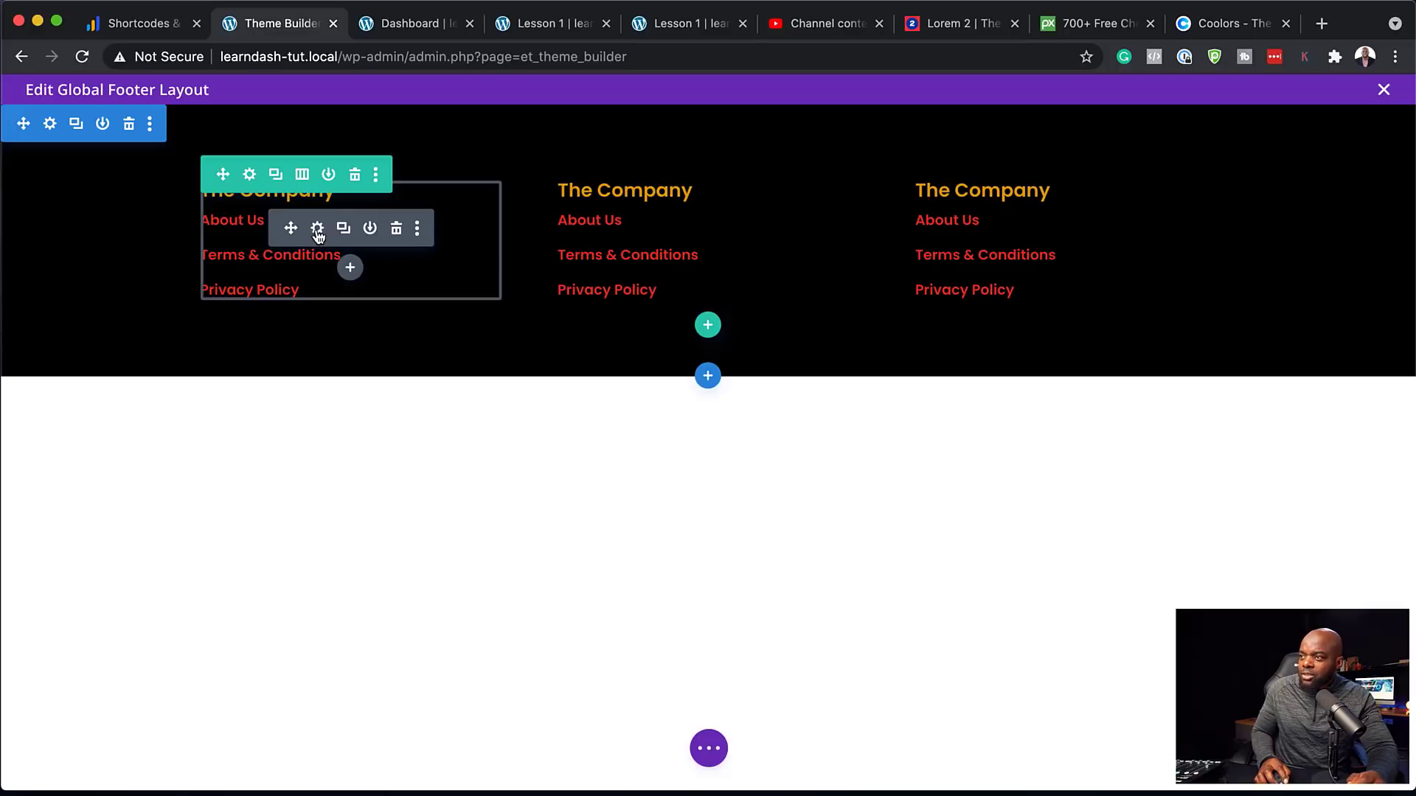
Change the first column's heading to 'ALL Courses' and retype its lines as course names
left_click(317, 230)
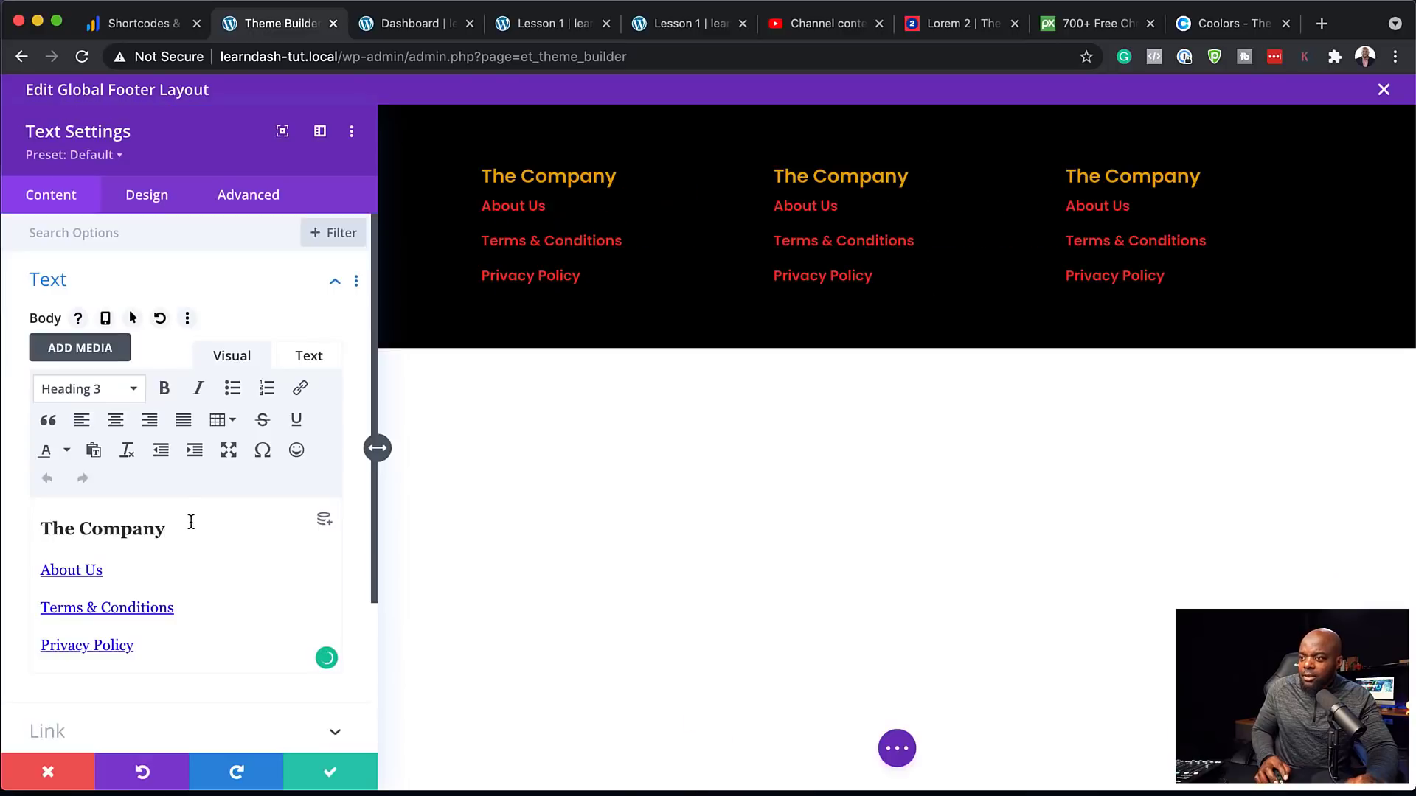
triple_click(168, 530)
type("A")
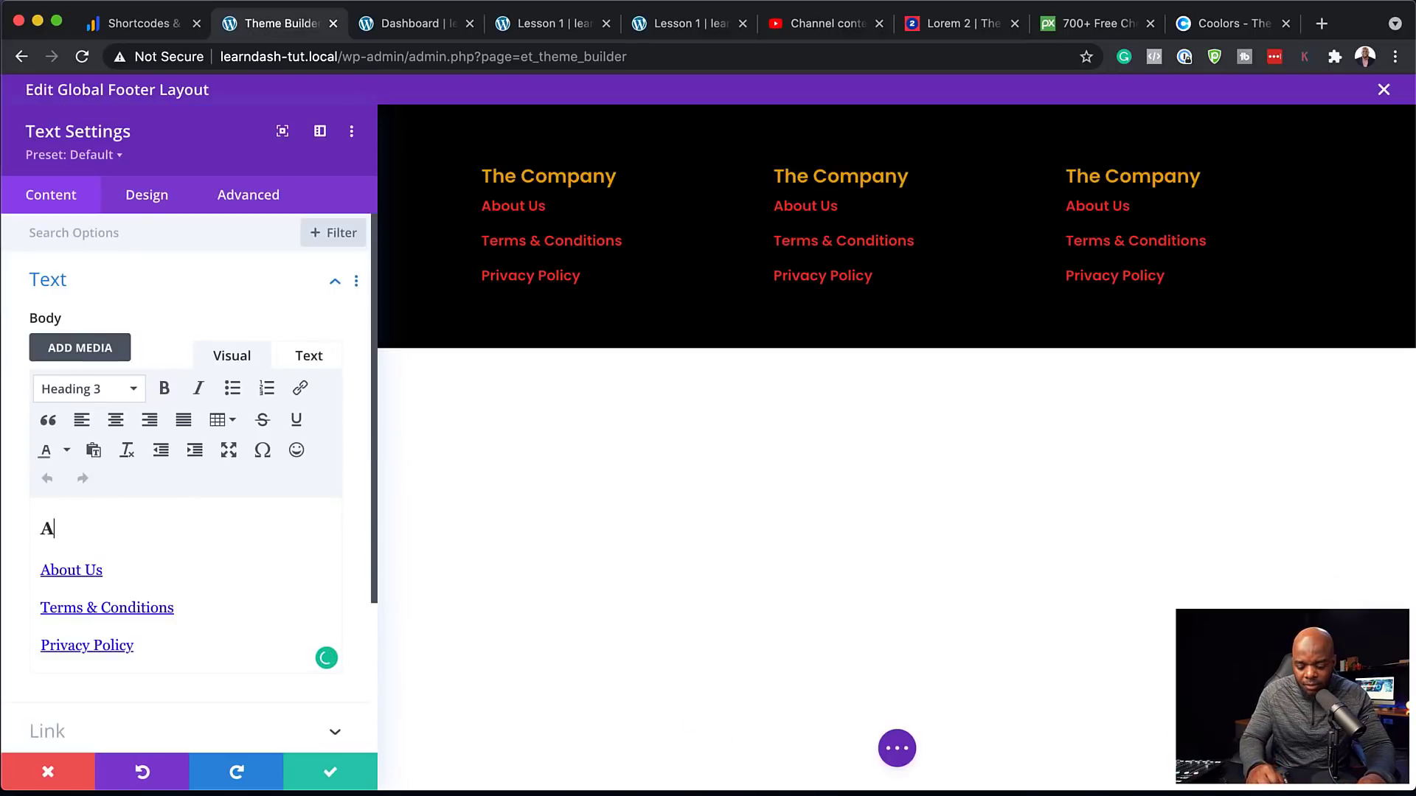
type("LL Courses")
left_click_drag(103, 571, 10, 568)
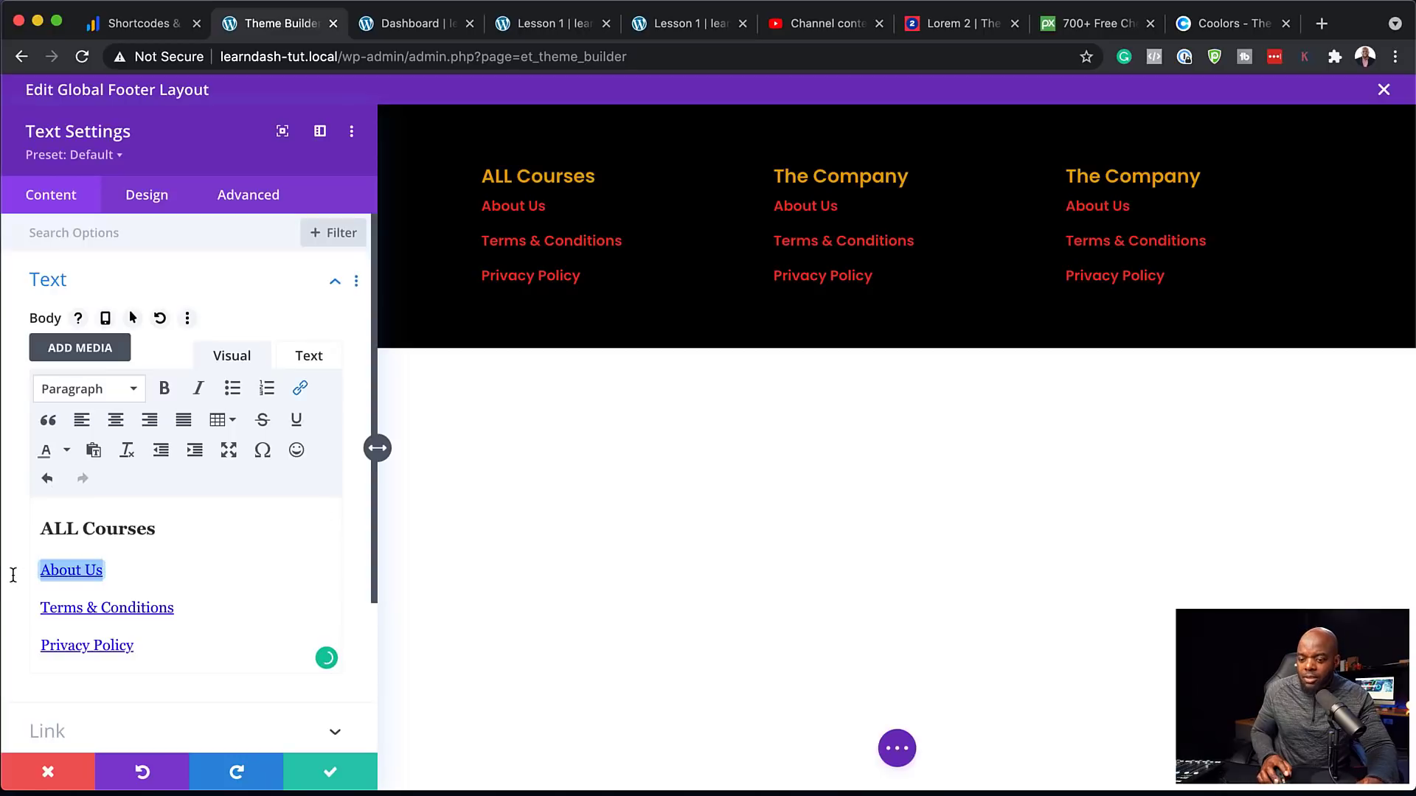
type("Course 2")
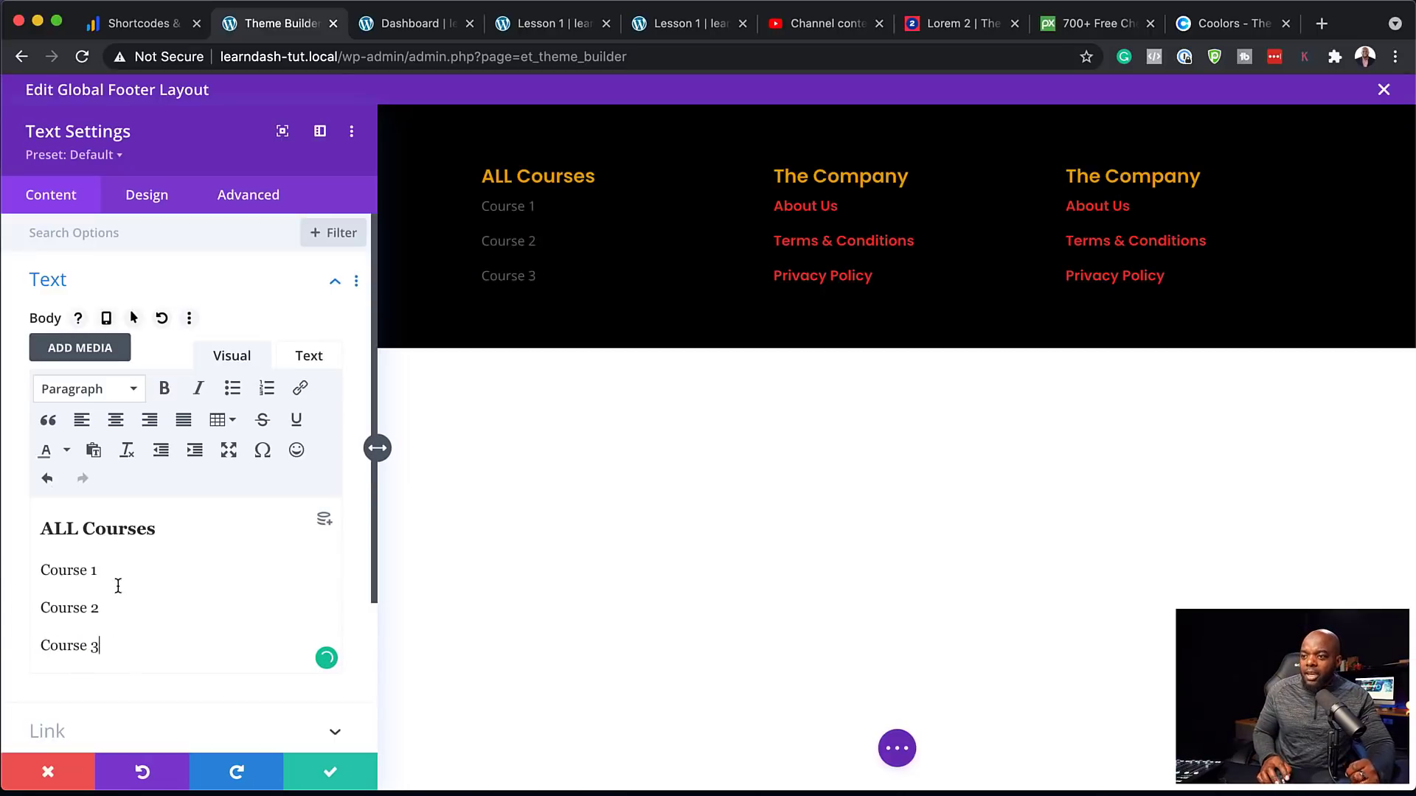
Link the Course 1 and Course 2 lines to '#'
left_click_drag(100, 572, 26, 563)
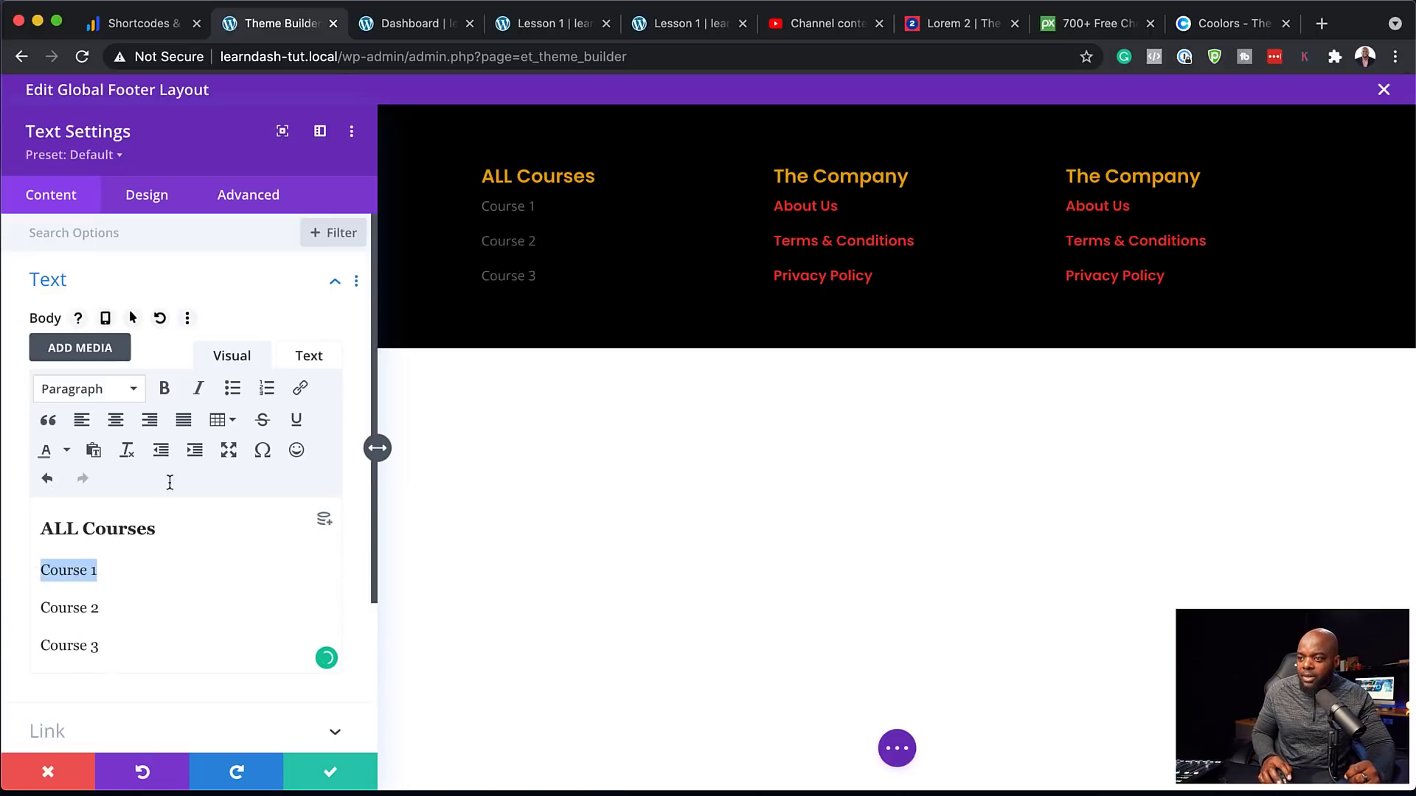
left_click(302, 389)
left_click(674, 367)
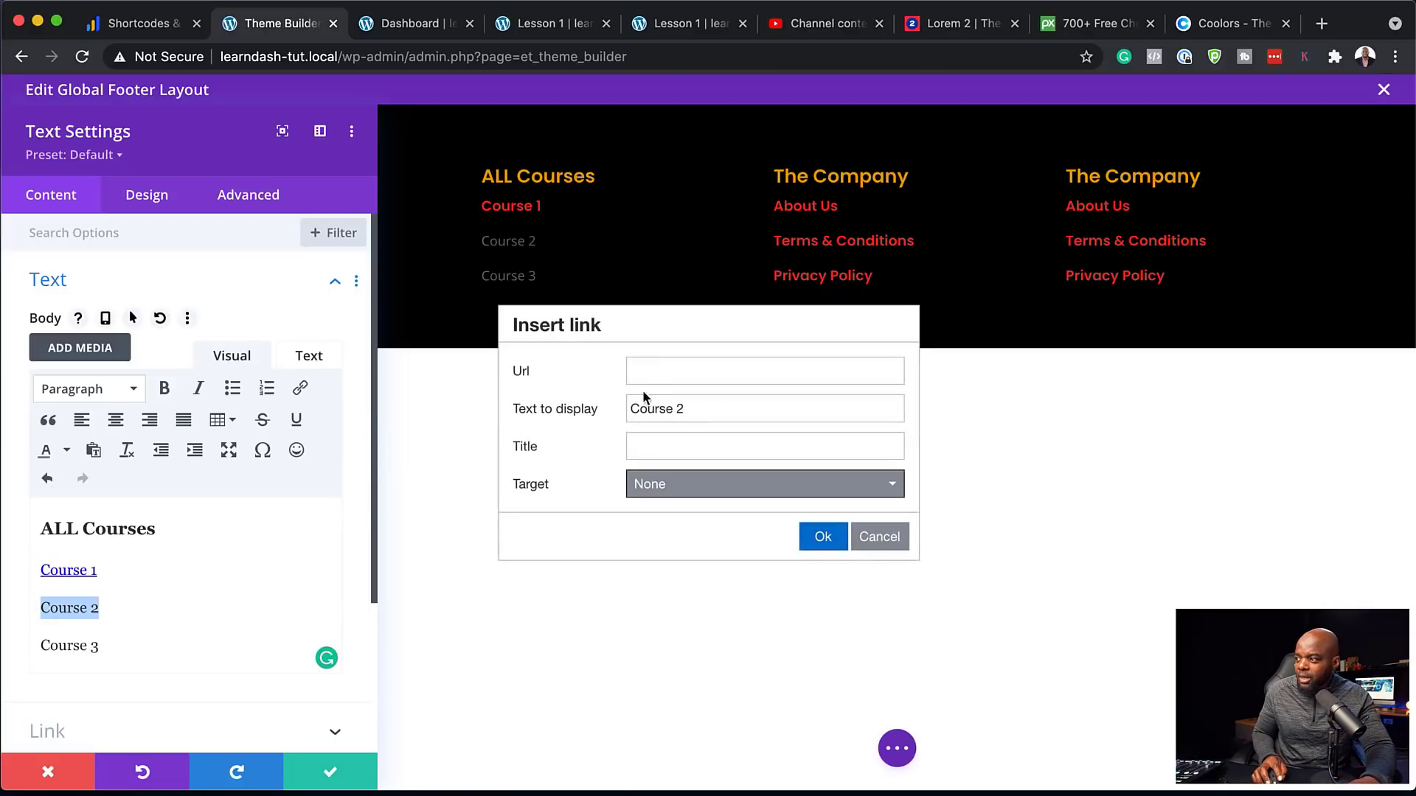
left_click(647, 370)
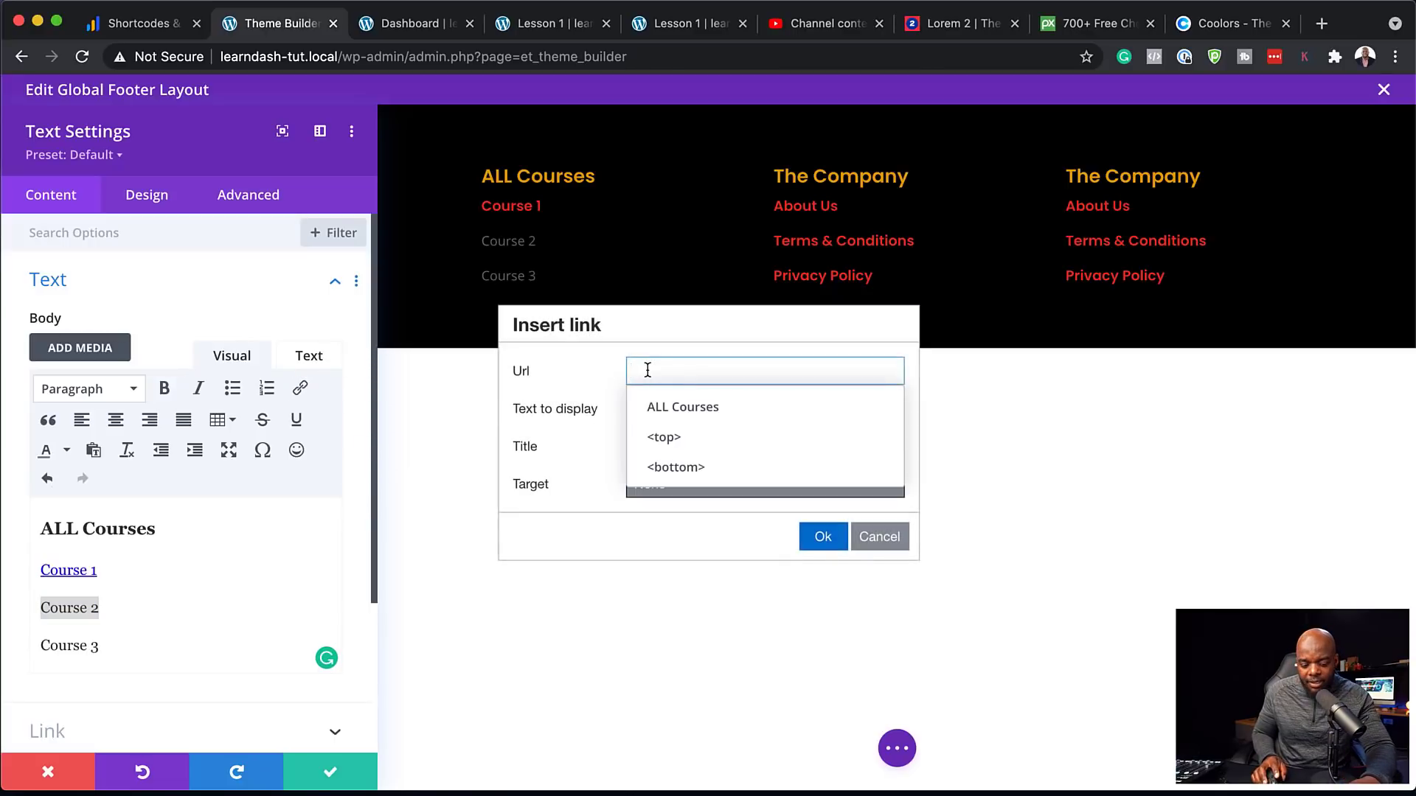
type("#")
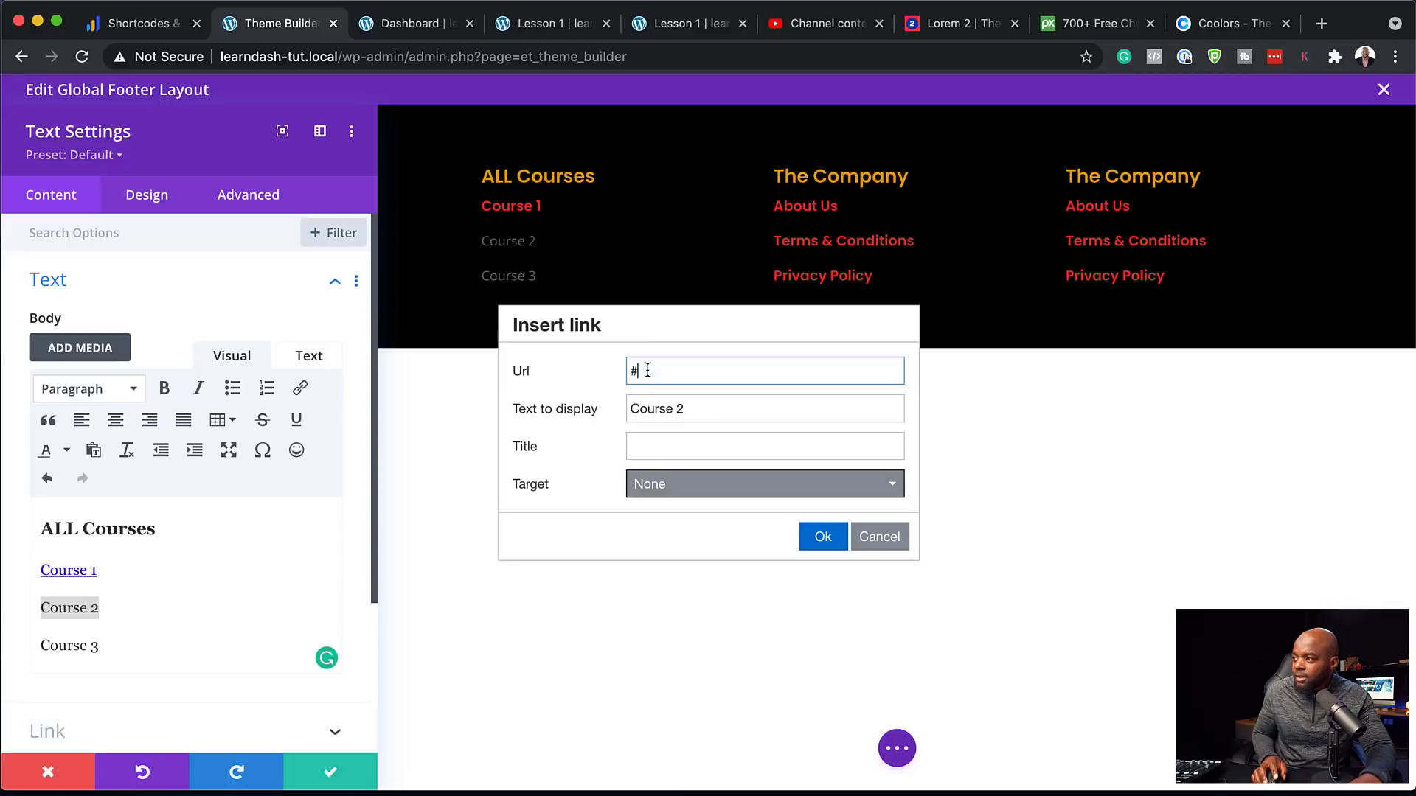
left_click(820, 536)
Link the Course 3 line to '#' and save the text module
left_click(107, 648)
left_click_drag(107, 647, 30, 646)
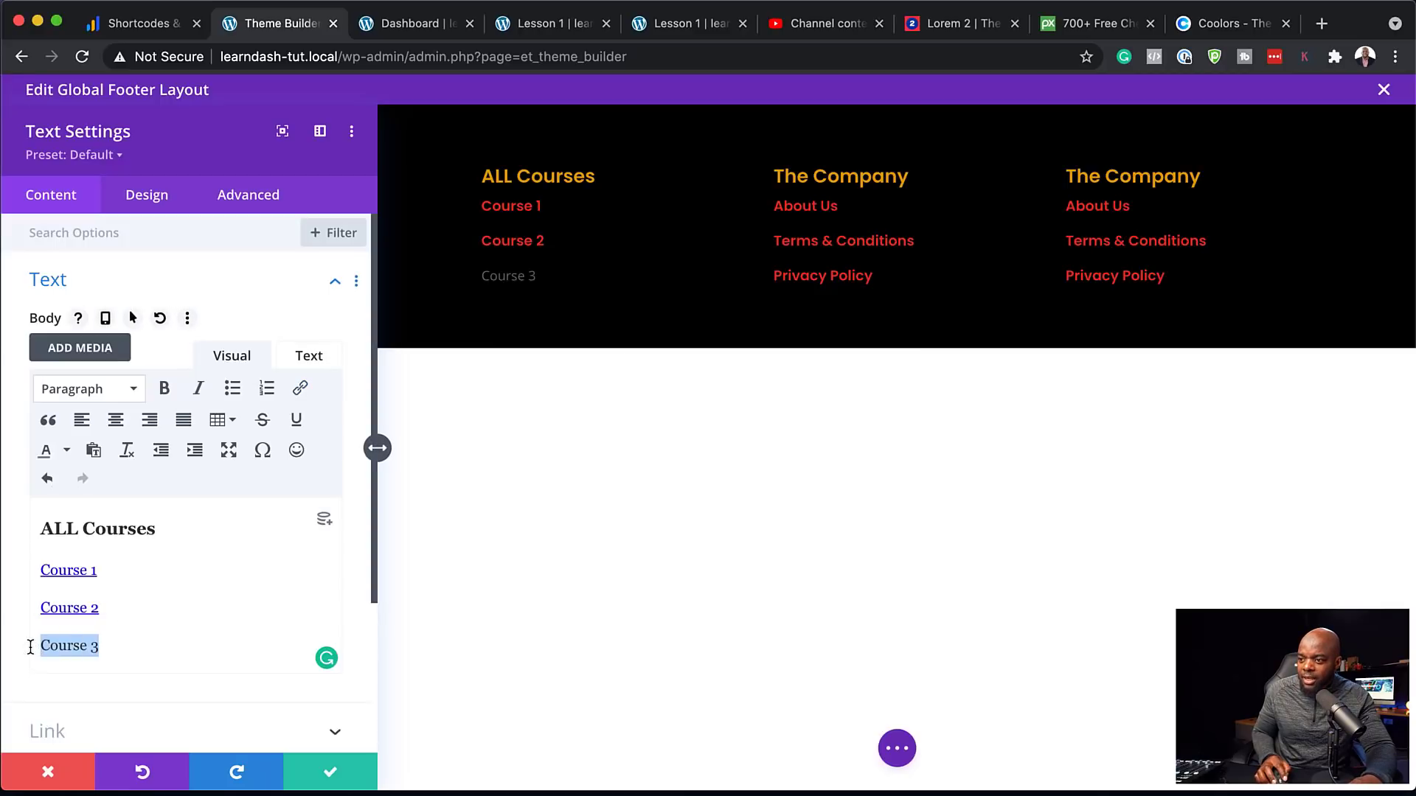
left_click(300, 388)
left_click(679, 367)
type("#")
left_click(823, 538)
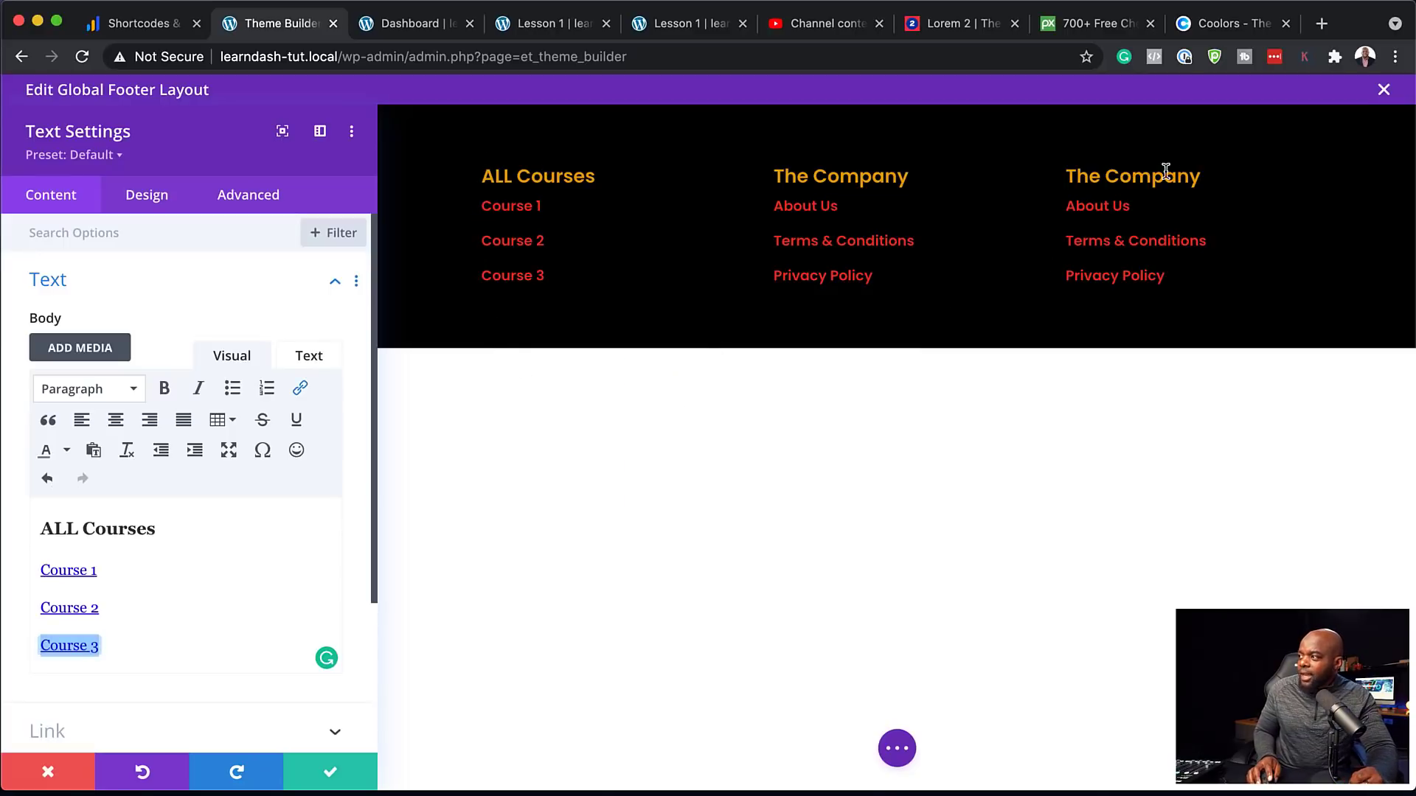
left_click(331, 772)
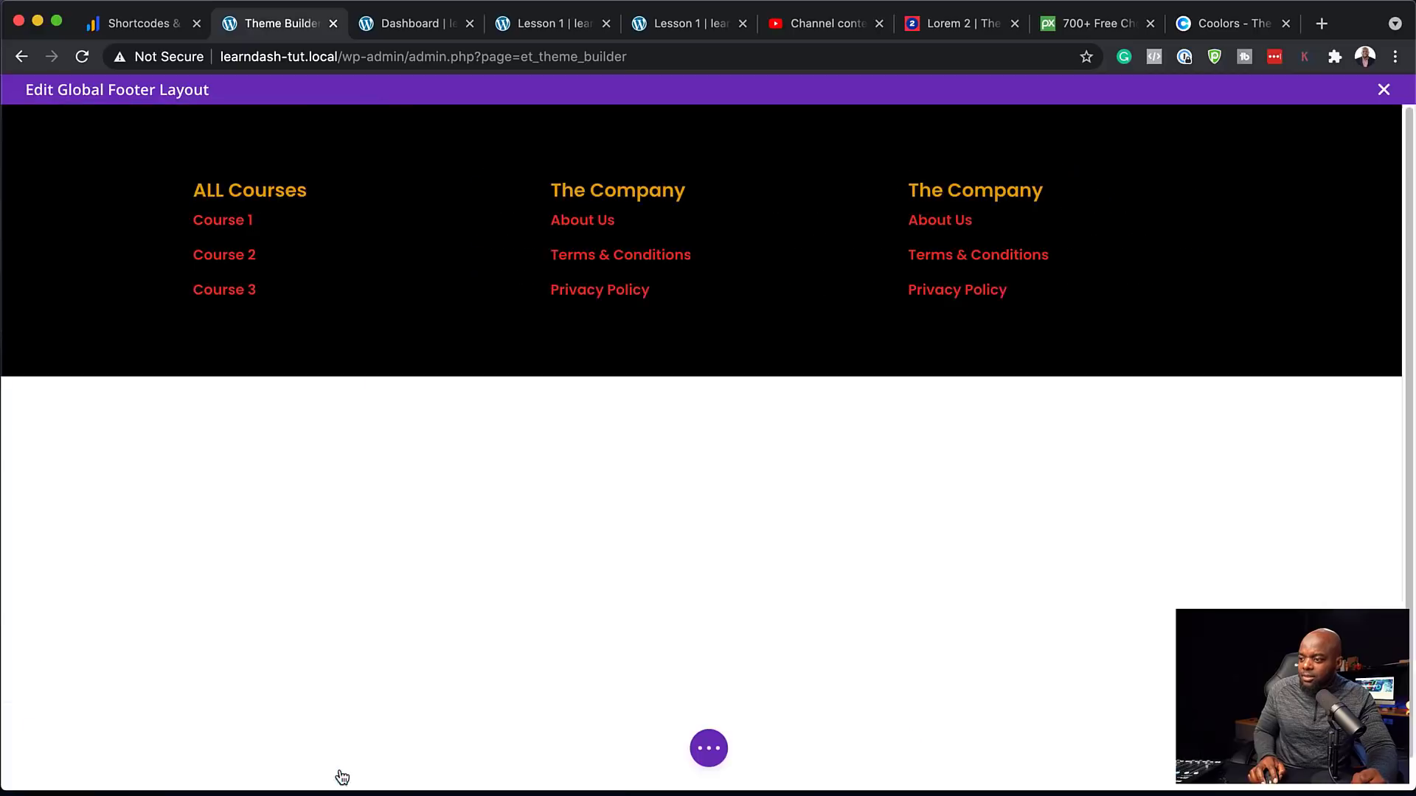
In the footer's Row Settings, delete the duplicate third column and add an empty one for a new module
left_click(709, 746)
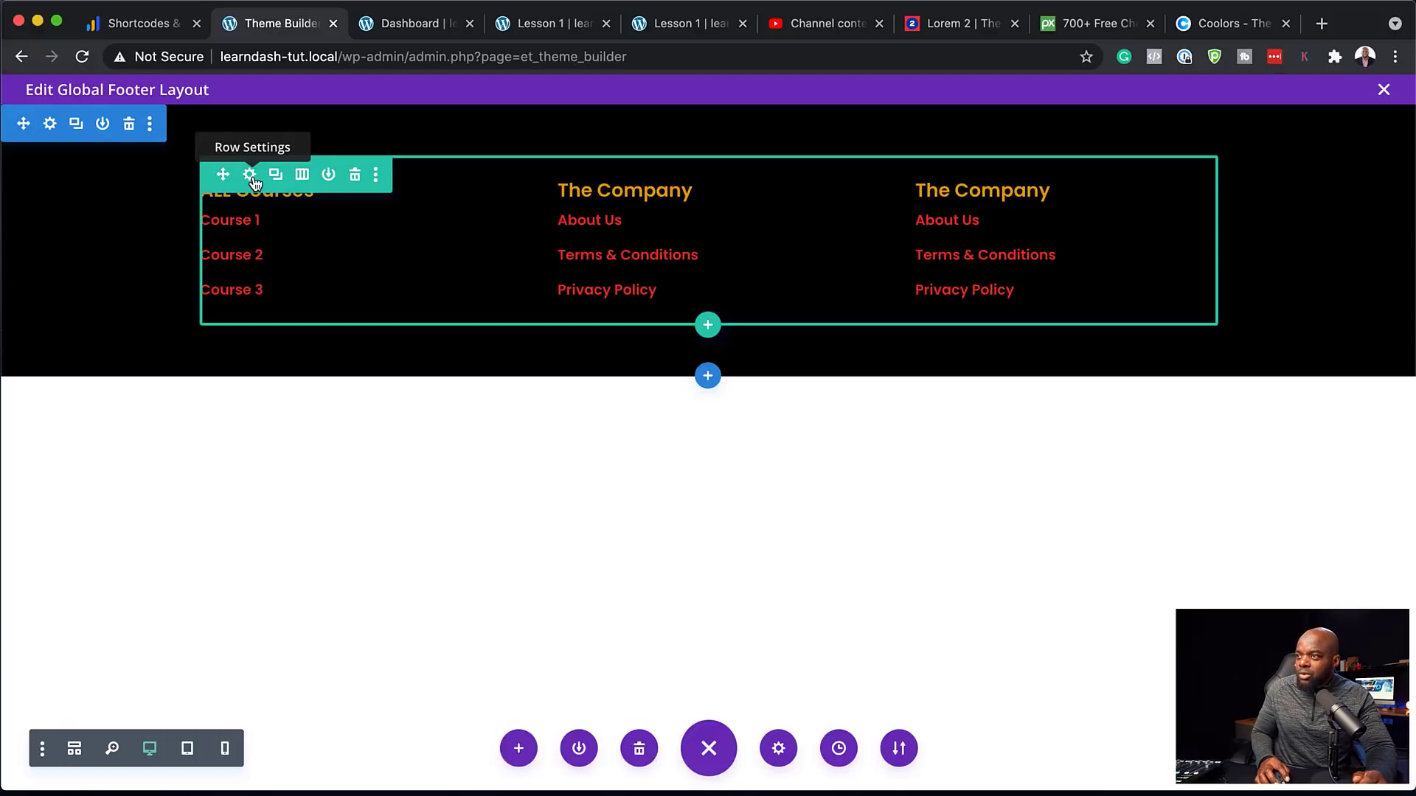
left_click(250, 175)
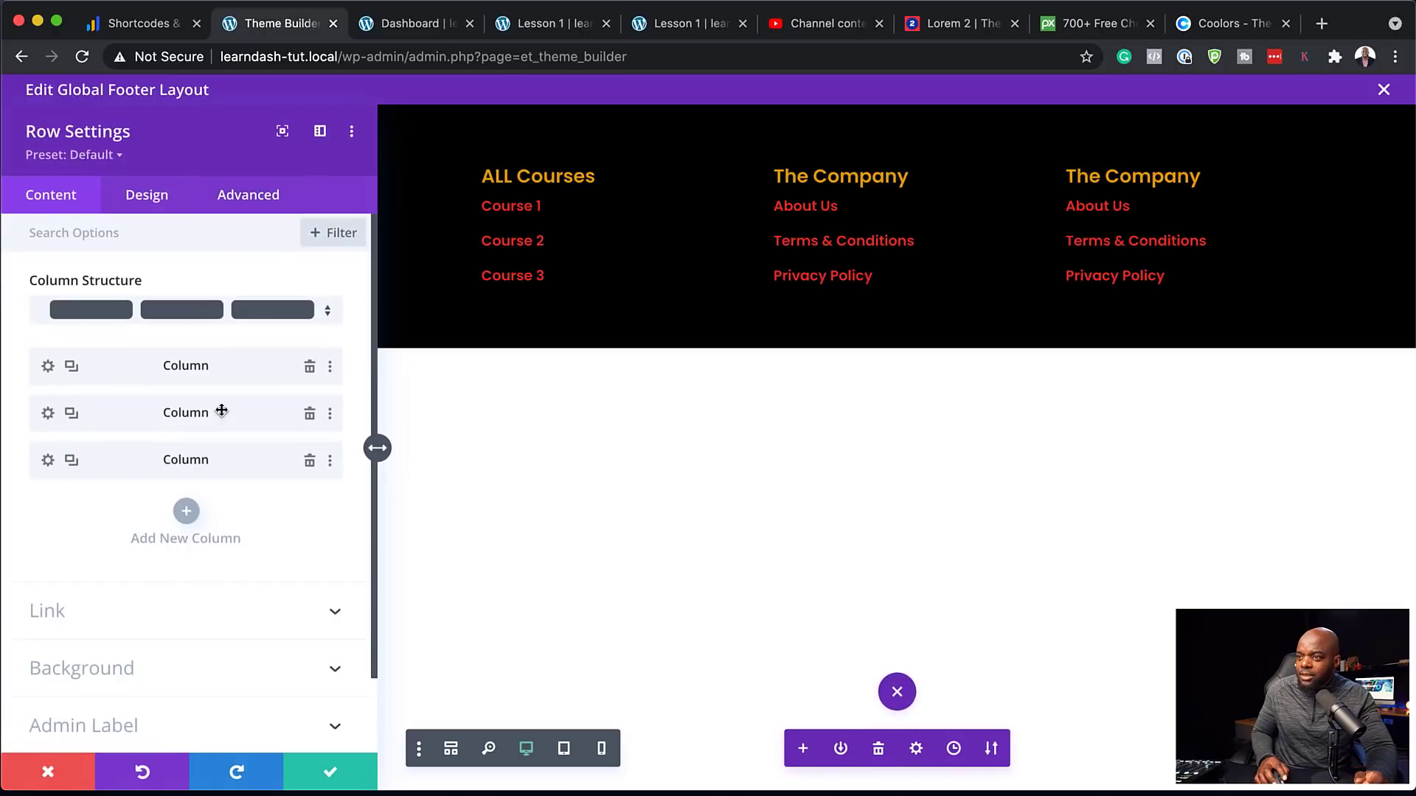
left_click(309, 461)
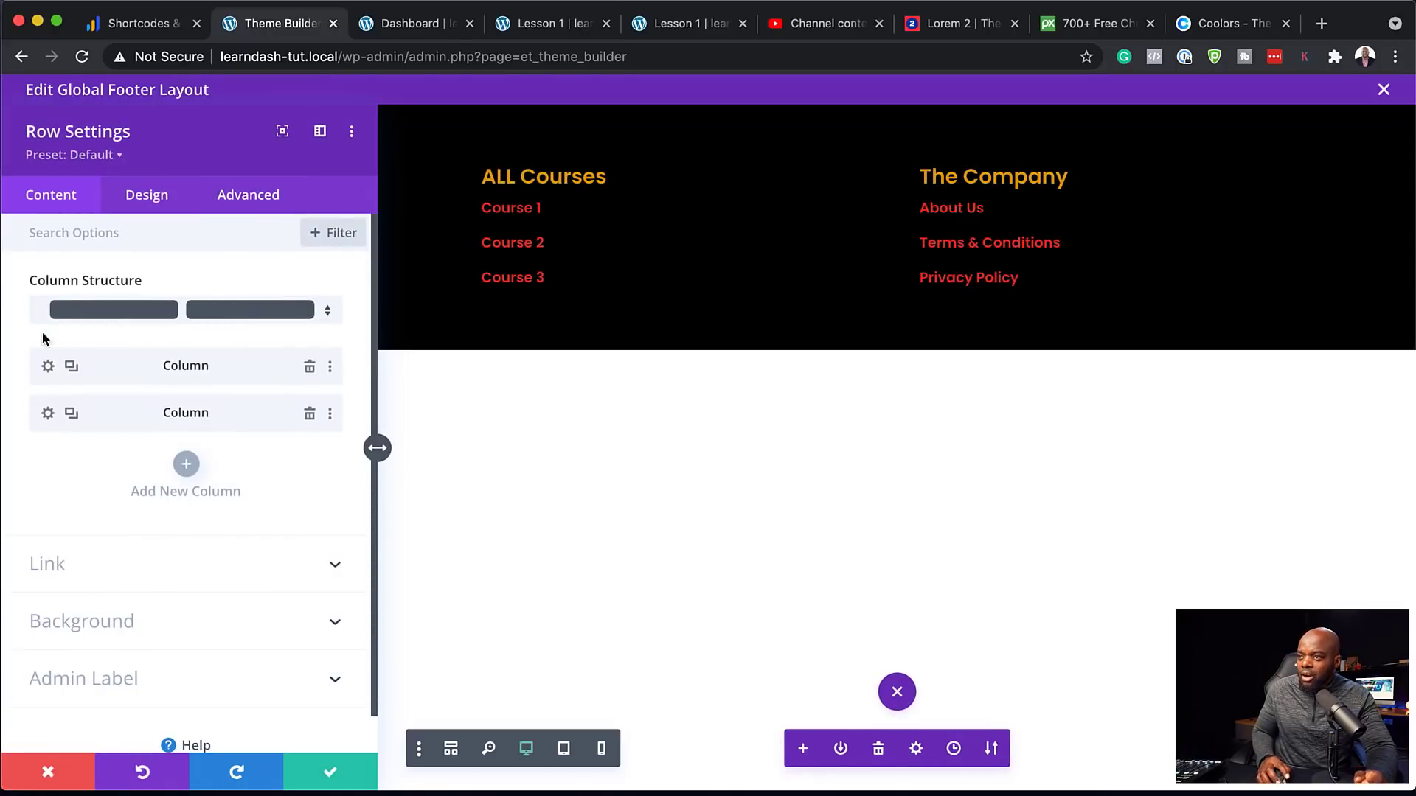
left_click(188, 465)
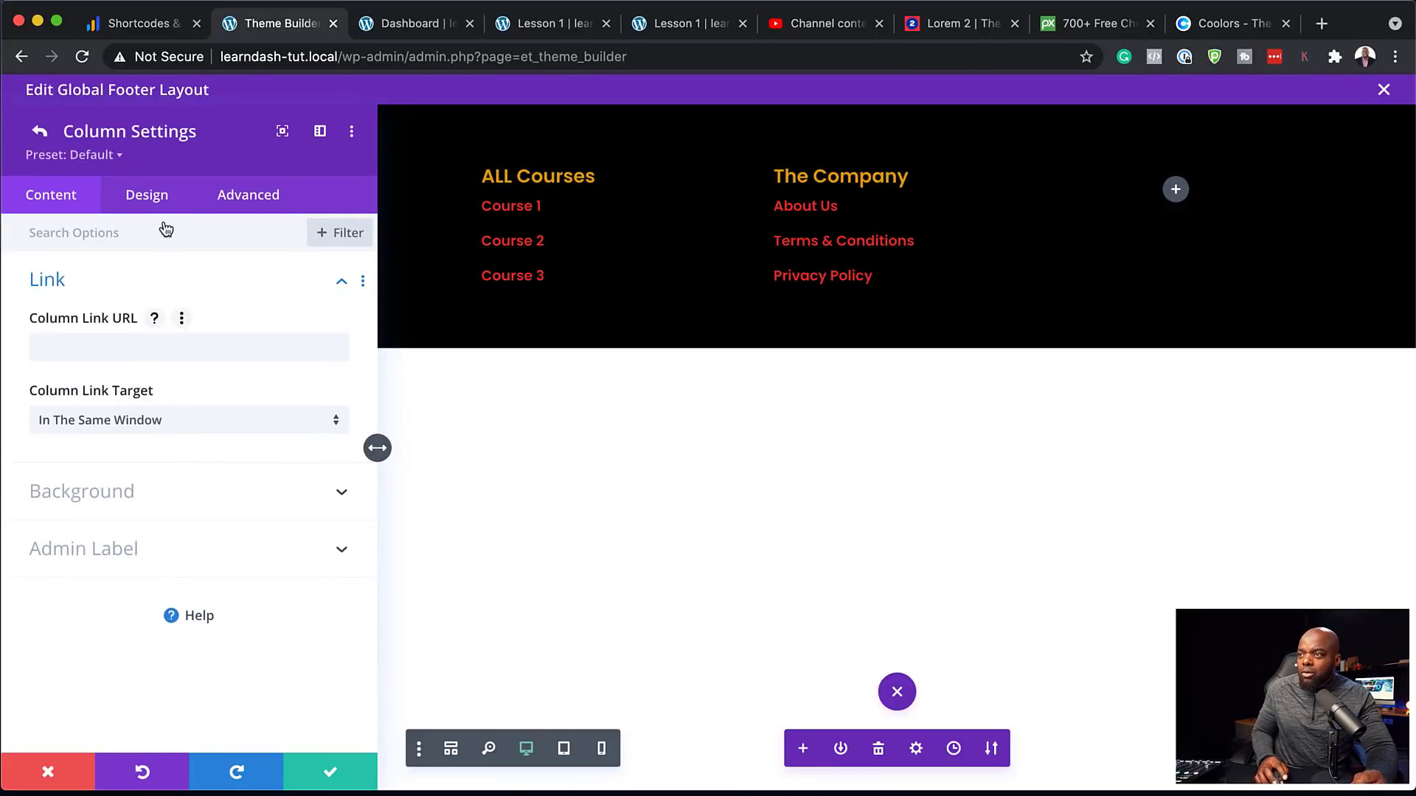
left_click(1176, 191)
Add a Video module to the third column with the kitchen photo as its overlay image
left_click(1034, 346)
type("v")
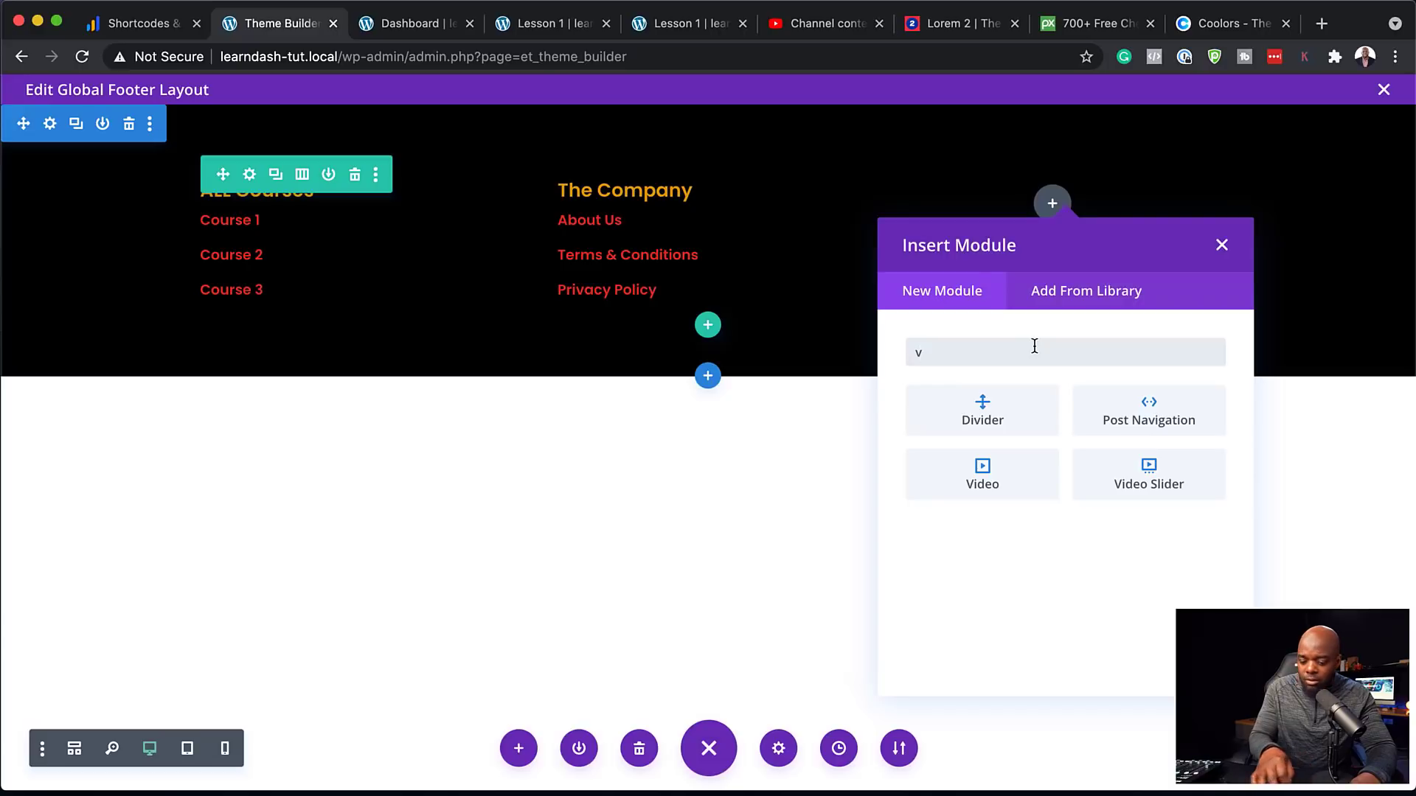
type("ide")
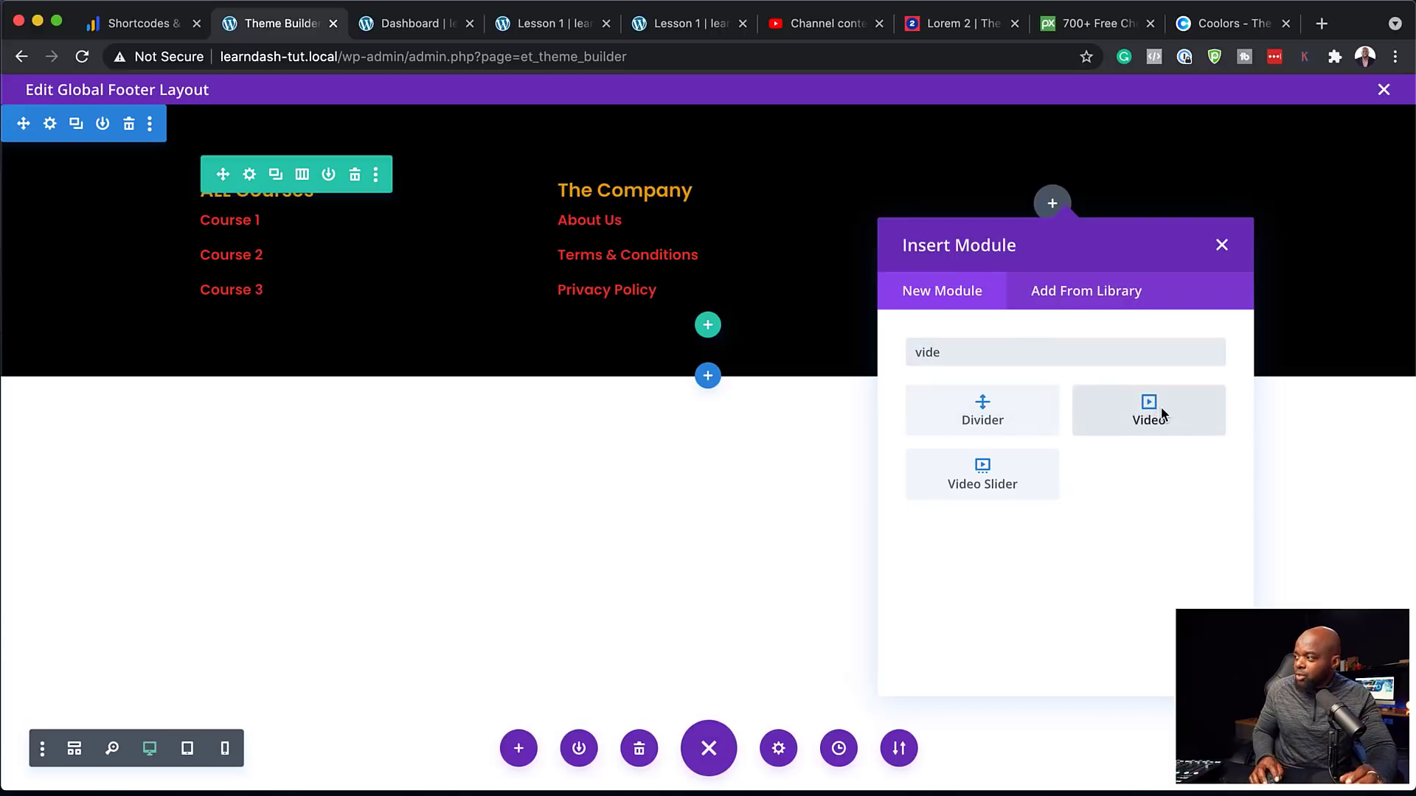
left_click(1150, 410)
scroll(215, 500, "down", 3)
left_click(82, 591)
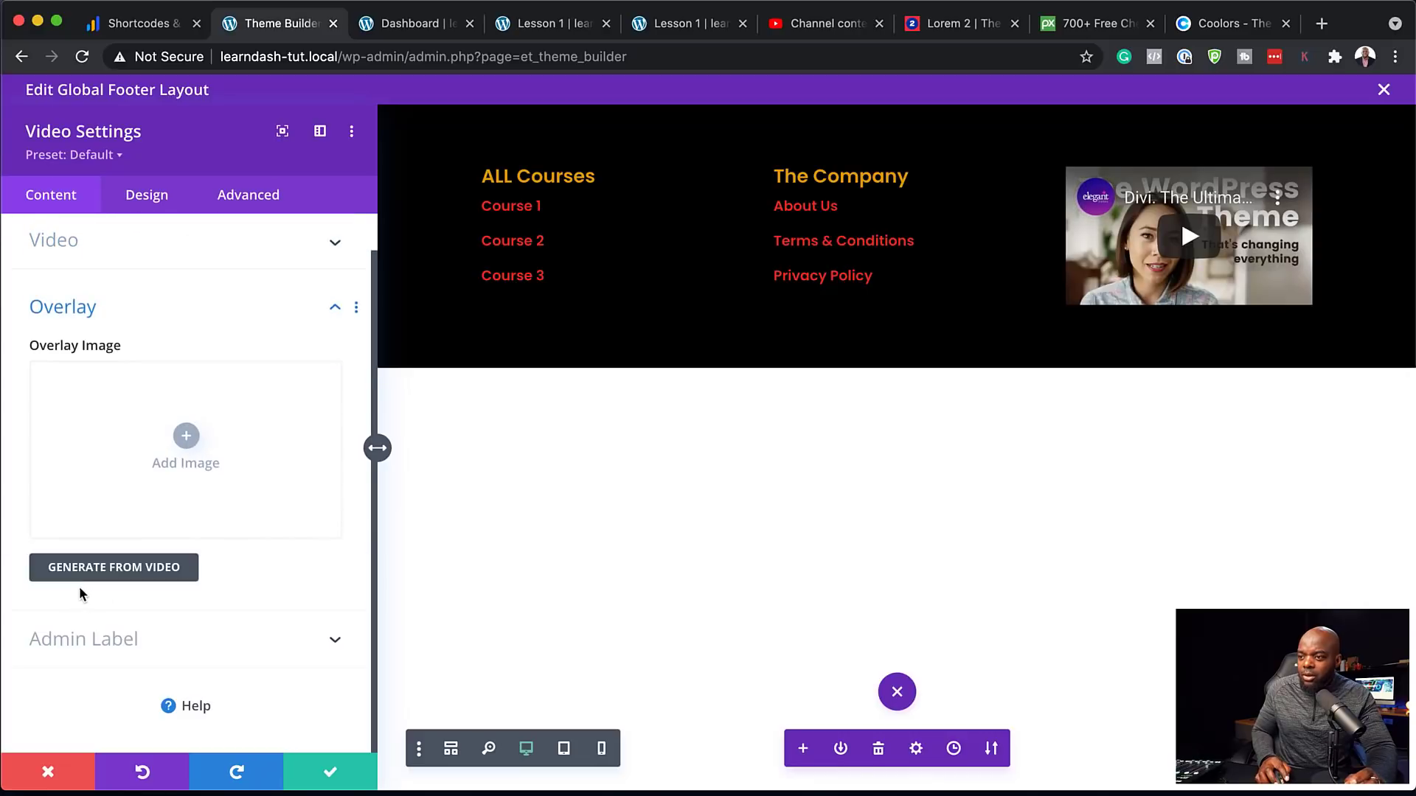
left_click(187, 438)
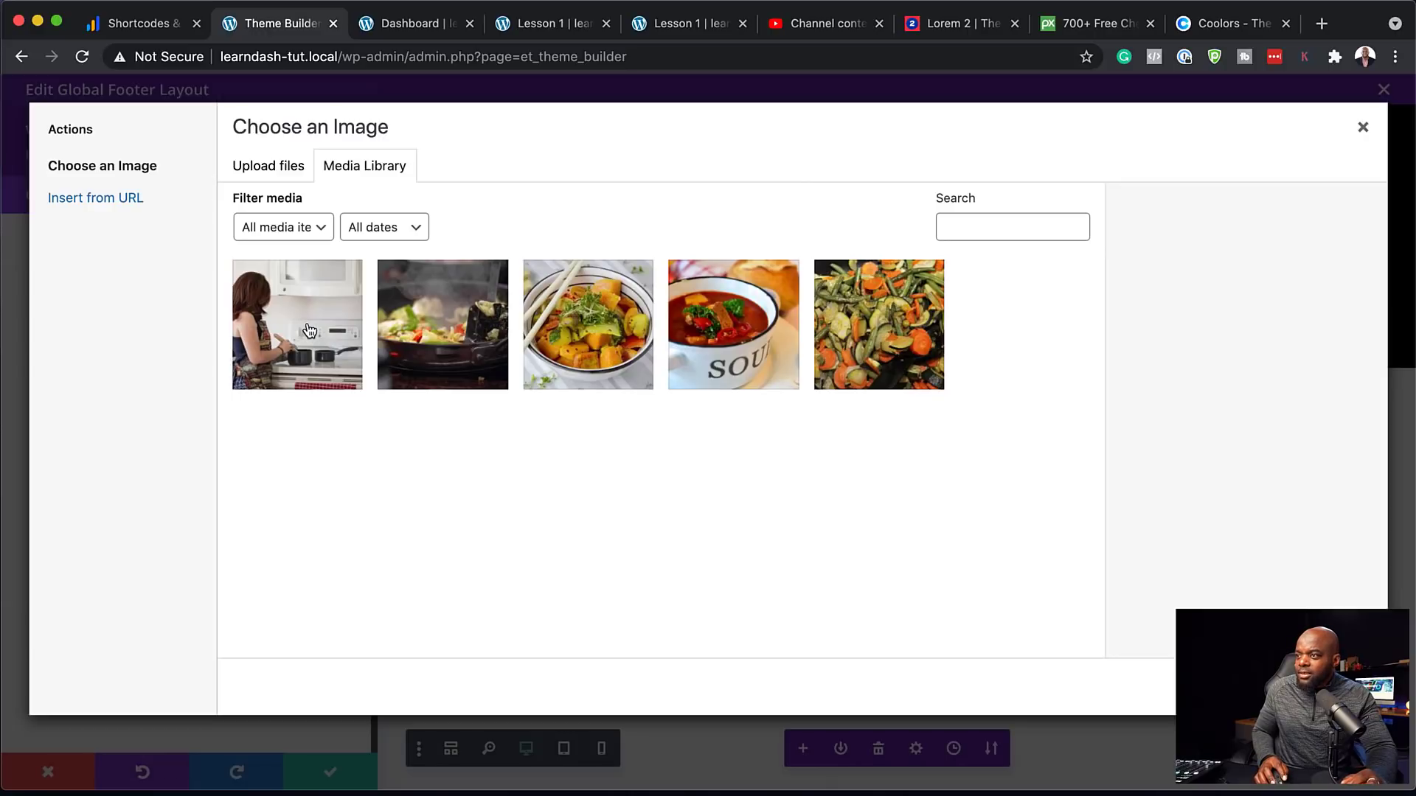
left_click(317, 338)
left_click(1320, 686)
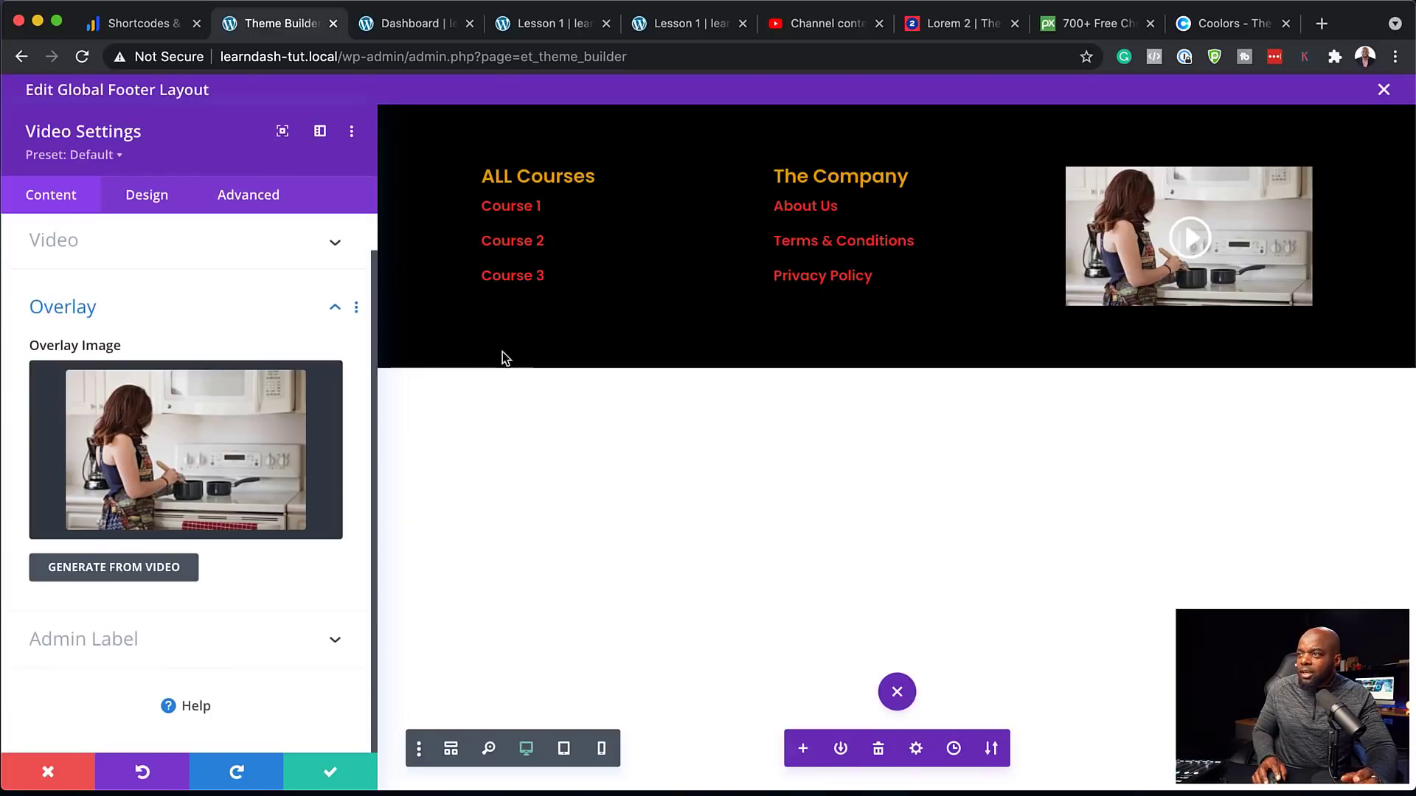
Make the video's play icon white at a custom size of about 41px, and save
left_click(162, 204)
left_click(111, 290)
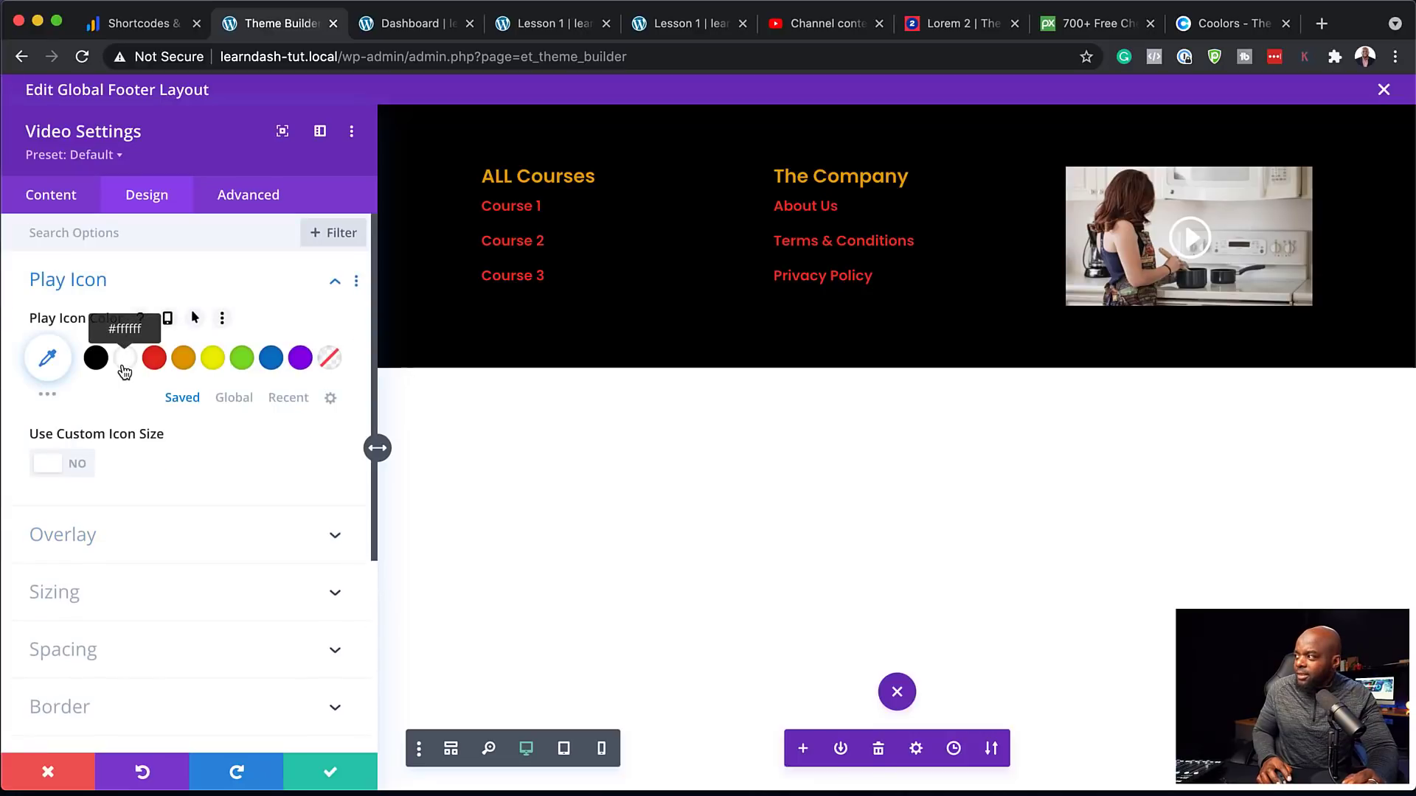
left_click(160, 365)
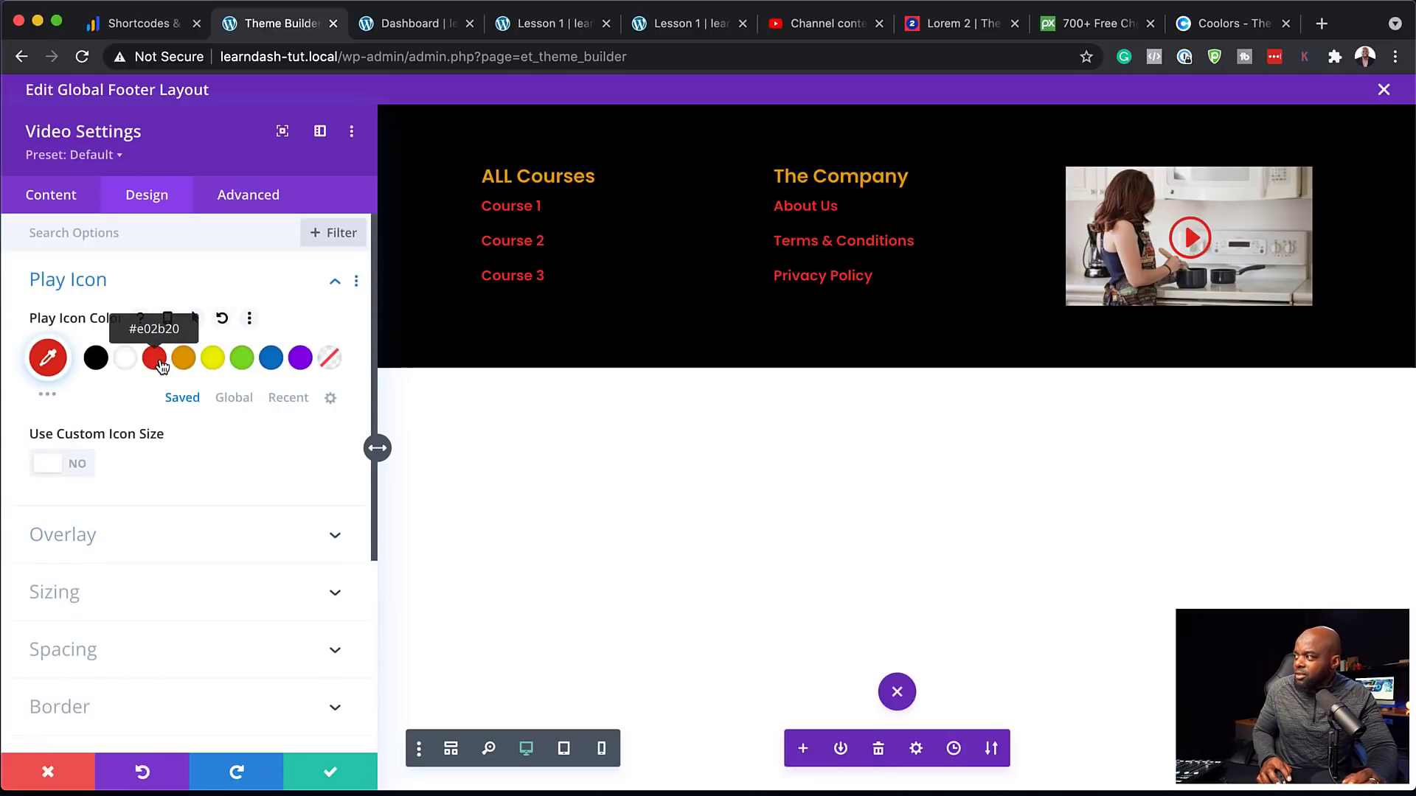
left_click(184, 361)
left_click(129, 363)
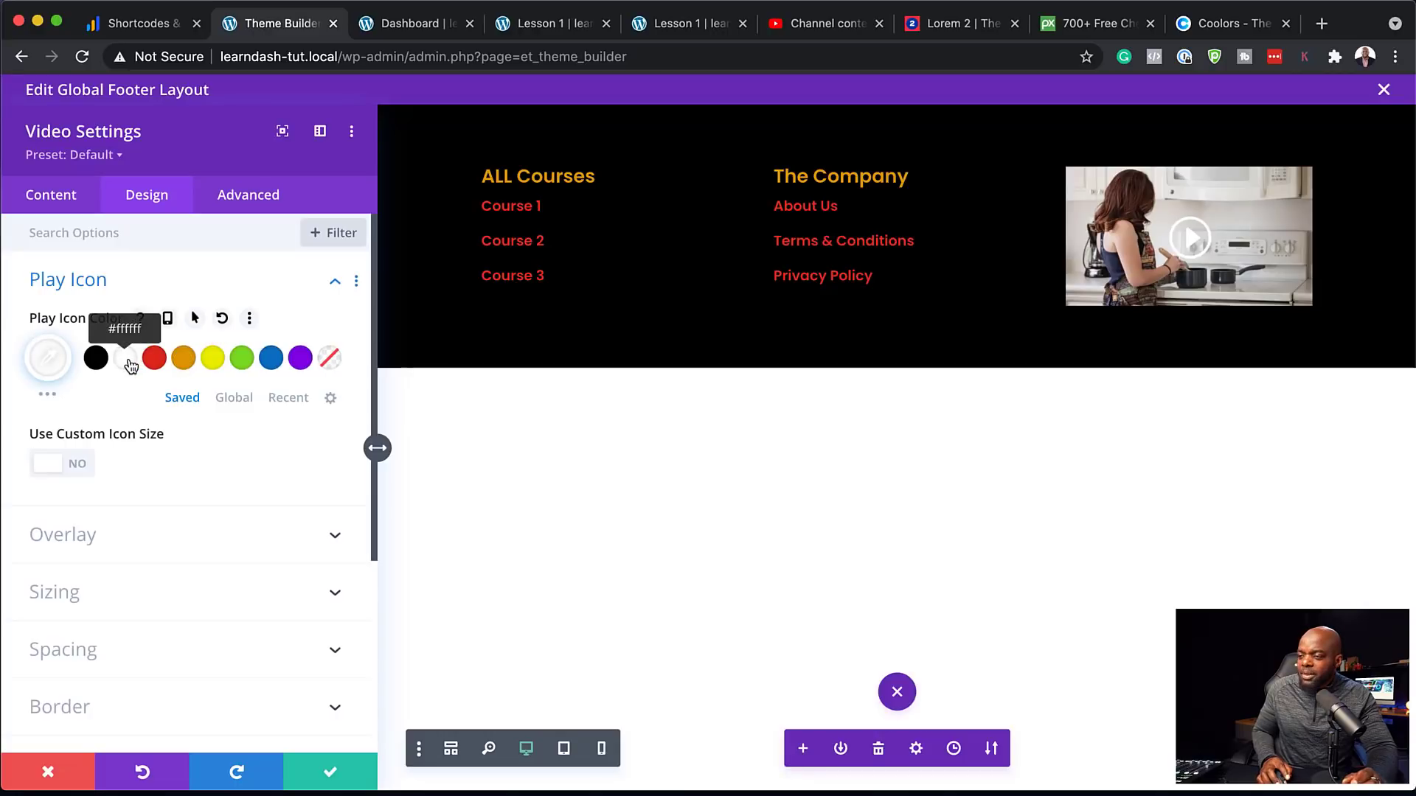
left_click(80, 466)
left_click_drag(168, 542, 98, 551)
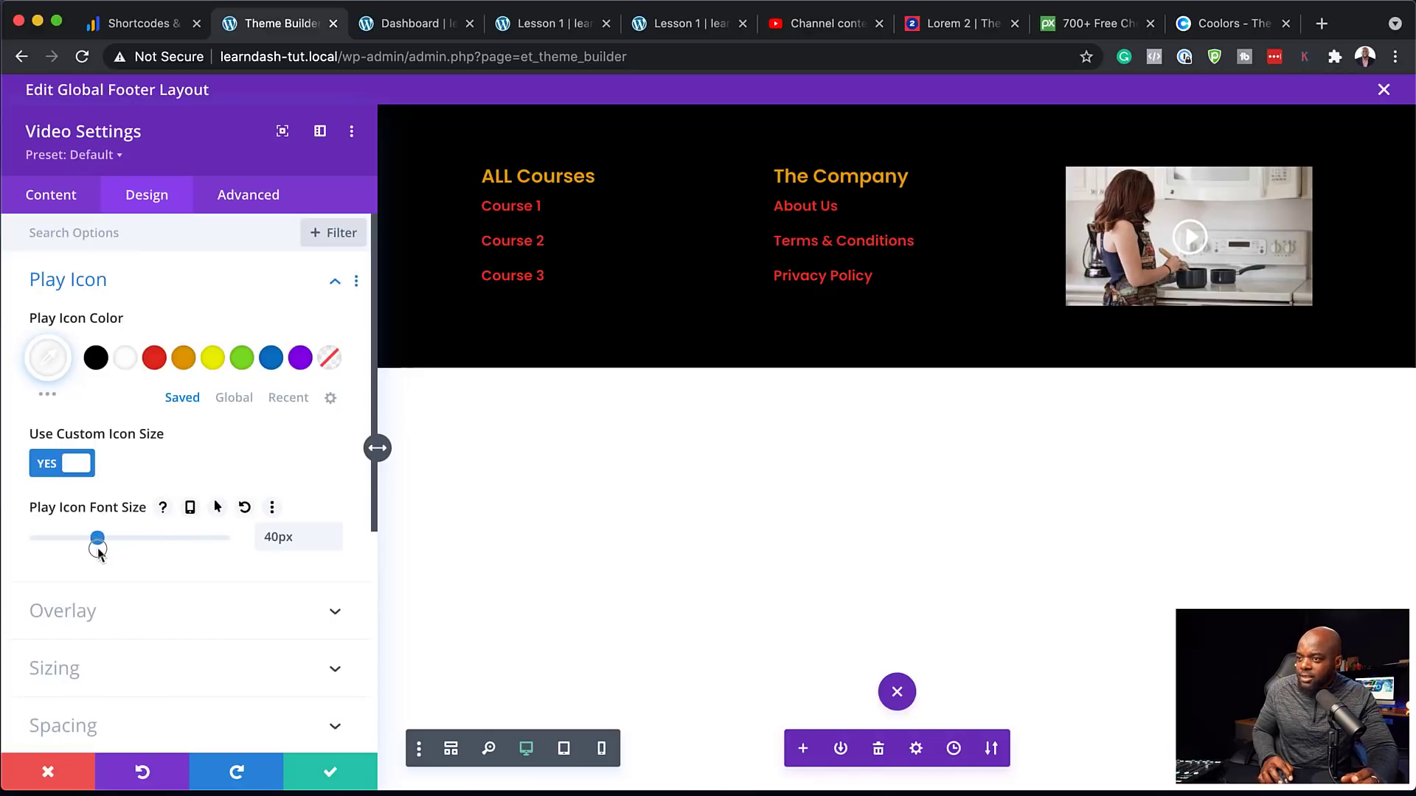
left_click(330, 773)
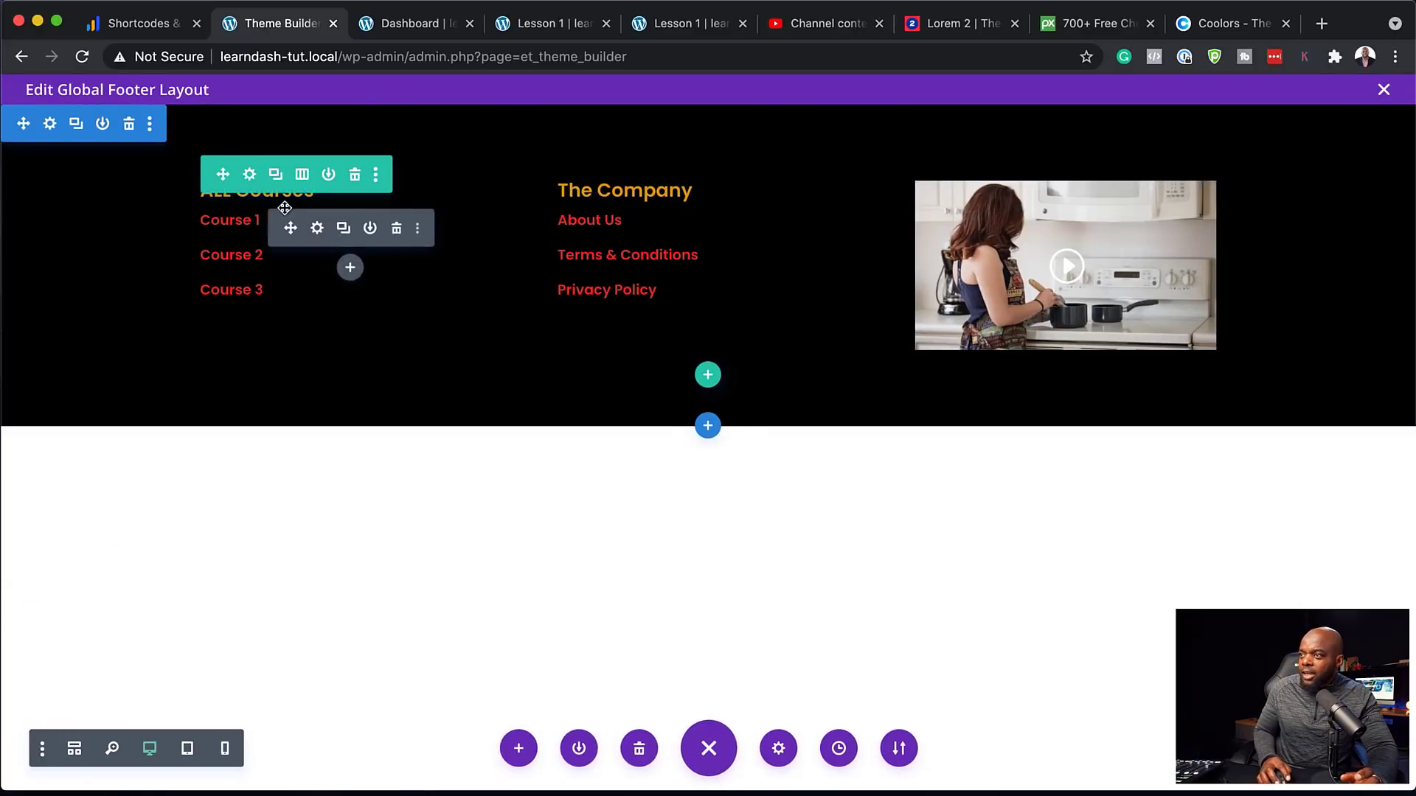
Reorder the footer row so the video column comes first, save, and add a module beneath the video
left_click(250, 177)
left_click_drag(142, 464, 144, 368)
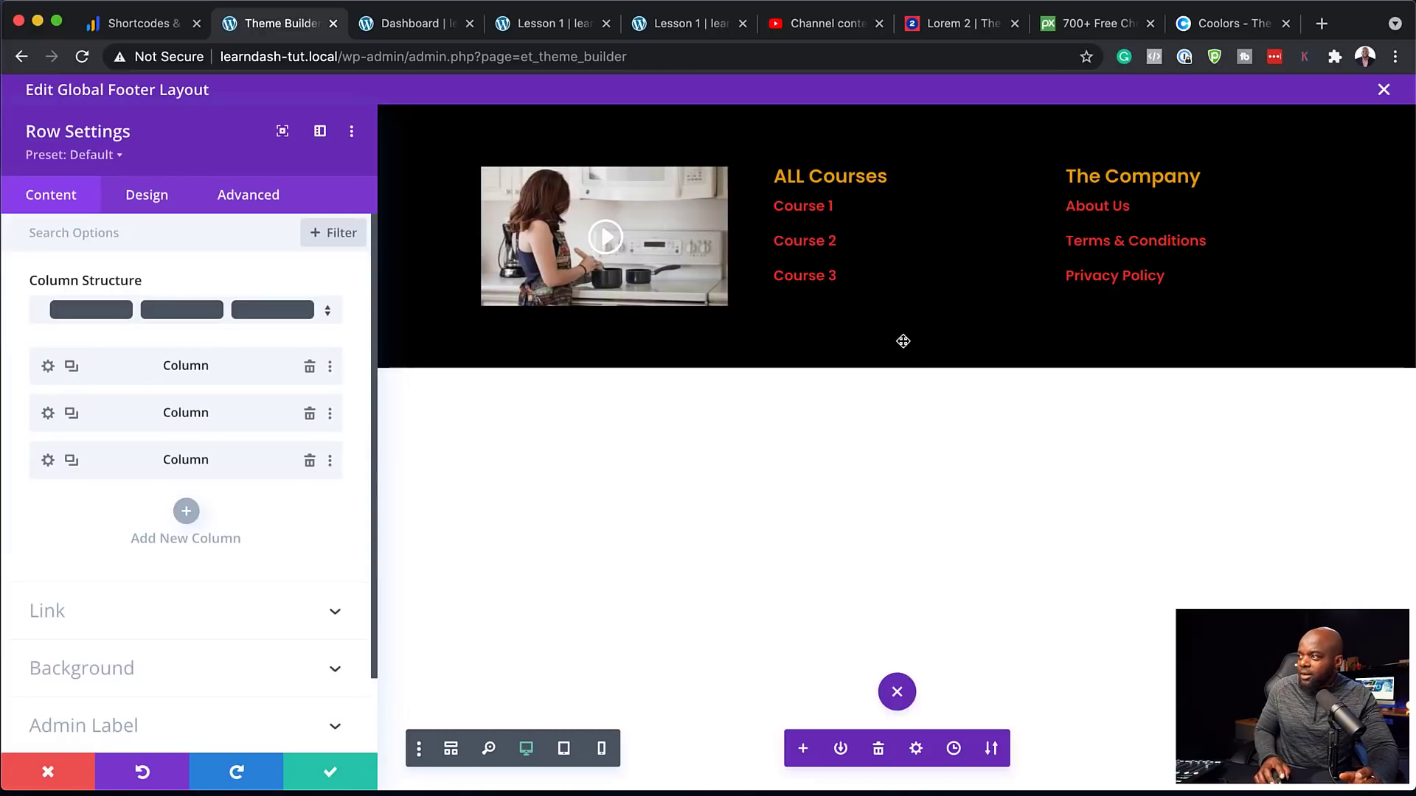
left_click(333, 772)
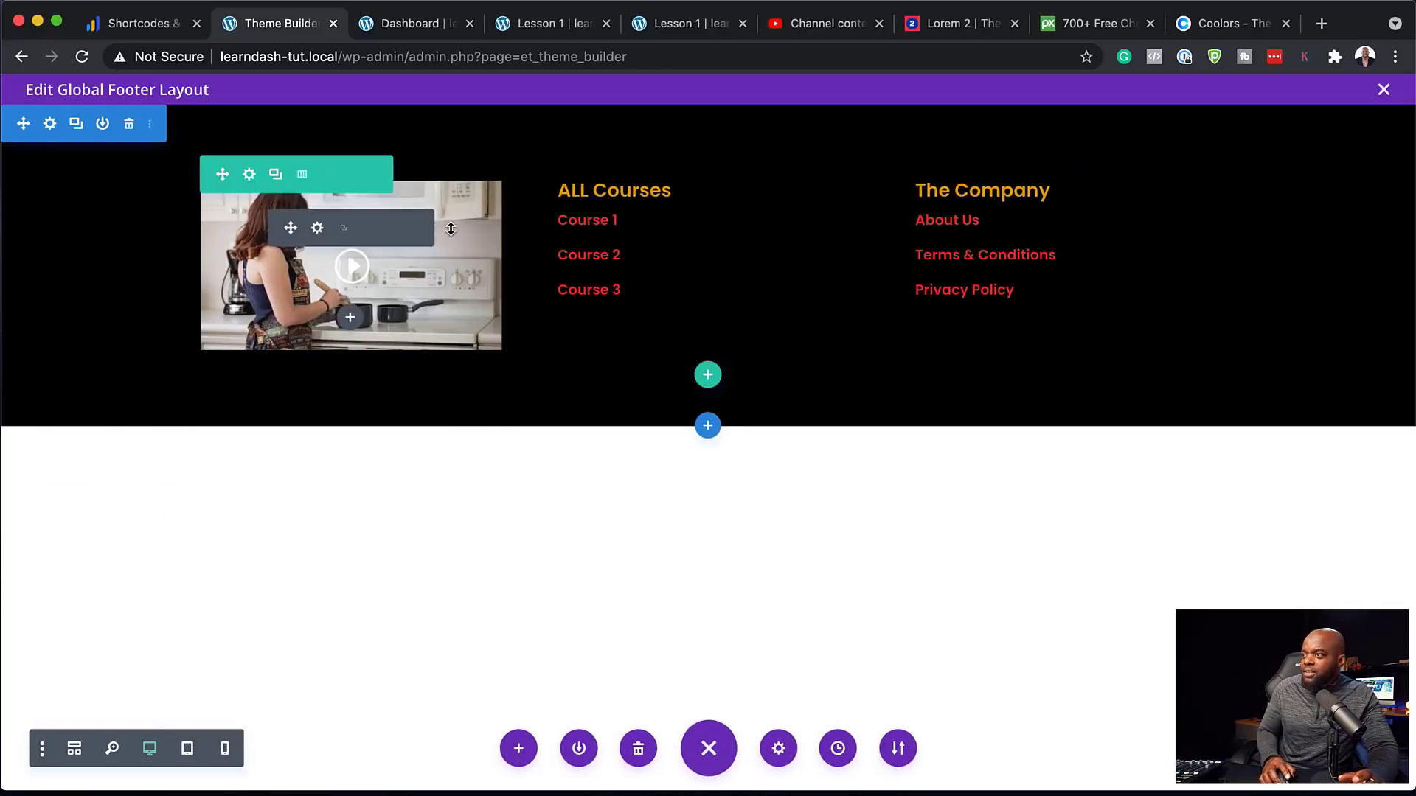
left_click(351, 320)
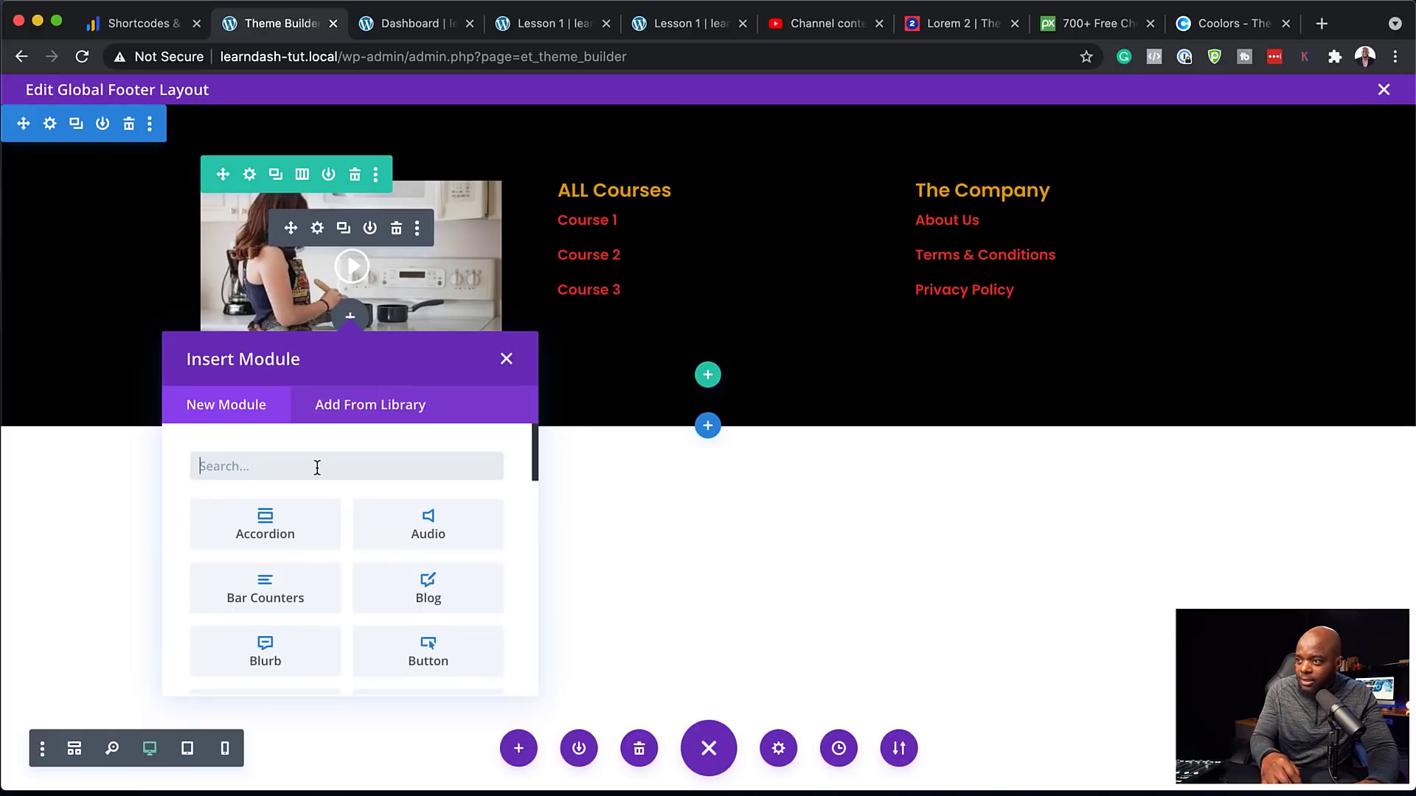
Add a Text module under the video reading 'The Journey', formatted as Heading 3
type("text")
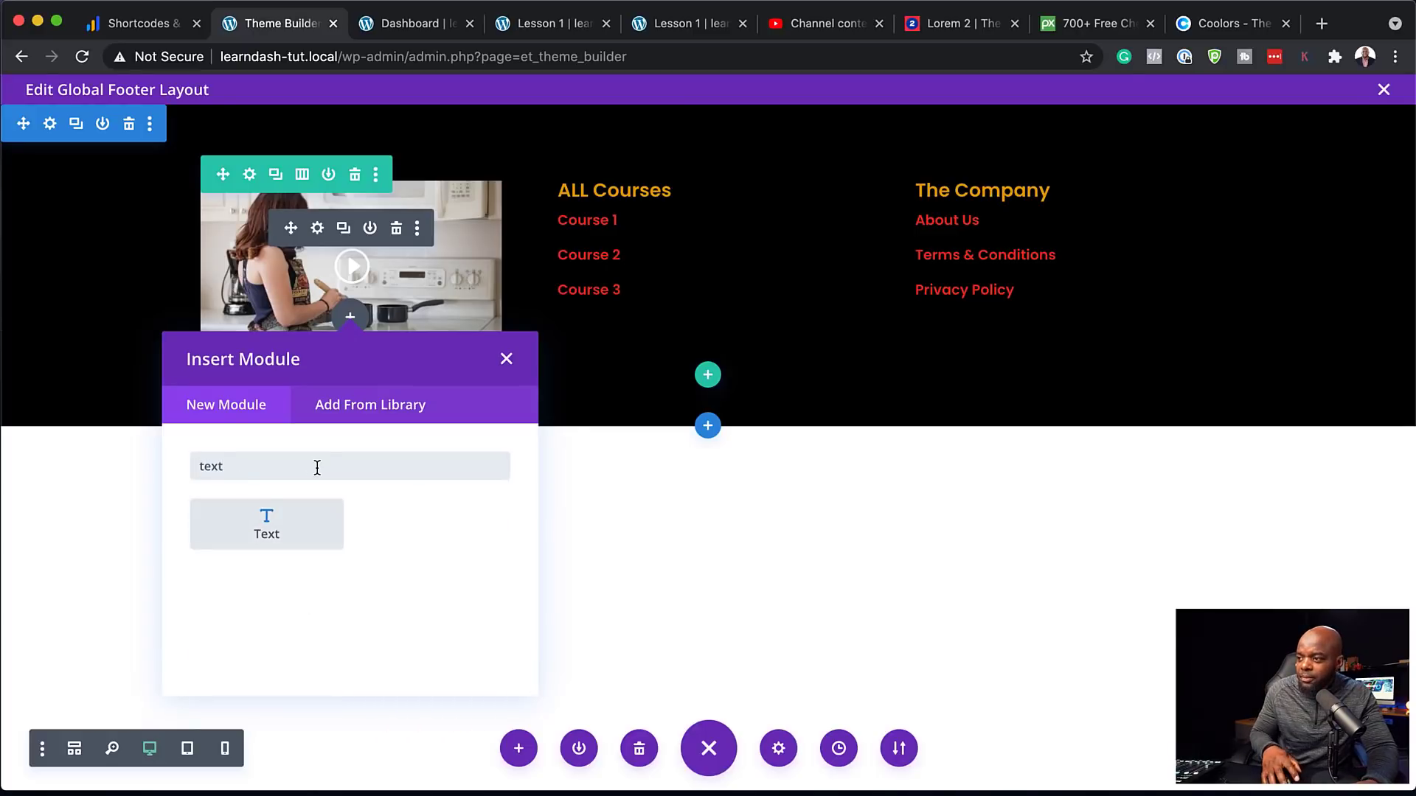
left_click(265, 522)
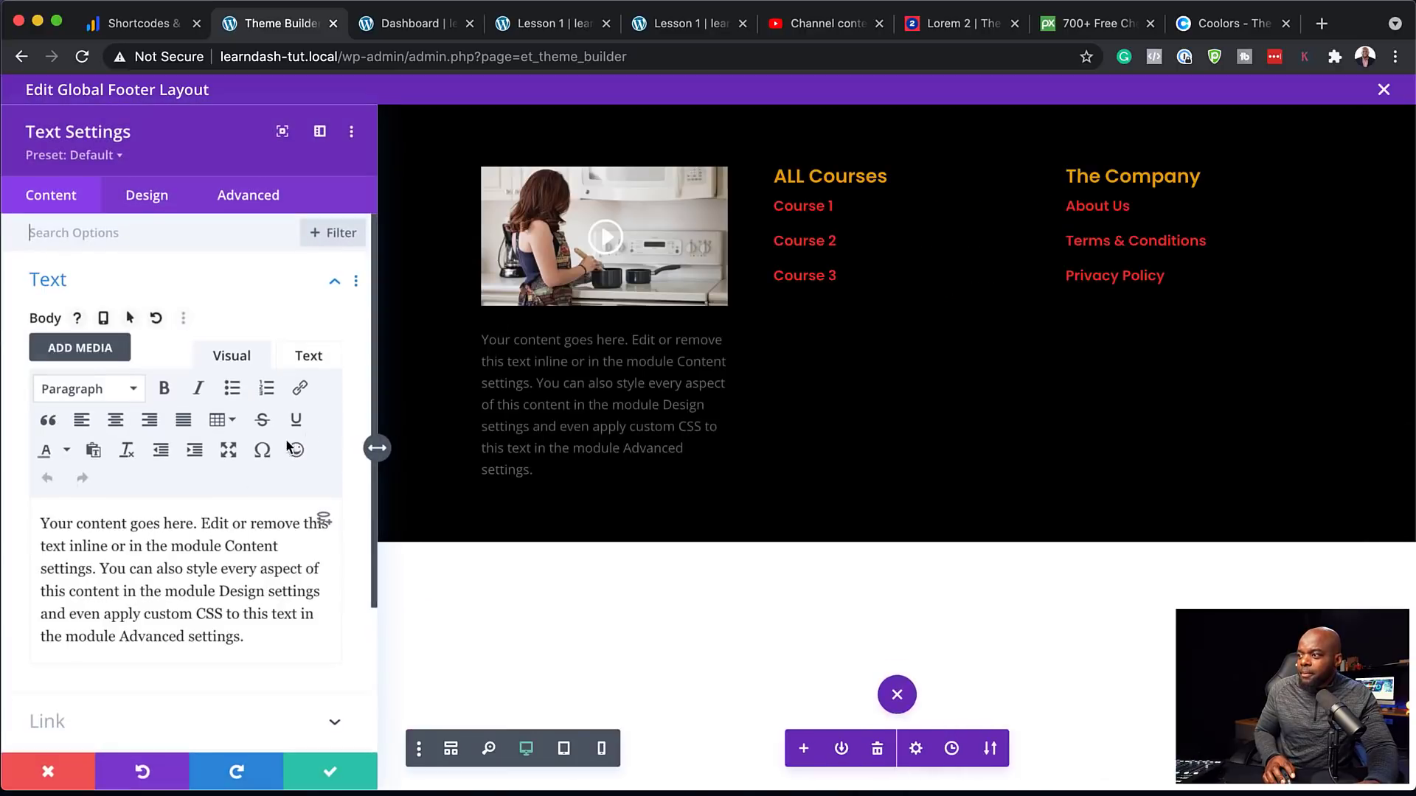
left_click_drag(251, 629, 14, 520)
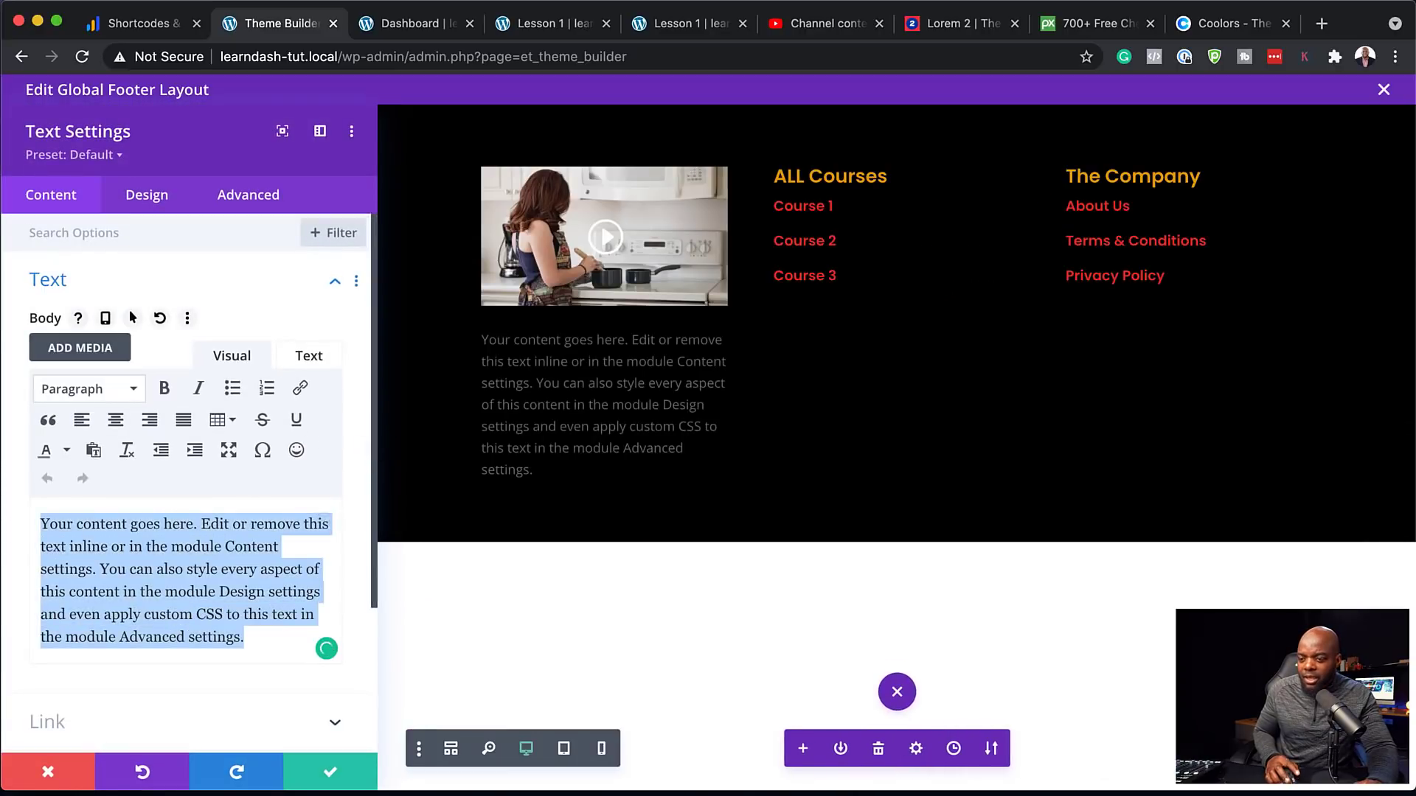
key("BackSpace")
type("The Journey")
key("ctrl+a")
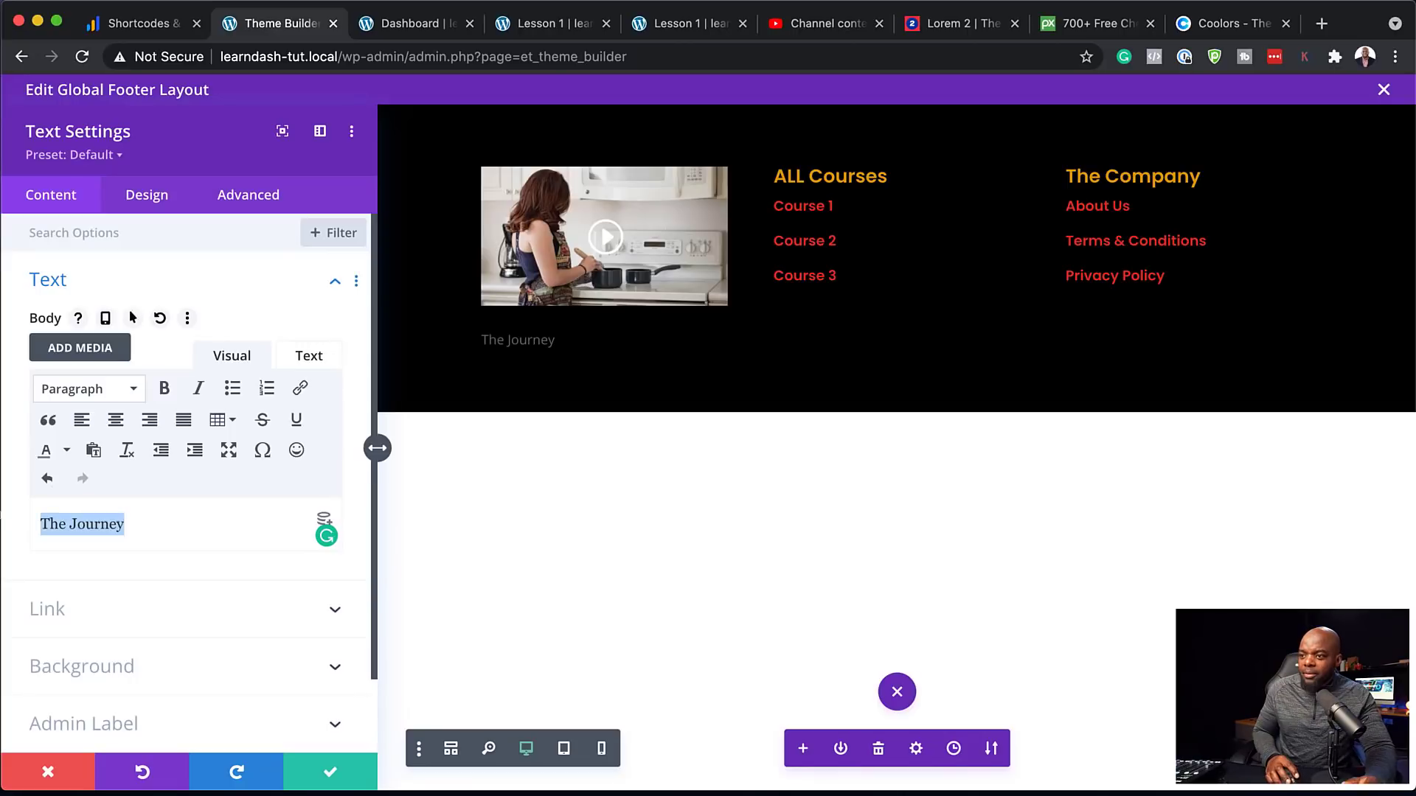
left_click(99, 396)
left_click(145, 539)
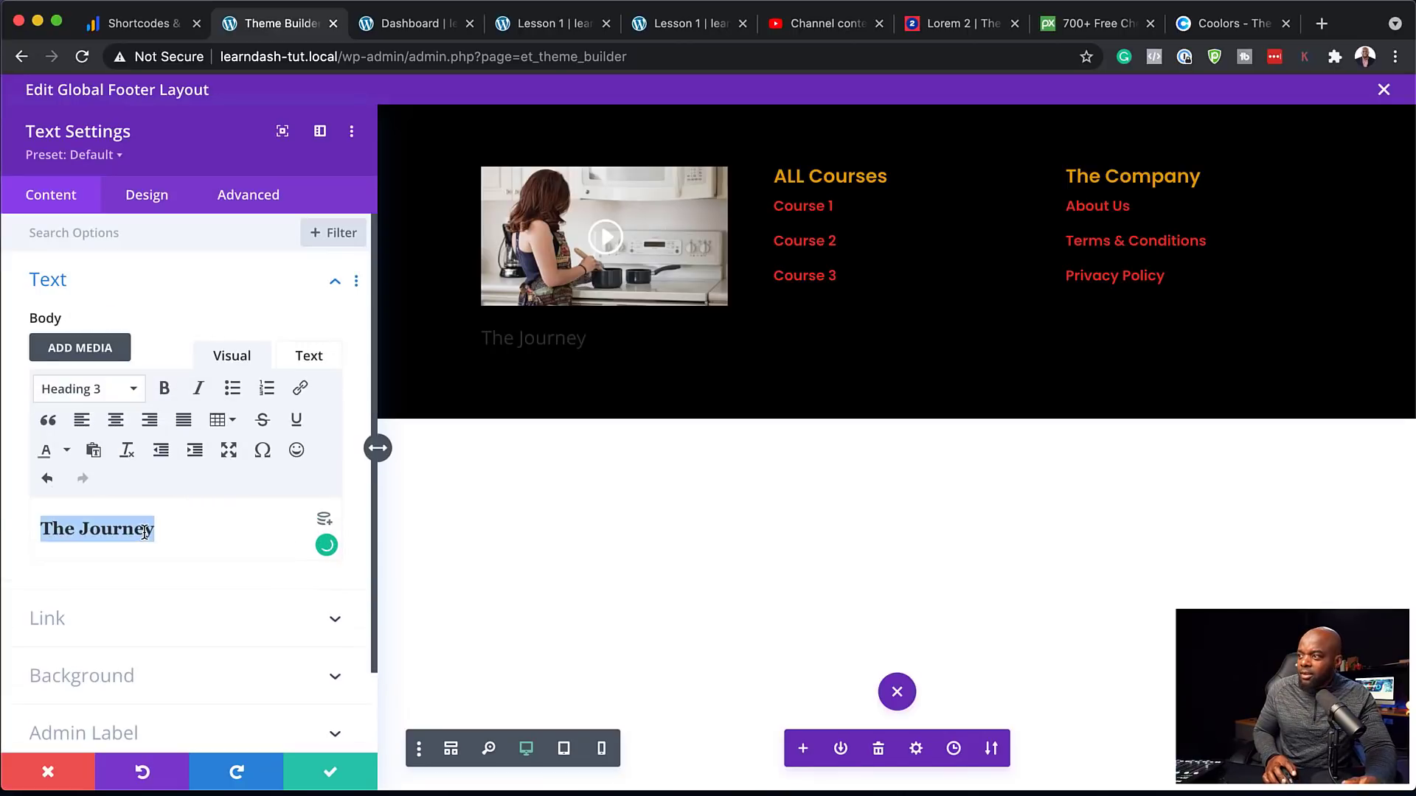
Style the H3 as white Poppins Bold, save, and move it above the video
left_click(149, 196)
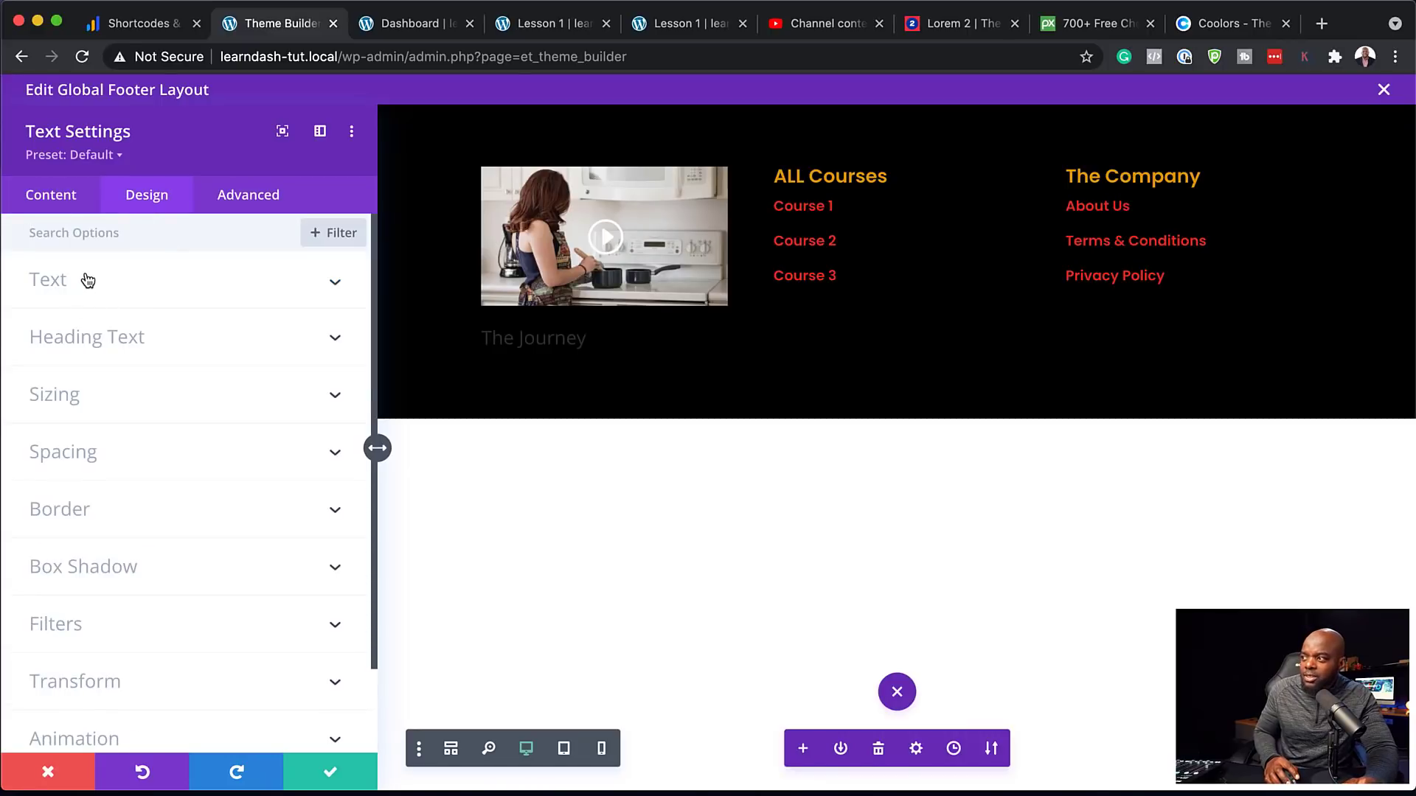
left_click(101, 336)
left_click(156, 291)
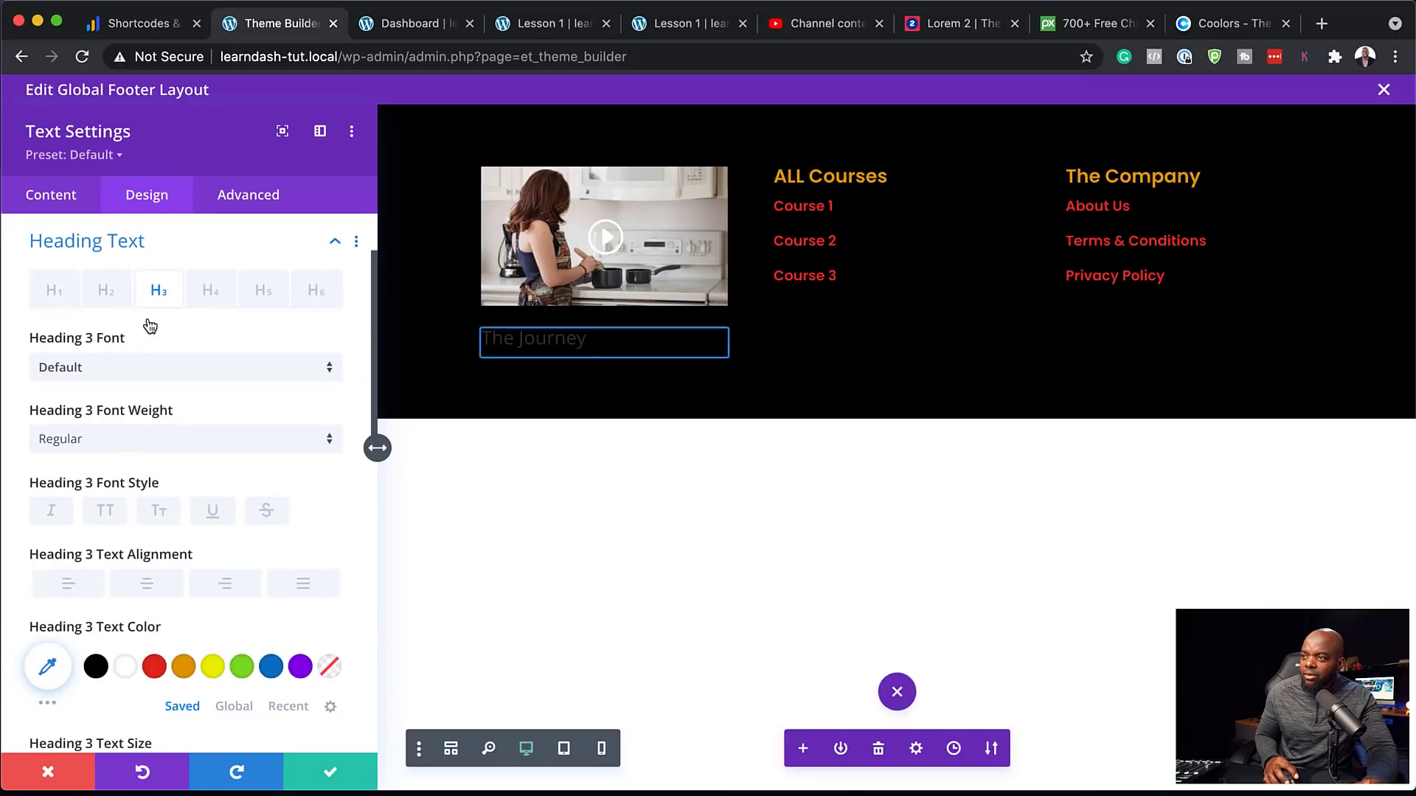
left_click(127, 372)
left_click(120, 256)
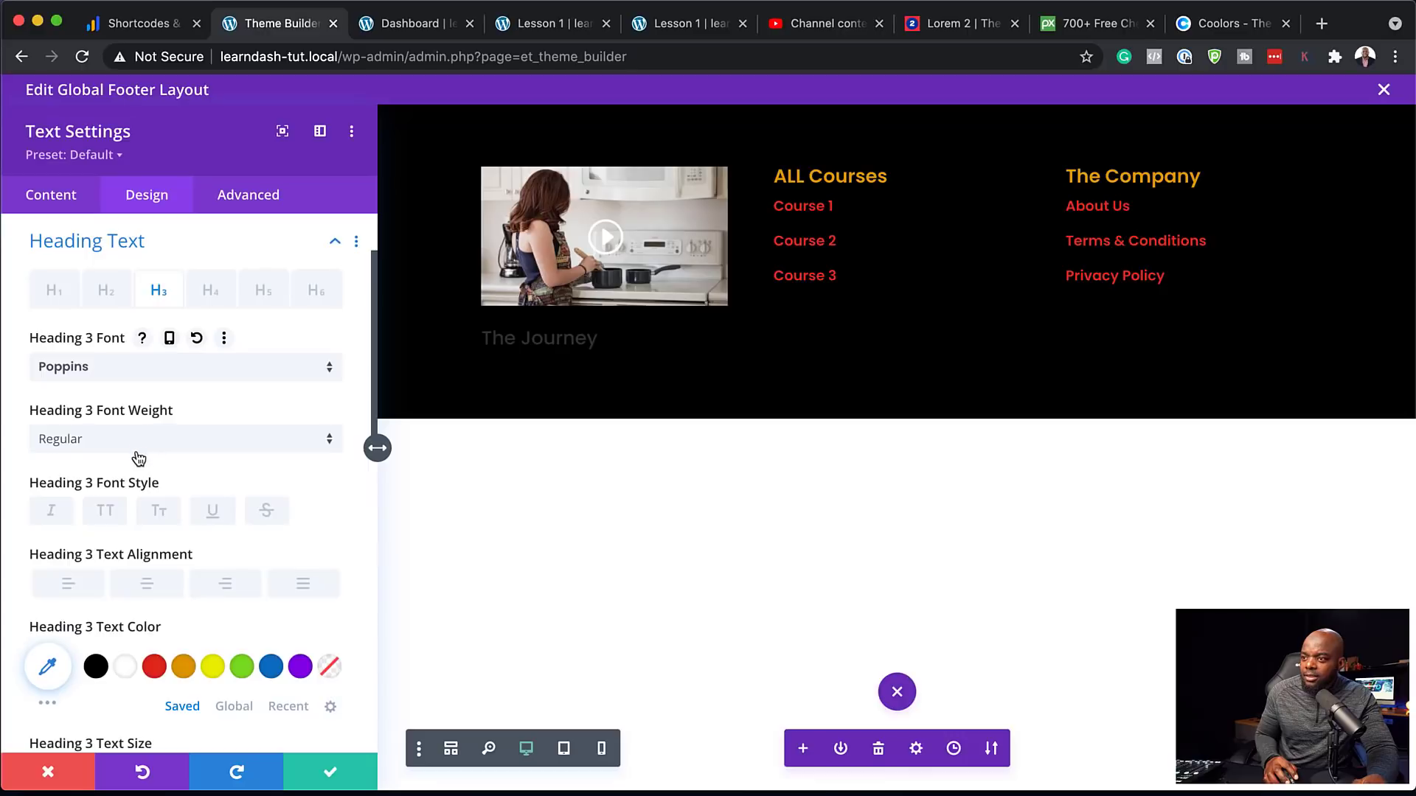
left_click(135, 446)
left_click(132, 601)
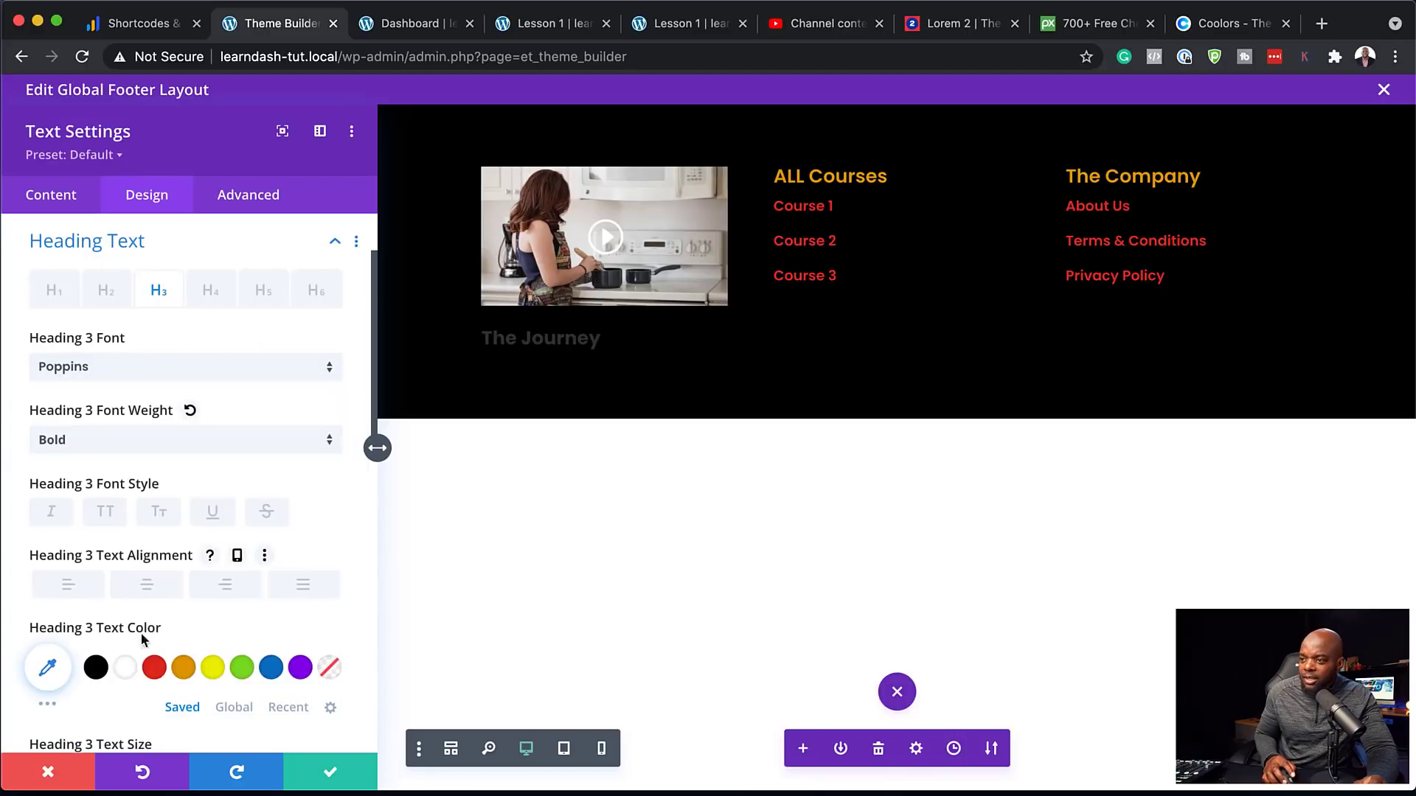
left_click(133, 671)
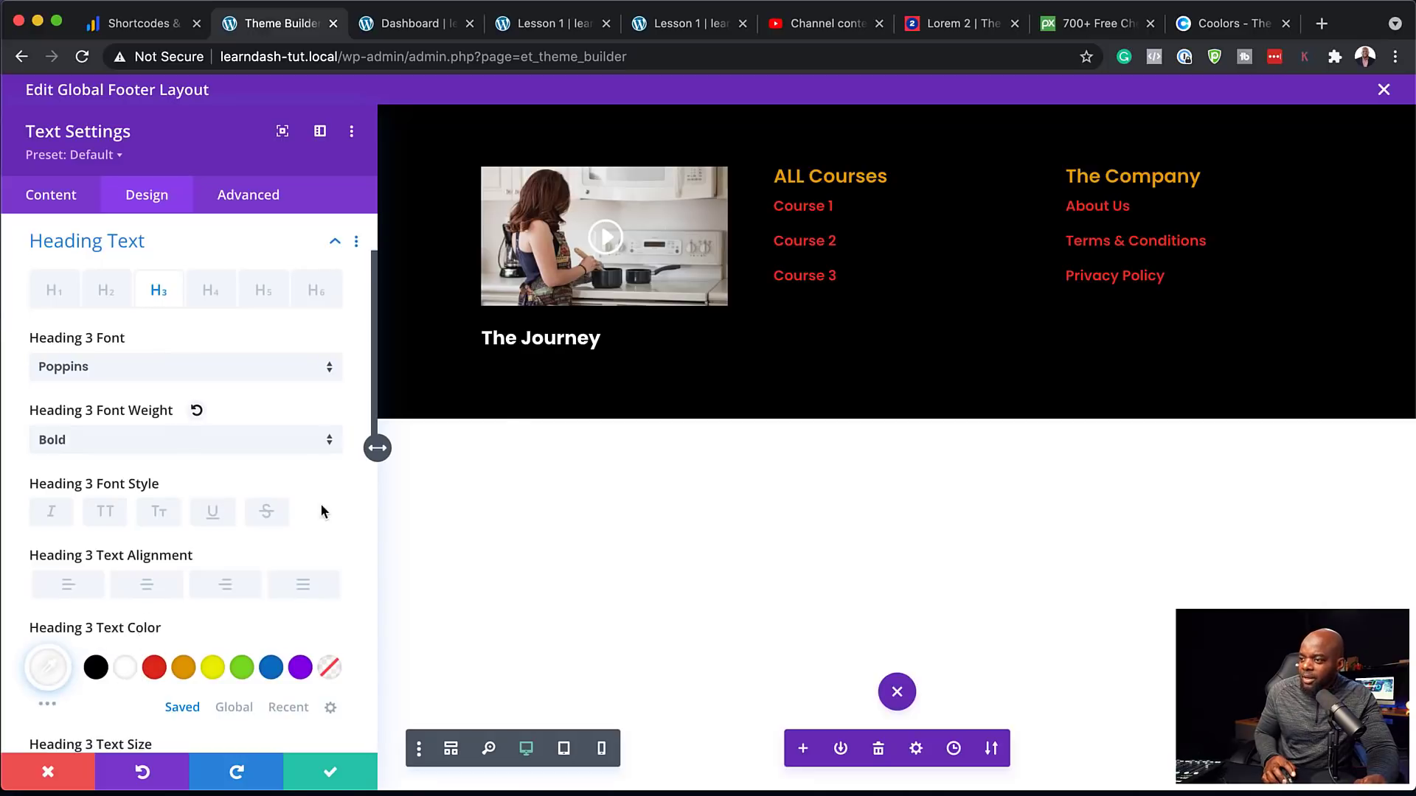
left_click(331, 772)
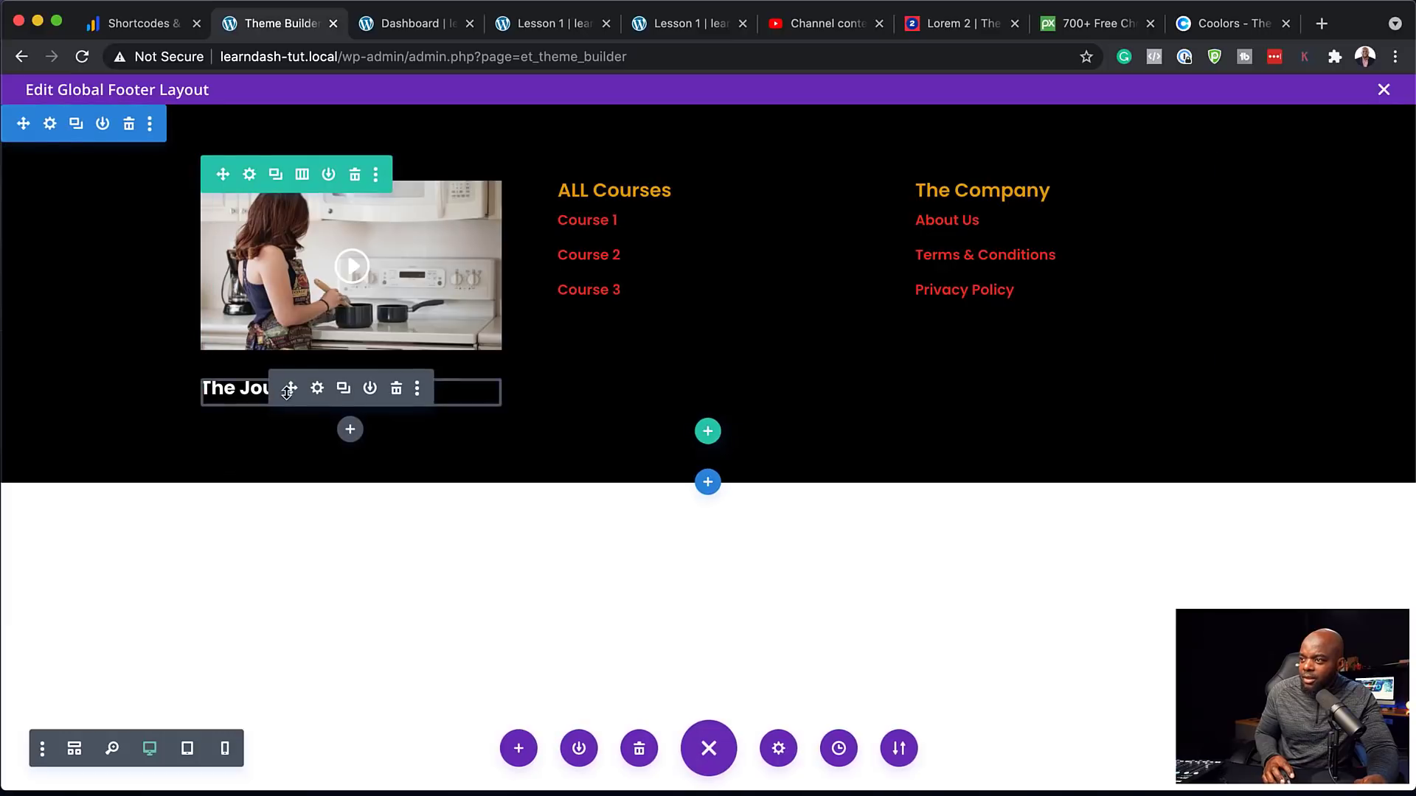
left_click_drag(291, 390, 303, 181)
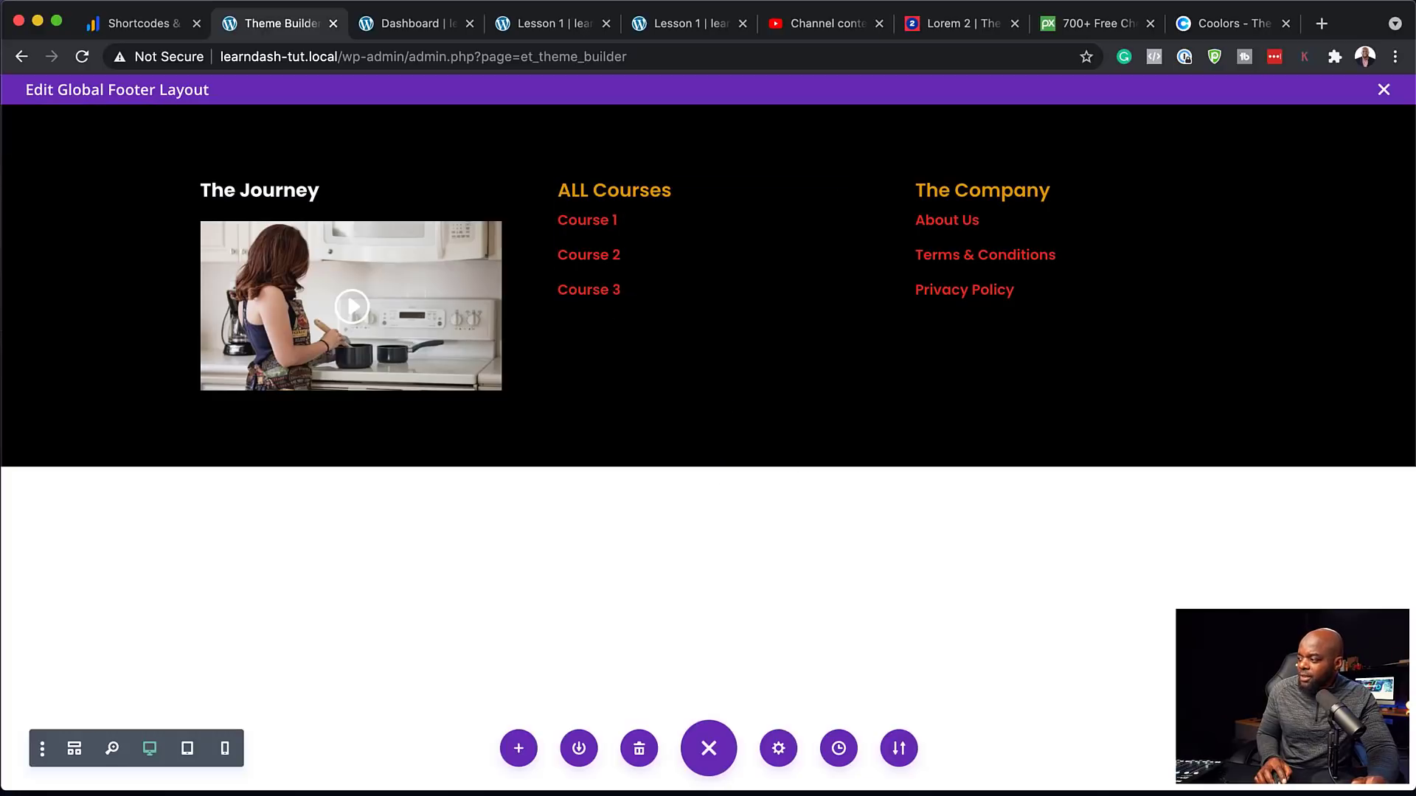
Close the footer editor, save the Theme Builder changes, and open the live site
left_click(1384, 89)
left_click(258, 142)
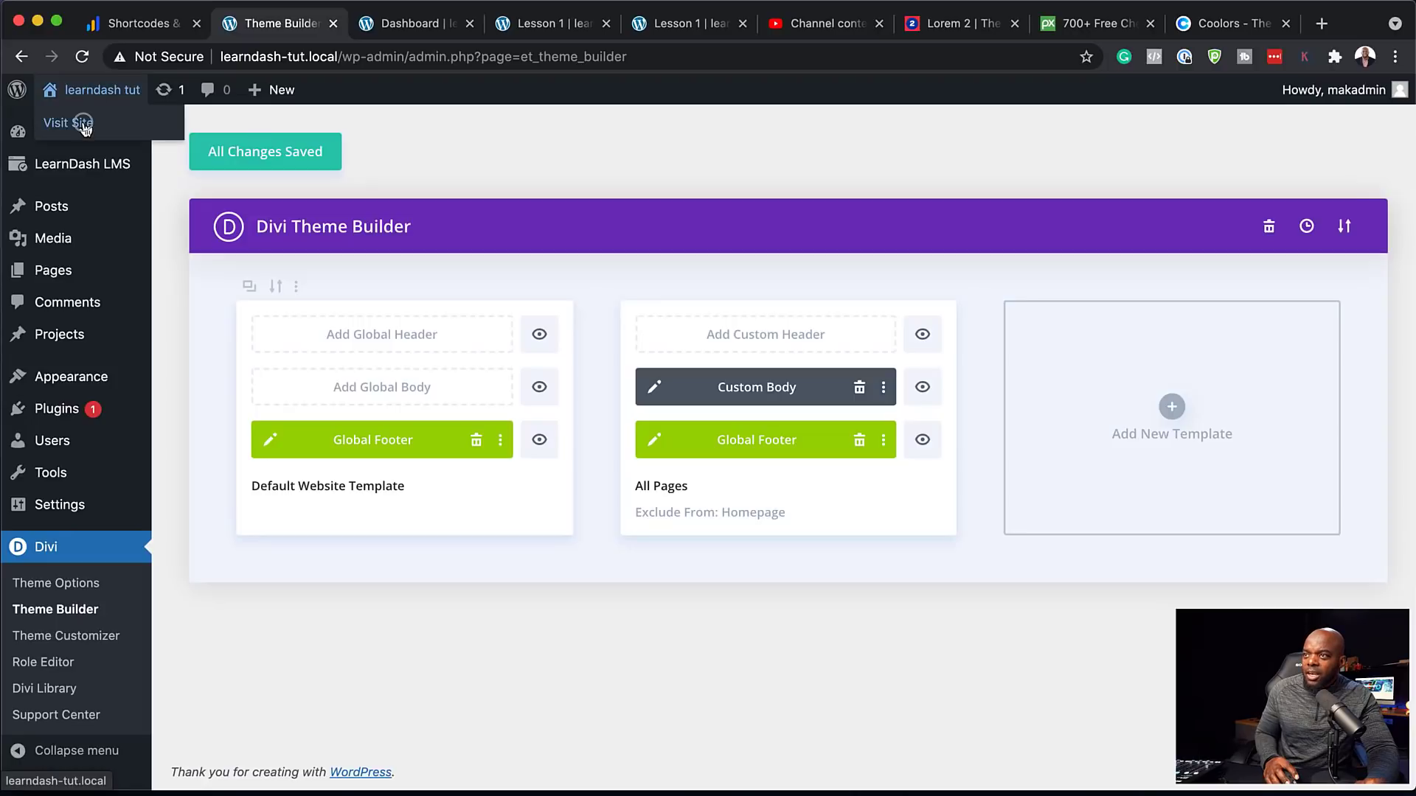
left_click(84, 125)
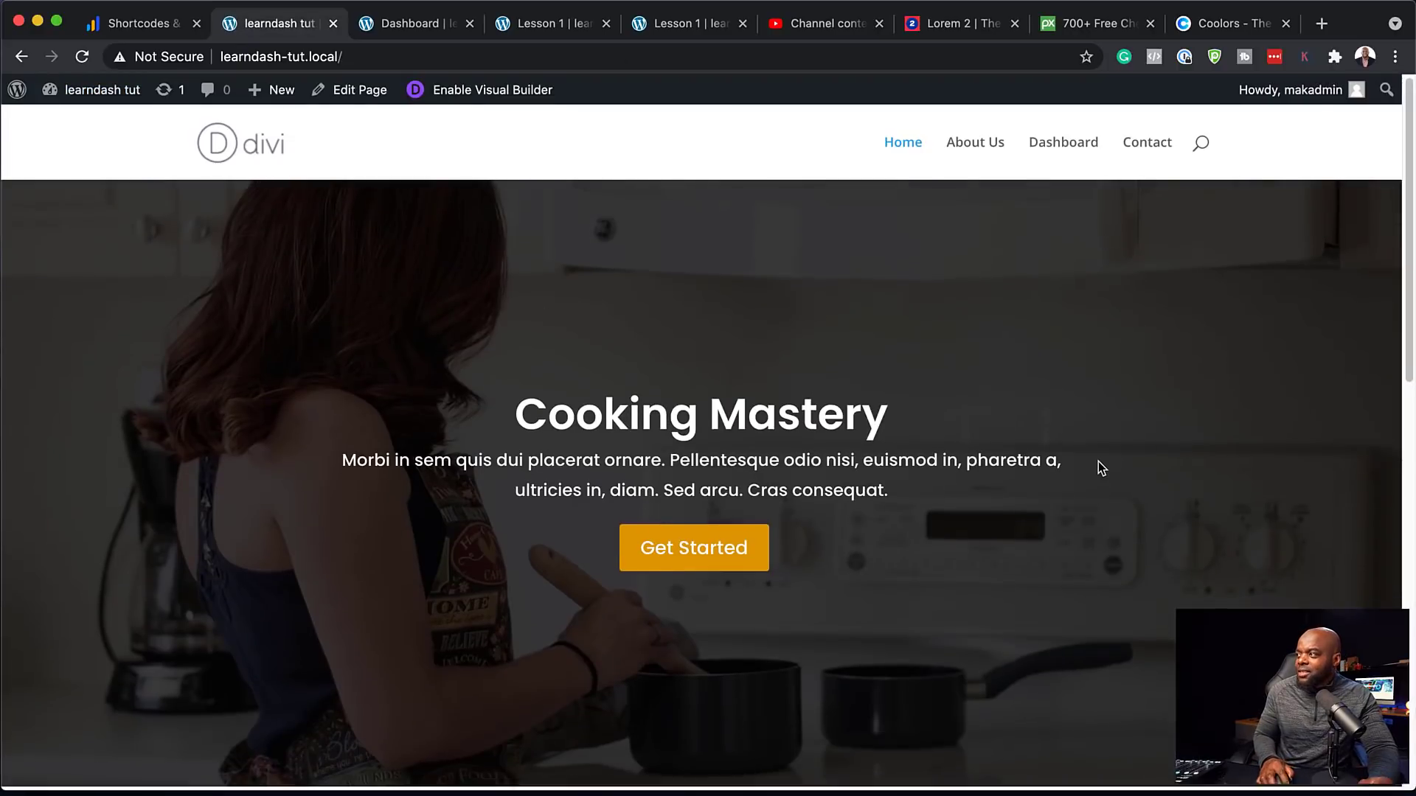
Scroll to All Courses and open the Suspendisse urna course page
scroll(1099, 464, "down", 6)
scroll(1099, 464, "down", 6)
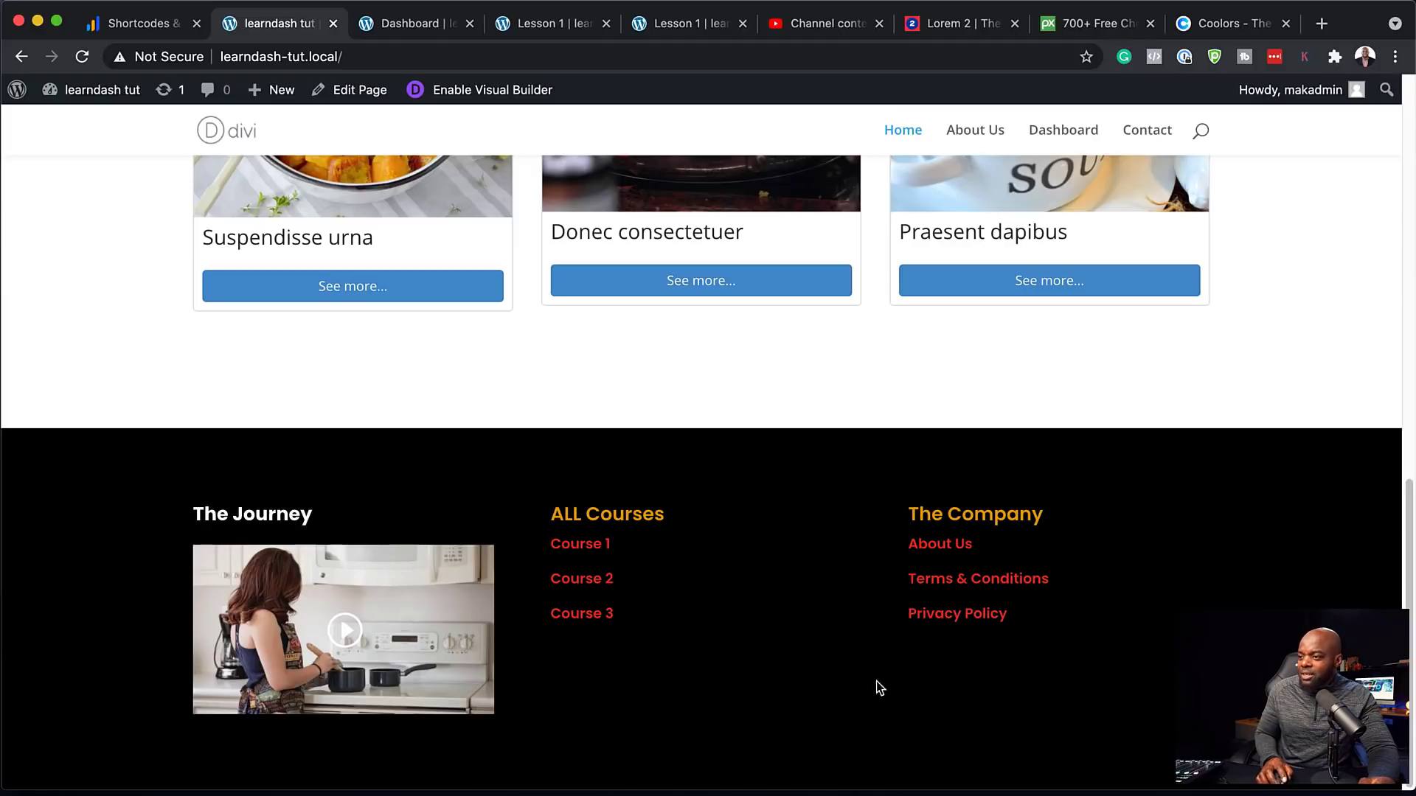
scroll(850, 673, "up", 1)
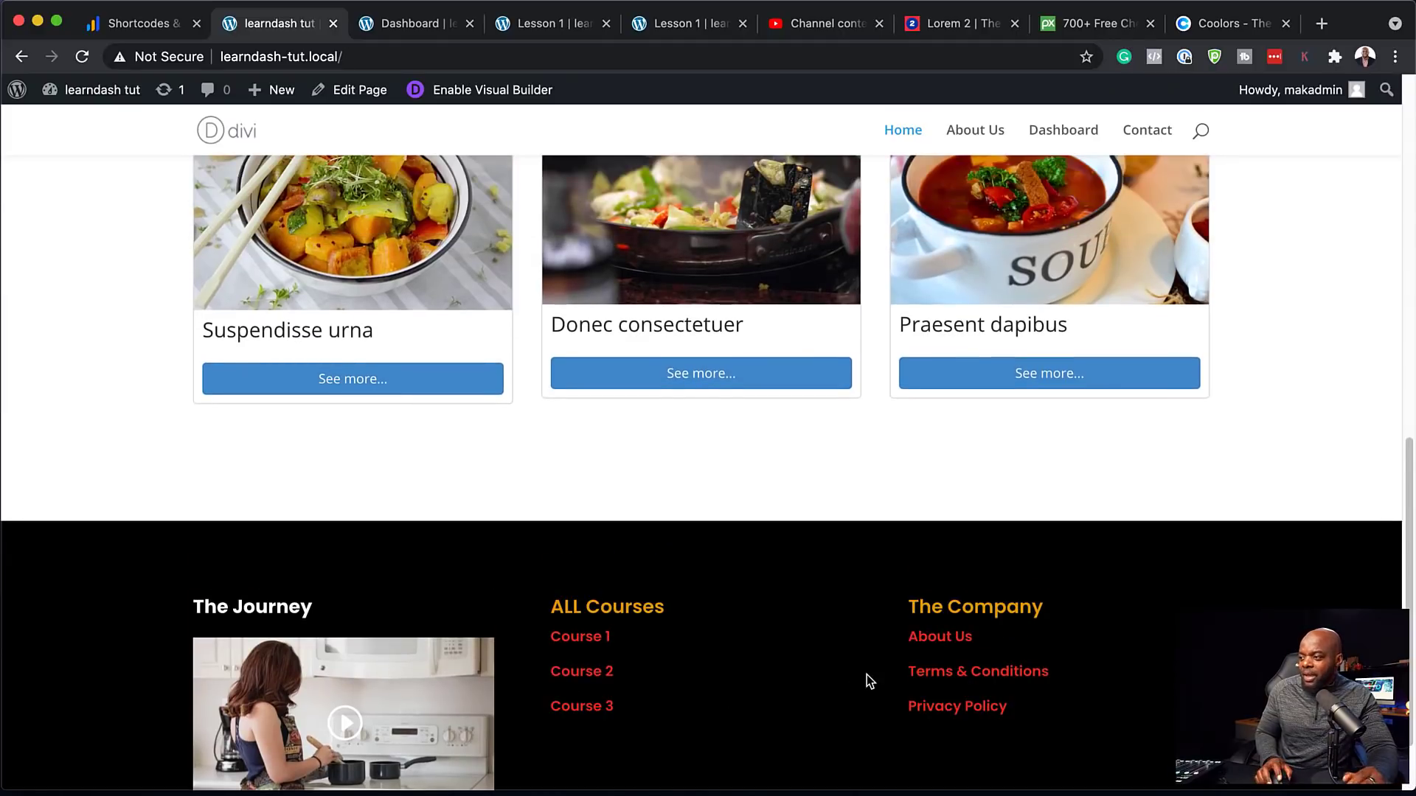
scroll(865, 680, "up", 1)
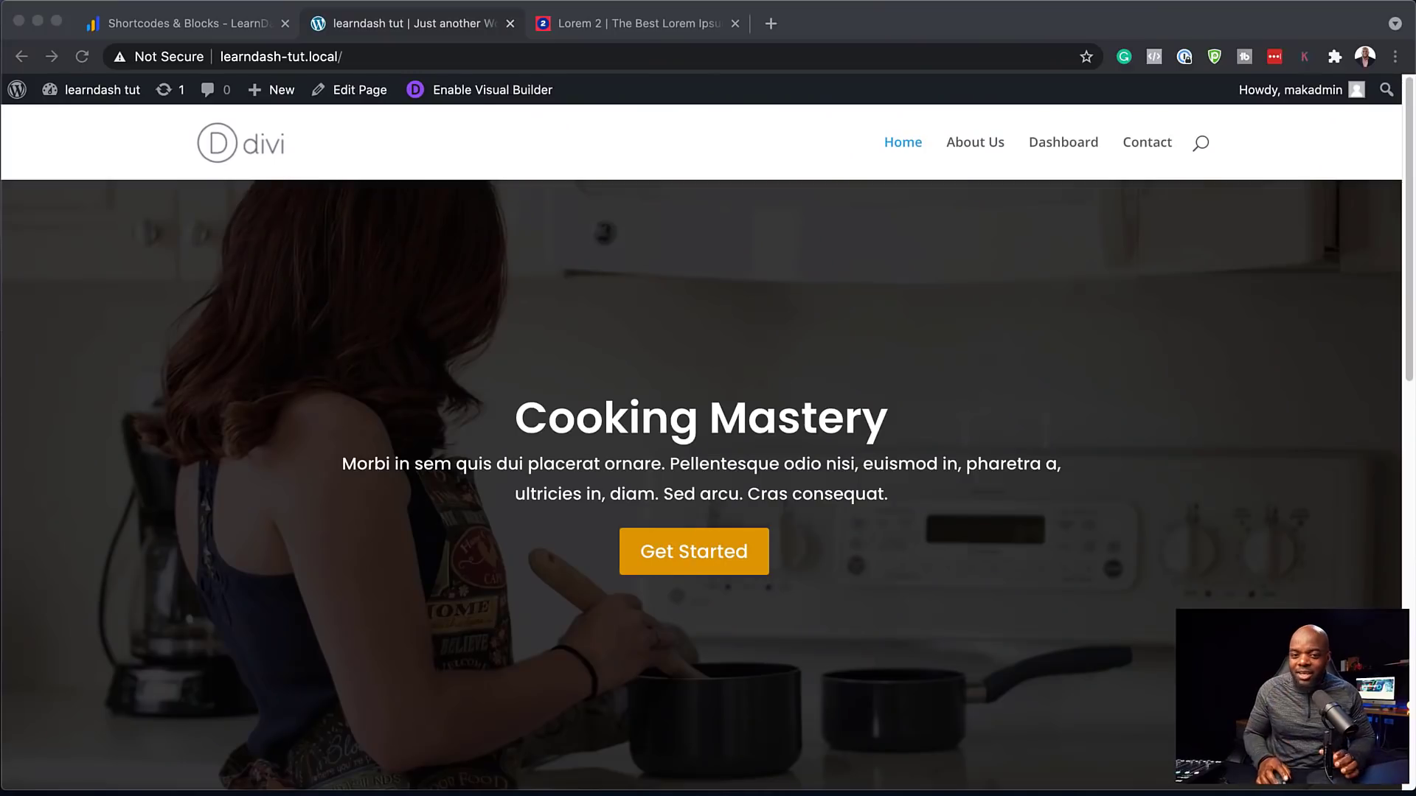
scroll(700, 472, "down", 8)
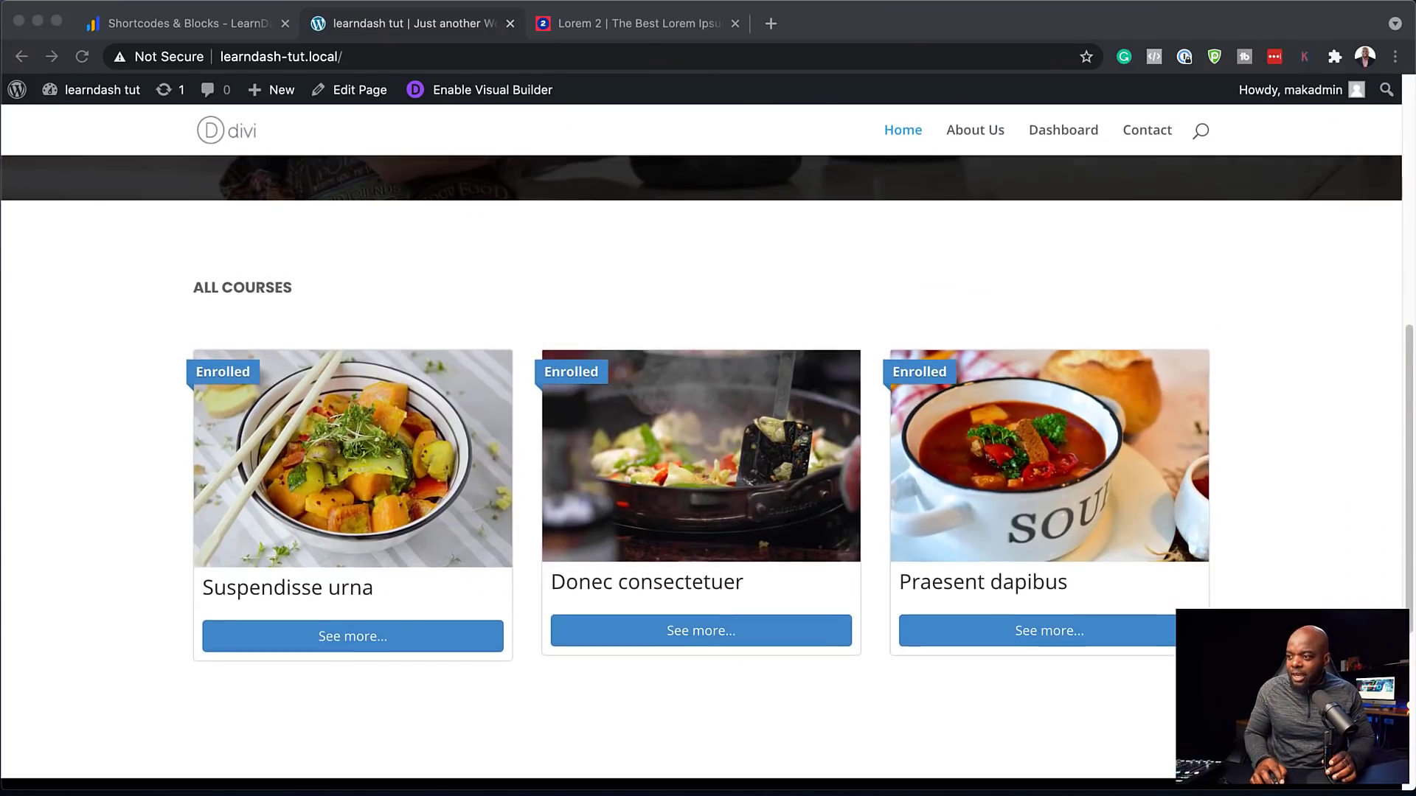
left_click(370, 636)
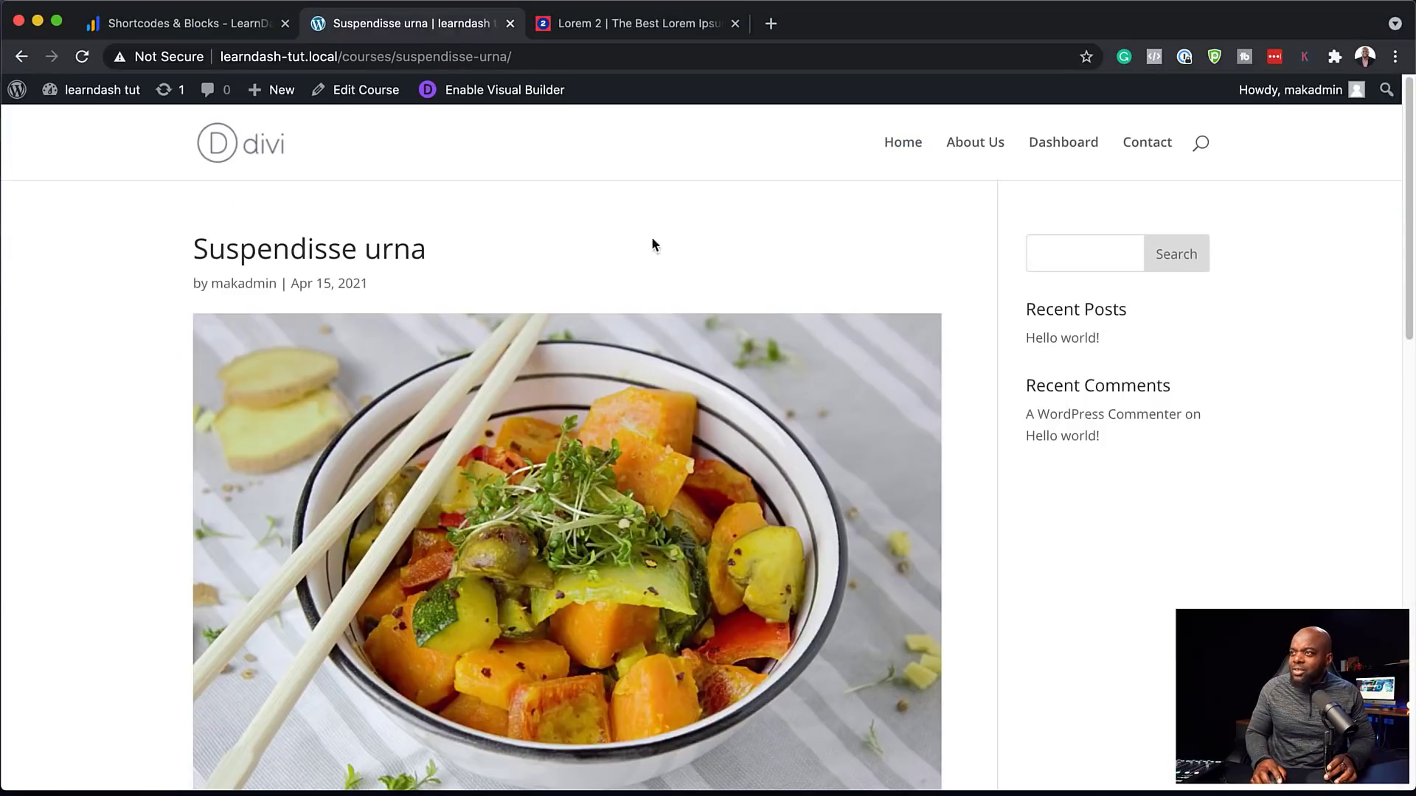
scroll(816, 346, "down", 10)
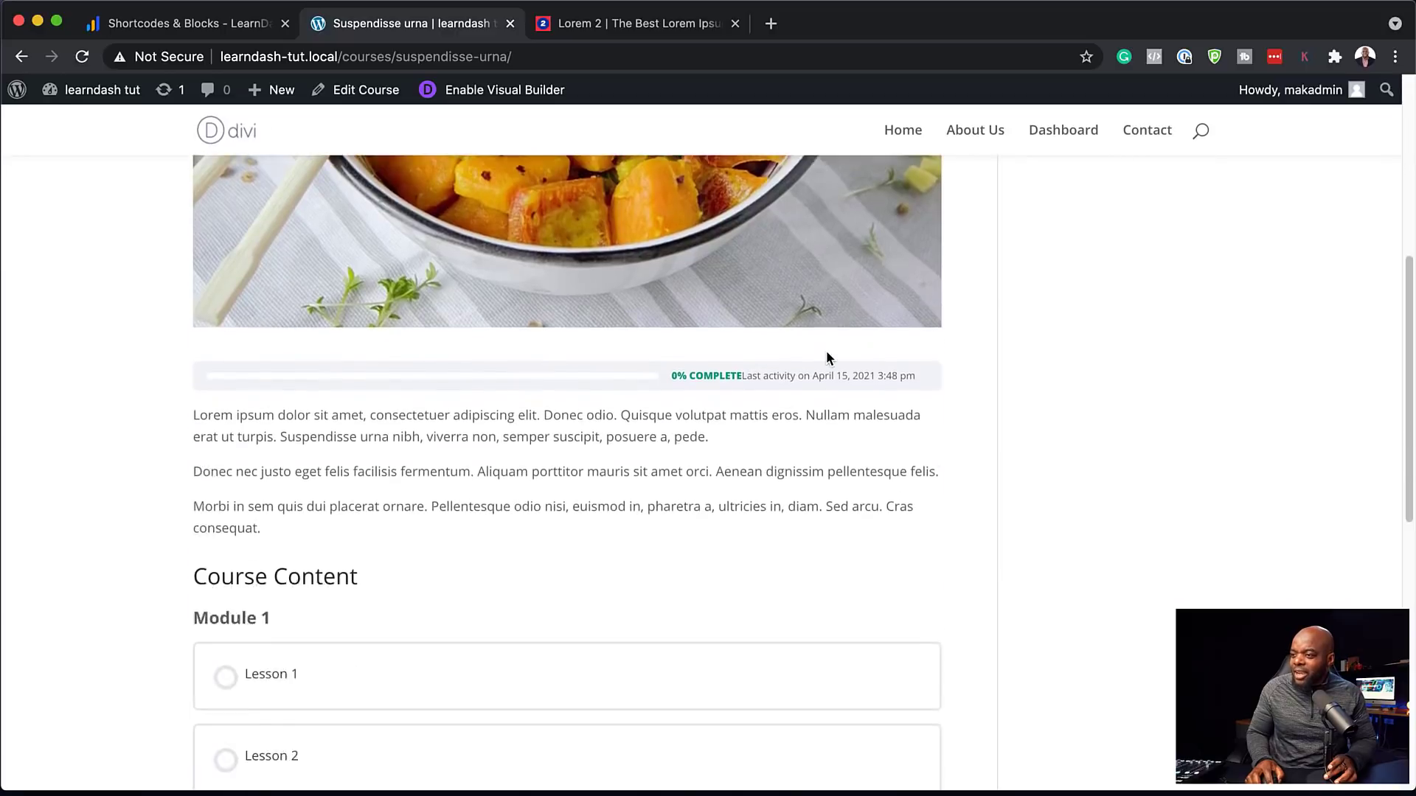
scroll(638, 350, "up", 10)
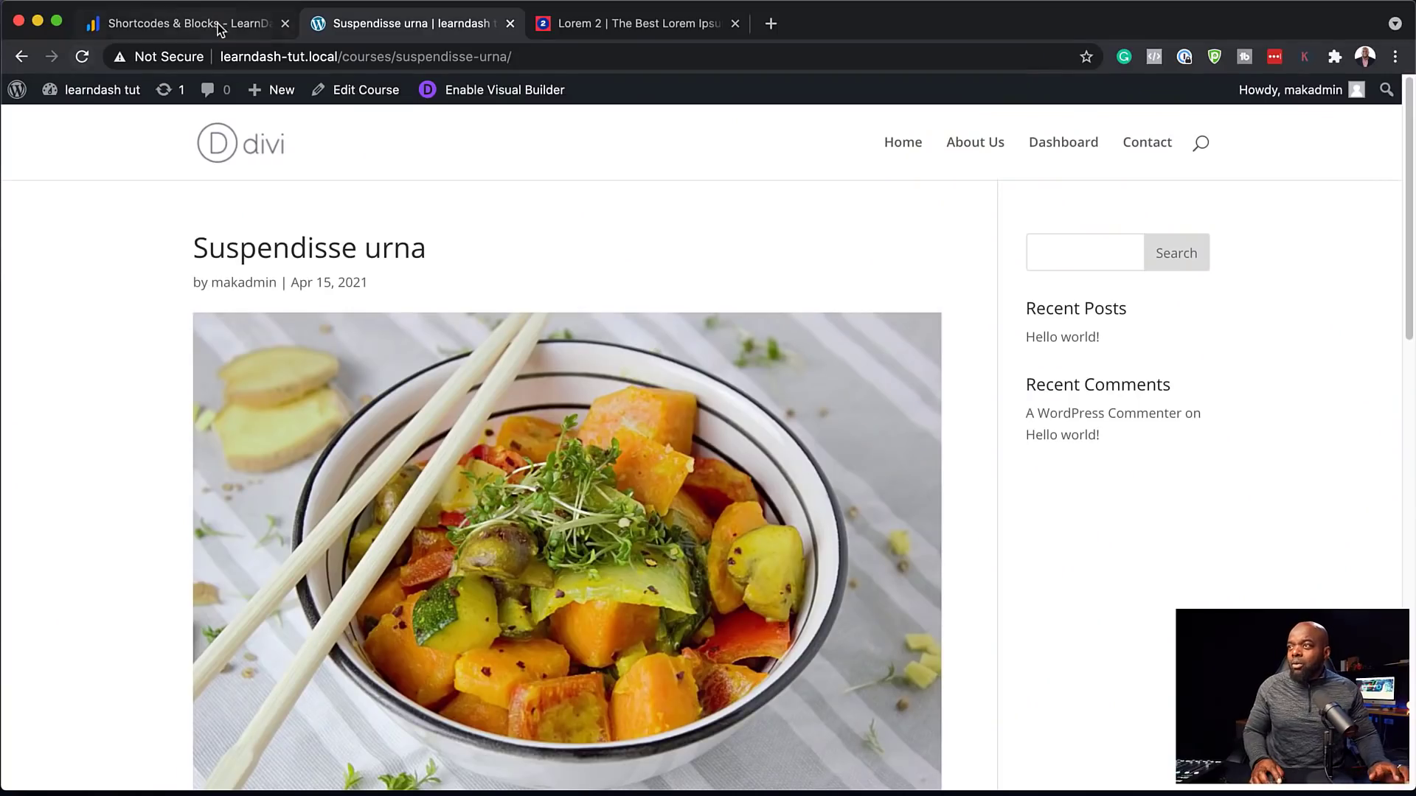
Go from the site to the dashboard's Divi Theme Builder
mouse_move(96, 90)
left_click(86, 131)
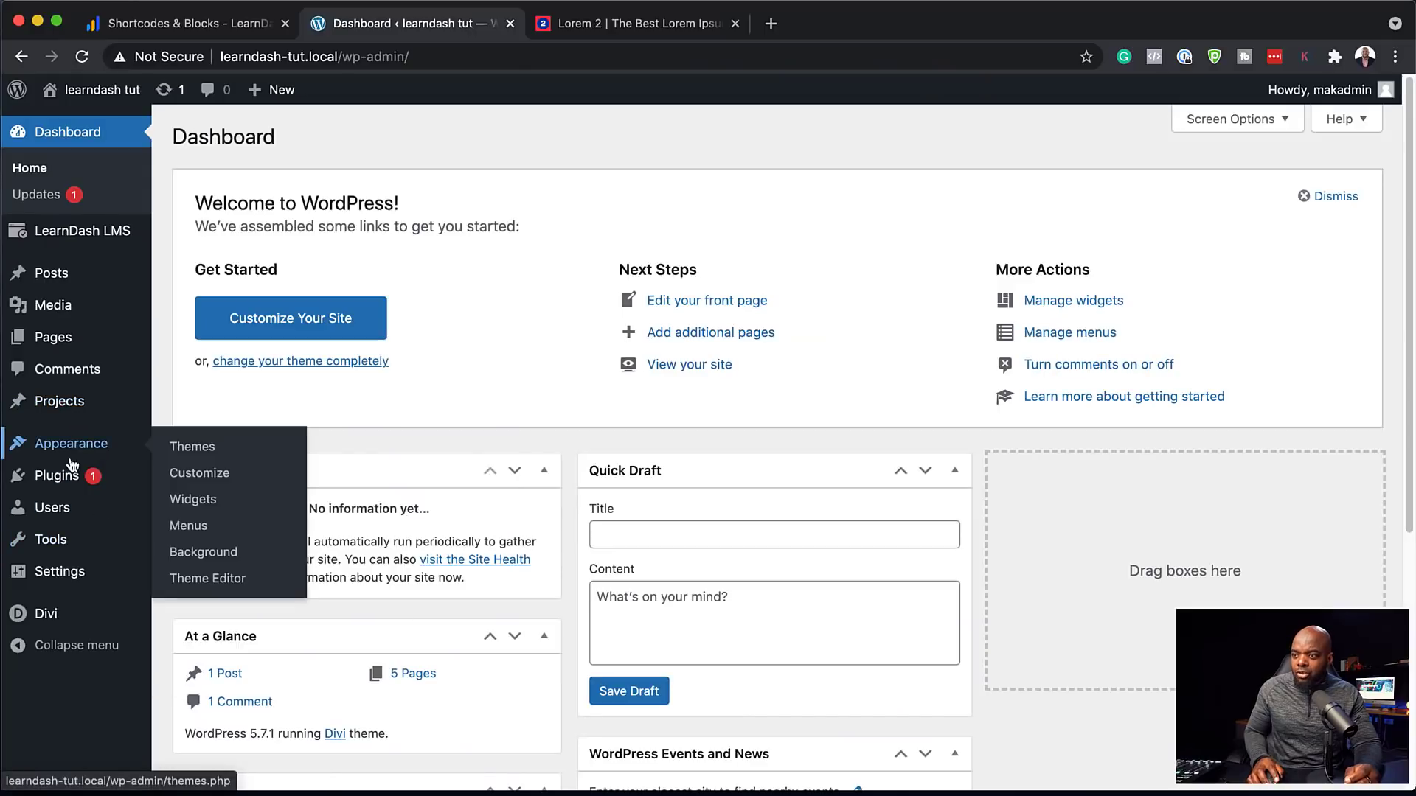
mouse_move(44, 613)
left_click(203, 639)
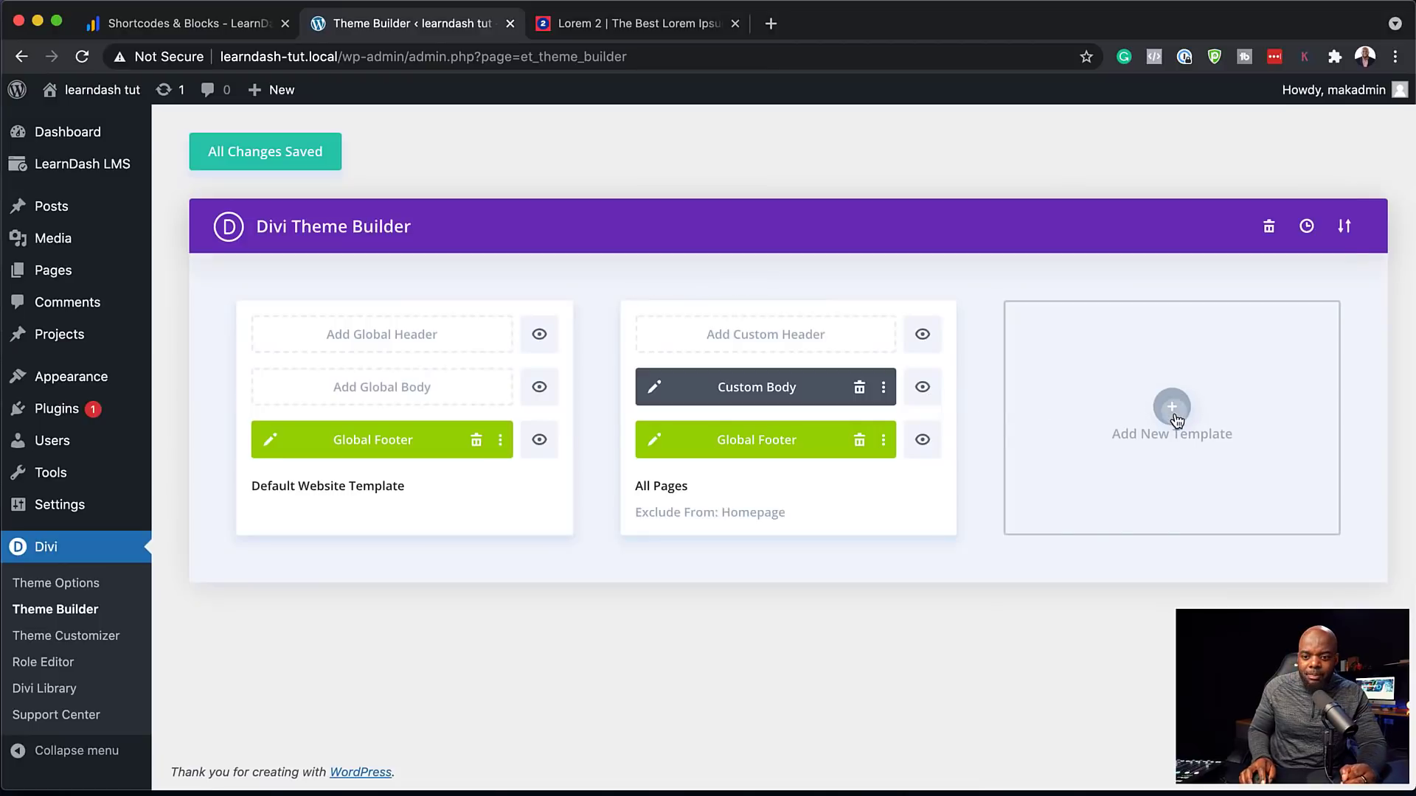
Create an All Courses template using the All Pages Custom Body, and save the changes
left_click(1172, 408)
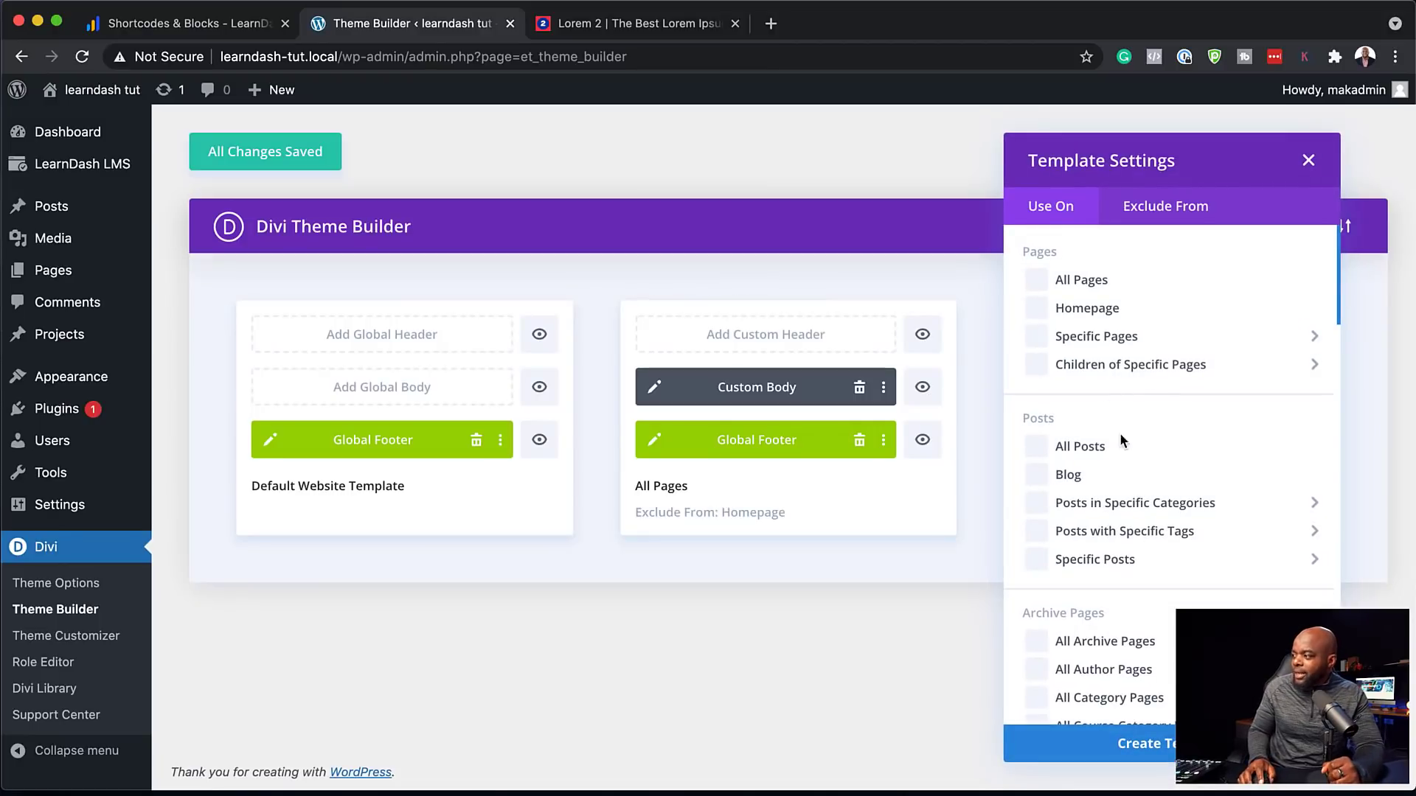
scroll(1178, 521, "down", 6)
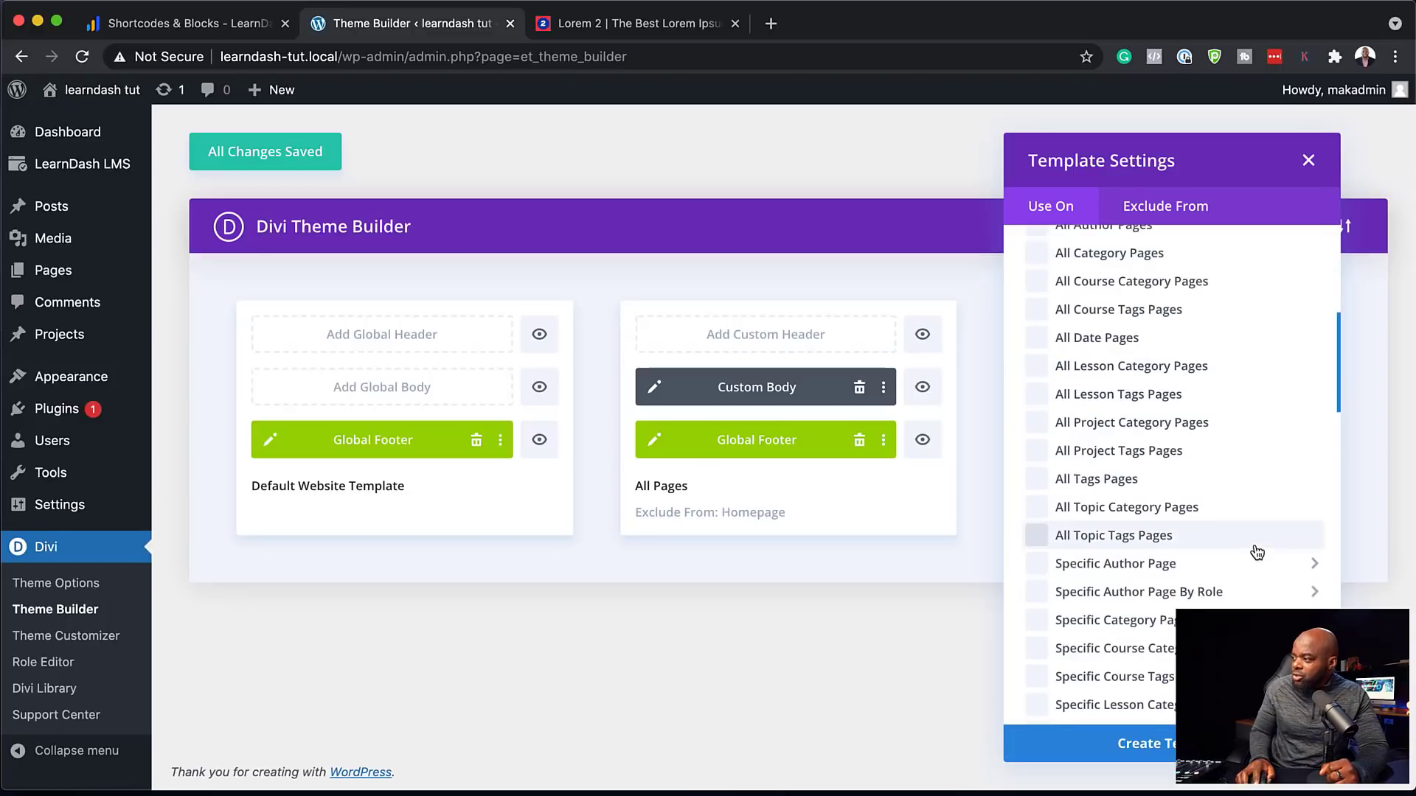
scroll(1256, 553, "down", 10)
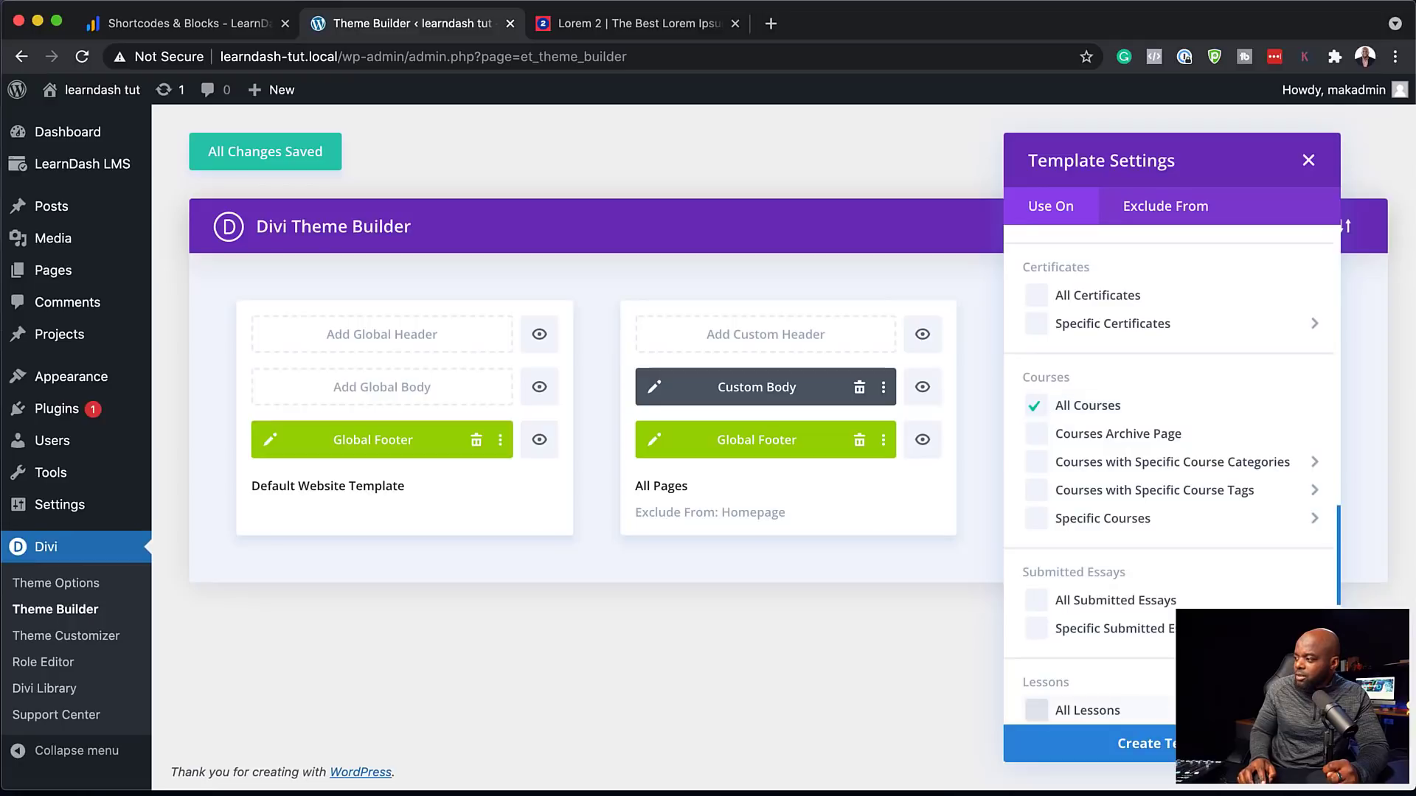
left_click(1084, 743)
left_click(1168, 386)
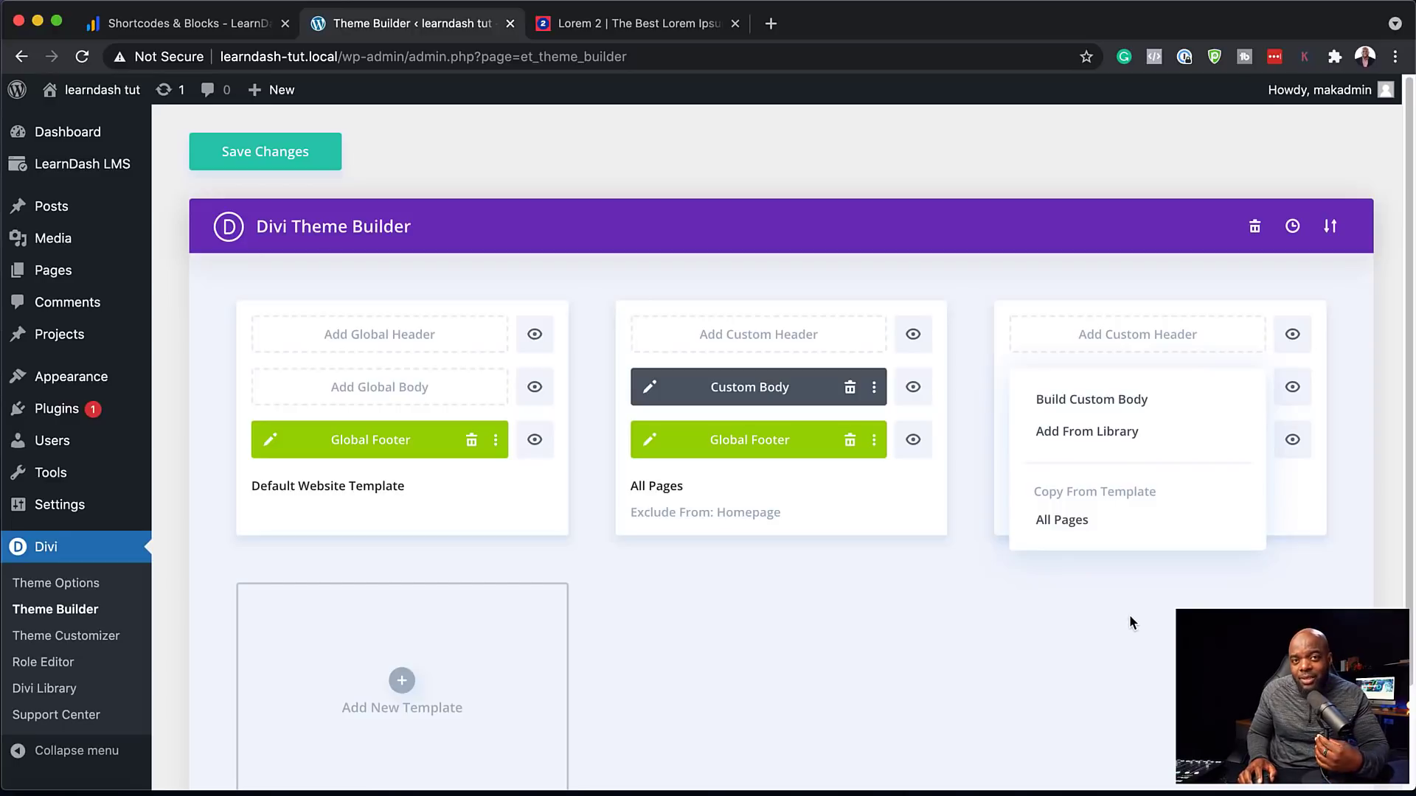
left_click(1083, 643)
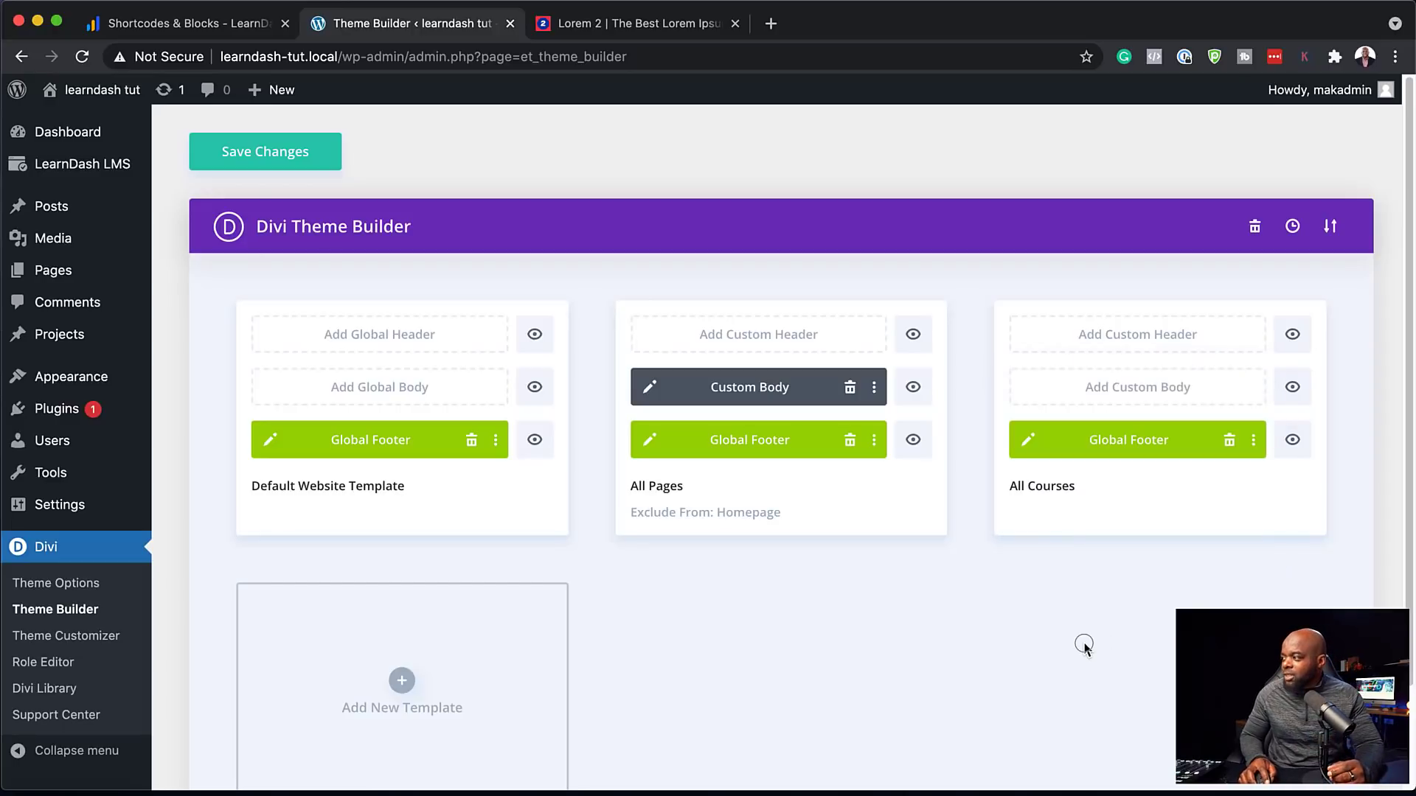
left_click_drag(738, 389, 1148, 391)
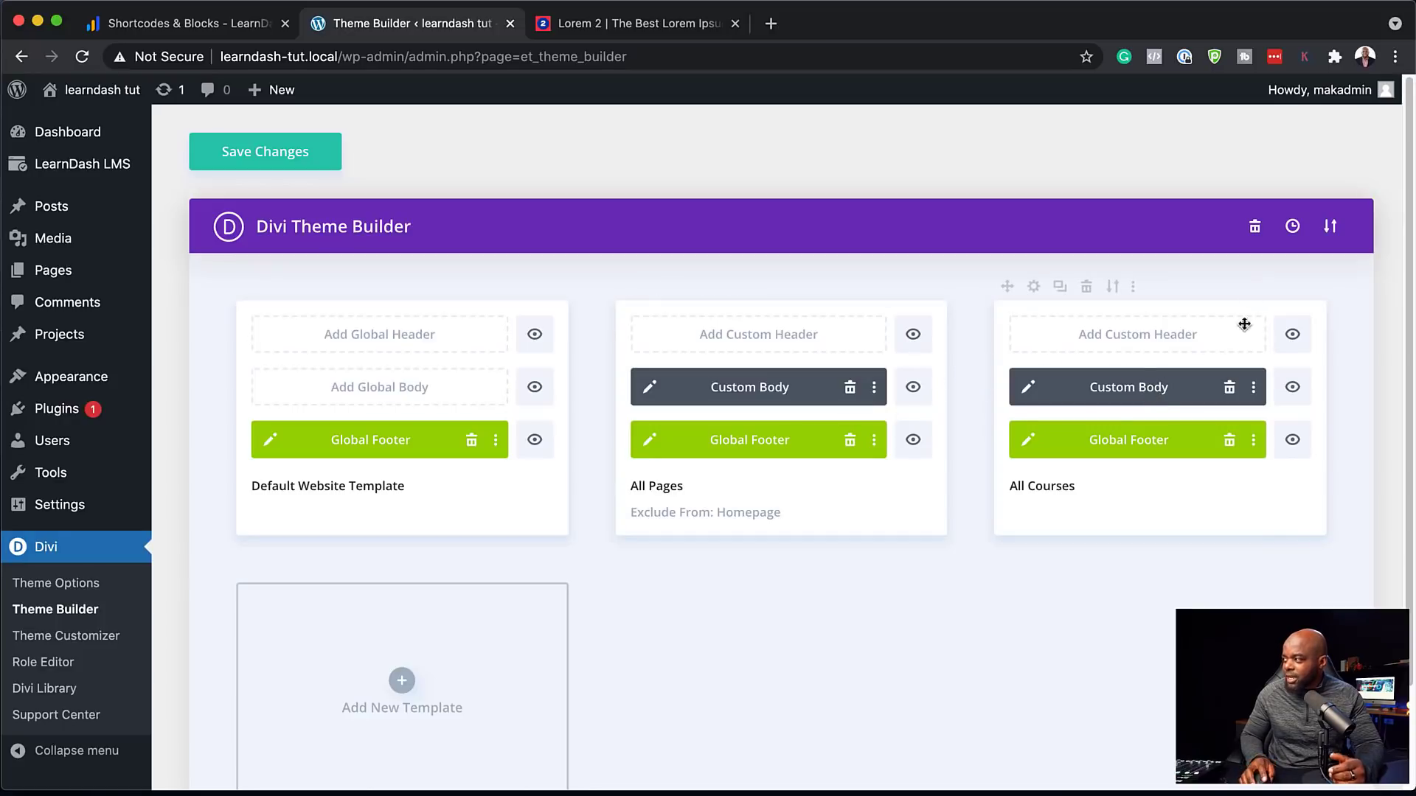
left_click(301, 154)
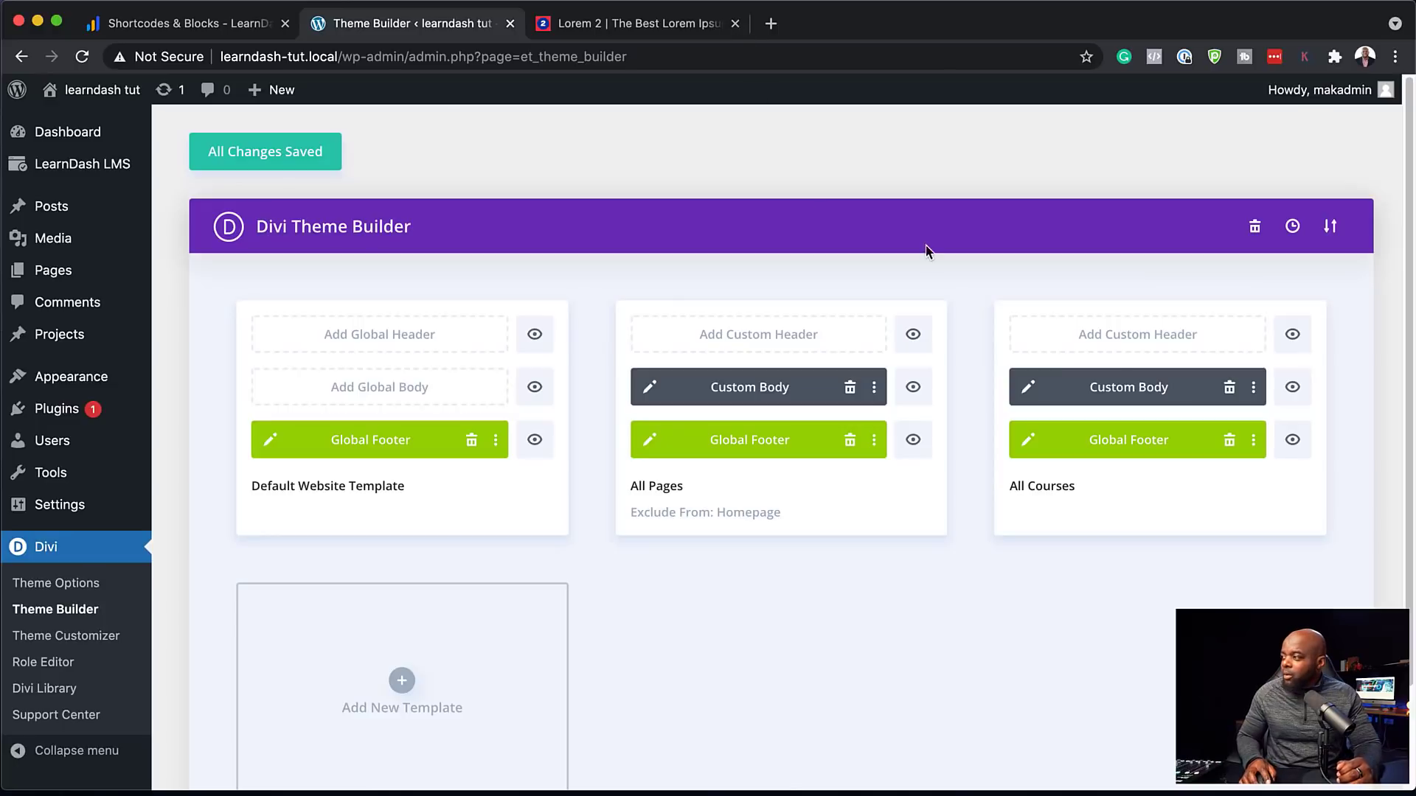
In the All Courses body, replace the post title's dark background colour with the dynamic Featured Image
left_click(1029, 388)
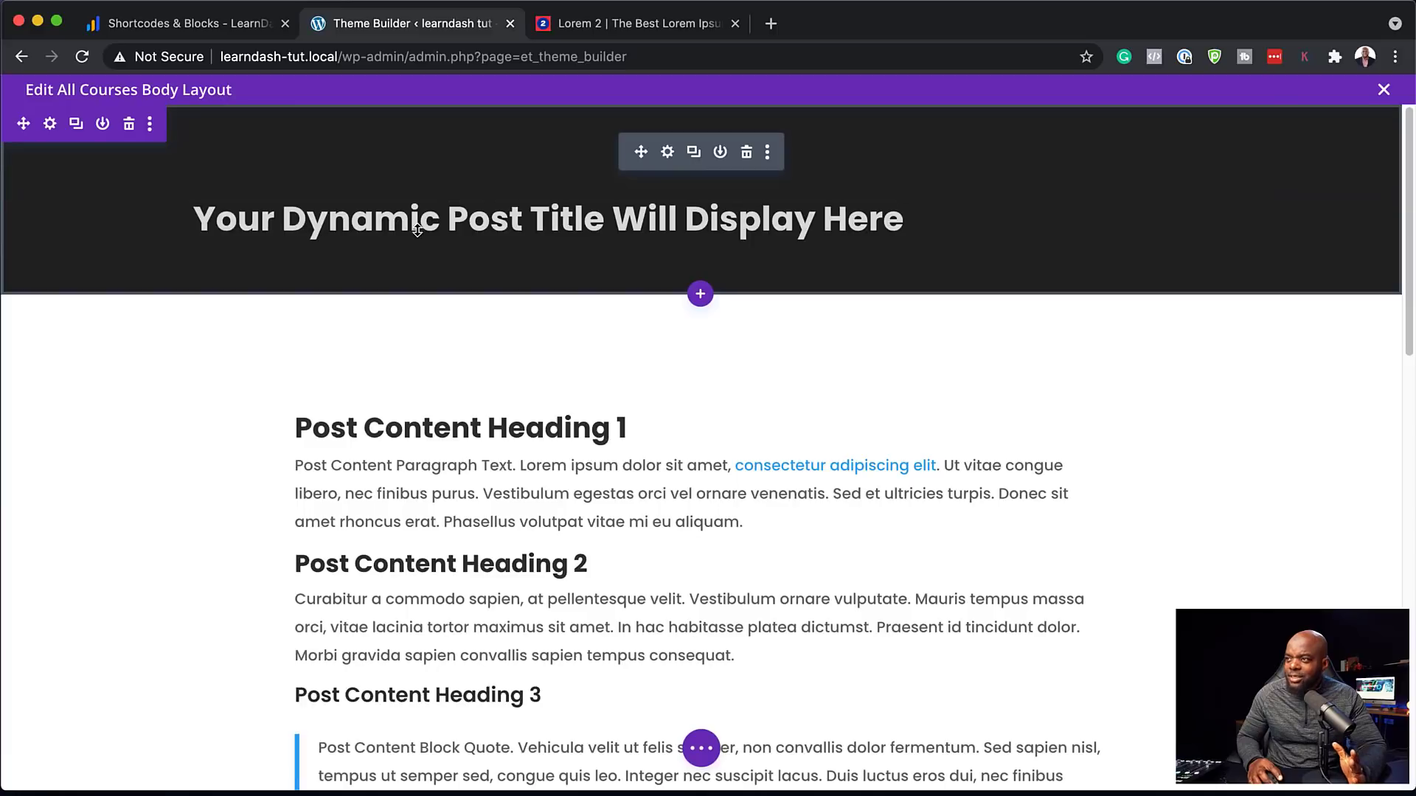
left_click(667, 152)
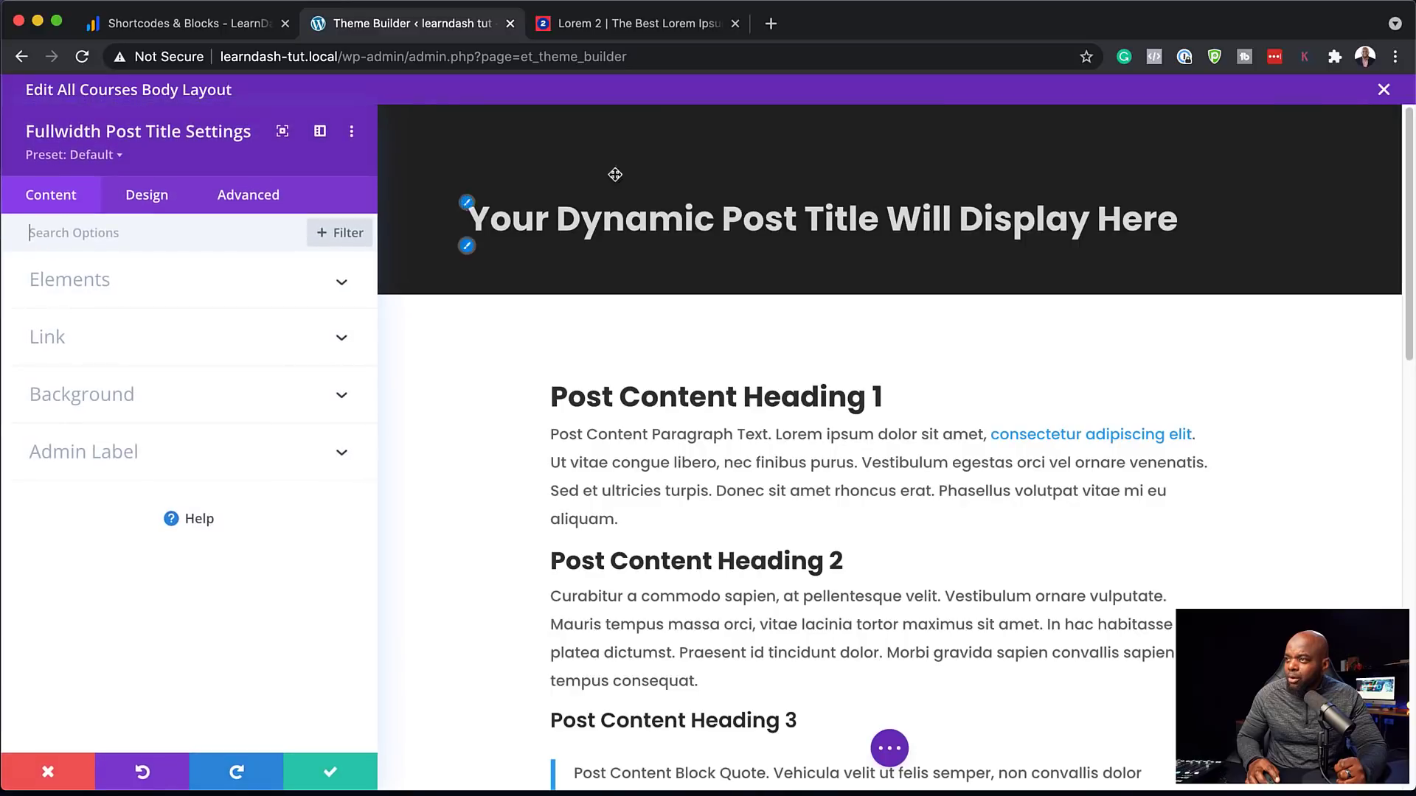
left_click(164, 398)
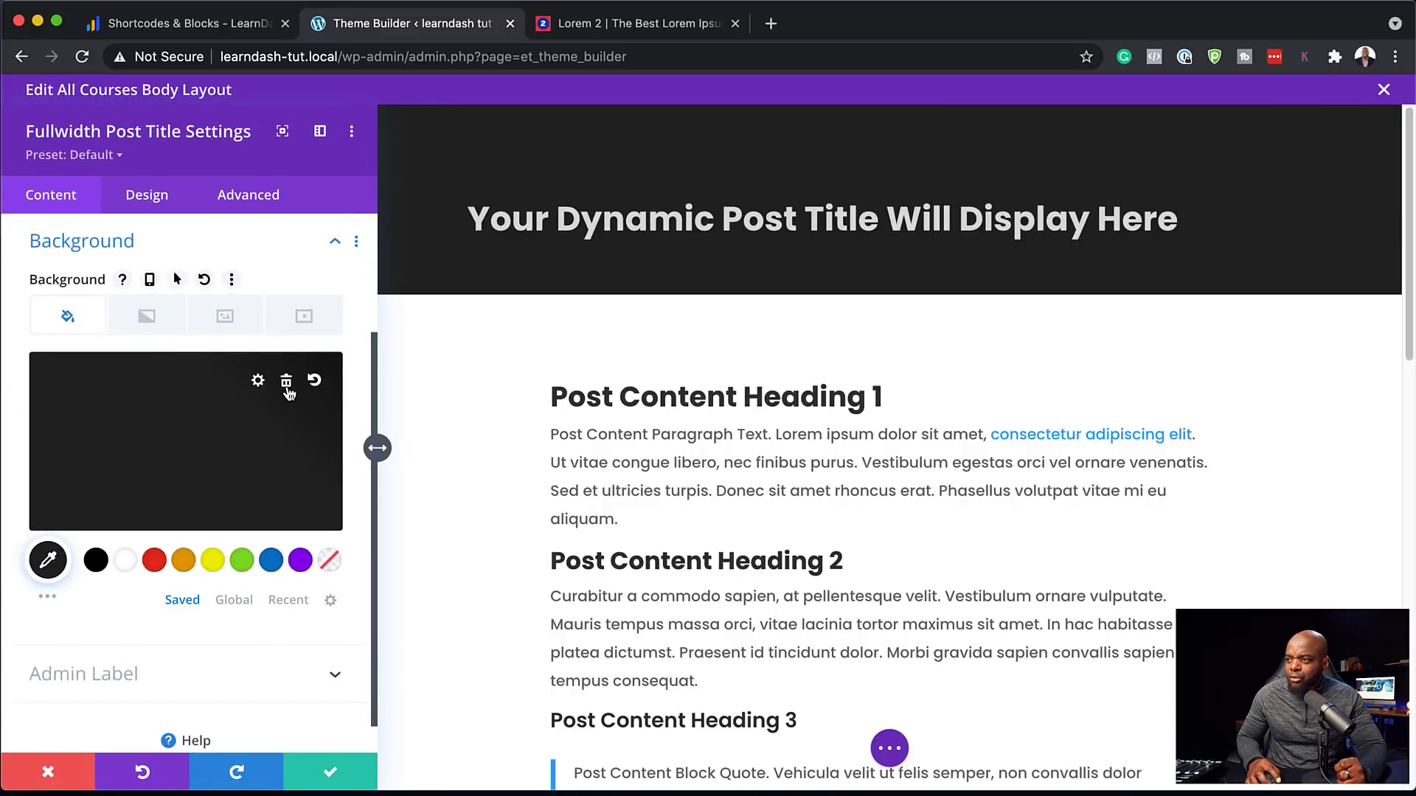
left_click(287, 383)
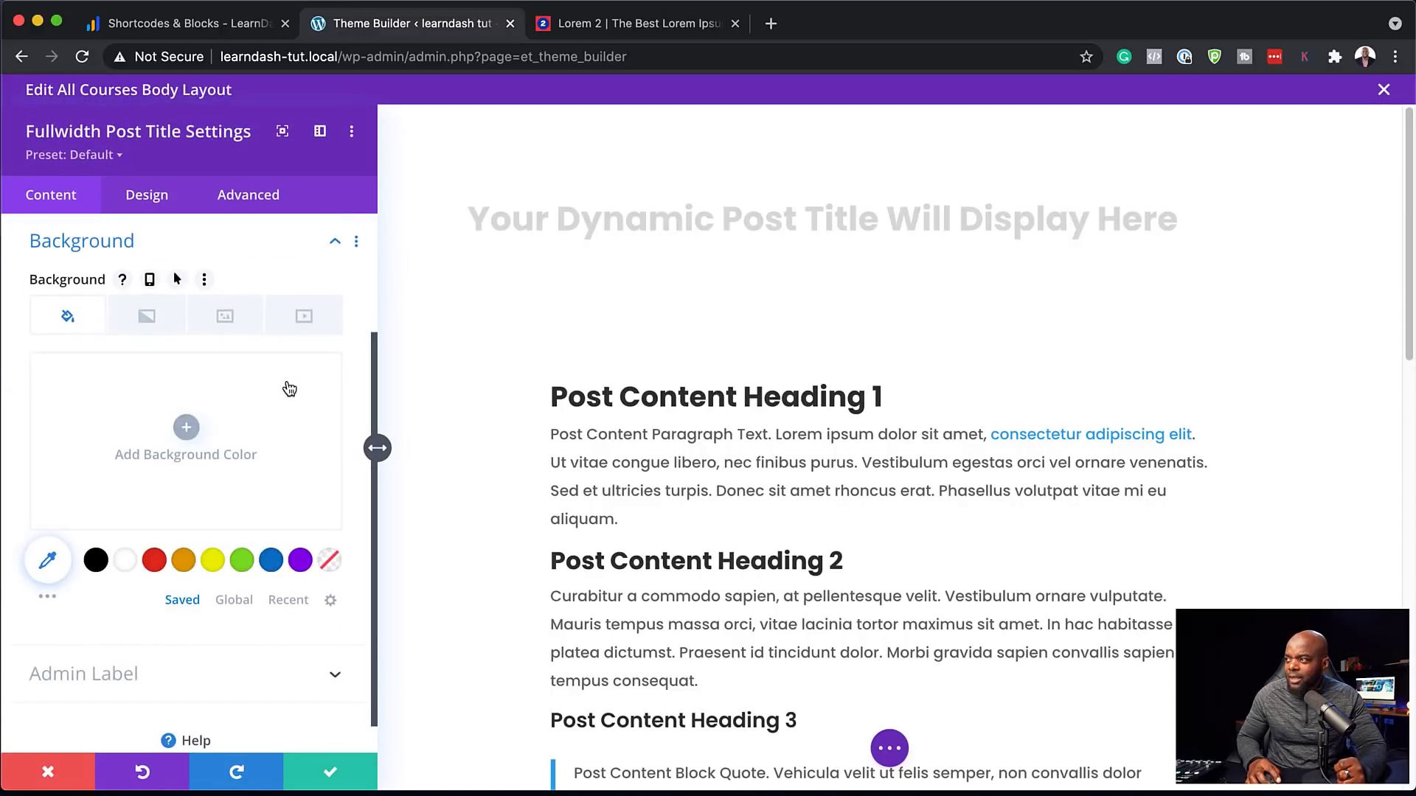
left_click(227, 324)
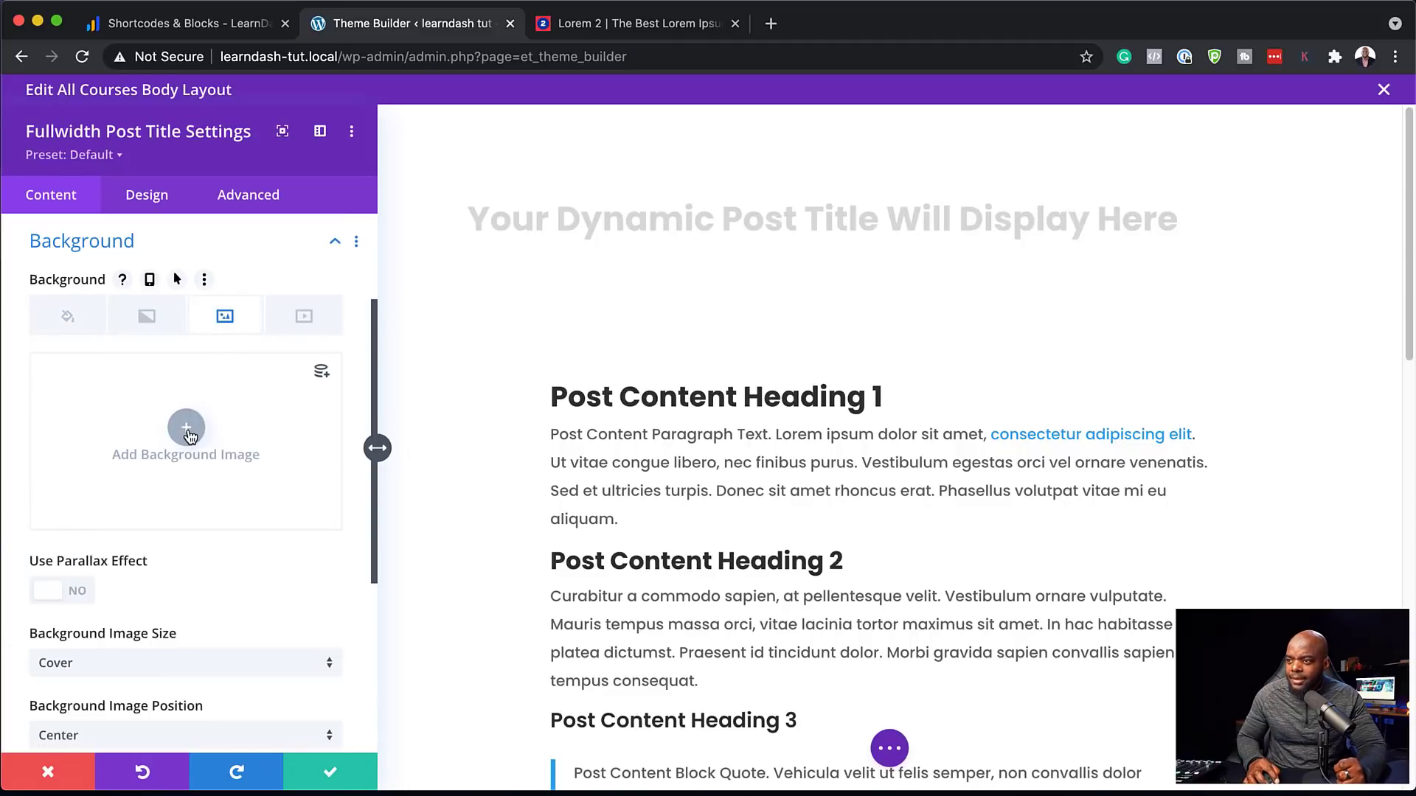
left_click(326, 376)
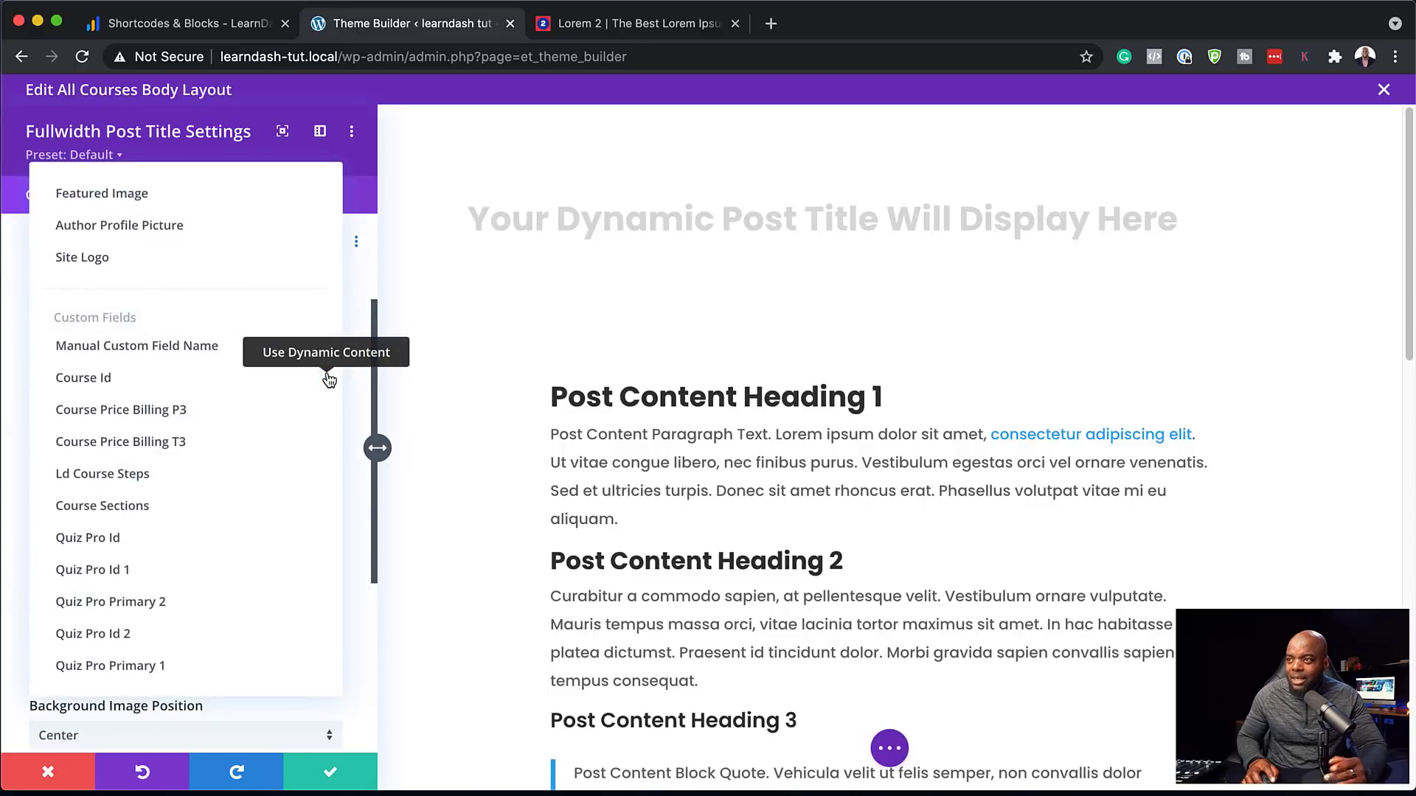
left_click(240, 194)
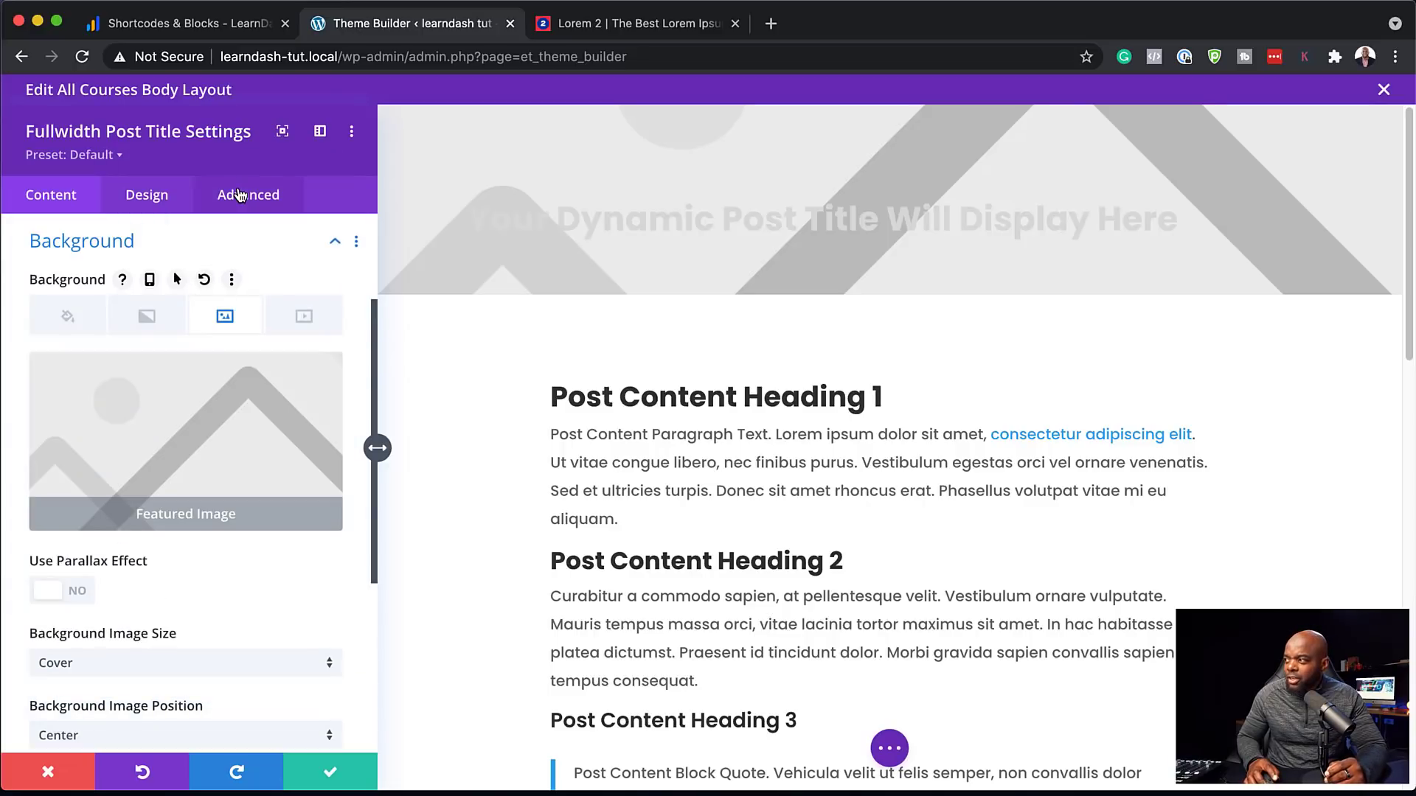
left_click(154, 325)
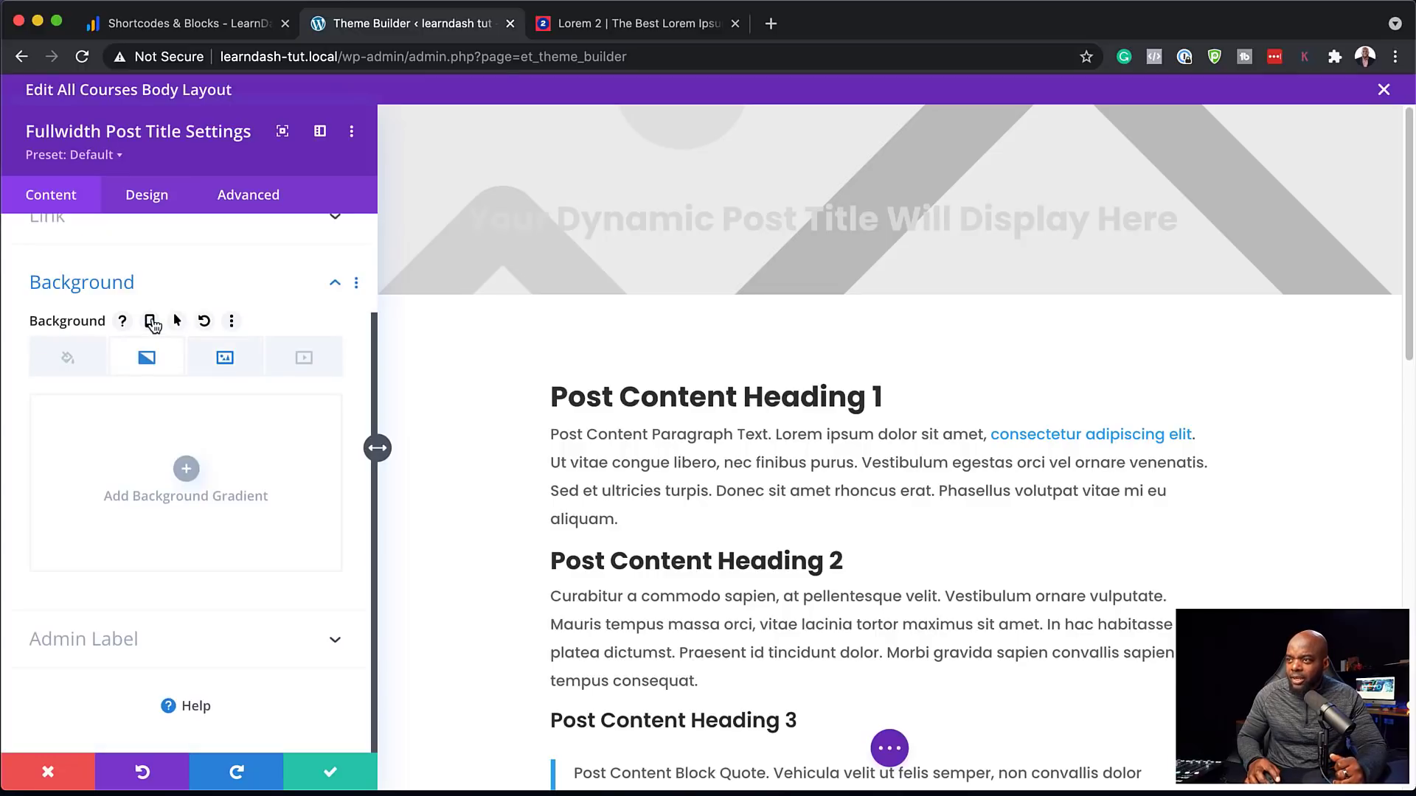
Add a 90deg gradient to the title background with black as the first colour
left_click(188, 472)
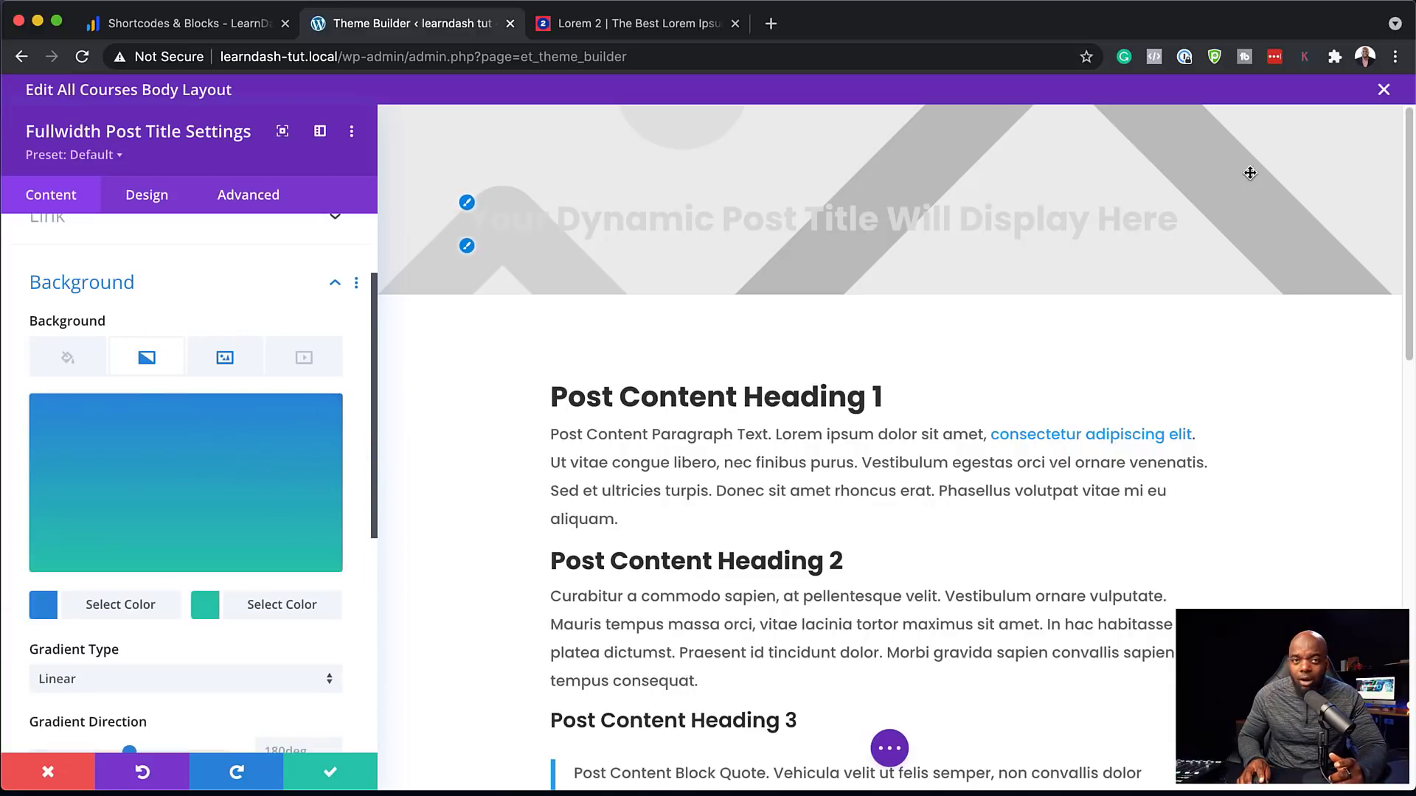
scroll(215, 636, "down", 1)
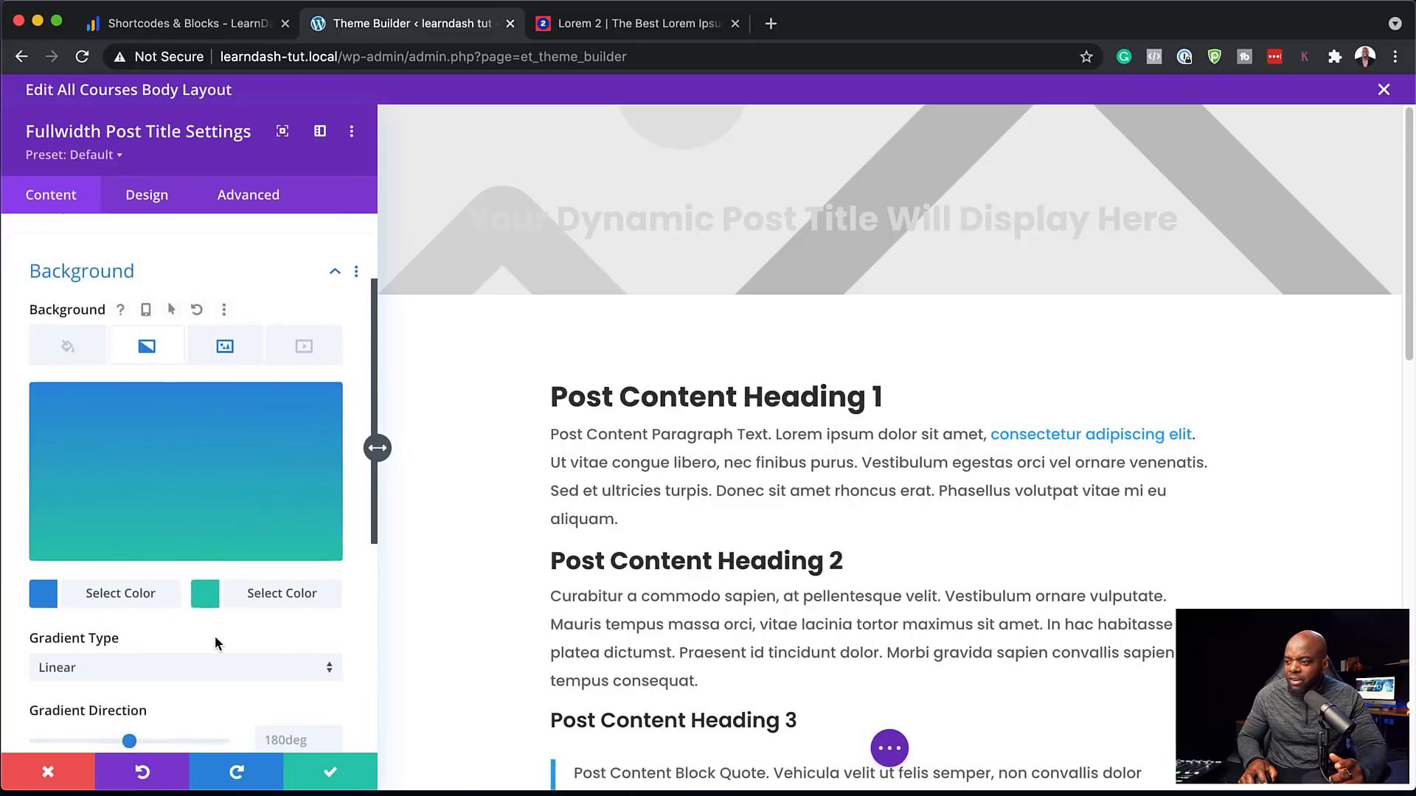
scroll(215, 635, "down", 3)
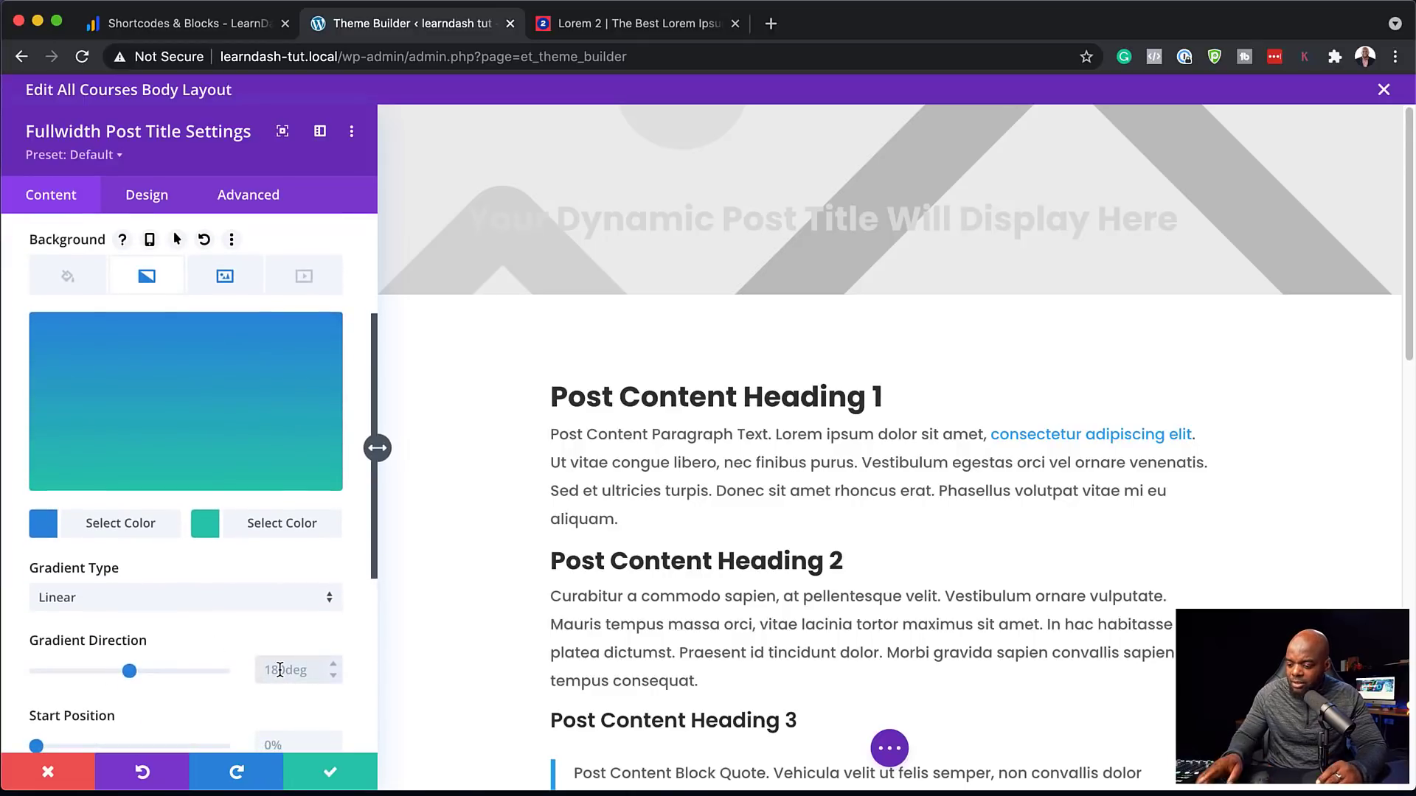
left_click(280, 670)
type("90deg")
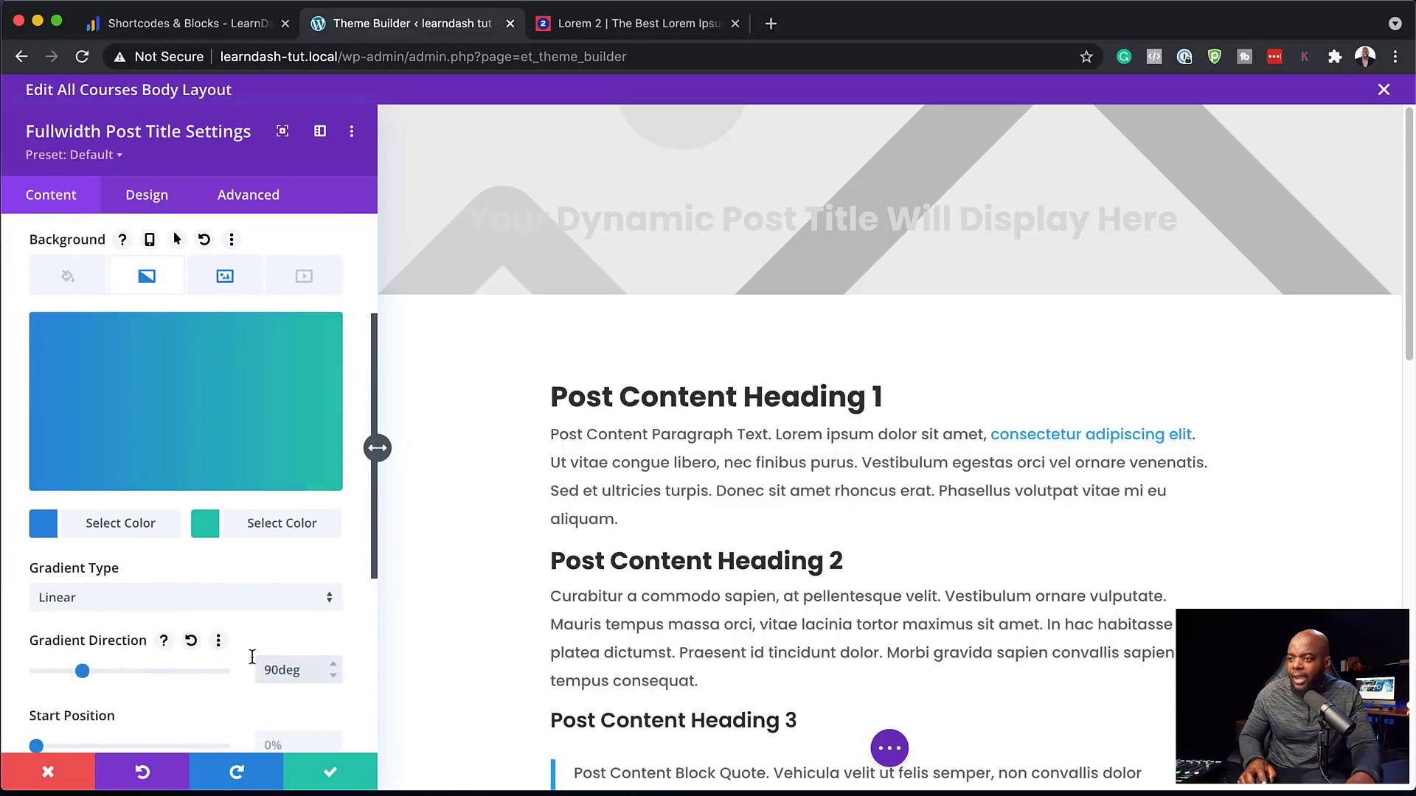
left_click(43, 523)
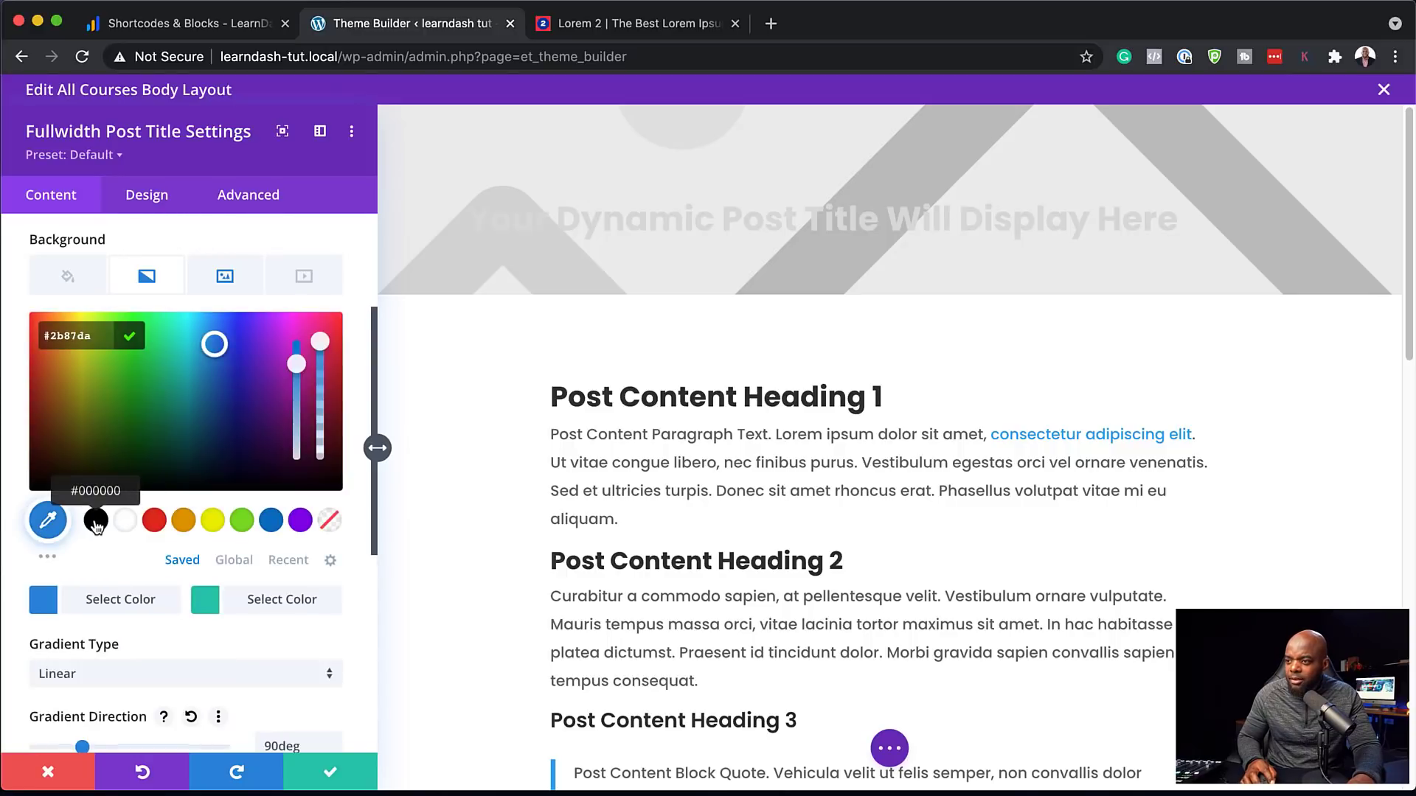
left_click(96, 520)
Make the second gradient colour black at about 0.54 opacity and save the title settings
left_click(205, 603)
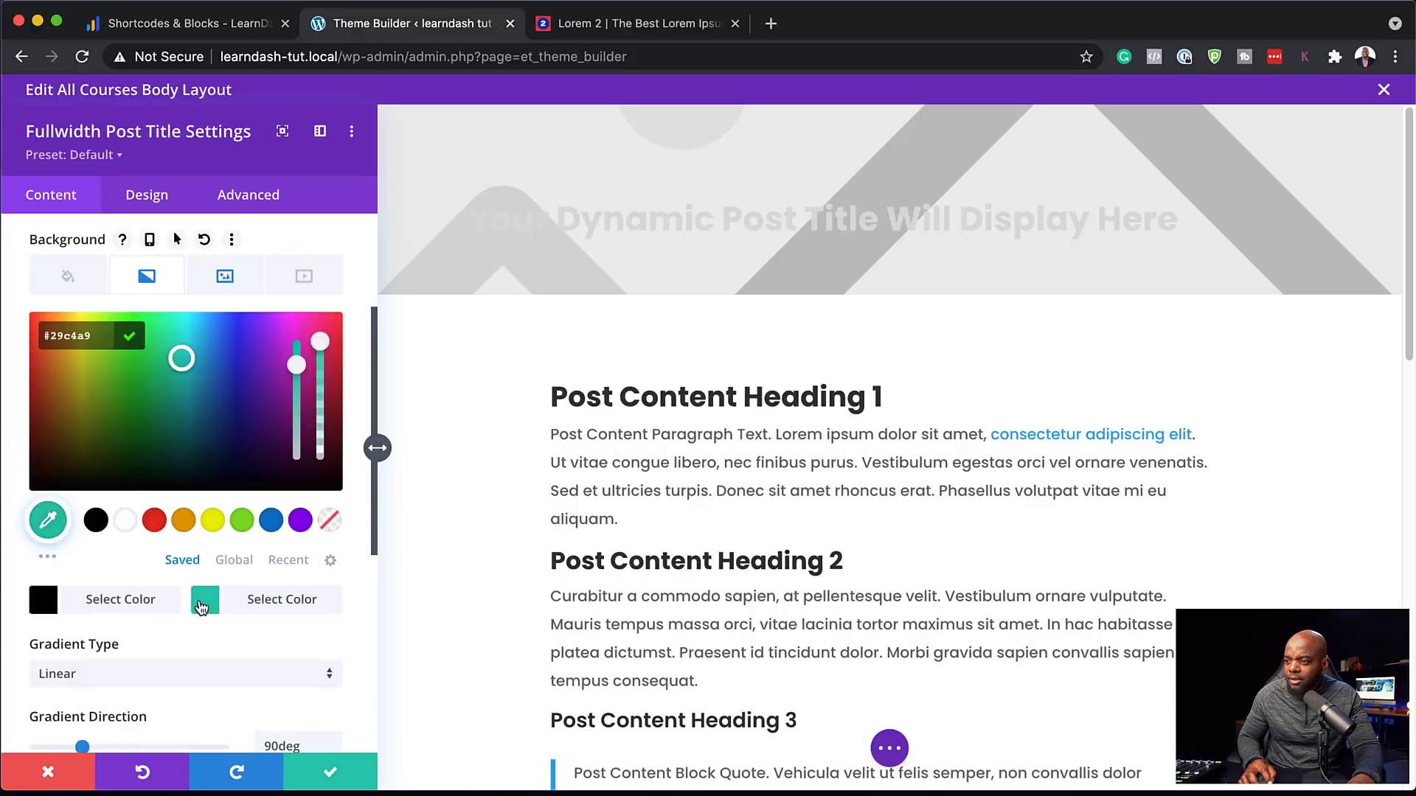
left_click(96, 521)
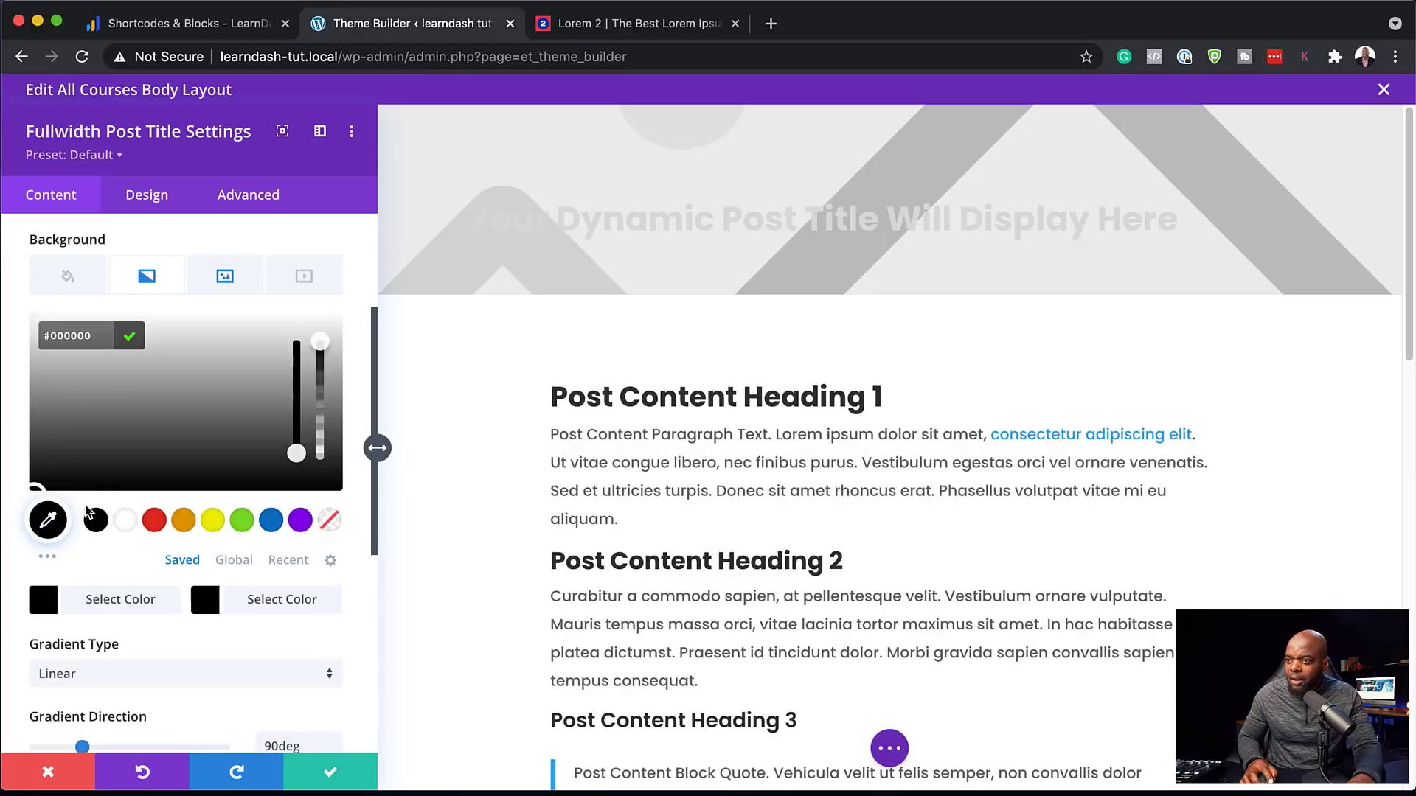
left_click(204, 603)
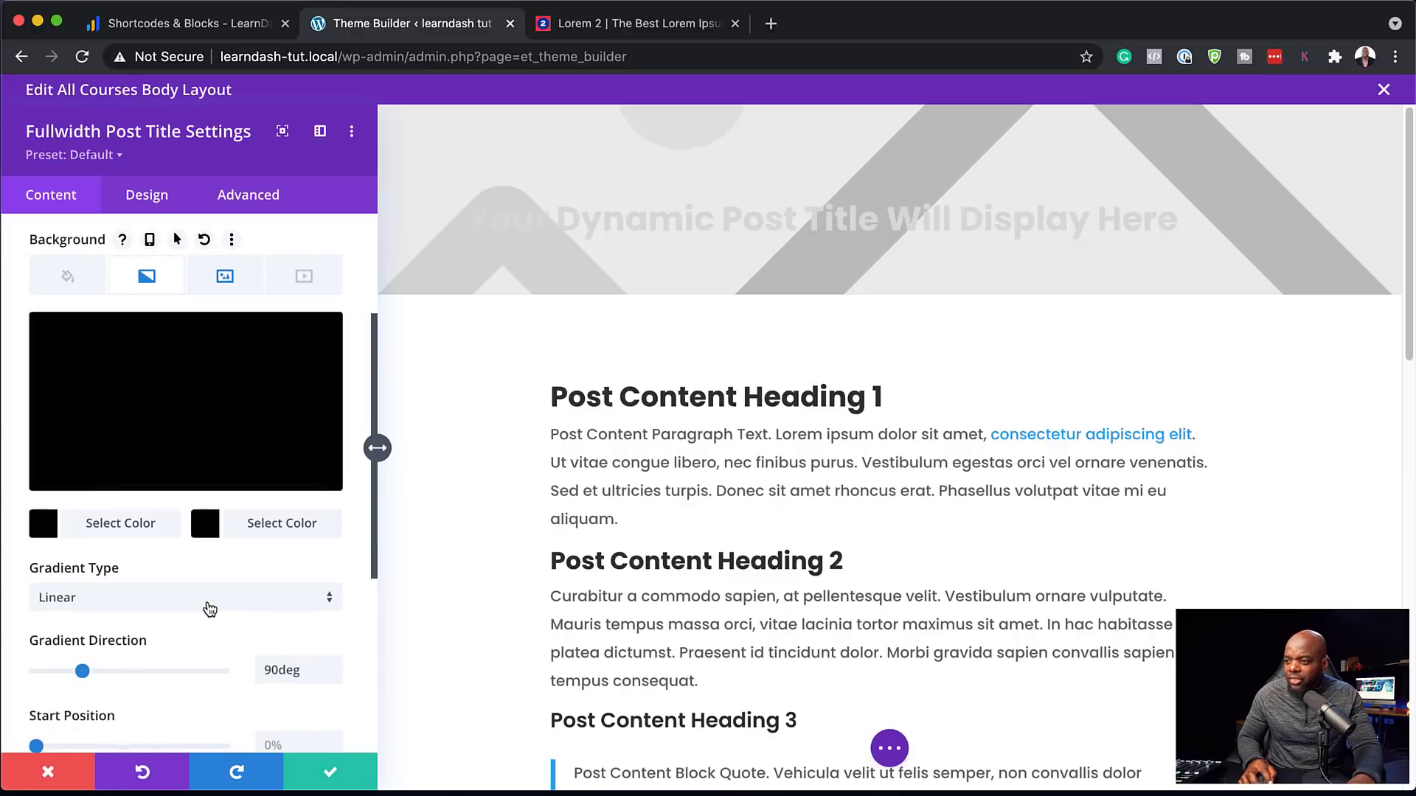
left_click(207, 525)
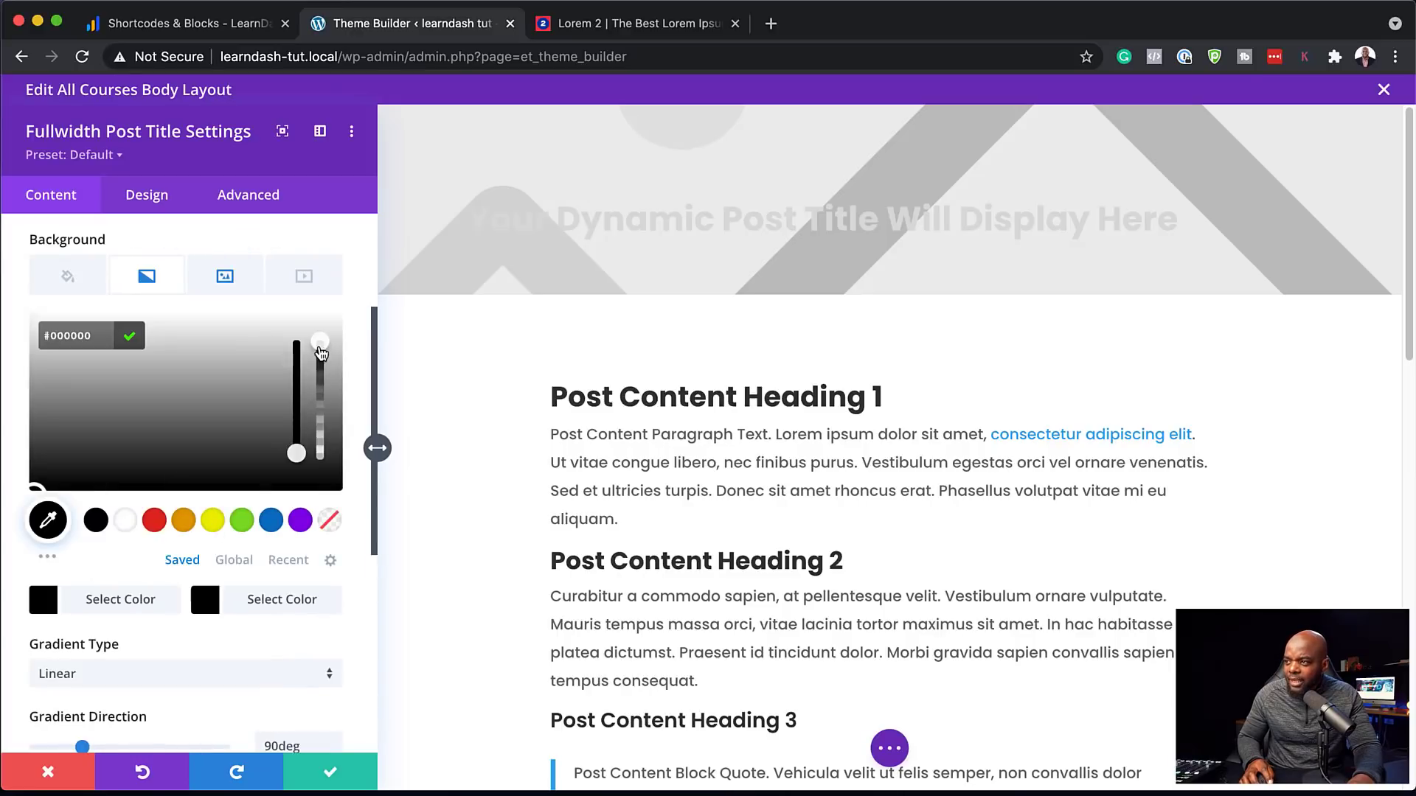
left_click_drag(322, 342, 321, 410)
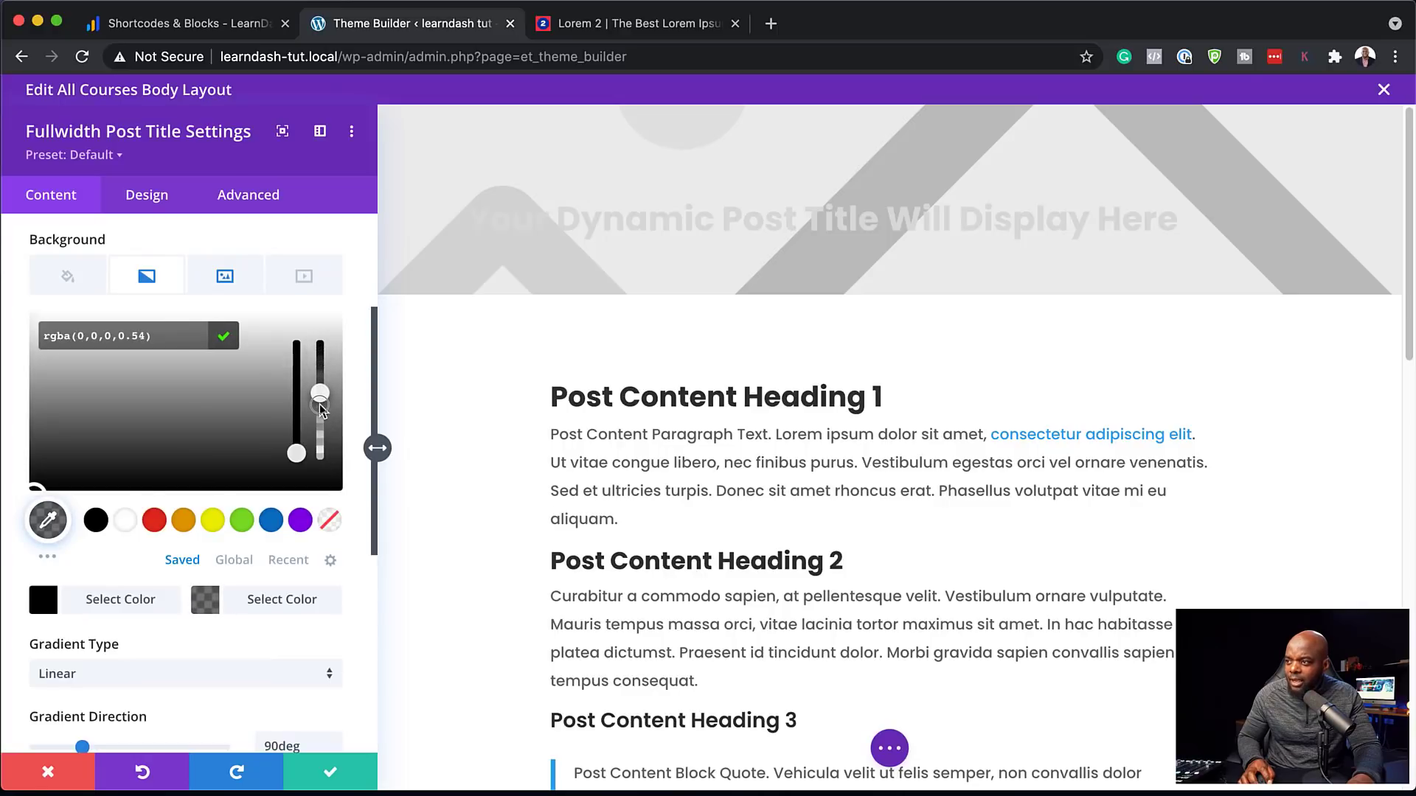
left_click(329, 772)
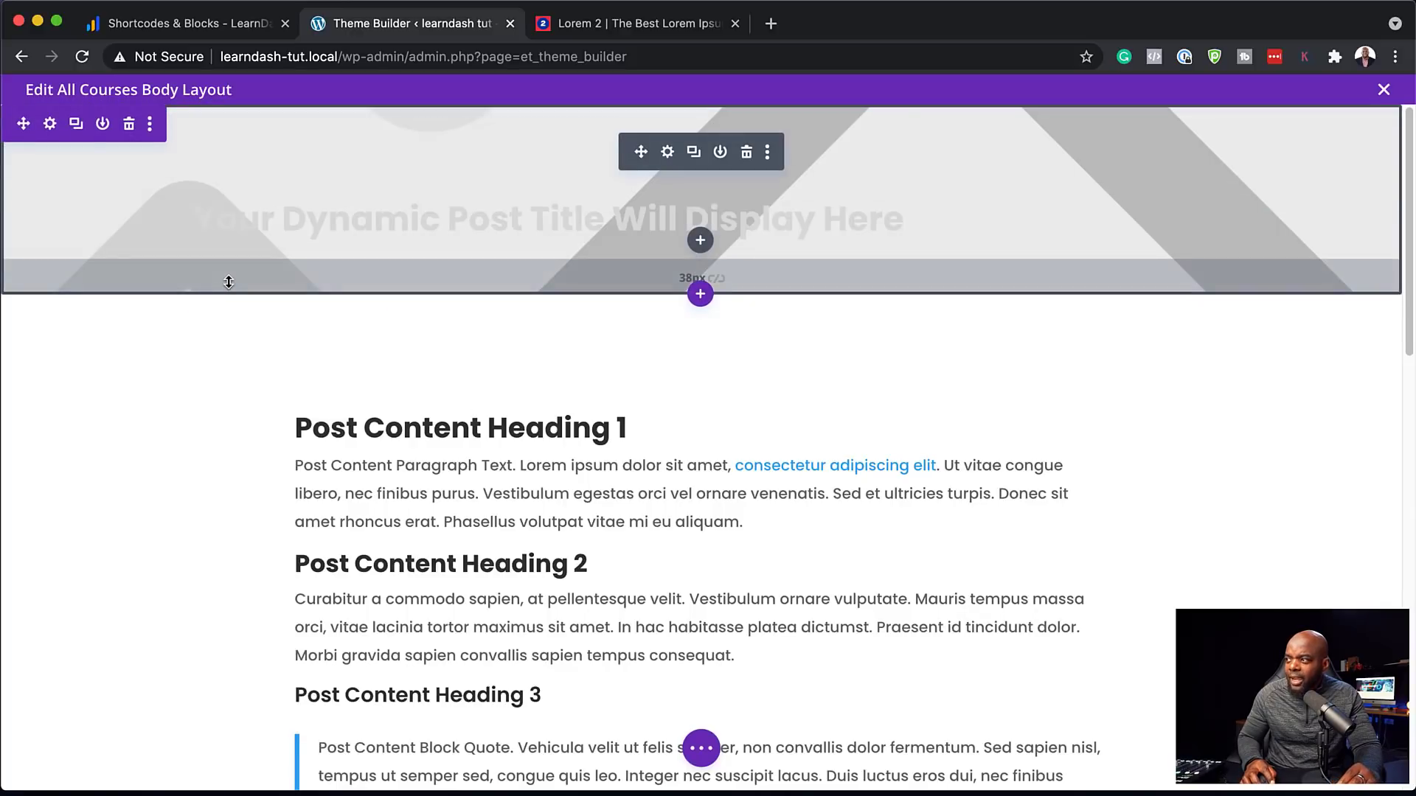
Increase the title section's padding to 163px top and 115px bottom, then save the Theme Builder
left_click_drag(228, 285, 229, 351)
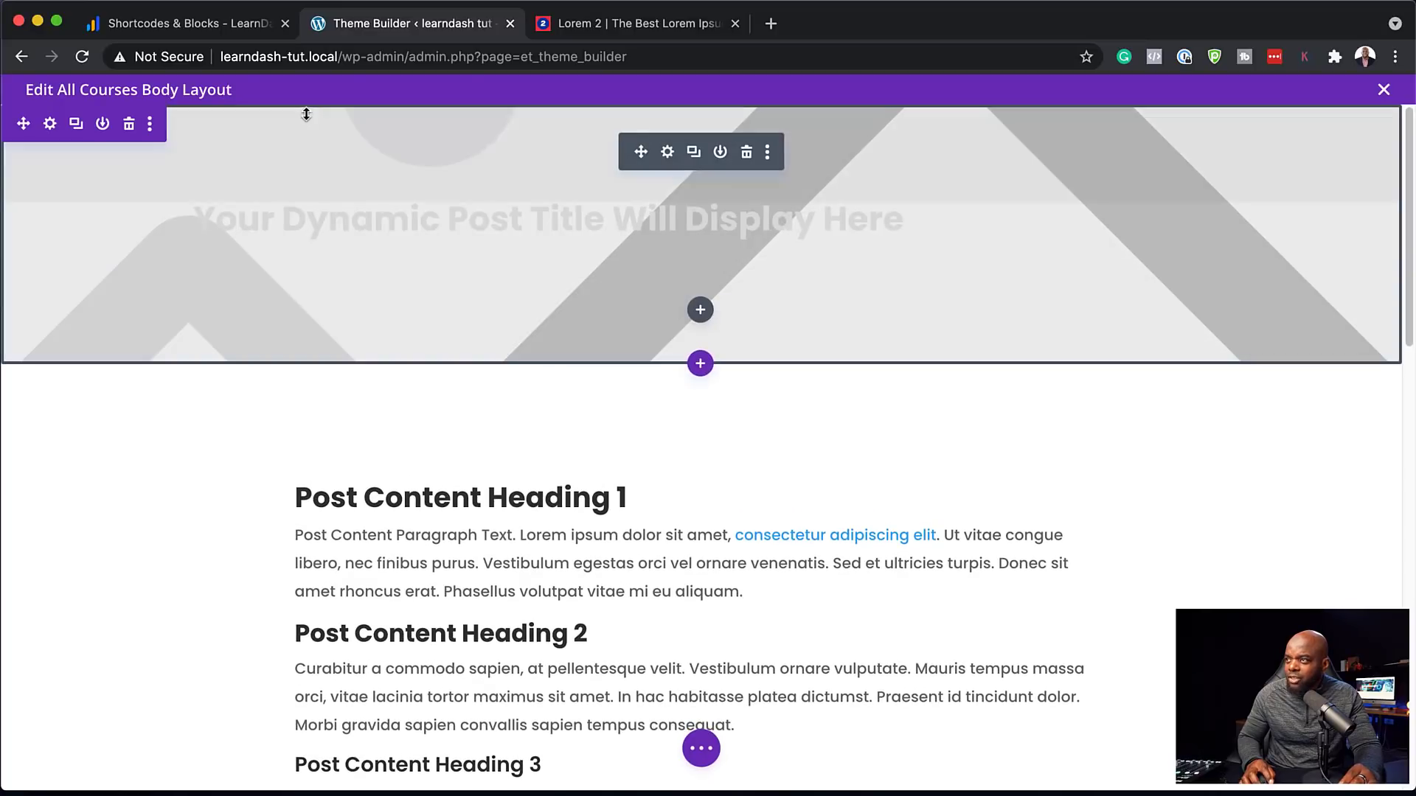
left_click_drag(306, 146, 303, 193)
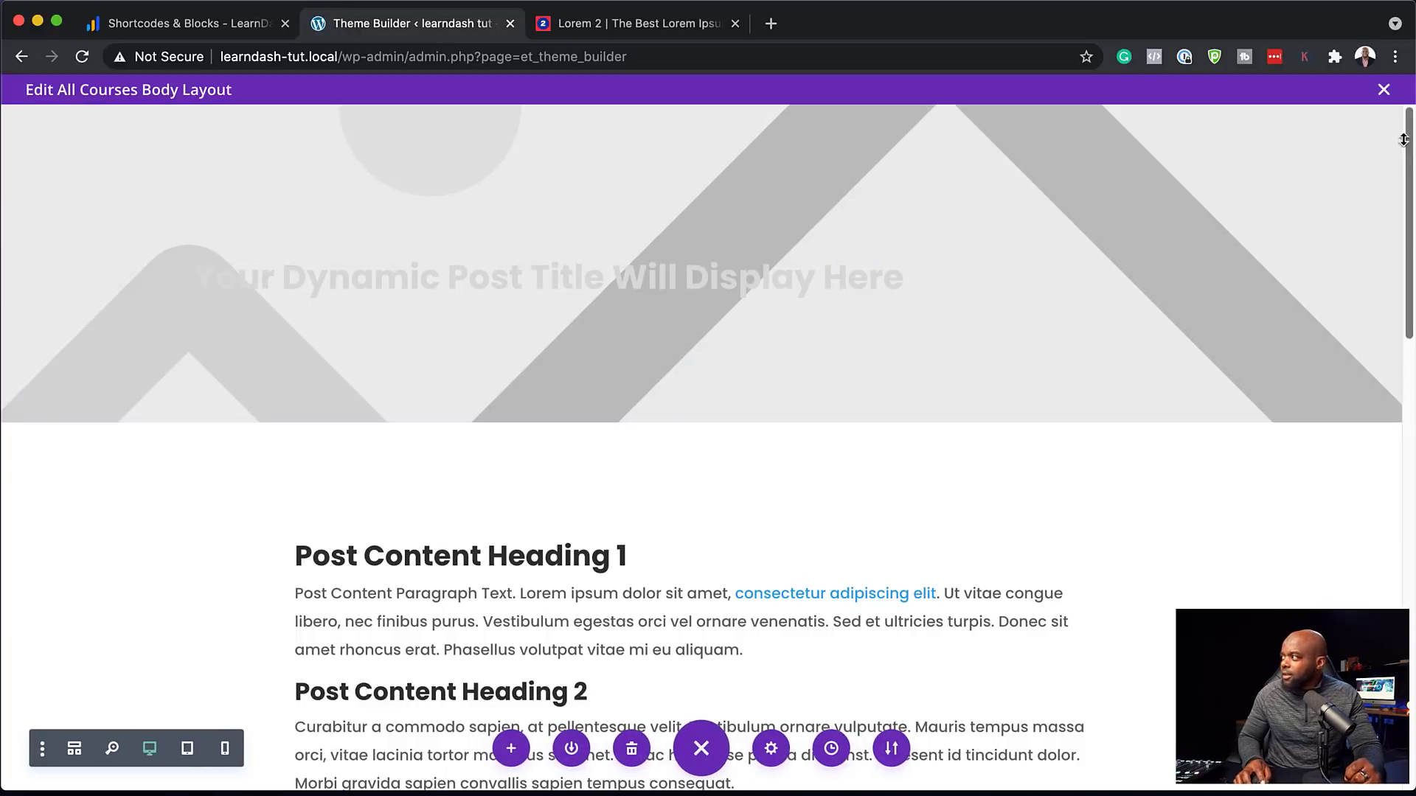
left_click(1383, 90)
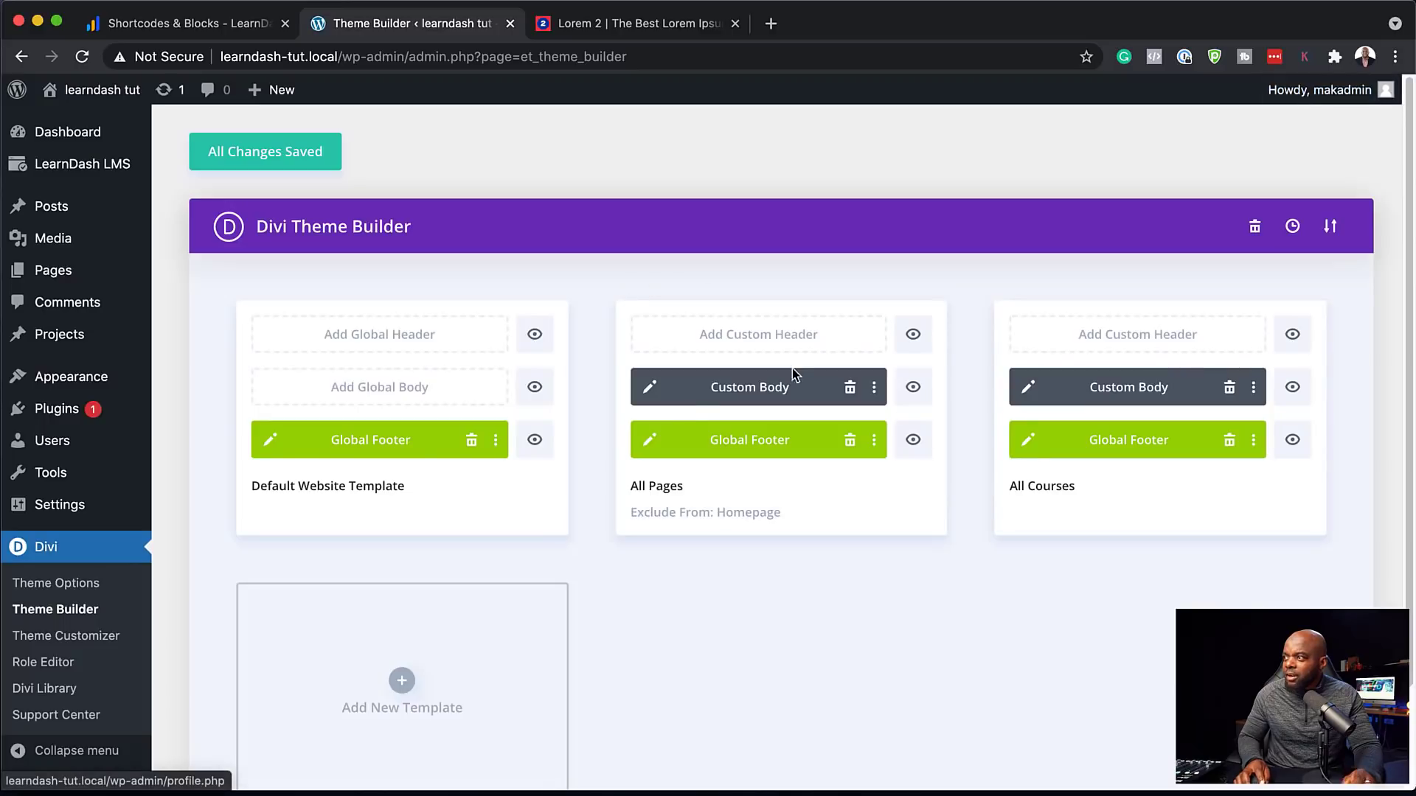
left_click(274, 157)
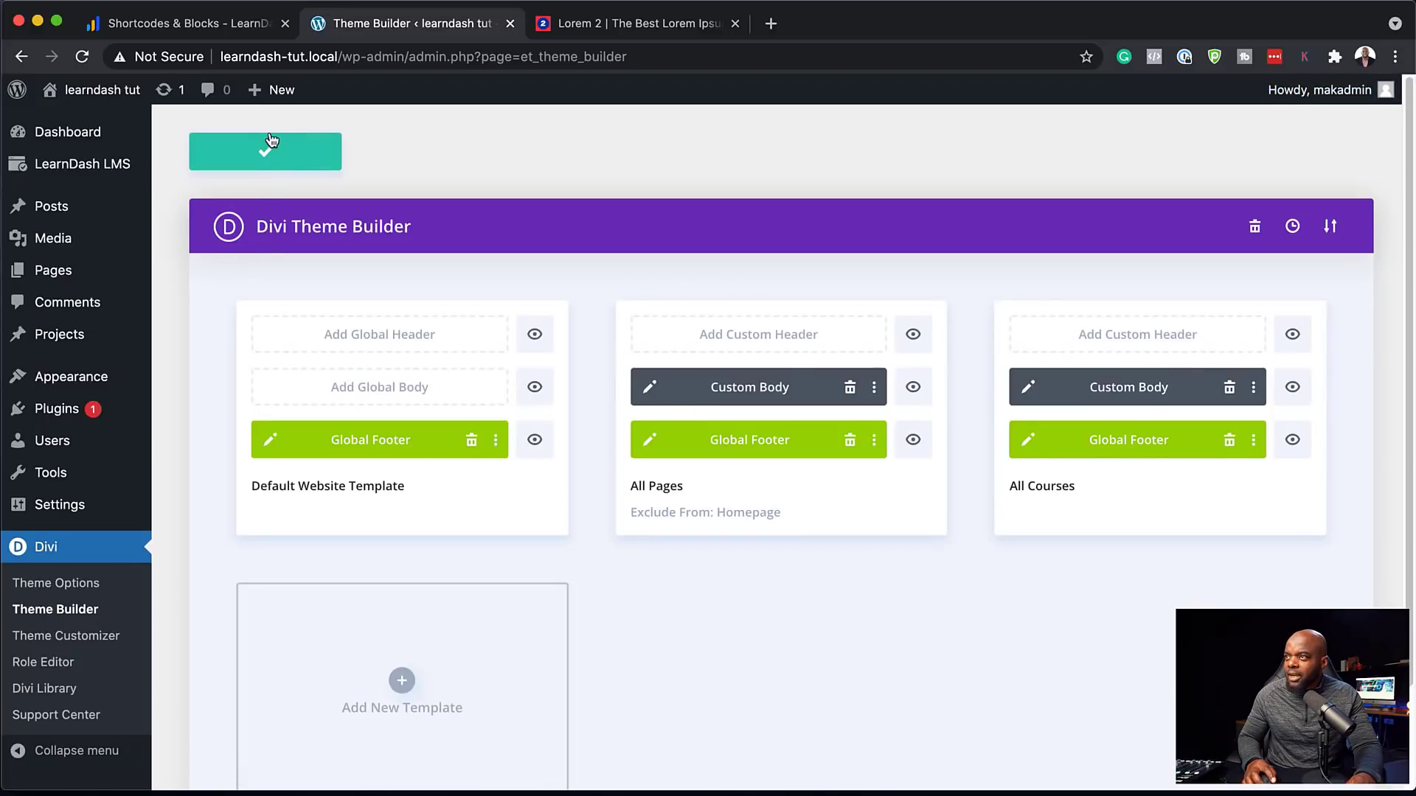
Check the first course's featured-image banner on the live site, then return to the Theme Builder
mouse_move(102, 90)
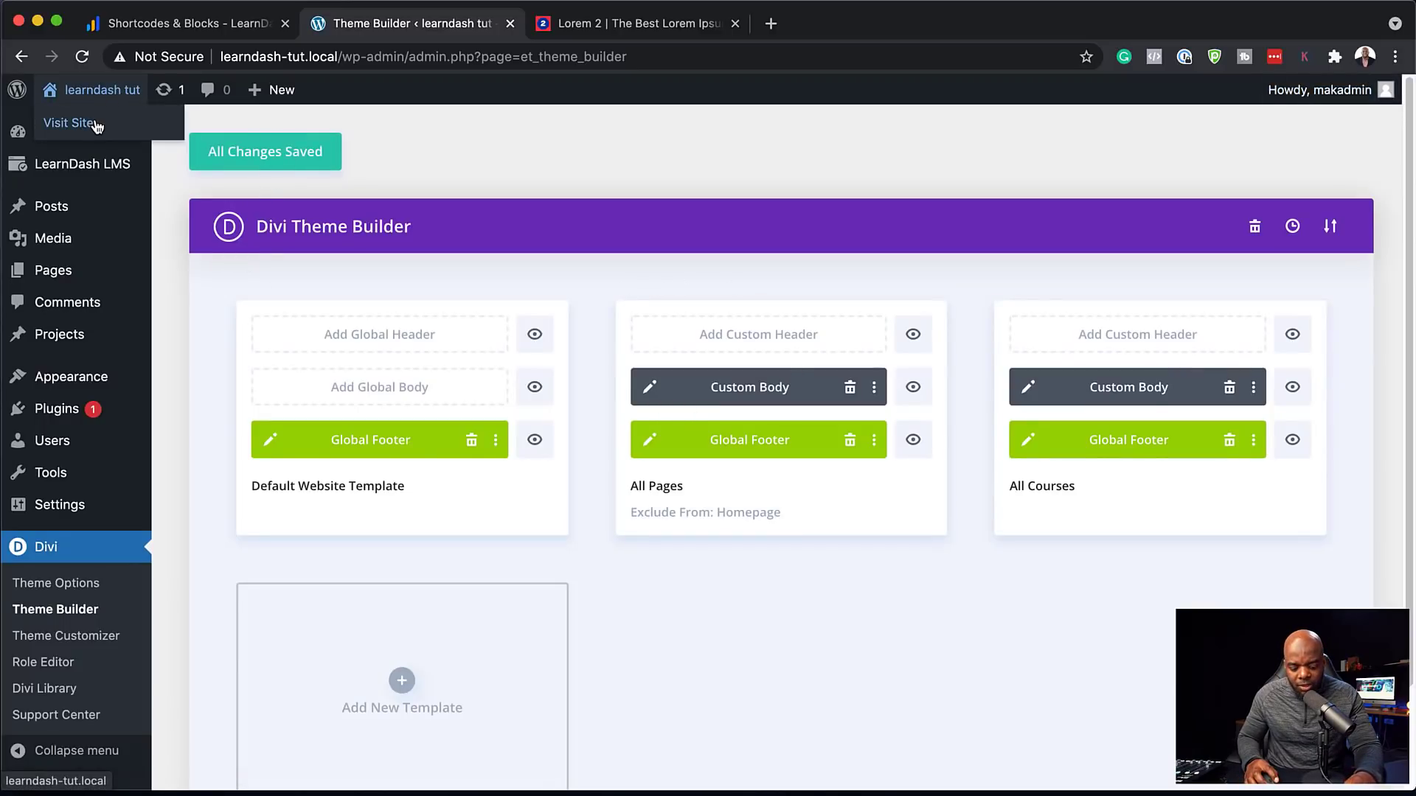
left_click(95, 123, "super")
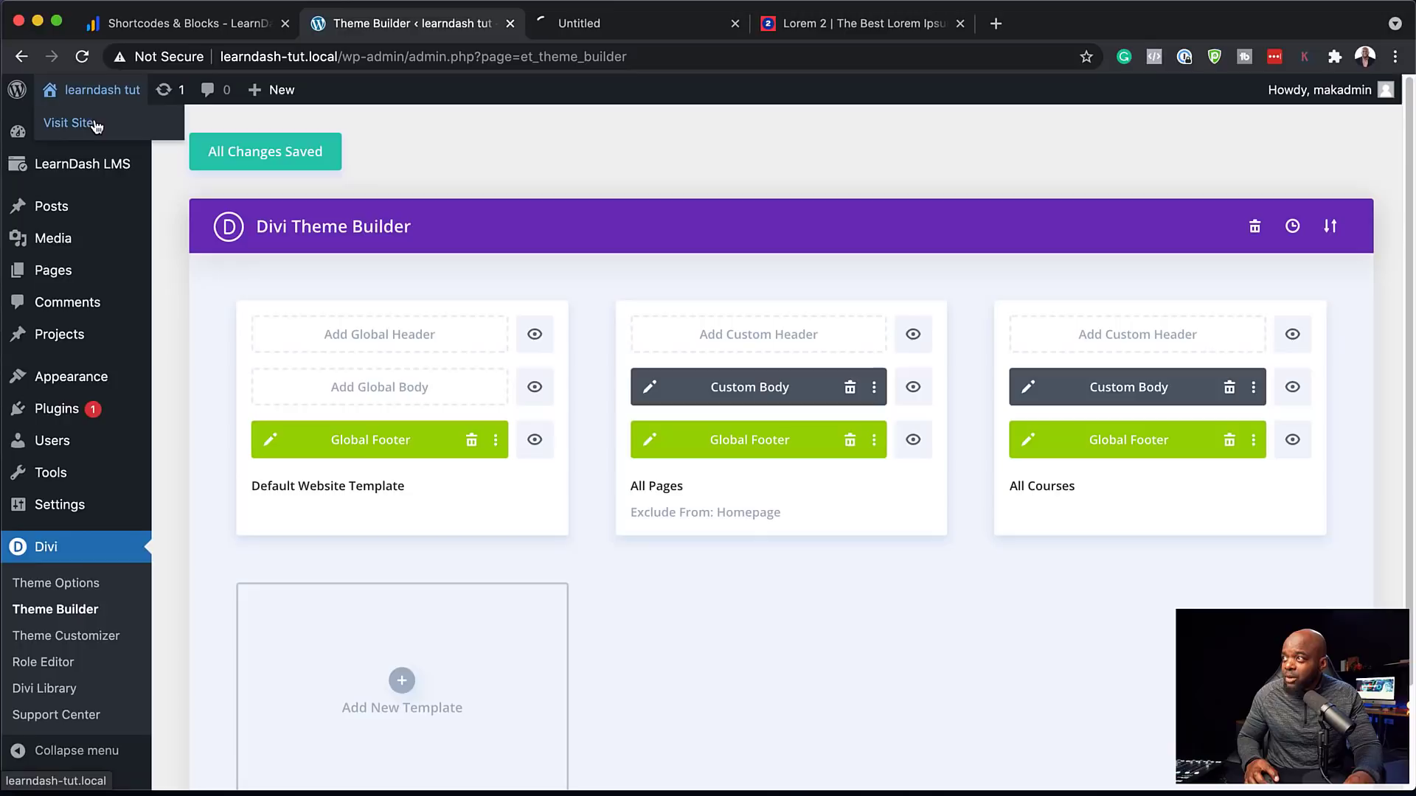
left_click(666, 28)
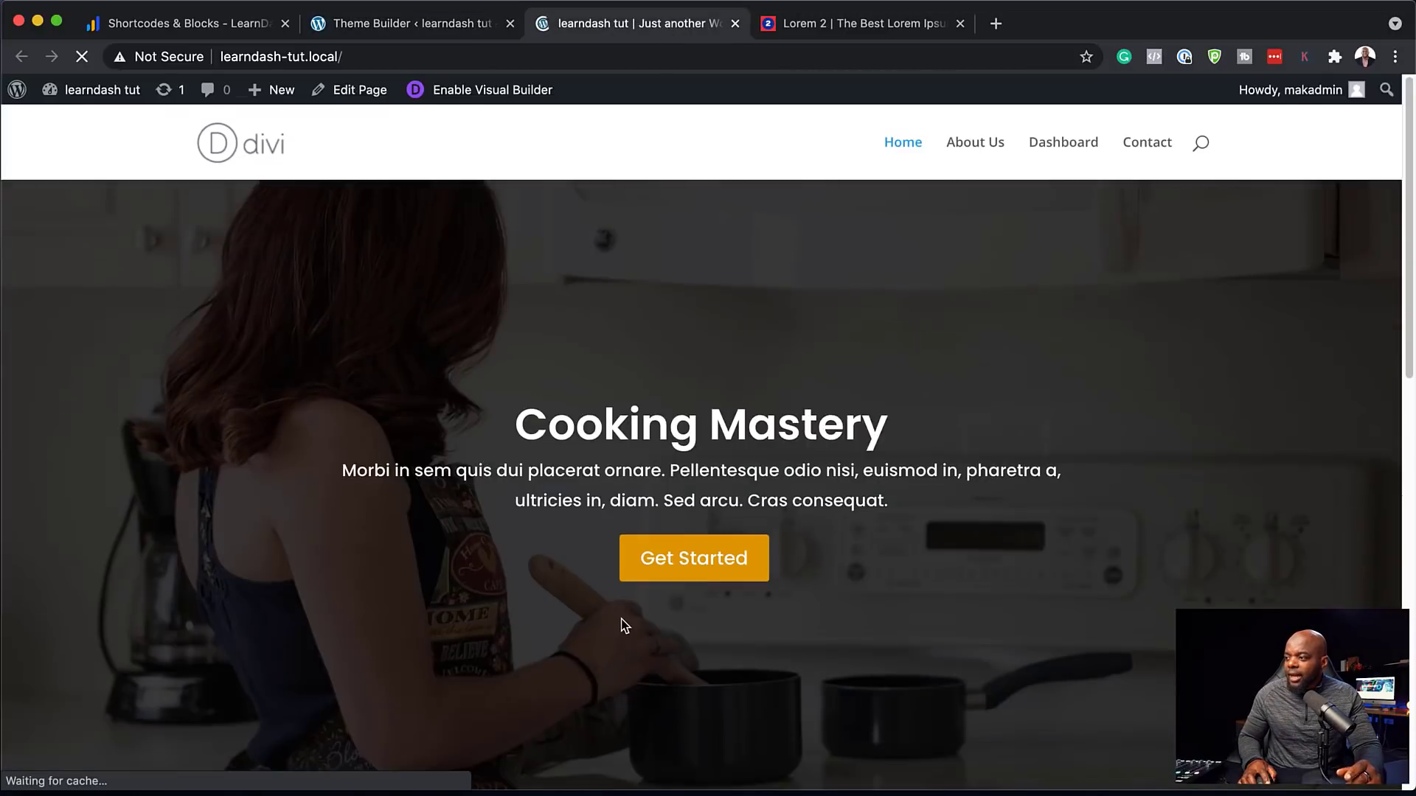
scroll(621, 615, "down", 7)
left_click(370, 713)
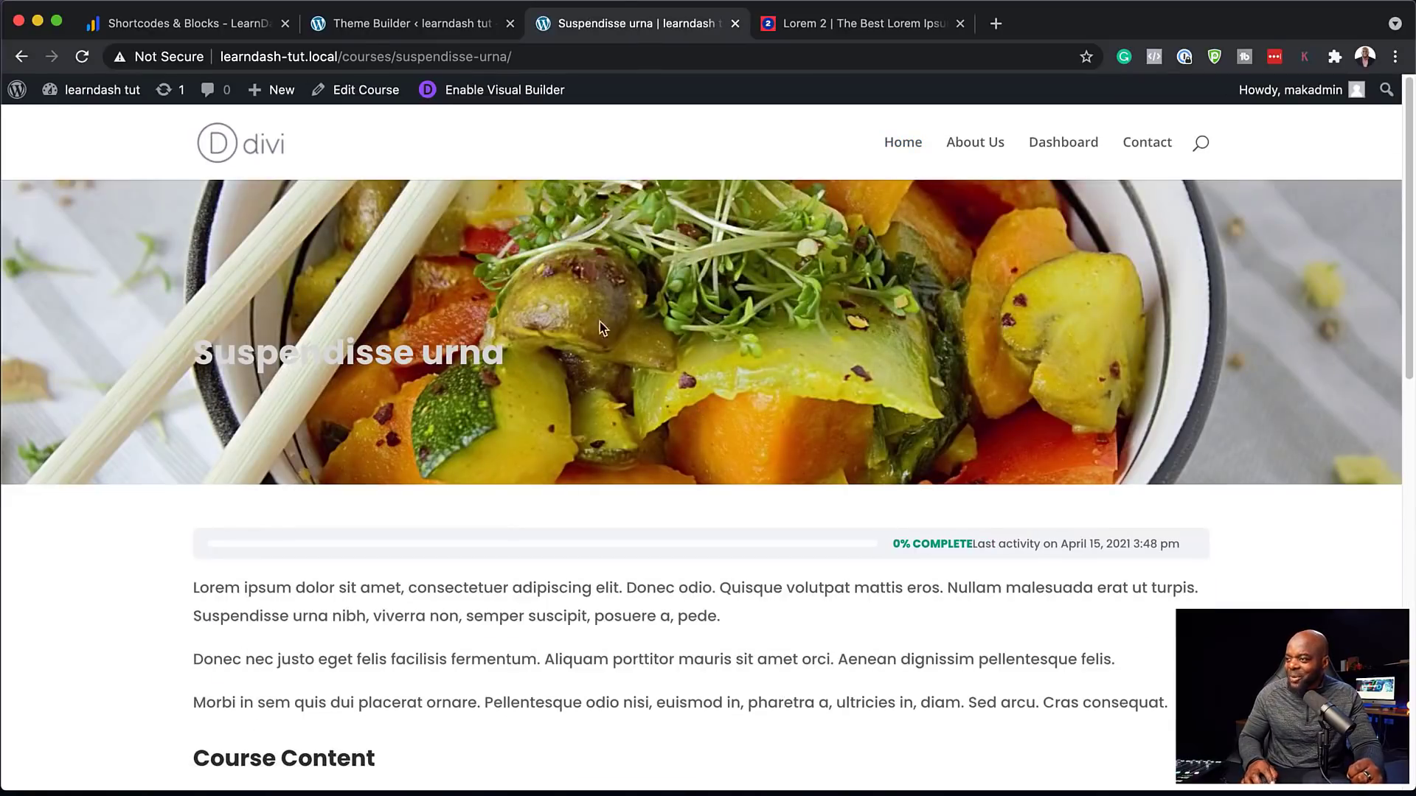
scroll(976, 417, "down", 5)
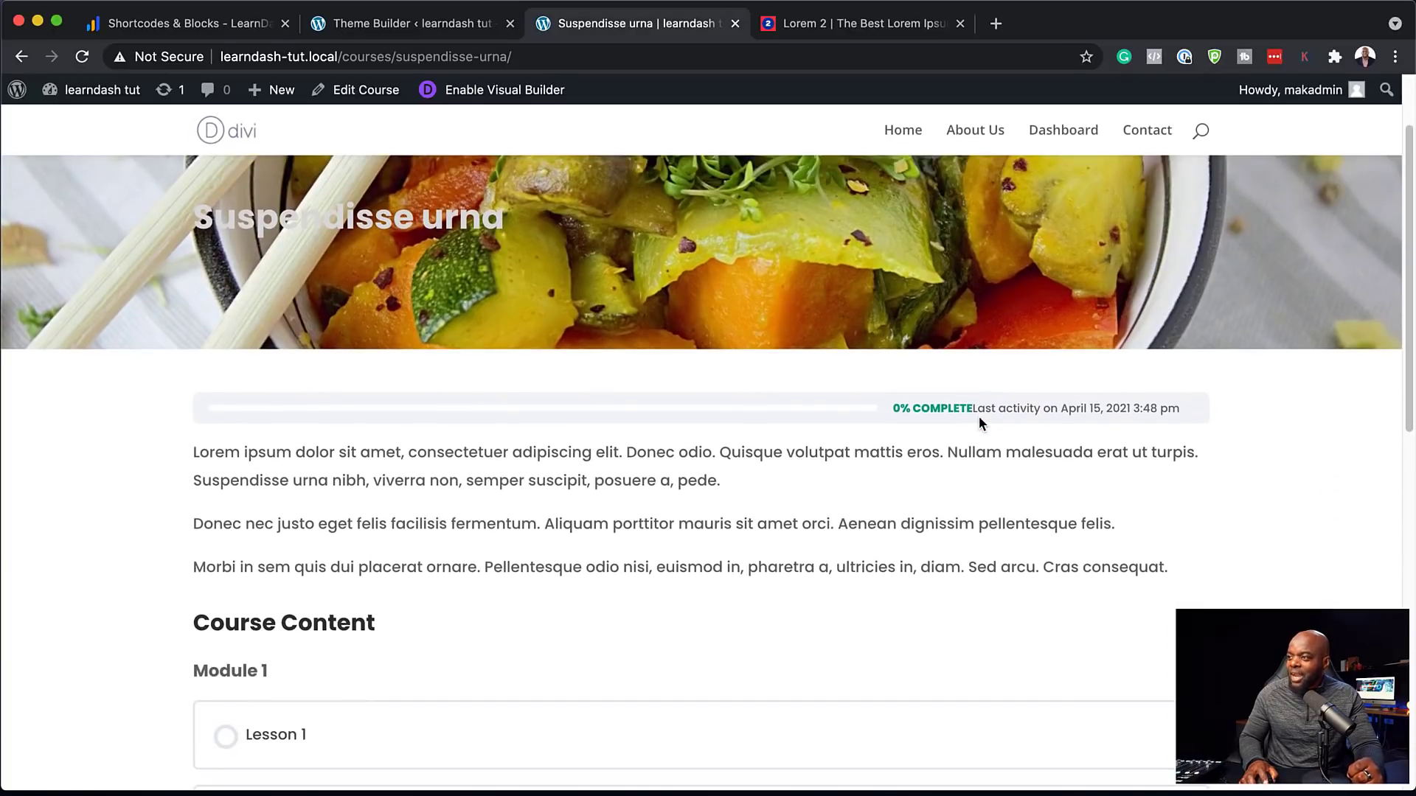
scroll(979, 417, "up", 5)
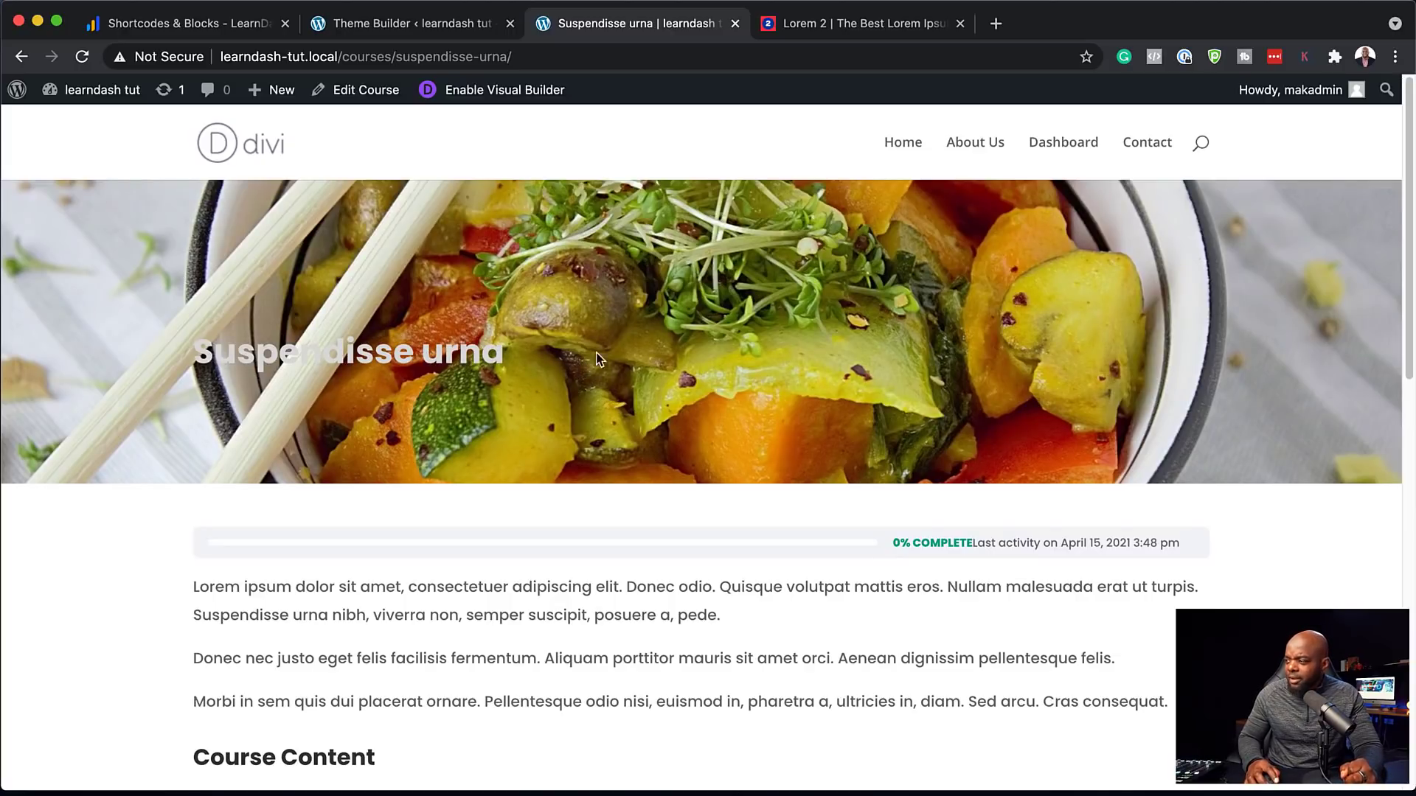
left_click(460, 28)
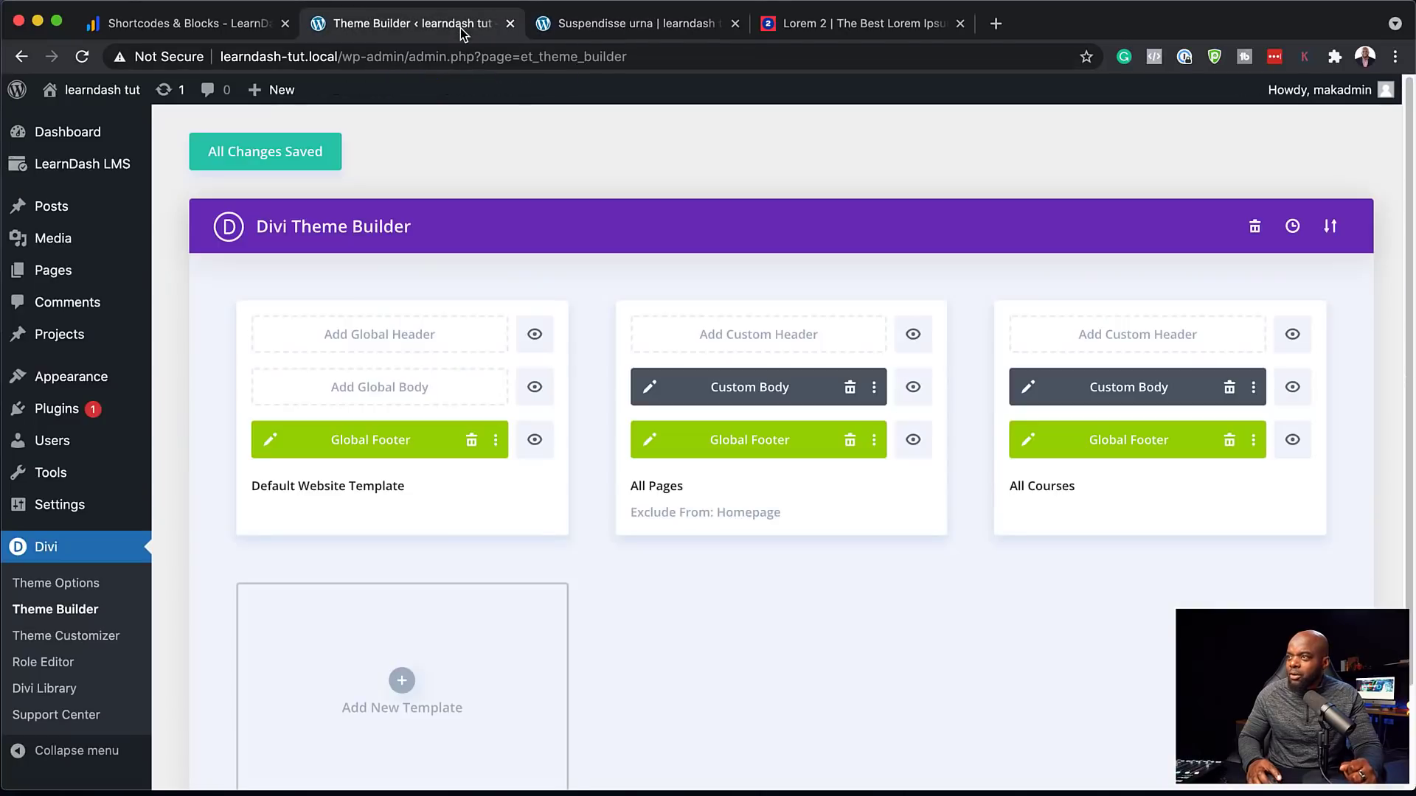
In the All Courses body layout, place the post title's black gradient above its background image
left_click(1027, 386)
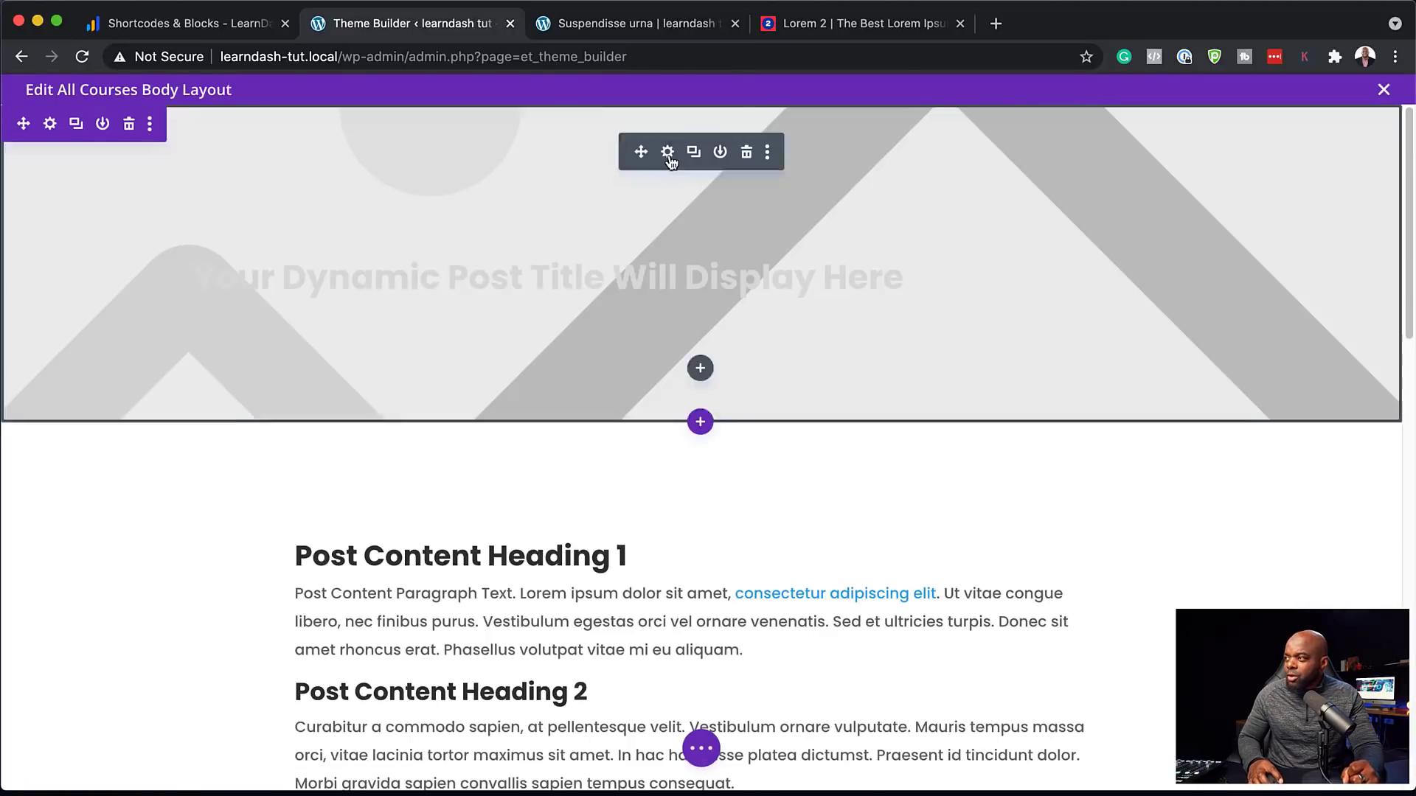
left_click(668, 153)
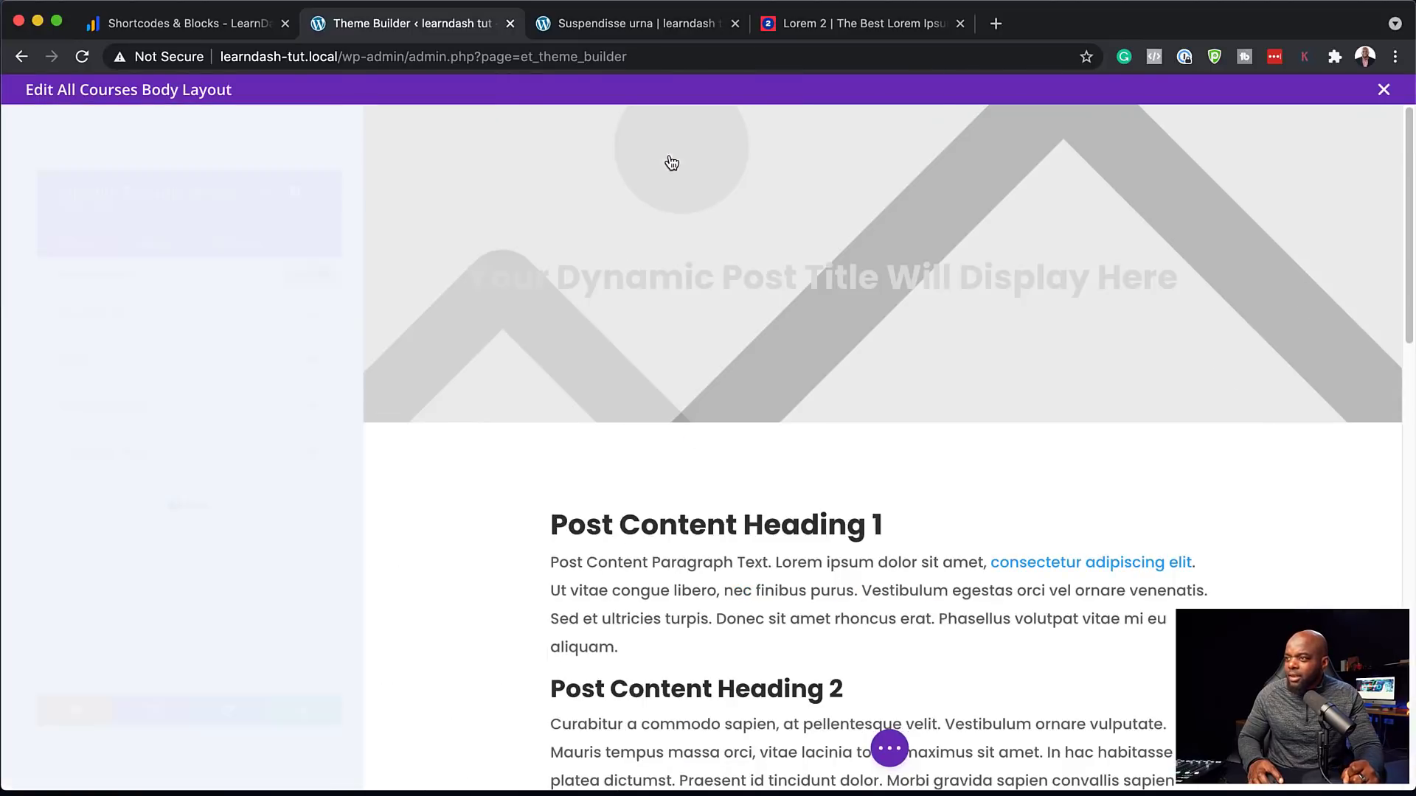
left_click(111, 395)
left_click(147, 480)
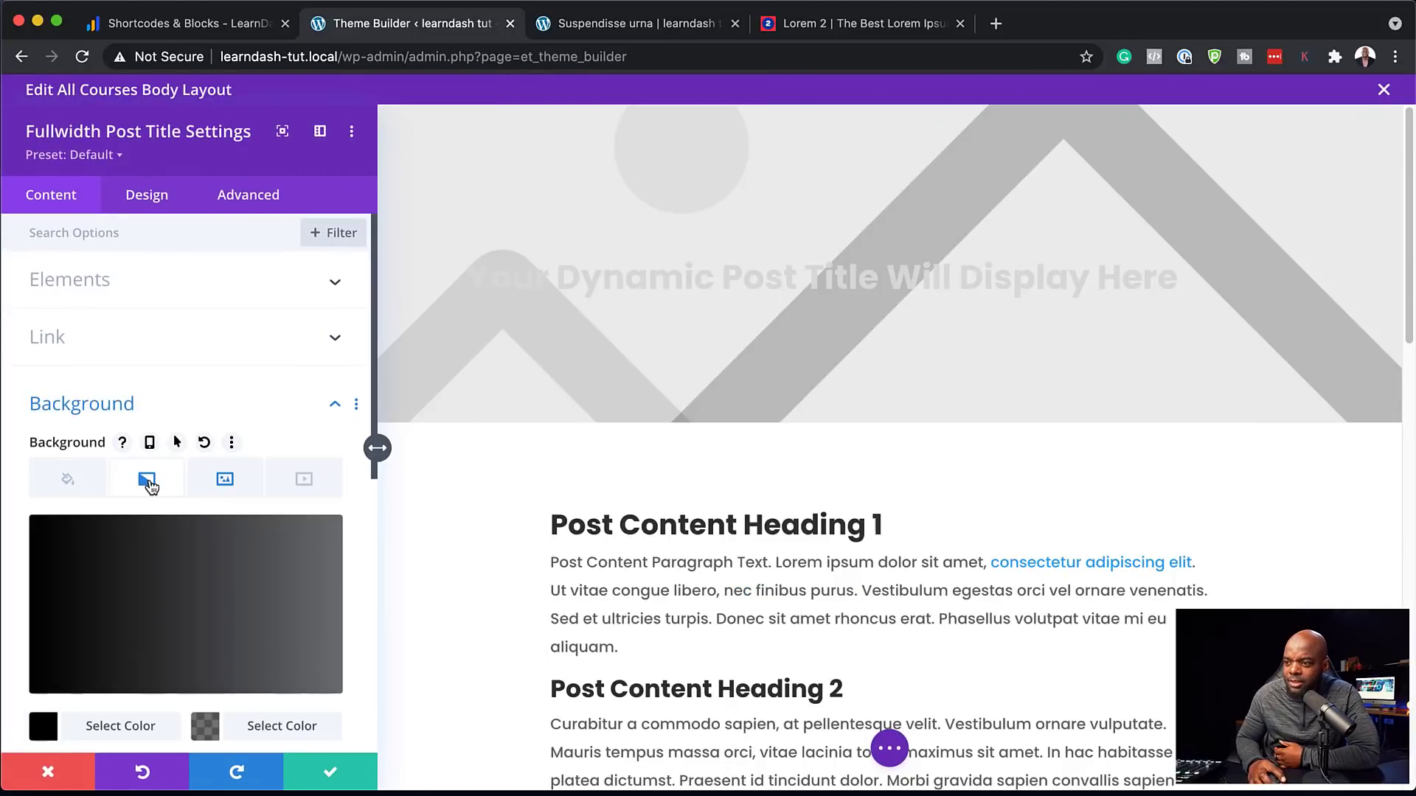
scroll(163, 513, "down", 5)
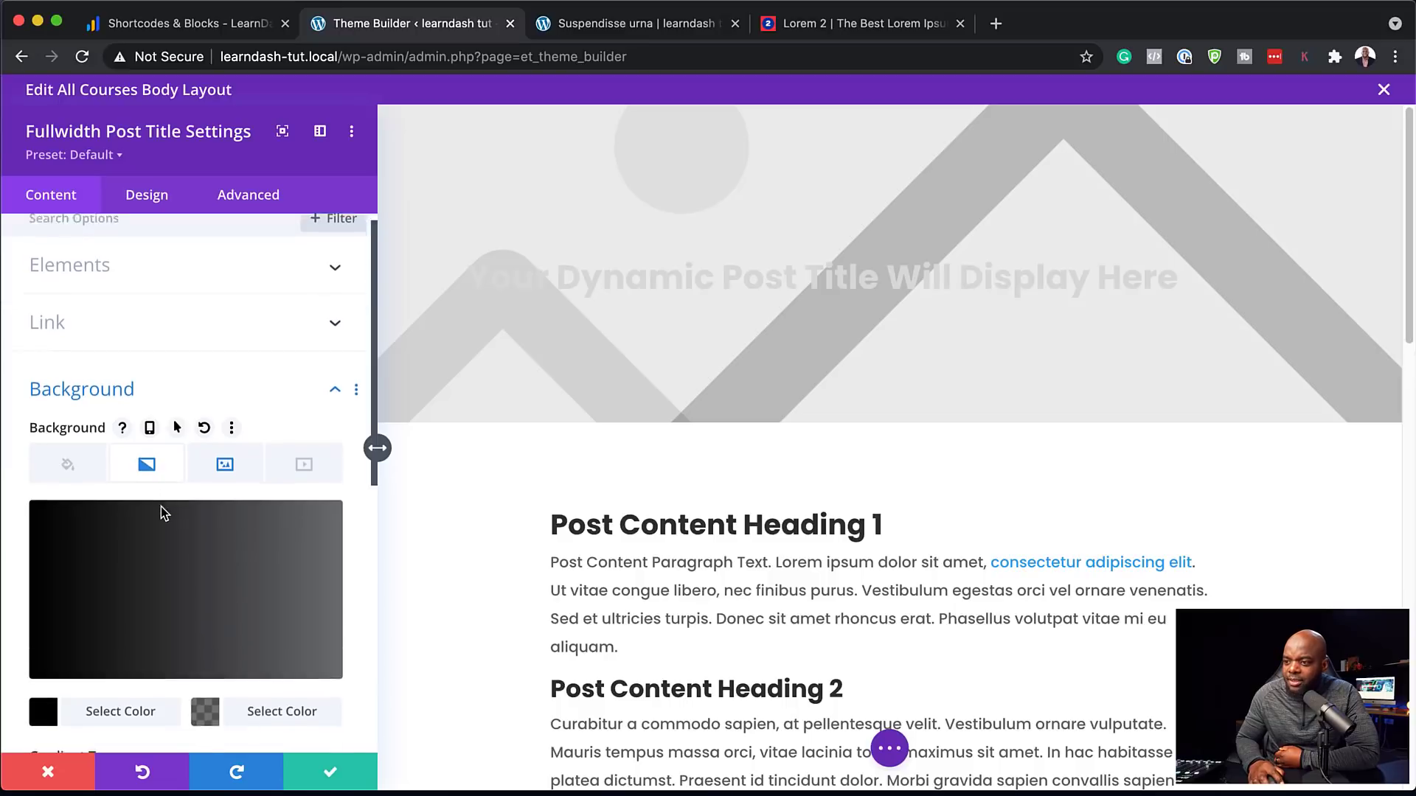
scroll(156, 540, "down", 8)
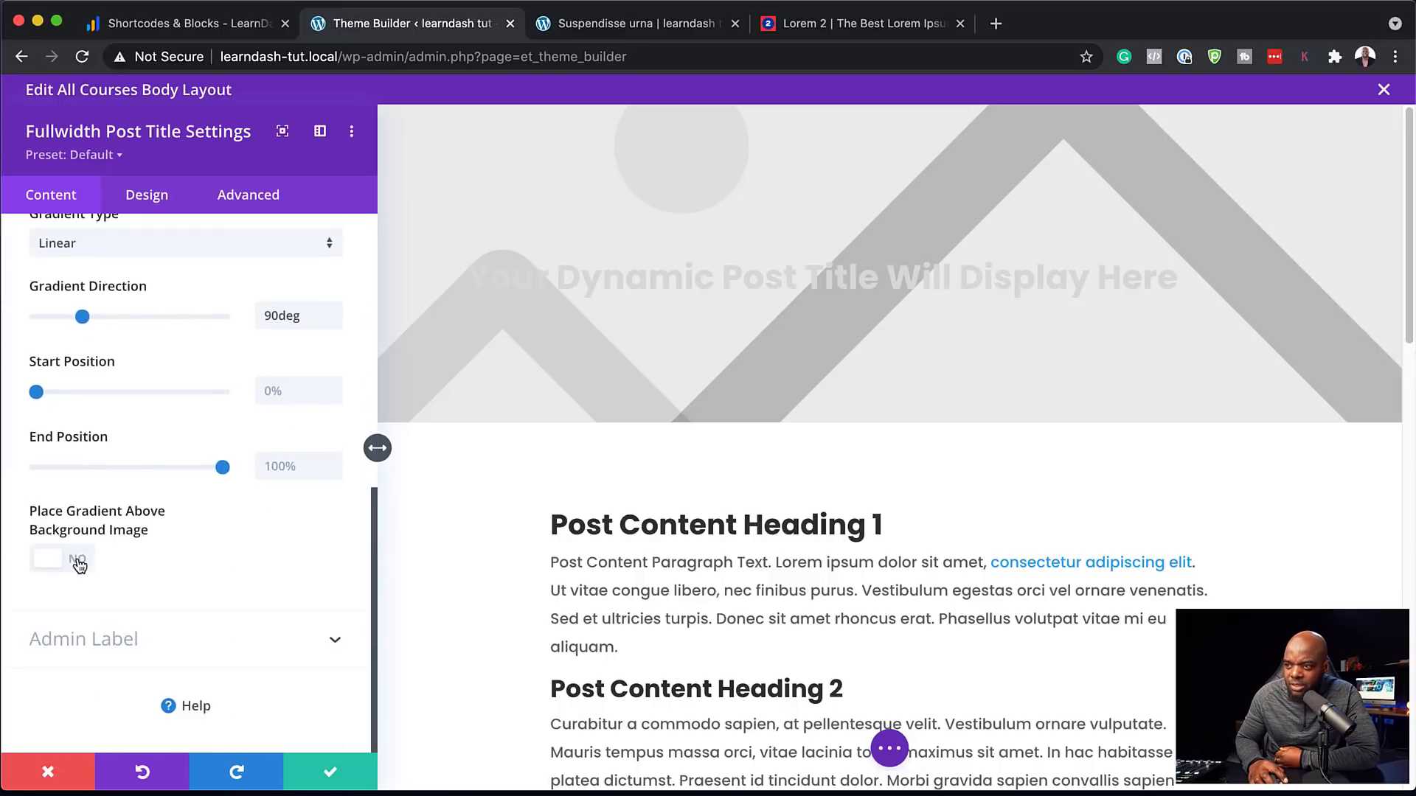
left_click(79, 562)
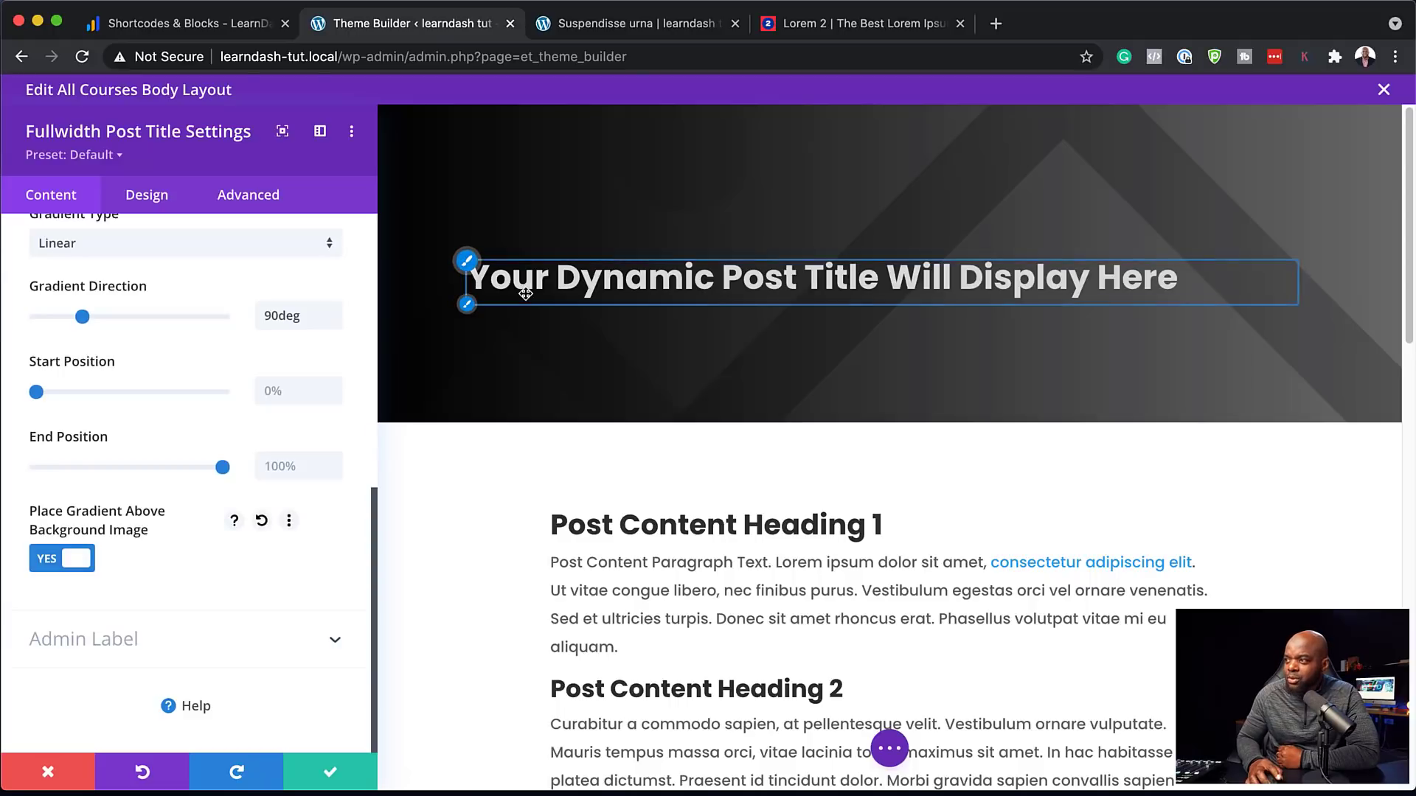
left_click(469, 262)
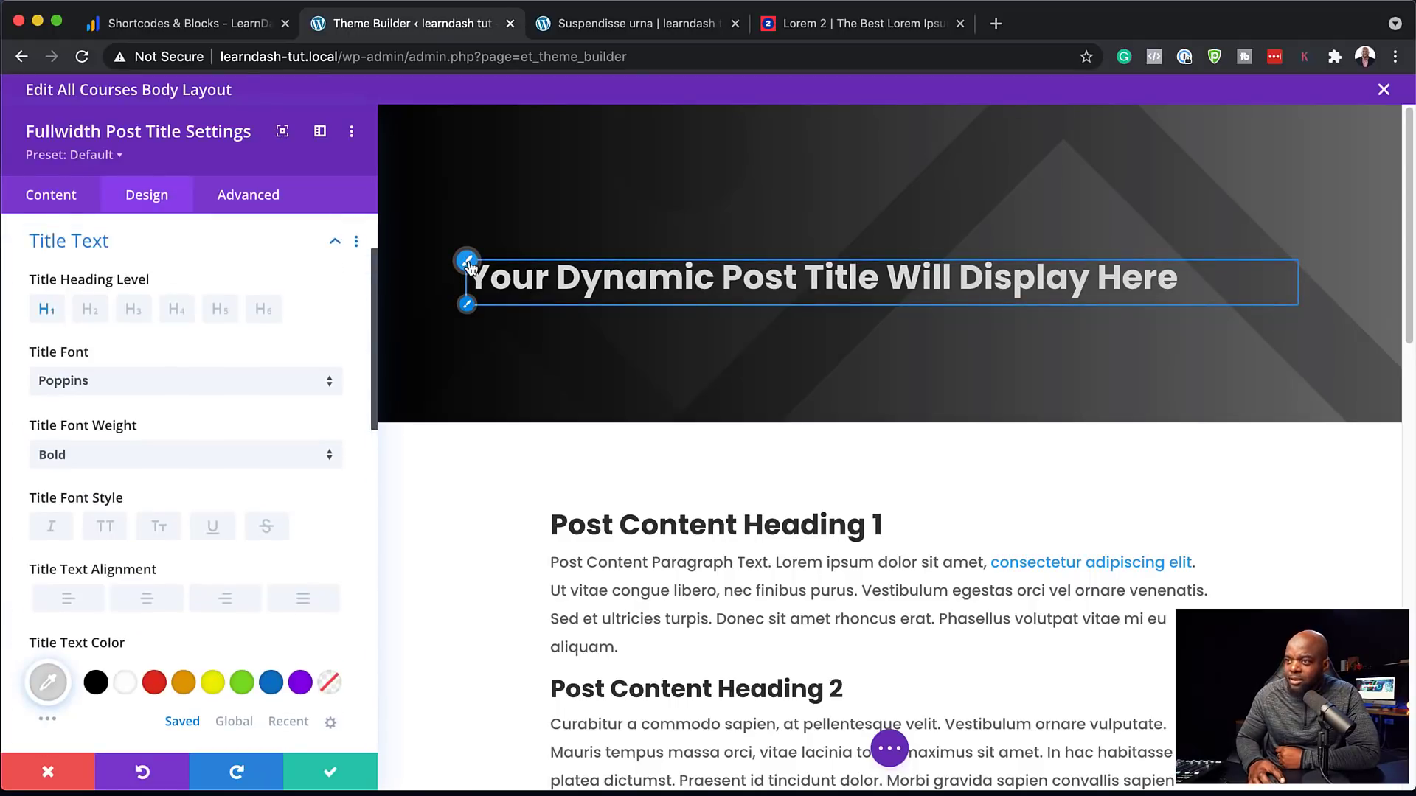
Enlarge the desktop course title text size to about 47px
scroll(287, 529, "down", 2)
left_click(109, 695)
left_click_drag(109, 697, 126, 698)
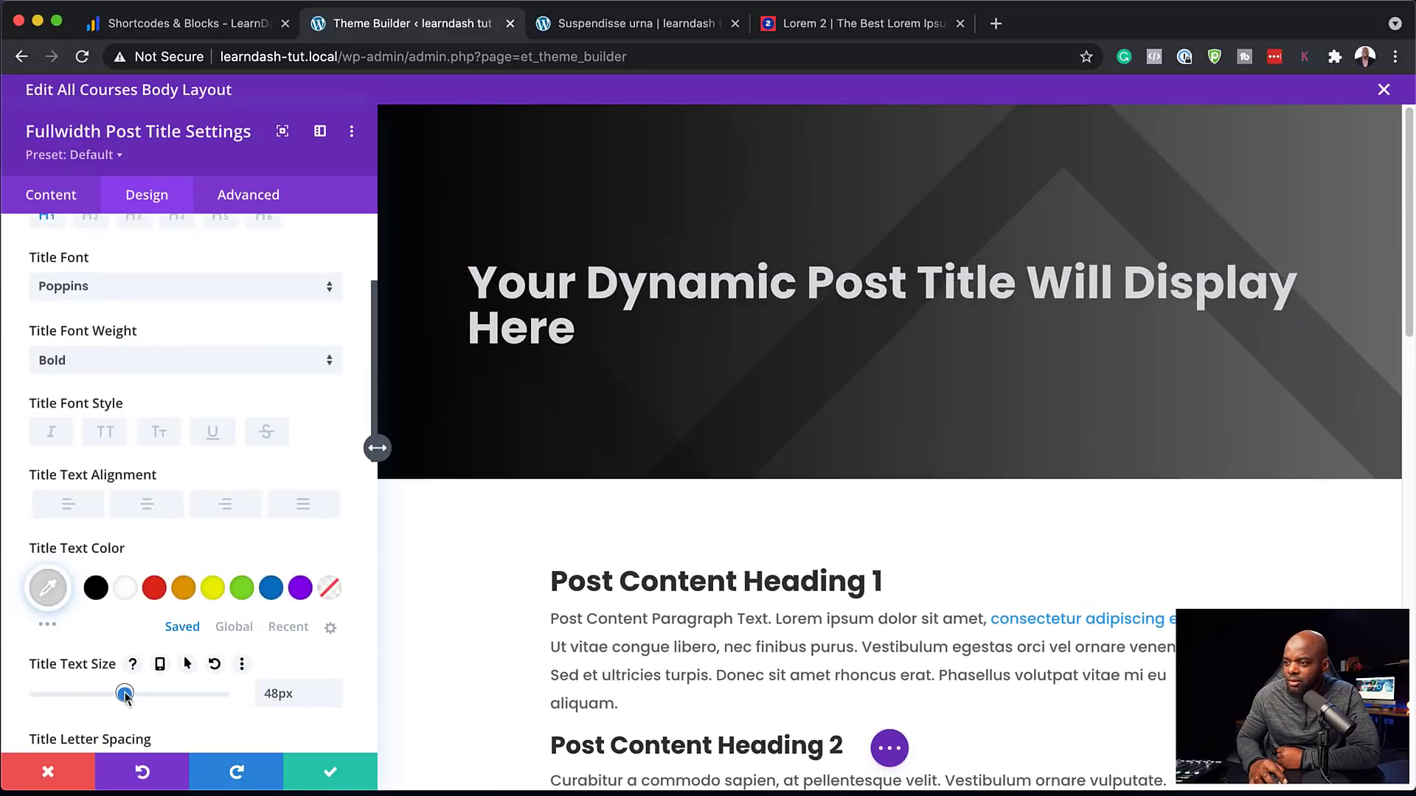
Enable per-device title sizes and raise the tablet title line height to 1.4em
scroll(133, 679, "down", 1)
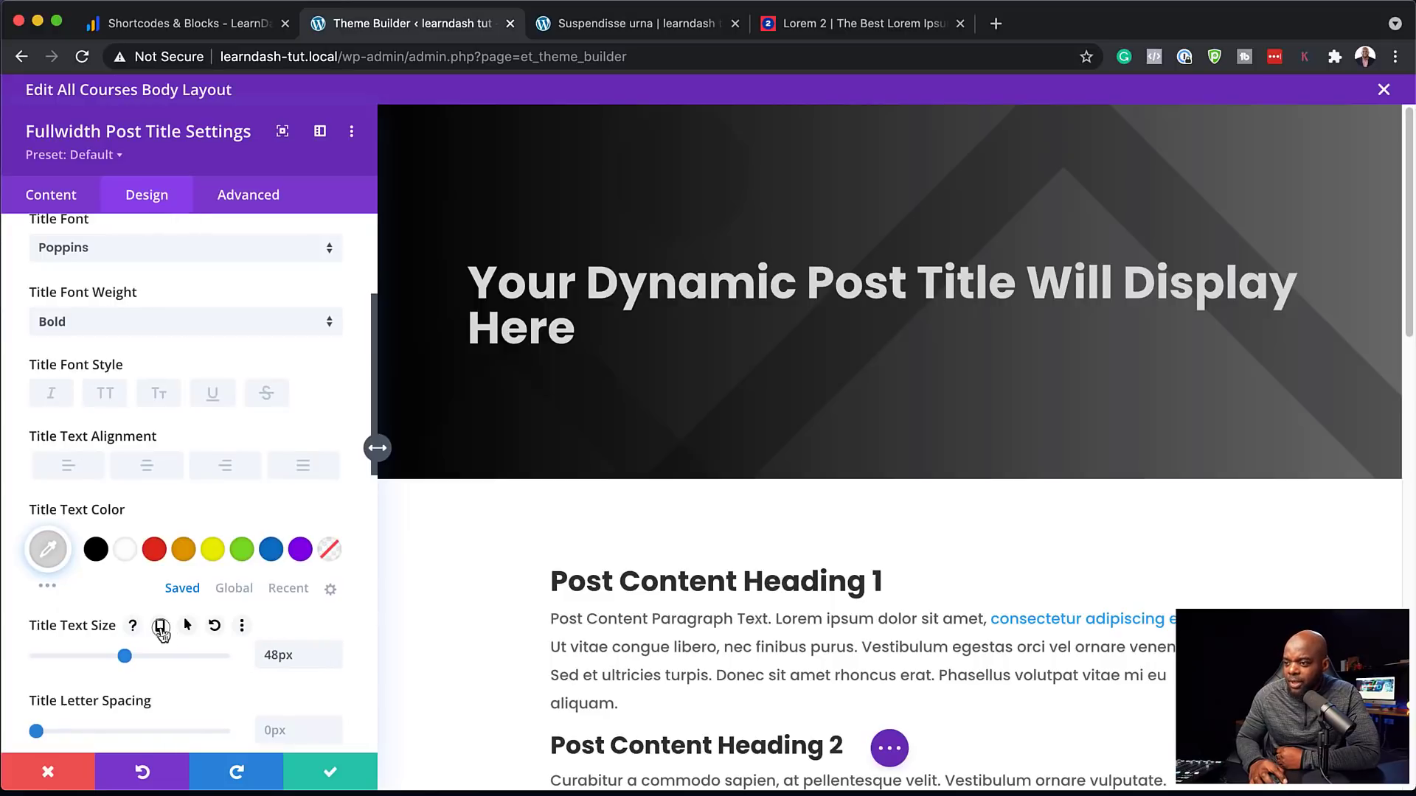
left_click(159, 626)
left_click(211, 666)
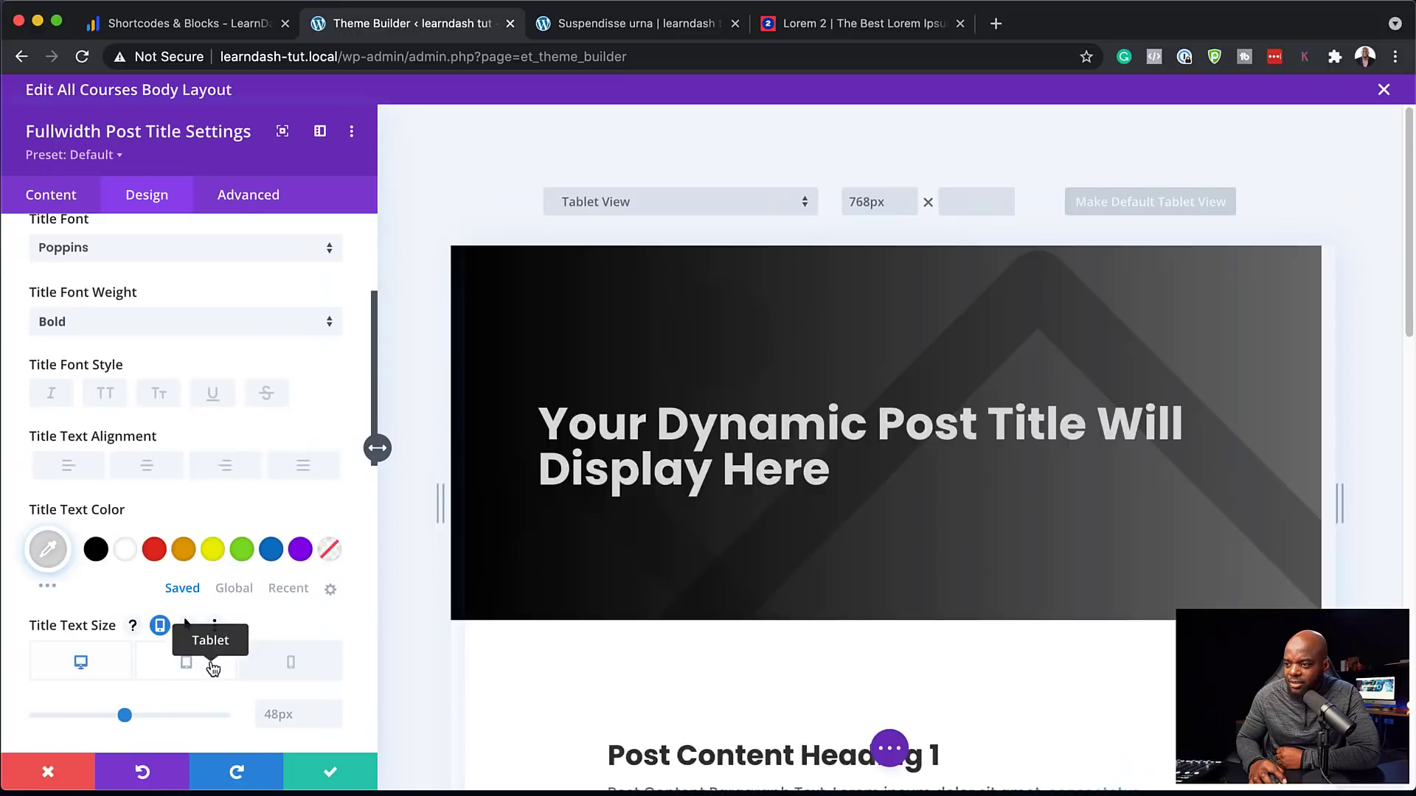
scroll(376, 449, "down", 5)
left_click(334, 677)
left_click(334, 677)
left_click(334, 676)
left_click(335, 677)
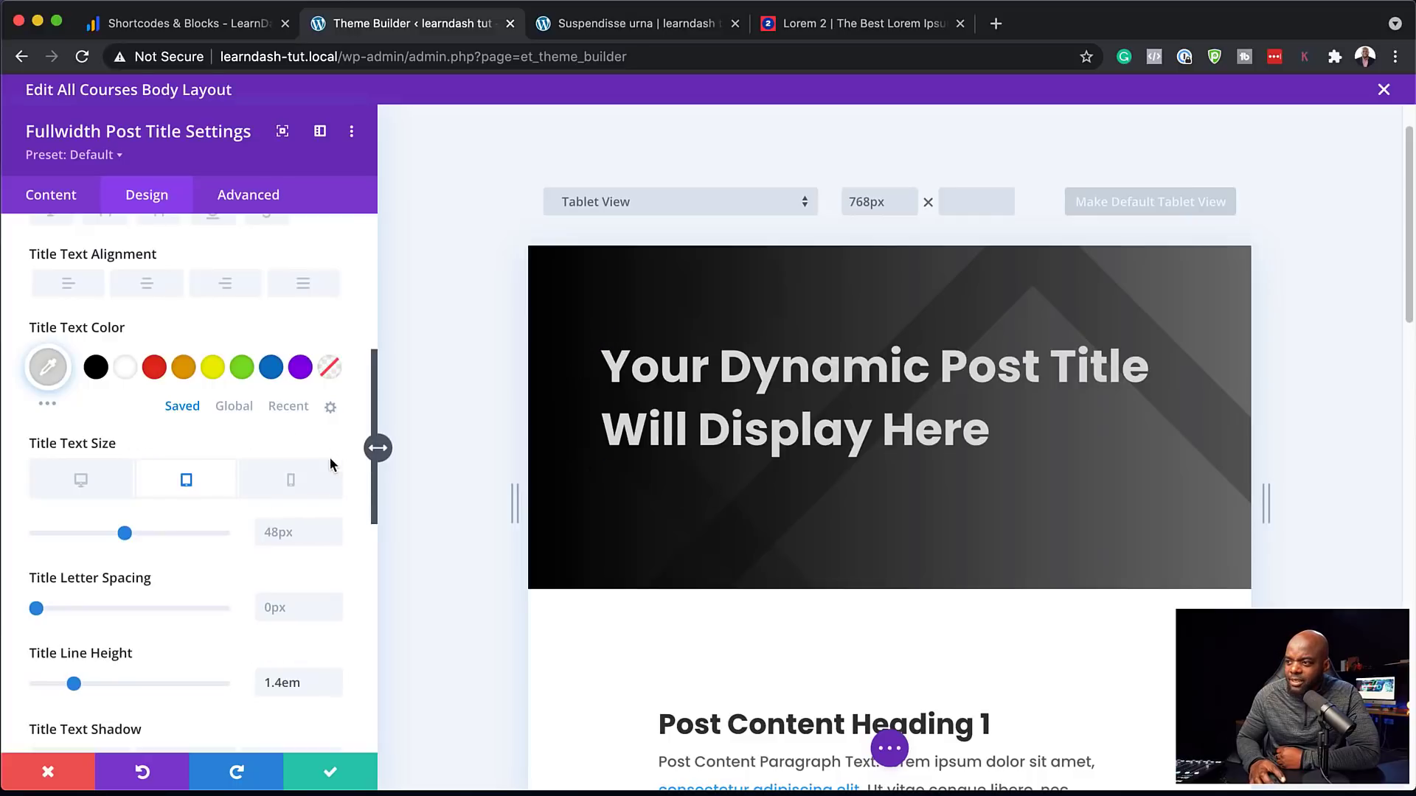
Shrink the phone title size to 36px, save the module, and view the Suspendisse urna page
left_click(293, 487)
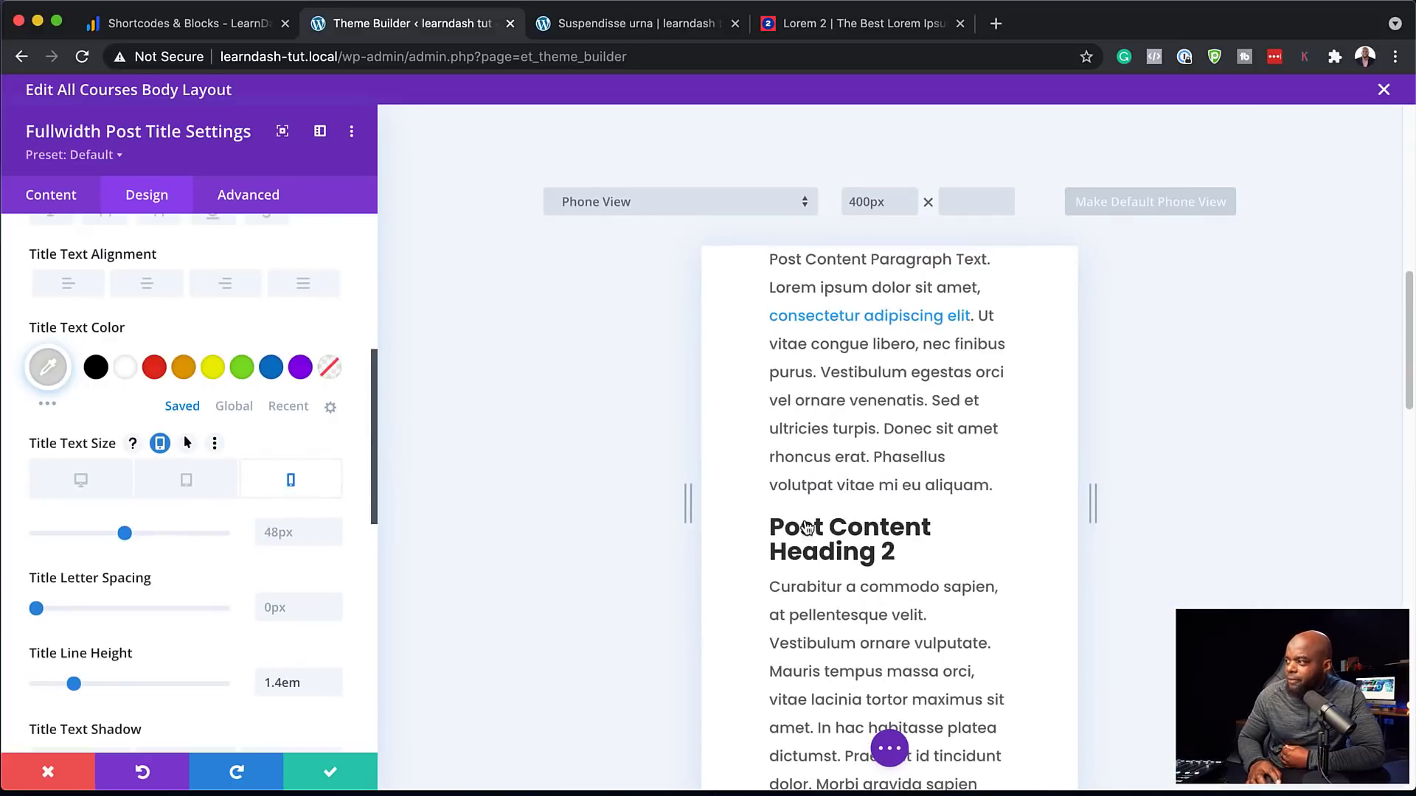
scroll(852, 561, "up", 10)
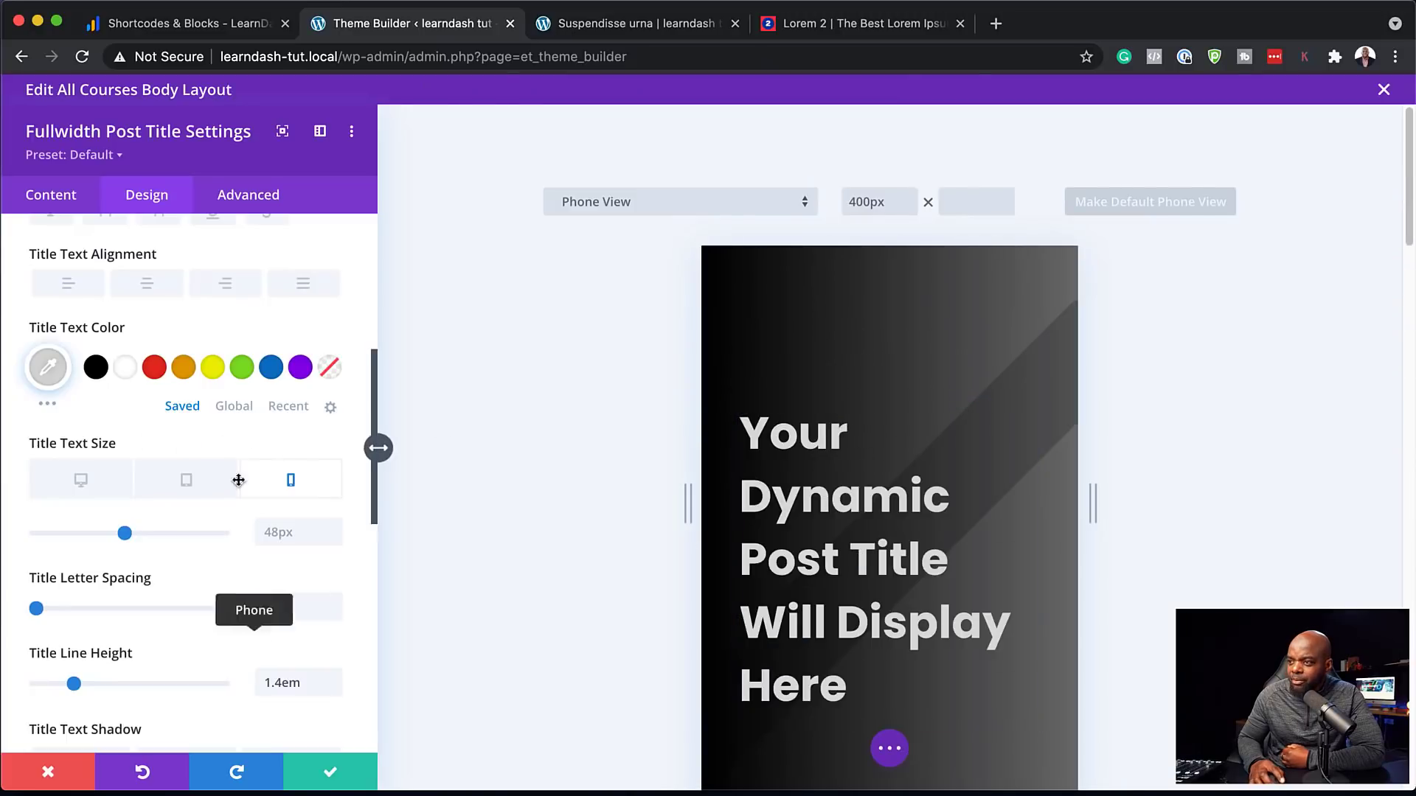
left_click_drag(125, 535, 104, 538)
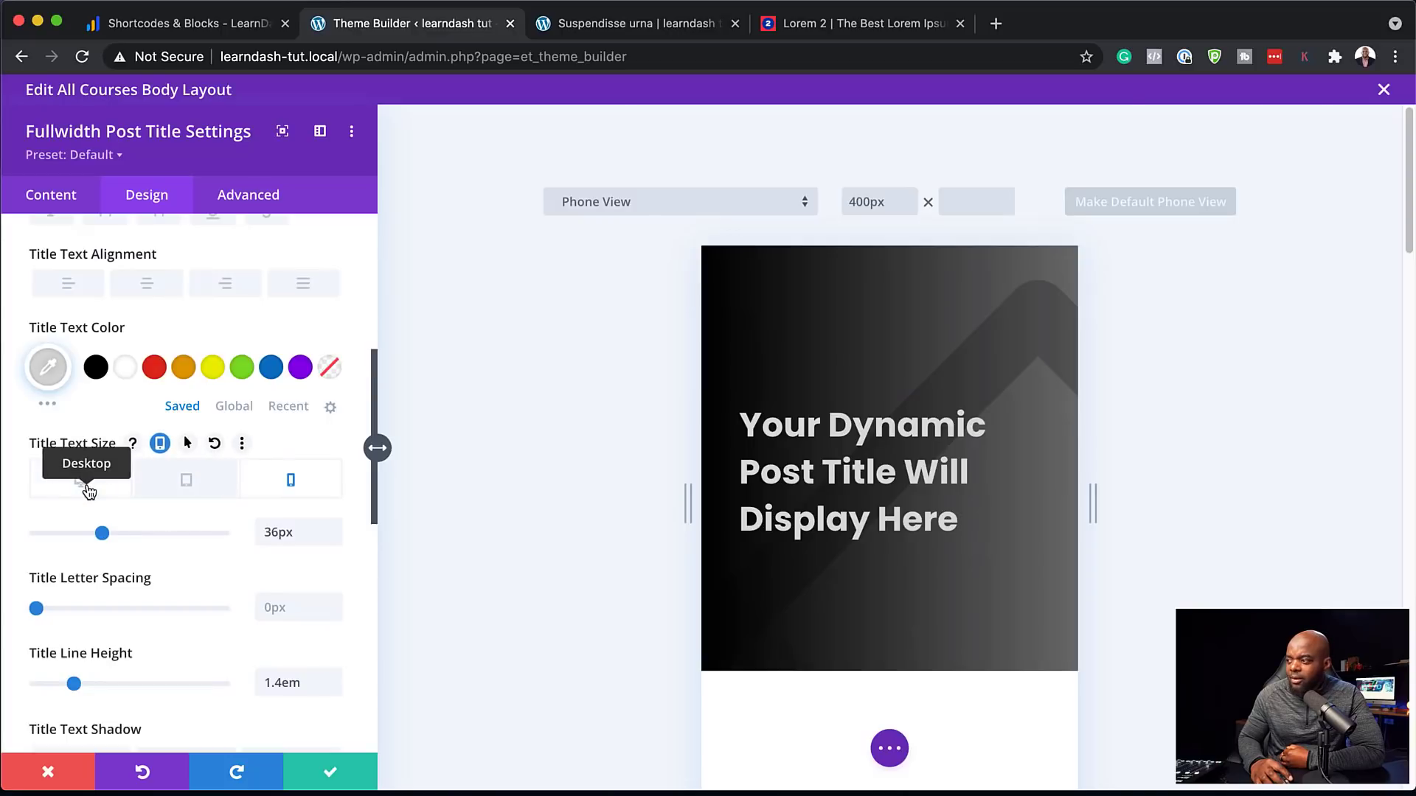
left_click(89, 491)
left_click(310, 778)
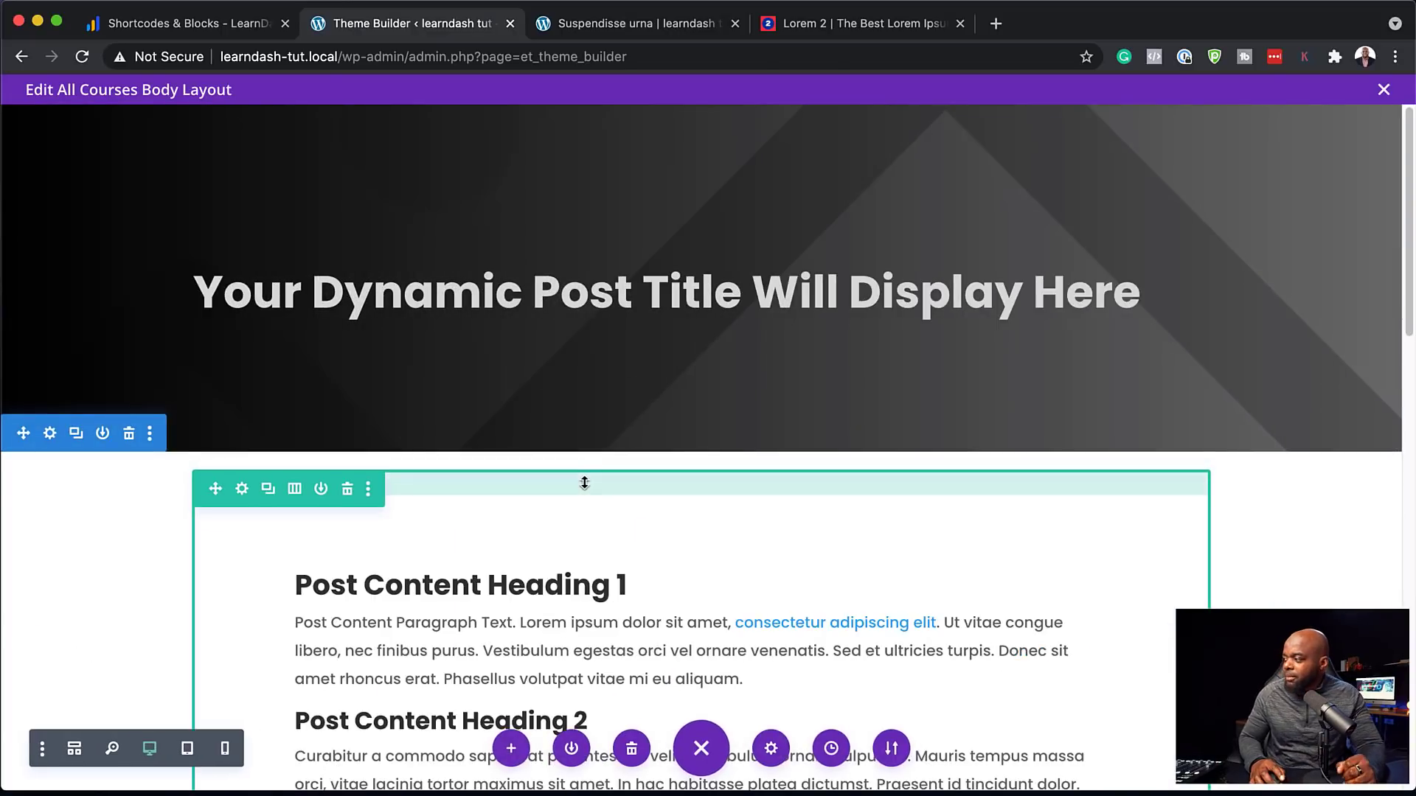
left_click(604, 24)
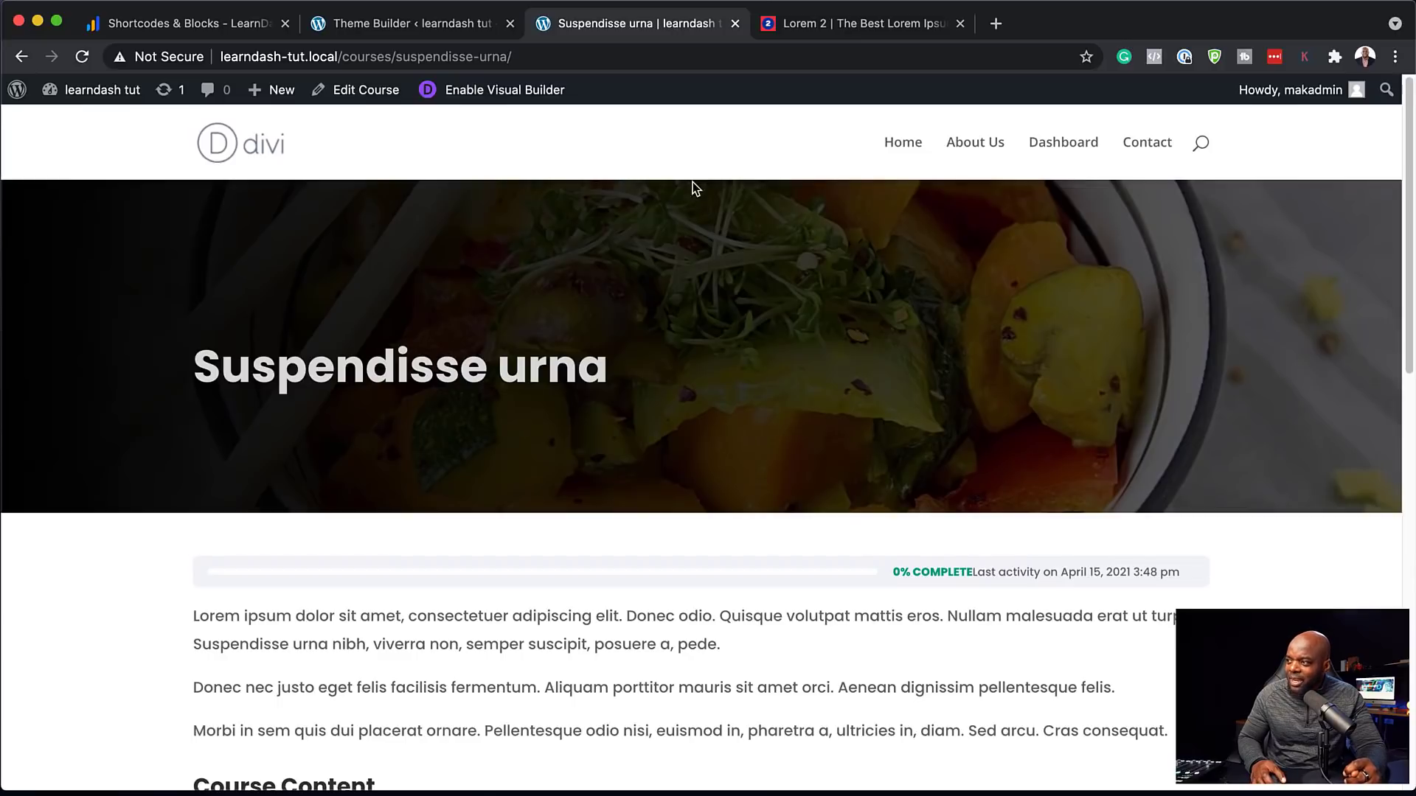
Set the post title module's top padding to 14vw under Design > Spacing
scroll(702, 591, "down", 4)
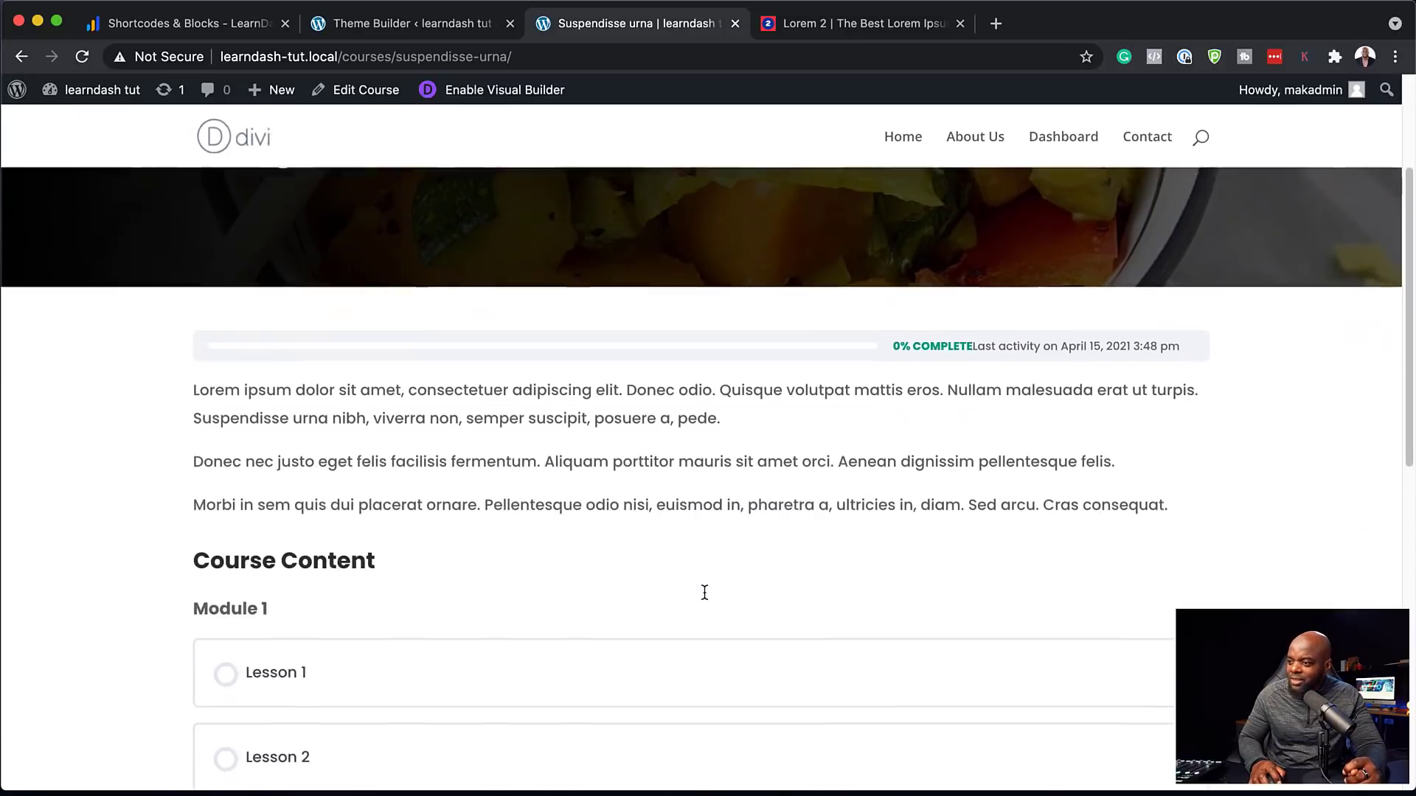
scroll(701, 591, "up", 4)
left_click(432, 30)
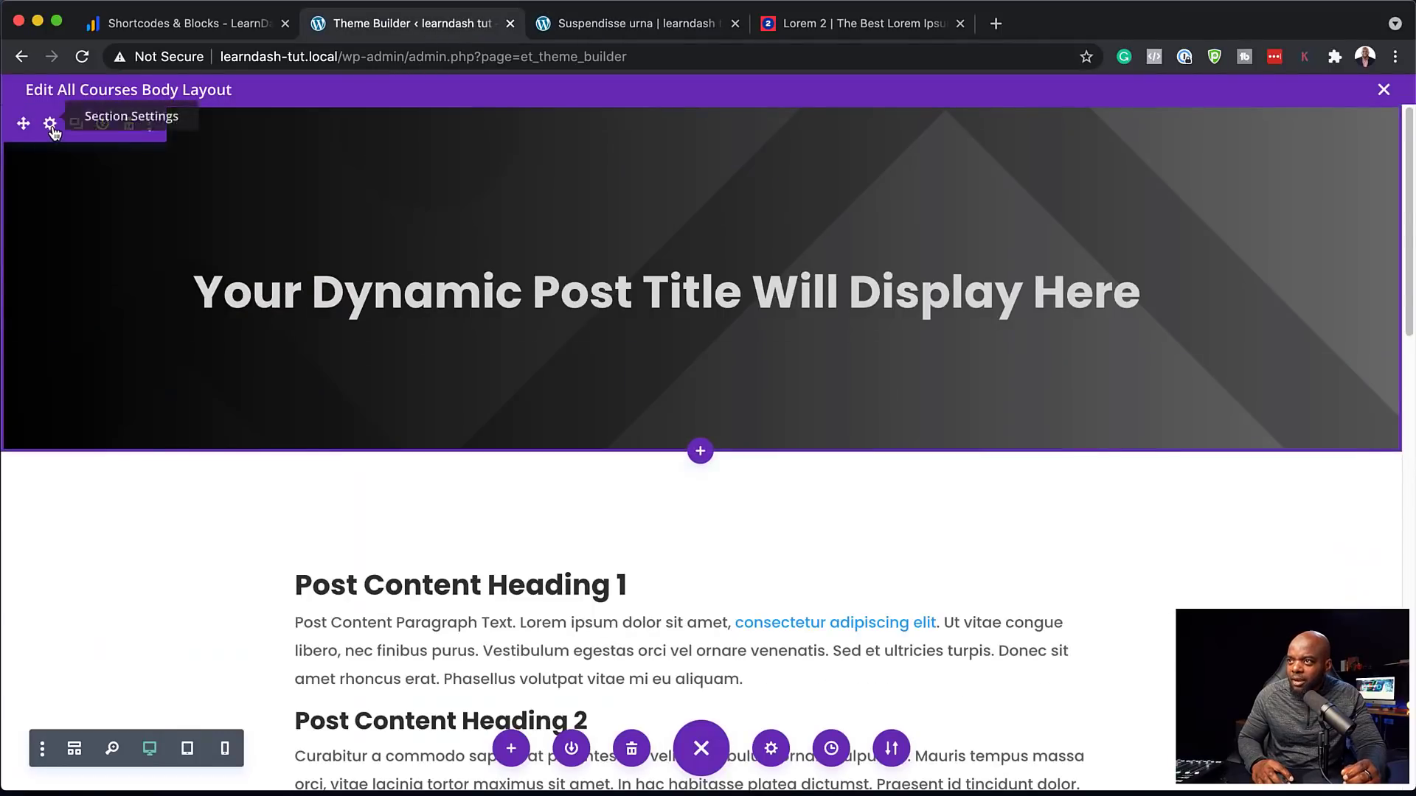
left_click(52, 127)
left_click(158, 205)
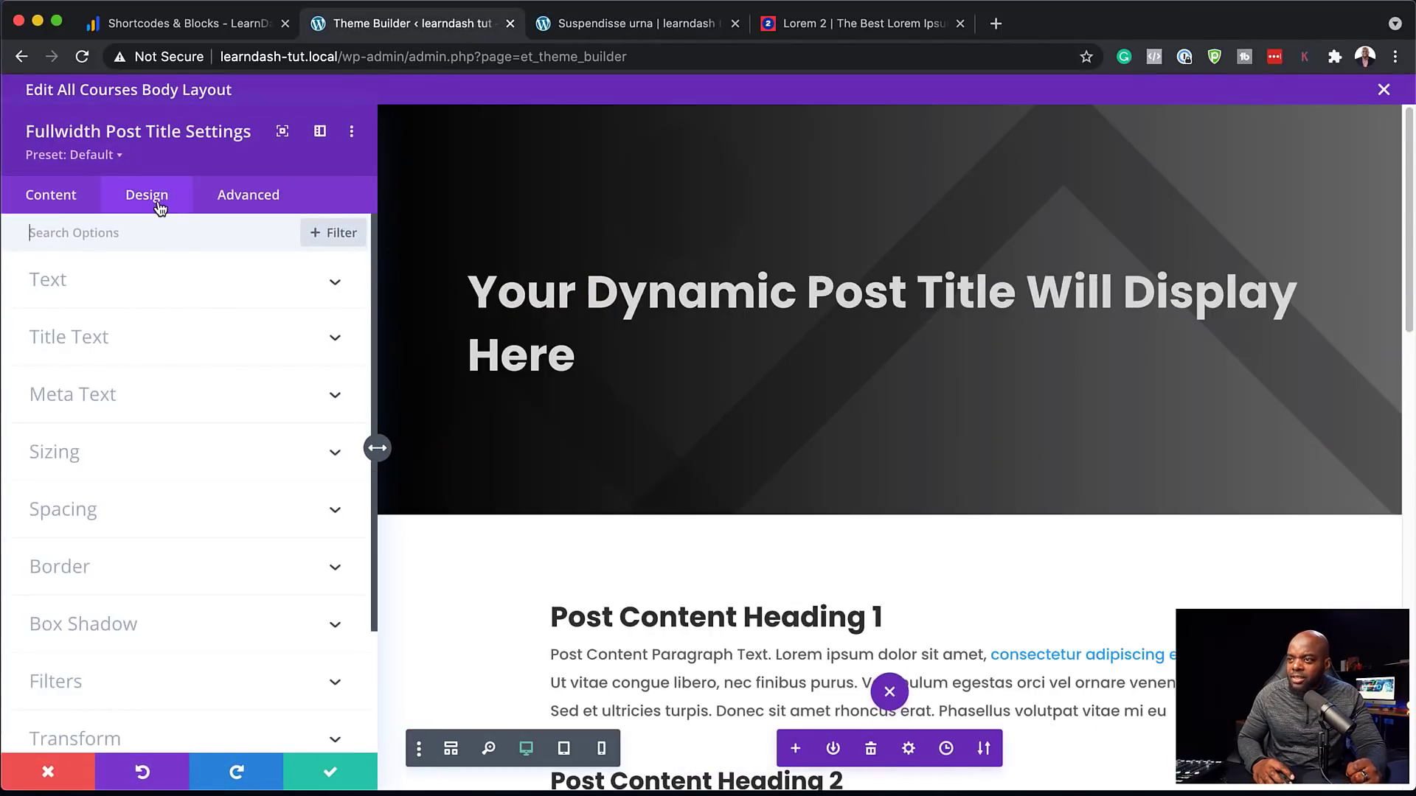
left_click(106, 529)
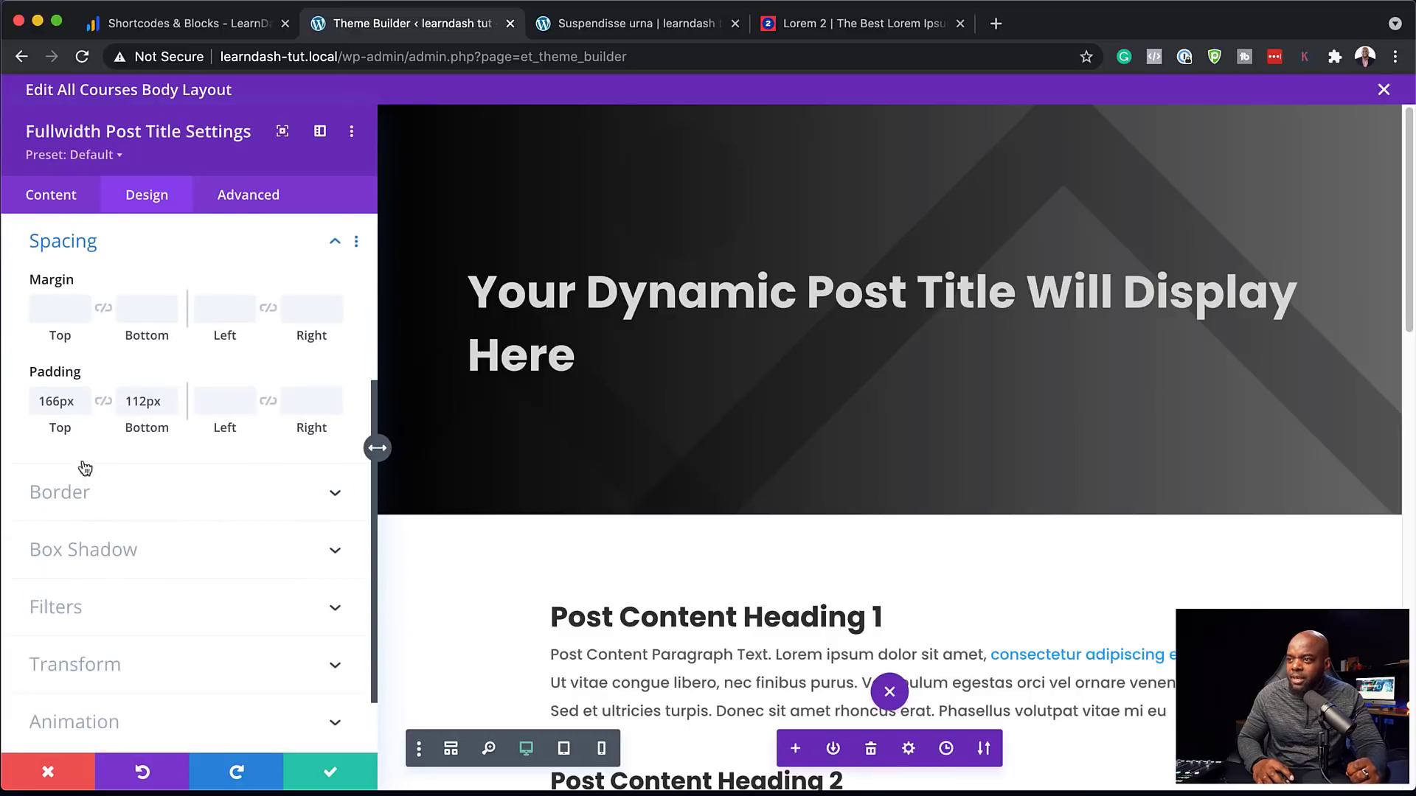
double_click(59, 401)
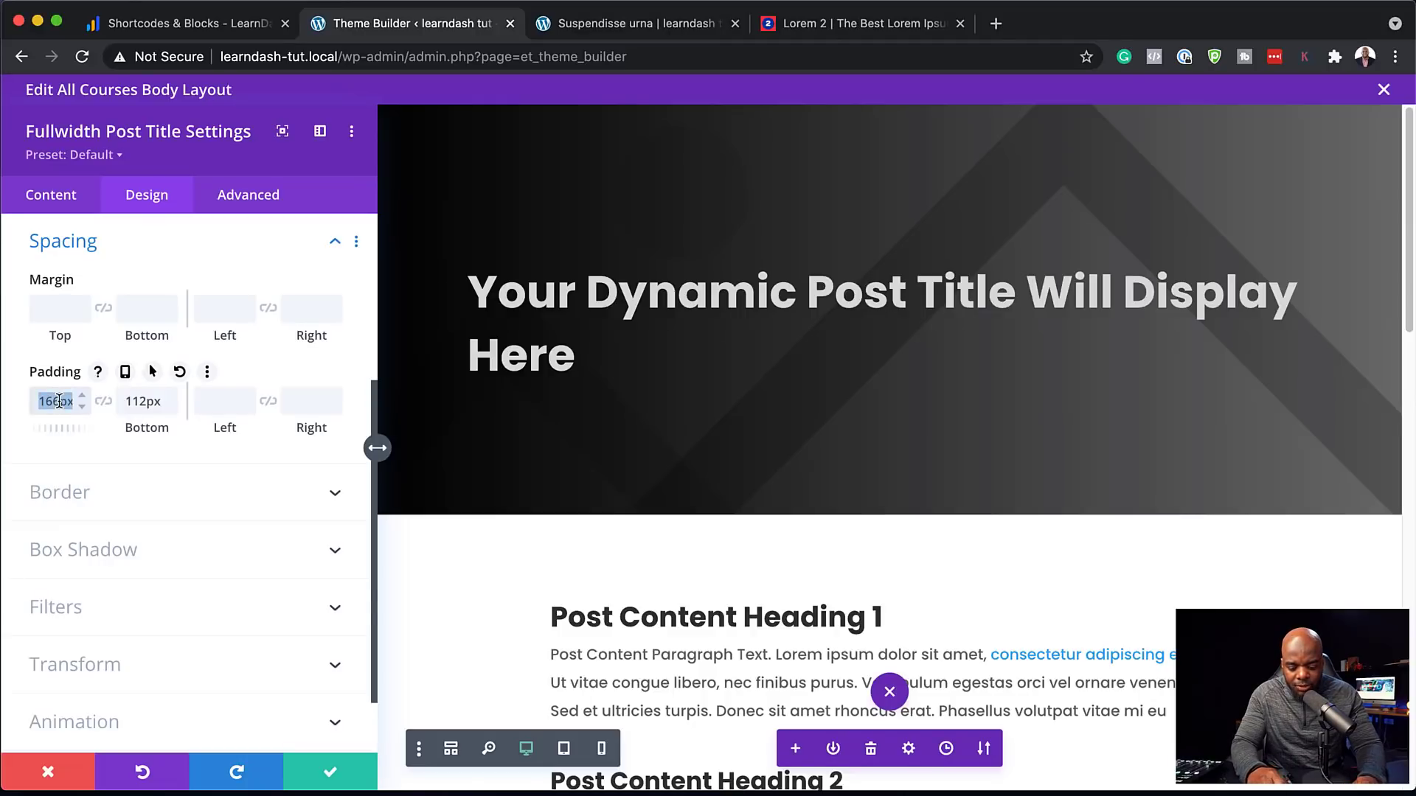
type("10vw")
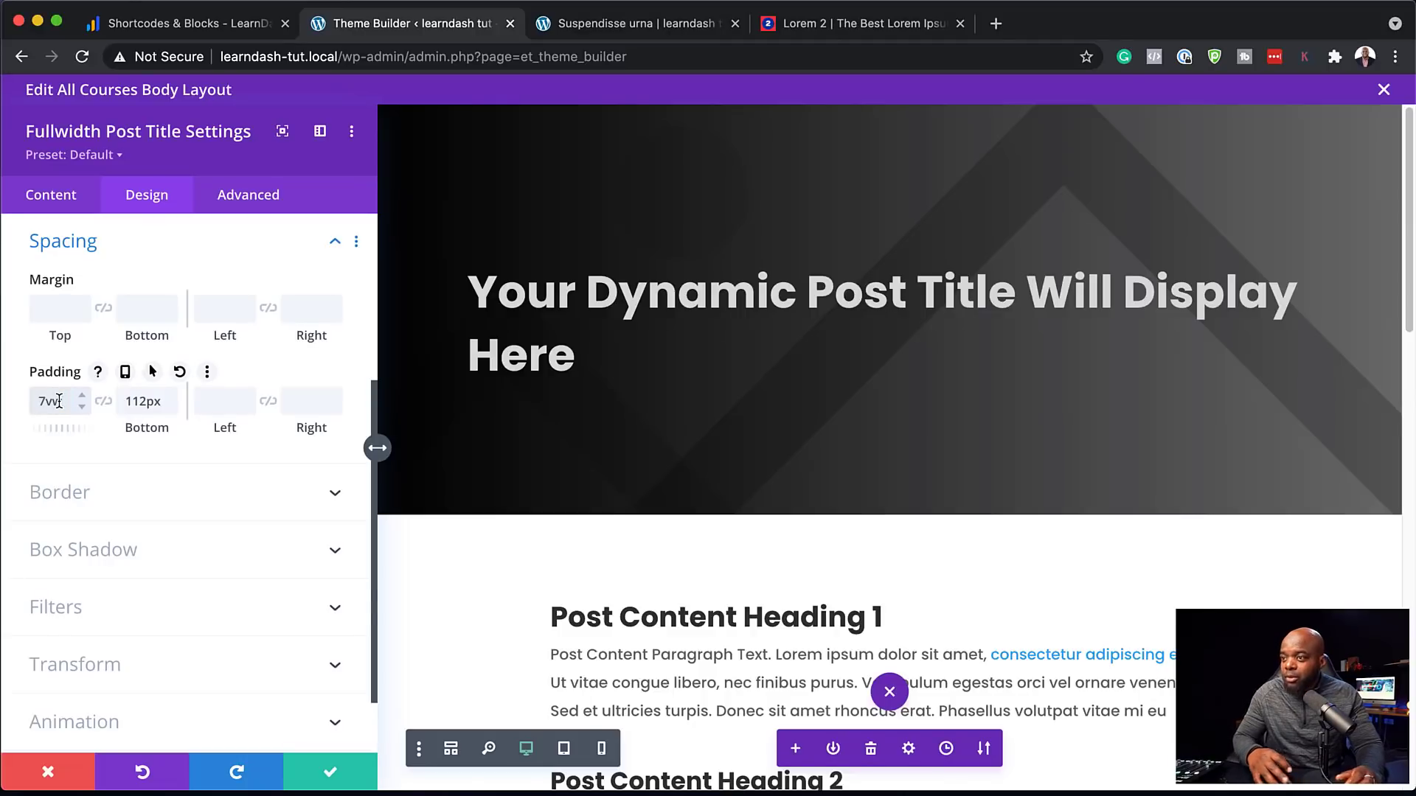
left_click(82, 396)
left_click(83, 395)
left_click(82, 395)
left_click(83, 395)
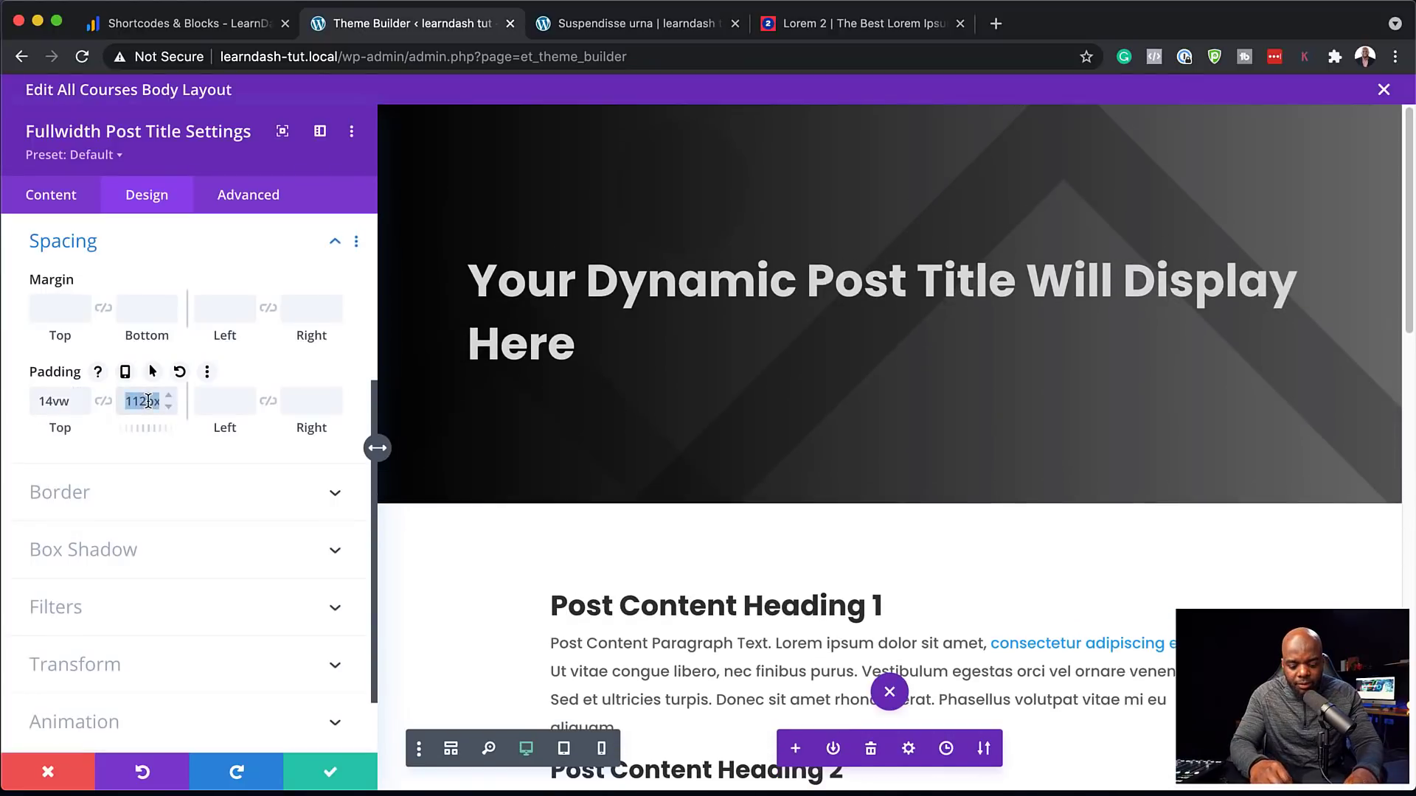
Set bottom padding to 6vw, save, and reload the live course page
type("6vw")
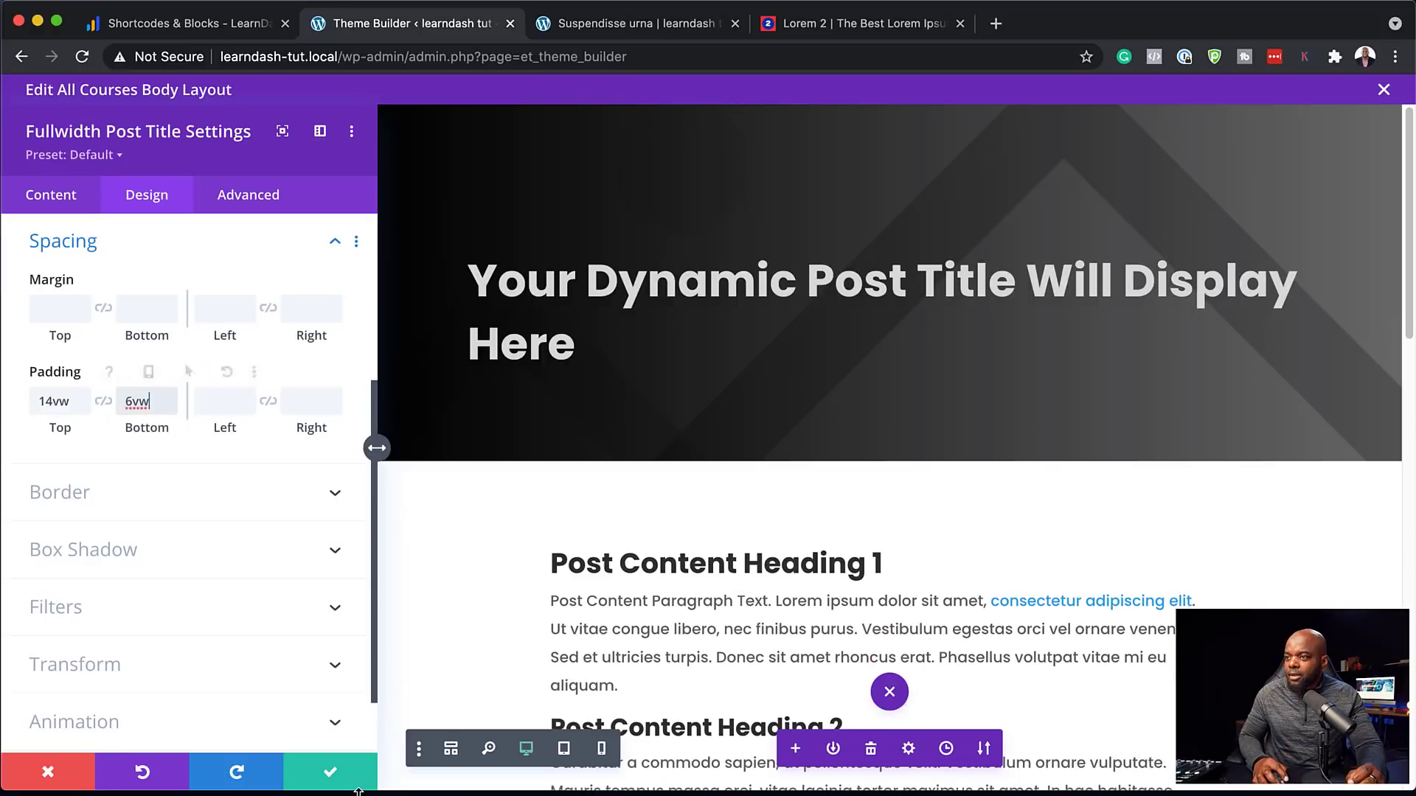
left_click(333, 774)
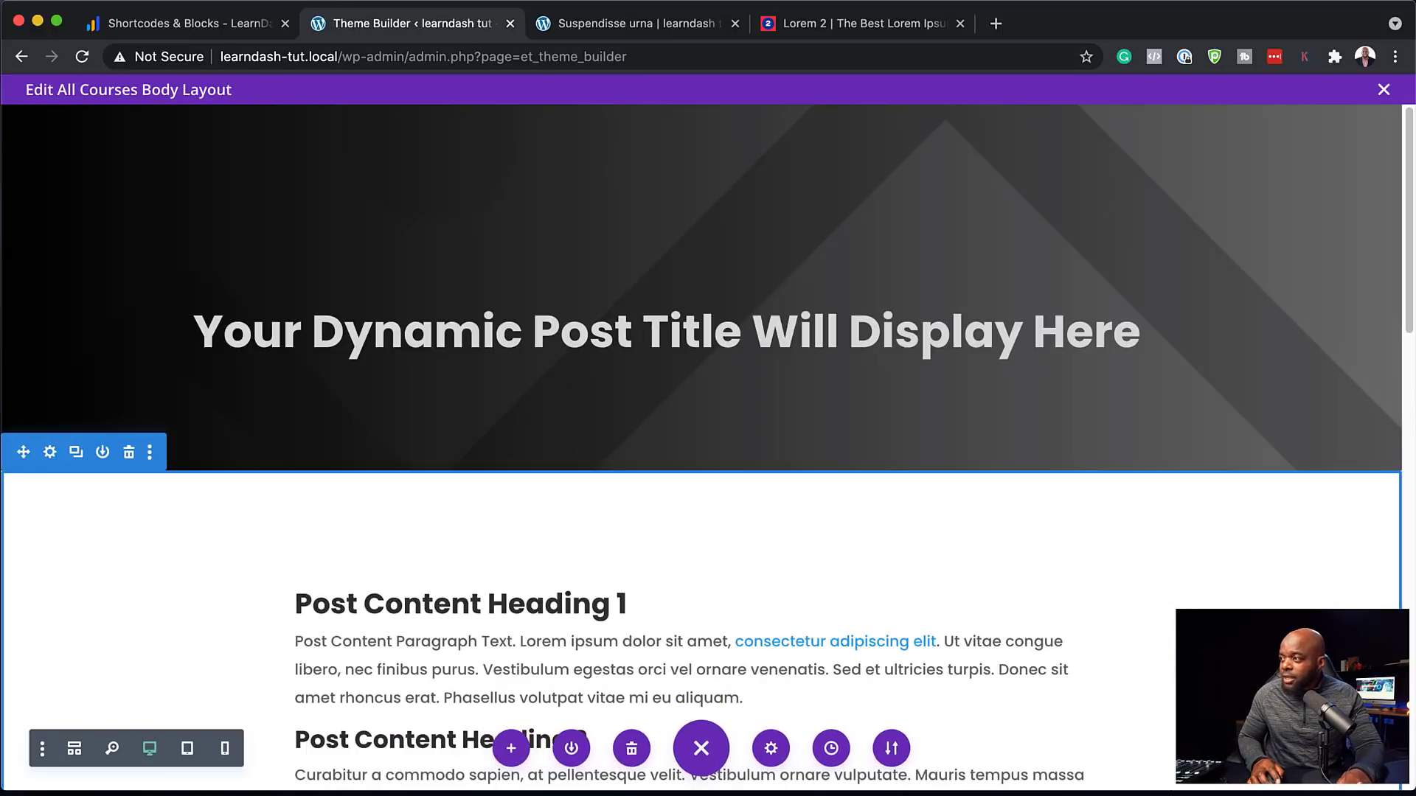
left_click(680, 28)
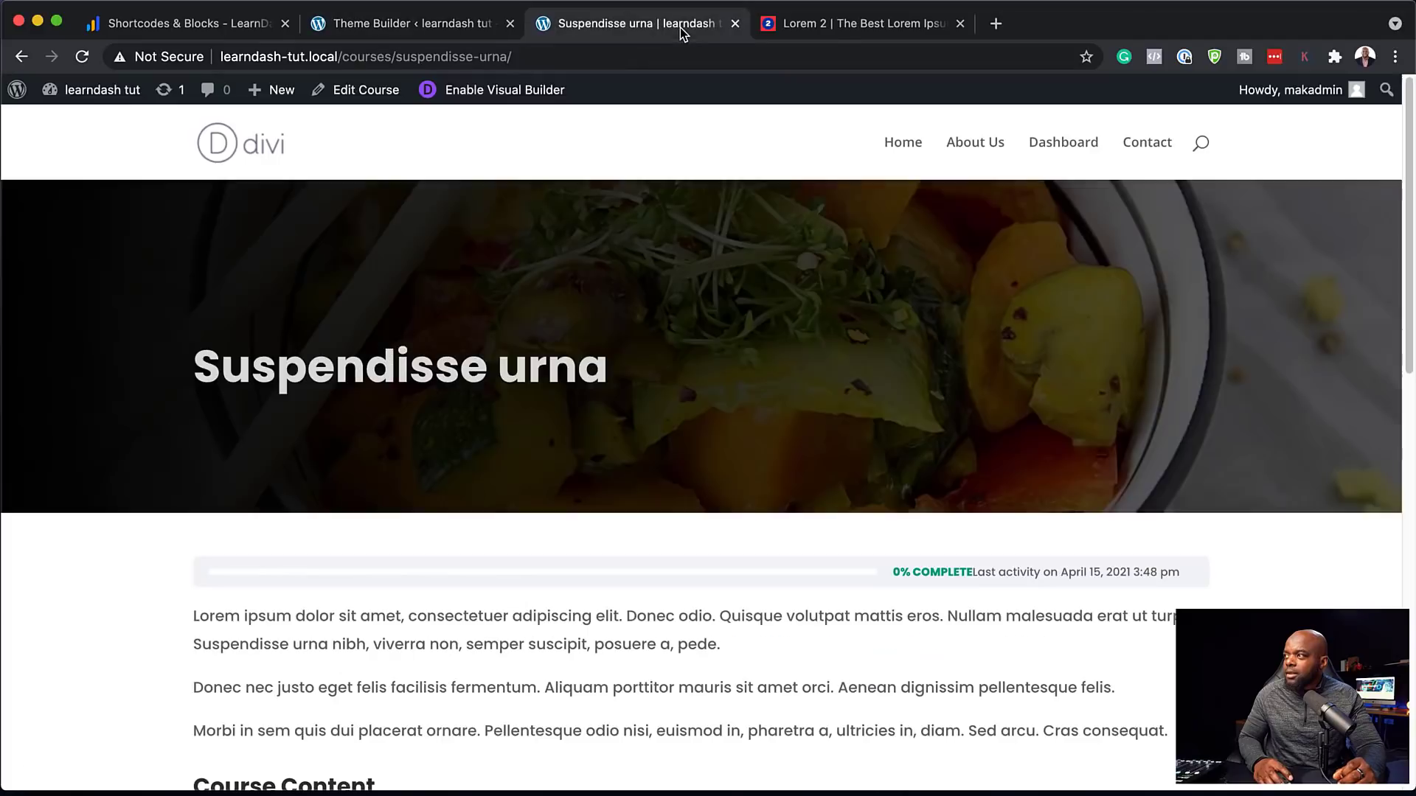
left_click(82, 56)
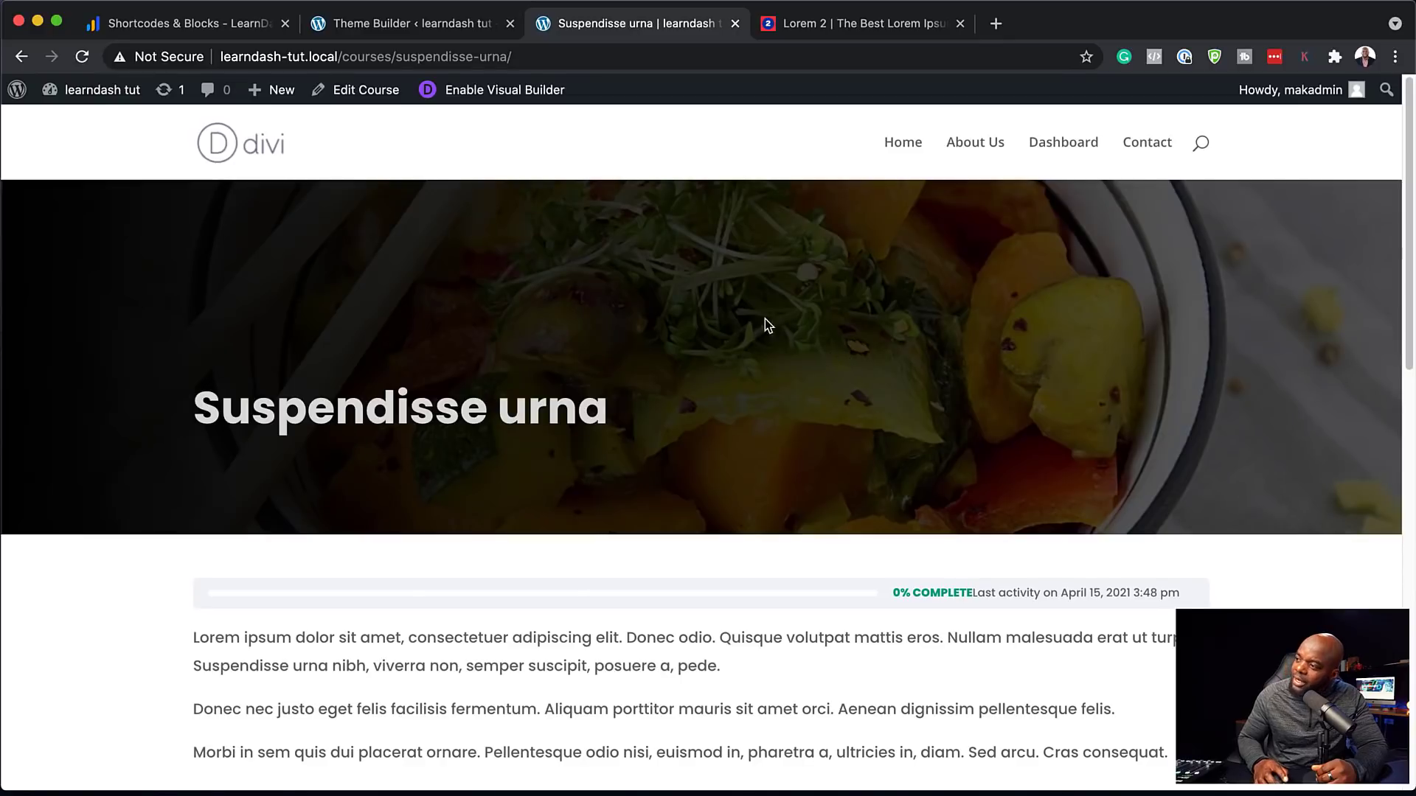
Make the title background gradient's second colour more transparent
left_click(401, 26)
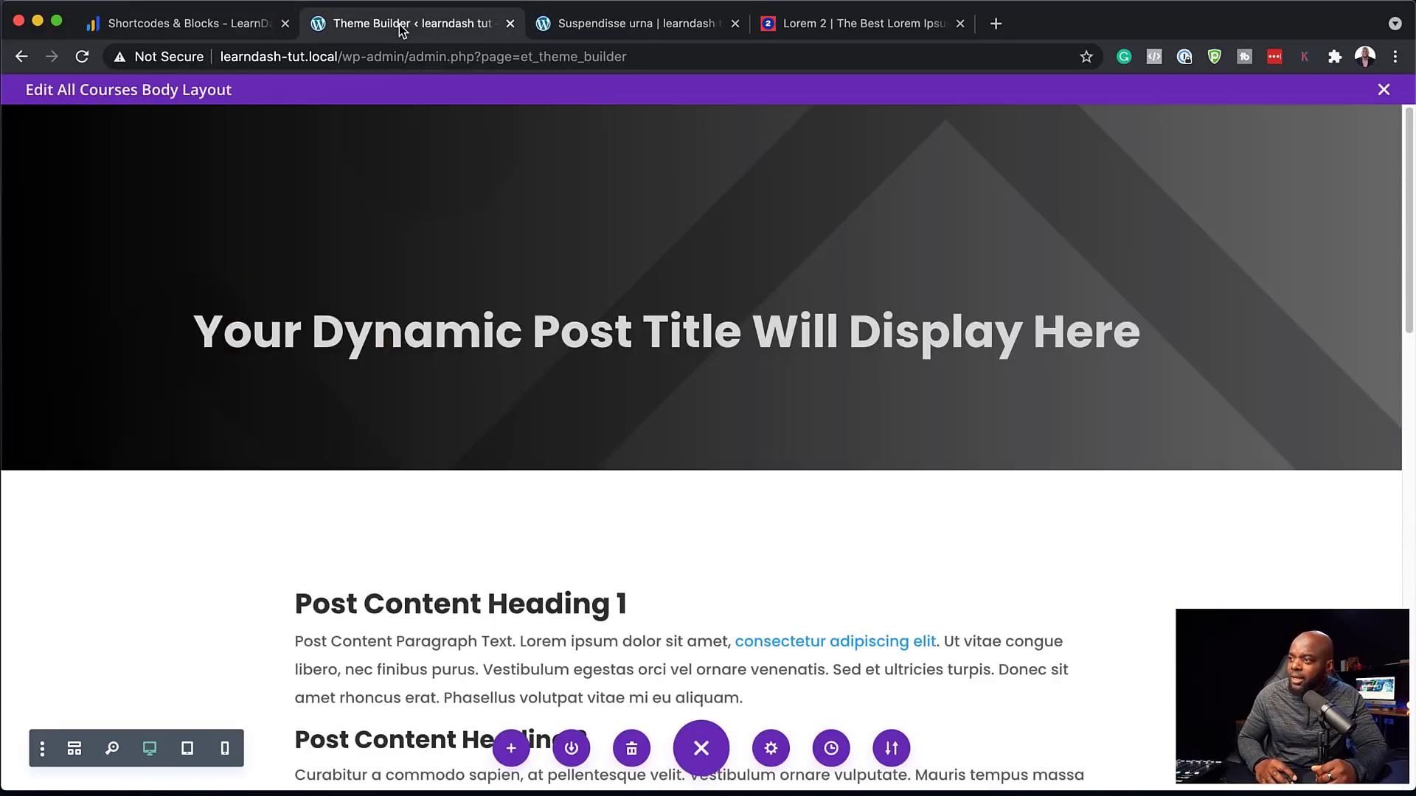
left_click(669, 153)
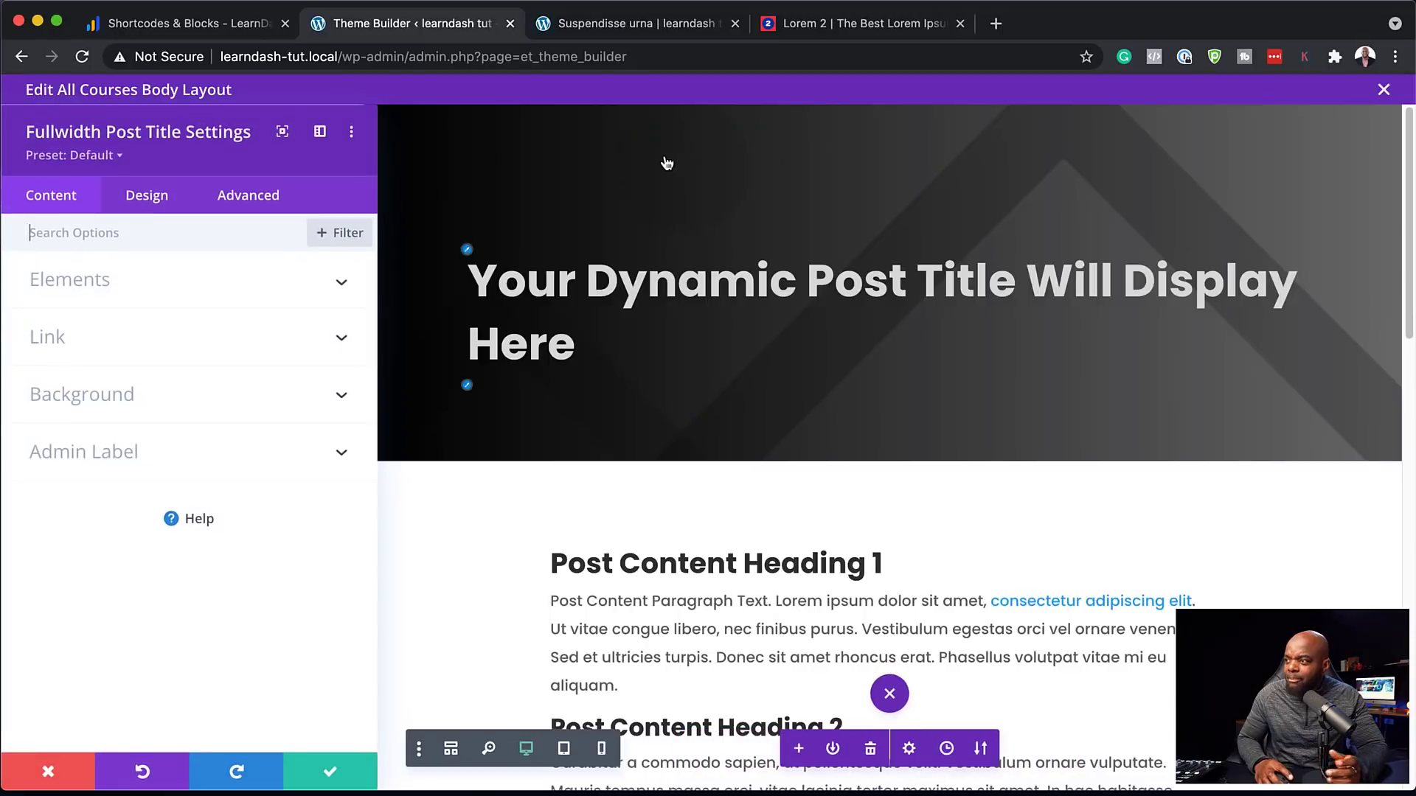
left_click(123, 396)
left_click(151, 317)
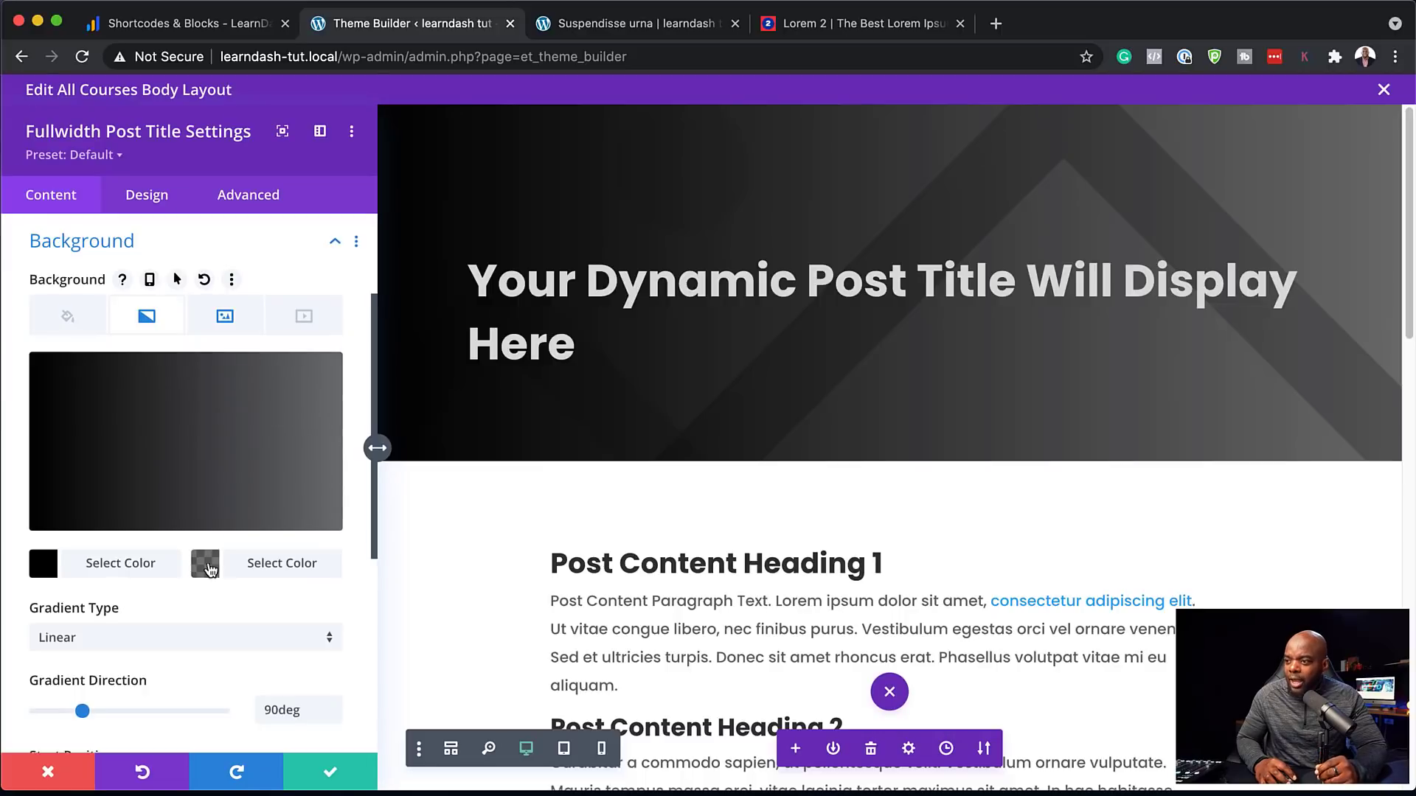
left_click(213, 570)
left_click_drag(319, 433, 319, 469)
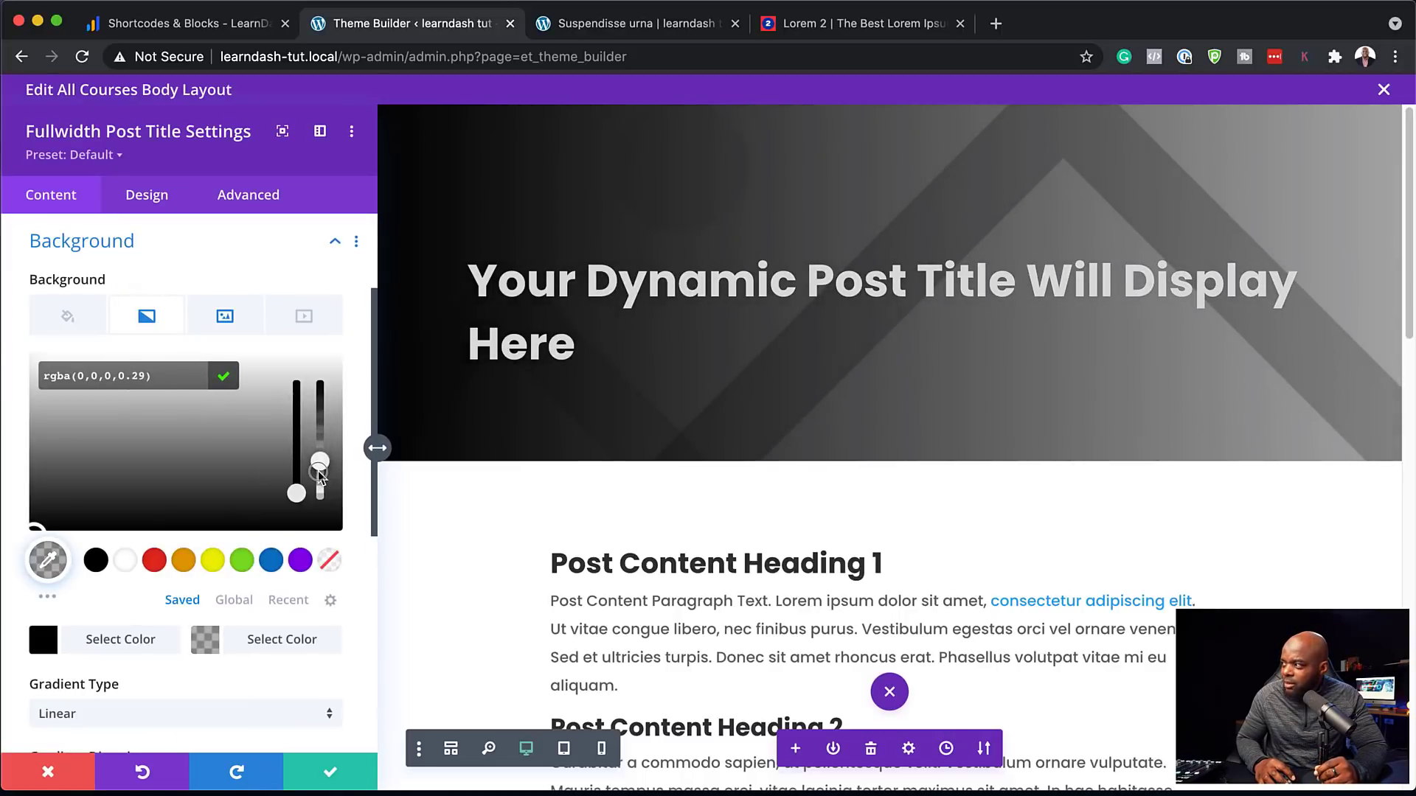
scroll(195, 597, "down", 3)
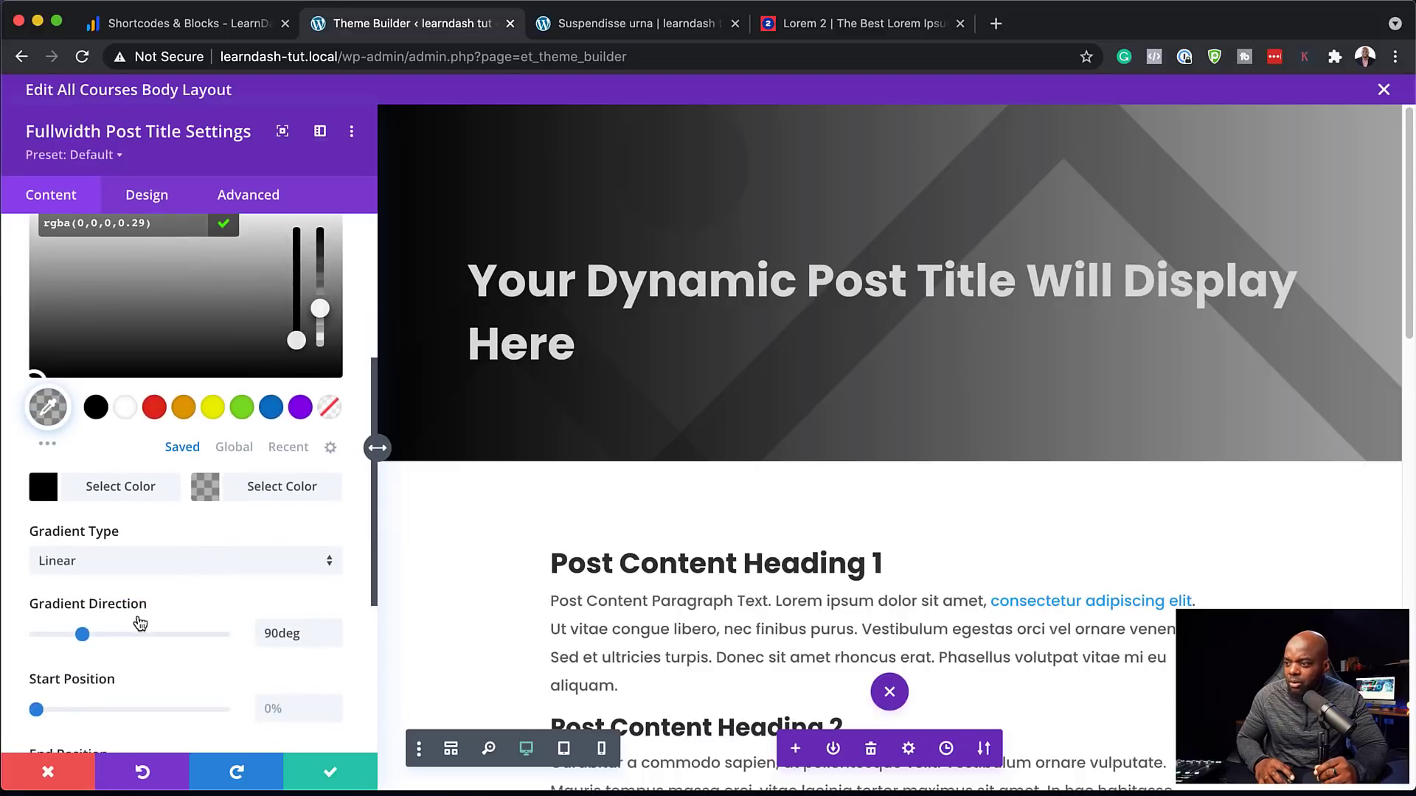
scroll(157, 659, "down", 1)
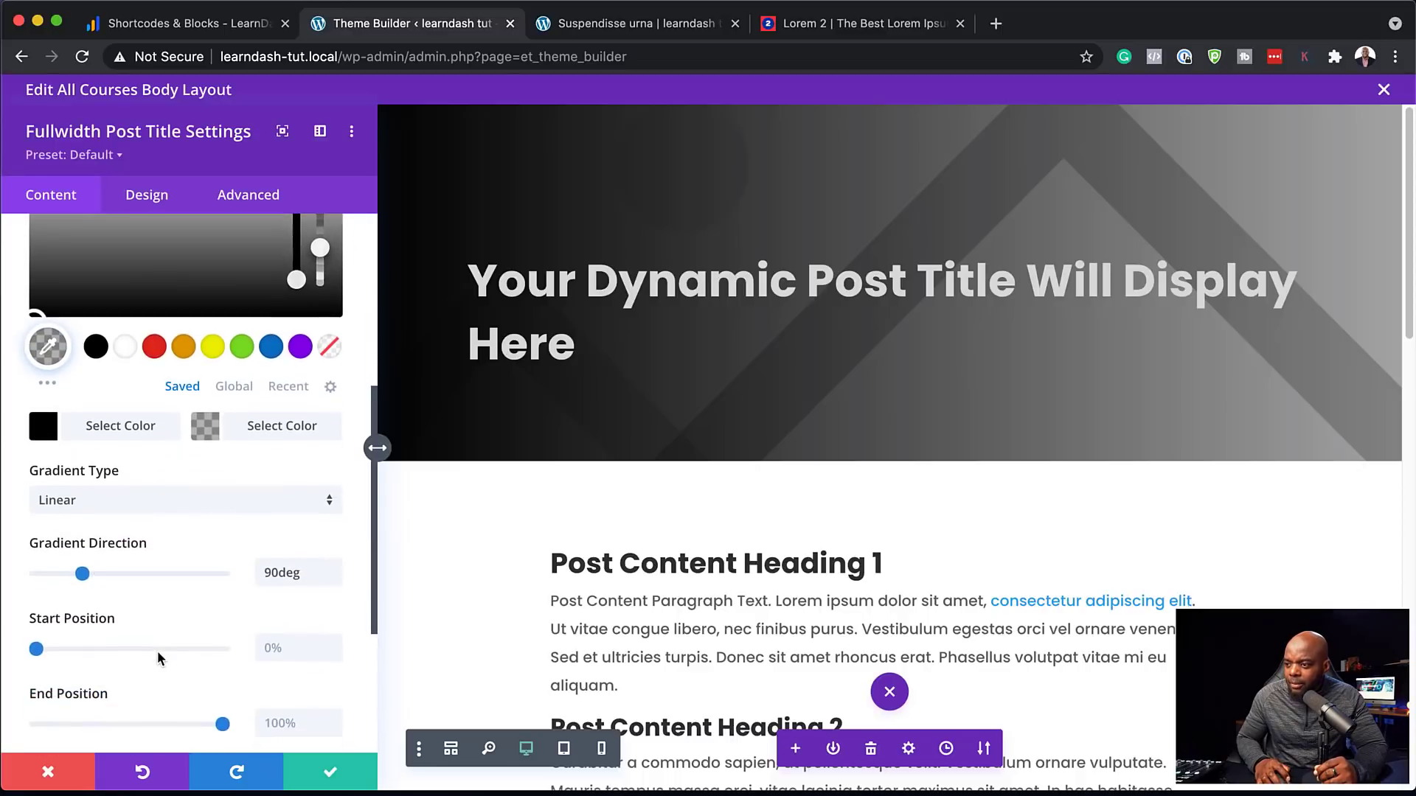
left_click(36, 645)
Set the gradient to start at 5% and end at 62%, save, and view the course page
mouse_move(36, 646)
left_mouse_down()
mouse_move(63, 649)
mouse_move(13, 649)
left_mouse_up()
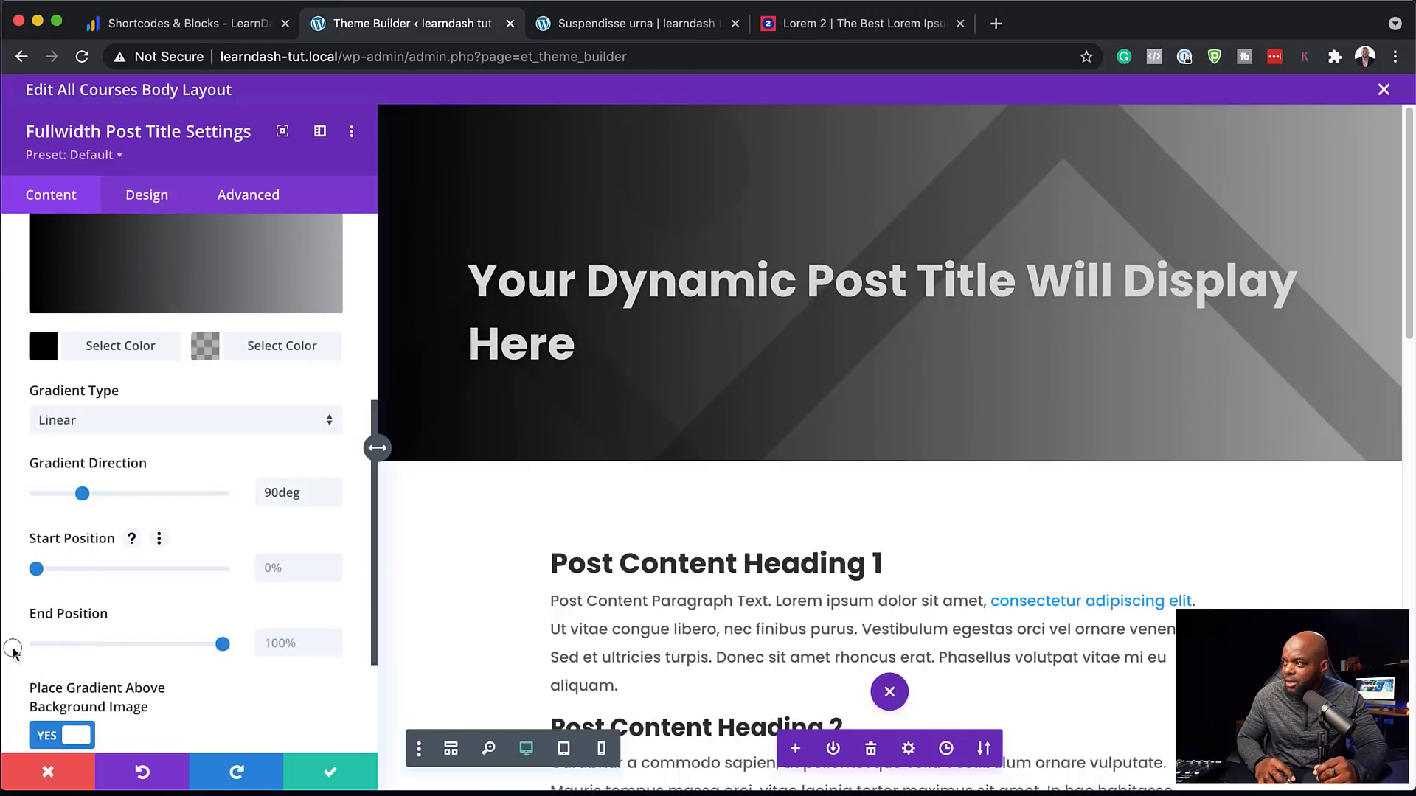
scroll(191, 671, "down", 1)
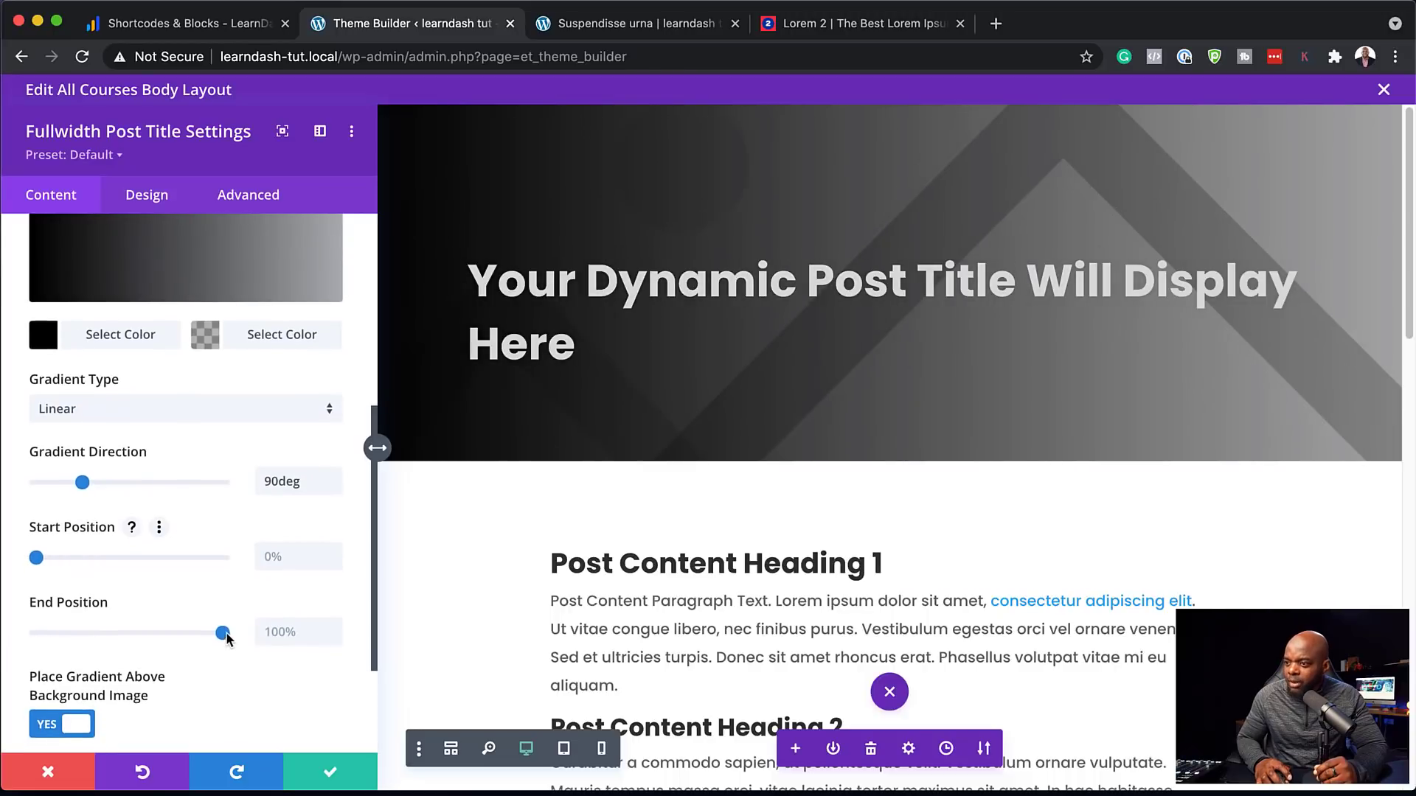
left_click_drag(221, 636, 151, 643)
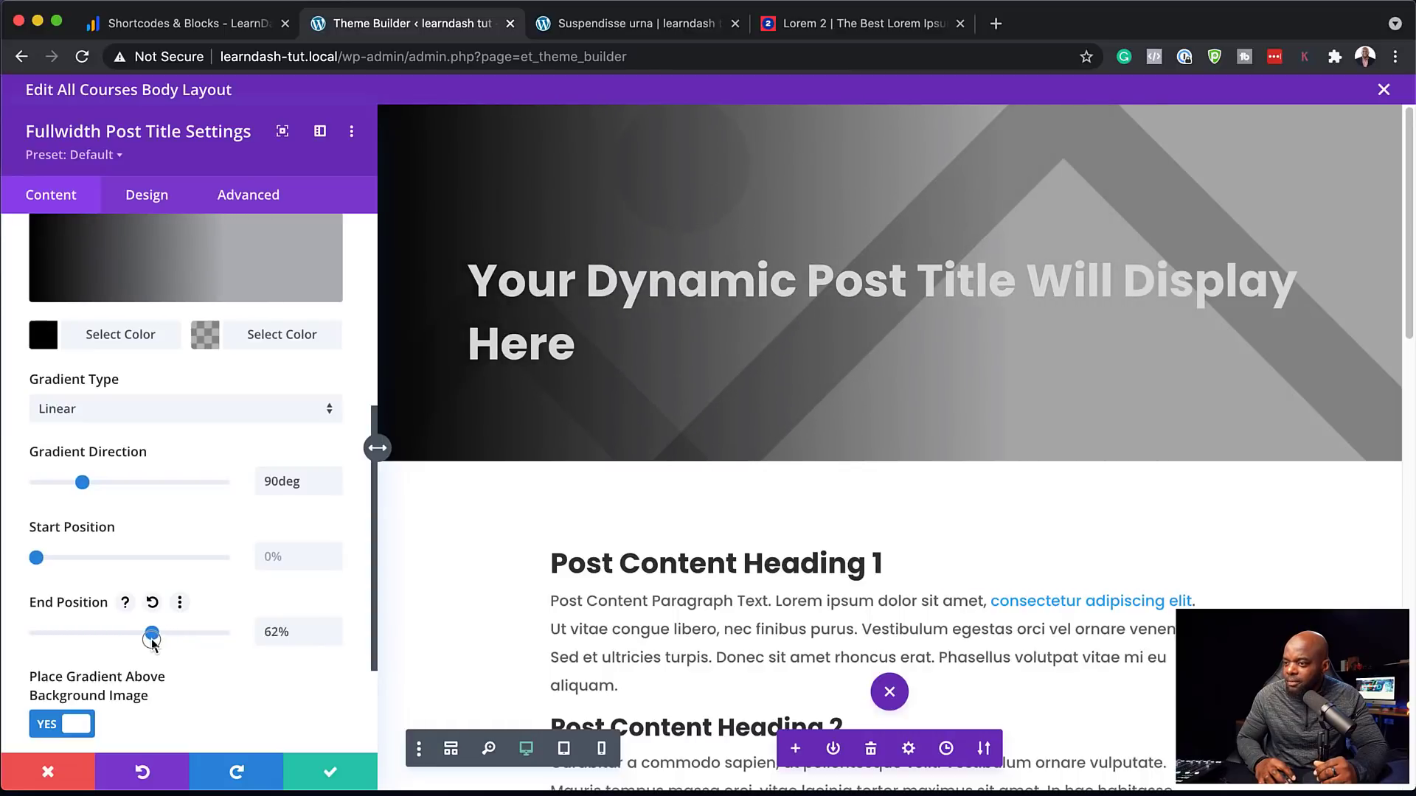
left_click_drag(36, 558, 46, 558)
left_click(330, 772)
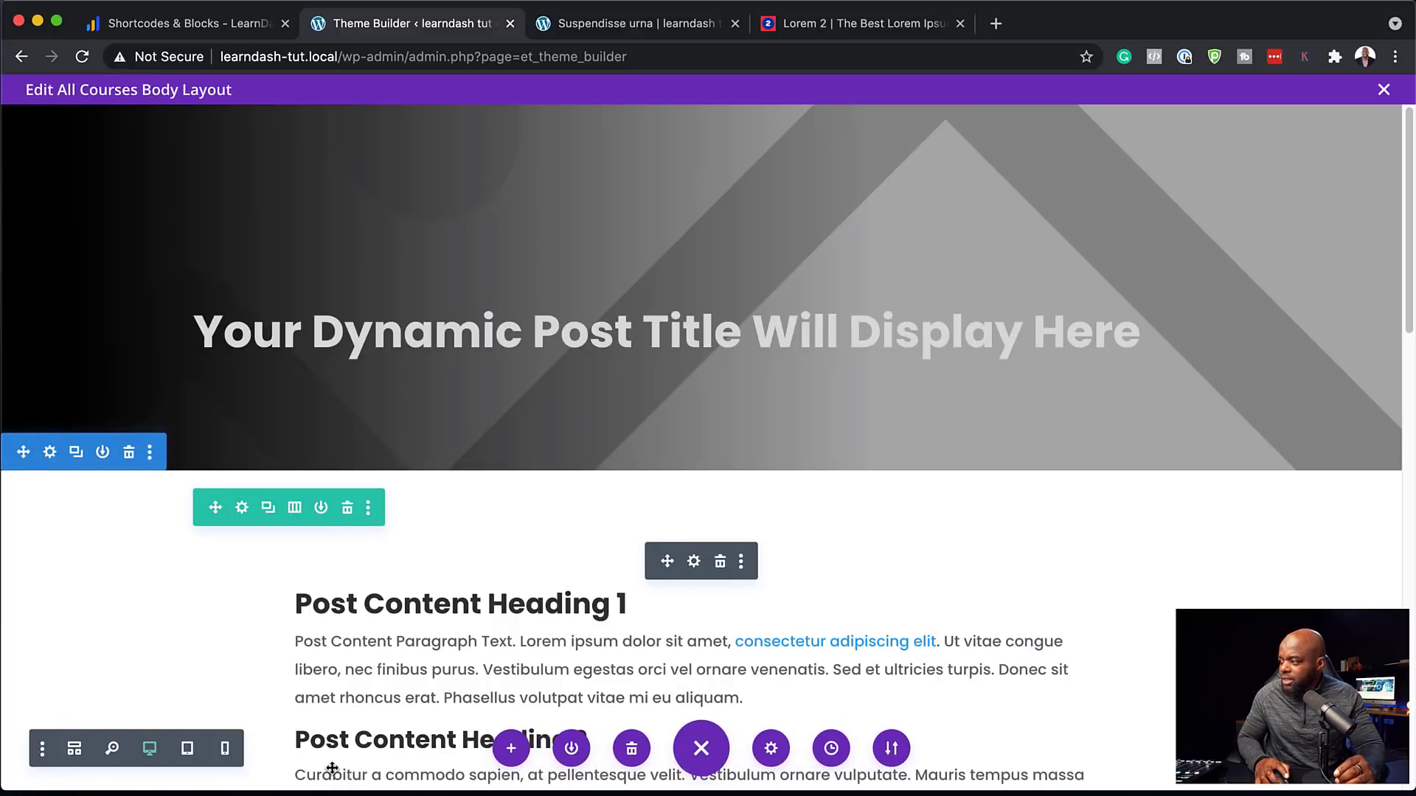
left_click(636, 24)
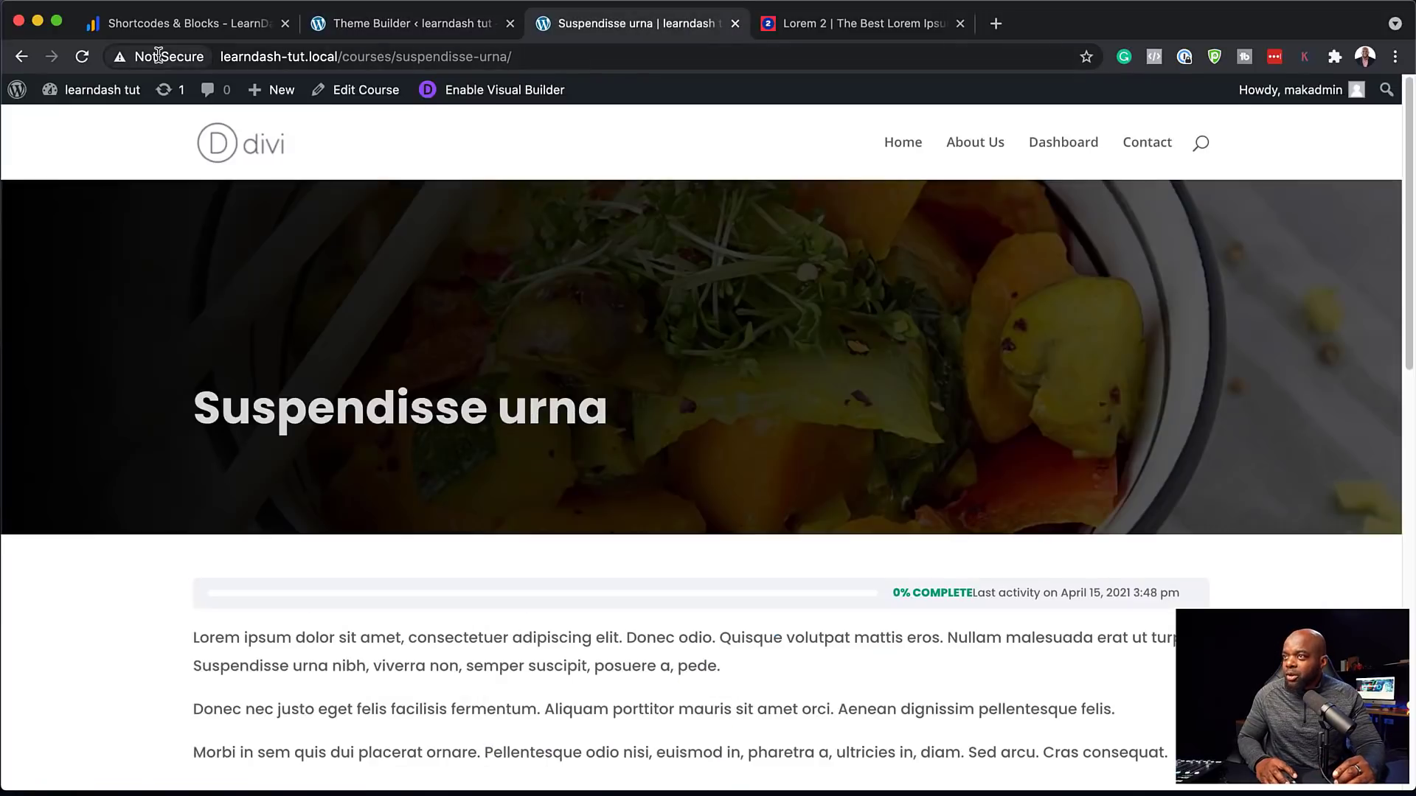
Reload the Suspendisse urna course page and scroll through it to check the lighter gradient
left_click(81, 59)
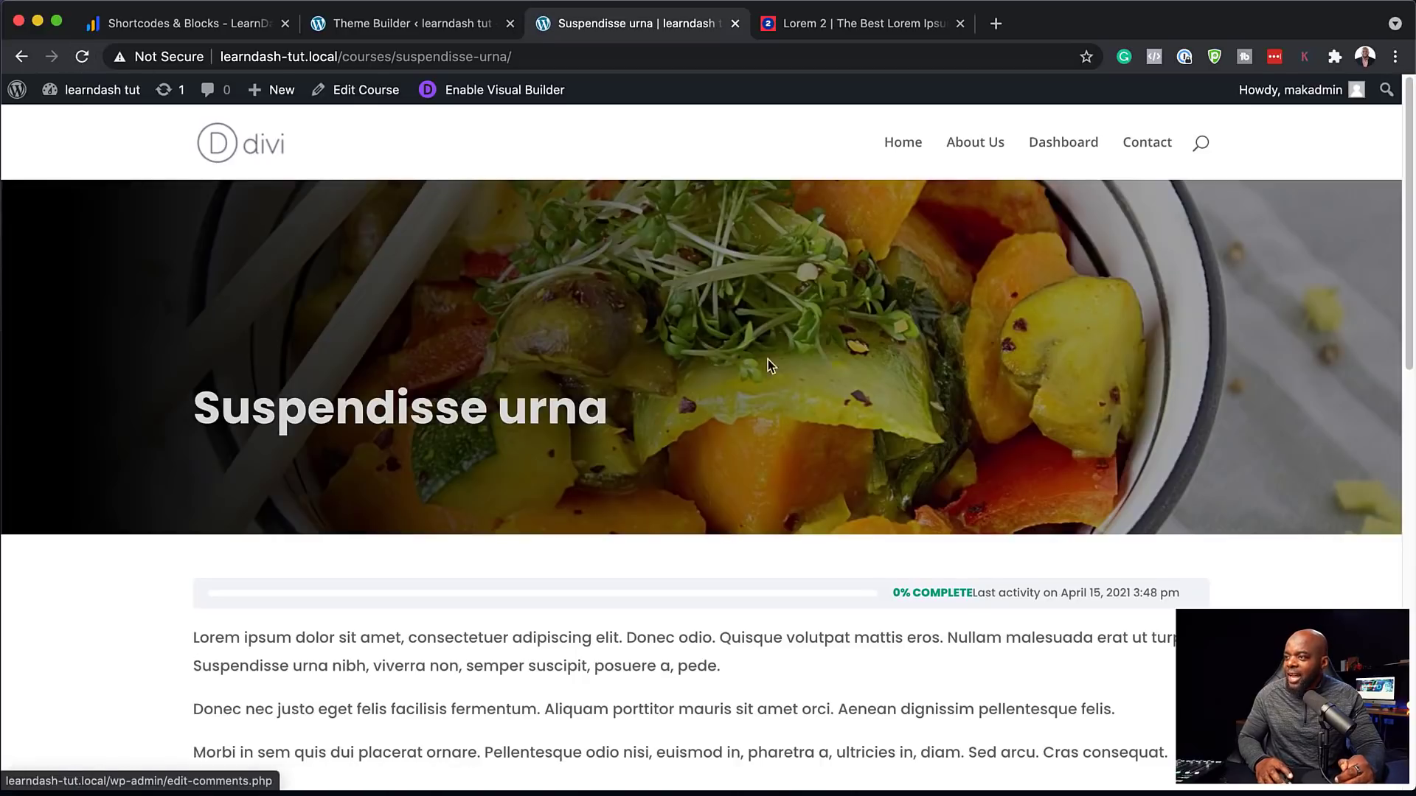
scroll(920, 538, "down", 3)
scroll(922, 542, "up", 2)
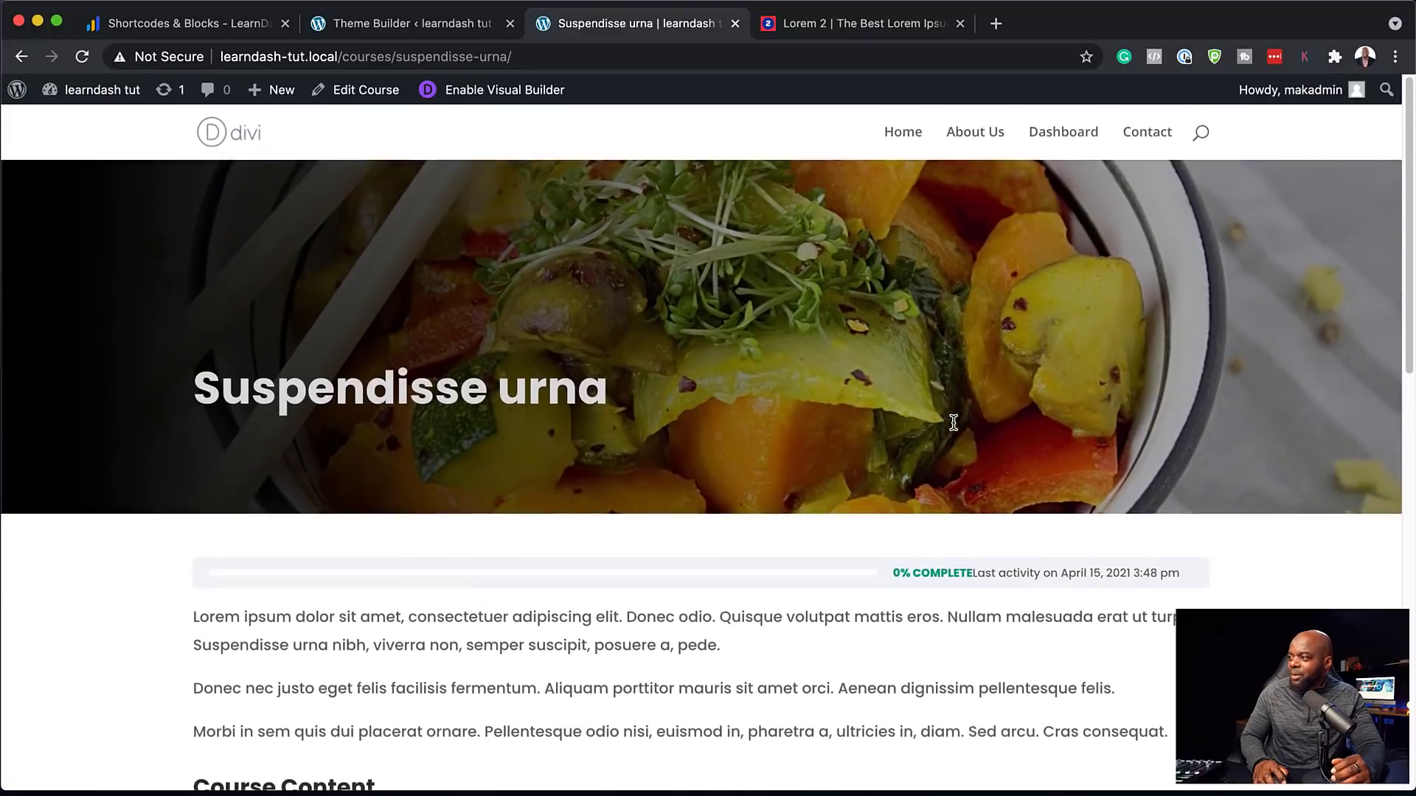
scroll(997, 422, "down", 5)
scroll(1002, 424, "down", 3)
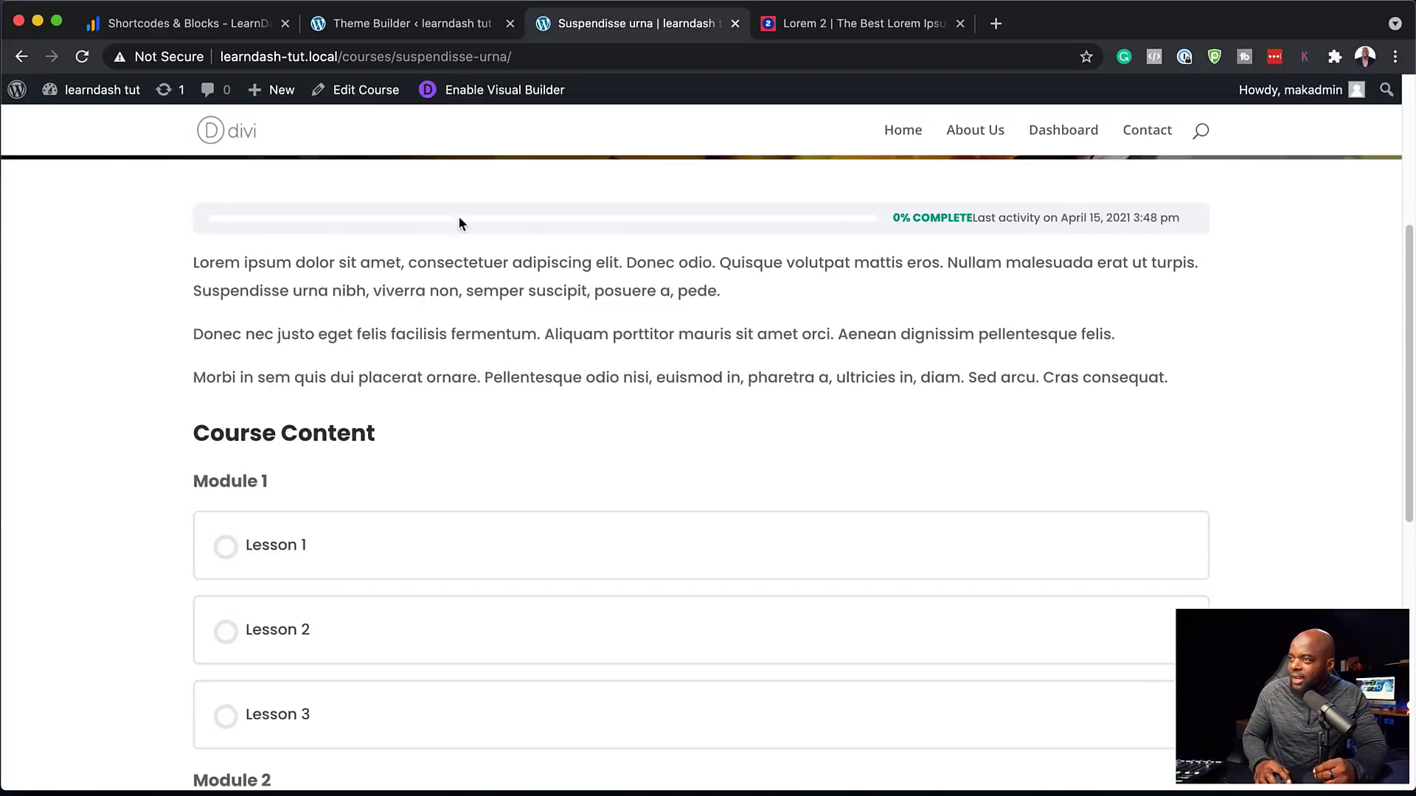
scroll(881, 402, "down", 11)
scroll(883, 402, "up", 6)
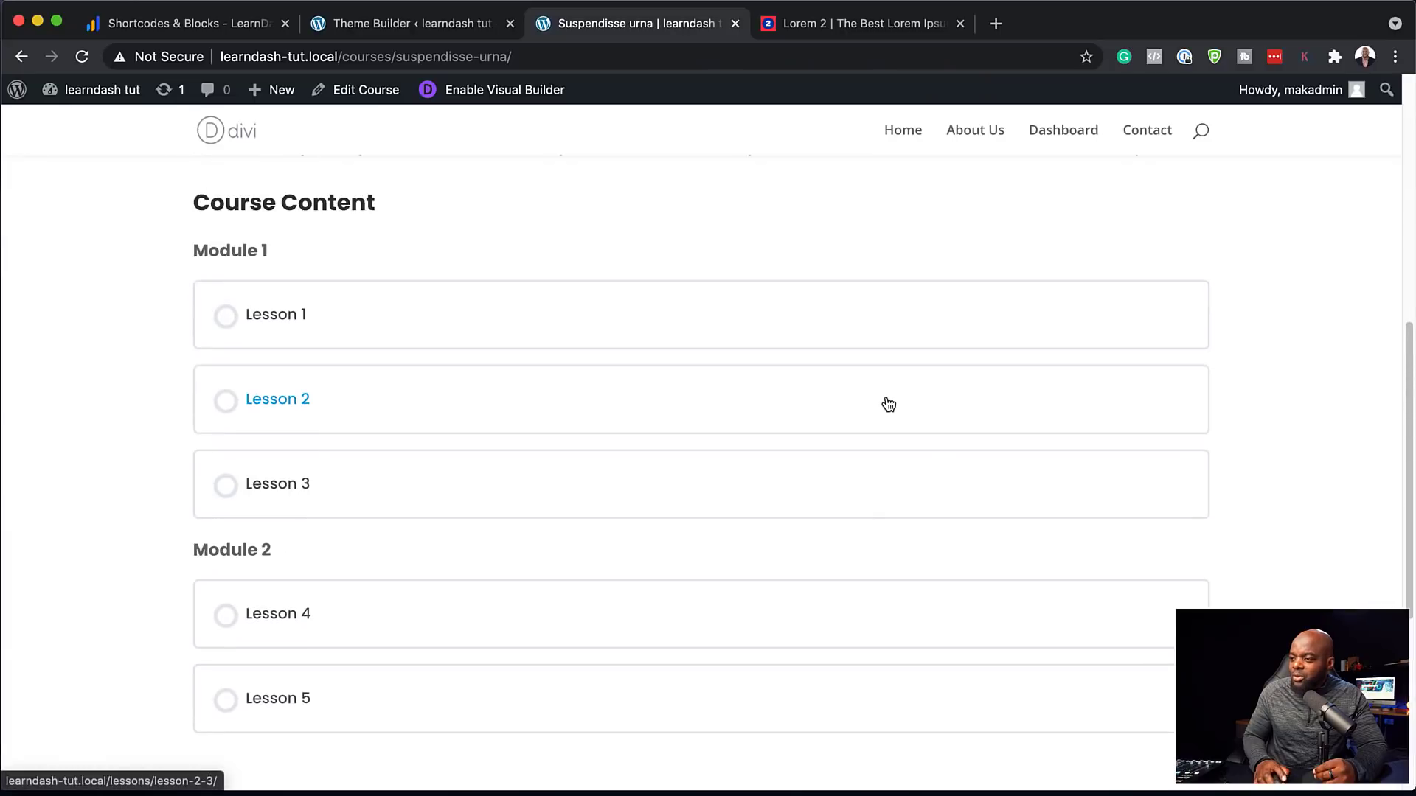
scroll(885, 403, "down", 5)
scroll(888, 395, "up", 13)
scroll(888, 395, "up", 1)
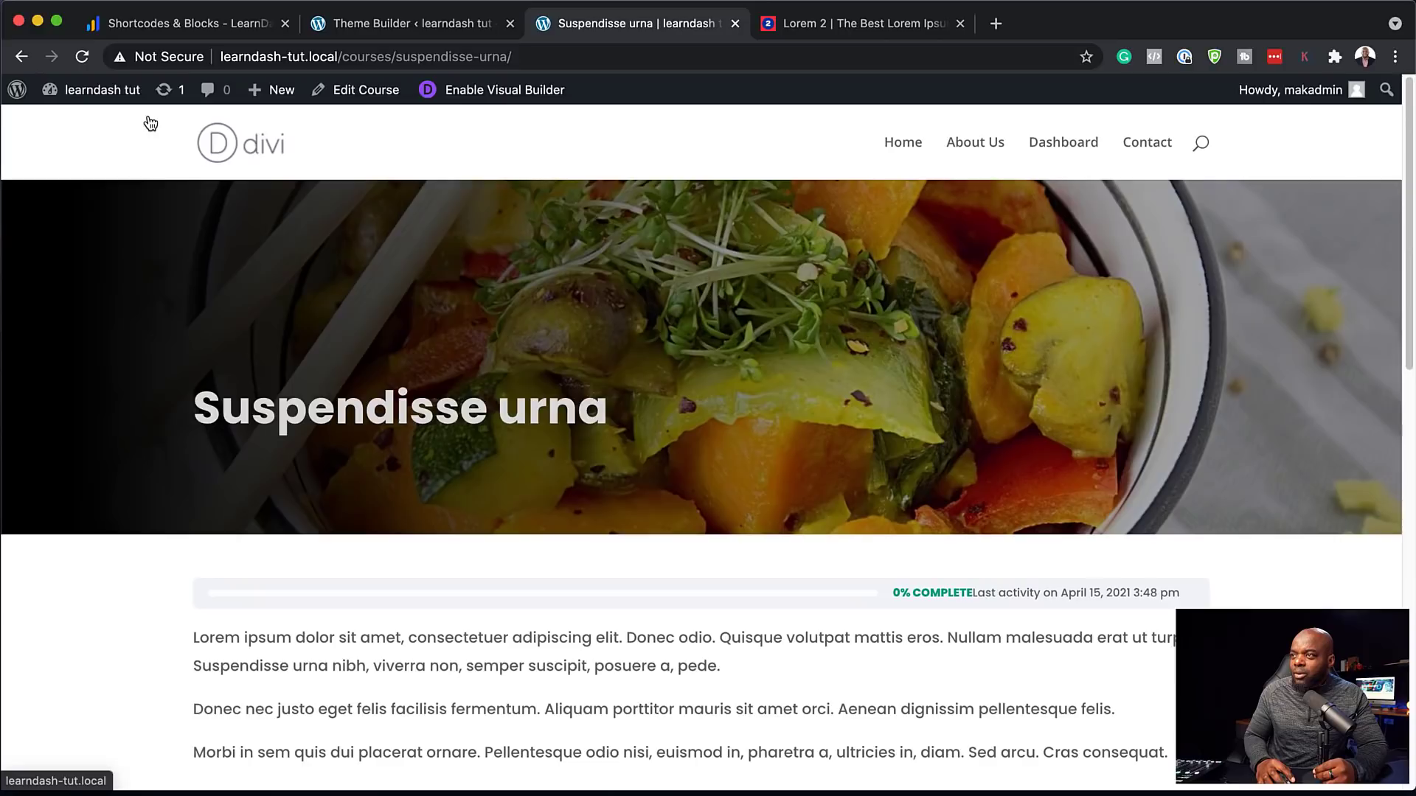
Browse the site's home page, then return to the All Courses layout editor
left_click(280, 138)
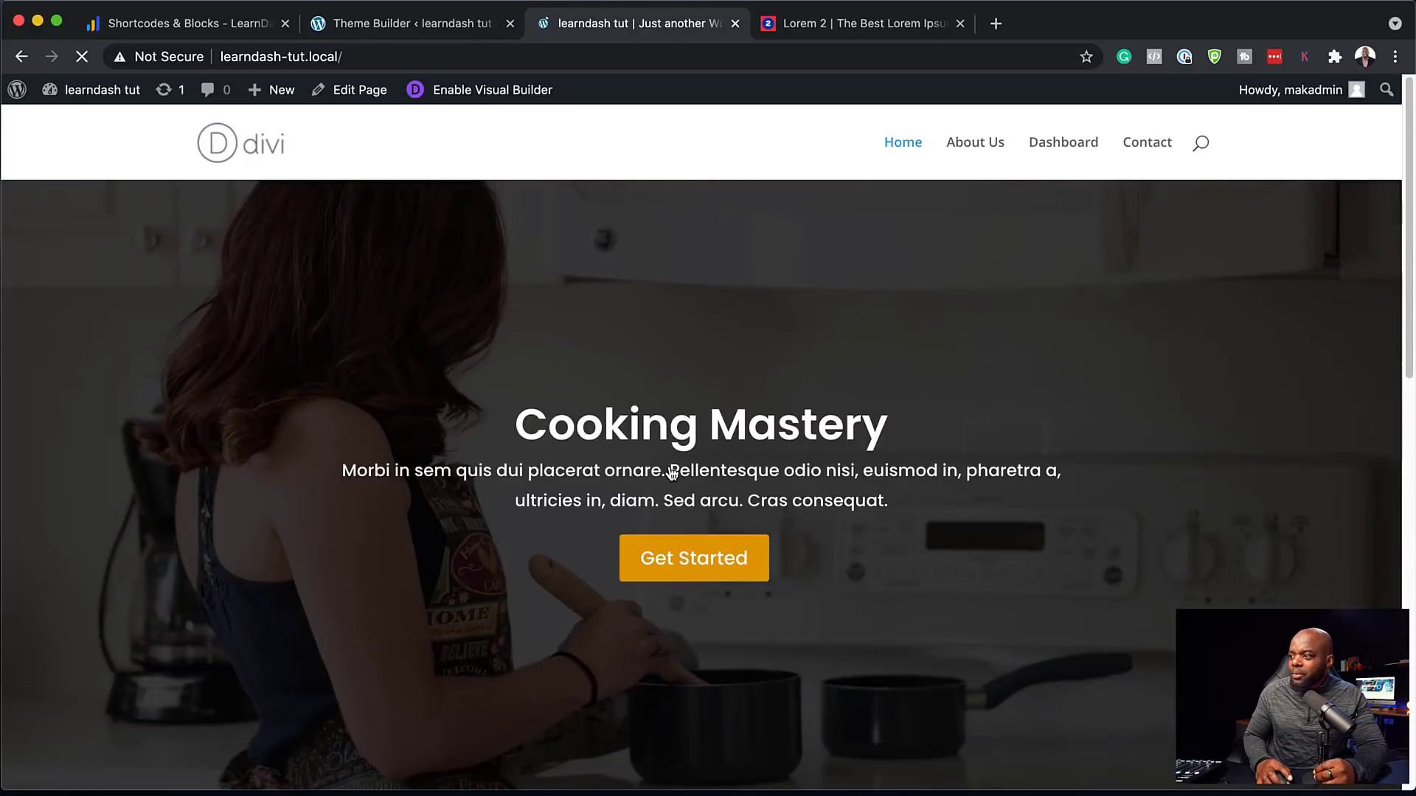
scroll(807, 516, "down", 5)
scroll(807, 511, "down", 2)
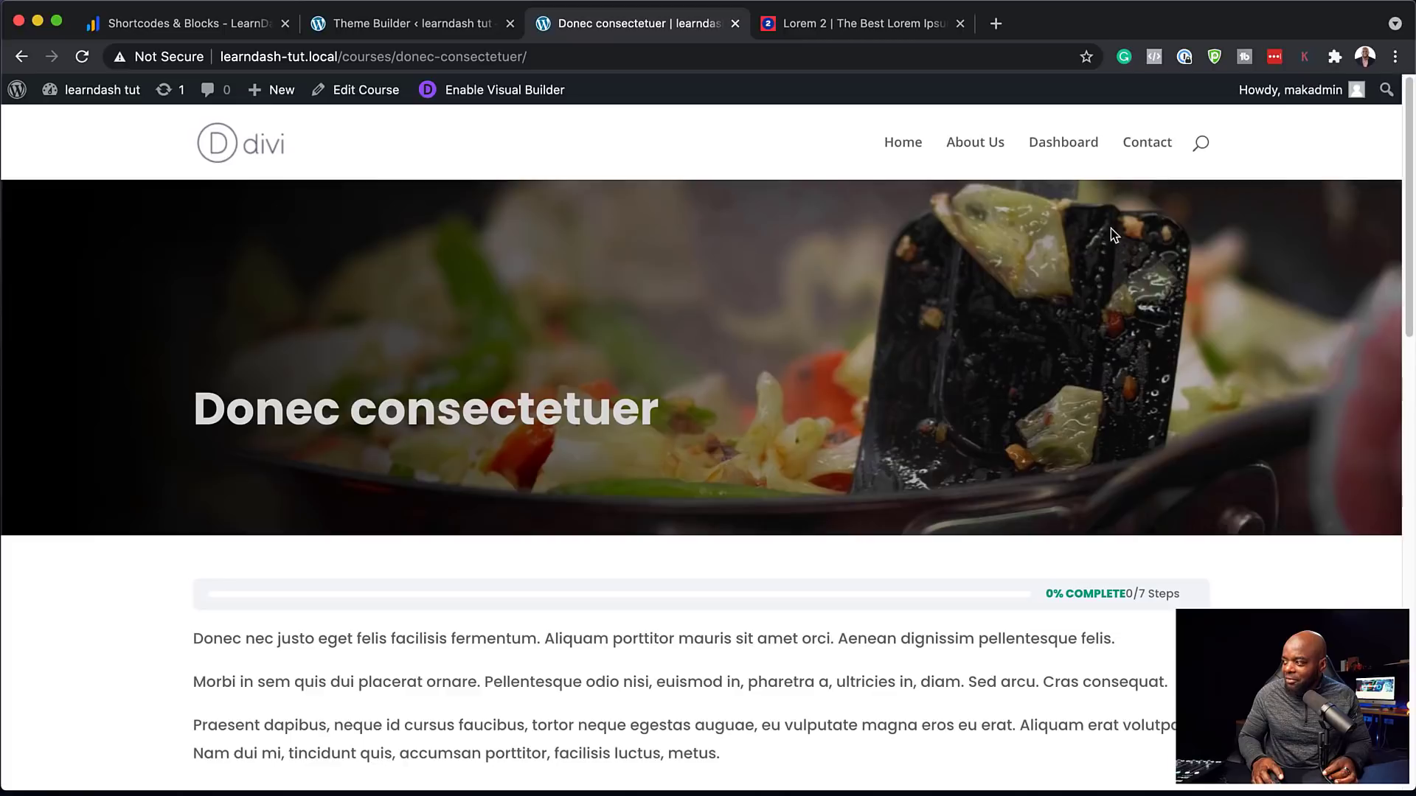
scroll(929, 615, "down", 10)
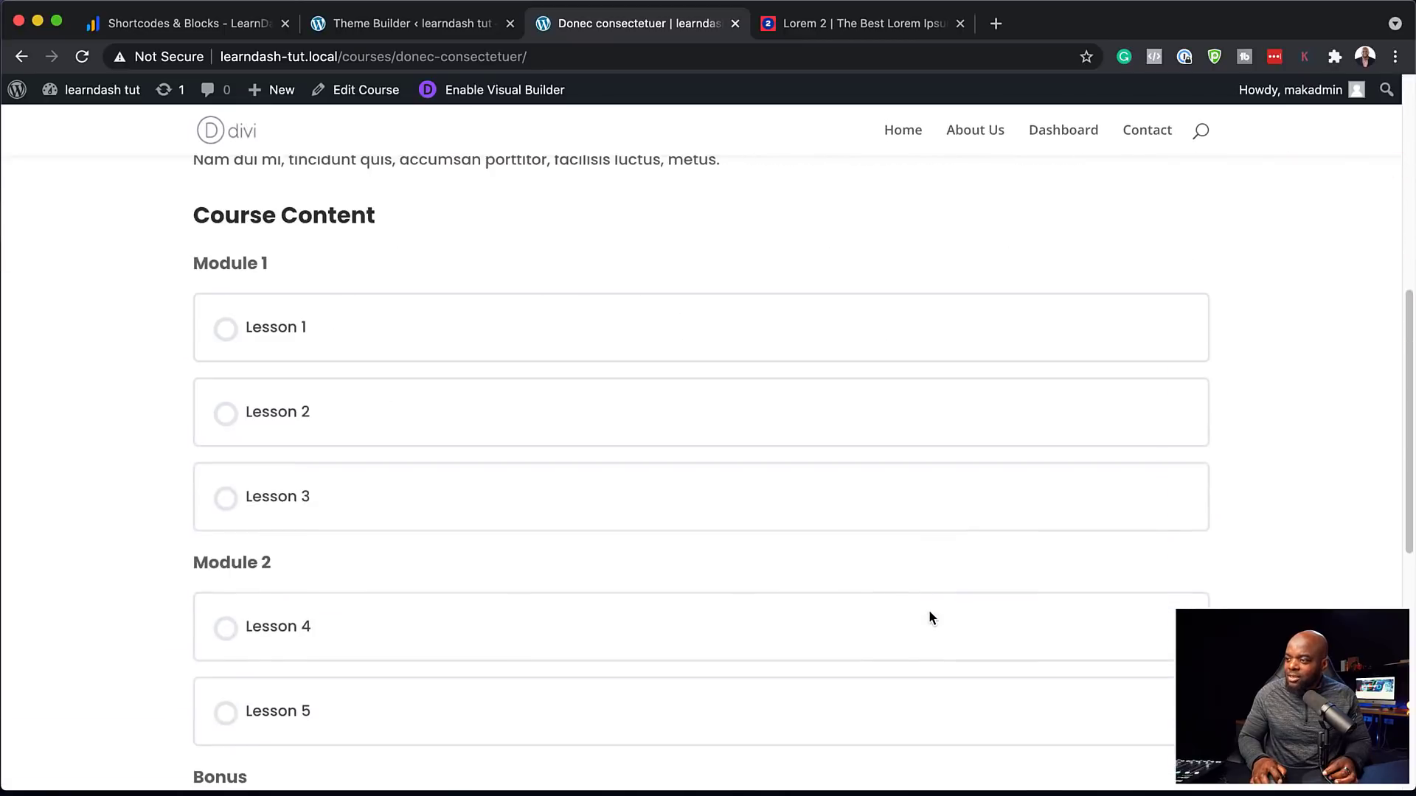
scroll(929, 617, "down", 5)
scroll(929, 616, "up", 15)
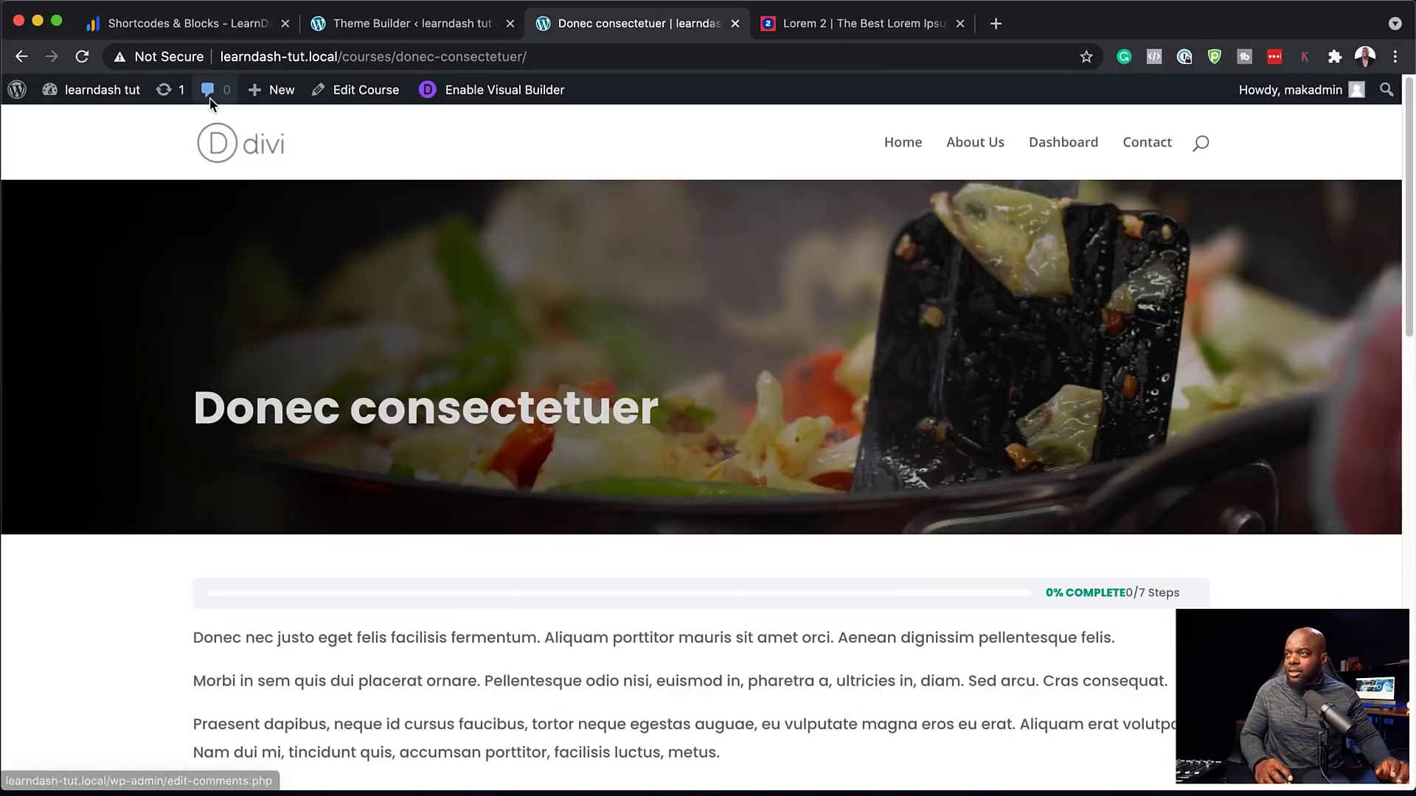
left_click(361, 35)
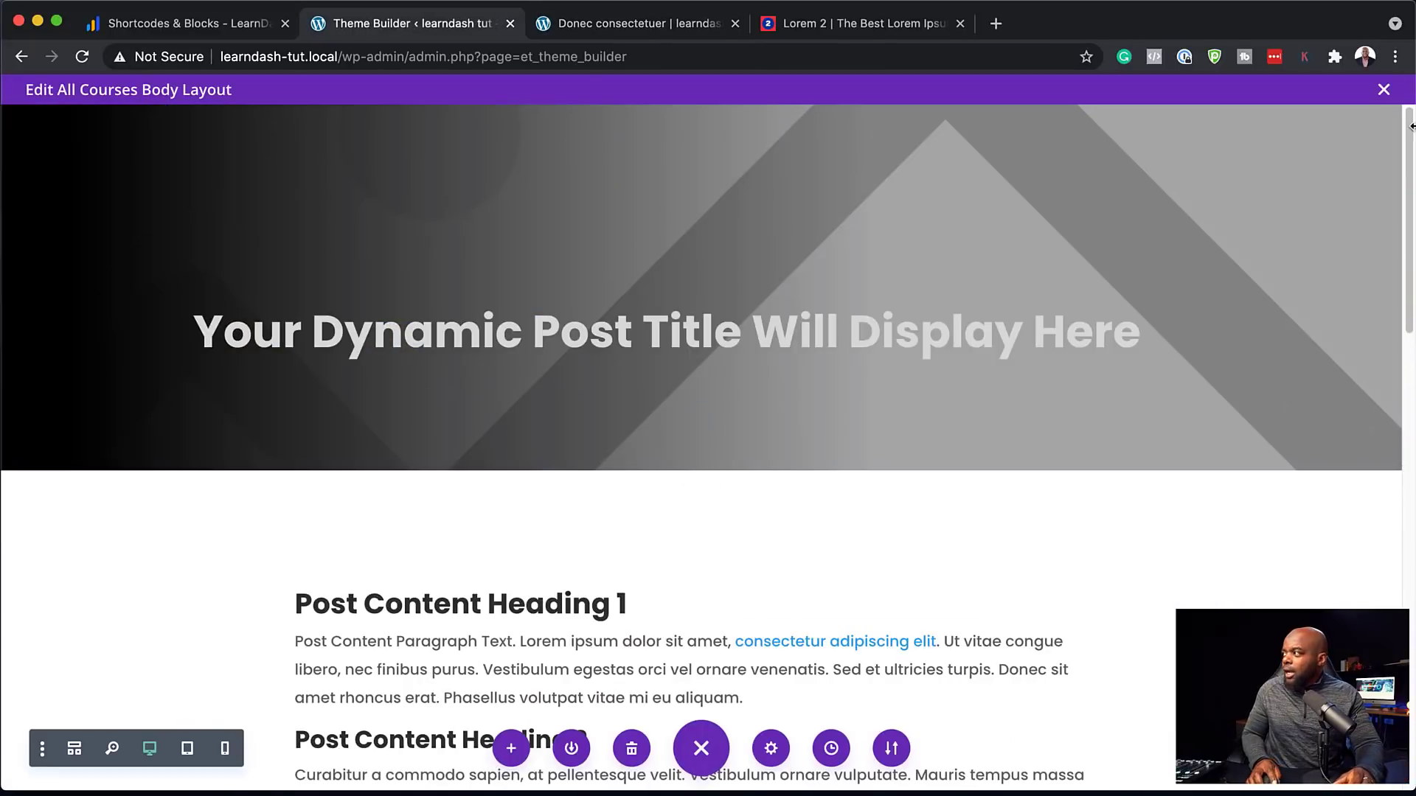
Close the All Courses layout editor and go to LearnDash LMS > Add-ons
left_click(1385, 90)
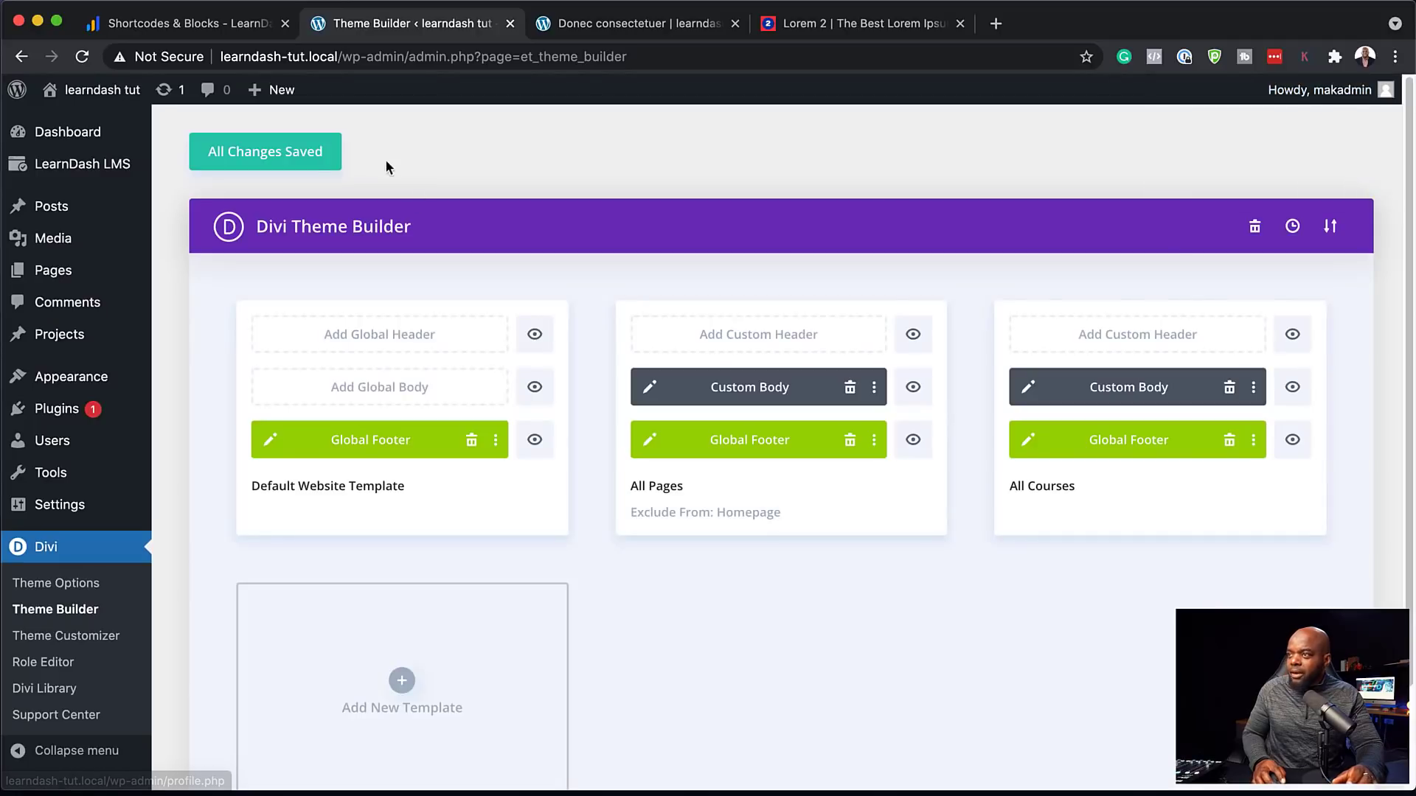
mouse_move(108, 169)
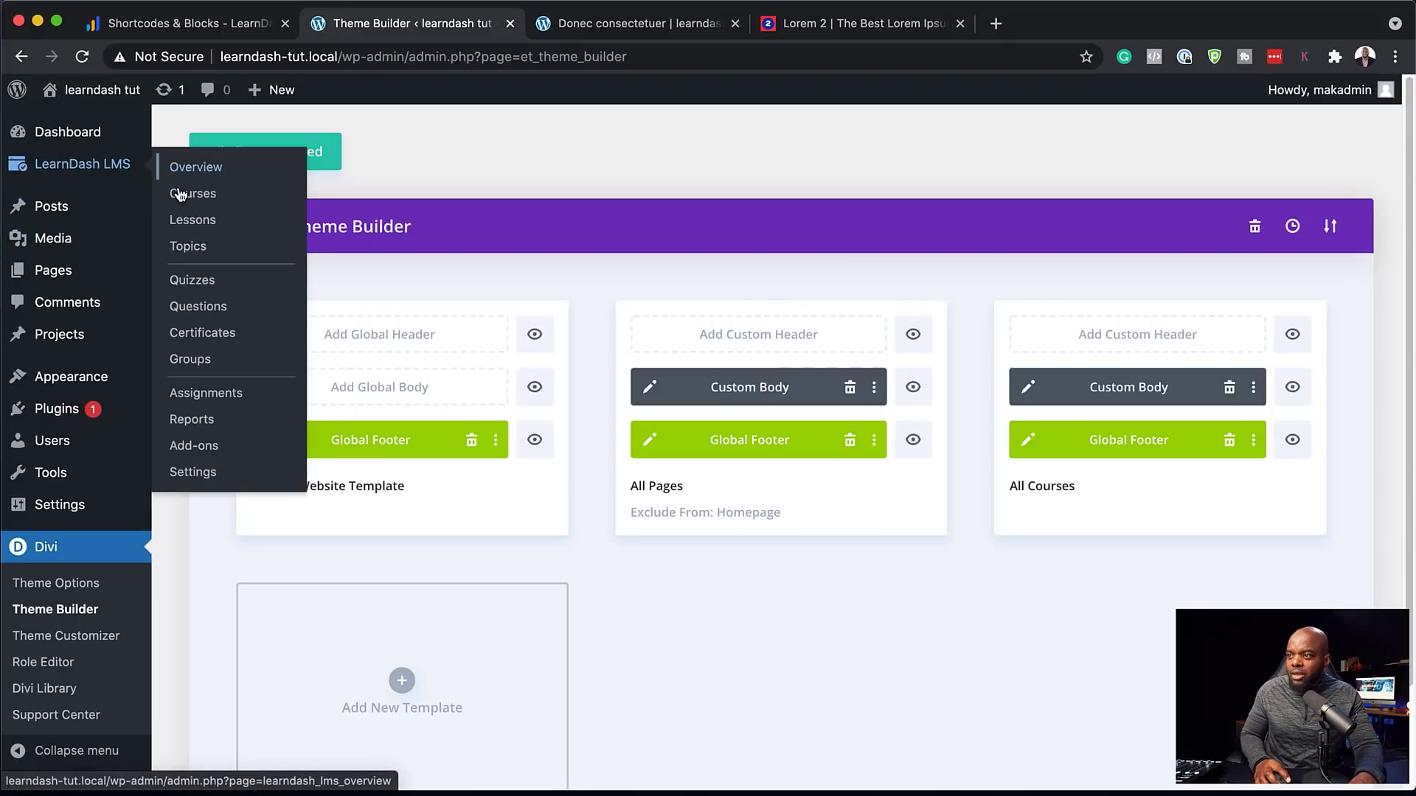
left_click(195, 449)
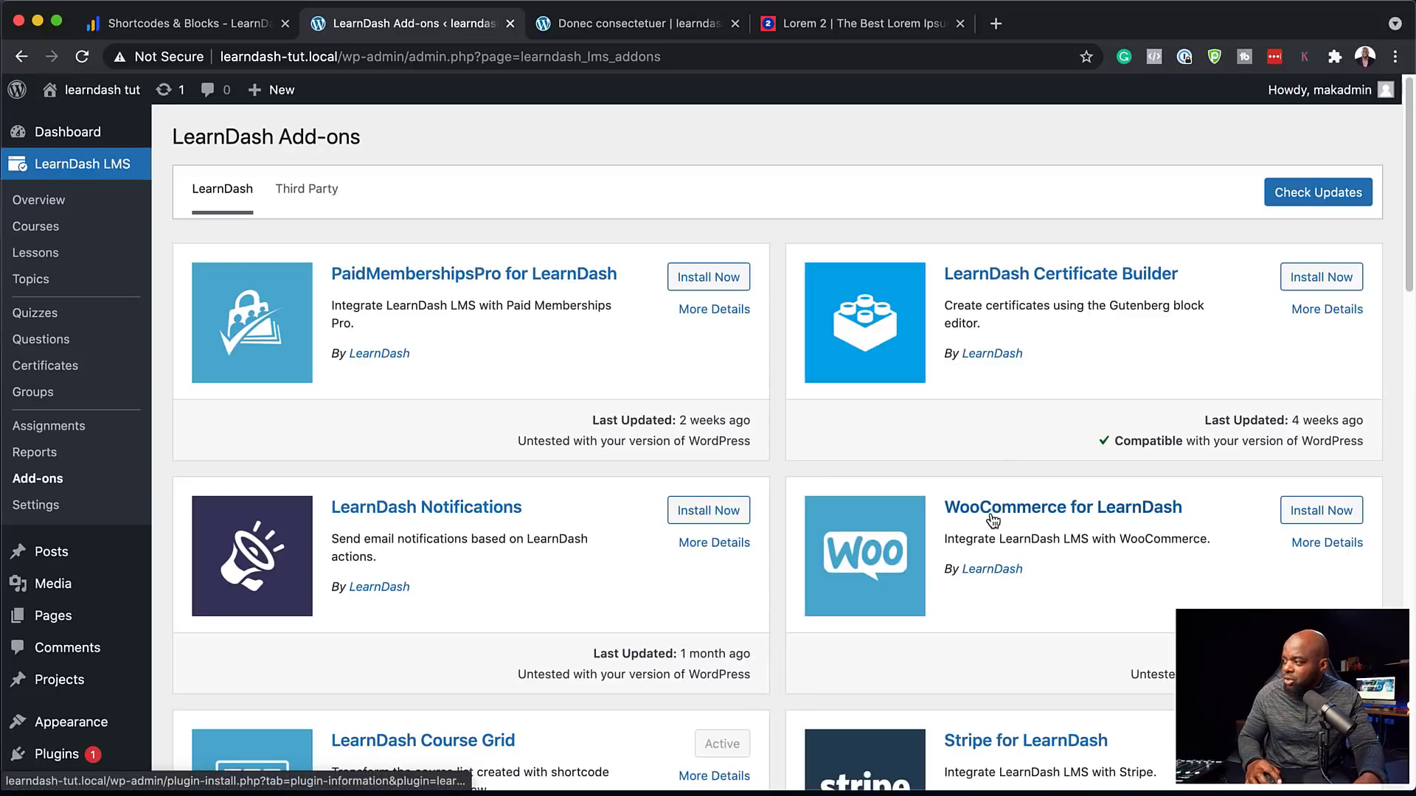
Install the WooCommerce for LearnDash add-on, then find and install the 'woocommerce' plugin
left_click(1341, 519)
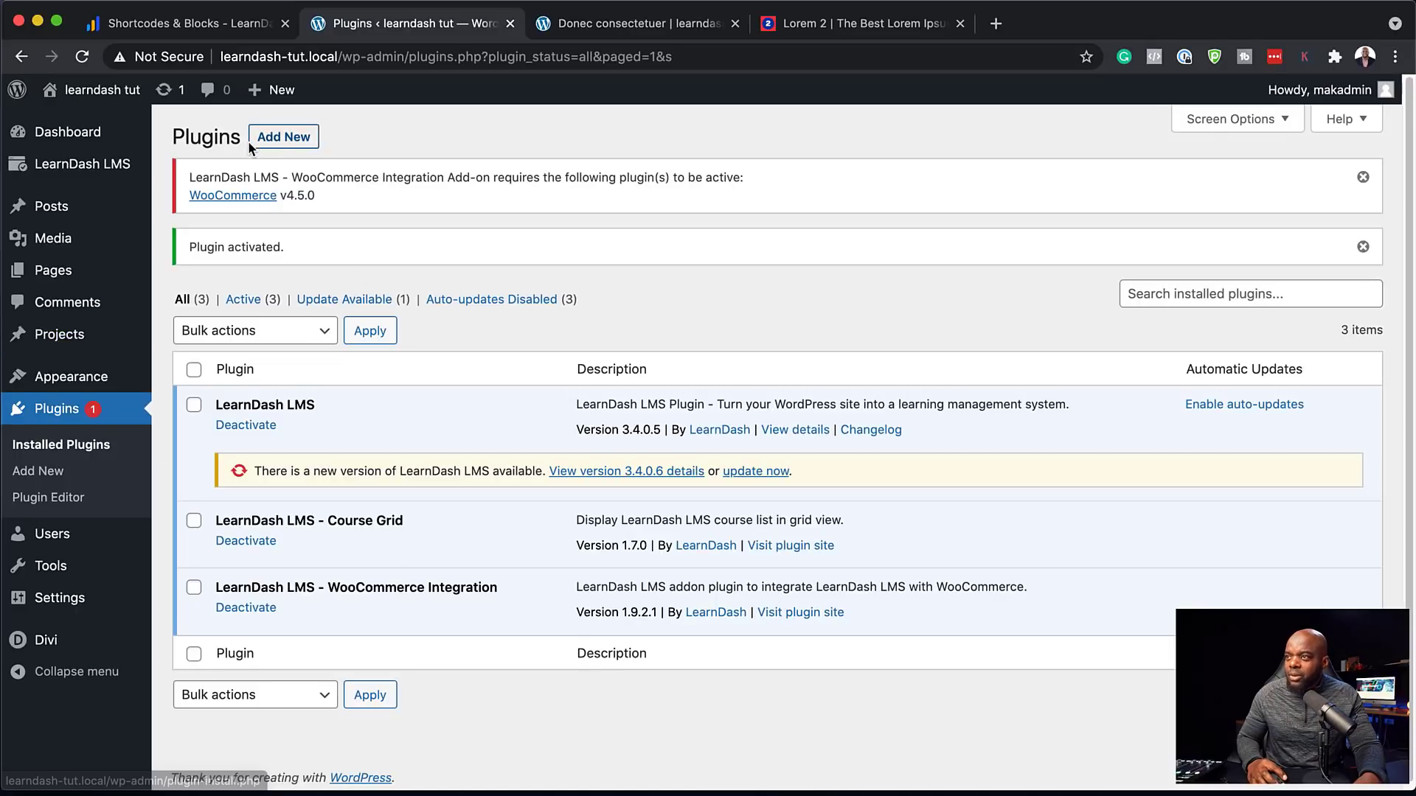
left_click(280, 139)
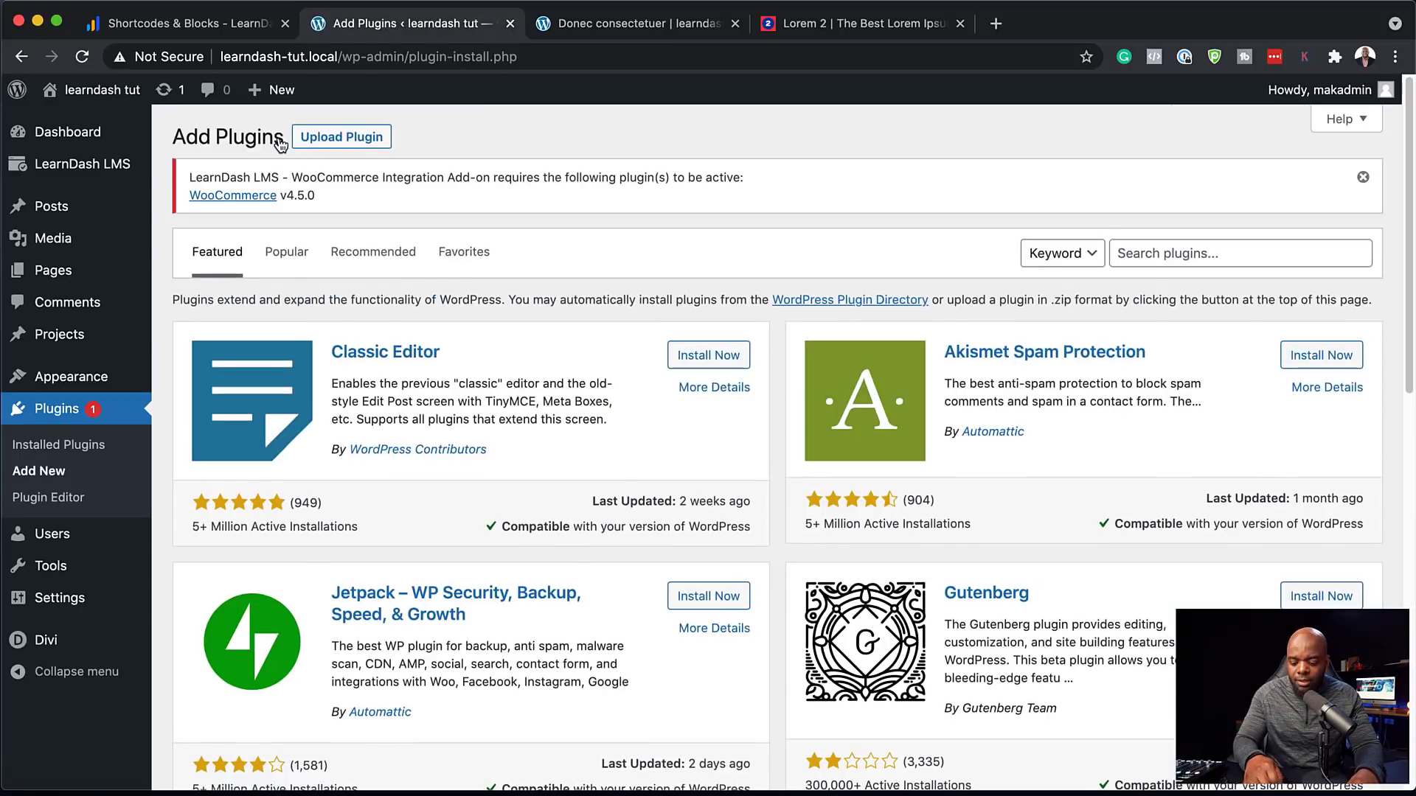
left_click(1227, 256)
type("woocommerce")
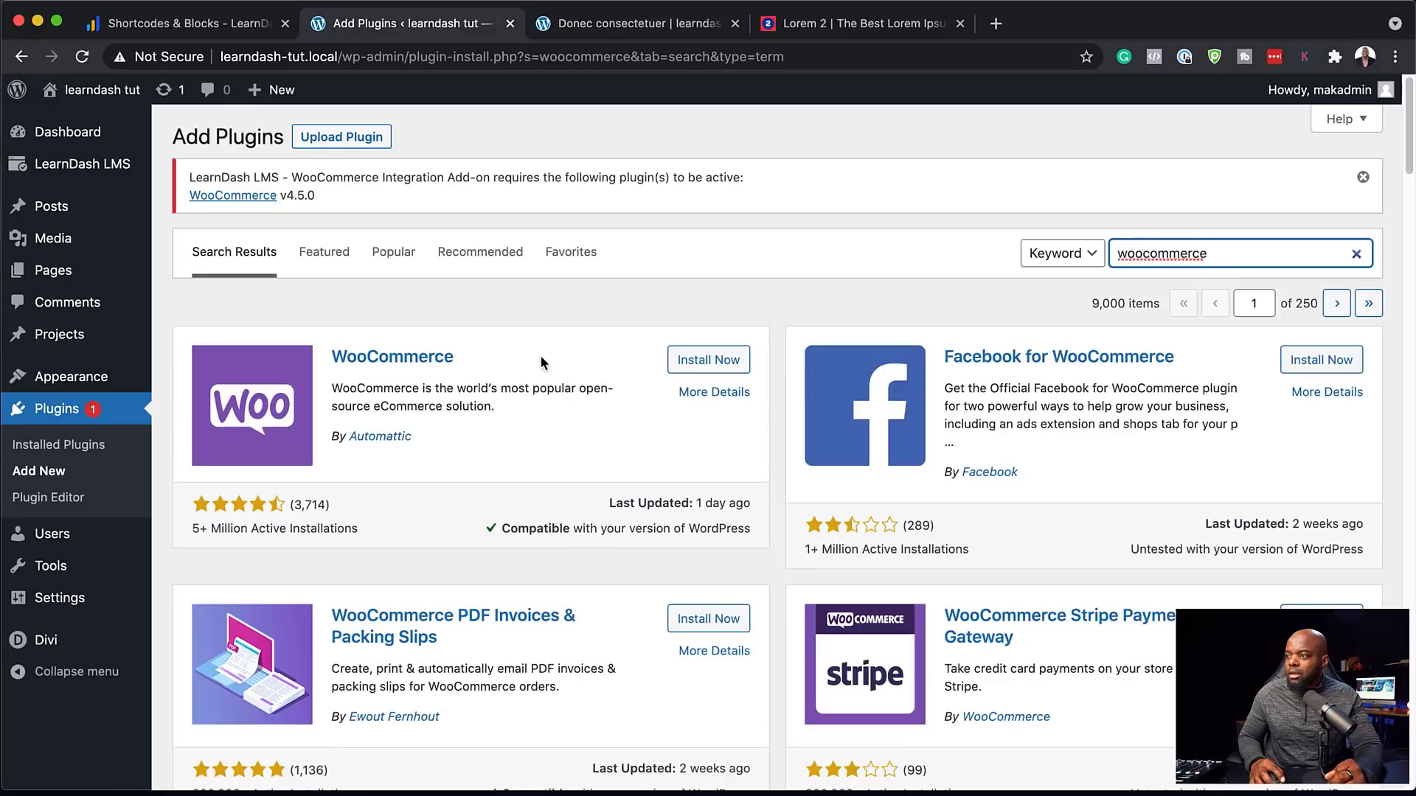
left_click(715, 363)
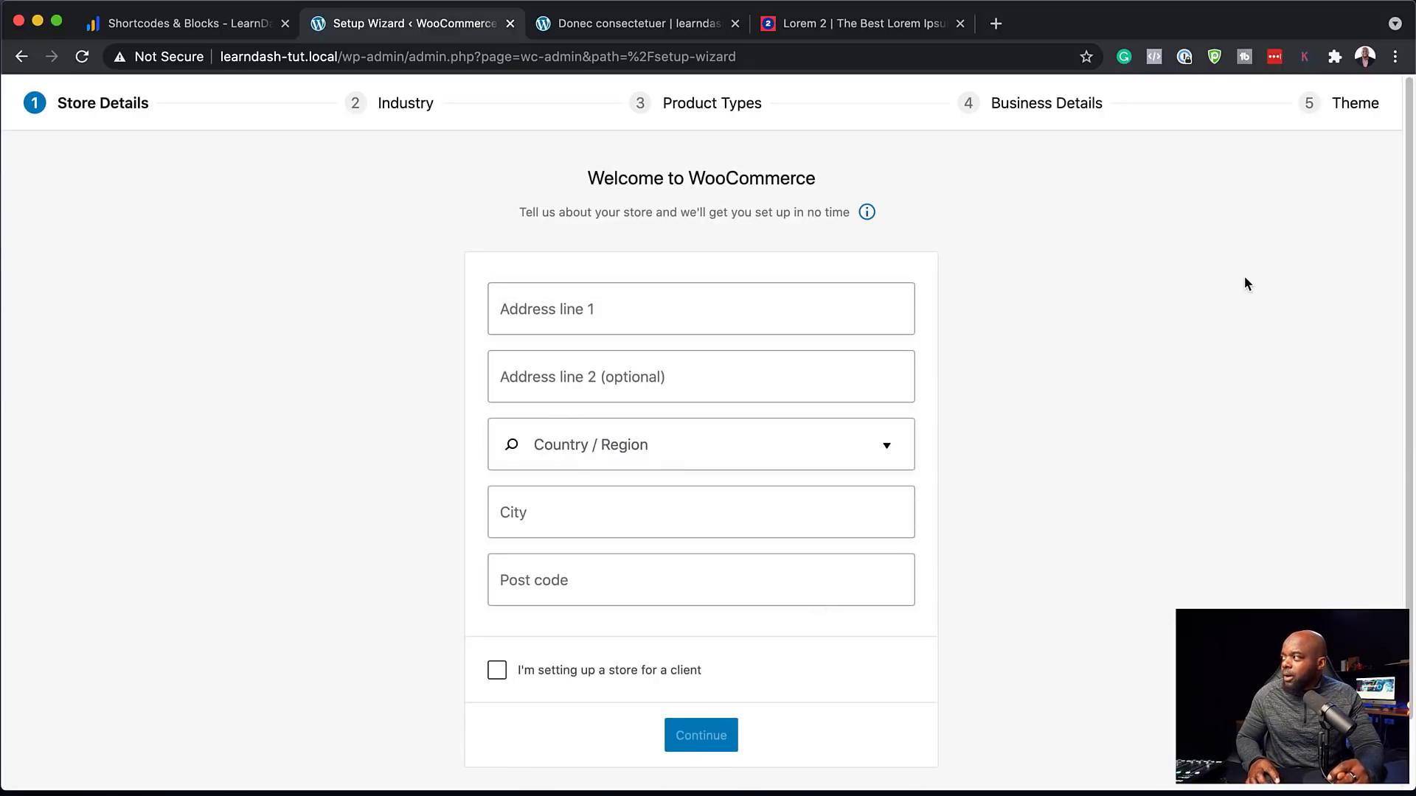
Skip WooCommerce store details, accept usage tracking, and close the welcome guide
scroll(1106, 534, "down", 2)
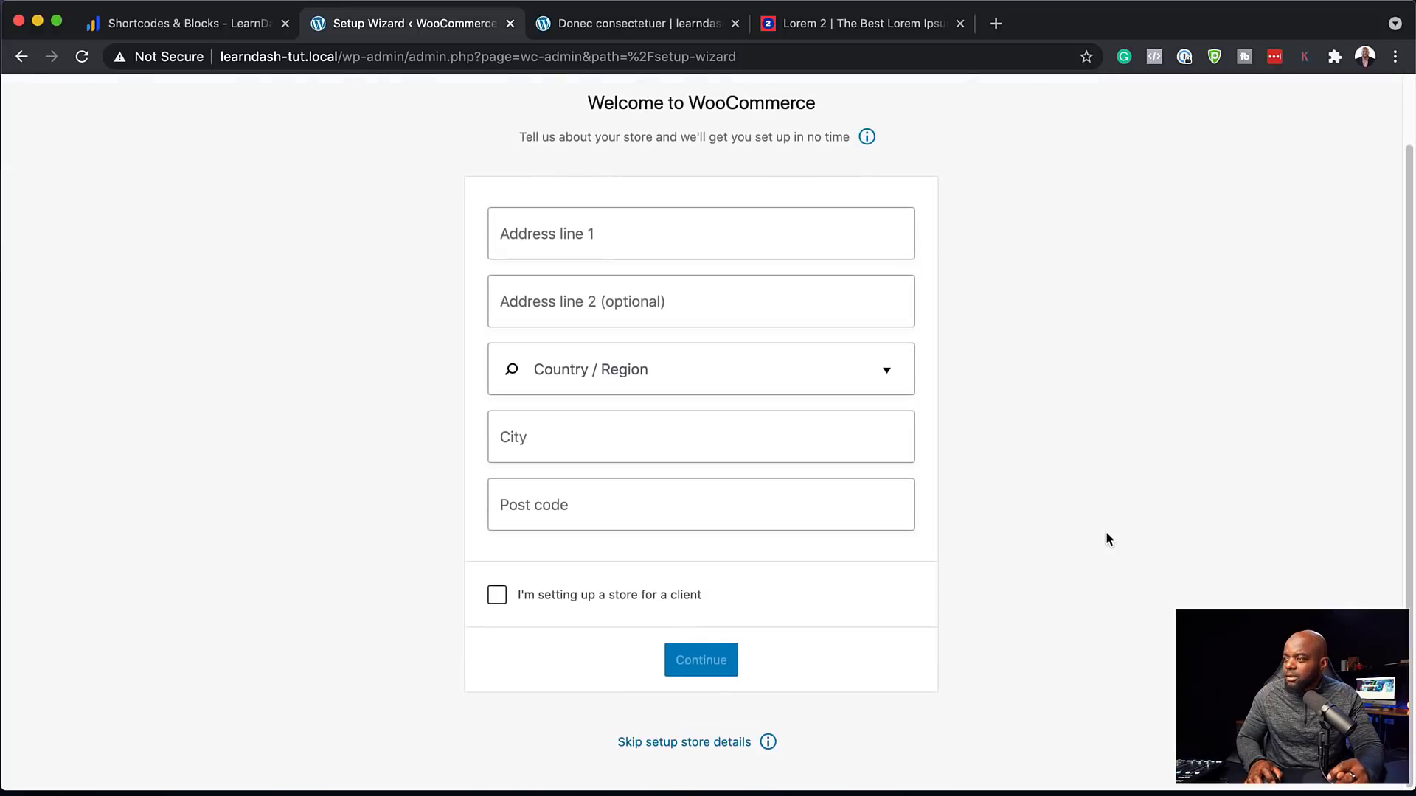
left_click(678, 745)
left_click(903, 481)
left_click(927, 241)
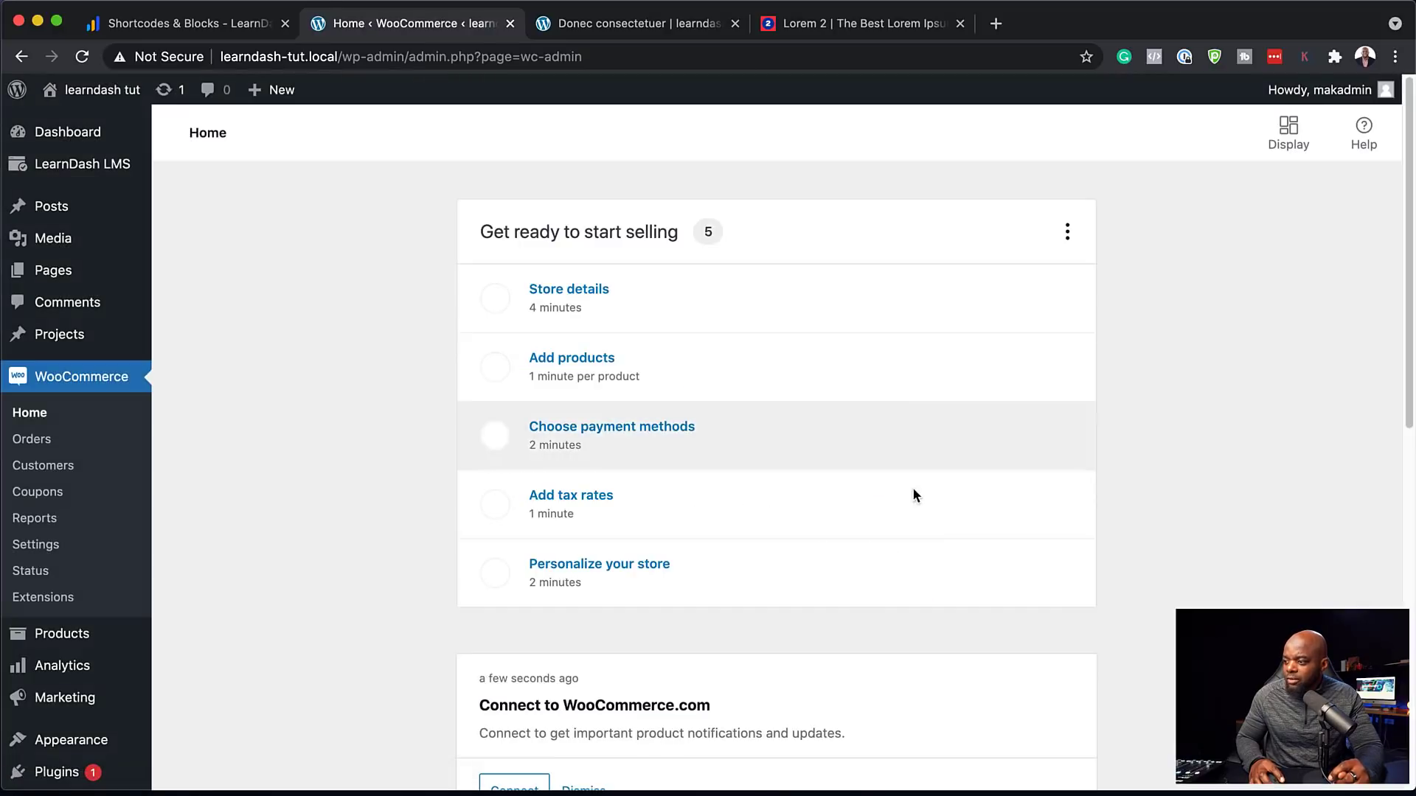
Dismiss all WooCommerce inbox messages and decline the Jetpack stats offer
scroll(905, 604, "down", 3)
scroll(909, 607, "down", 3)
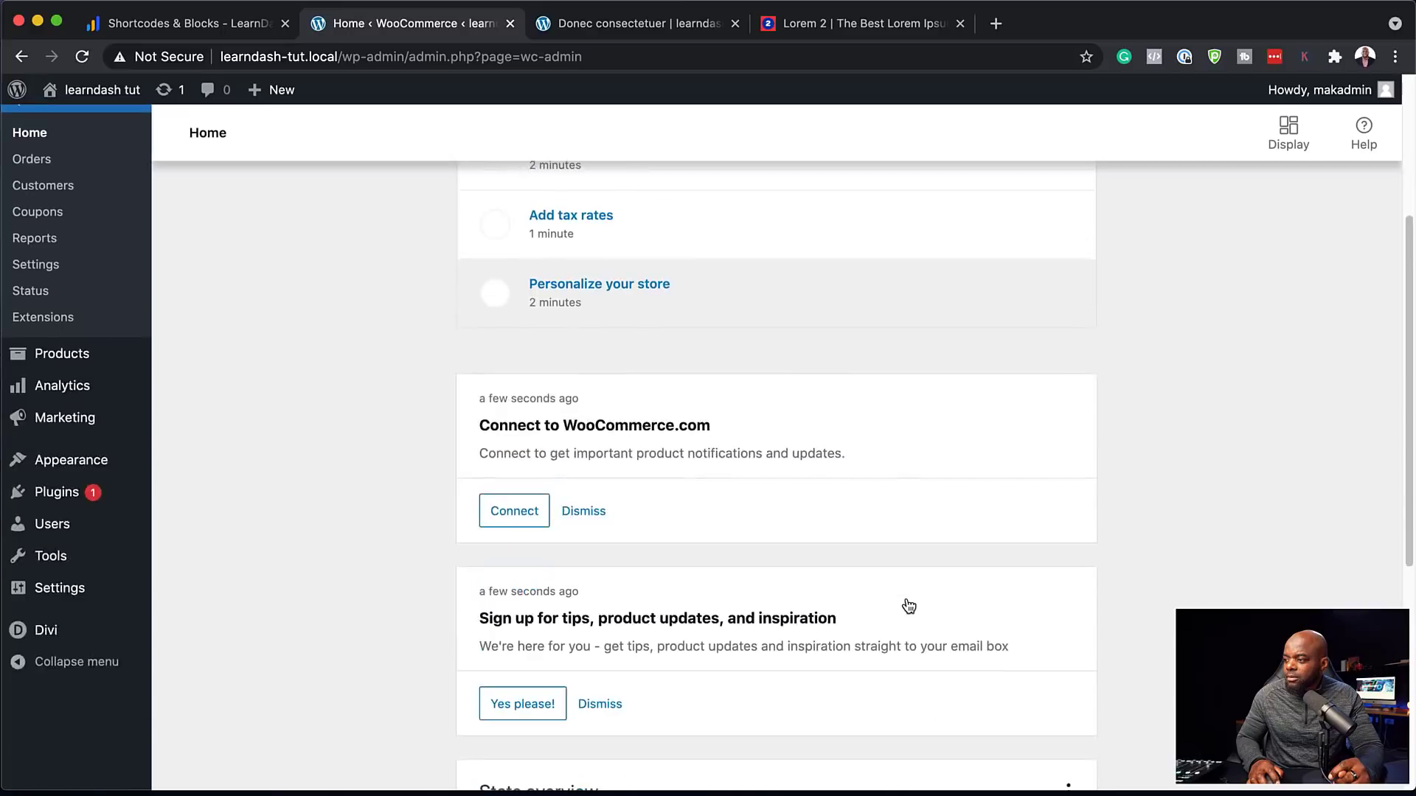
left_click(590, 425)
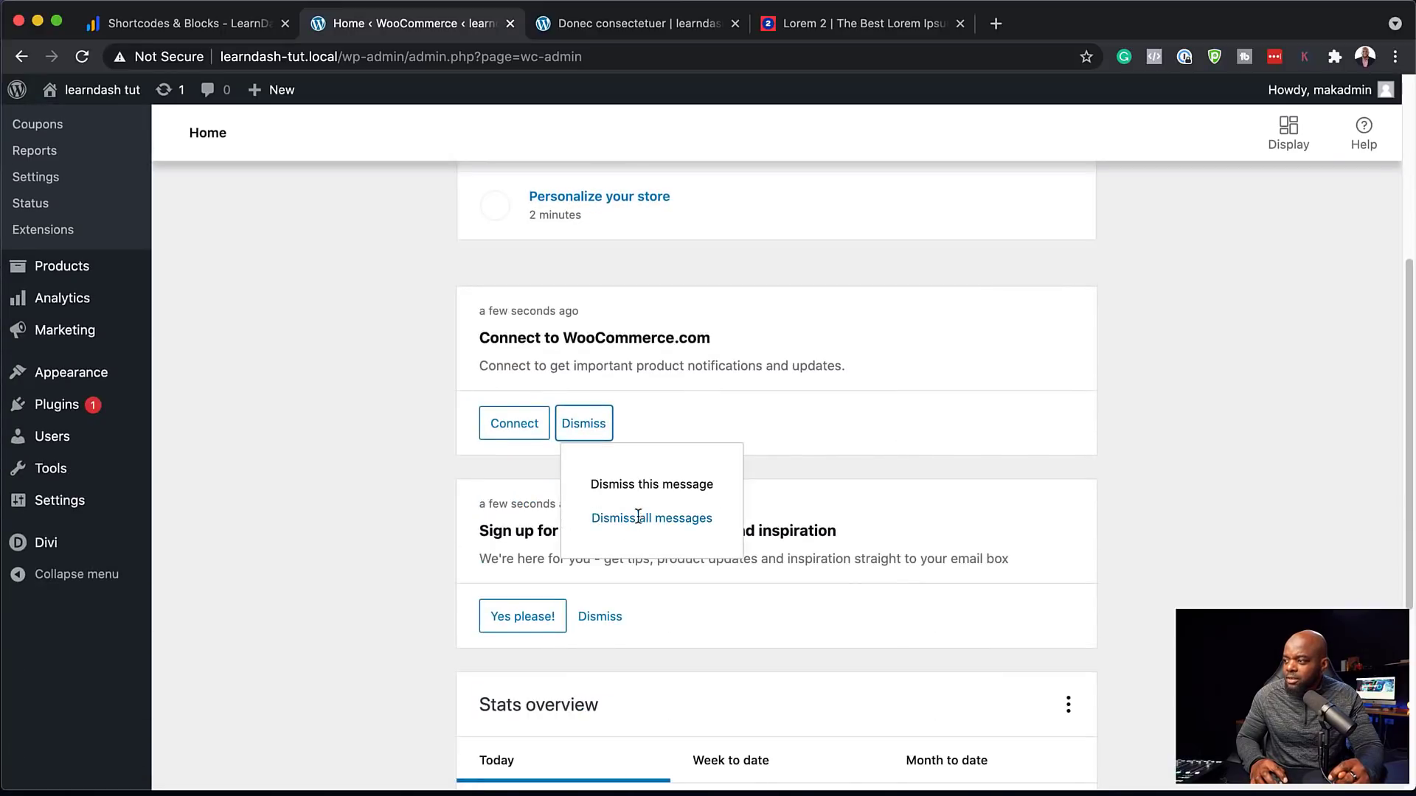
left_click(689, 529)
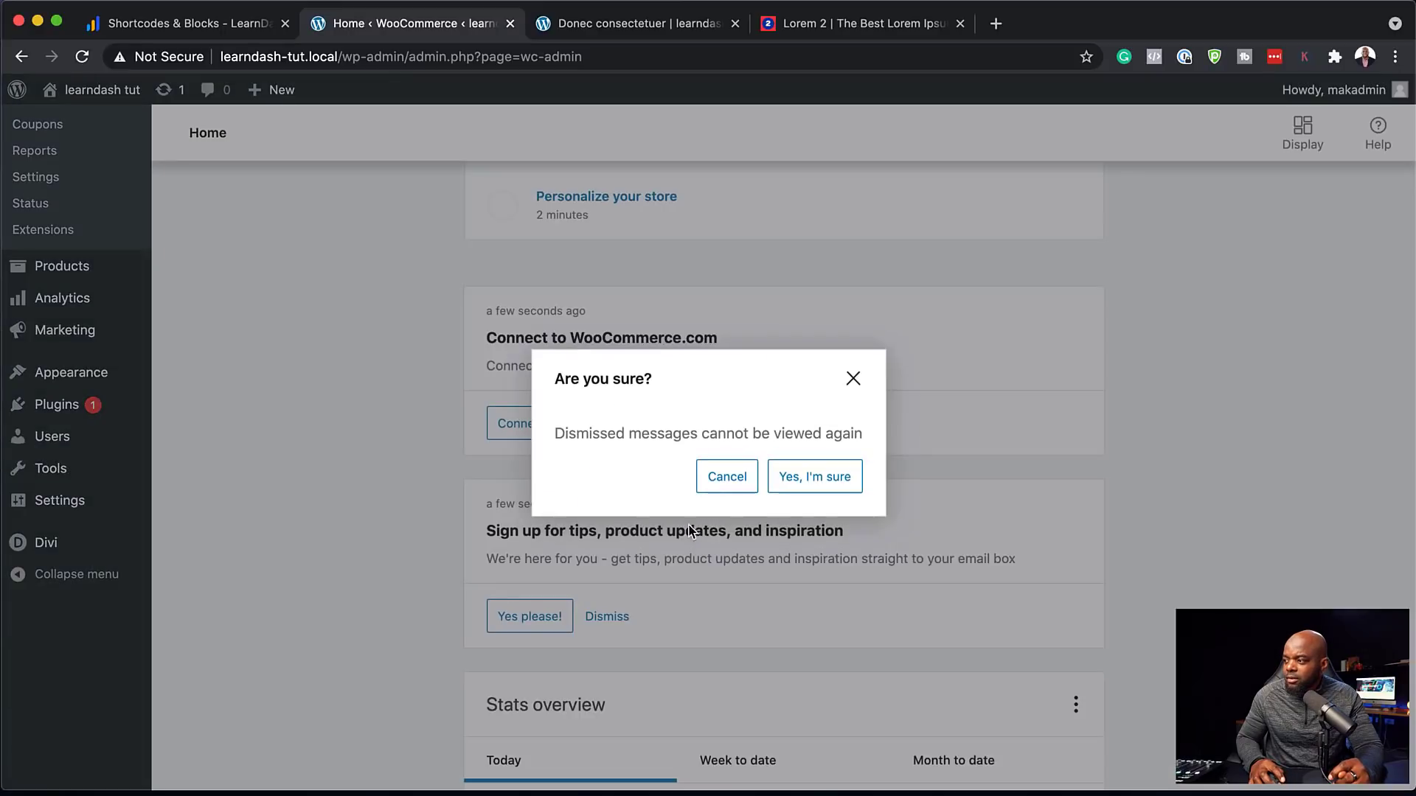
left_click(823, 485)
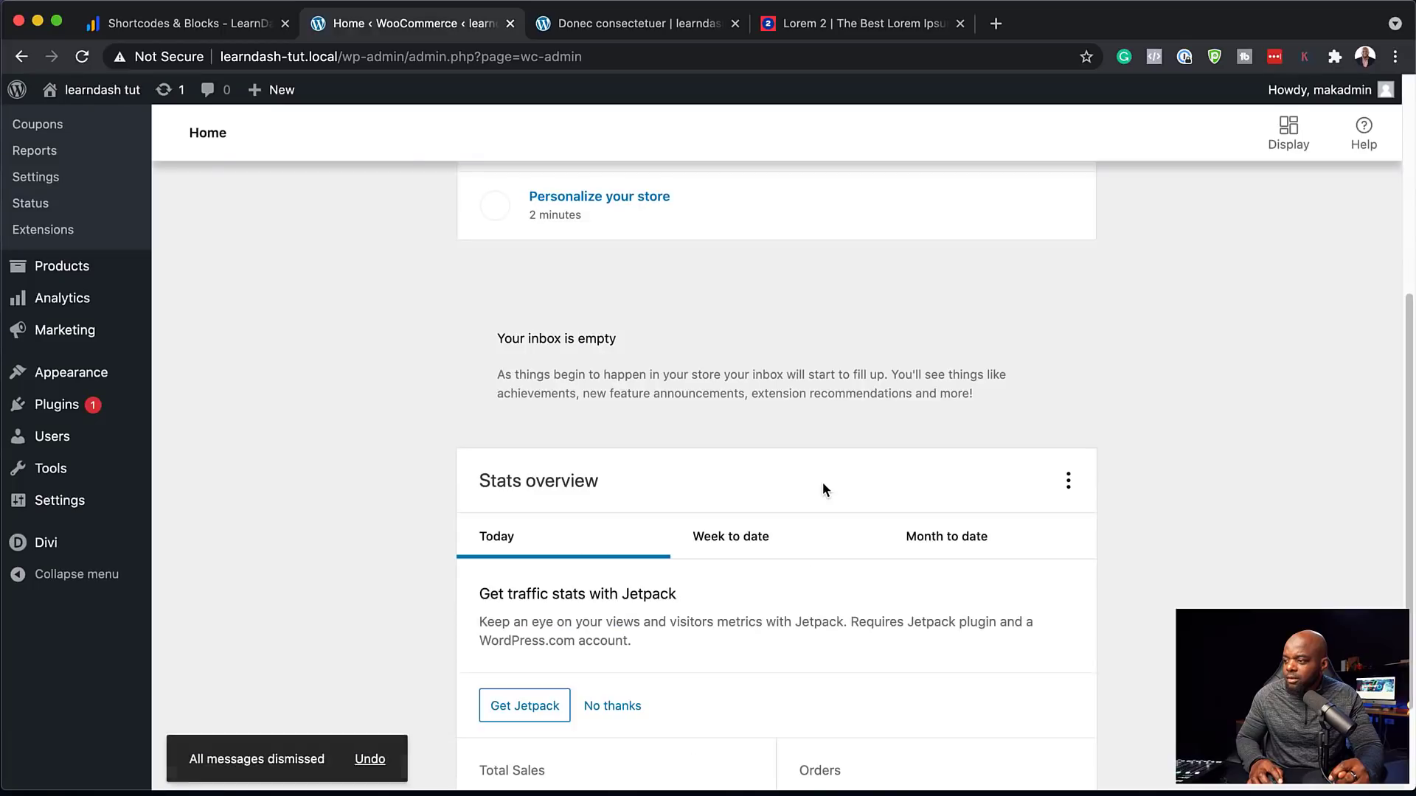
scroll(738, 627, "down", 1)
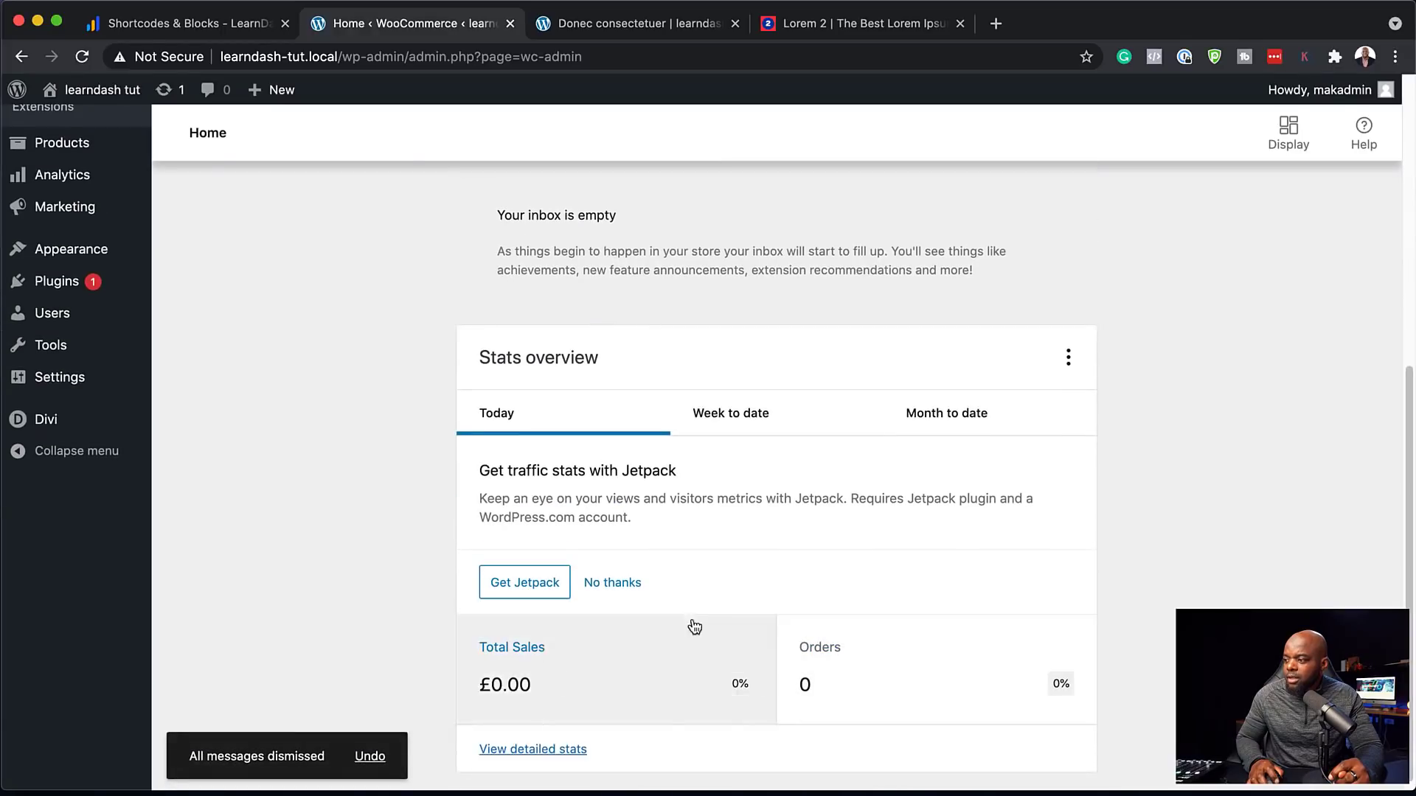
left_click(614, 585)
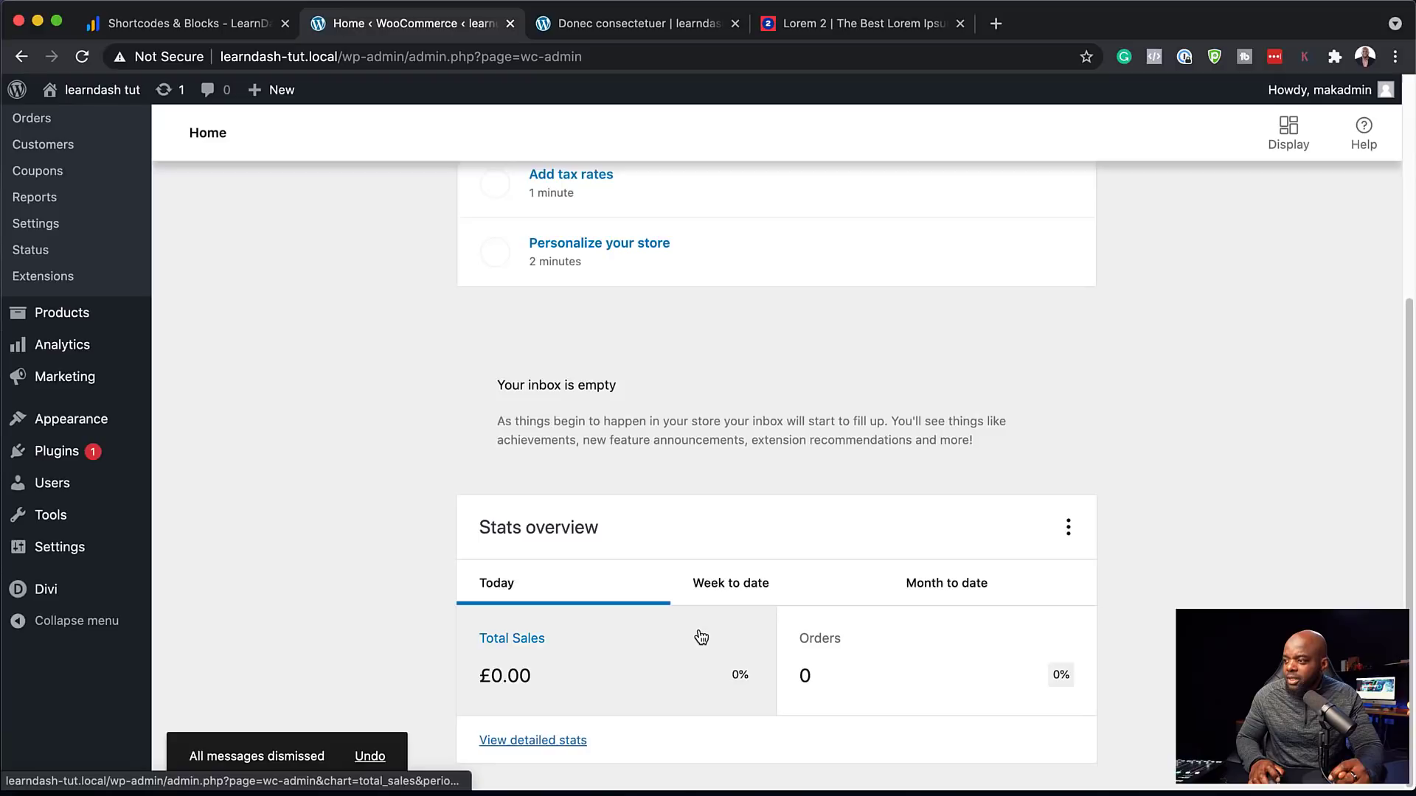
scroll(700, 638, "up", 5)
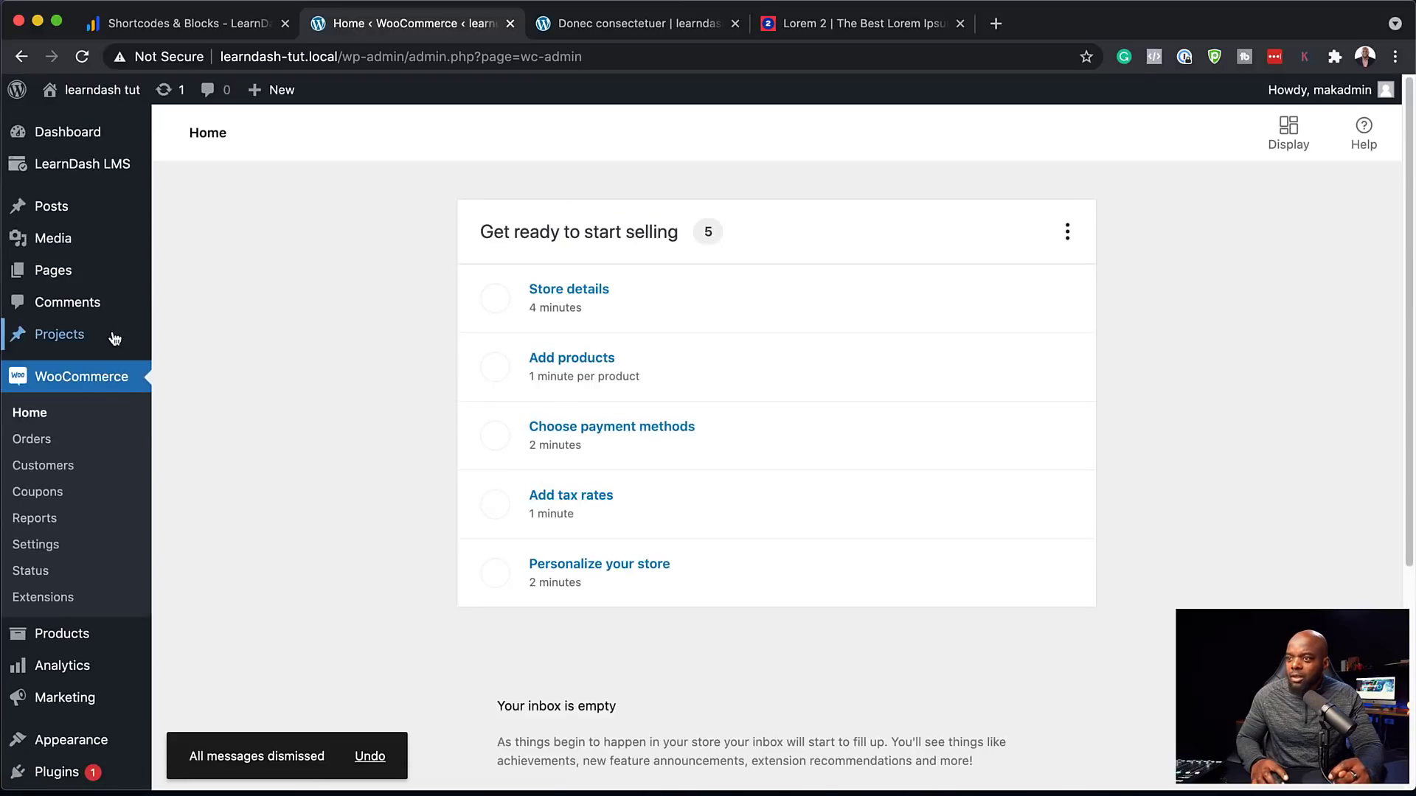
Enable PayPal Standard in WooCommerce payments and save its settings
left_click(55, 553)
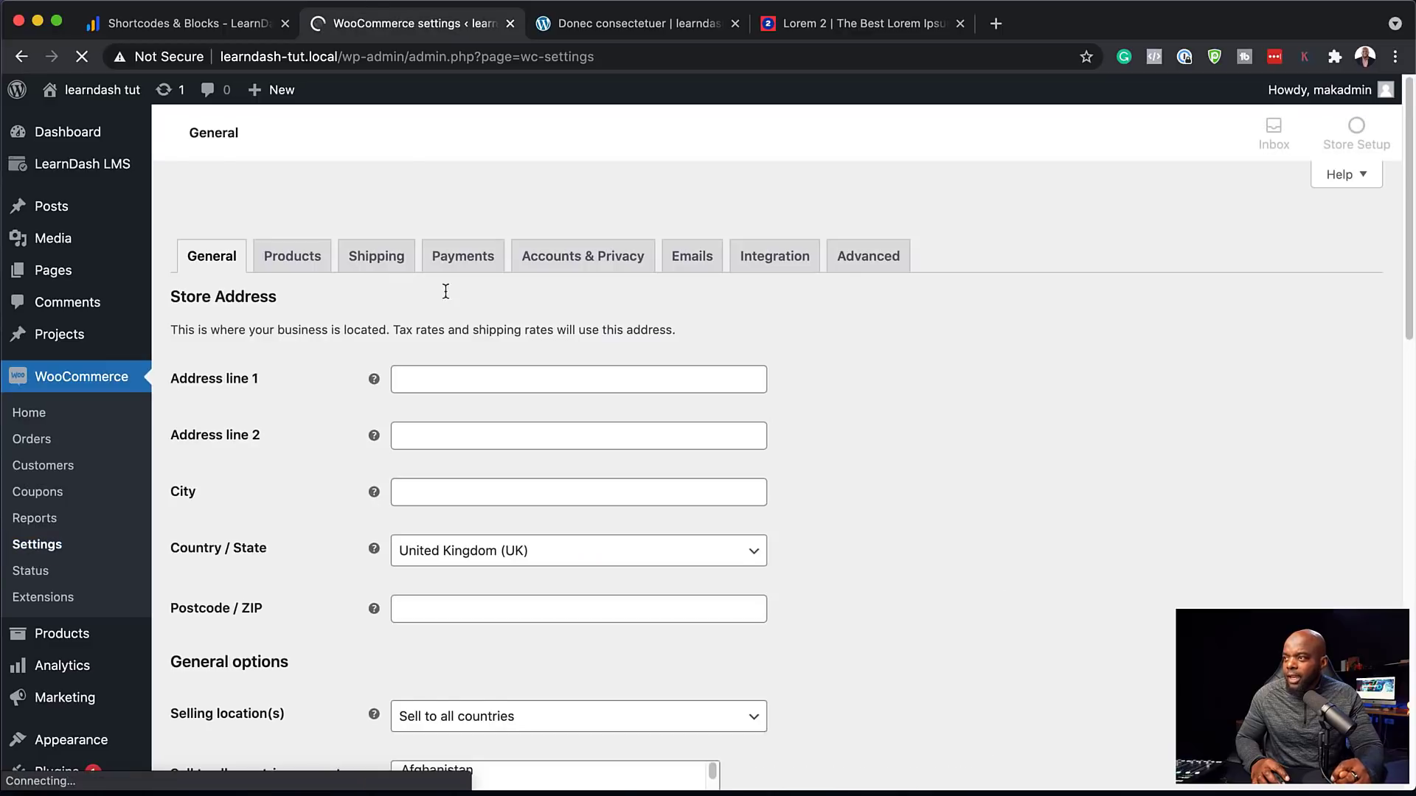
left_click(477, 220)
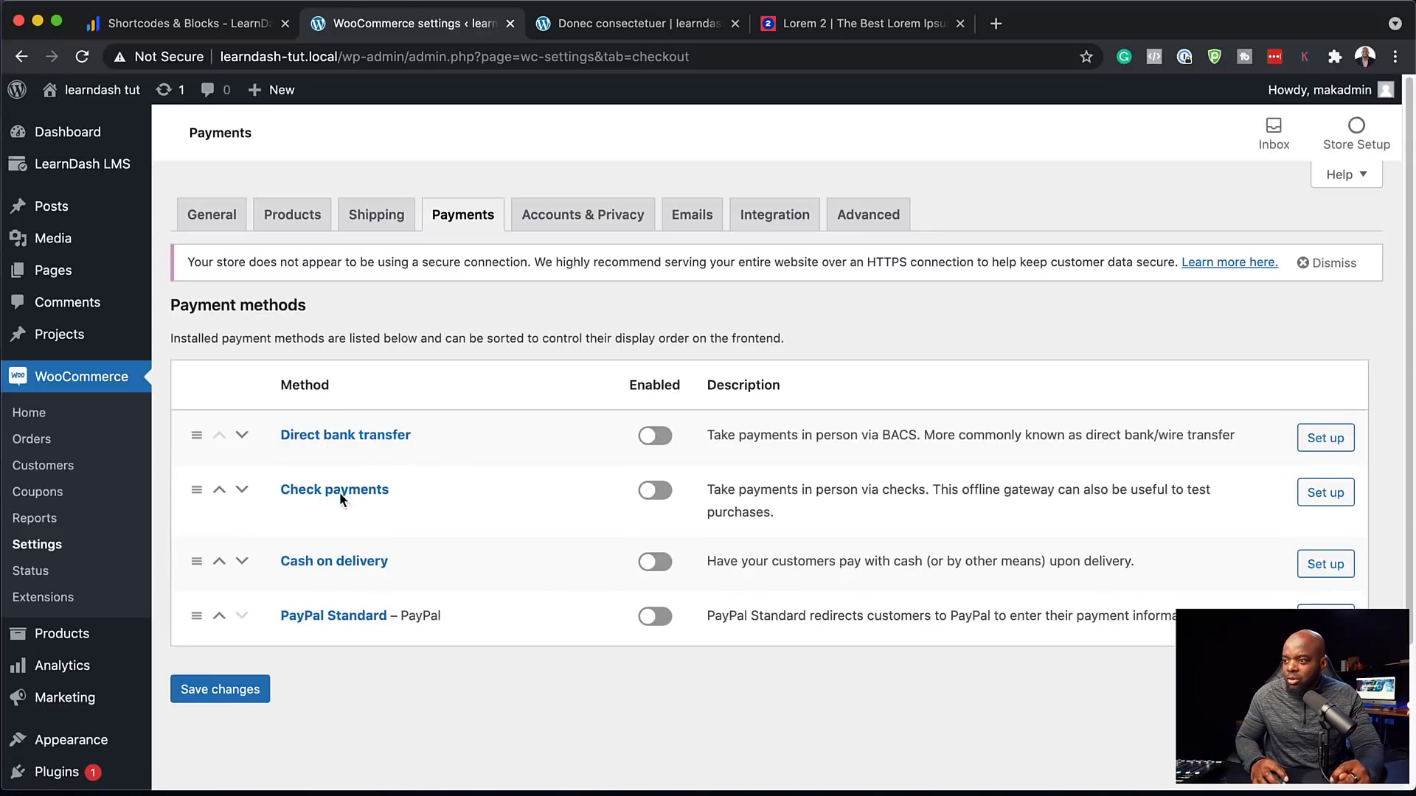
left_click(663, 618)
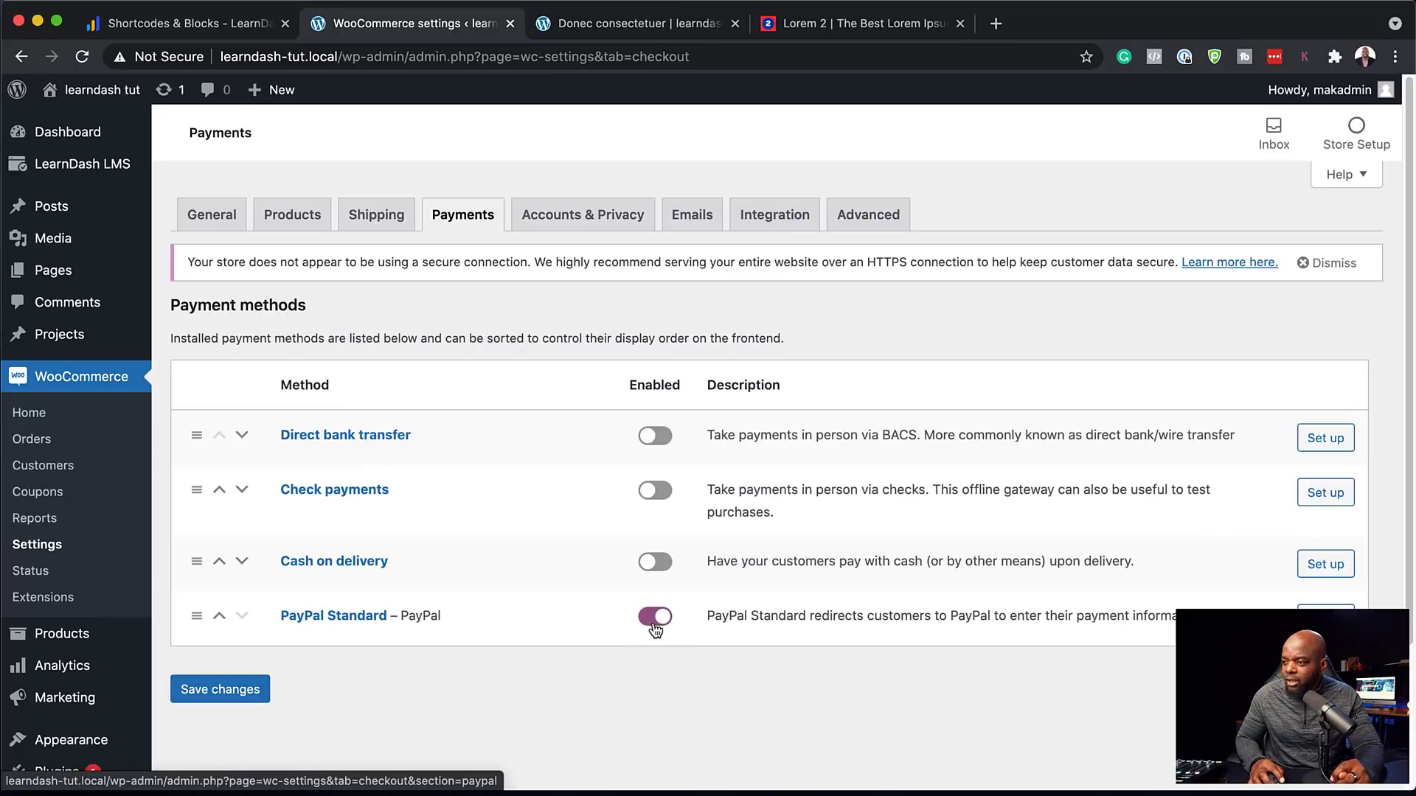
left_click(1326, 619)
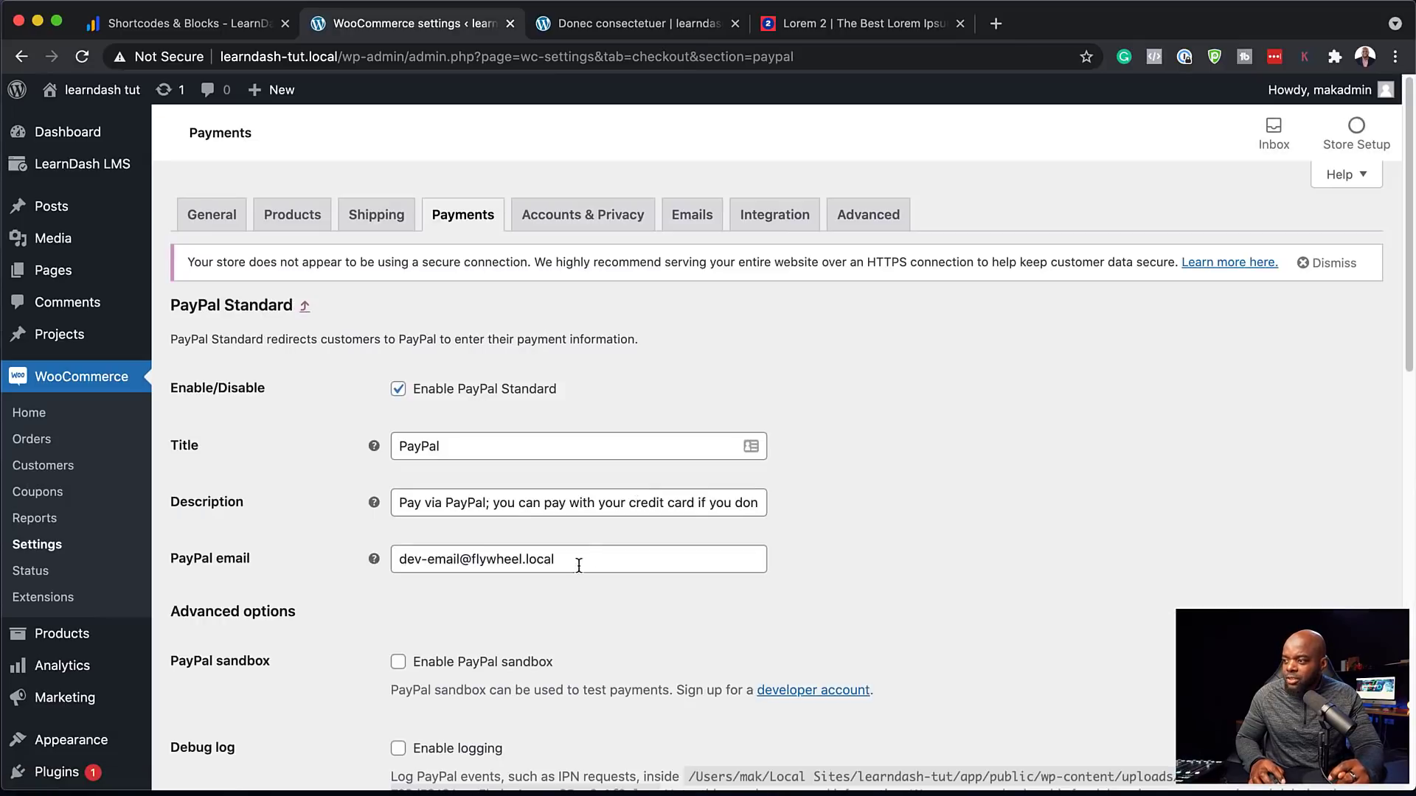
left_click_drag(579, 566, 376, 560)
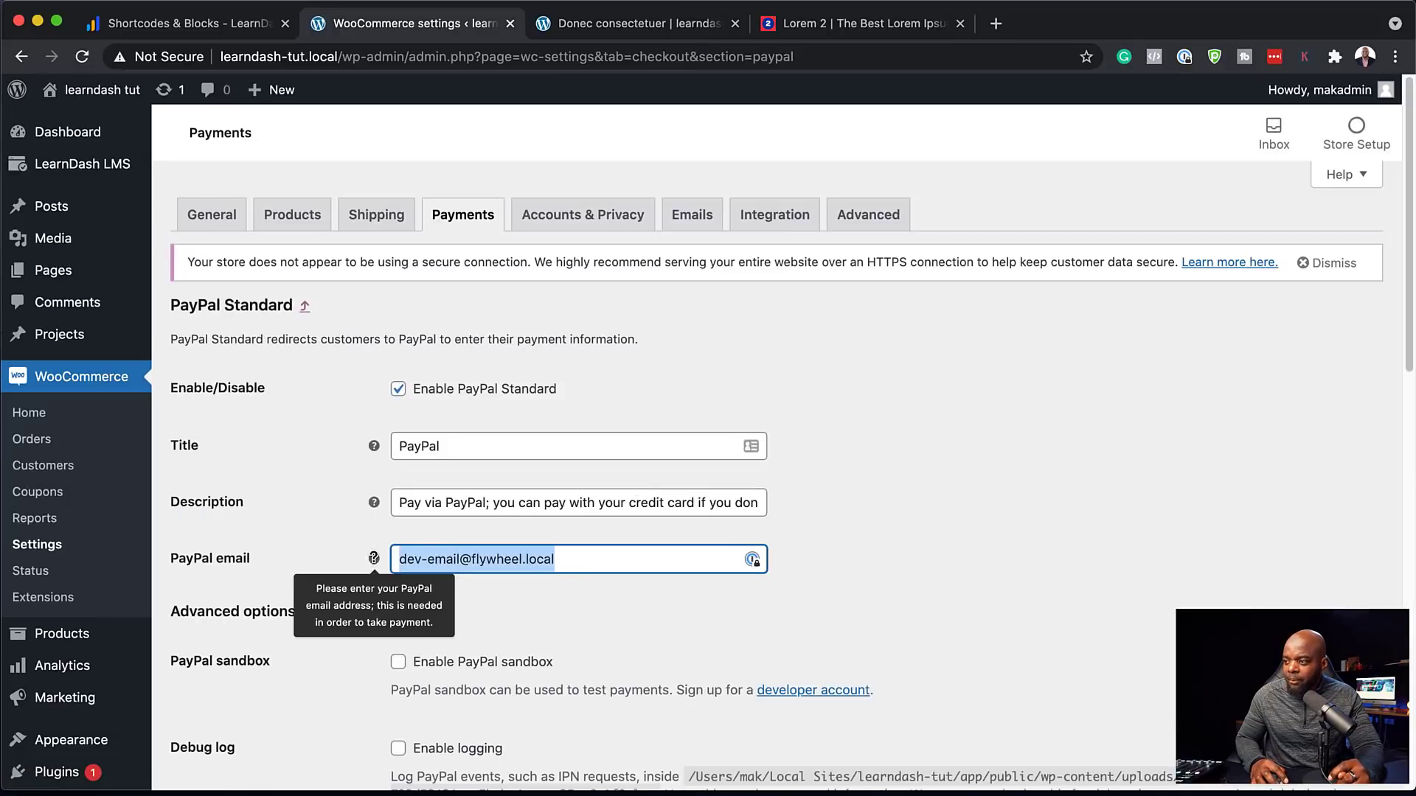
left_click(991, 612)
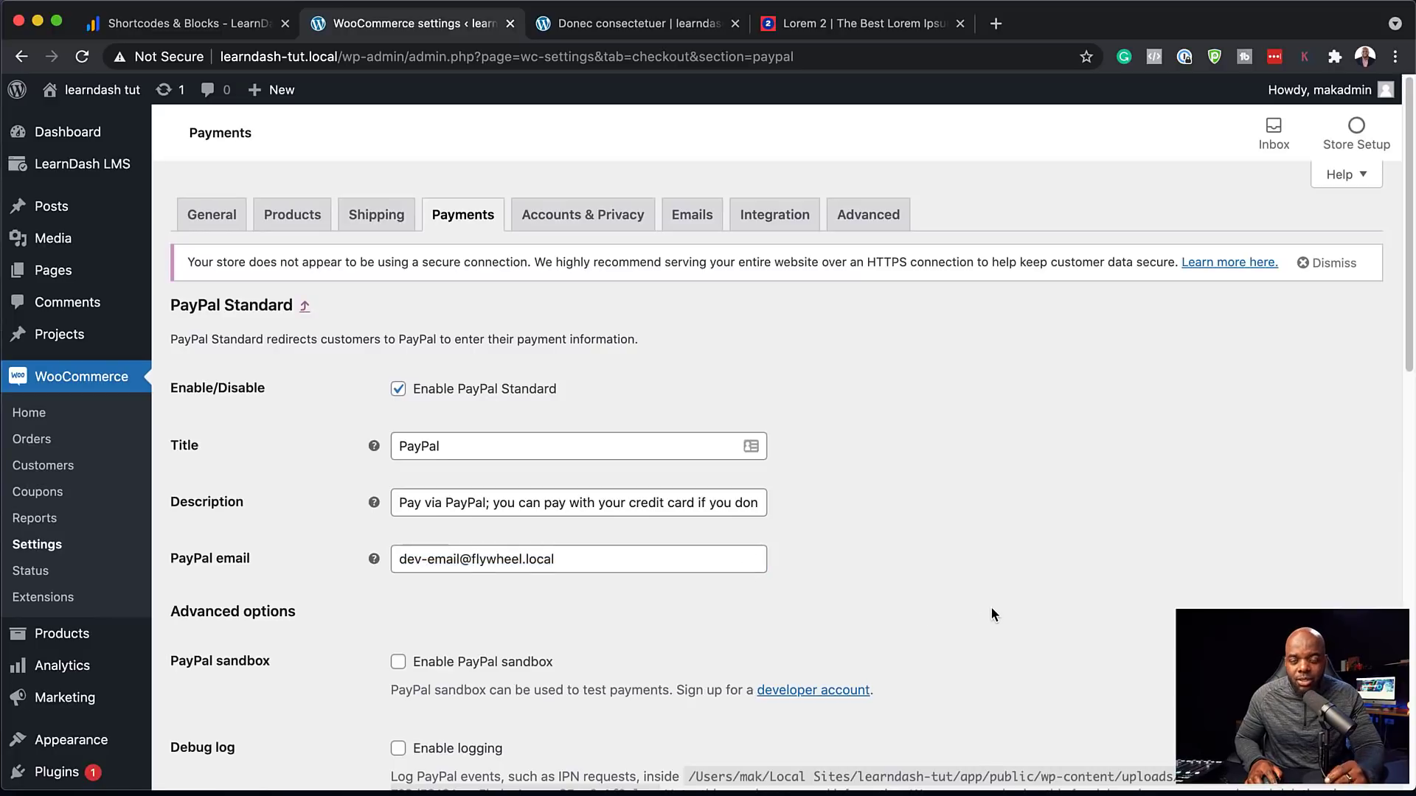
scroll(992, 609, "down", 1)
scroll(991, 614, "down", 13)
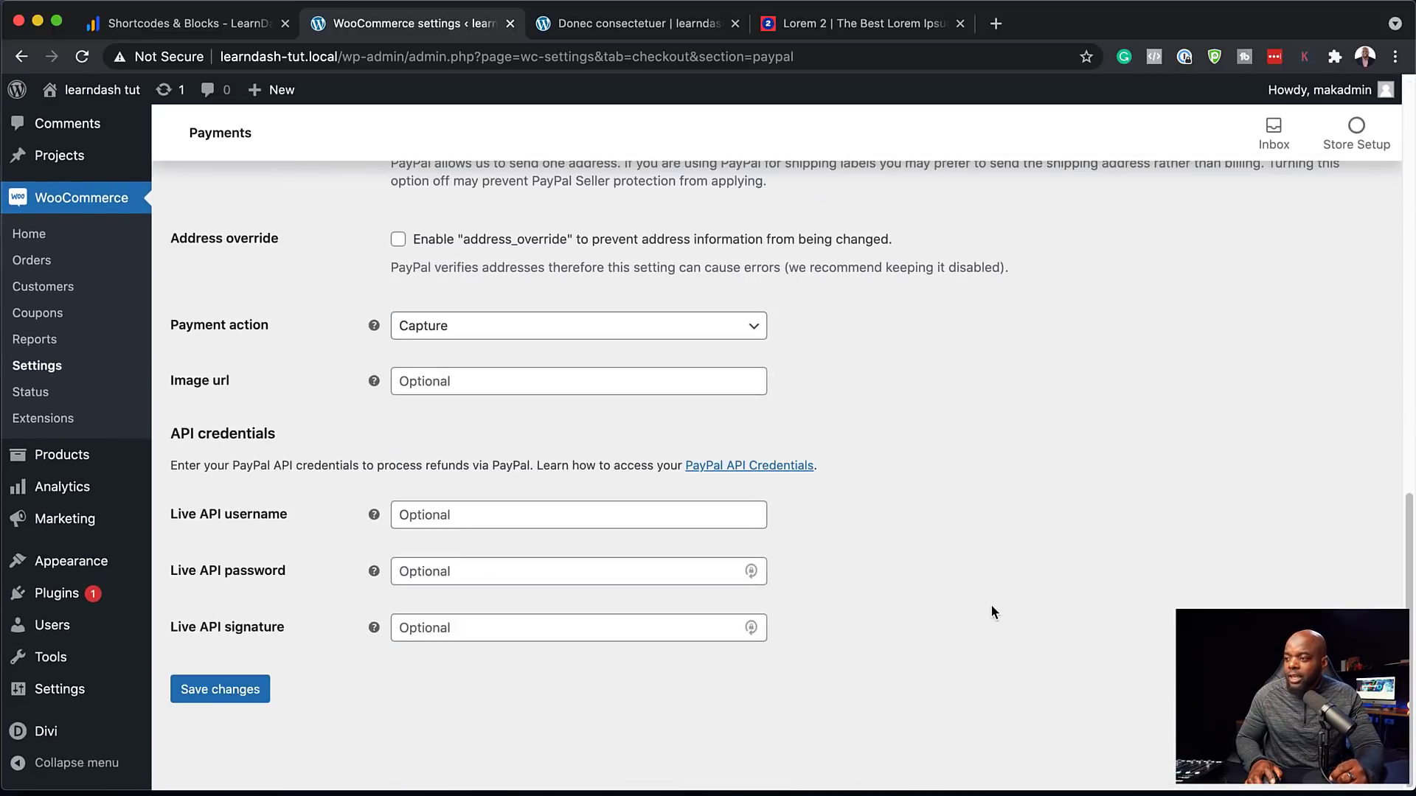
left_click(245, 691)
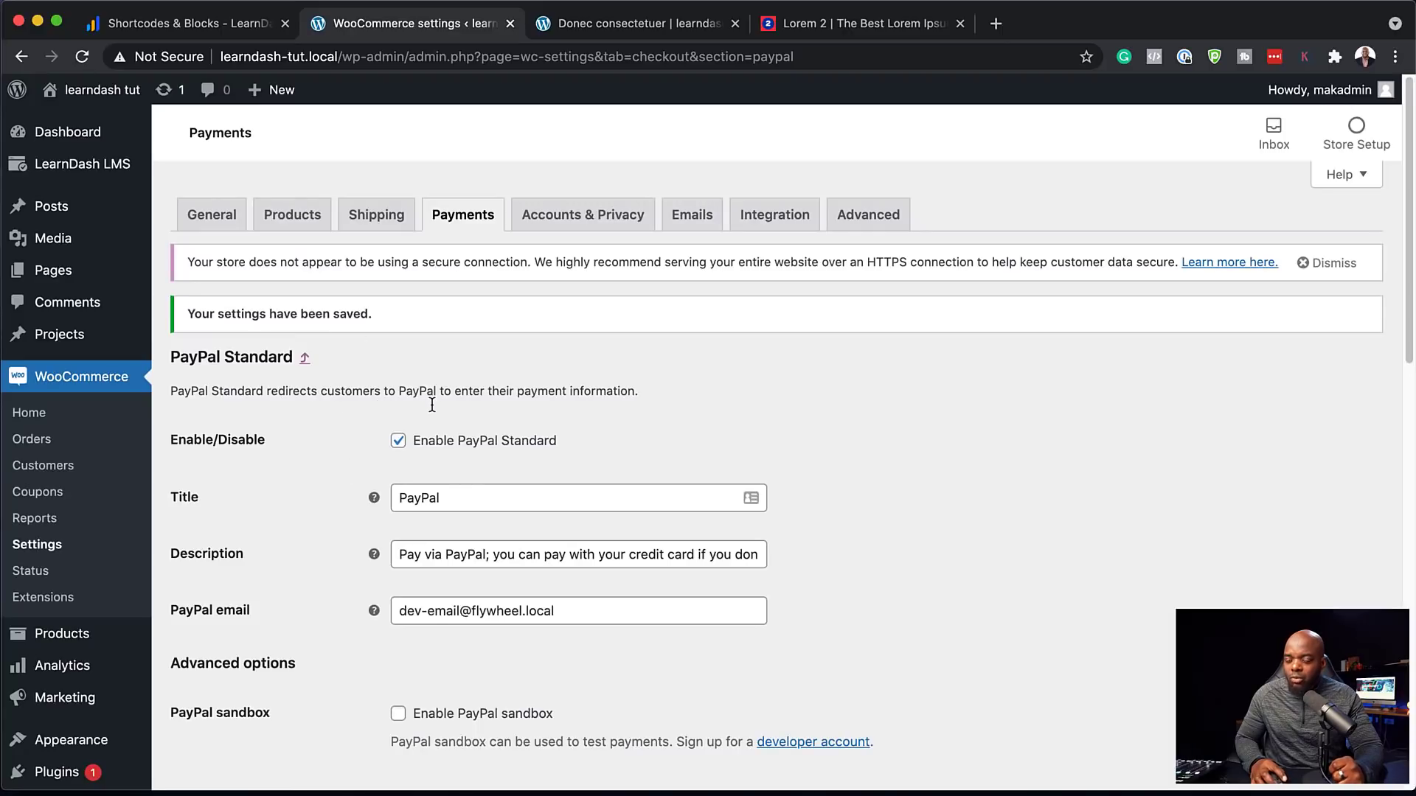
In Accounts & Privacy, turn off guest checkout, allow account creation at checkout, and save
left_click(592, 221)
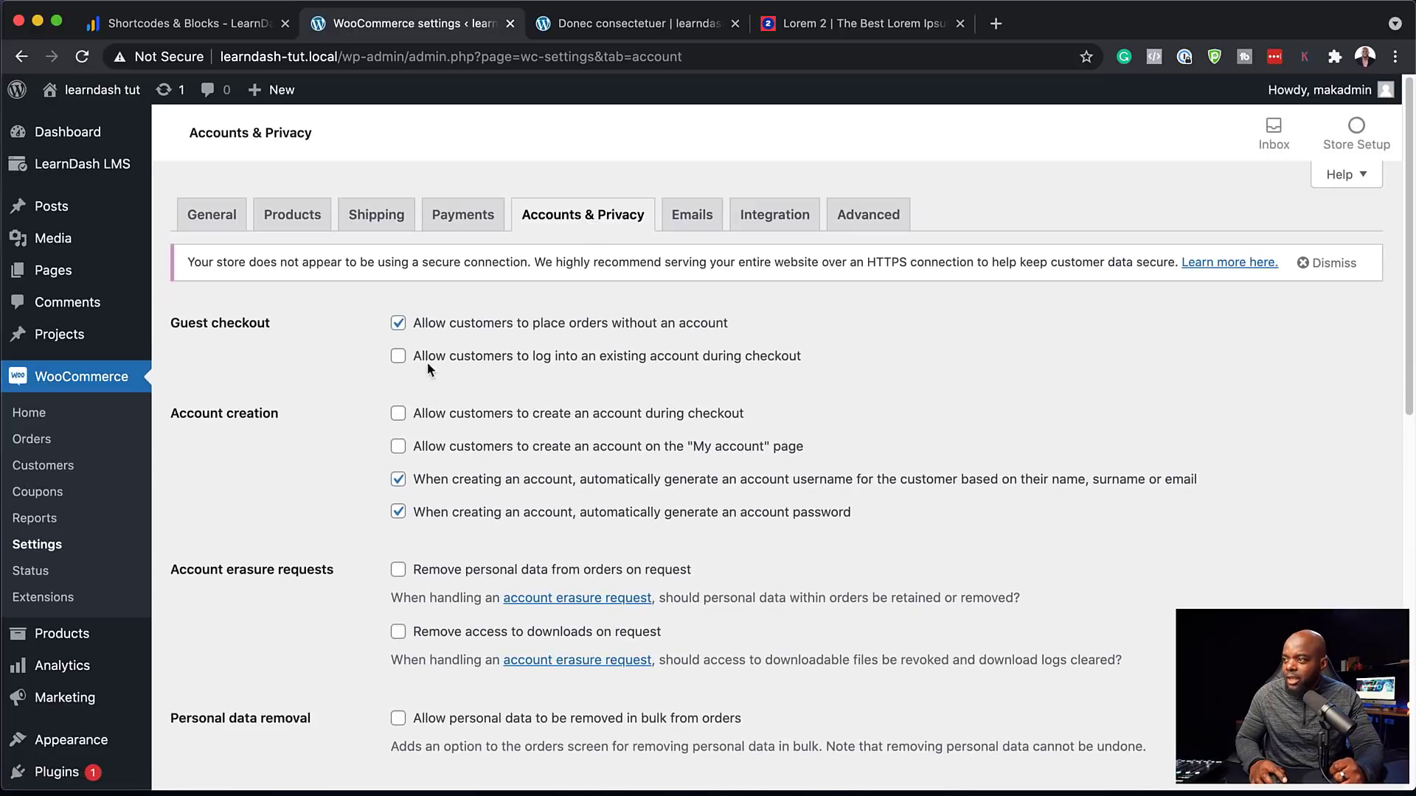
left_click(398, 416)
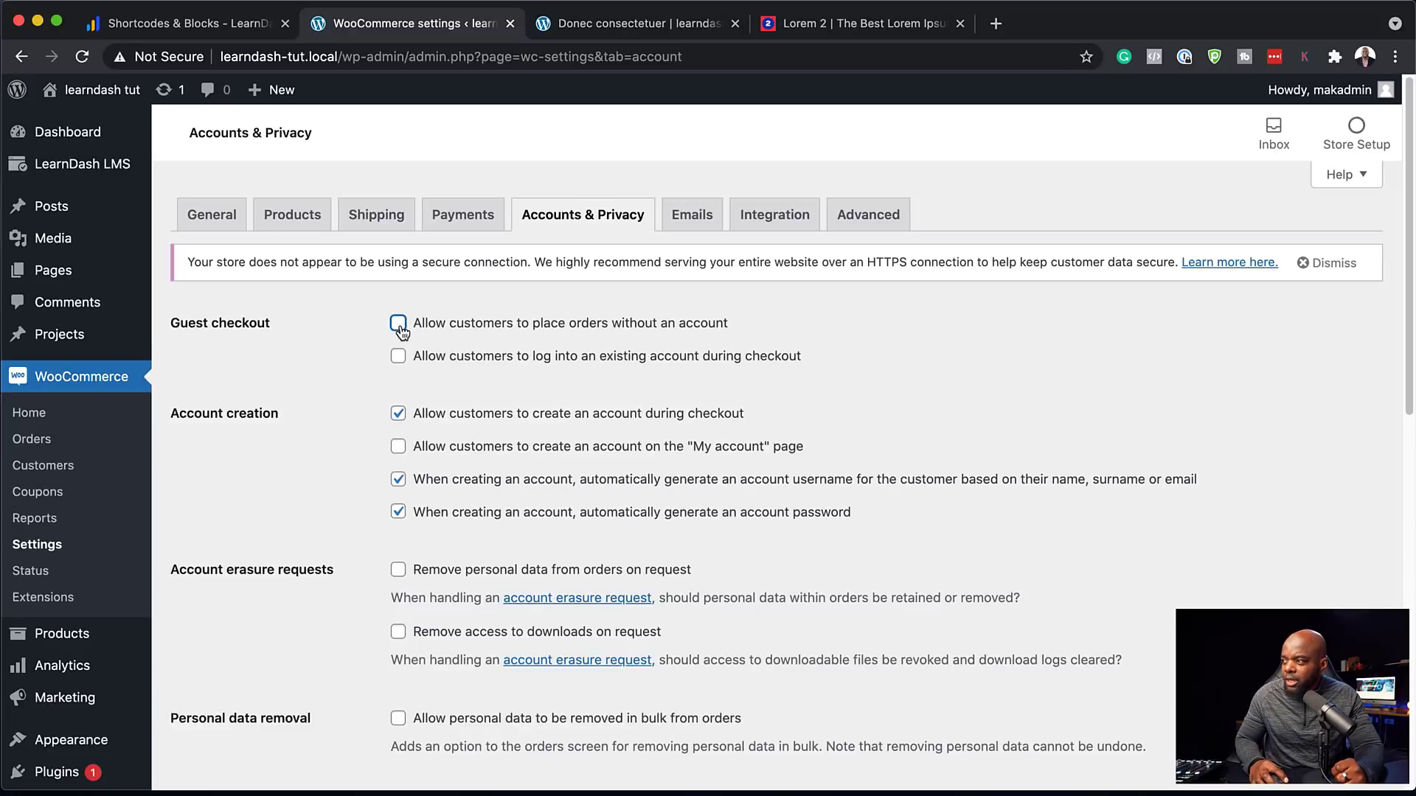
scroll(679, 561, "down", 10)
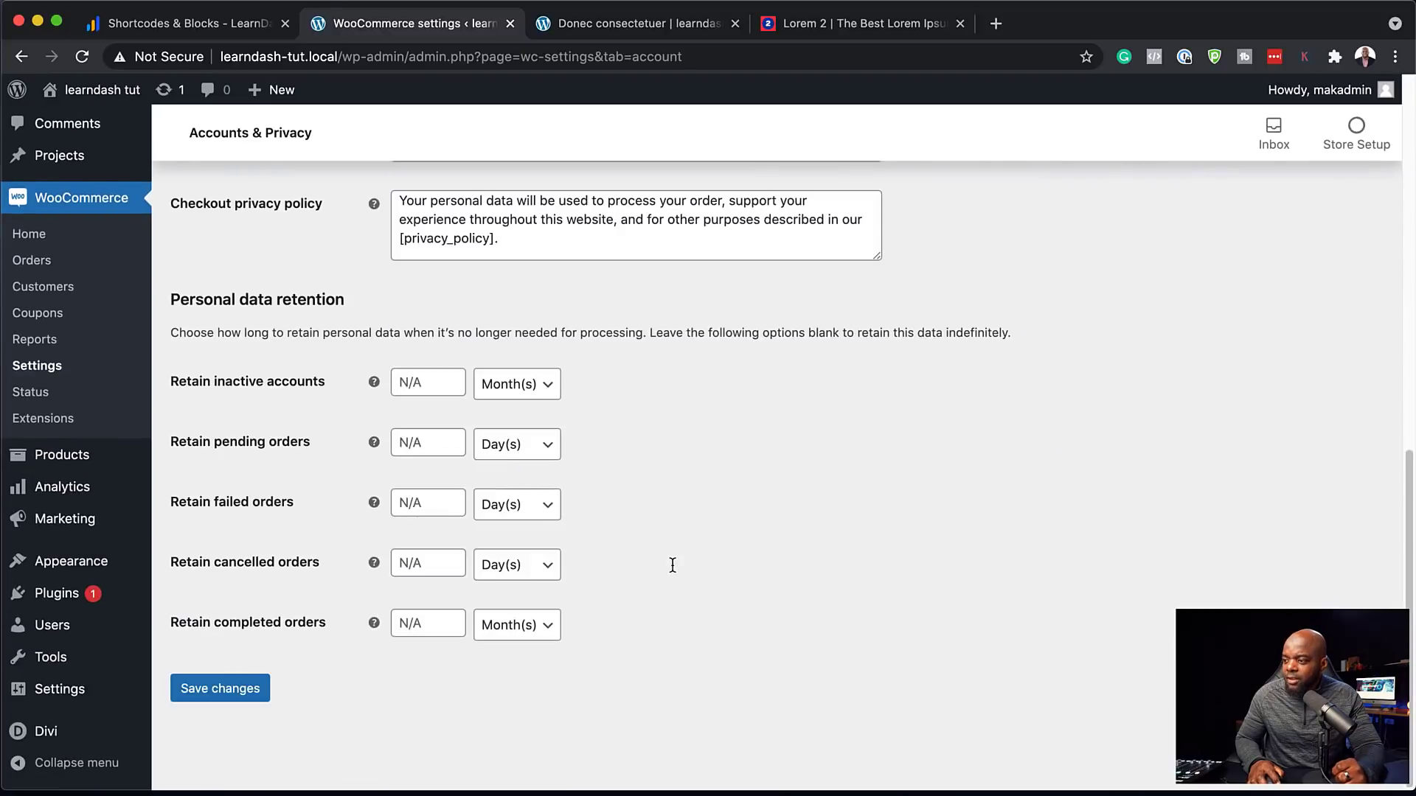
left_click(228, 687)
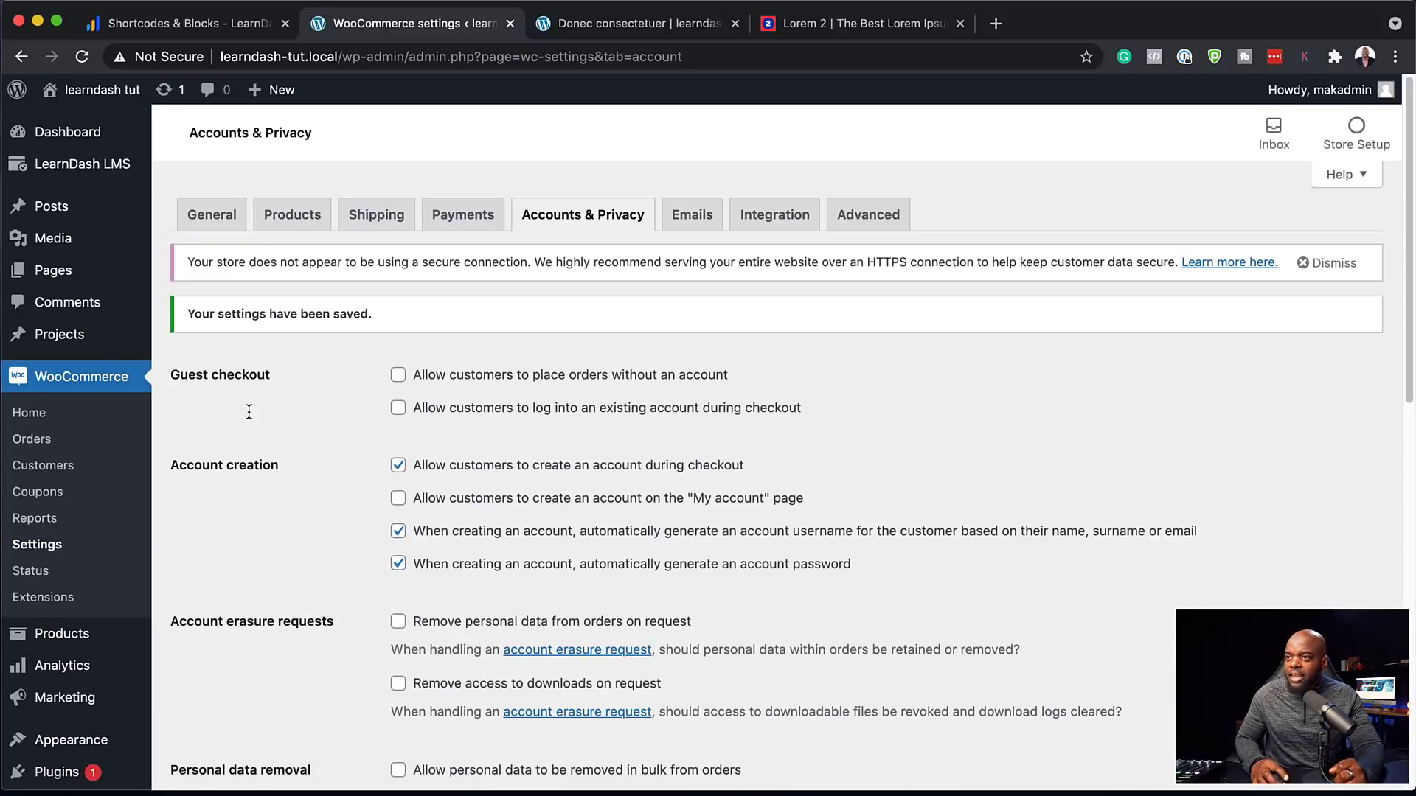
mouse_move(120, 163)
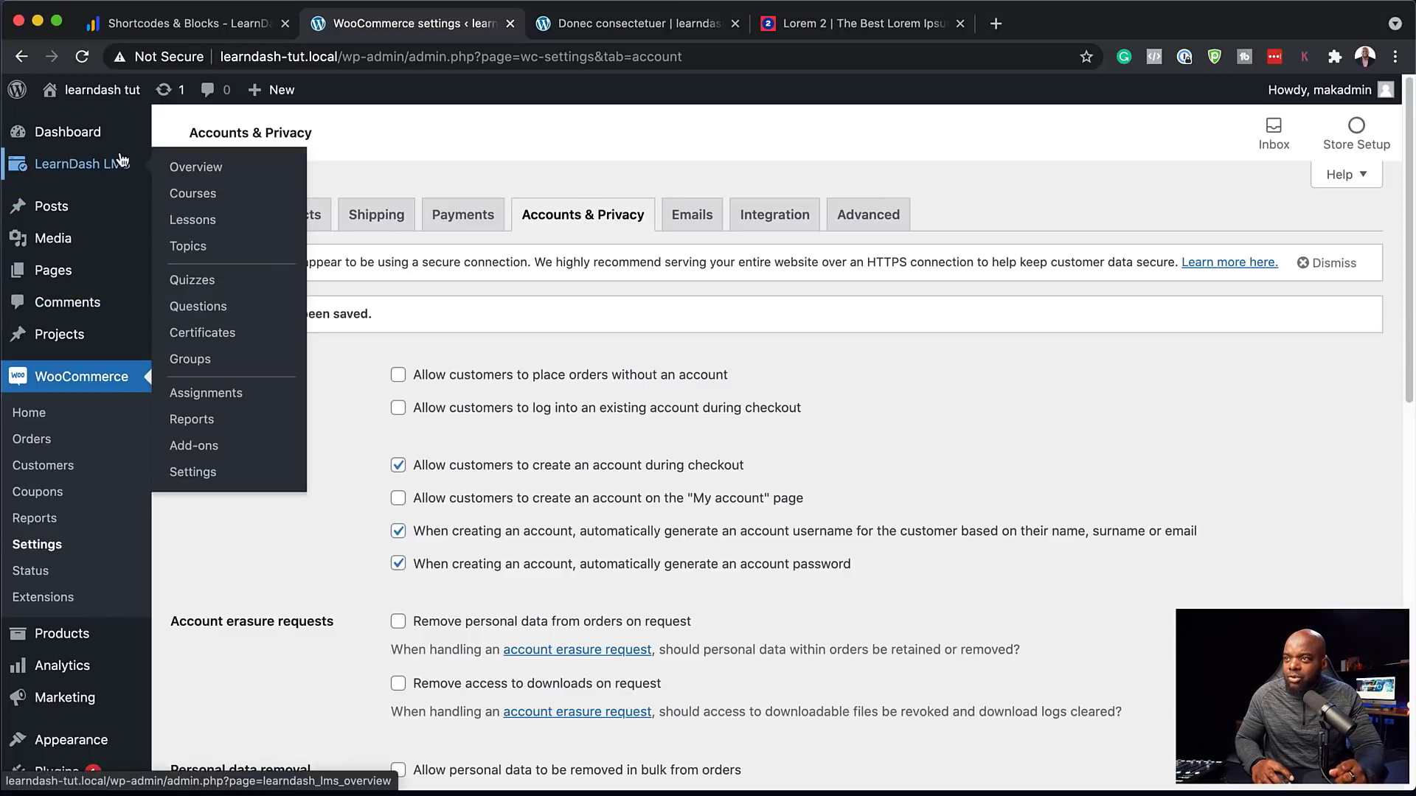
Open the Suspendisse urna course settings and set its access mode to Closed
left_click(204, 195)
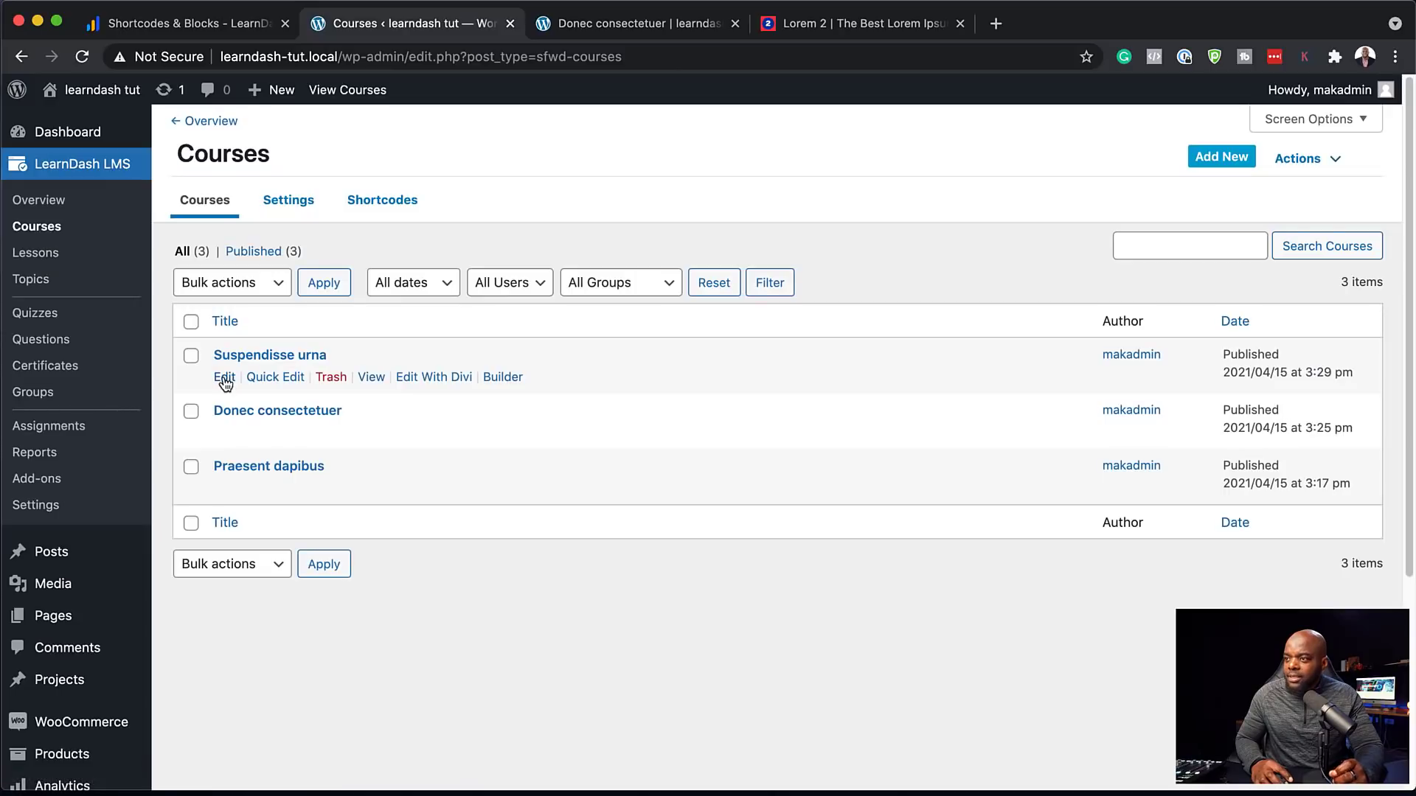
left_click(225, 378)
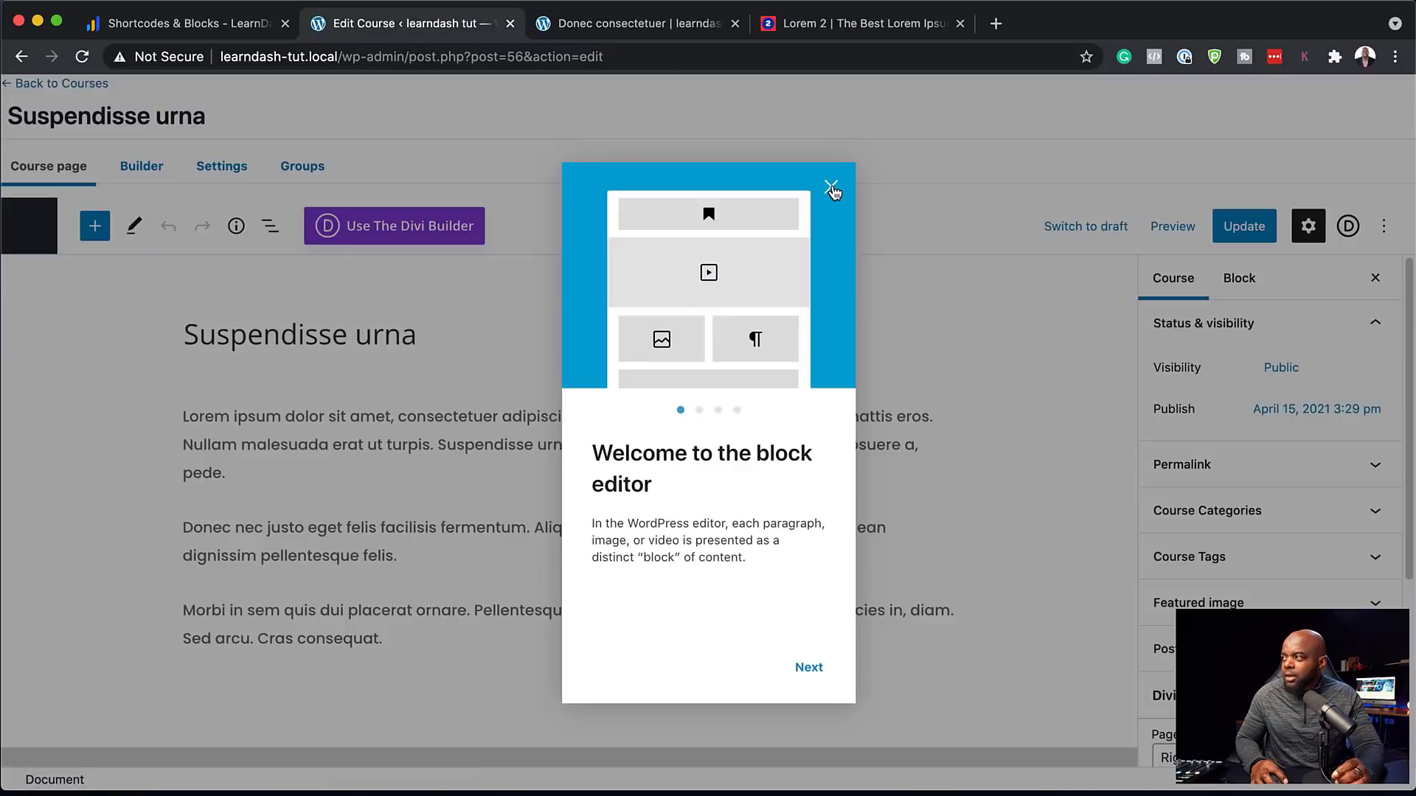
left_click(830, 188)
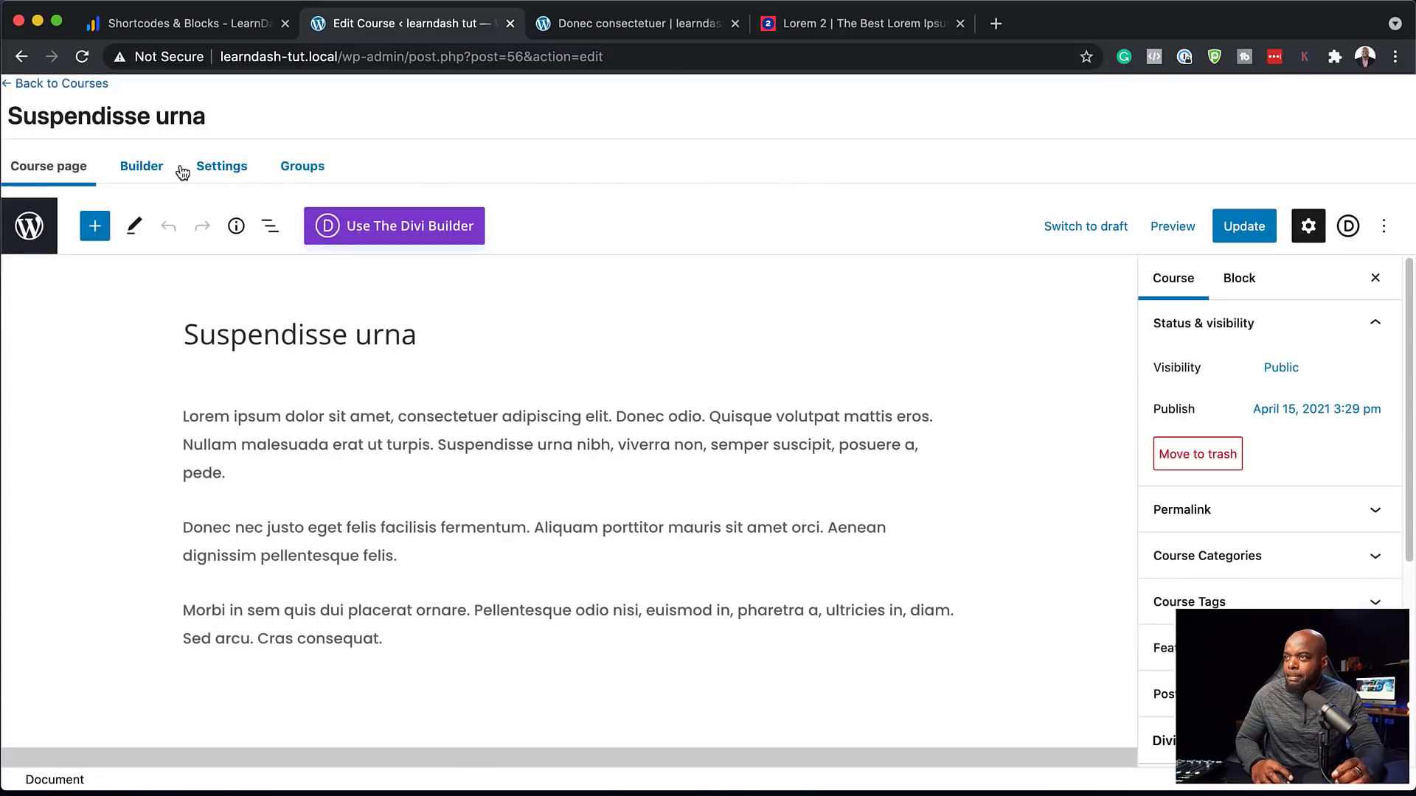
left_click(222, 166)
scroll(226, 429, "down", 5)
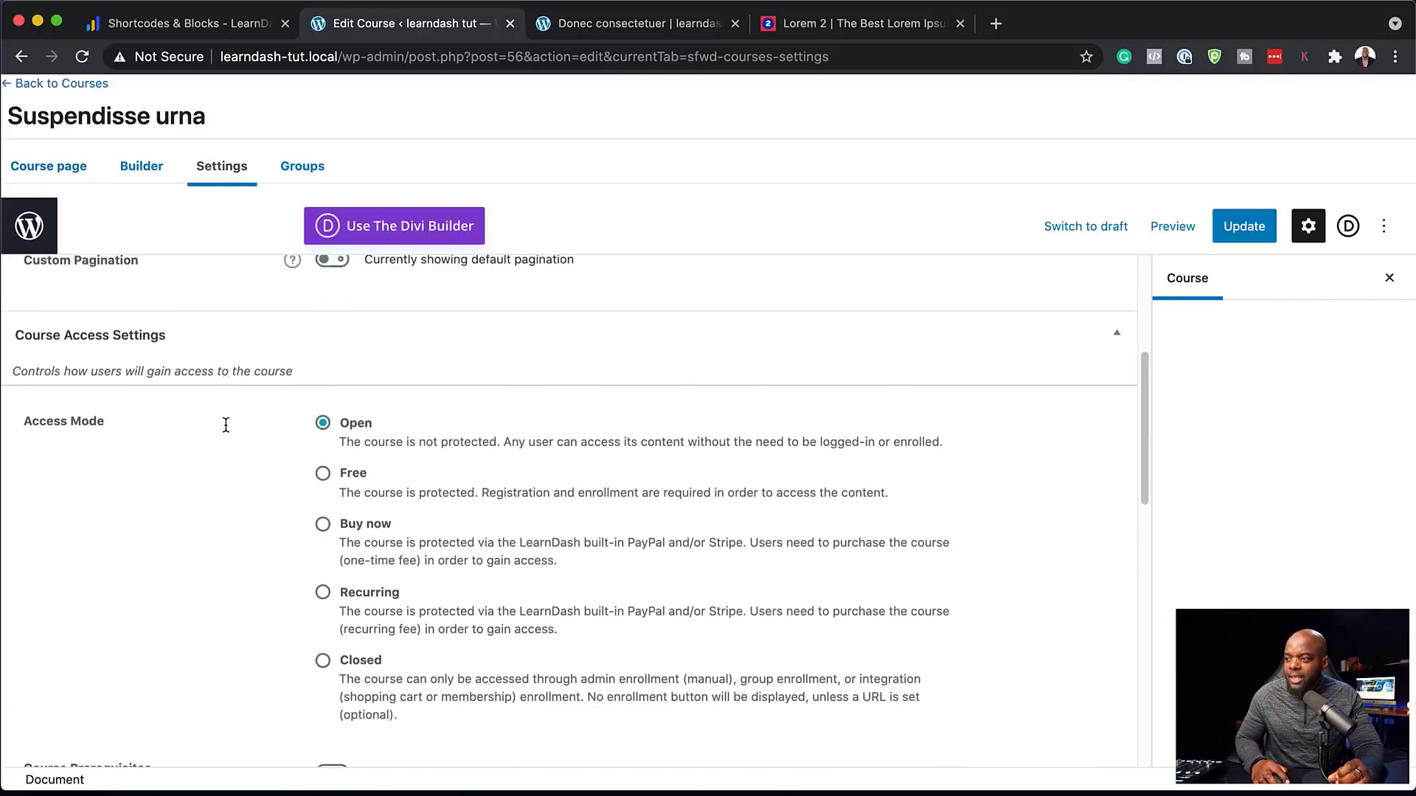
scroll(226, 425, "down", 3)
left_click(322, 564)
Enter a course price of 97, update the course, and return to the Courses list
scroll(252, 565, "down", 4)
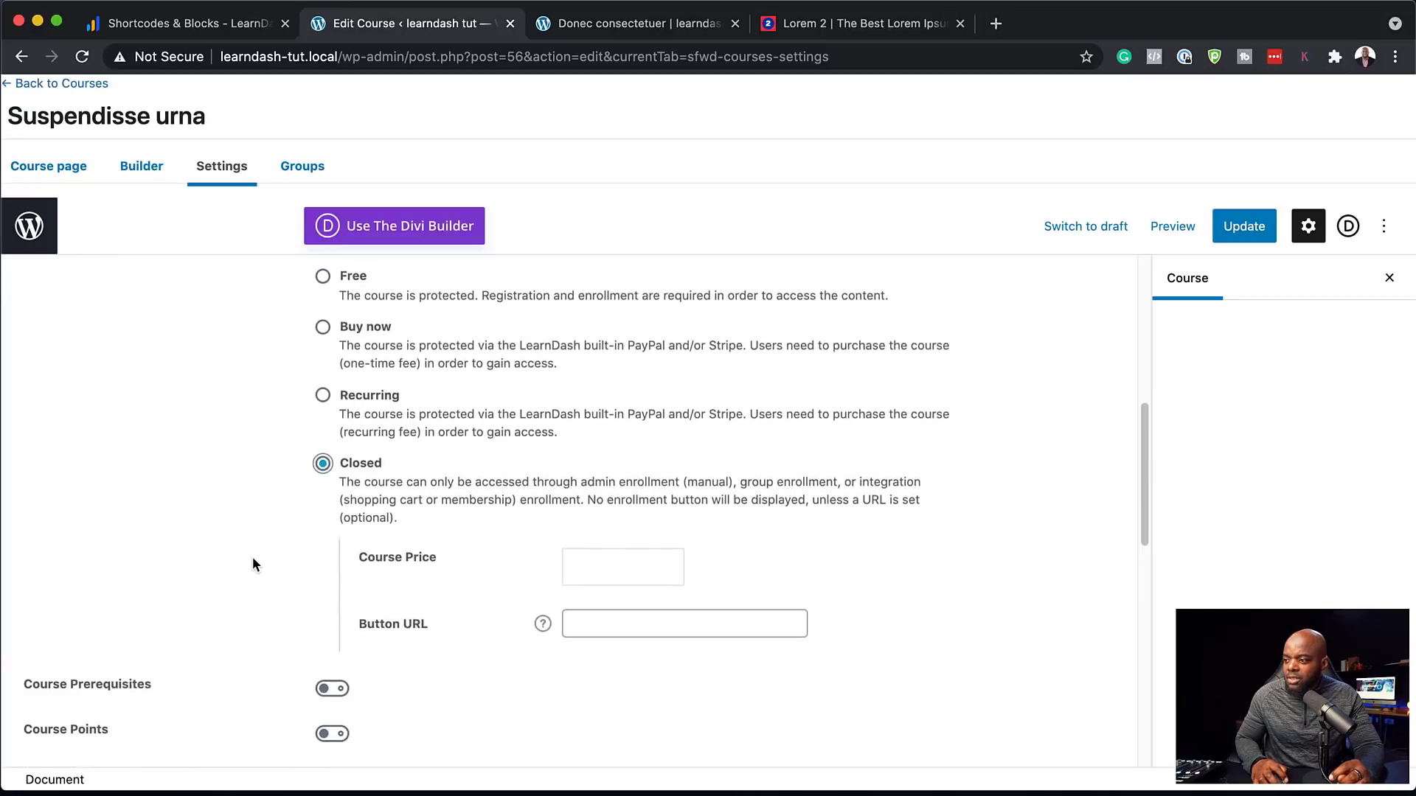
left_click(629, 472)
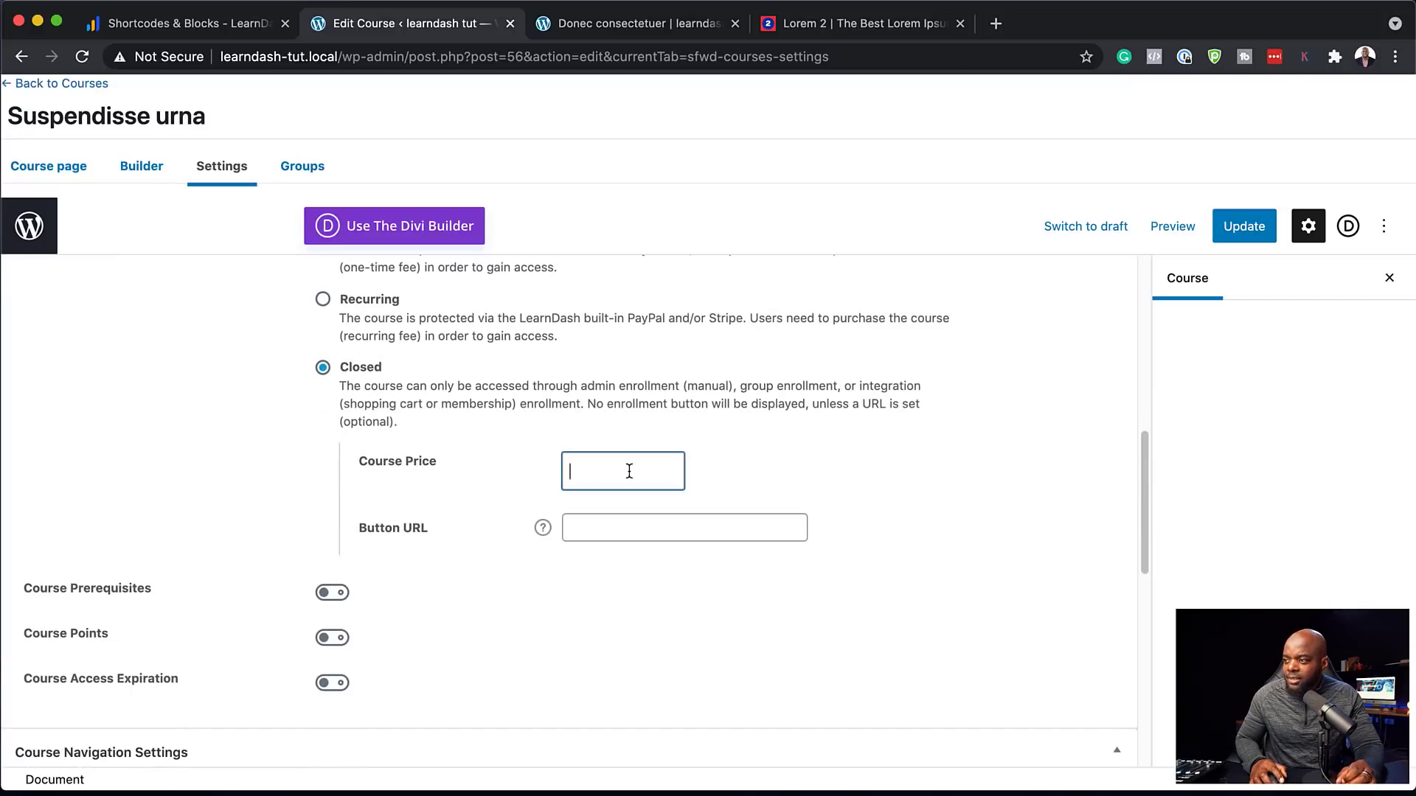
type("97")
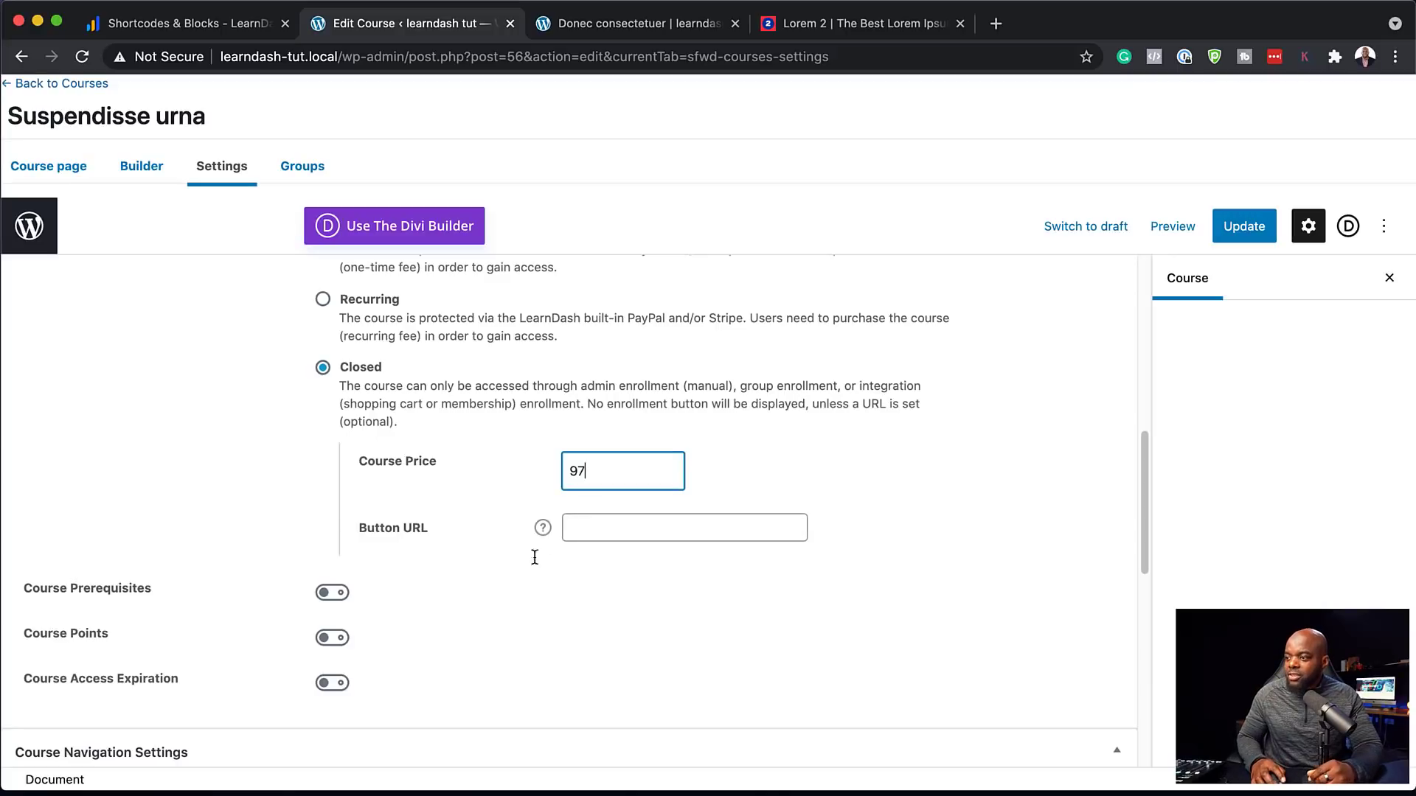
left_click(338, 641)
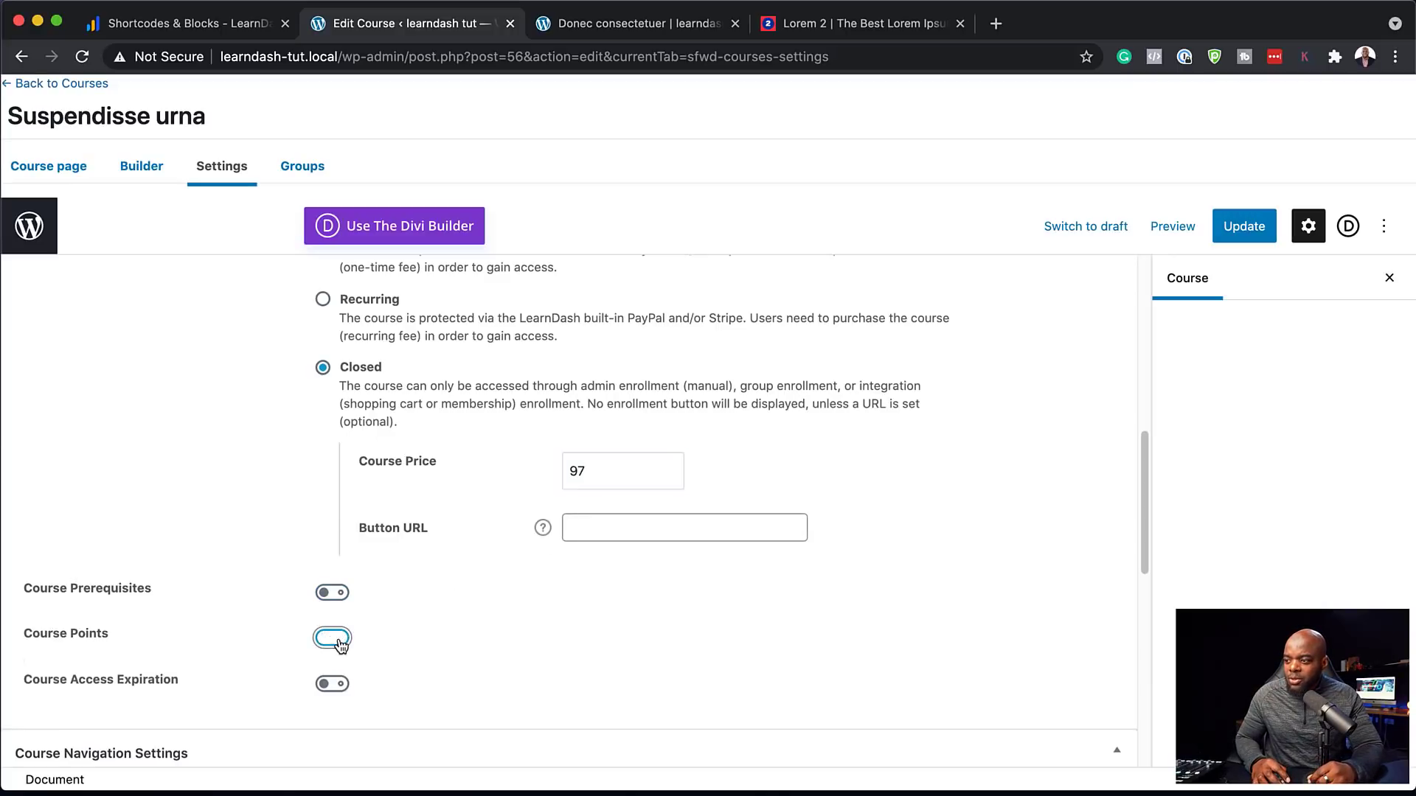
scroll(339, 641, "down", 1)
left_click(332, 588)
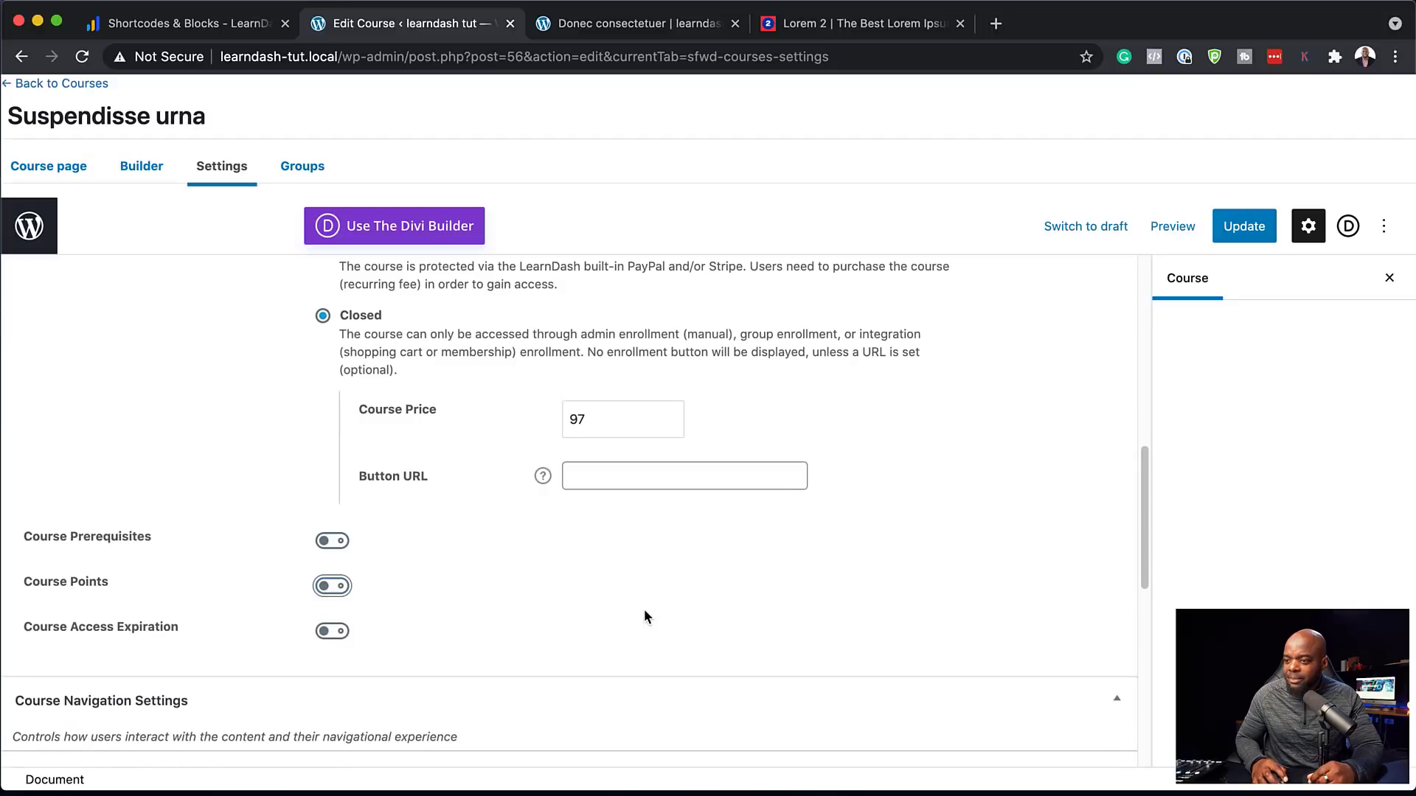
left_click(1247, 226)
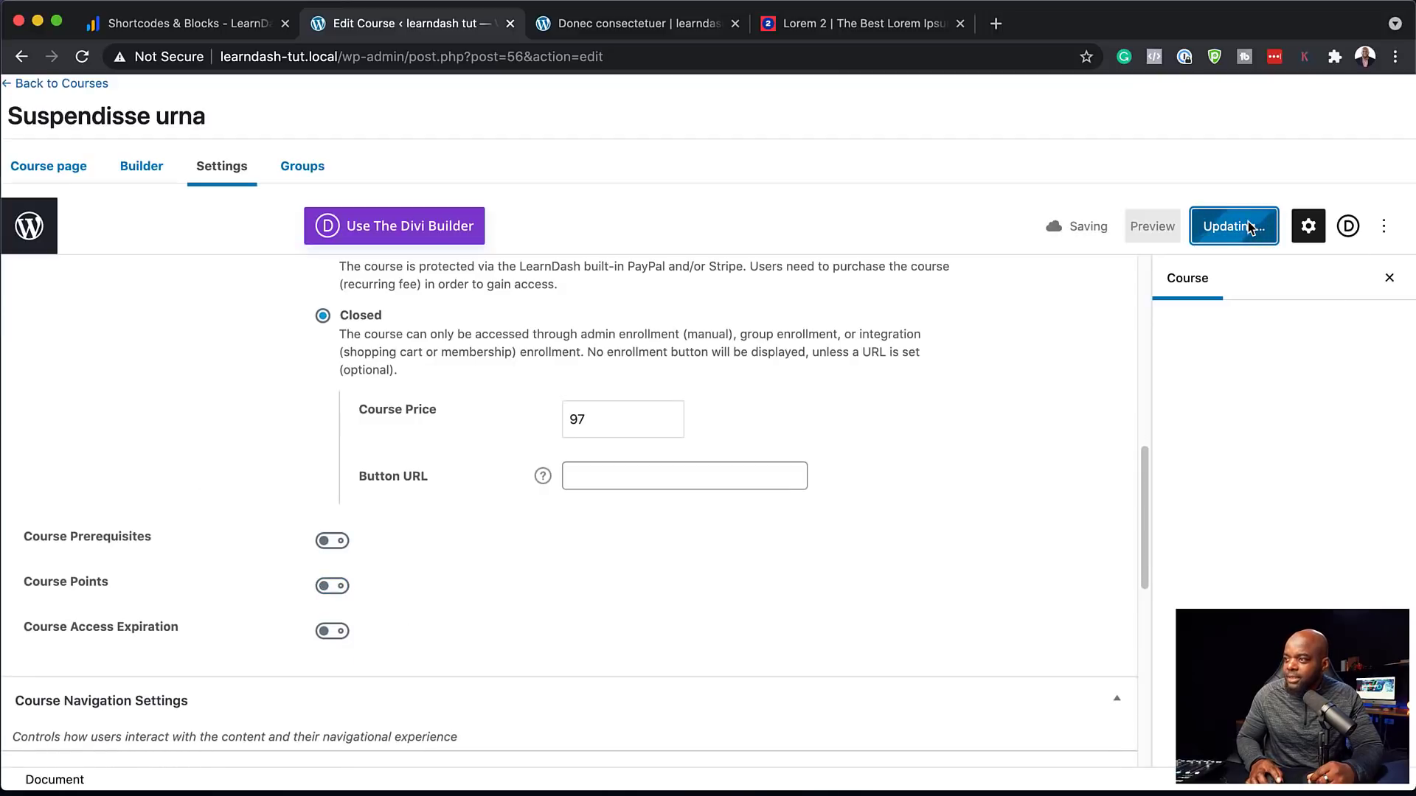
scroll(506, 383, "up", 10)
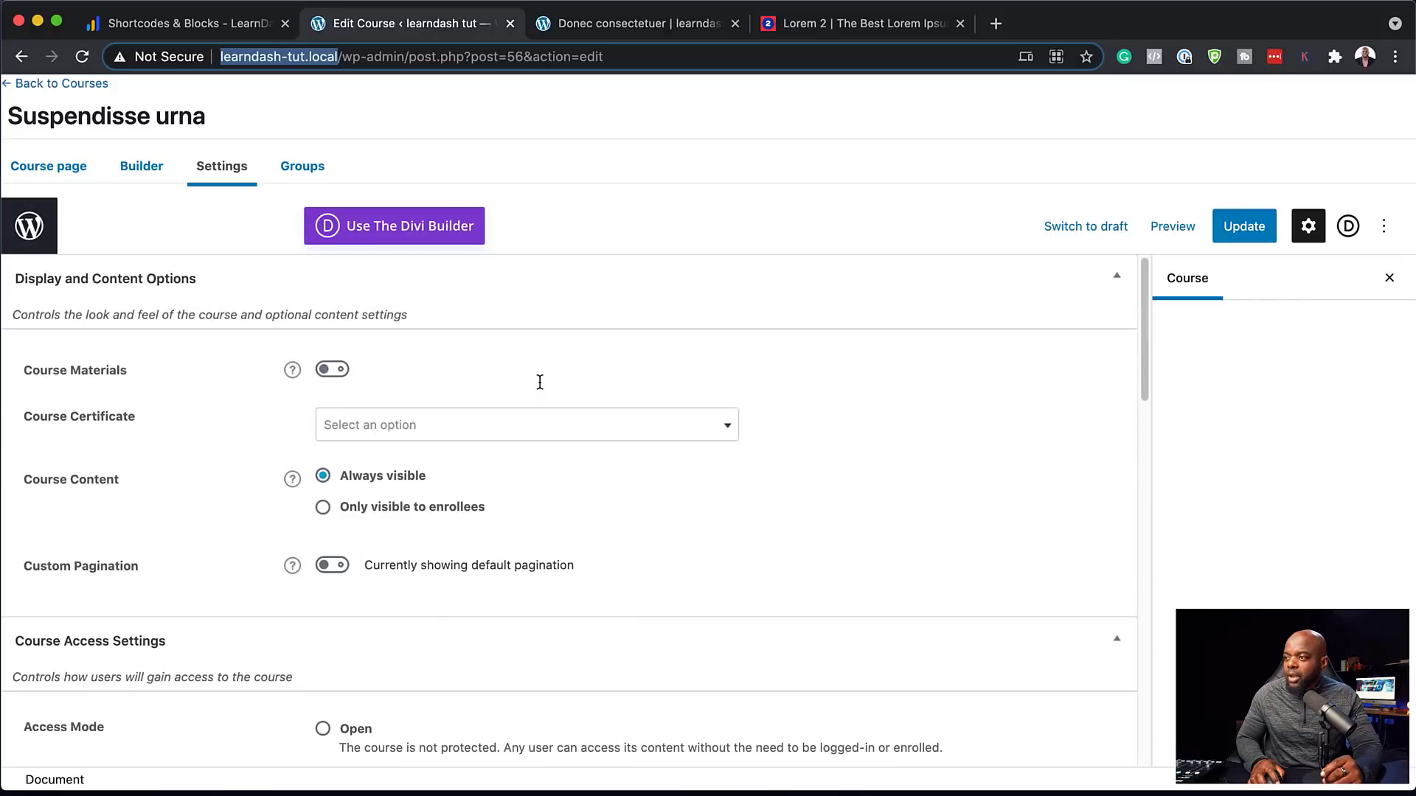
left_click(1245, 226)
left_click(107, 95)
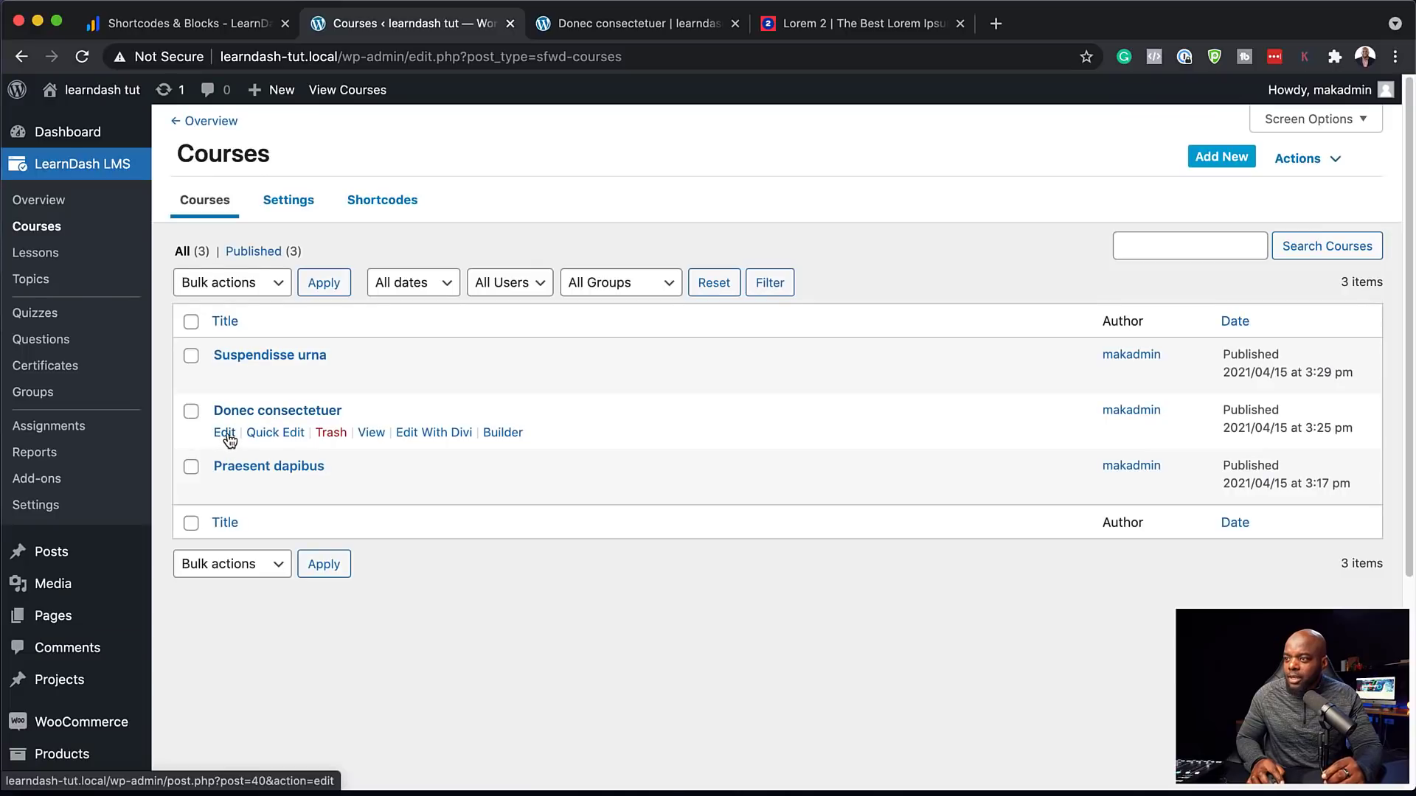
Set the Donec consectetuer course to Closed access with price 197 and update it
left_click(225, 434)
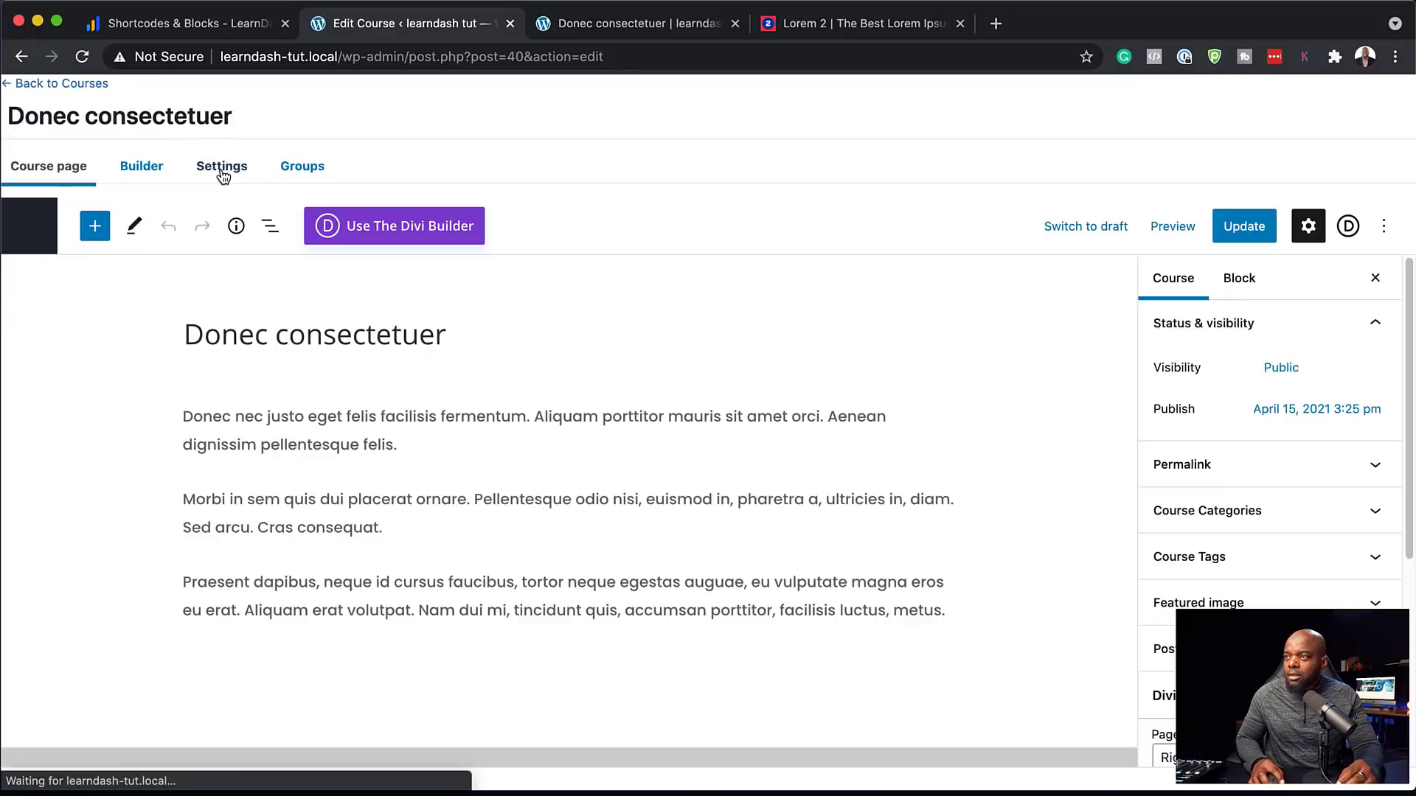
left_click(224, 171)
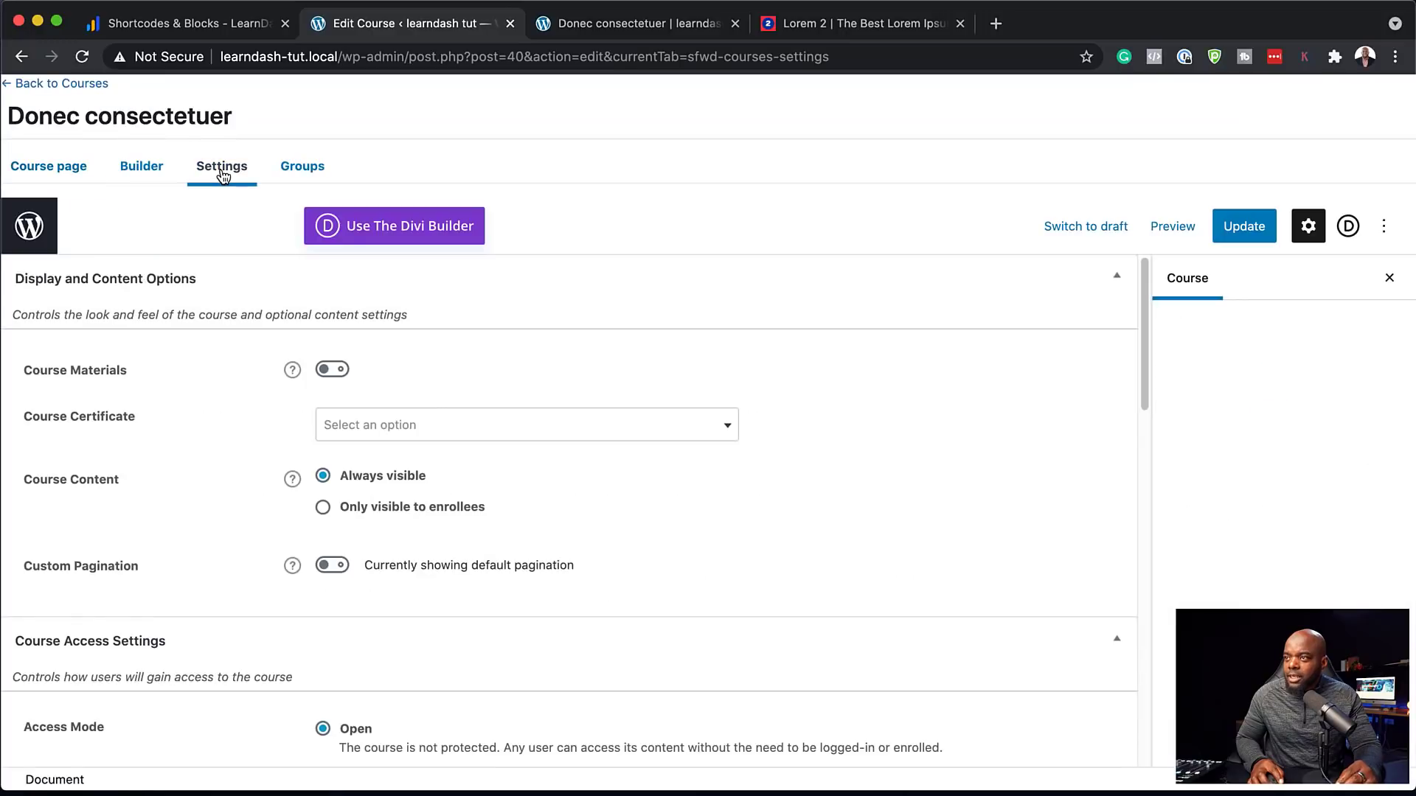
scroll(521, 509, "down", 8)
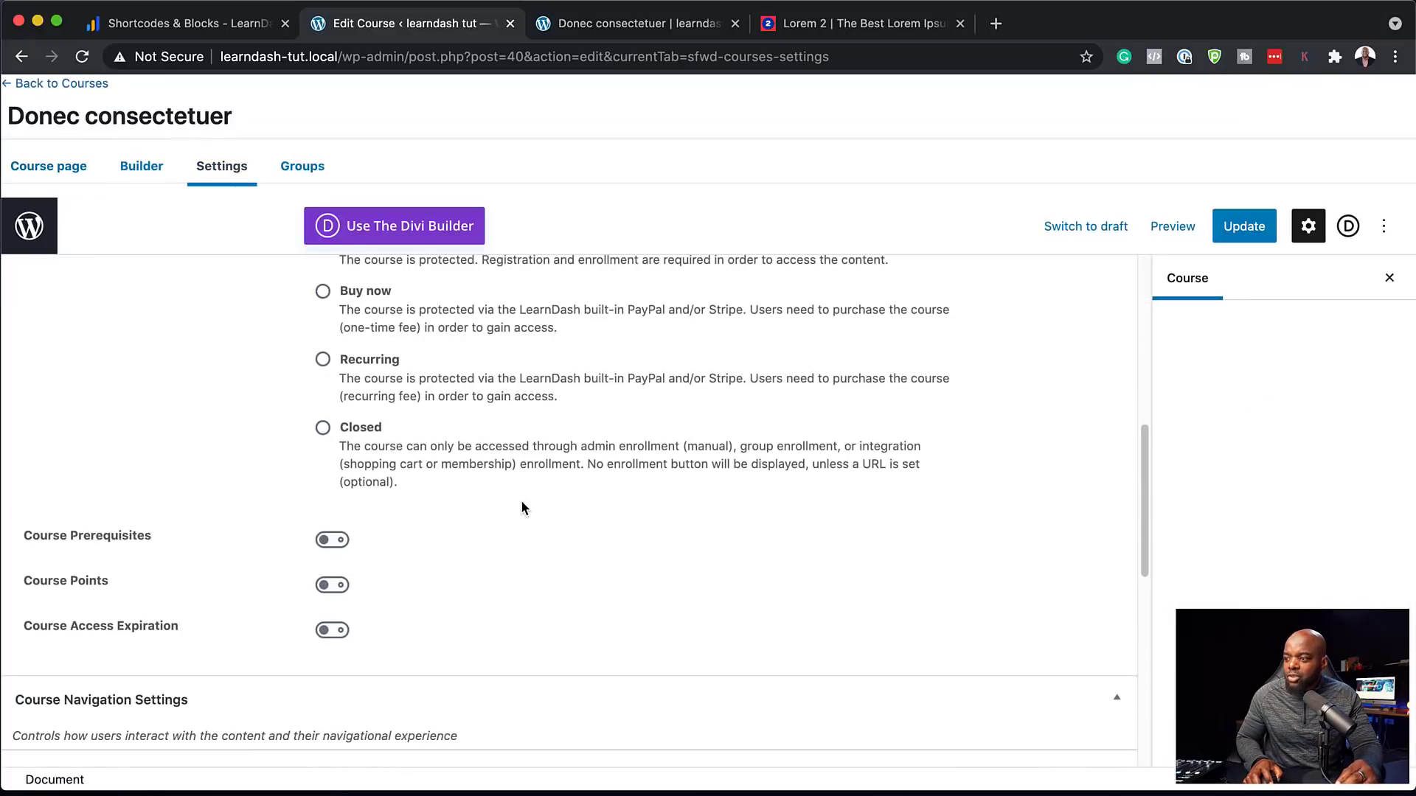
left_click(322, 429)
left_click(595, 536)
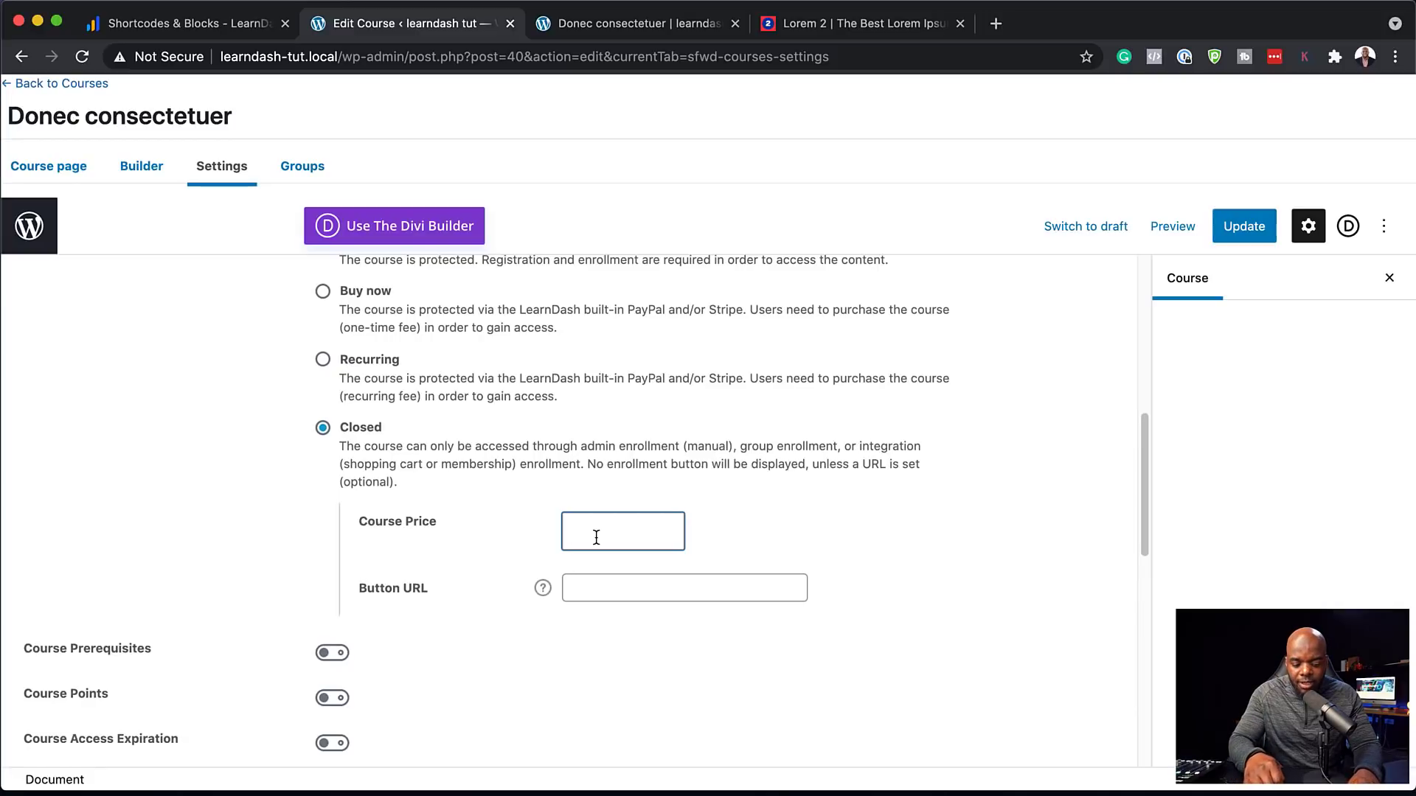
type("197")
left_click(1244, 226)
Give the Praesent dapibus course Free access mode and update it
left_click(58, 86)
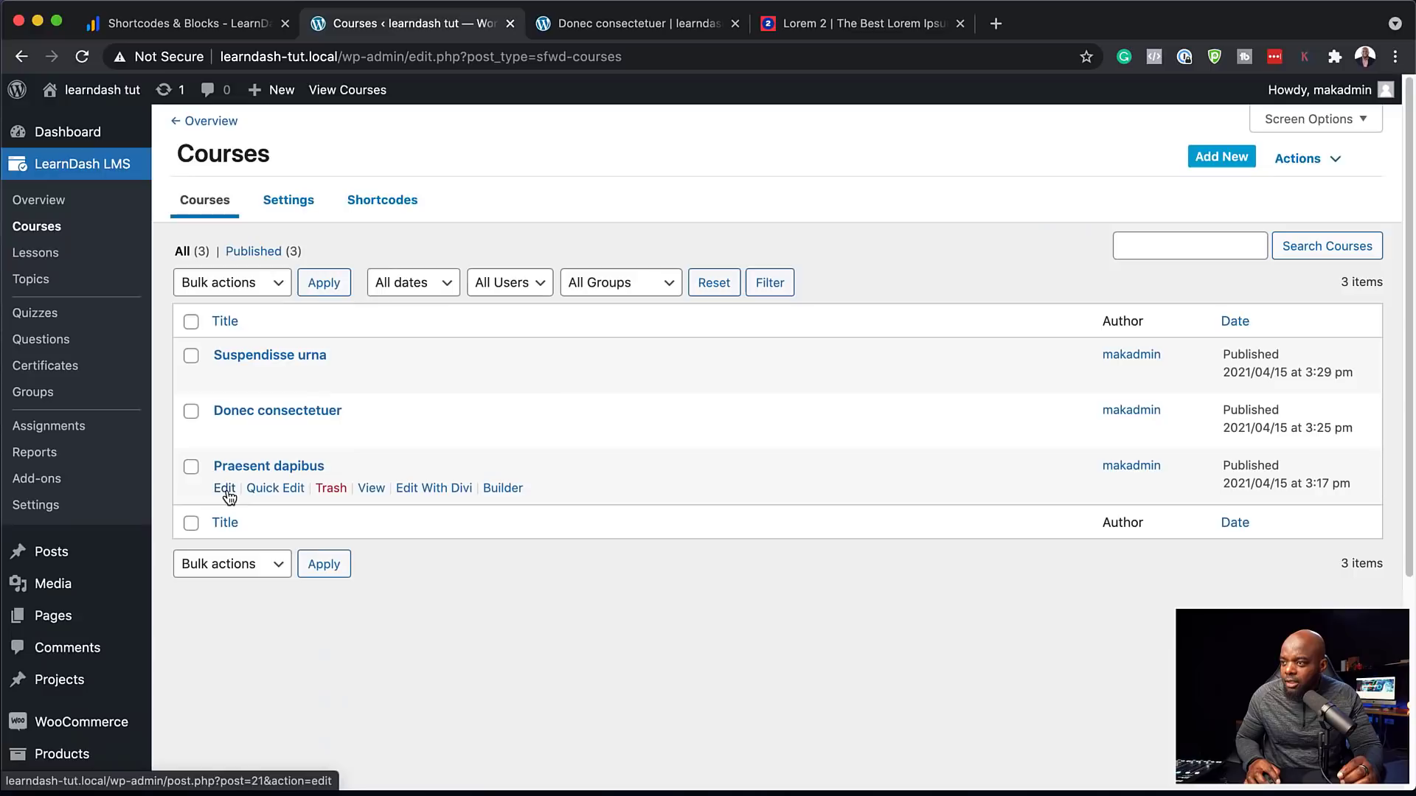
left_click(224, 488)
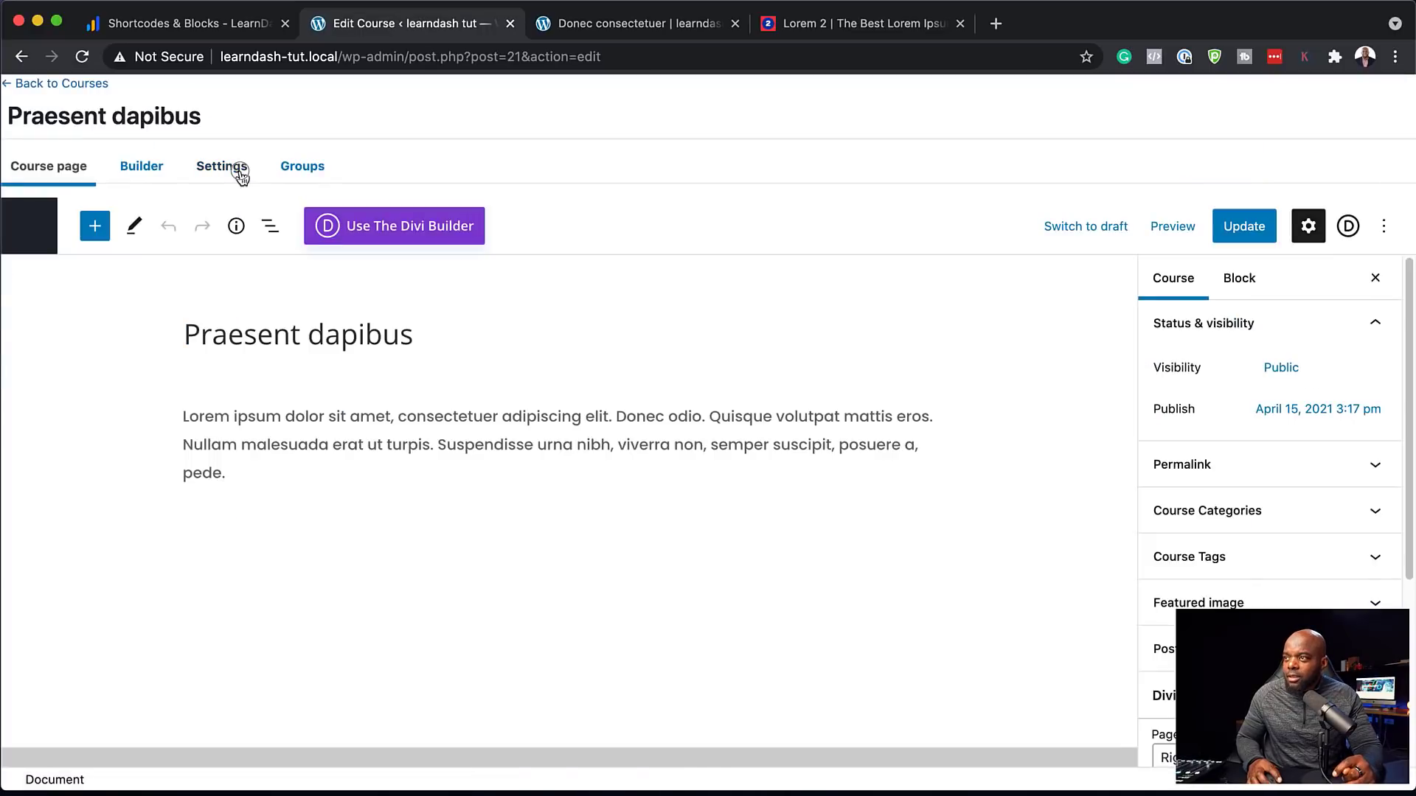
left_click(230, 170)
scroll(391, 621, "down", 1)
scroll(391, 622, "down", 3)
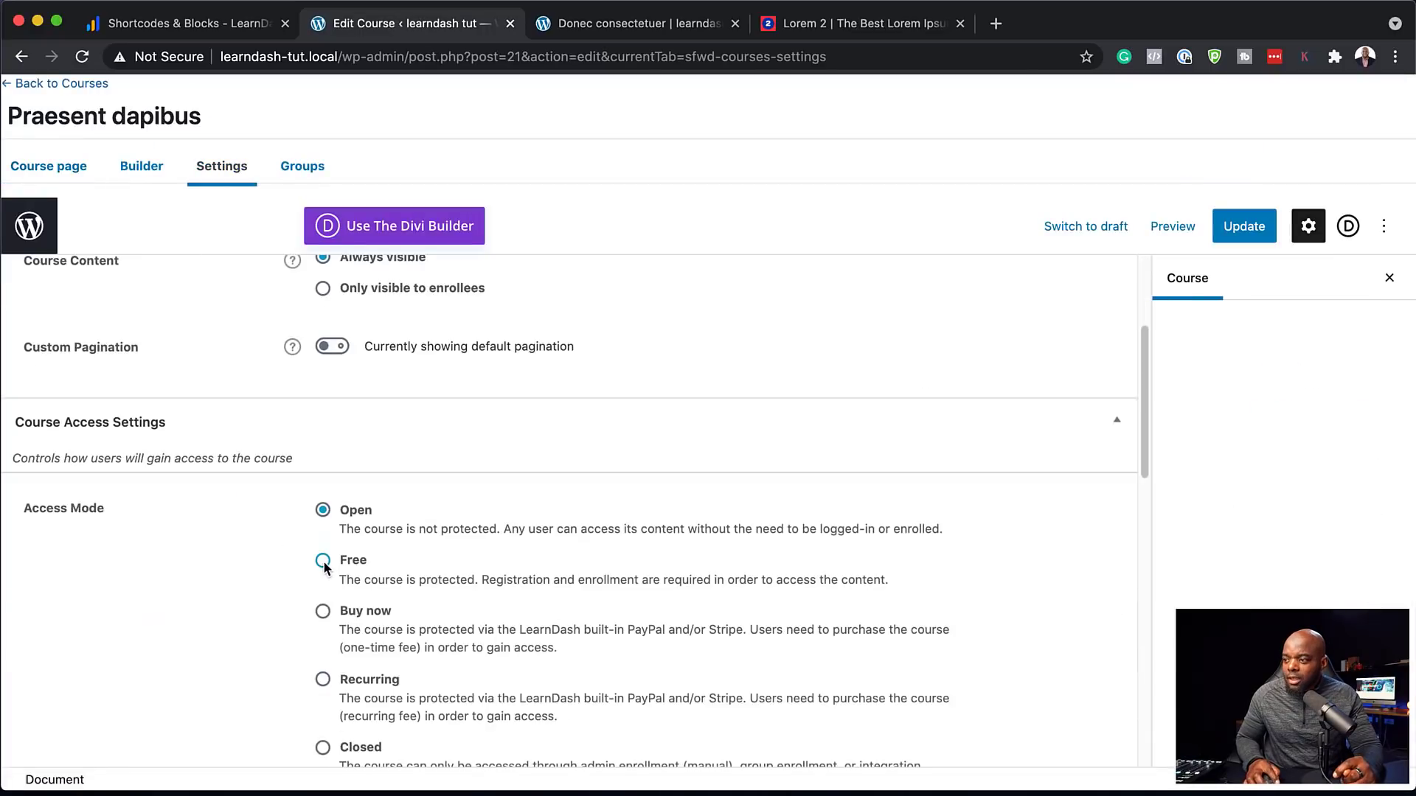
left_click(323, 559)
scroll(476, 625, "down", 2)
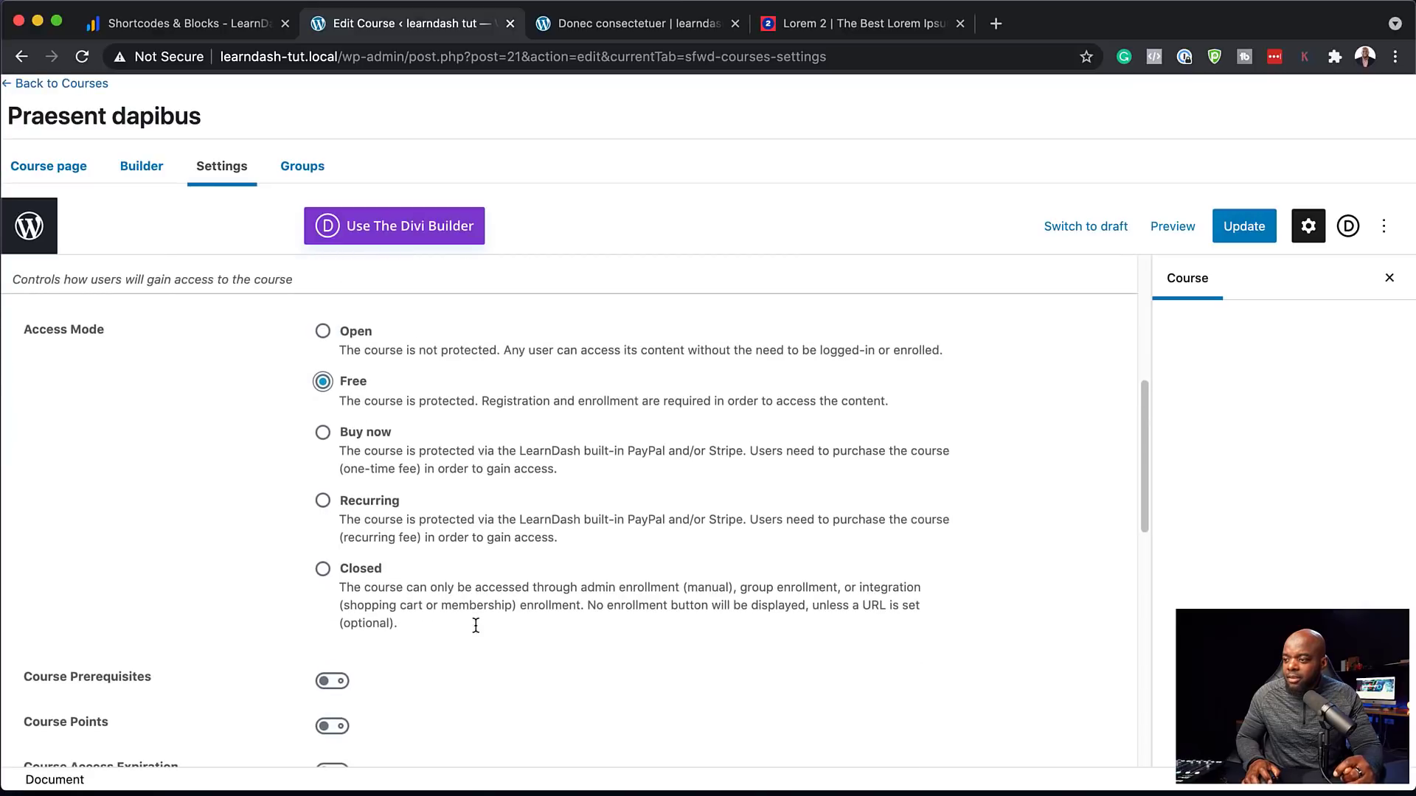
scroll(476, 626, "up", 5)
left_click(1249, 228)
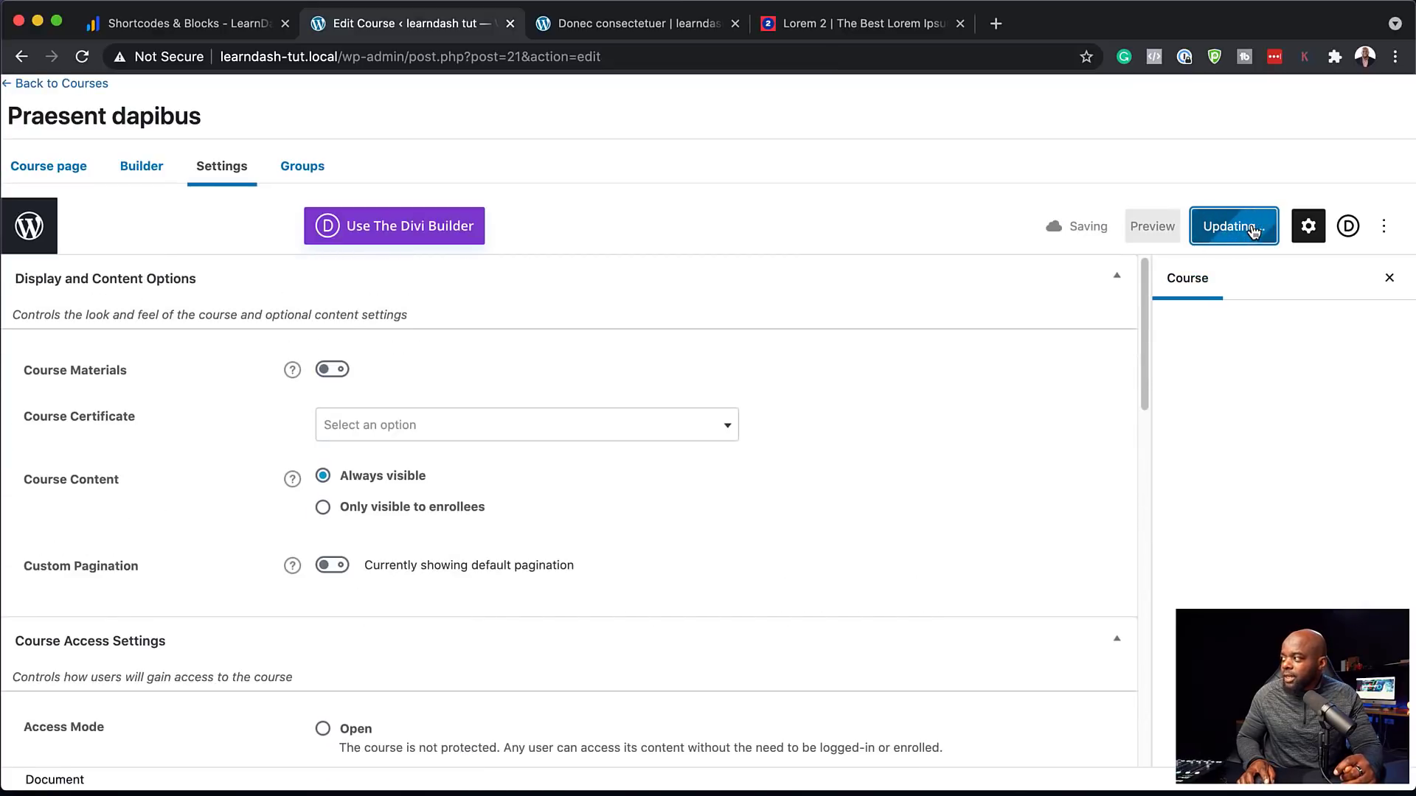
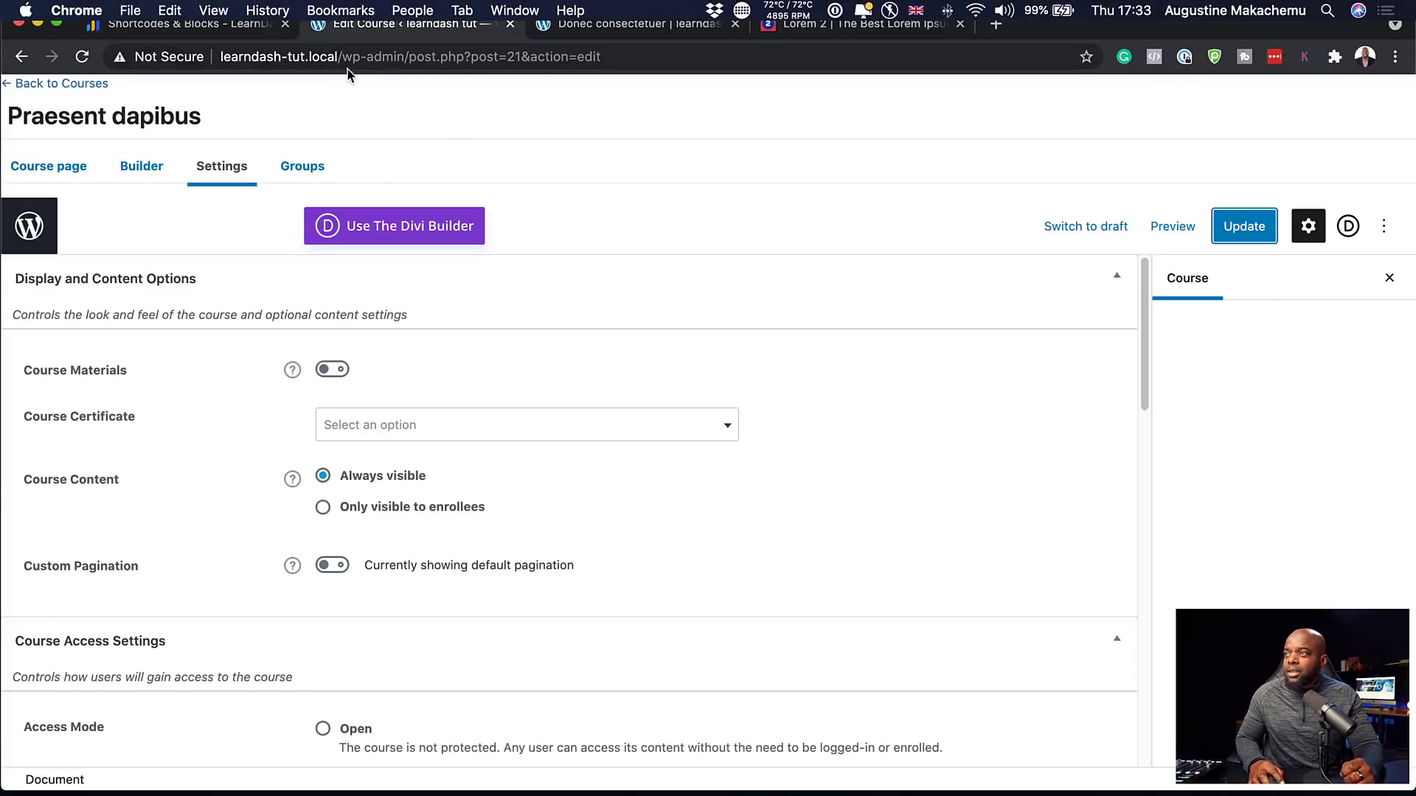
Go back from the Praesent dapibus course editor to the LearnDash Courses list
left_click(338, 56)
left_click_drag(337, 56, 715, 76)
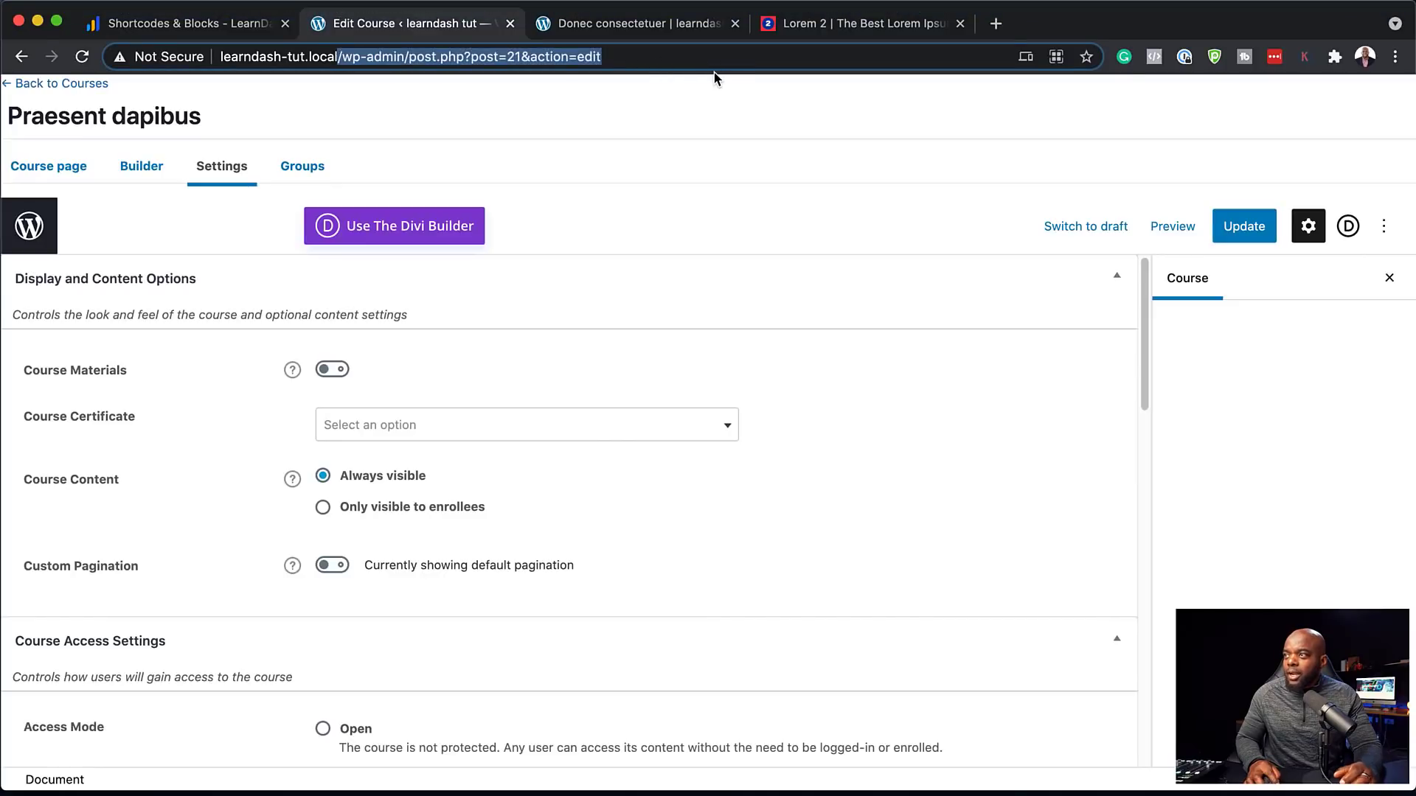
left_click(58, 83)
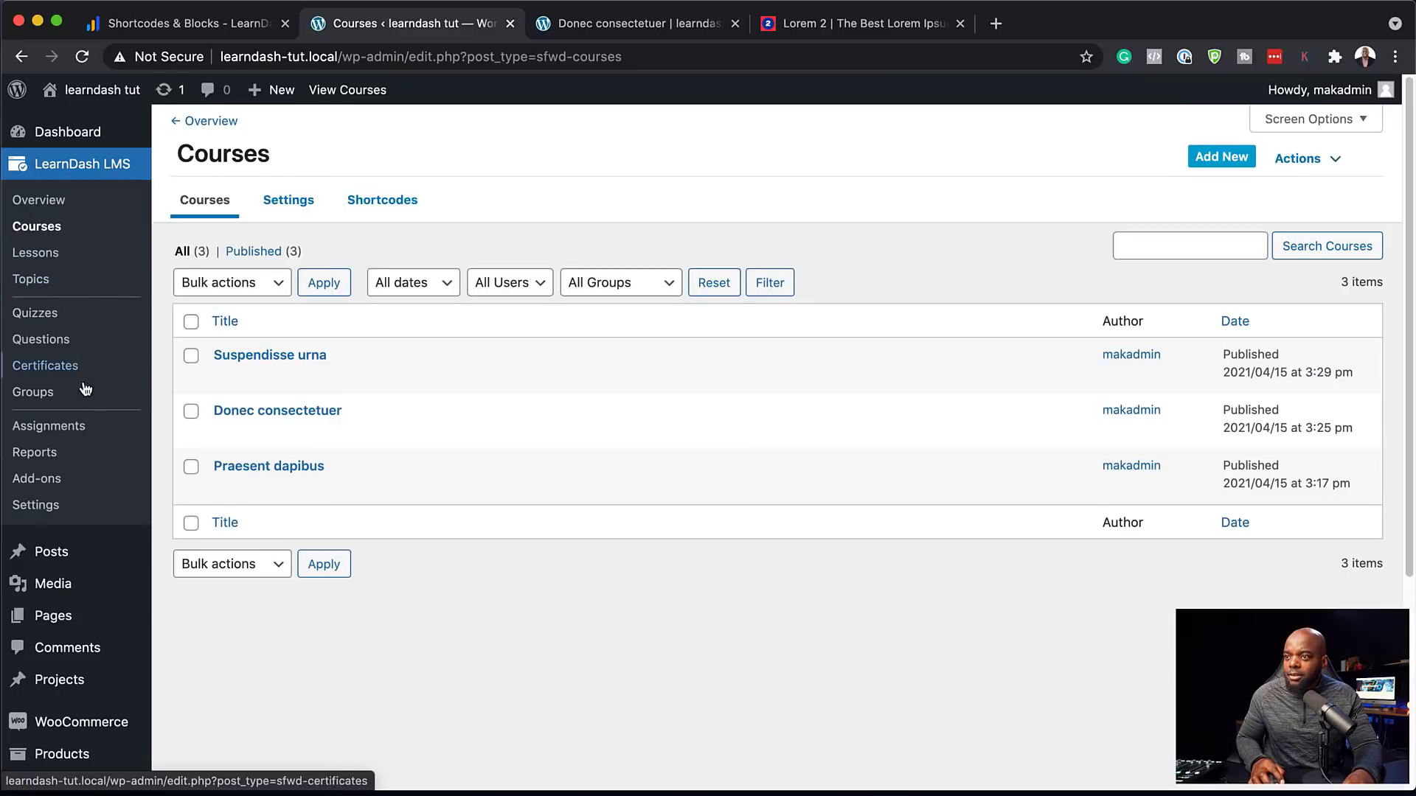
Open About Us in Divi, build from scratch, and add a 1/3 + 2/3 column row
mouse_move(74, 618)
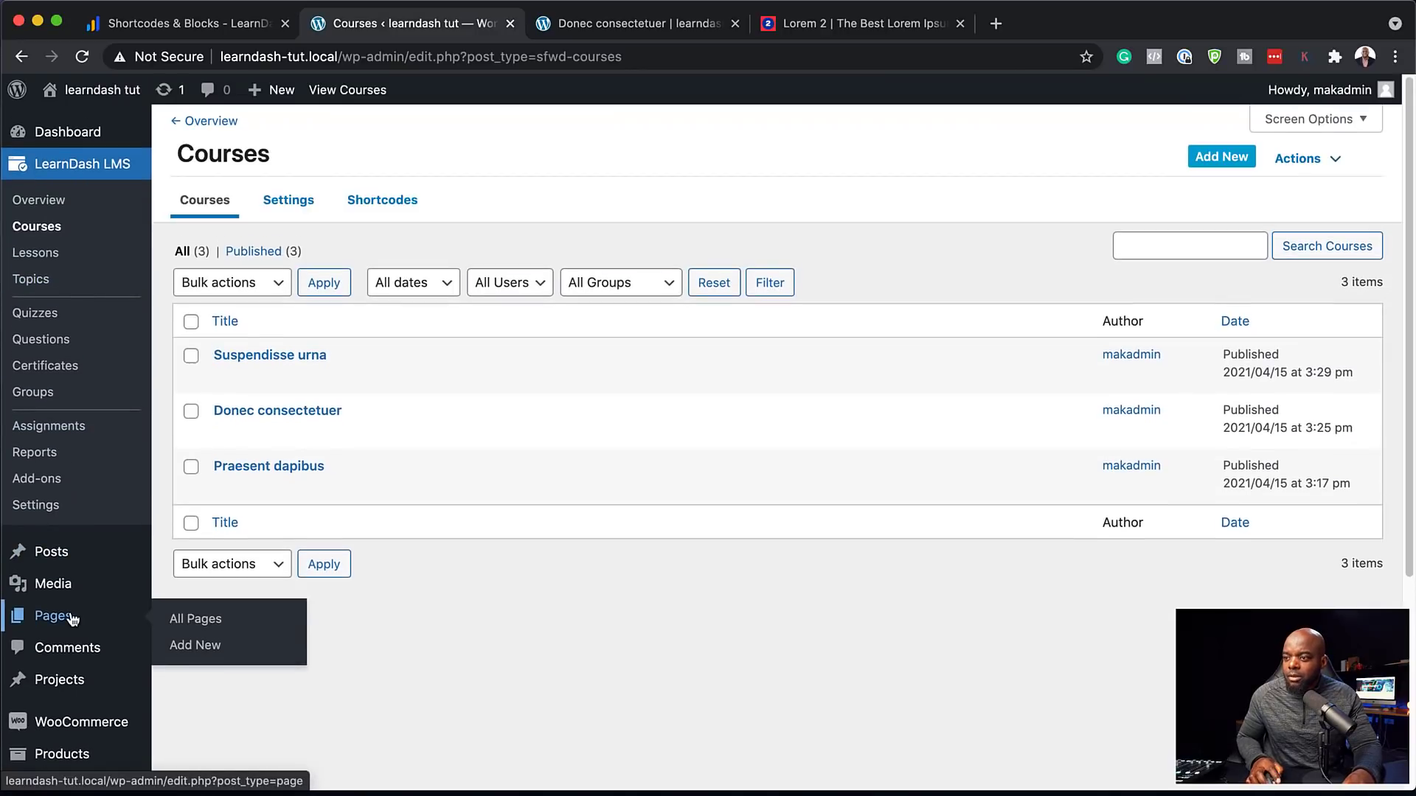
left_click(201, 624)
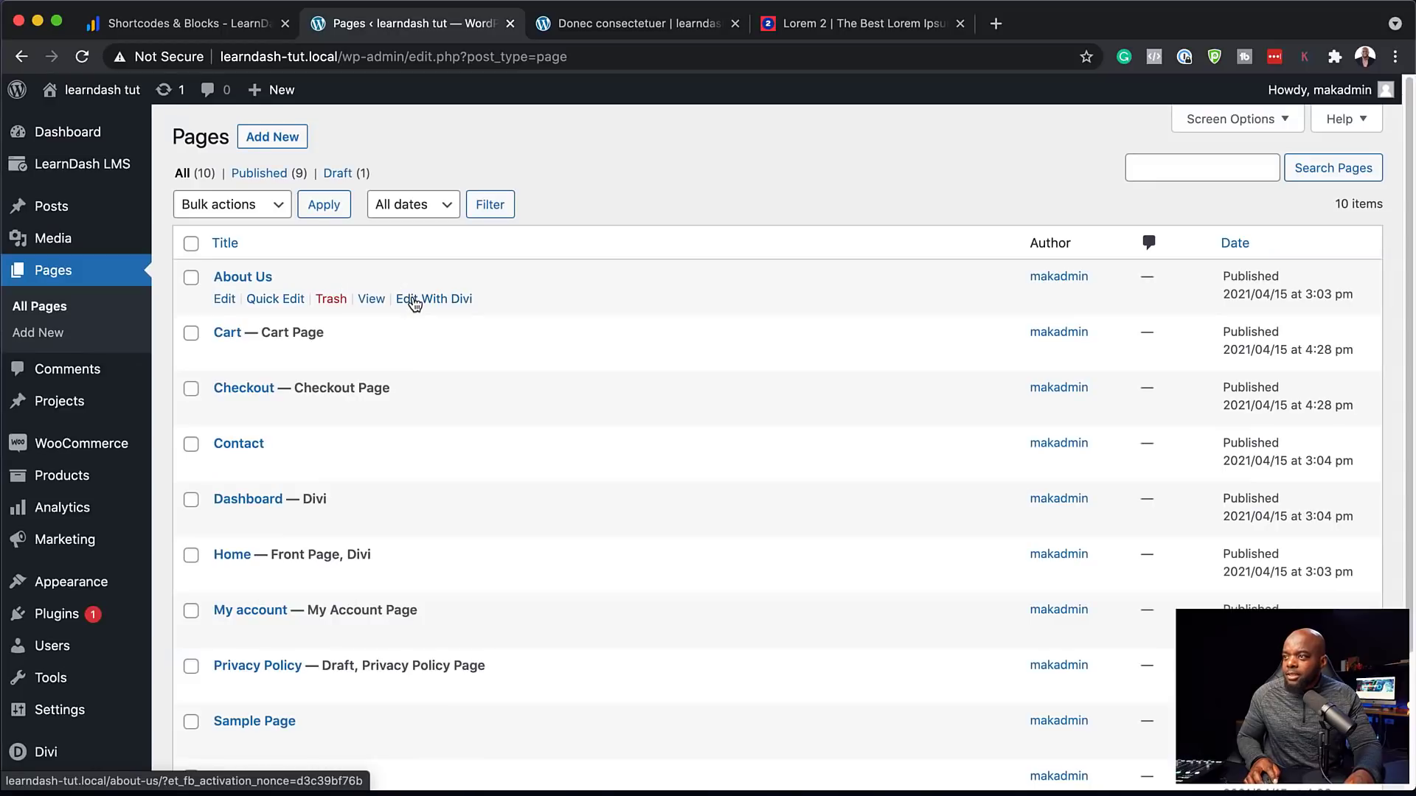
left_click(414, 299)
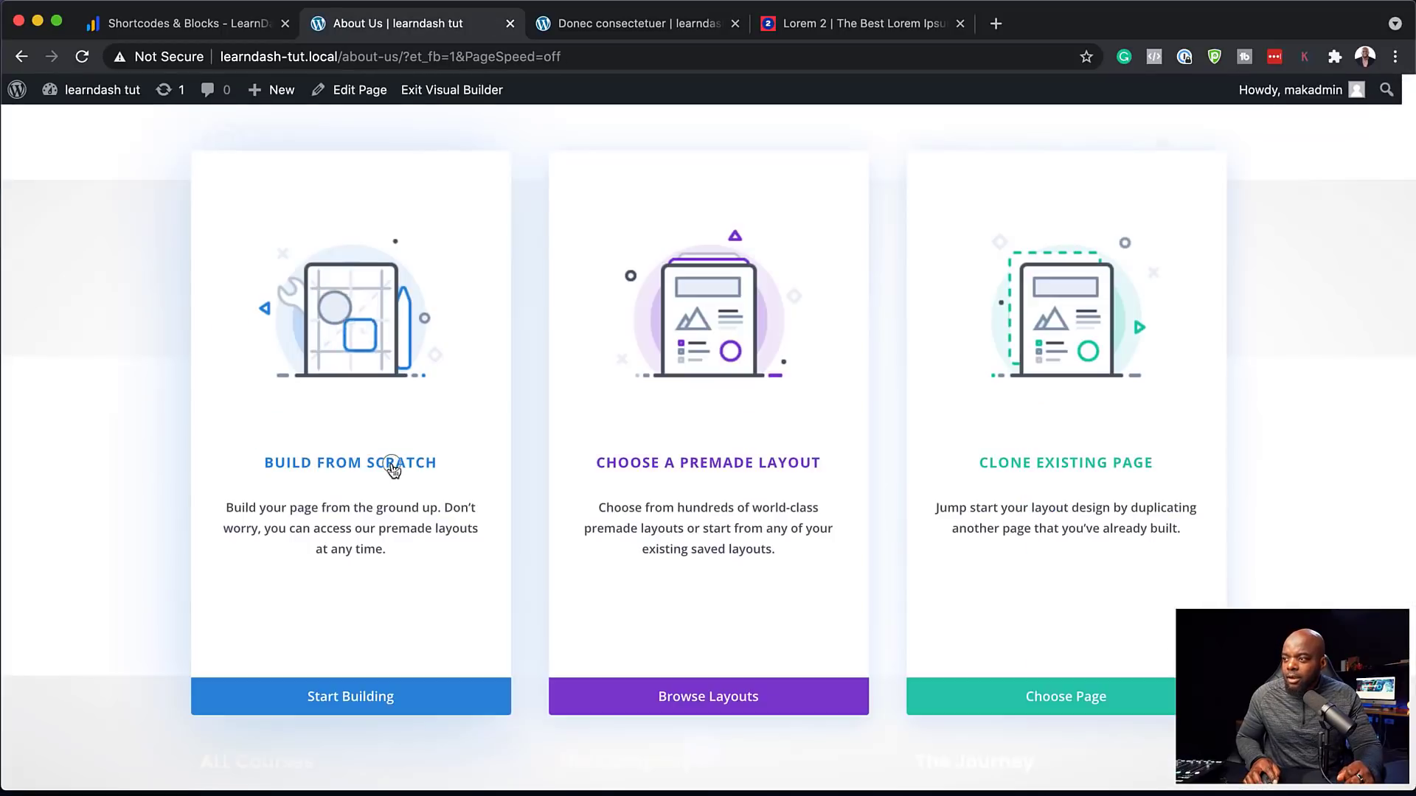
left_click(392, 466)
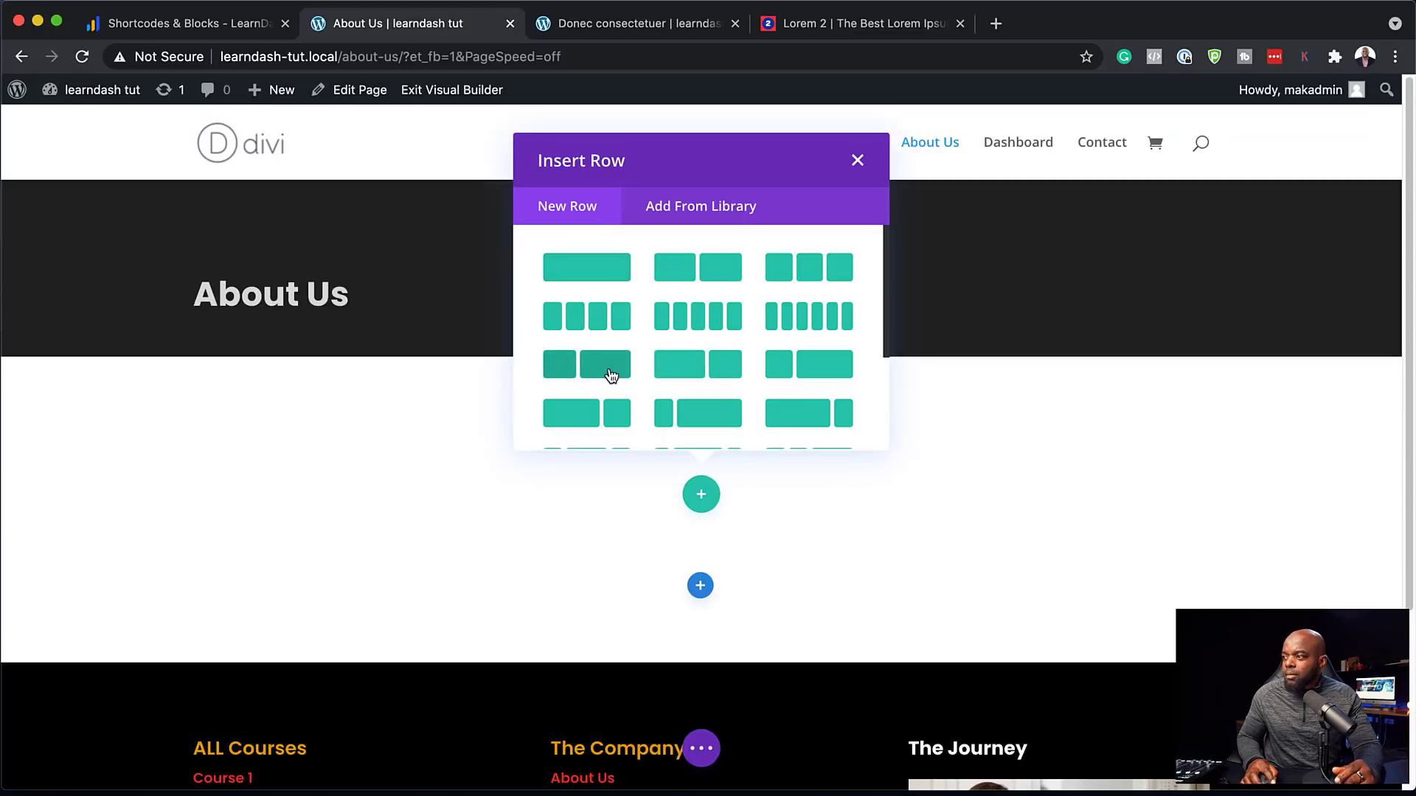
left_click(610, 375)
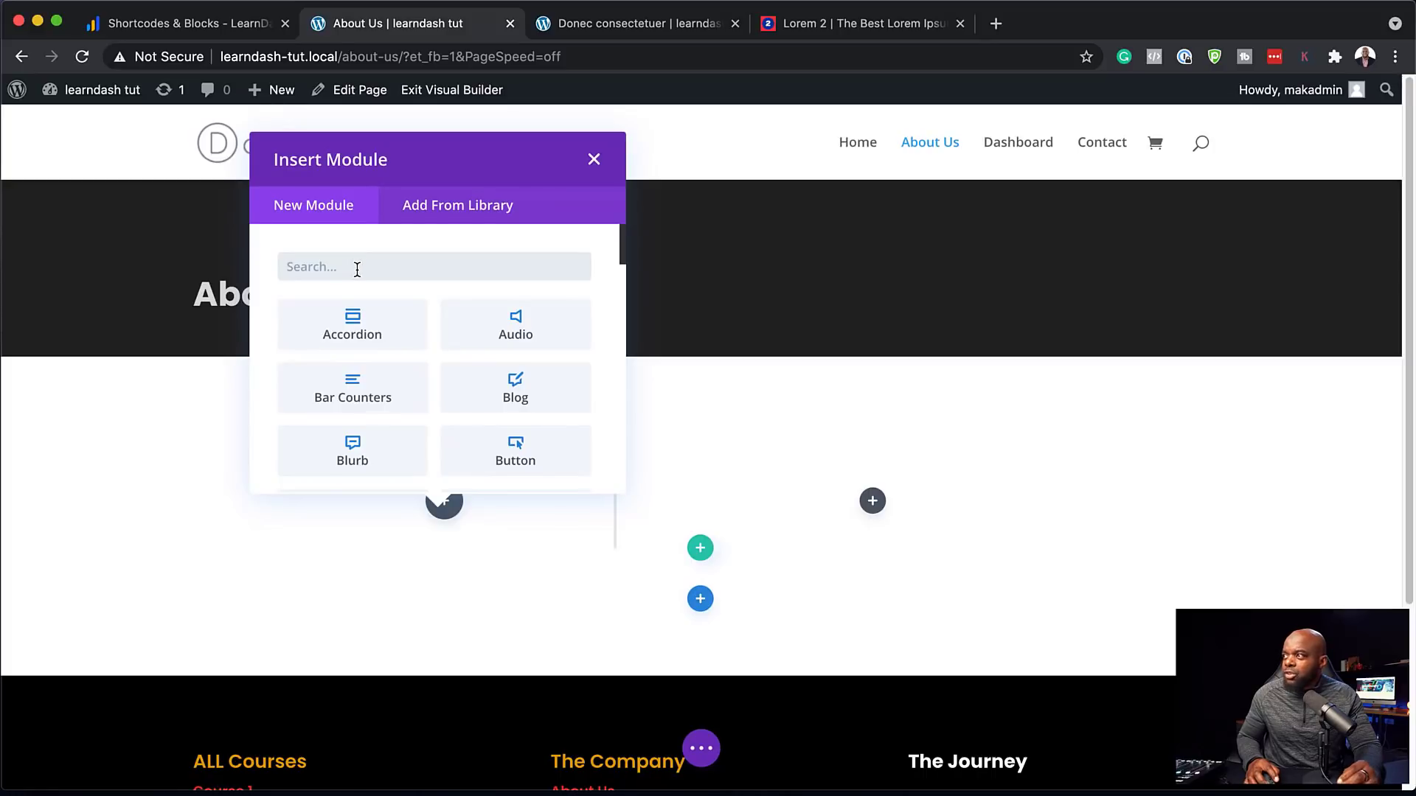
Add an Image module in the narrow column showing the woman-cooking photo from the media library
type("image")
left_click(352, 316)
mouse_move(284, 338)
left_click(214, 392)
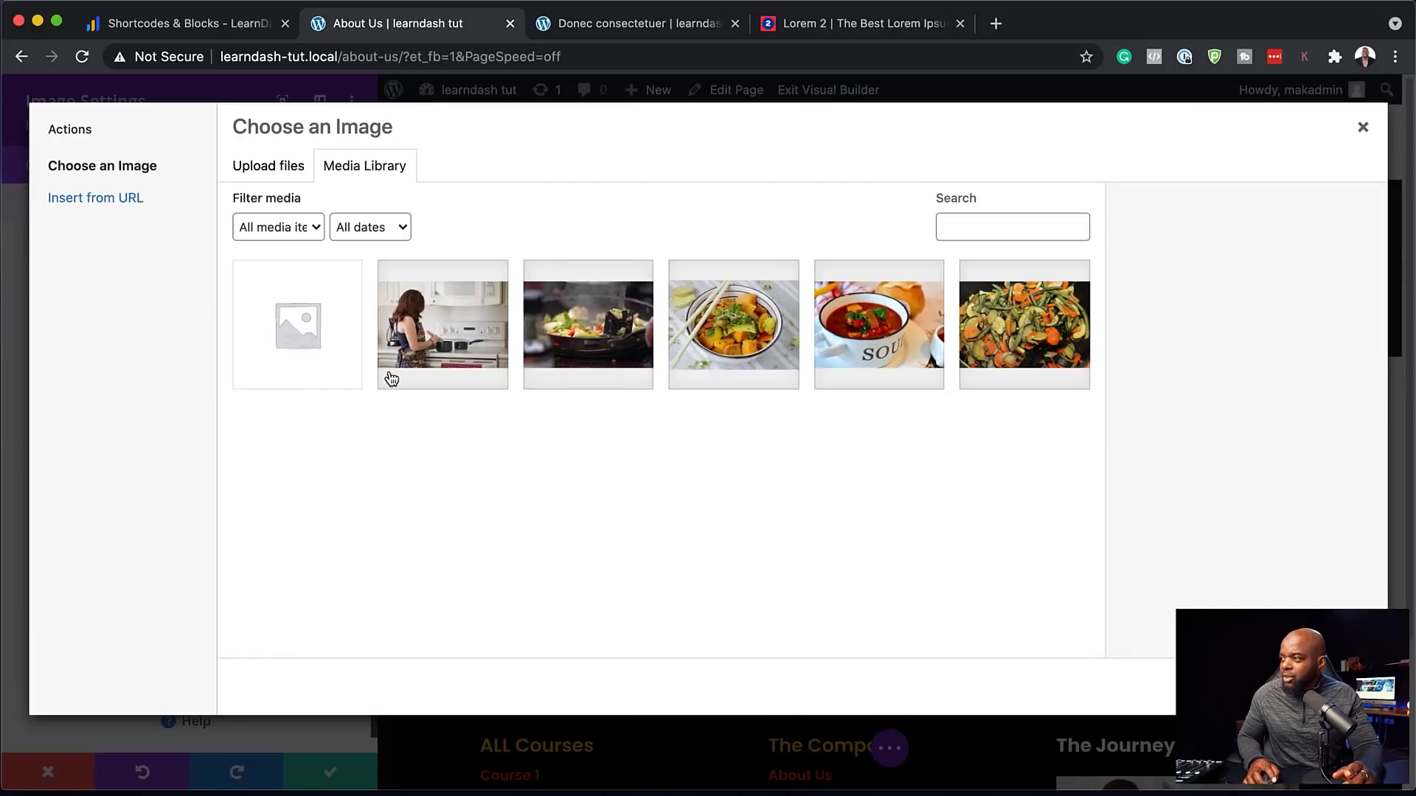
left_click(444, 332)
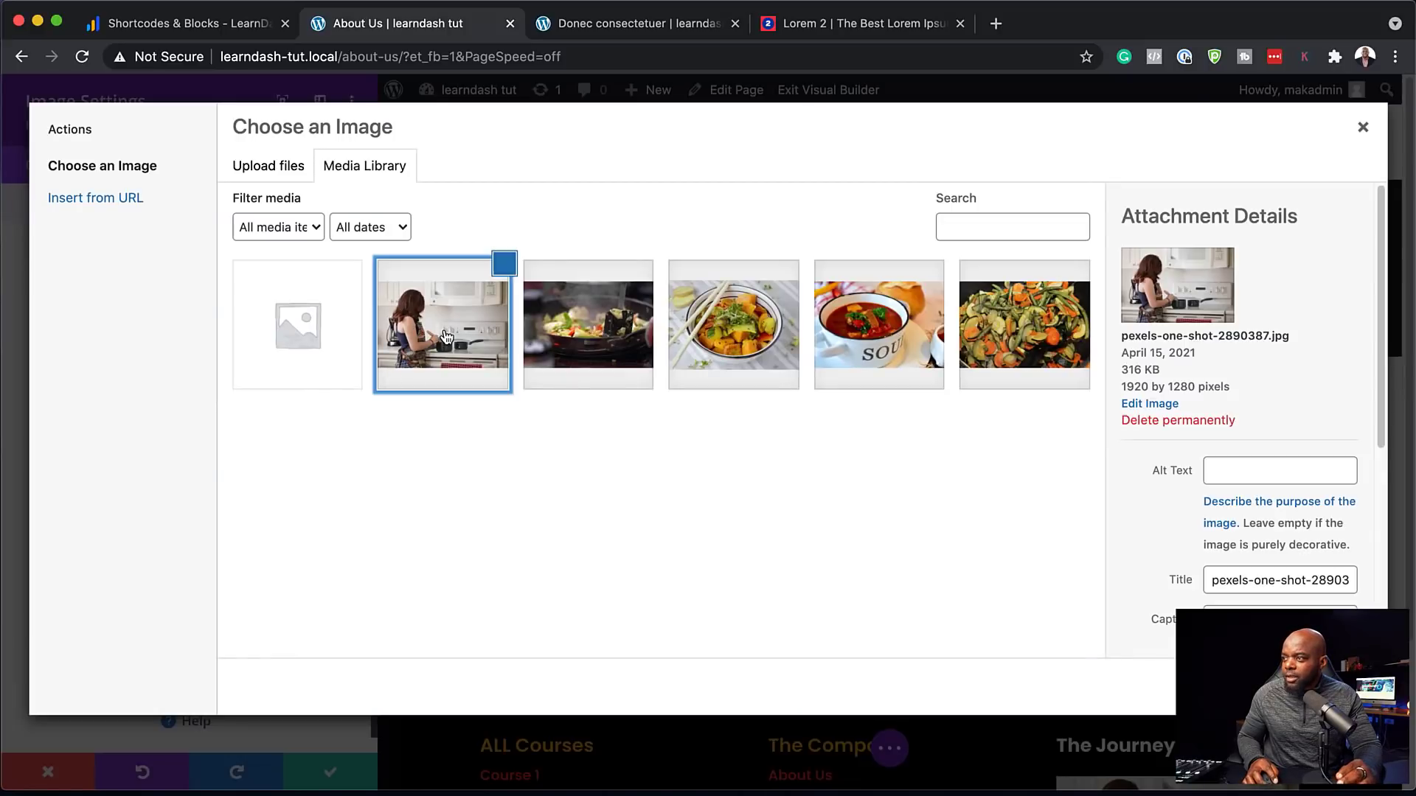
left_click(1319, 687)
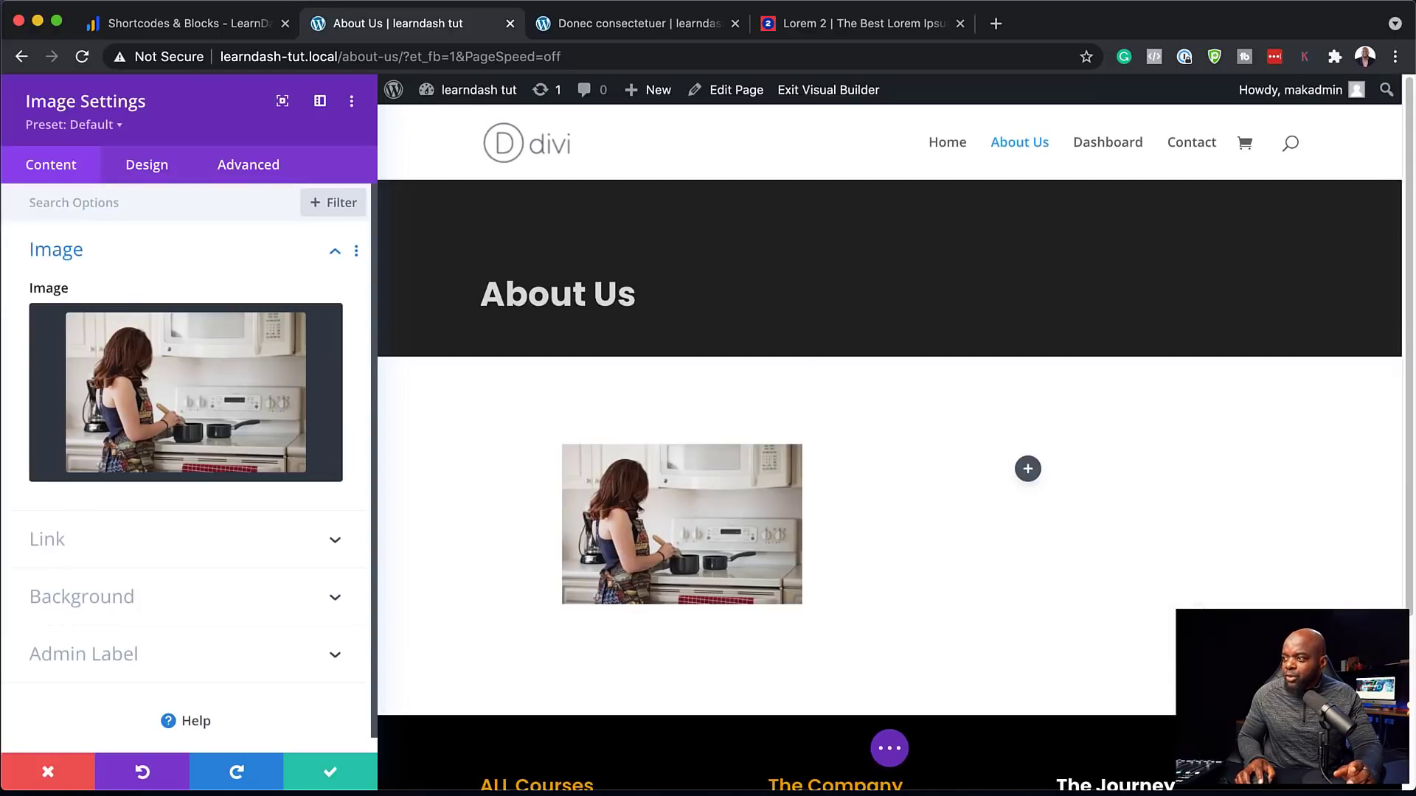
left_click(331, 776)
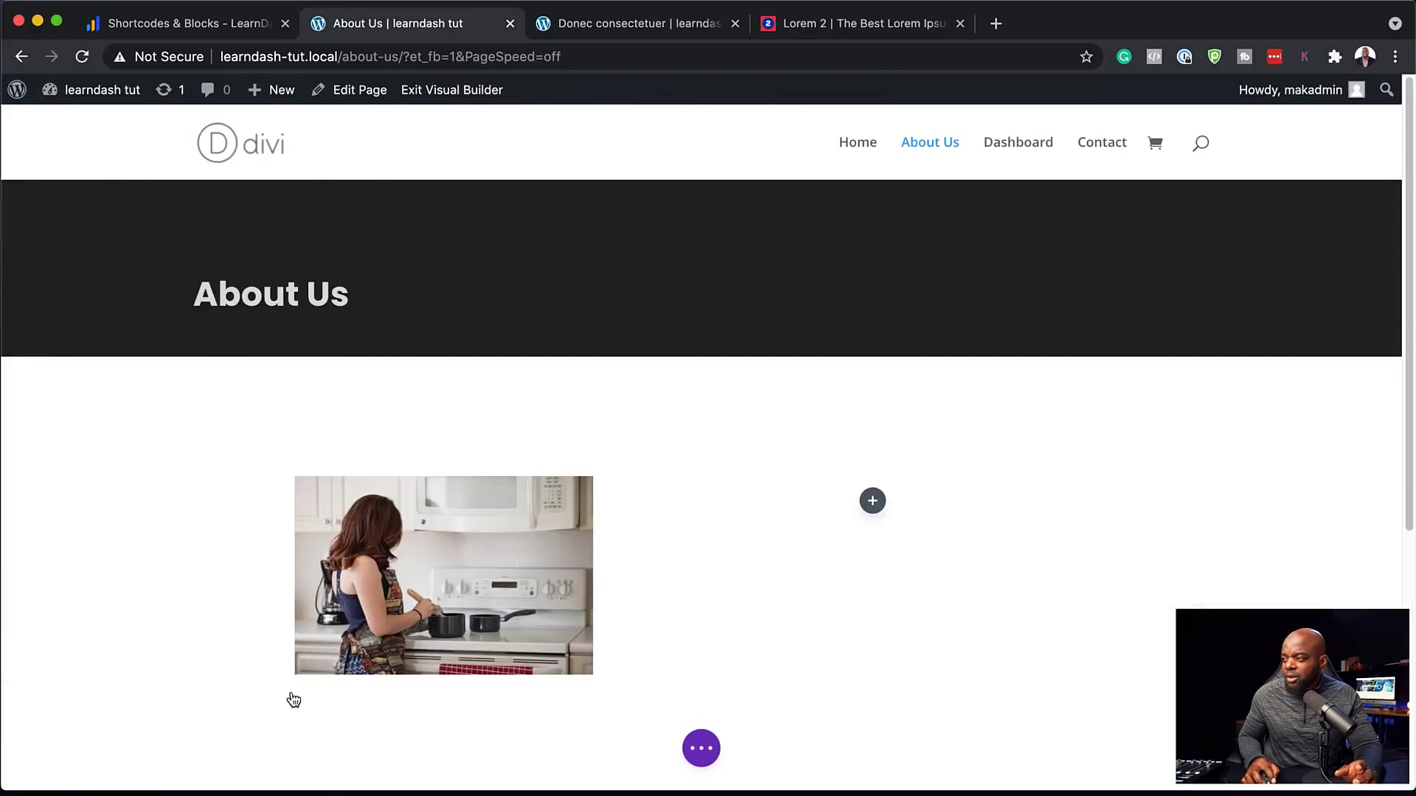
Add a Text module in the wide column filled with lorem ipsum paragraphs copied from lorem2.com
left_click(872, 502)
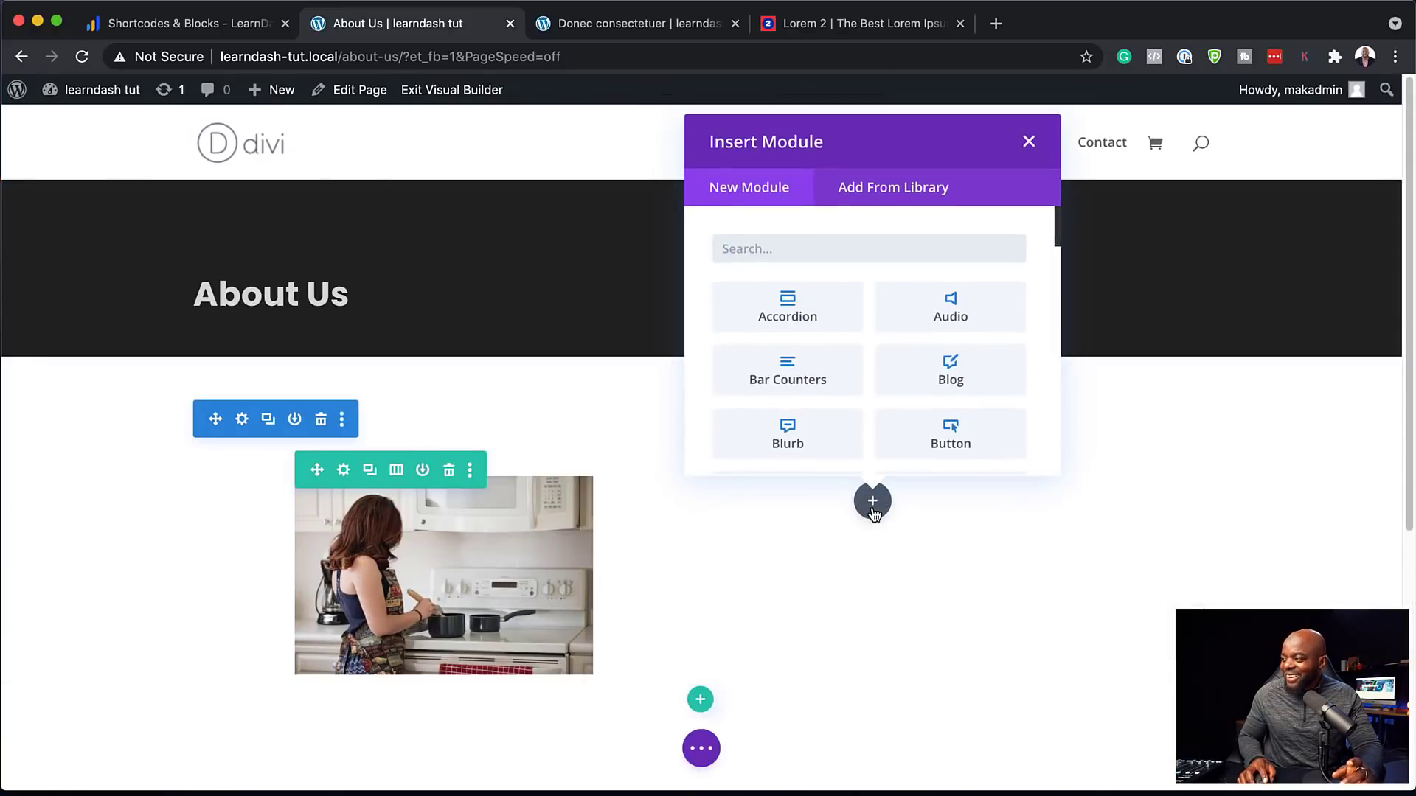
type("text")
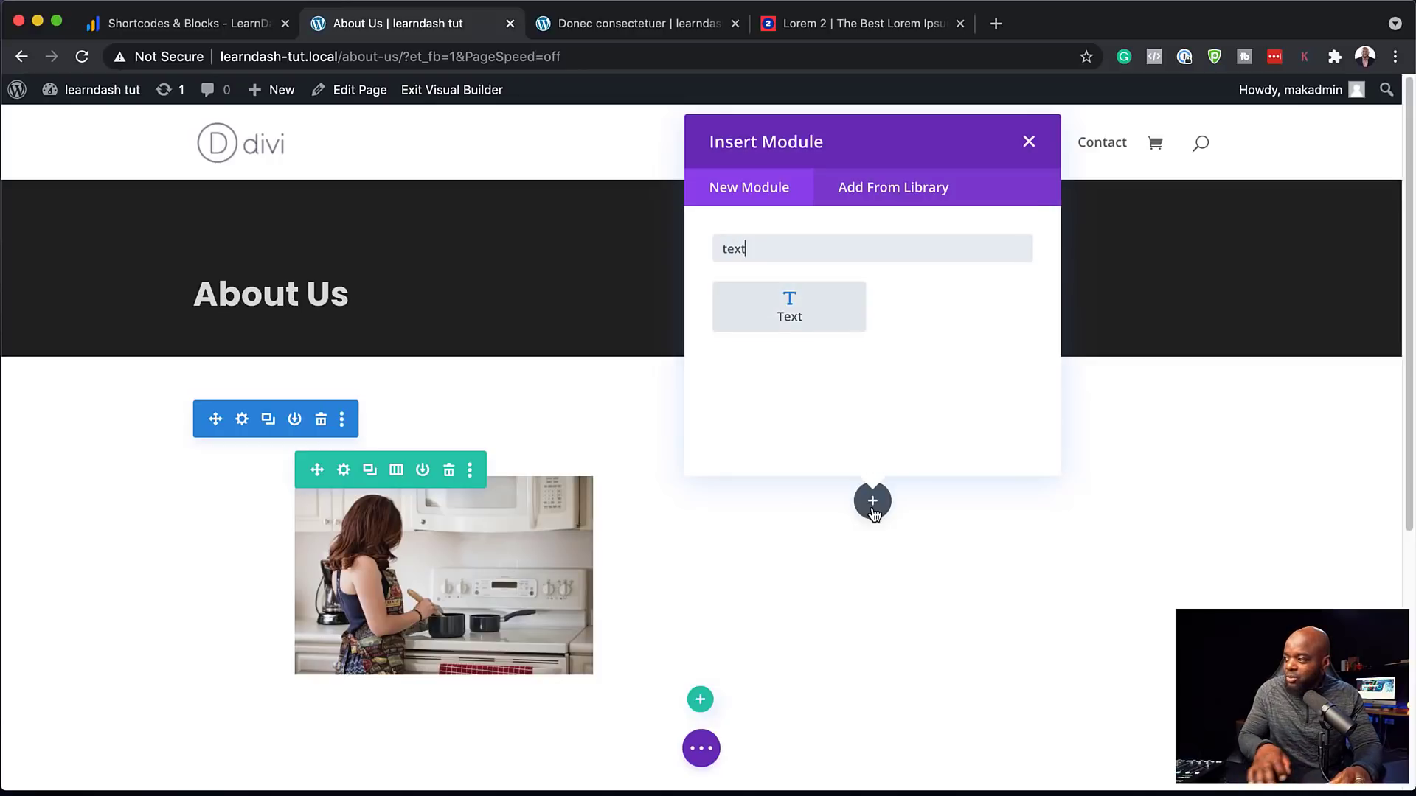
left_click(790, 310)
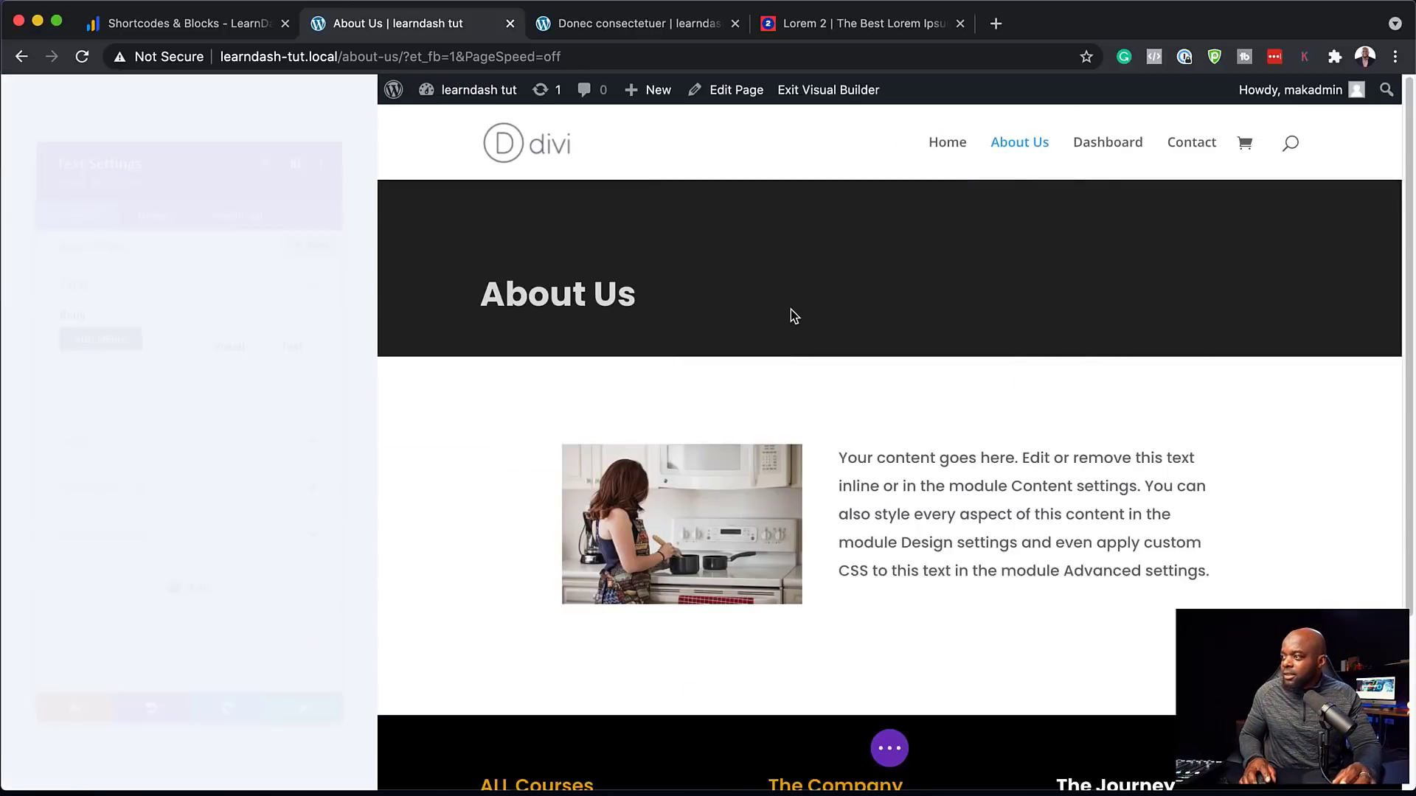
left_click(893, 23)
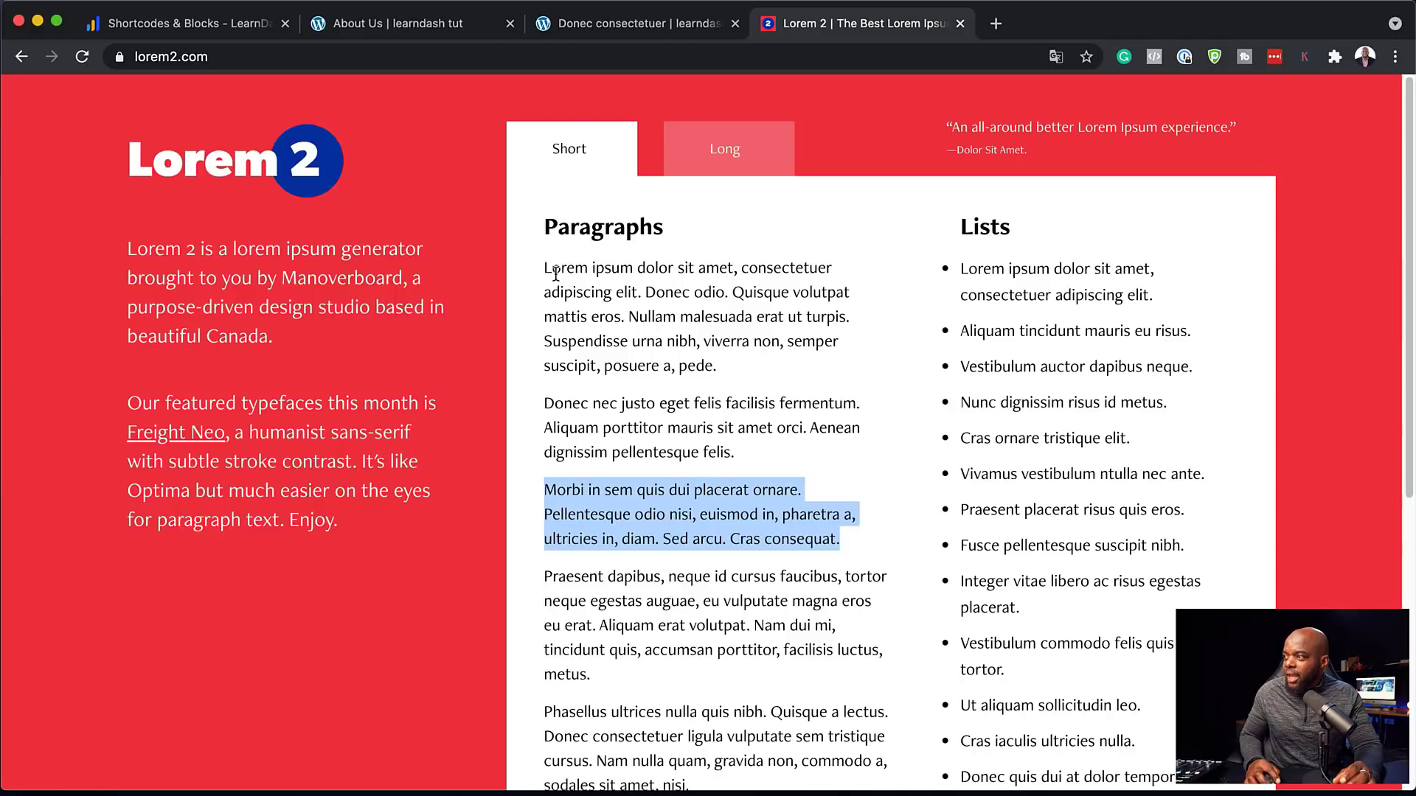
left_click_drag(545, 267, 828, 575)
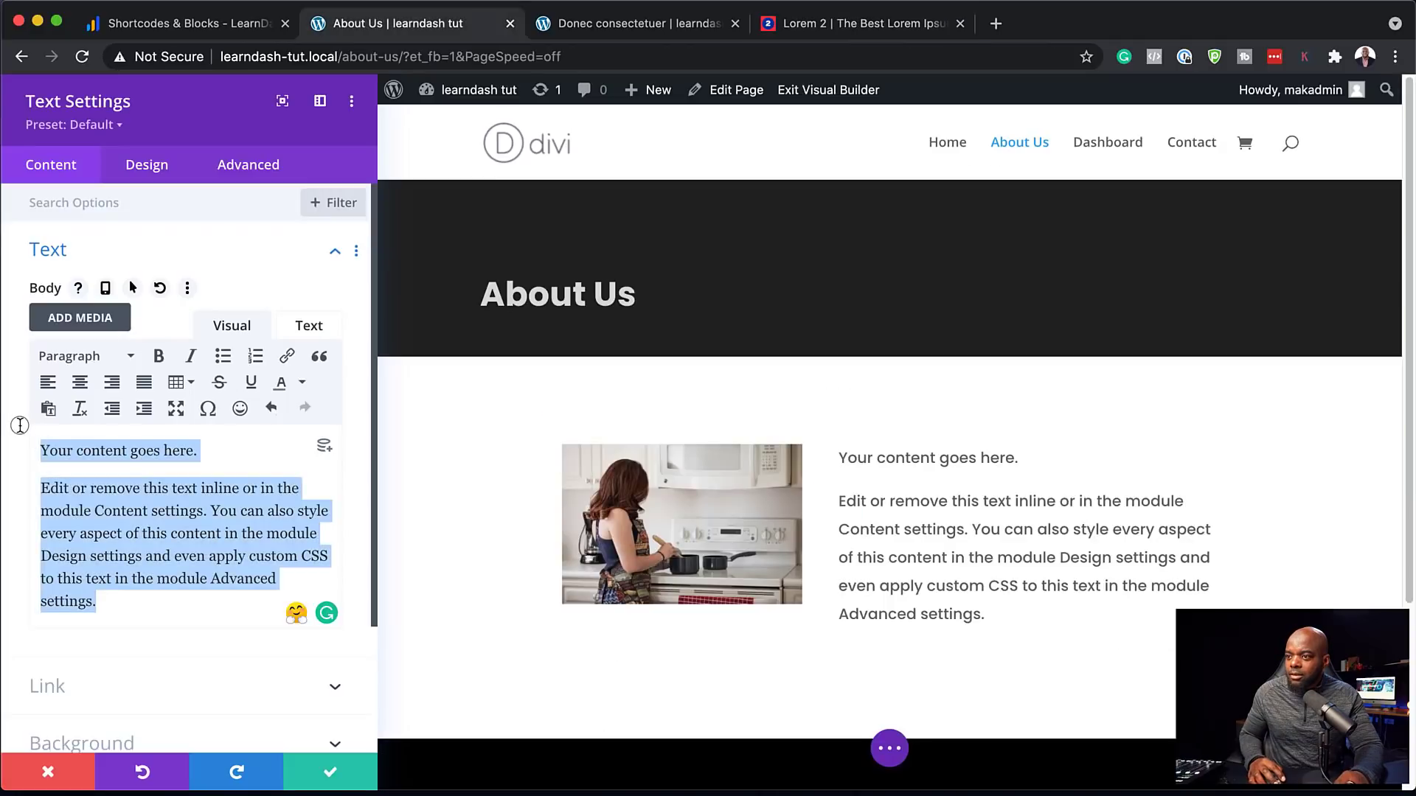
key("super+v")
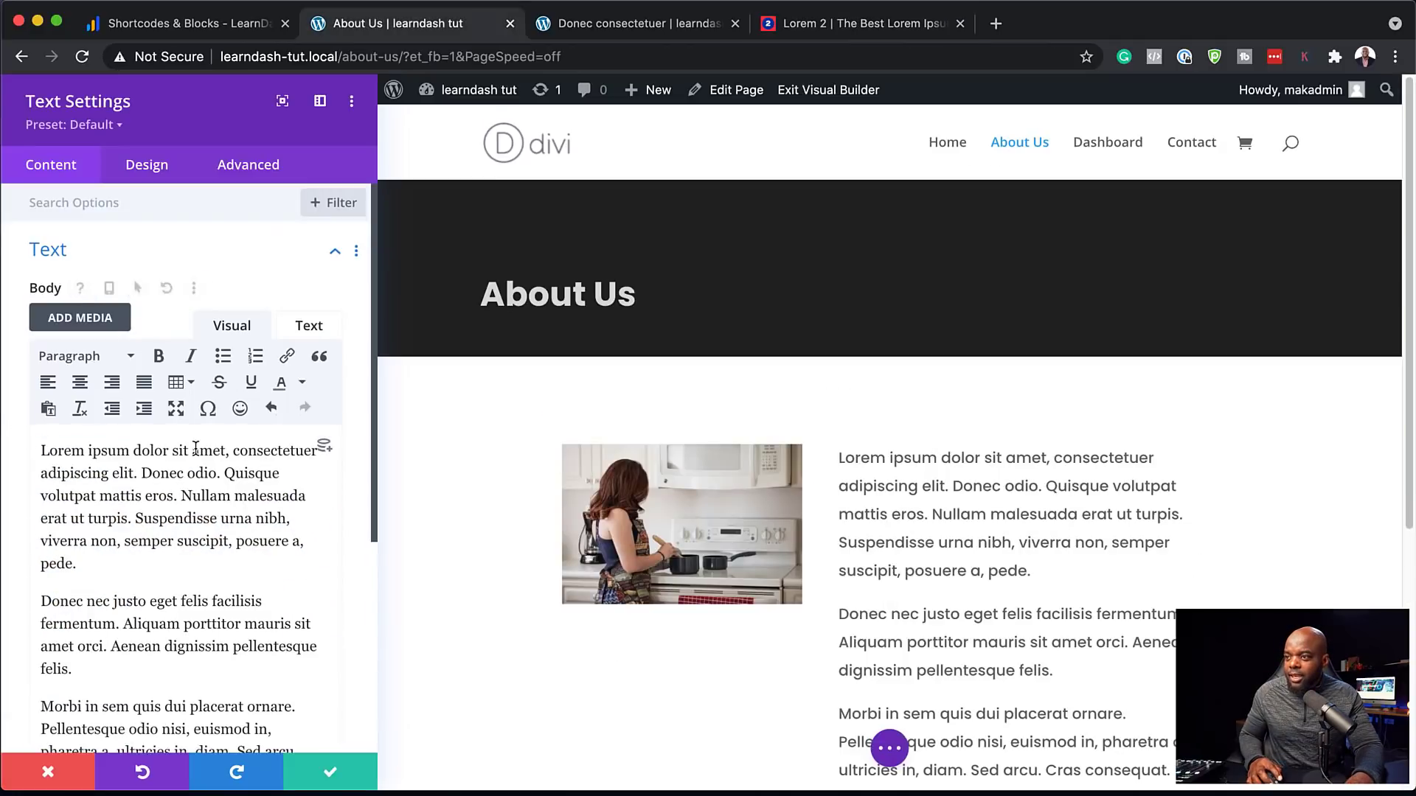
Split 'Lorem ipsum dolor' onto its own opening line and save the text module
left_click(233, 451)
key("BackSpace")
key("BackSpace")
key("Return")
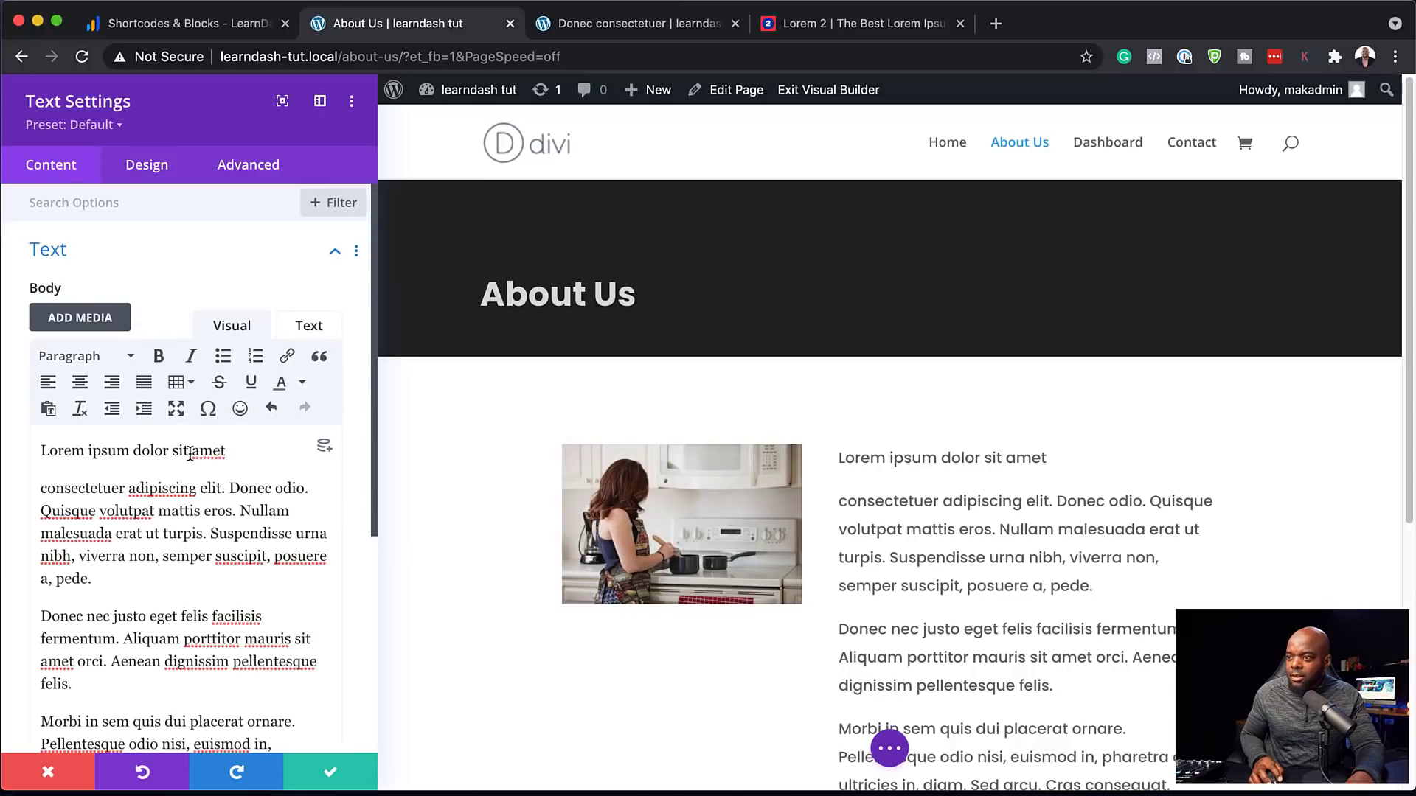
left_click_drag(188, 452, 263, 455)
key("BackSpace")
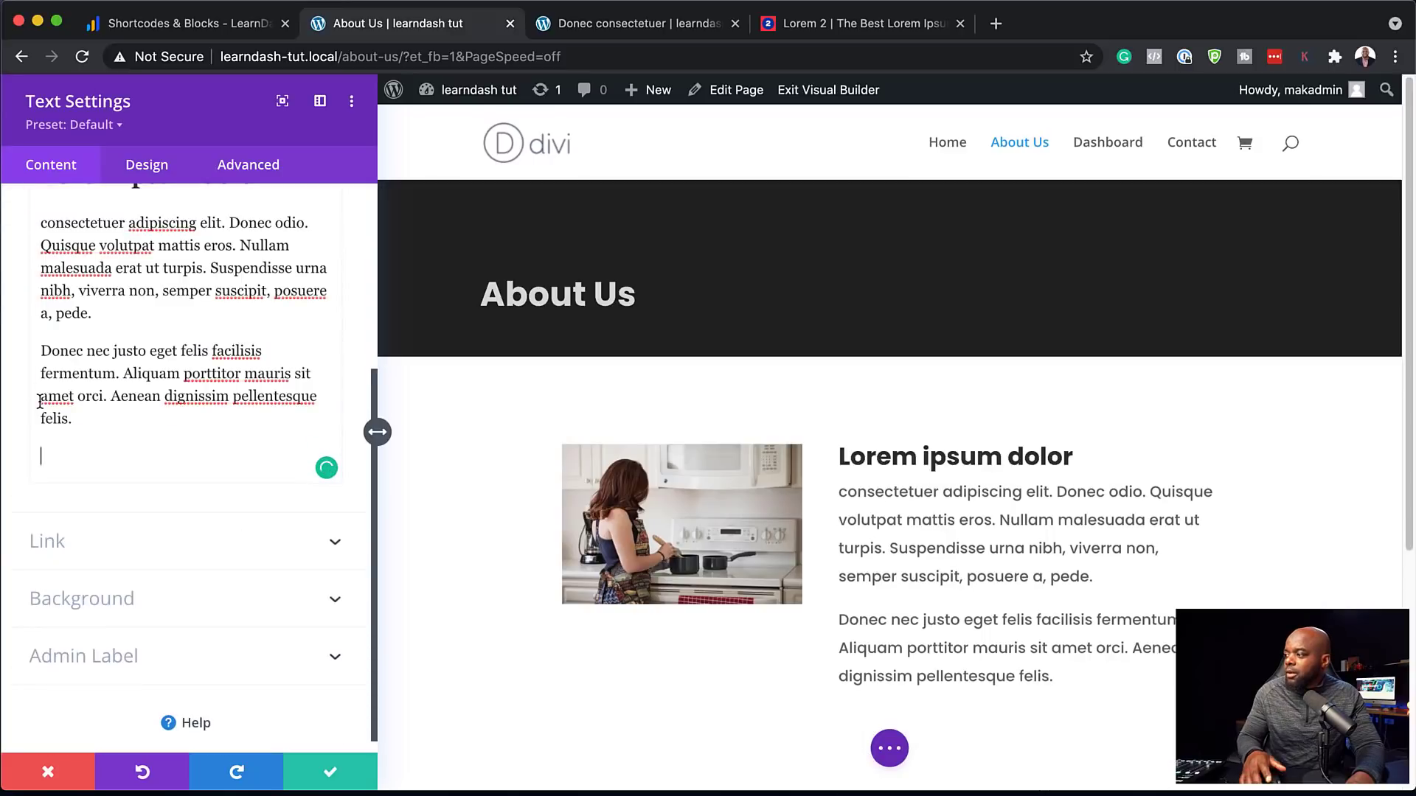
left_click(324, 771)
scroll(1338, 368, "down", 3)
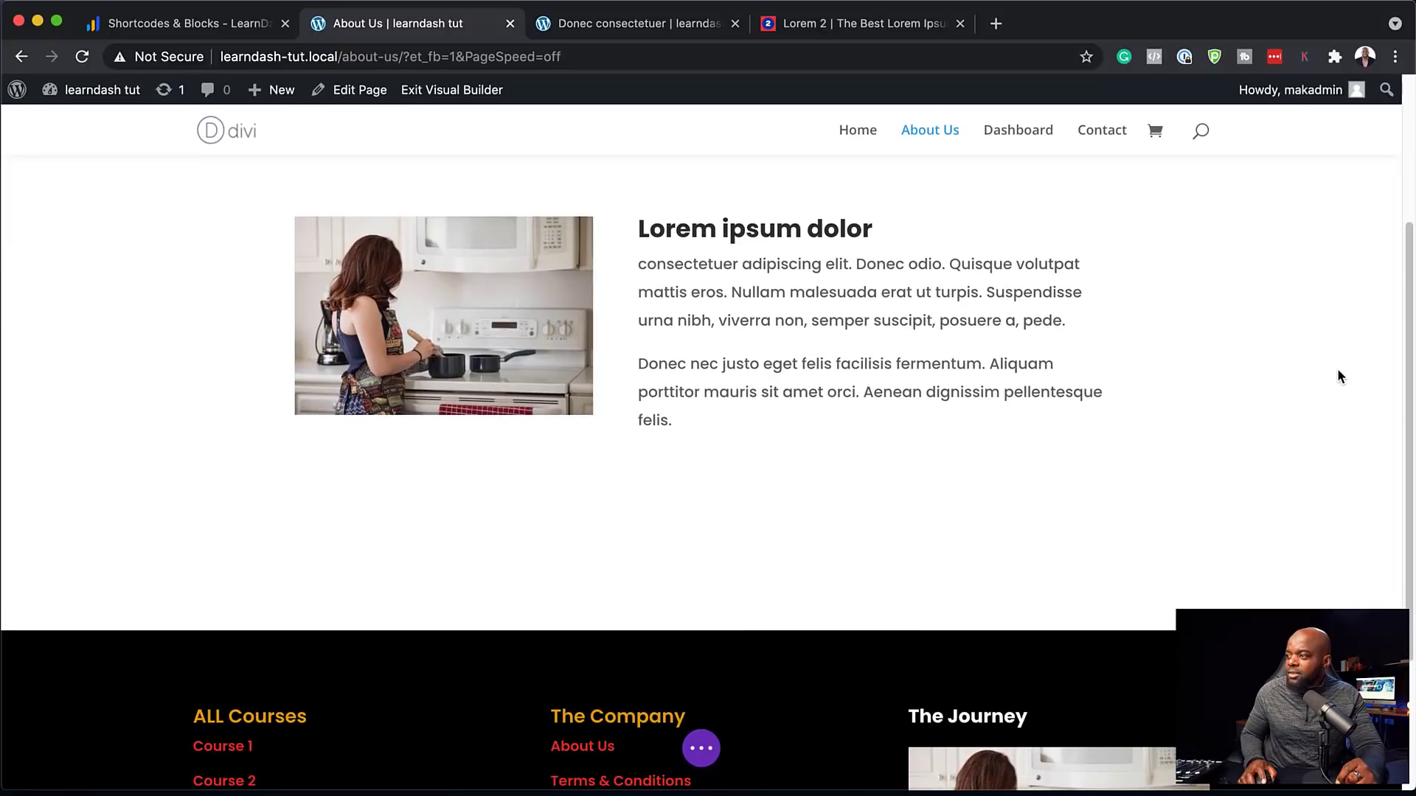
scroll(597, 391, "up", 3)
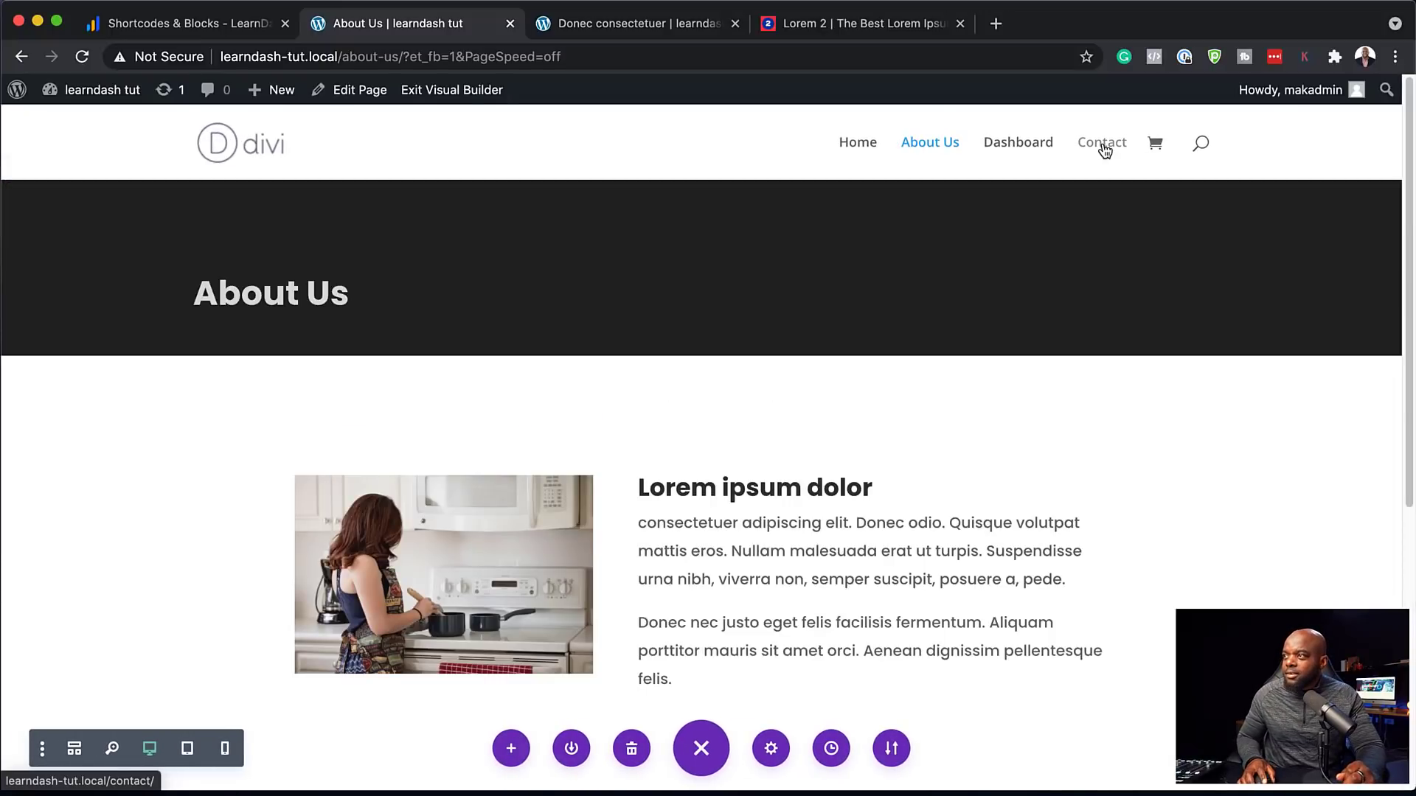
Leave the About Us builder, open Contact in Divi from scratch, and add a 2/3 + 1/3 row
left_click(464, 93)
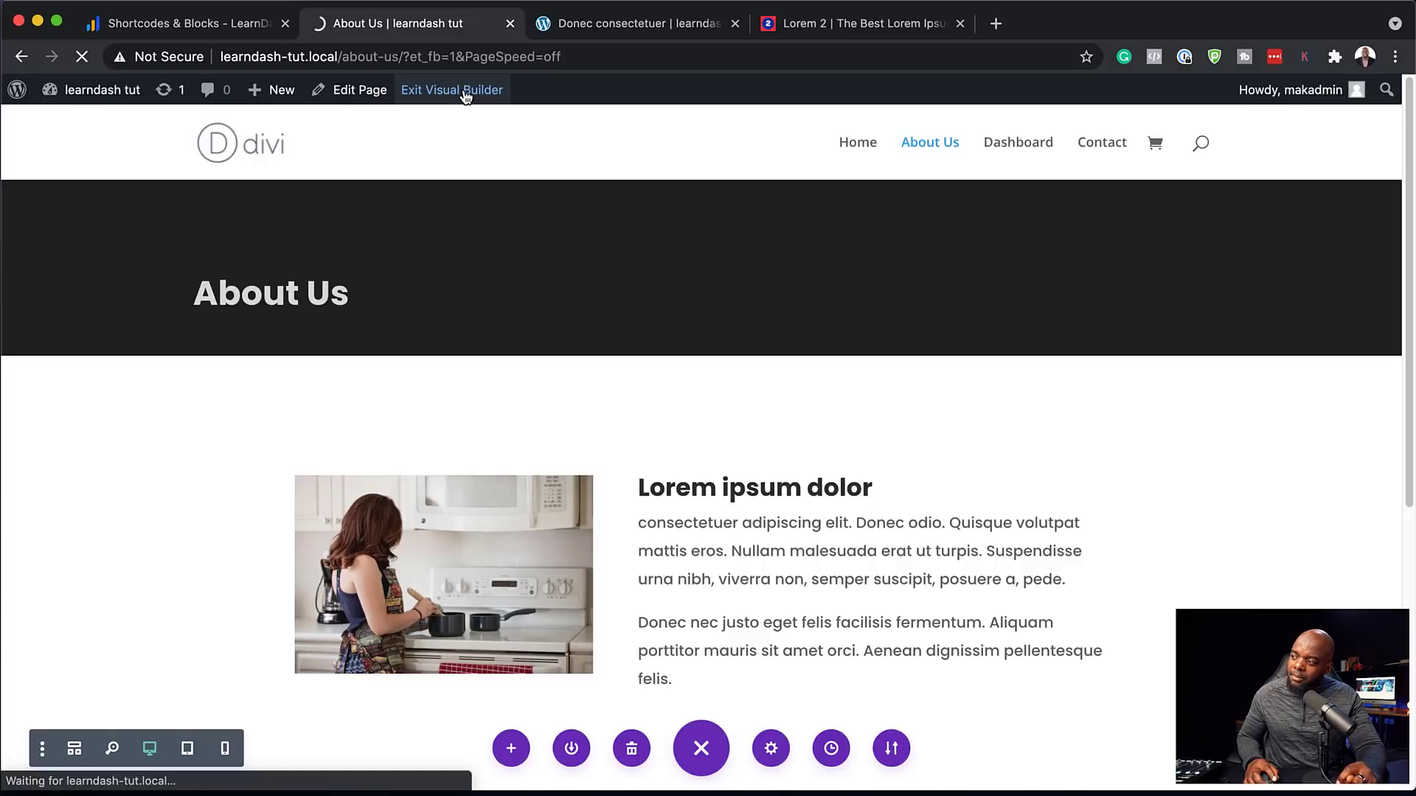
left_click(1099, 148)
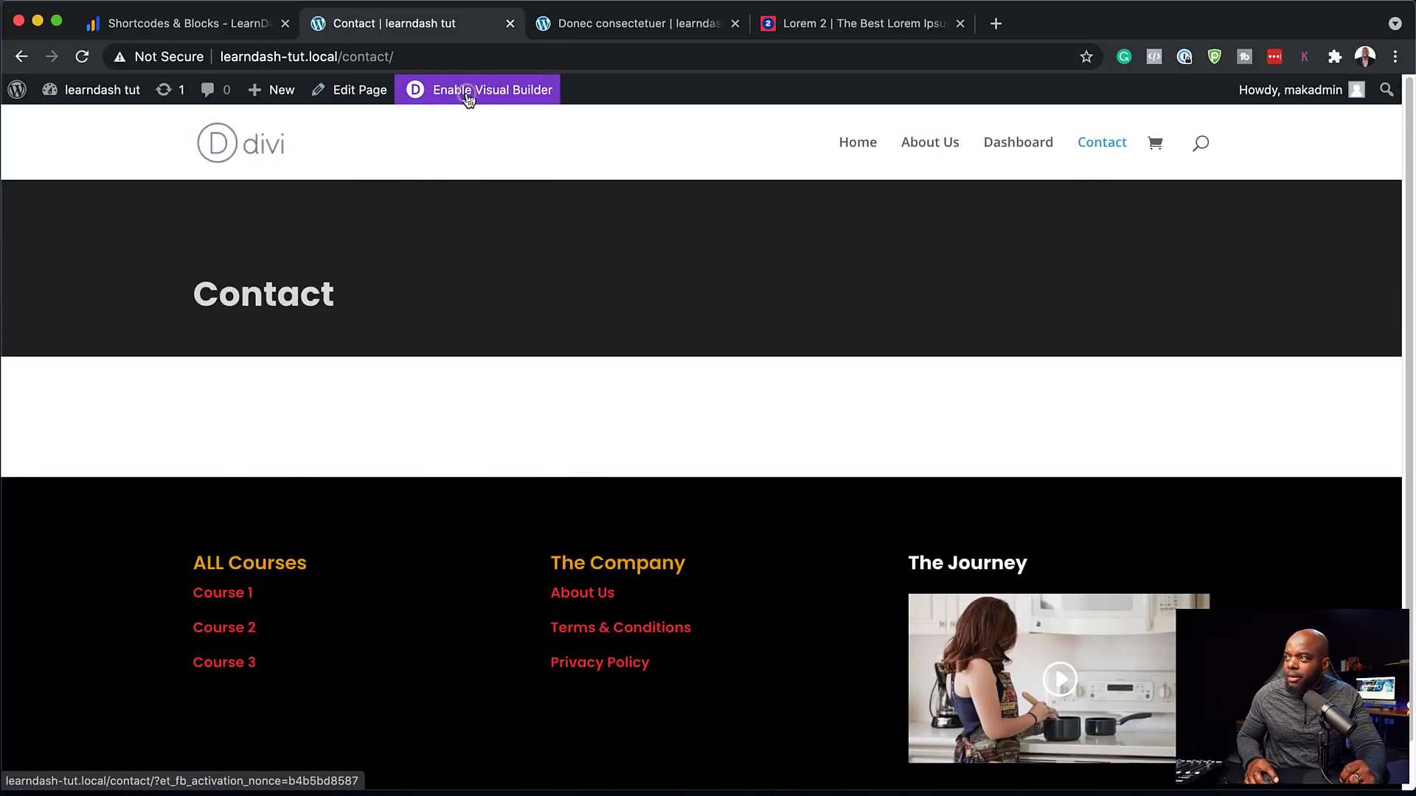
left_click(466, 96)
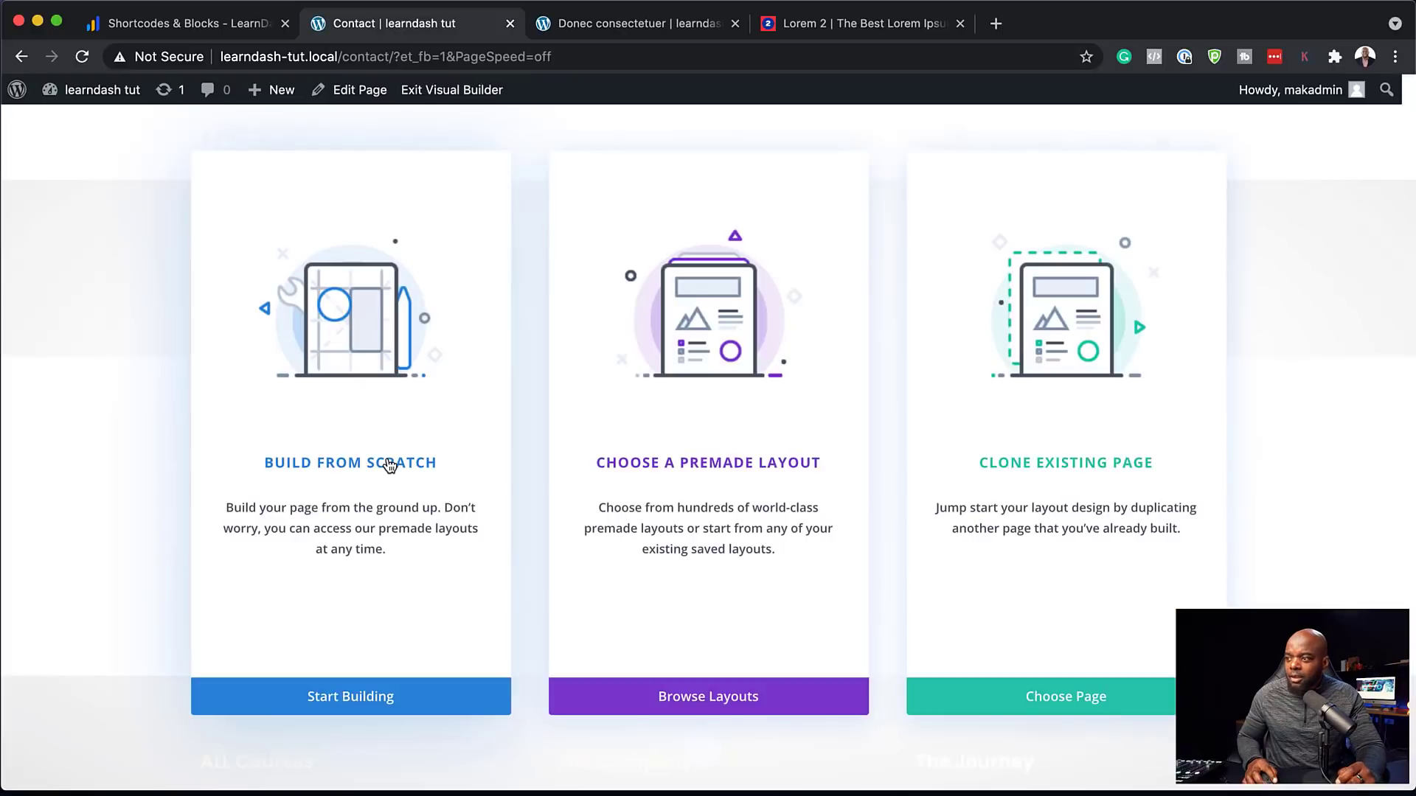
left_click(386, 465)
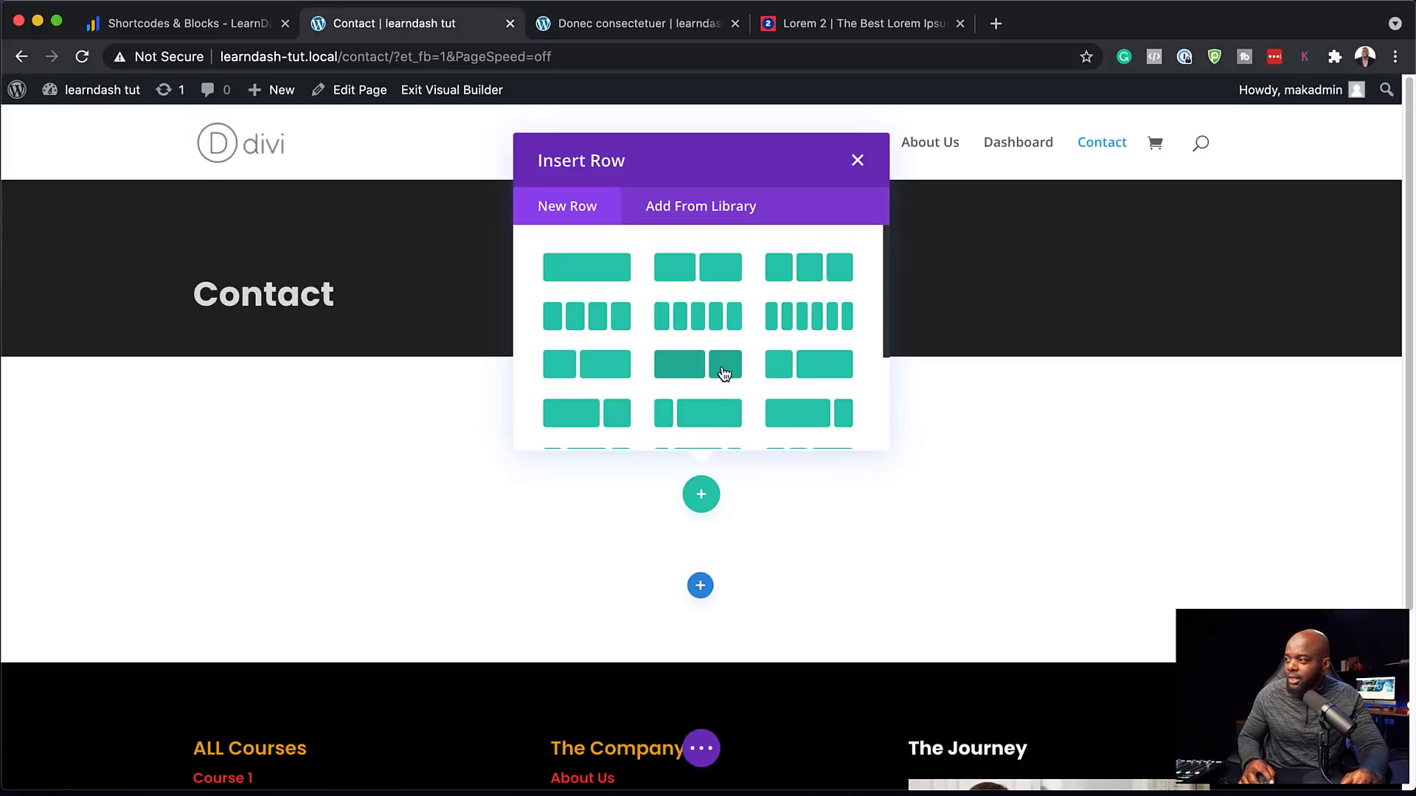
left_click(723, 374)
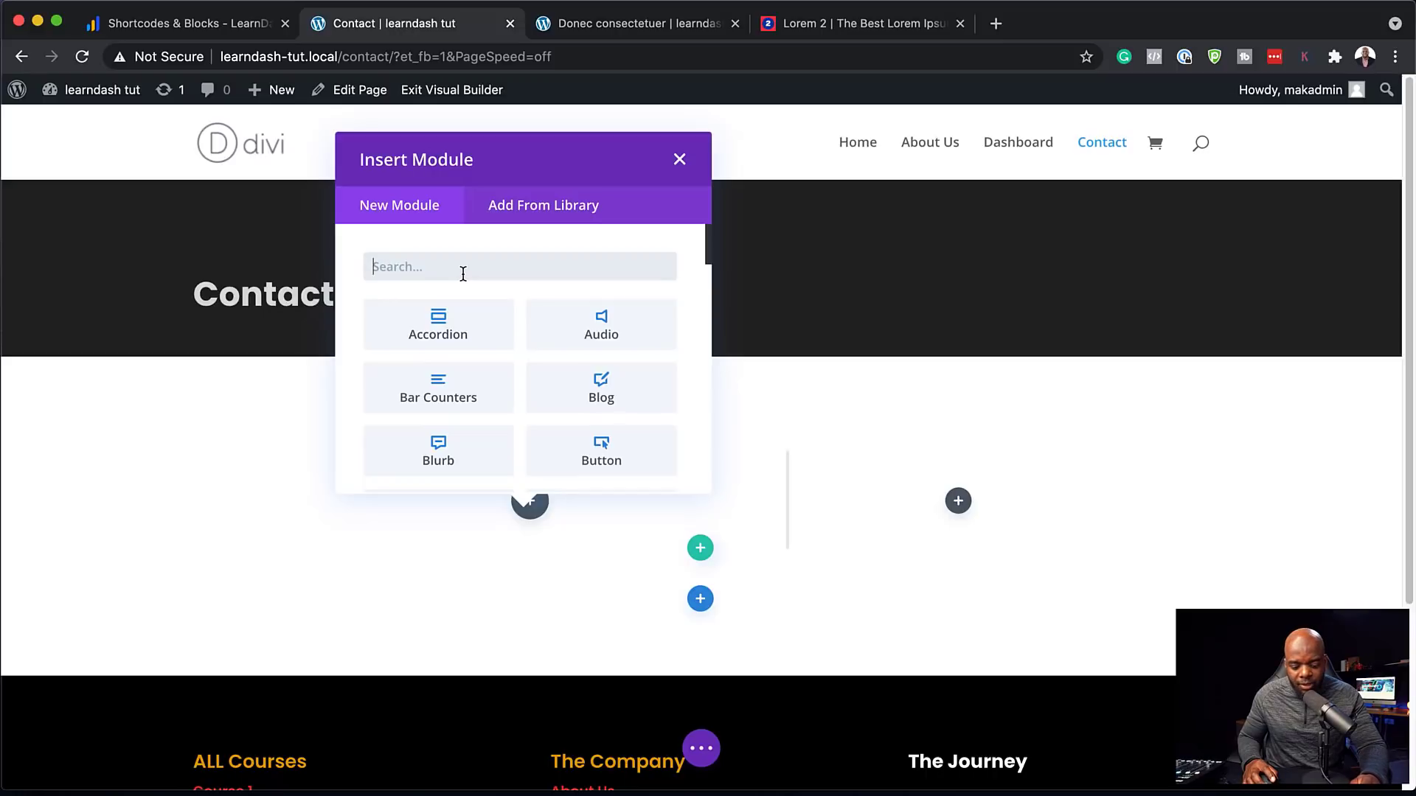
Add a Text module in the wide column with 'Email us' as a Heading 2
type("text")
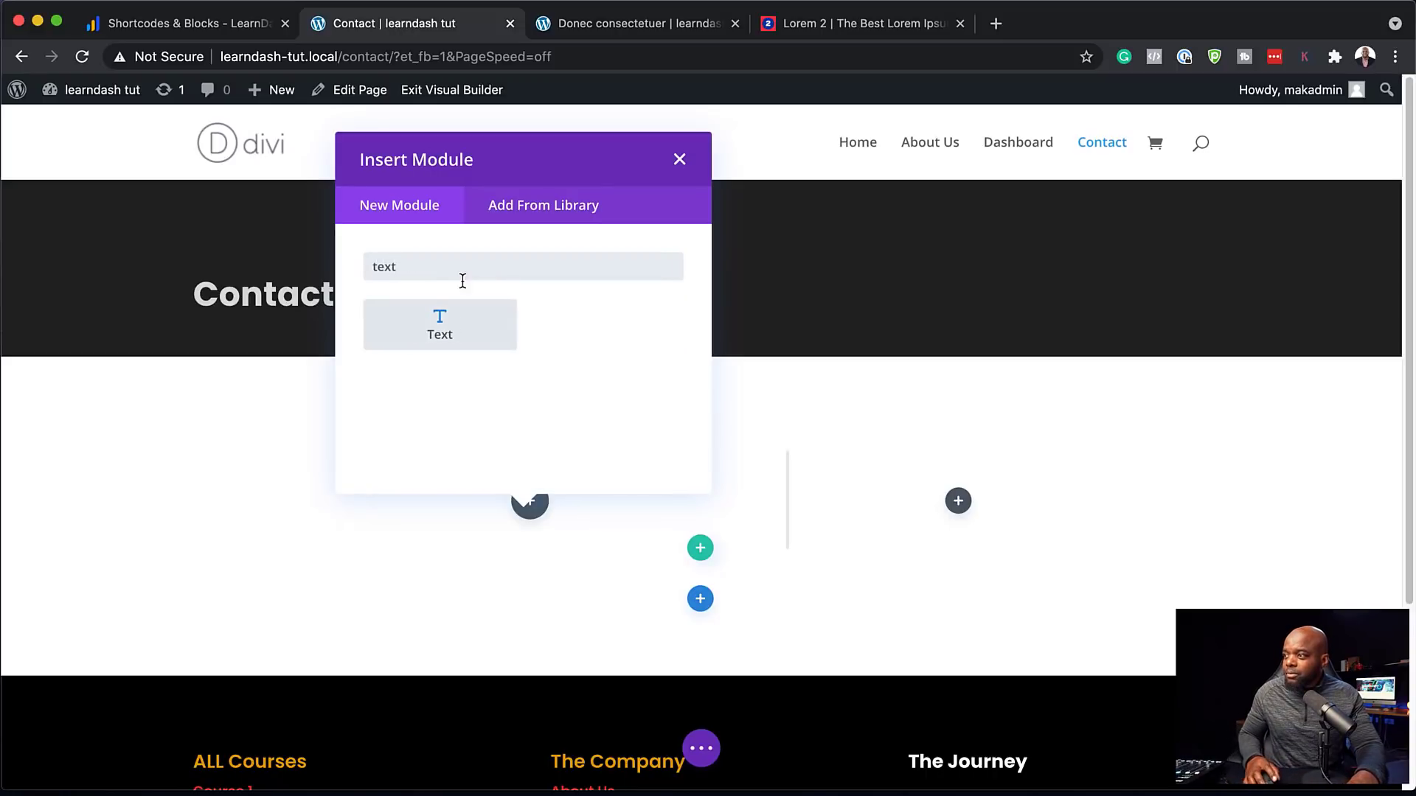
left_click(447, 327)
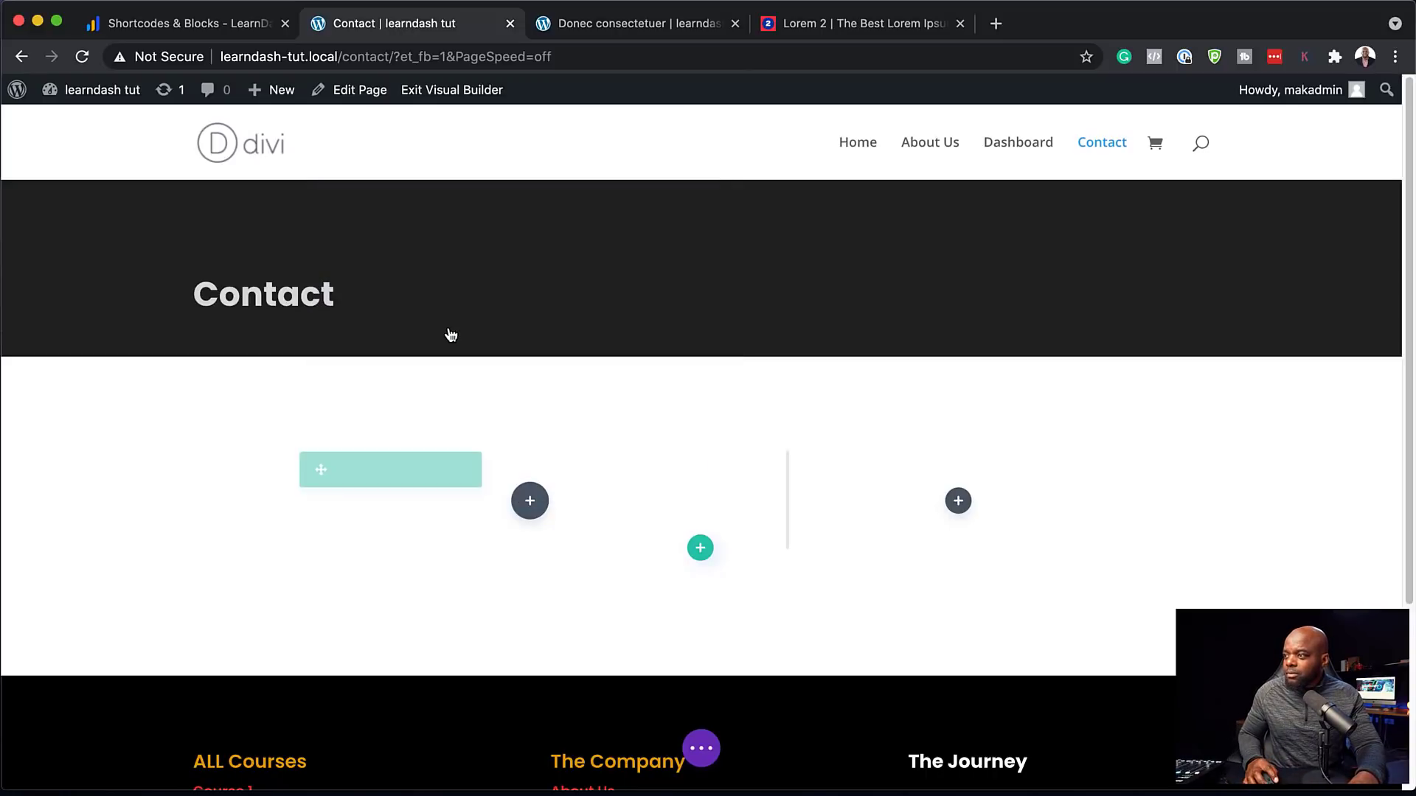
type("Email us")
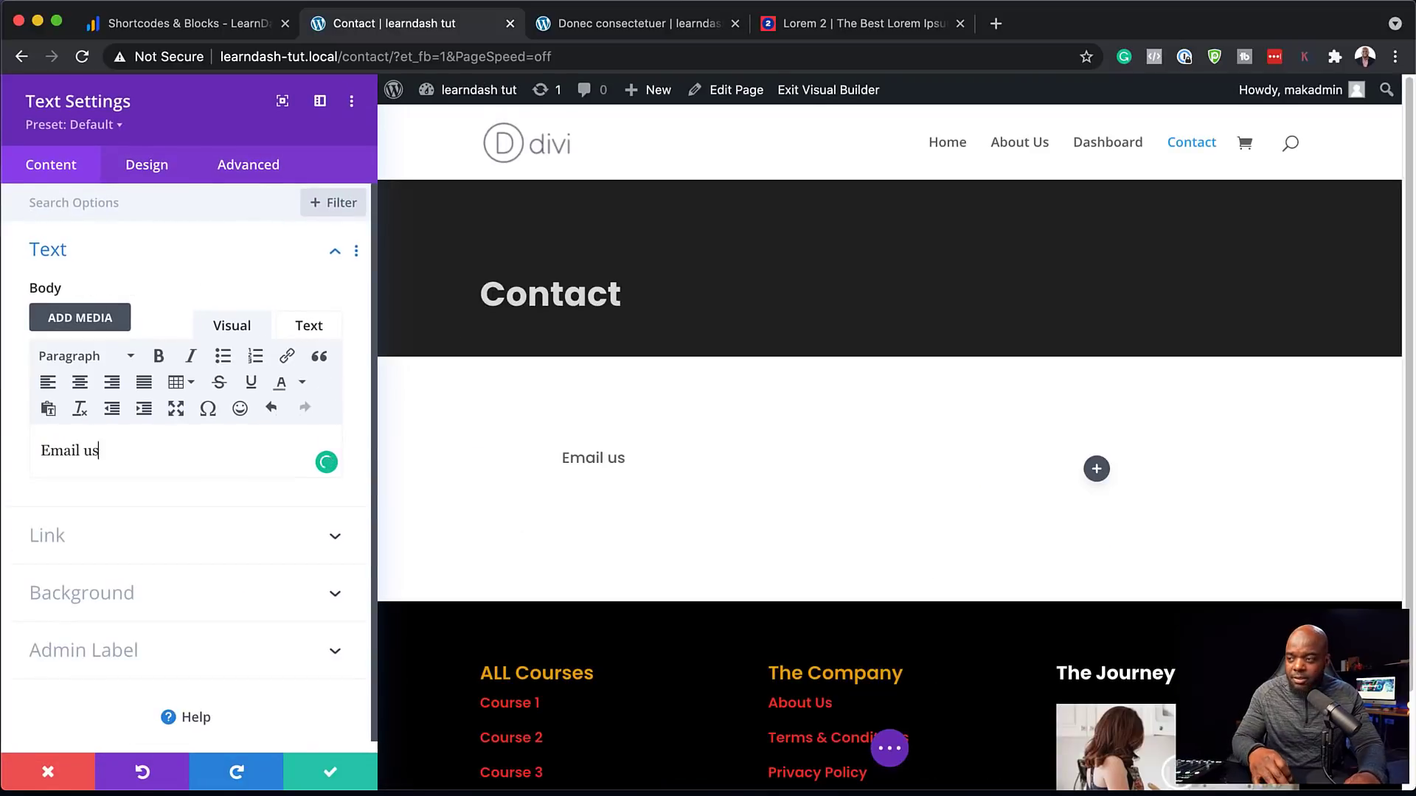
left_click_drag(38, 450, 100, 450)
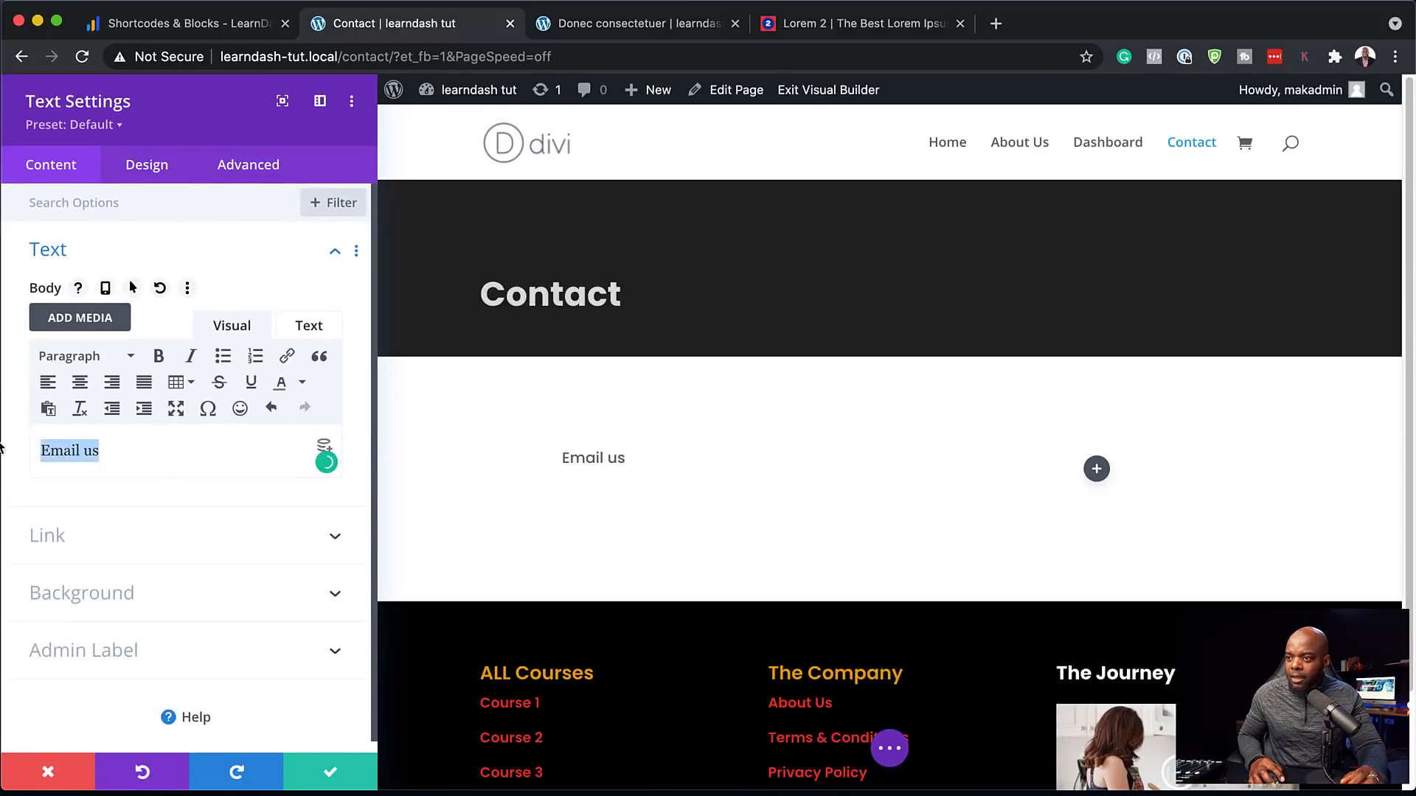
left_click(83, 357)
left_click(127, 471)
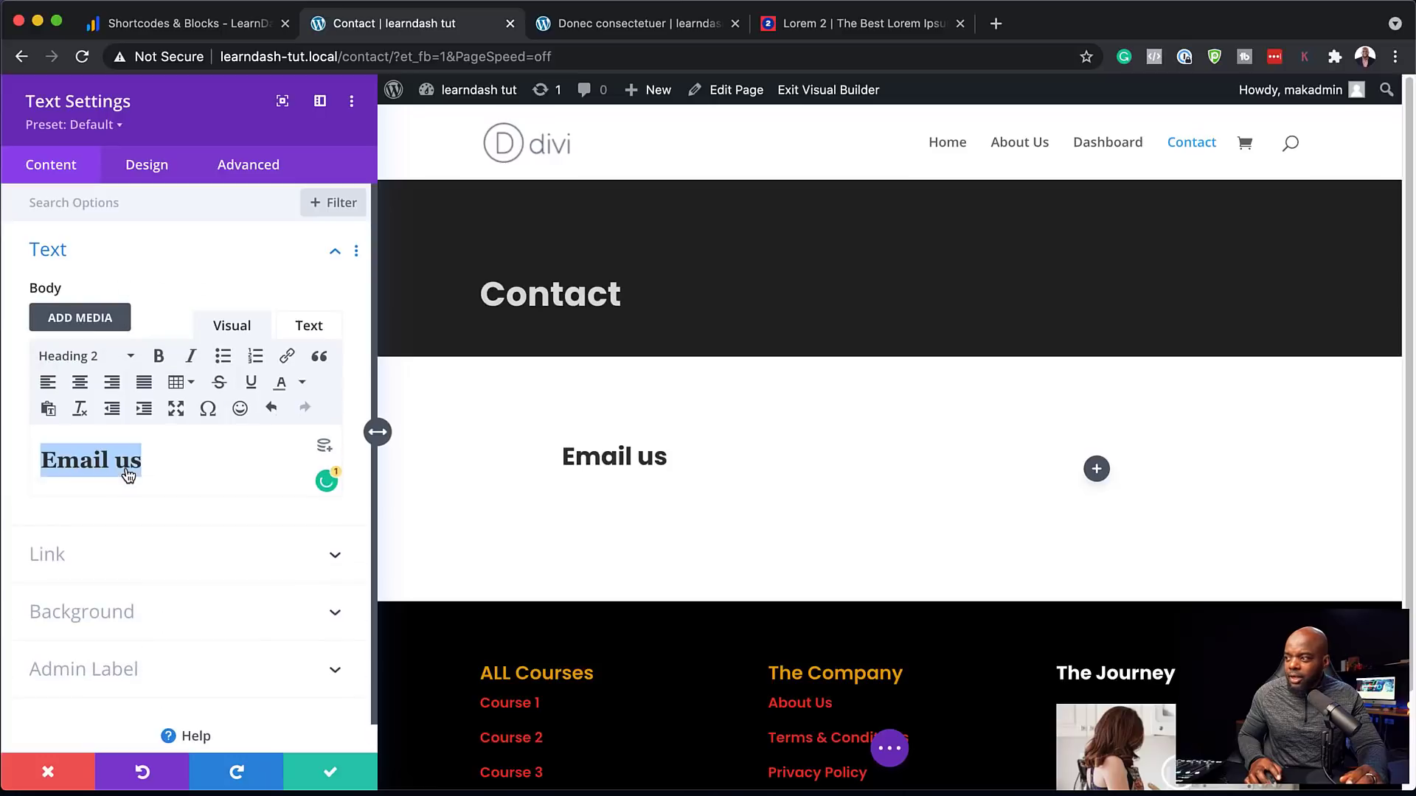
left_click(332, 775)
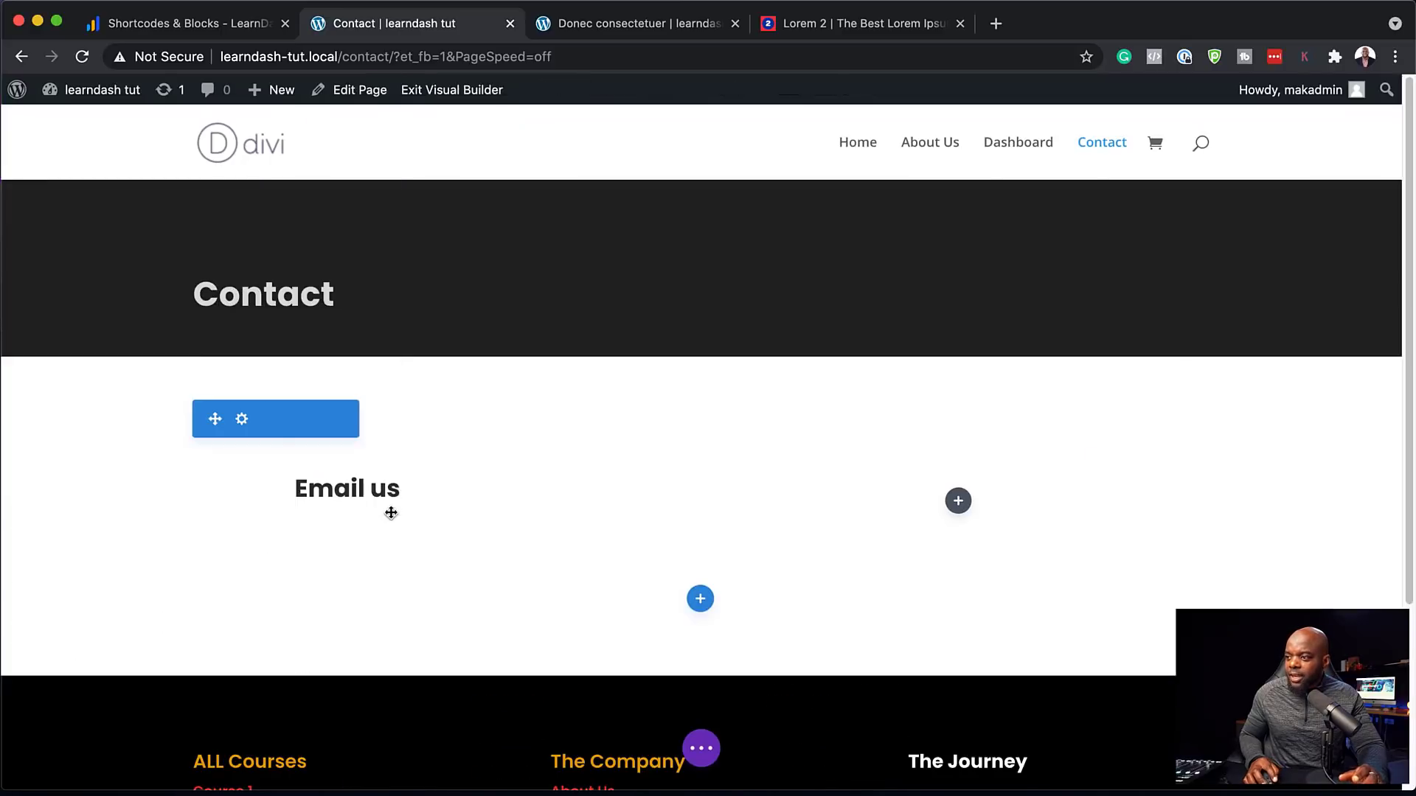
Insert a Contact Form module below the heading and set its recipient e-mail address
mouse_move(411, 502)
left_click(537, 490)
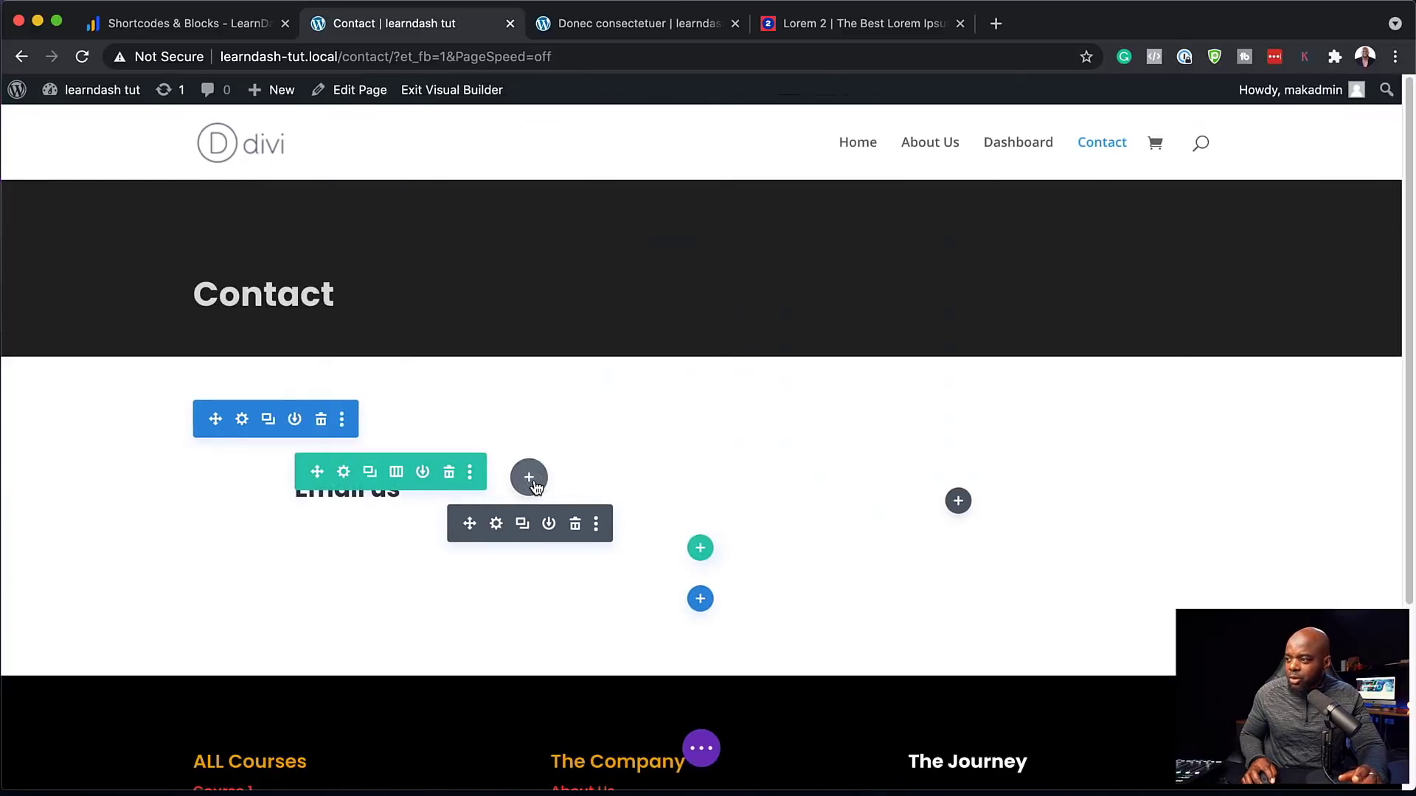
type("cont")
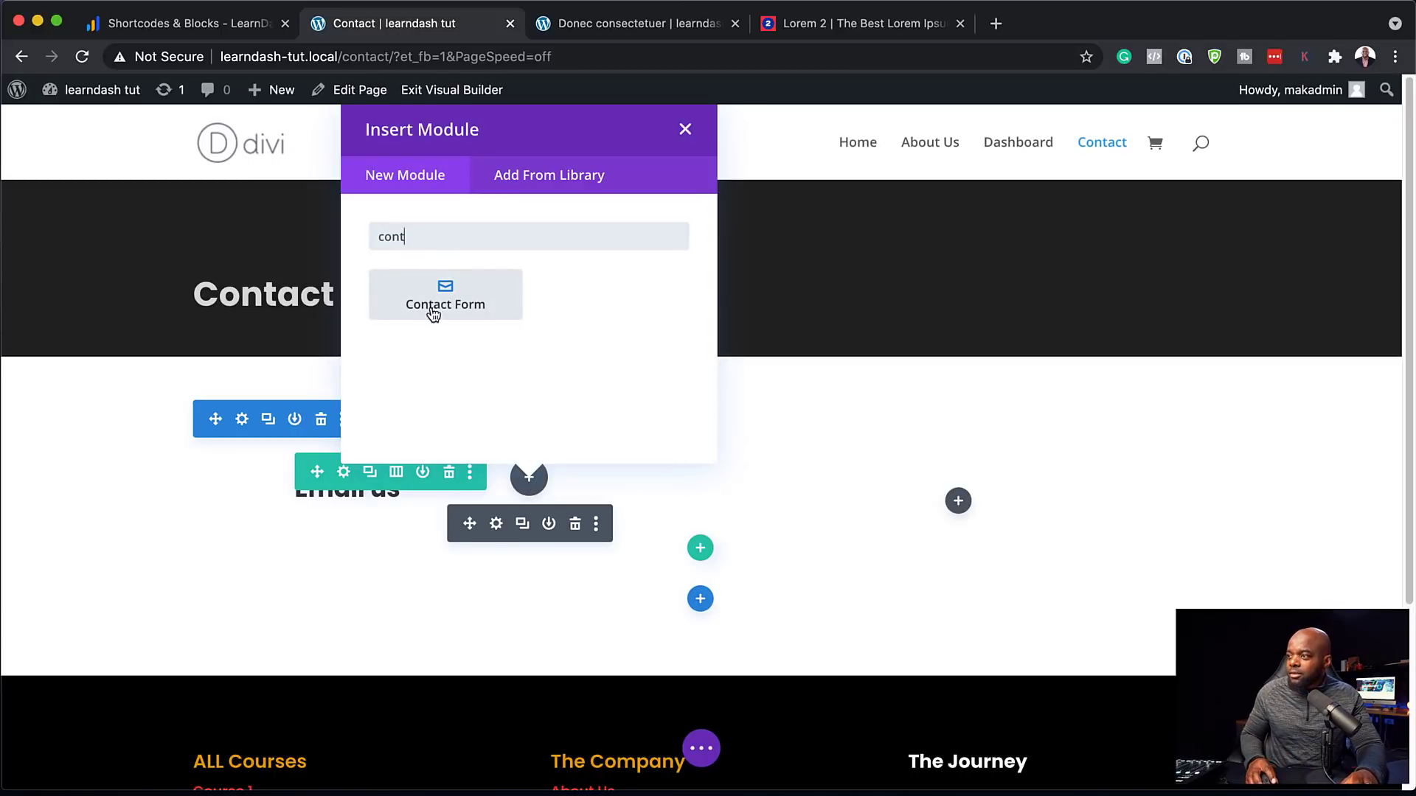
left_click(435, 308)
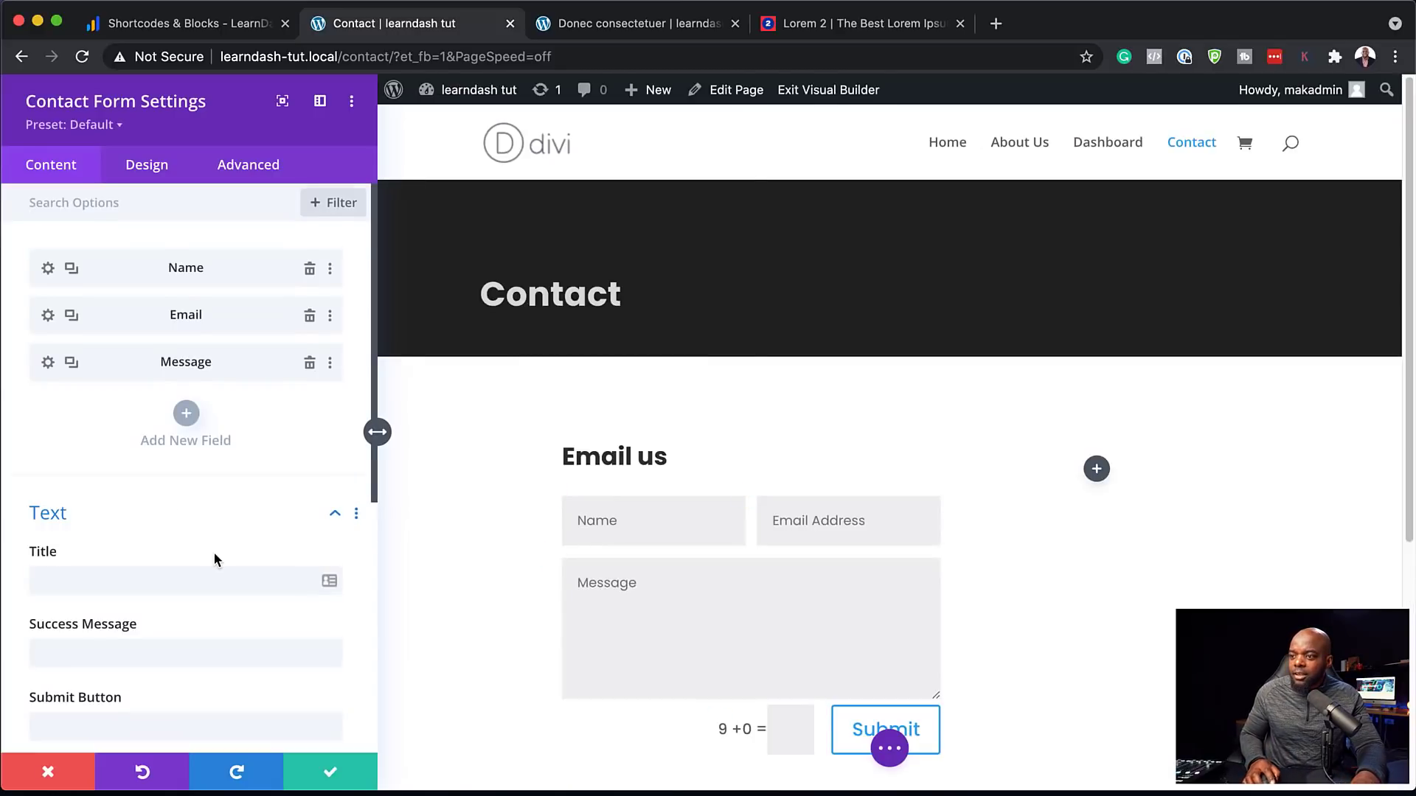
scroll(214, 552, "down", 3)
scroll(170, 596, "down", 1)
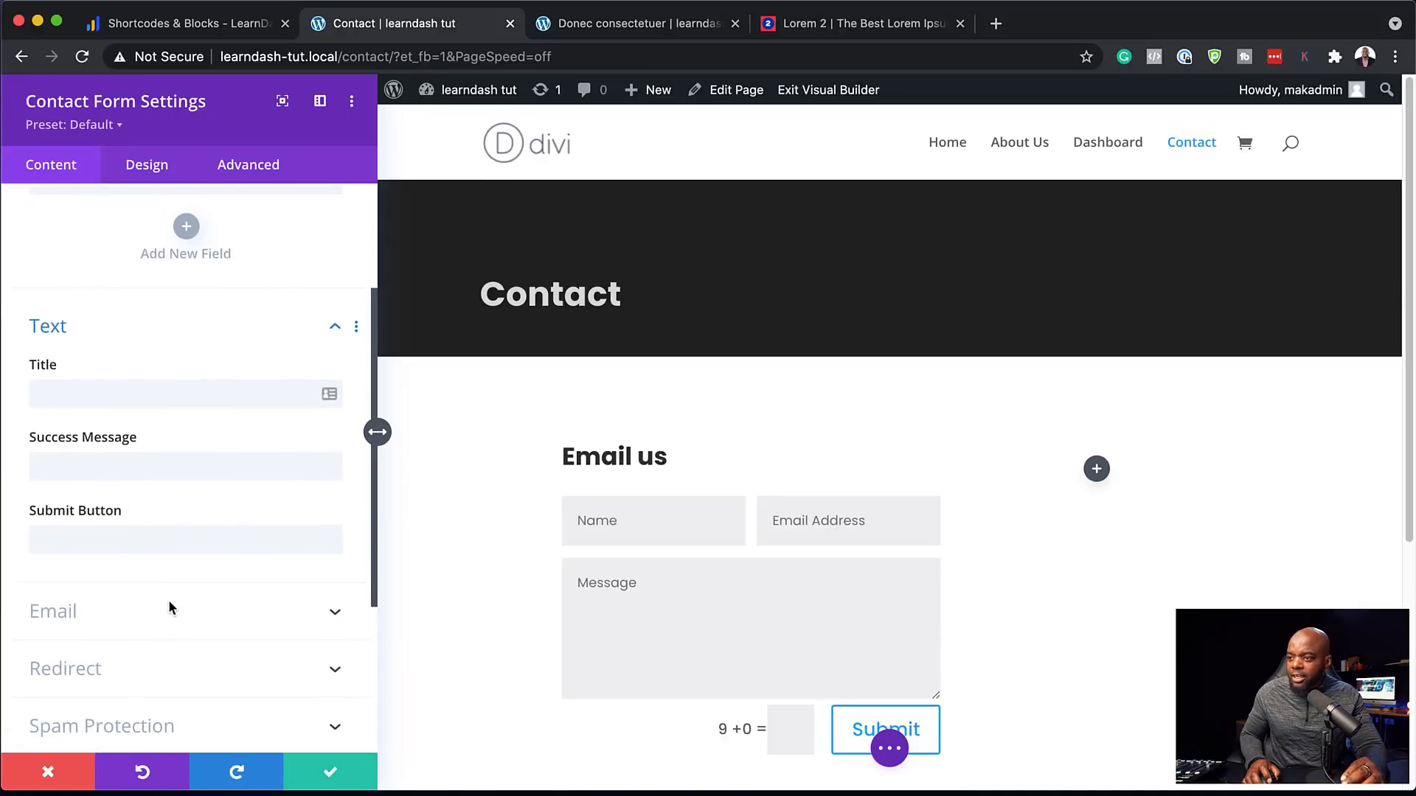
left_click(95, 619)
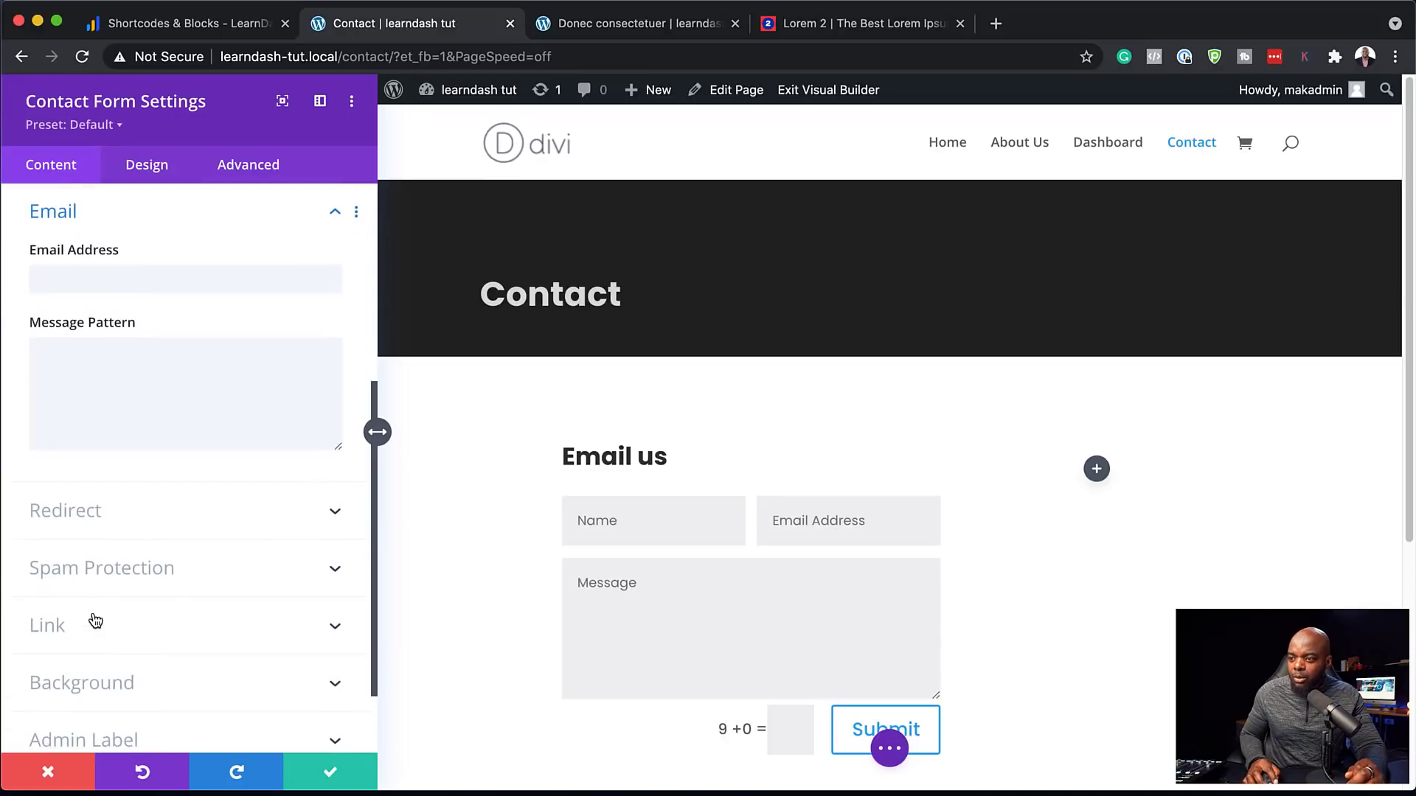
left_click(113, 275)
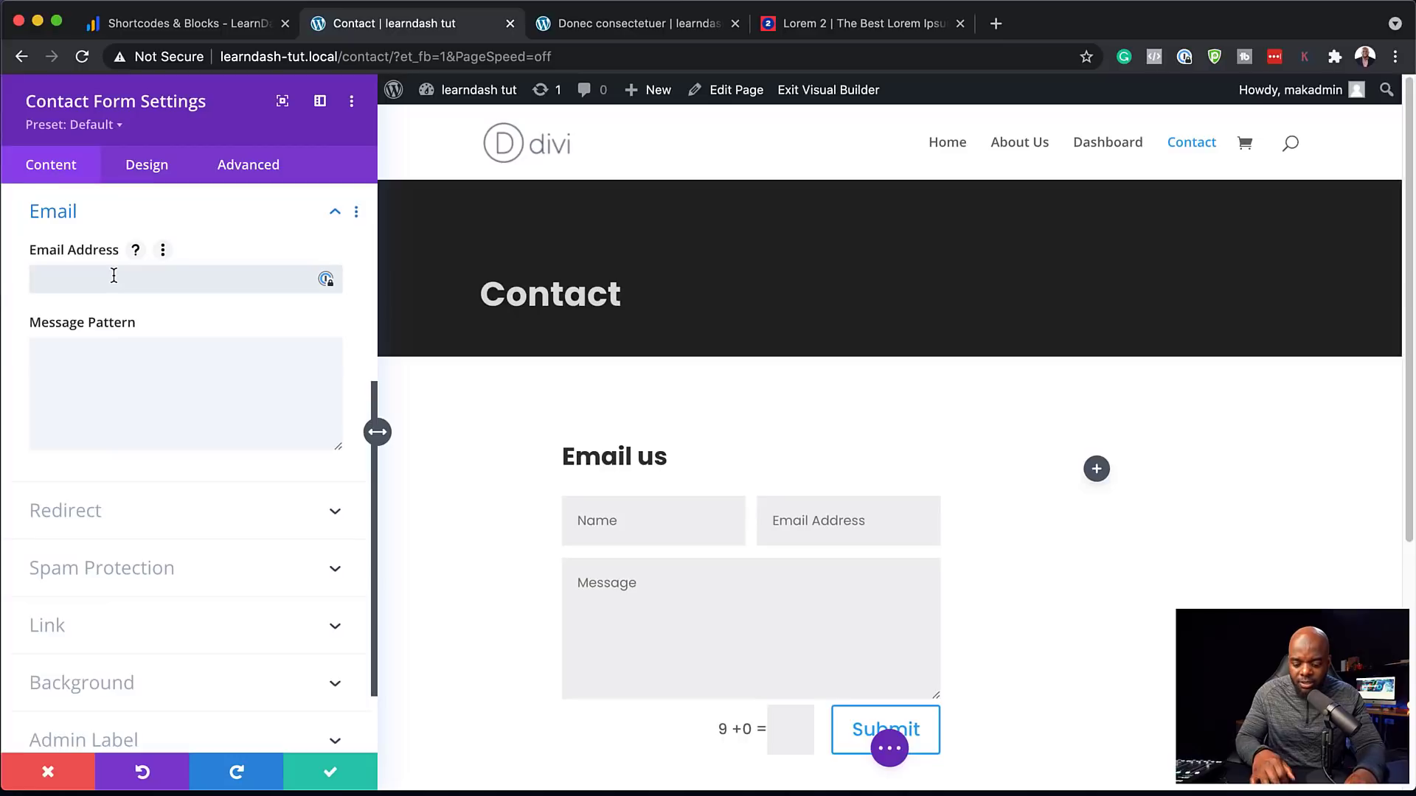
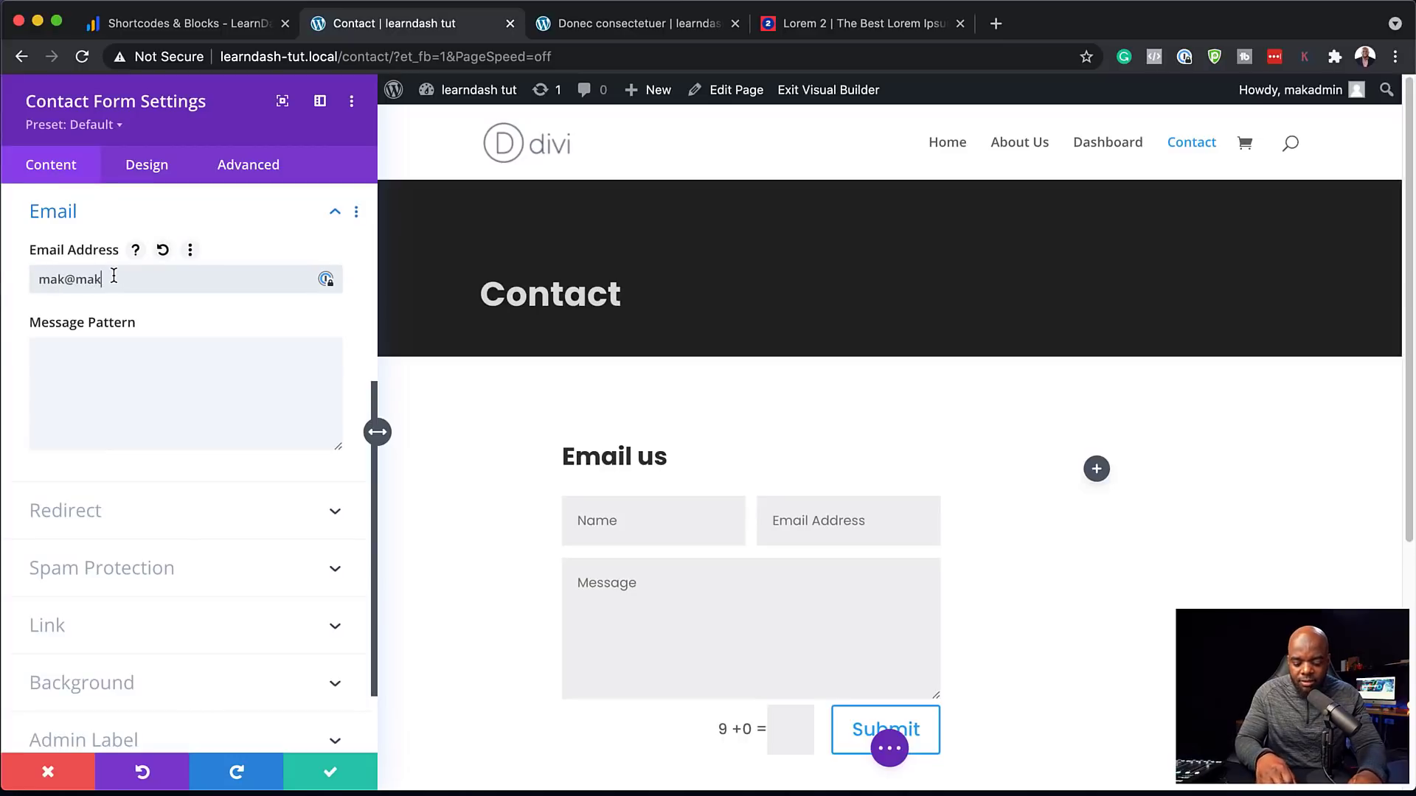
scroll(221, 553, "down", 2)
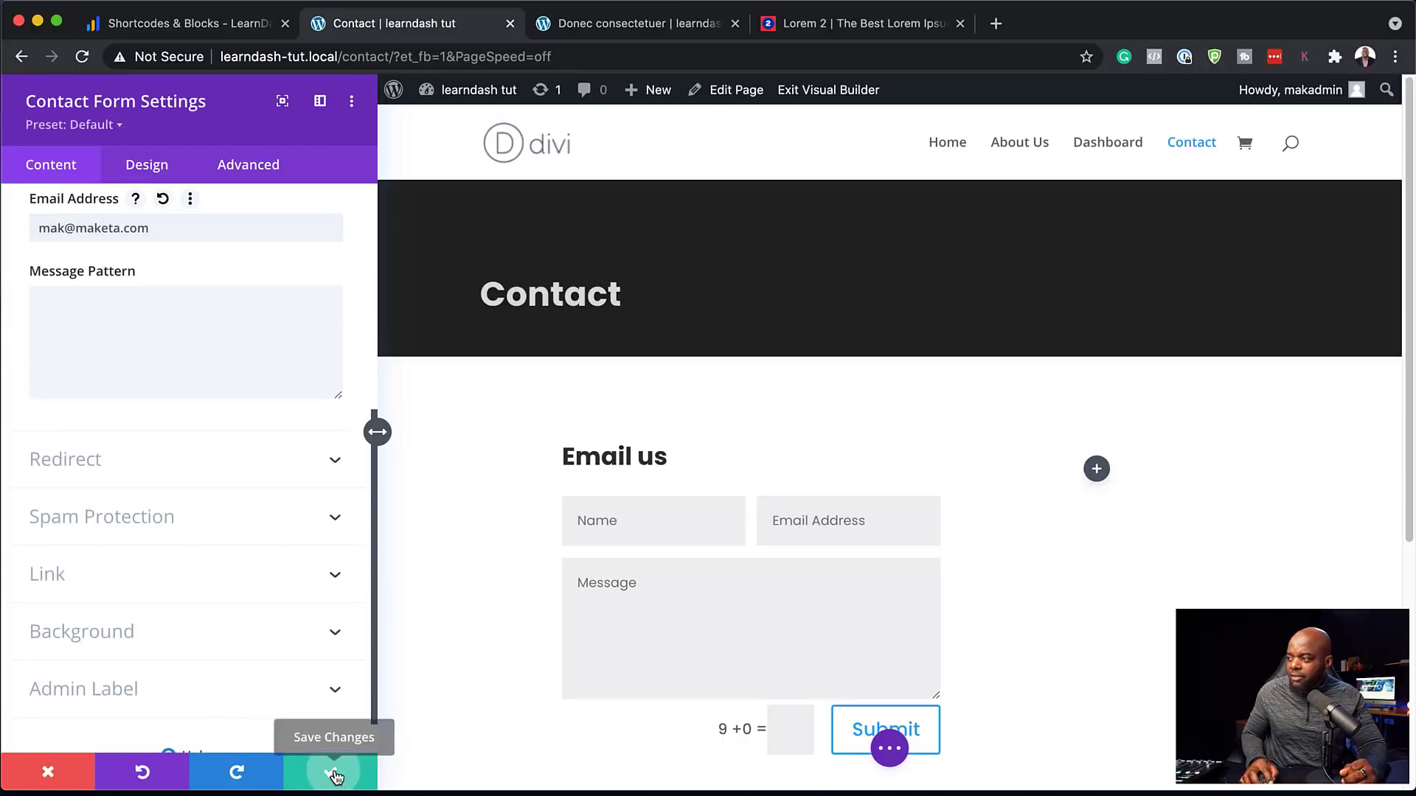
left_click(332, 772)
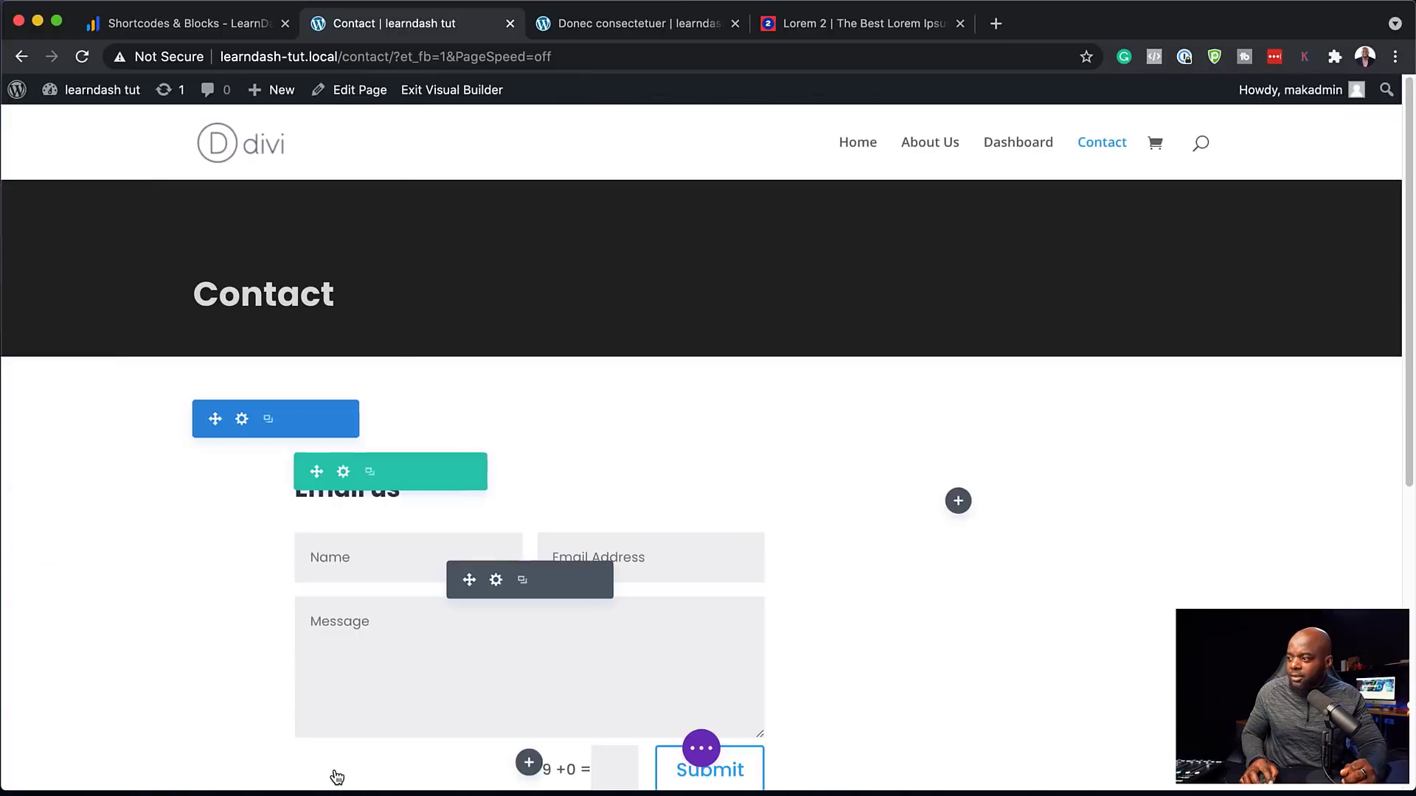
left_click(959, 501)
Add a Text module in the right column whose first line is an 'Address' Heading 2
type("text")
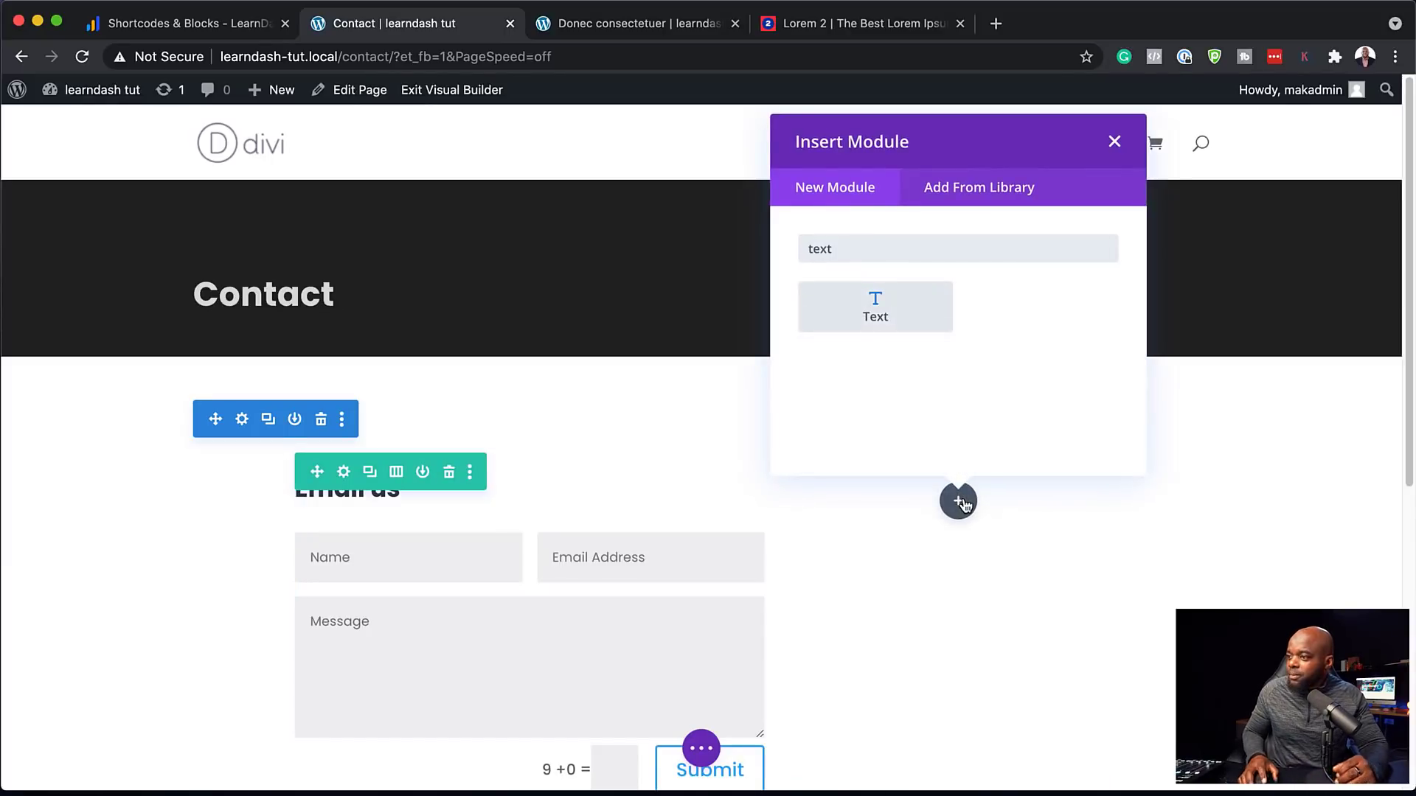
left_click(913, 307)
left_click(40, 450)
type("A")
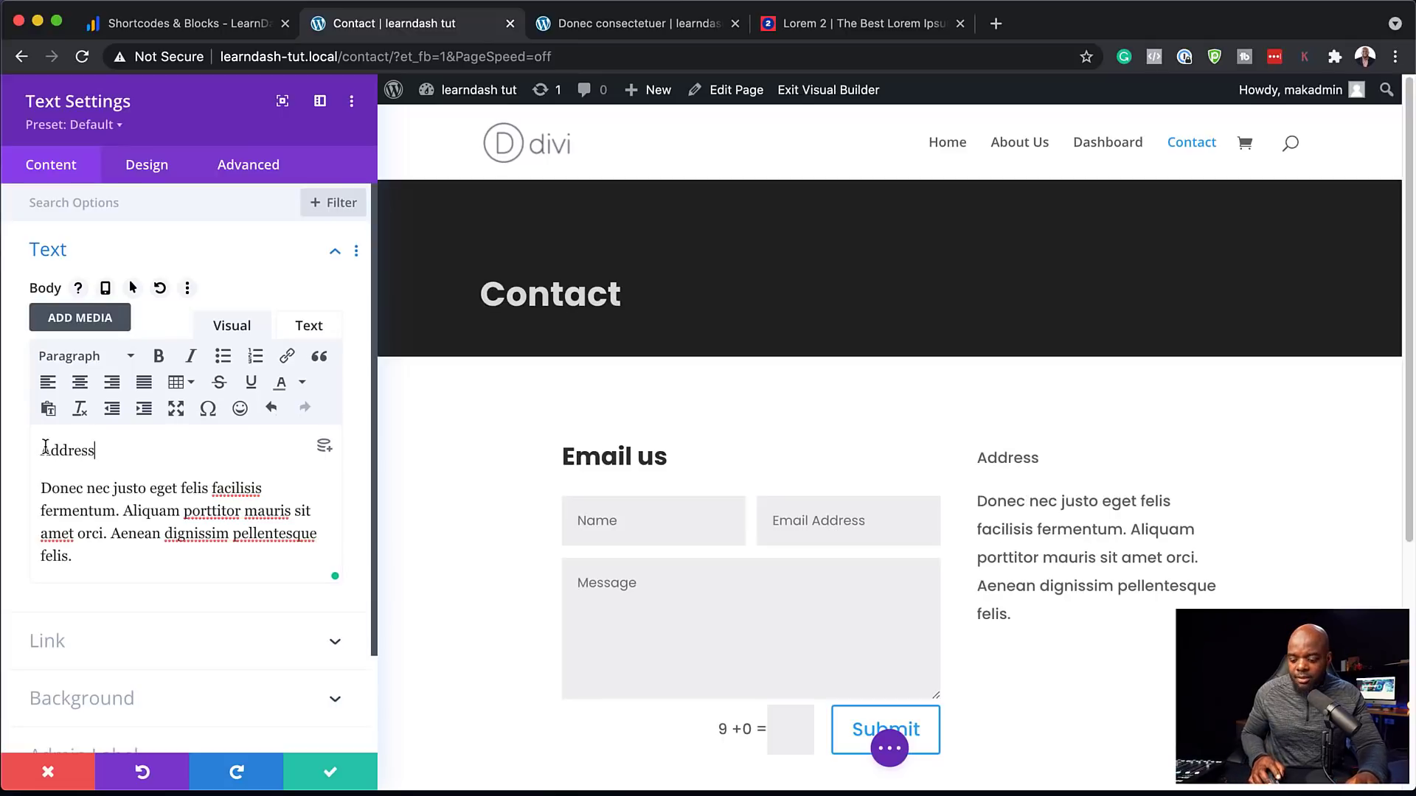
type("ddress")
left_click(85, 356)
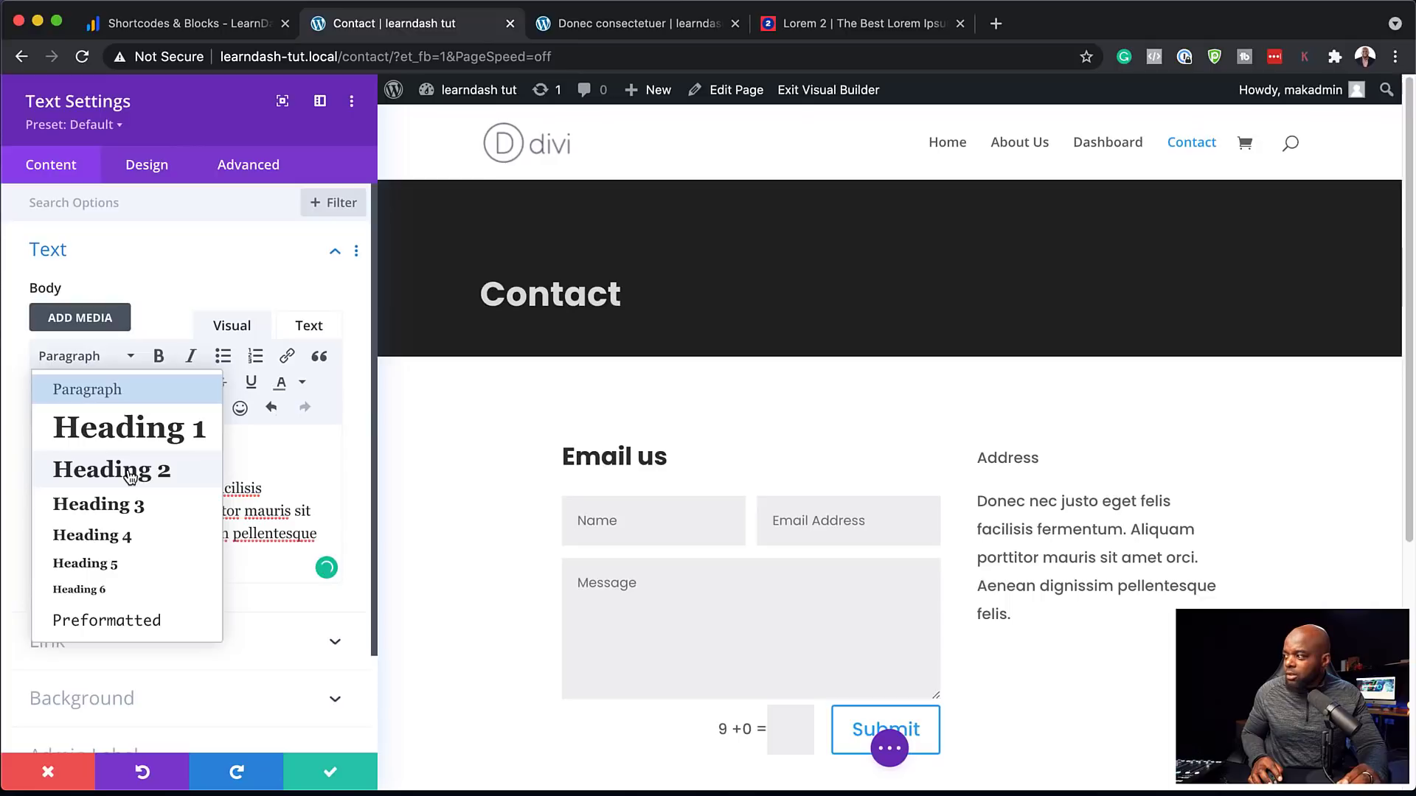
left_click(129, 476)
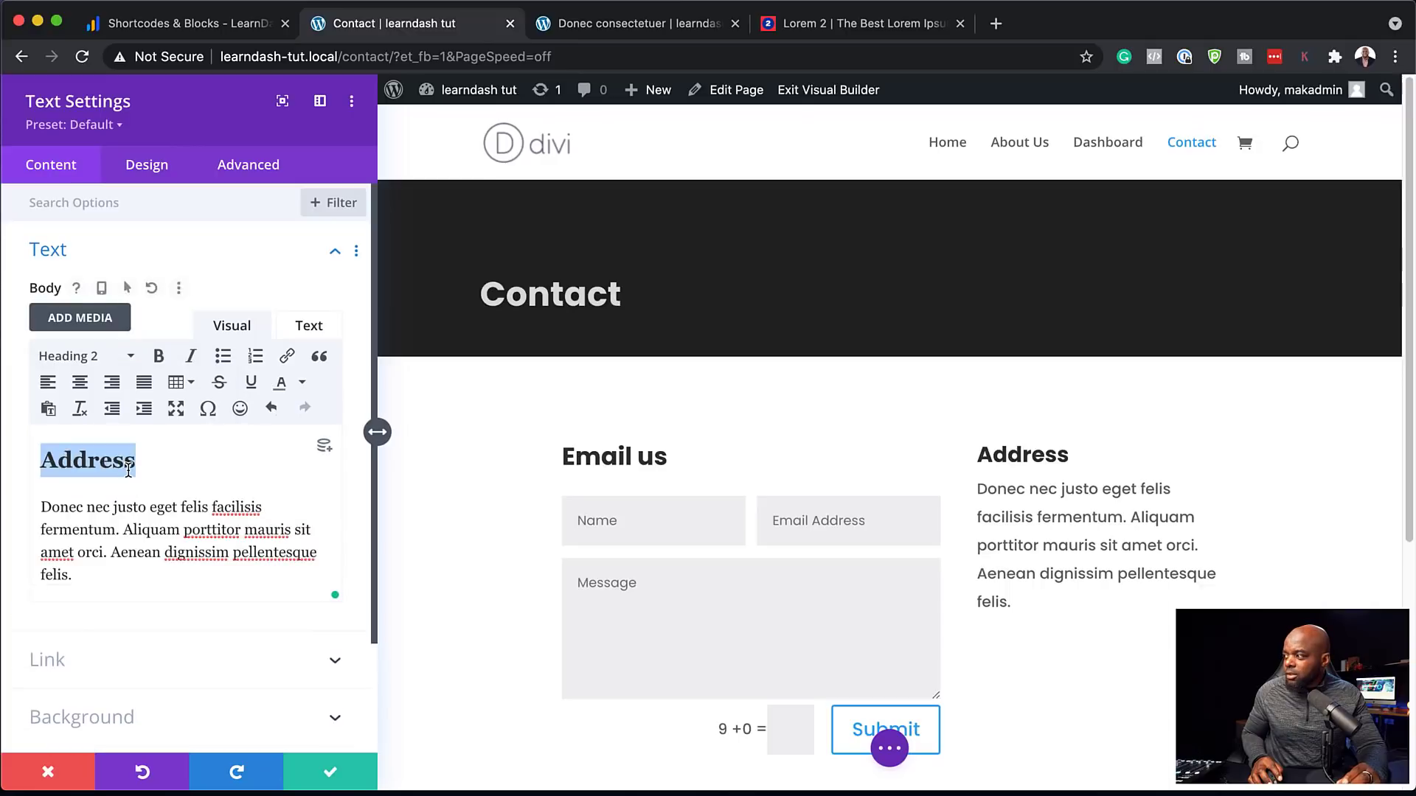
Add the phone section below the address lines, then save the text module and page
left_click(109, 552)
key("Return")
key("Return")
type("Email")
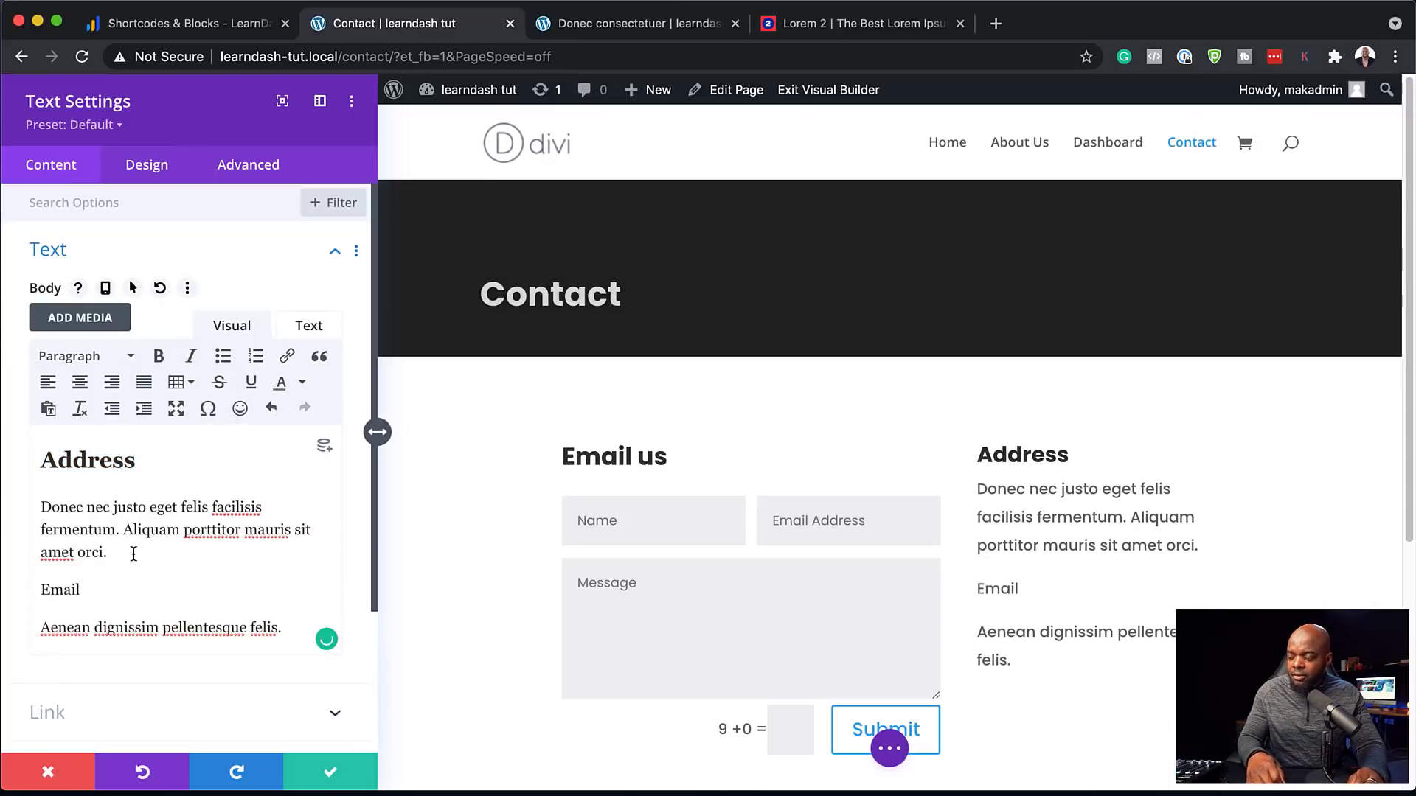
left_click_drag(283, 592, 18, 593)
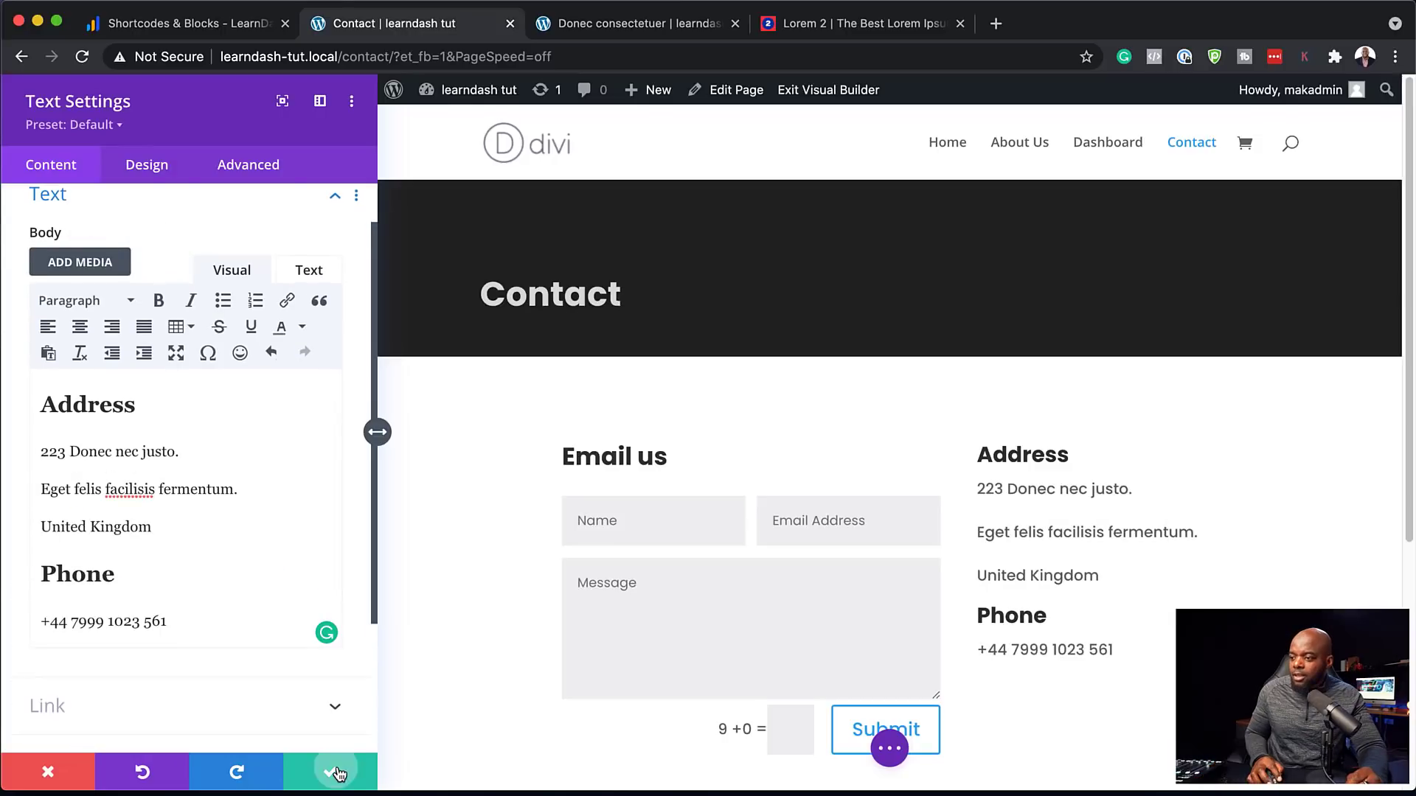
left_click(331, 772)
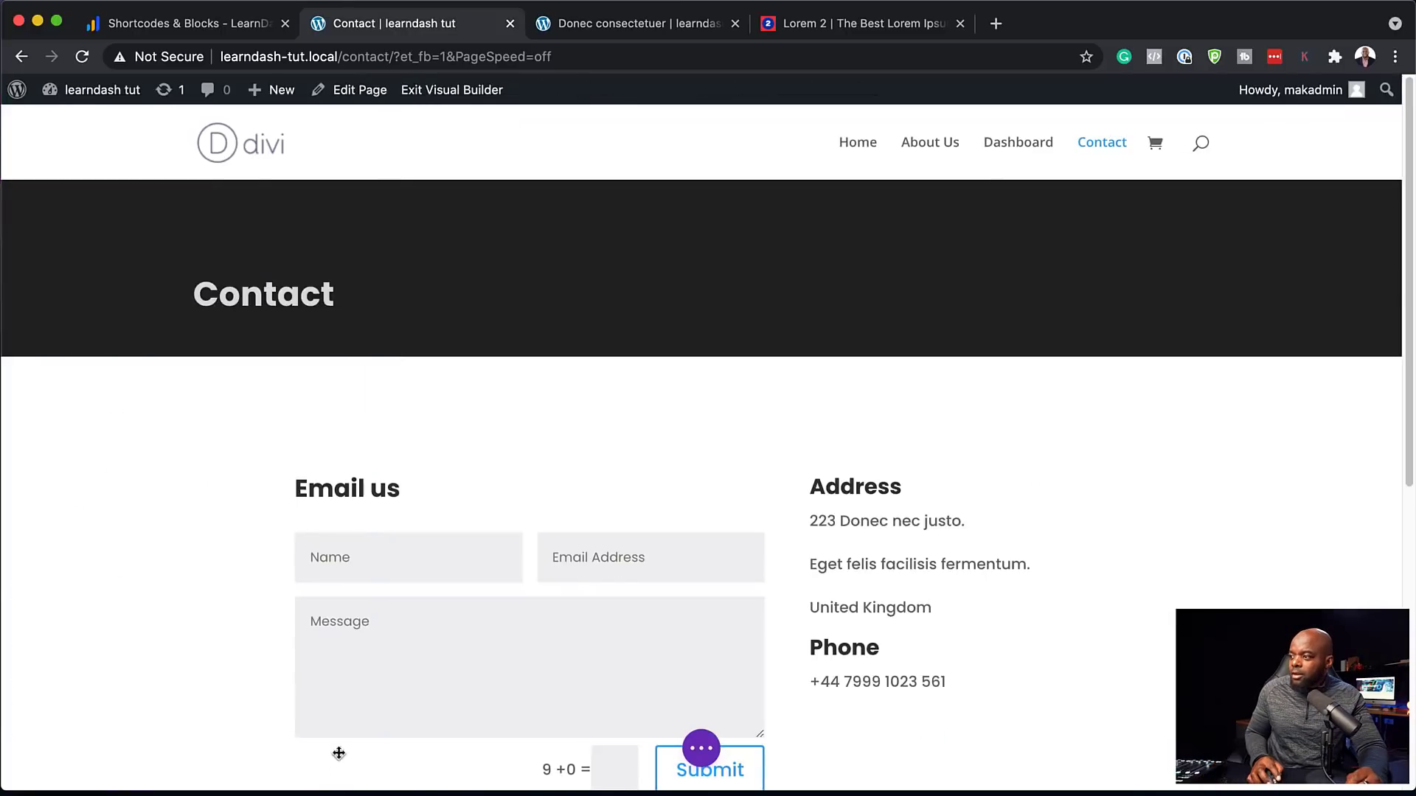
scroll(1227, 474, "down", 2)
scroll(1230, 473, "down", 3)
scroll(1231, 471, "up", 5)
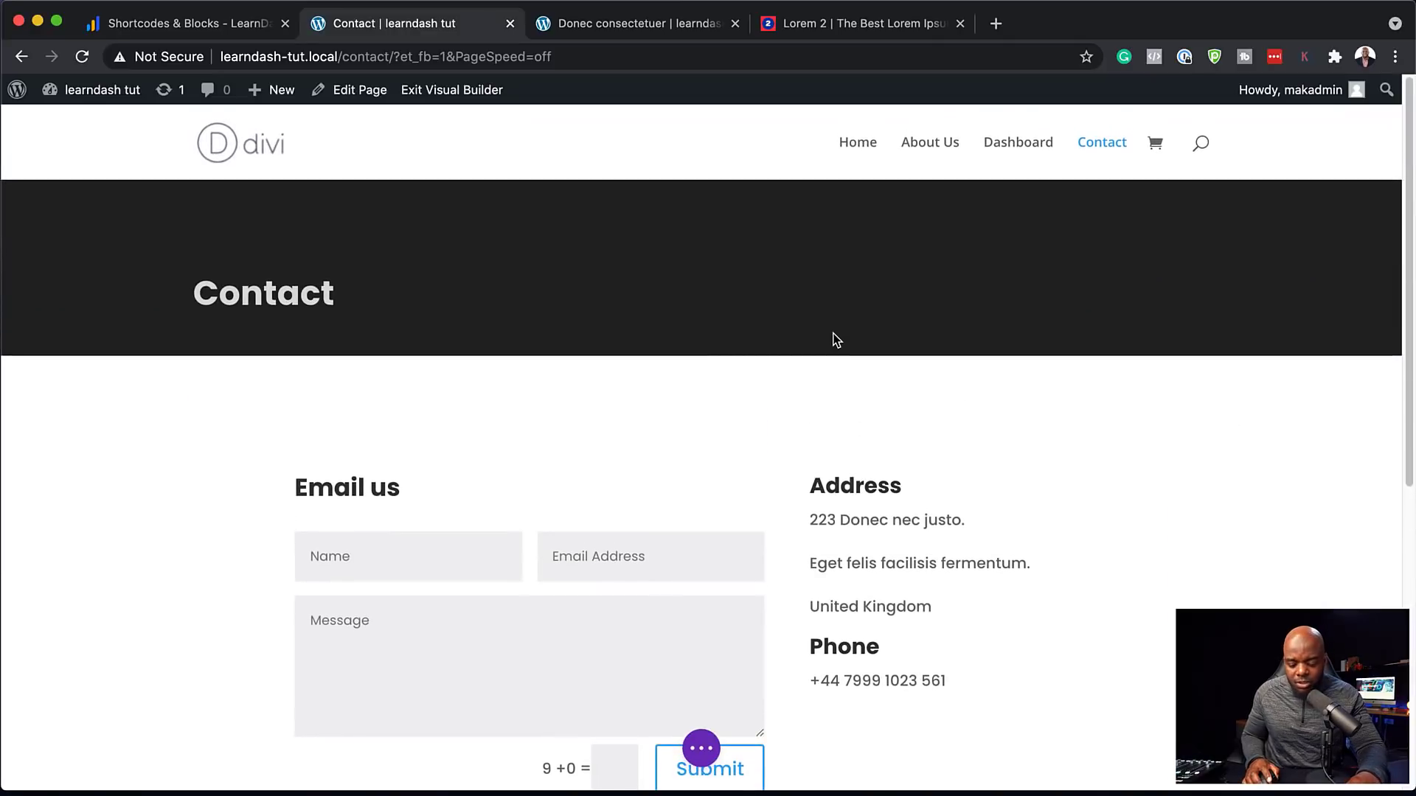
key("super+s")
Add the Cart and My account pages to the main menu in Appearance > Menus
mouse_move(102, 89)
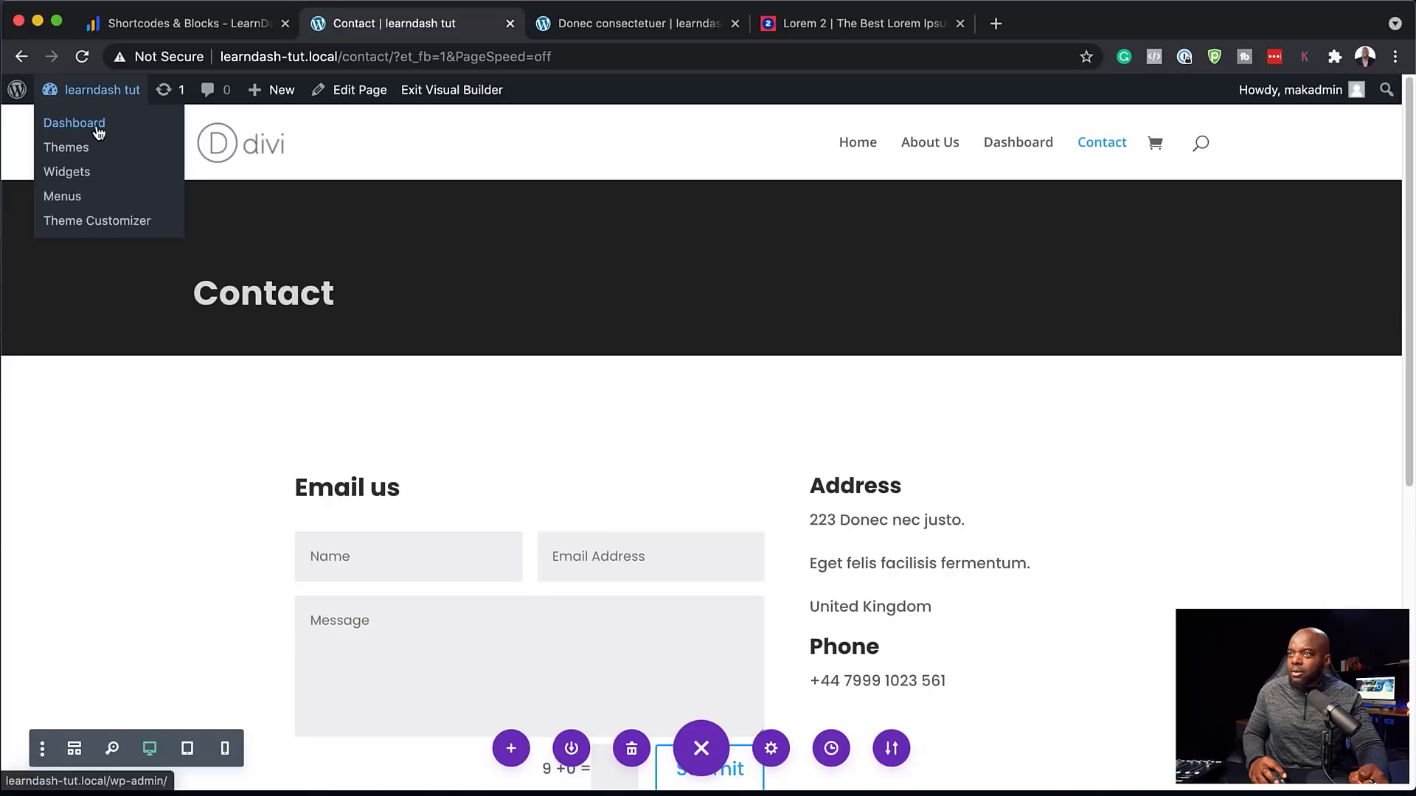
left_click(98, 130)
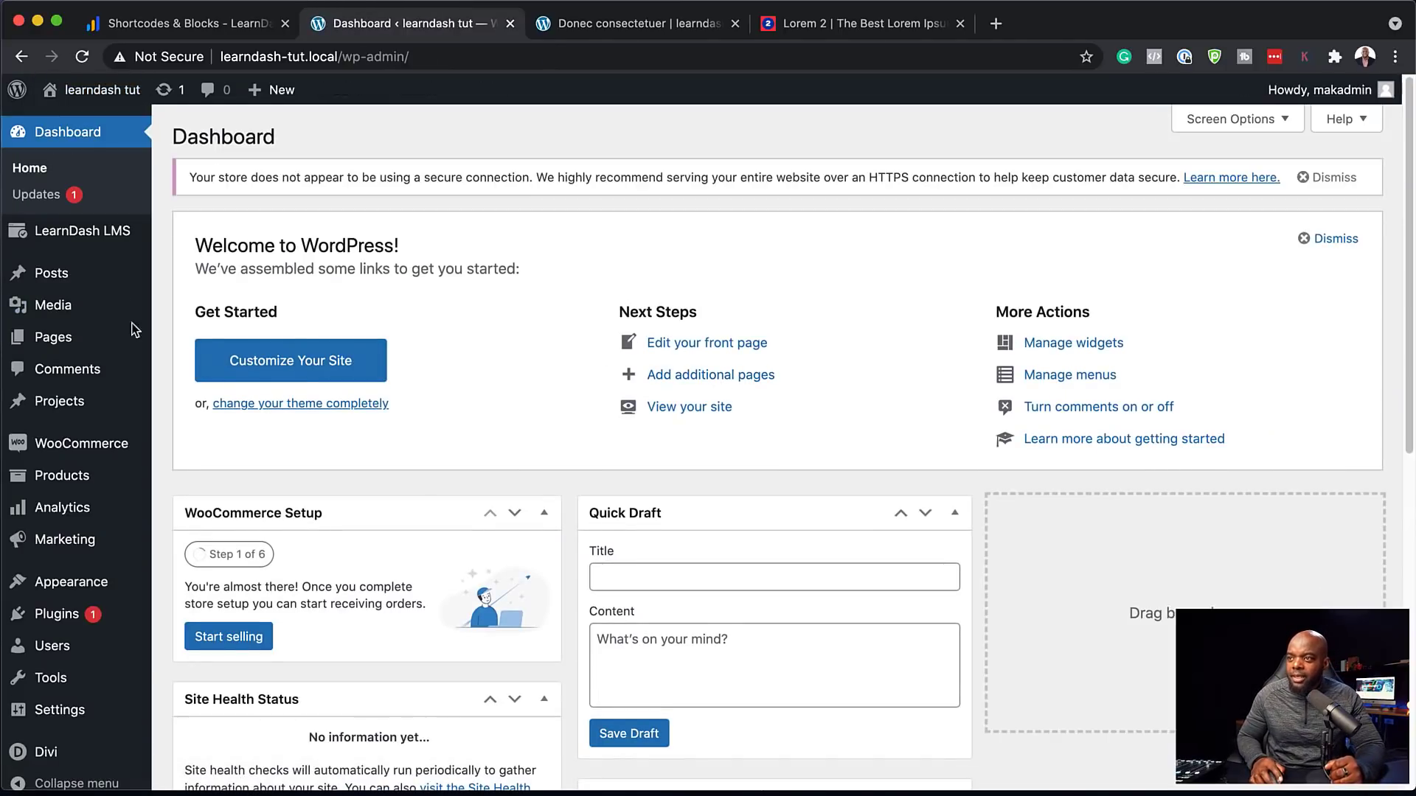
mouse_move(107, 231)
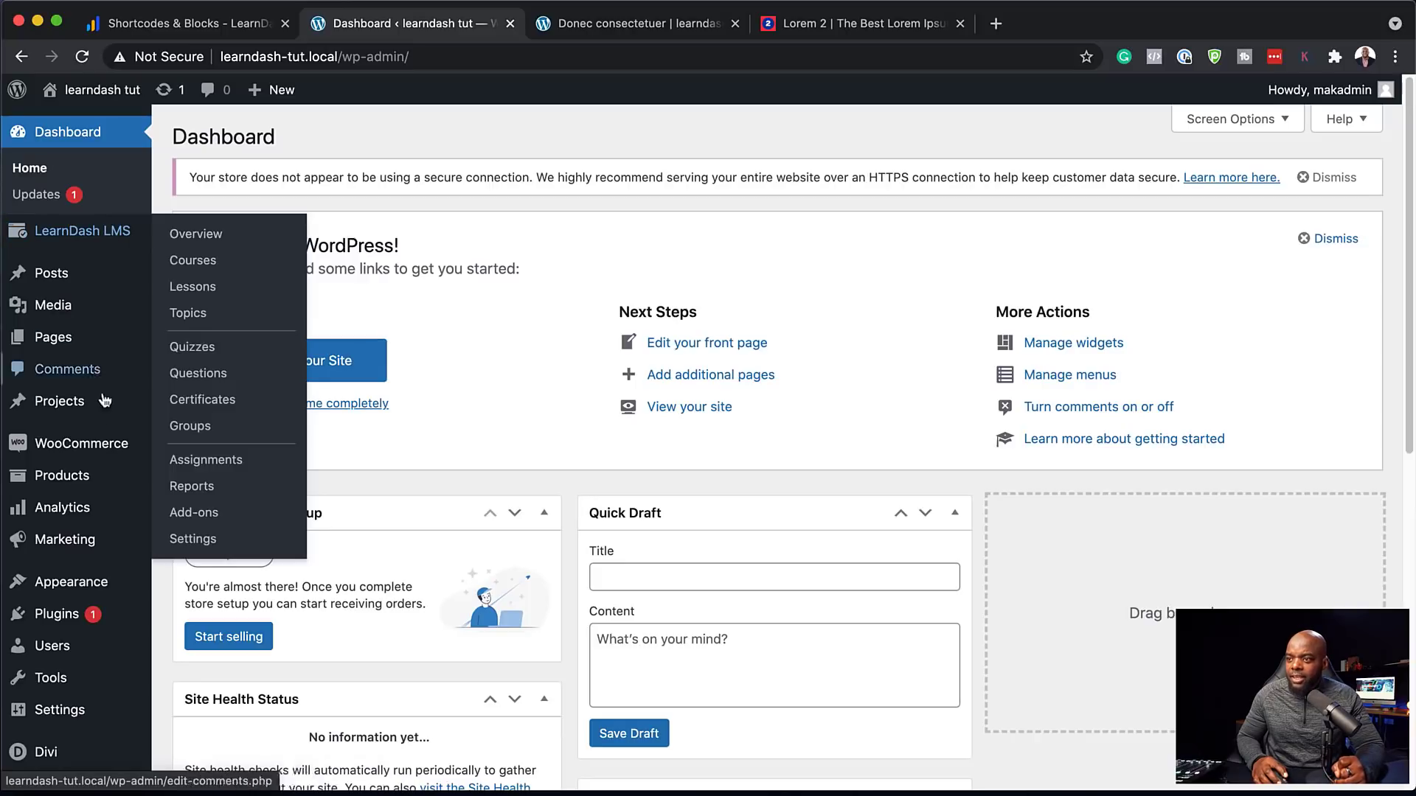
mouse_move(92, 461)
mouse_move(126, 337)
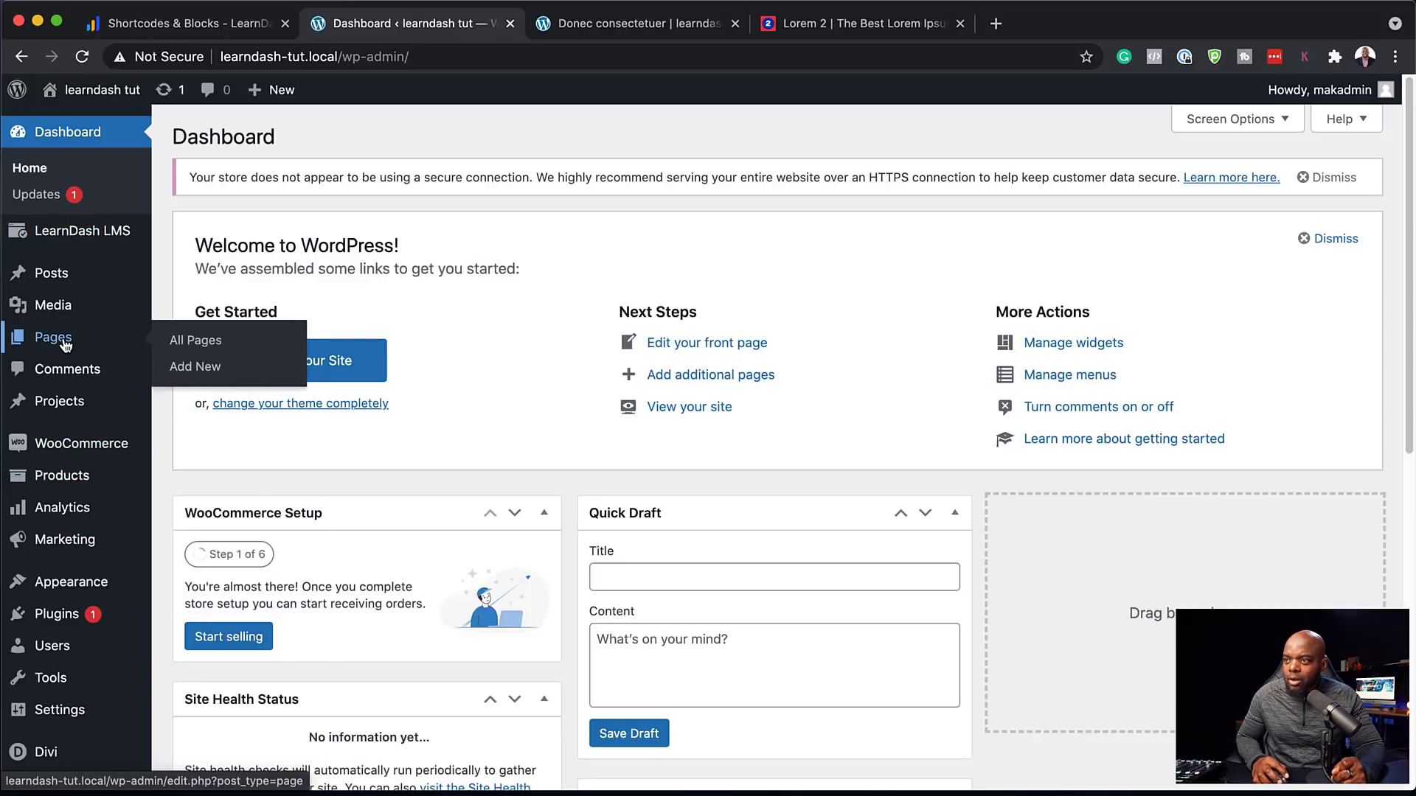
left_click(193, 345)
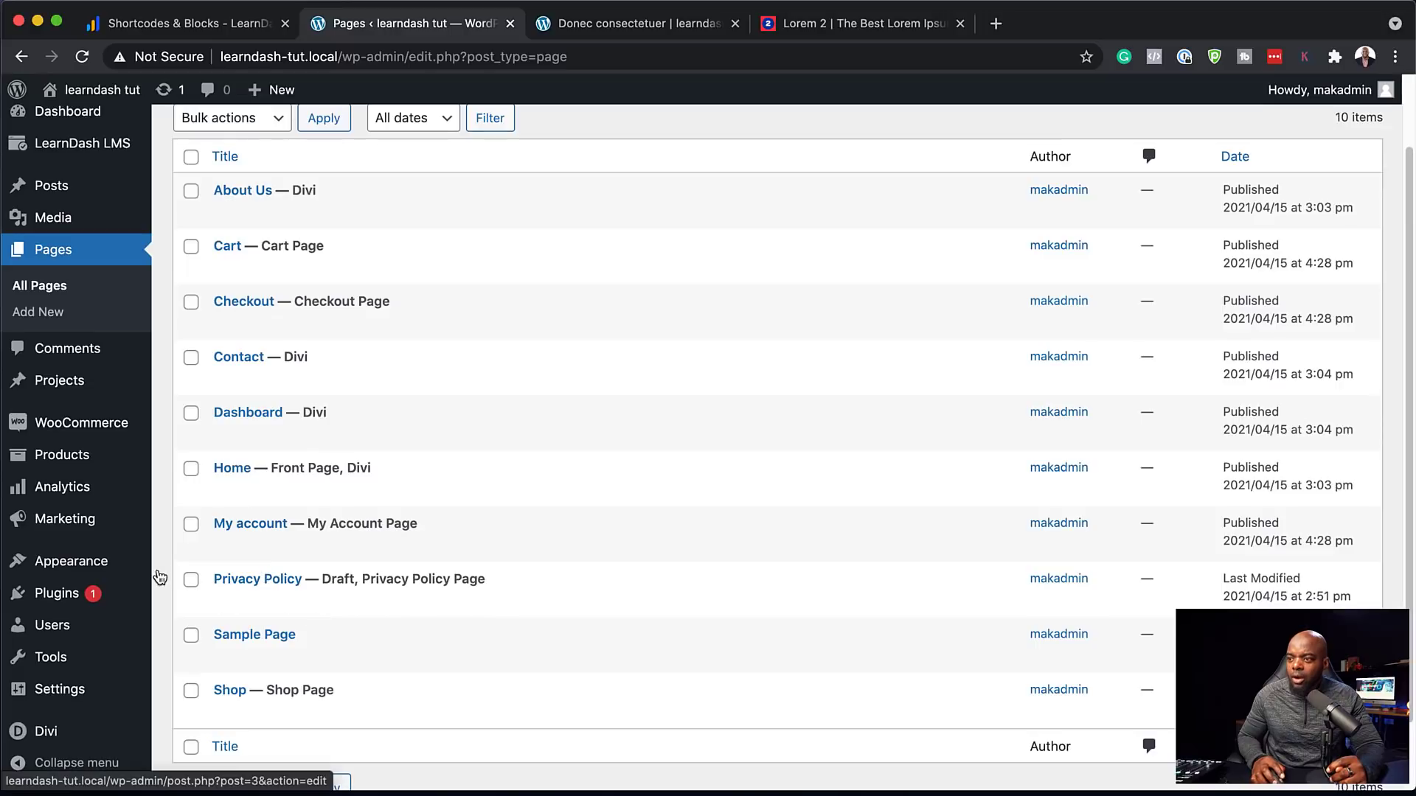
scroll(140, 627, "down", 1)
mouse_move(96, 572)
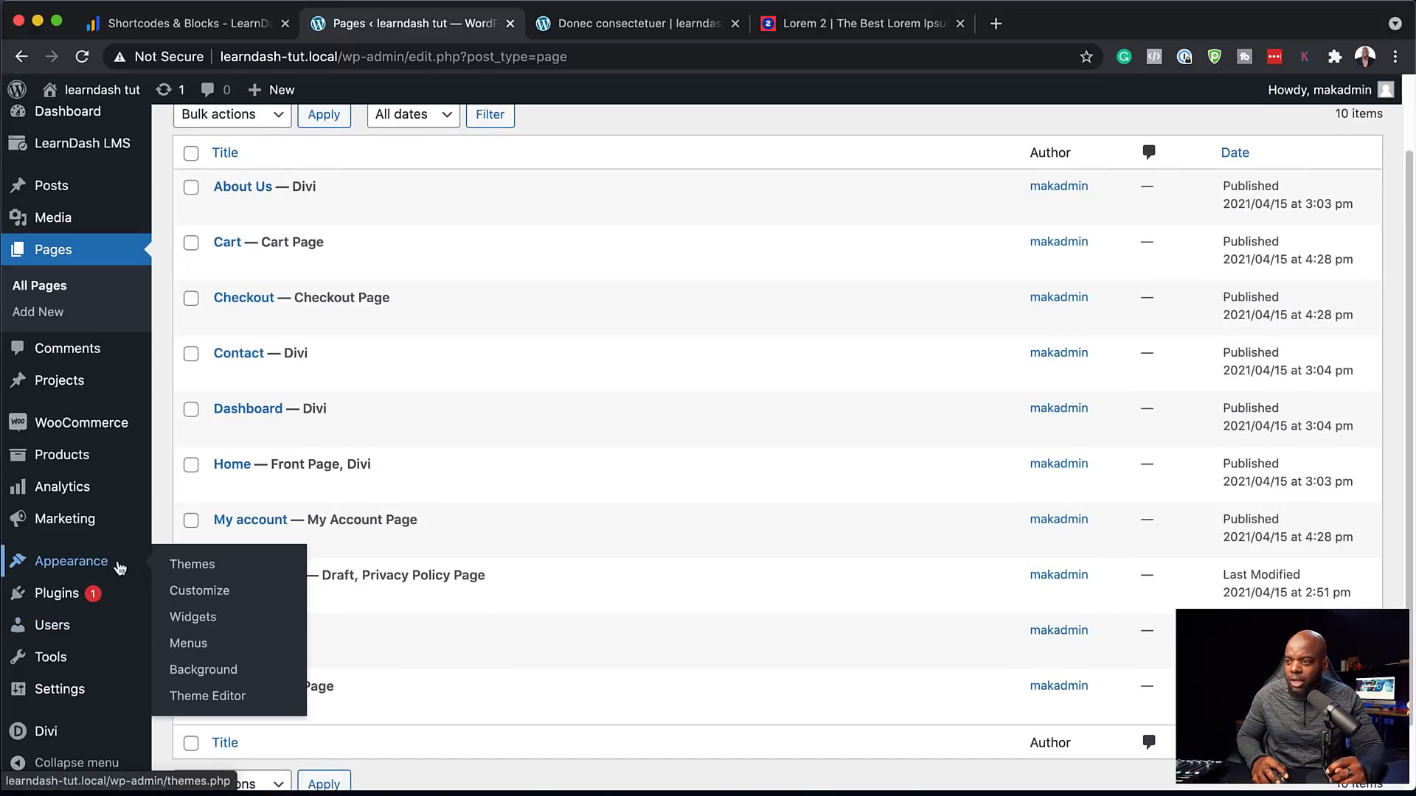
left_click(211, 650)
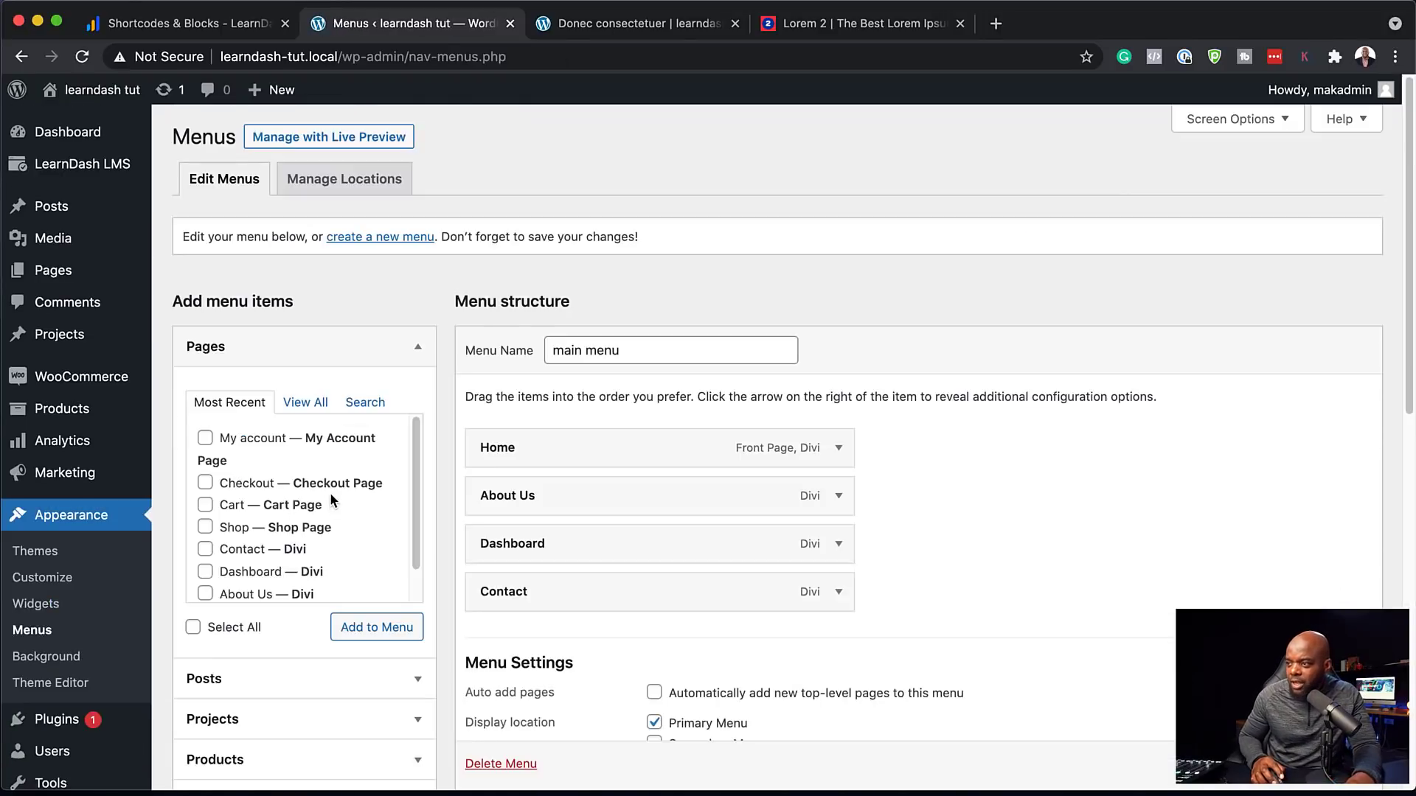
left_click(205, 507)
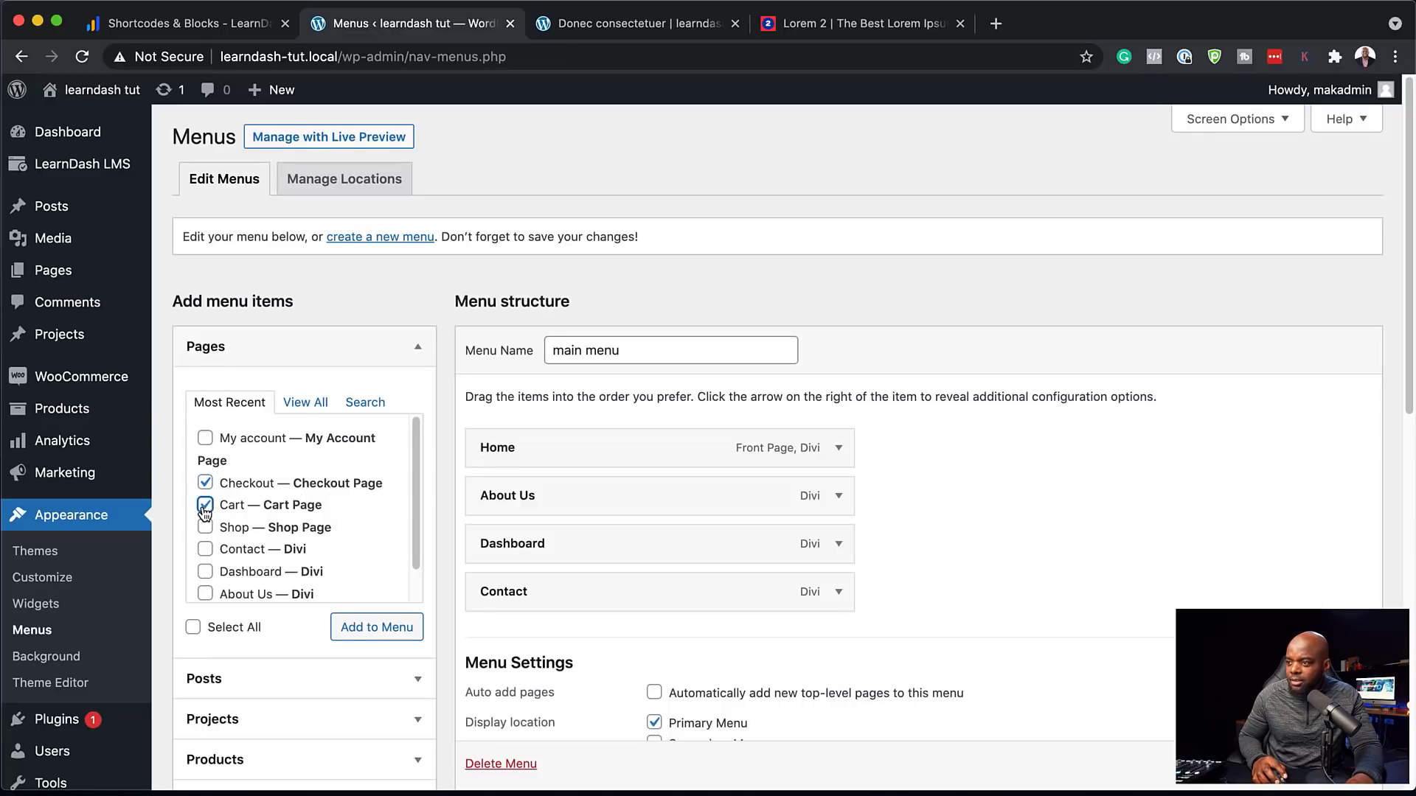
left_click(207, 440)
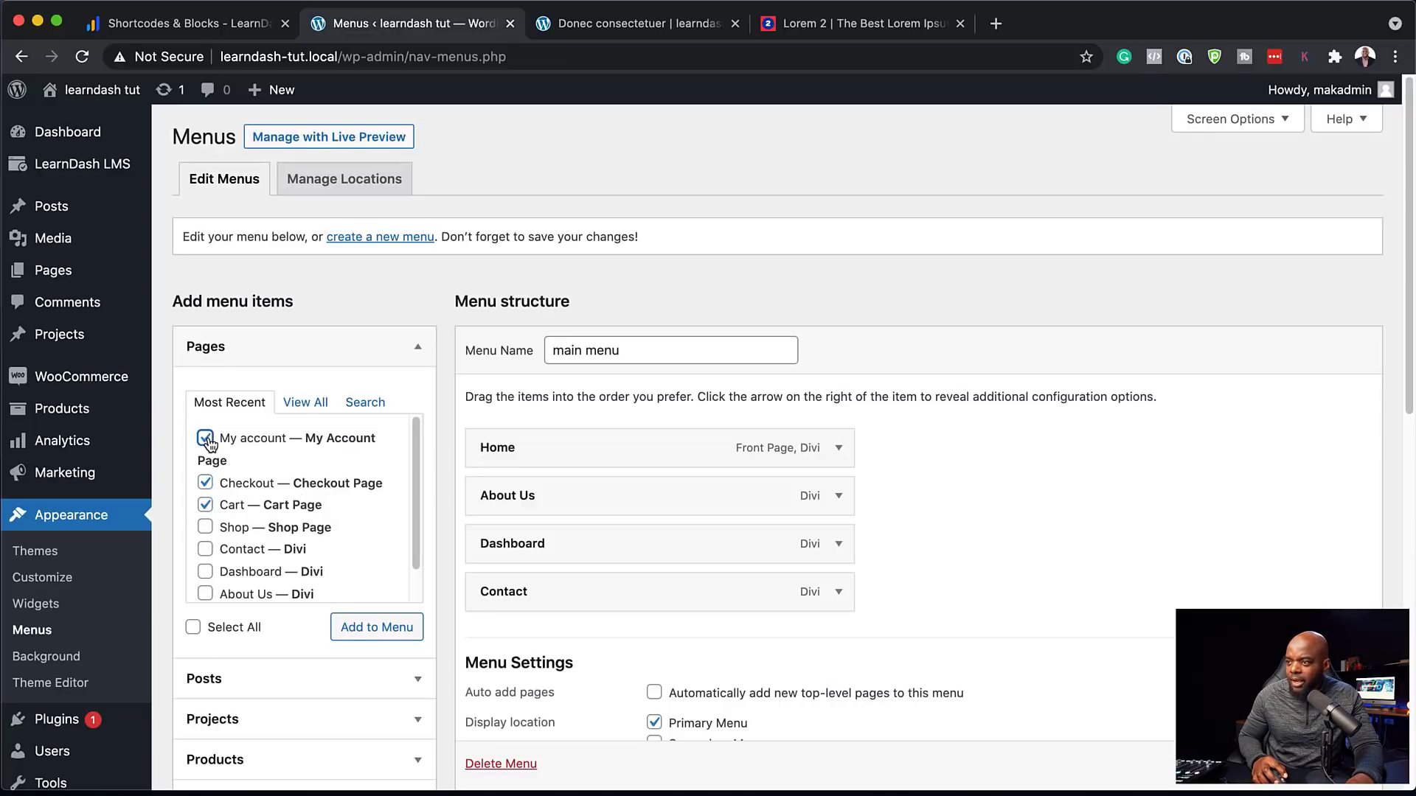
left_click(372, 632)
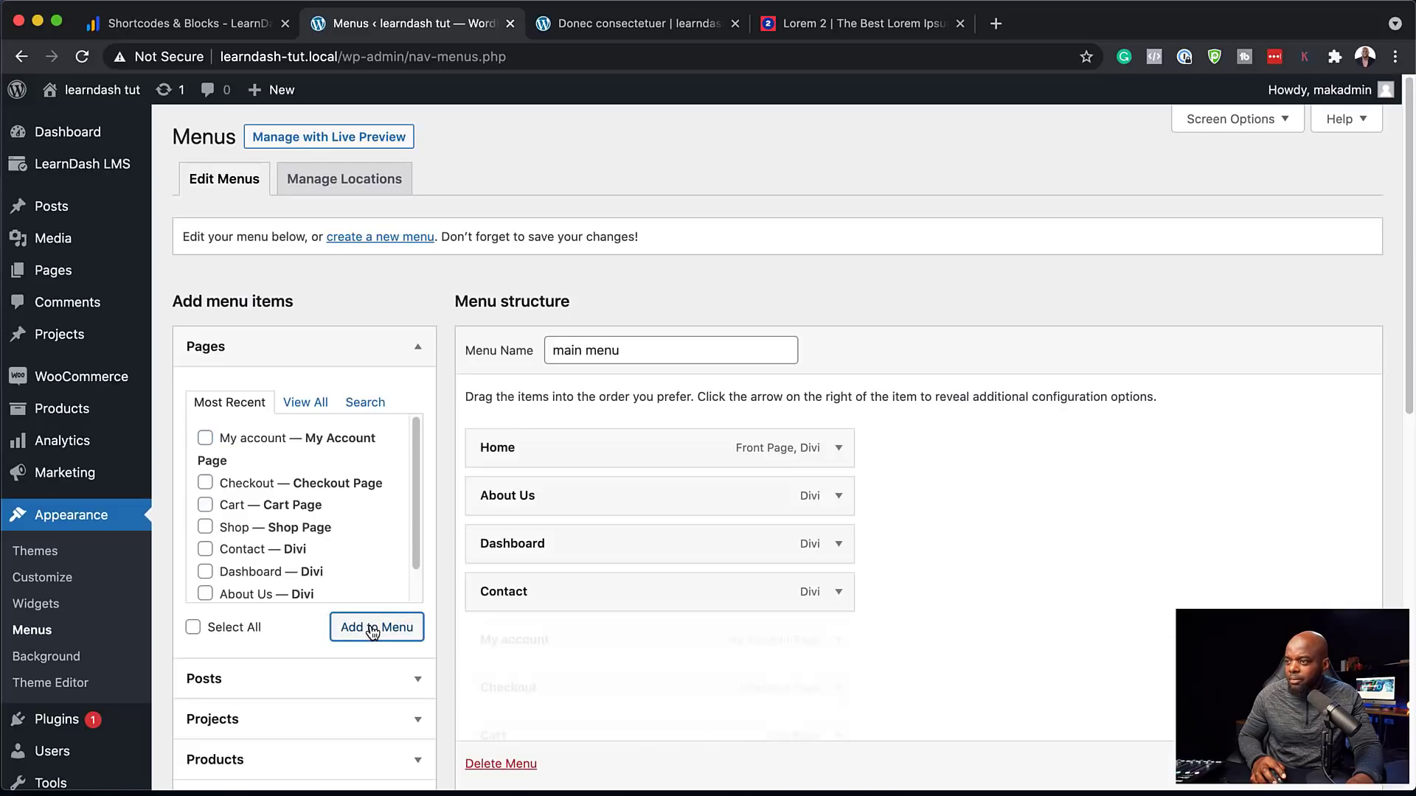
Nest My account under Dashboard and Cart under Checkout, then save the menu
scroll(562, 576, "down", 2)
left_click_drag(562, 575, 609, 525)
left_click_drag(560, 655, 572, 664)
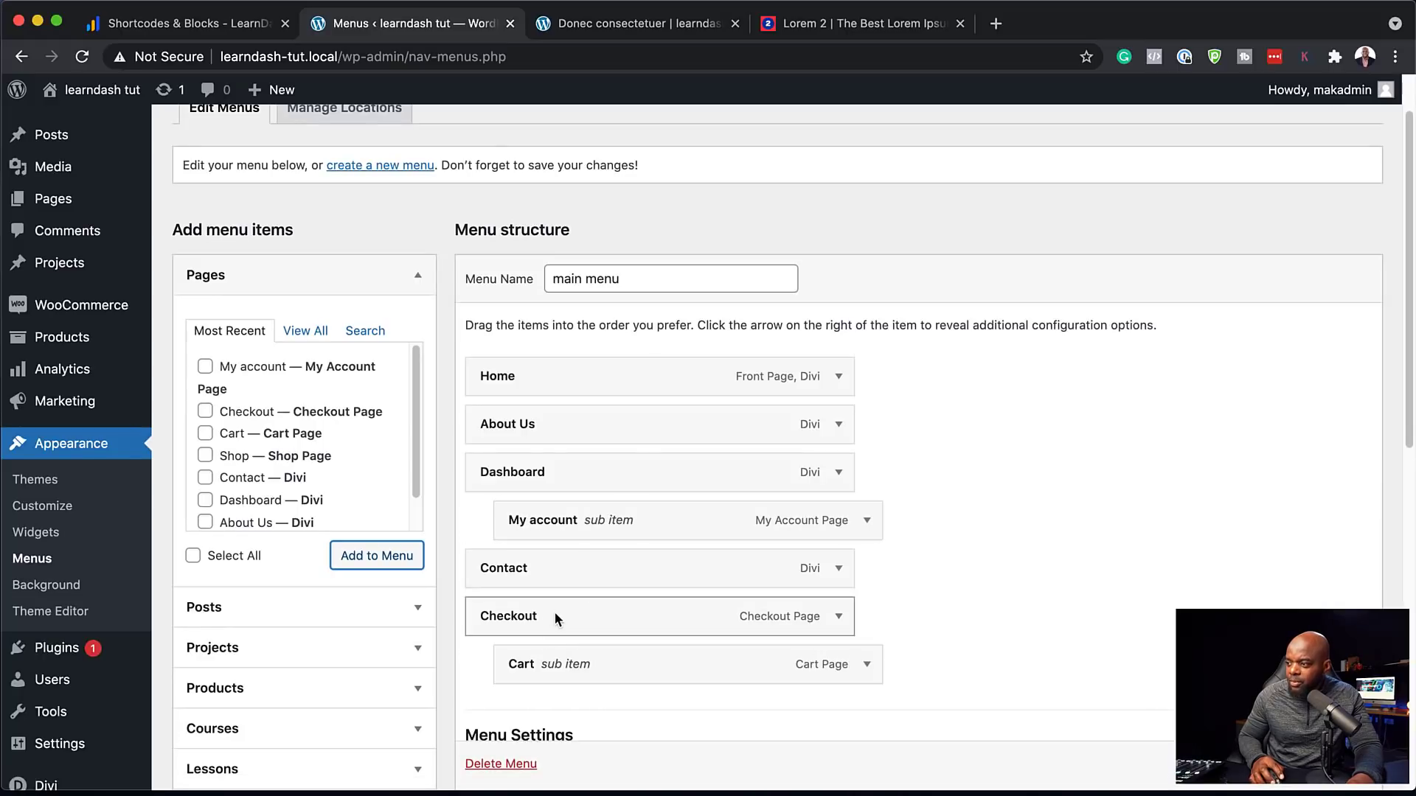
scroll(918, 472, "down", 1)
left_click(1327, 763)
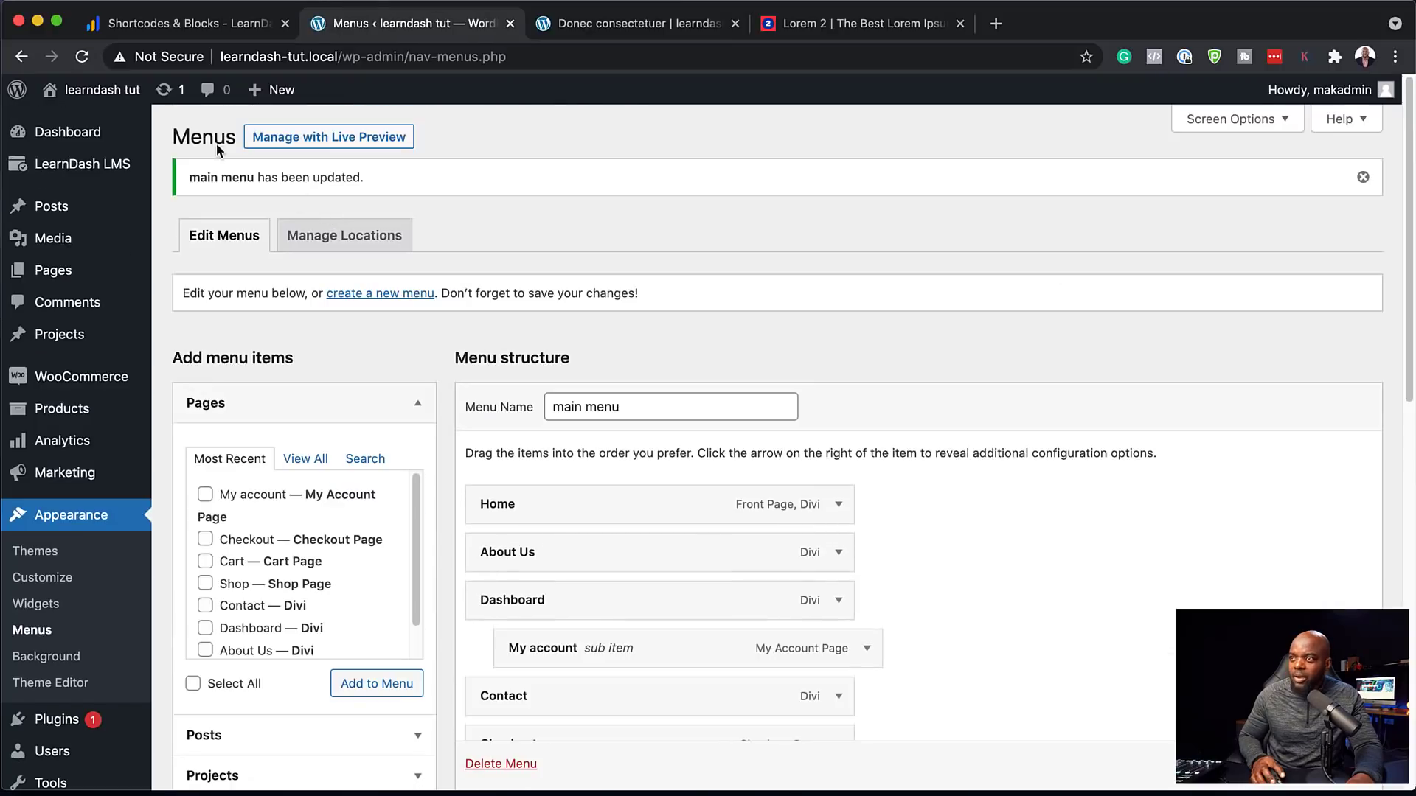
Open the live site and check the new My account link in the Dashboard submenu
mouse_move(122, 91)
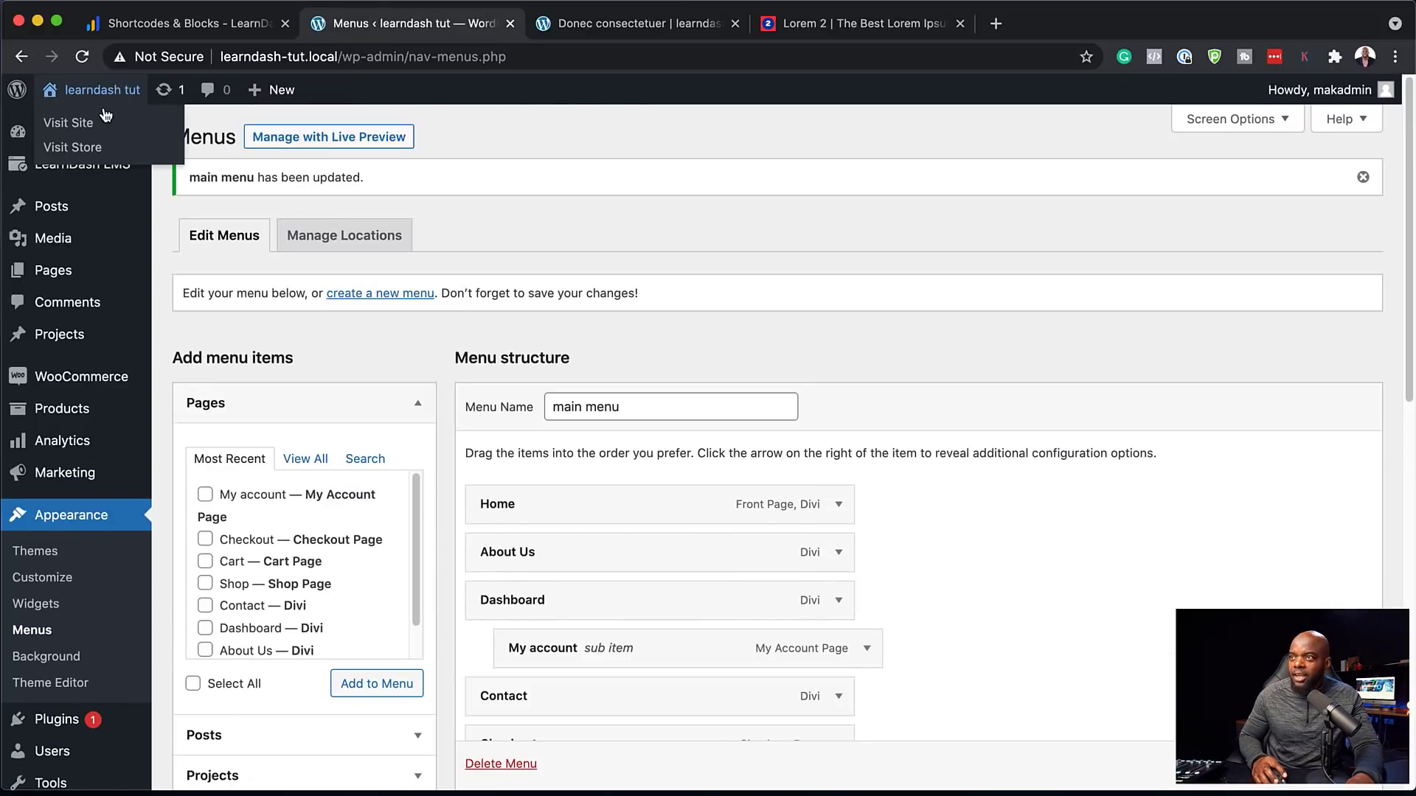
left_click(93, 127)
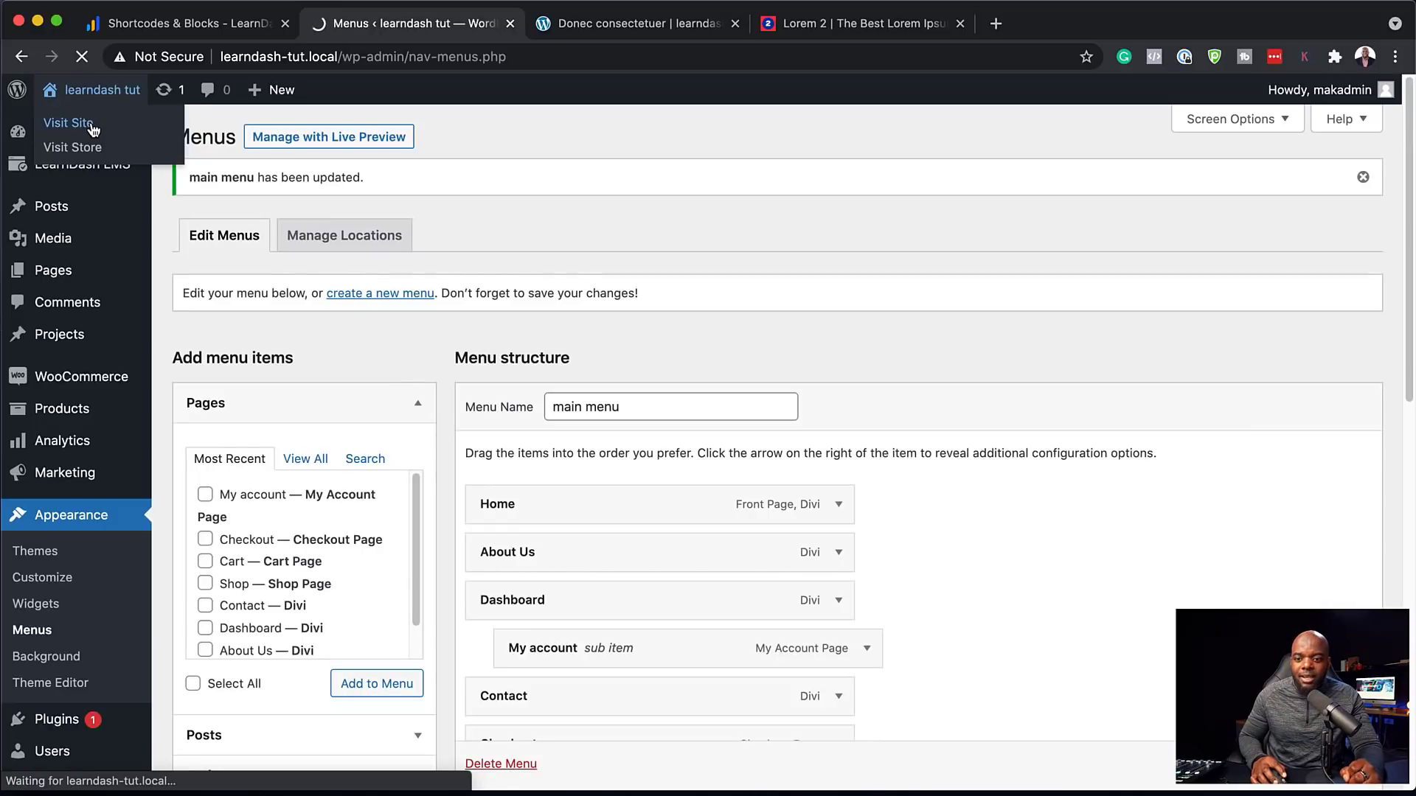
mouse_move(923, 143)
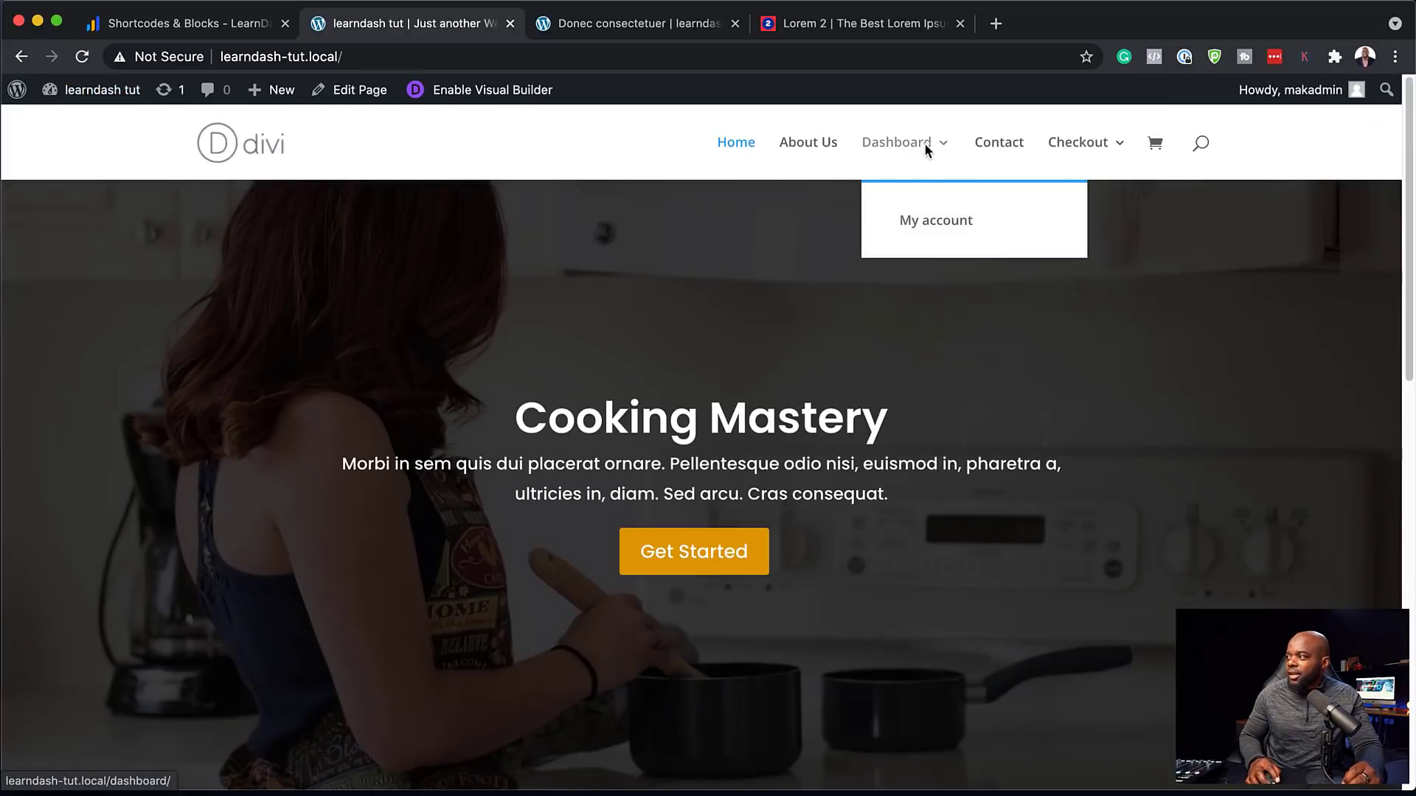
left_click(927, 224)
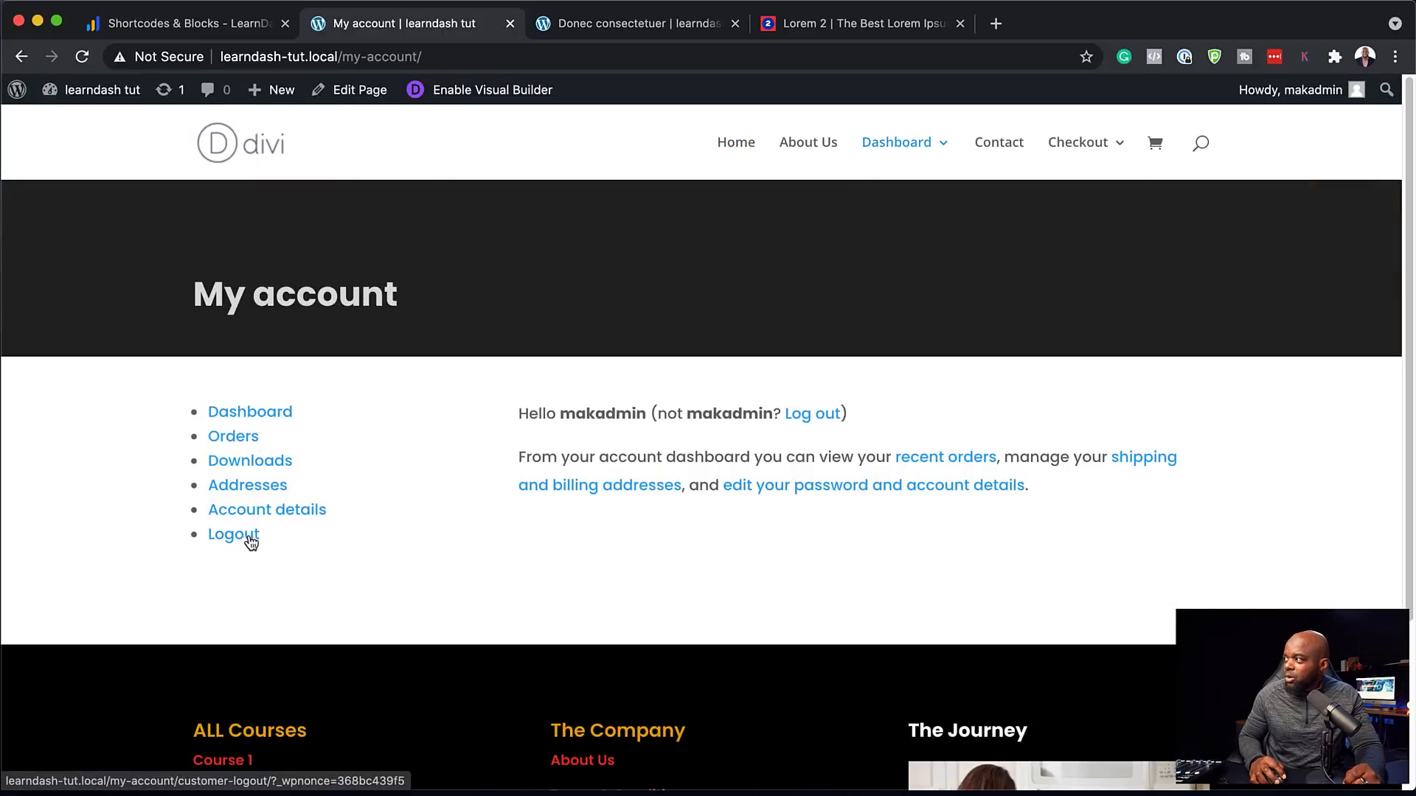
left_click(22, 57)
Check the empty Cart page under Checkout, then return to the home page
mouse_move(1100, 153)
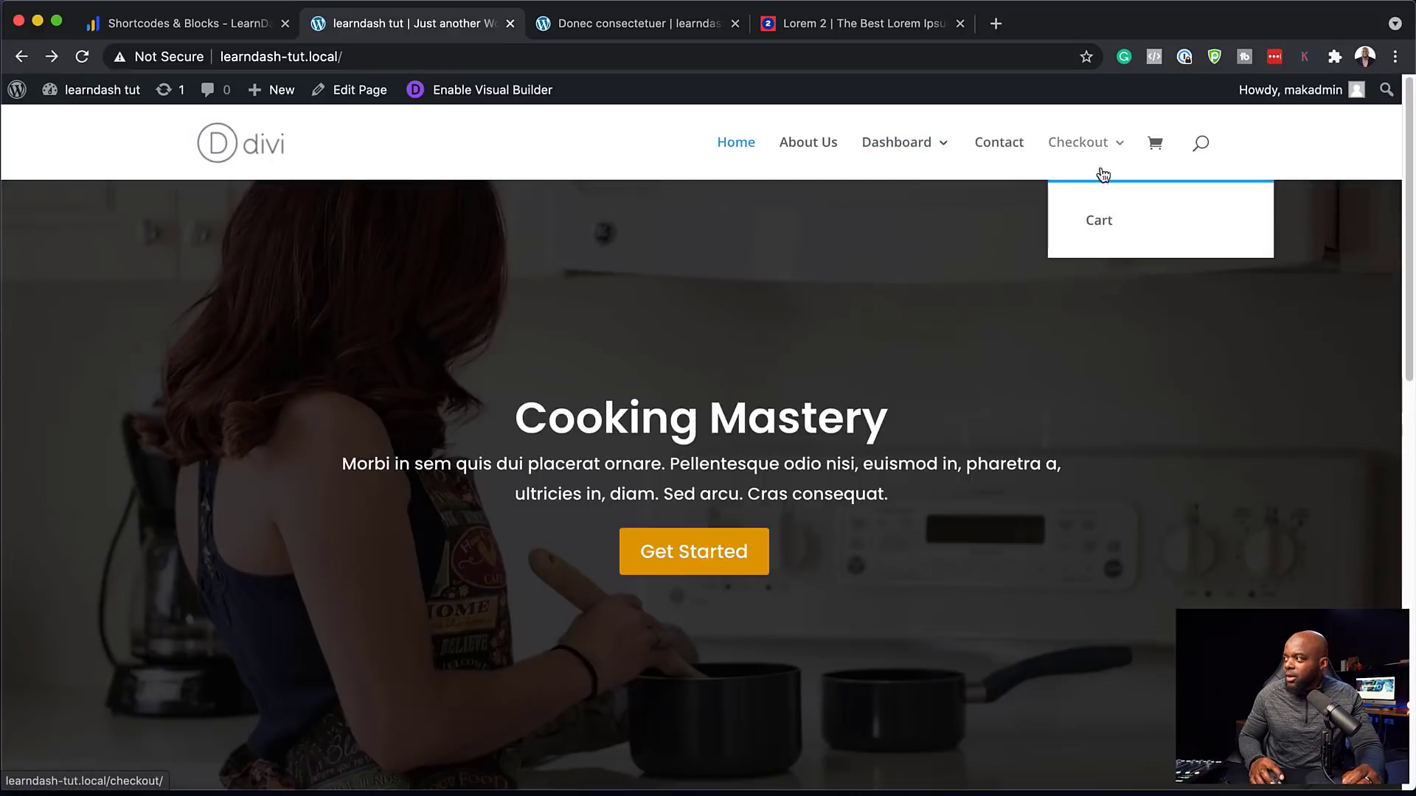
left_click(1107, 230)
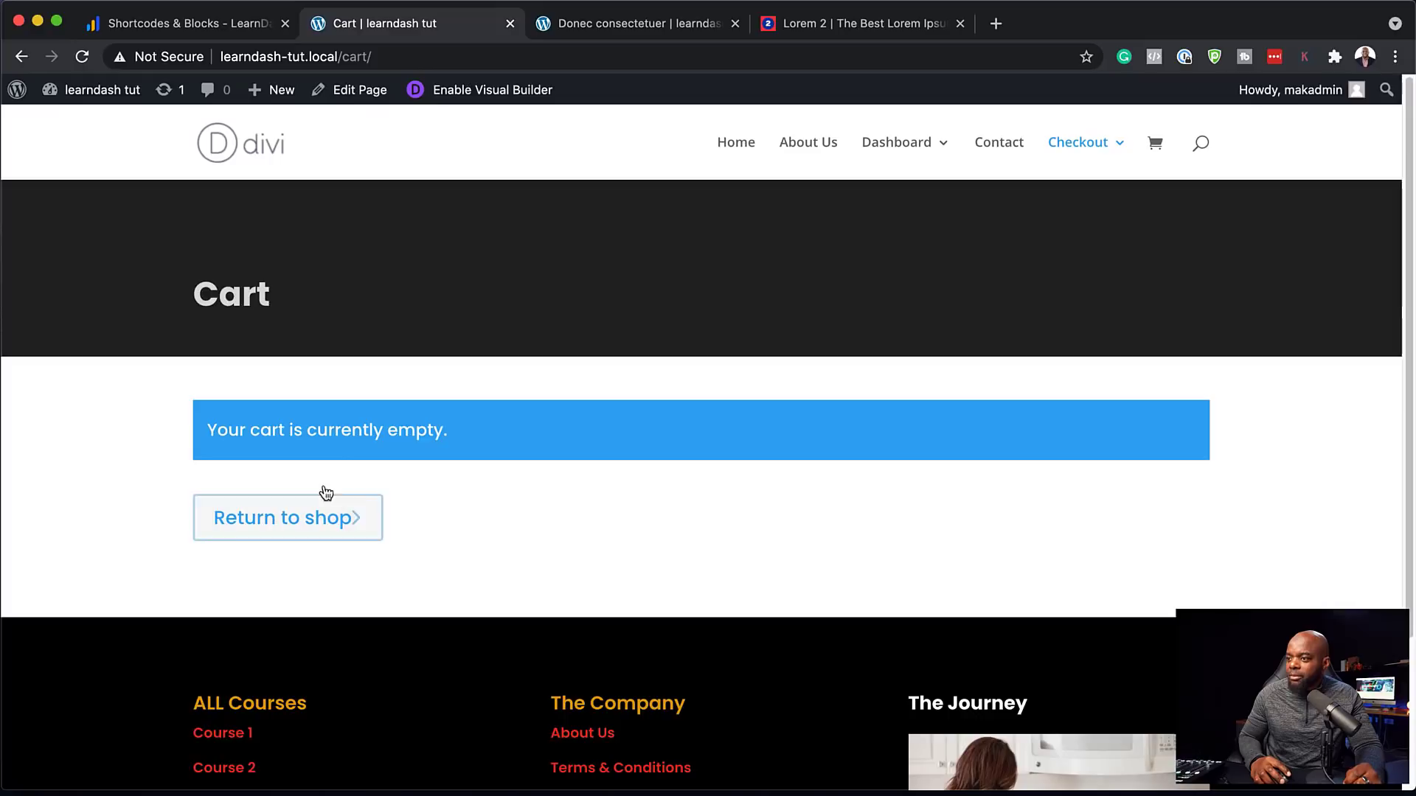
left_click(22, 56)
scroll(906, 410, "down", 1)
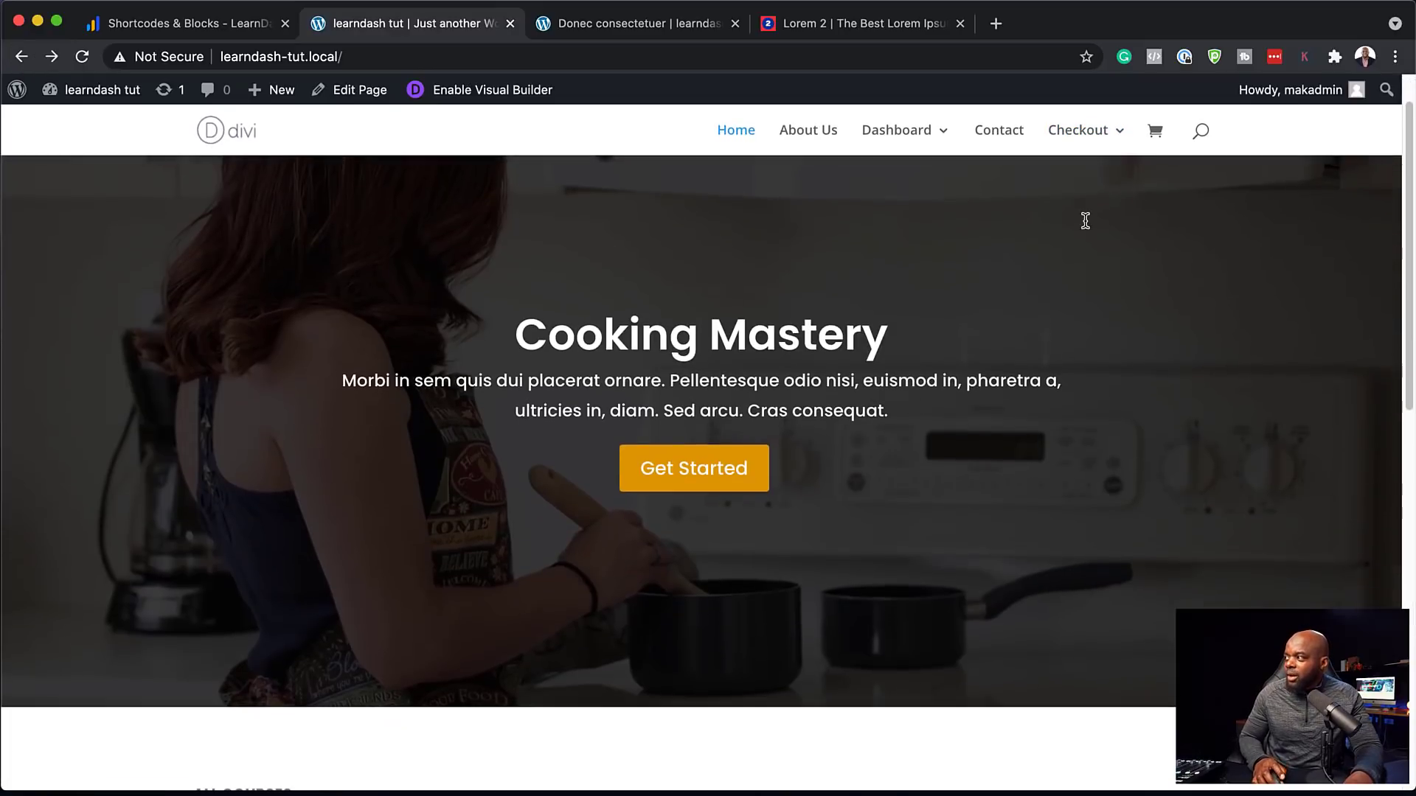
scroll(1085, 354, "up", 1)
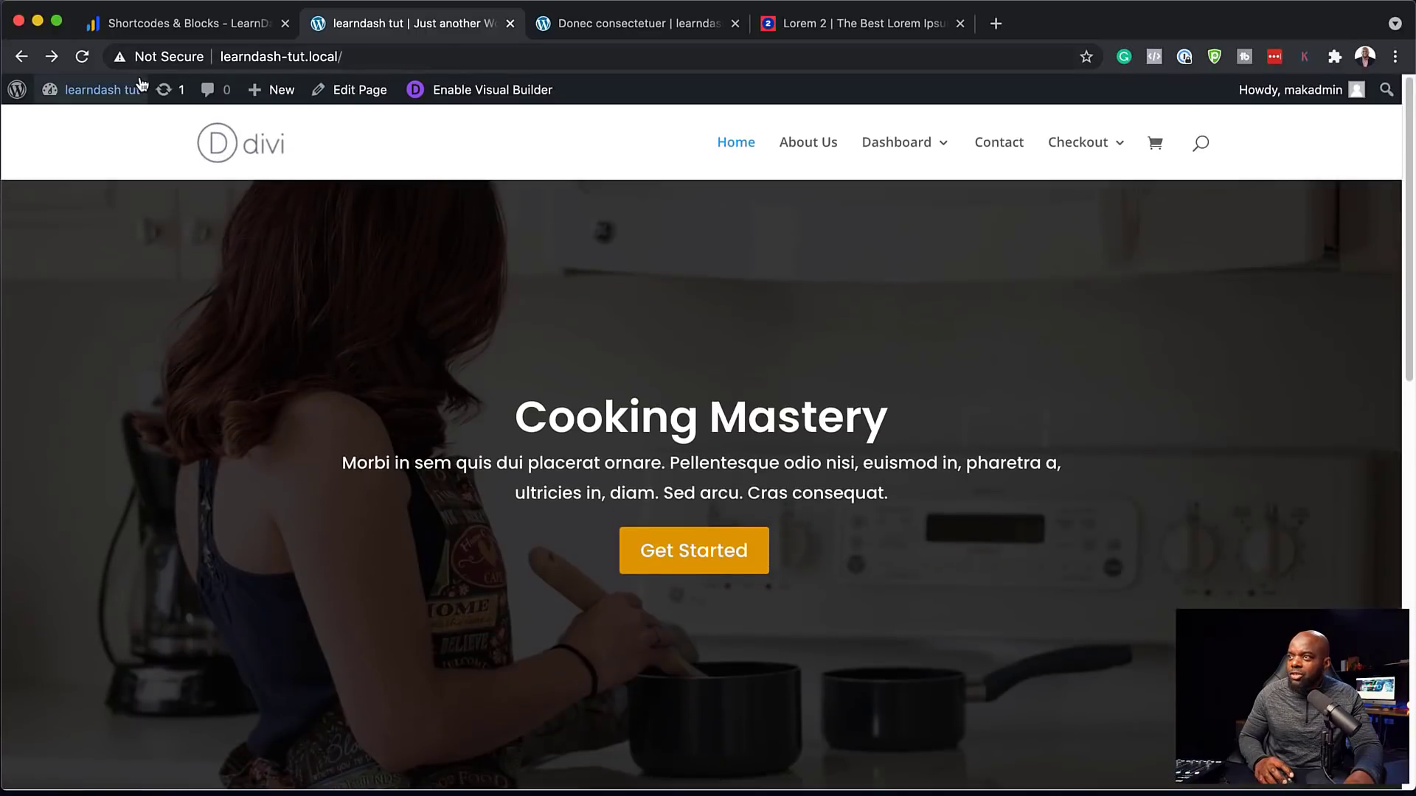
mouse_move(102, 90)
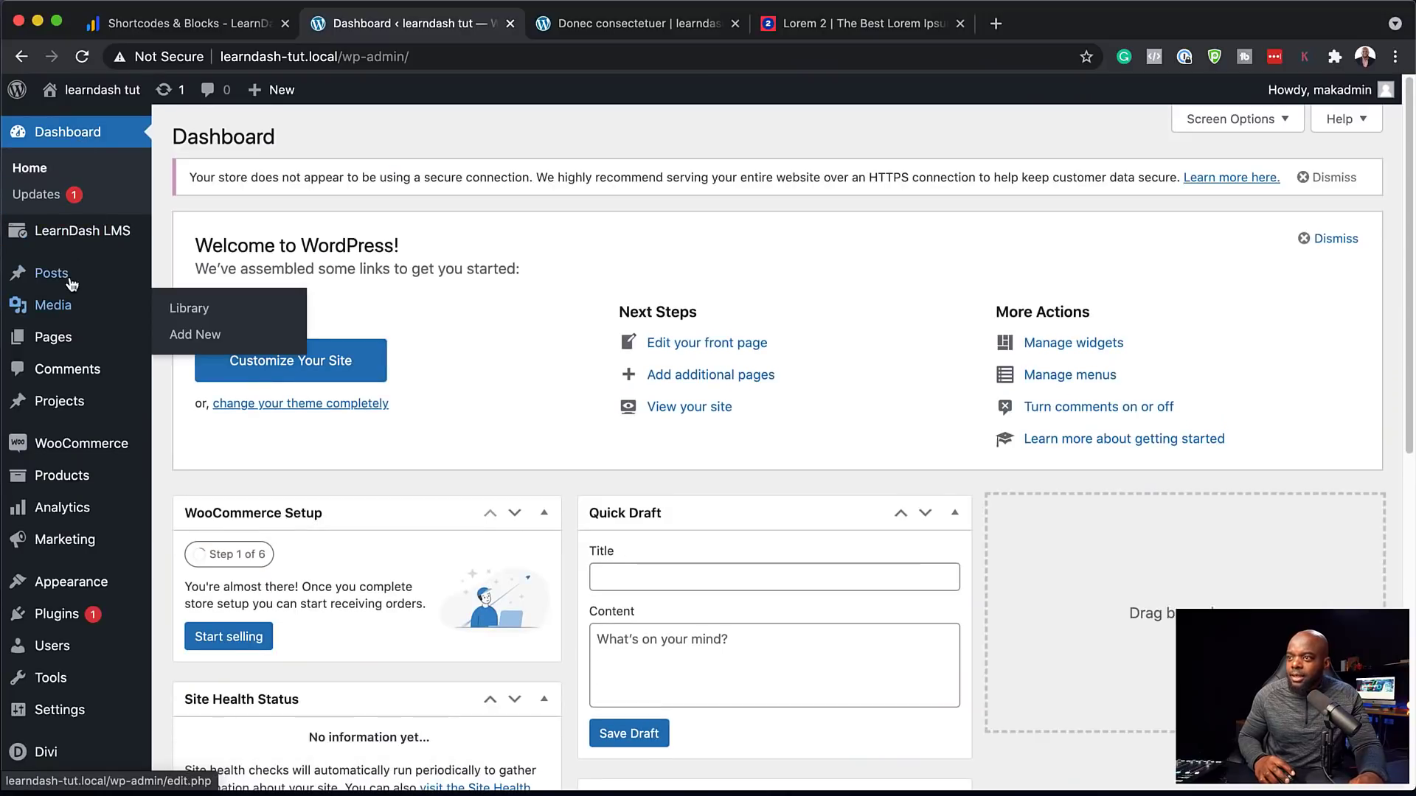
Create a new Login page with the LearnDash Login block via /learndash, publish and view it
mouse_move(89, 251)
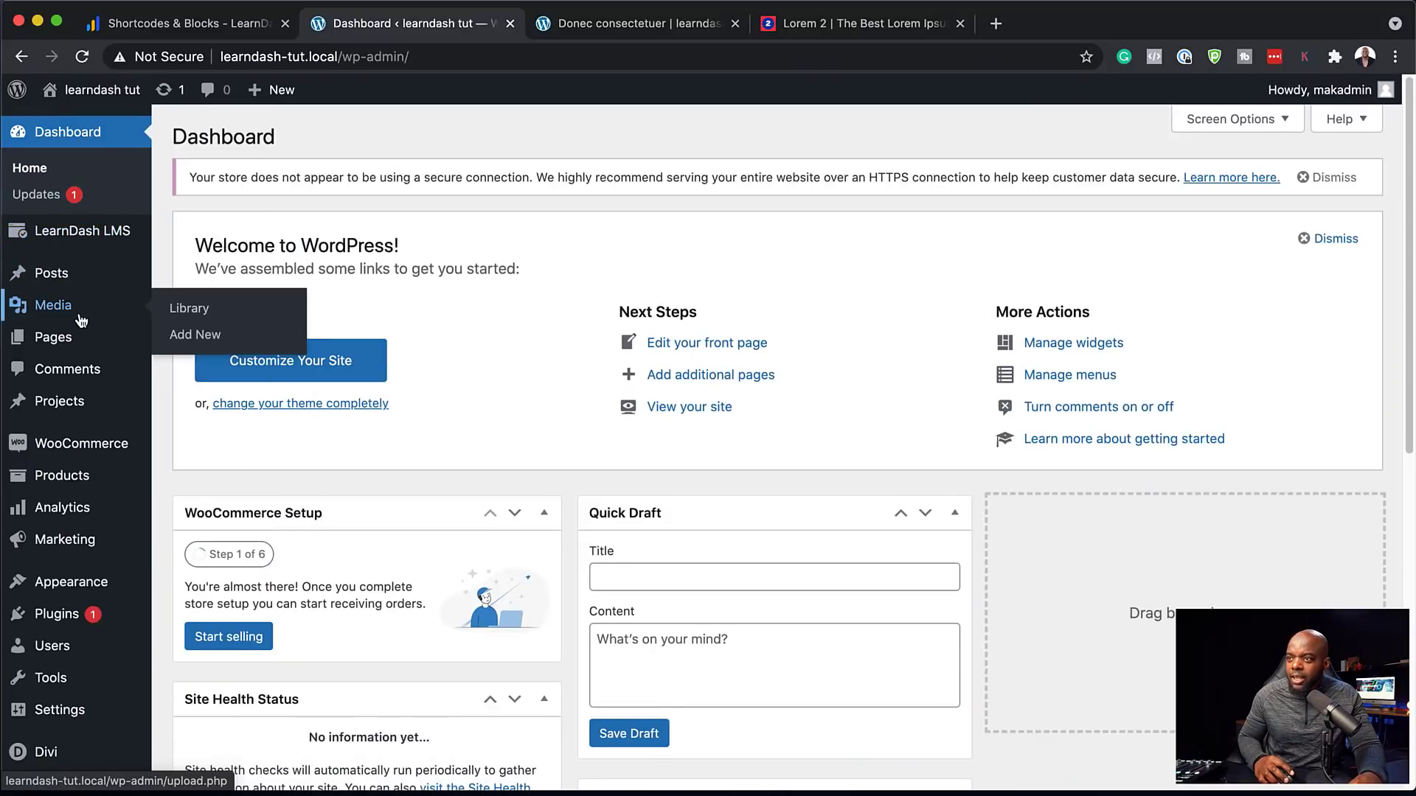
mouse_move(52, 337)
left_click(185, 369)
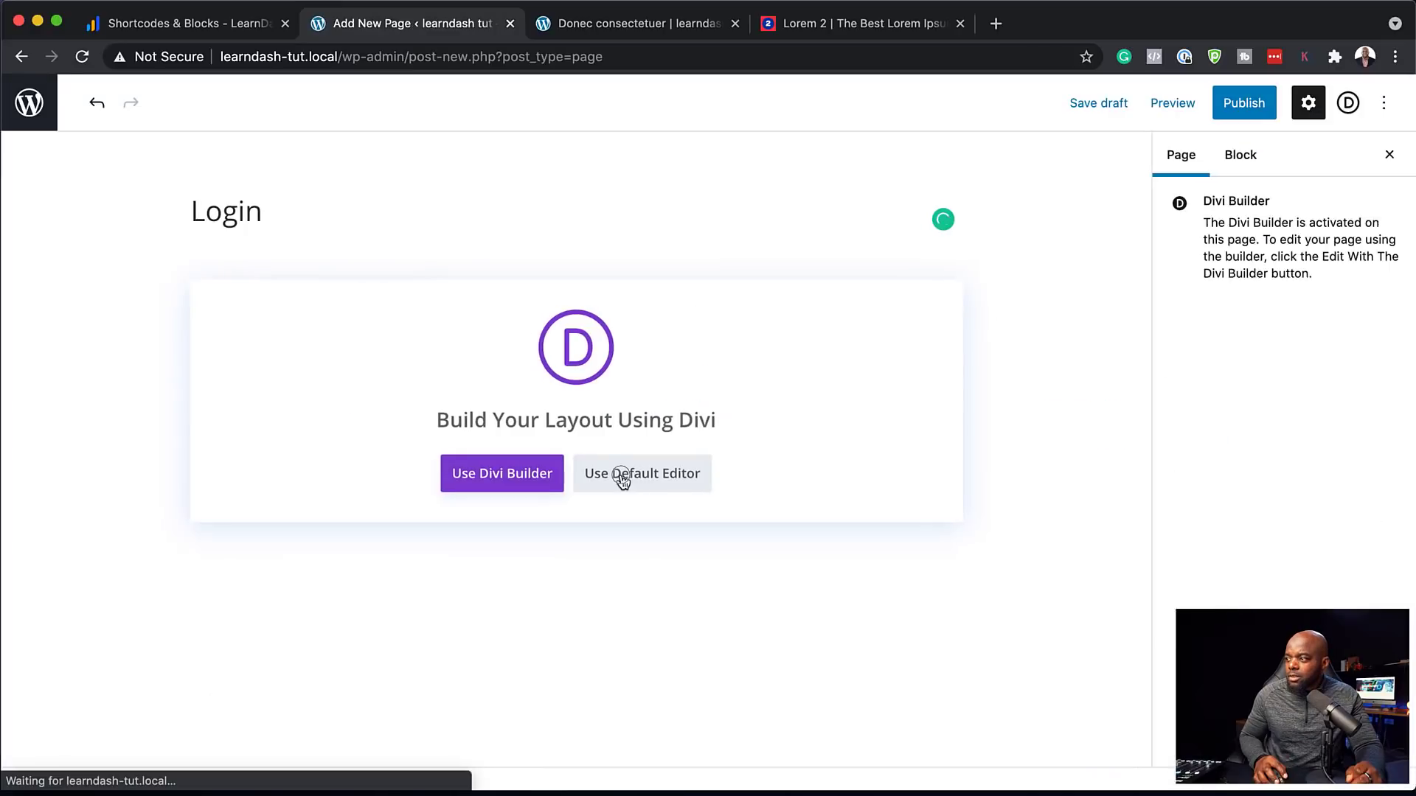
left_click(621, 475)
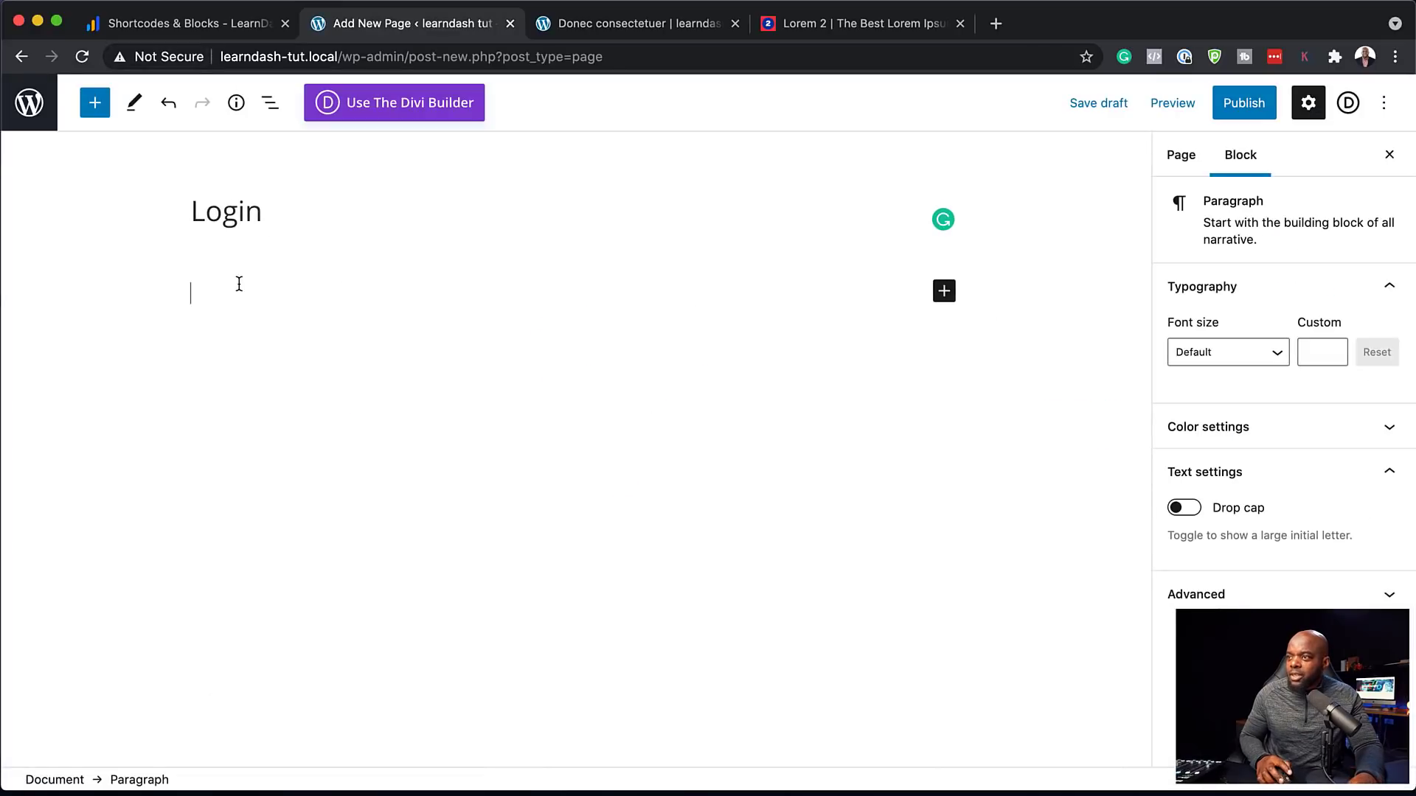
type("/")
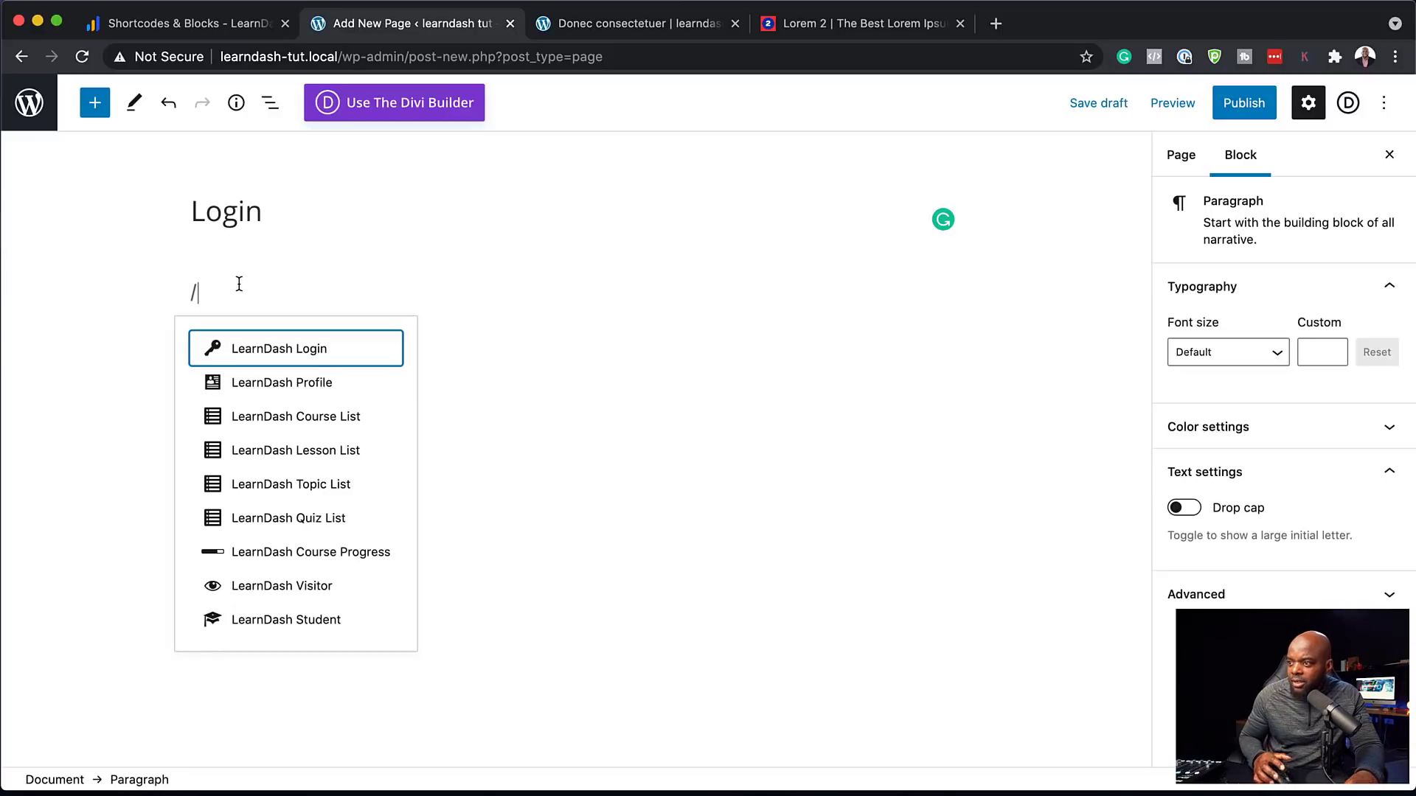
type("learndash")
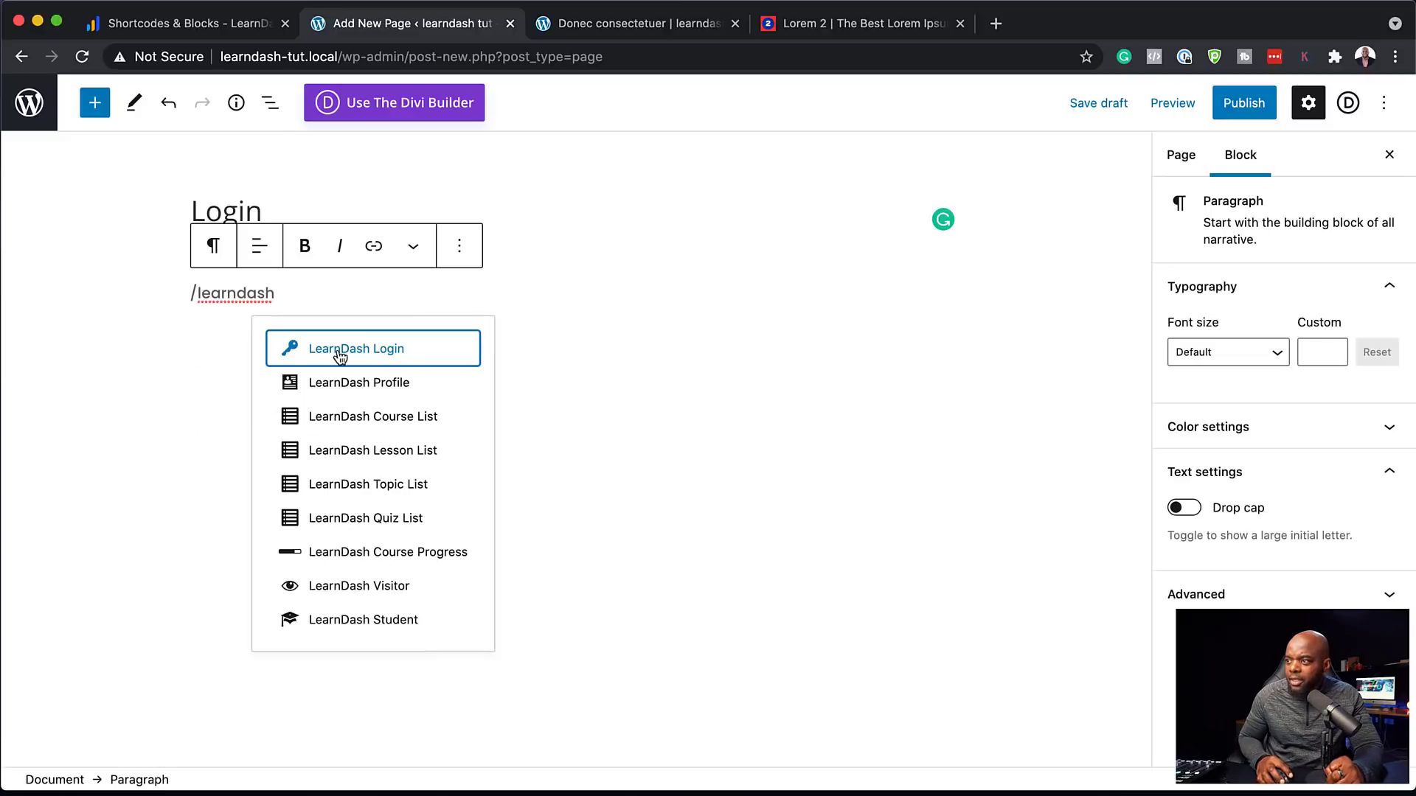
left_click(392, 353)
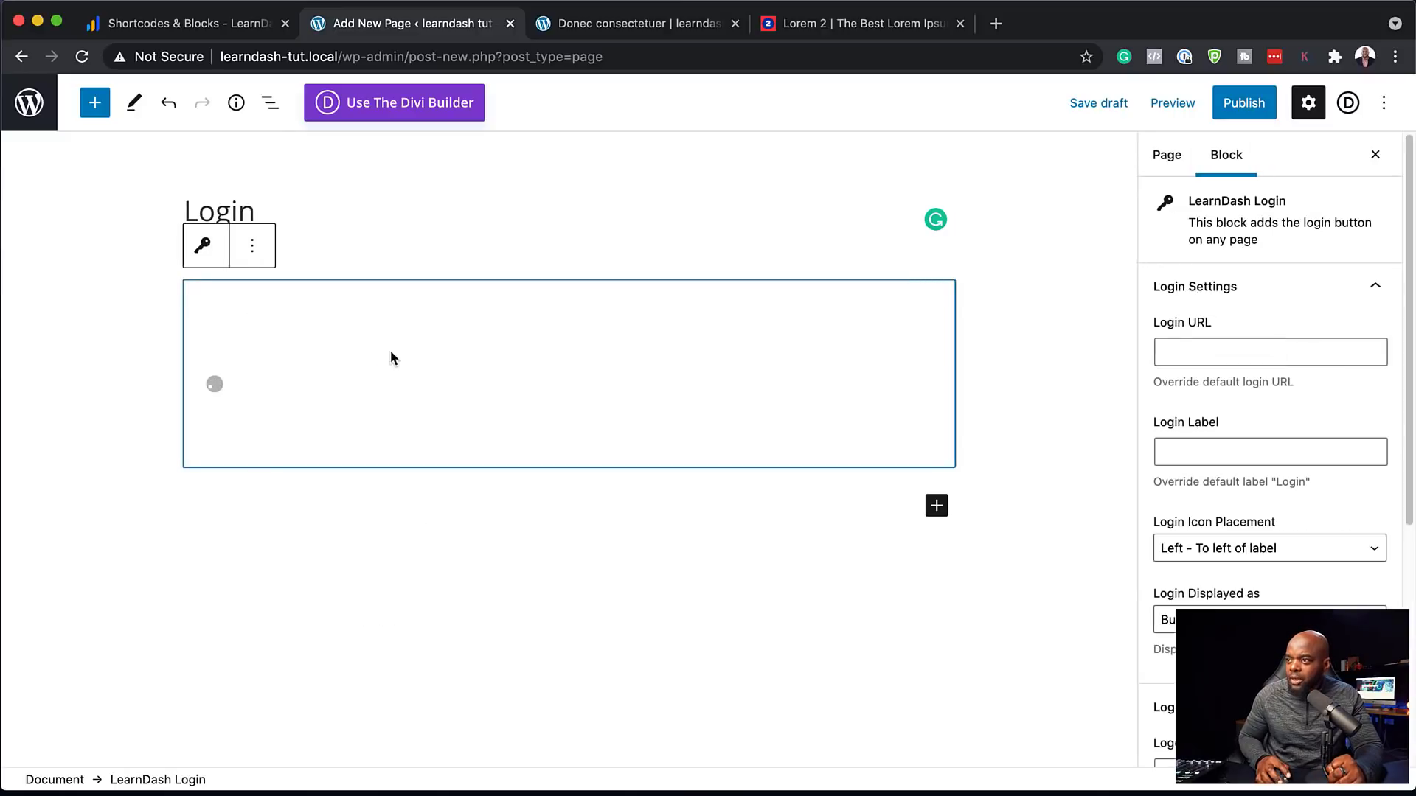
left_click(1253, 107)
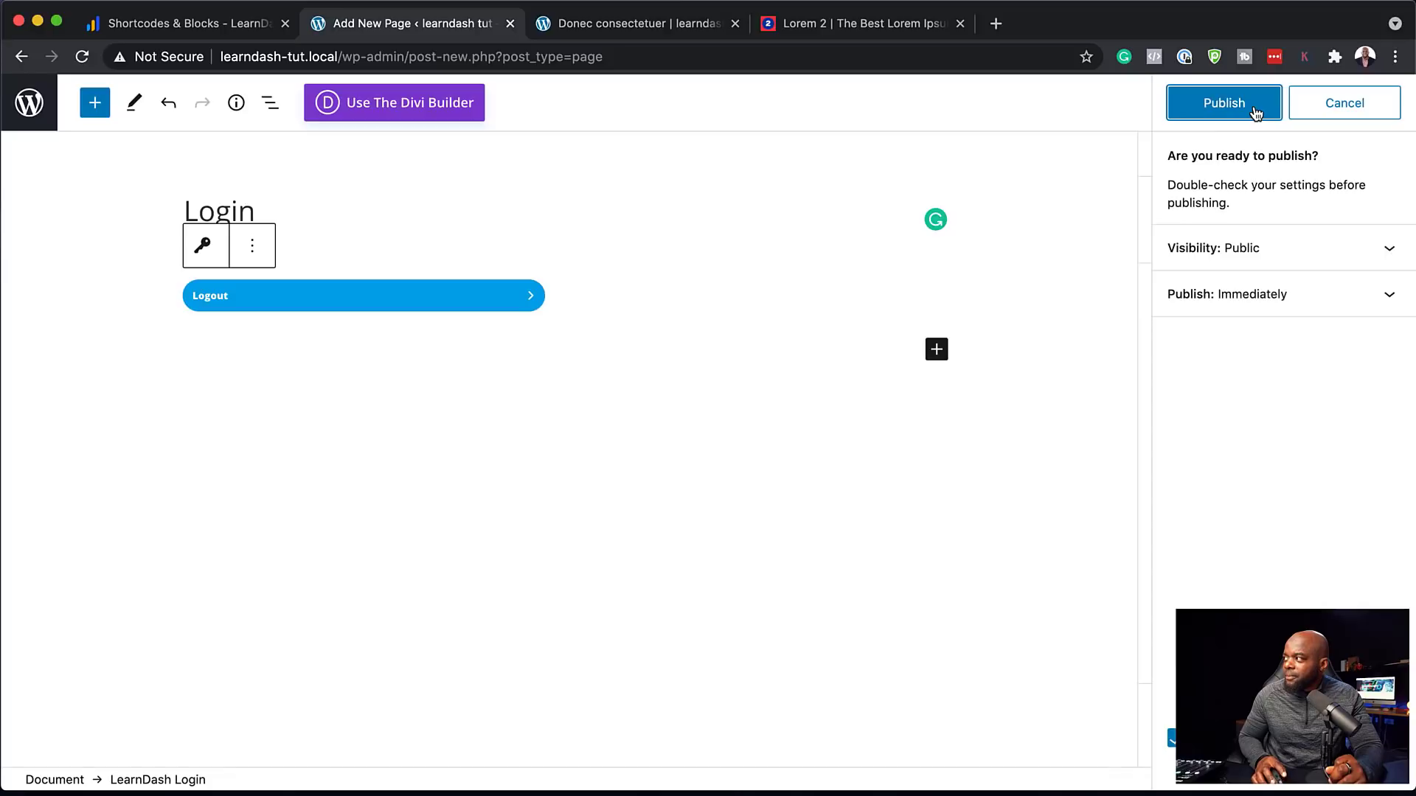
left_click(1256, 111)
left_click(201, 739)
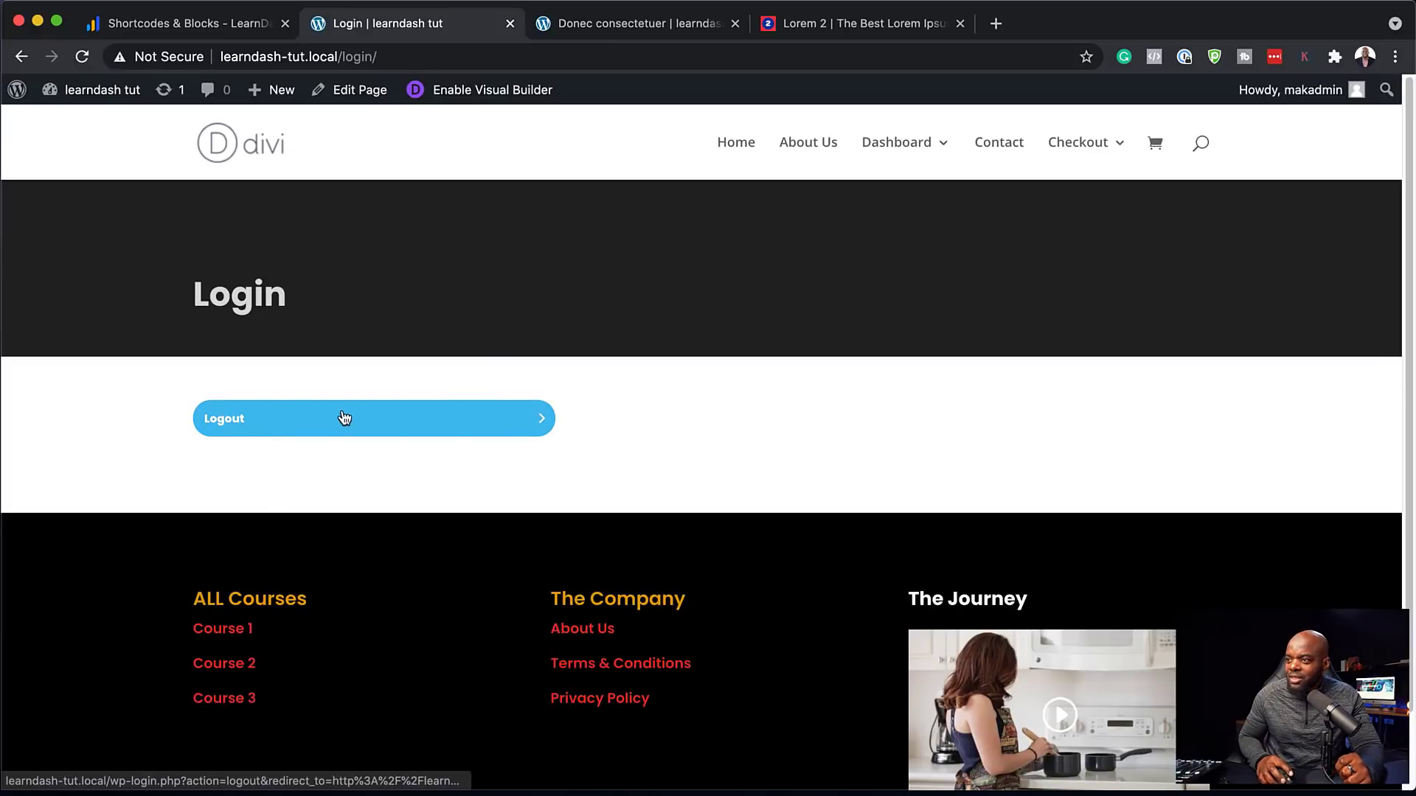
left_click(388, 60)
key("super+c")
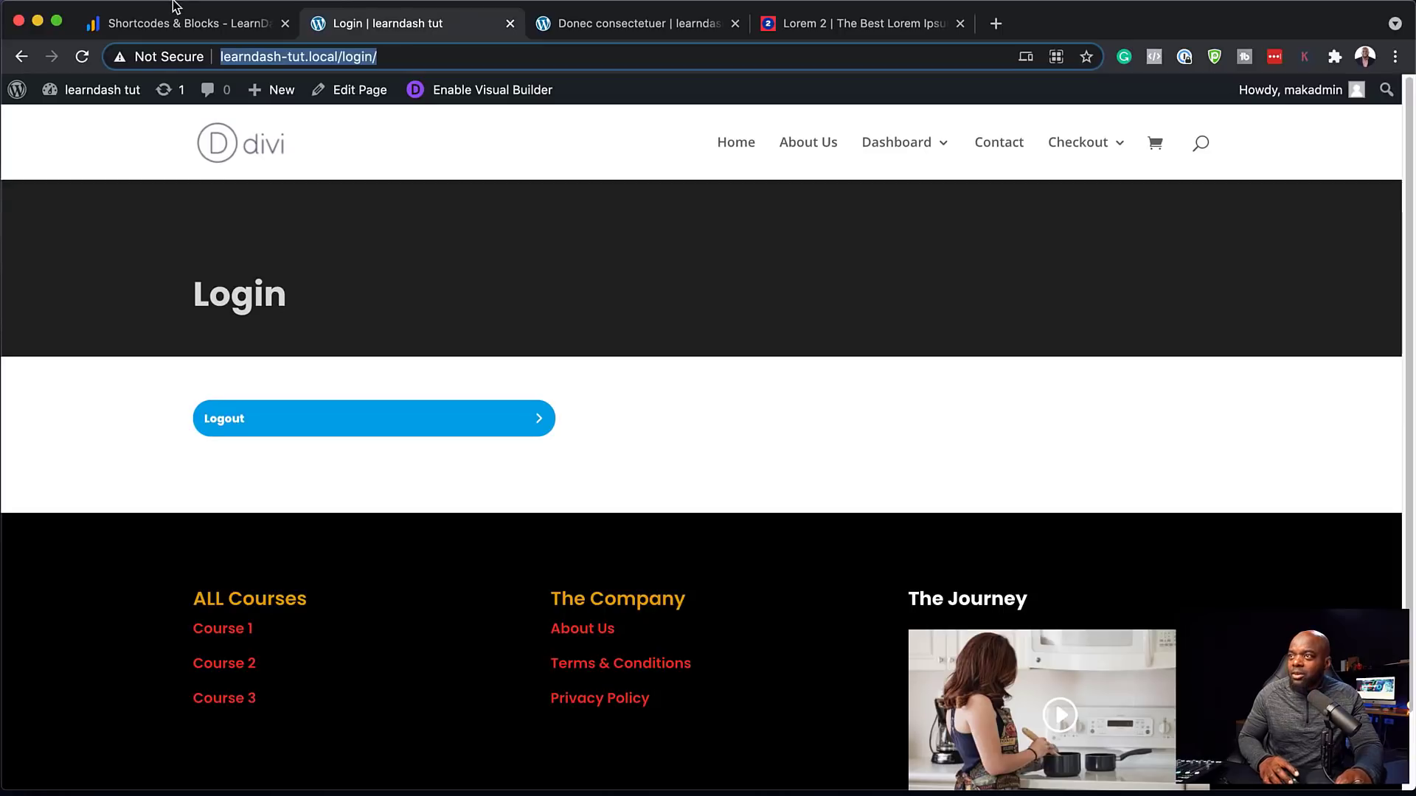
left_click(130, 11)
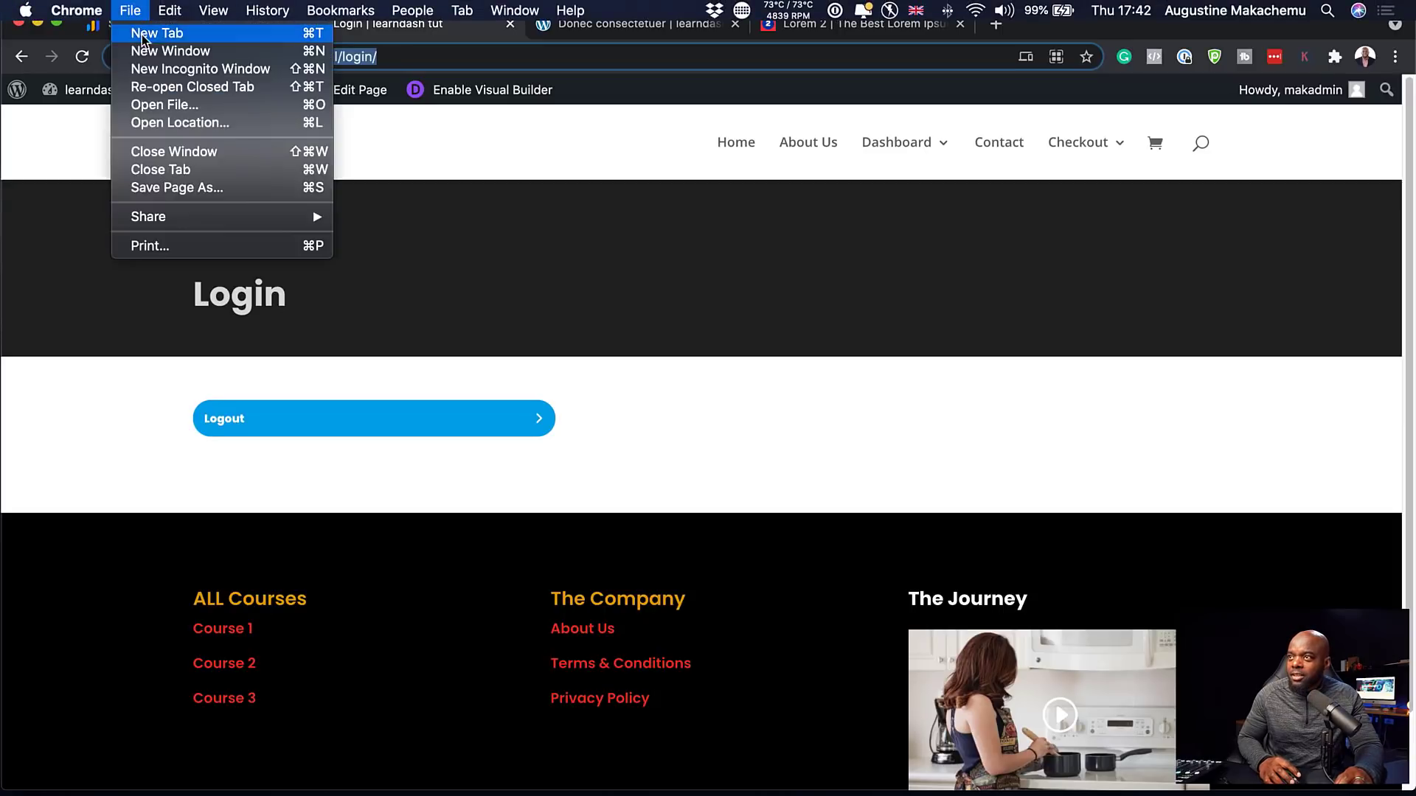
left_click(194, 76)
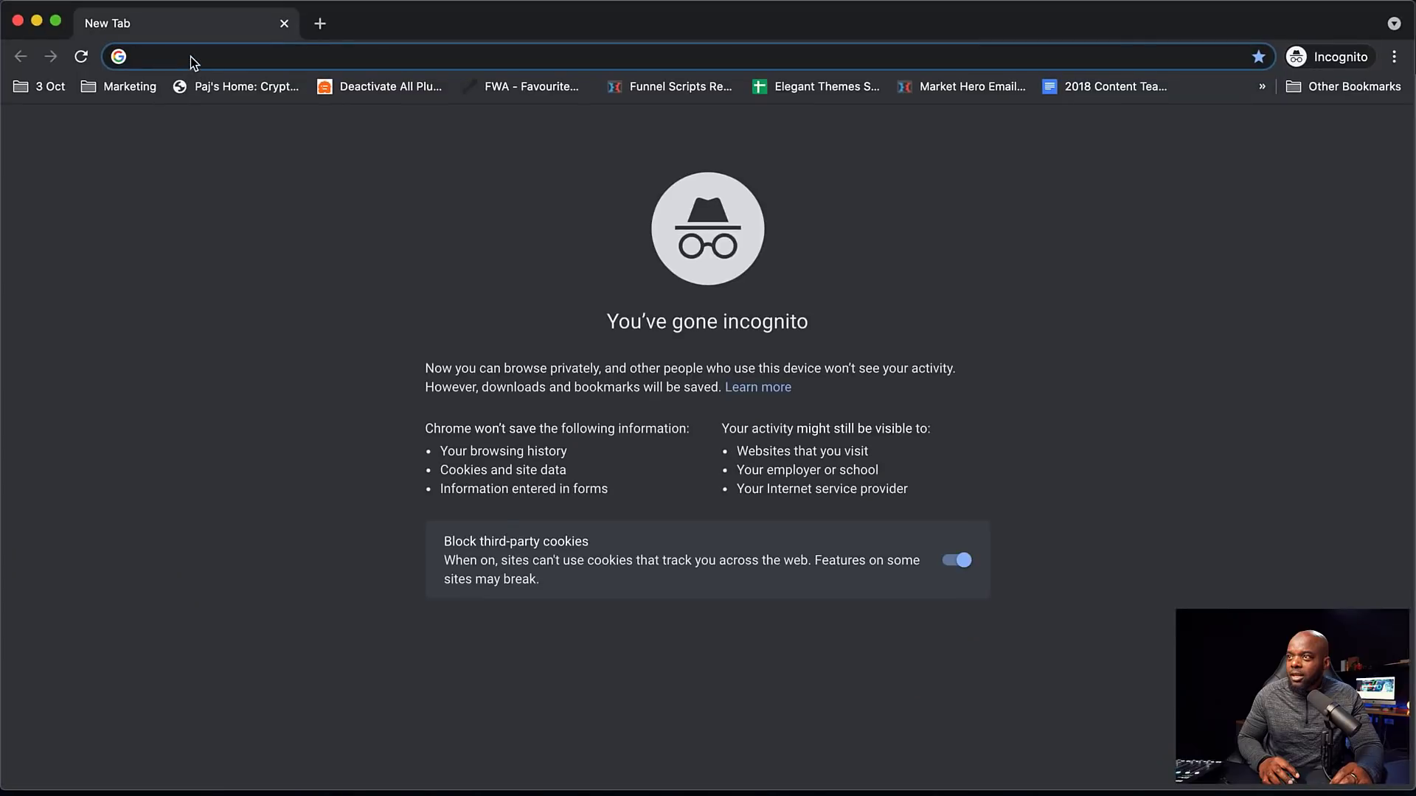
key("super+v")
key("Return")
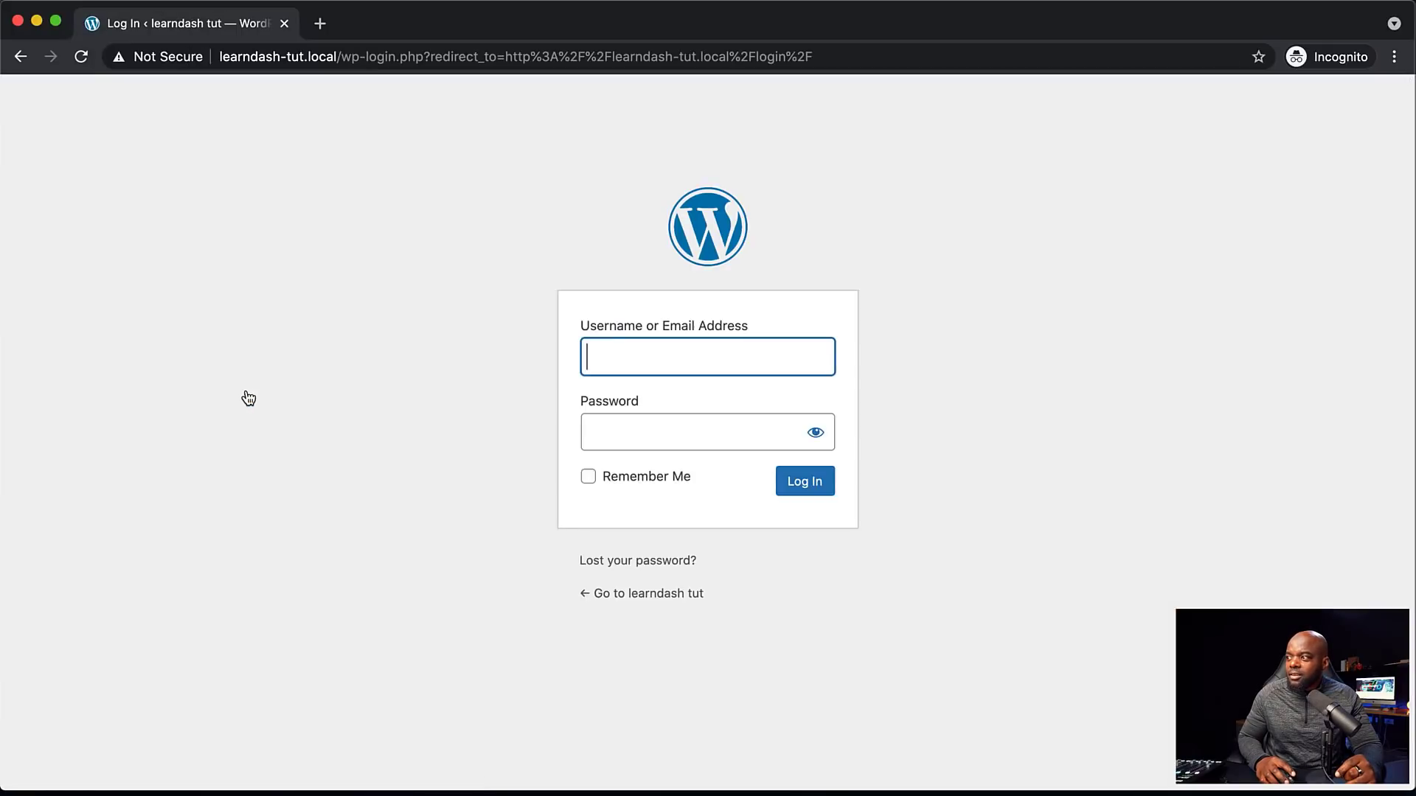
left_click(608, 352)
left_click(465, 353)
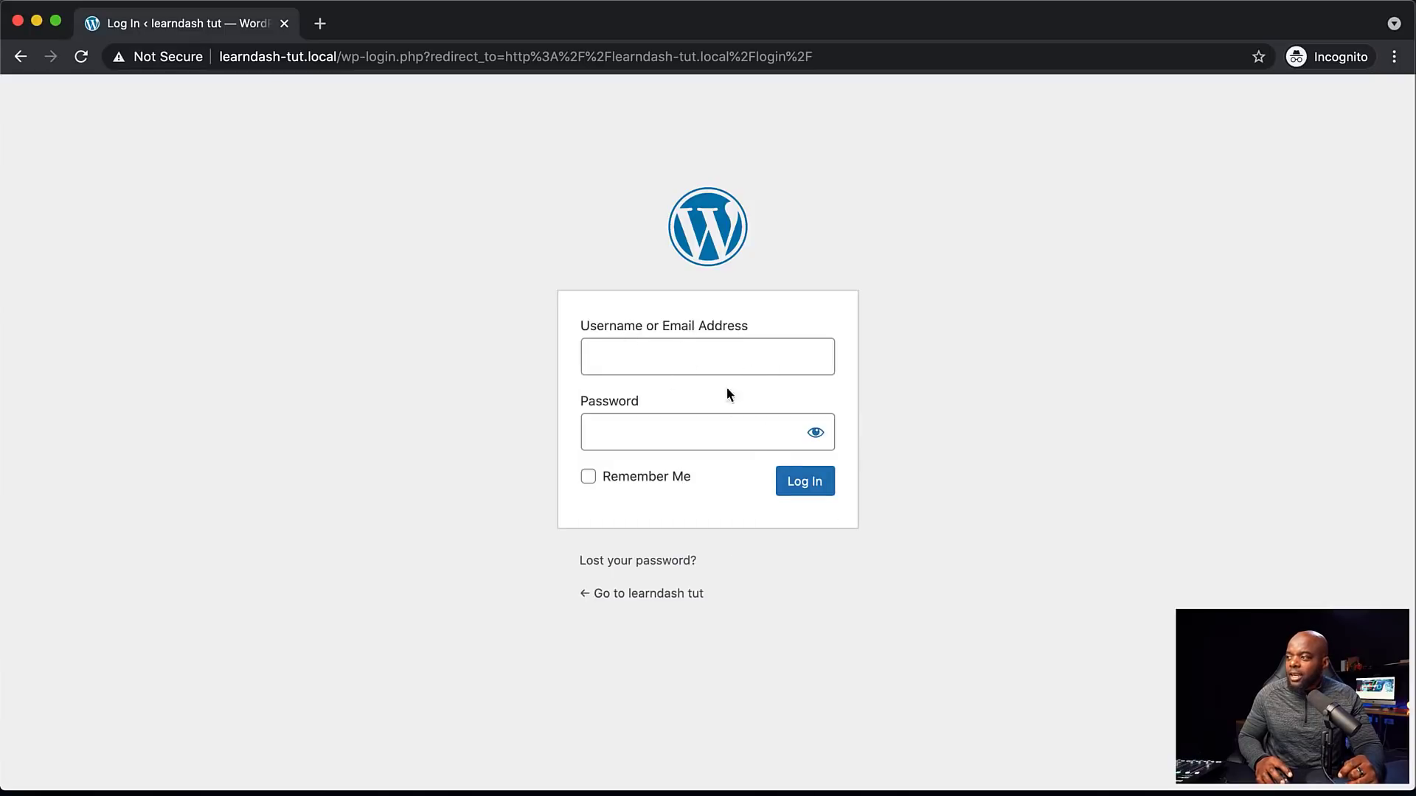
left_click(18, 22)
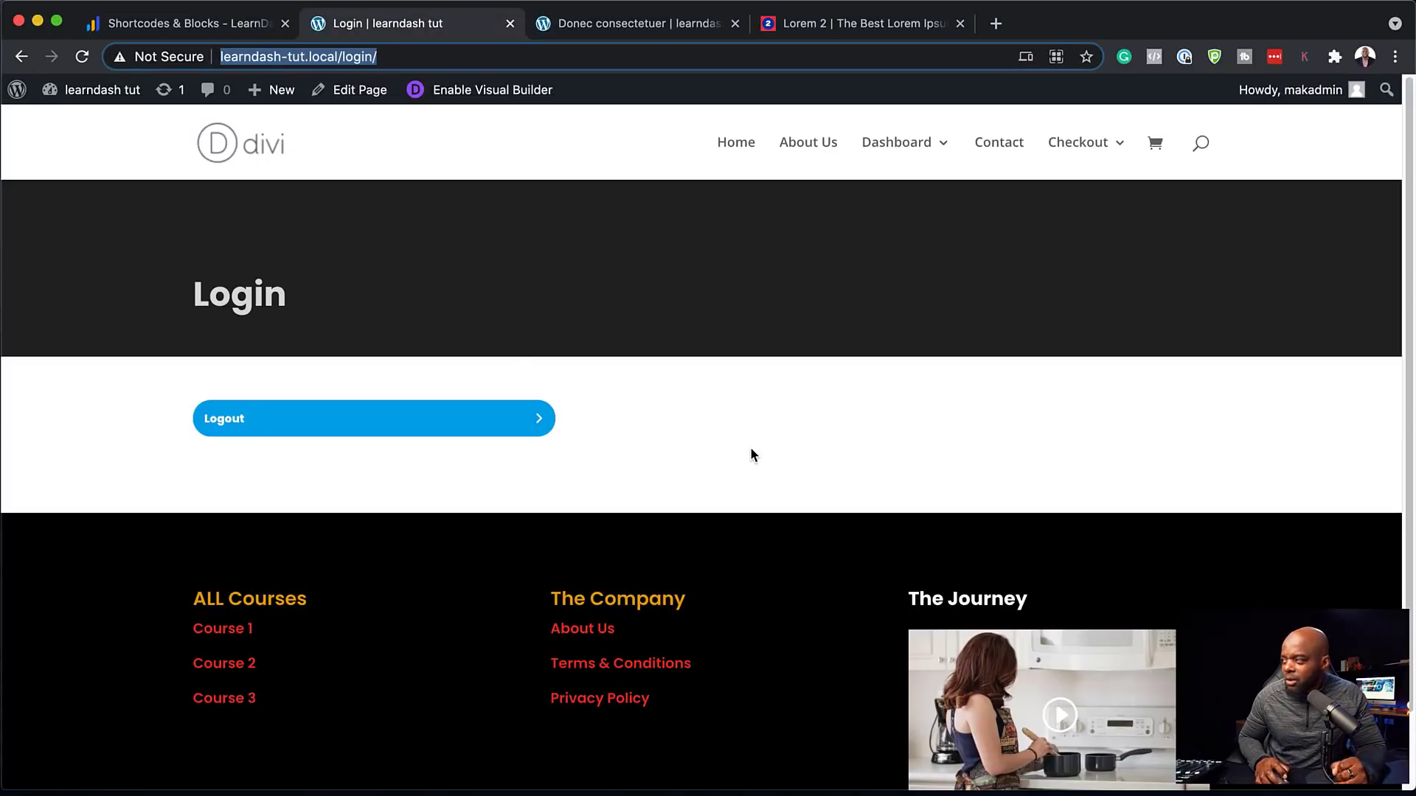
Add the Login page to the main menu in Appearance > Menus and save it
mouse_move(109, 98)
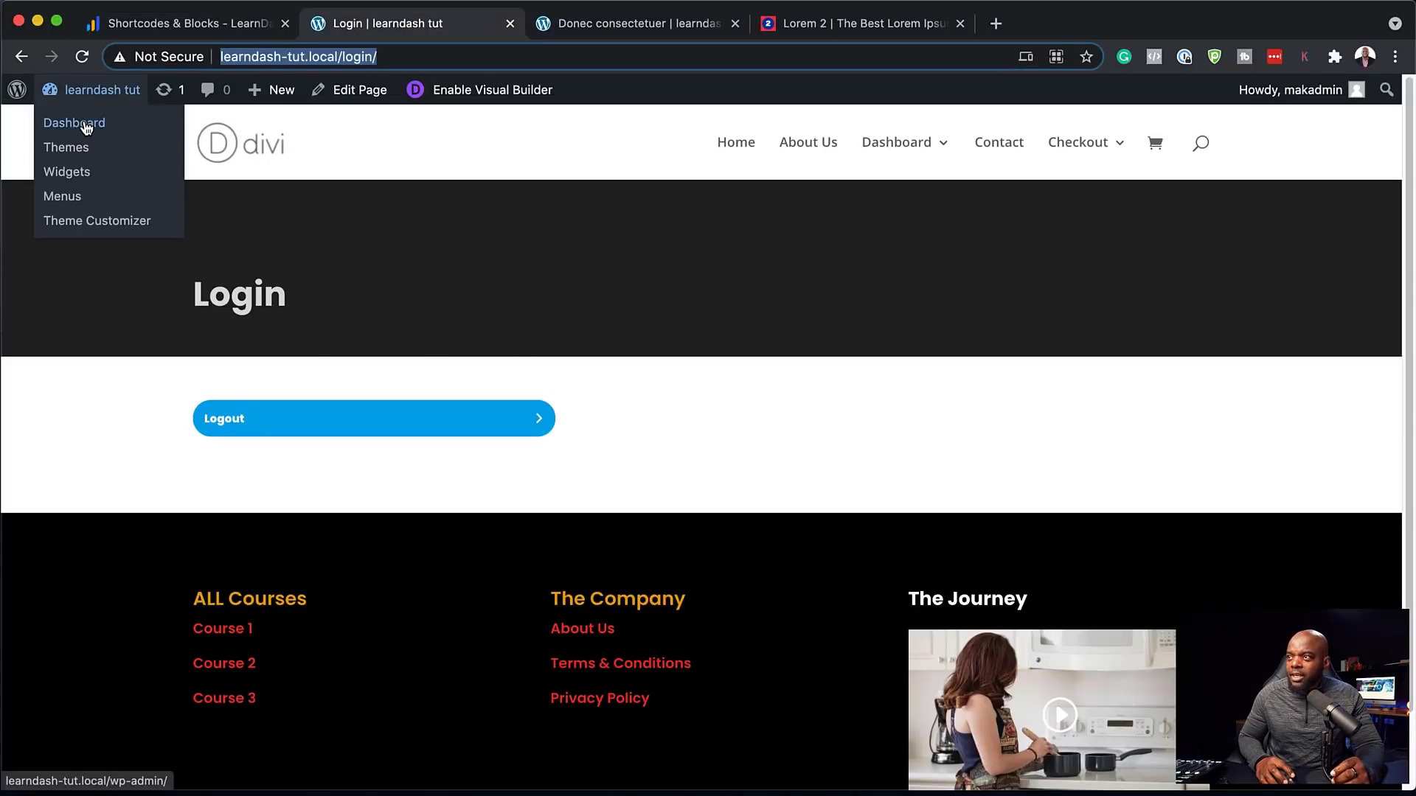
left_click(84, 124)
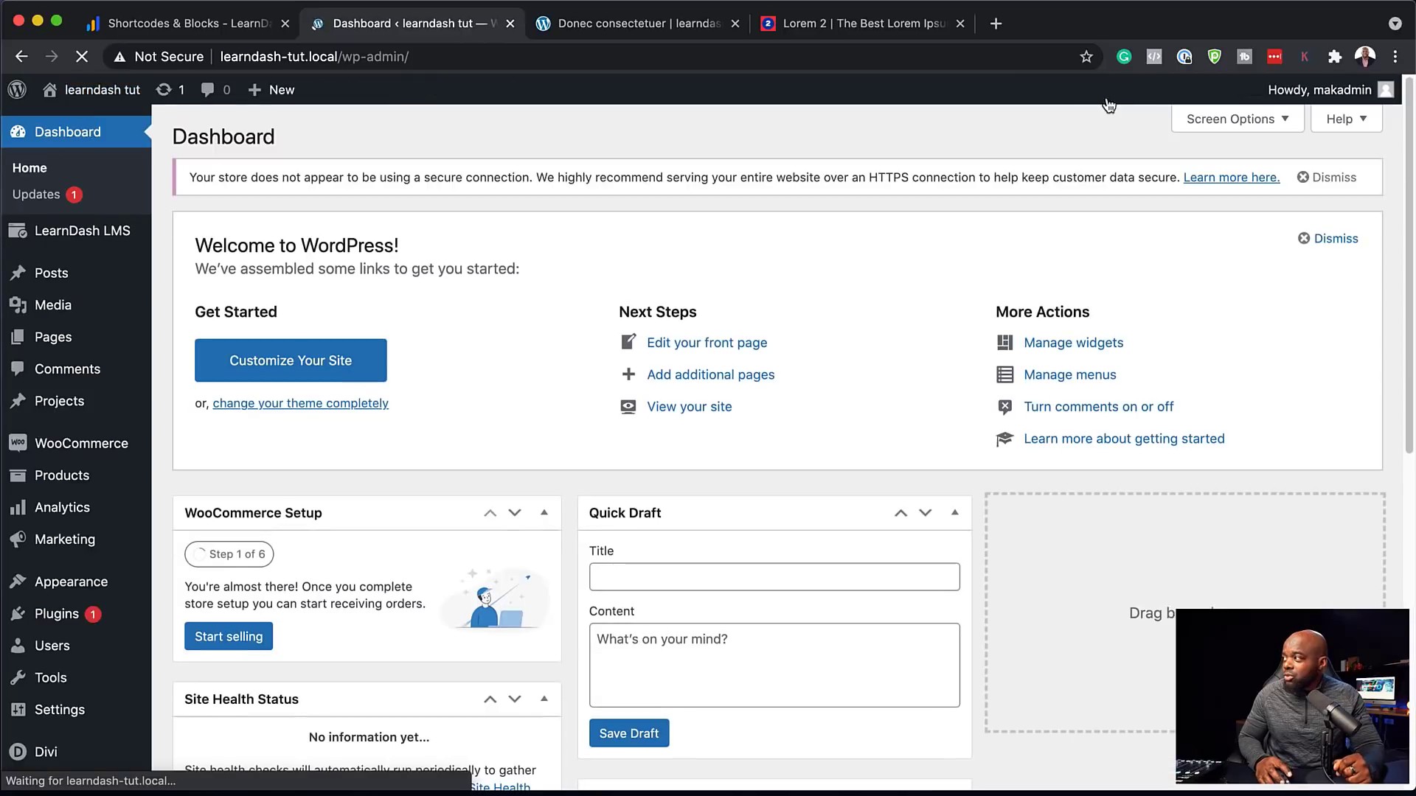
scroll(93, 593, "down", 1)
mouse_move(104, 574)
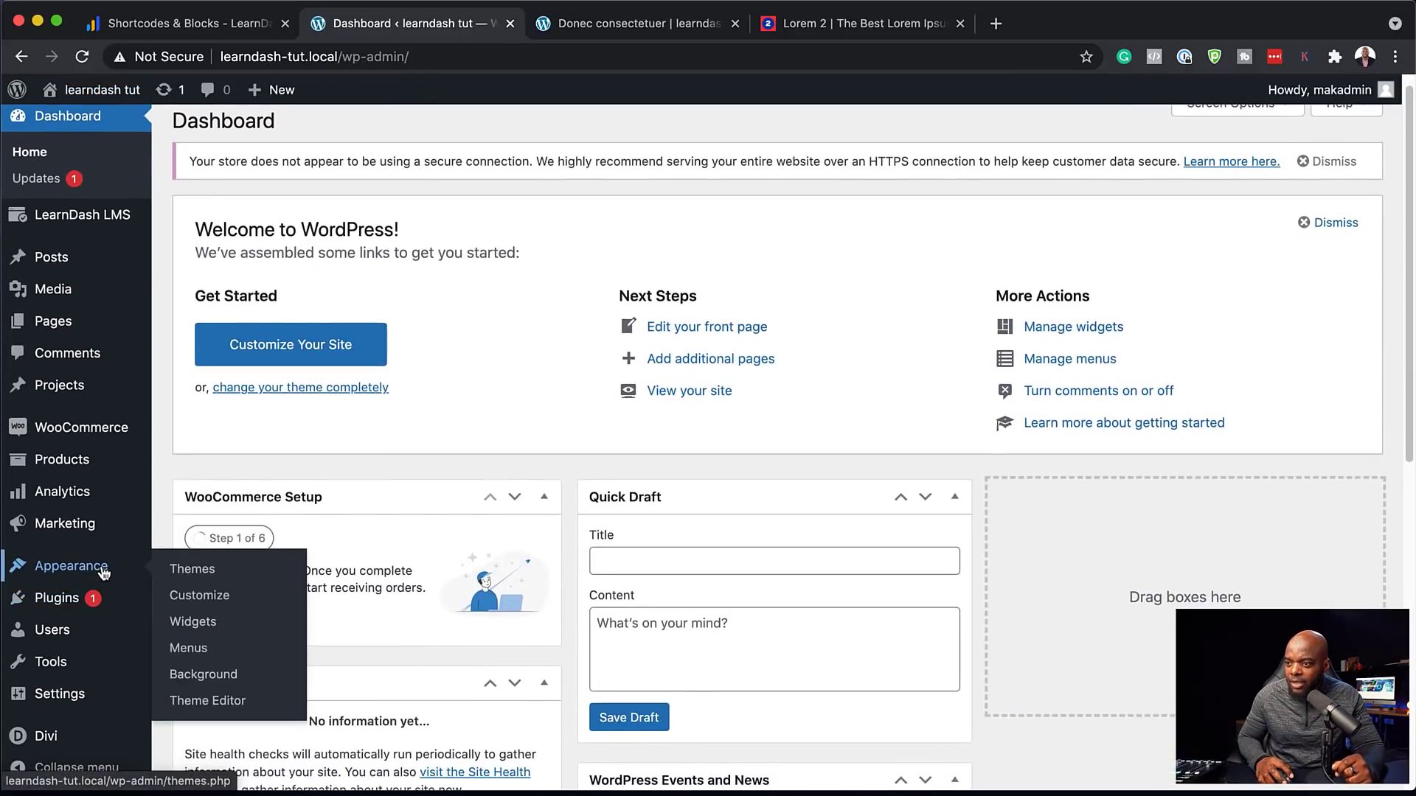
left_click(207, 649)
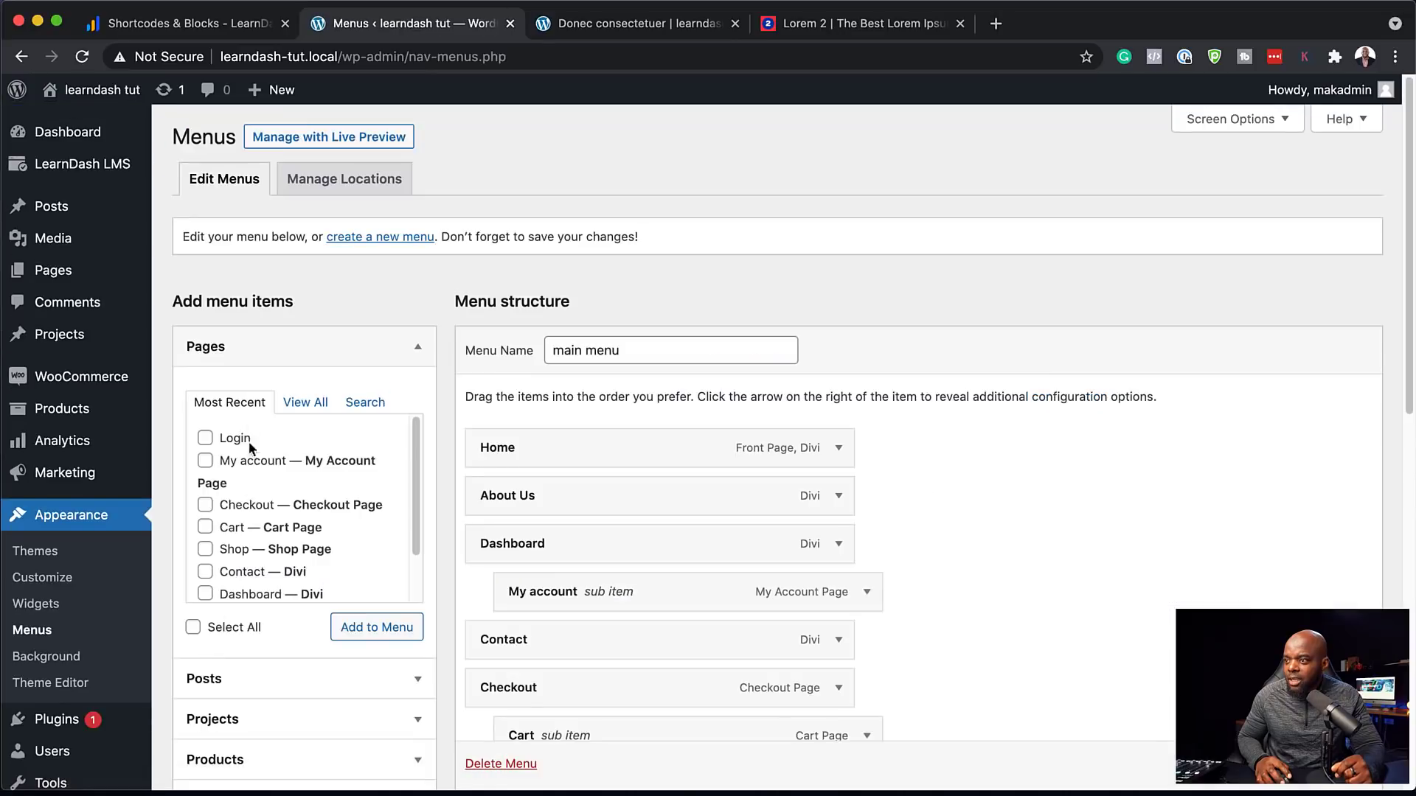
left_click(374, 628)
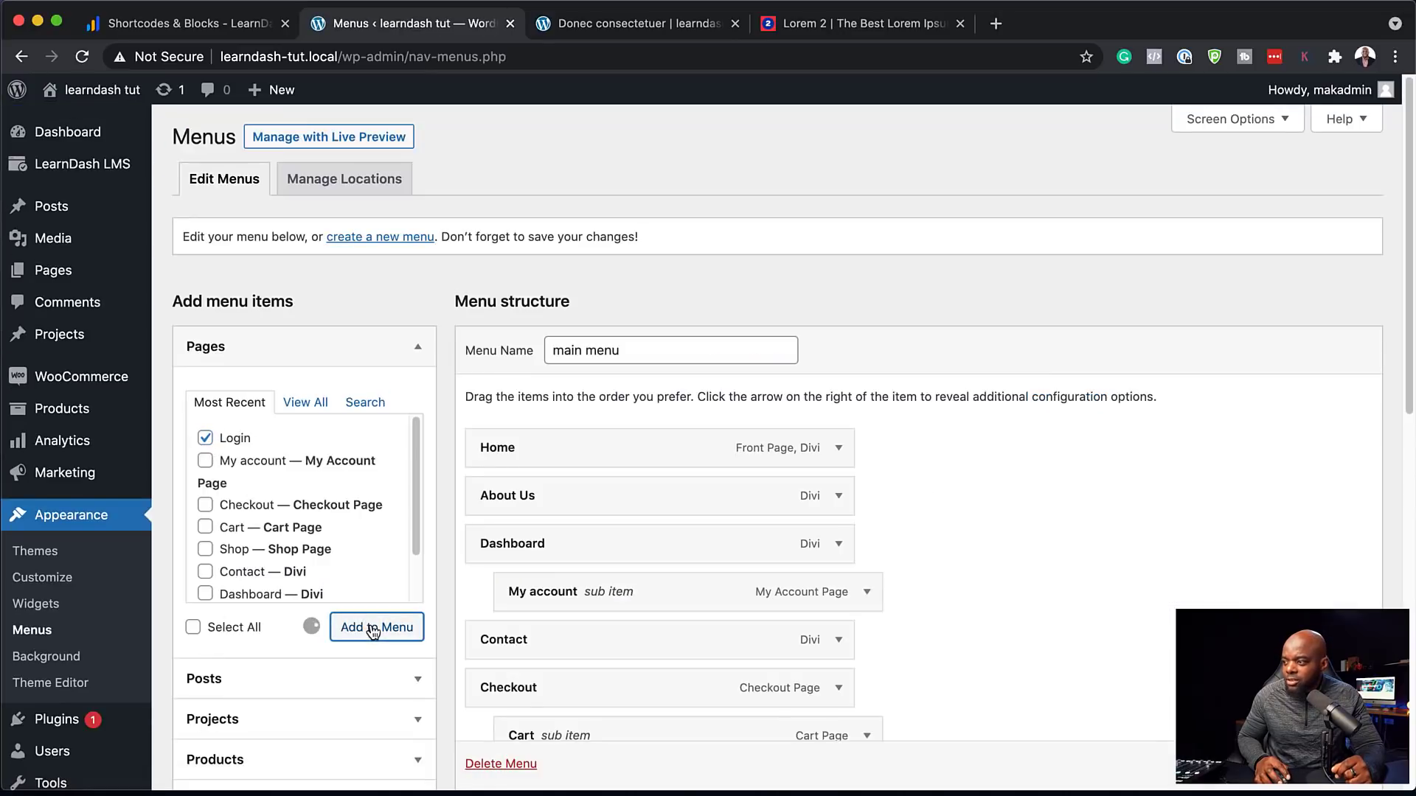
scroll(1059, 577, "down", 3)
left_click(1336, 764)
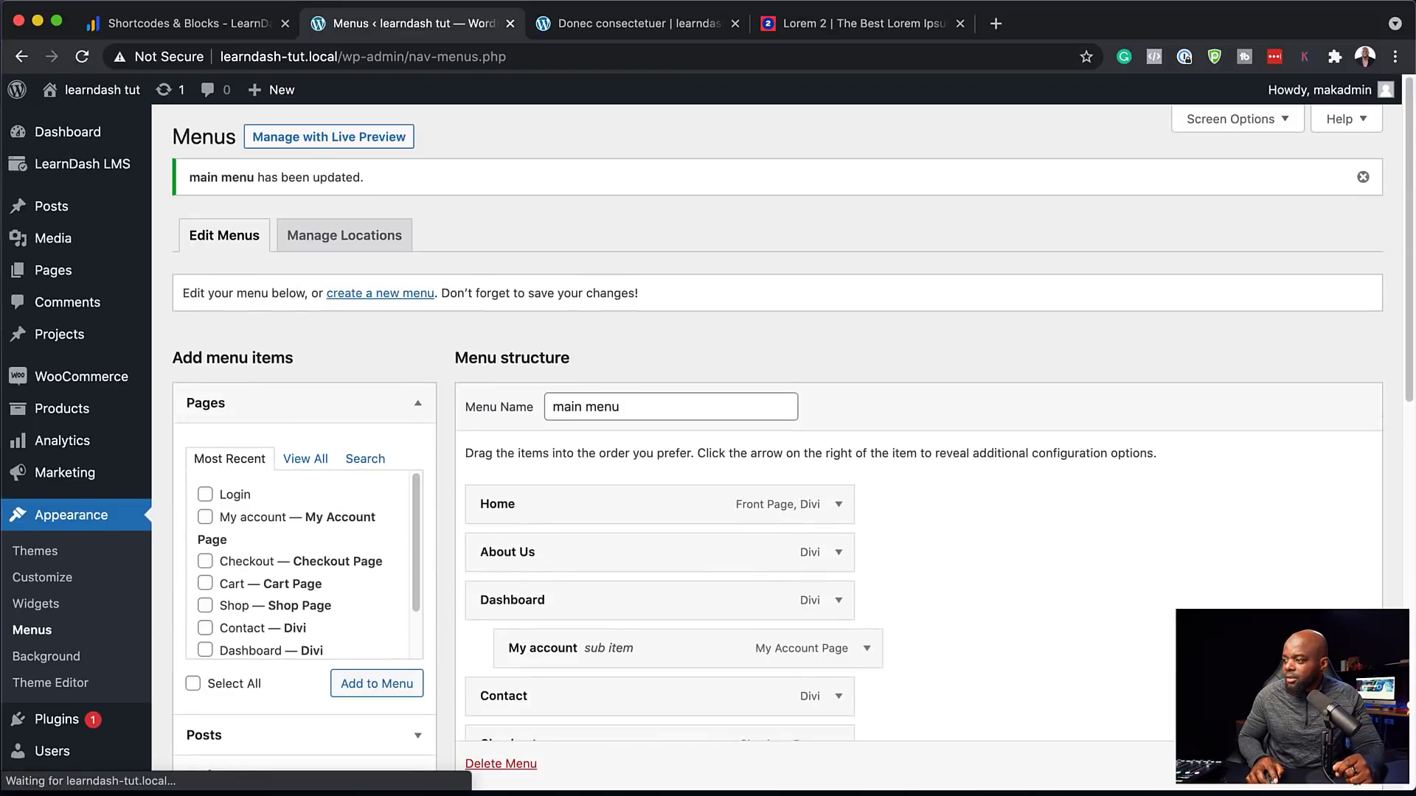
Visit the live site and confirm Login now appears in the top navigation
mouse_move(103, 89)
left_click(59, 120)
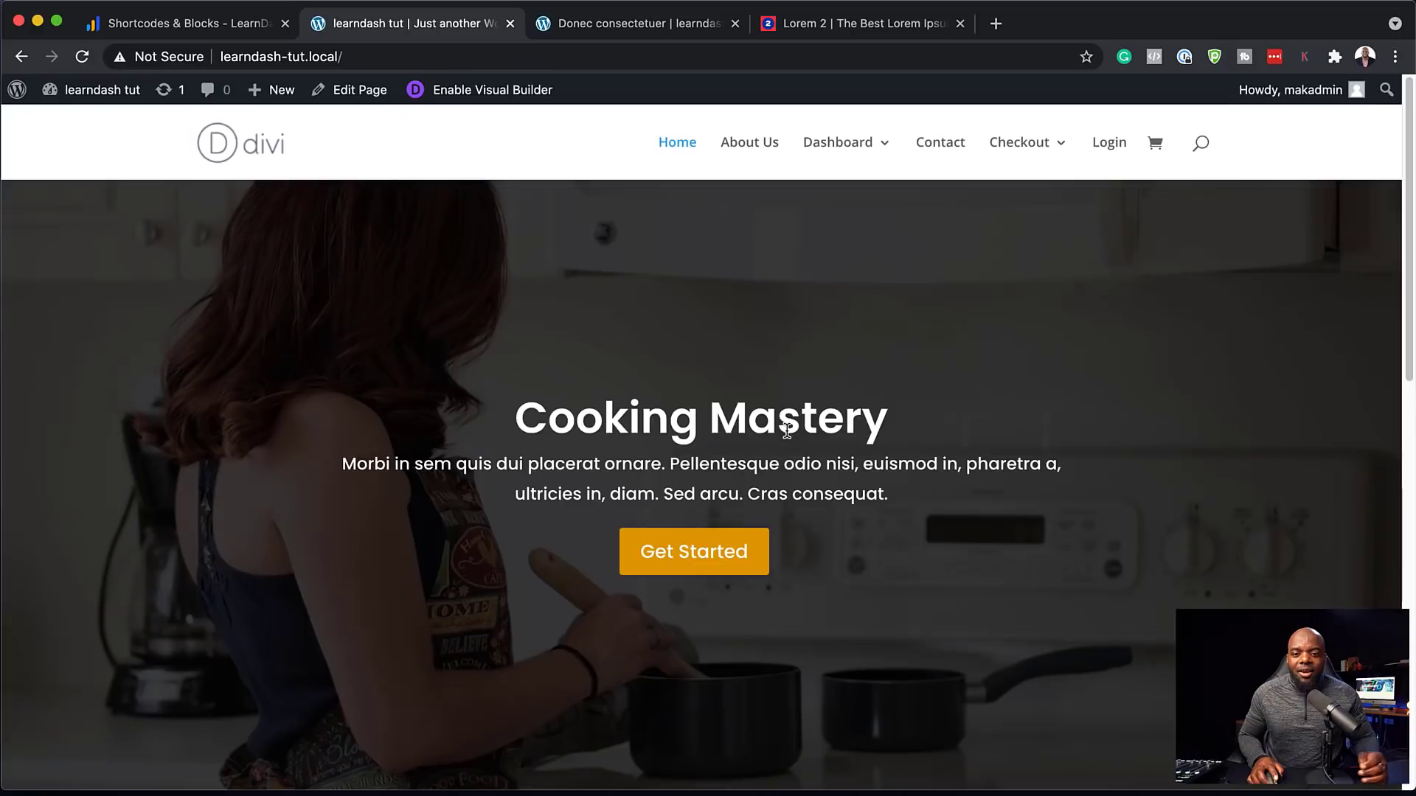
scroll(778, 543, "down", 8)
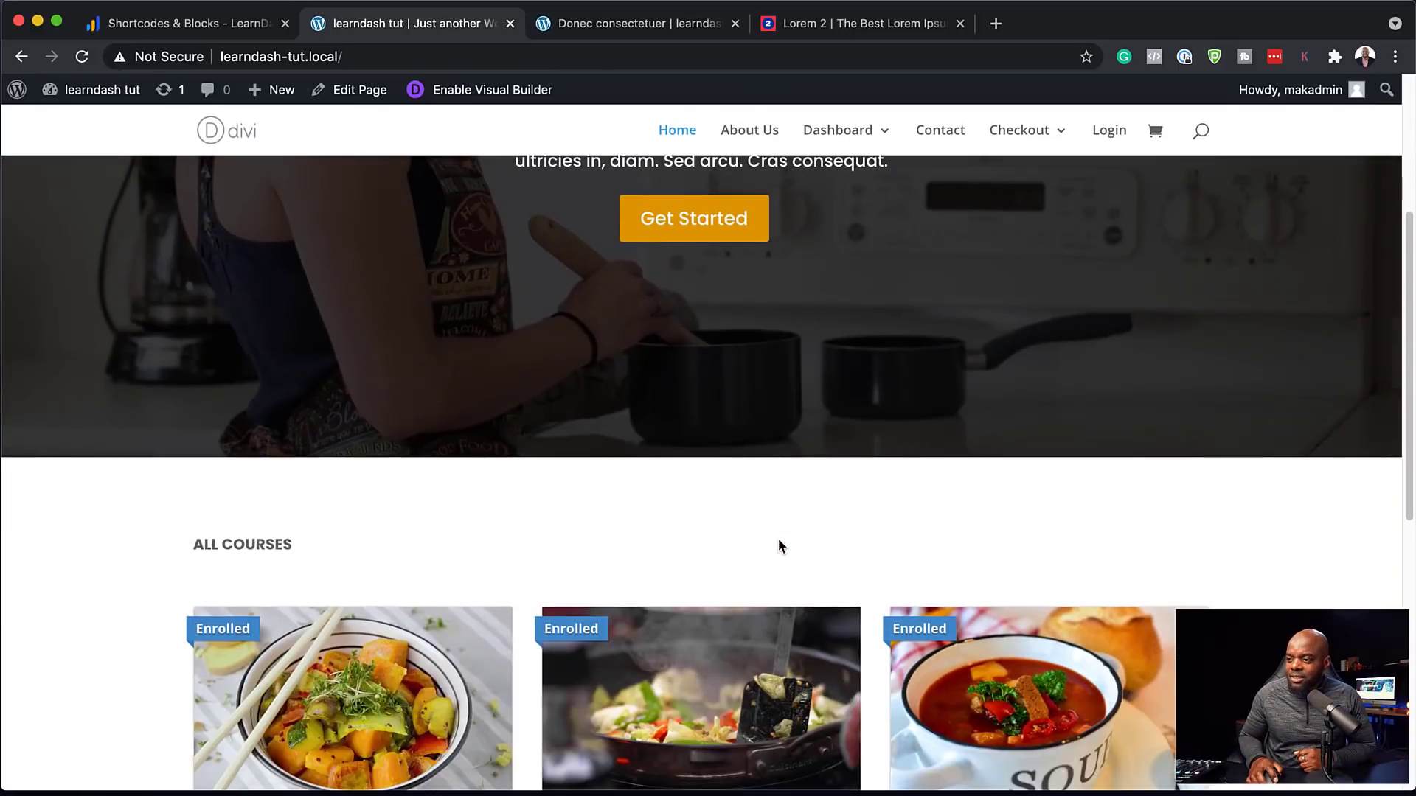
scroll(778, 545, "down", 4)
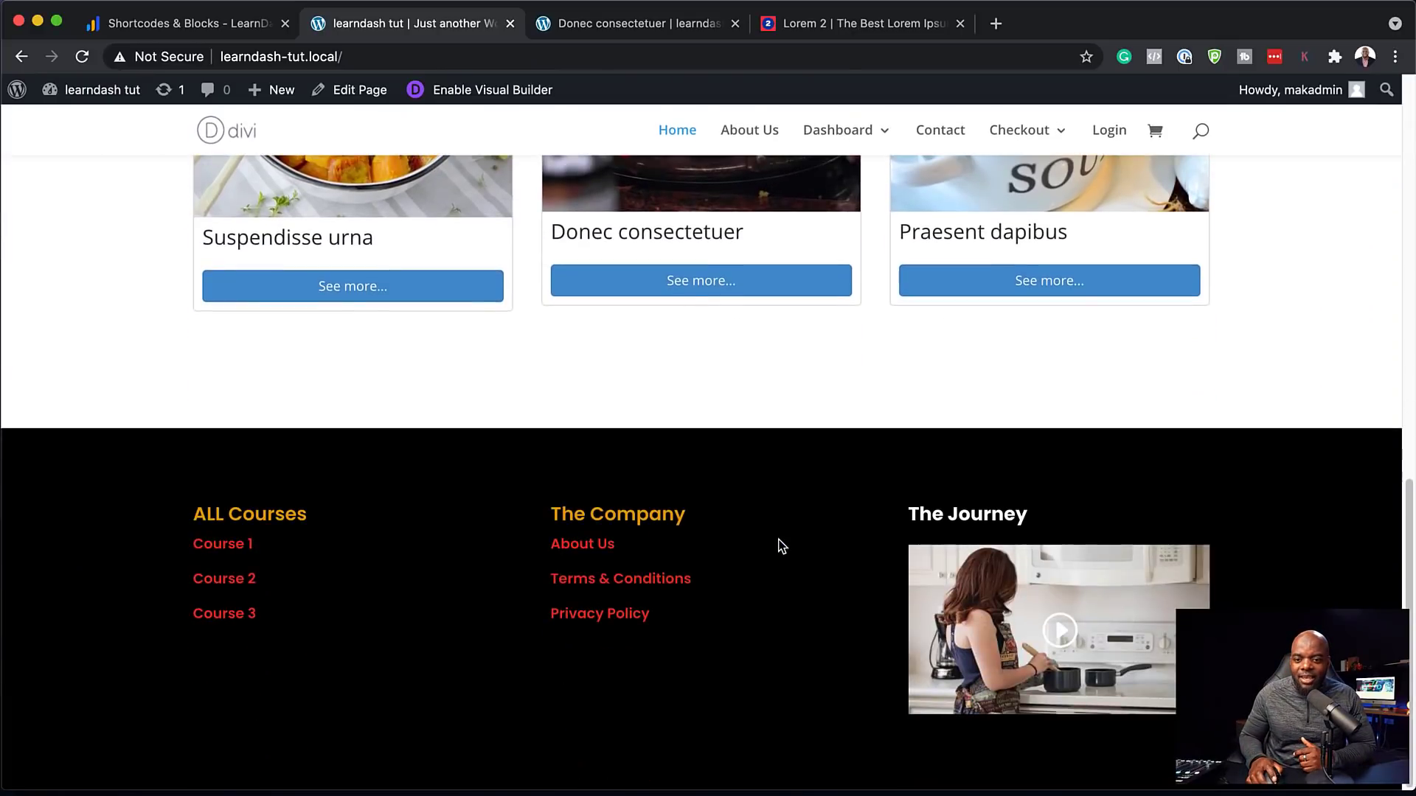
scroll(782, 546, "up", 3)
scroll(782, 547, "up", 7)
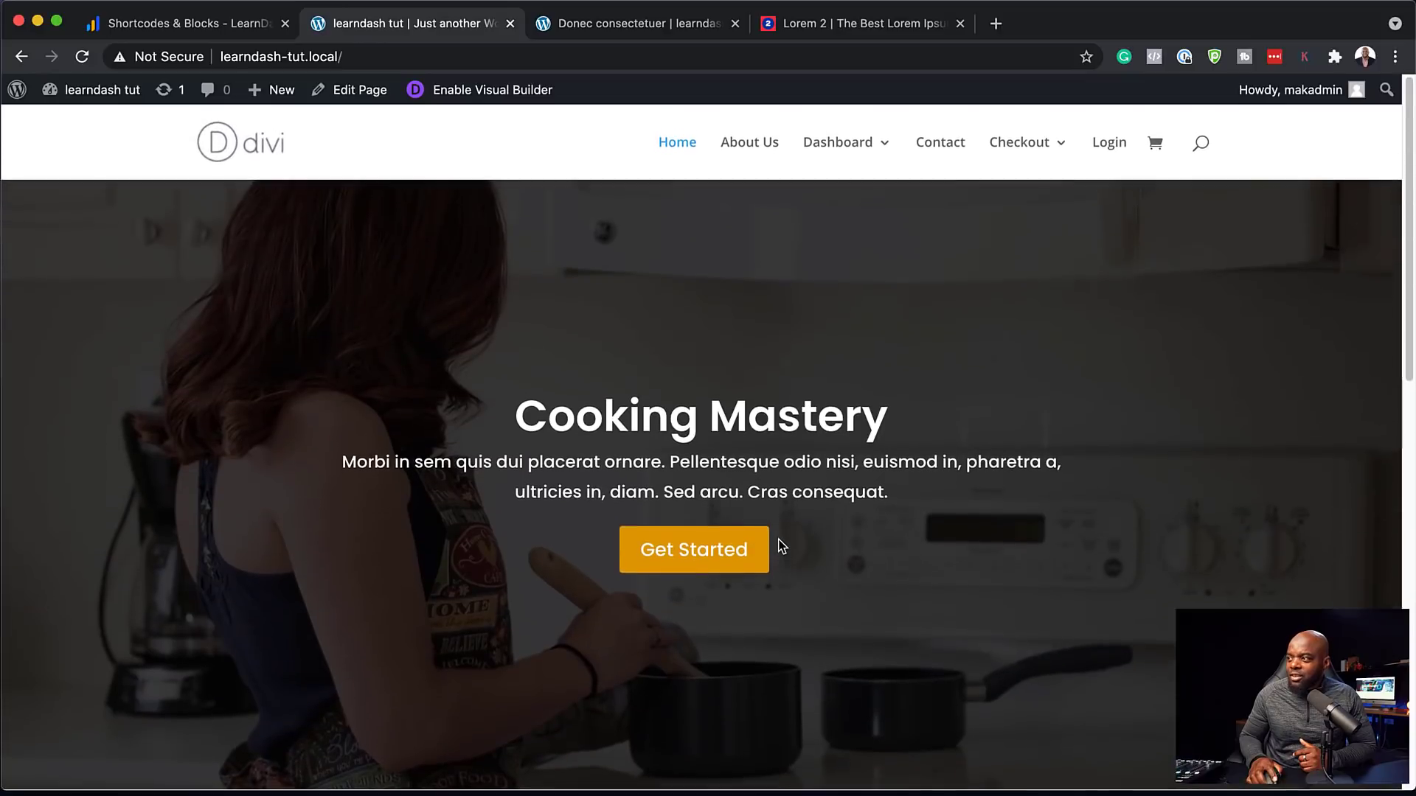